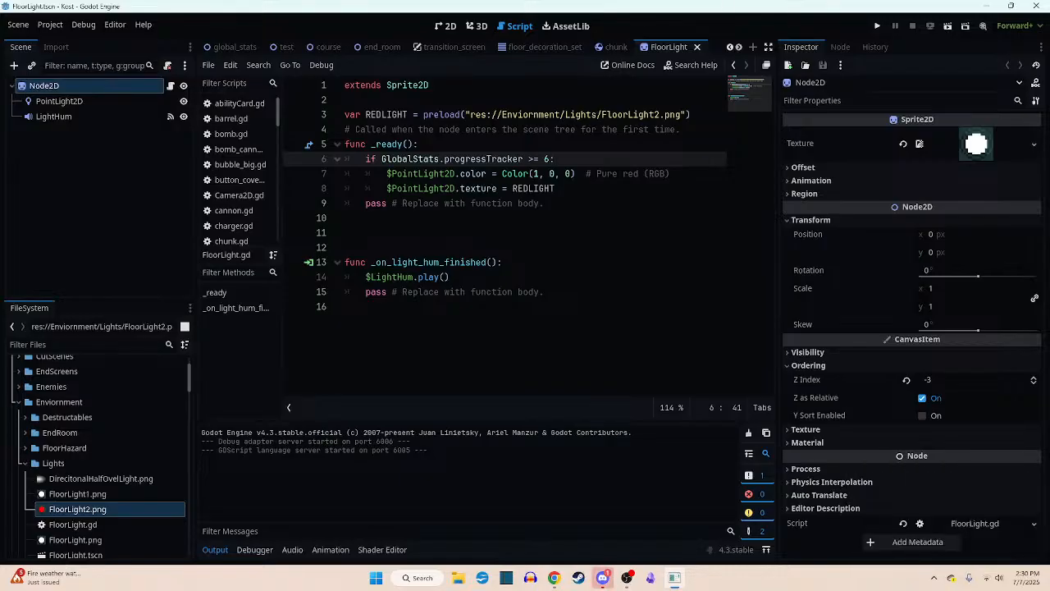
# - Switch to Godot and delete the two extra blank lines above the _on_light_hum_finished function in FloorLight.gd
pyautogui.moveTo(492, 0); pyautogui.dragTo(415, 3)
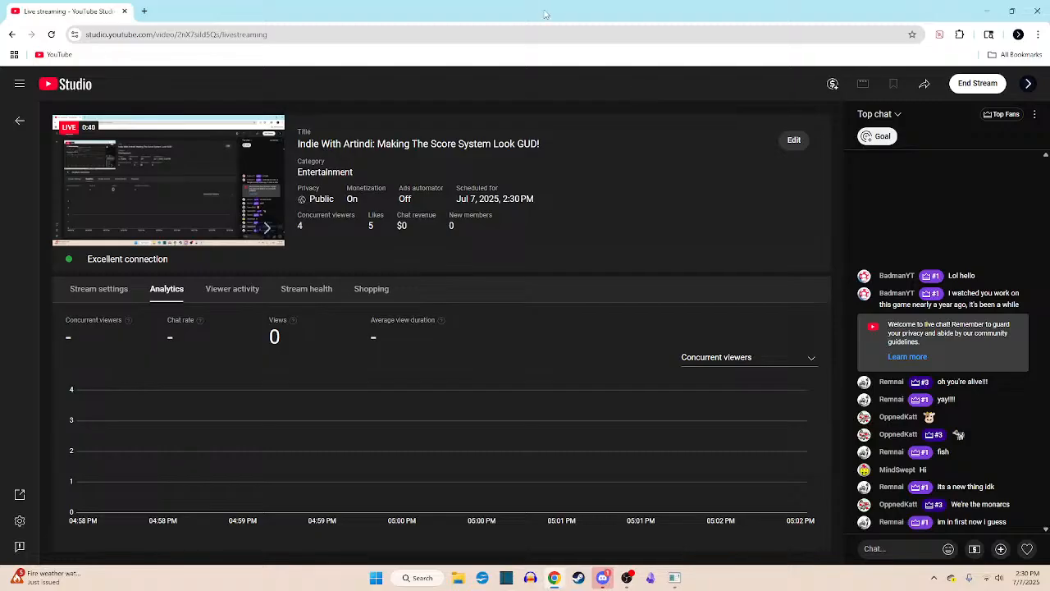
pyautogui.hotkey('alt', 'Tab')
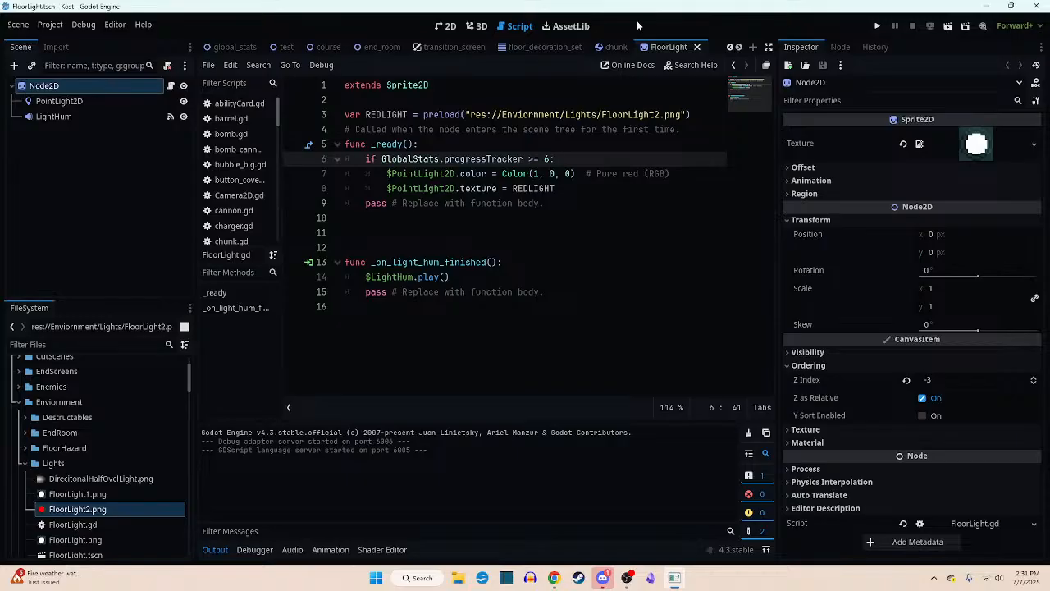
pyautogui.click(470, 242)
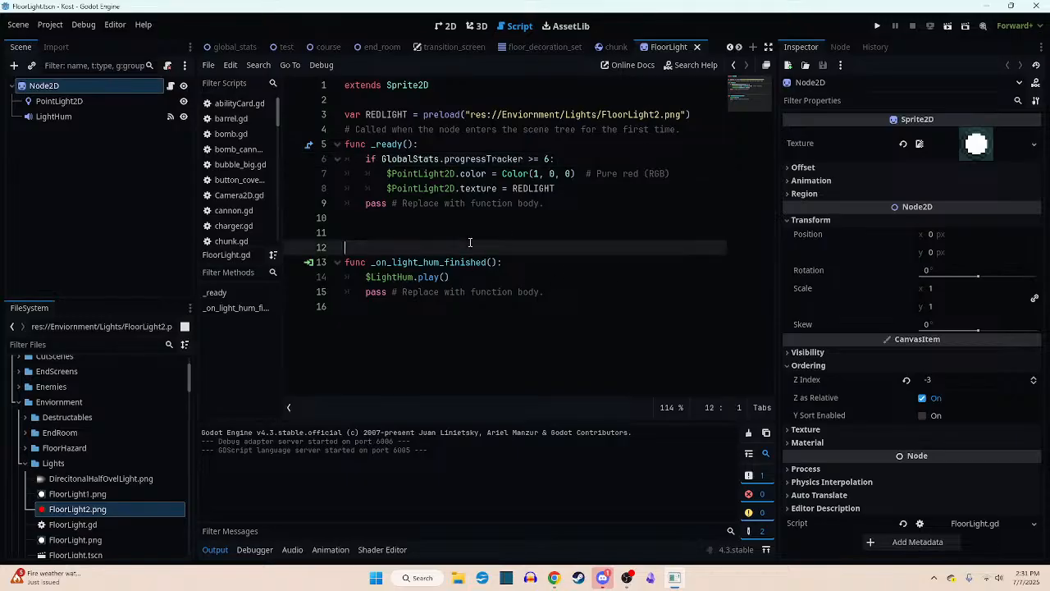
pyautogui.press('BackSpace')
pyautogui.press('BackSpace')
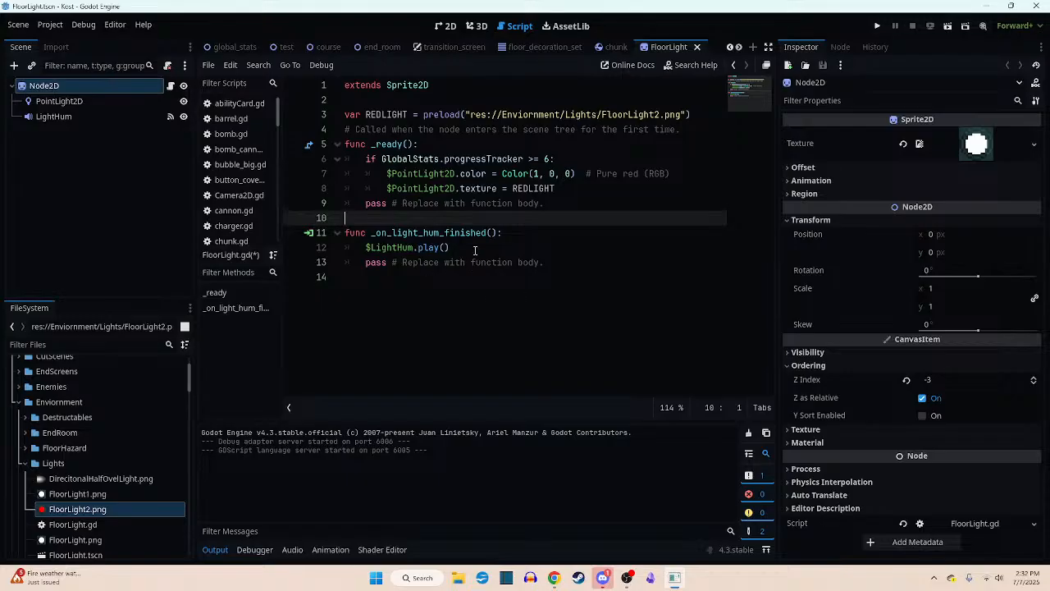
pyautogui.click(530, 251)
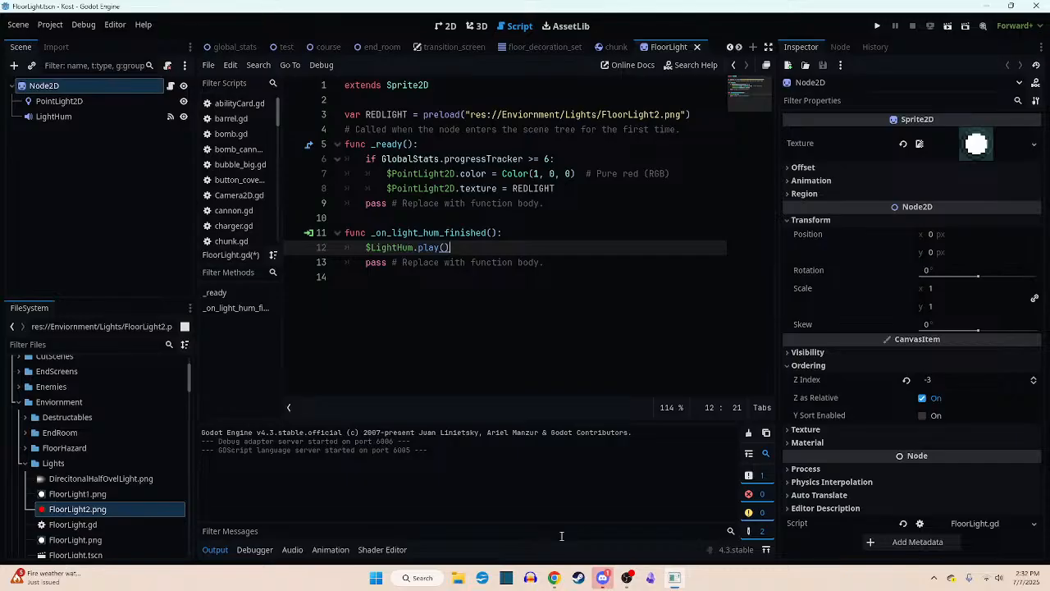
# - Switch to Discord, open the kost-to-do channel of the Just Me server, and check the Kost finish date
pyautogui.click(602, 578)
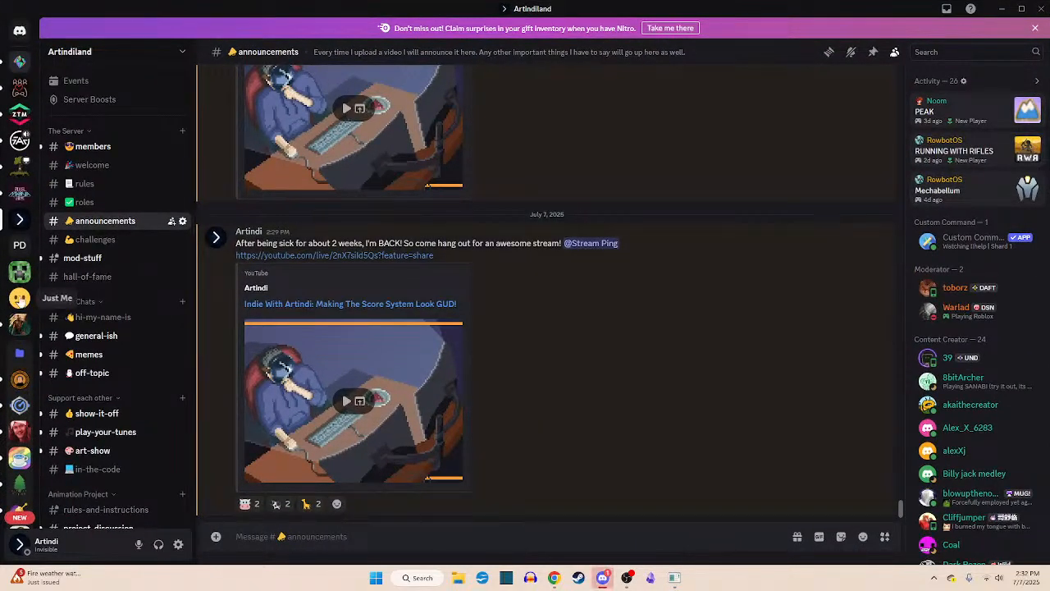
pyautogui.click(20, 298)
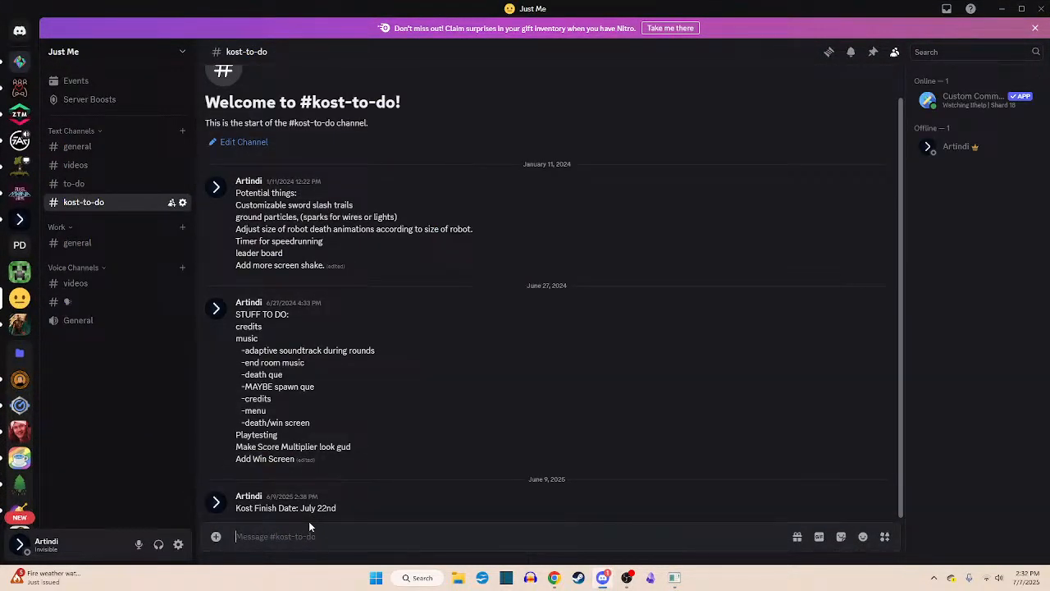
pyautogui.doubleClick(325, 508)
pyautogui.click(354, 507)
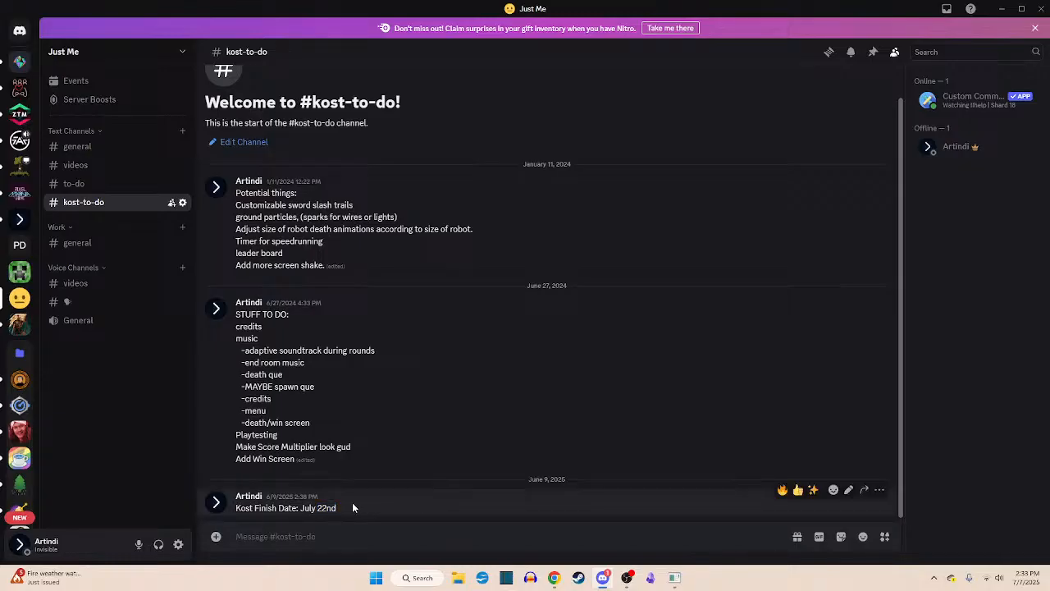
pyautogui.moveTo(300, 508); pyautogui.dragTo(353, 513)
pyautogui.click(345, 507)
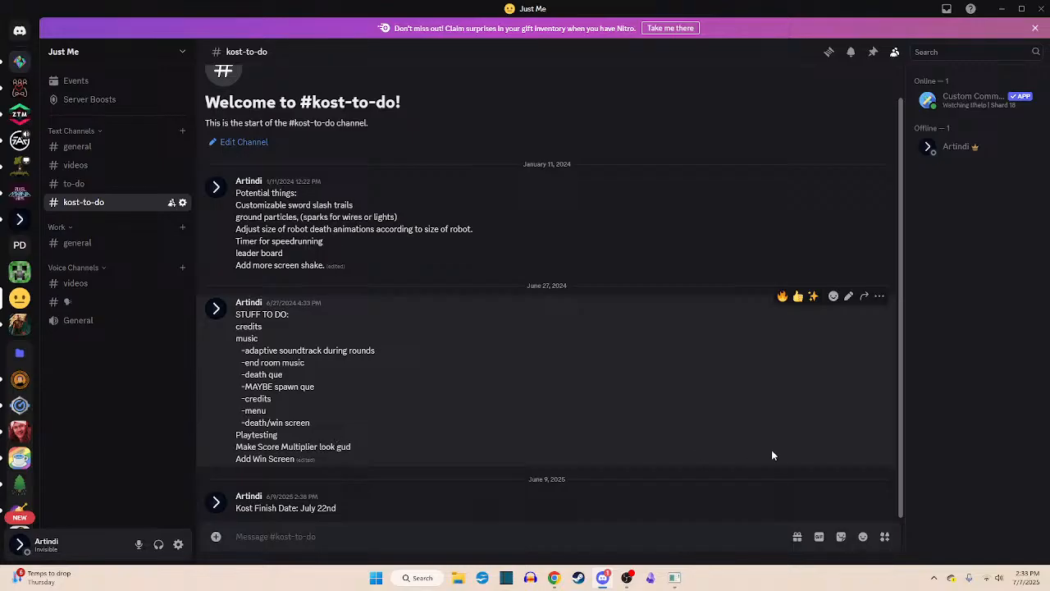
# - Look up July 22 in the system calendar and review the STUFF TO DO list in kost-to-do
pyautogui.click(1025, 577)
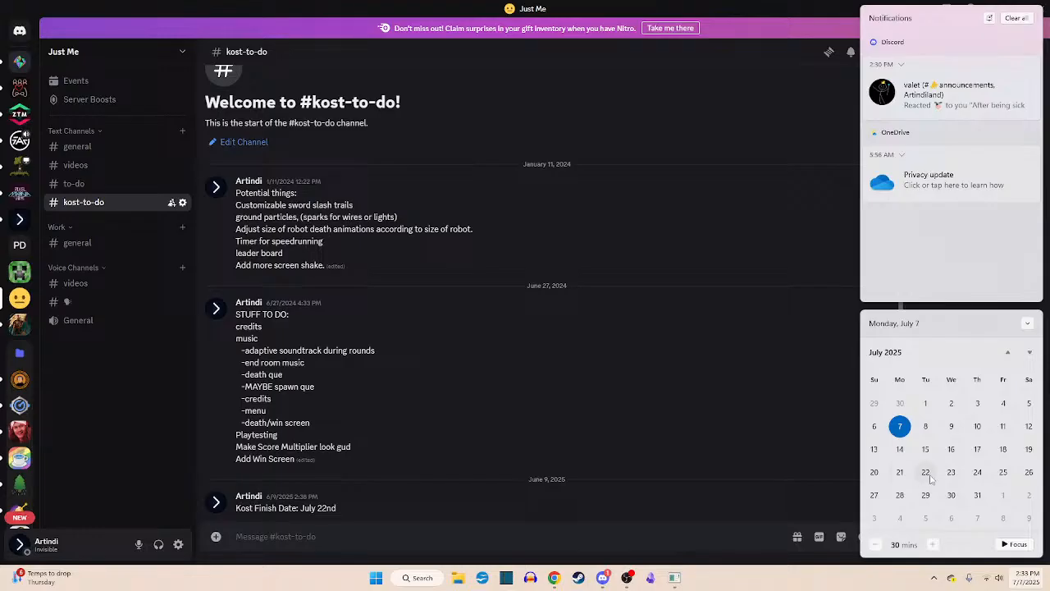
pyautogui.click(743, 402)
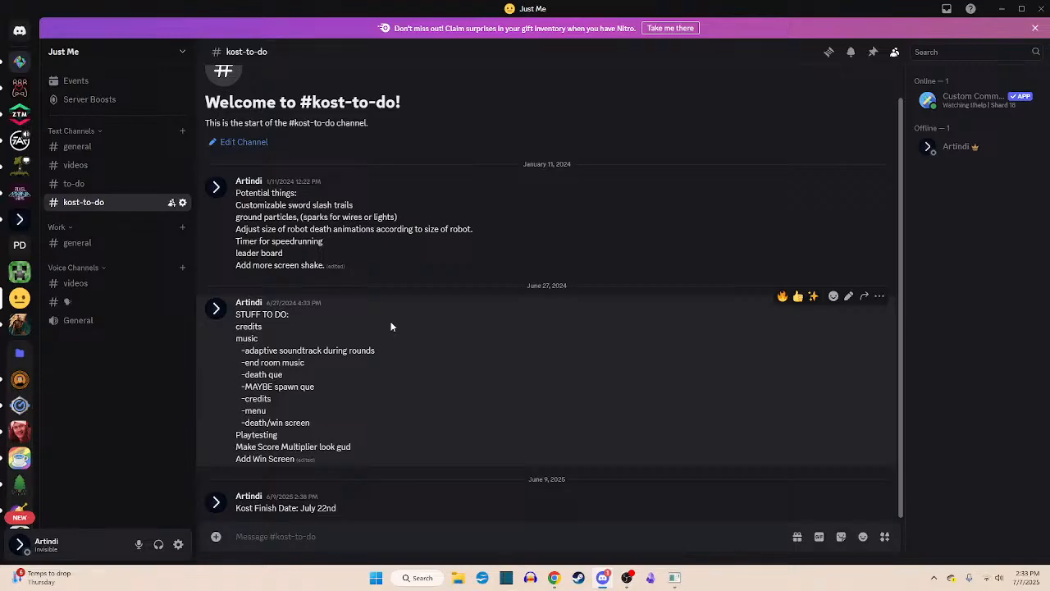
pyautogui.scroll(1, 388, 333)
pyautogui.scroll(-1, 389, 334)
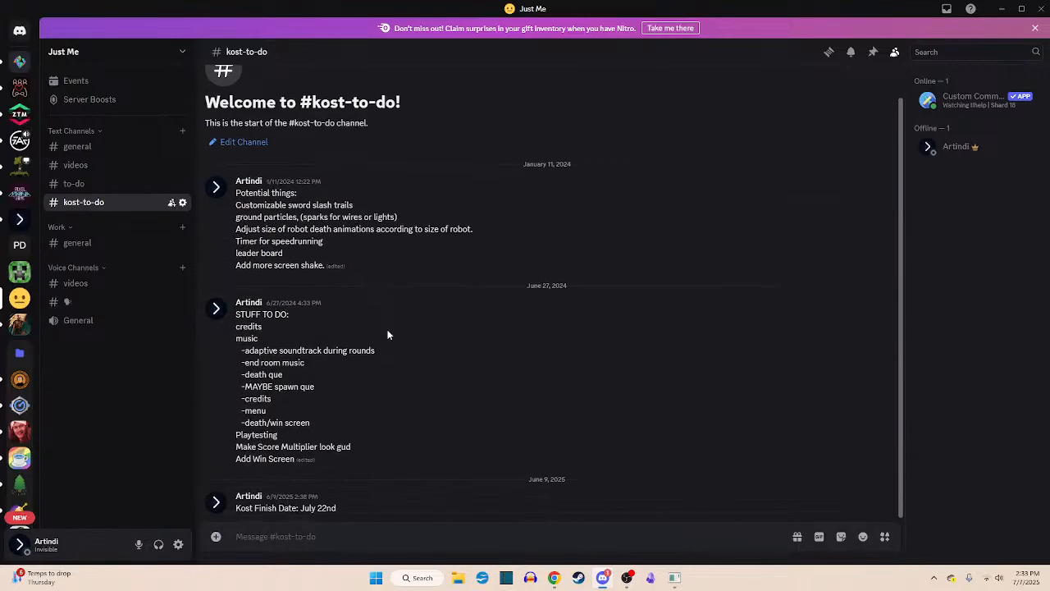
# - Return to Godot, run the course scene as a test, and close the game window
pyautogui.moveTo(388, 335)
pyautogui.click(674, 577)
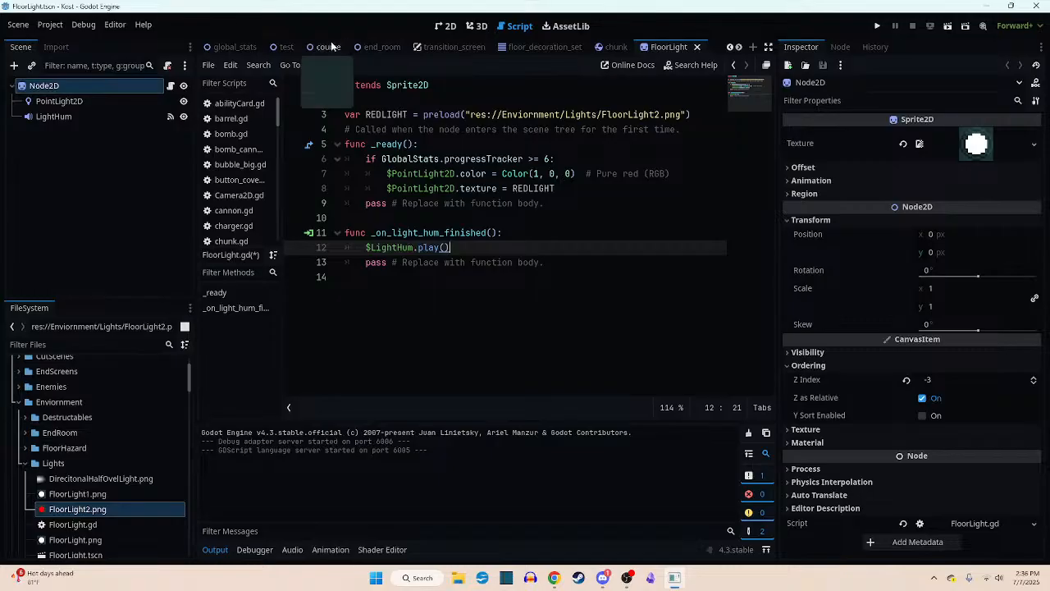
pyautogui.click(947, 26)
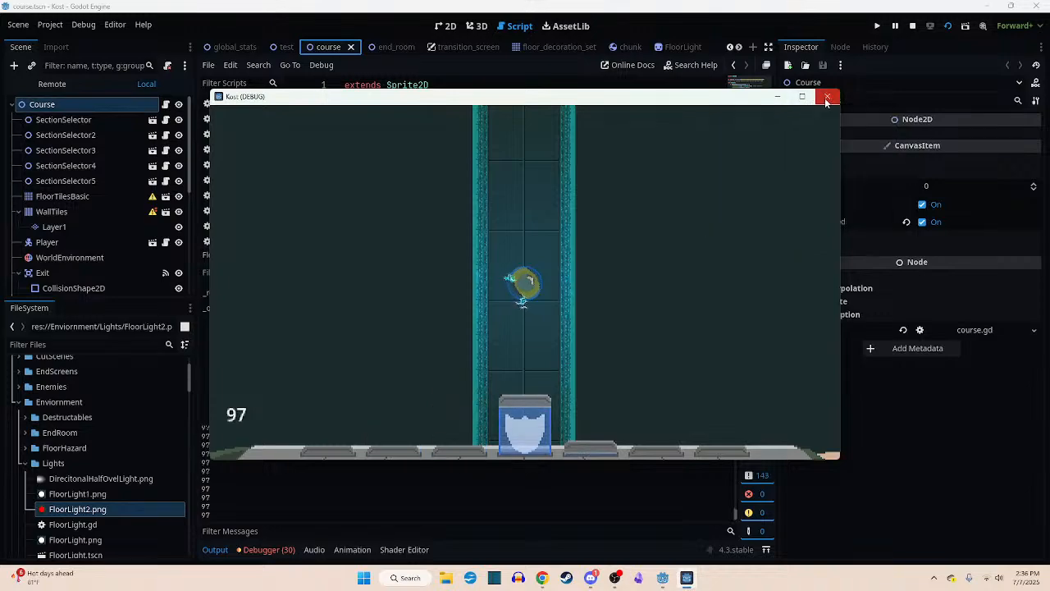
pyautogui.click(827, 96)
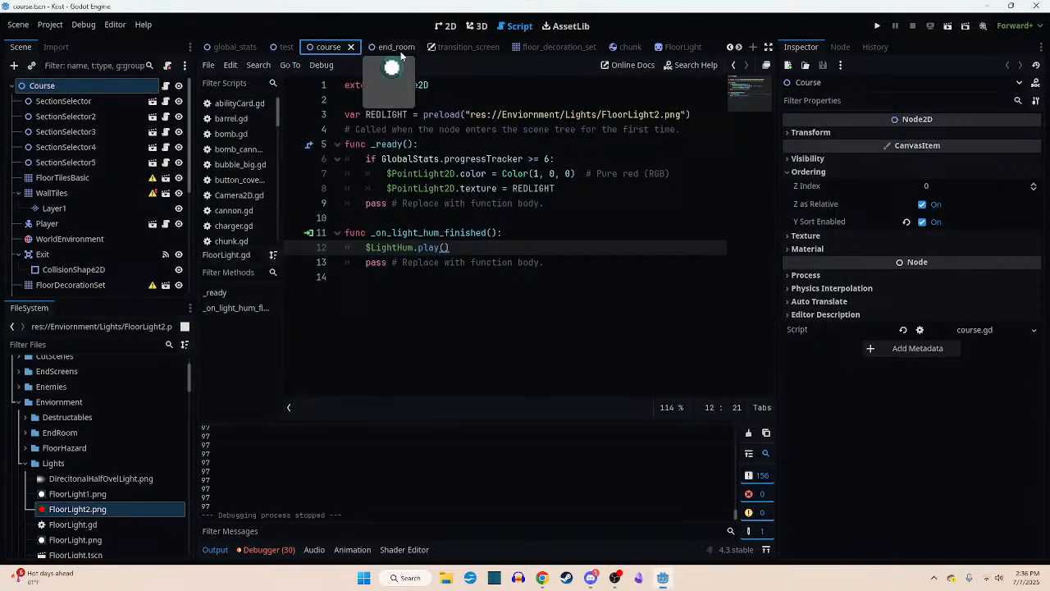
# - In the 2D view of the course scene, move the Player node through the level into the starting room, to about (24, -72)
pyautogui.click(445, 25)
pyautogui.scroll(-10, 435, 148)
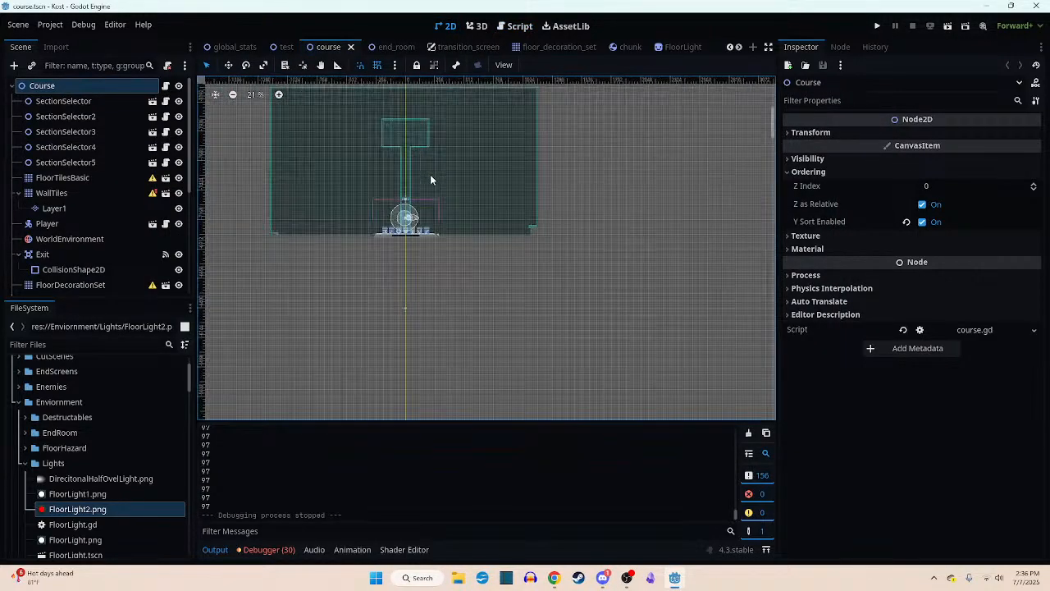
pyautogui.moveTo(432, 176); pyautogui.dragTo(491, 156, button='middle')
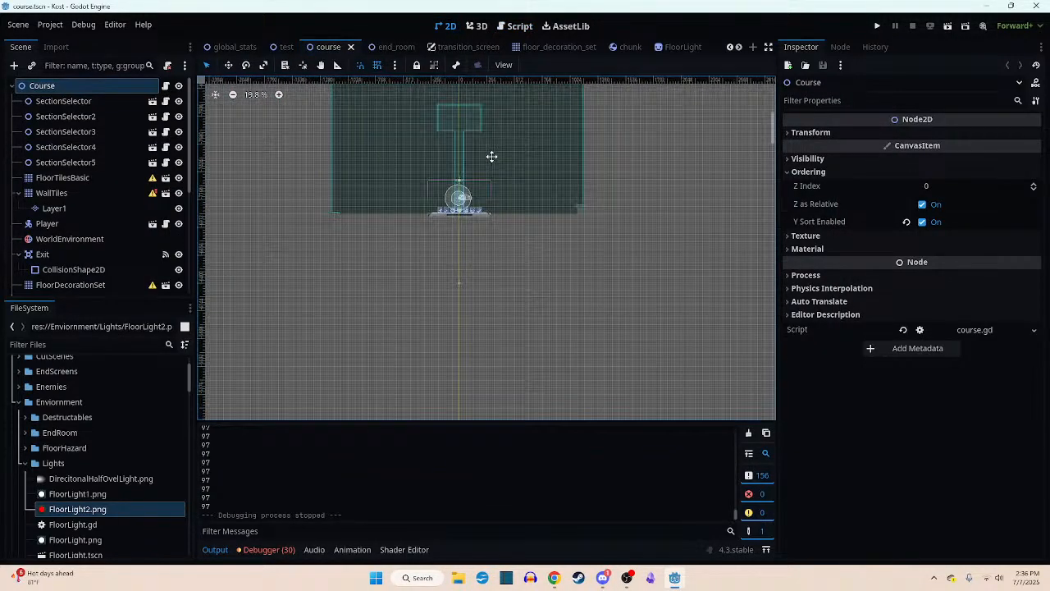
pyautogui.click(228, 66)
pyautogui.moveTo(438, 197); pyautogui.dragTo(441, 296)
pyautogui.hotkey('ctrl', 'z')
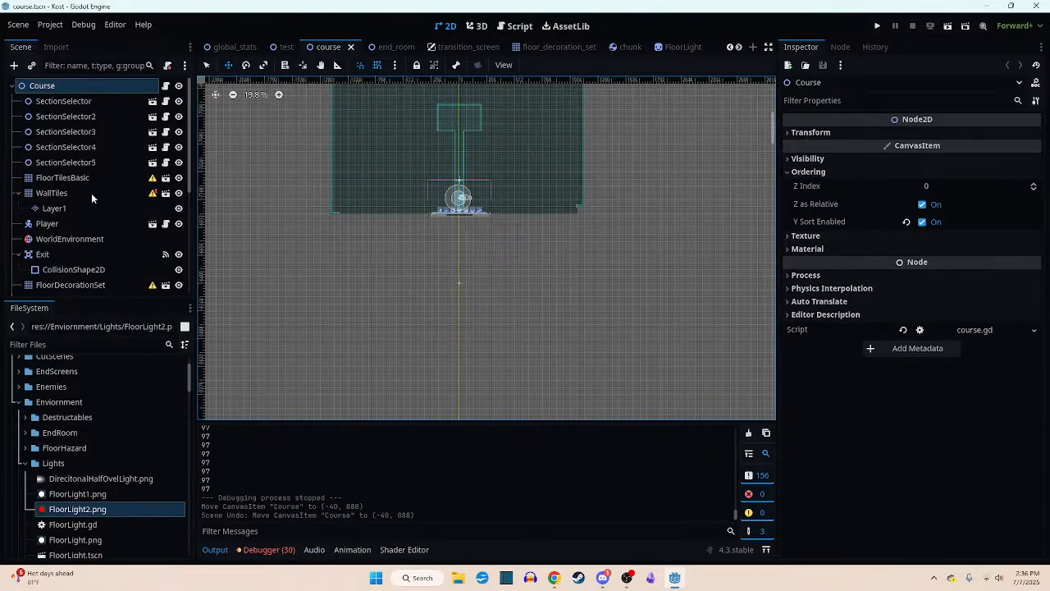
pyautogui.click(65, 220)
pyautogui.moveTo(336, 227); pyautogui.dragTo(347, 328)
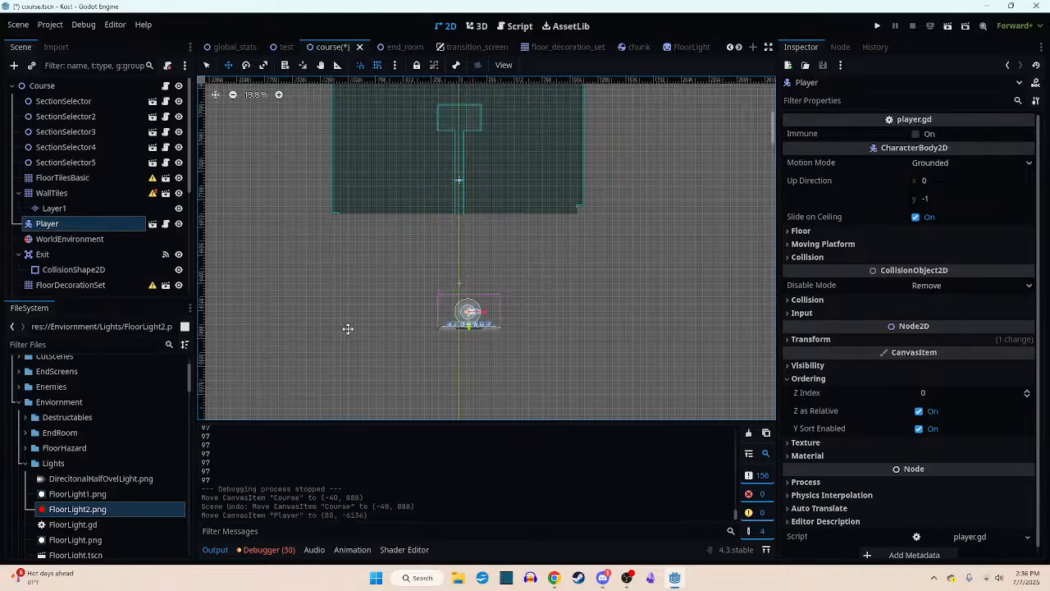
pyautogui.moveTo(347, 328); pyautogui.dragTo(352, 118, button='middle')
pyautogui.moveTo(377, 116); pyautogui.dragTo(348, 291)
pyautogui.scroll(-1, 353, 283)
pyautogui.moveTo(350, 287); pyautogui.dragTo(396, 119, button='middle')
pyautogui.moveTo(396, 118); pyautogui.dragTo(419, 262)
pyautogui.moveTo(420, 301); pyautogui.dragTo(422, 164, button='middle')
pyautogui.moveTo(421, 166); pyautogui.dragTo(426, 292)
pyautogui.moveTo(427, 293); pyautogui.dragTo(422, 174, button='middle')
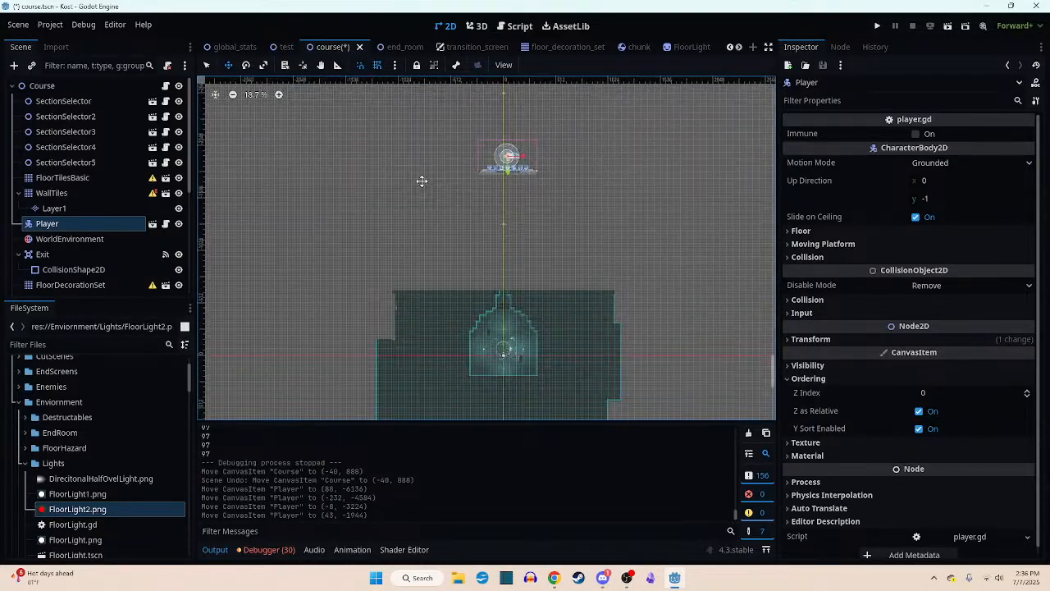
pyautogui.moveTo(421, 183); pyautogui.dragTo(425, 371)
# - Center the Player node on the starting room's circular platform at (0, -64) and save the course scene
pyautogui.scroll(6, 508, 353)
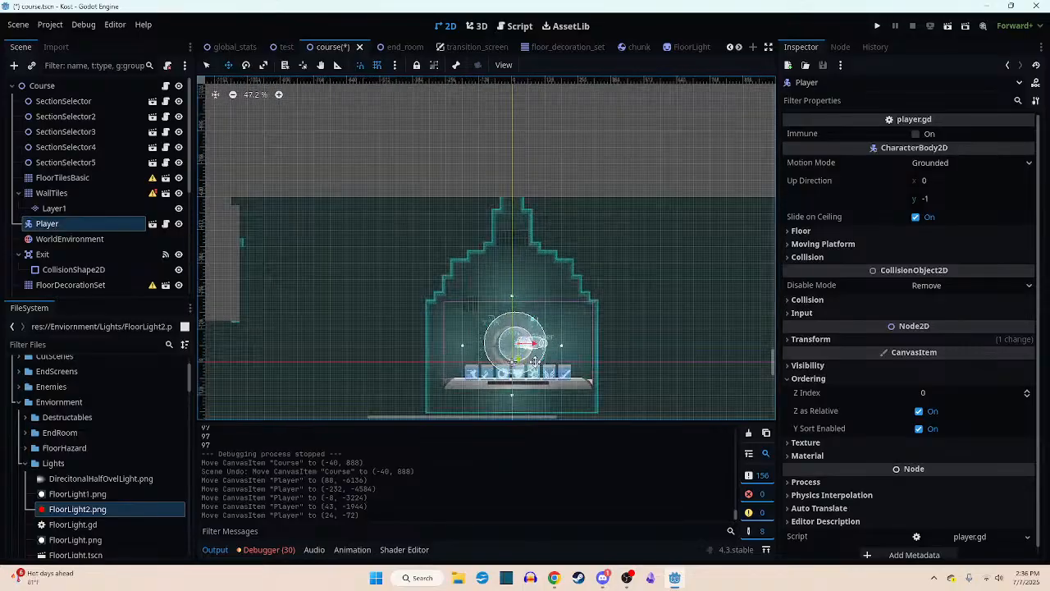
pyautogui.scroll(15, 519, 340)
pyautogui.moveTo(519, 337); pyautogui.dragTo(478, 343)
pyautogui.scroll(7, 496, 336)
pyautogui.scroll(3, 499, 336)
pyautogui.scroll(-5, 479, 320)
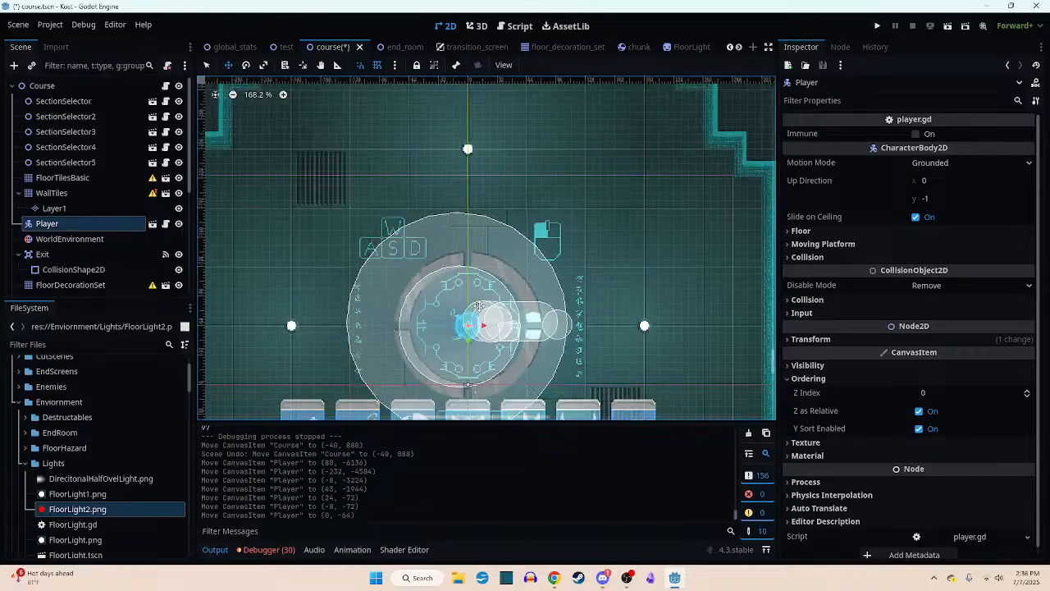
pyautogui.scroll(-3, 479, 305)
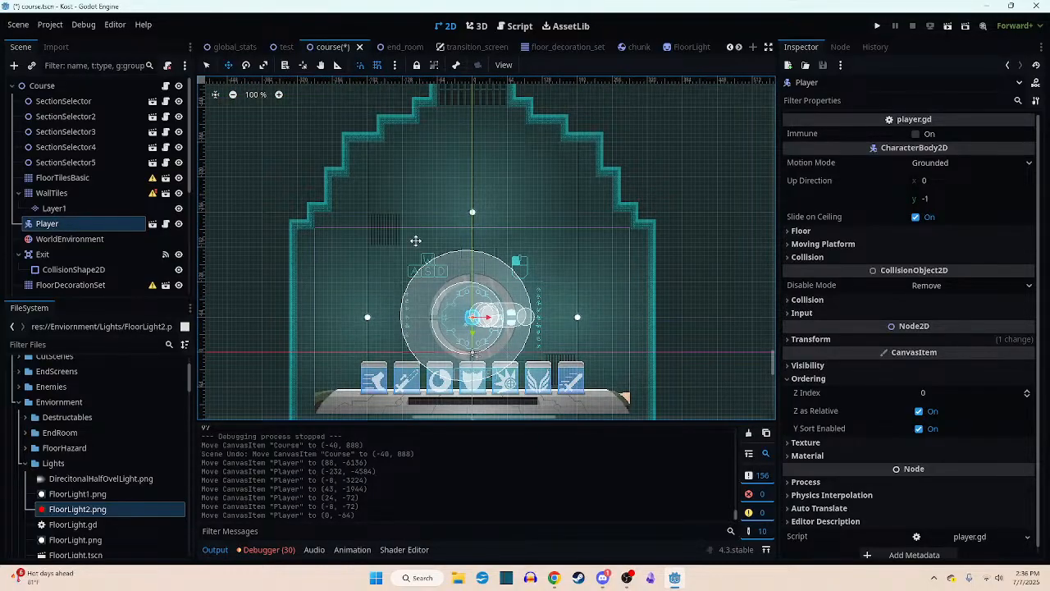
pyautogui.scroll(-6, 484, 331)
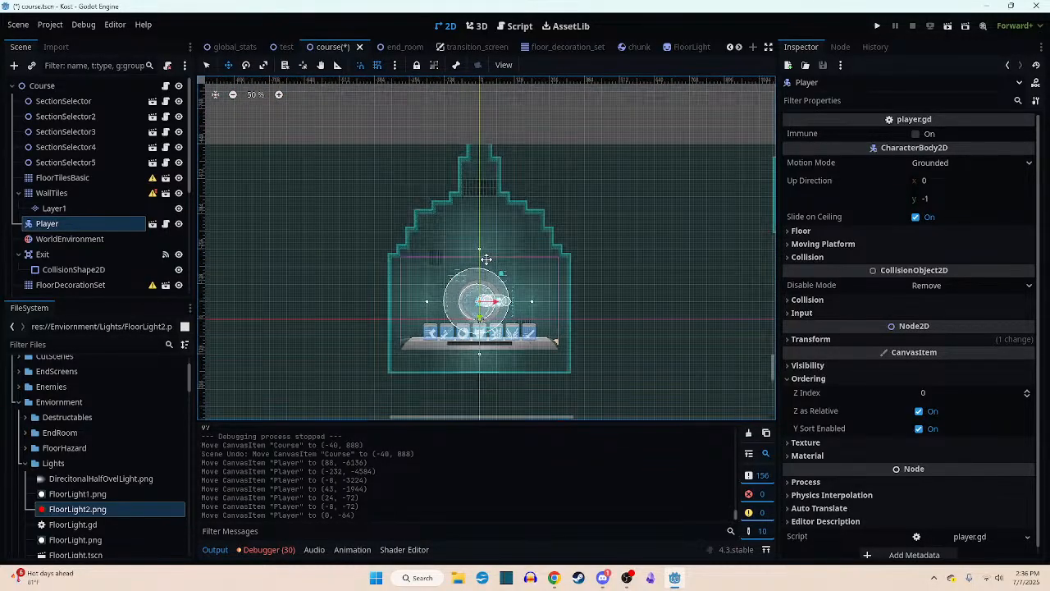
pyautogui.scroll(1, 484, 331)
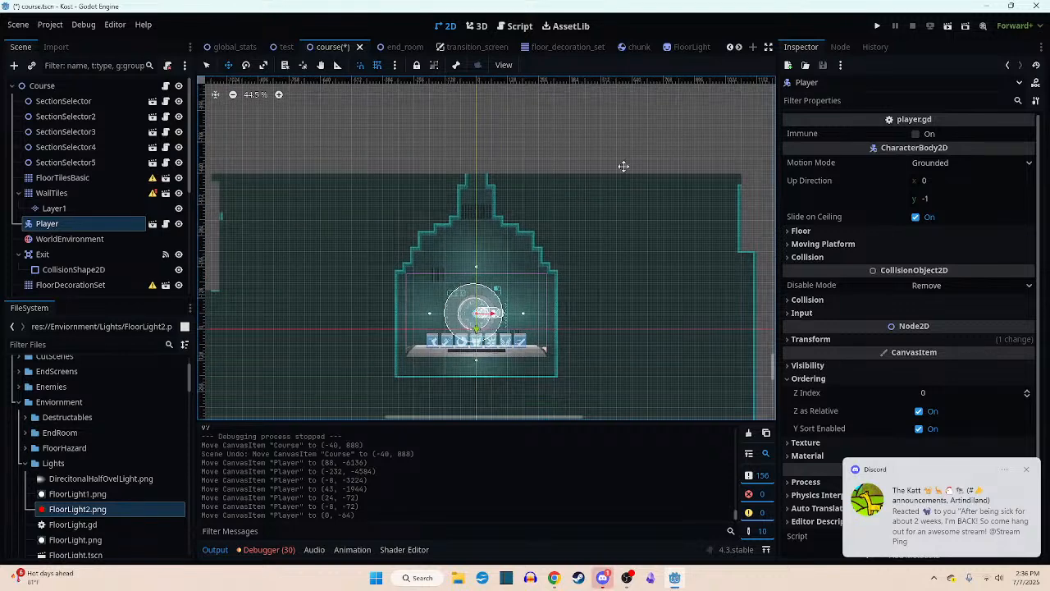
pyautogui.hotkey('ctrl', 's')
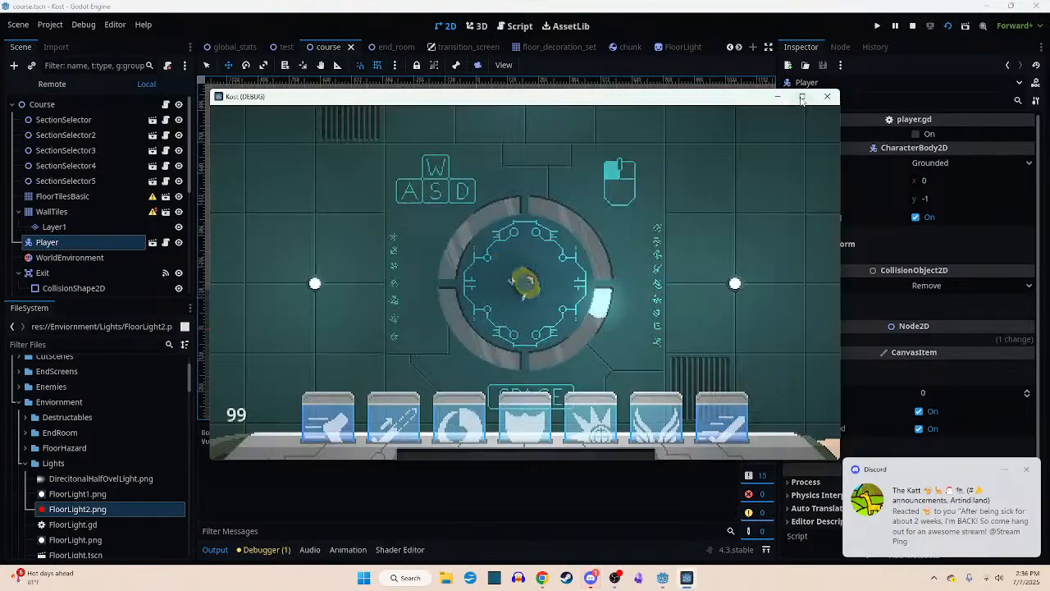
# - Run the game, enlarge it to fullscreen, and start playing from the Kost title menu
pyautogui.click(801, 97)
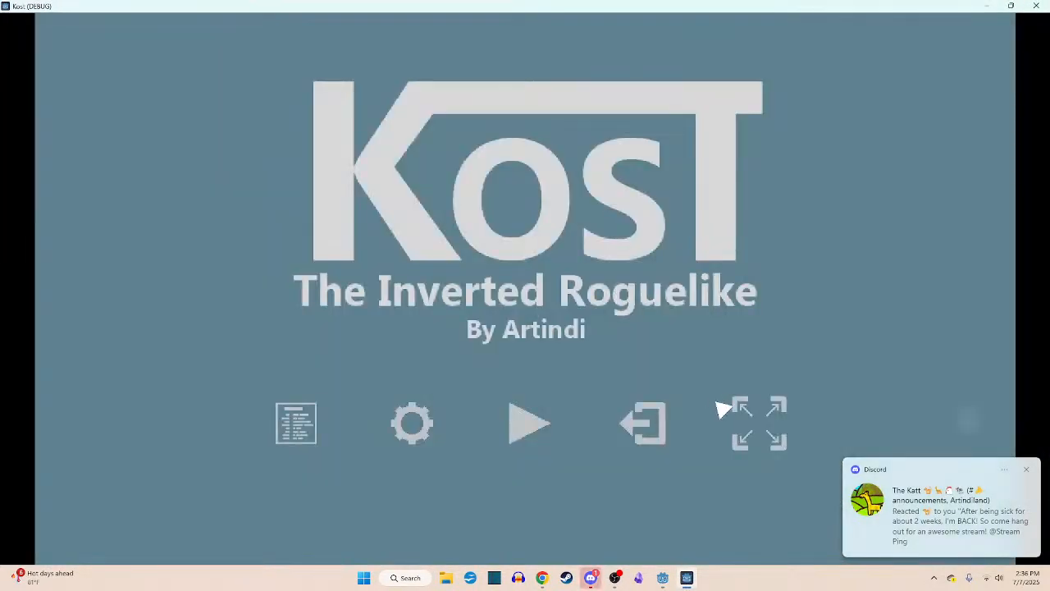
pyautogui.click(741, 414)
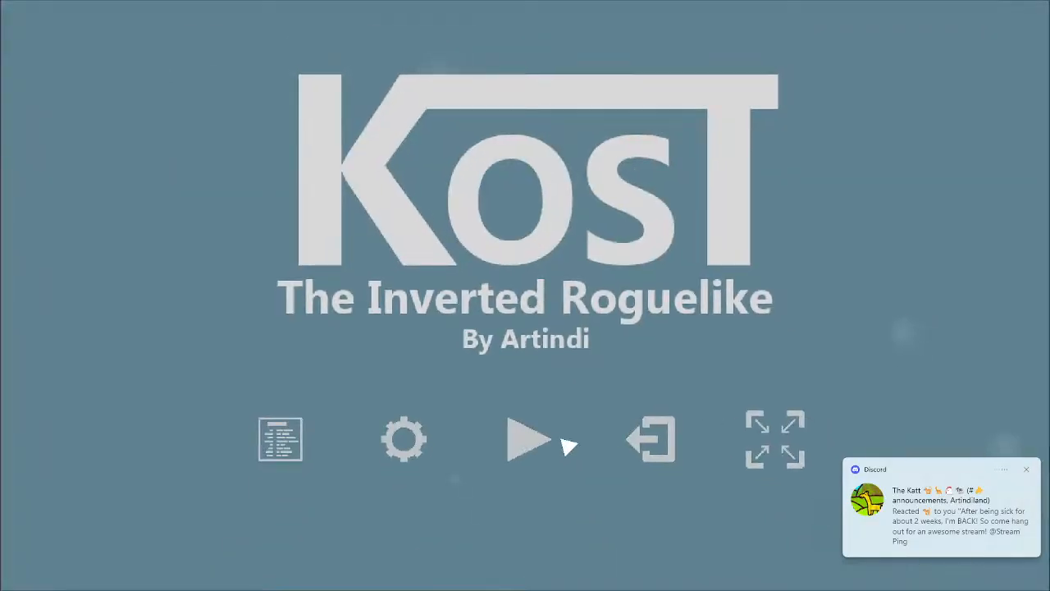
pyautogui.click(534, 424)
# - Playtest the start of the course, leaving the starting room and attacking robots on the way through the side corridor
pyautogui.press('w')
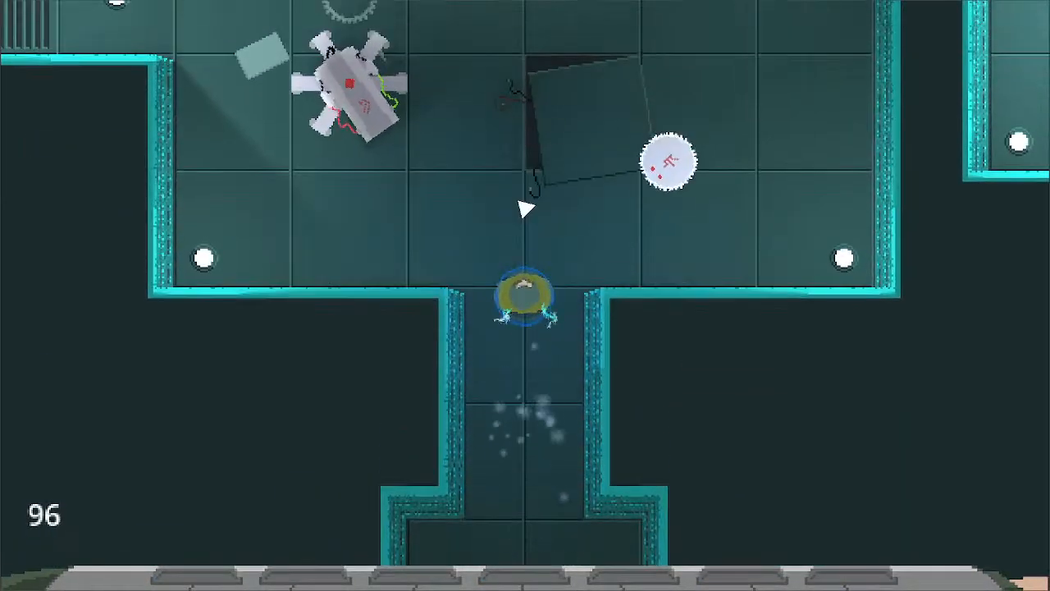
pyautogui.press('w')
pyautogui.click(697, 234)
pyautogui.press('a')
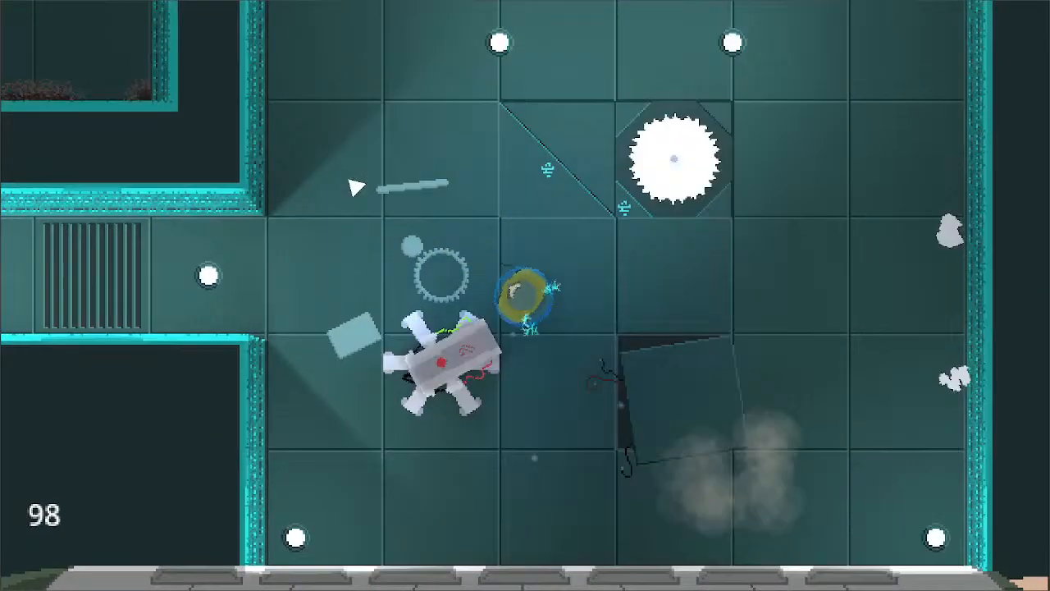
pyautogui.click(356, 193)
pyautogui.press('a')
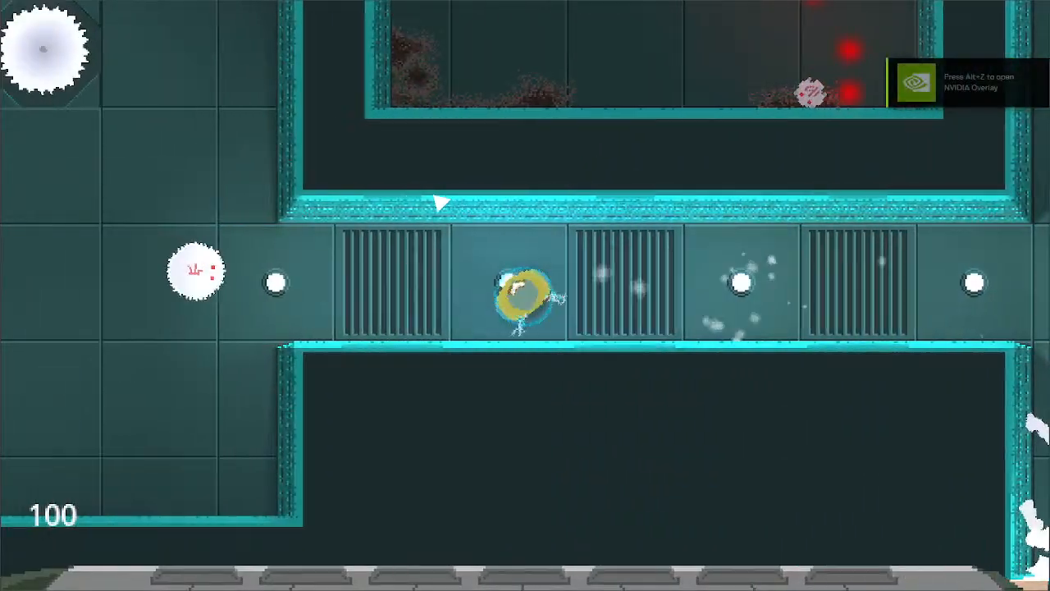
pyautogui.click(439, 205)
pyautogui.press('a')
pyautogui.click(408, 205)
pyautogui.press('w')
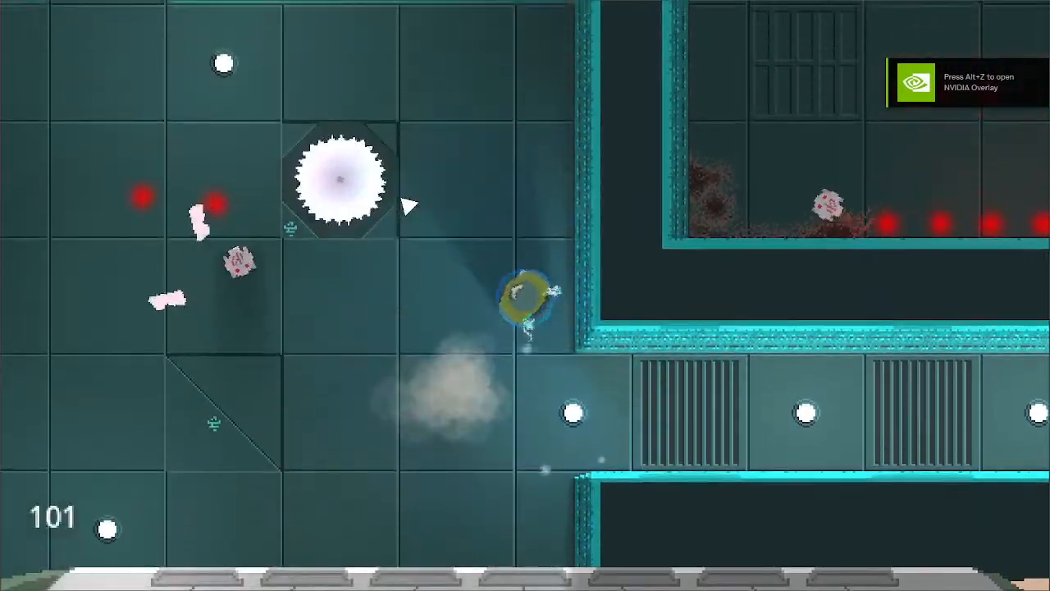
pyautogui.press('s')
pyautogui.press('a')
pyautogui.click(410, 206)
pyautogui.press('w')
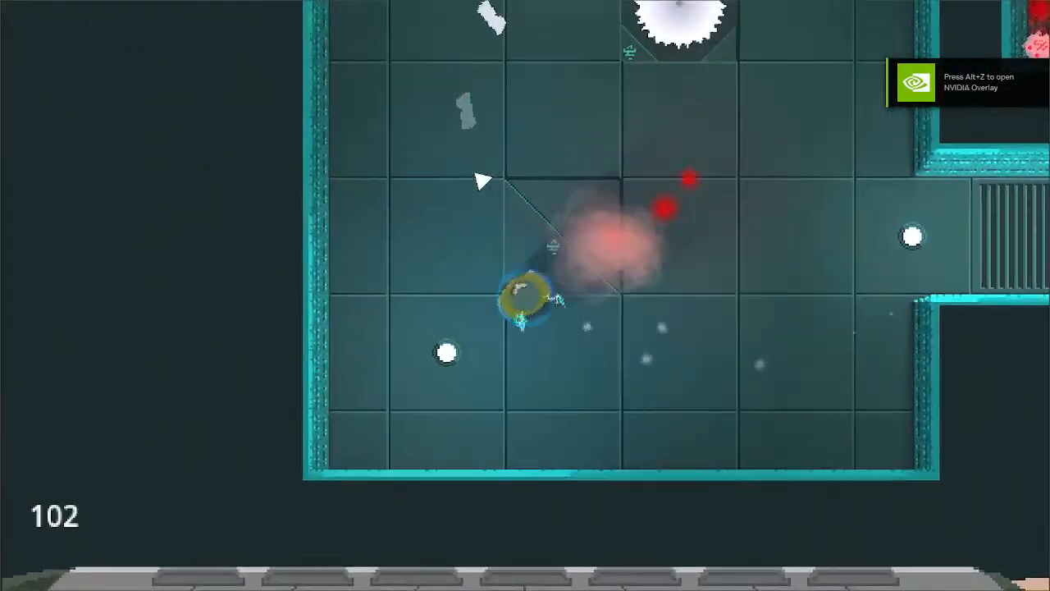
pyautogui.press('d')
pyautogui.press('a')
pyautogui.press('w')
pyautogui.press('d')
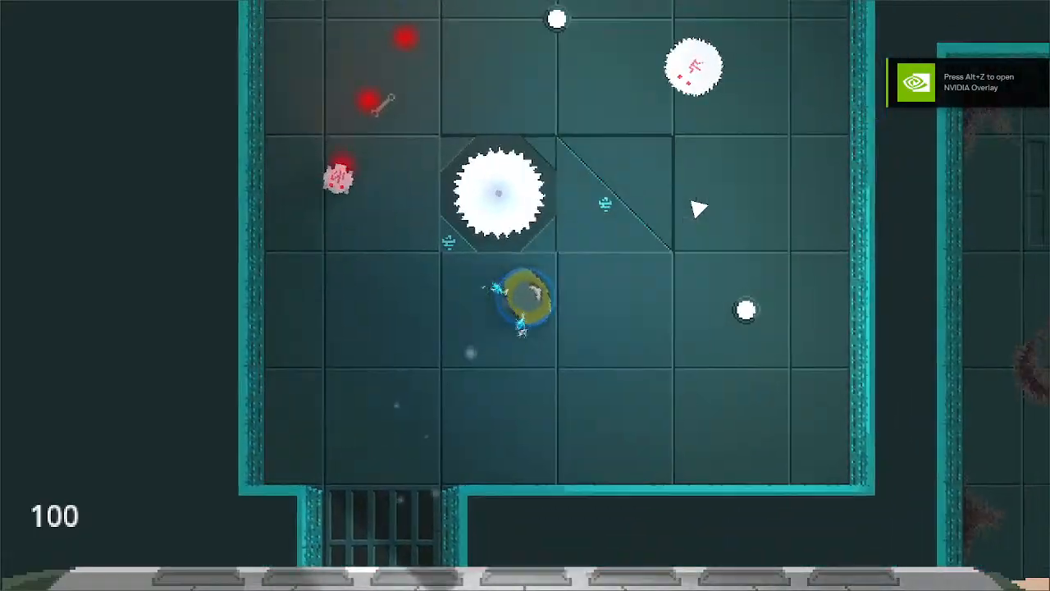
pyautogui.click(555, 192)
pyautogui.press('s')
pyautogui.click(539, 194)
pyautogui.press('w')
pyautogui.press('a')
pyautogui.press('s')
pyautogui.click(539, 195)
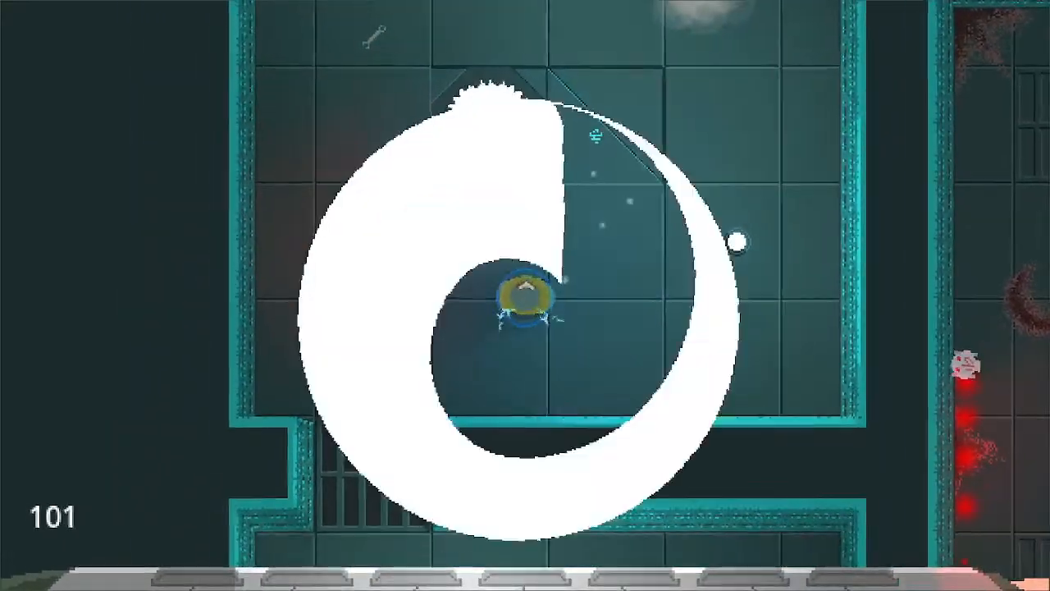
pyautogui.press('w')
pyautogui.press('d')
pyautogui.press('w')
pyautogui.click(626, 185)
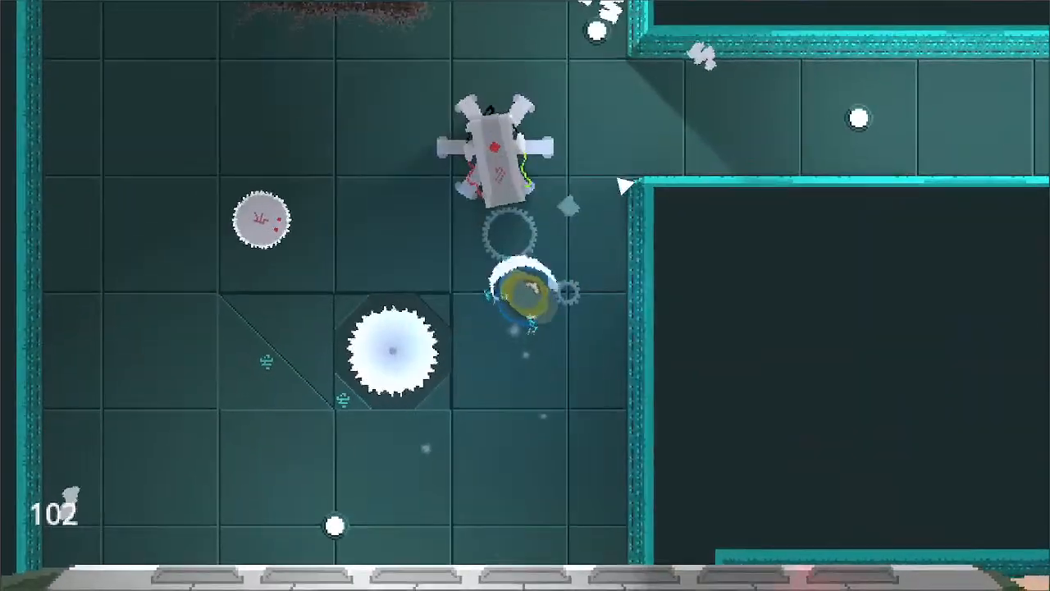
pyautogui.press('a')
pyautogui.press('d')
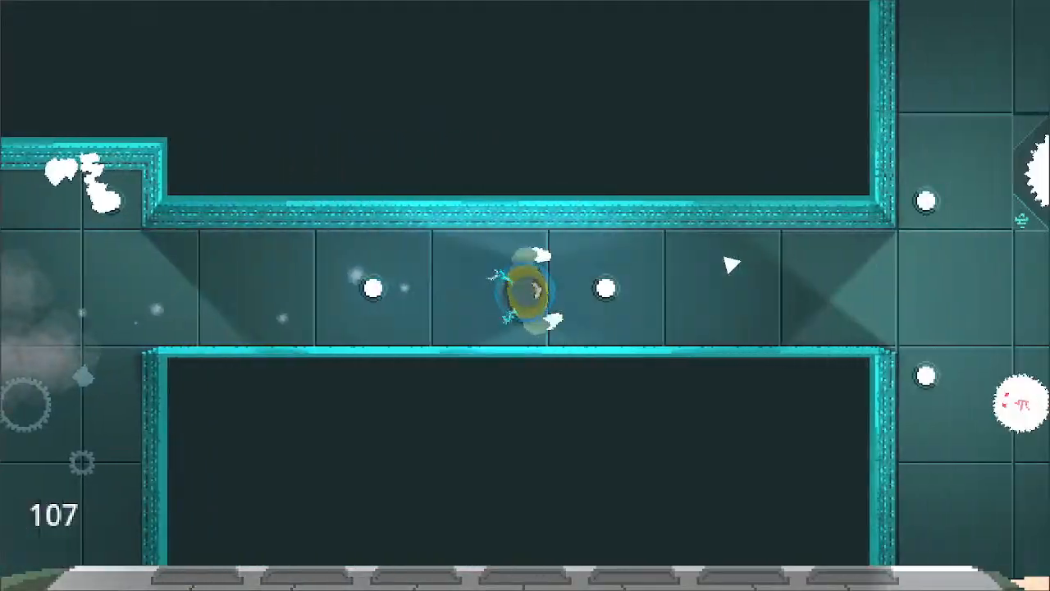
pyautogui.press('s')
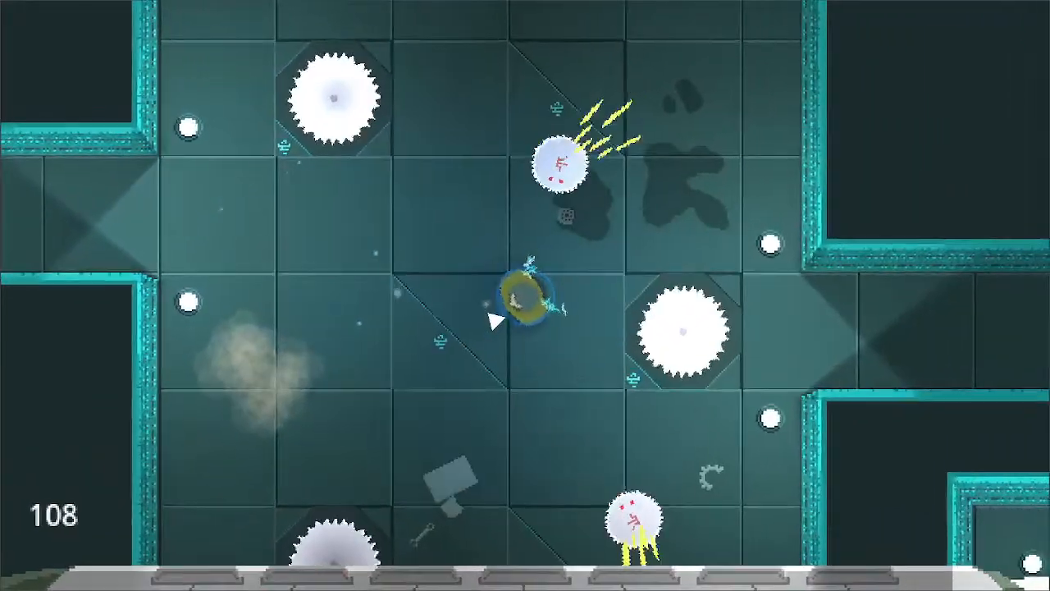
pyautogui.click(696, 291)
pyautogui.press('d')
pyautogui.press('w')
pyautogui.press('a')
pyautogui.click(613, 191)
pyautogui.press('w')
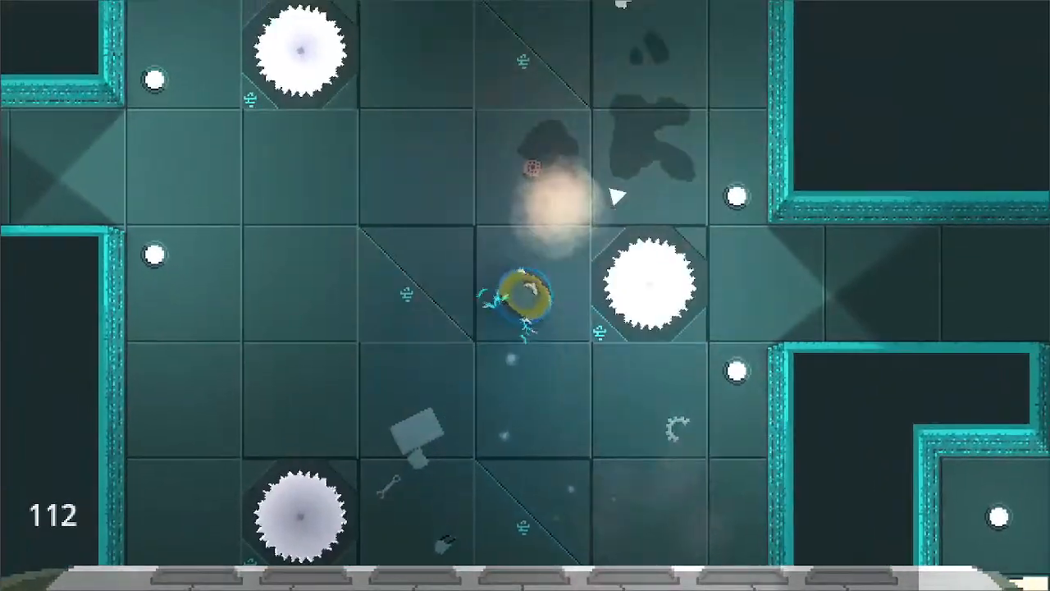
pyautogui.press('a')
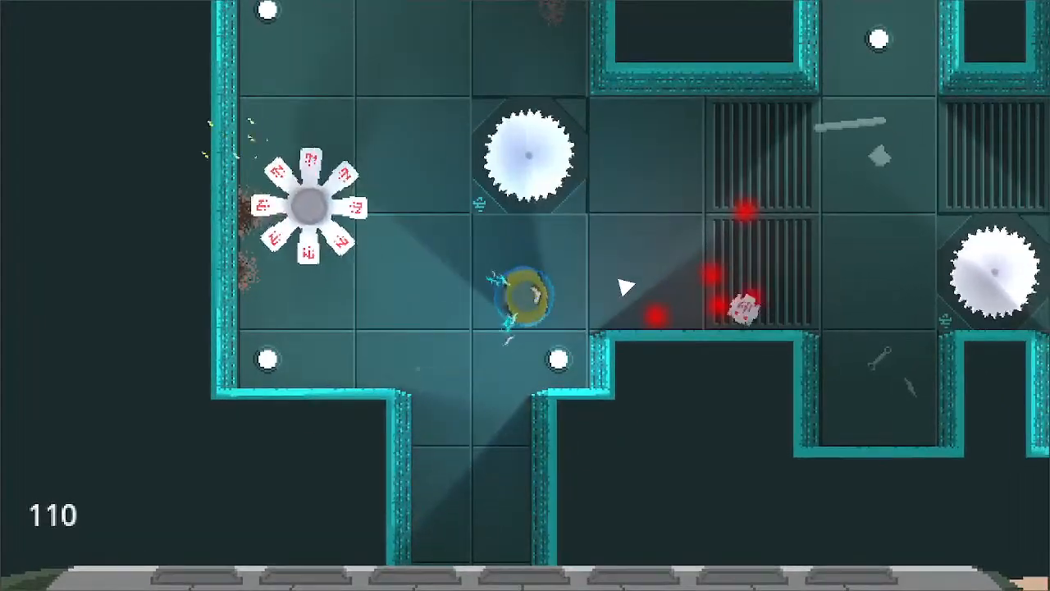
pyautogui.press('d')
pyautogui.press('w')
pyautogui.click(625, 293)
pyautogui.click(603, 316)
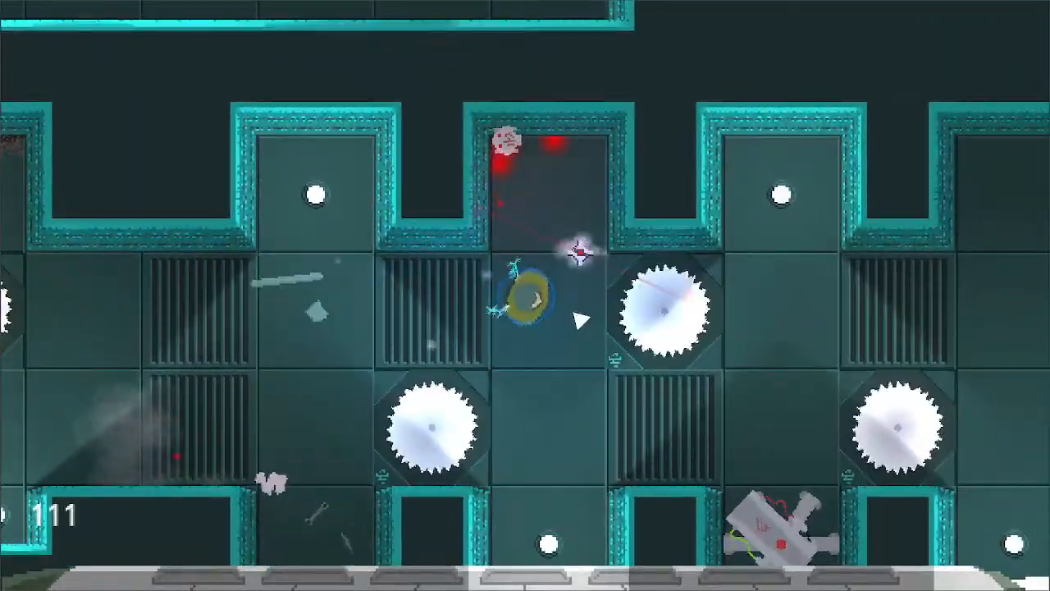
pyautogui.press('s')
pyautogui.press('d')
pyautogui.click(569, 312)
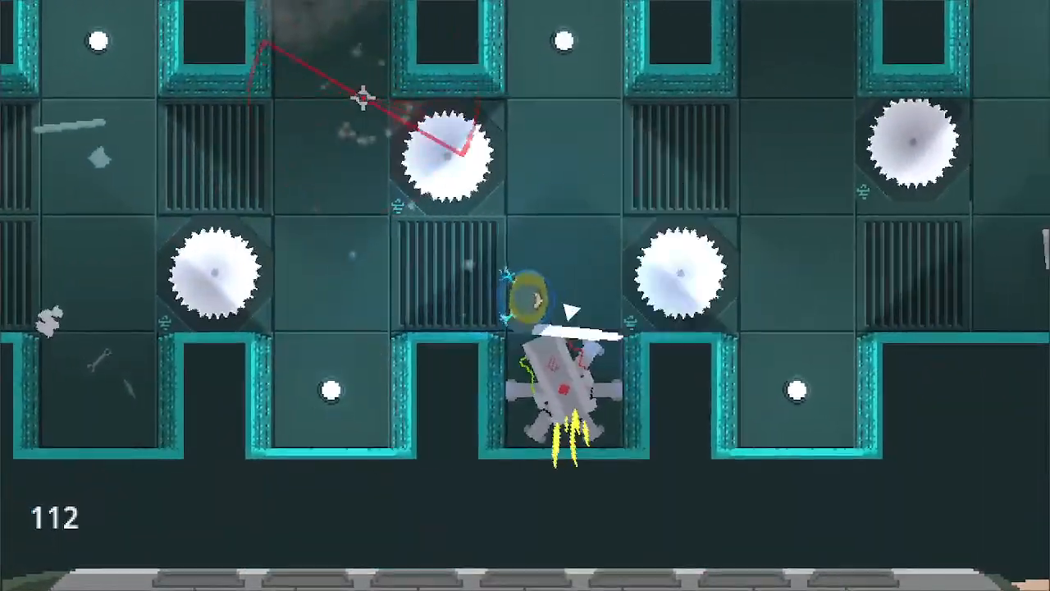
pyautogui.click(555, 319)
pyautogui.press('w')
pyautogui.press('d')
pyautogui.press('s')
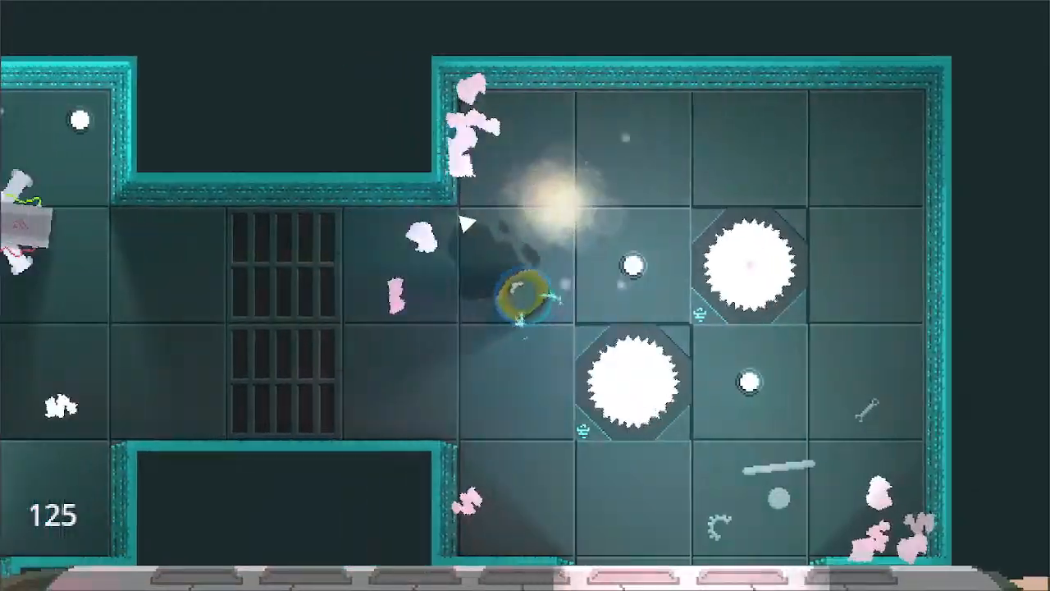
pyautogui.press('a')
pyautogui.click(439, 224)
pyautogui.press('w')
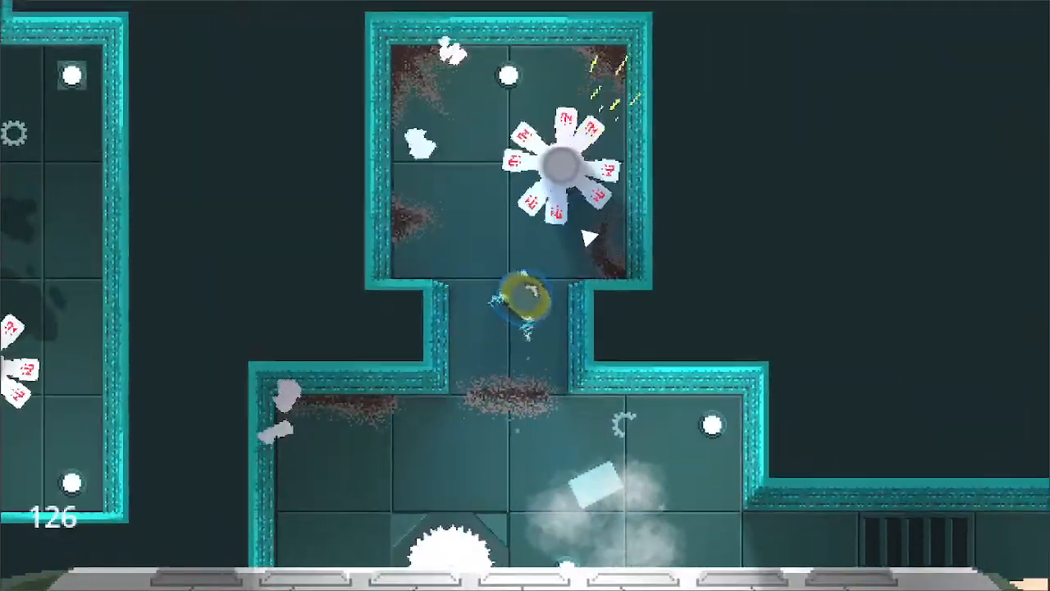
pyautogui.press('a')
pyautogui.press('s')
pyautogui.press('d')
pyautogui.click(566, 288)
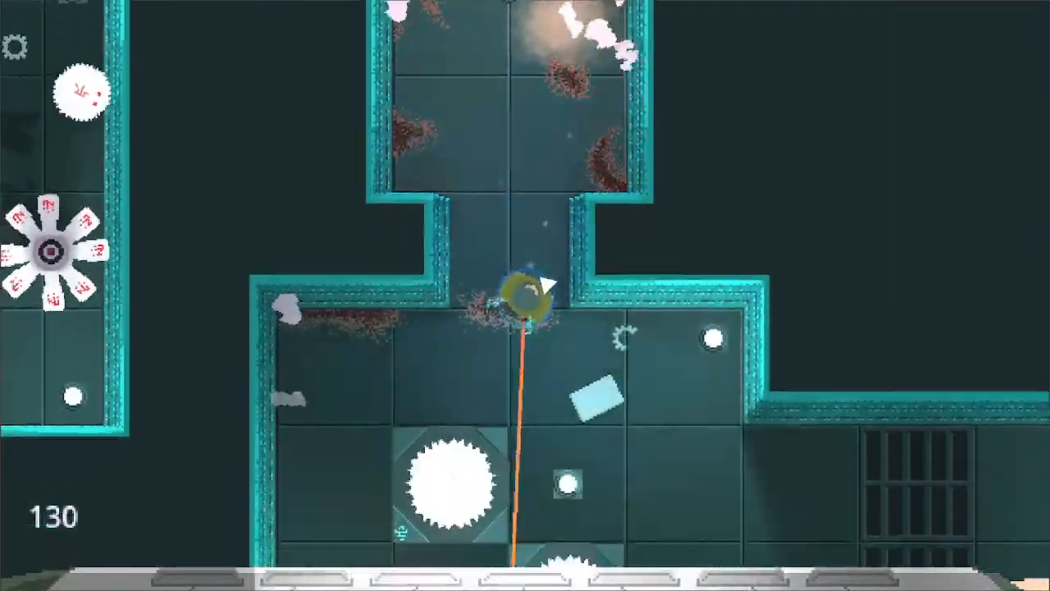
pyautogui.press('s')
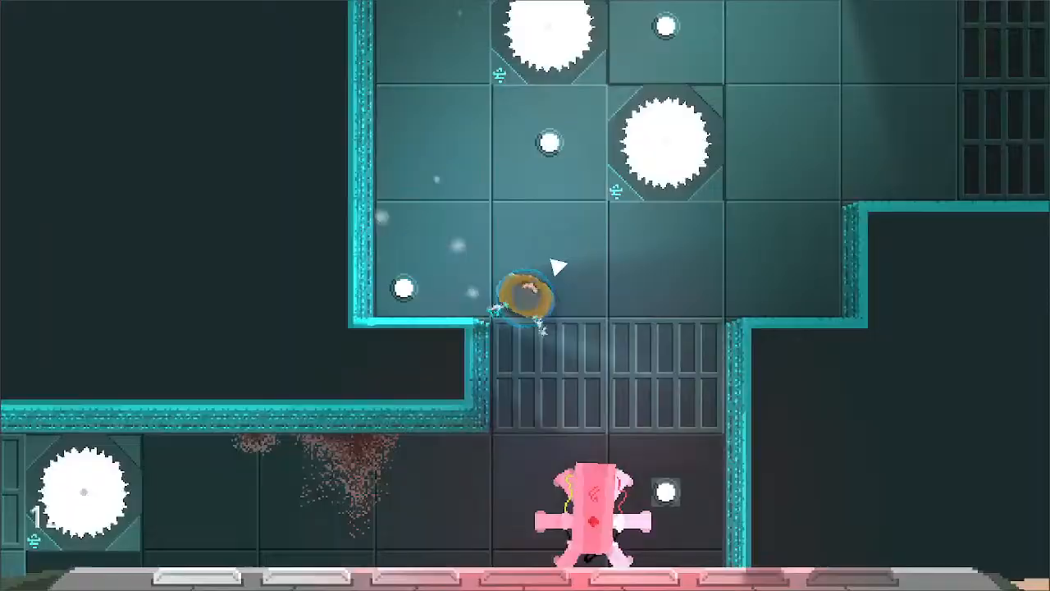
pyautogui.click(726, 430)
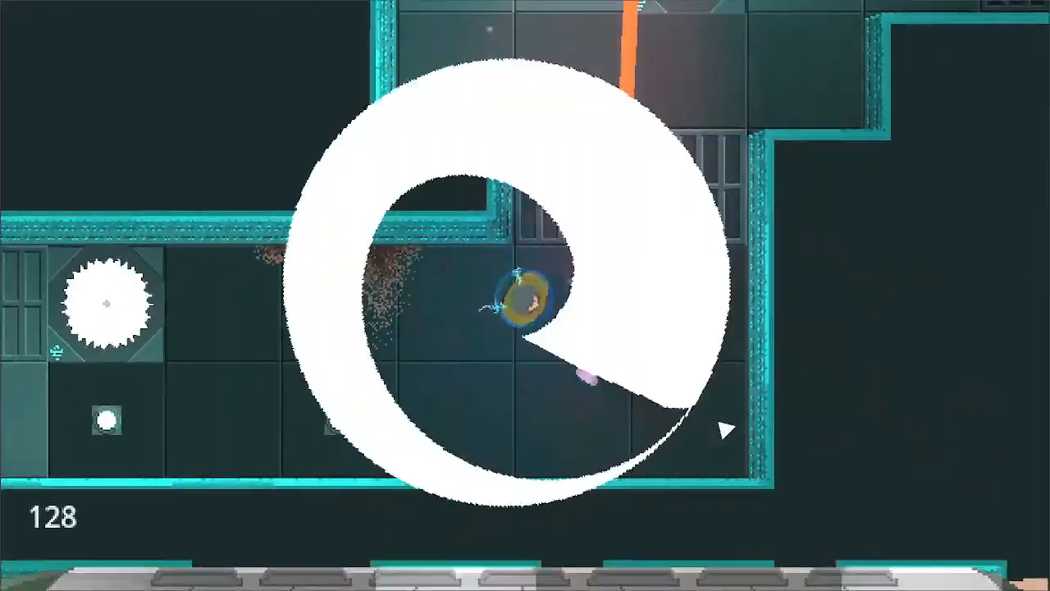
pyautogui.press('a')
pyautogui.press('space')
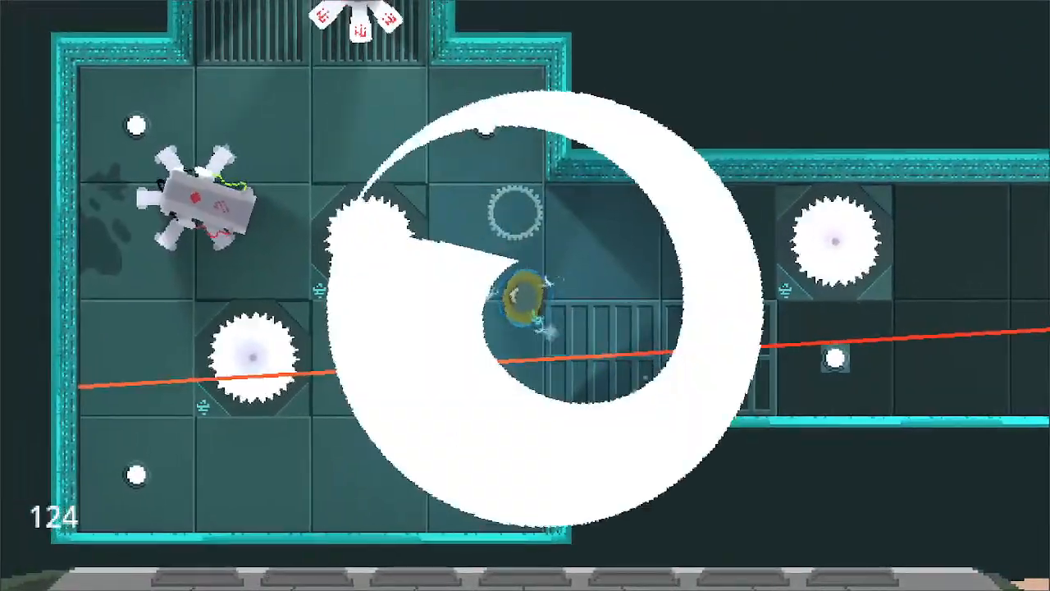
pyautogui.press('s')
pyautogui.press('a')
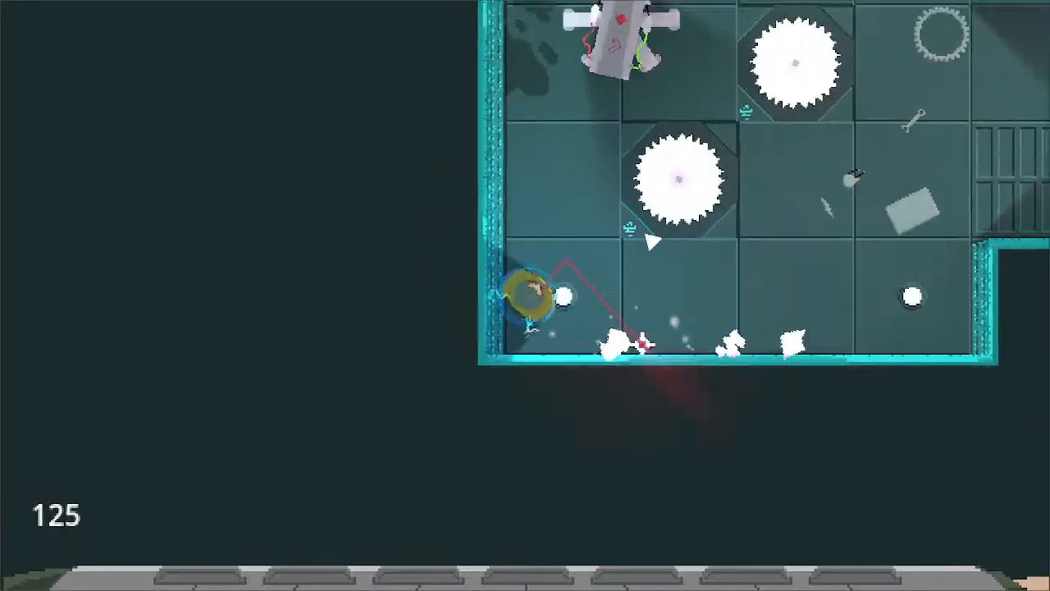
pyautogui.press('w')
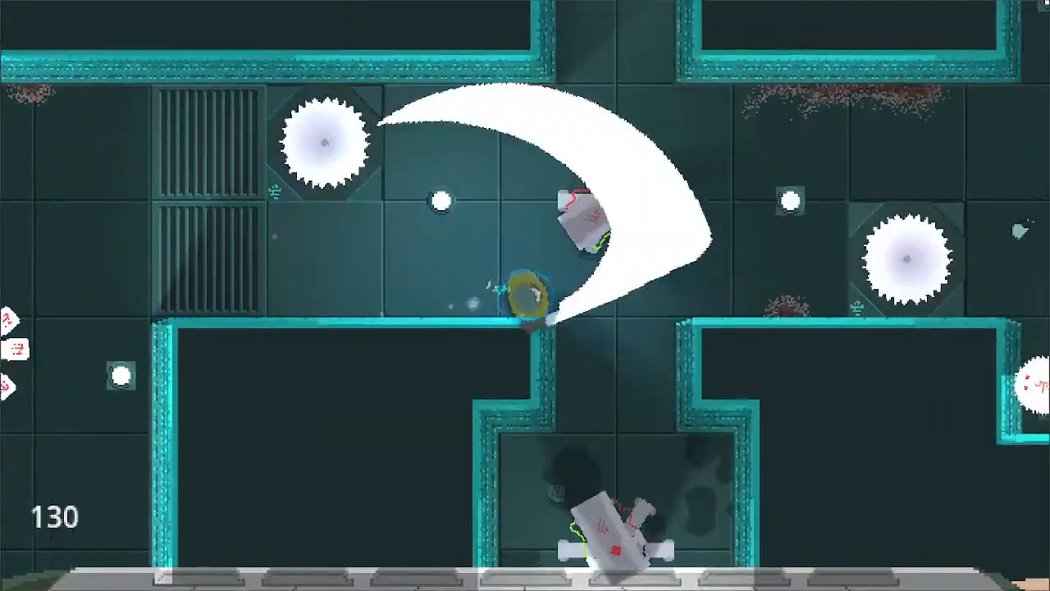
pyautogui.press('d')
pyautogui.press('s')
pyautogui.press('w')
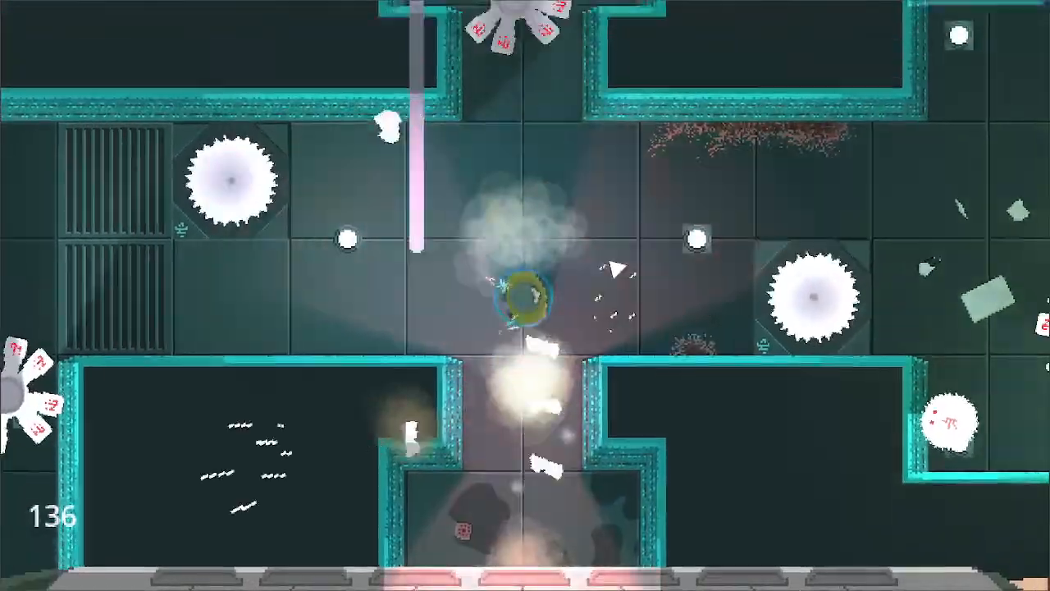
pyautogui.press('d')
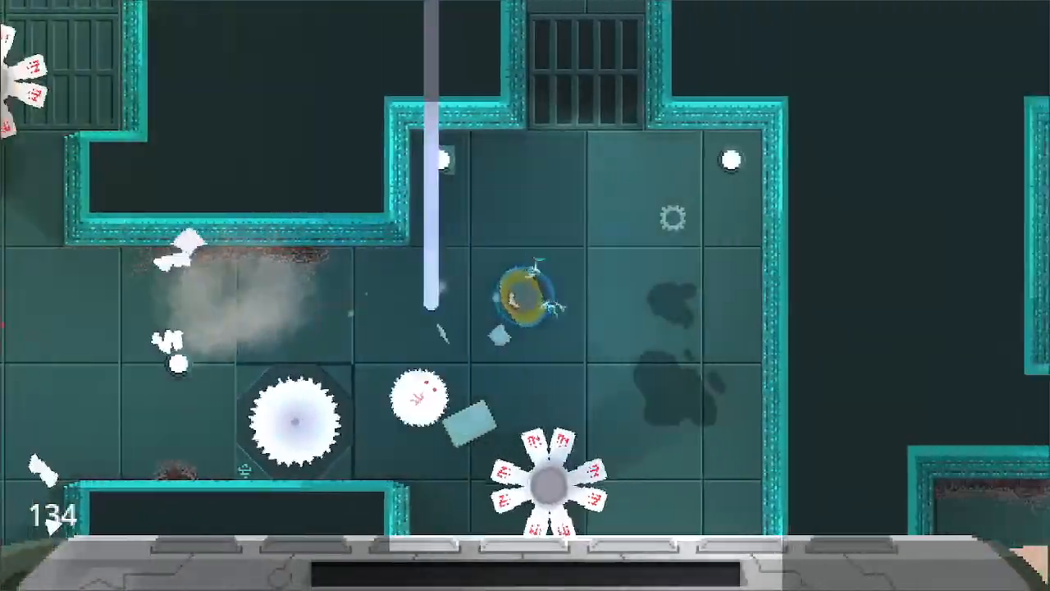
pyautogui.press('s')
pyautogui.press('w')
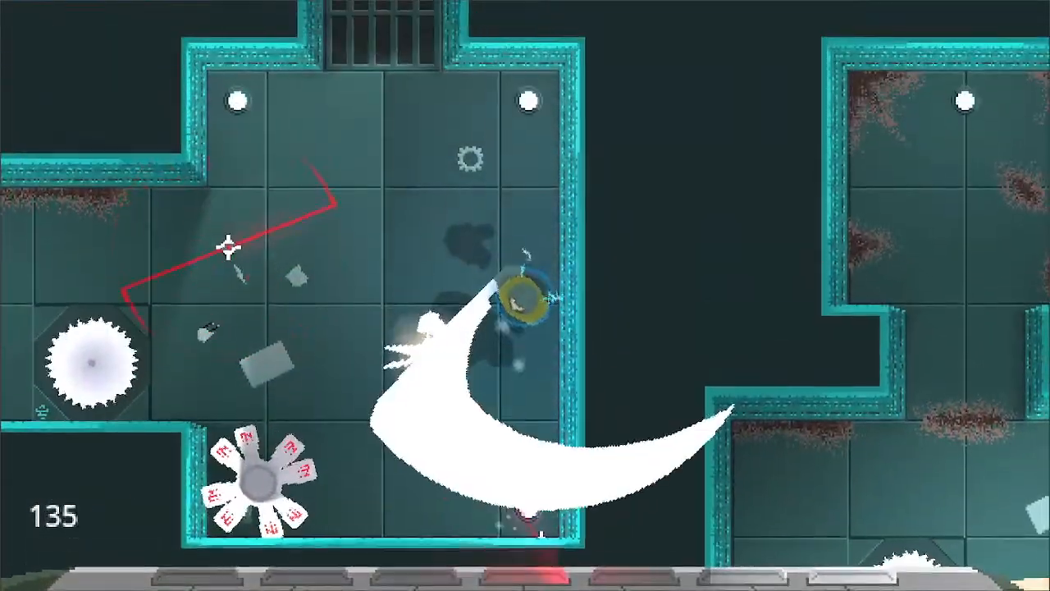
pyautogui.press('s')
pyautogui.press('s')
pyautogui.press('a')
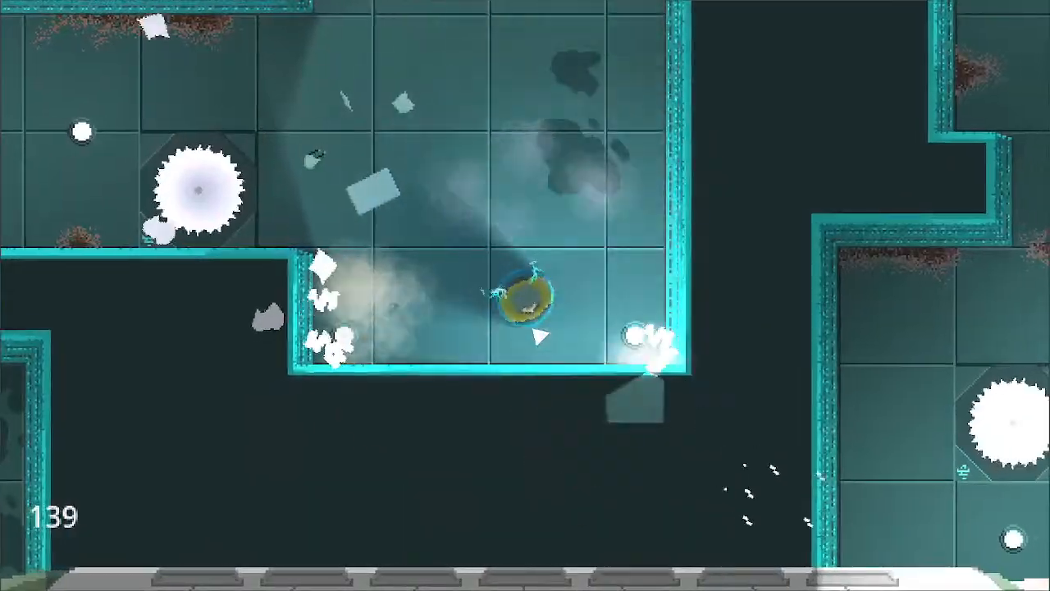
pyautogui.press('a')
pyautogui.press('w')
pyautogui.press('a')
pyautogui.press('w')
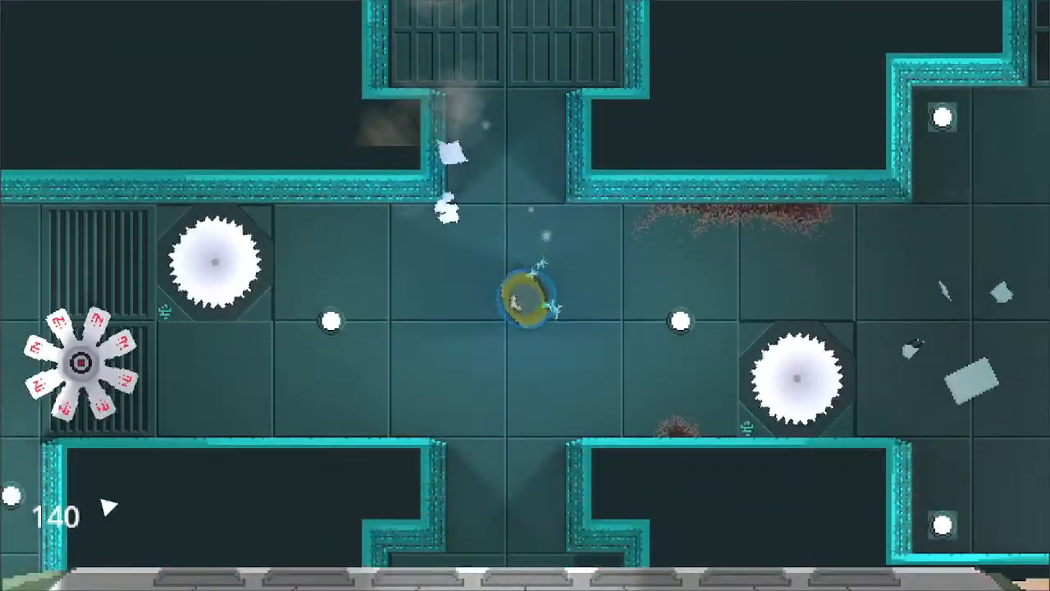
pyautogui.press('s')
pyautogui.click(516, 363)
pyautogui.press('a')
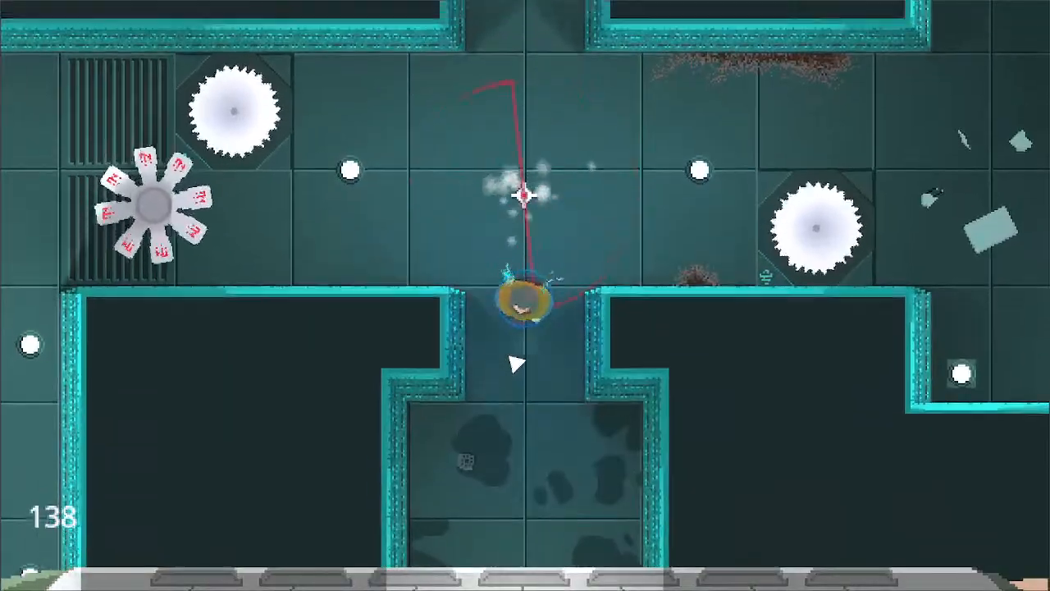
pyautogui.press('w')
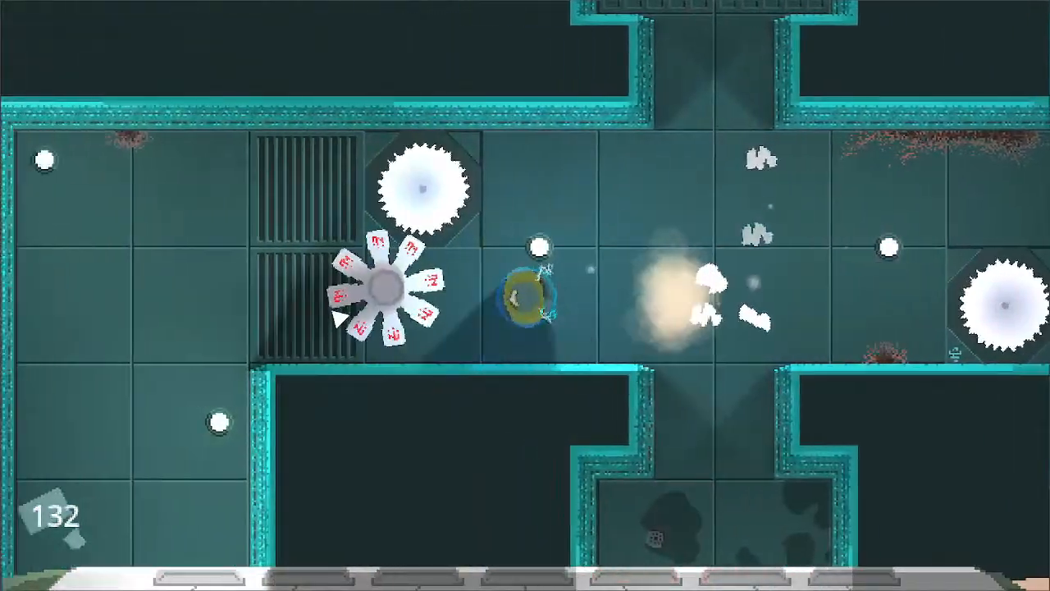
pyautogui.press('d')
pyautogui.press('w')
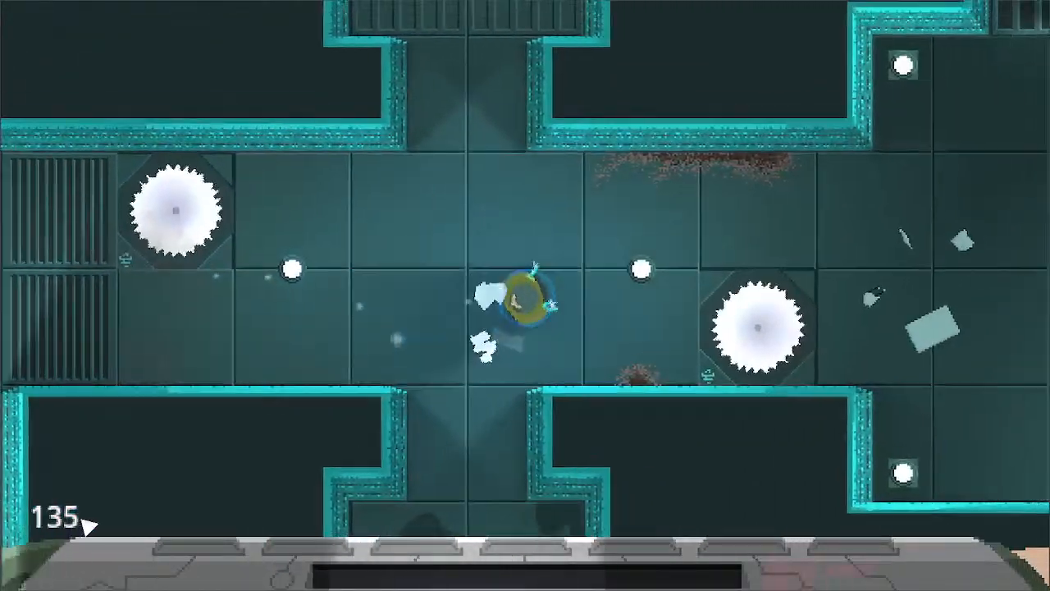
pyautogui.press('w')
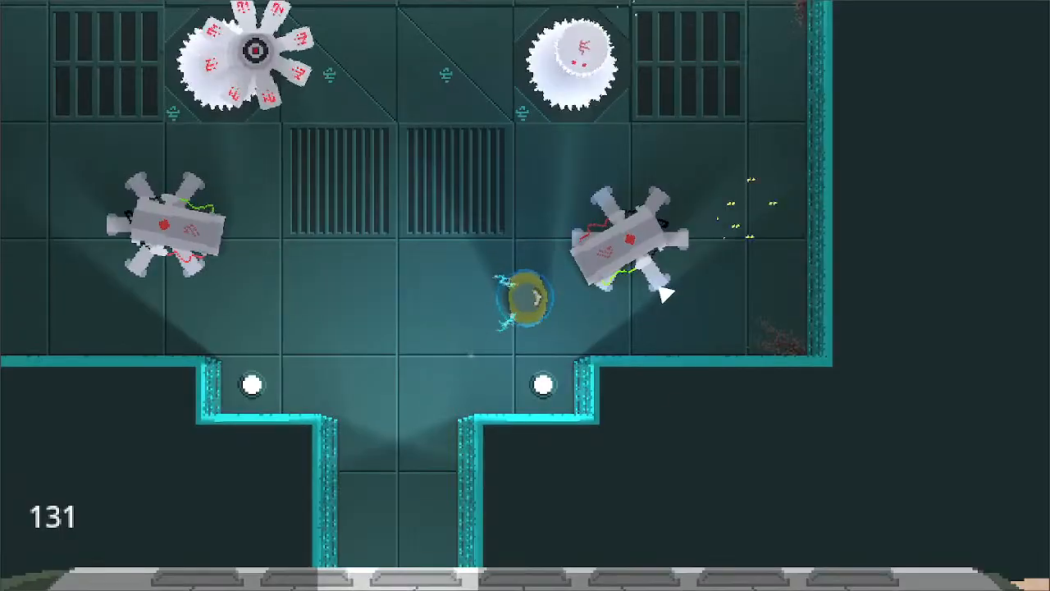
pyautogui.press('a')
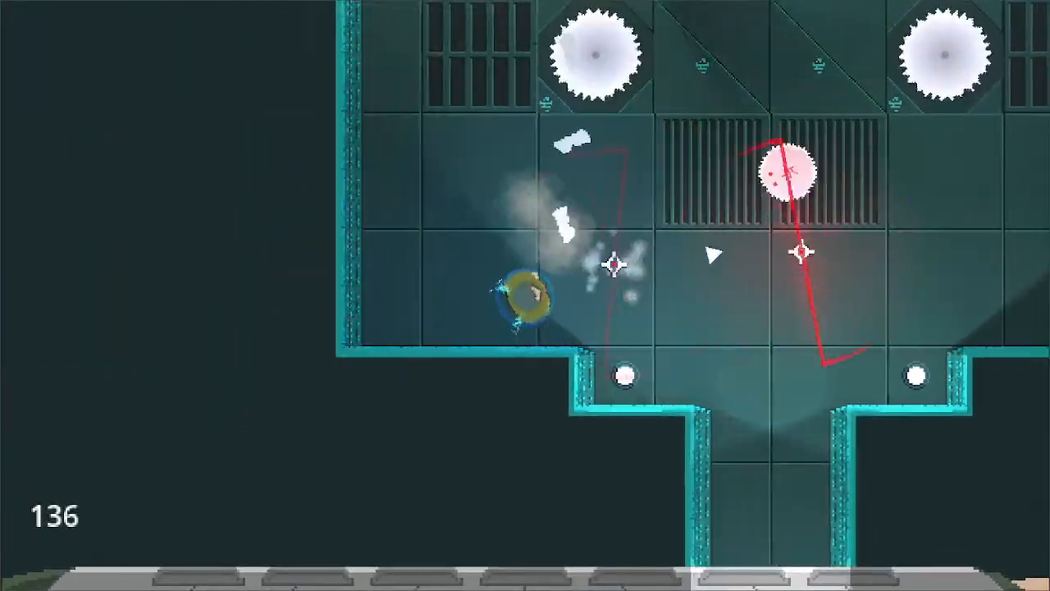
pyautogui.press('d')
pyautogui.press('w')
pyautogui.click(726, 282)
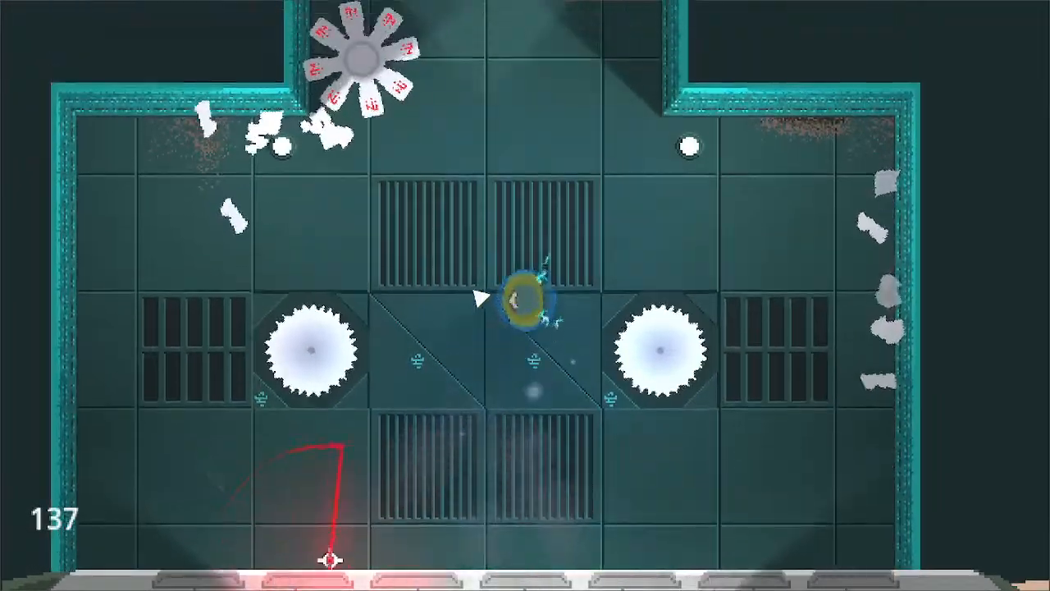
pyautogui.press('w')
pyautogui.press('a')
pyautogui.click(329, 560)
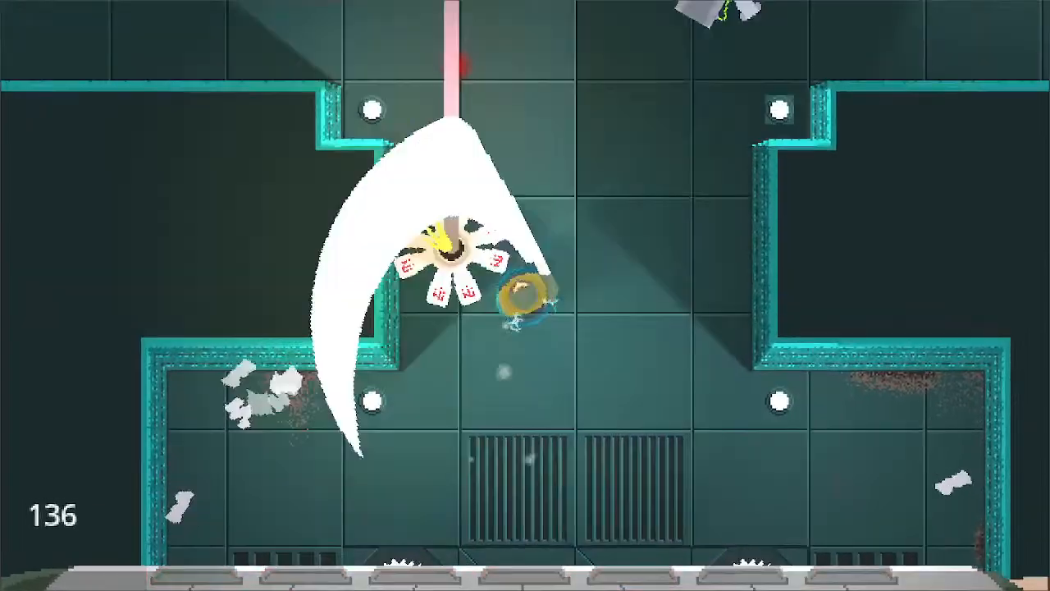
pyautogui.press('d')
pyautogui.press('w')
pyautogui.press('a')
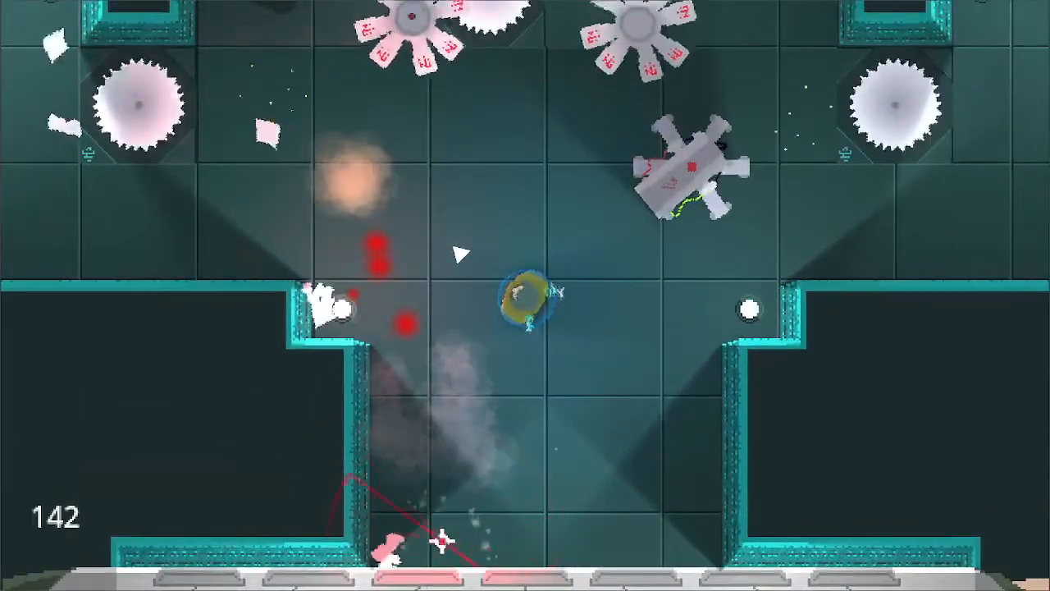
pyautogui.press('d')
pyautogui.click(738, 238)
pyautogui.press('w')
pyautogui.click(387, 508)
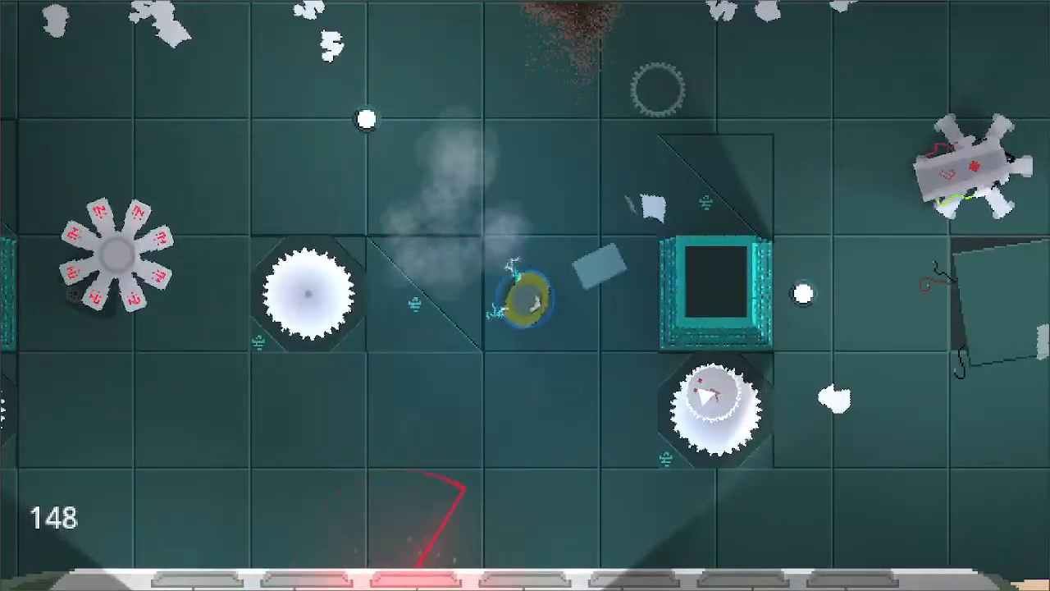
pyautogui.click(707, 396)
pyautogui.press('d')
pyautogui.press('s')
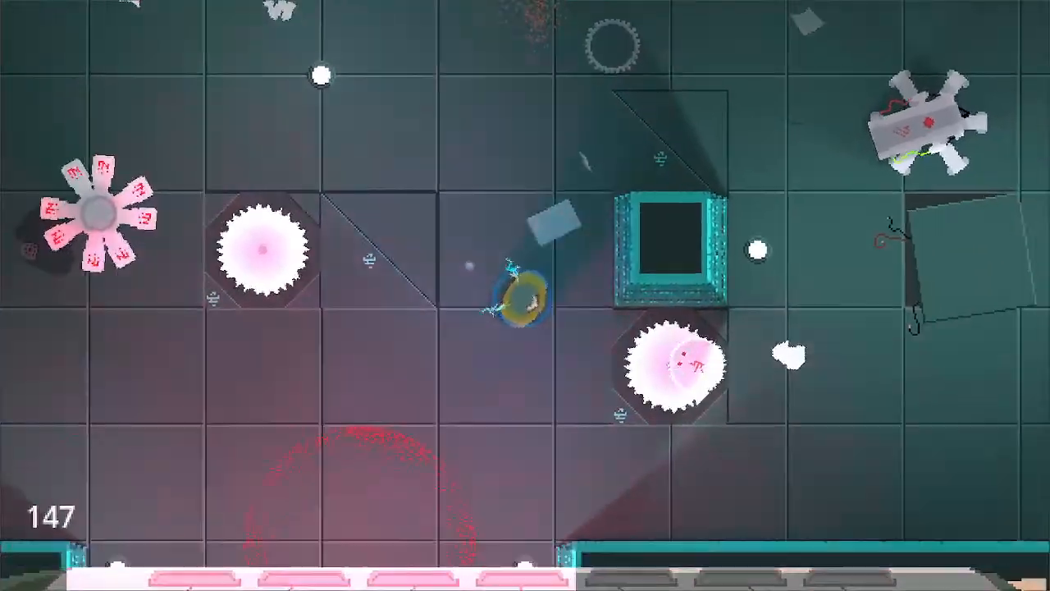
pyautogui.click(720, 283)
pyautogui.press('d')
pyautogui.press('s')
pyautogui.press('w')
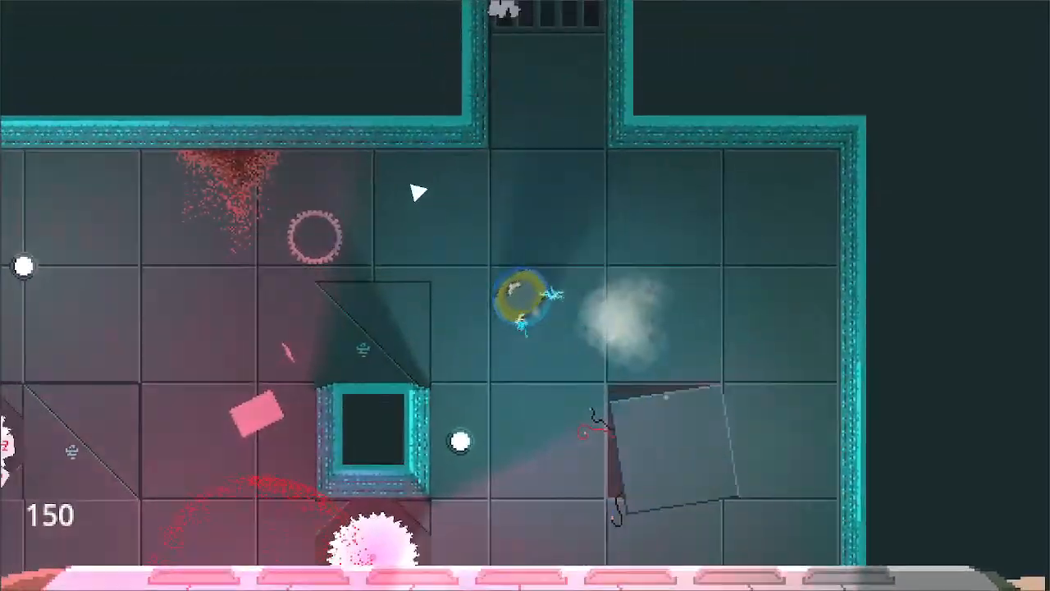
pyautogui.press('a')
pyautogui.press('s')
pyautogui.click(361, 340)
pyautogui.click(402, 254)
pyautogui.click(561, 171)
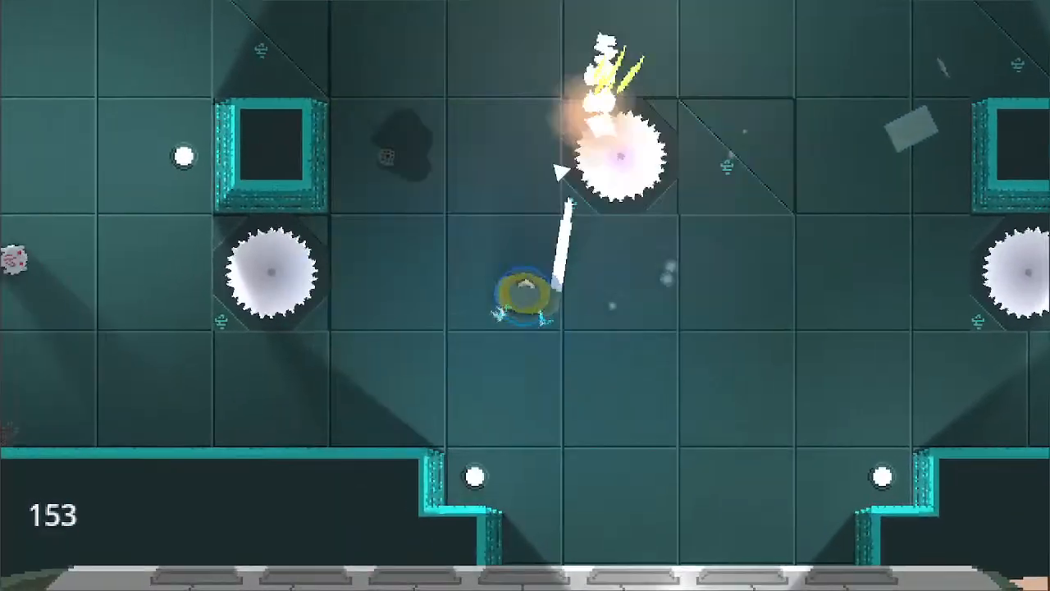
# - Continue the playtest by leaving the saw room through its northern passage and following the narrow corridors north
pyautogui.press('w')
pyautogui.press('d')
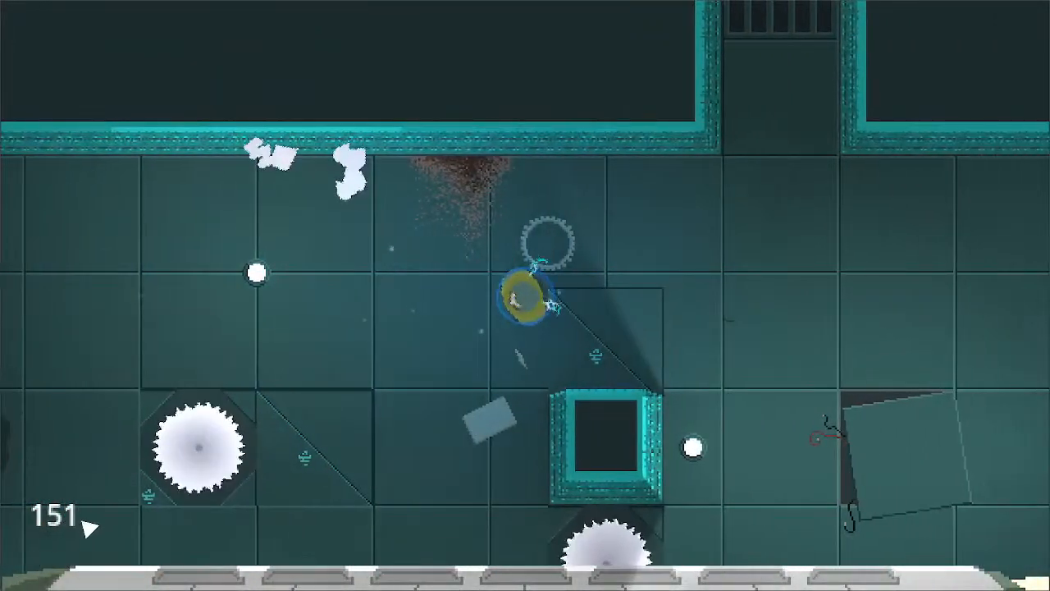
pyautogui.press('d')
pyautogui.press('w')
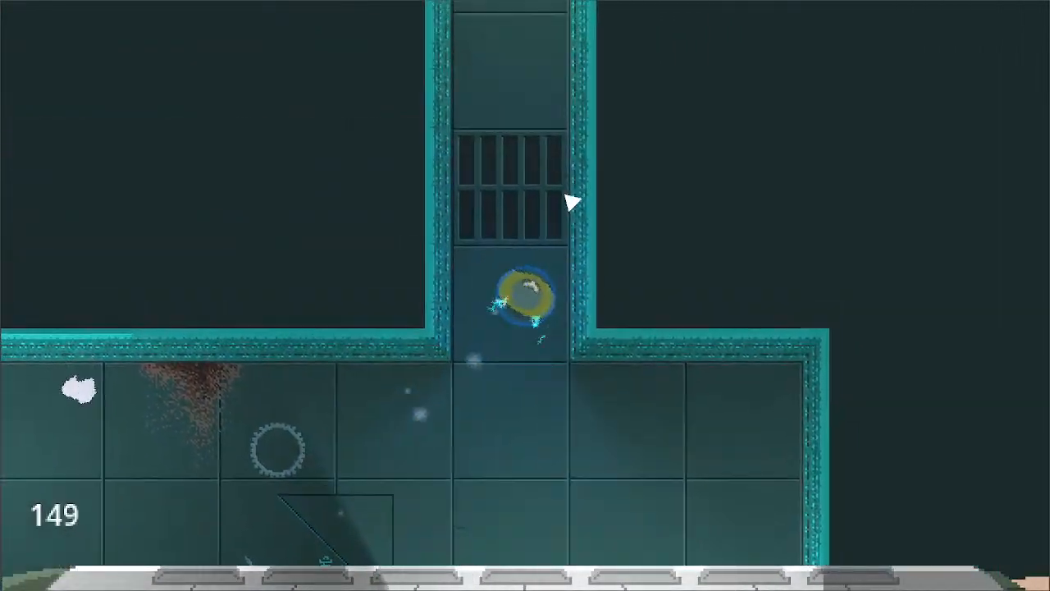
pyautogui.press('a')
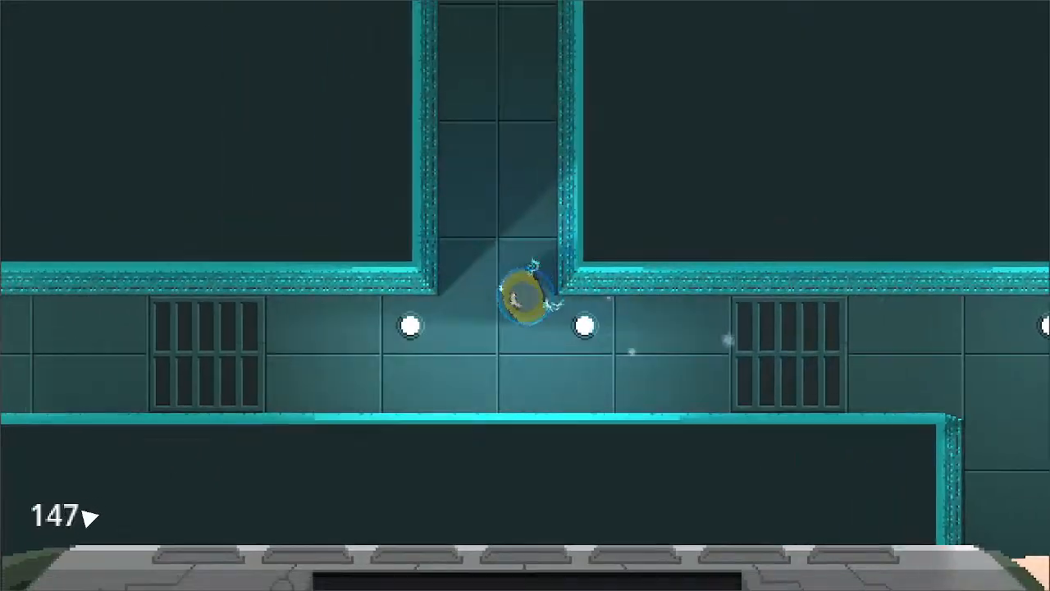
pyautogui.press('w')
# - Attack the robots in the small single-saw room, then follow the western corridor and strike the petal-shaped robot at its end
pyautogui.press('w')
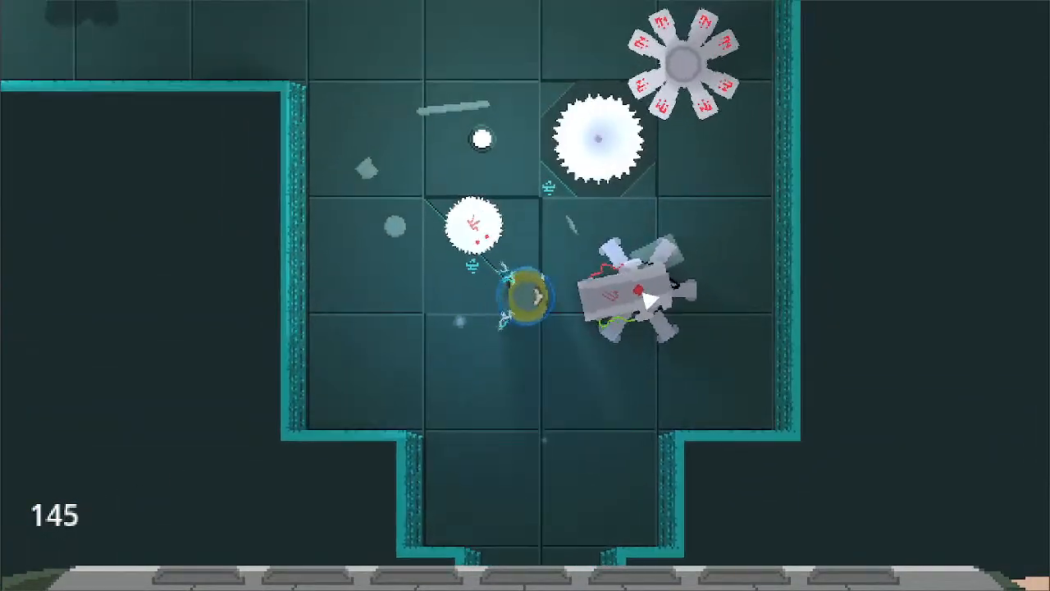
pyautogui.click(648, 300)
pyautogui.click(459, 235)
pyautogui.press('w')
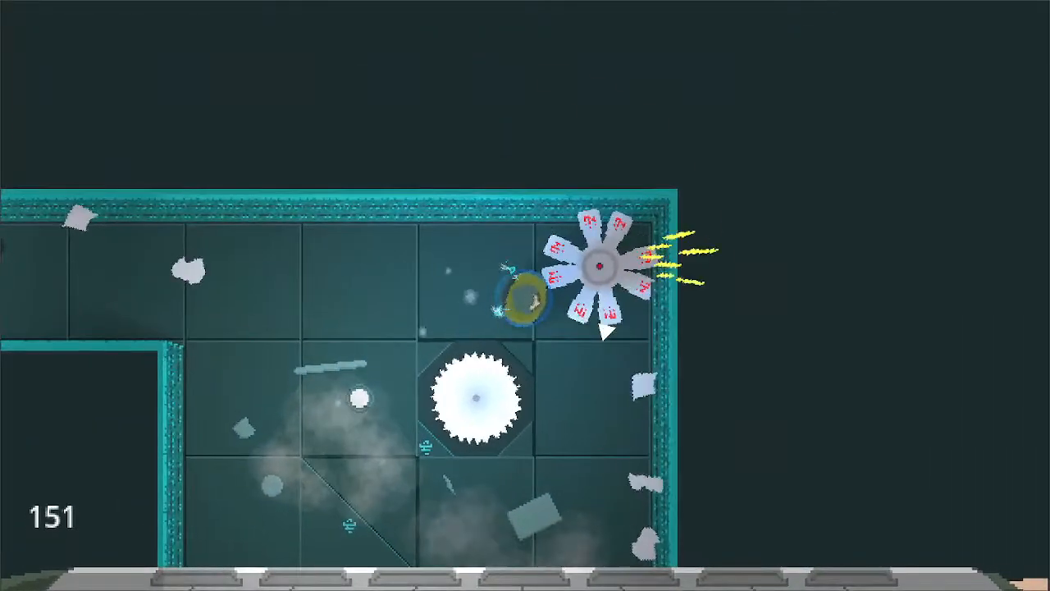
pyautogui.press('a')
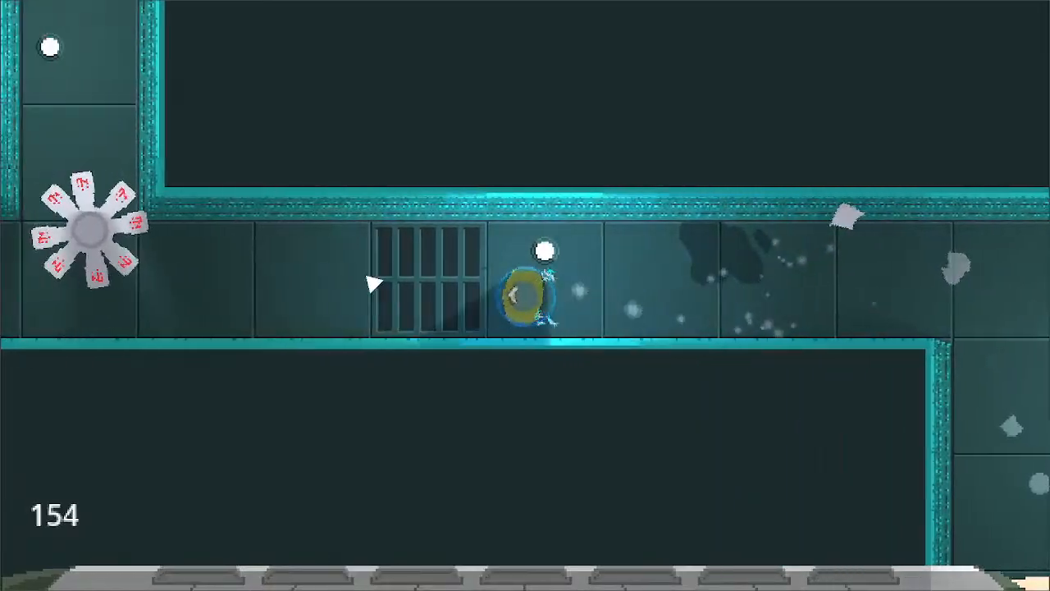
pyautogui.press('a')
pyautogui.press('w')
pyautogui.click(554, 221)
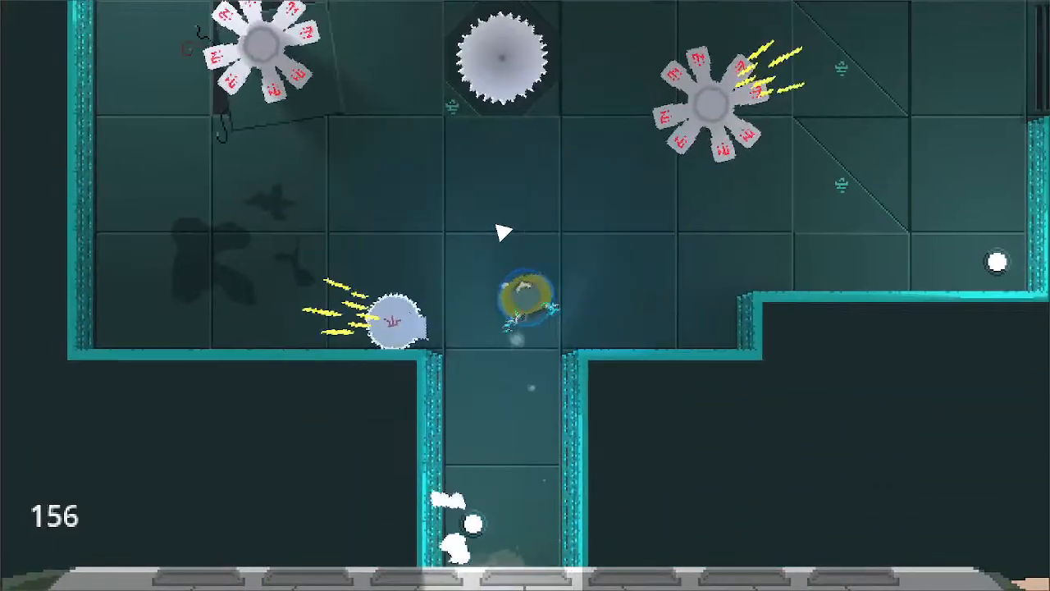
# - Fight the petal-shaped robots around the spinning saw in the large room north of the corridor
pyautogui.press('a')
pyautogui.click(544, 288)
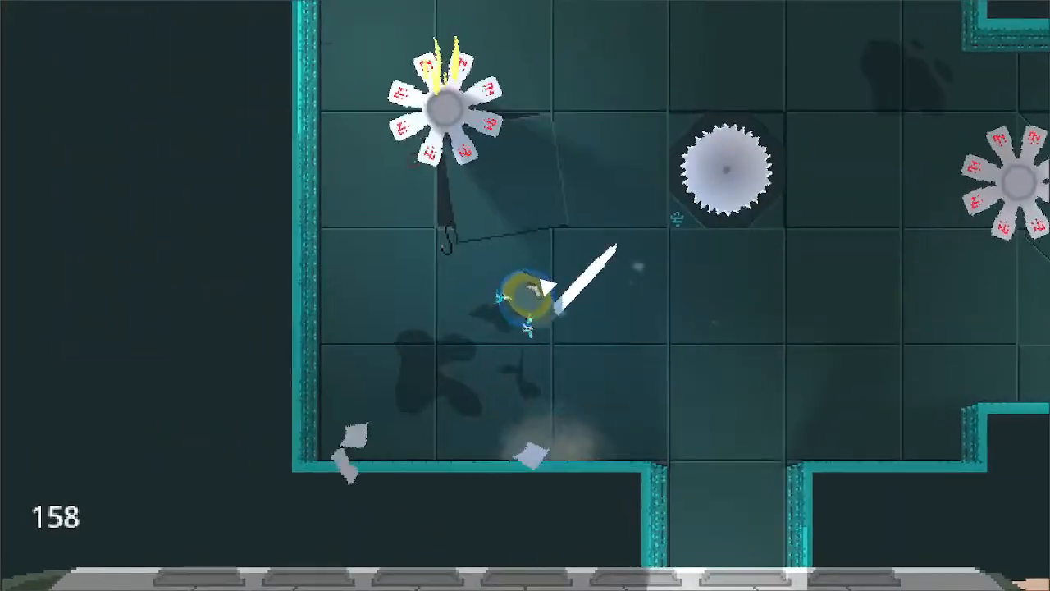
pyautogui.press('d')
pyautogui.click(601, 261)
pyautogui.press('w')
pyautogui.press('a')
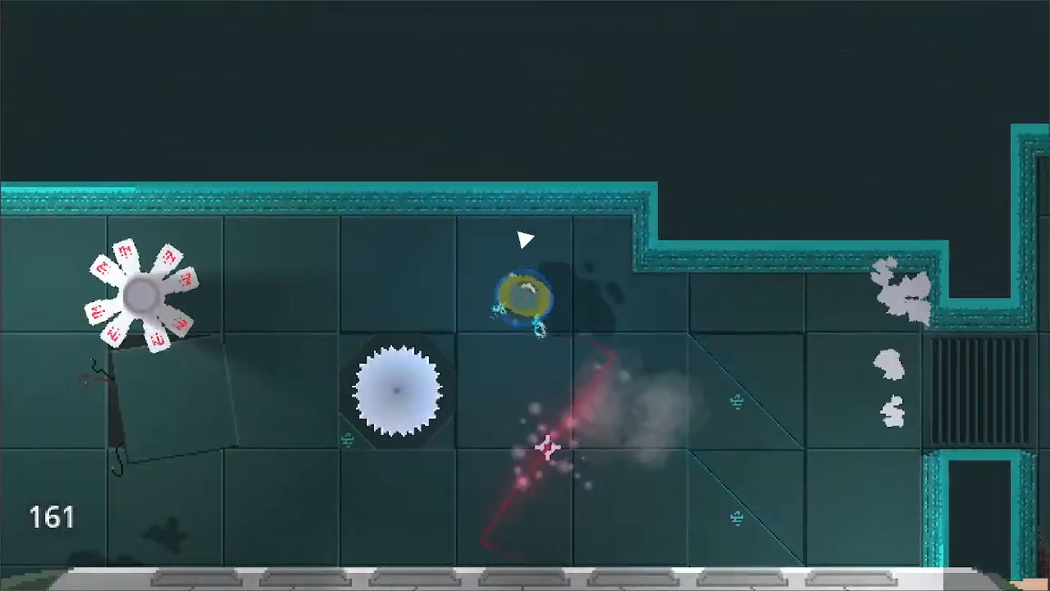
pyautogui.click(490, 252)
pyautogui.press('s')
pyautogui.press('d')
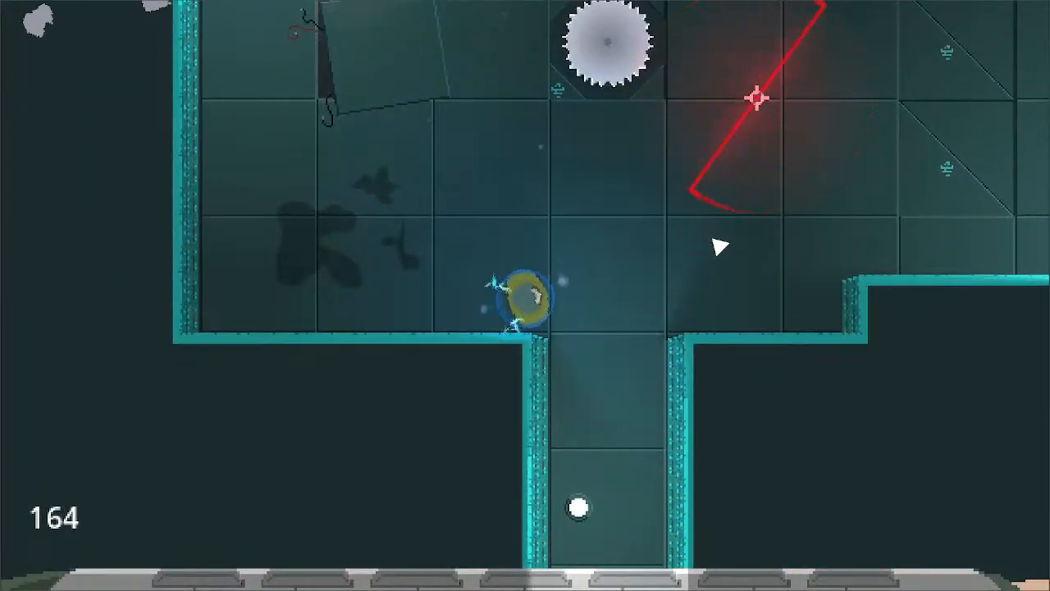
# - Roam the cleared saw room between its broken floor plate and southern exit while the score counter runs
pyautogui.press('w')
pyautogui.press('d')
pyautogui.press('a')
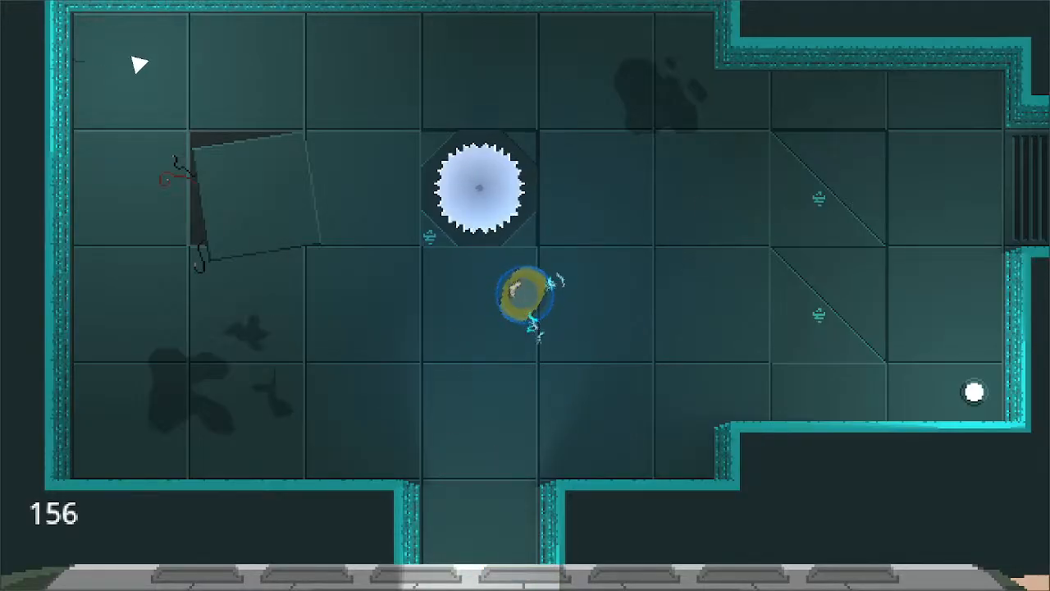
pyautogui.press('a')
pyautogui.press('w')
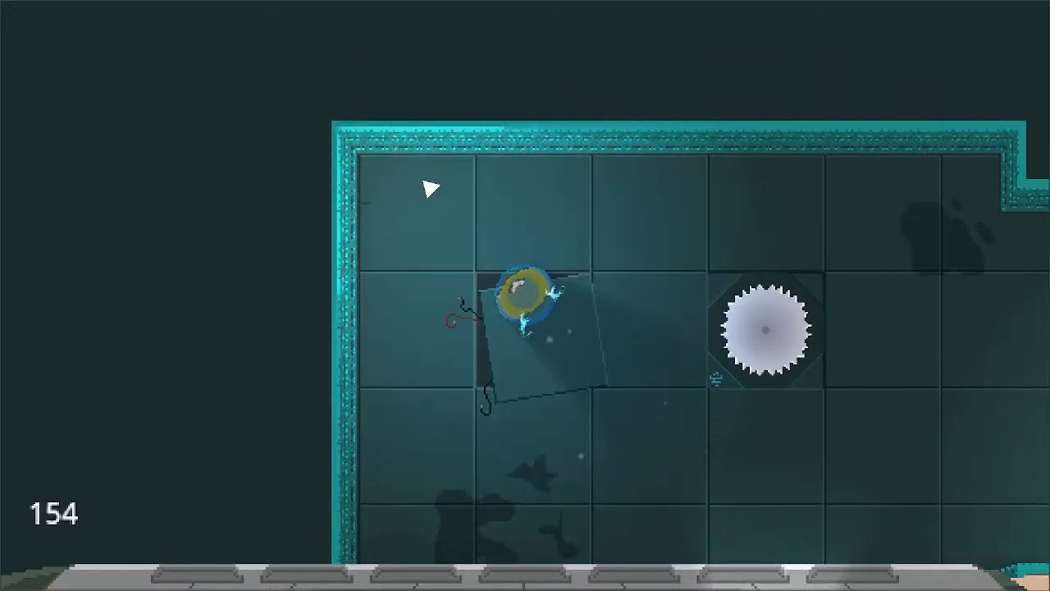
pyautogui.press('d')
pyautogui.press('s')
pyautogui.press('w')
pyautogui.press('a')
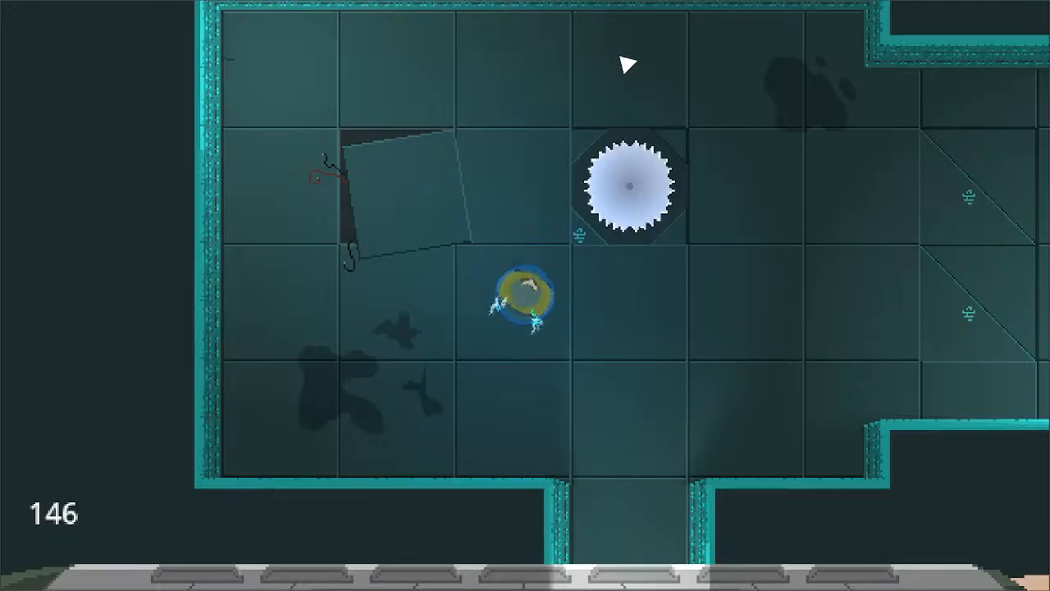
# - Cross the eastern grate into the adjoining room, destroy its saw and petal-shaped robots, and head for the next grate
pyautogui.press('d')
pyautogui.press('w')
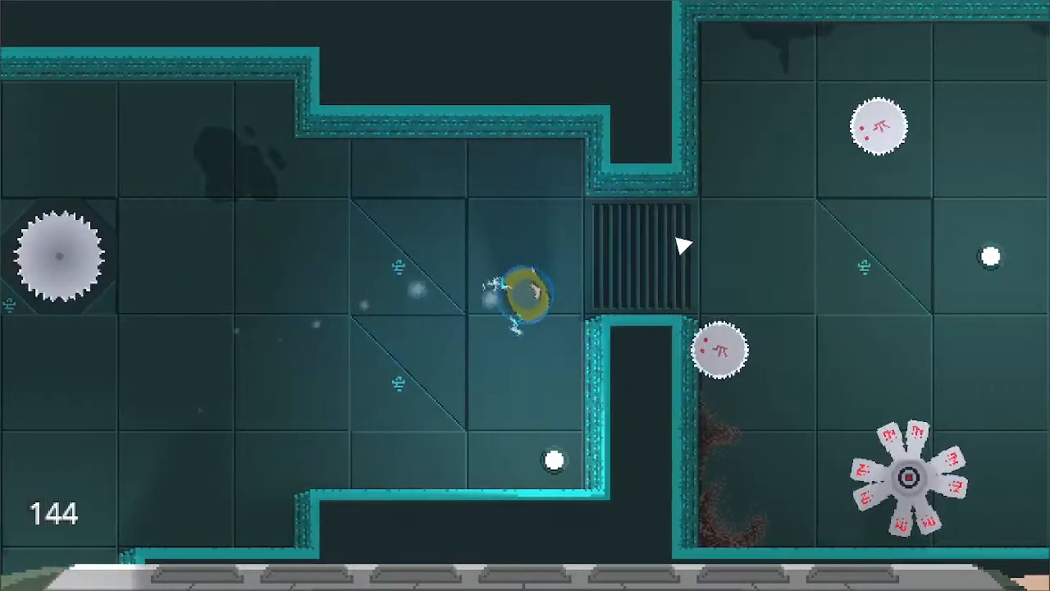
pyautogui.press('d')
pyautogui.press('w')
pyautogui.press('s')
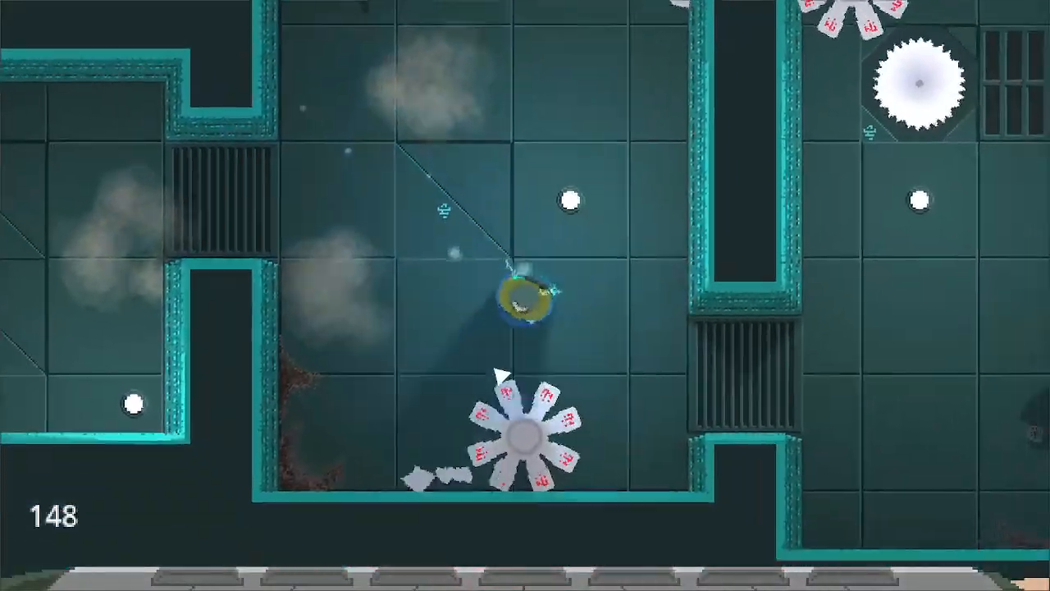
pyautogui.press('s')
pyautogui.press('a')
pyautogui.press('d')
pyautogui.press('w')
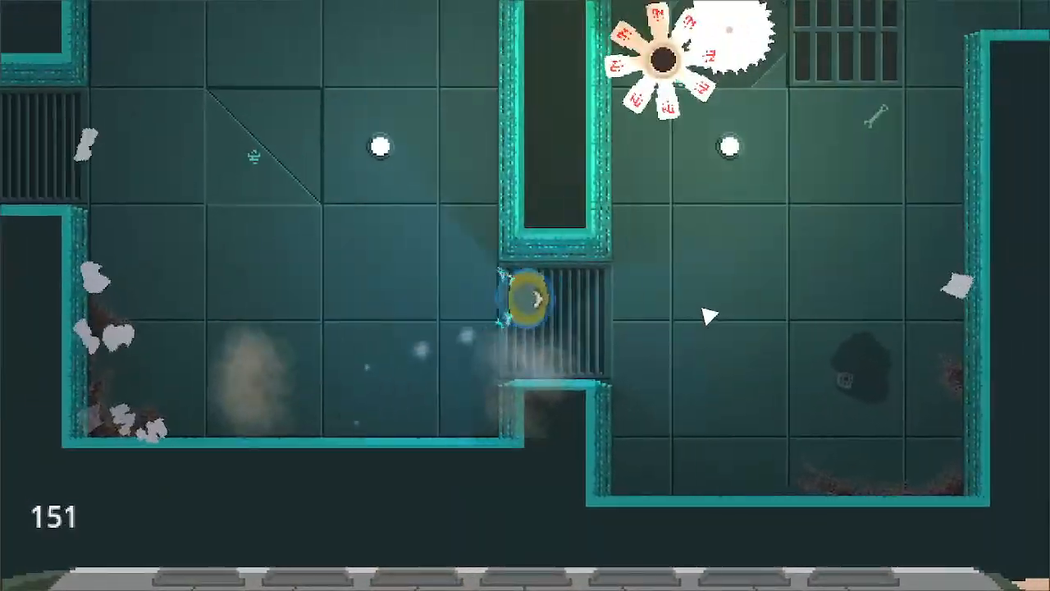
# - Attack the petal-shaped robot beside the saw in the room past the second grate
pyautogui.click(689, 271)
pyautogui.press('w')
pyautogui.press('d')
pyautogui.click(513, 298)
pyautogui.press('a')
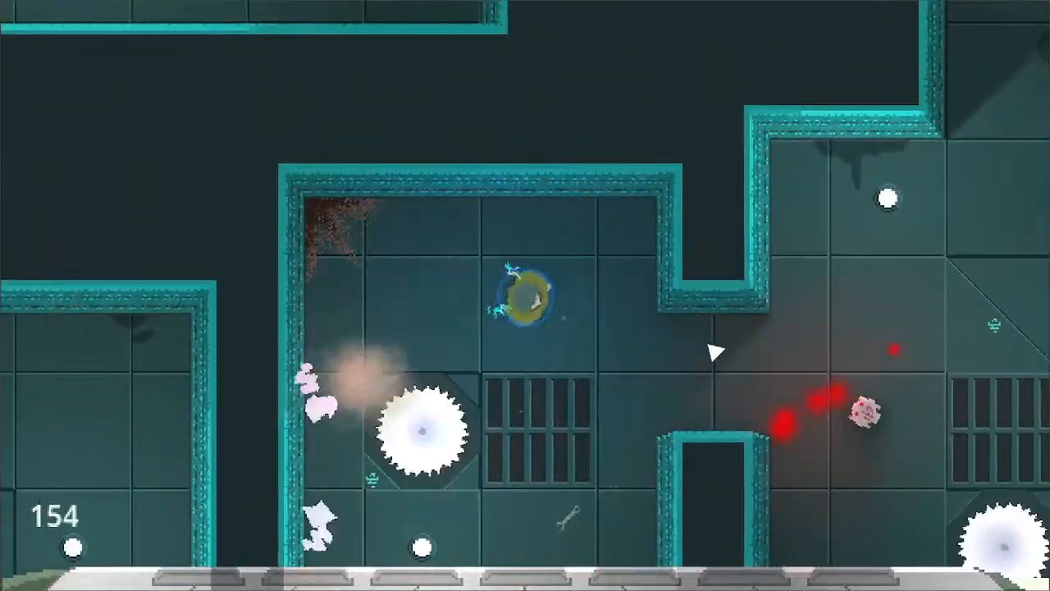
# - Advance into the eastern saw room and fight the small red-shot robot and the multi-legged laser robot
pyautogui.press('d')
pyautogui.press('s')
pyautogui.click(741, 311)
pyautogui.press('w')
pyautogui.press('d')
pyautogui.click(656, 344)
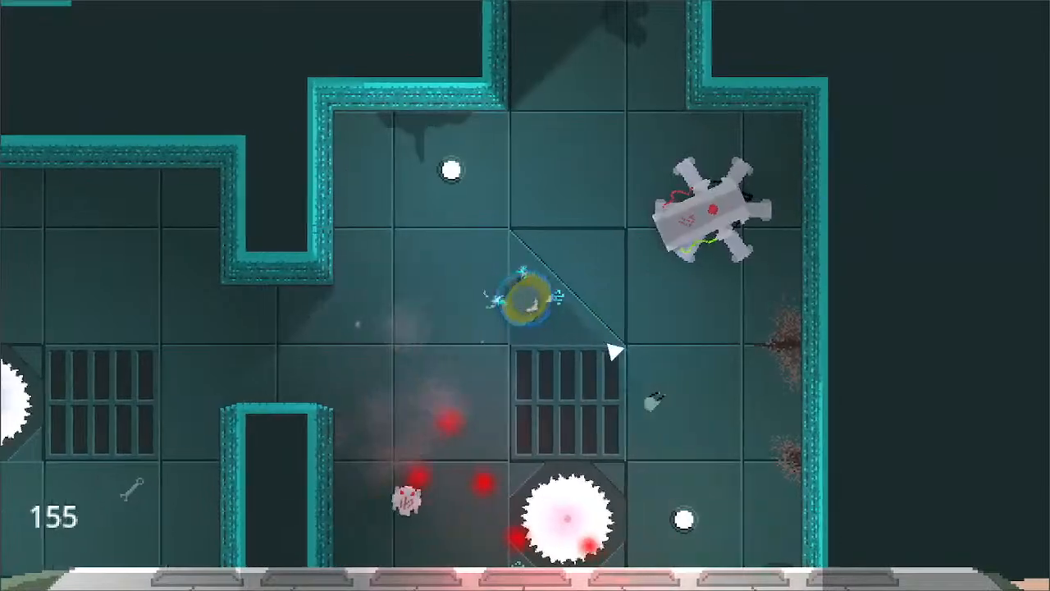
pyautogui.press('d')
pyautogui.click(615, 352)
pyautogui.press('s')
pyautogui.press('a')
pyautogui.press('w')
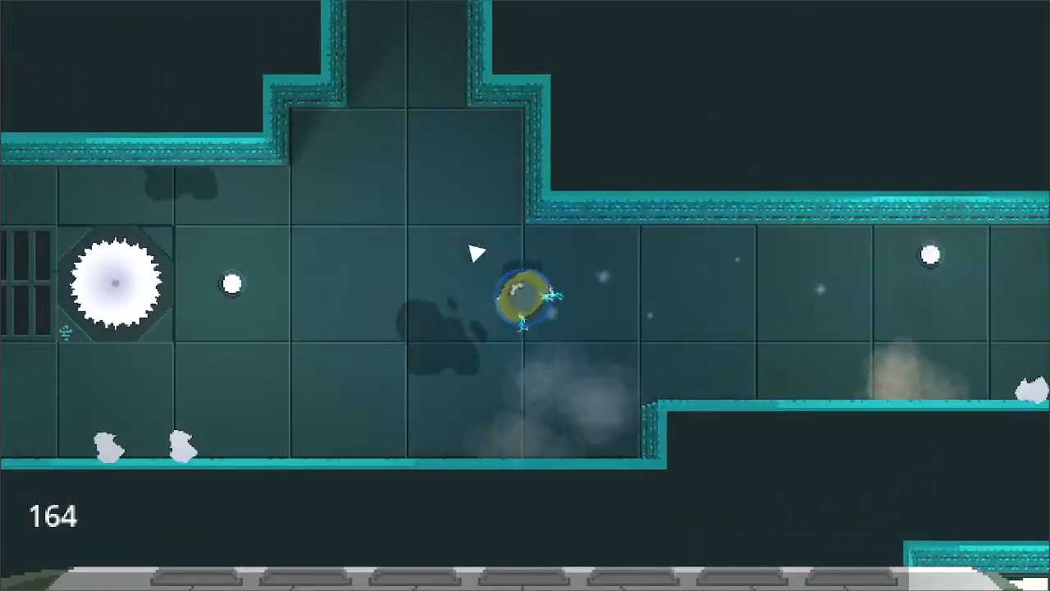
# - Return west through the wide hall and destroy the petal-shaped robot near the floor grate and saw
pyautogui.press('a')
pyautogui.press('s')
pyautogui.click(475, 252)
pyautogui.press('w')
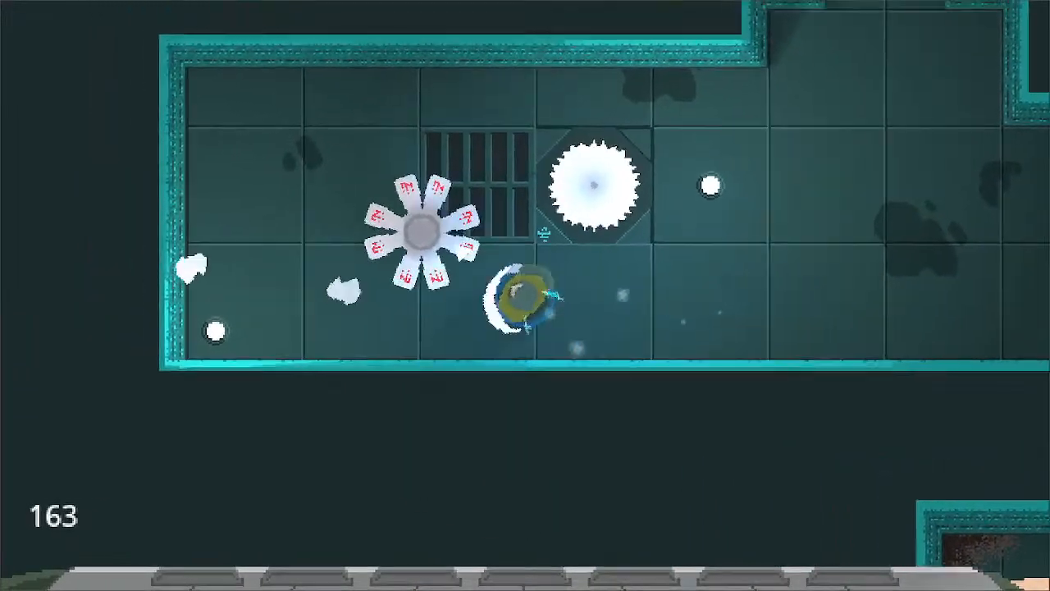
pyautogui.press('a')
pyautogui.click(465, 239)
pyautogui.press('d')
pyautogui.press('w')
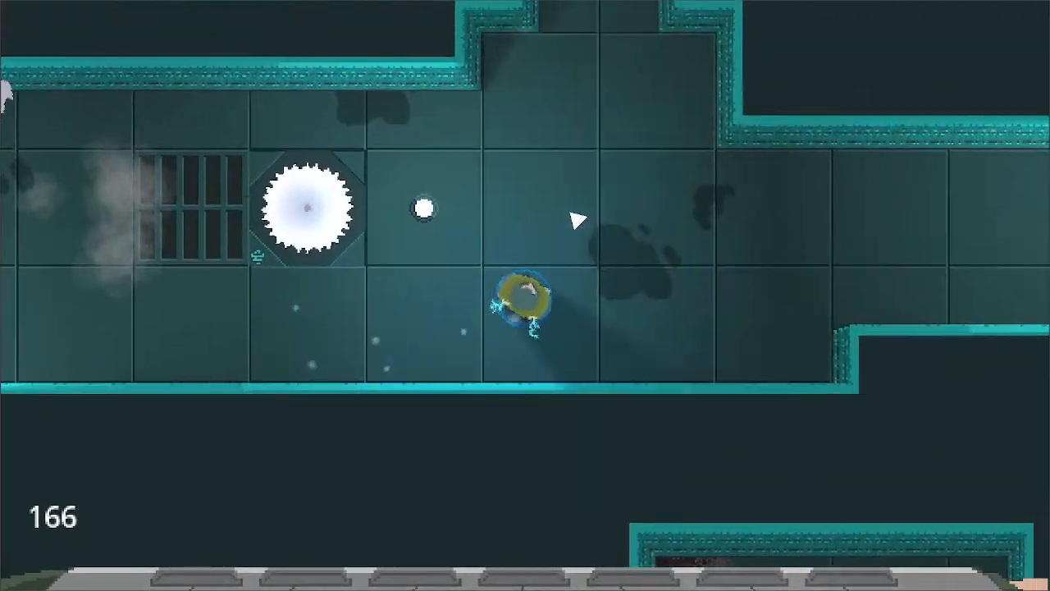
# - Follow the long lamp-lit corridor east and destroy the saw robot guarding the grate at its end
pyautogui.press('d')
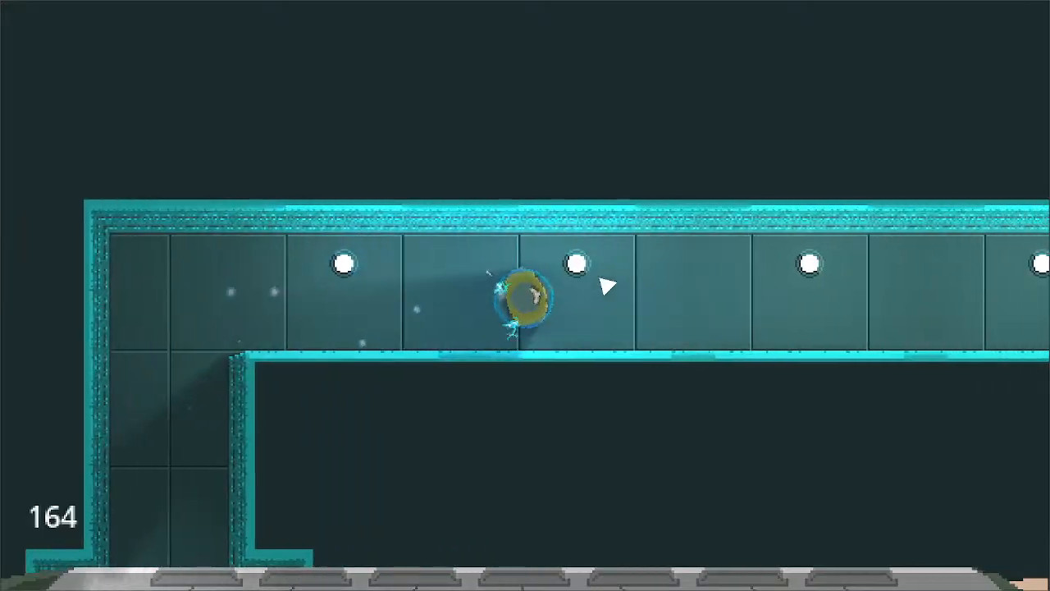
pyautogui.press('w')
pyautogui.click(490, 167)
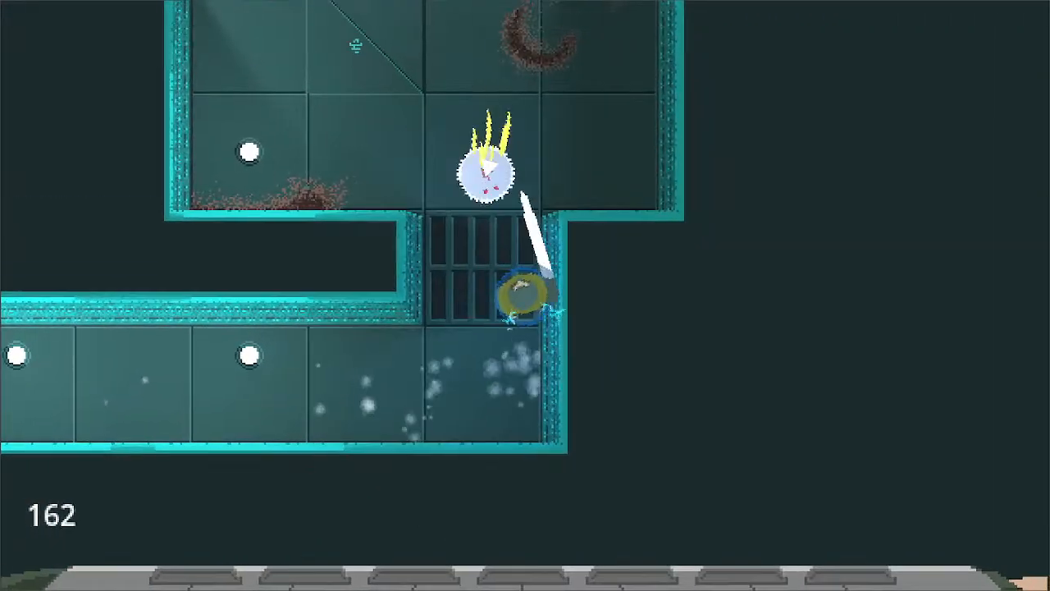
pyautogui.click(484, 185)
pyautogui.click(484, 189)
pyautogui.press('d')
pyautogui.click(525, 213)
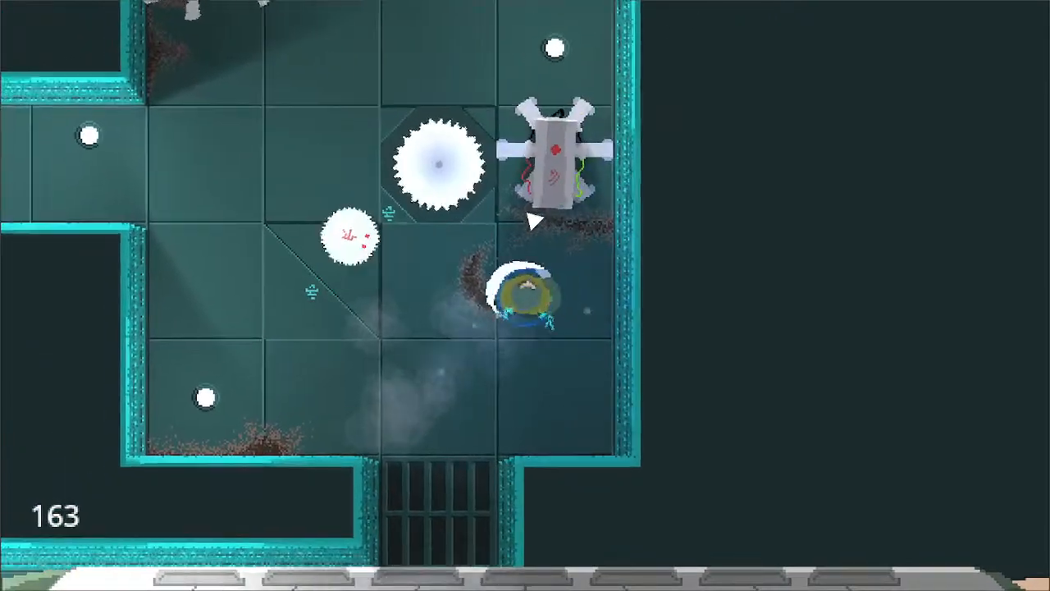
# - Destroy the multi-legged laser robot and the remaining saw robot, and reach the room's western exit
pyautogui.click(536, 217)
pyautogui.press('s')
pyautogui.press('w')
pyautogui.press('a')
pyautogui.press('s')
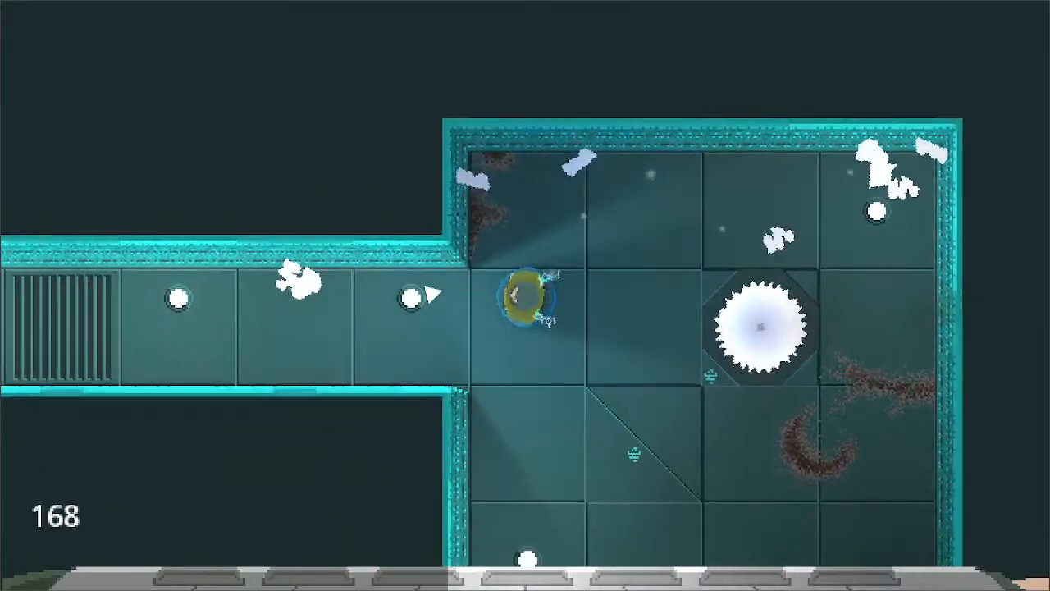
# - Travel west to the next saw room and destroy the group of saw robots and the small red-shot robot
pyautogui.press('a')
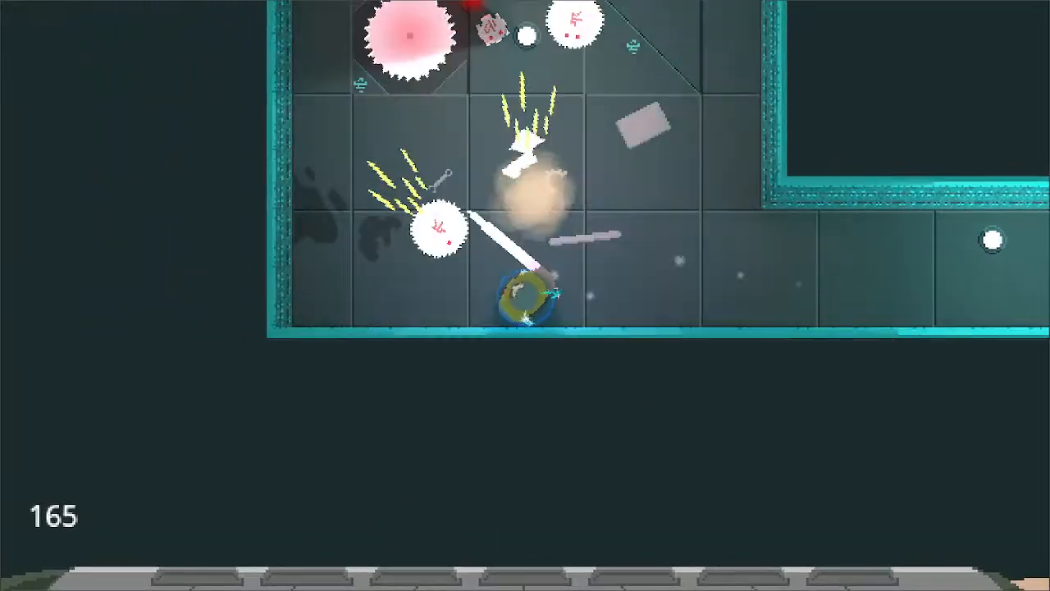
pyautogui.press('w')
pyautogui.click(548, 251)
pyautogui.press('d')
pyautogui.click(459, 269)
pyautogui.press('w')
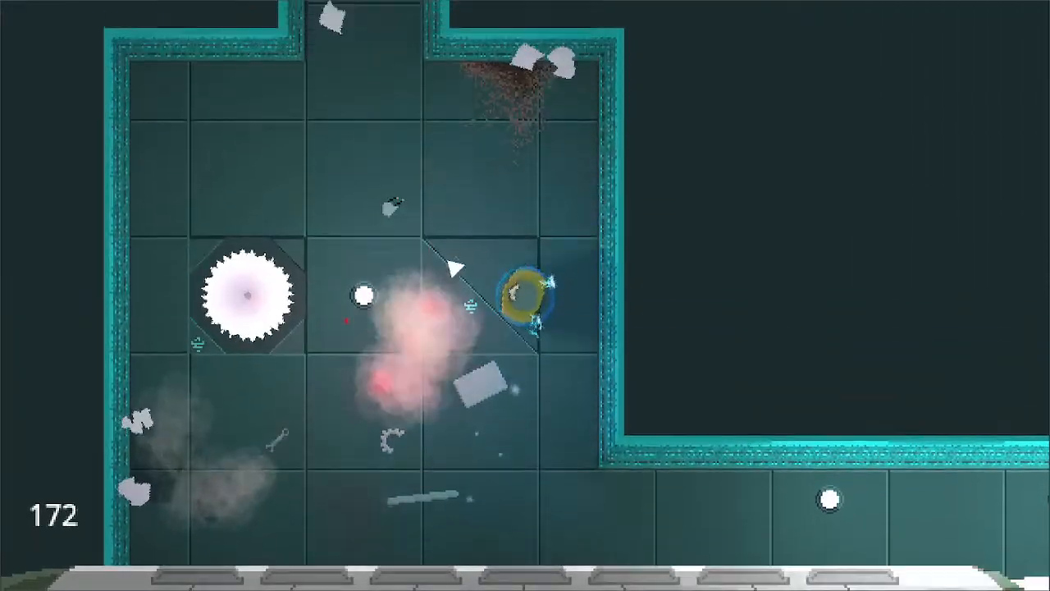
# - Leave by the northern passage, follow the grated corridor east, and attack the first robots in the four-saw room
pyautogui.press('w')
pyautogui.press('a')
pyautogui.press('d')
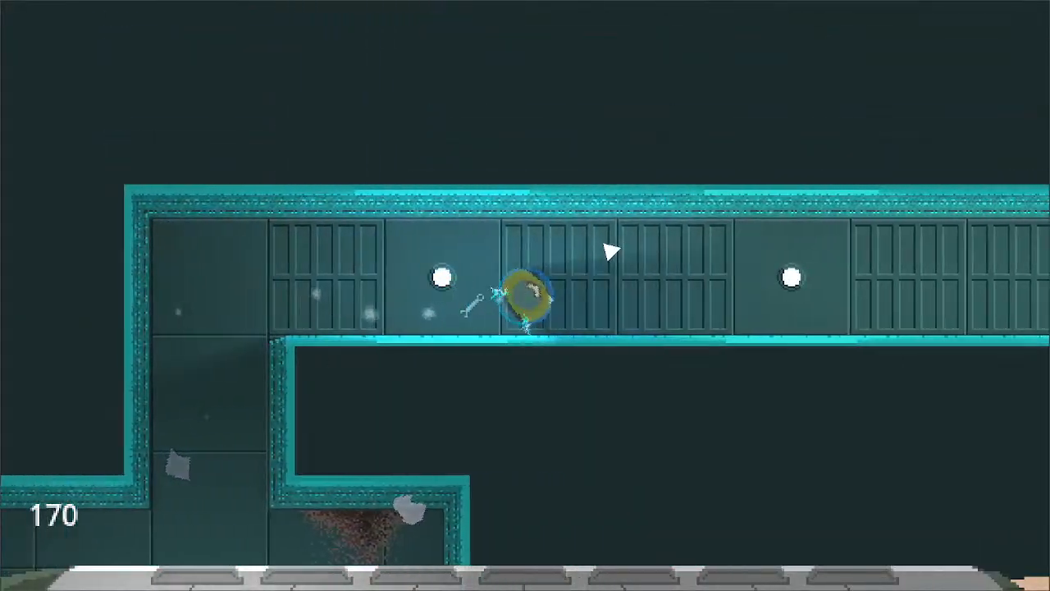
pyautogui.press('d')
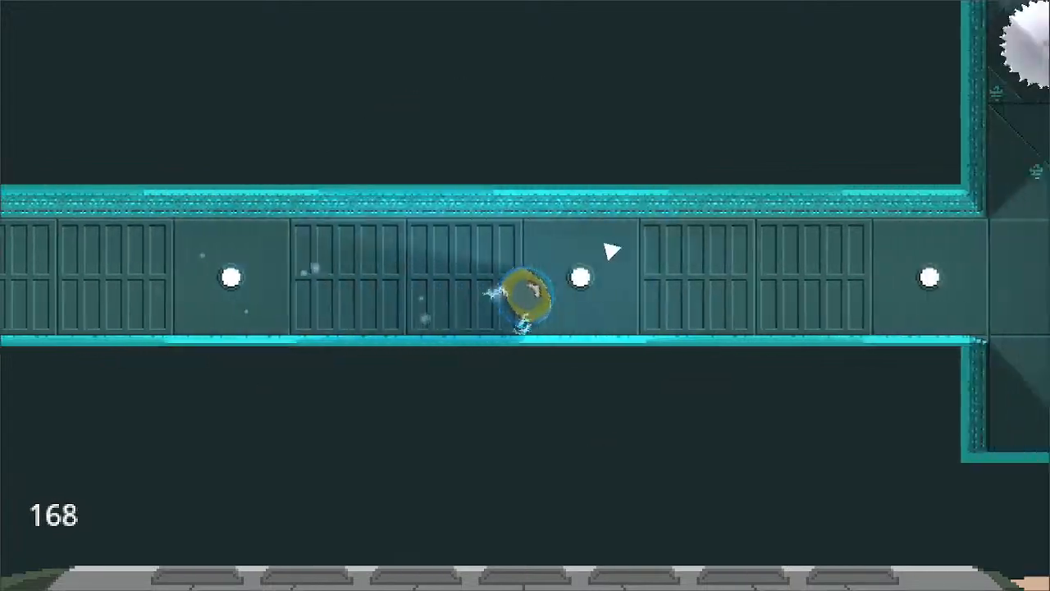
pyautogui.press('d')
pyautogui.click(605, 346)
pyautogui.press('w')
pyautogui.press('s')
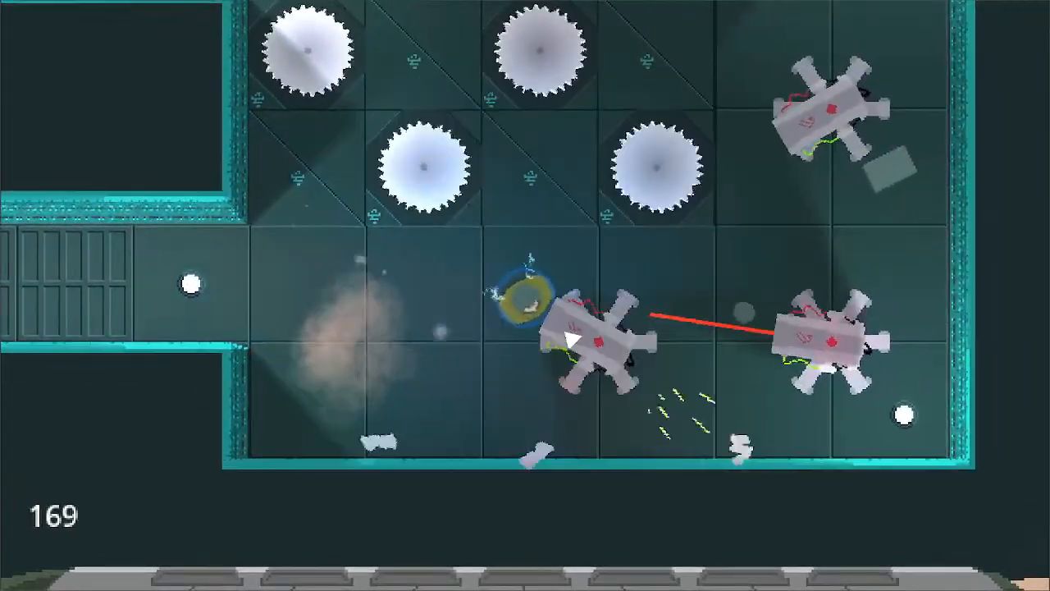
# - Fight the laser robots along the edges of the four-saw room, working around to the petal-shaped robot on its northern side
pyautogui.click(572, 345)
pyautogui.press('s')
pyautogui.press('d')
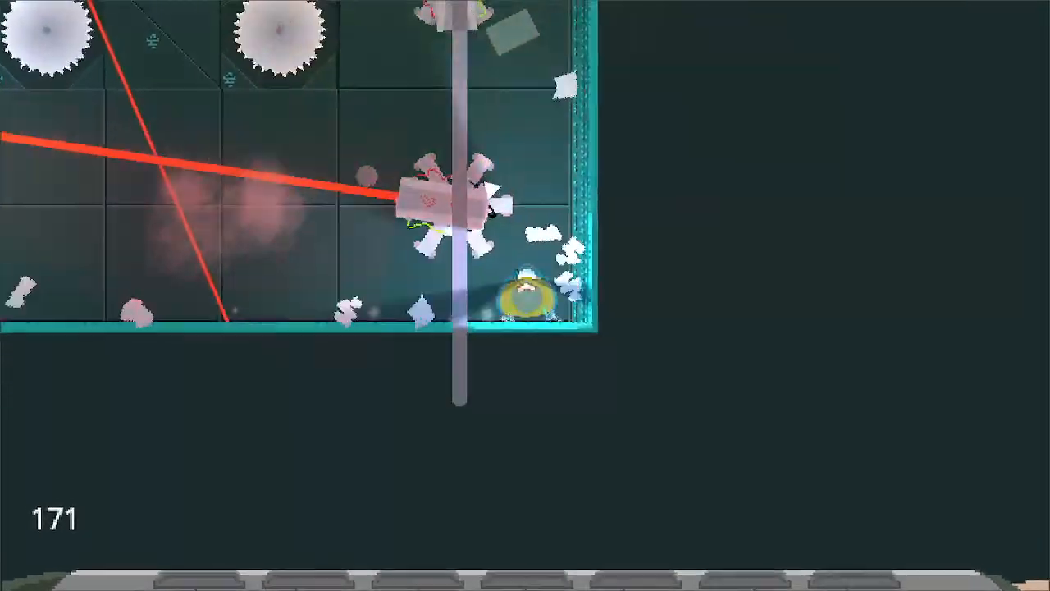
pyautogui.press('w')
pyautogui.click(422, 254)
pyautogui.press('a')
pyautogui.click(419, 298)
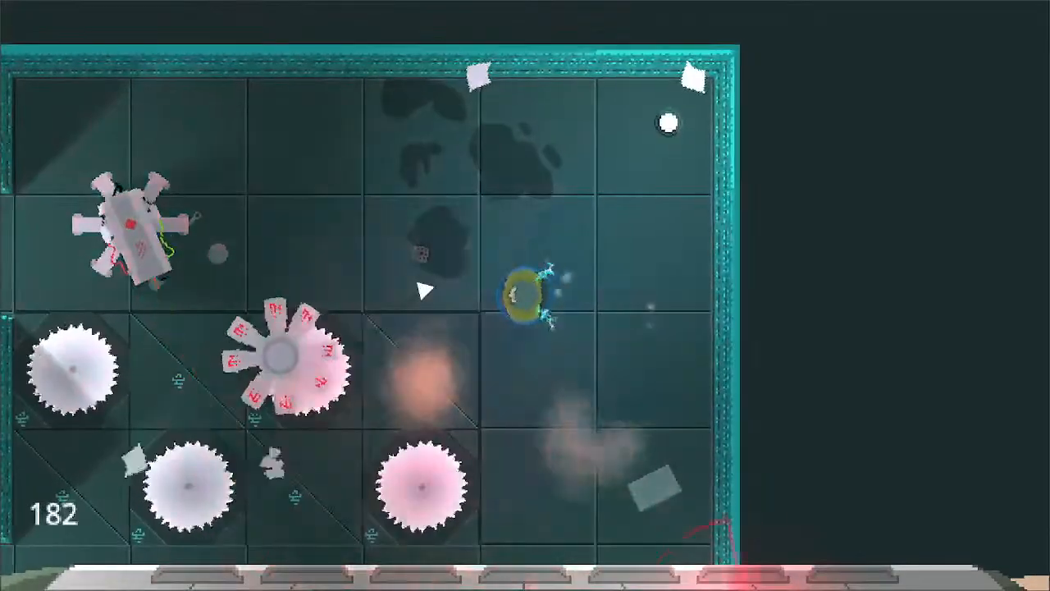
pyautogui.click(426, 279)
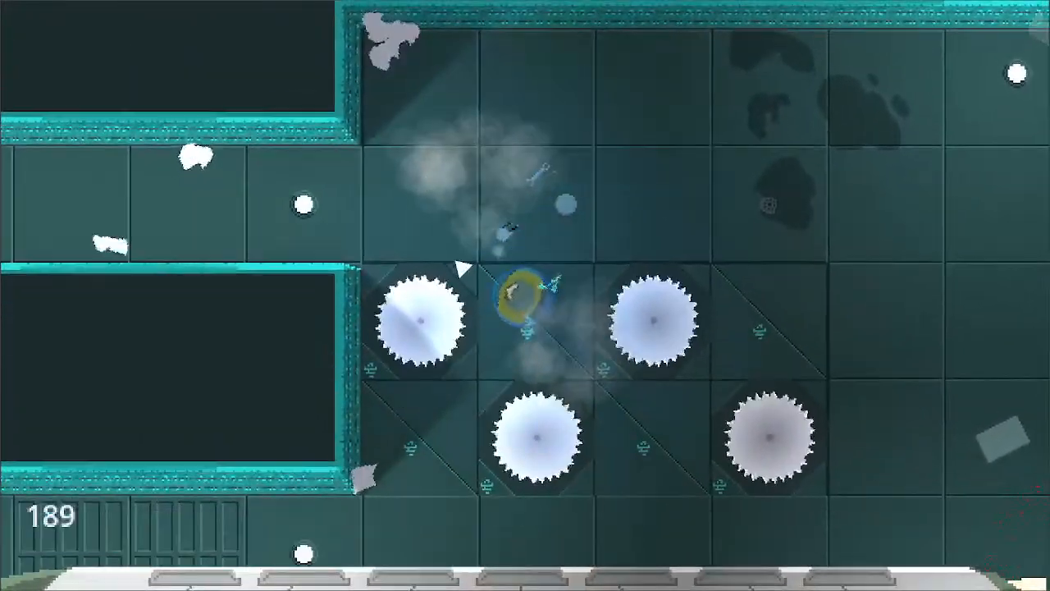
# - Leave the cleared four-saw room through its western corridor and continue up the narrow northern passage
pyautogui.press('s')
pyautogui.press('w')
pyautogui.press('a')
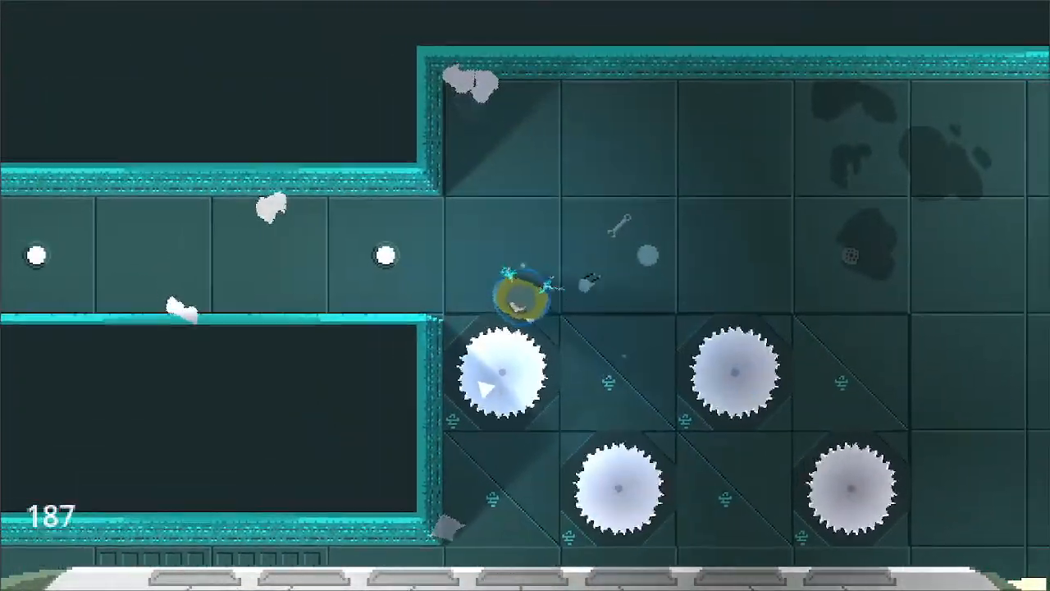
pyautogui.press('w')
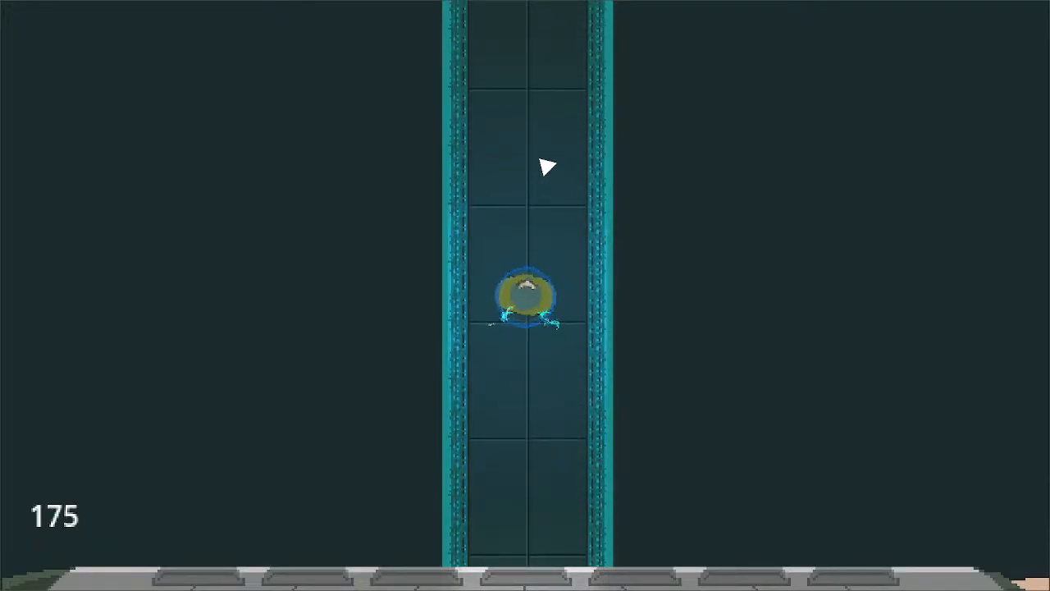
# - Follow the narrow passage north to the end room with the ability cards, and quit the running game
pyautogui.press('w')
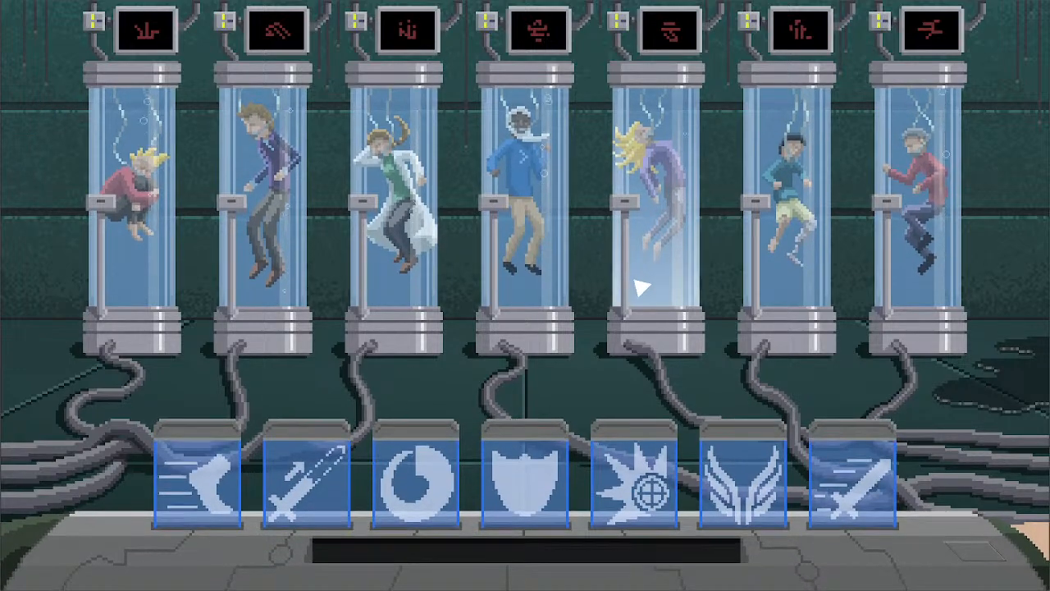
pyautogui.press('Escape')
pyautogui.click(657, 444)
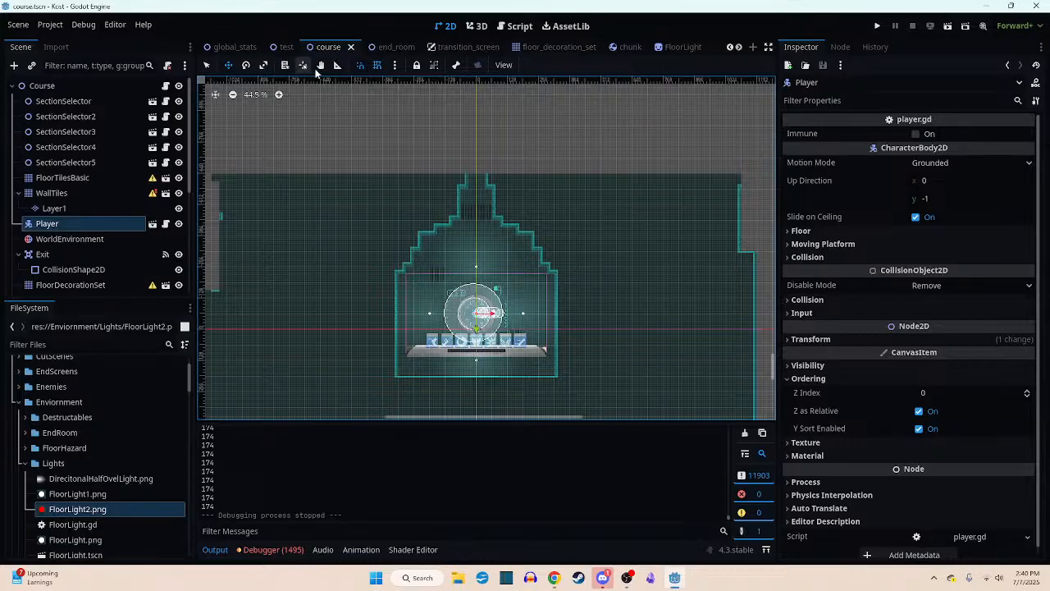
# - Make the TransitionScreen node visible in the transition_screen scene and run the end_room scene
pyautogui.click(447, 47)
pyautogui.click(184, 101)
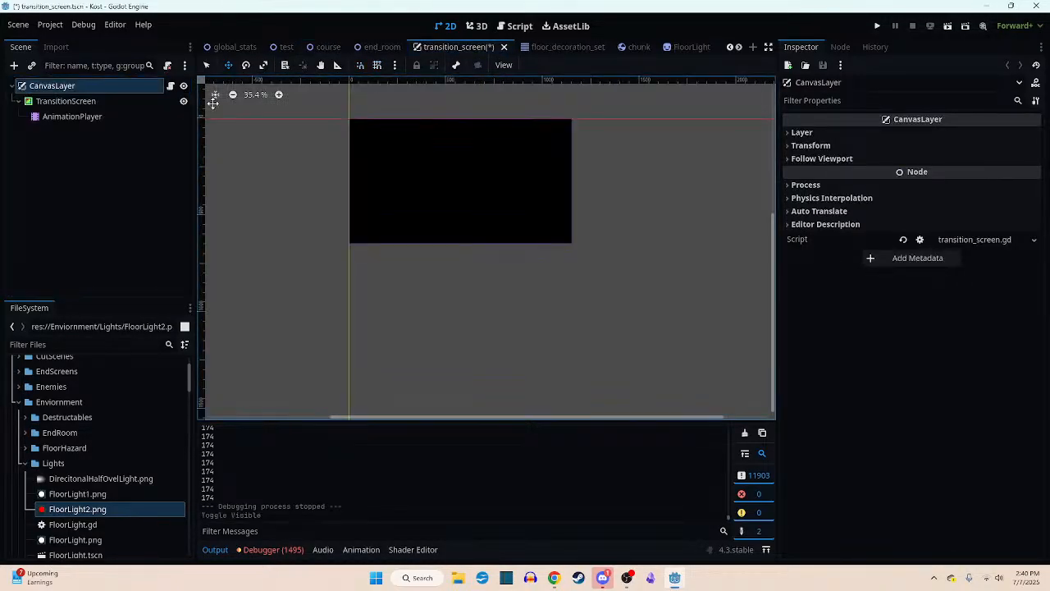
pyautogui.click(387, 46)
pyautogui.click(964, 25)
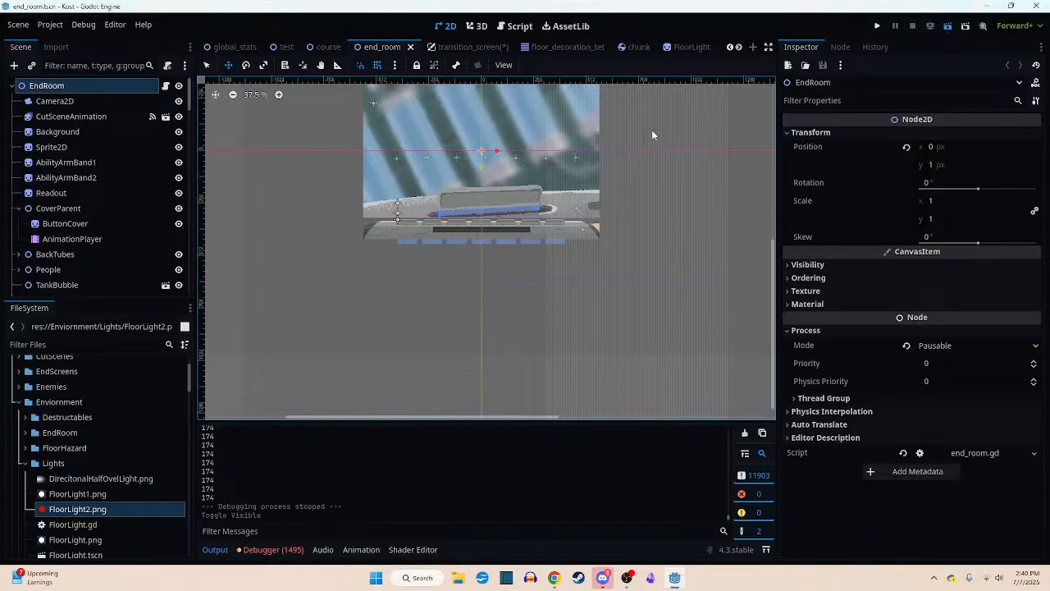
pyautogui.press('F6')
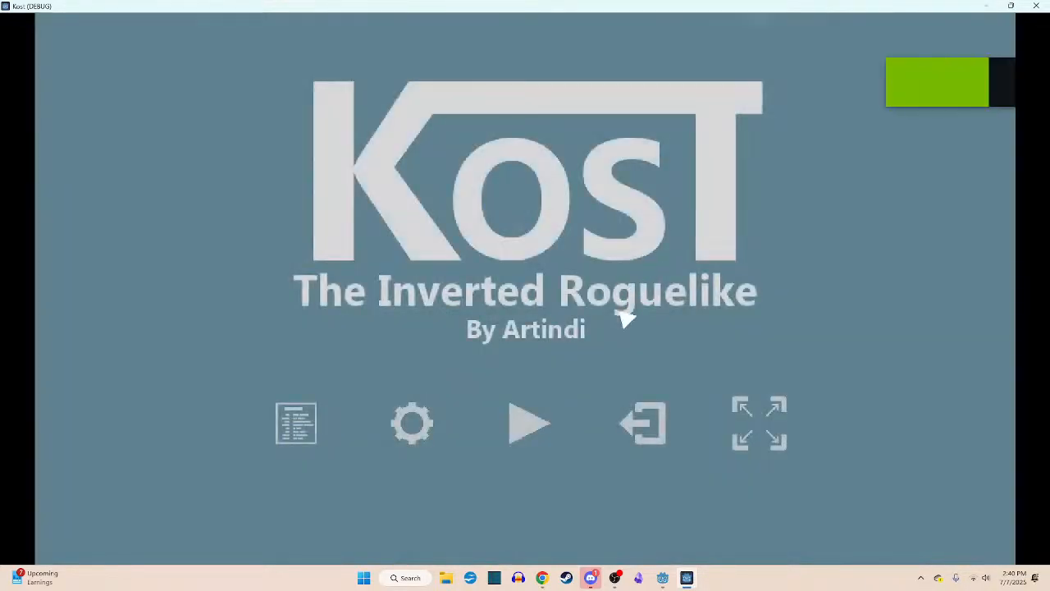
# - Show the music and sound sliders on the title screen, switch the game to full screen, and start playing
pyautogui.click(434, 423)
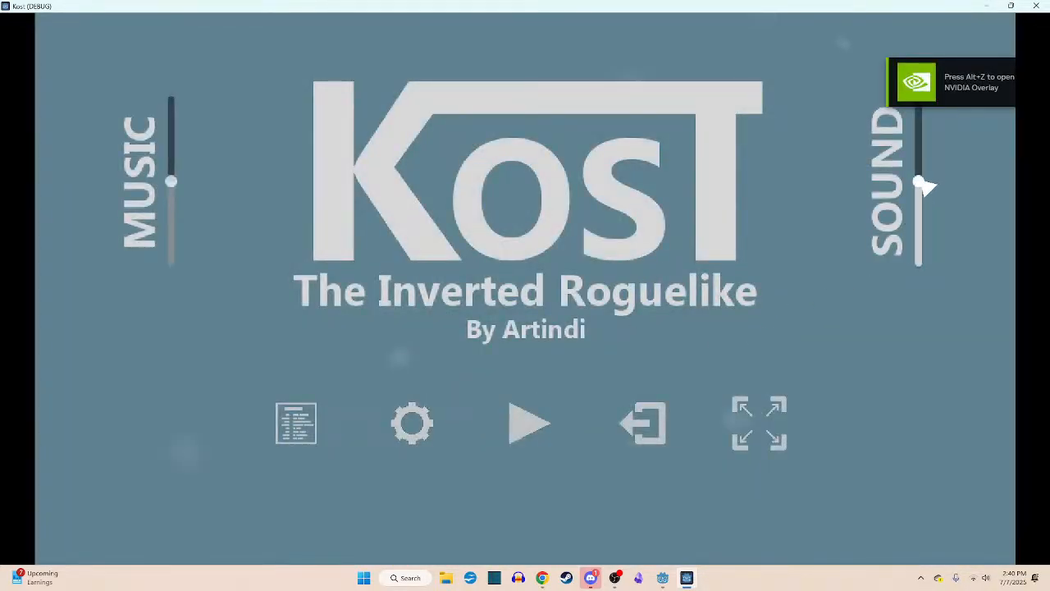
pyautogui.click(712, 424)
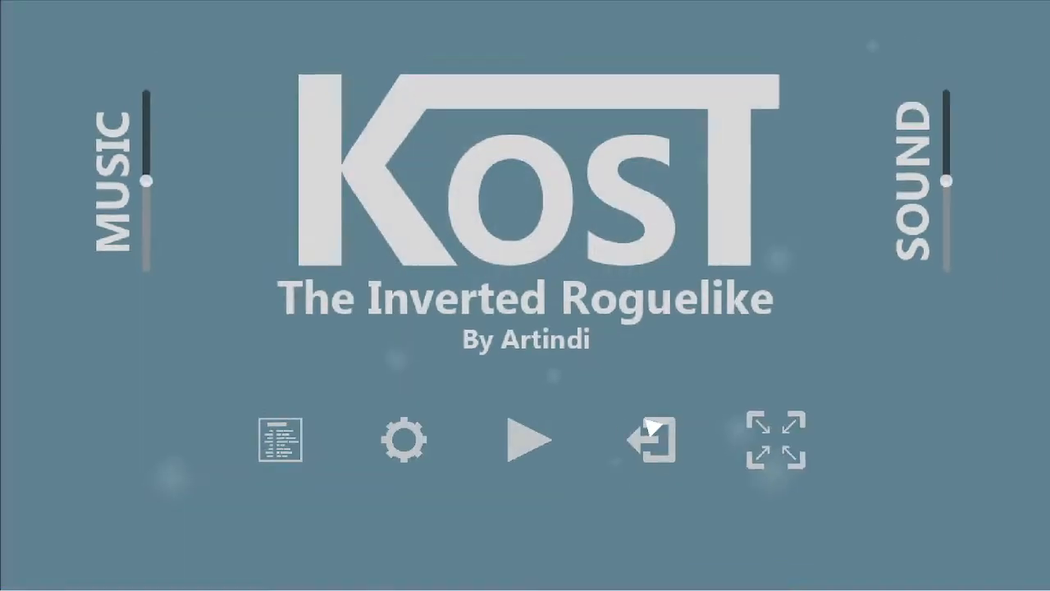
pyautogui.click(529, 437)
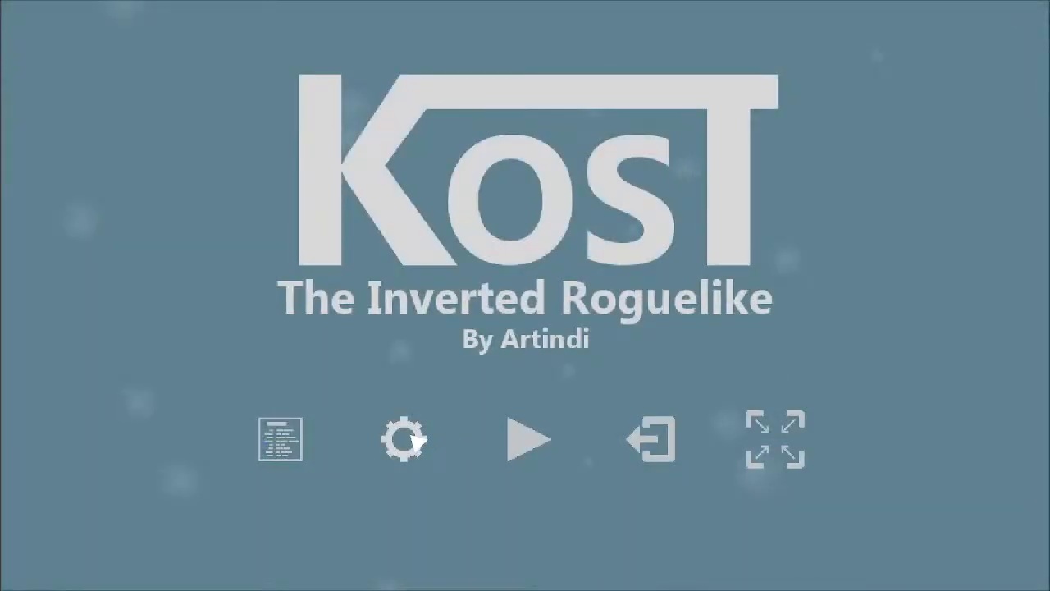
# - Resume the game from the title screen and confirm the shield ability in the end room
pyautogui.click(413, 441)
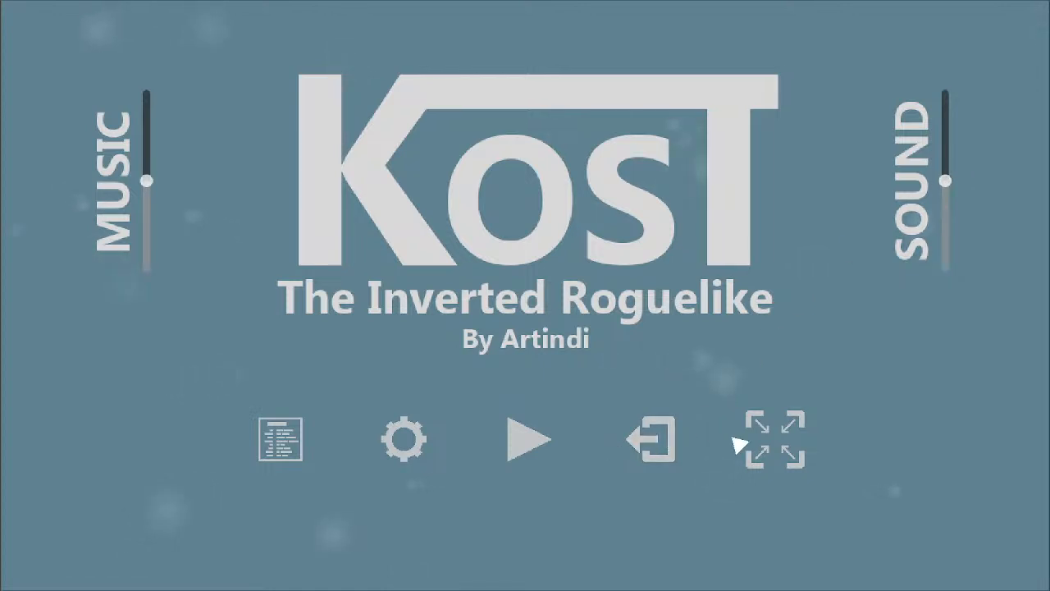
pyautogui.click(541, 443)
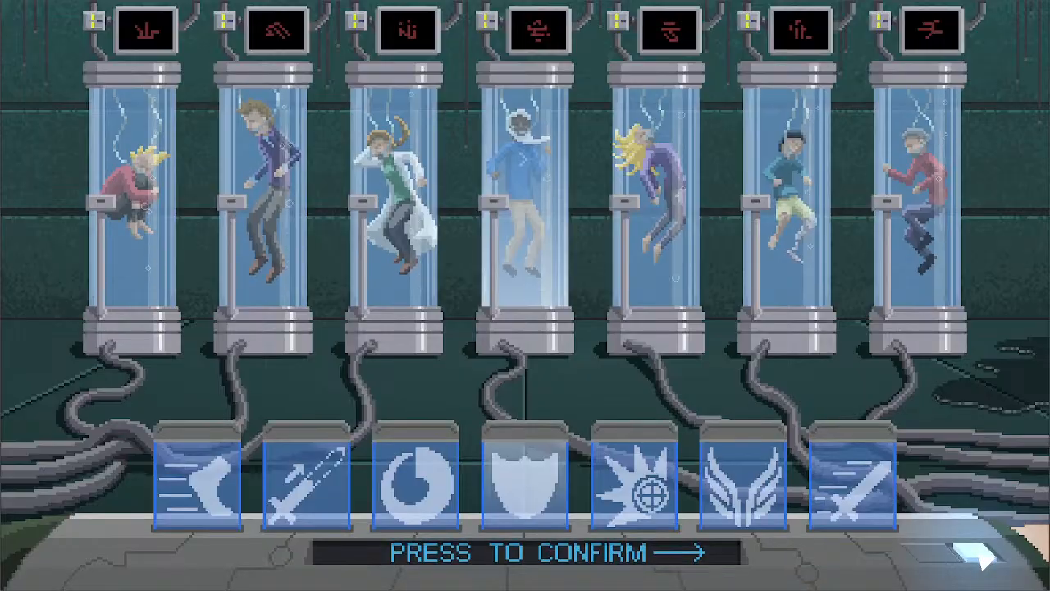
pyautogui.click(980, 556)
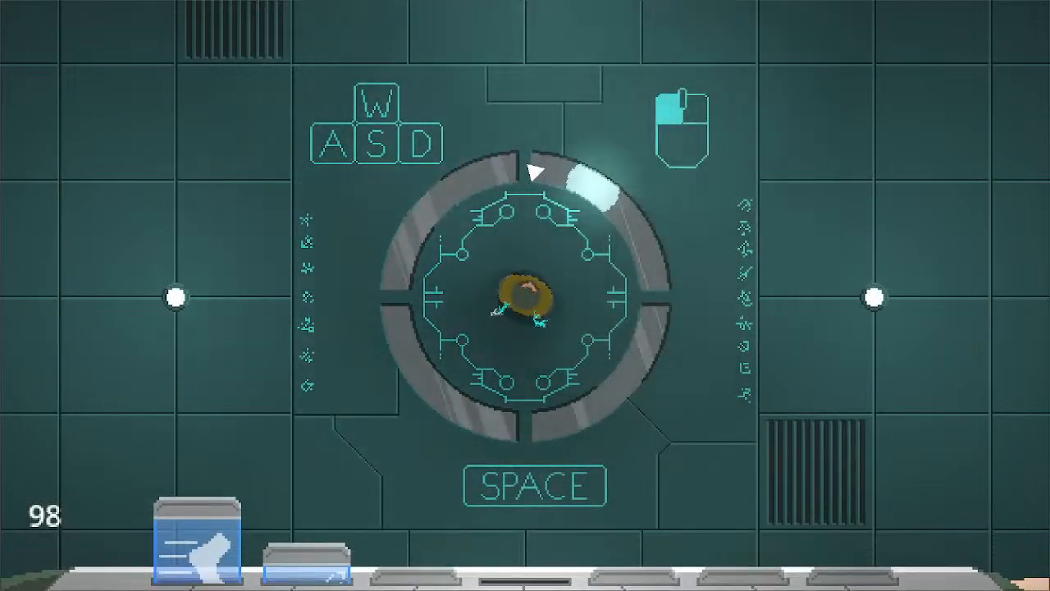
# - Head north from the start room, fight the first robots beyond the corridor, and advance to the large saw room
pyautogui.press('w')
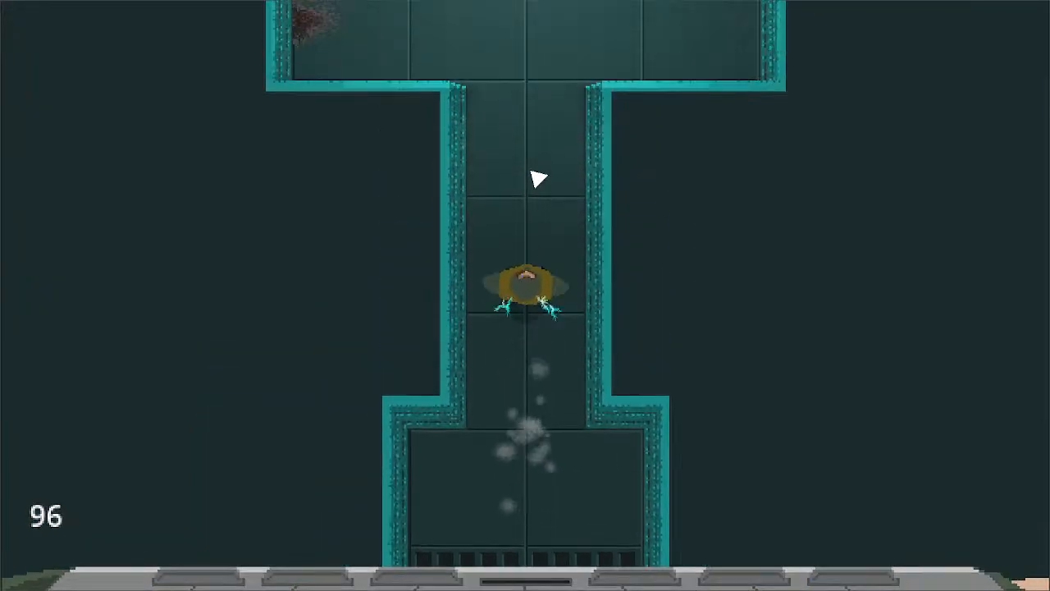
pyautogui.press('a')
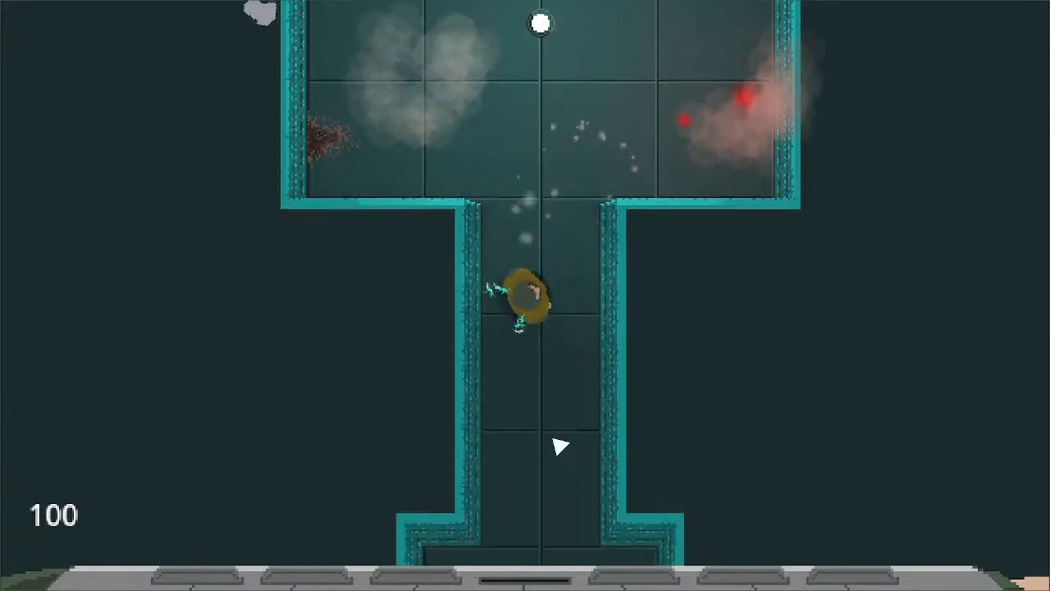
pyautogui.press('s')
pyautogui.press('w')
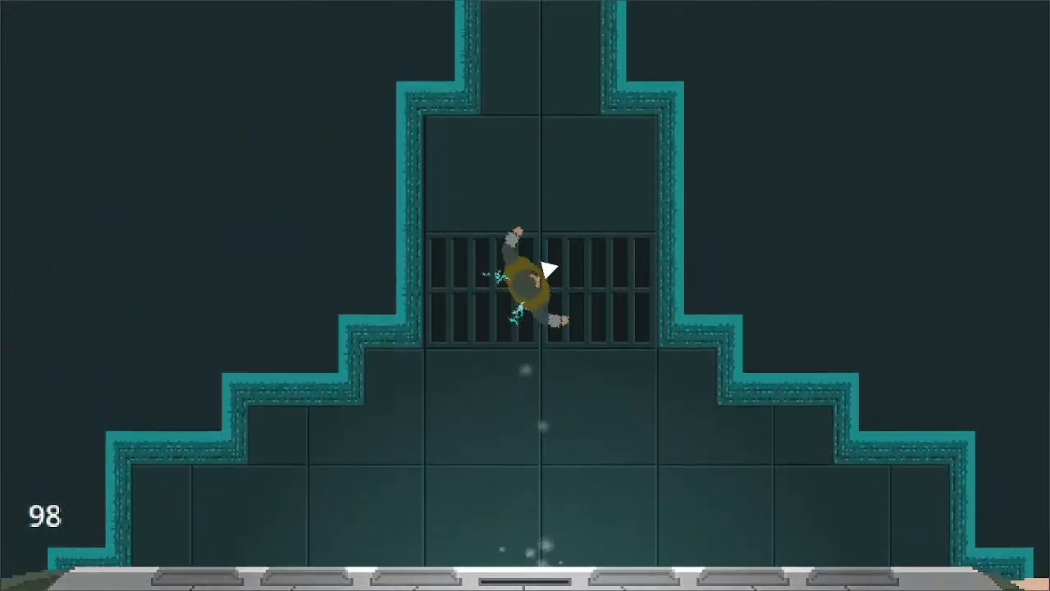
pyautogui.press('w')
pyautogui.press('w')
pyautogui.click(534, 261)
pyautogui.press('a')
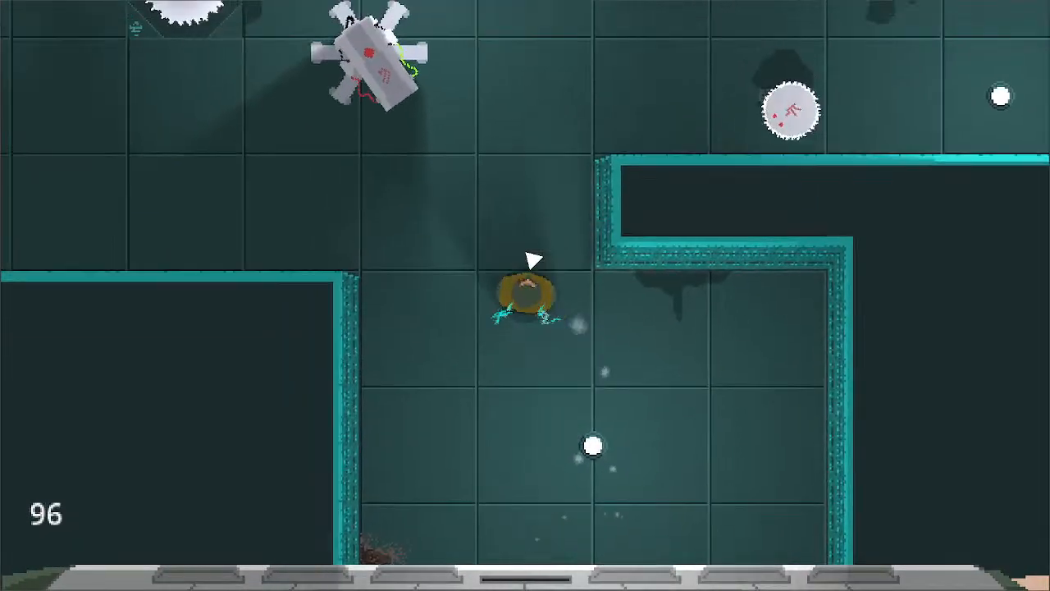
# - Destroy the laser robot and the saw robot near the large room's southern entrance, and push on to its western side
pyautogui.click(447, 261)
pyautogui.press('d')
pyautogui.click(689, 403)
pyautogui.press('a')
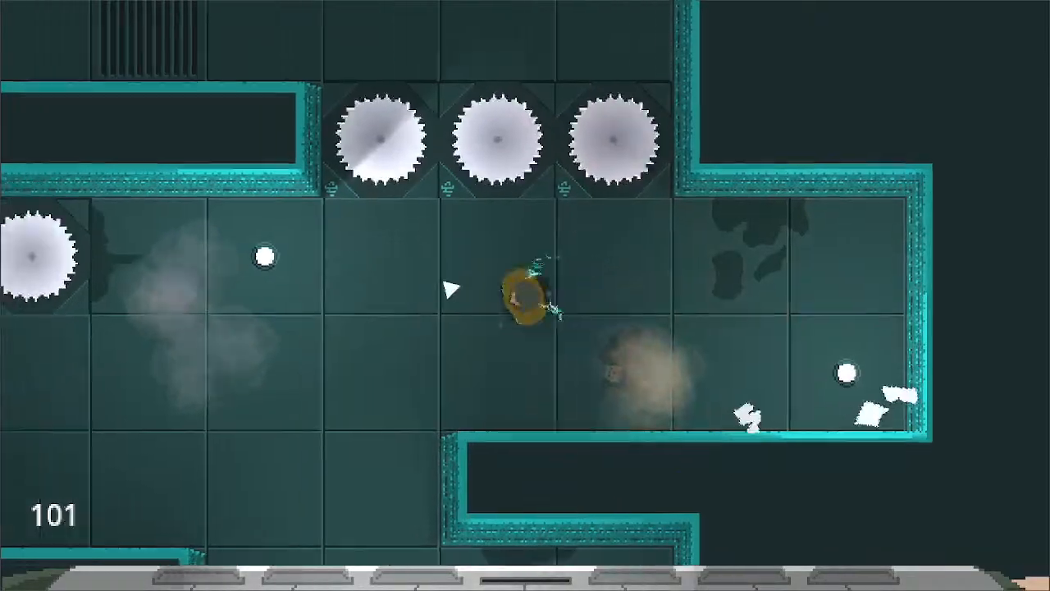
pyautogui.press('s')
pyautogui.press('w')
pyautogui.click(503, 205)
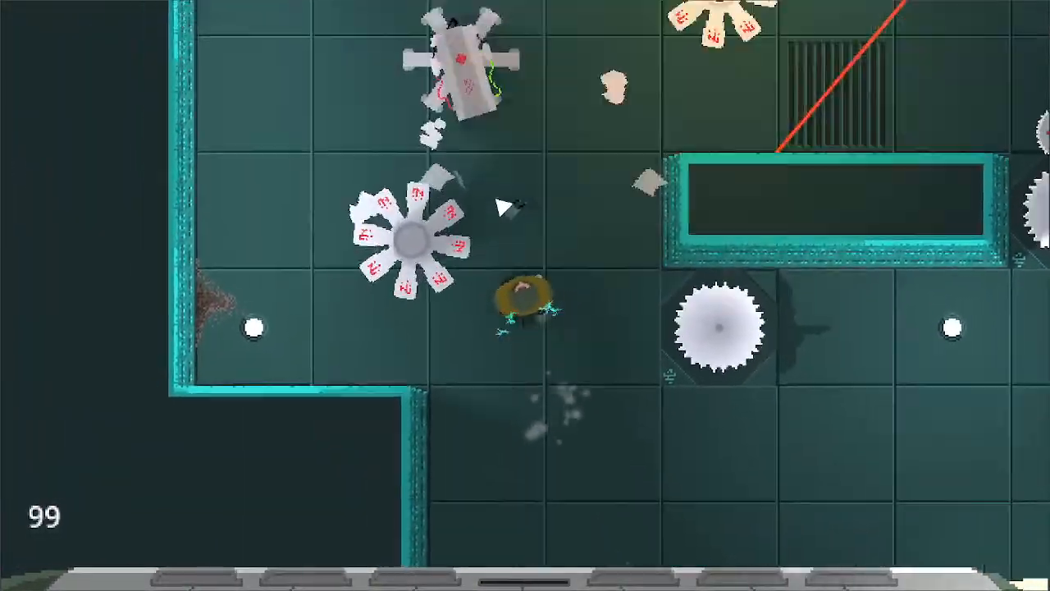
# - Destroy the petal-shaped and laser robots on the large room's western side, dodging their beams around the central wall block
pyautogui.click(501, 208)
pyautogui.press('d')
pyautogui.press('w')
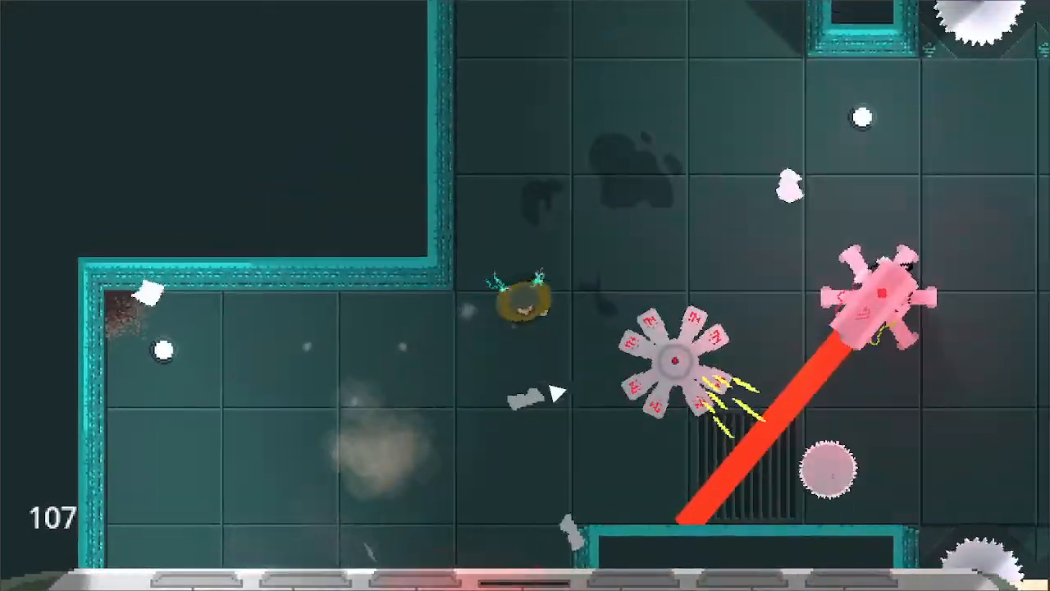
pyautogui.click(556, 399)
pyautogui.press('s')
pyautogui.click(478, 424)
pyautogui.press('d')
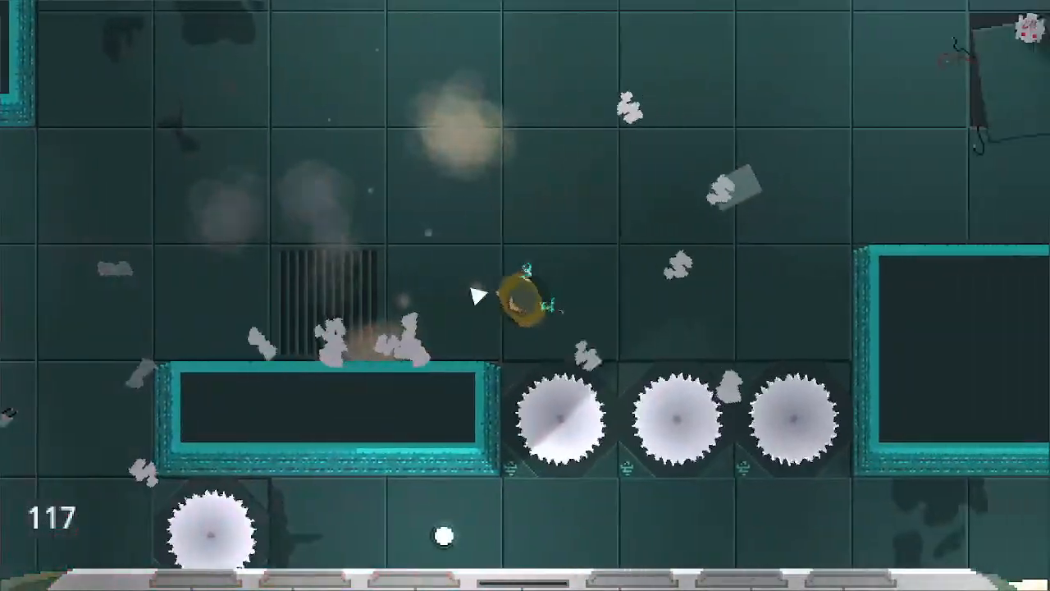
# - Cross to the broken floor panel on the large room's eastern side and destroy the small red-shot robots there
pyautogui.press('w')
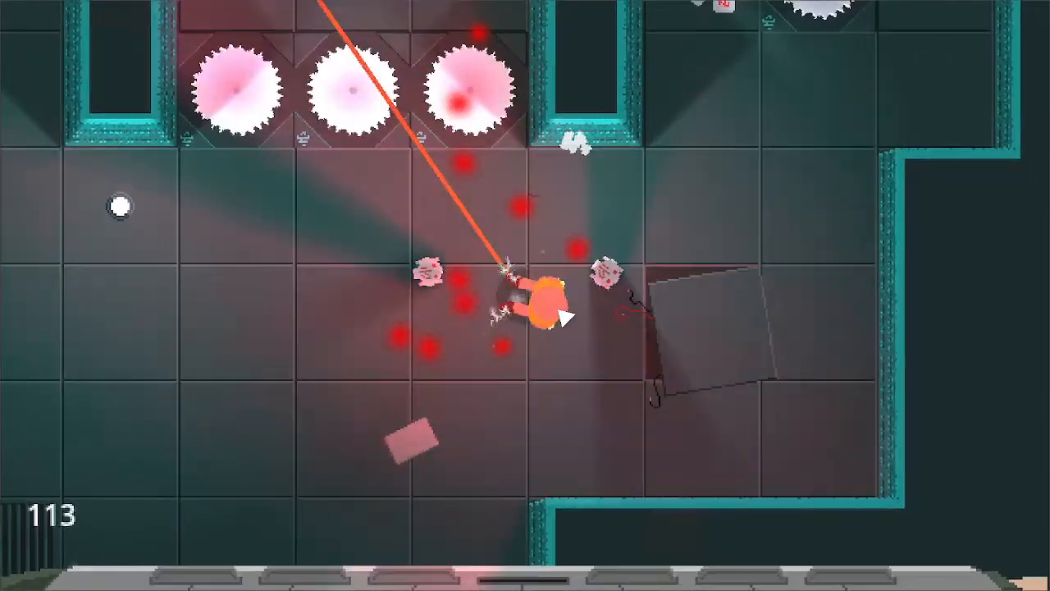
pyautogui.click(564, 318)
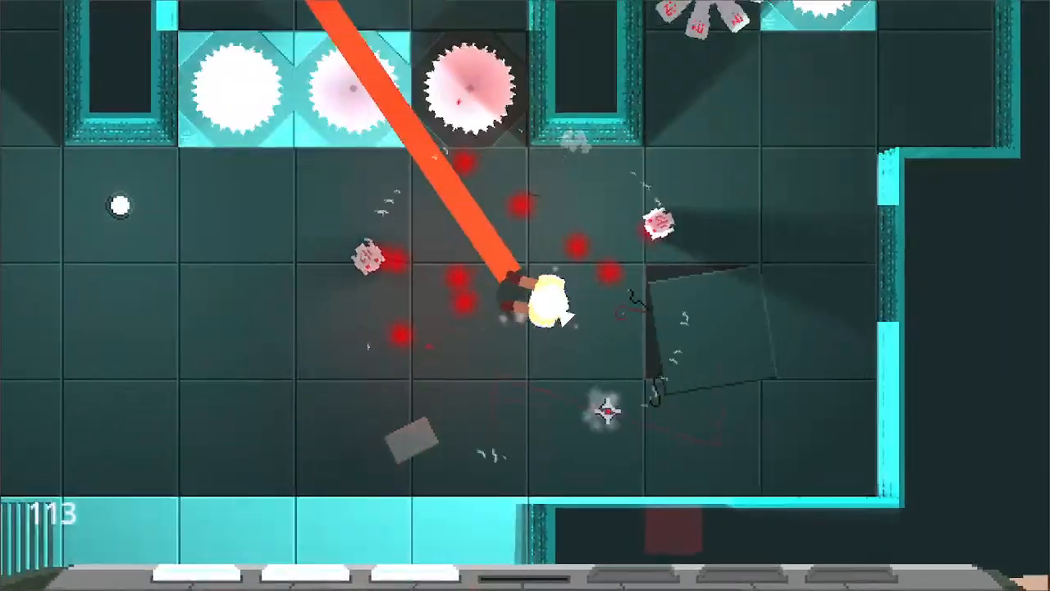
pyautogui.press('d')
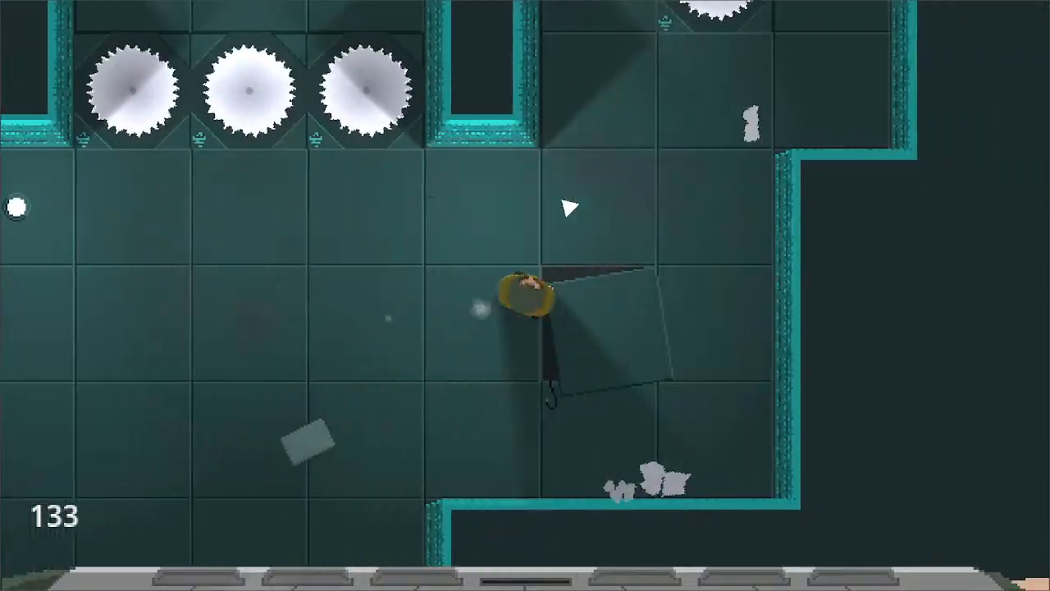
# - Move to the northern side of the large room and destroy the laser robot in its northwestern corner
pyautogui.press('w')
pyautogui.press('a')
pyautogui.press('w')
pyautogui.click(423, 279)
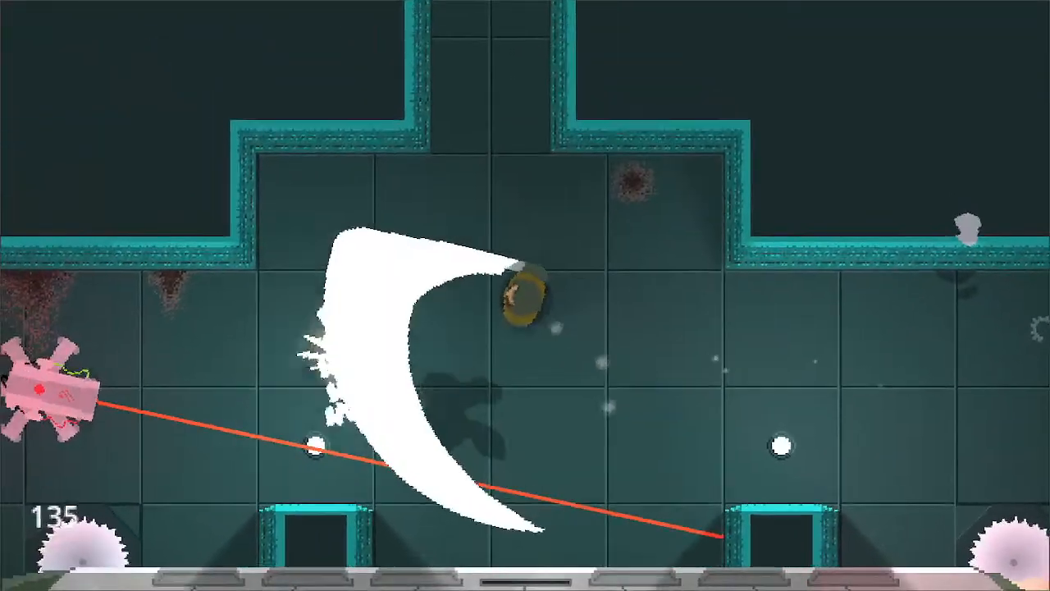
pyautogui.click(492, 303)
pyautogui.click(486, 298)
pyautogui.press('d')
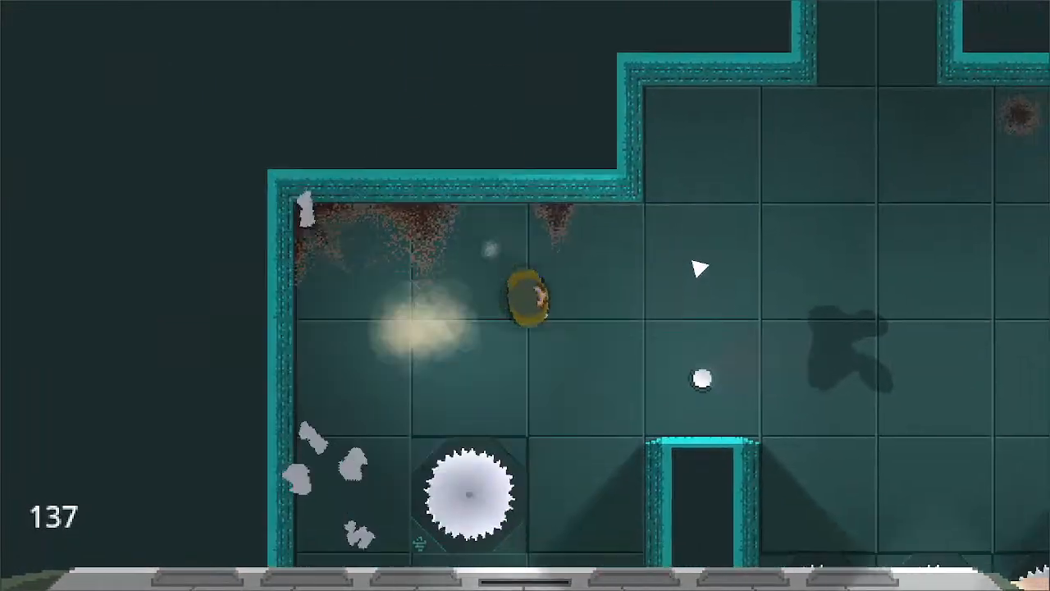
# - Leave through the northern passage, destroy the saw robot in the next room, and advance past the grating on its eastern side
pyautogui.press('w')
pyautogui.press('d')
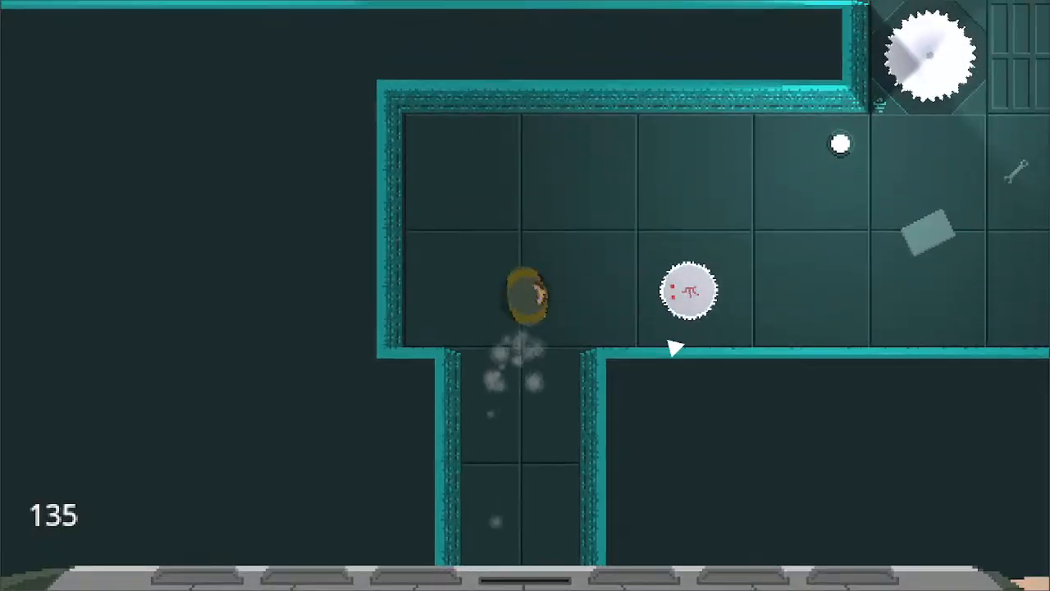
pyautogui.click(671, 357)
pyautogui.press('w')
pyautogui.press('w')
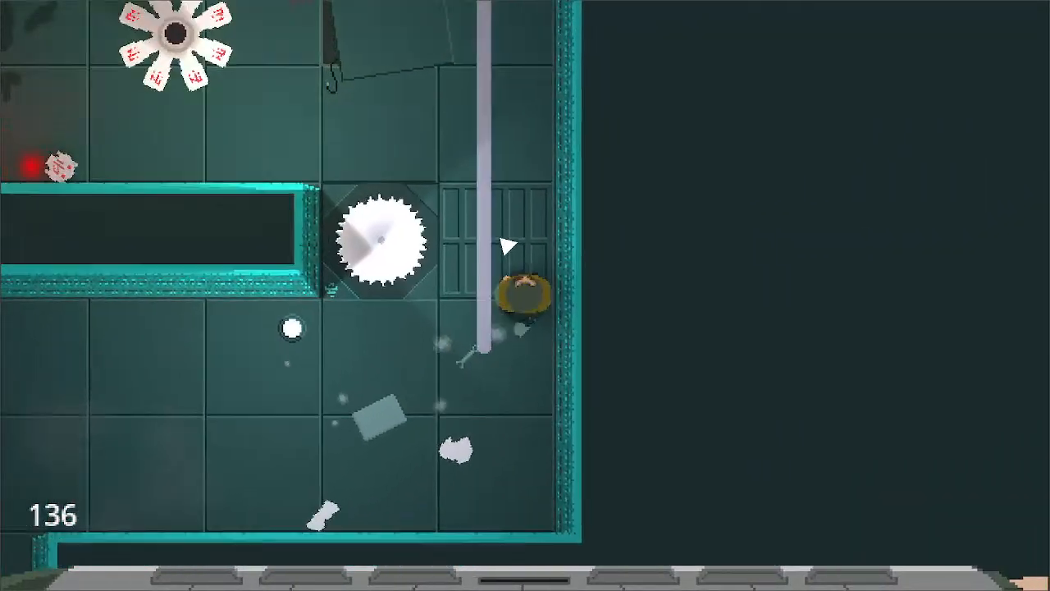
pyautogui.press('a')
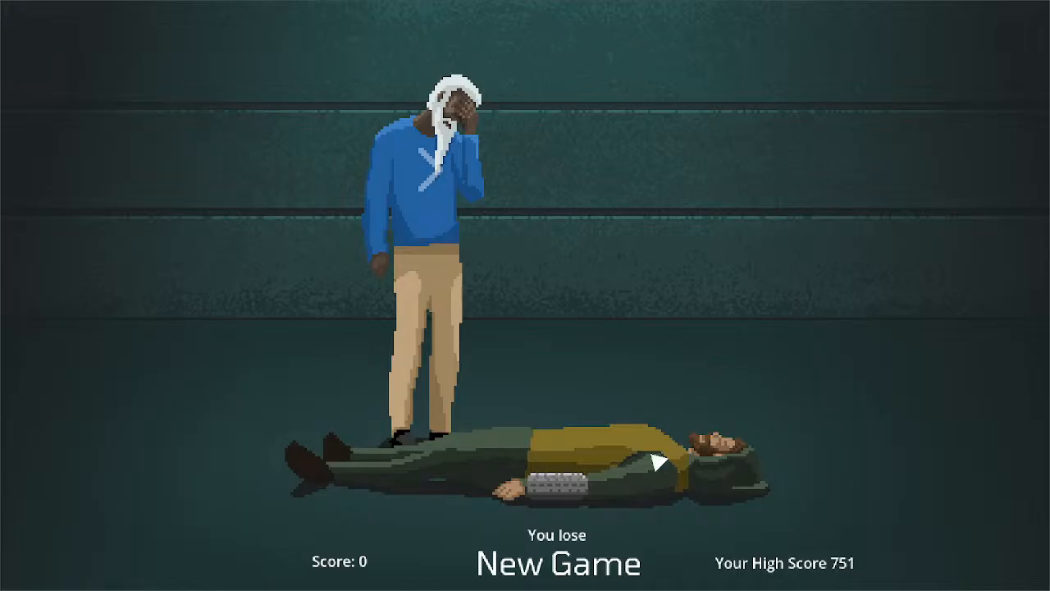
# - Try to start a new game from the lose screen, and quit the game through the title screen
pyautogui.click(593, 566)
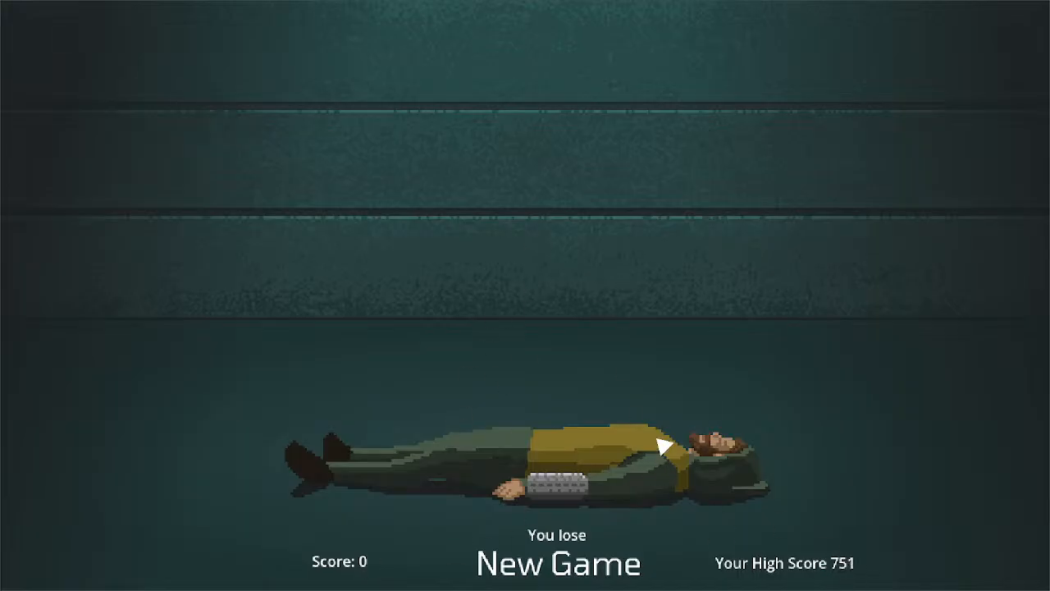
pyautogui.press('Escape')
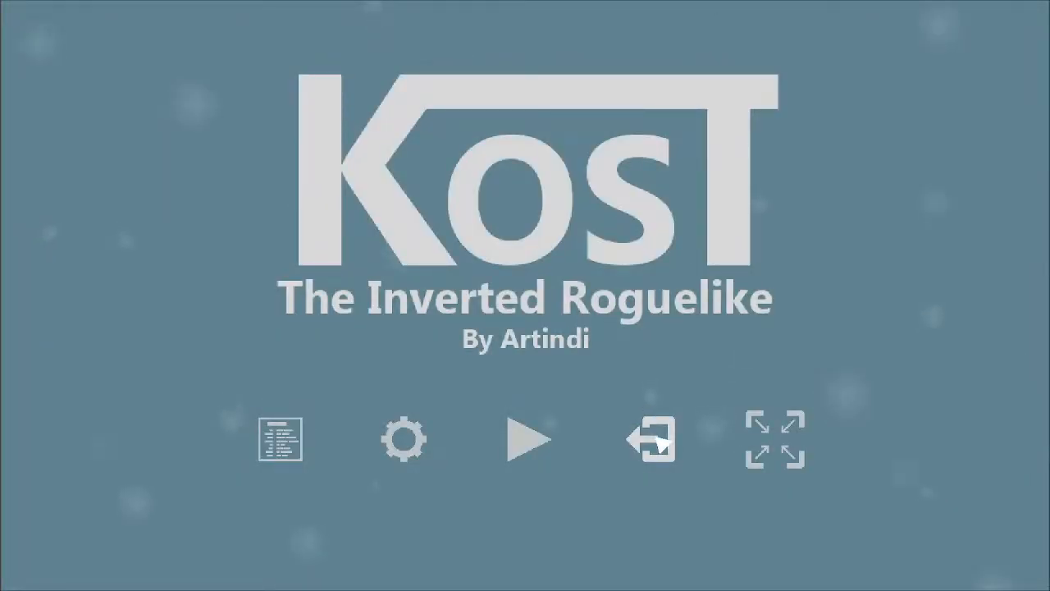
pyautogui.click(650, 439)
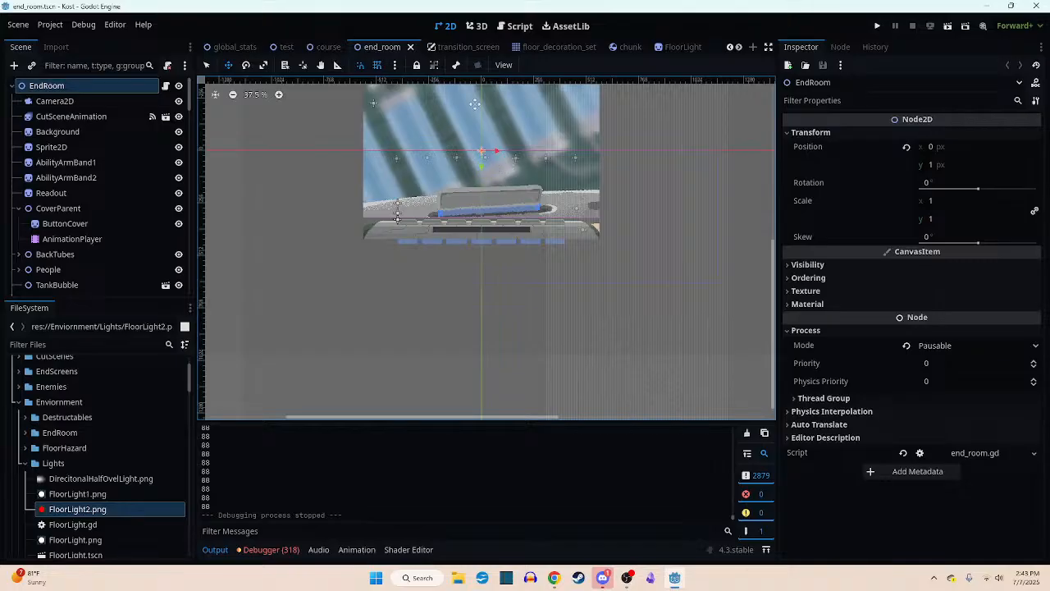
# - Run the end_room scene again and confirm the shield ability
pyautogui.click(947, 28)
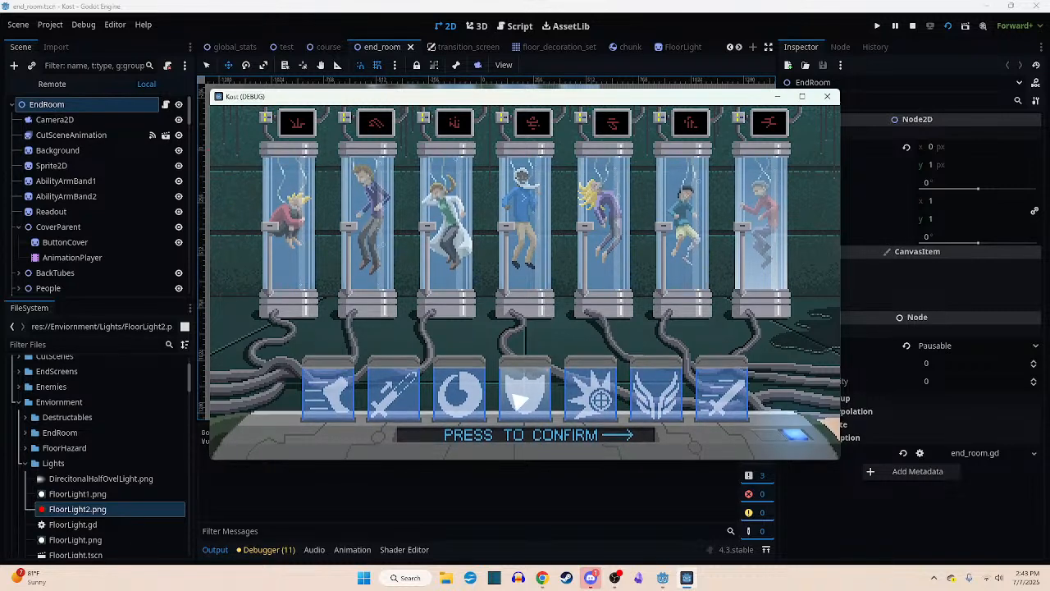
pyautogui.click(807, 437)
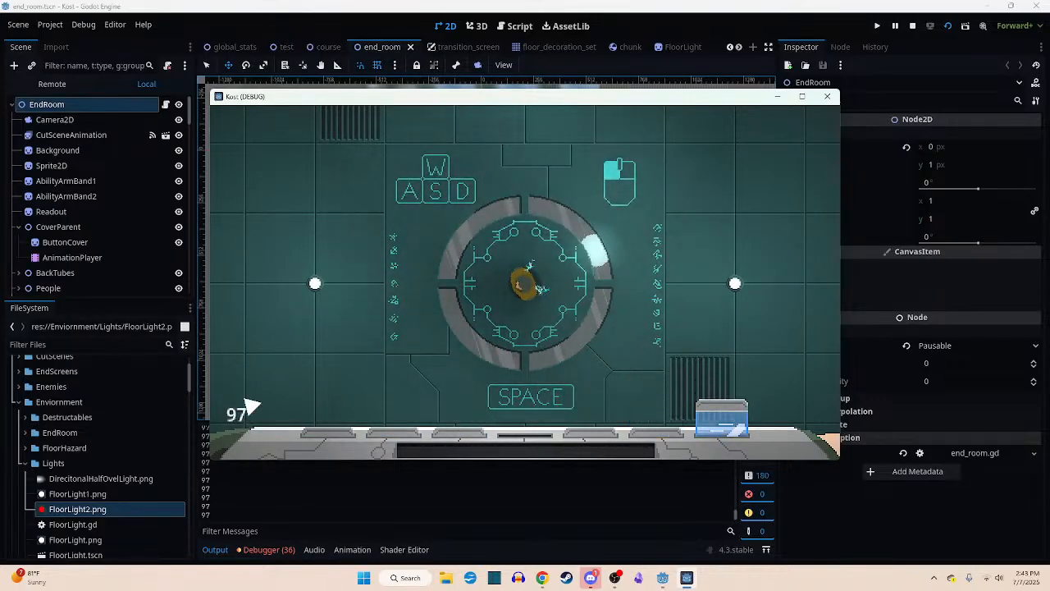
# - Head north from the start room and destroy the first laser robot in the eastern end of the next room
pyautogui.press('w')
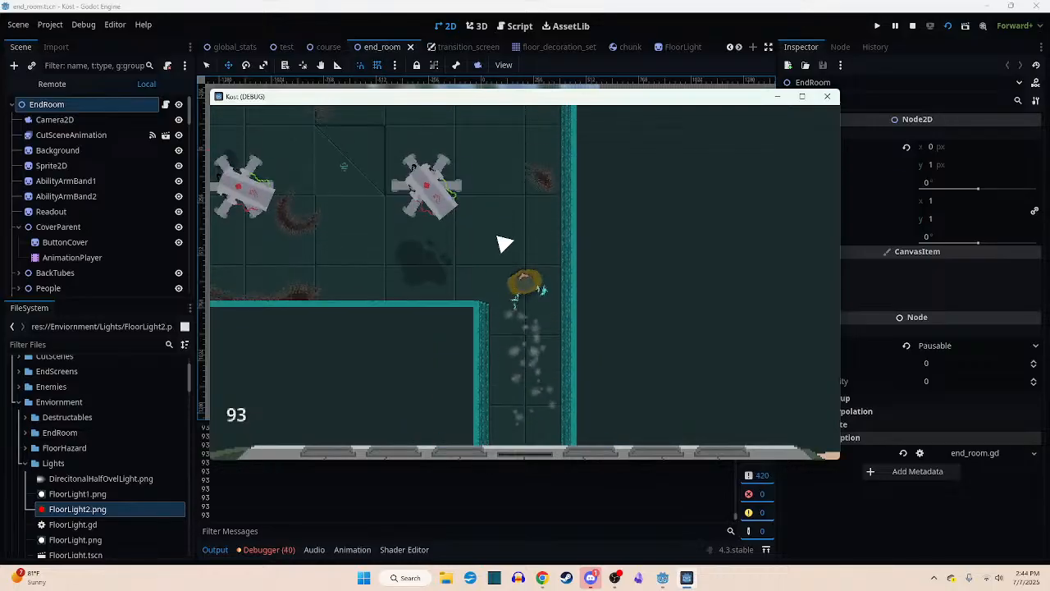
pyautogui.press('a')
pyautogui.press('a')
pyautogui.press('w')
pyautogui.click(471, 267)
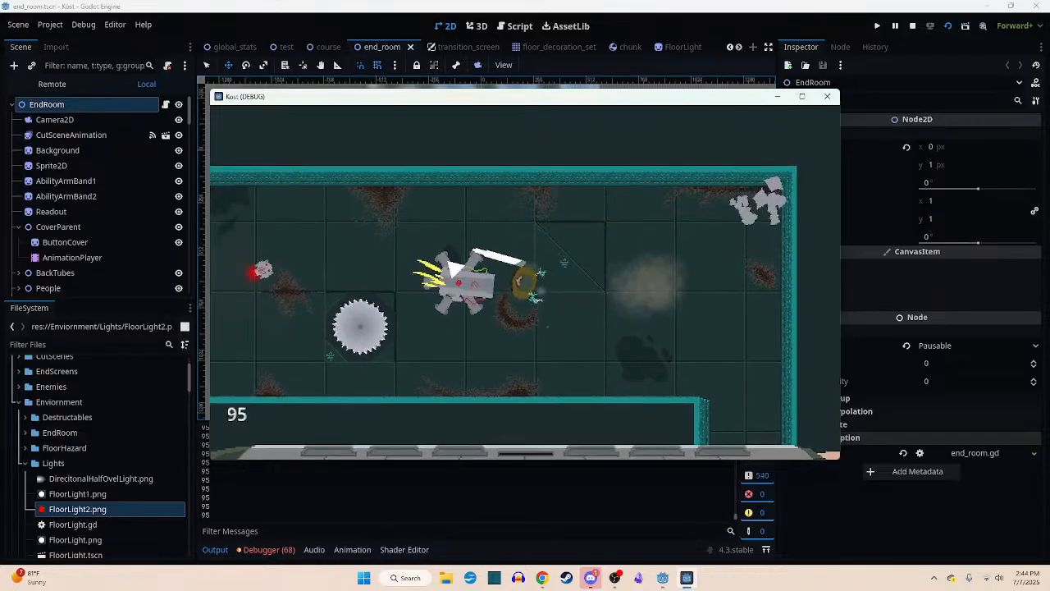
# - Destroy the laser robot beside the saw blade and attack the small saw robots in the same room
pyautogui.press('s')
pyautogui.click(509, 230)
pyautogui.press('w')
pyautogui.press('s')
pyautogui.click(463, 238)
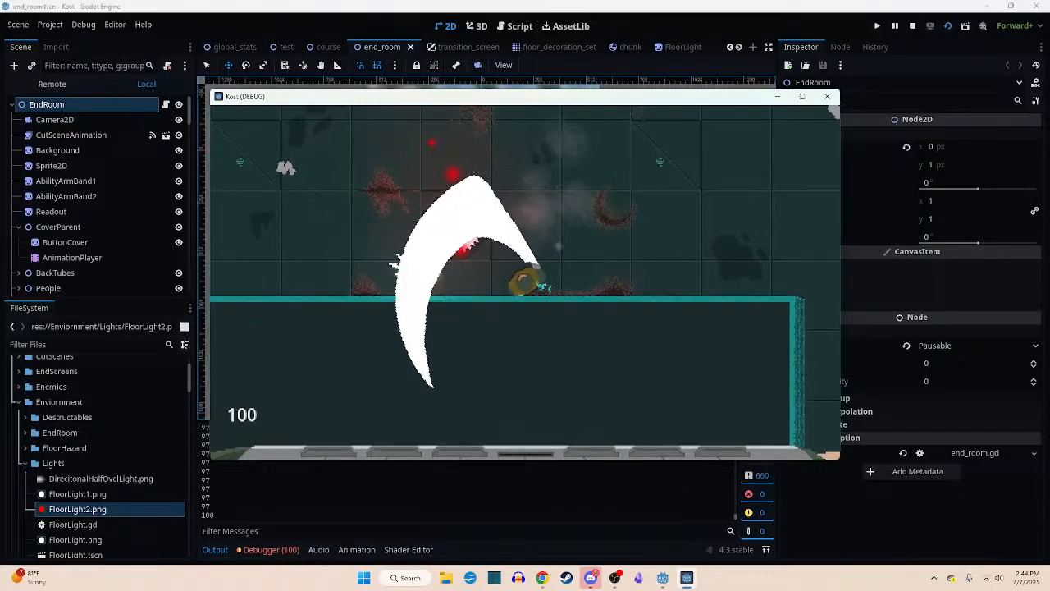
# - Cross to the western end of the room and destroy the laser robot there
pyautogui.press('w')
pyautogui.press('a')
pyautogui.press('a')
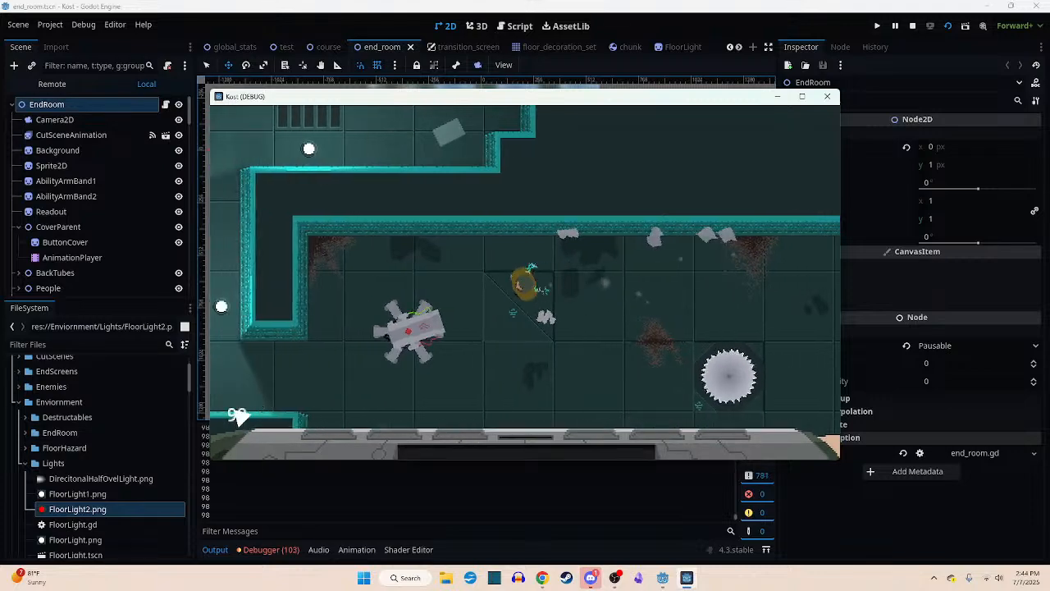
pyautogui.press('s')
pyautogui.click(584, 233)
pyautogui.press('a')
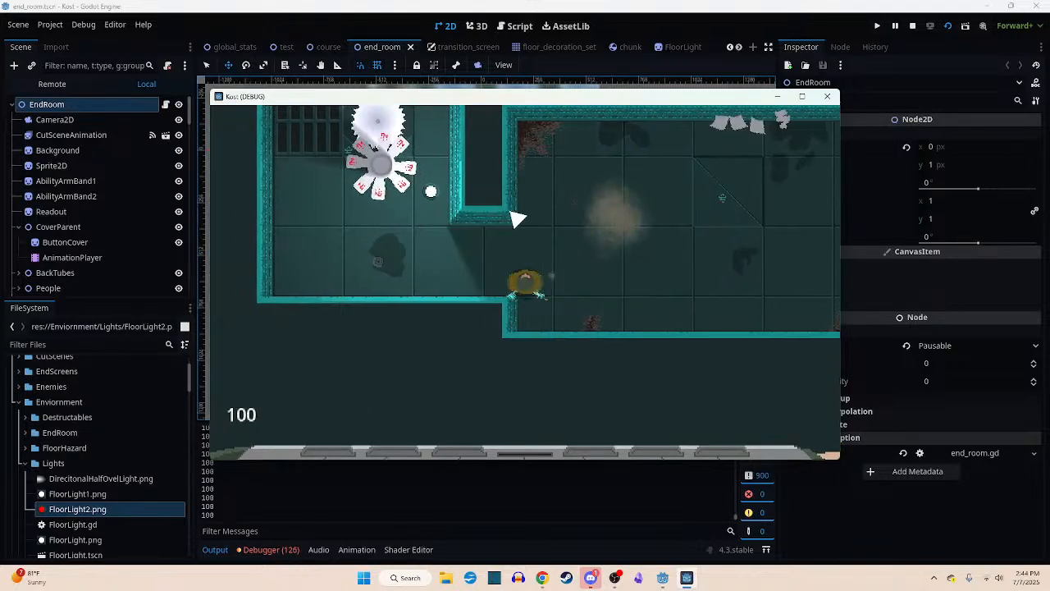
# - Attack the multi-bladed robot in the adjoining western room and head north past the floor saw towards the eastern stepped passage
pyautogui.press('w')
pyautogui.click(538, 246)
pyautogui.click(566, 238)
pyautogui.press('w')
pyautogui.press('d')
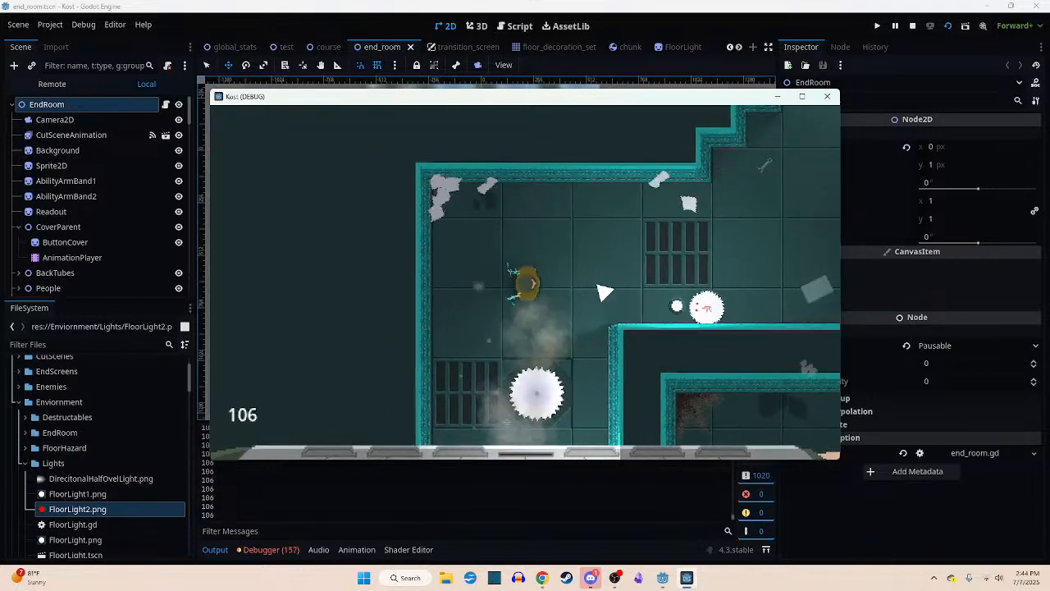
pyautogui.click(599, 289)
pyautogui.press('w')
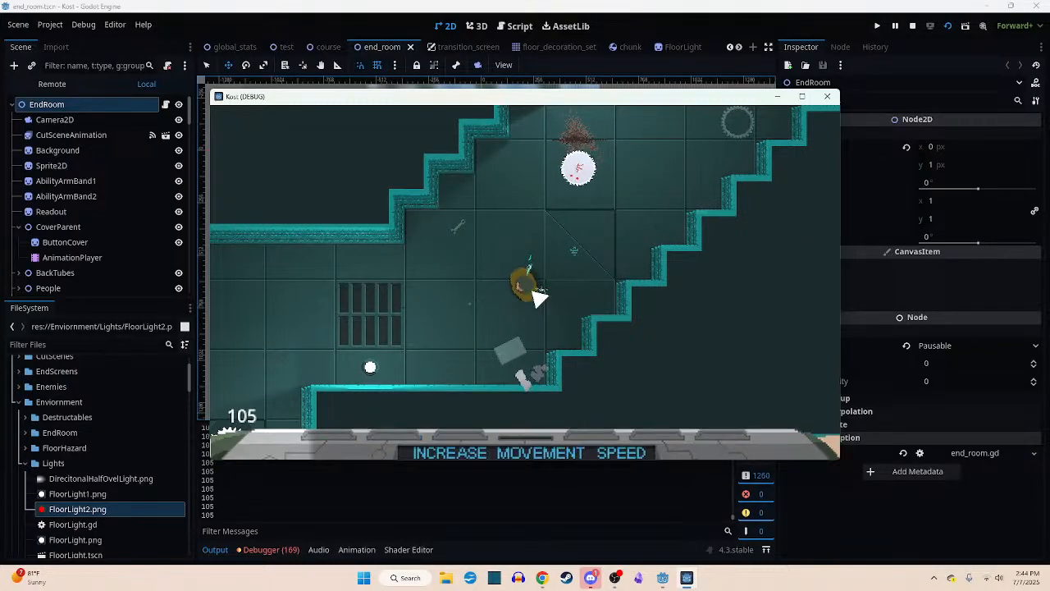
# - Climb the stepped passage north-east, destroying the flying saw on the way and engaging the laser robot near its end
pyautogui.press('w')
pyautogui.press('d')
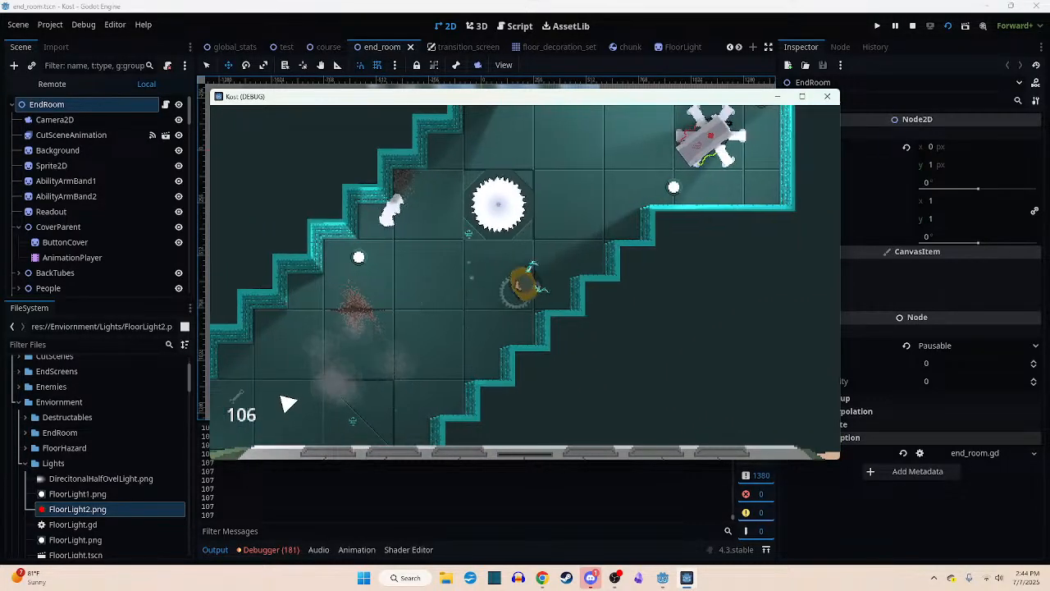
pyautogui.press('w')
# - Advance up the second stepped passage and destroy the multi-bladed robot between the two floor saws
pyautogui.press('w')
pyautogui.click(648, 262)
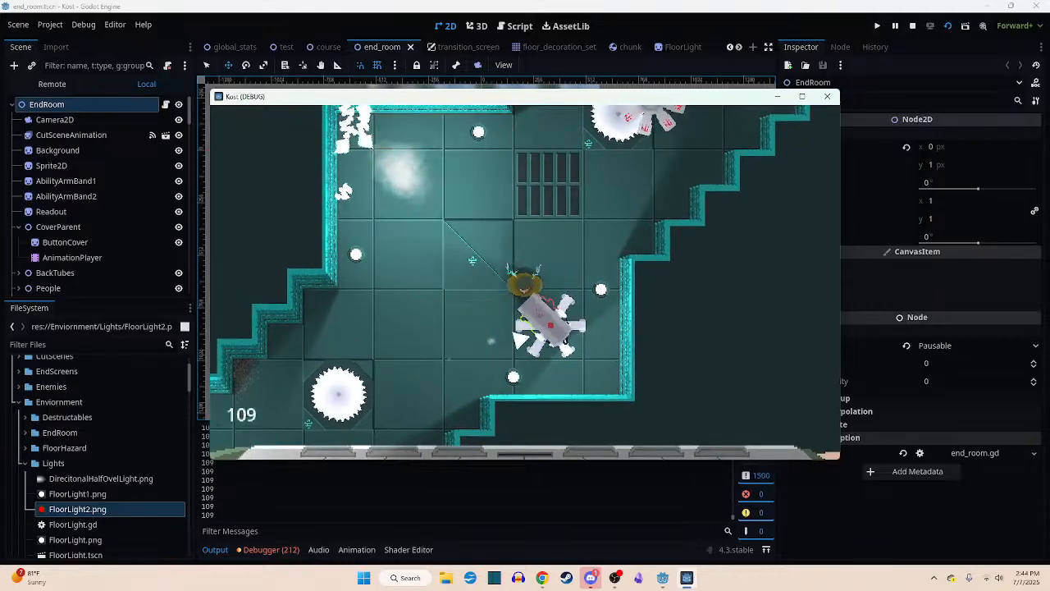
pyautogui.press('d')
pyautogui.press('w')
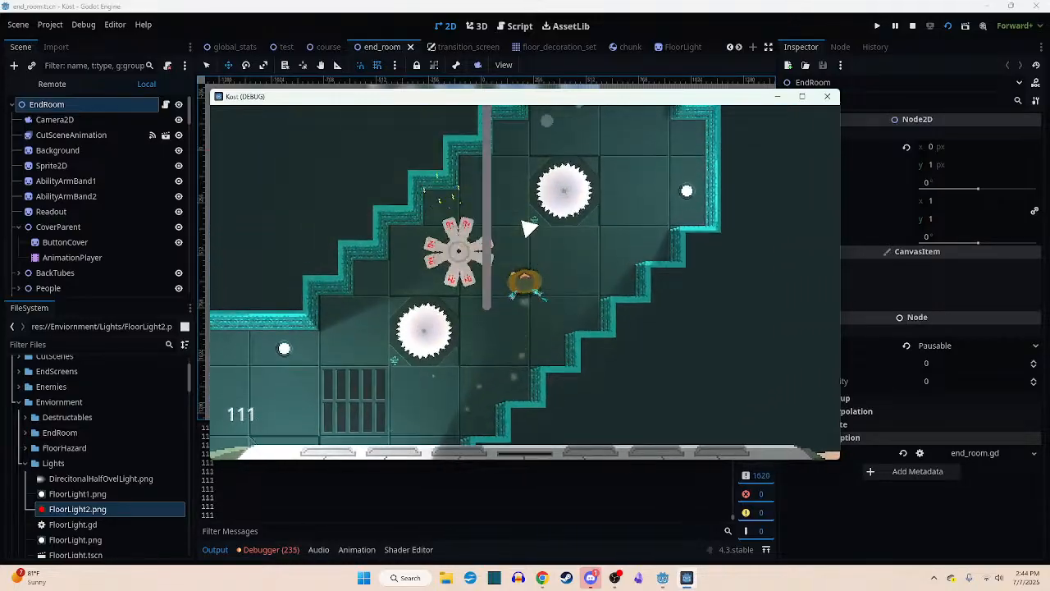
pyautogui.press('d')
pyautogui.click(378, 287)
pyautogui.press('a')
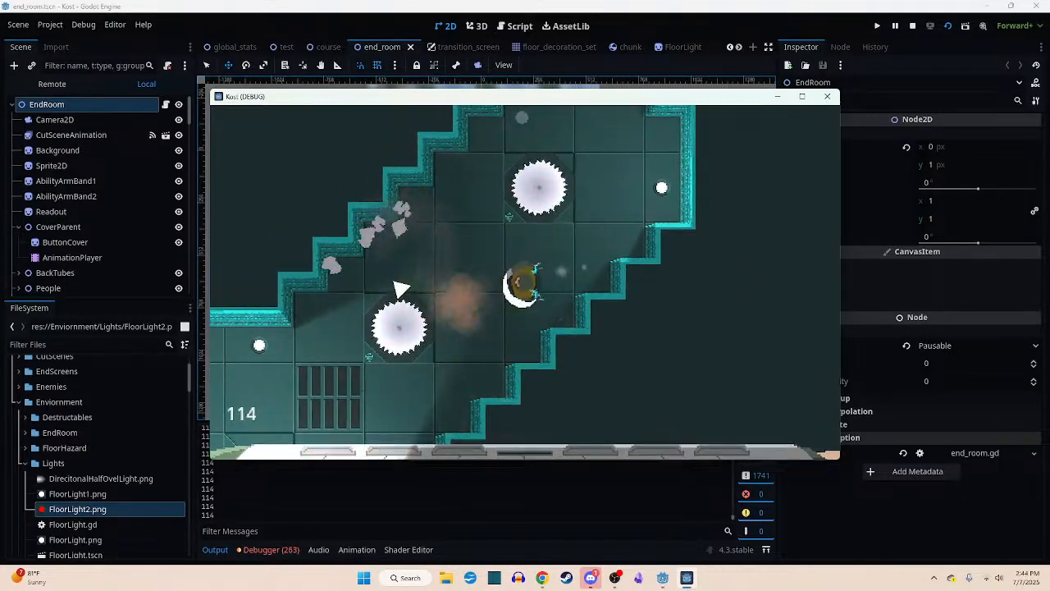
# - Follow the narrow grated corridor north into the next room and destroy the laser robots in its side alcoves
pyautogui.press('d')
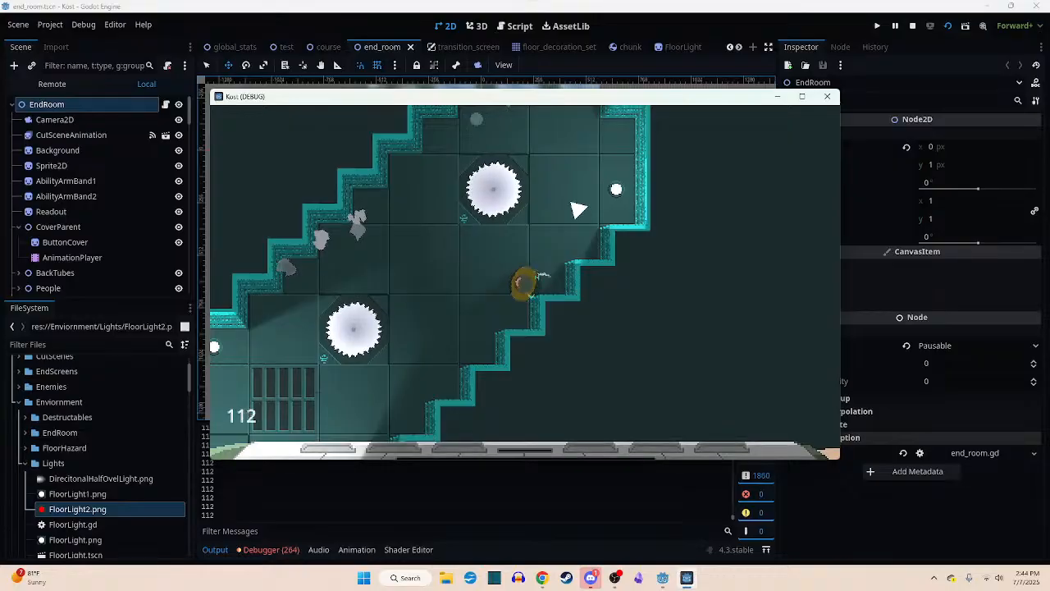
pyautogui.press('w')
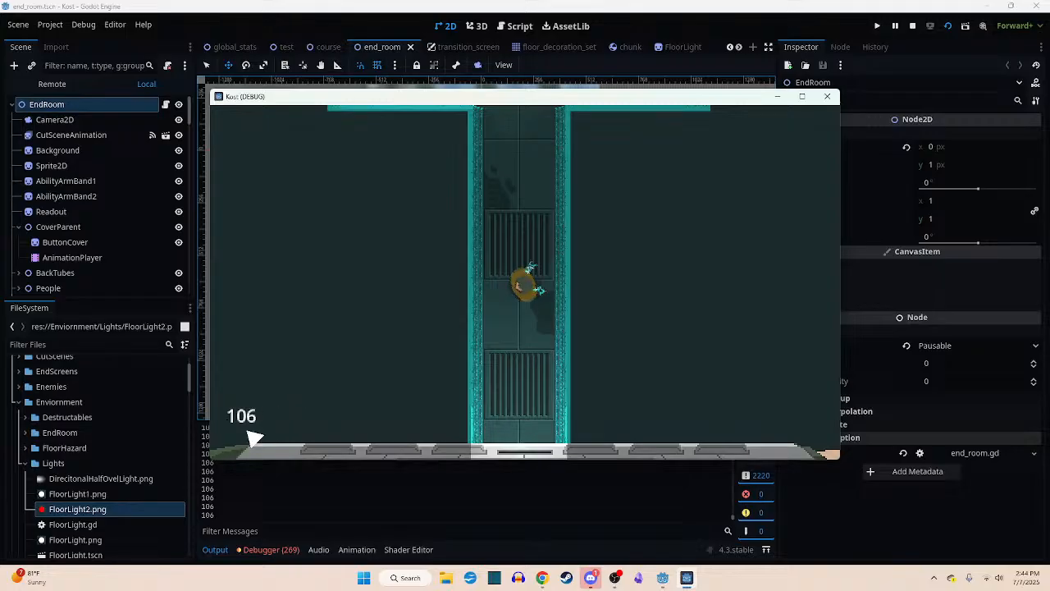
pyautogui.press('w')
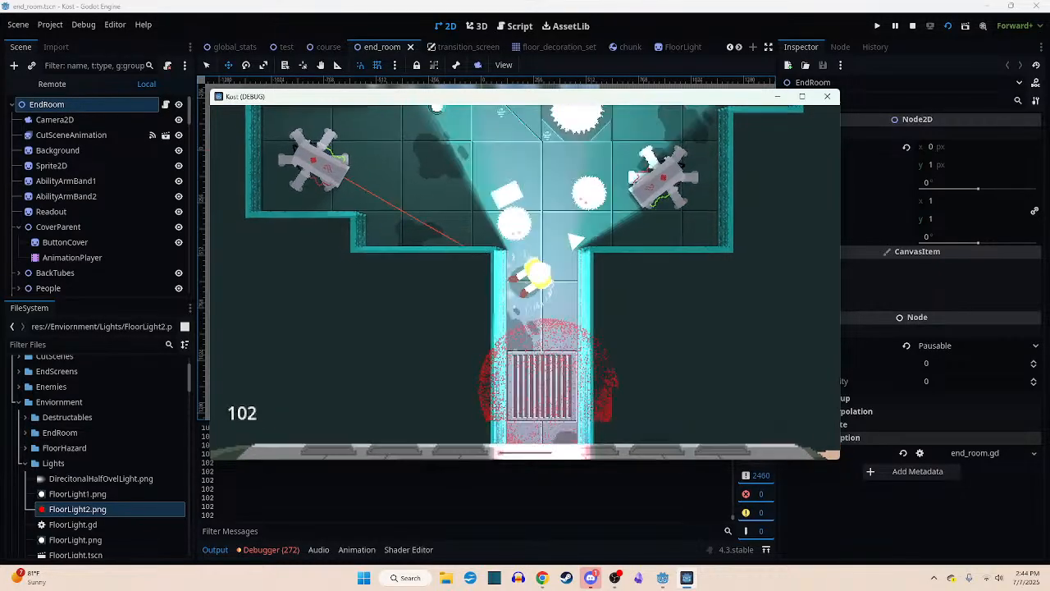
pyautogui.press('w')
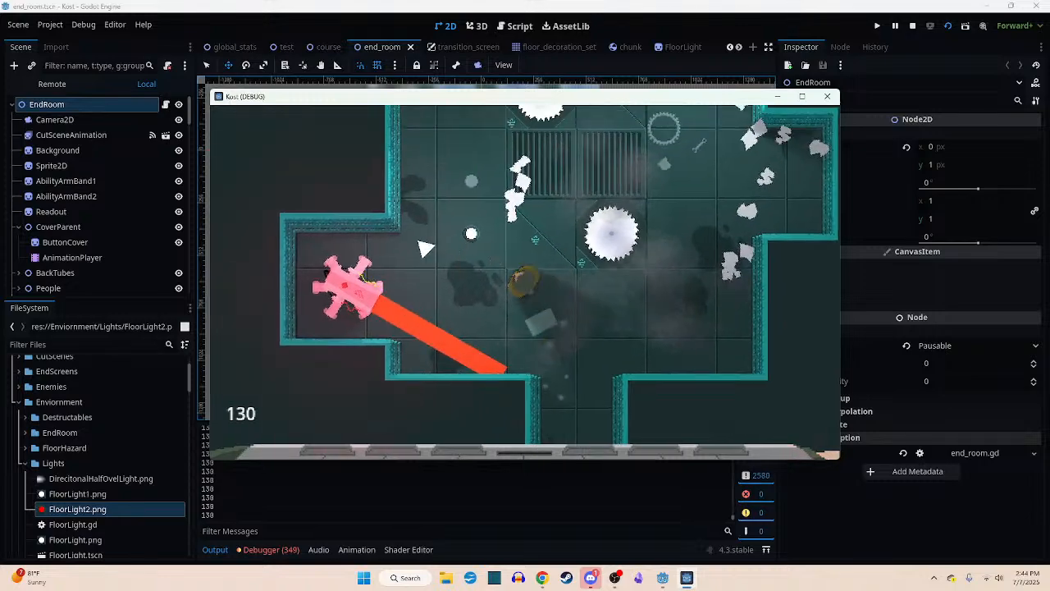
pyautogui.click(422, 241)
pyautogui.click(504, 250)
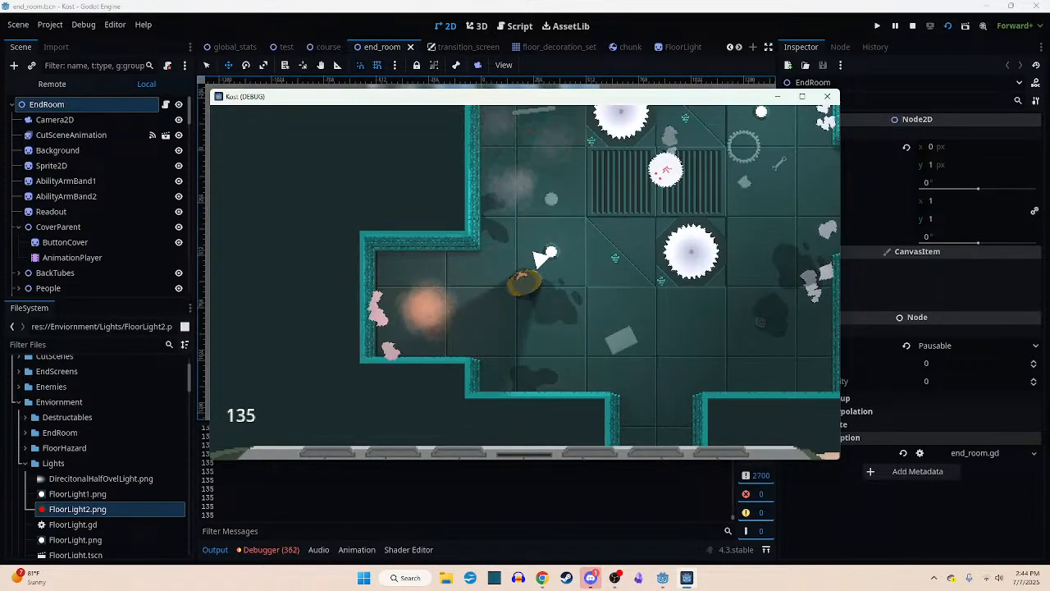
# - Fight past the flying saw, leave through the northern corridor, and follow the lit hallway east to the grating at its end
pyautogui.press('d')
pyautogui.press('w')
pyautogui.click(592, 236)
pyautogui.press('w')
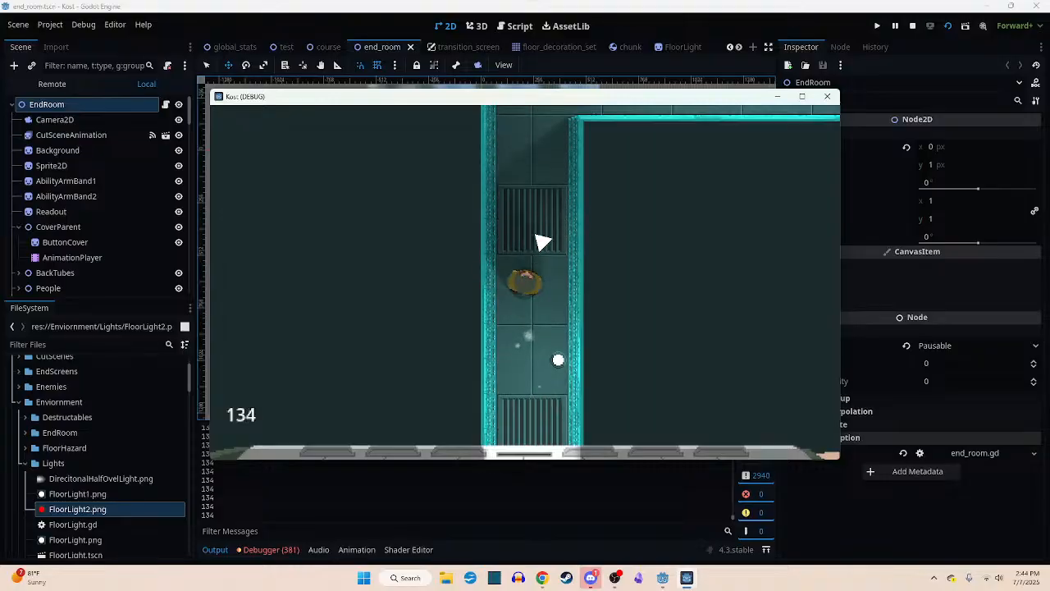
pyautogui.press('w')
pyautogui.press('d')
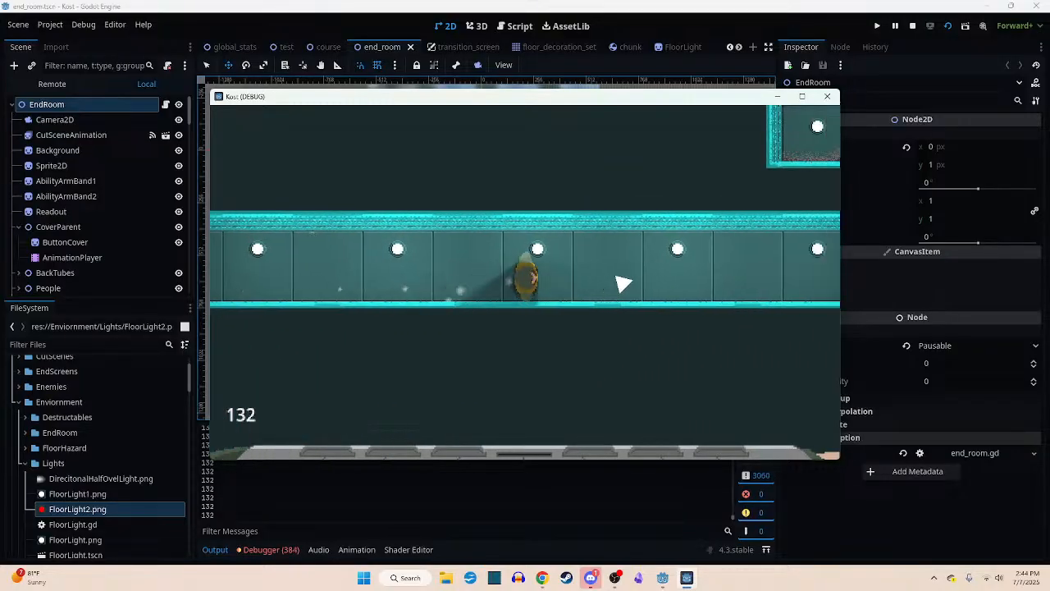
pyautogui.press('d')
pyautogui.press('w')
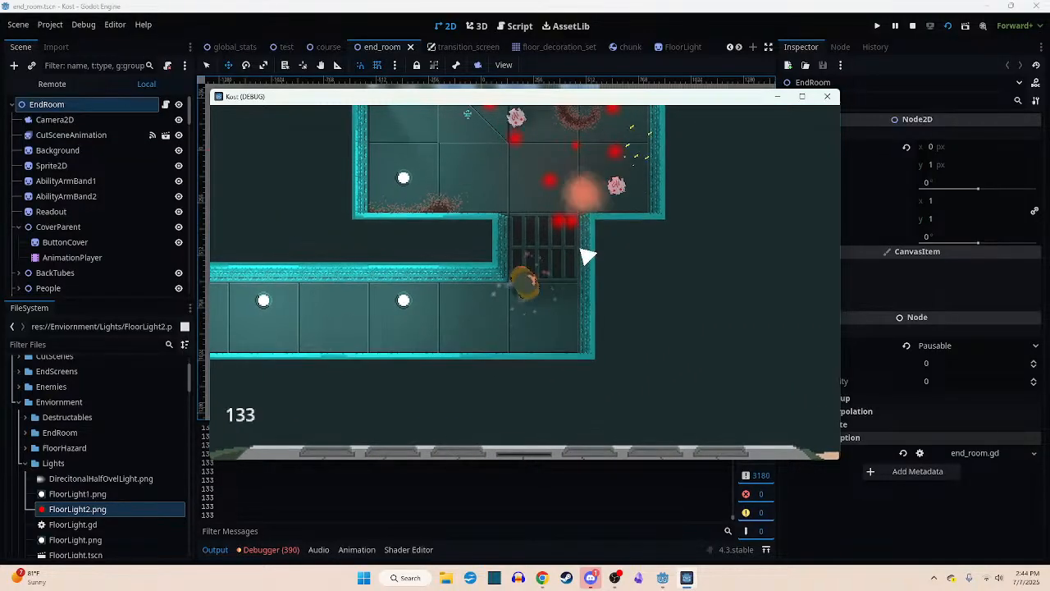
# - Destroy the small robots beyond the grating and move up into the middle of their room
pyautogui.press('w')
pyautogui.click(587, 257)
pyautogui.click(583, 255)
pyautogui.press('w')
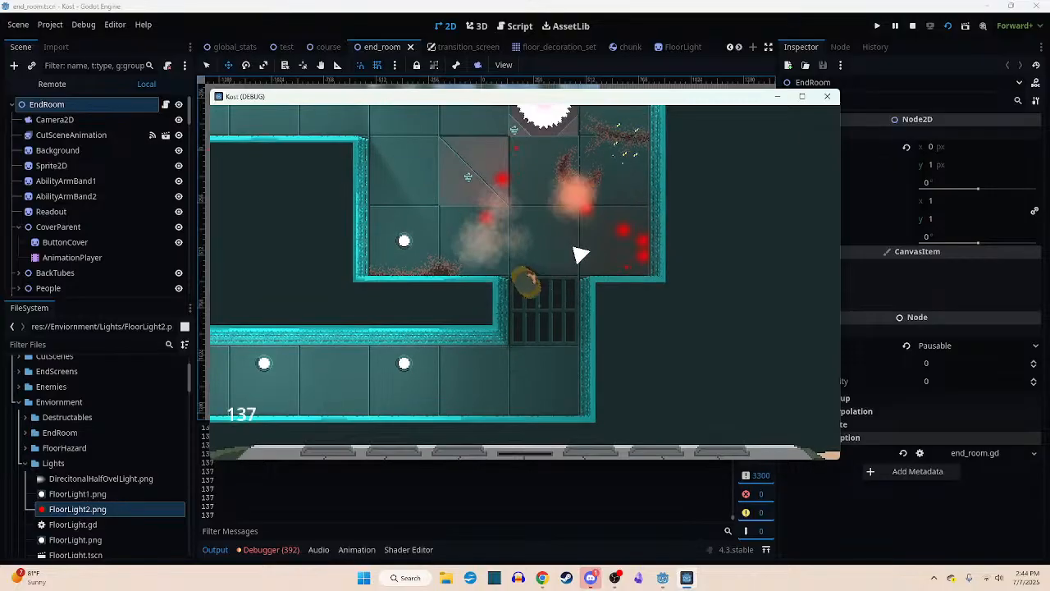
pyautogui.press('w')
pyautogui.click(579, 261)
pyautogui.press('w')
pyautogui.press('a')
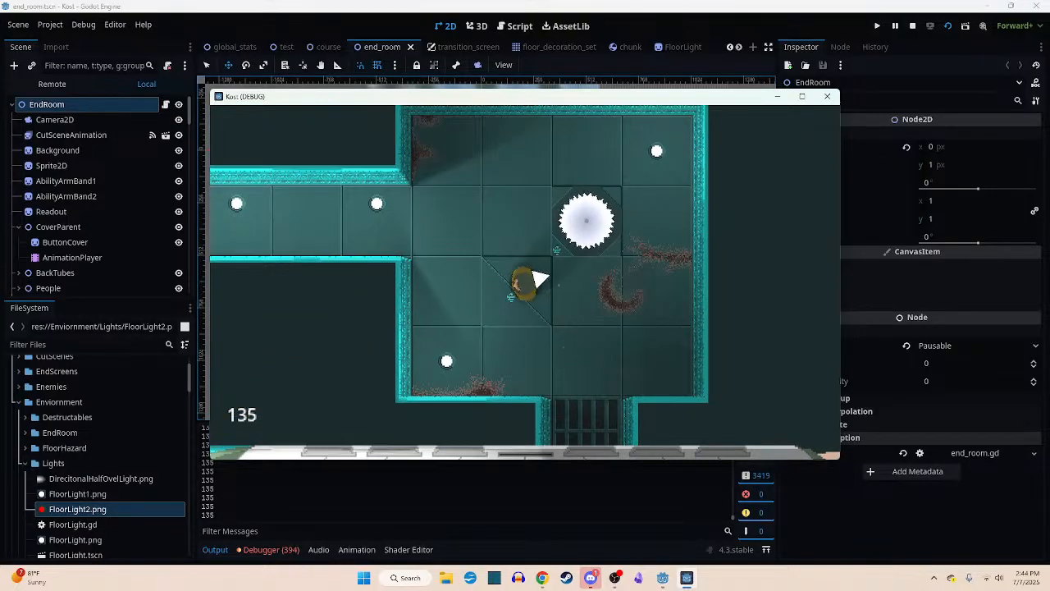
# - Pause and resume the game, and follow the long lit hallway west out of the room
pyautogui.press('Escape')
pyautogui.press('Escape')
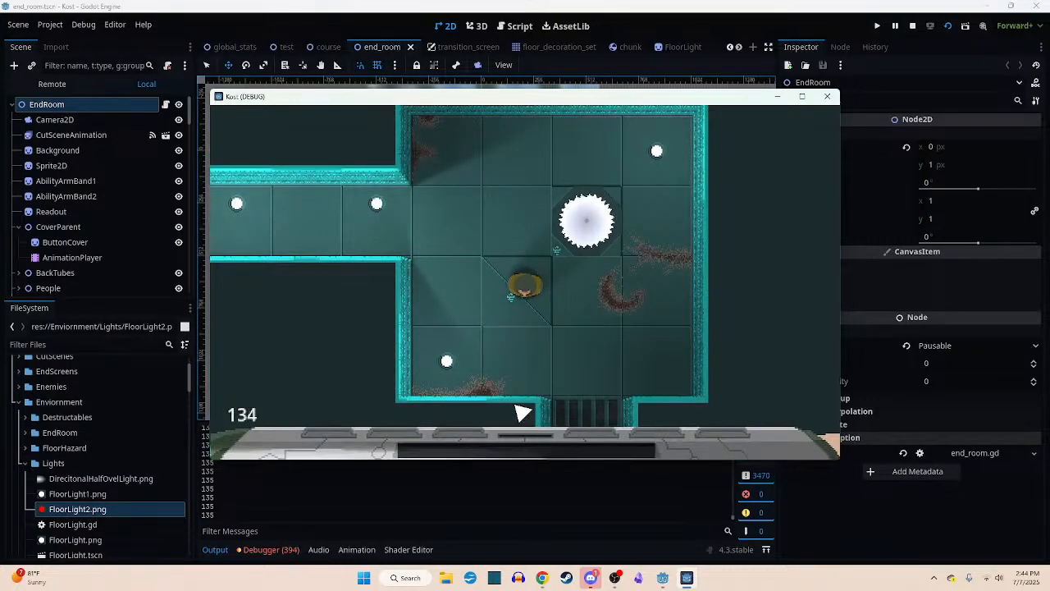
pyautogui.press('a')
pyautogui.press('w')
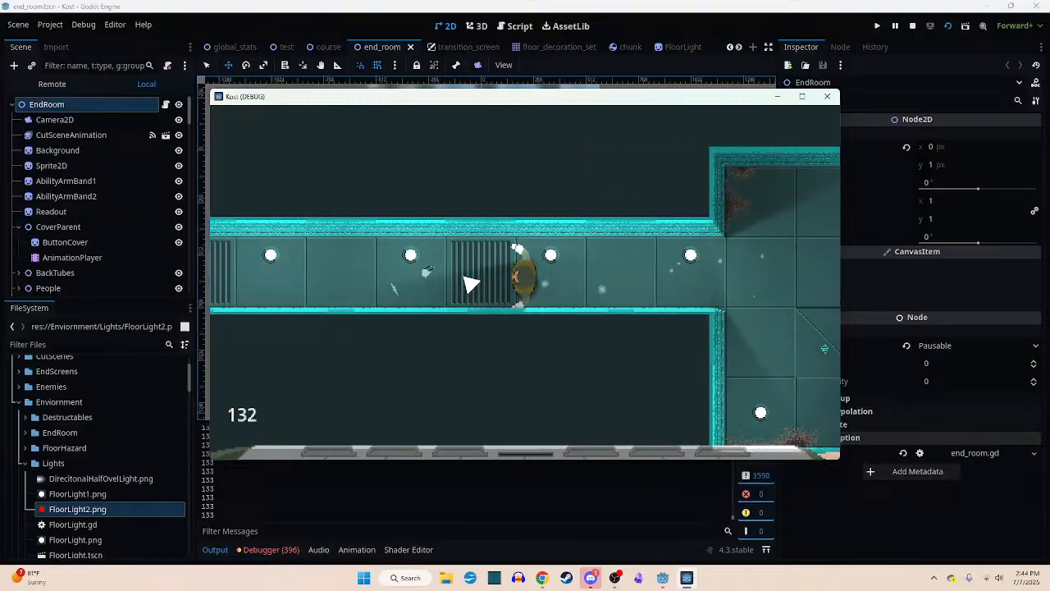
pyautogui.press('a')
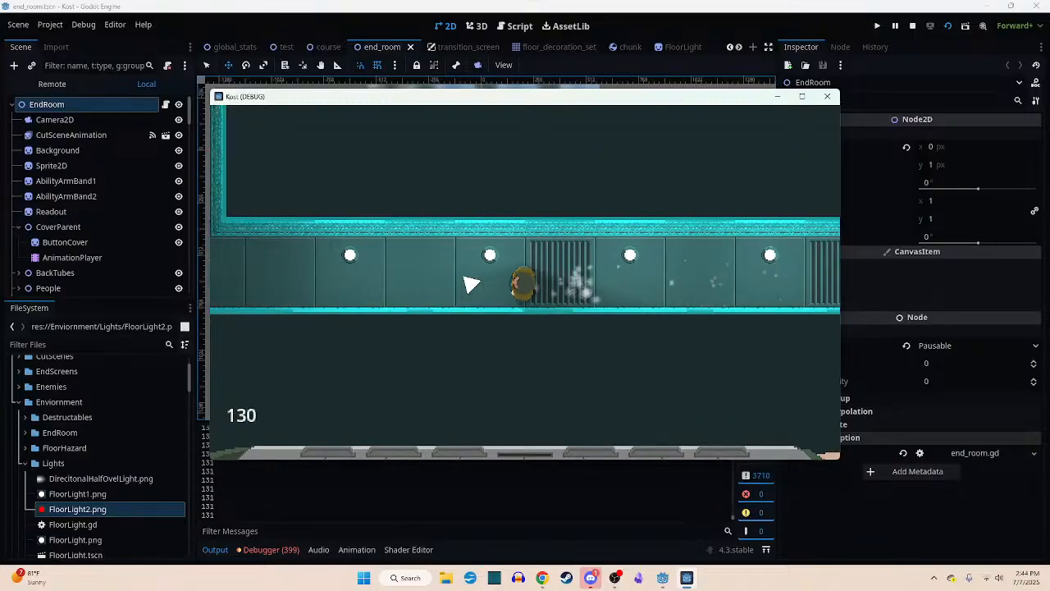
pyautogui.press('a')
# - Destroy the laser robot and attack the multi-bladed robot in the room at the hallway's western end
pyautogui.click(510, 241)
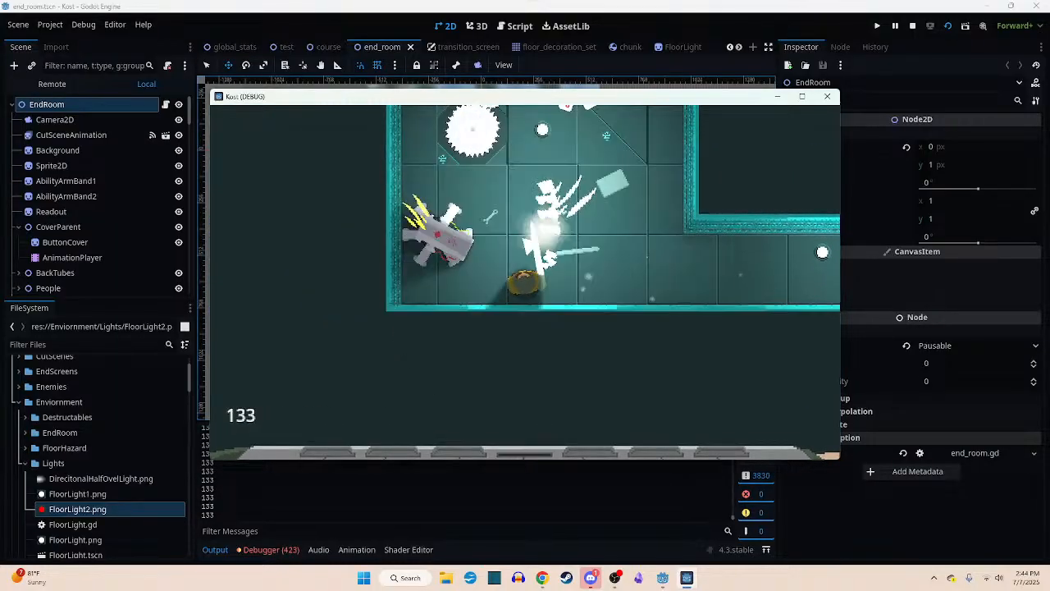
pyautogui.click(551, 254)
pyautogui.press('d')
pyautogui.press('w')
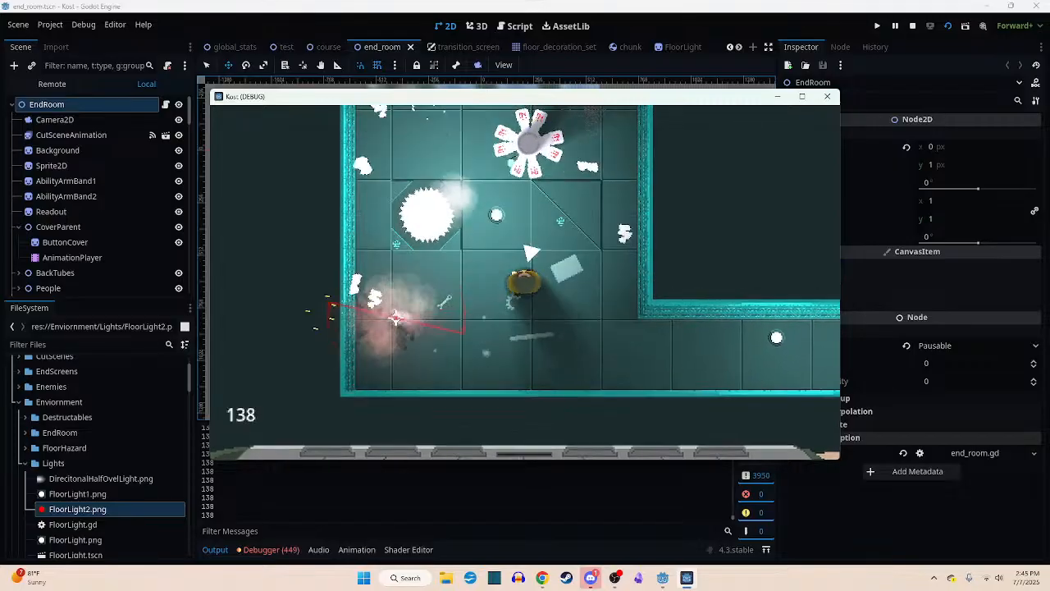
pyautogui.click(525, 258)
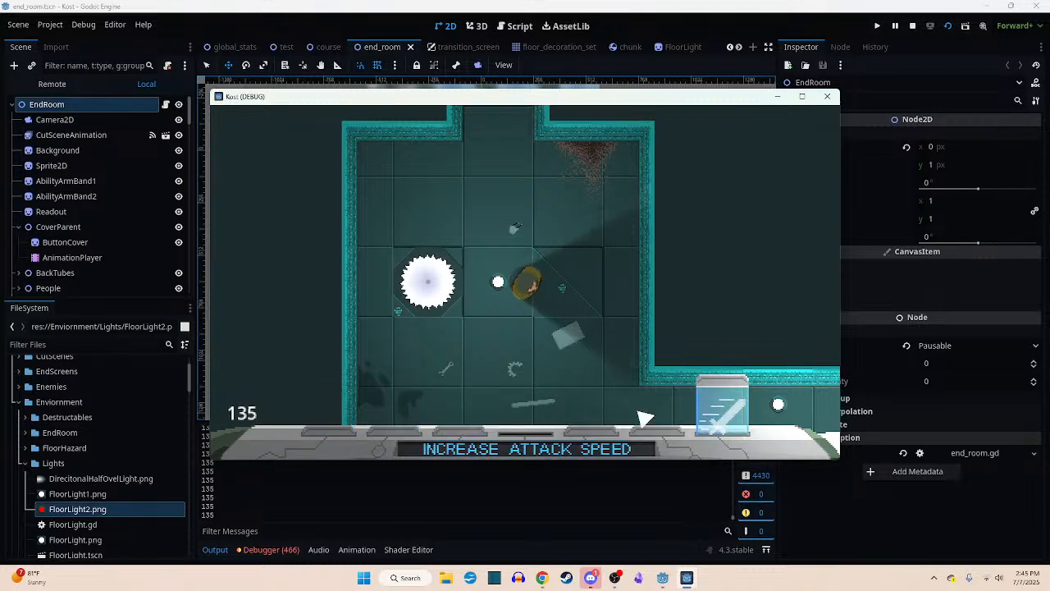
# - Leave the room through its northern passage and follow the grated corridor east
pyautogui.moveTo(336, 430)
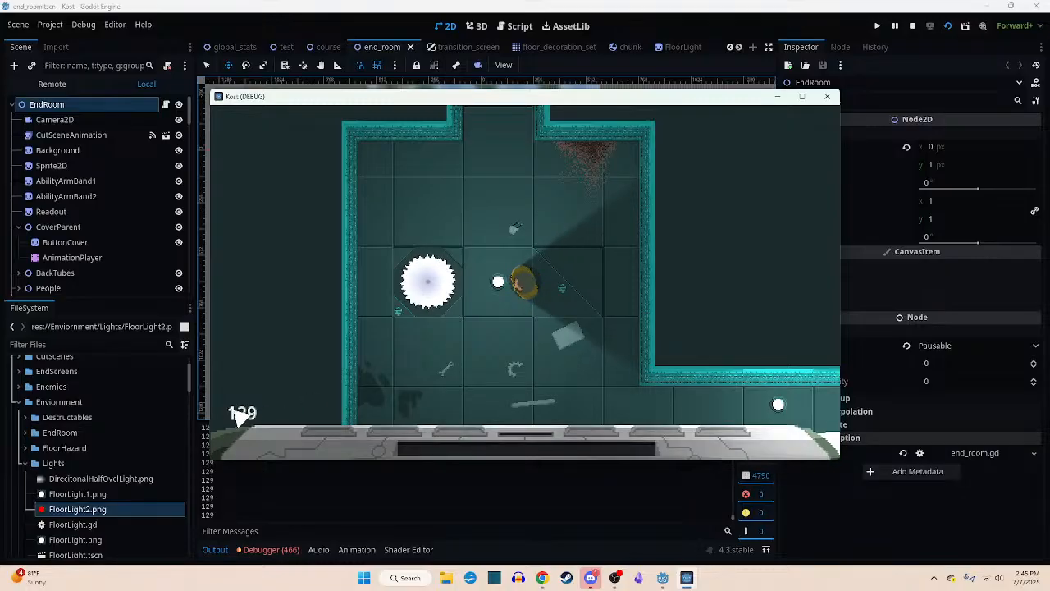
pyautogui.press('a')
pyautogui.press('w')
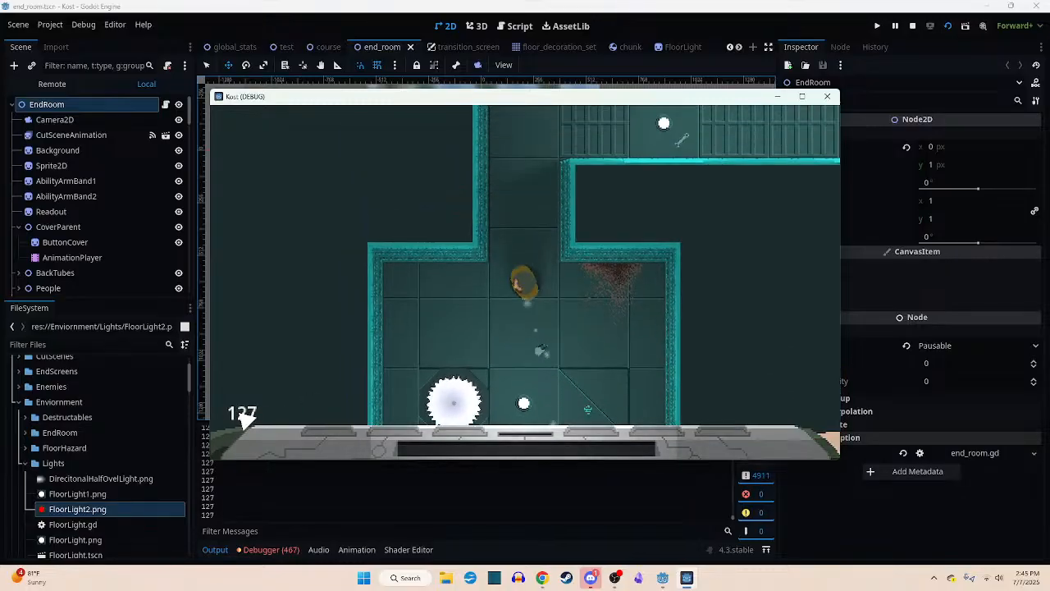
pyautogui.press('d')
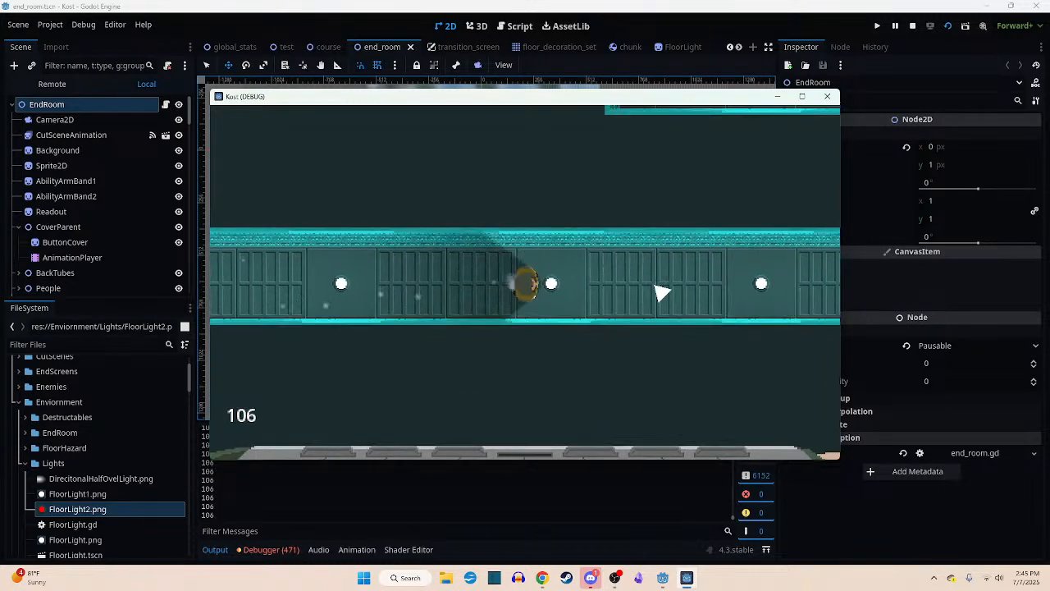
pyautogui.press('d')
# - Destroy the small robots at the corridor's eastern end and enter the room with the staggered floor saws
pyautogui.press('d')
pyautogui.click(677, 283)
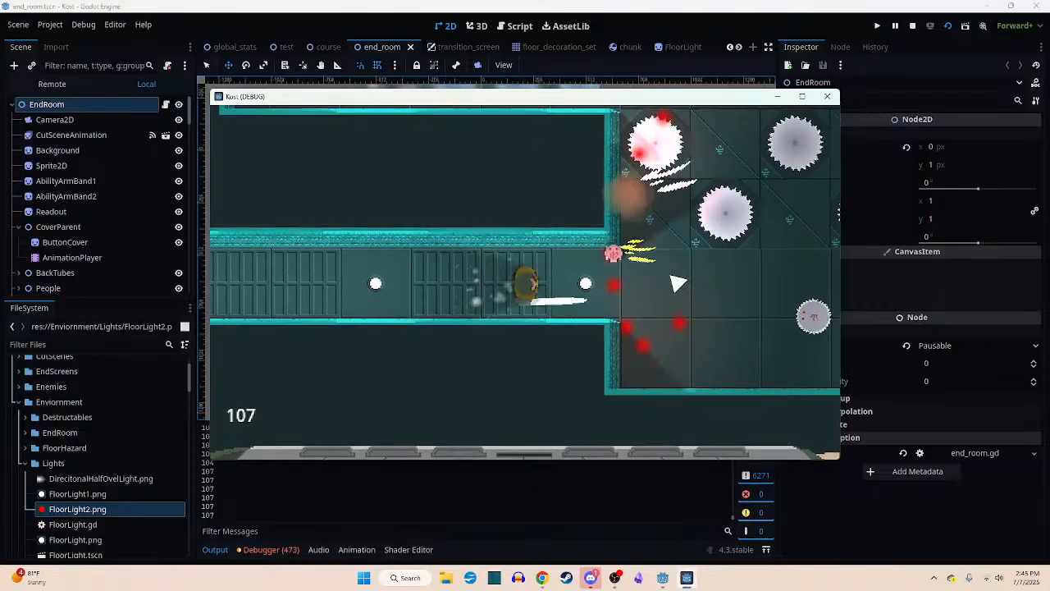
pyautogui.press('d')
pyautogui.click(650, 273)
pyautogui.click(668, 316)
pyautogui.press('d')
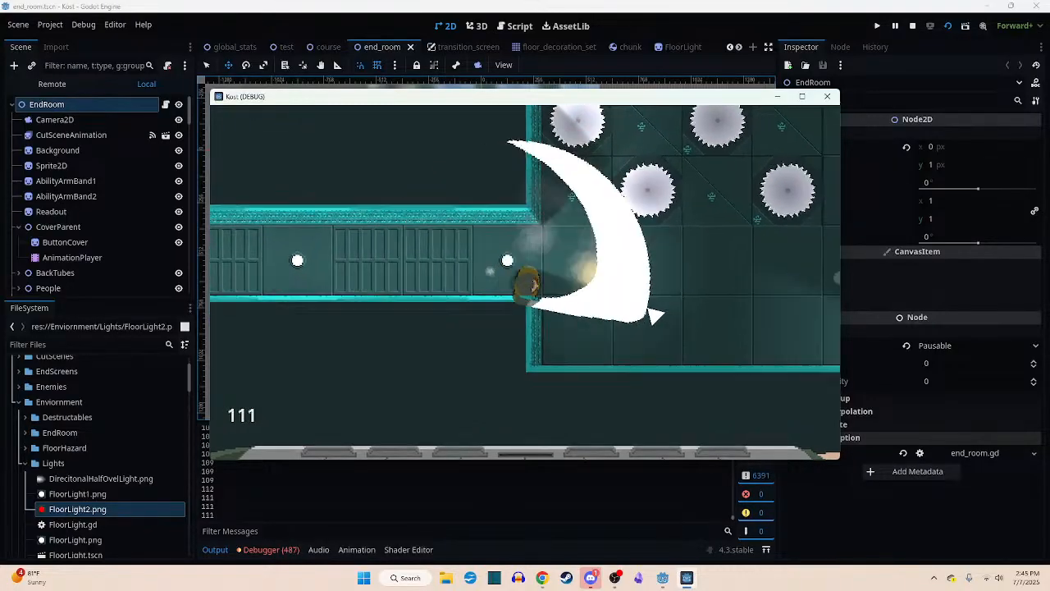
# - Work around the staggered floor saws and destroy the laser robots along the room's eastern side
pyautogui.press('w')
pyautogui.click(596, 286)
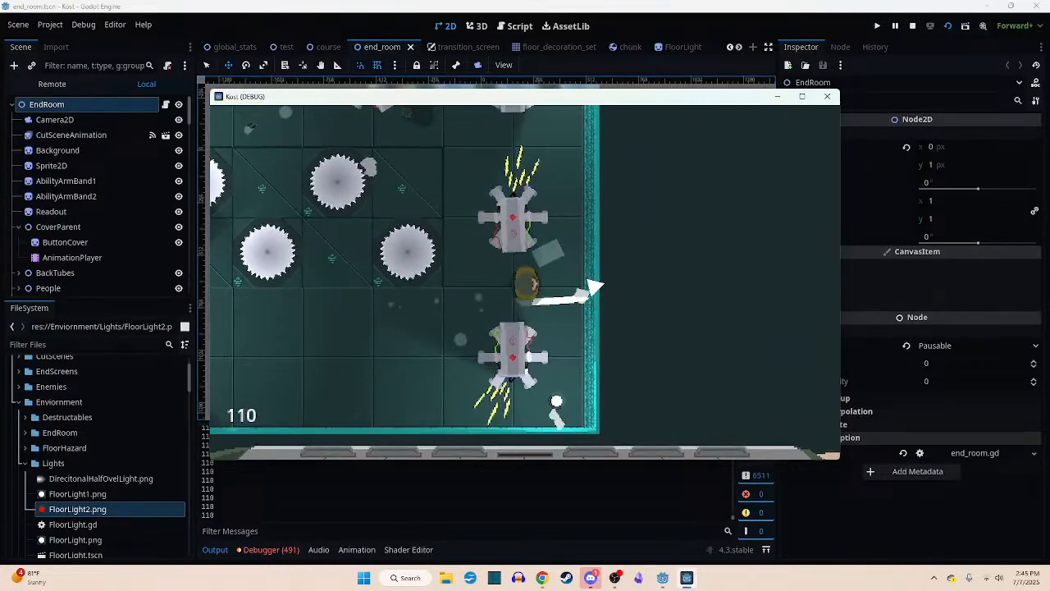
pyautogui.click(480, 231)
pyautogui.press('a')
pyautogui.click(592, 270)
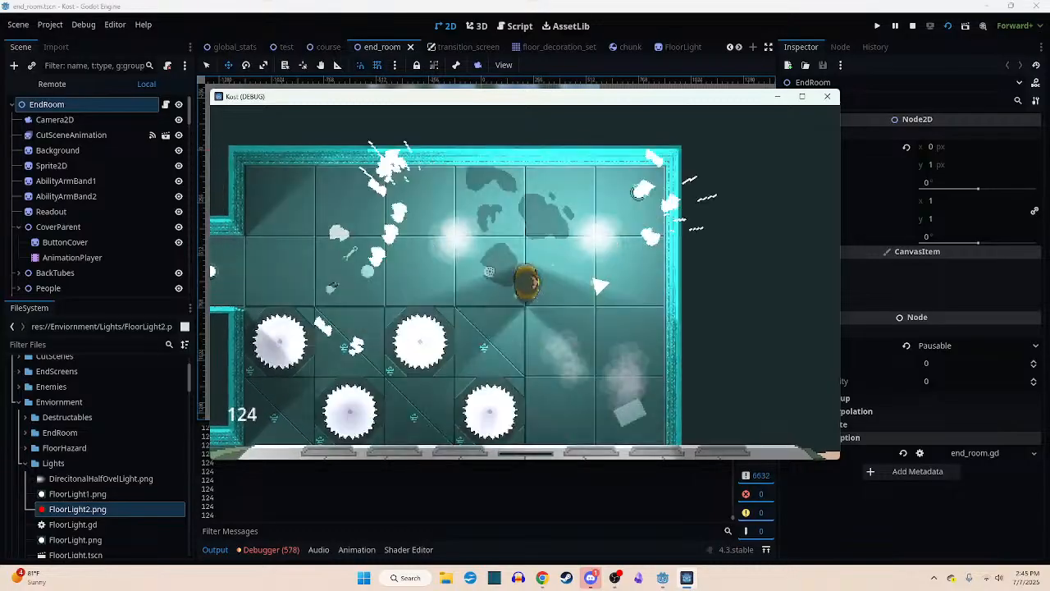
# - Leave the staggered-saw room through its western passage, follow the corridor north and slash while approaching the grated corridor
pyautogui.press('w')
pyautogui.press('a')
pyautogui.press('s')
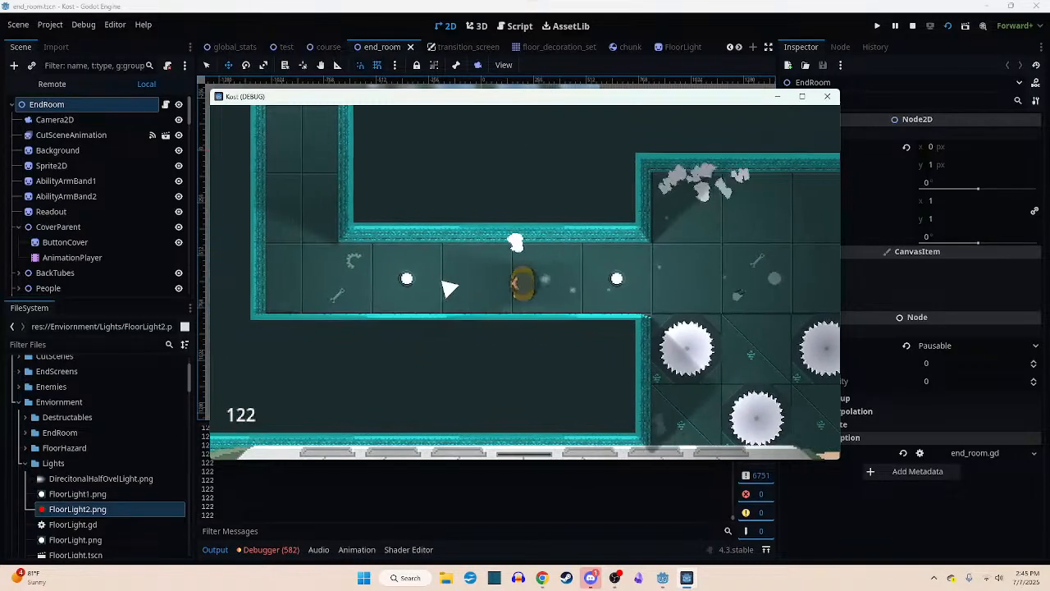
pyautogui.press('w')
pyautogui.click(545, 175)
pyautogui.click(558, 170)
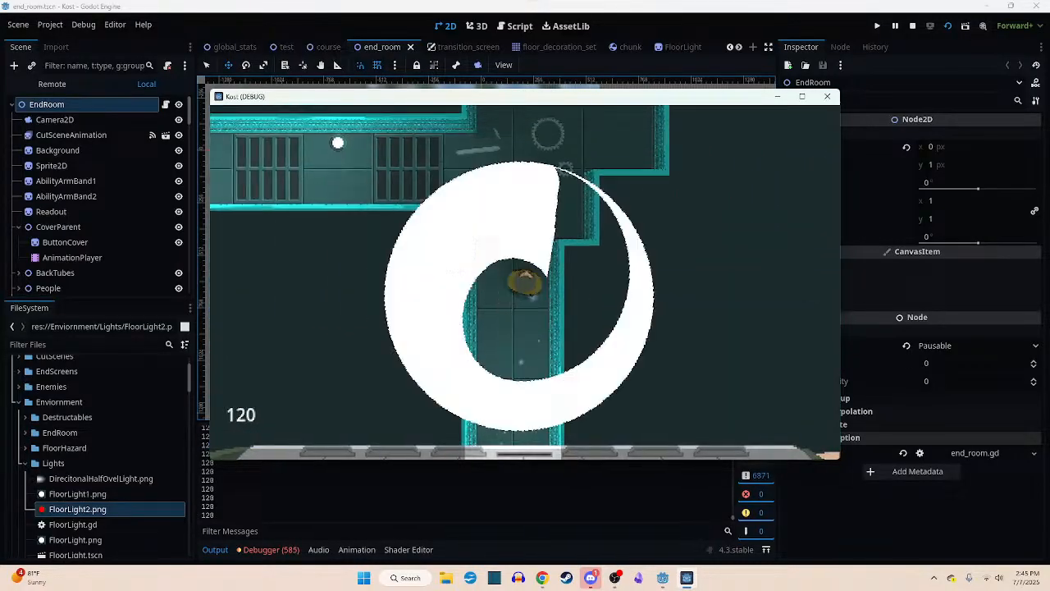
# - Follow the grated corridor west, attack the robot in the corner room and continue north and west toward the next saw room
pyautogui.press('a')
pyautogui.click(619, 251)
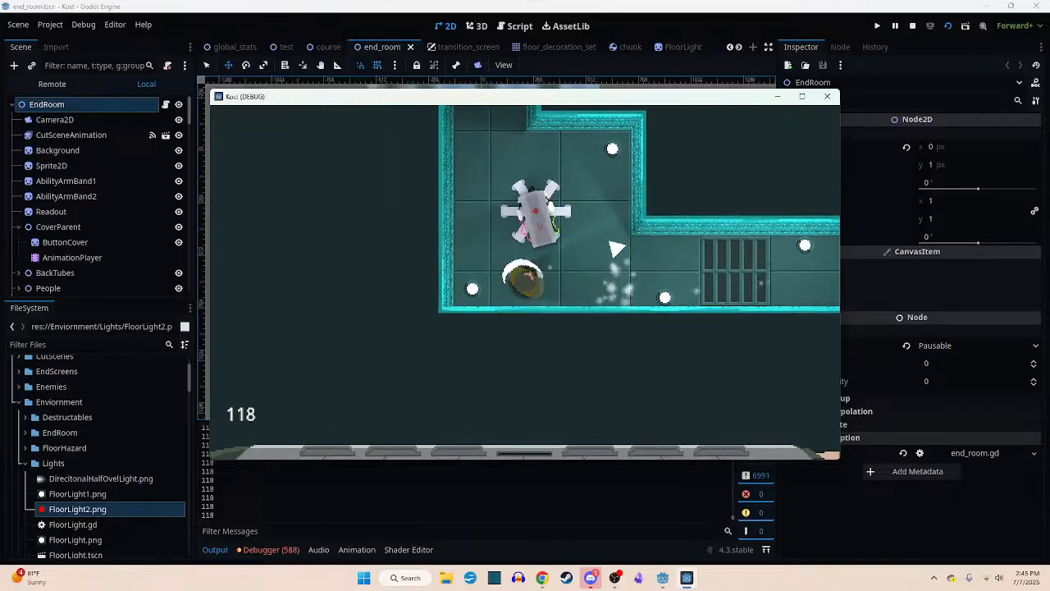
pyautogui.press('w')
pyautogui.press('a')
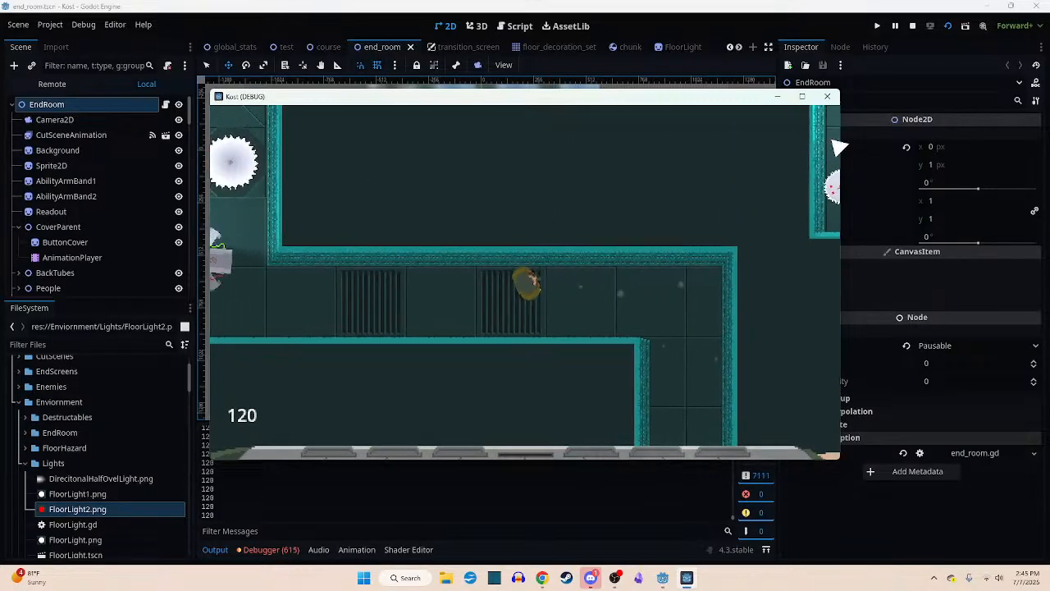
# - End the playtest, review the score multiplier task in Discord's kost-to-do channel and return to Godot
pyautogui.press('Escape')
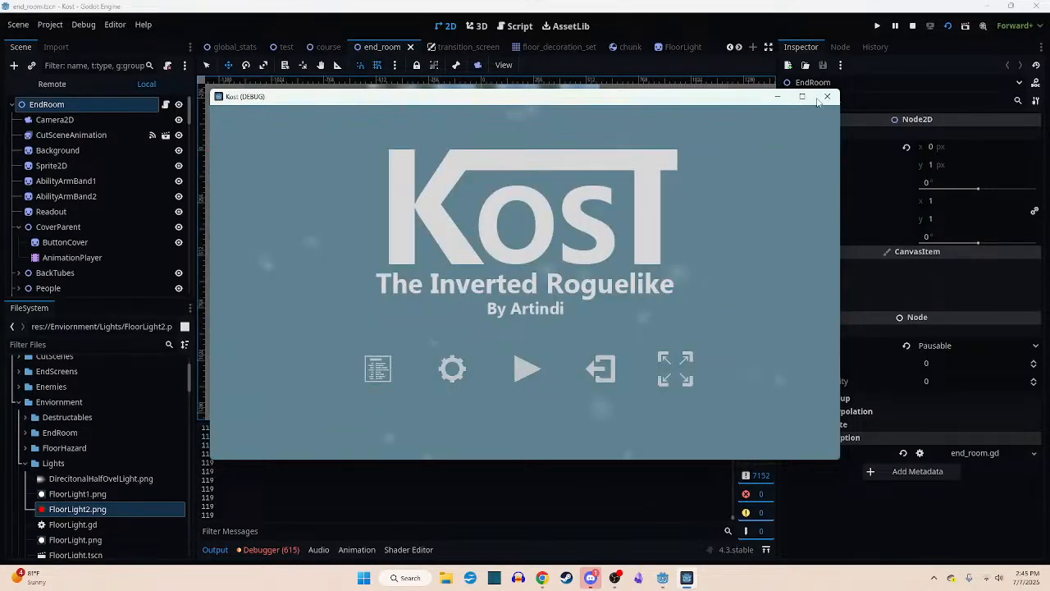
pyautogui.click(827, 99)
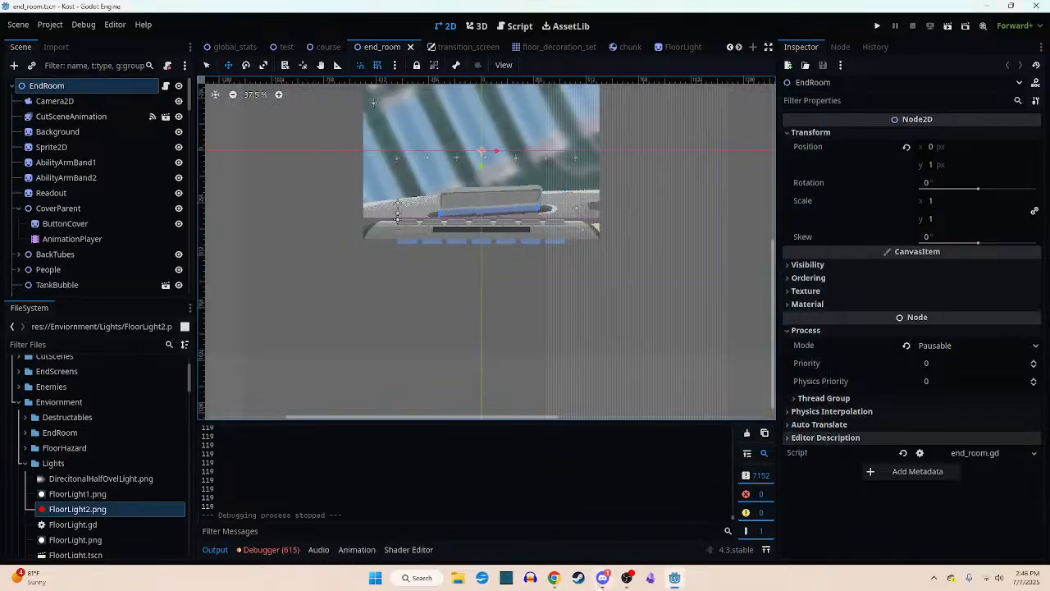
pyautogui.hotkey('alt', 'Tab')
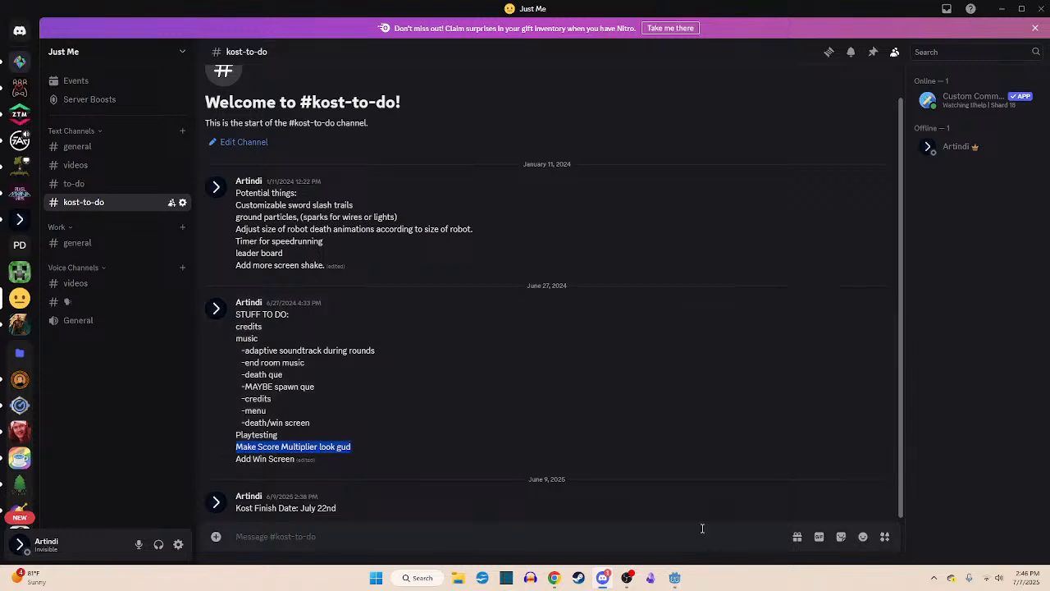
pyautogui.click(677, 579)
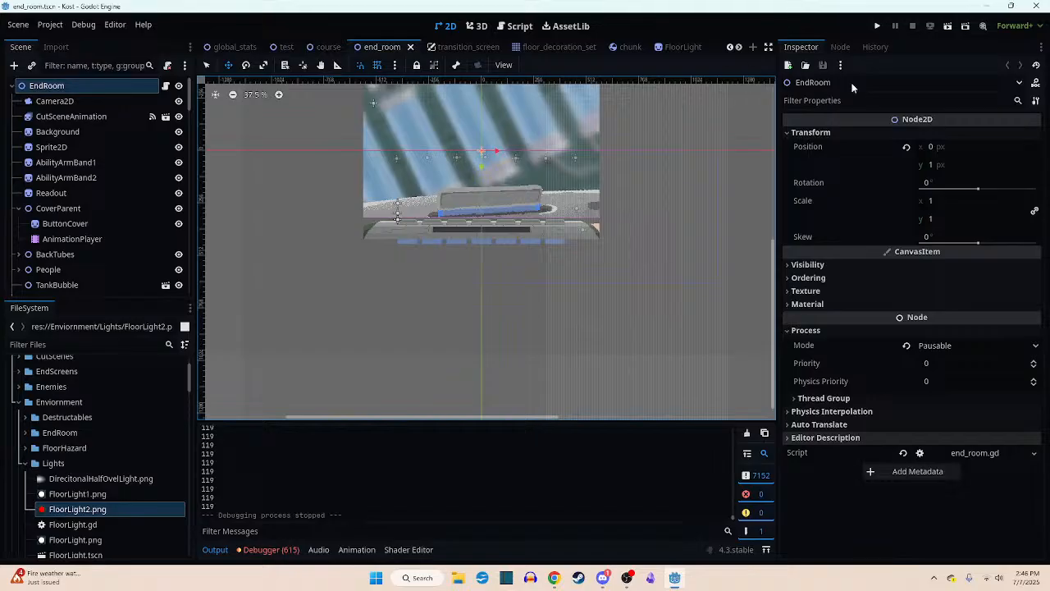
# - Run the course scene instead of end_room to playtest it, and quit the game from its main menu
pyautogui.click(947, 27)
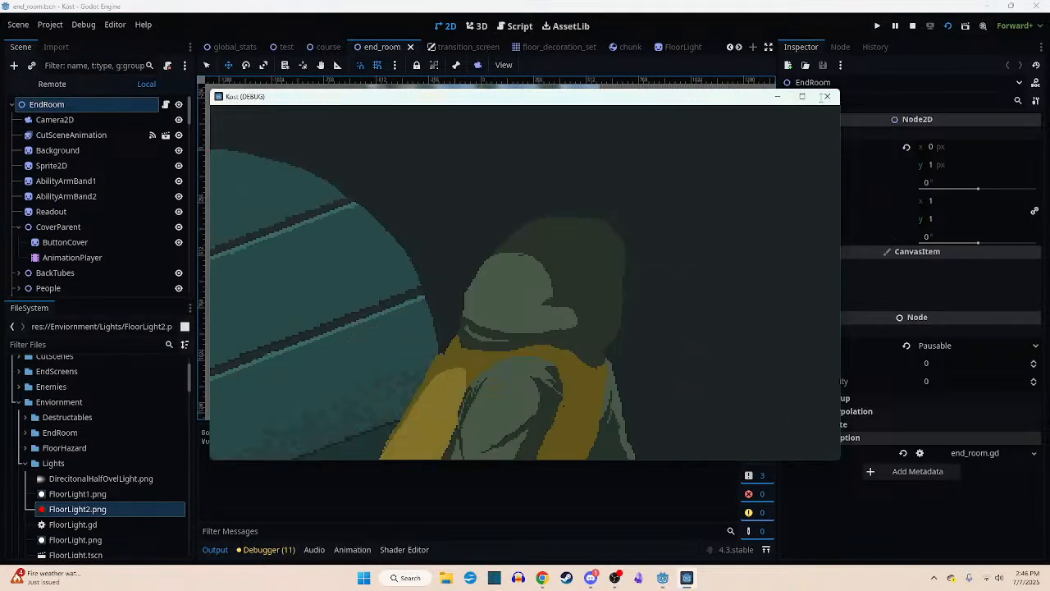
pyautogui.click(827, 96)
pyautogui.click(328, 47)
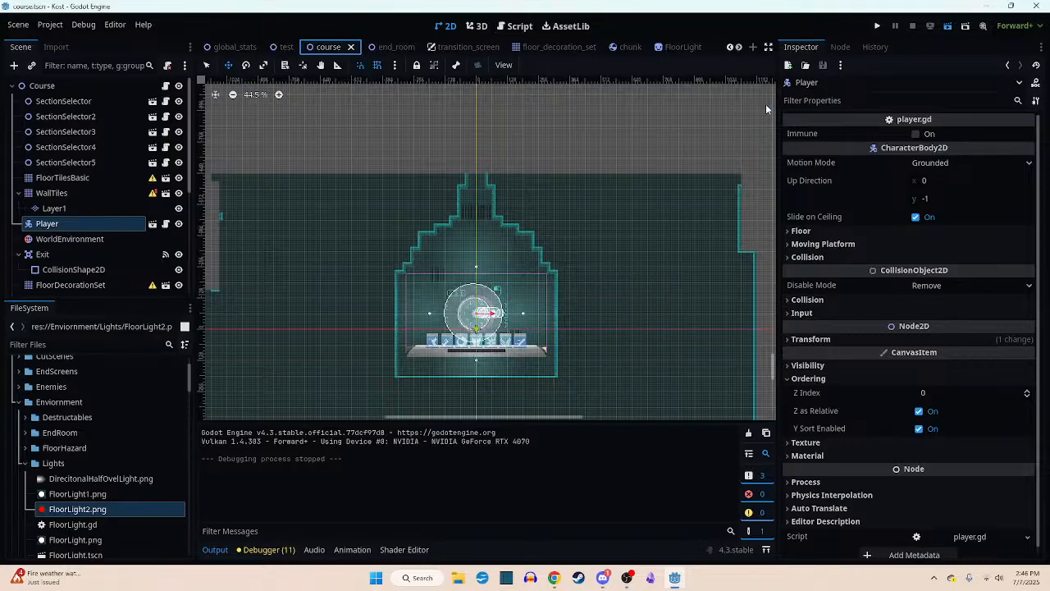
pyautogui.press('F6')
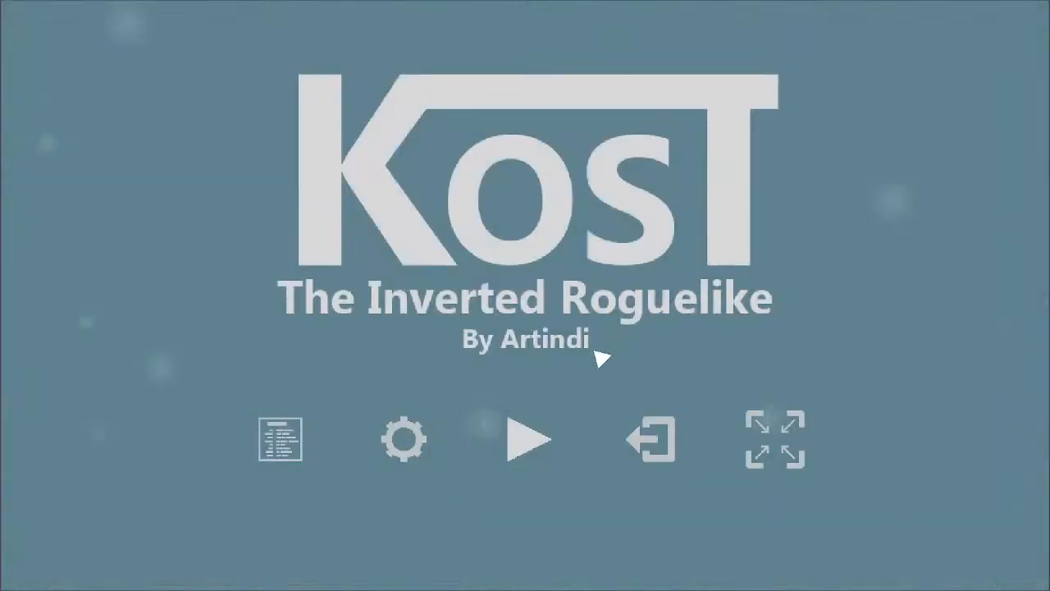
pyautogui.click(668, 435)
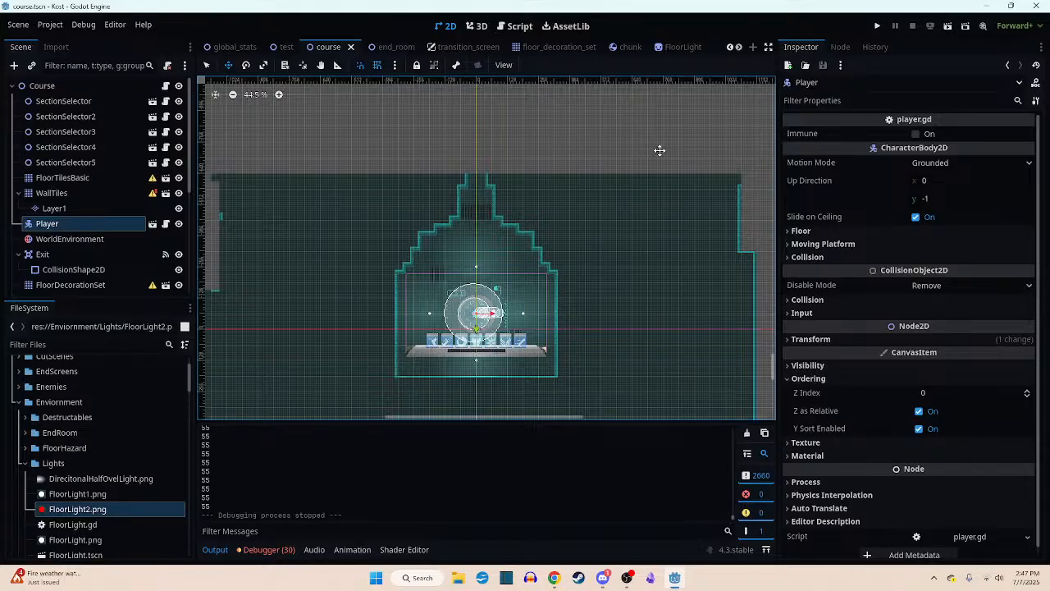
# - Filter the project files for "UI" and open the ui.tscn scene
pyautogui.scroll(3, 501, 279)
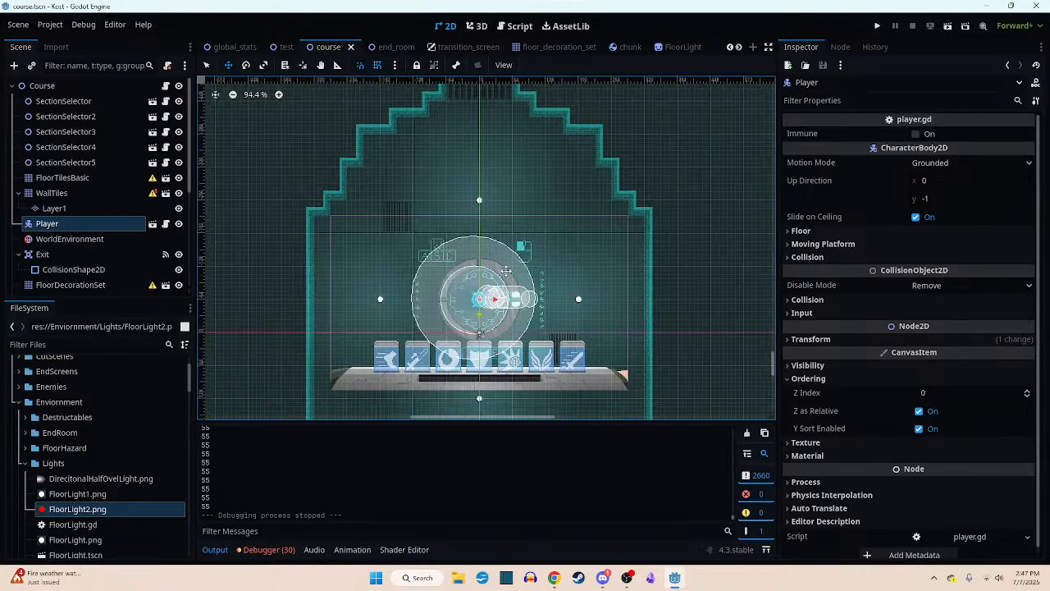
pyautogui.scroll(1, 506, 271)
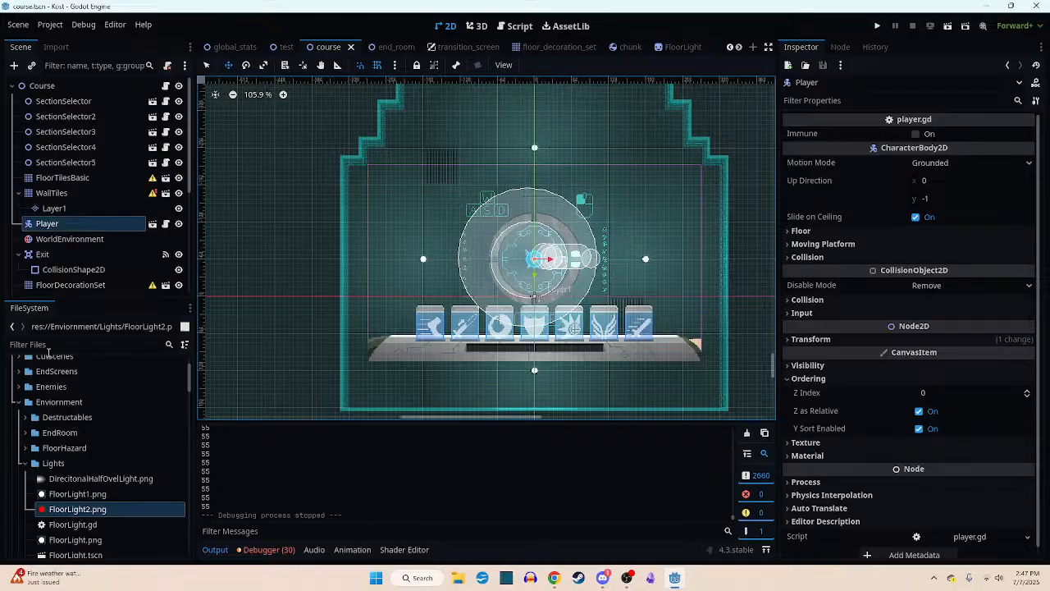
pyautogui.click(48, 348)
pyautogui.write('UI')
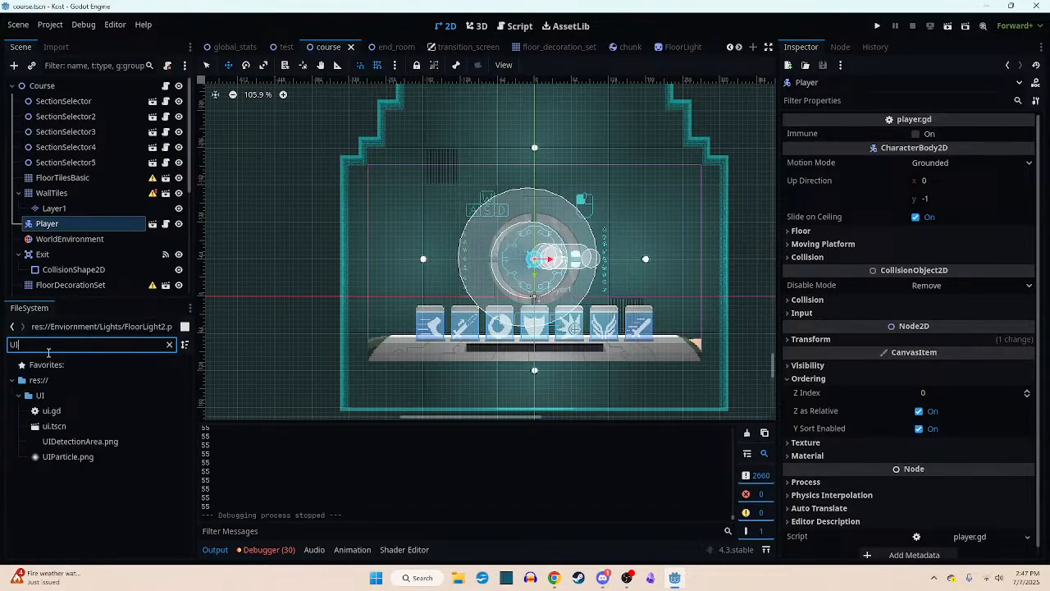
pyautogui.doubleClick(58, 426)
# - Select the CurrentTimeScore label in the UI scene to show its properties
pyautogui.scroll(-2, 456, 290)
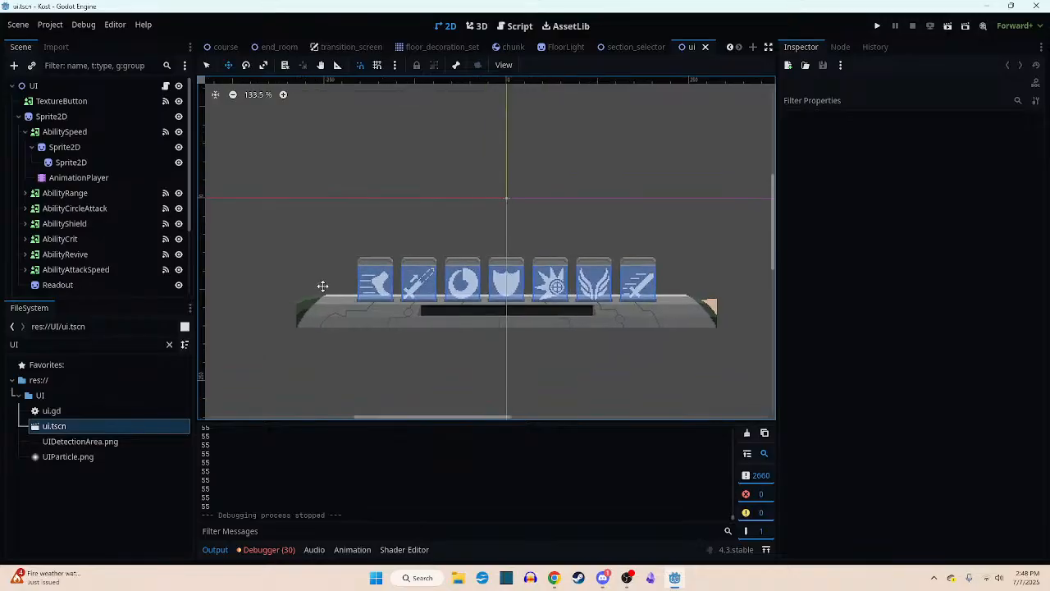
pyautogui.scroll(2, 323, 286)
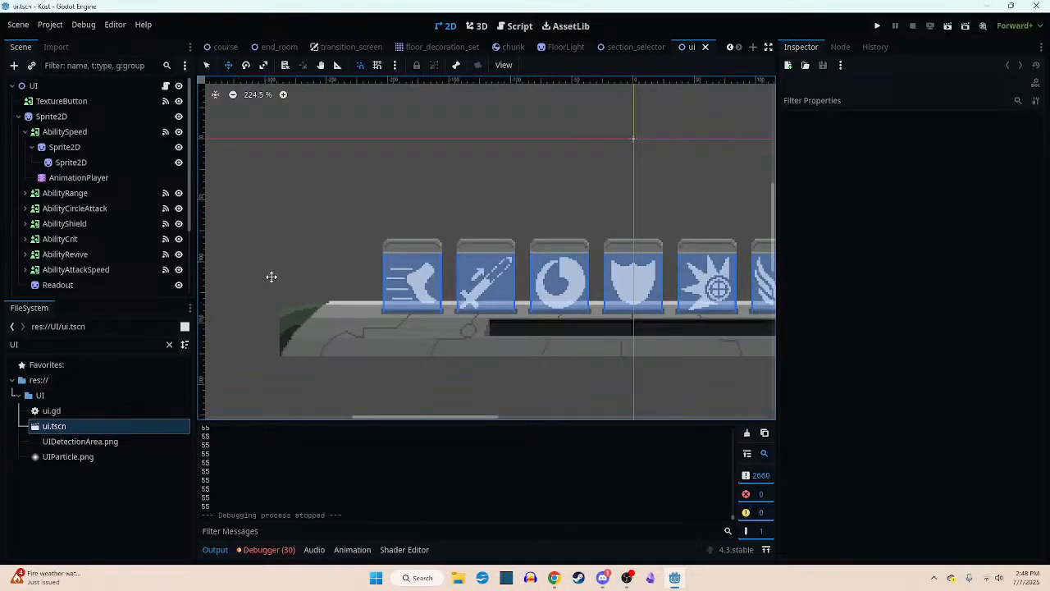
pyautogui.scroll(-3, 57, 208)
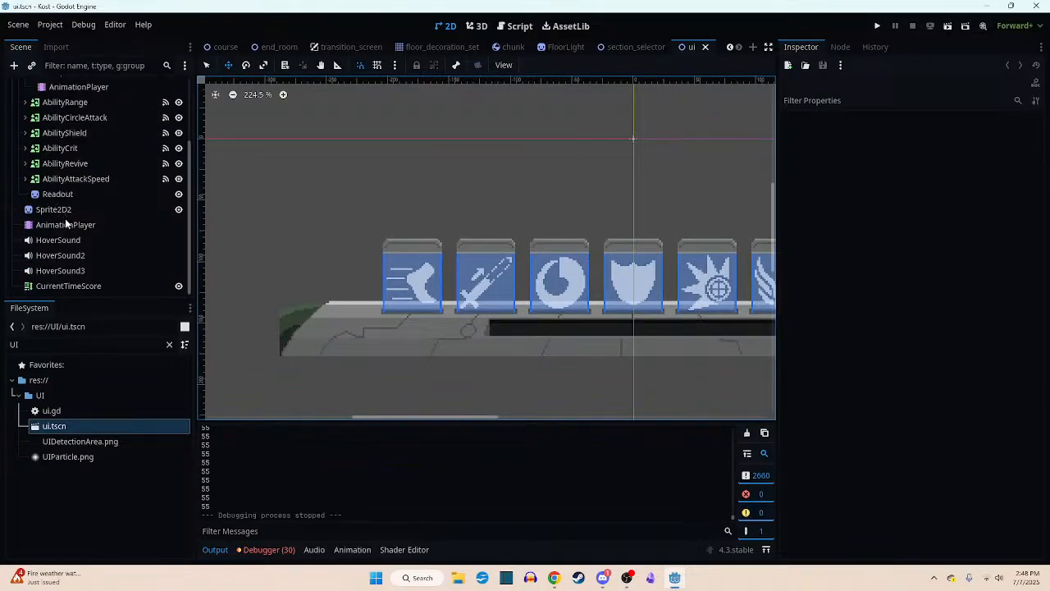
pyautogui.click(68, 286)
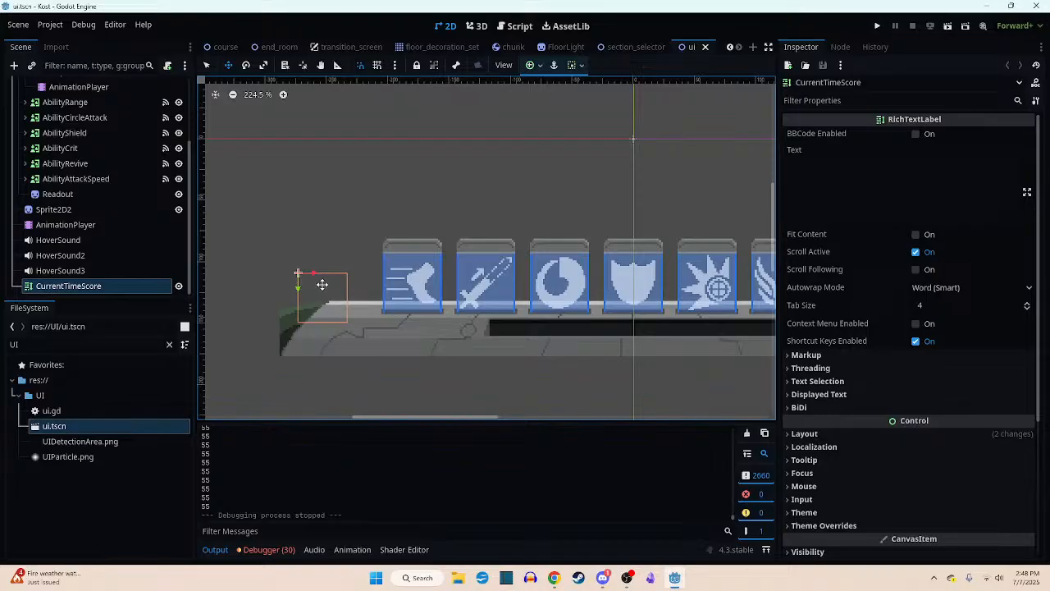
# - Examine the CurrentTimeScore label's placement relative to the ability cards and the grey console bar
pyautogui.moveTo(429, 324); pyautogui.dragTo(403, 340, button='middle')
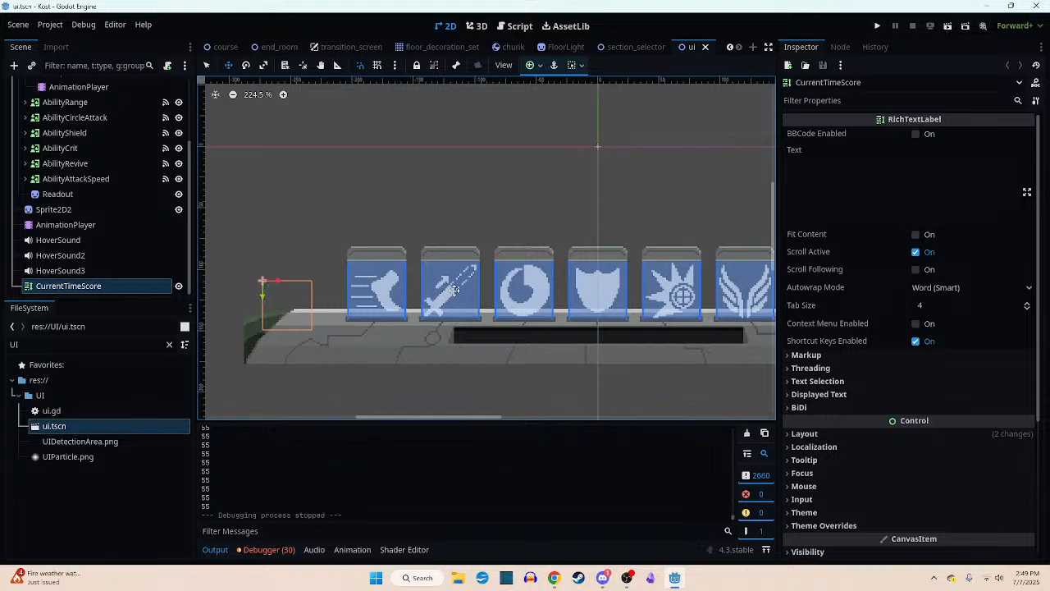
pyautogui.moveTo(647, 190); pyautogui.dragTo(581, 199, button='middle')
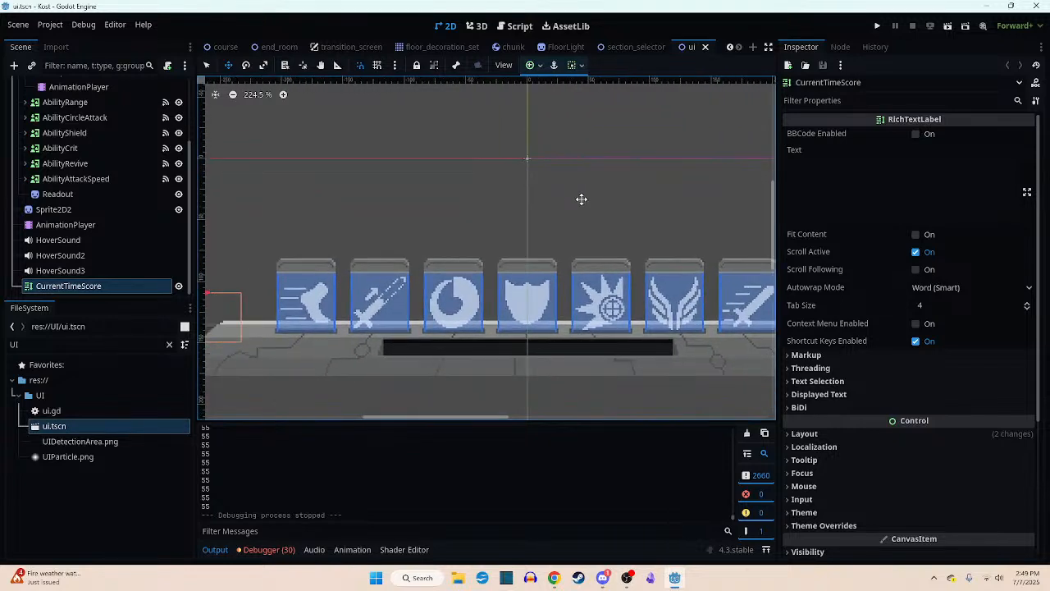
pyautogui.scroll(-2, 565, 199)
pyautogui.moveTo(506, 203); pyautogui.dragTo(560, 223, button='middle')
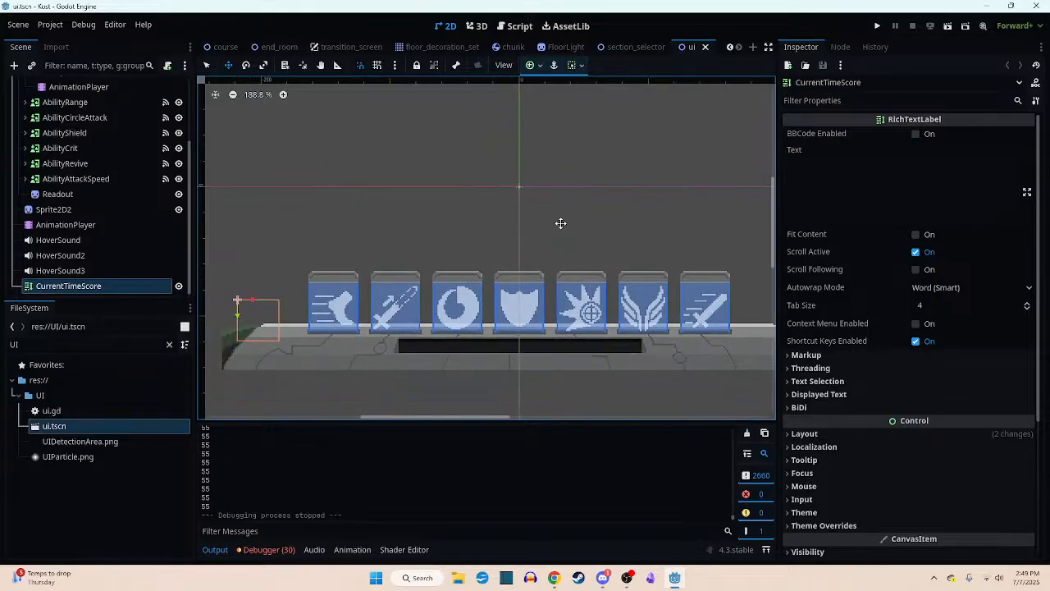
pyautogui.scroll(6, 282, 340)
pyautogui.scroll(-3, 281, 339)
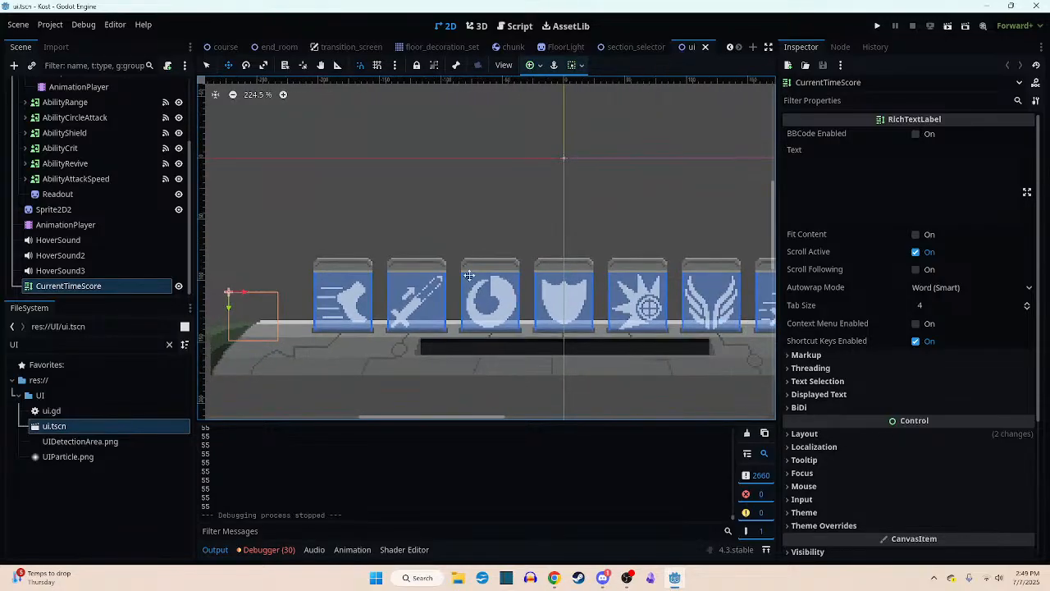
pyautogui.moveTo(521, 254); pyautogui.dragTo(493, 272, button='middle')
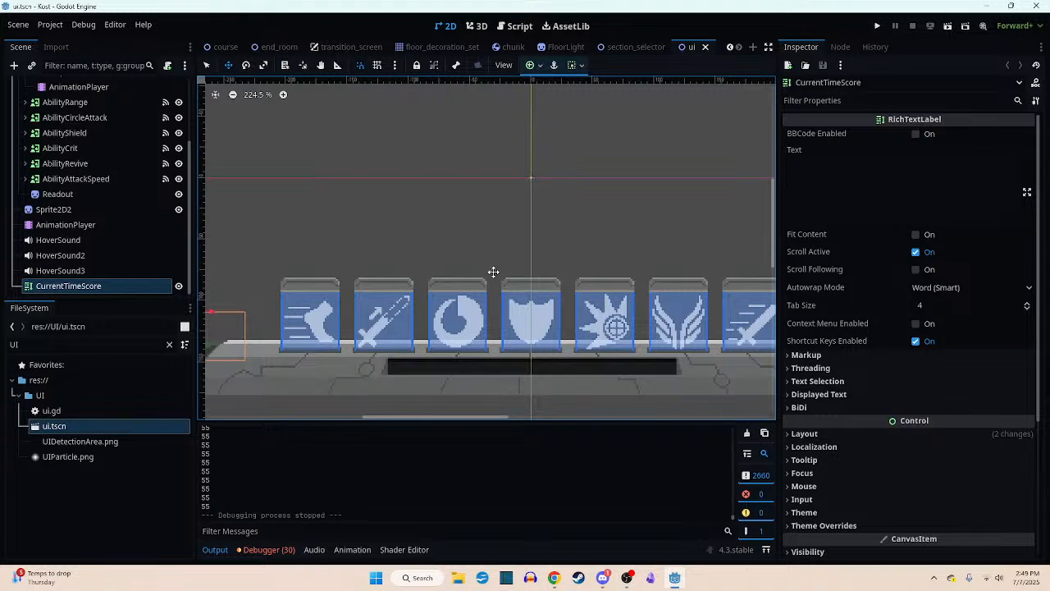
pyautogui.moveTo(473, 255); pyautogui.dragTo(413, 257, button='middle')
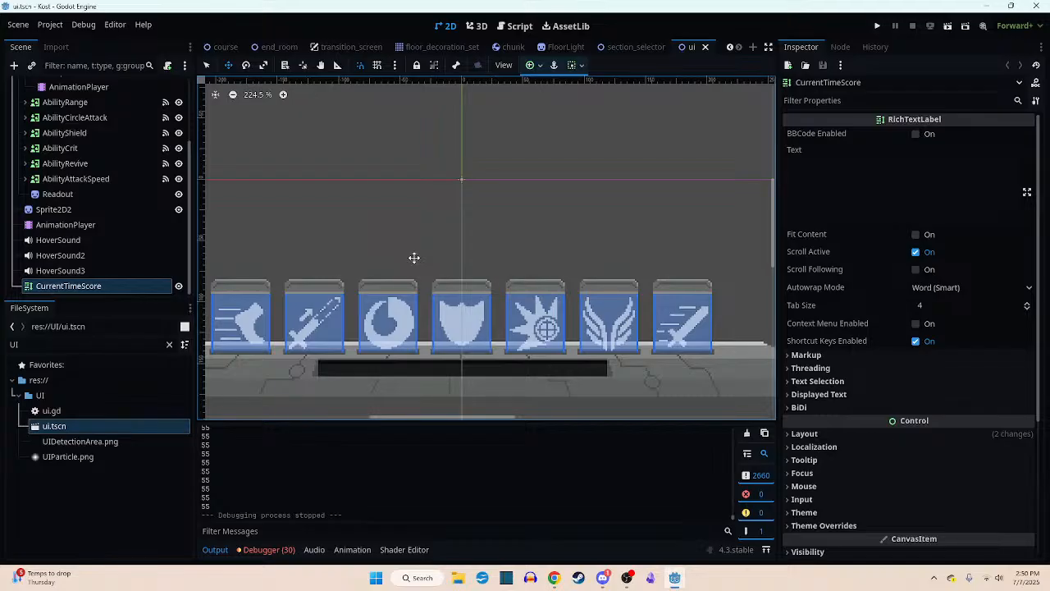
pyautogui.moveTo(481, 156); pyautogui.dragTo(532, 172, button='middle')
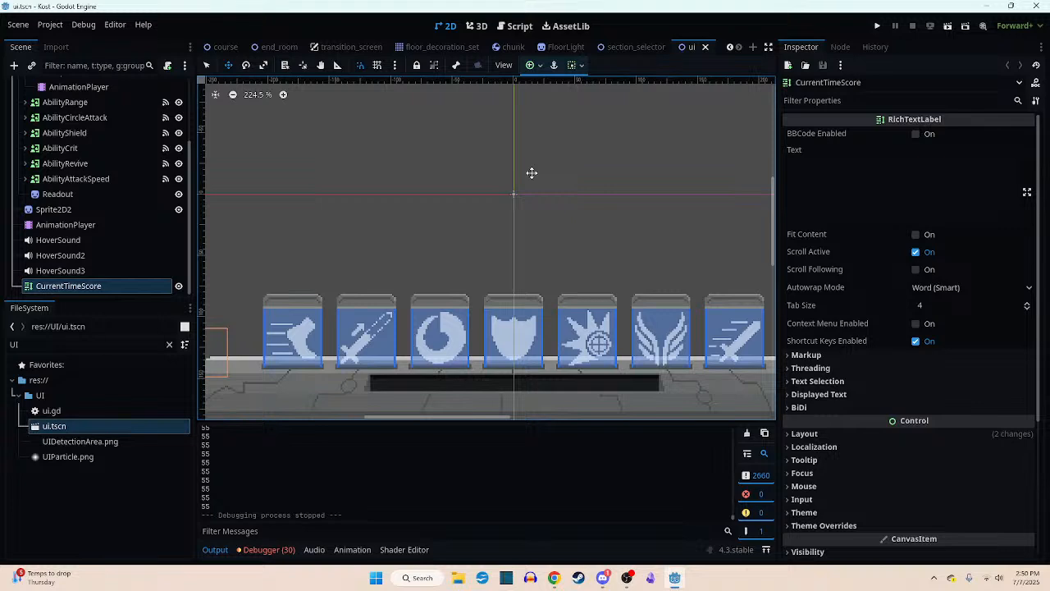
pyautogui.scroll(6, 487, 227)
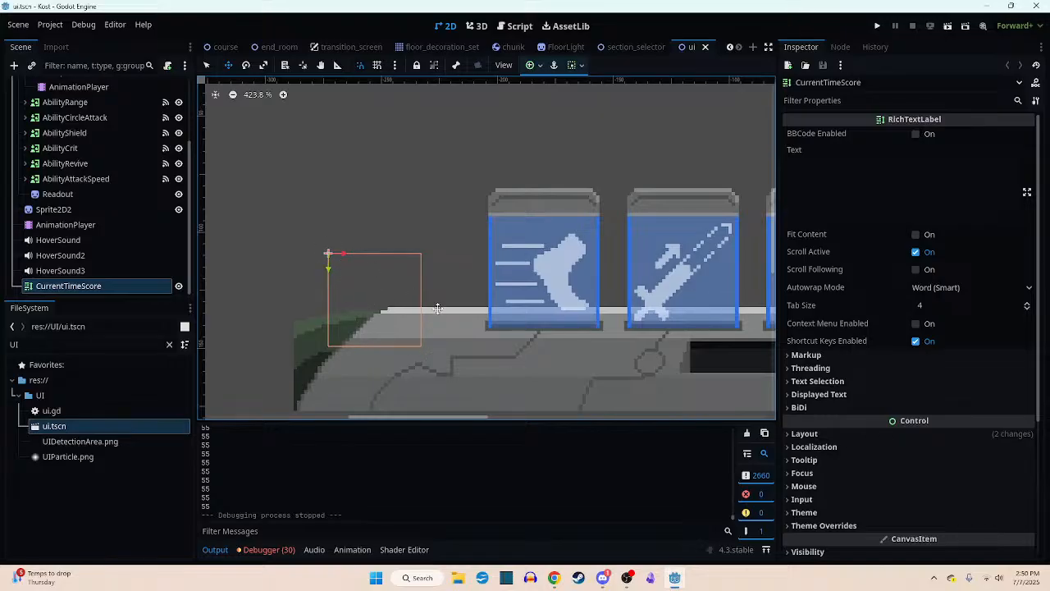
pyautogui.moveTo(438, 309); pyautogui.dragTo(413, 315, button='middle')
pyautogui.scroll(-2, 425, 318)
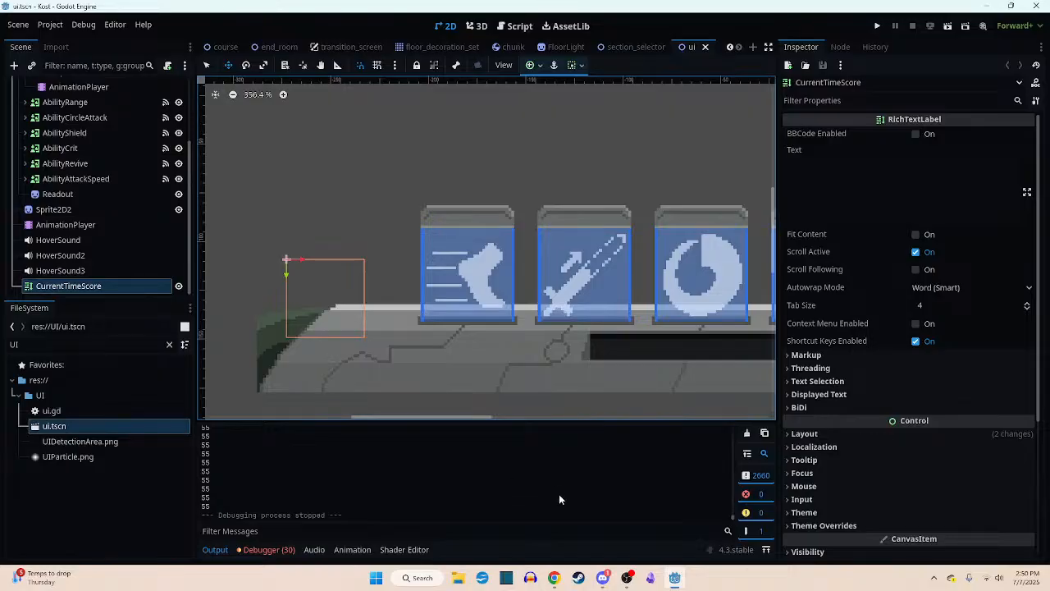
# - Switch to Steam and launch Aseprite from the library
pyautogui.click(578, 578)
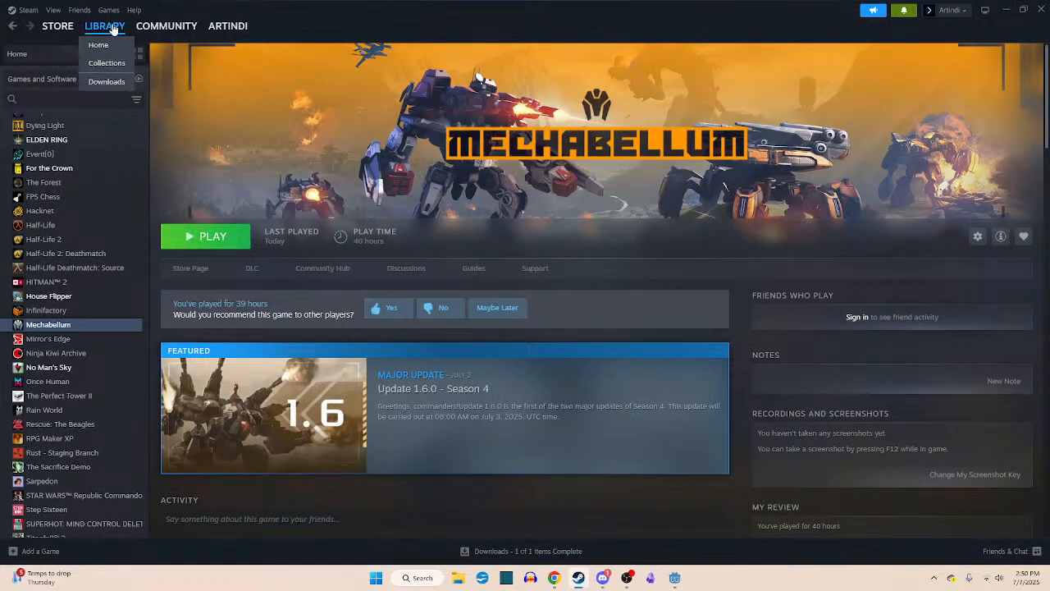
pyautogui.click(97, 44)
pyautogui.click(694, 326)
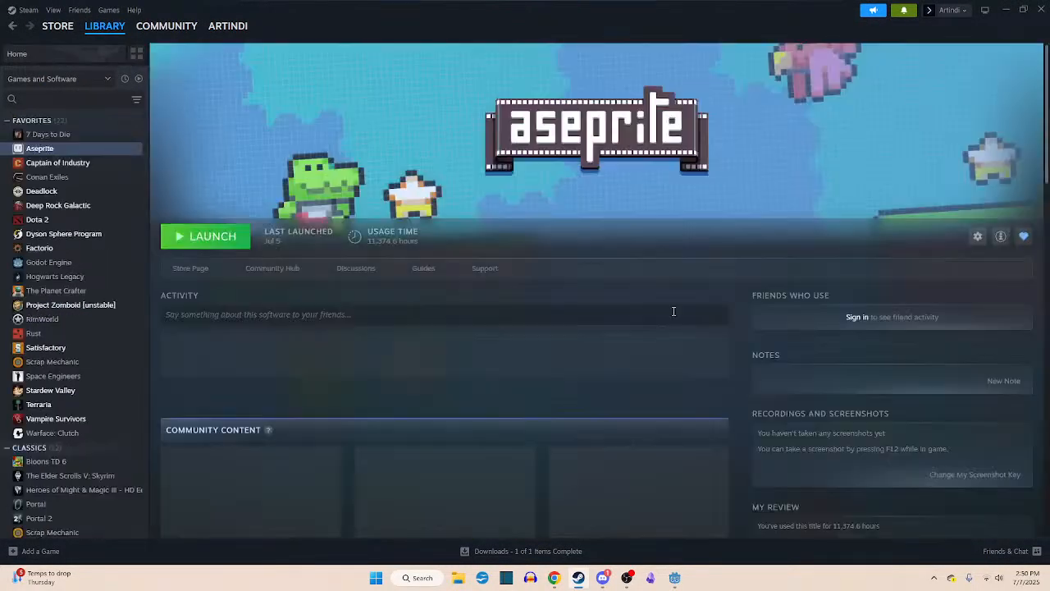
pyautogui.click(221, 239)
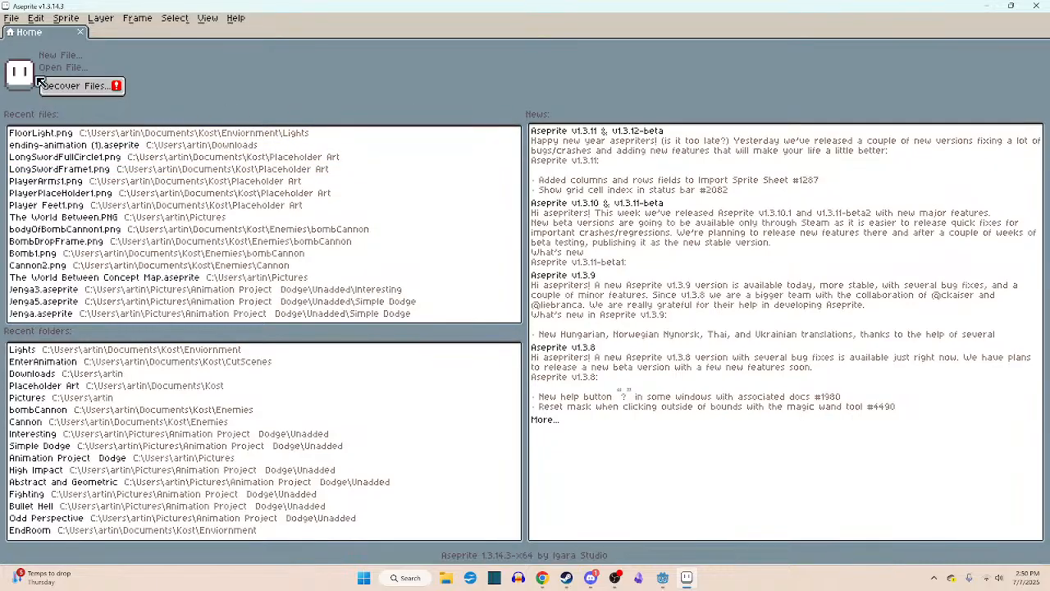
# - Browse the Kost project's Placeholder Art folder for the console bar artwork in the file-opening dialog
pyautogui.click(14, 18)
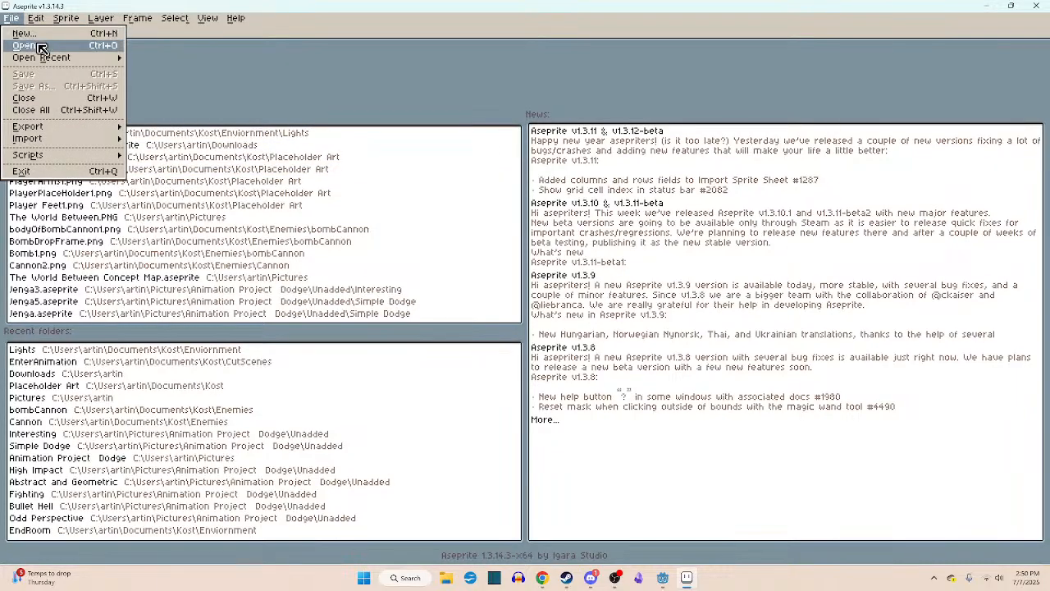
pyautogui.click(28, 44)
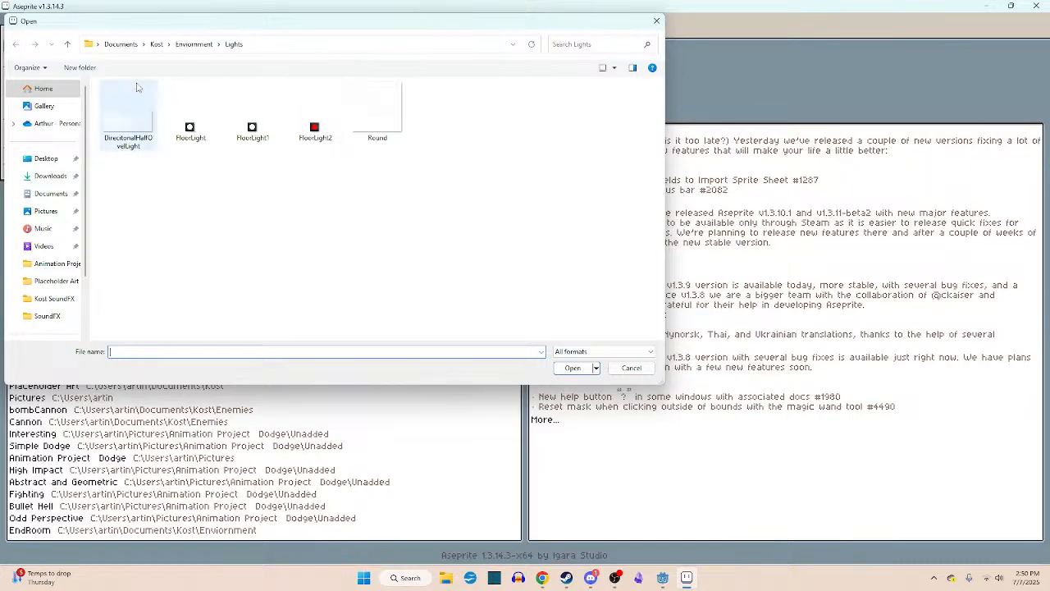
pyautogui.click(67, 44)
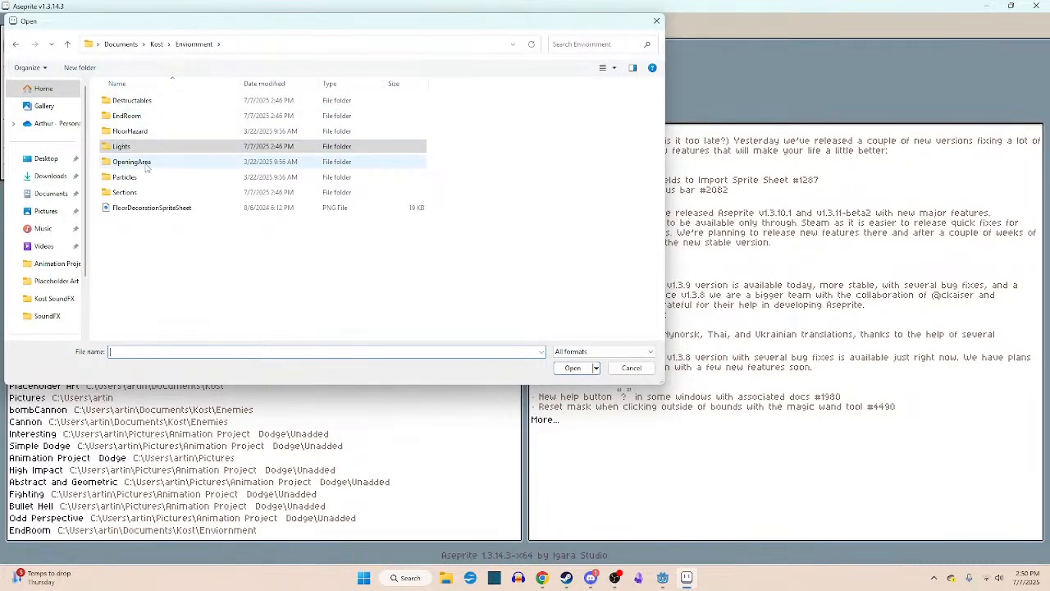
pyautogui.click(67, 44)
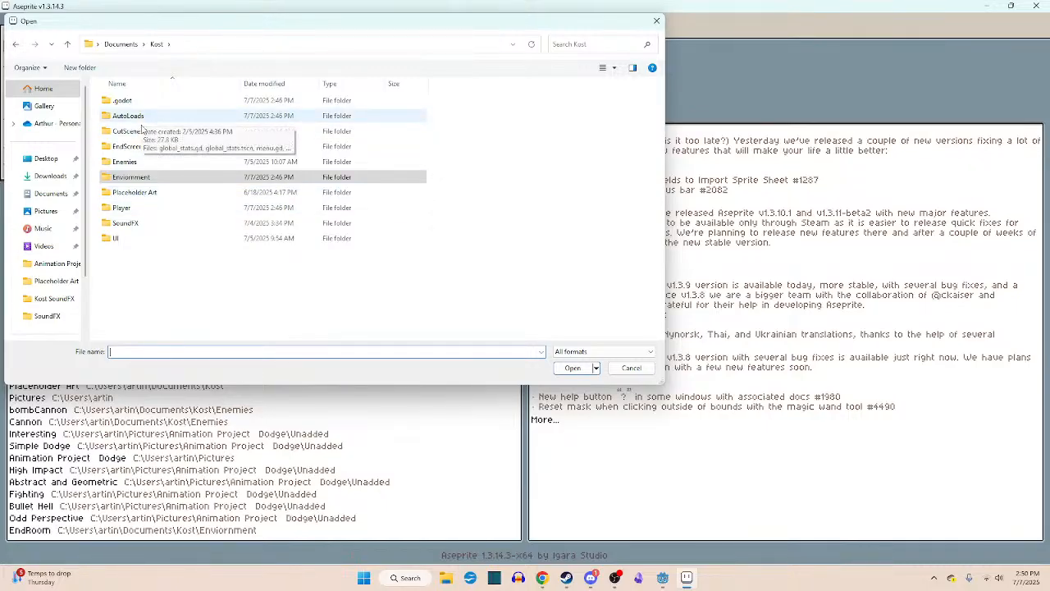
pyautogui.doubleClick(152, 192)
pyautogui.scroll(-10, 287, 205)
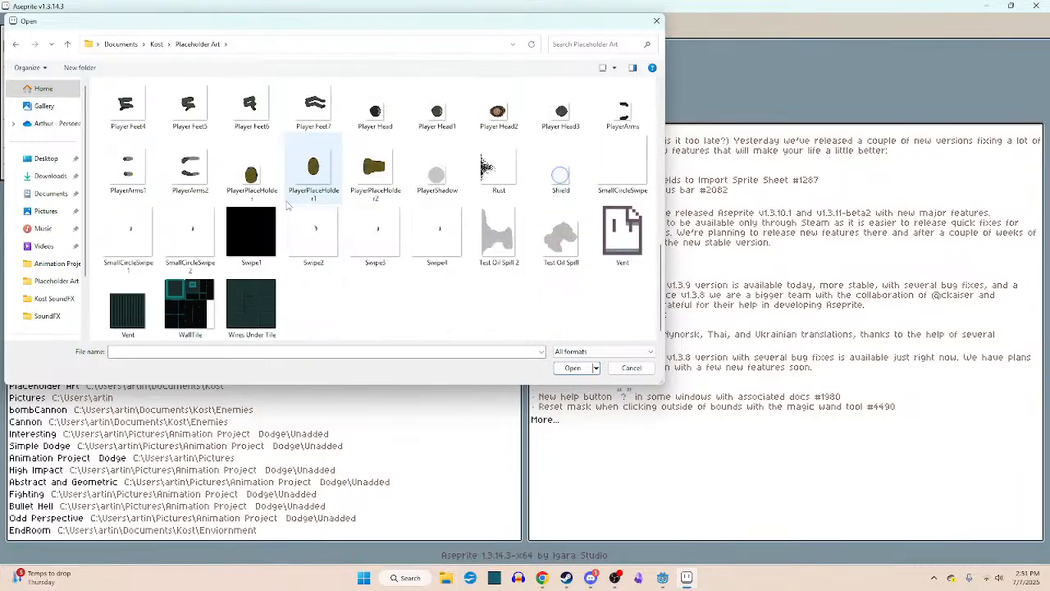
pyautogui.scroll(5, 287, 205)
pyautogui.scroll(5, 287, 203)
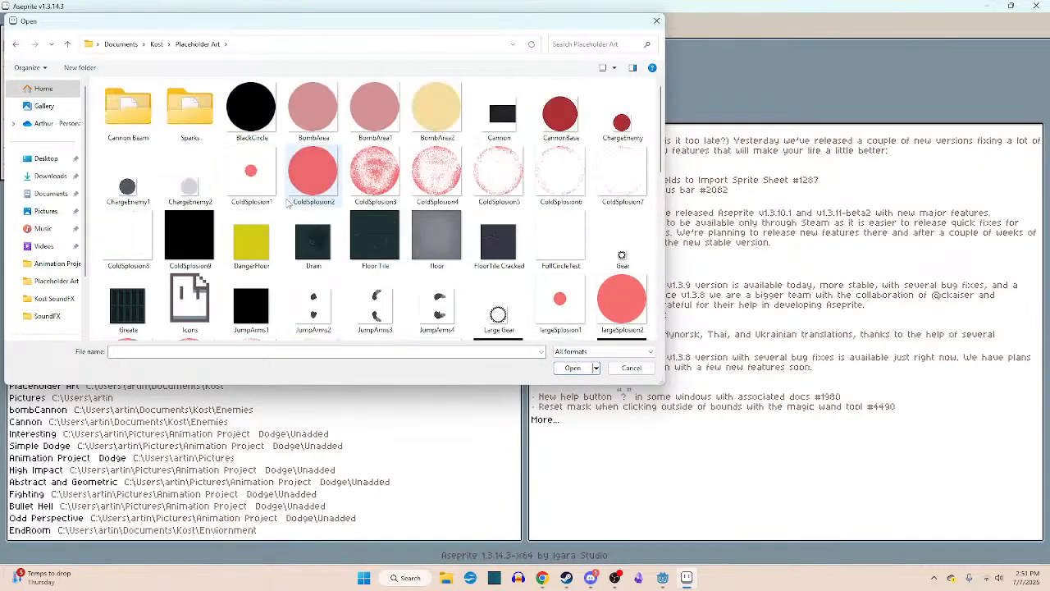
# - Check the Kost project's Player and UI folders for the console bar artwork
pyautogui.hotkey('alt', 'Left')
pyautogui.doubleClick(138, 207)
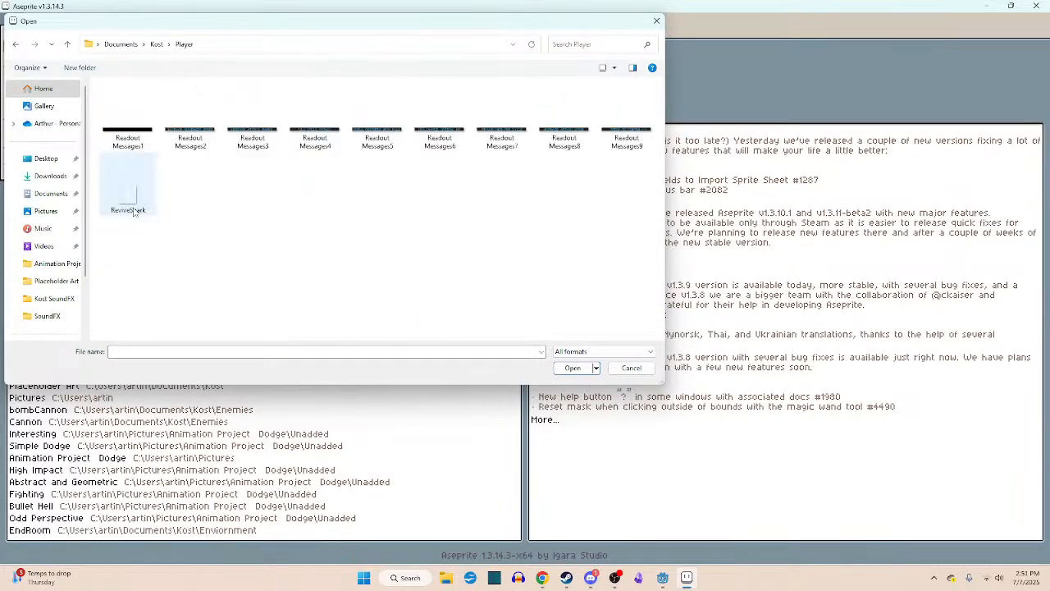
pyautogui.hotkey('alt', 'Left')
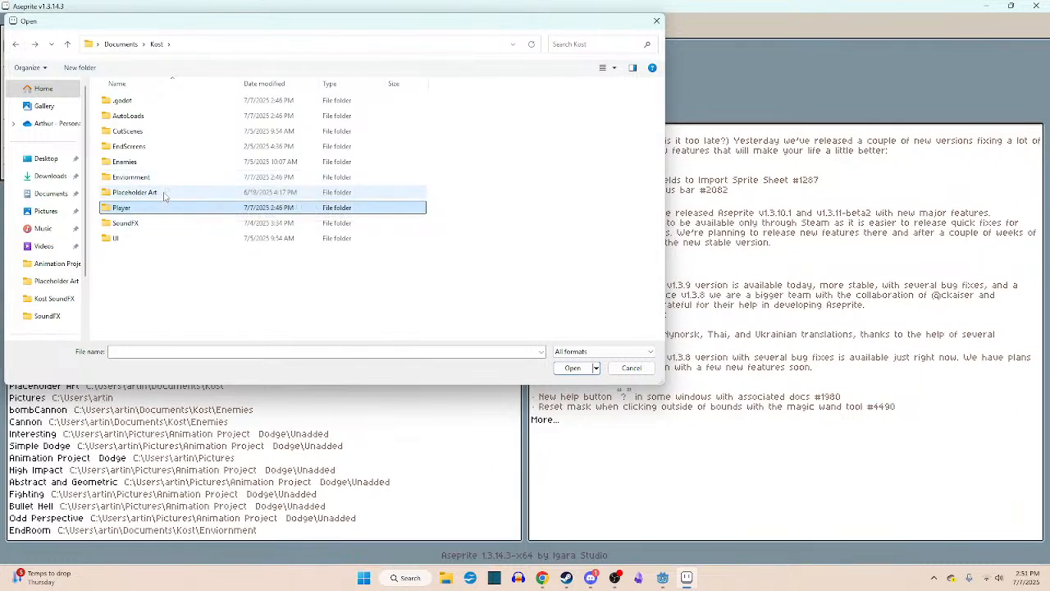
pyautogui.doubleClick(154, 237)
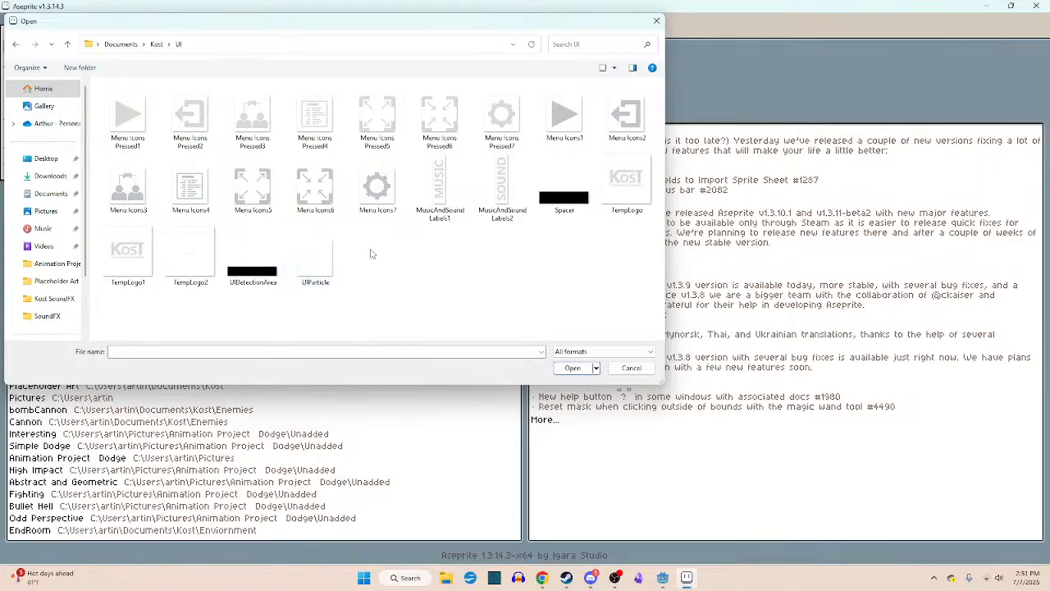
pyautogui.hotkey('alt', 'Left')
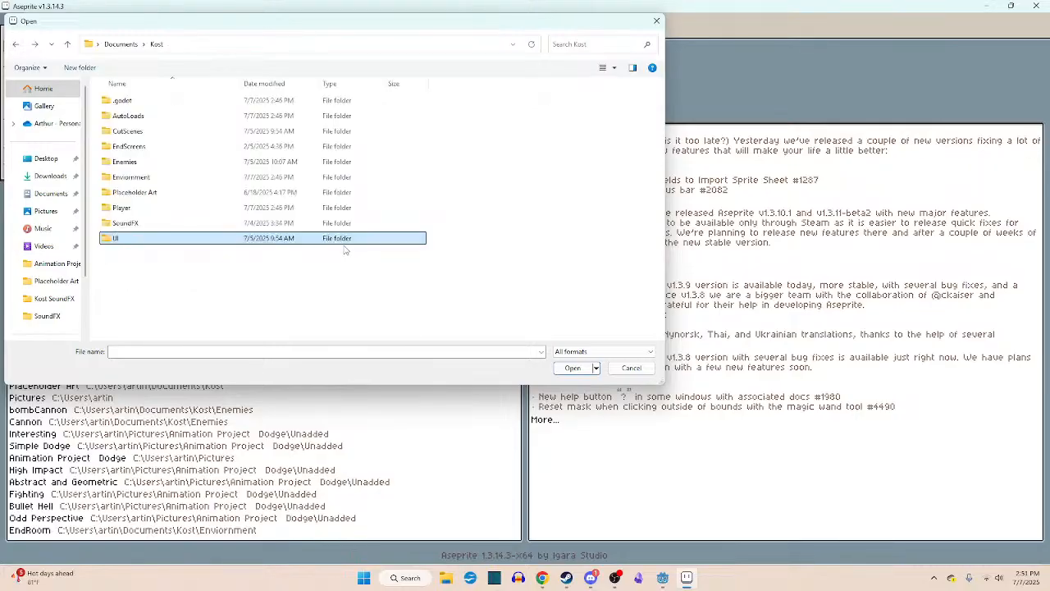
# - Look through the Placeholder Art folder again and the top level of the Enviornment folder for the console bar image
pyautogui.doubleClick(148, 194)
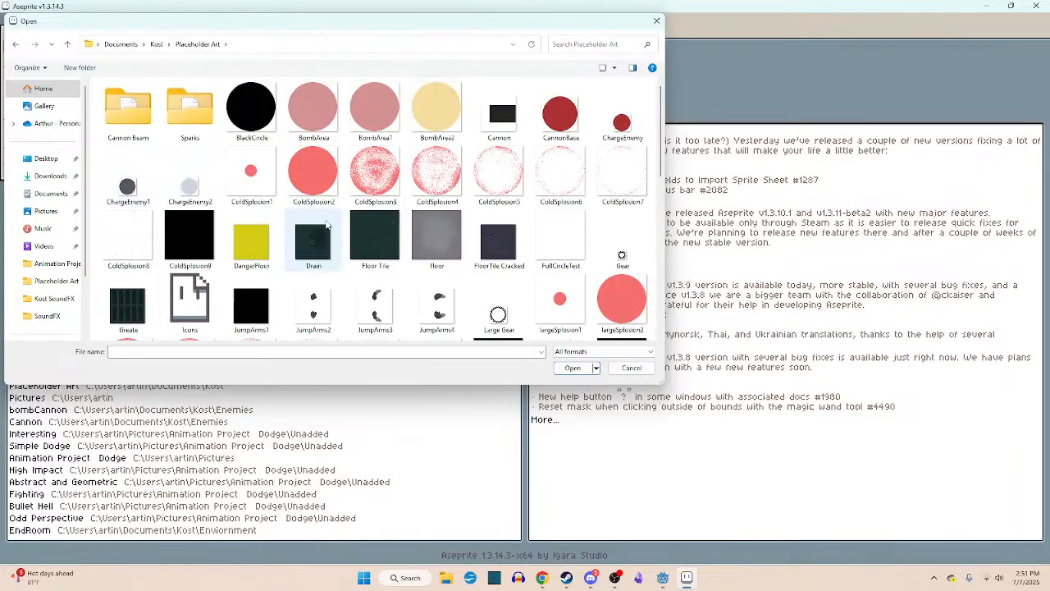
pyautogui.scroll(-3, 327, 224)
pyautogui.scroll(-3, 326, 224)
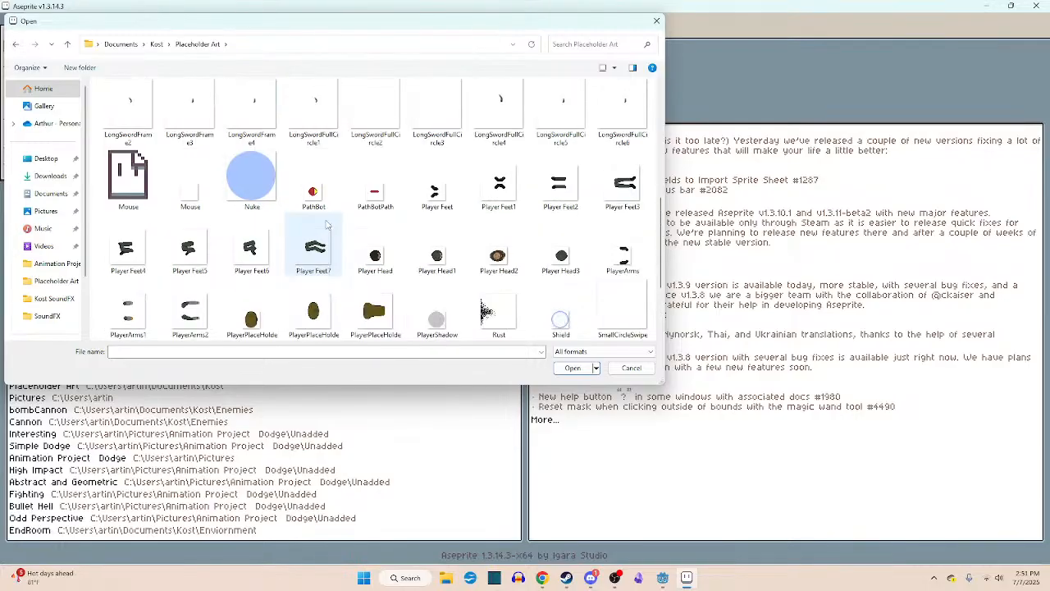
pyautogui.scroll(-2, 326, 224)
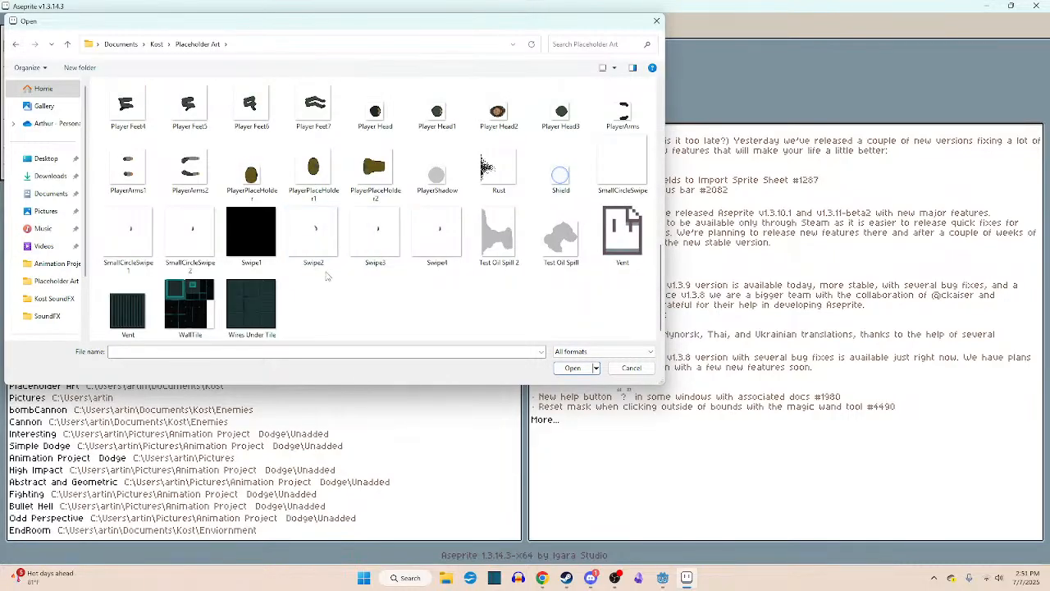
pyautogui.scroll(3, 329, 277)
pyautogui.scroll(3, 295, 205)
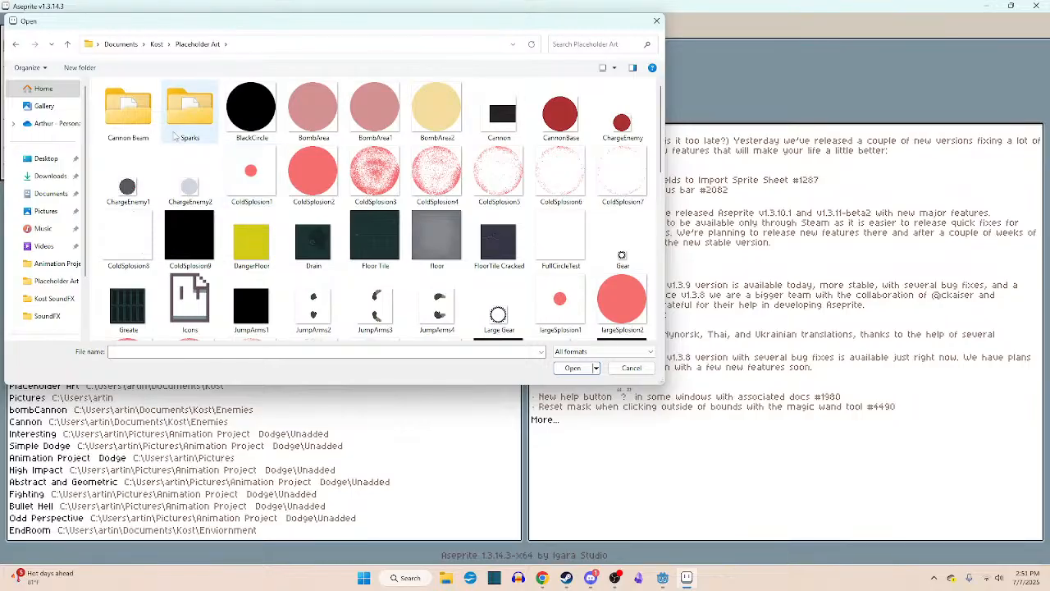
pyautogui.click(67, 44)
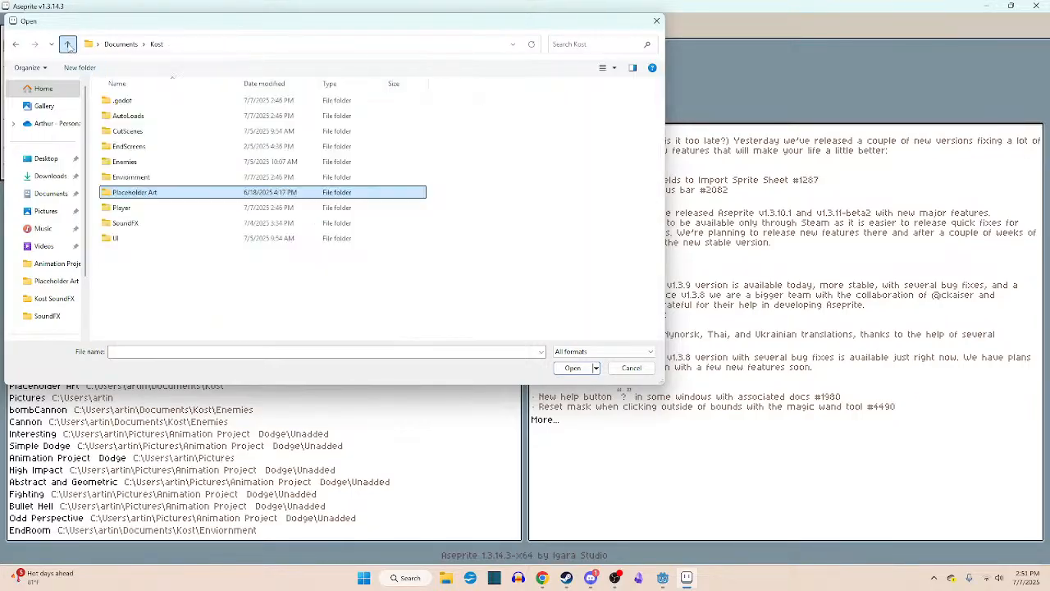
pyautogui.doubleClick(148, 176)
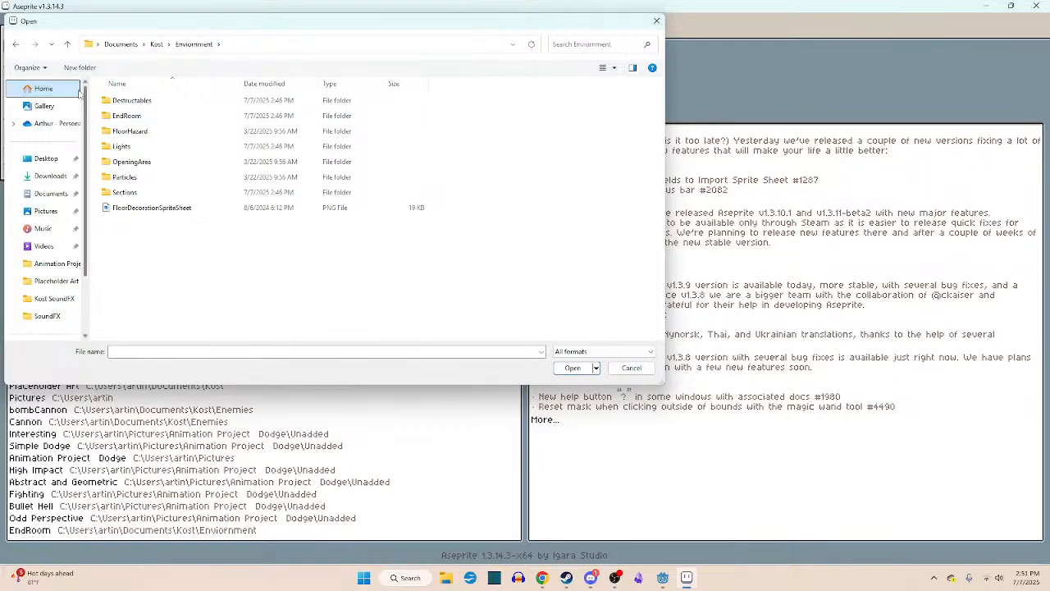
pyautogui.click(67, 43)
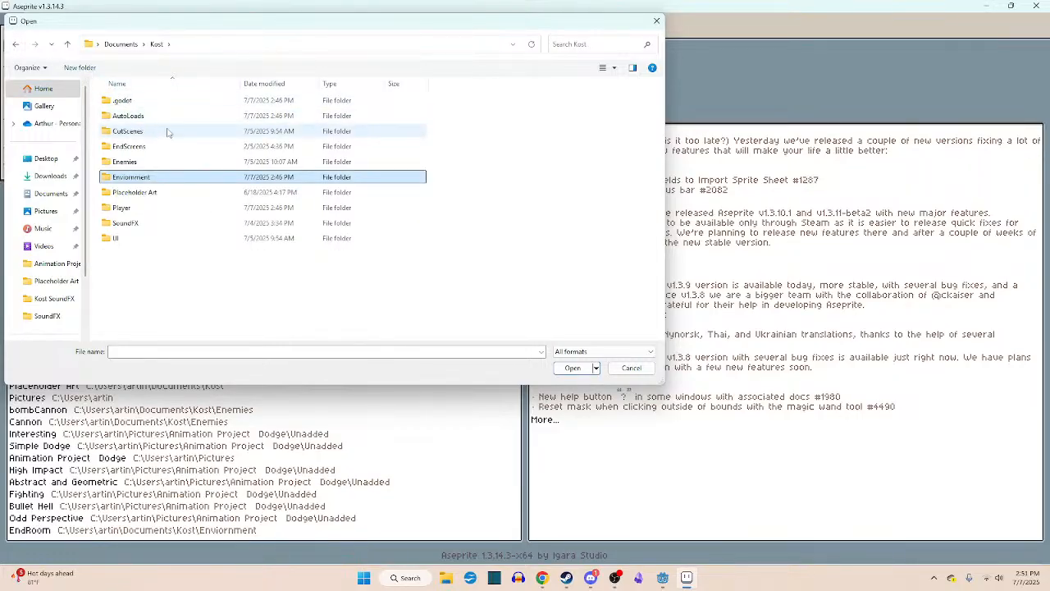
# - Switch to Godot and inspect the two nested Sprite2D nodes under AbilitySpeed in the ui scene
pyautogui.click(665, 577)
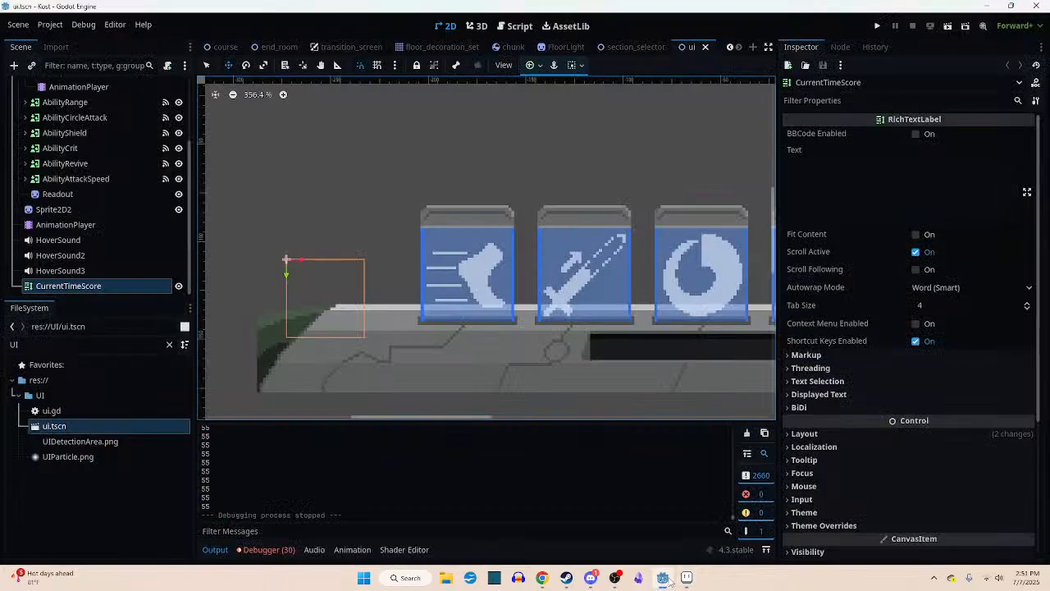
pyautogui.scroll(-2, 449, 338)
pyautogui.scroll(3, 63, 210)
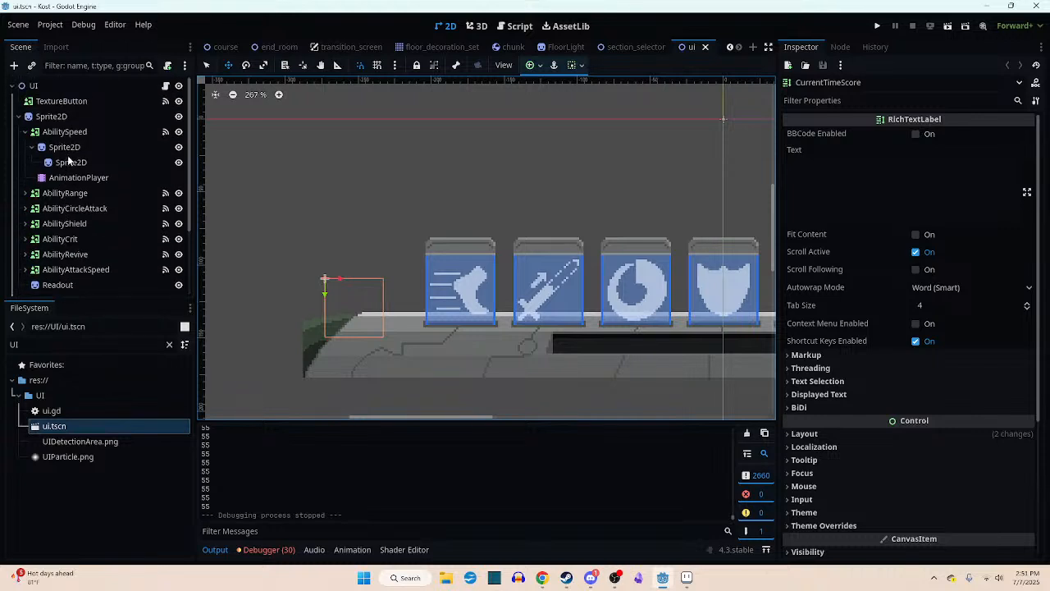
pyautogui.click(68, 148)
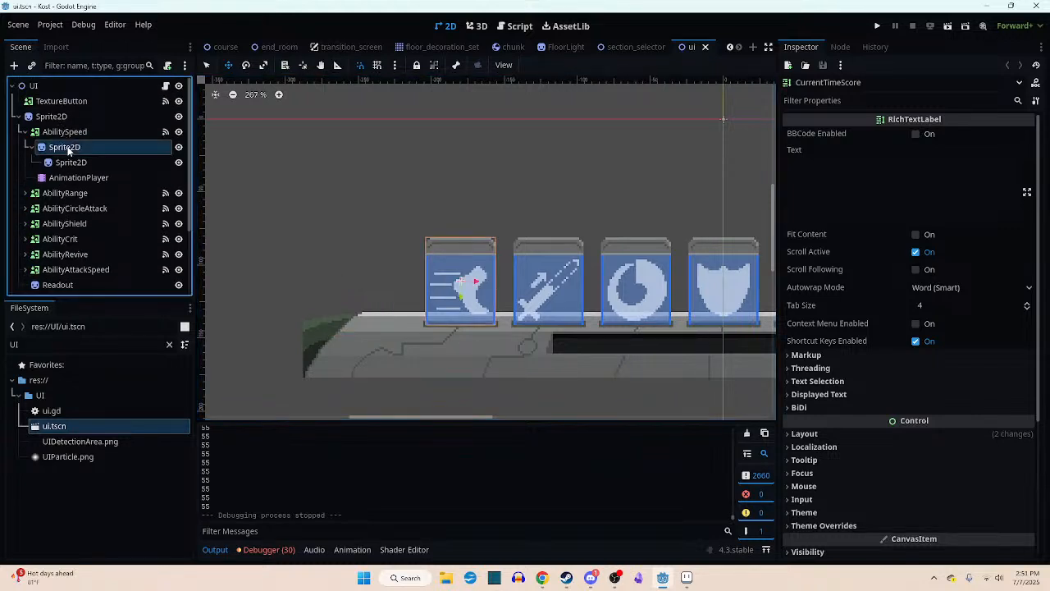
pyautogui.click(64, 162)
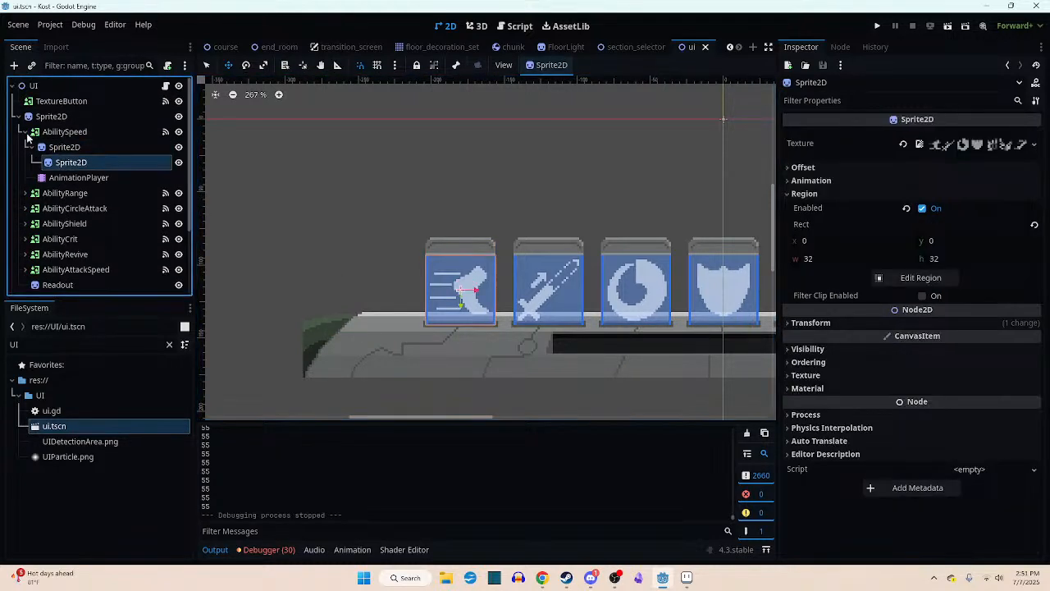
# - Select the console bar's Sprite2D directly under the UI root and check its texture and texture options
pyautogui.click(24, 132)
pyautogui.click(49, 118)
pyautogui.scroll(-3, 297, 281)
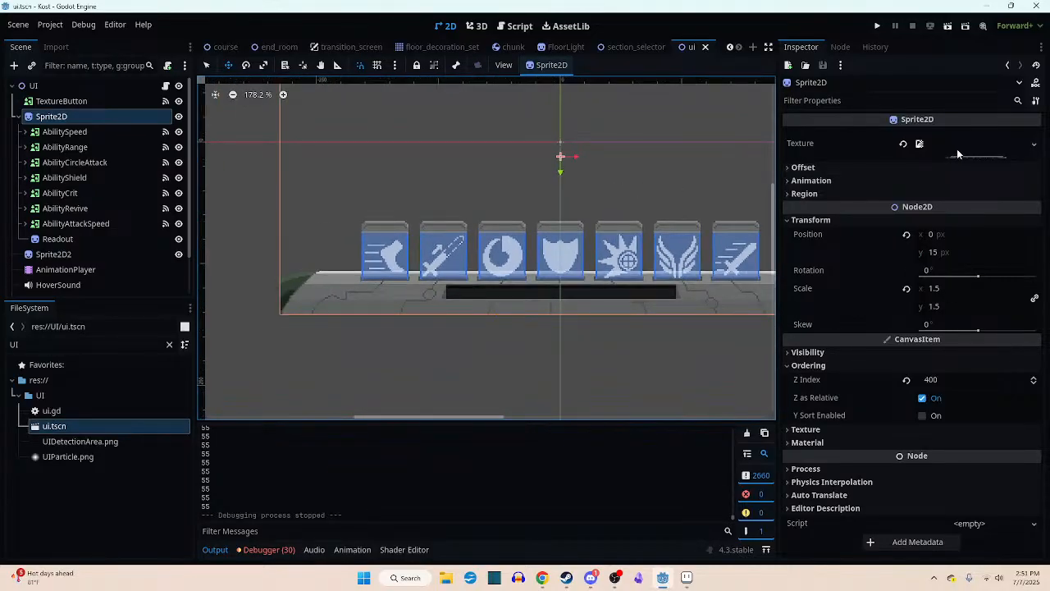
pyautogui.rightClick(957, 148)
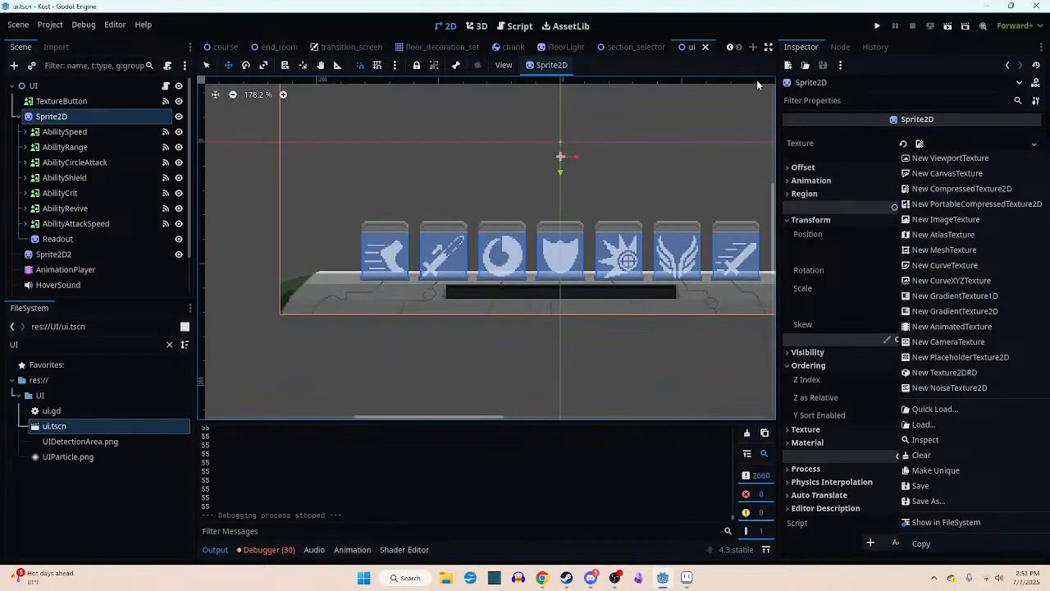
pyautogui.click(750, 29)
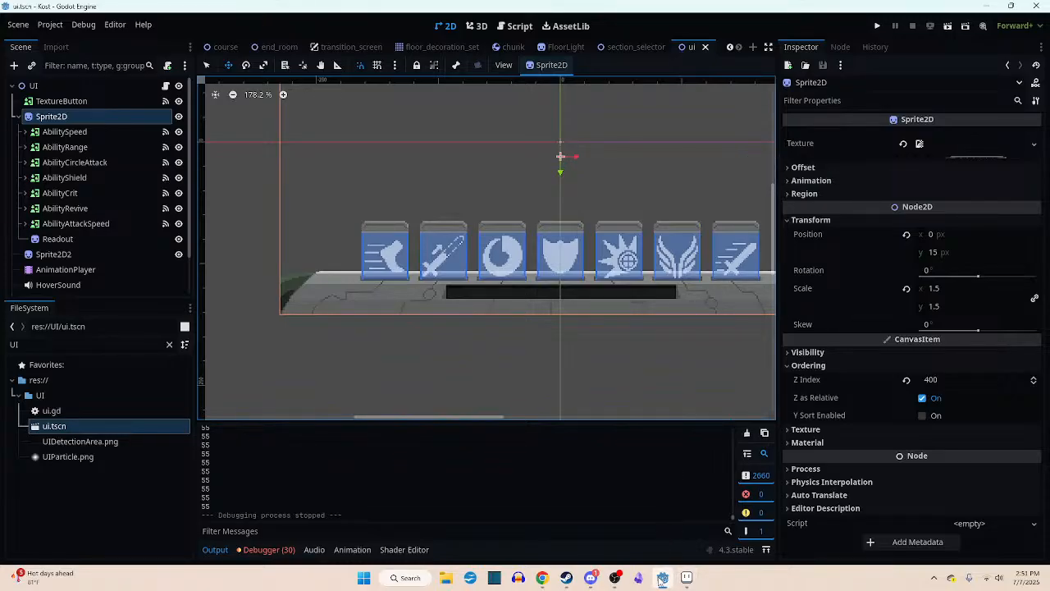
# - Switch to Aseprite and open AbilityArmBand-export from the project's Enviornment/EndRoom folder
pyautogui.click(686, 577)
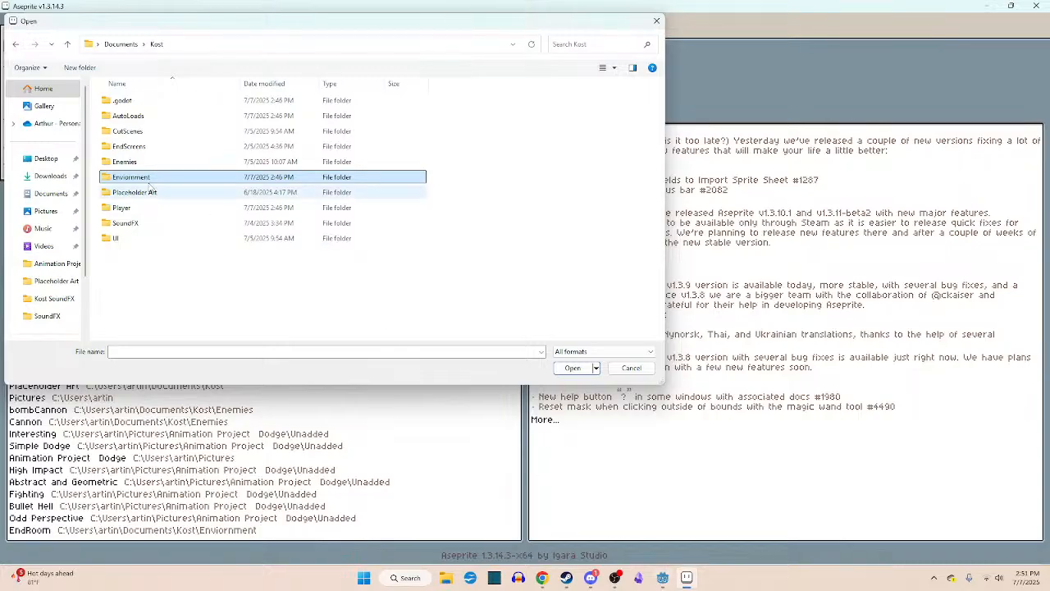
pyautogui.doubleClick(141, 178)
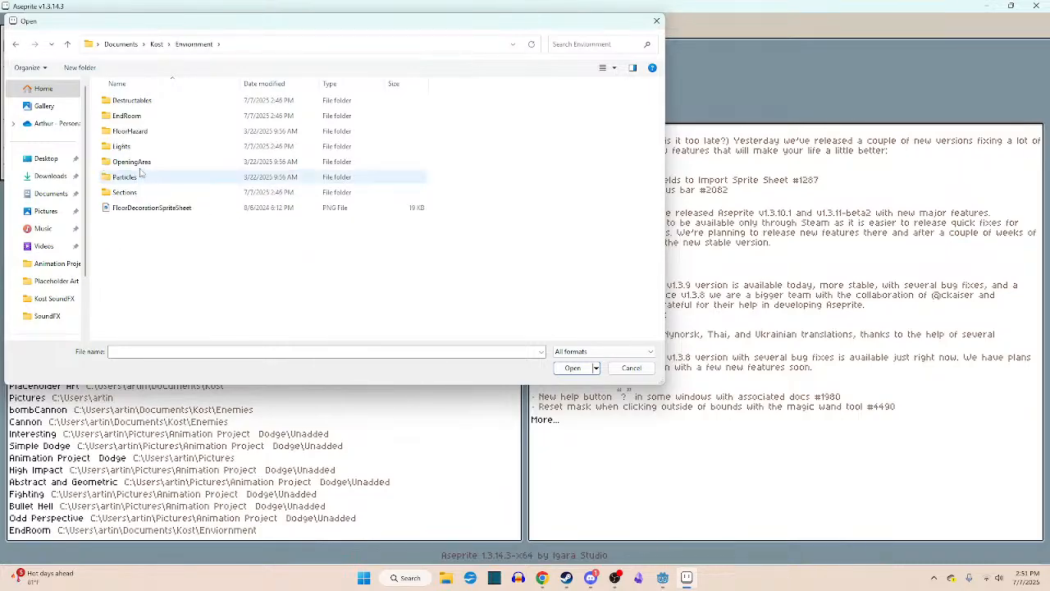
pyautogui.doubleClick(168, 116)
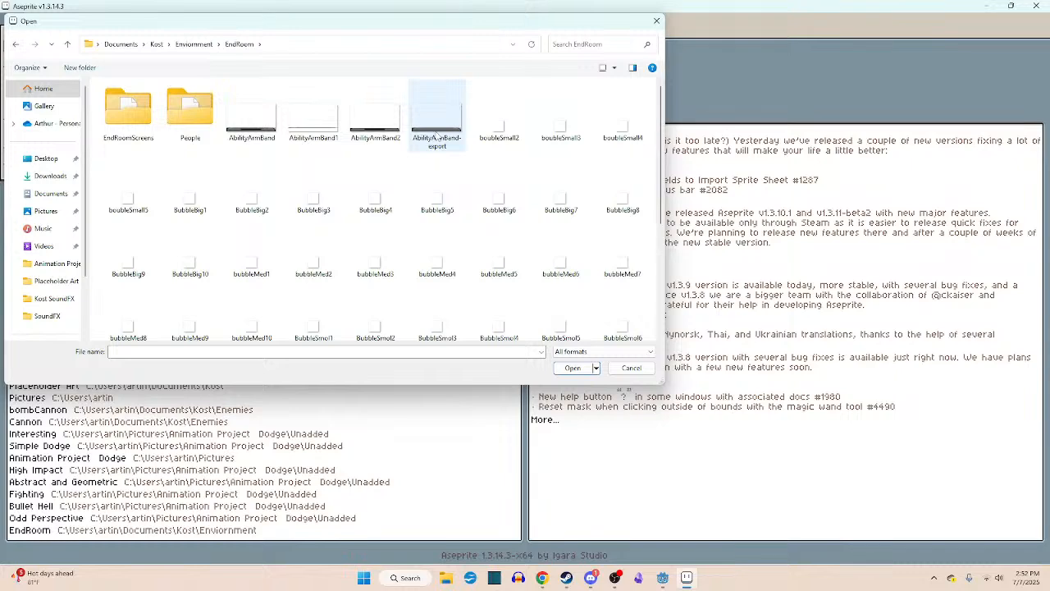
pyautogui.scroll(-3, 417, 177)
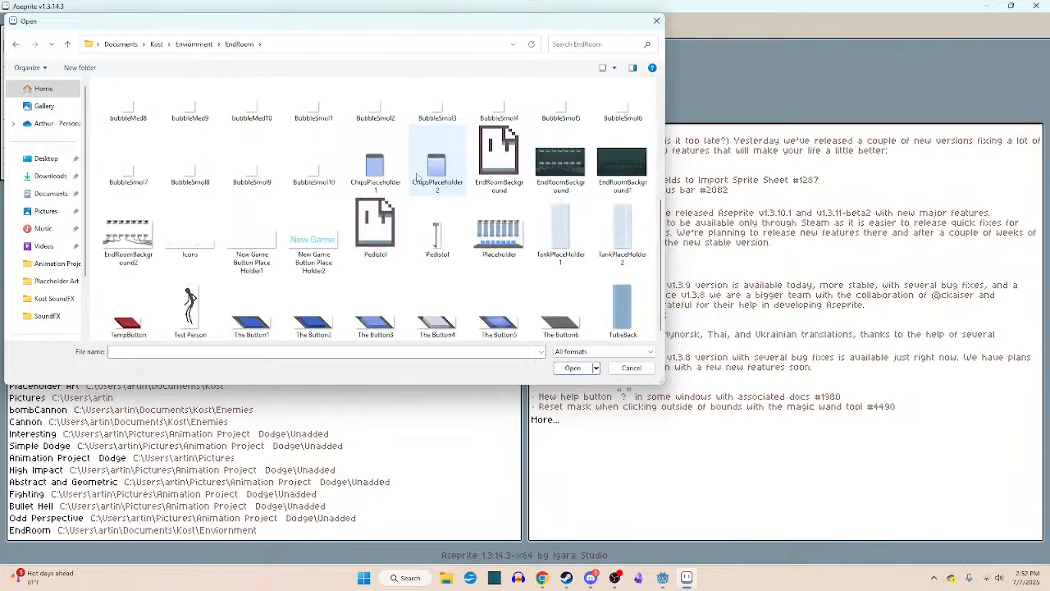
pyautogui.scroll(3, 418, 177)
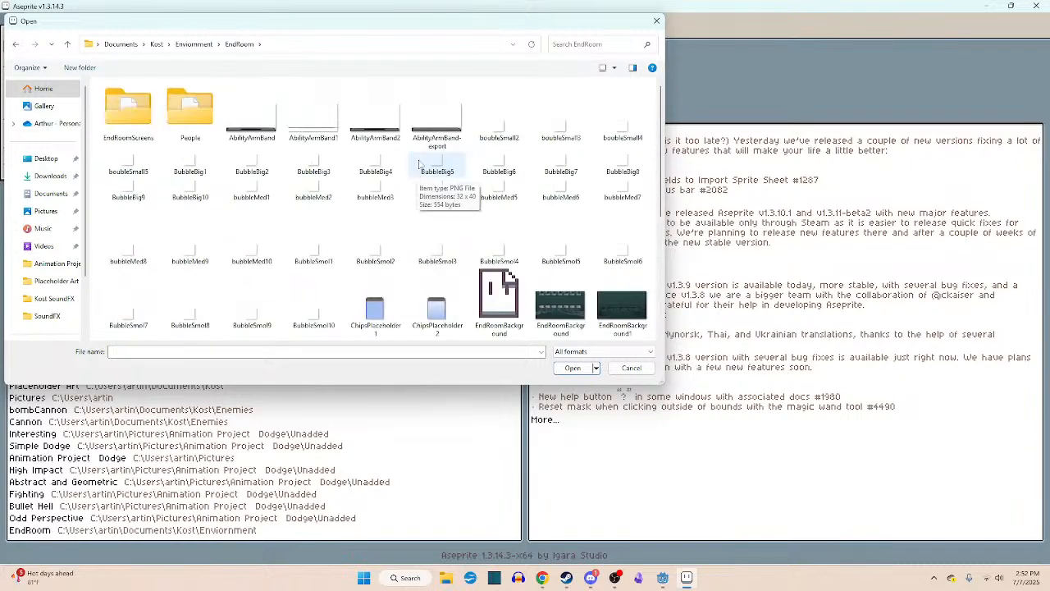
pyautogui.doubleClick(439, 126)
# - Examine the console bar artwork in AbilityArmBand-export.png and close the file
pyautogui.scroll(2, 548, 311)
pyautogui.moveTo(548, 312); pyautogui.dragTo(644, 212, button='middle')
pyautogui.moveTo(340, 274); pyautogui.dragTo(218, 280, button='middle')
pyautogui.scroll(-5, 491, 274)
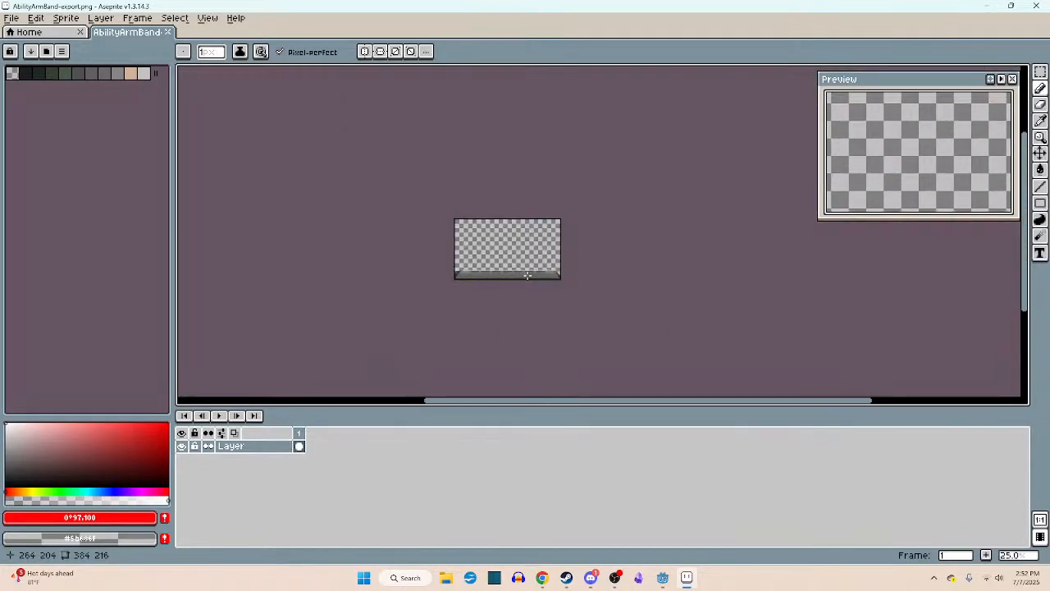
pyautogui.scroll(2, 527, 276)
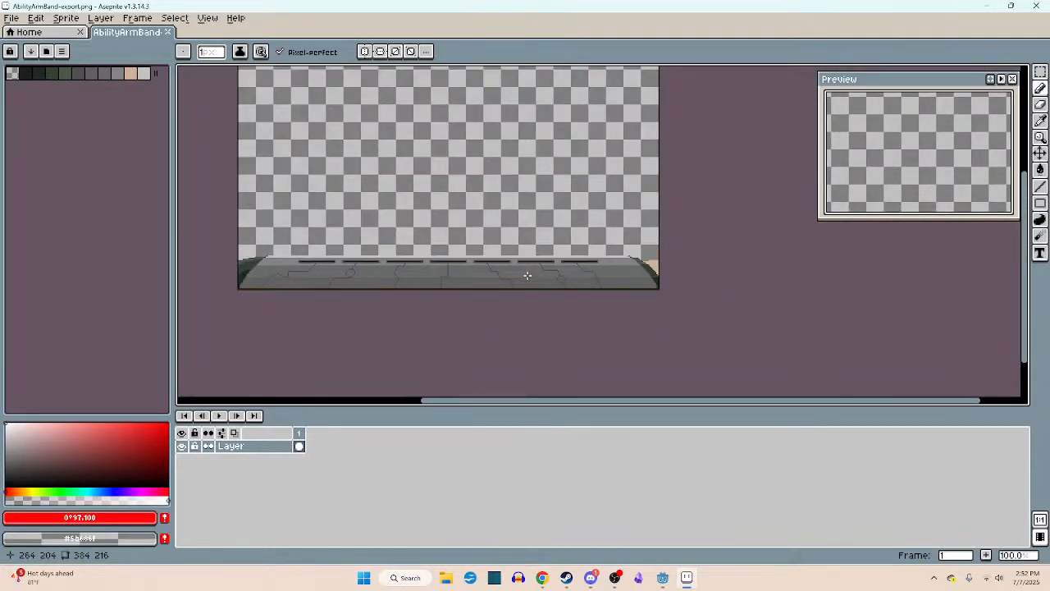
pyautogui.moveTo(528, 275); pyautogui.dragTo(576, 276, button='middle')
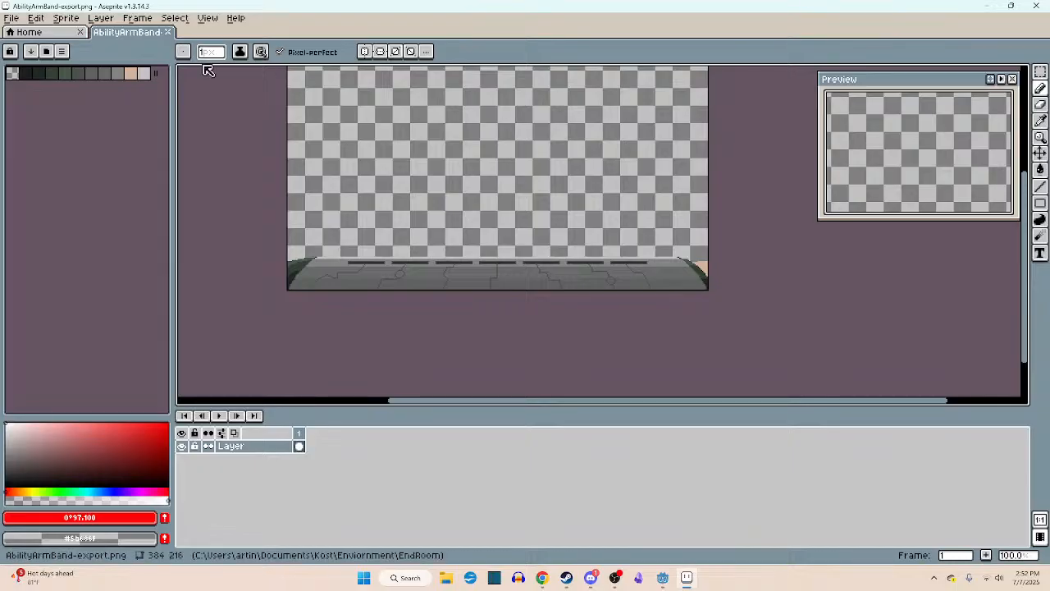
pyautogui.click(167, 32)
# - Open AbilityArmBand.png from the EndRoom folder
pyautogui.click(10, 18)
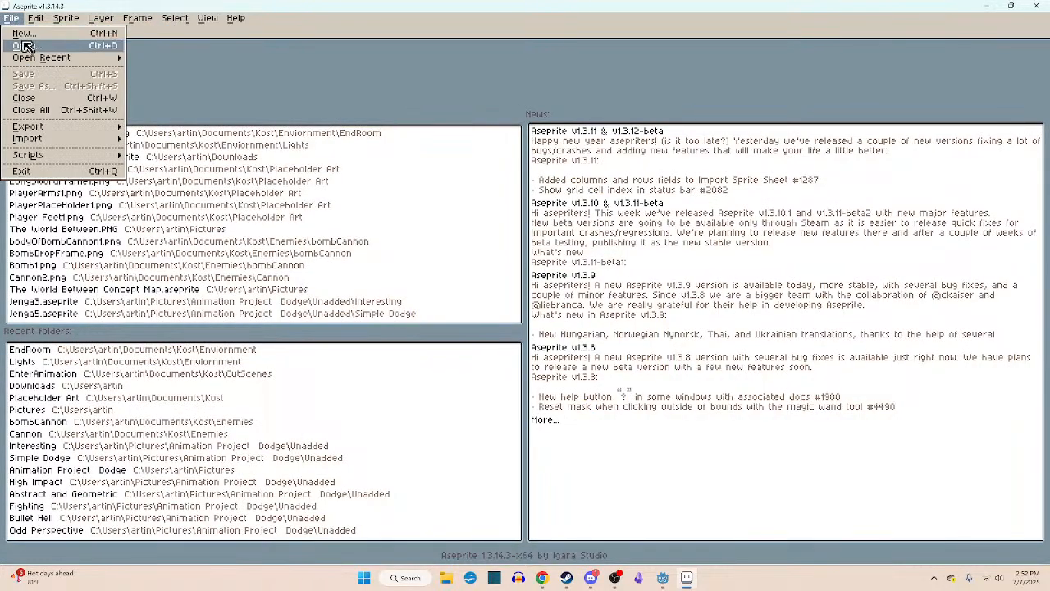
pyautogui.click(25, 45)
pyautogui.doubleClick(251, 119)
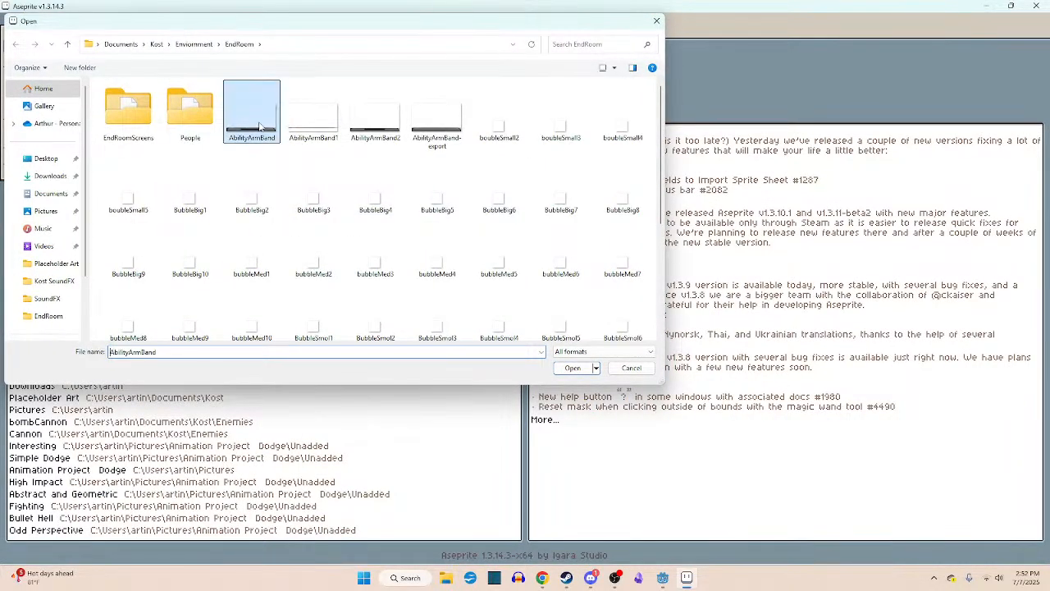
pyautogui.scroll(4, 616, 347)
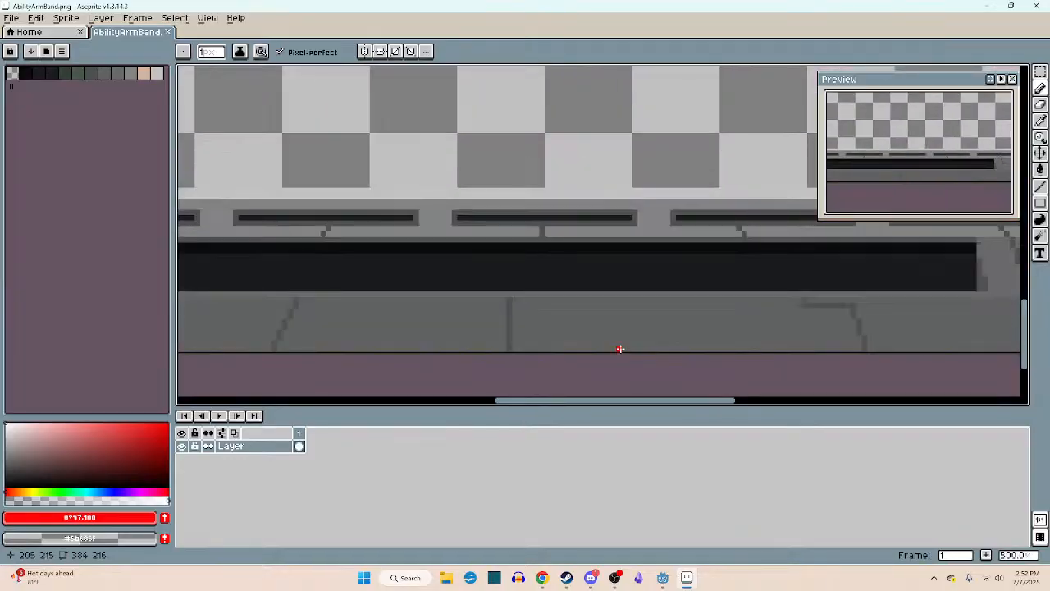
# - Draw a red test scribble on AbilityArmBand.png, save it and switch to Godot to check the console bar in the ui scene
pyautogui.scroll(-2, 619, 347)
pyautogui.moveTo(624, 347); pyautogui.dragTo(666, 343, button='middle')
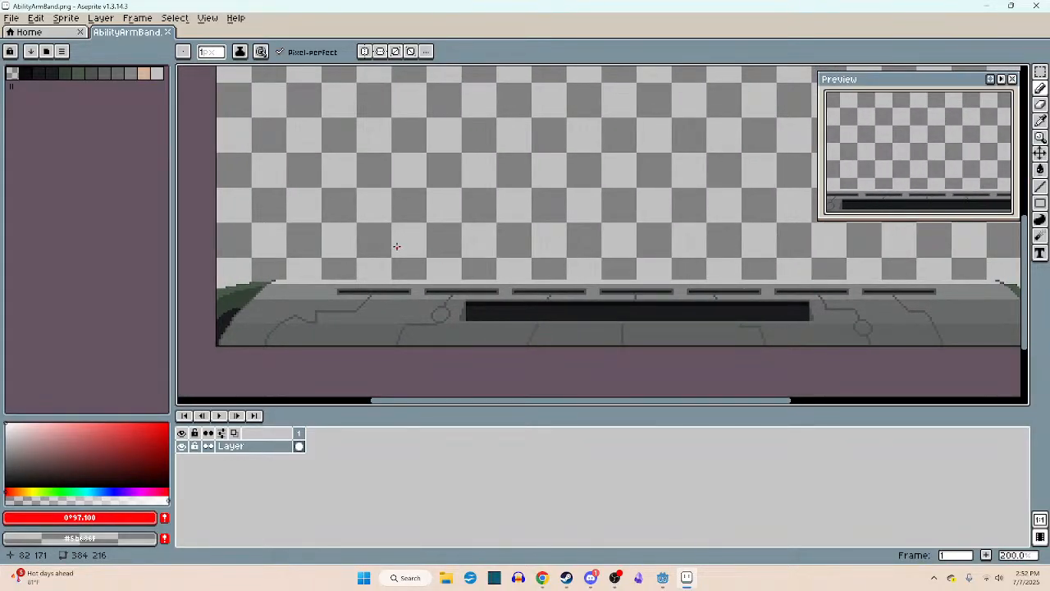
pyautogui.moveTo(344, 190)
pyautogui.mouseDown()
pyautogui.moveTo(324, 261)
pyautogui.moveTo(402, 238)
pyautogui.moveTo(361, 238)
pyautogui.mouseUp()
pyautogui.hotkey('ctrl', 's')
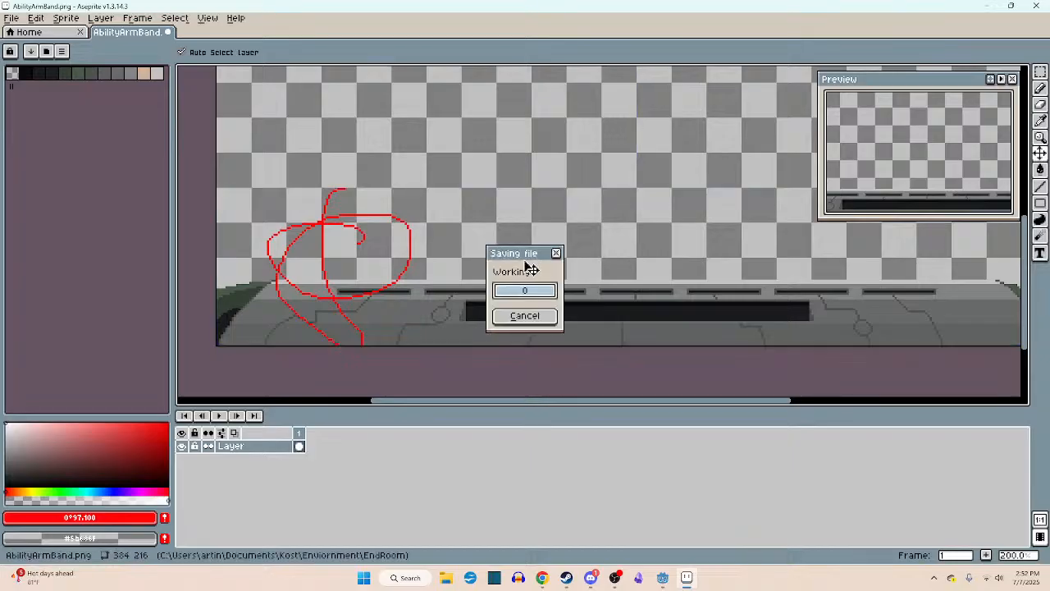
pyautogui.click(662, 575)
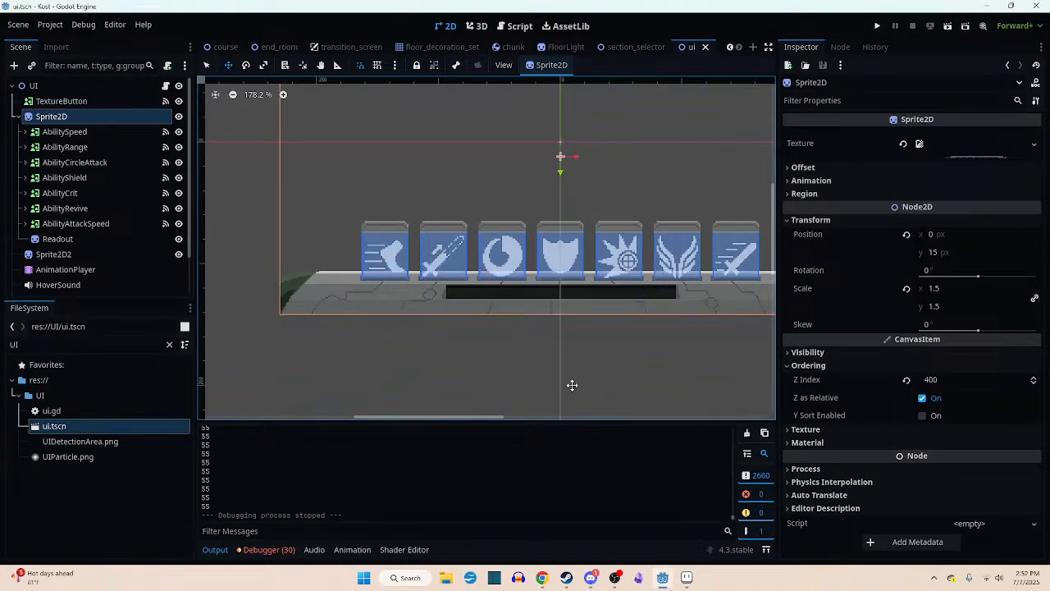
pyautogui.moveTo(572, 385); pyautogui.dragTo(518, 385, button='middle')
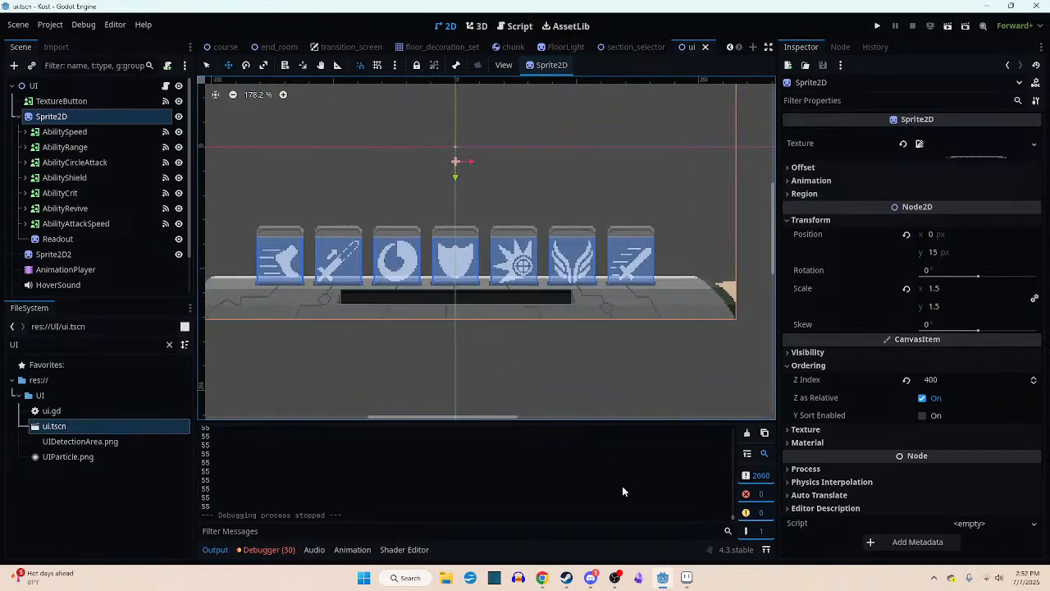
# - Return to Aseprite, undo the red test scribble in AbilityArmBand.png and save the file
pyautogui.click(686, 577)
pyautogui.hotkey('ctrl', 'z')
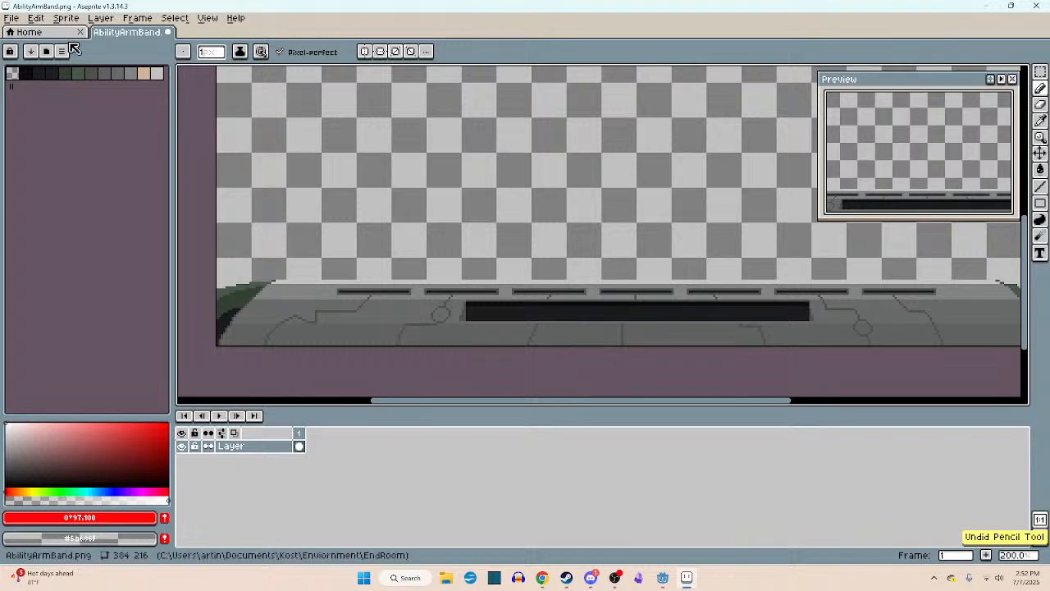
pyautogui.click(14, 18)
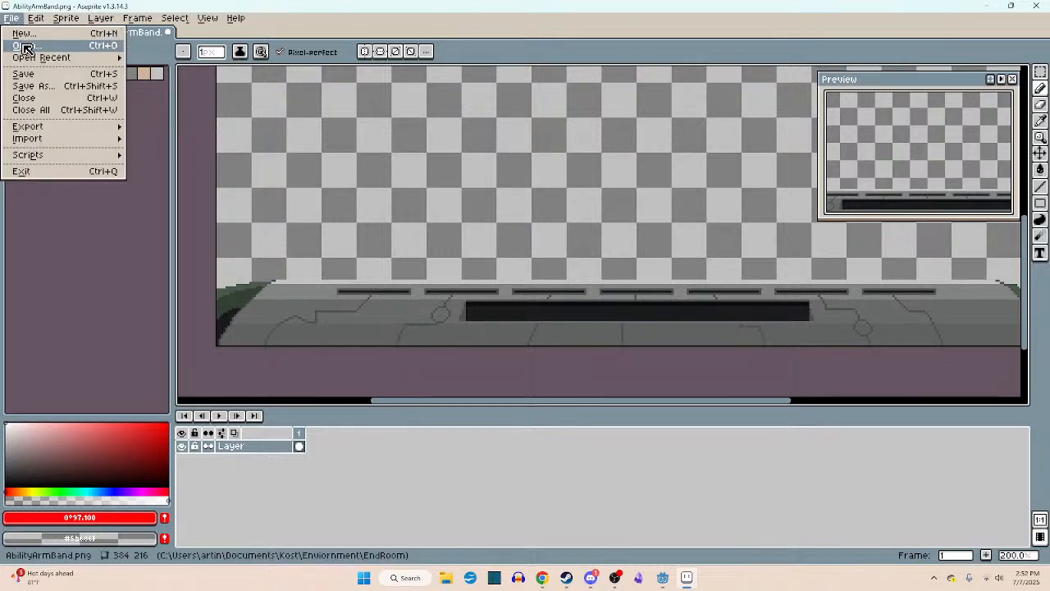
pyautogui.click(208, 33)
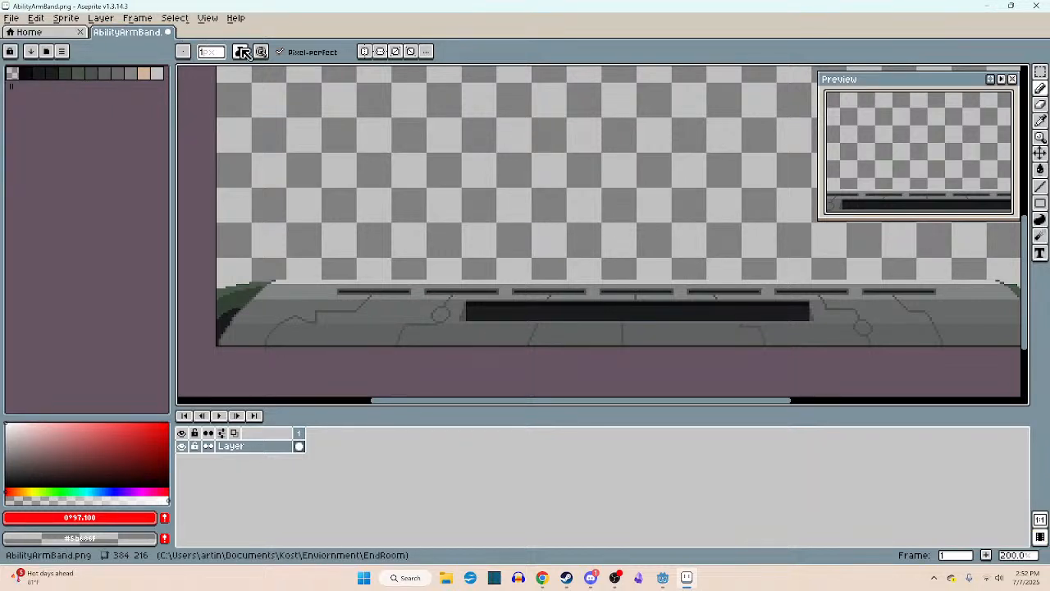
# - Test AbilityArmBand-export.png with a saved red scribble, check the ui scene in Godot, and undo the scribble in Aseprite
pyautogui.click(11, 18)
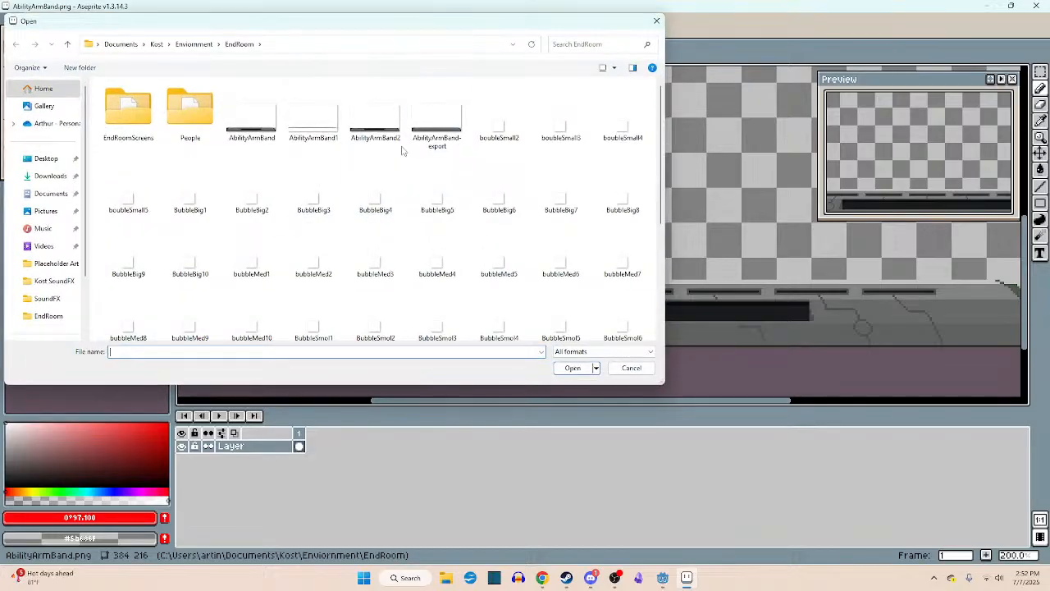
pyautogui.doubleClick(435, 119)
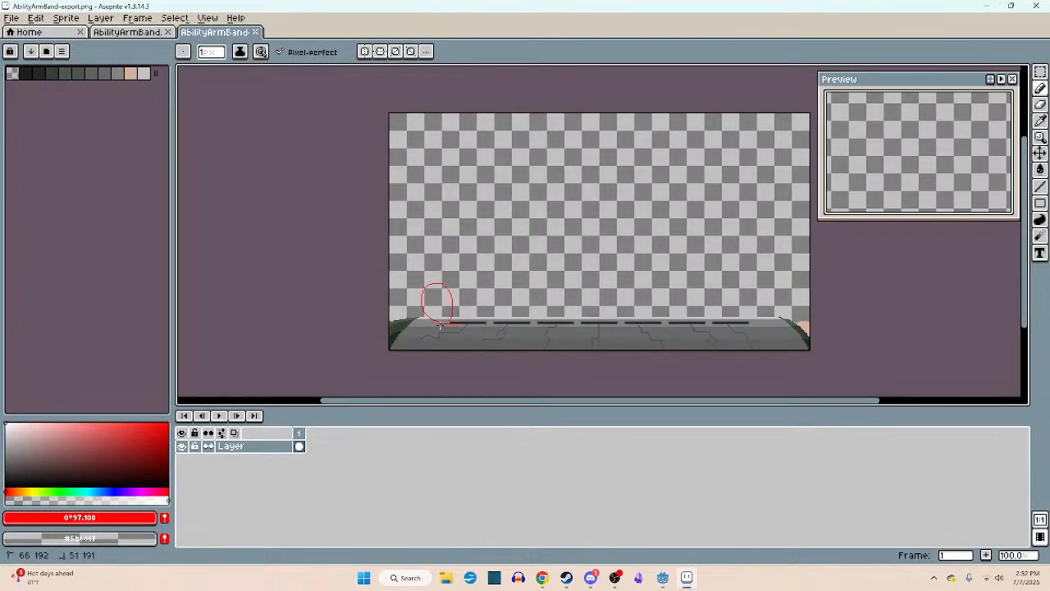
pyautogui.moveTo(439, 326); pyautogui.dragTo(461, 345)
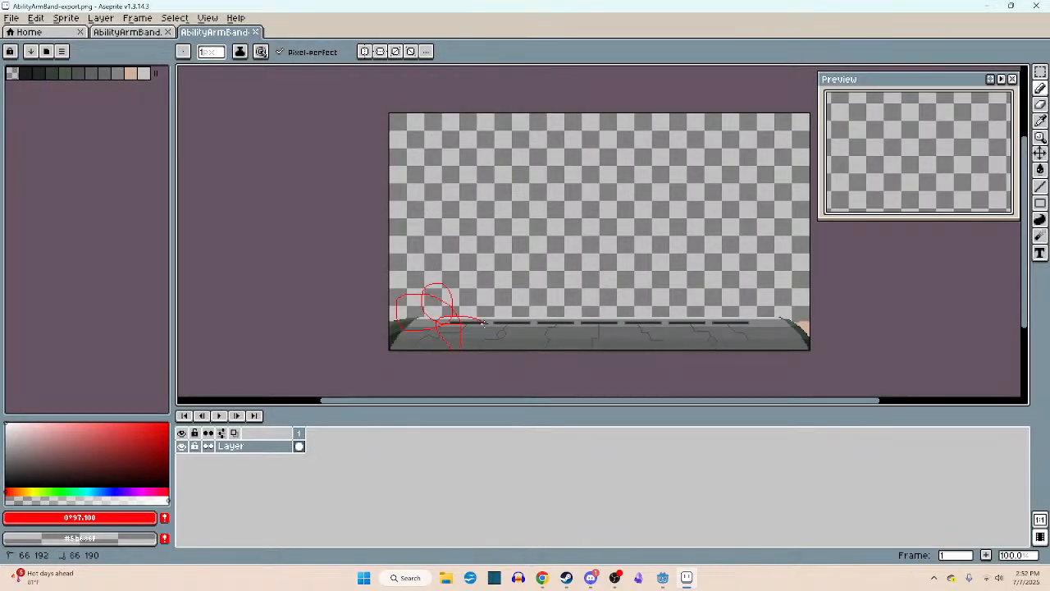
pyautogui.click(662, 577)
pyautogui.moveTo(483, 362); pyautogui.dragTo(574, 369, button='middle')
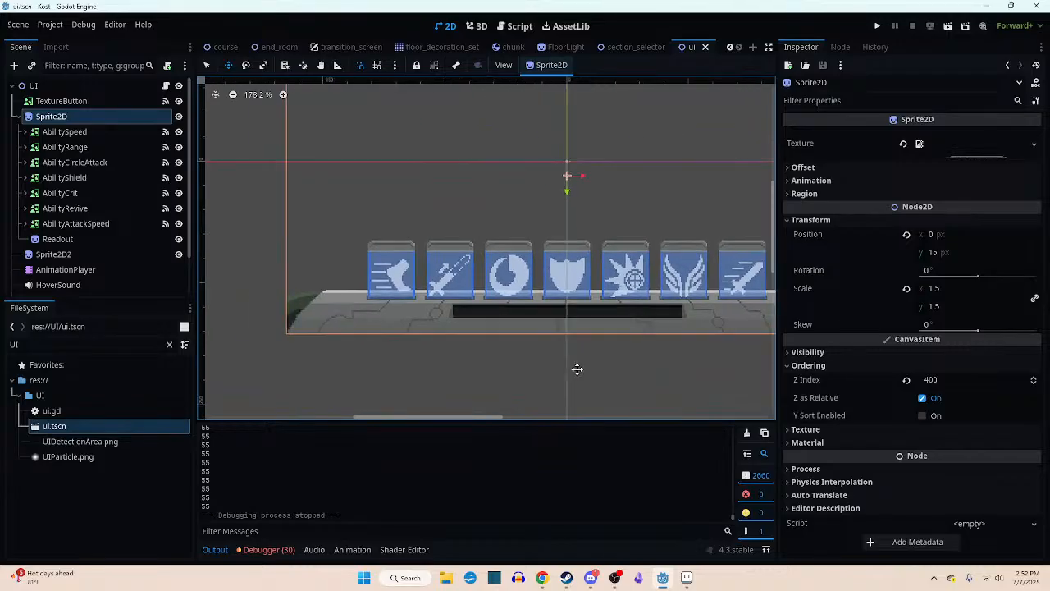
pyautogui.click(687, 577)
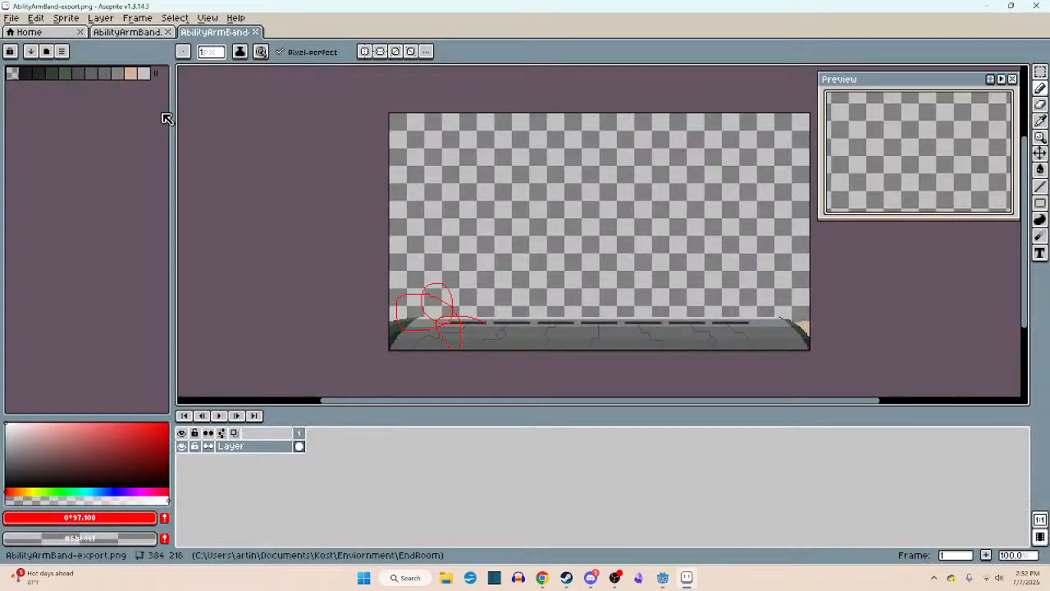
pyautogui.hotkey('ctrl', 'z')
# - Open AbilityArmBand2.png, save a red test scribble on it and check the console bar in Godot's ui scene
pyautogui.click(13, 18)
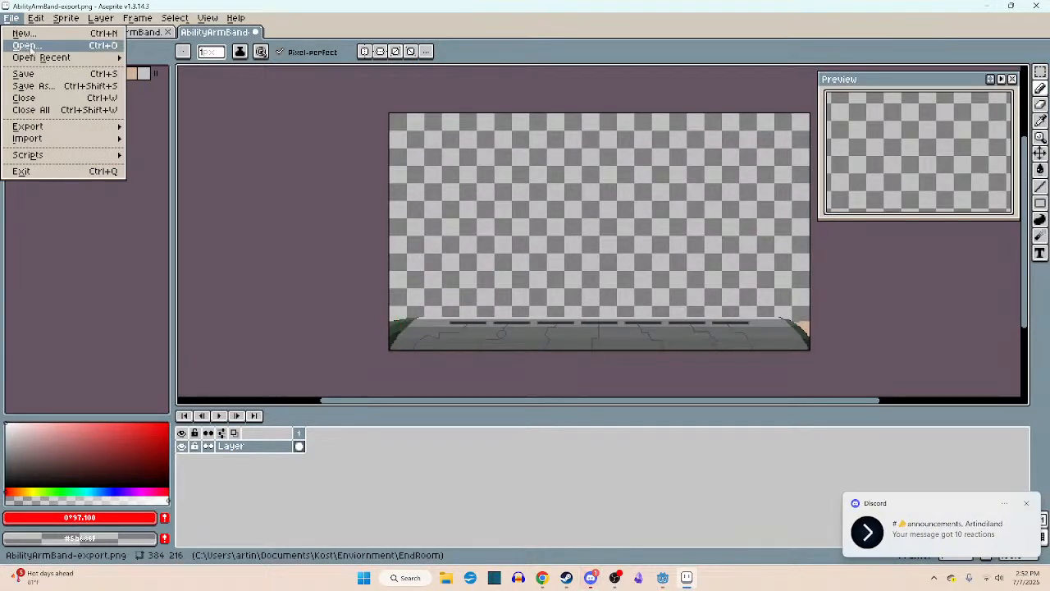
pyautogui.click(26, 82)
pyautogui.doubleClick(374, 115)
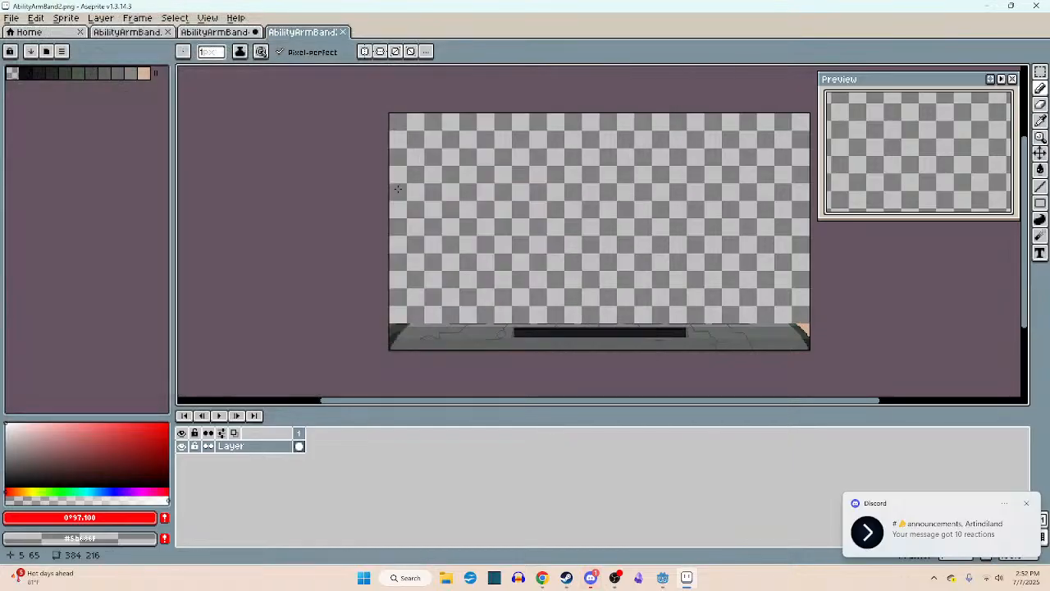
pyautogui.moveTo(455, 304)
pyautogui.mouseDown()
pyautogui.moveTo(430, 312)
pyautogui.moveTo(414, 302)
pyautogui.mouseUp()
pyautogui.hotkey('ctrl', 's')
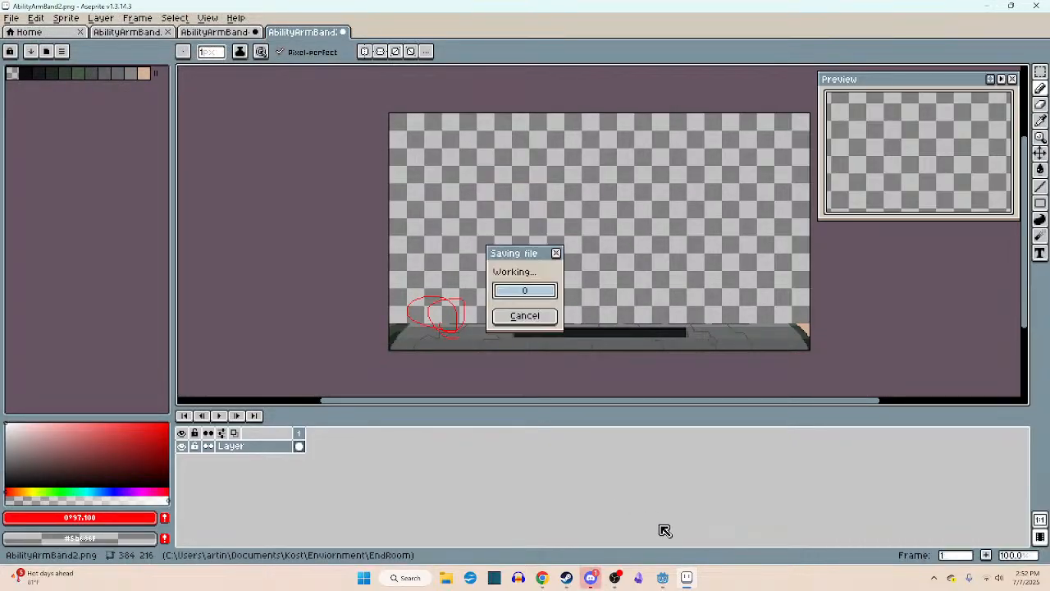
pyautogui.click(686, 582)
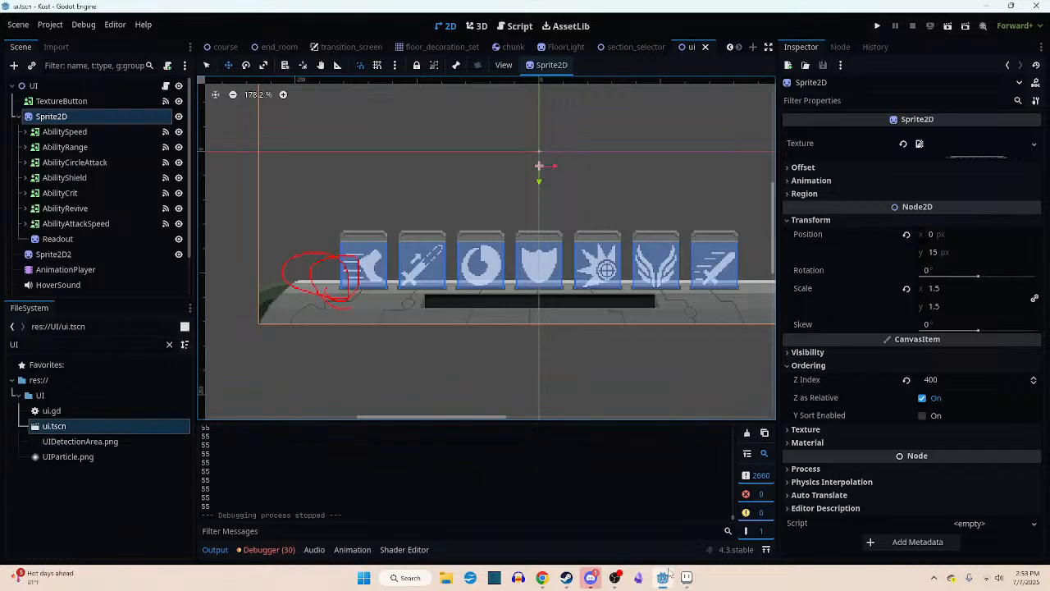
# - Return to Aseprite, undo the red scribble in AbilityArmBand2.png and close the file without saving
pyautogui.click(685, 578)
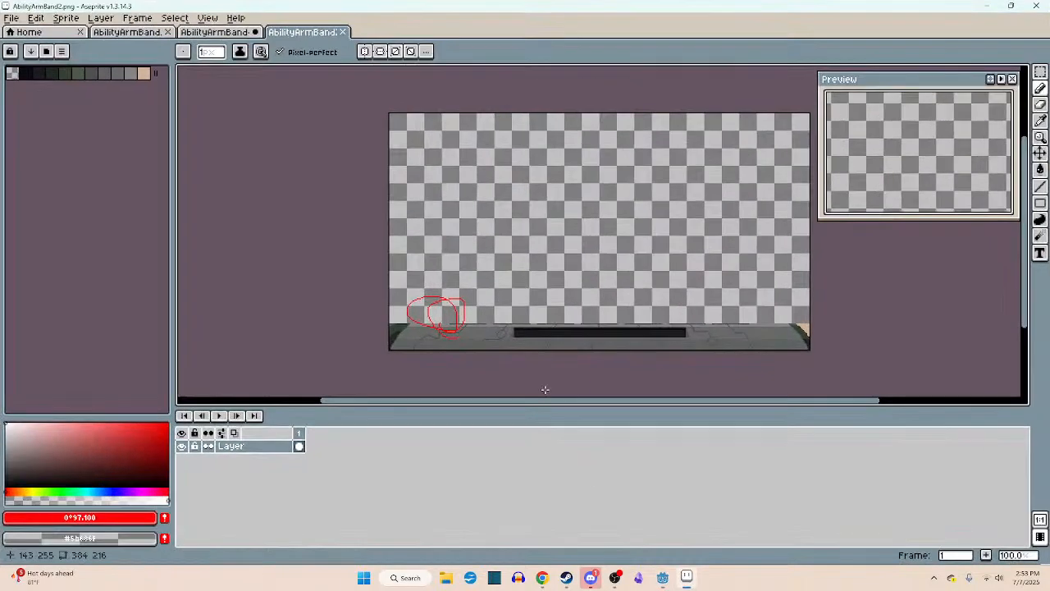
pyautogui.hotkey('ctrl', 'z')
pyautogui.scroll(3, 422, 335)
pyautogui.scroll(-6, 422, 335)
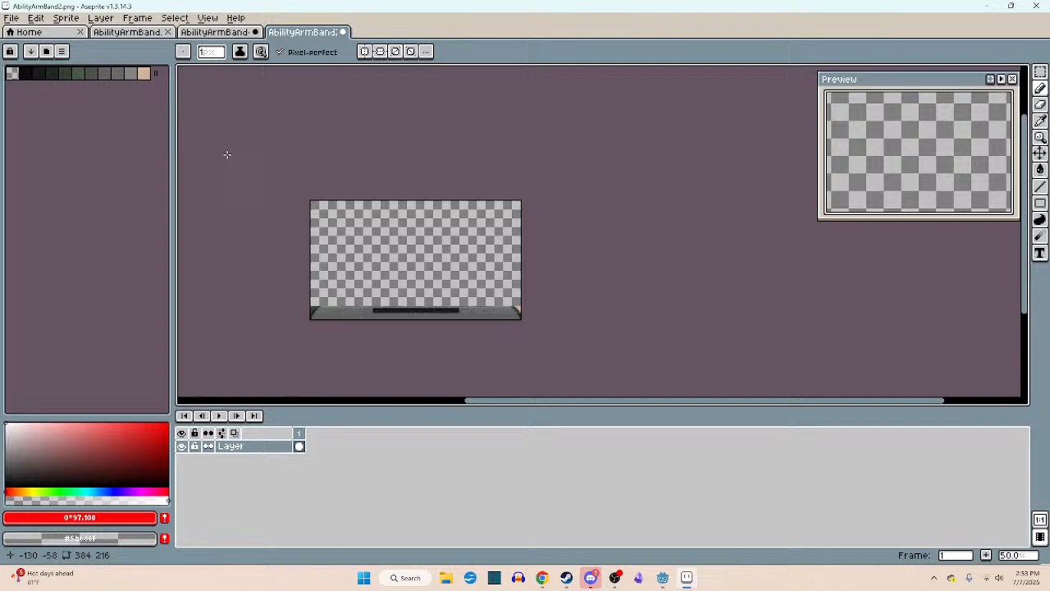
pyautogui.click(343, 31)
pyautogui.click(525, 312)
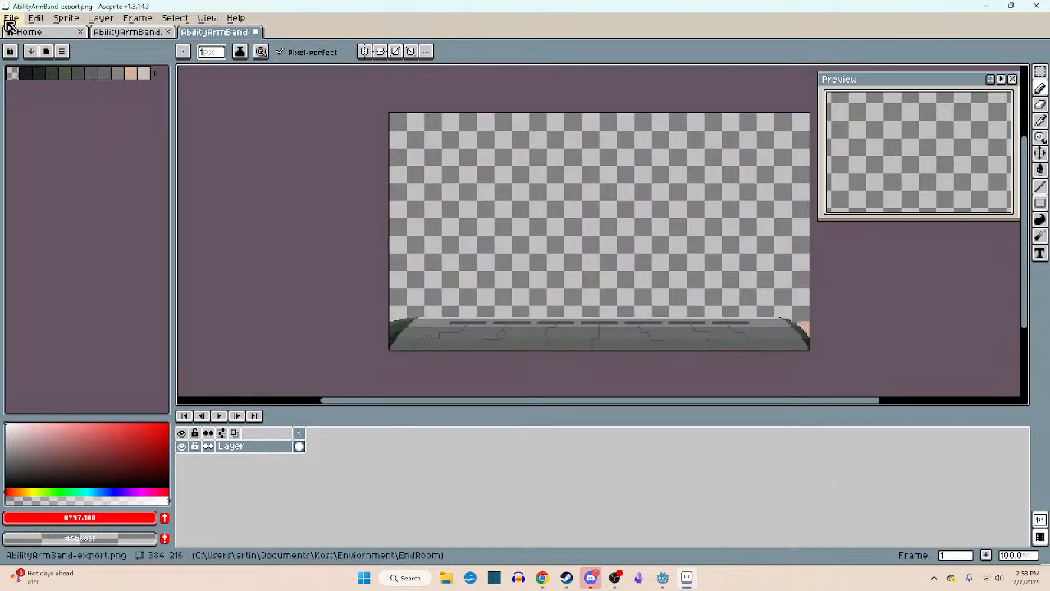
# - Open AbilityArmBand1.png and load it together with AbilityArmBand2.png as an animation
pyautogui.click(12, 17)
pyautogui.click(21, 46)
pyautogui.click(304, 123)
pyautogui.doubleClick(303, 123)
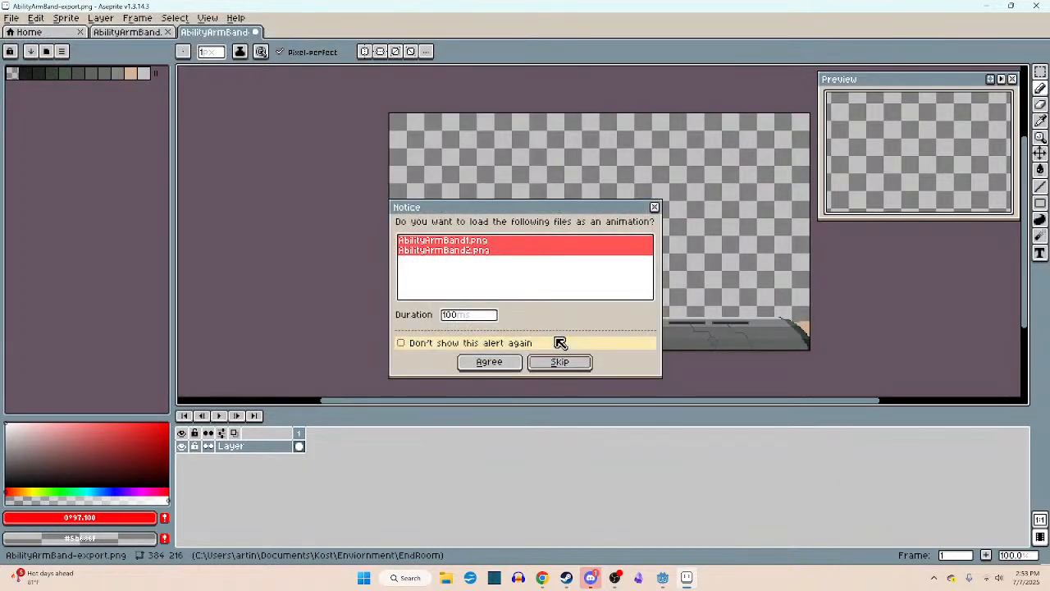
pyautogui.click(505, 365)
# - Compare the animation's two frames and examine the red scribble over the console bar in frame 2
pyautogui.scroll(2, 529, 316)
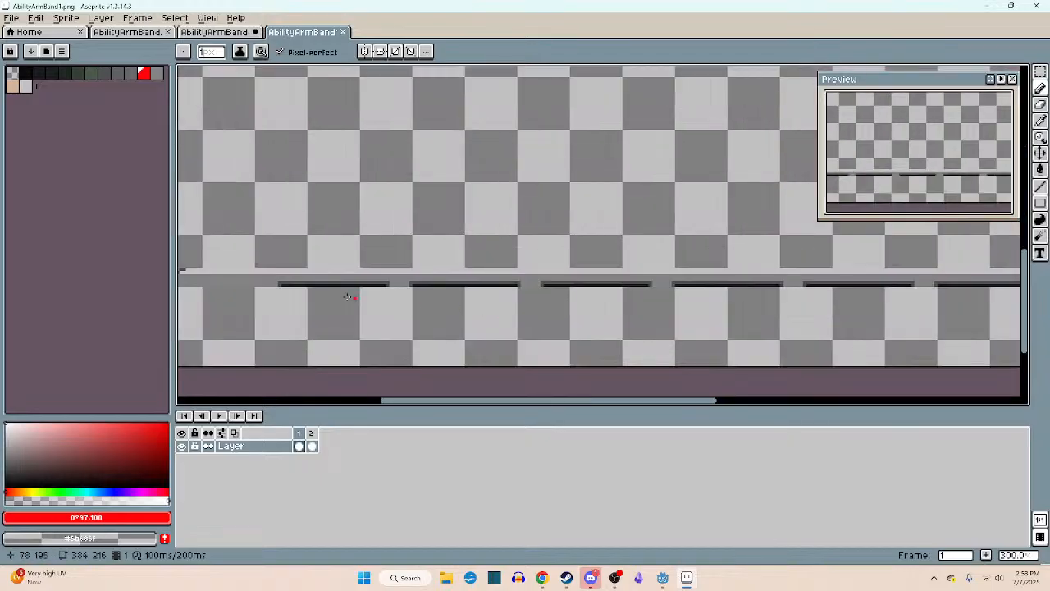
pyautogui.scroll(-1, 307, 273)
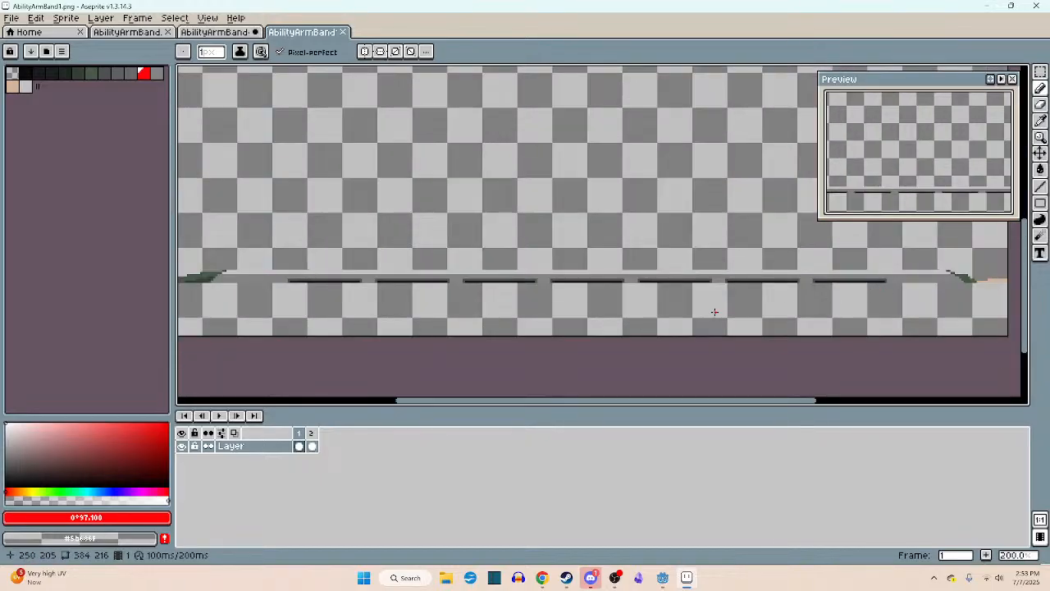
pyautogui.press('Right')
pyautogui.press('Left')
pyautogui.press('Right')
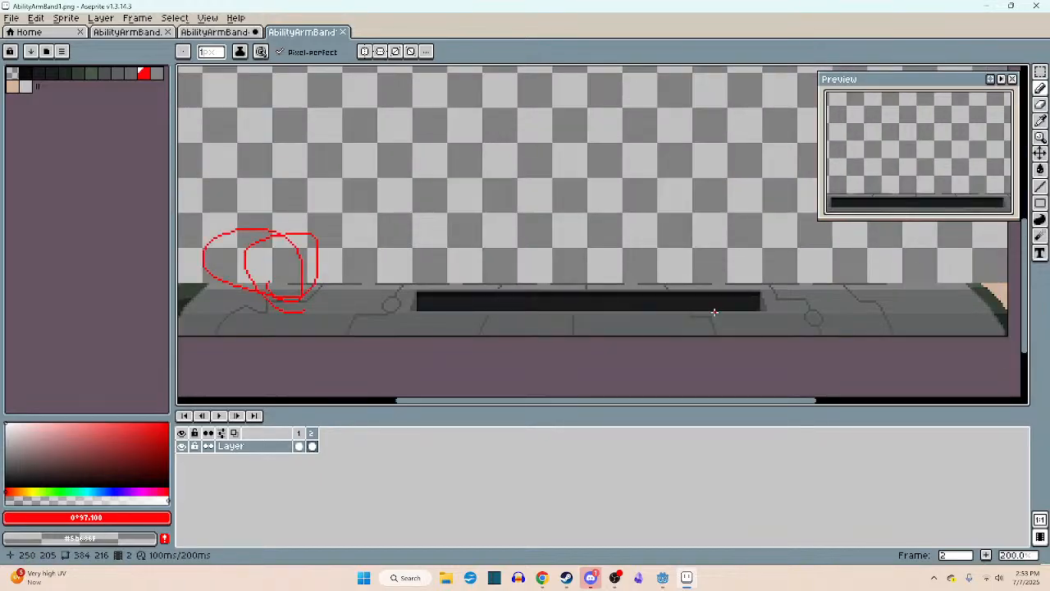
pyautogui.scroll(-1, 368, 268)
pyautogui.scroll(1, 377, 260)
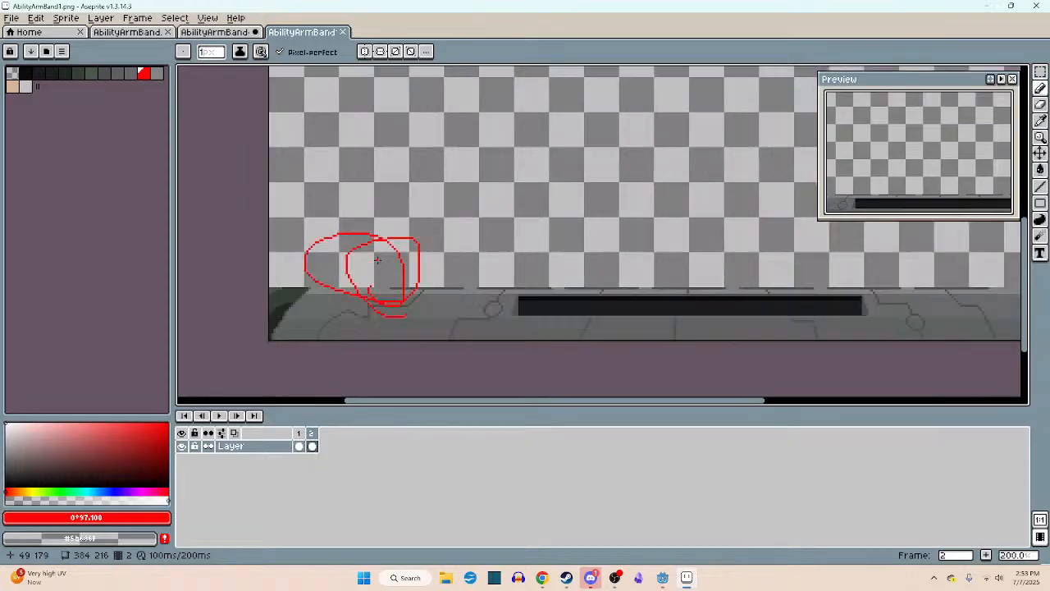
pyautogui.scroll(1, 377, 260)
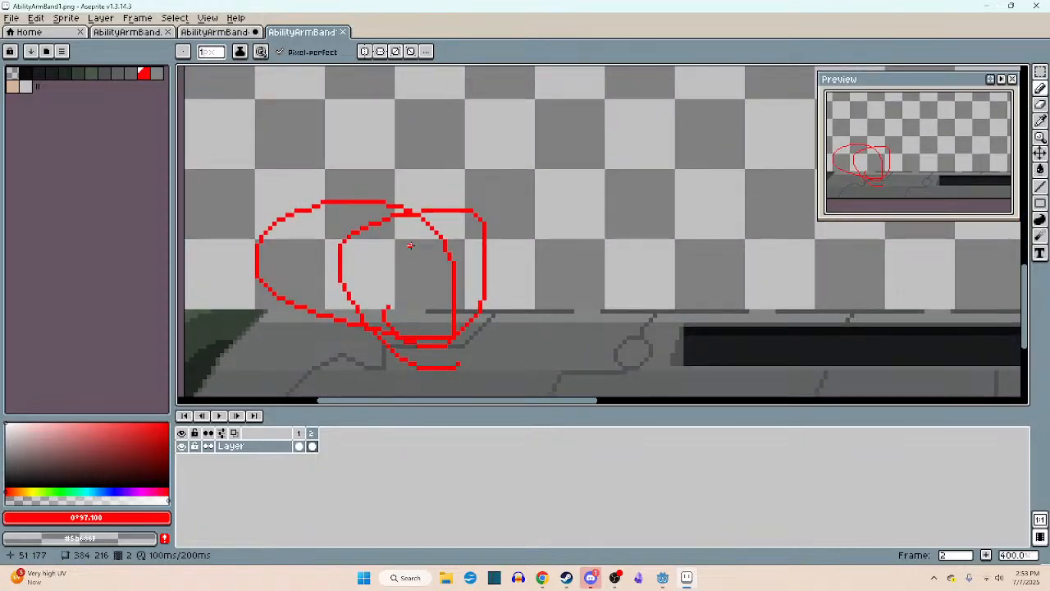
# - Clear all red scribble pixels from frame 2 using the Paint Bucket with Contiguous turned off
pyautogui.press('v')
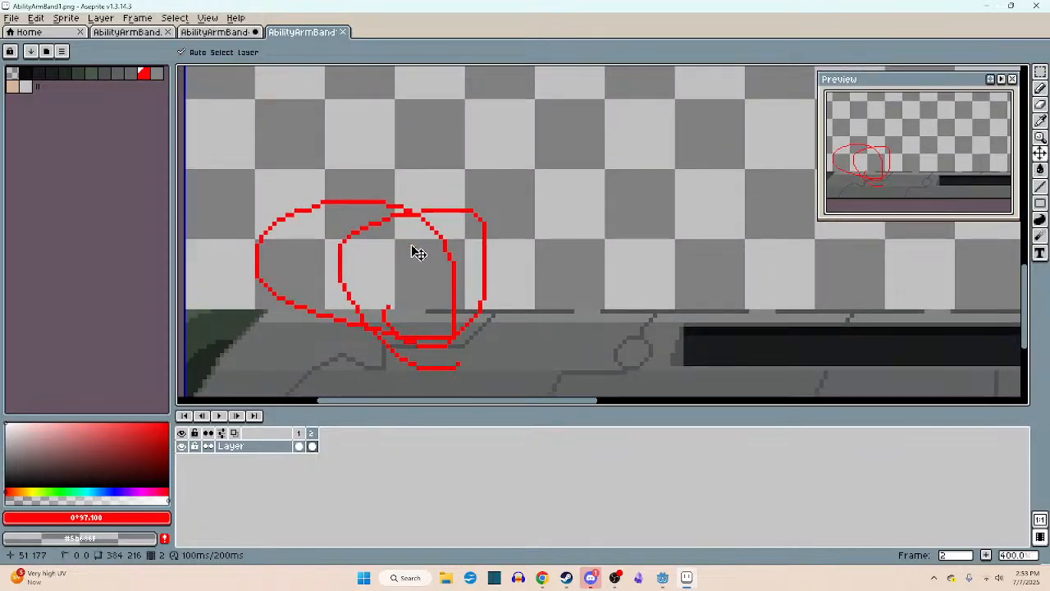
pyautogui.moveTo(438, 319); pyautogui.dragTo(477, 302, button='middle')
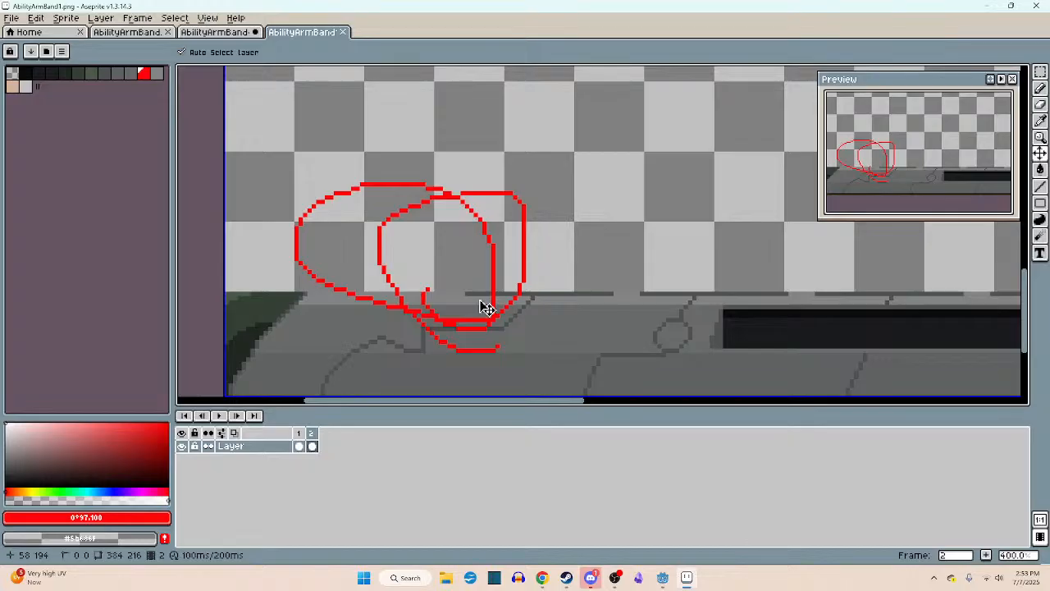
pyautogui.press('b')
pyautogui.press('g')
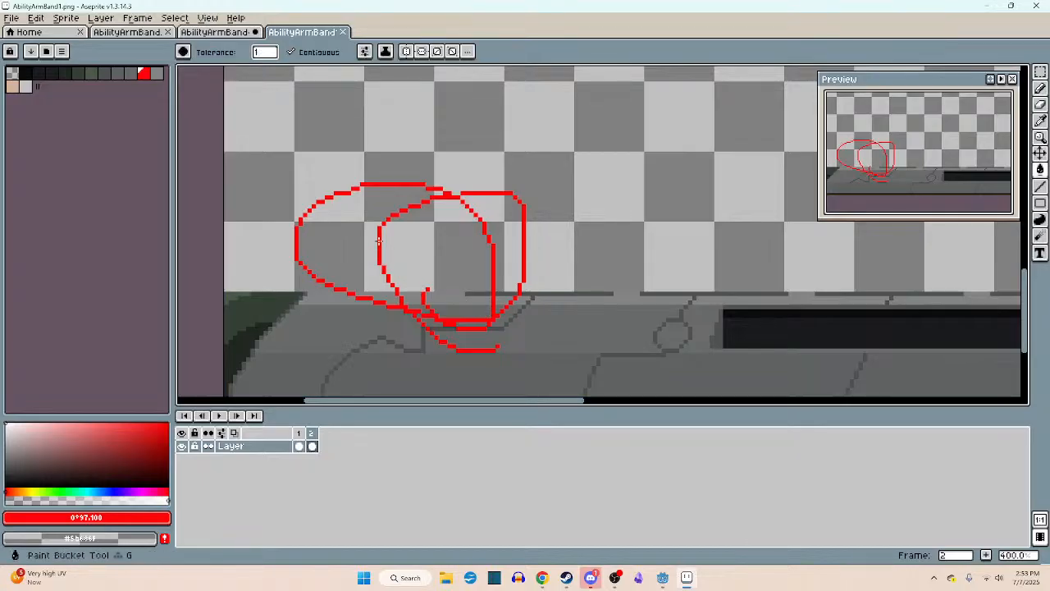
pyautogui.hotkey('ctrl', 'z')
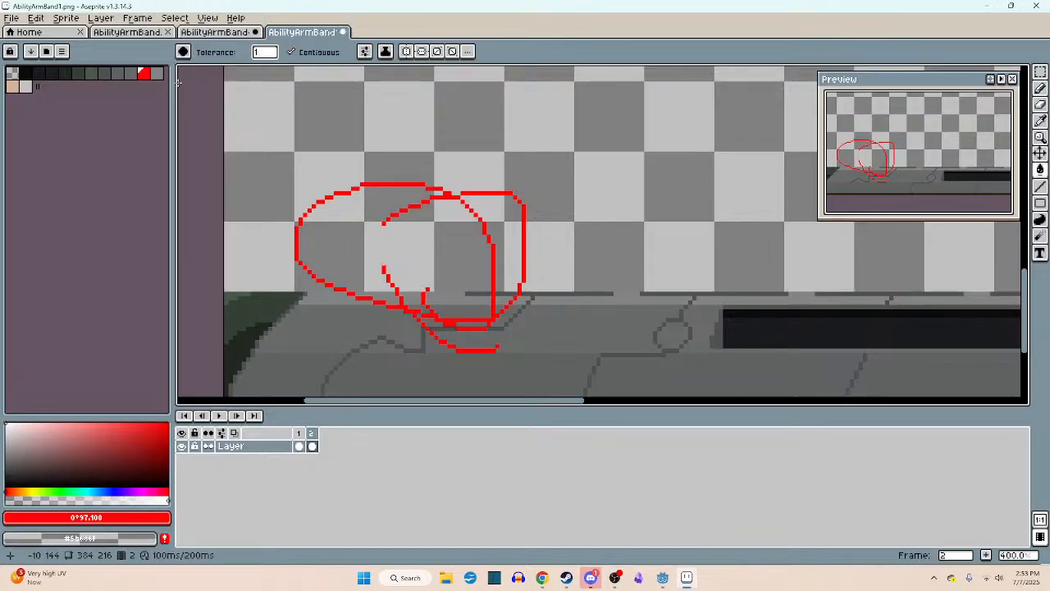
pyautogui.click(305, 51)
pyautogui.rightClick(370, 186)
# - Repair the gaps in the dark line along the bar's upper edge with the Pencil in dark grey #4c5151
pyautogui.scroll(4, 468, 258)
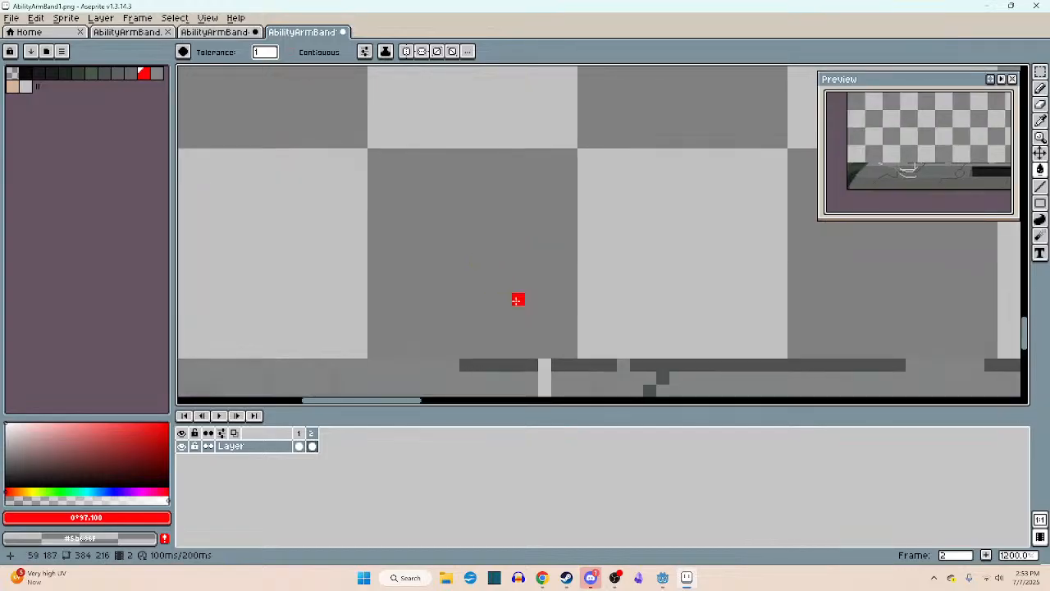
pyautogui.moveTo(518, 300); pyautogui.dragTo(492, 169, button='middle')
pyautogui.keyDown('alt'); pyautogui.click(495, 235); pyautogui.keyUp('alt')
pyautogui.press('b')
pyautogui.moveTo(499, 235); pyautogui.dragTo(598, 234)
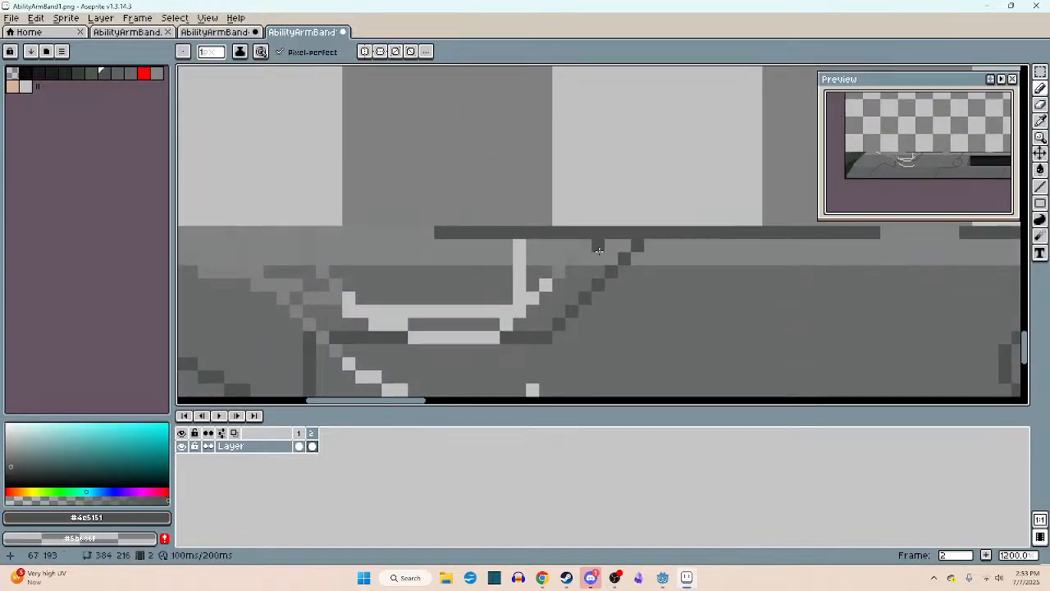
# - Fill the scribble gaps in the bar's light upper band with grey #828484
pyautogui.keyDown('alt'); pyautogui.click(588, 251); pyautogui.keyUp('alt')
pyautogui.moveTo(520, 257); pyautogui.dragTo(514, 246)
pyautogui.moveTo(313, 257); pyautogui.dragTo(433, 231, button='middle')
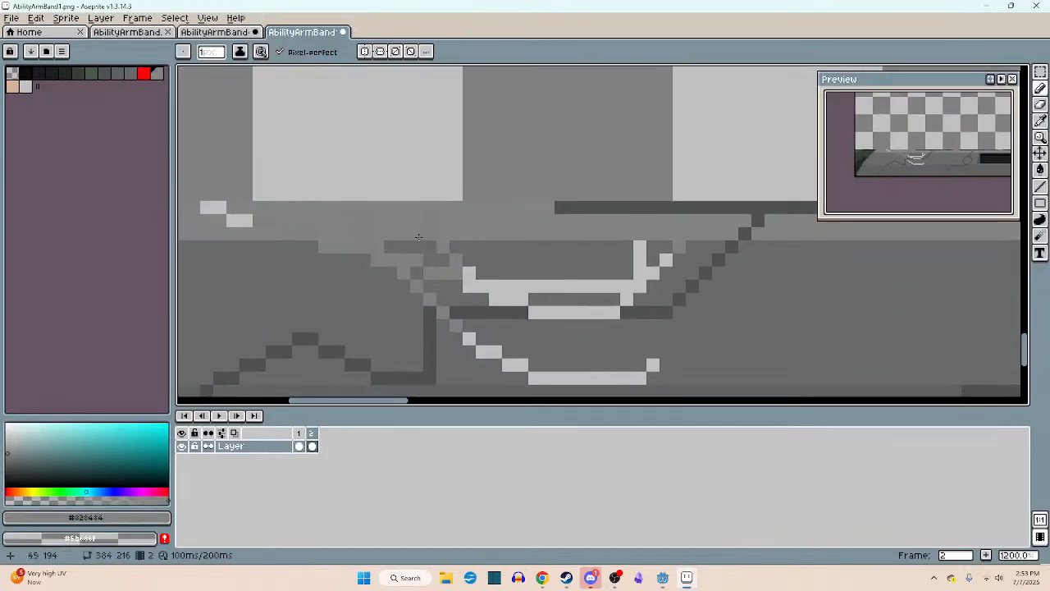
pyautogui.moveTo(230, 222)
pyautogui.mouseDown()
pyautogui.moveTo(254, 220)
pyautogui.moveTo(201, 208)
pyautogui.mouseUp()
pyautogui.moveTo(465, 245); pyautogui.dragTo(442, 220, button='middle')
# - Paint over the stray lighter pixels just below the upper band with grey #696a6a
pyautogui.press('g')
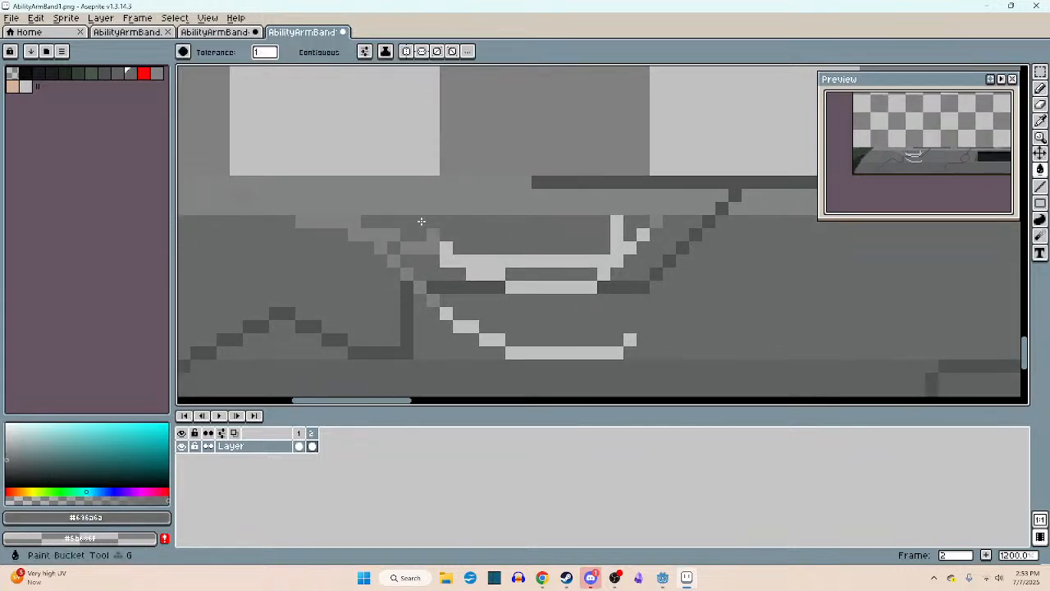
pyautogui.press('b')
pyautogui.click(432, 233)
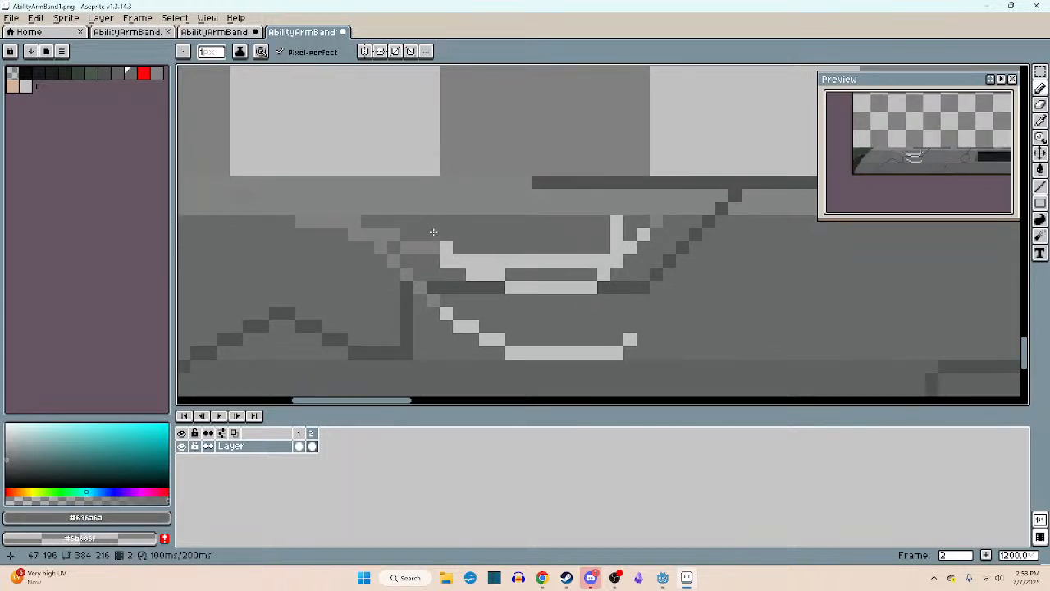
pyautogui.moveTo(368, 235); pyautogui.dragTo(352, 233)
# - Select the area around the remaining light scribble below the upper band and fill its stray pixels with grey #696a6a
pyautogui.press('m')
pyautogui.moveTo(270, 189)
pyautogui.mouseDown()
pyautogui.moveTo(727, 351)
pyautogui.moveTo(742, 373)
pyautogui.mouseUp()
pyautogui.press('g')
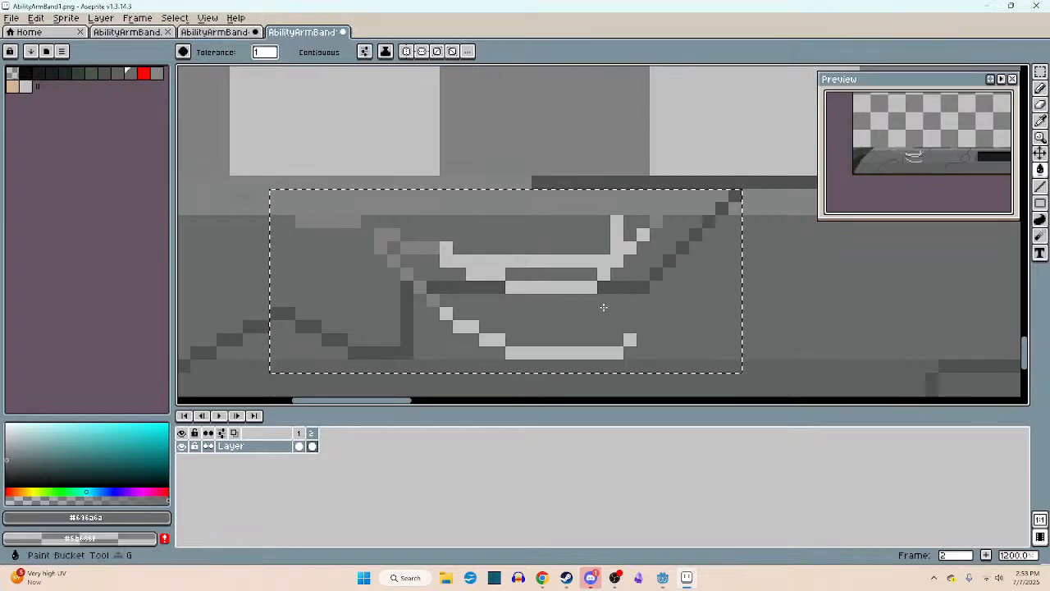
pyautogui.click(580, 263)
# - Redraw the missing stretch of the horizontal panel line with the Pencil in dark grey #4c5151 and clear the selection
pyautogui.press('b')
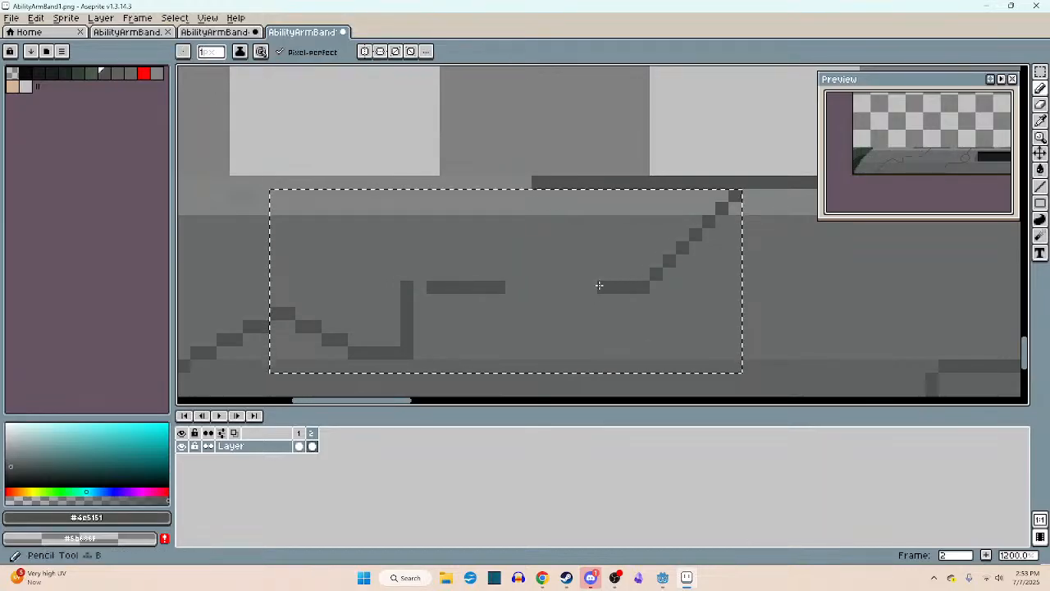
pyautogui.moveTo(603, 286); pyautogui.dragTo(415, 283)
pyautogui.hotkey('ctrl', 'd')
pyautogui.scroll(-6, 501, 291)
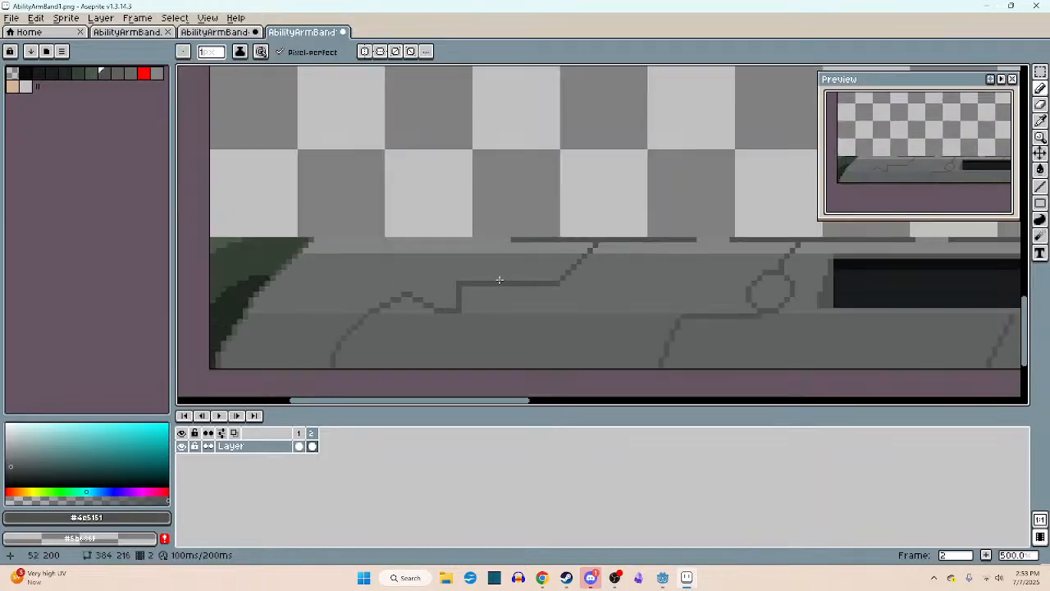
# - Compare the cleaned bar with the original artwork in AbilityArmBand.png and AbilityArmBand-export.png, examining the slots along the upper edge
pyautogui.moveTo(538, 294); pyautogui.dragTo(498, 307, button='middle')
pyautogui.press('Left')
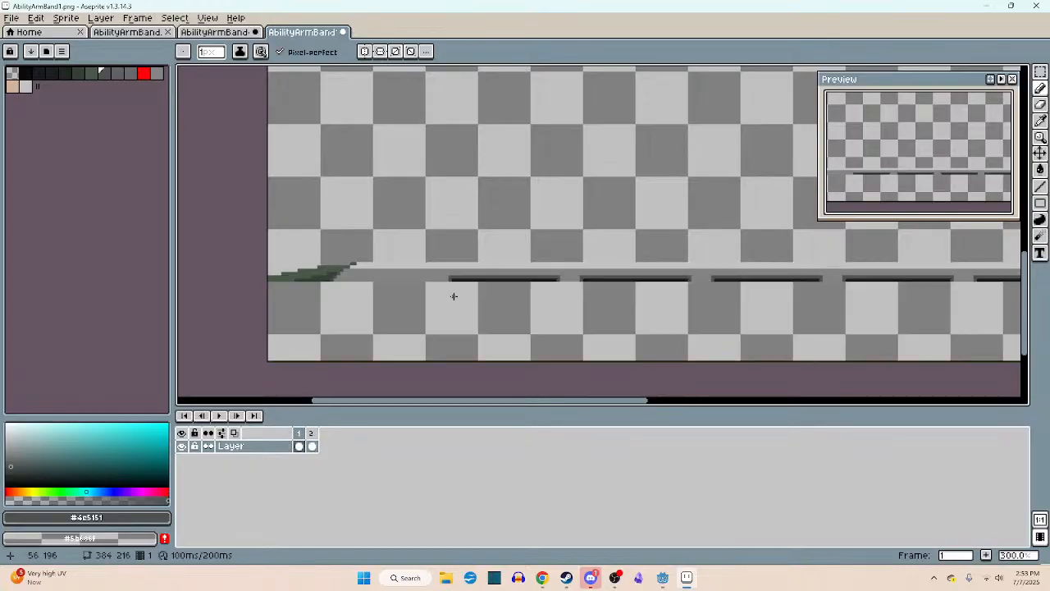
pyautogui.click(117, 33)
pyautogui.scroll(4, 392, 290)
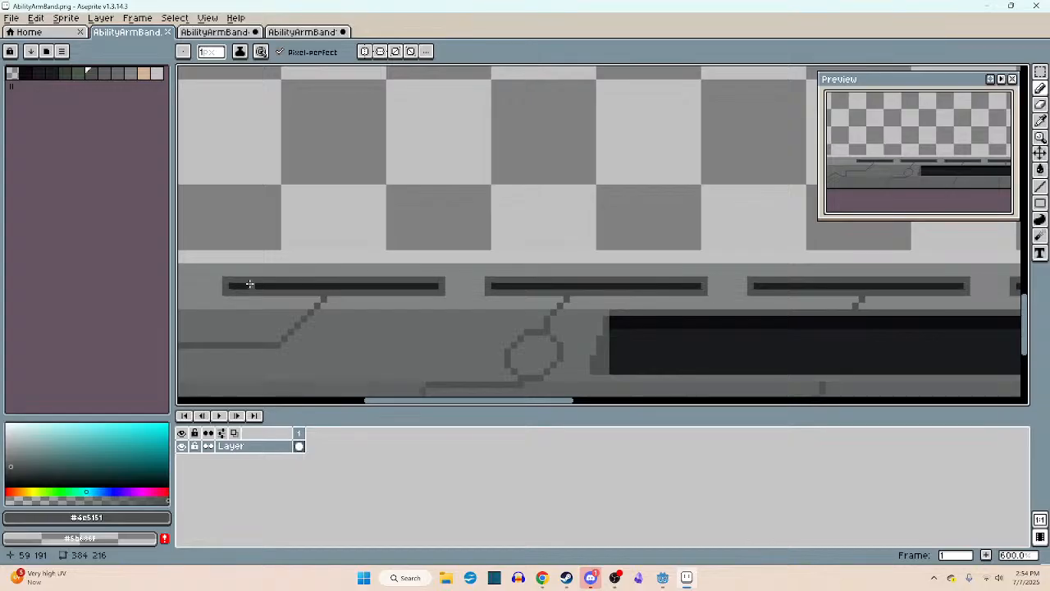
pyautogui.moveTo(251, 285); pyautogui.dragTo(364, 282, button='middle')
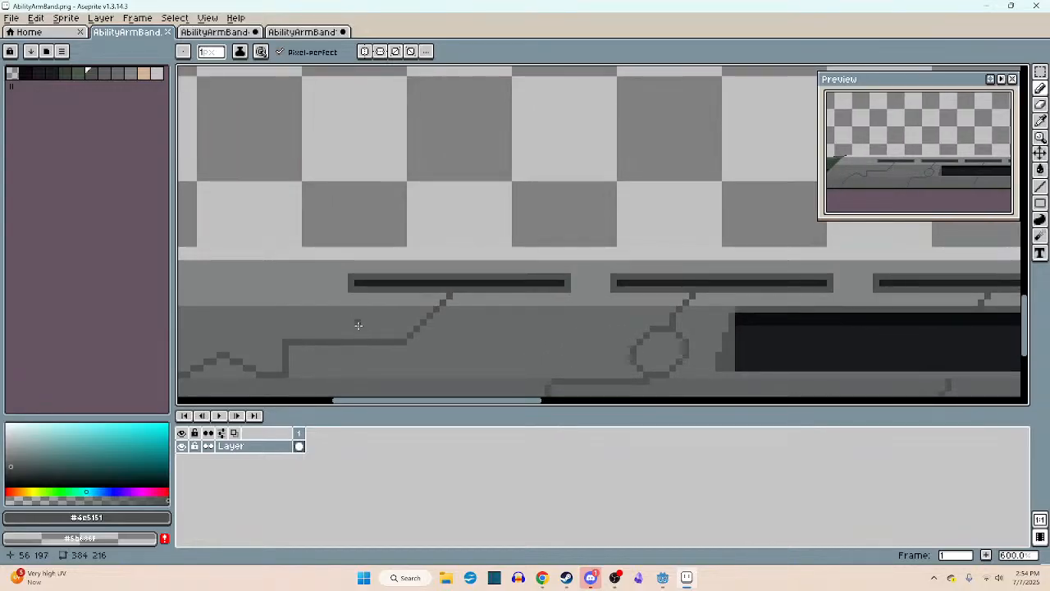
pyautogui.moveTo(358, 329); pyautogui.dragTo(376, 249, button='middle')
pyautogui.scroll(-1, 366, 294)
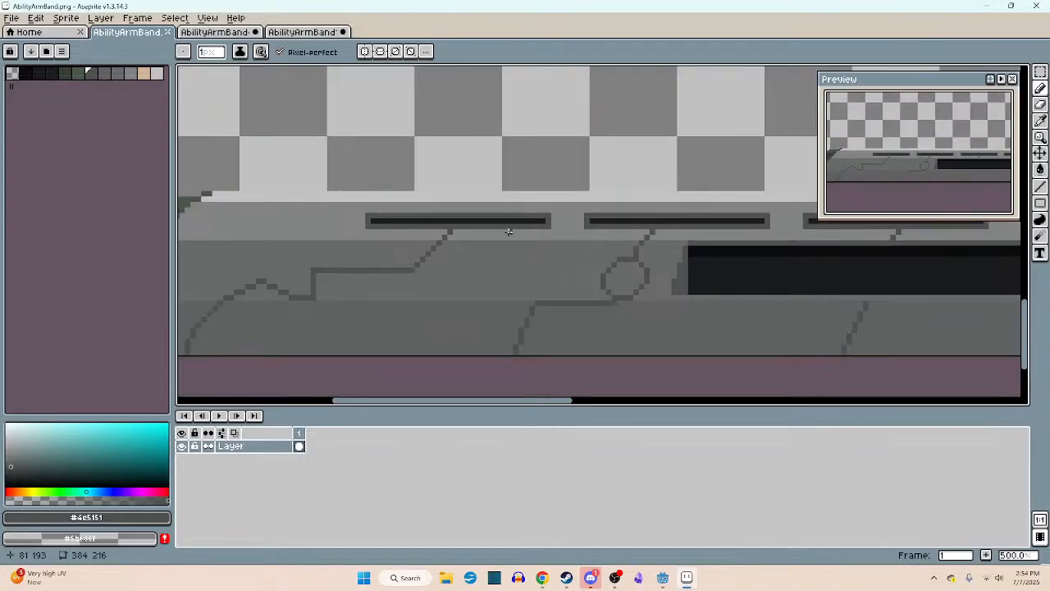
pyautogui.click(279, 31)
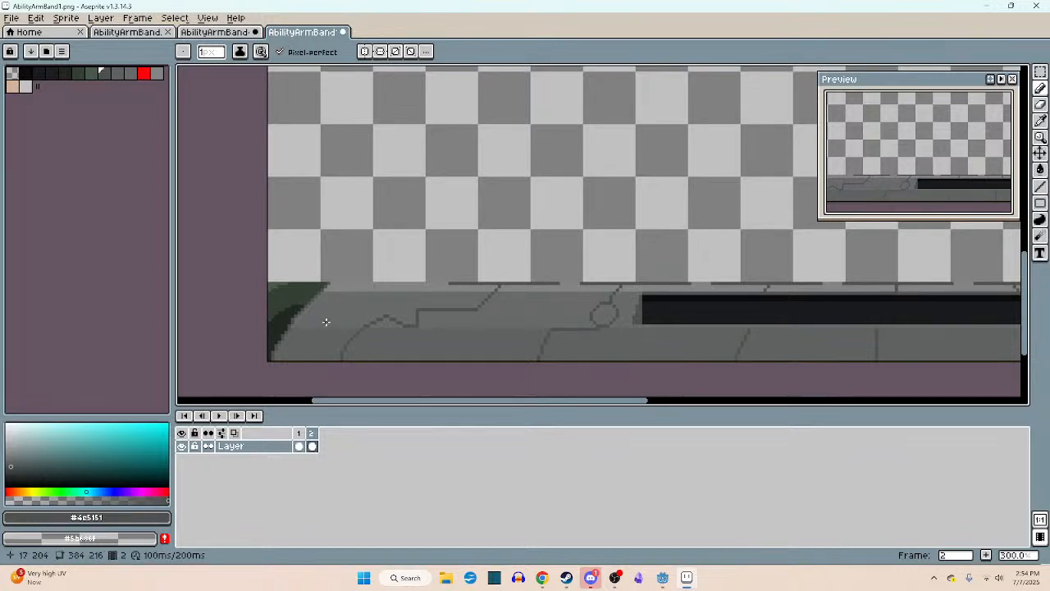
pyautogui.click(223, 31)
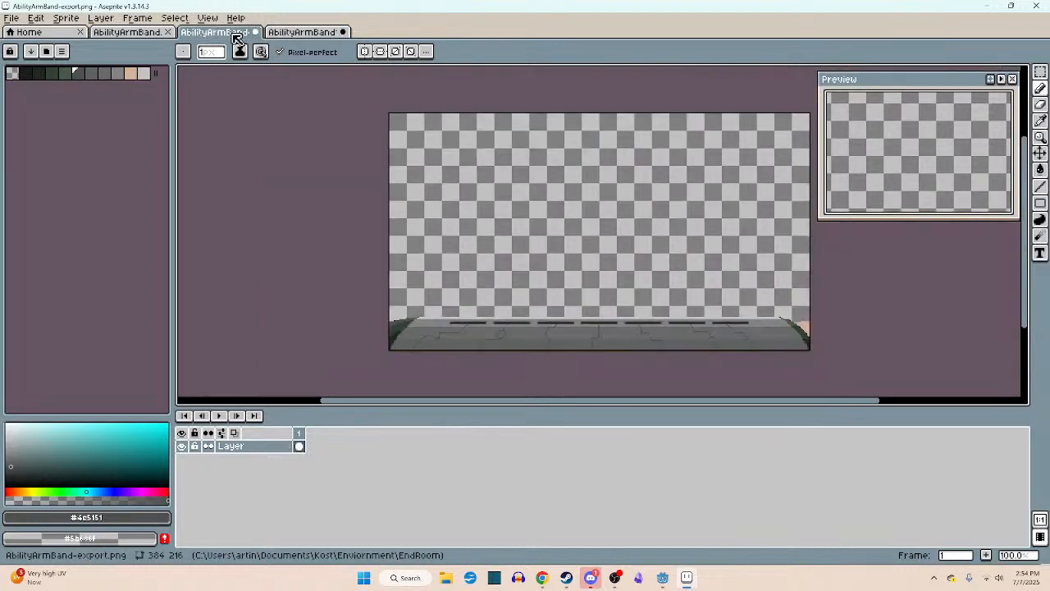
# - In AbilityArmBand1.png, draw a dark grey #4c5151 bracket about 4 pixels wide on the bar's upper edge beside the green corner
pyautogui.click(301, 34)
pyautogui.scroll(4, 371, 303)
pyautogui.moveTo(369, 297)
pyautogui.mouseDown(button='middle')
pyautogui.moveTo(360, 284)
pyautogui.moveTo(388, 311)
pyautogui.mouseUp(button='middle')
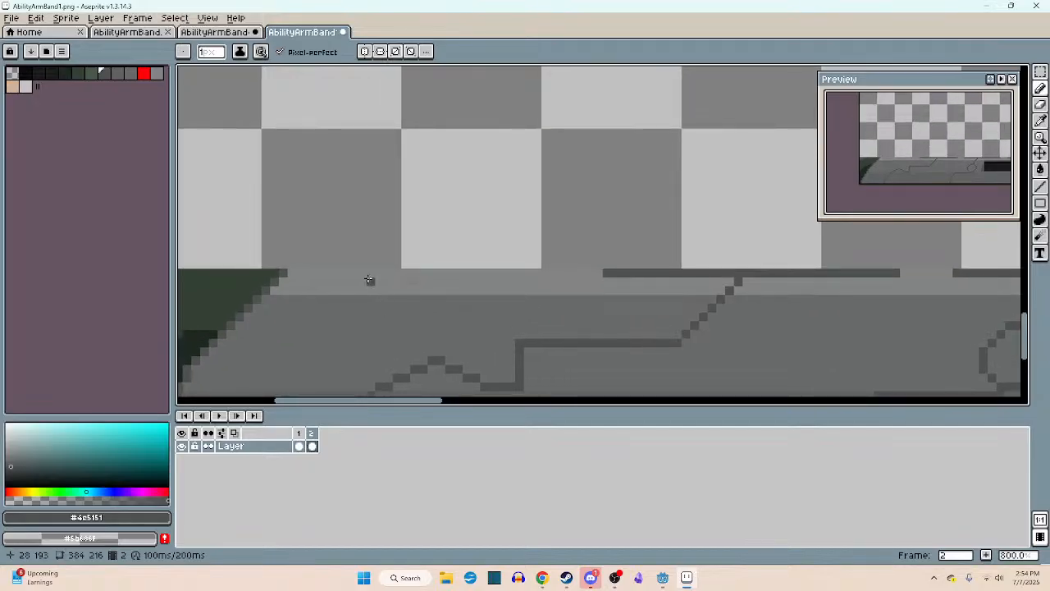
pyautogui.moveTo(378, 272)
pyautogui.mouseDown()
pyautogui.moveTo(379, 264)
pyautogui.moveTo(405, 264)
pyautogui.moveTo(405, 272)
pyautogui.mouseUp()
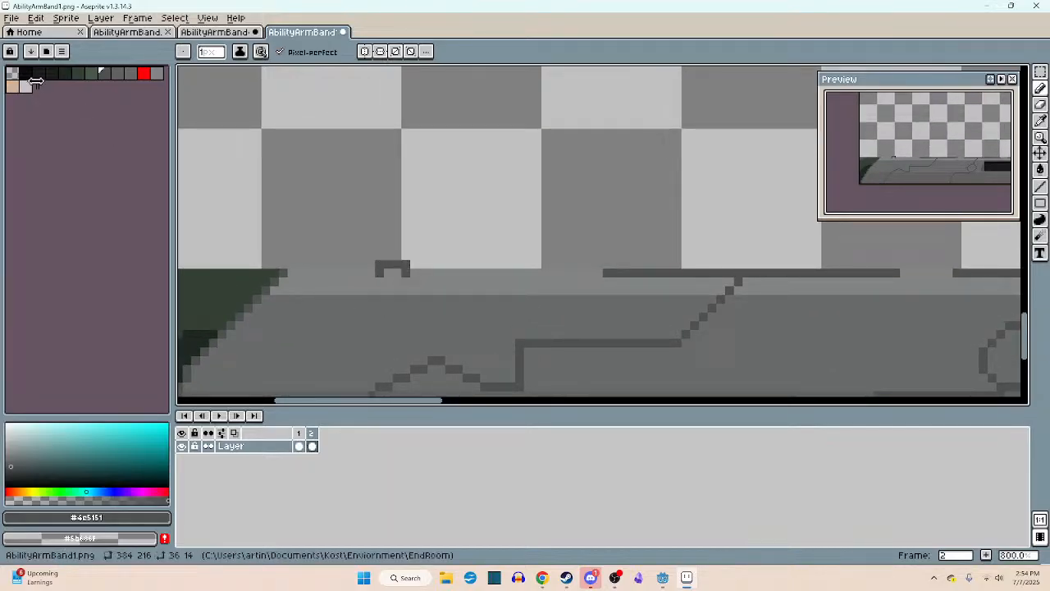
# - Turn the bracket into a small socket with a solid #4c5151 base and a 2 by 2 pixel black square on it
pyautogui.click(25, 73)
pyautogui.scroll(3, 358, 264)
pyautogui.click(430, 263)
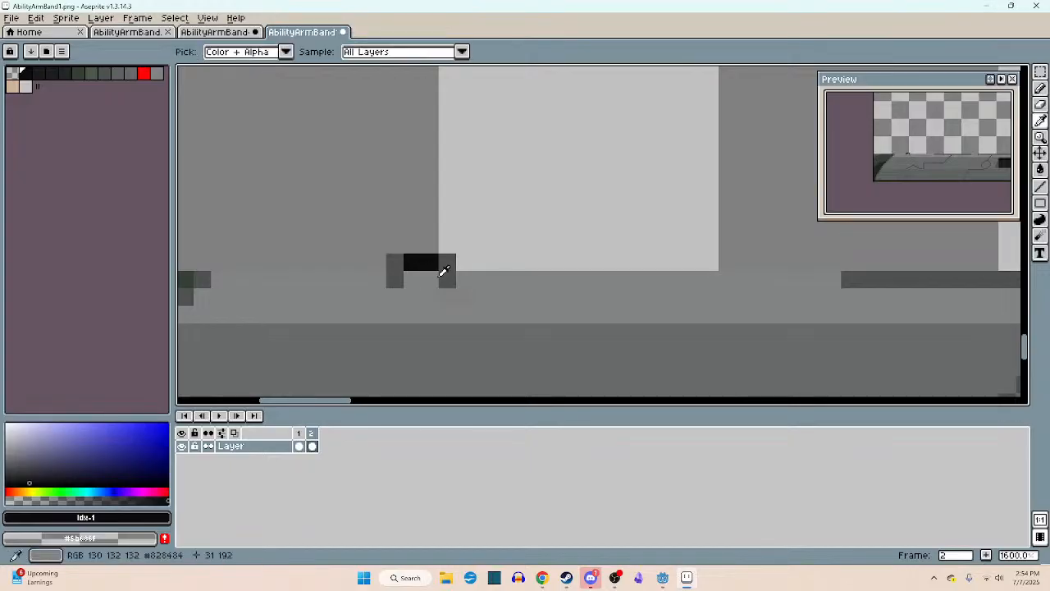
pyautogui.keyDown('alt'); pyautogui.click(441, 277); pyautogui.keyUp('alt')
pyautogui.click(413, 279)
pyautogui.click(25, 73)
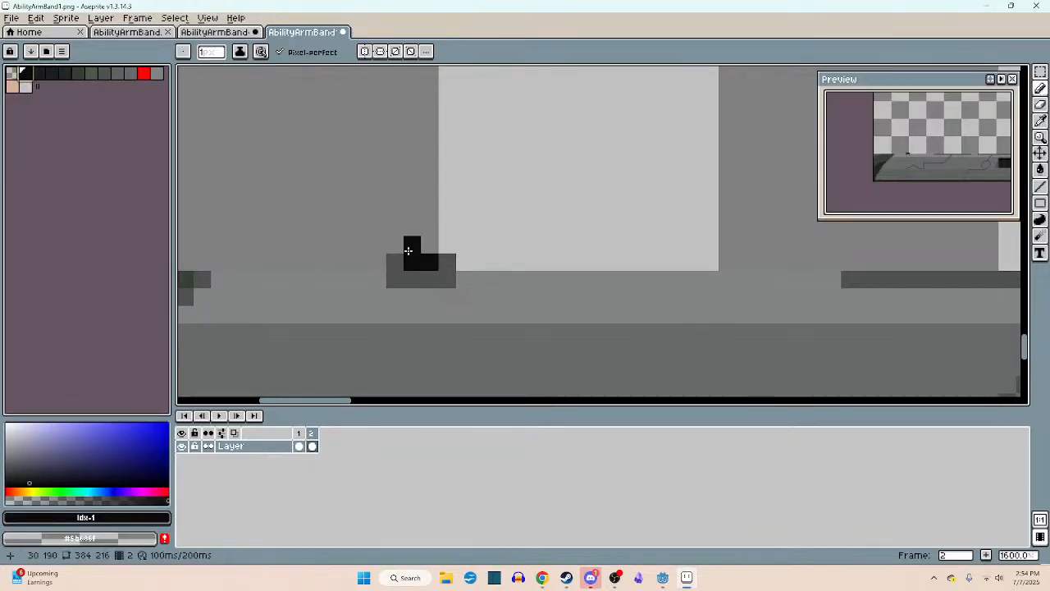
pyautogui.moveTo(410, 243); pyautogui.dragTo(423, 245)
# - Save both frames as AbilityArmBand1.png and AbilityArmBand2.png, and switch to Godot to check the new socket in the ui scene
pyautogui.scroll(-5, 501, 304)
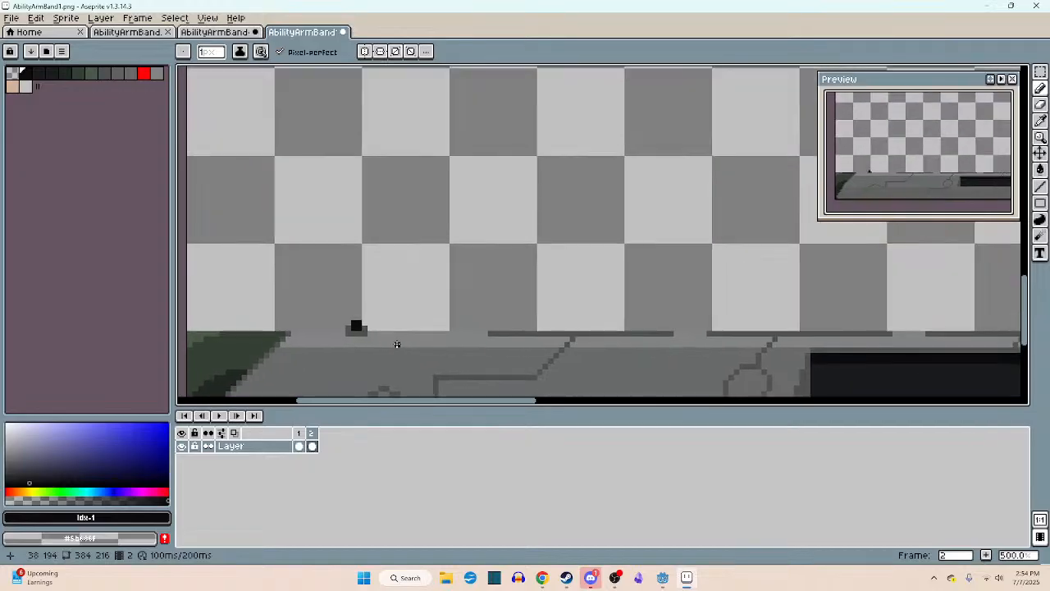
pyautogui.scroll(3, 394, 345)
pyautogui.scroll(-3, 363, 347)
pyautogui.hotkey('ctrl', 's')
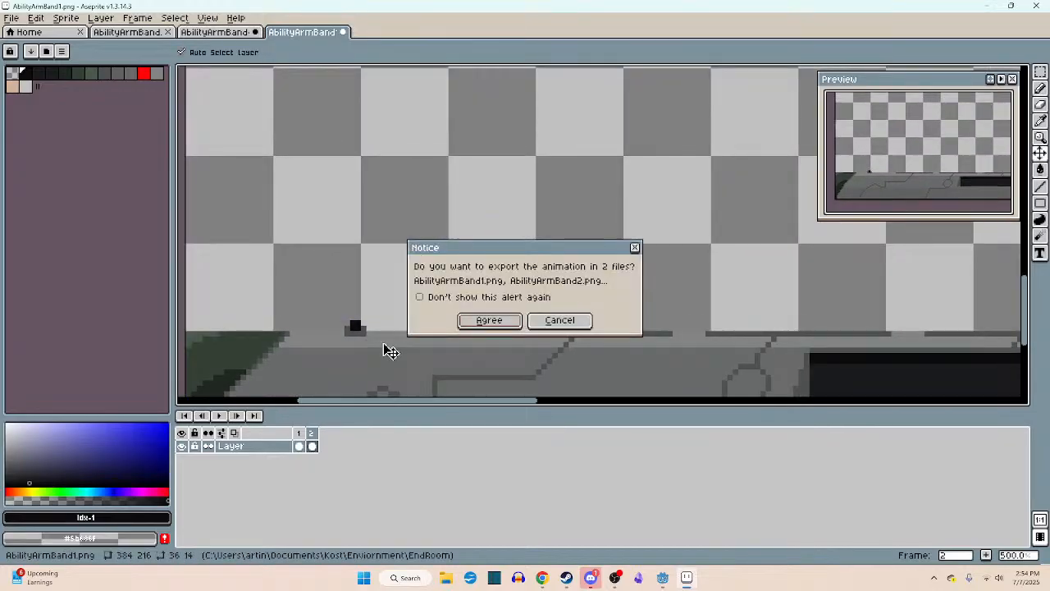
pyautogui.click(489, 320)
pyautogui.click(662, 577)
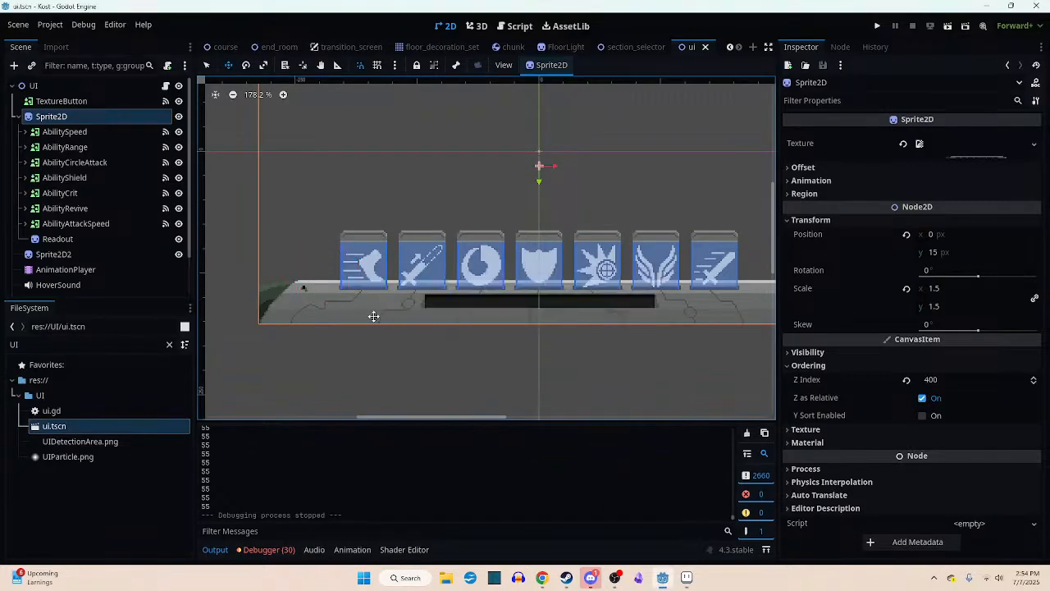
pyautogui.scroll(5, 295, 297)
pyautogui.scroll(2, 304, 287)
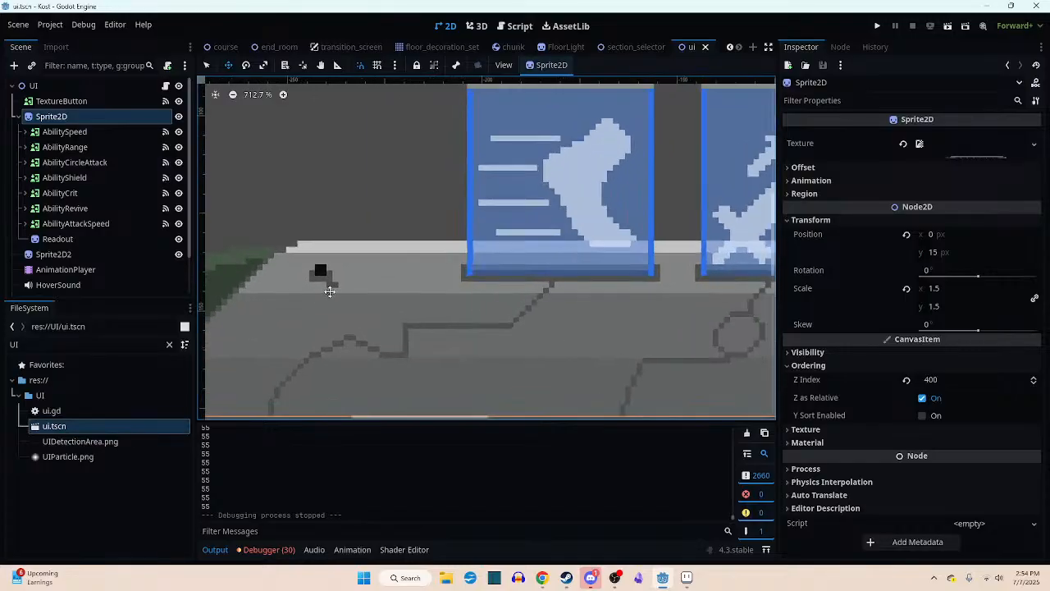
# - Return to Aseprite and paint over the stray dark pixel just below the socket with grey #828484
pyautogui.click(687, 577)
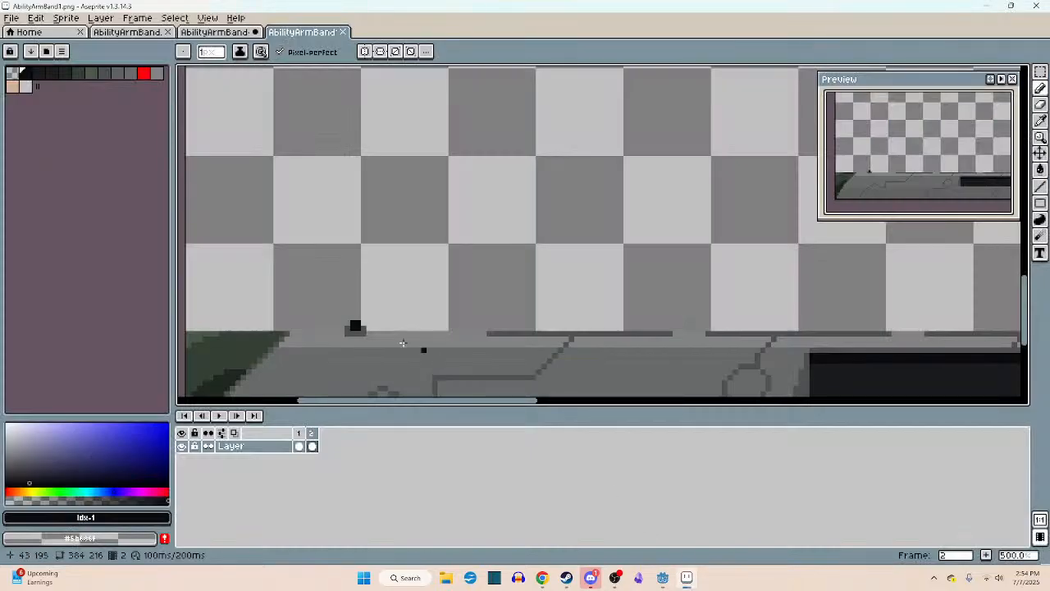
pyautogui.scroll(3, 361, 336)
pyautogui.scroll(4, 376, 260)
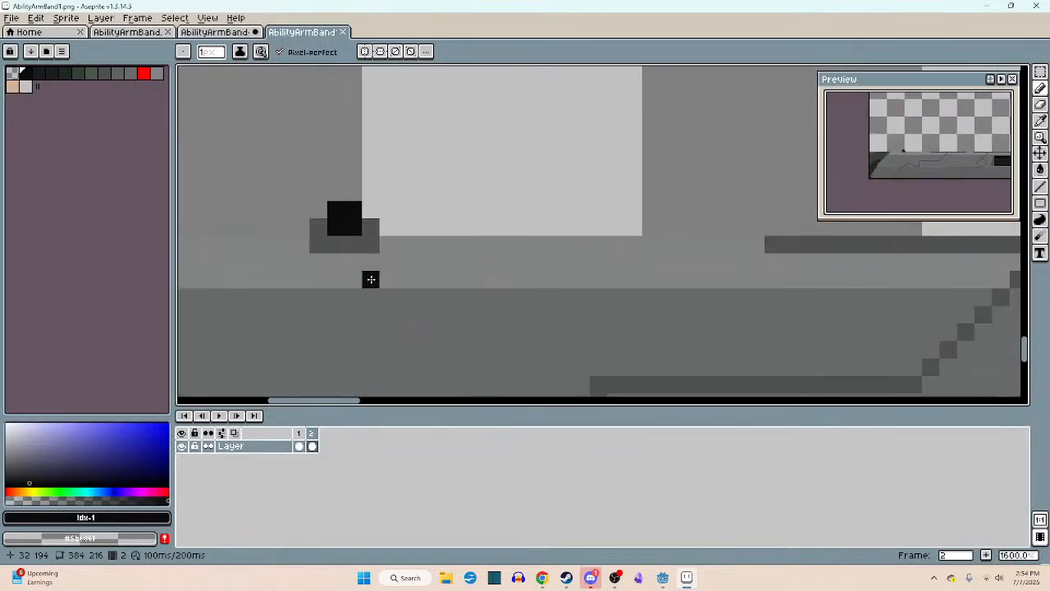
pyautogui.scroll(4, 369, 272)
pyautogui.keyDown('alt'); pyautogui.click(422, 213); pyautogui.keyUp('alt')
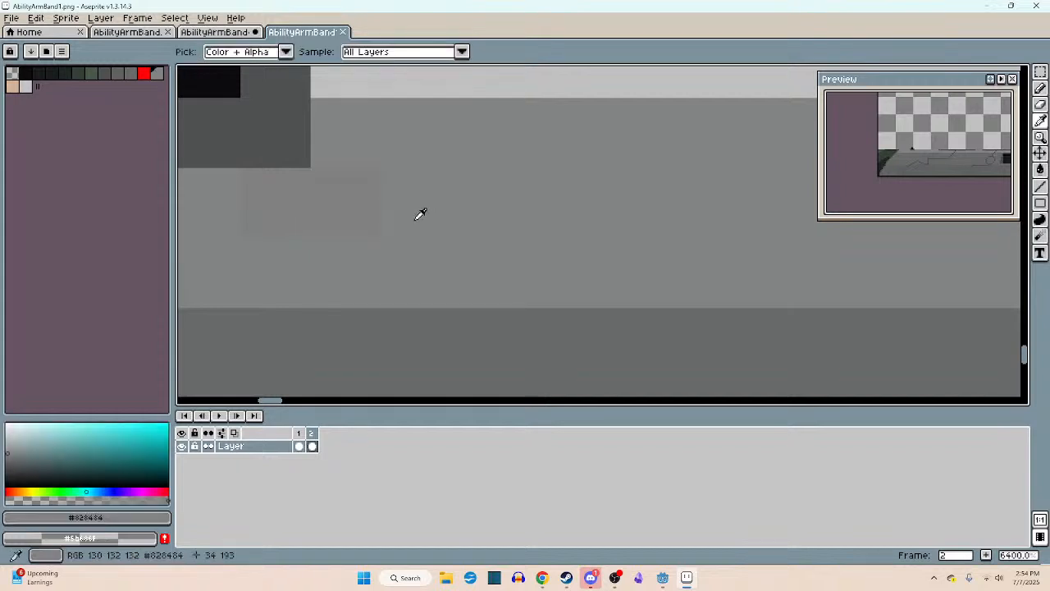
# - Export the two corrected frames again and inspect the socket area of the bar in Godot's ui scene
pyautogui.scroll(-6, 275, 210)
pyautogui.hotkey('ctrl', 's')
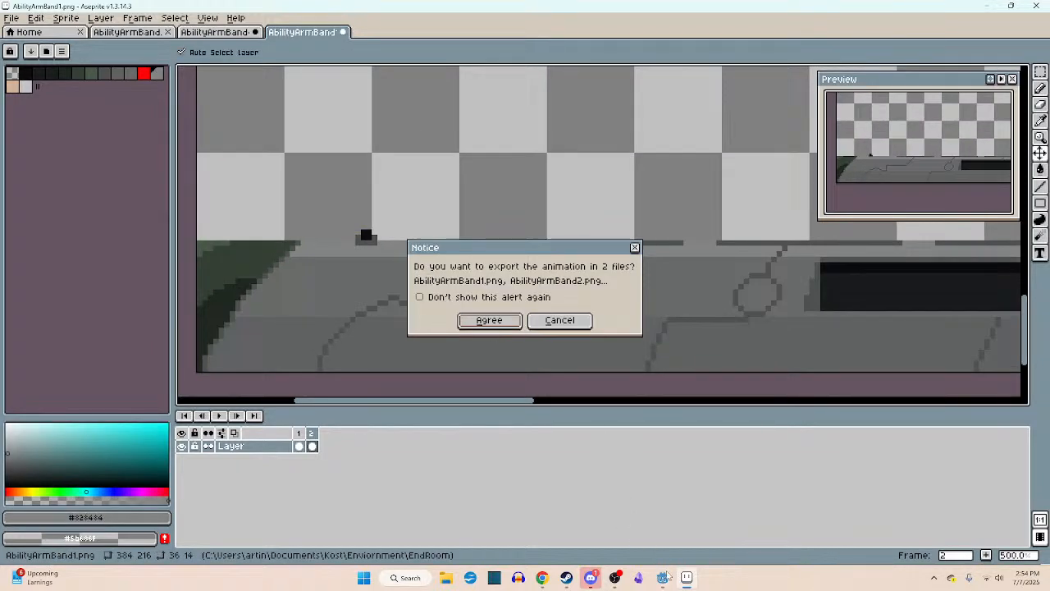
pyautogui.click(489, 320)
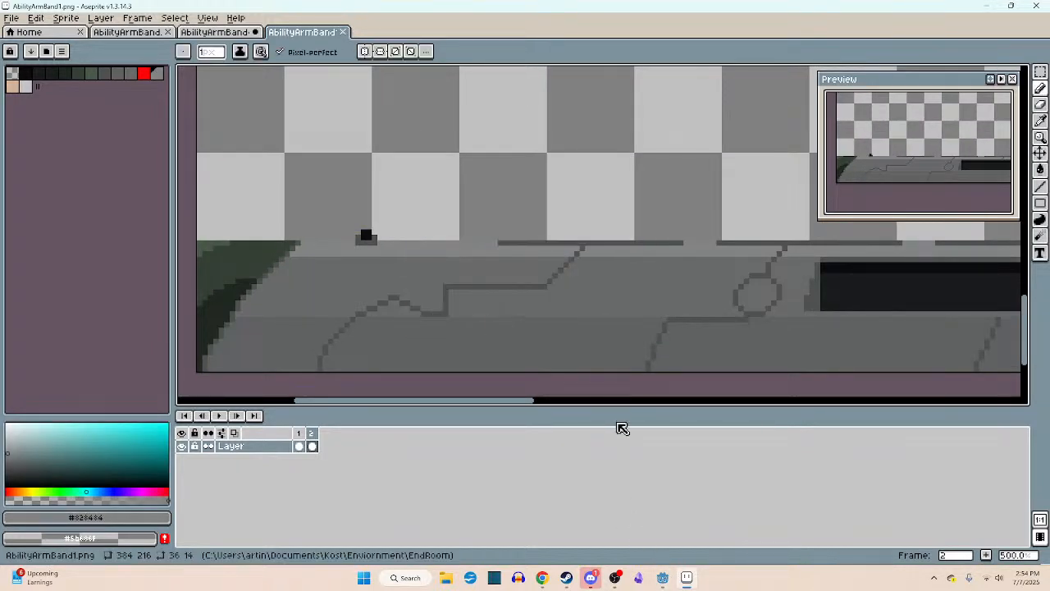
pyautogui.click(662, 577)
pyautogui.scroll(-4, 375, 295)
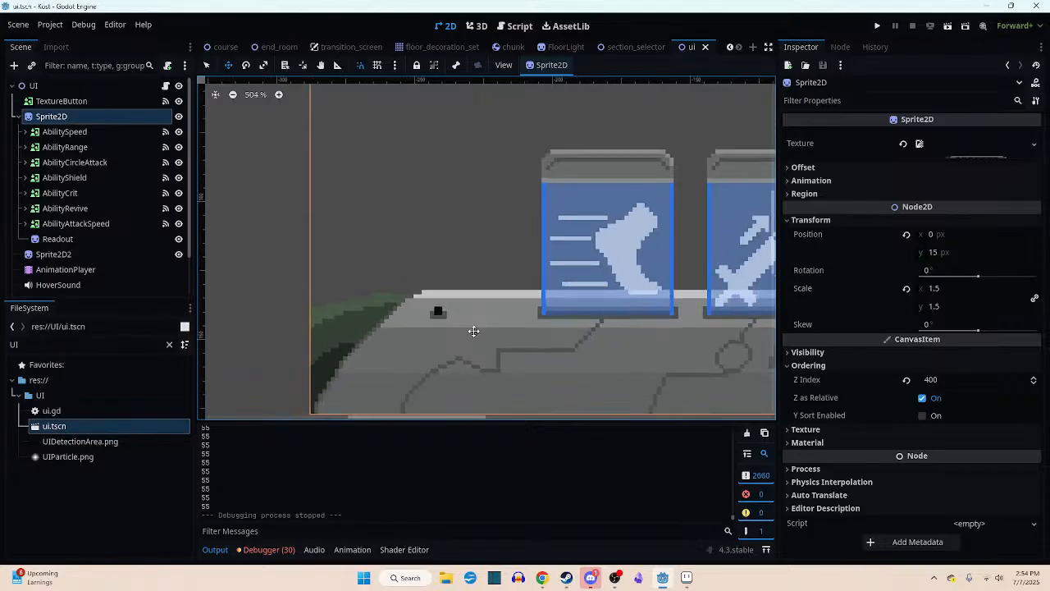
pyautogui.moveTo(447, 378); pyautogui.dragTo(437, 387, button='middle')
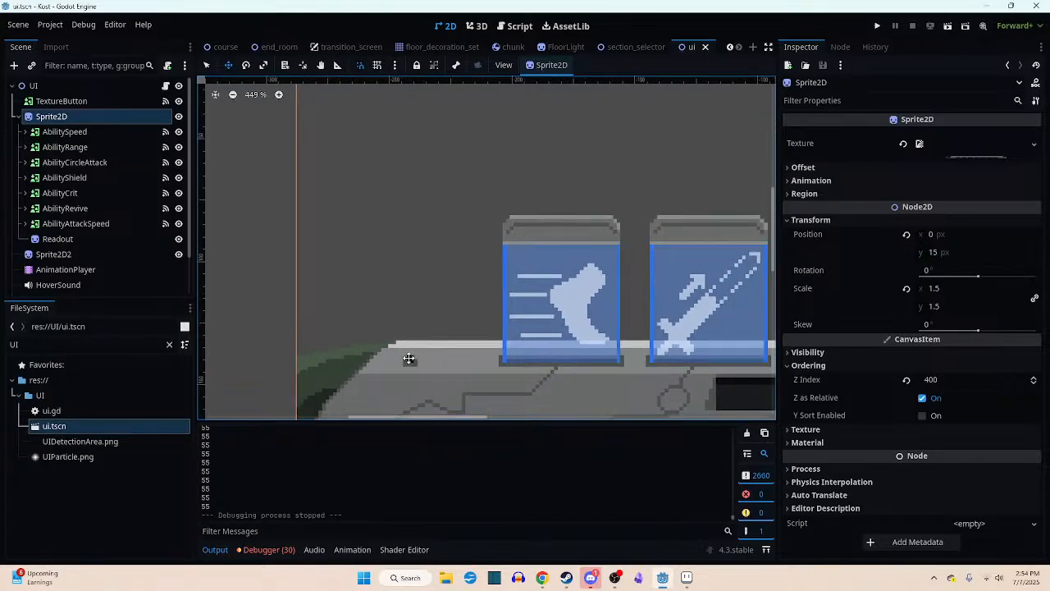
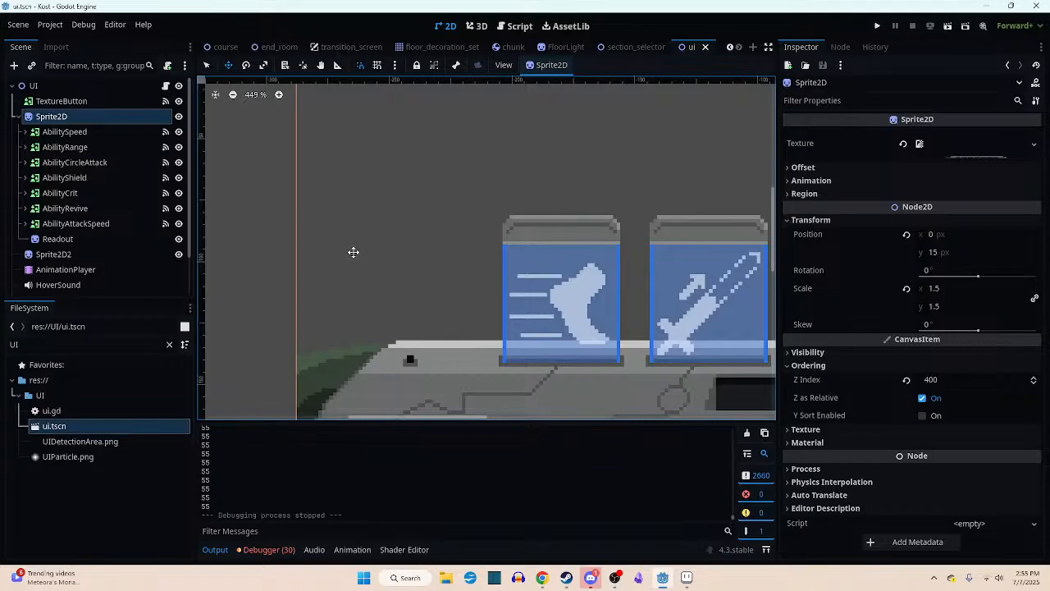
# - Examine the socket and the surrounding bar artwork in the ui scene, both close up and from farther out
pyautogui.scroll(-3, 401, 241)
pyautogui.scroll(3, 443, 326)
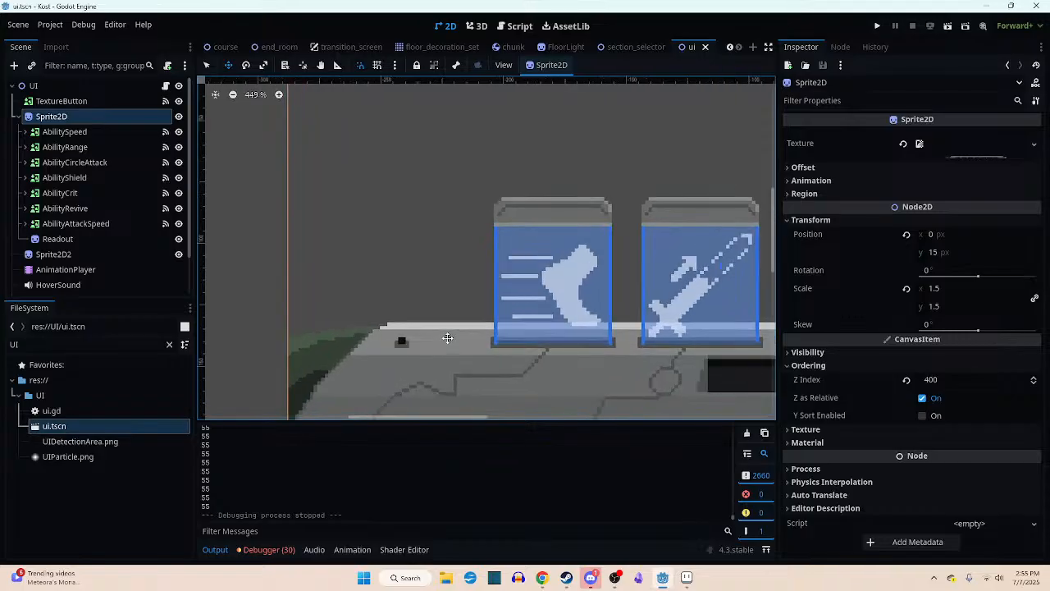
pyautogui.scroll(-1, 485, 293)
pyautogui.moveTo(411, 347); pyautogui.dragTo(478, 304, button='middle')
pyautogui.scroll(5, 485, 292)
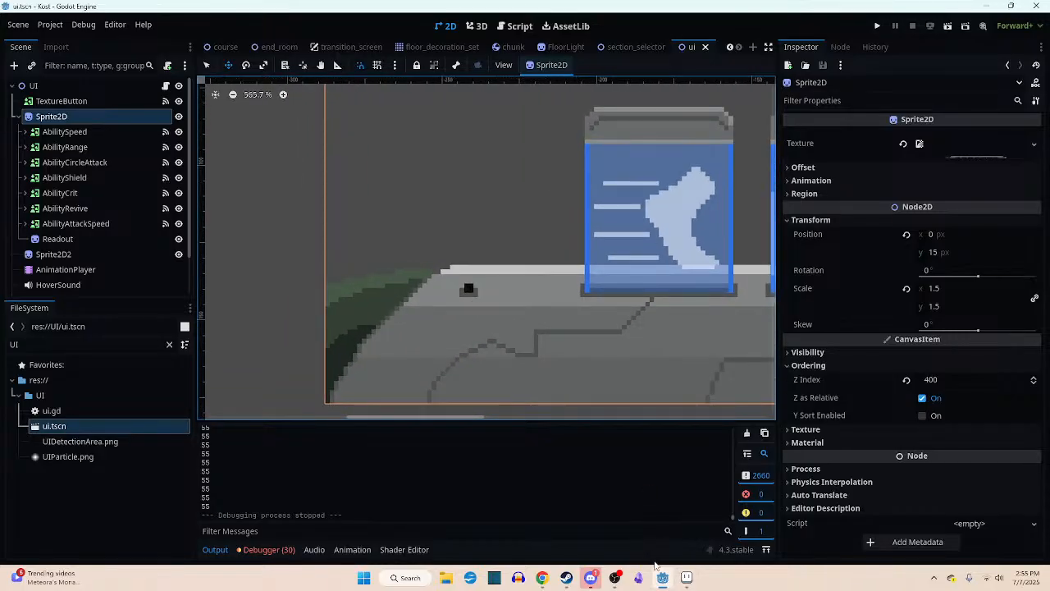
pyautogui.moveTo(662, 578)
pyautogui.scroll(1, 544, 319)
pyautogui.scroll(2, 548, 338)
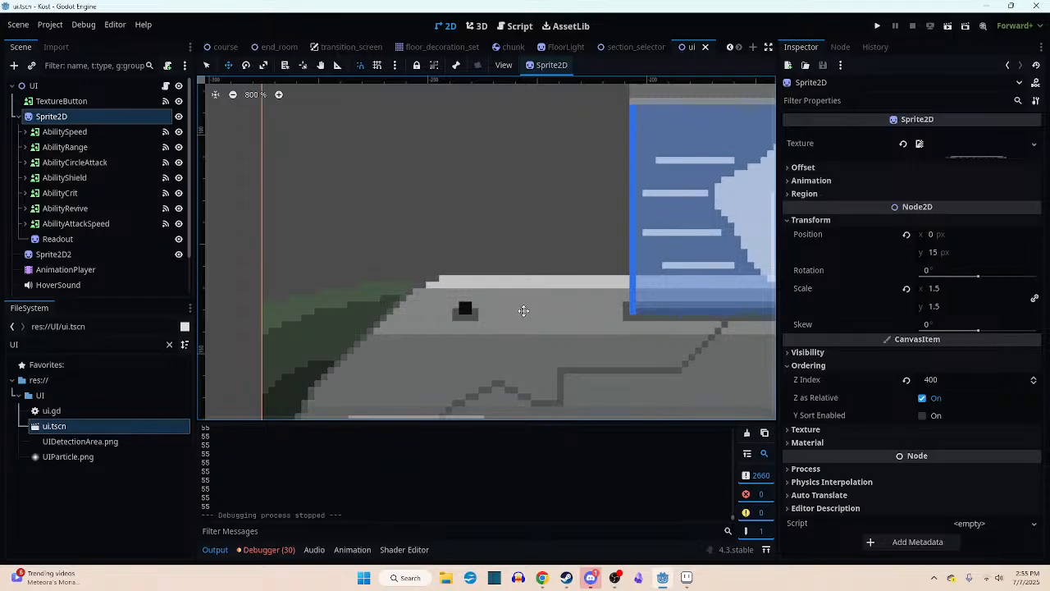
pyautogui.scroll(-2, 534, 303)
pyautogui.moveTo(515, 314); pyautogui.dragTo(428, 294, button='middle')
pyautogui.scroll(-2, 448, 318)
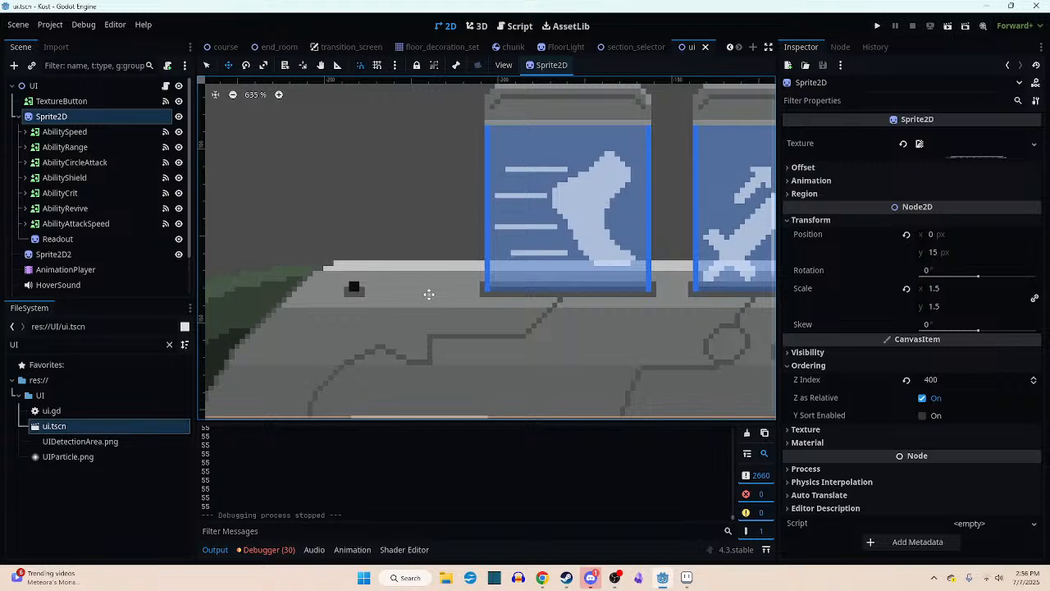
pyautogui.moveTo(429, 293)
pyautogui.mouseDown(button='middle')
pyautogui.moveTo(452, 324)
pyautogui.moveTo(441, 306)
pyautogui.mouseUp(button='middle')
pyautogui.scroll(1, 442, 311)
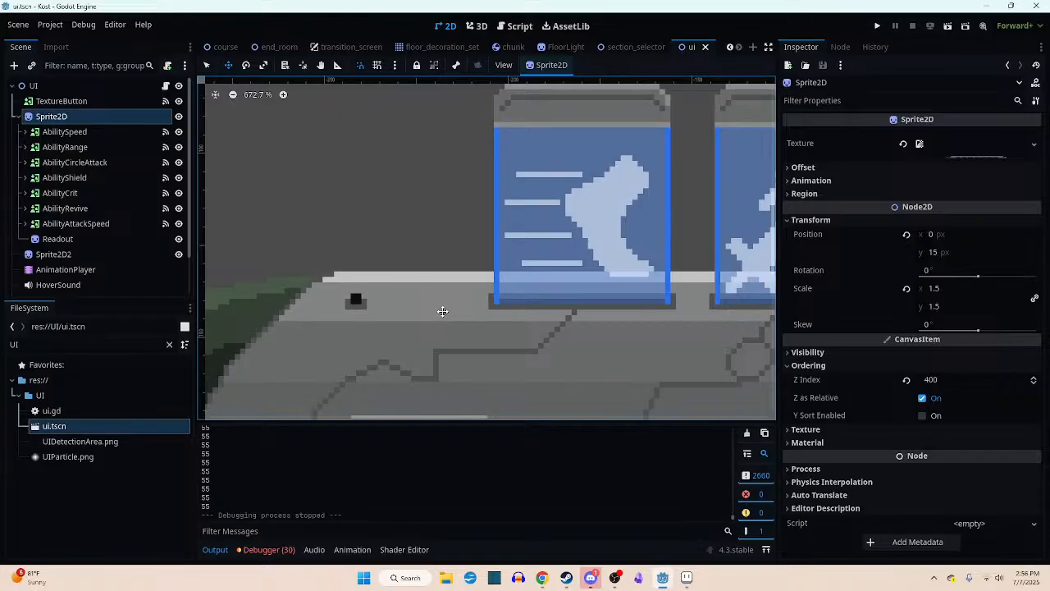
pyautogui.scroll(-1, 442, 310)
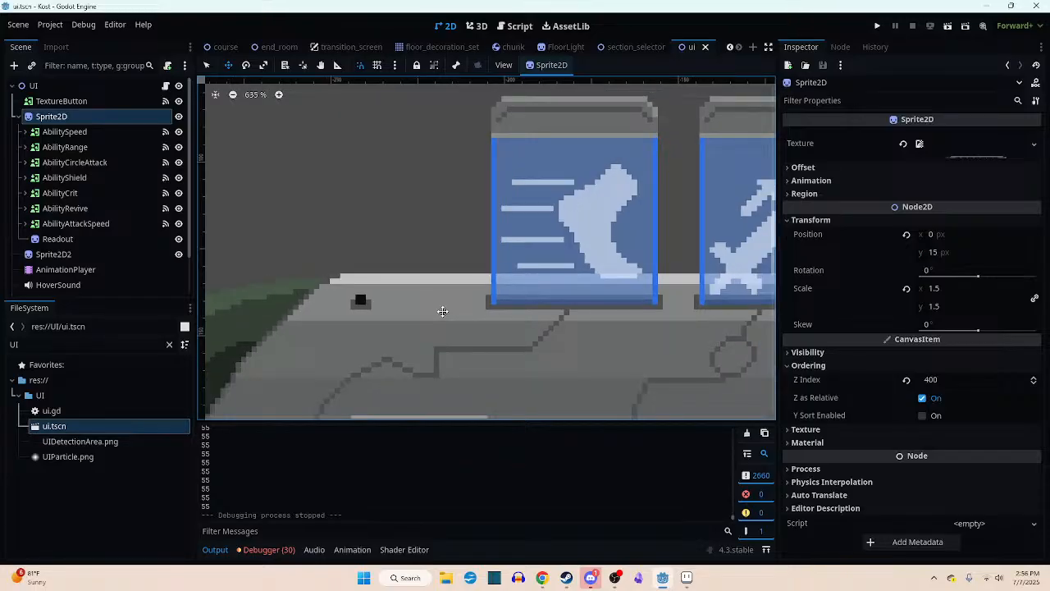
pyautogui.moveTo(443, 311)
pyautogui.mouseDown(button='middle')
pyautogui.moveTo(468, 291)
pyautogui.moveTo(520, 284)
pyautogui.moveTo(448, 302)
pyautogui.mouseUp(button='middle')
pyautogui.scroll(-3, 466, 292)
pyautogui.scroll(-1, 448, 303)
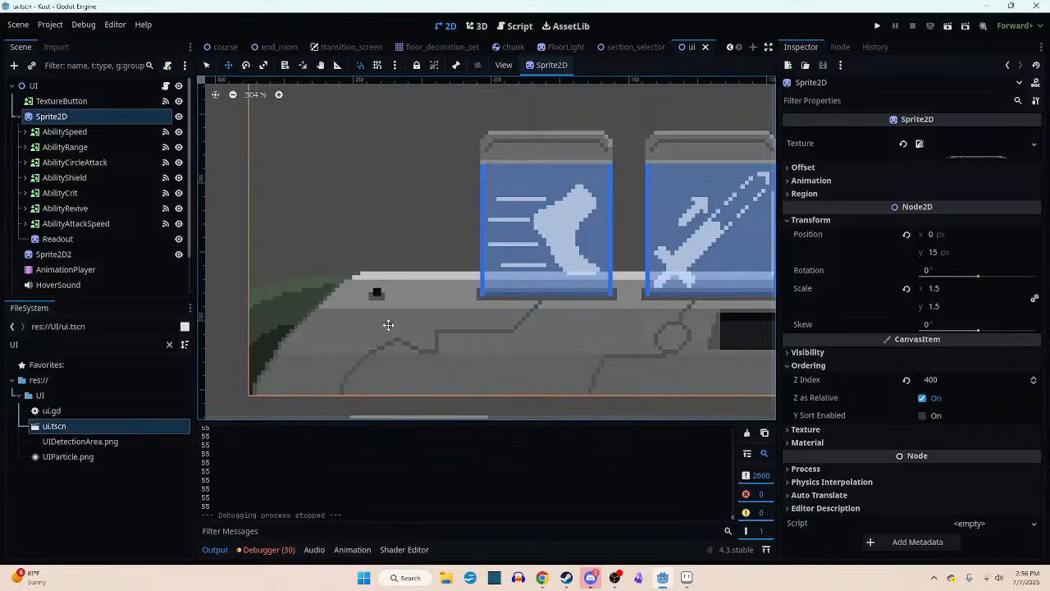
pyautogui.scroll(8, 497, 340)
pyautogui.scroll(2, 500, 308)
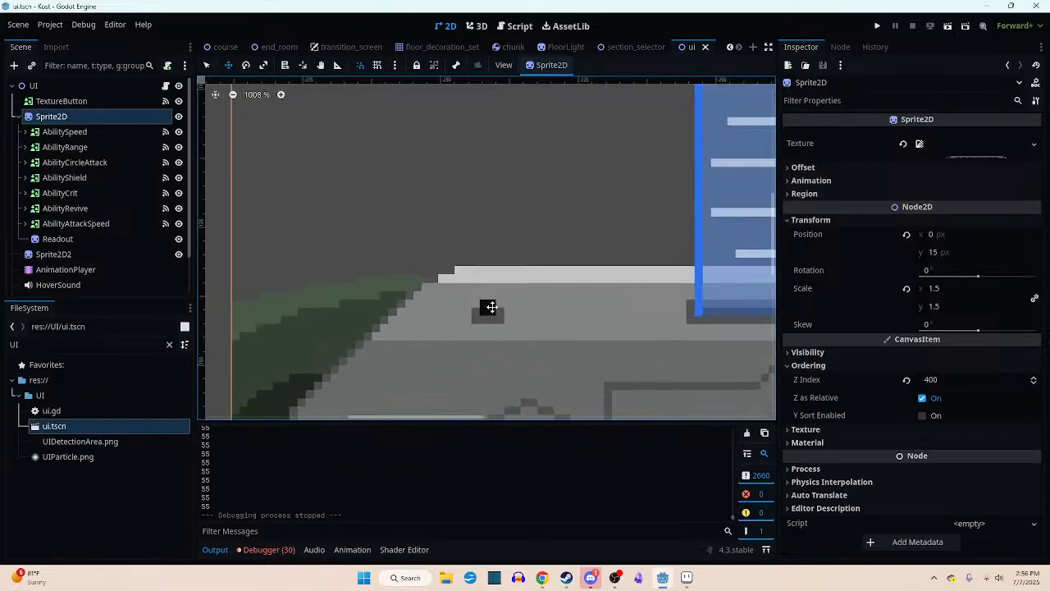
# - Switch to Aseprite, paint the black square's upper-right pixel light grey #c3c3c3 as a highlight, and export both frames
pyautogui.click(686, 577)
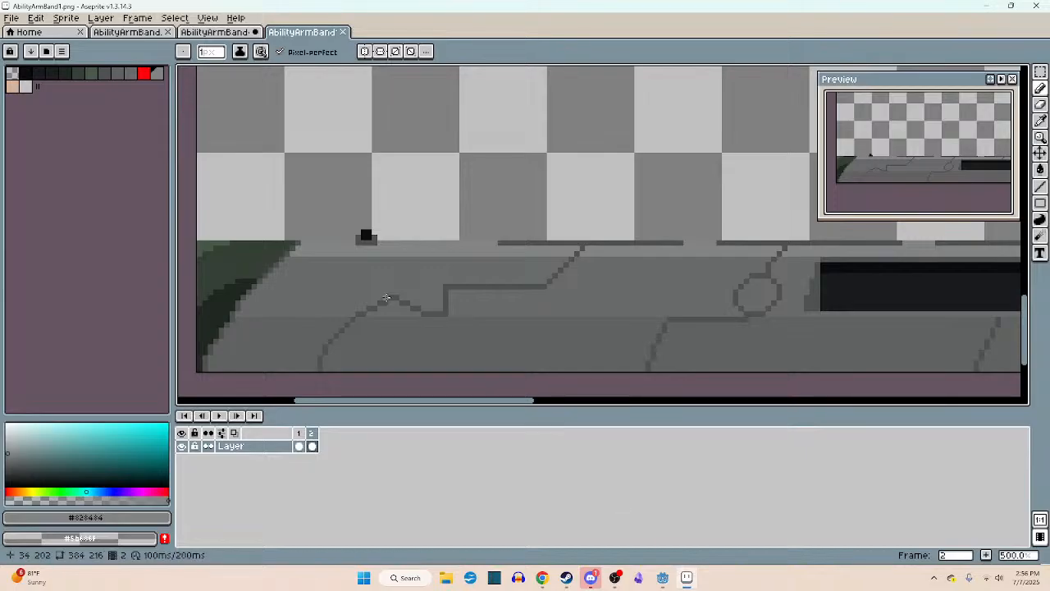
pyautogui.scroll(5, 386, 299)
pyautogui.click(25, 87)
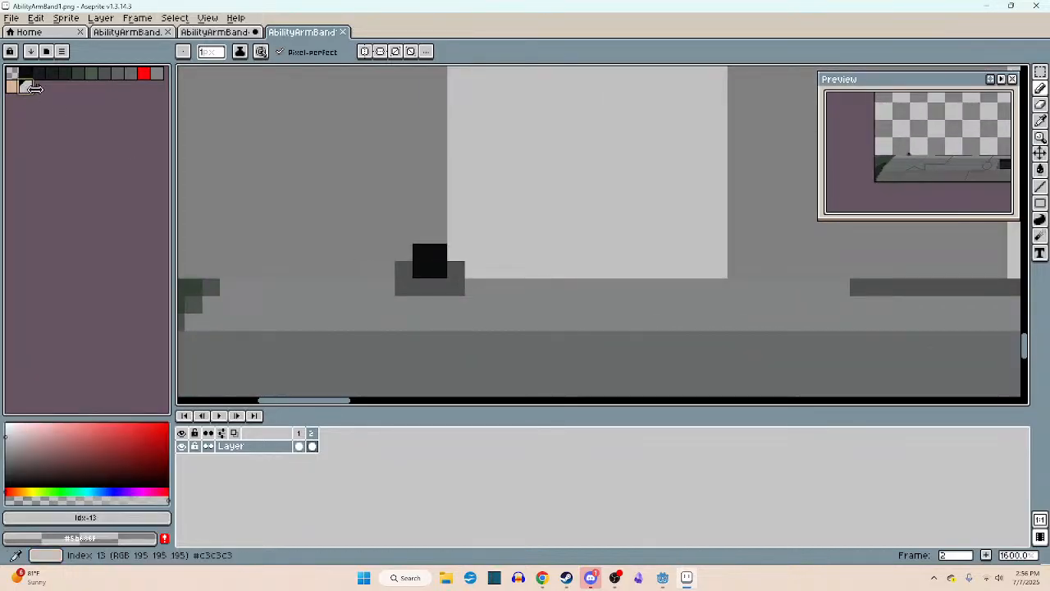
pyautogui.click(438, 252)
pyautogui.scroll(-4, 526, 288)
pyautogui.hotkey('ctrl', 's')
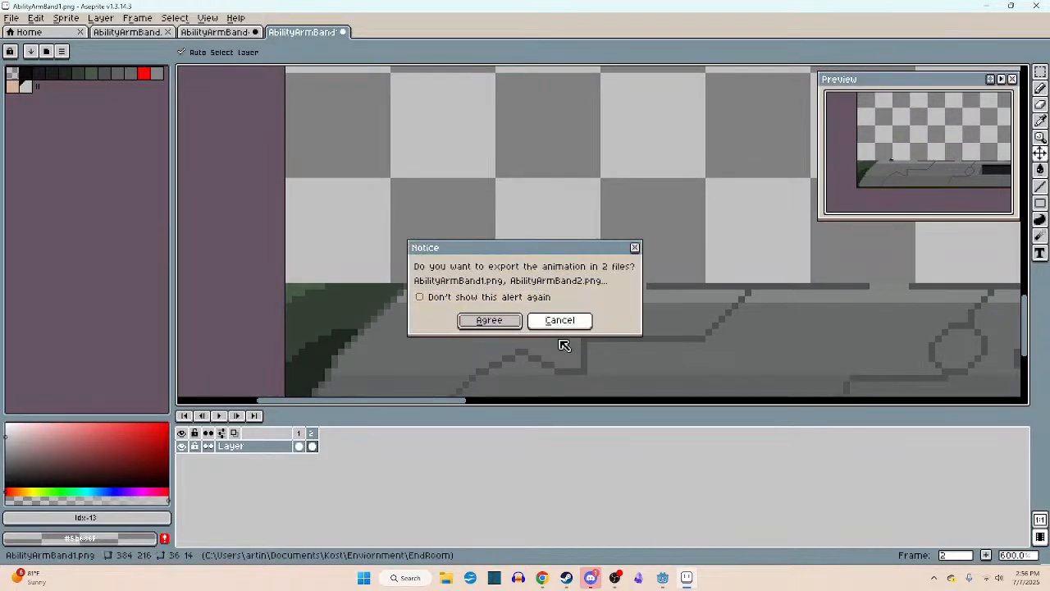
pyautogui.click(517, 320)
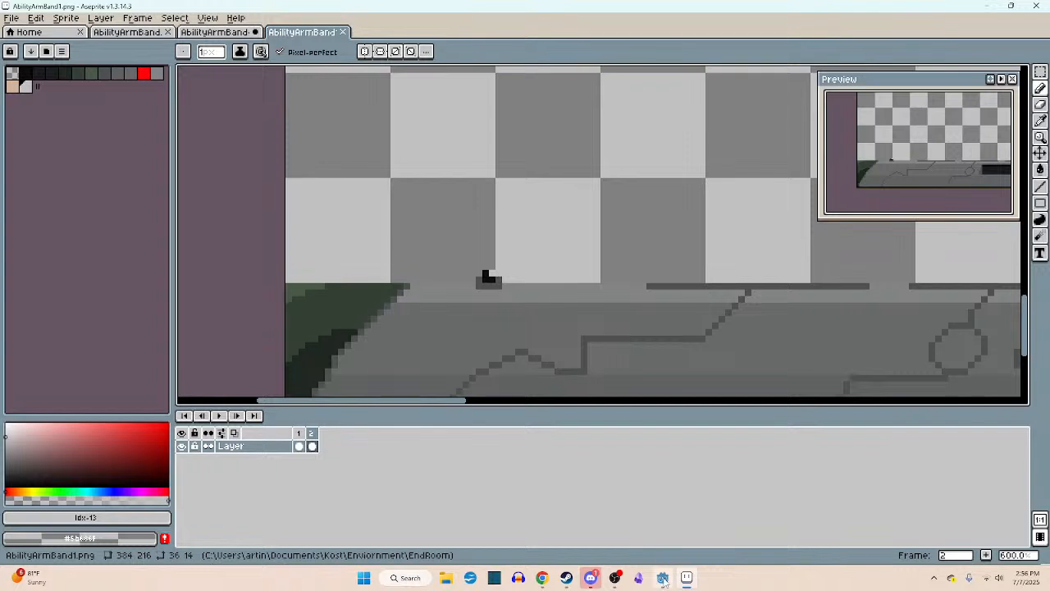
pyautogui.moveTo(663, 579)
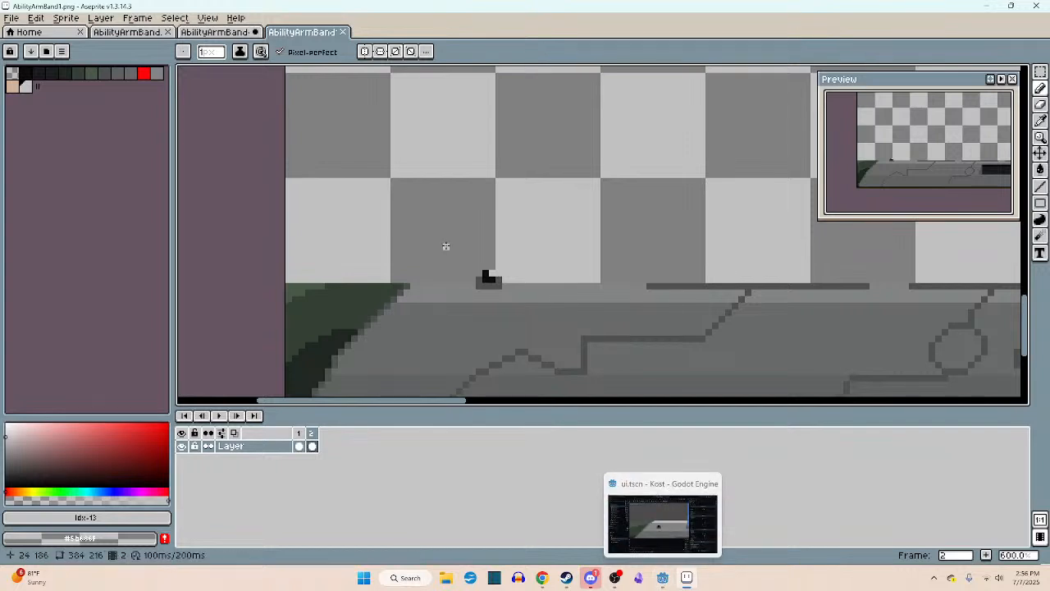
# - Recolour the socket's highlight pixel light blue (HSV 211, 19, 79), export both frames, and check it in Godot
pyautogui.scroll(4, 463, 250)
pyautogui.click(102, 490)
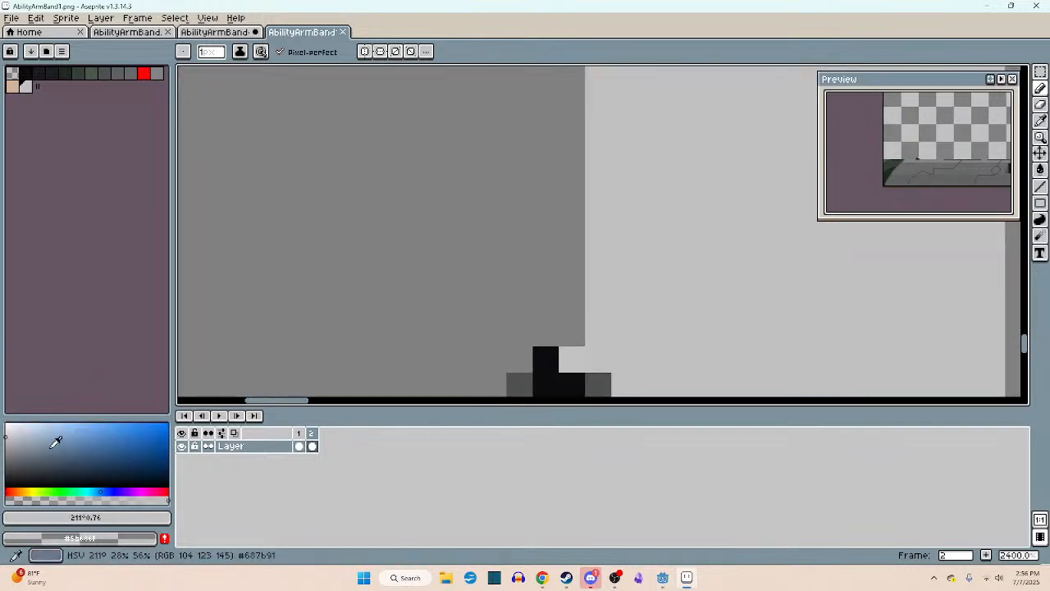
pyautogui.click(37, 436)
pyautogui.press('g')
pyautogui.click(572, 359)
pyautogui.scroll(-4, 585, 359)
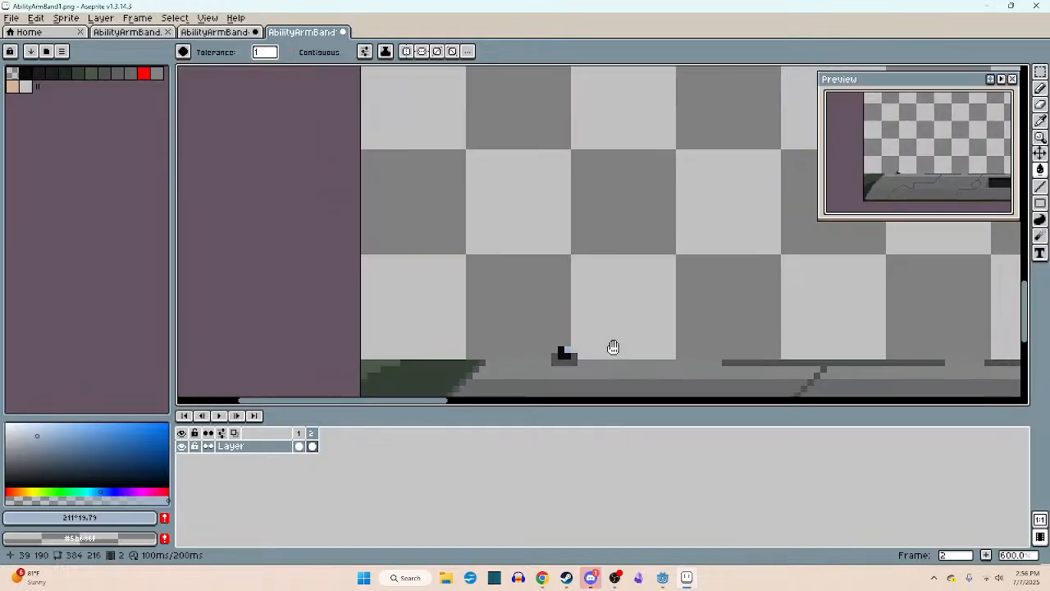
pyautogui.hotkey('ctrl', 's')
pyautogui.click(490, 323)
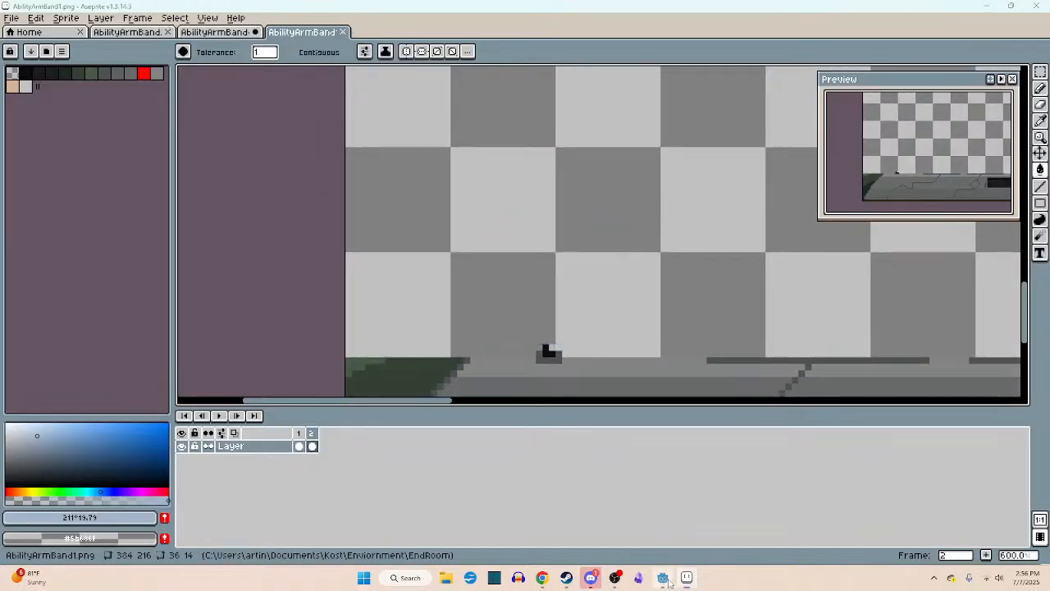
pyautogui.click(663, 579)
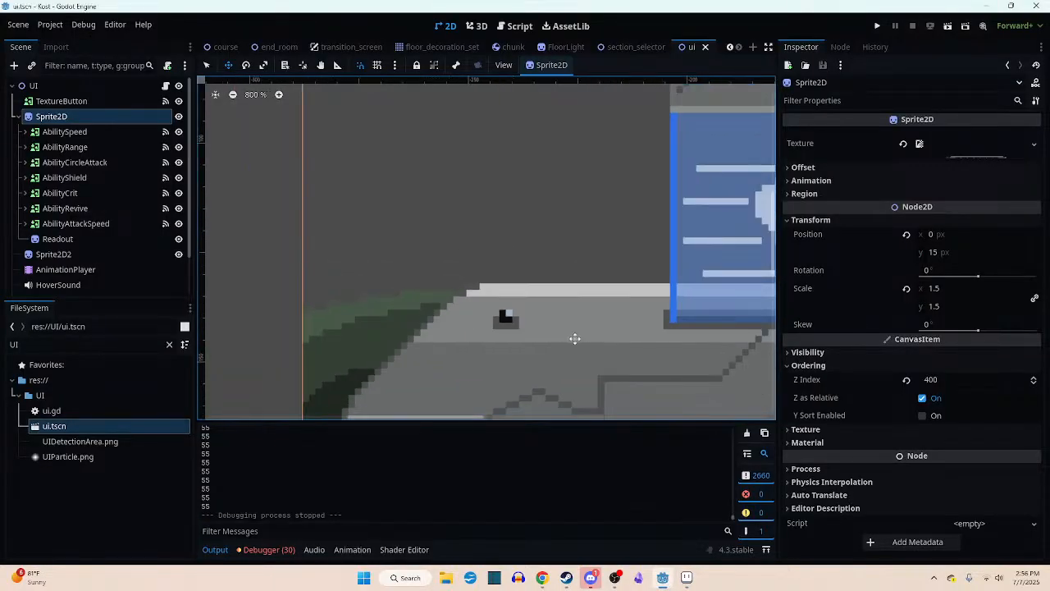
# - Back in Aseprite, darken the highlight pixel to slate blue (HSV 211, 34, 43), export both frames, and inspect it in Godot
pyautogui.click(688, 578)
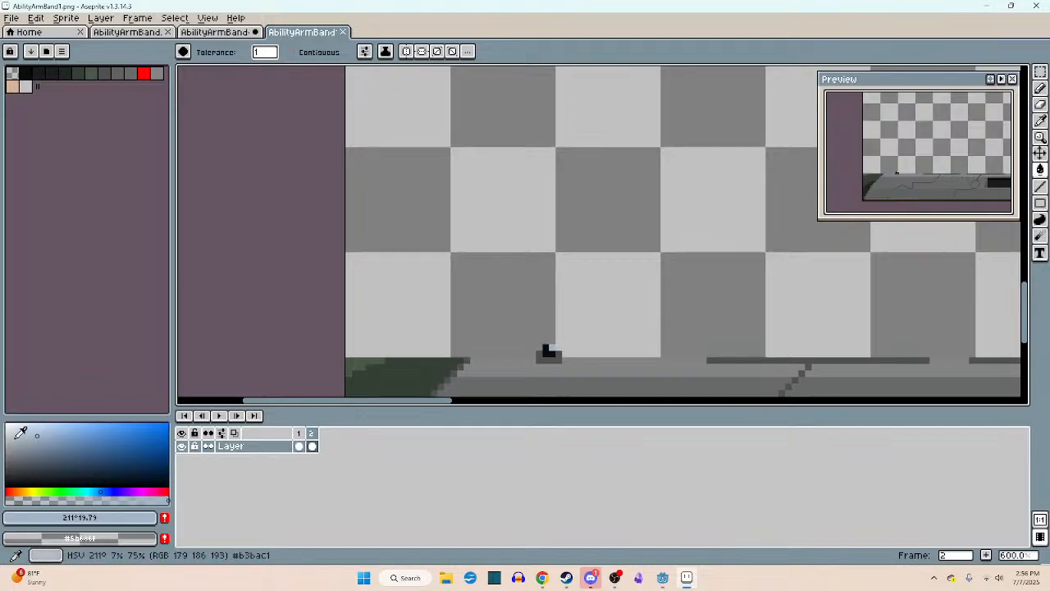
pyautogui.scroll(4, 563, 335)
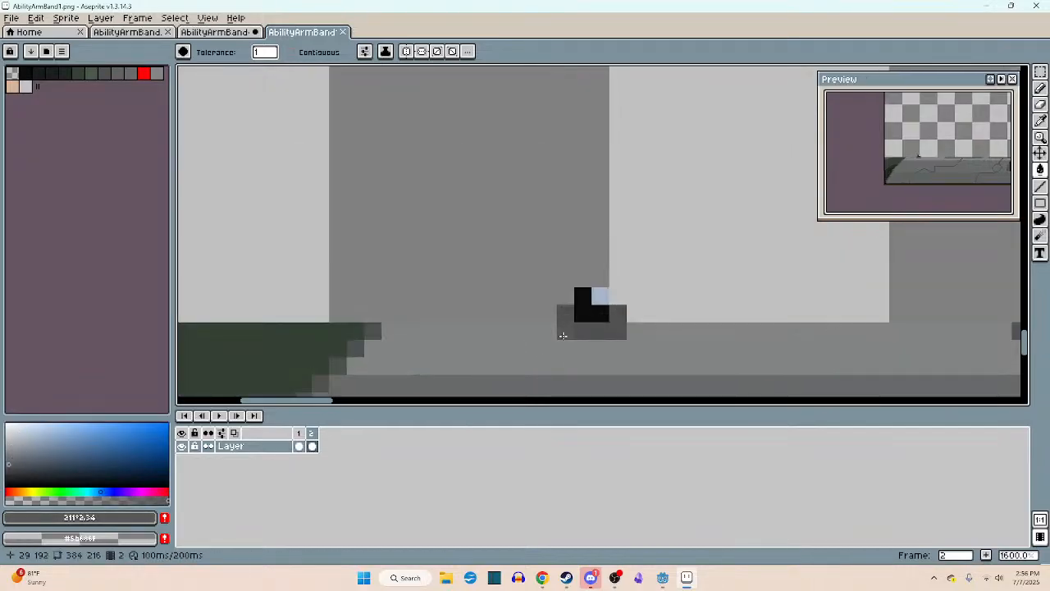
pyautogui.click(60, 458)
pyautogui.scroll(-3, 612, 320)
pyautogui.hotkey('ctrl', 's')
pyautogui.click(502, 320)
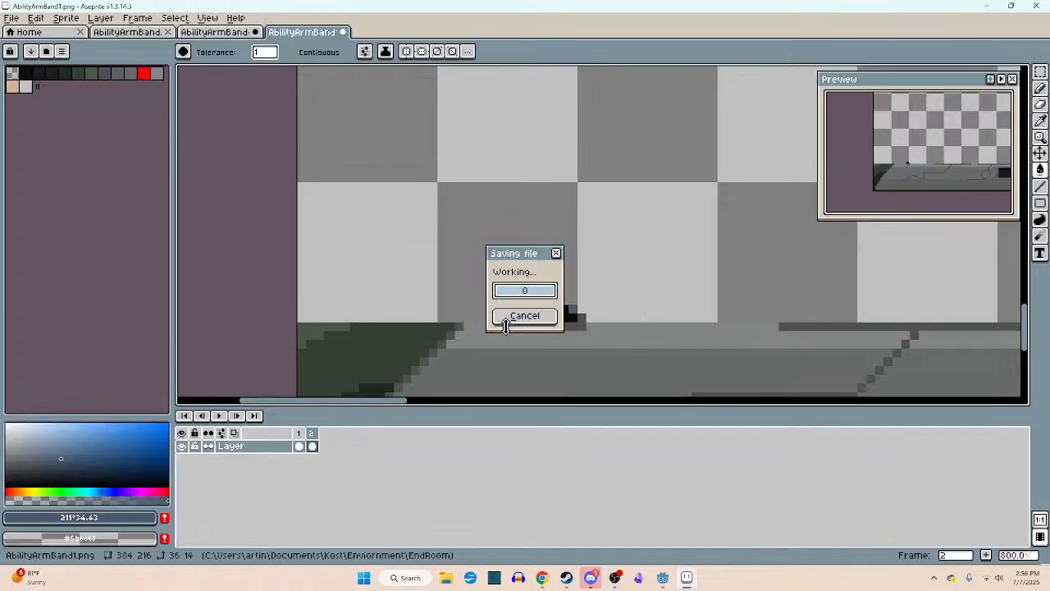
pyautogui.click(662, 578)
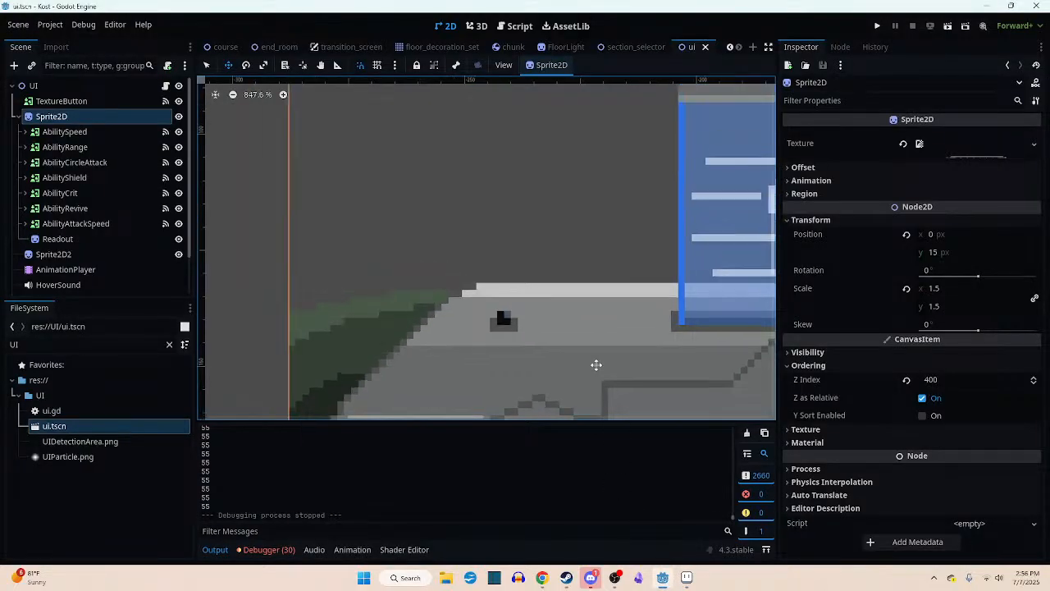
pyautogui.scroll(-2, 542, 343)
pyautogui.scroll(8, 587, 346)
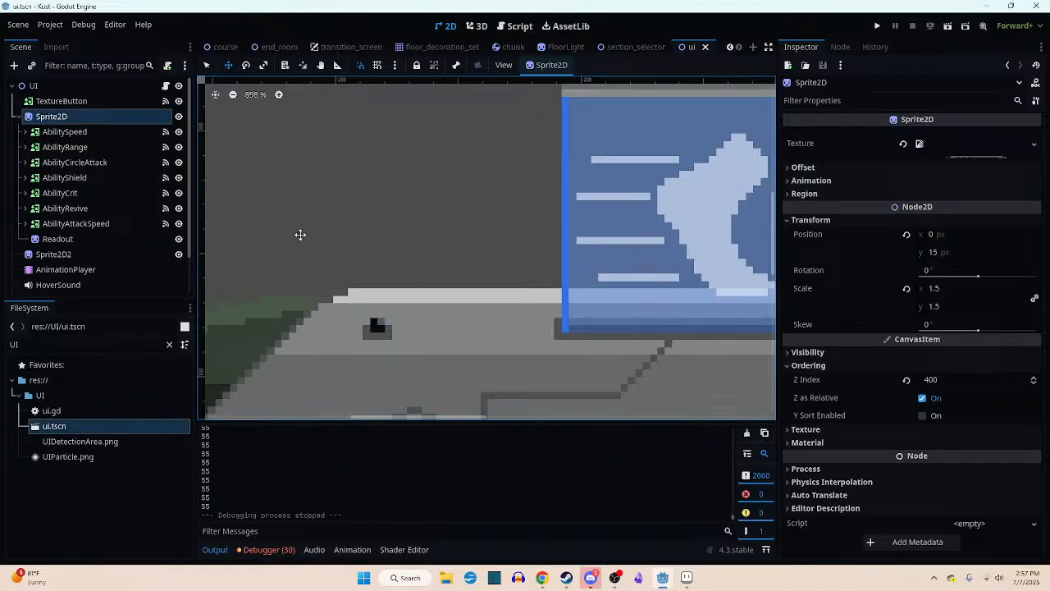
pyautogui.moveTo(296, 263); pyautogui.dragTo(344, 263, button='middle')
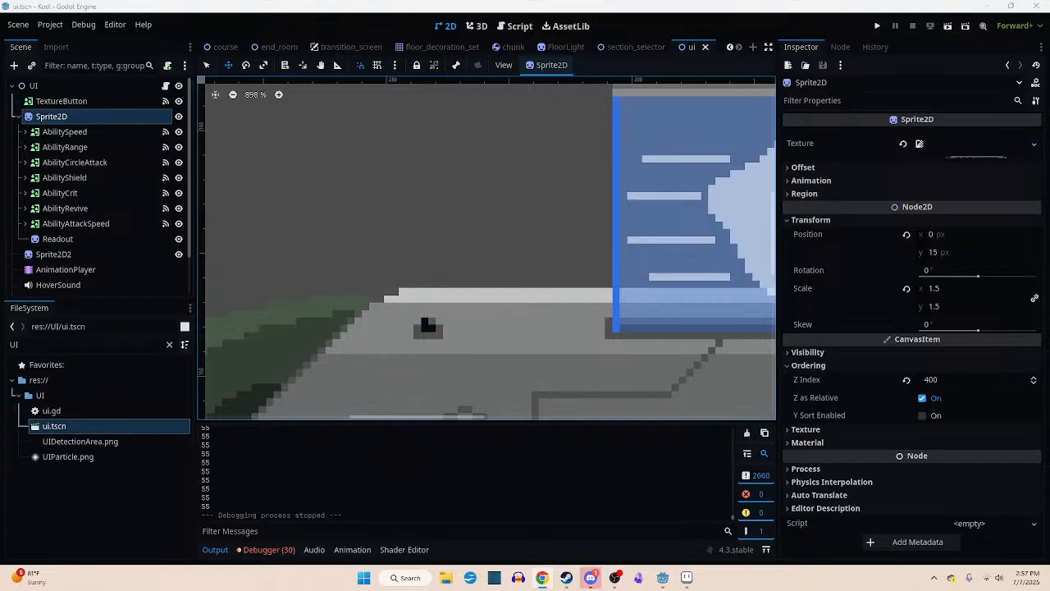
# - Read the Google definition of "behoove" in Chrome and return to Godot
pyautogui.moveTo(244, 0)
pyautogui.mouseDown()
pyautogui.moveTo(245, 80)
pyautogui.moveTo(243, 0)
pyautogui.moveTo(233, 11)
pyautogui.moveTo(233, 2)
pyautogui.mouseUp()
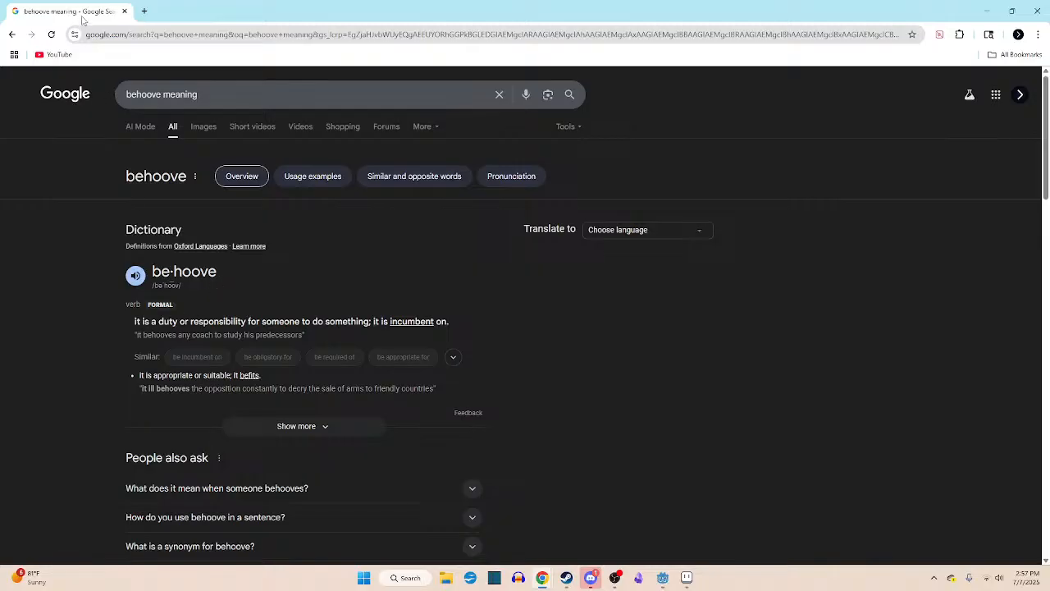
pyautogui.hotkey('alt', 'Tab')
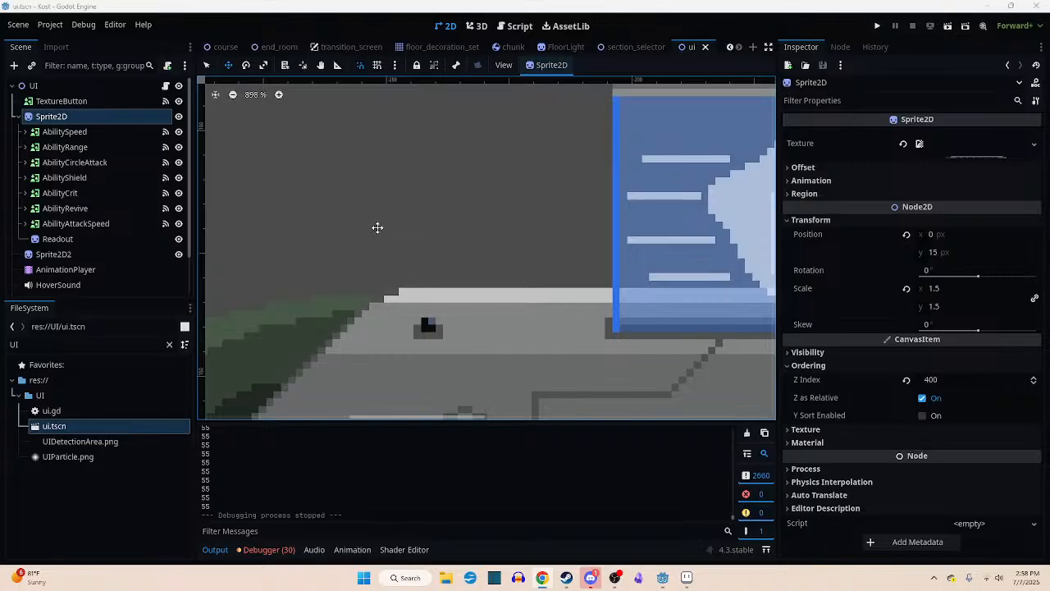
# - Review how the highlighted socket sits on the bar beside the ability panels in the ui scene
pyautogui.scroll(-1, 410, 253)
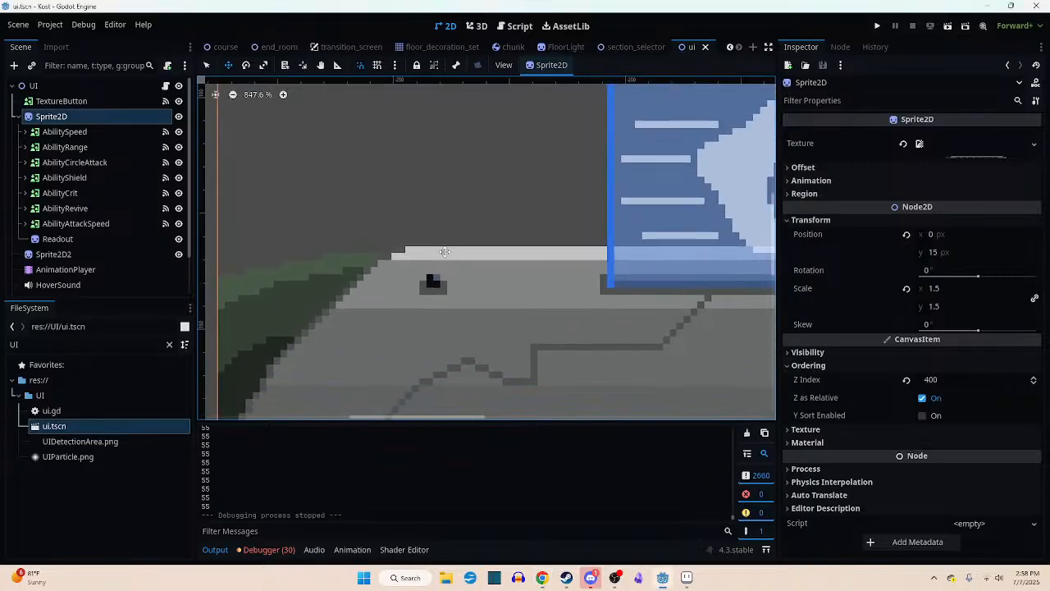
pyautogui.scroll(-4, 414, 254)
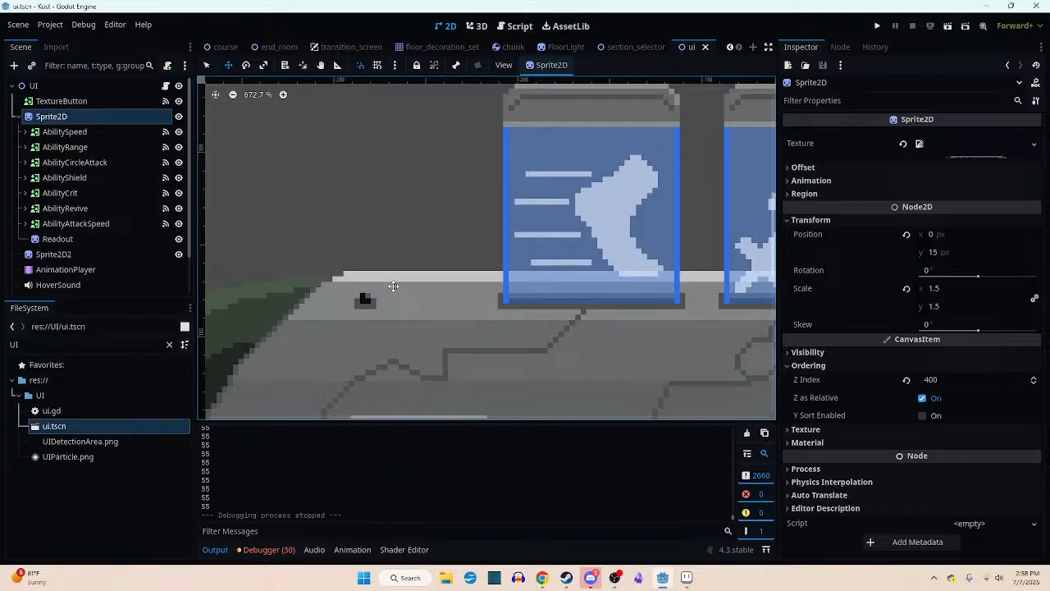
pyautogui.moveTo(393, 286); pyautogui.dragTo(394, 291, button='middle')
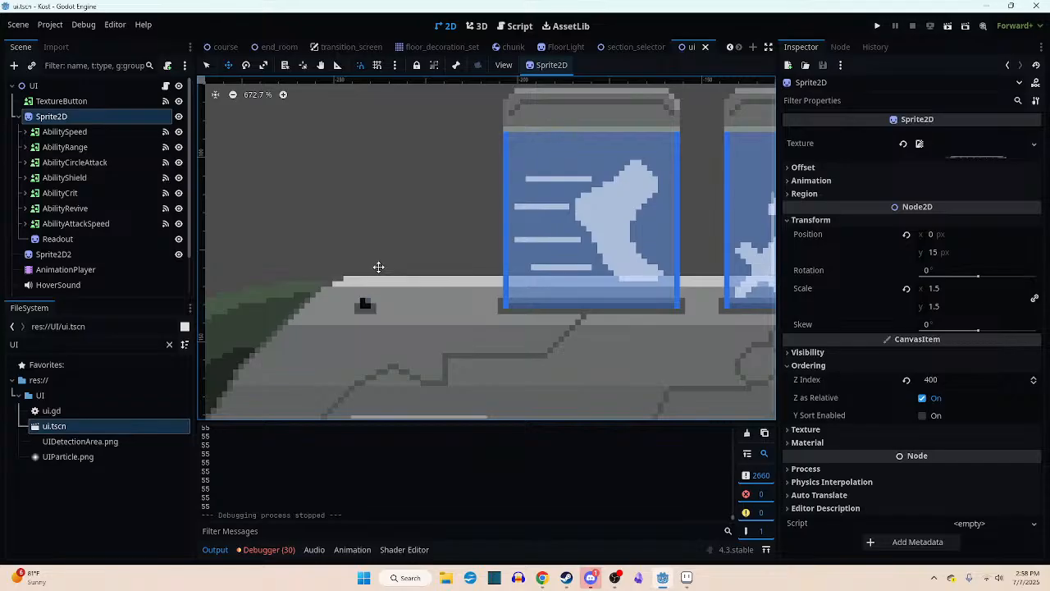
pyautogui.scroll(-3, 390, 270)
pyautogui.moveTo(389, 274); pyautogui.dragTo(369, 291, button='middle')
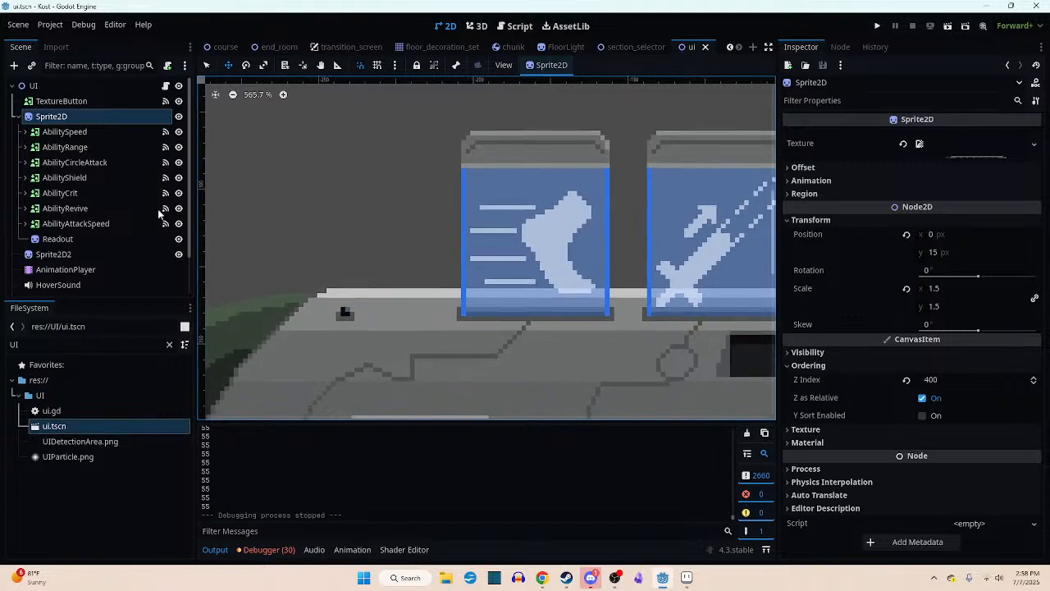
pyautogui.scroll(-1, 73, 210)
pyautogui.scroll(1, 66, 213)
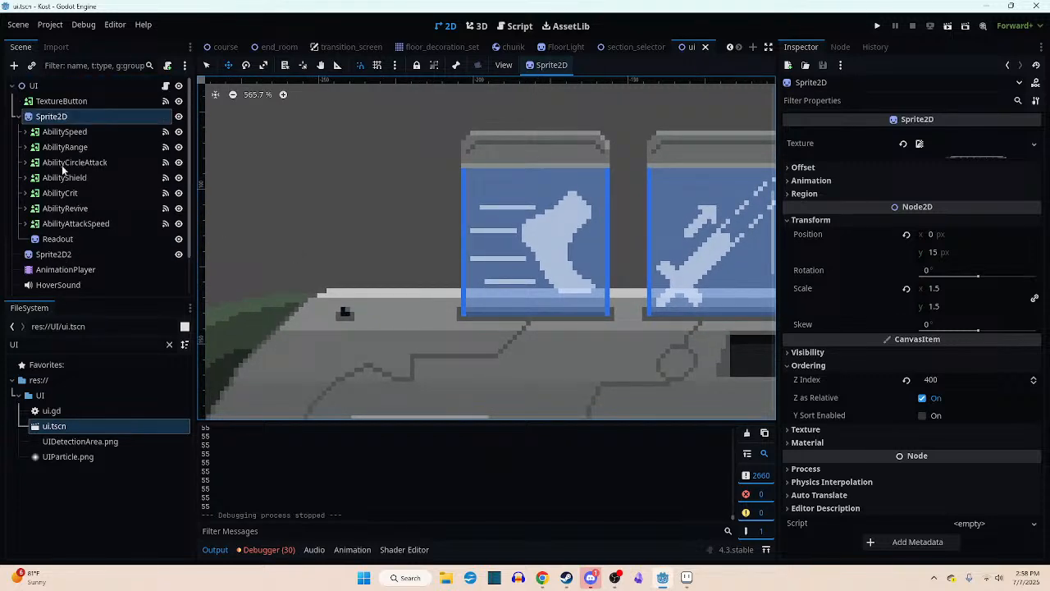
pyautogui.rightClick(59, 89)
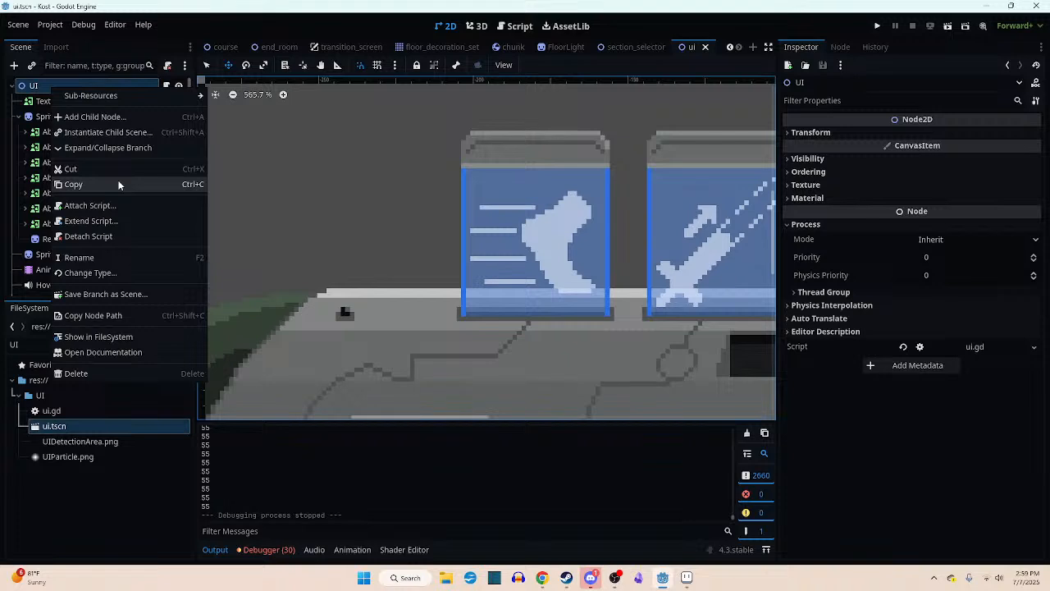
pyautogui.scroll(1, 234, 220)
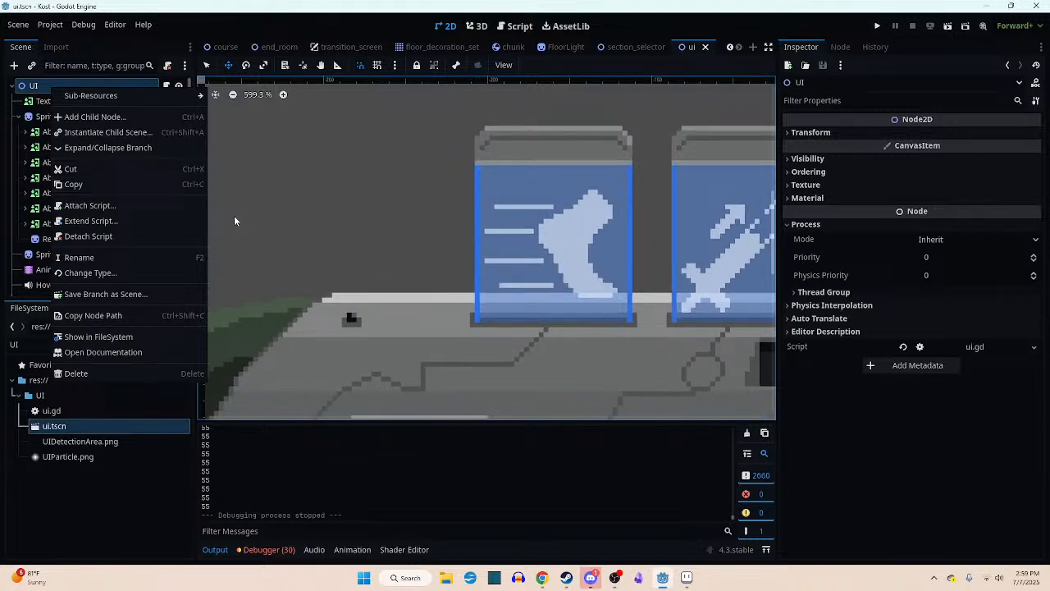
pyautogui.scroll(-1, 351, 251)
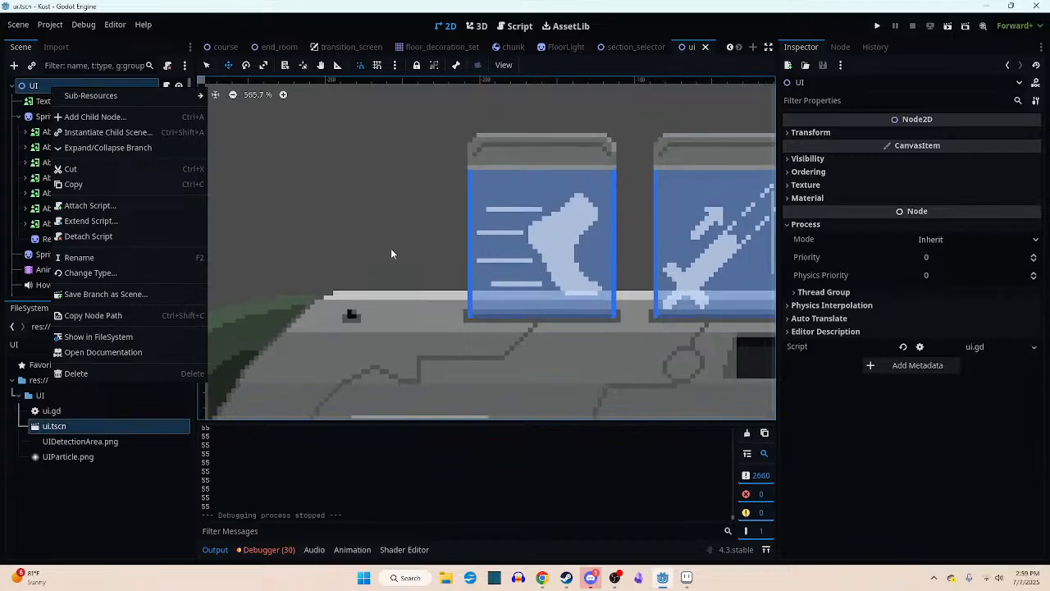
pyautogui.scroll(-5, 425, 331)
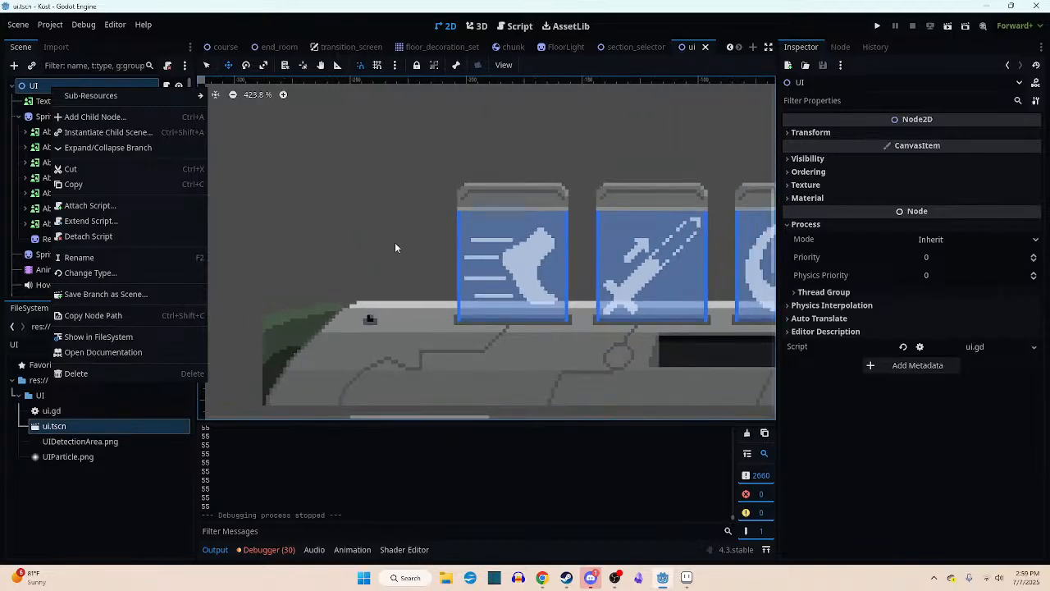
pyautogui.click(401, 354)
# - Add a GPUParticles2D child node to the UI root node
pyautogui.scroll(1, 394, 344)
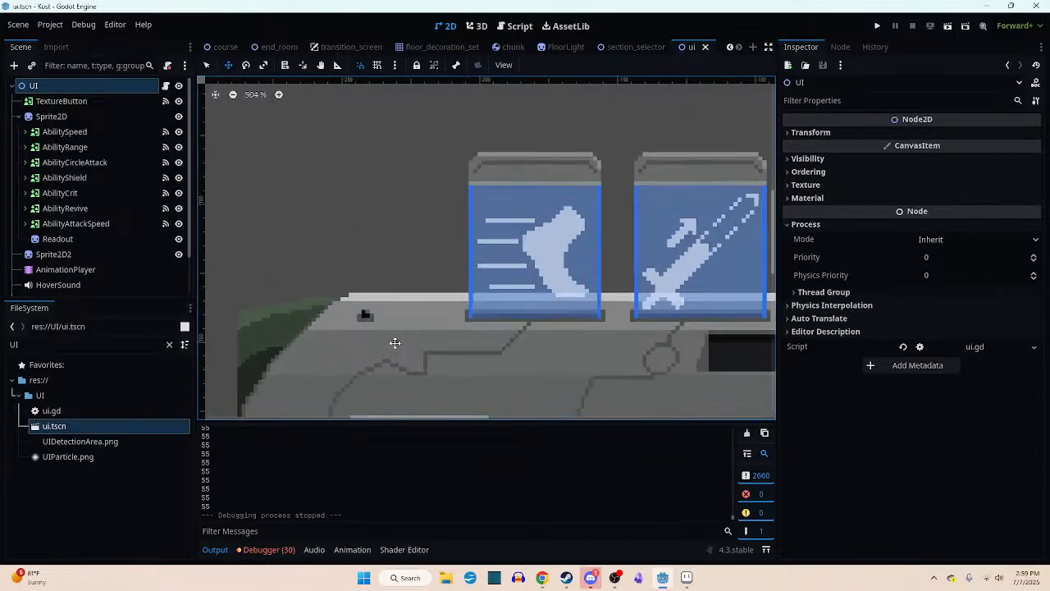
pyautogui.scroll(-2, 95, 188)
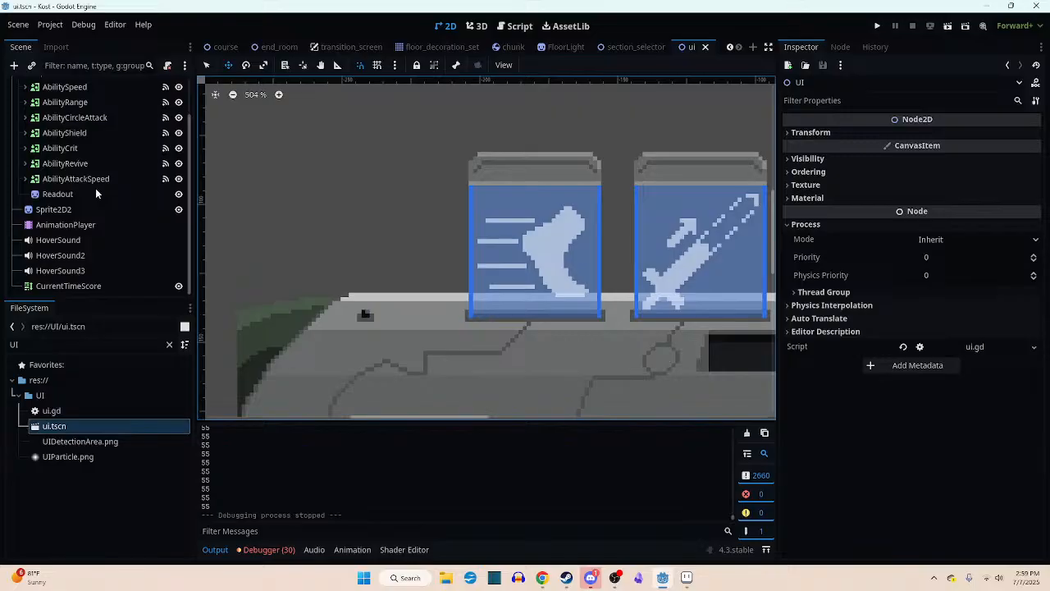
pyautogui.scroll(2, 95, 188)
pyautogui.rightClick(55, 87)
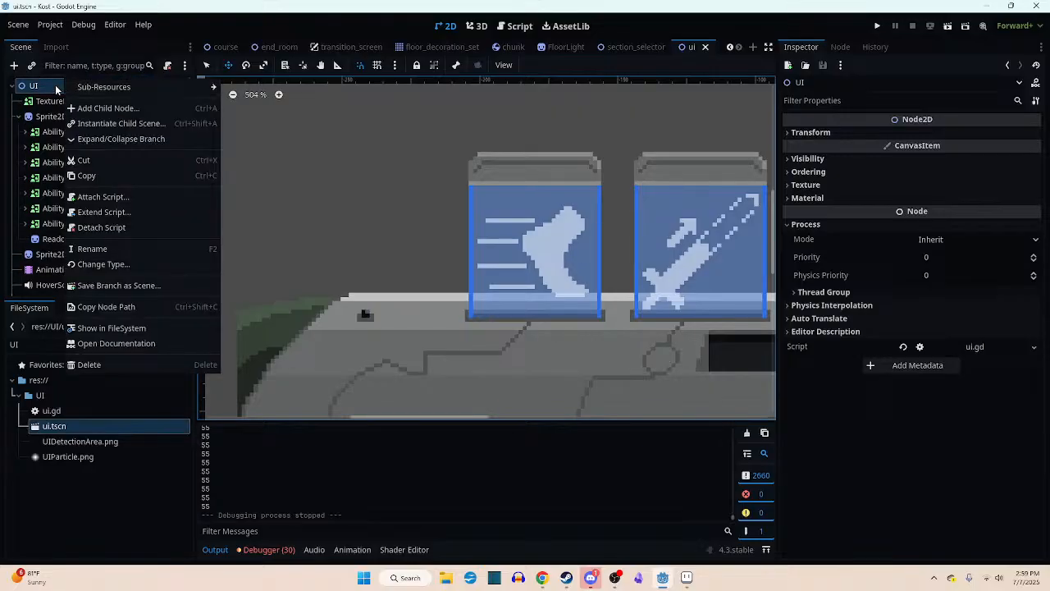
pyautogui.click(92, 111)
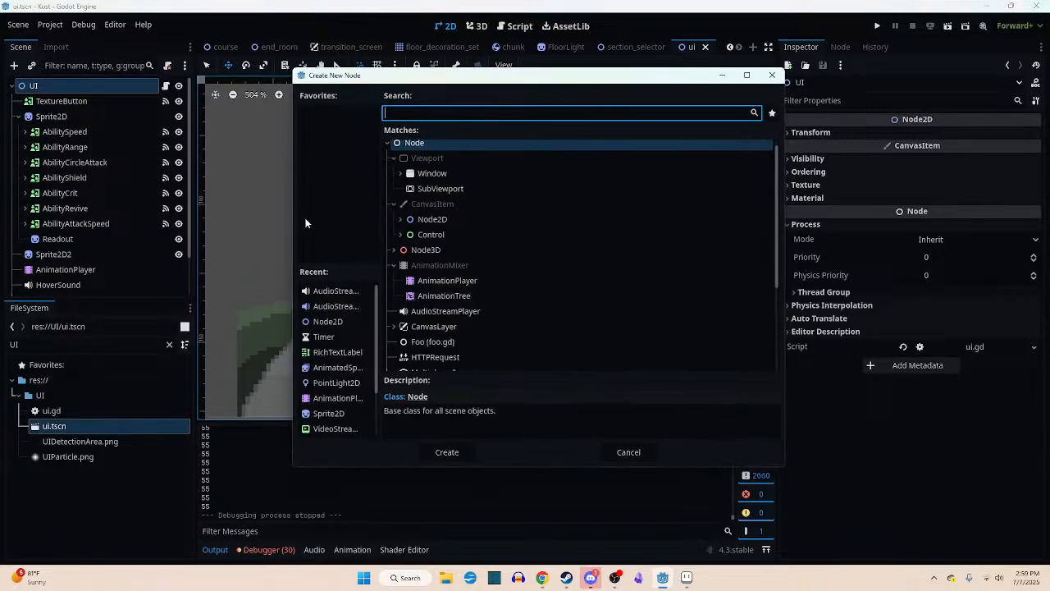
pyautogui.scroll(-2, 343, 342)
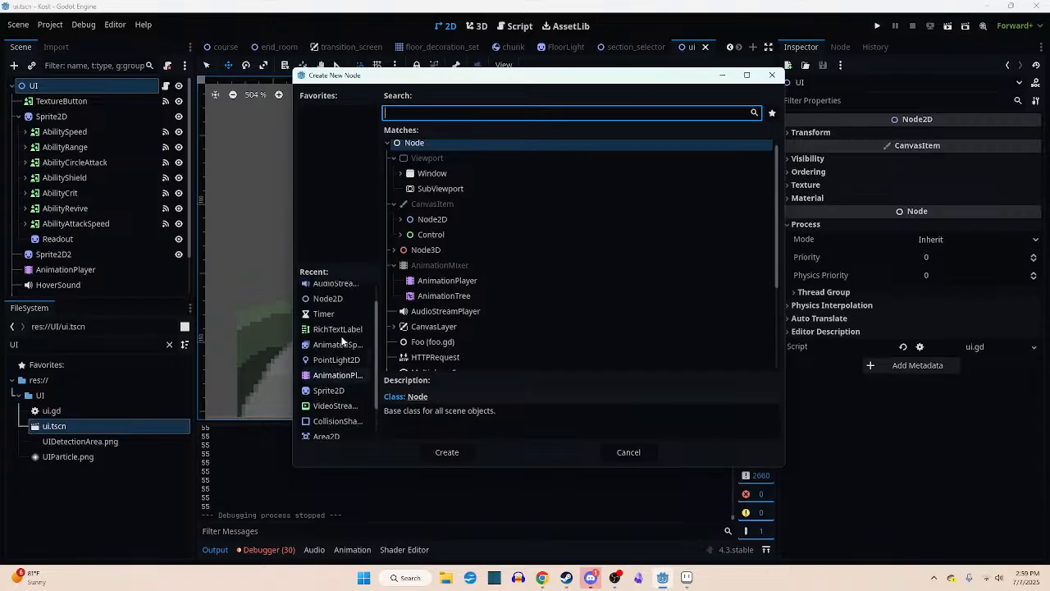
pyautogui.scroll(-3, 343, 341)
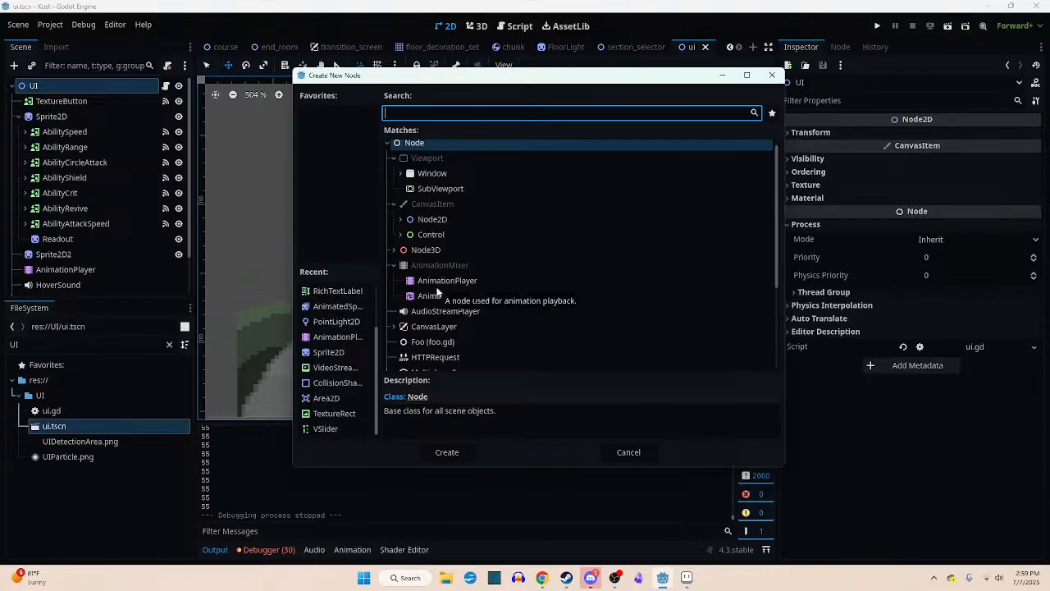
pyautogui.write('part')
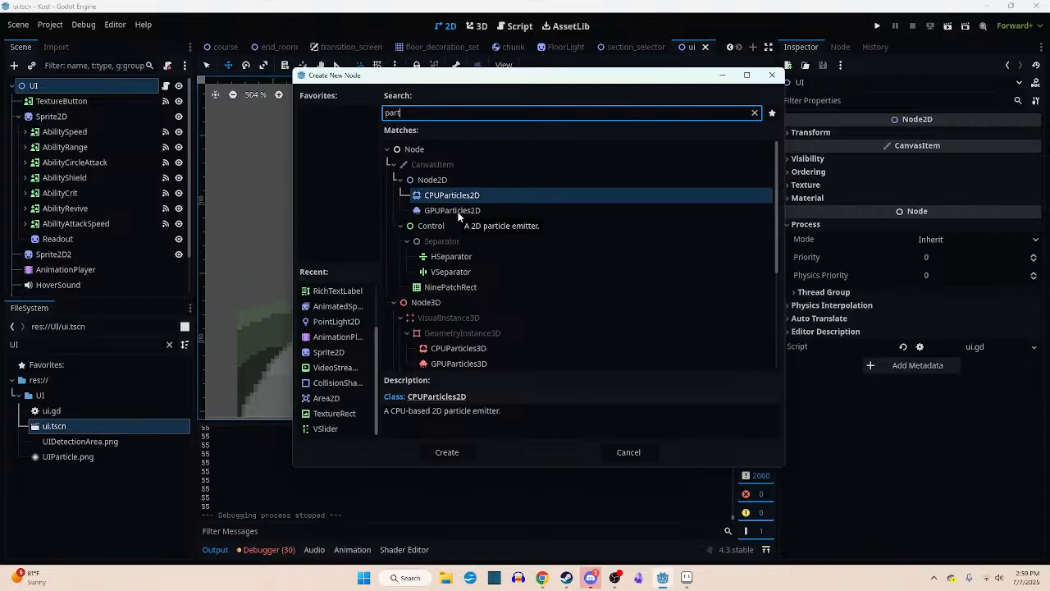
pyautogui.doubleClick(455, 211)
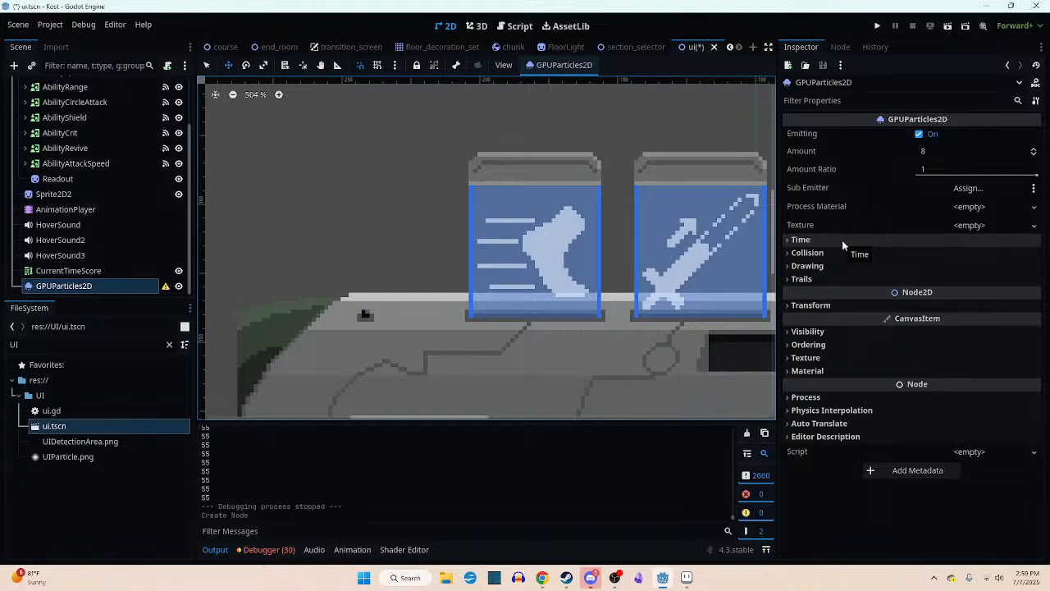
# - Assign a new ParticleProcessMaterial to the particle emitter's Process Material and expand its settings
pyautogui.click(968, 207)
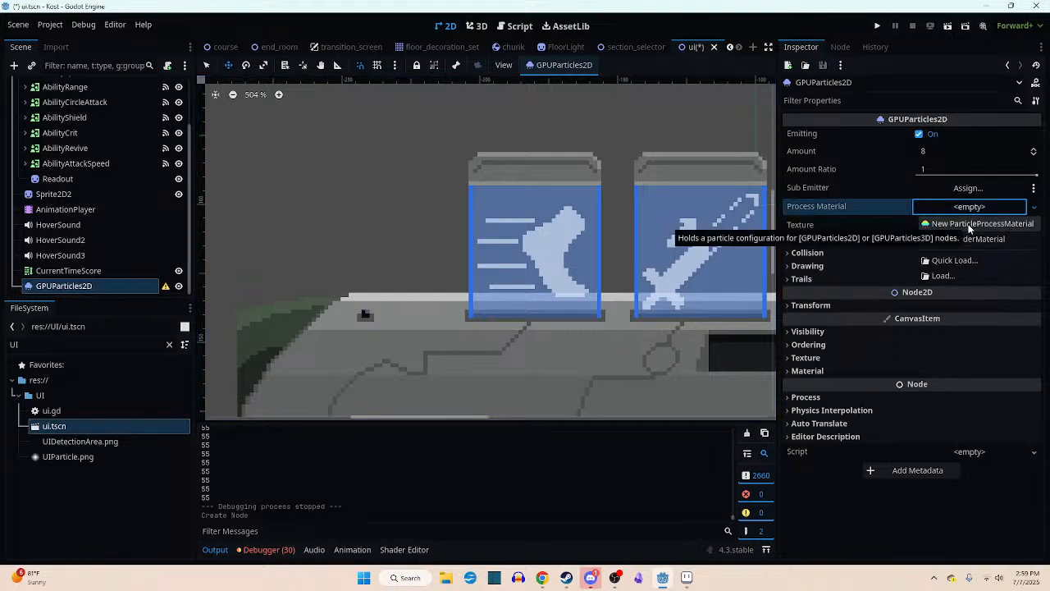
pyautogui.click(981, 224)
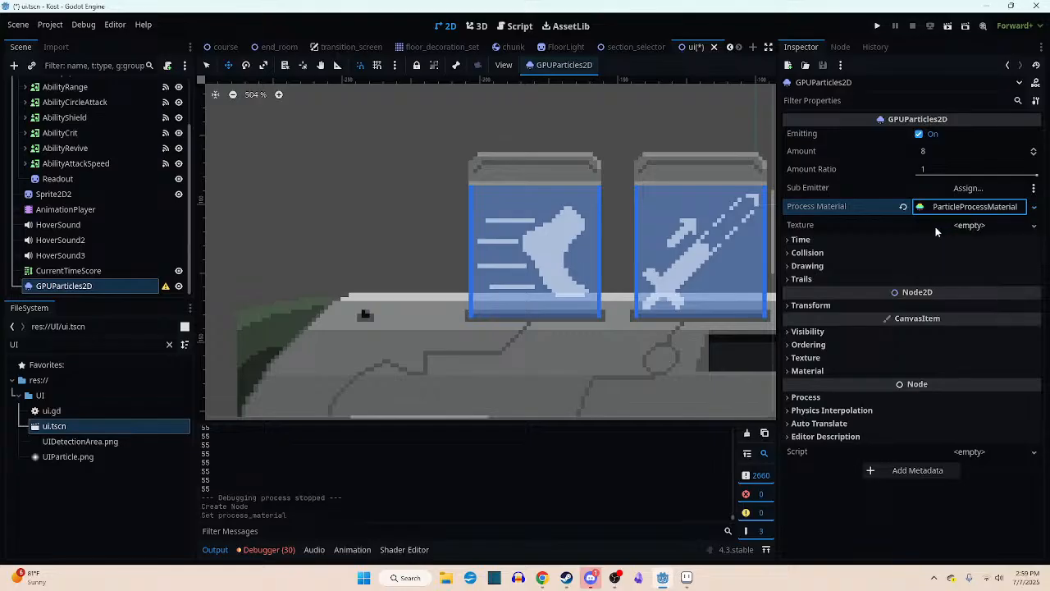
pyautogui.click(952, 207)
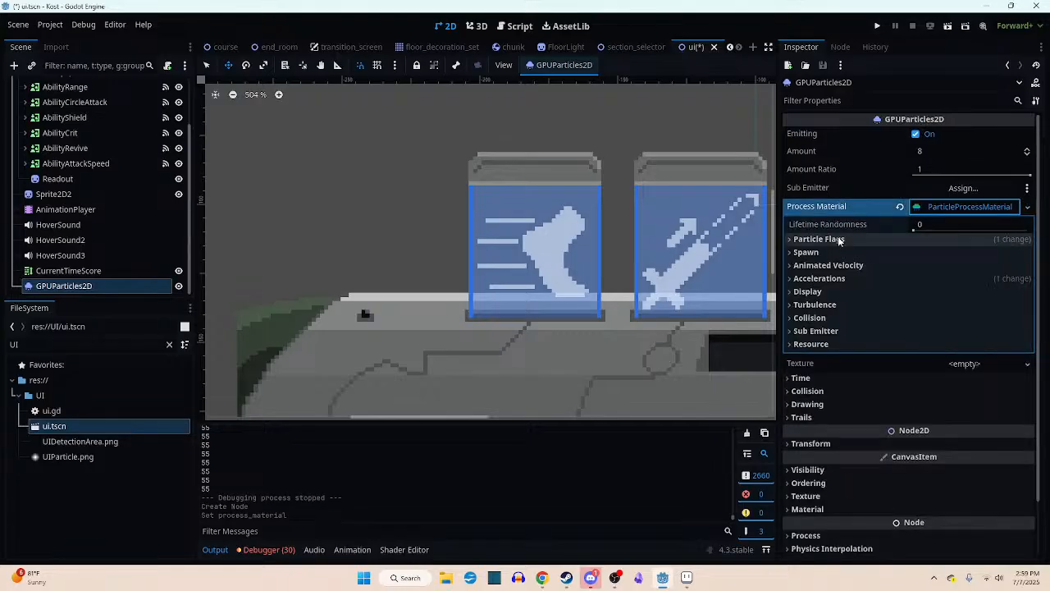
# - Move the particle emitter onto the small dark socket on the console bar, at (-243, 138)
pyautogui.scroll(-5, 641, 259)
pyautogui.moveTo(551, 152); pyautogui.dragTo(276, 290)
pyautogui.moveTo(439, 257); pyautogui.dragTo(261, 393)
pyautogui.moveTo(460, 241); pyautogui.dragTo(411, 248)
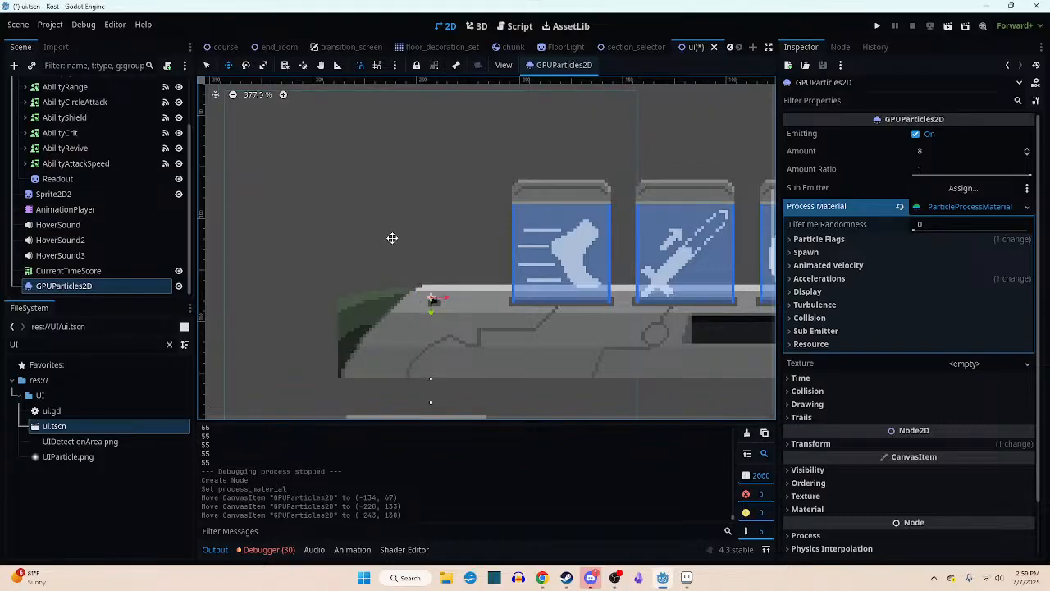
# - Open the emitter's Ordering settings and try a Z Index of 3, then -883, checking the particles at the socket
pyautogui.click(830, 469)
pyautogui.scroll(-3, 844, 469)
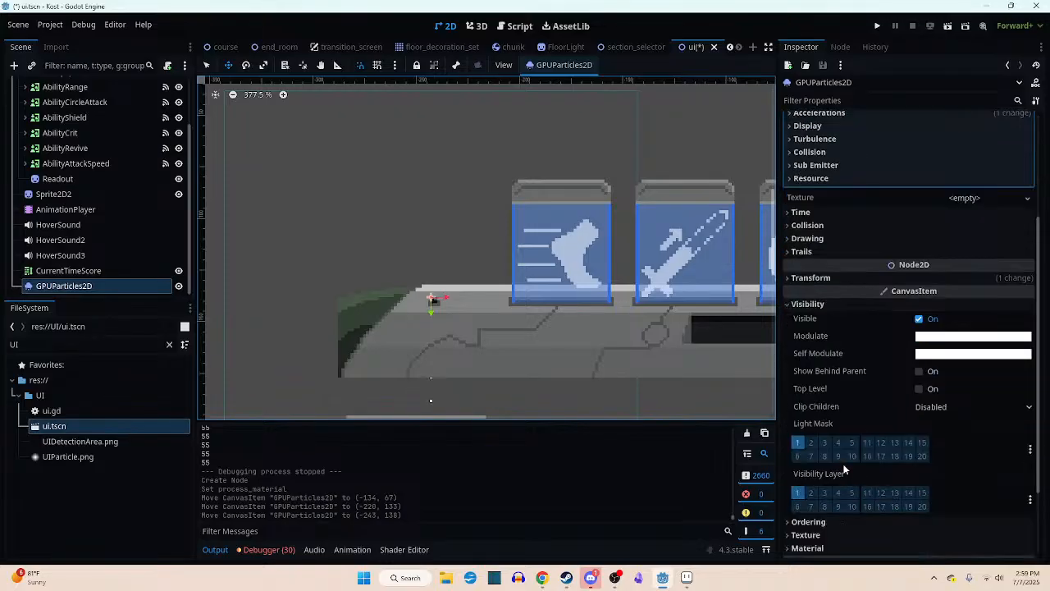
pyautogui.scroll(1, 845, 453)
pyautogui.click(818, 369)
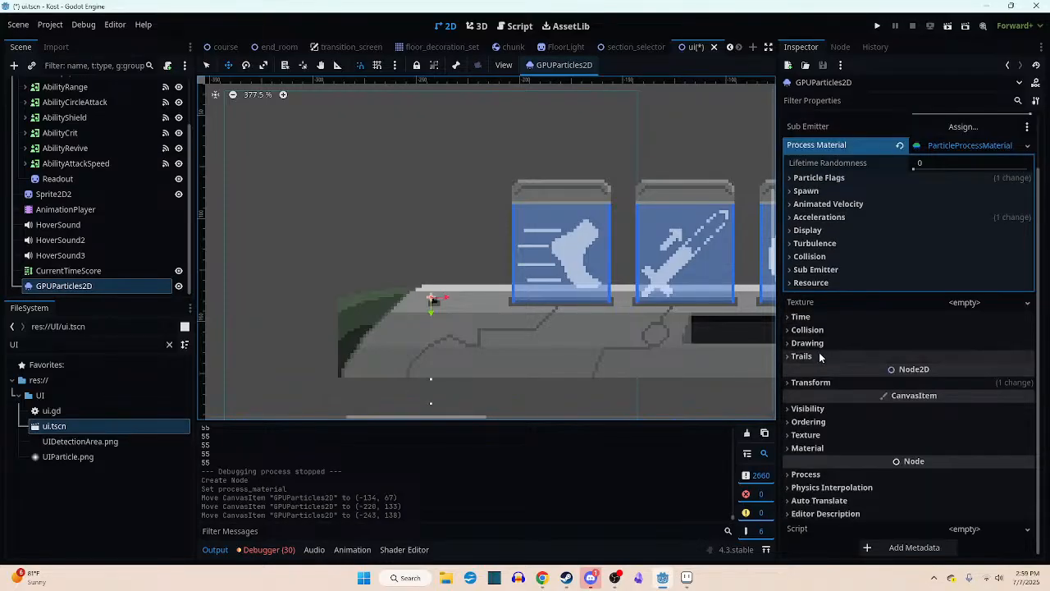
pyautogui.click(818, 421)
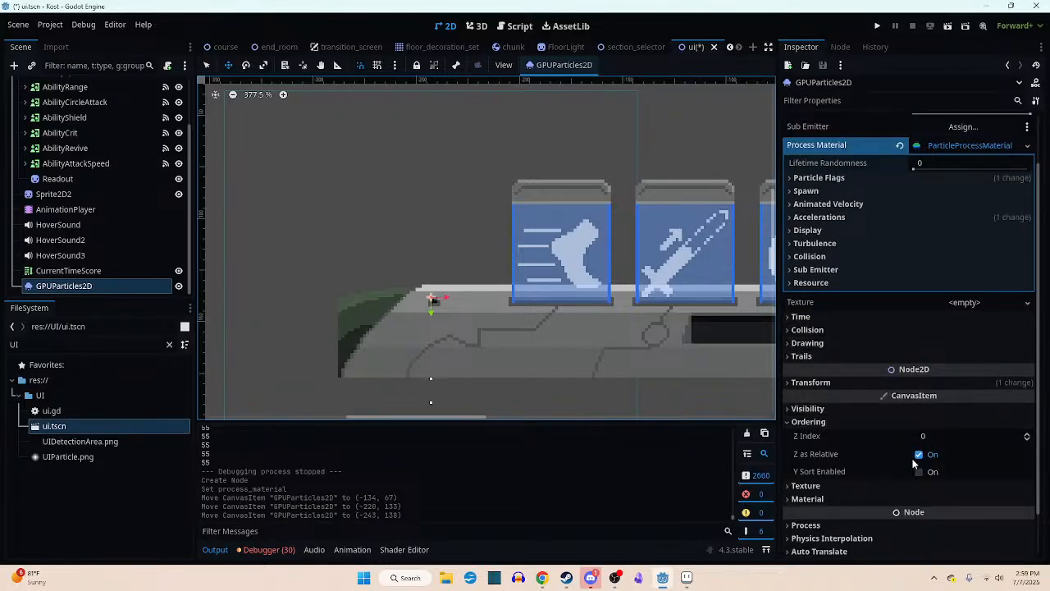
pyautogui.click(1027, 434)
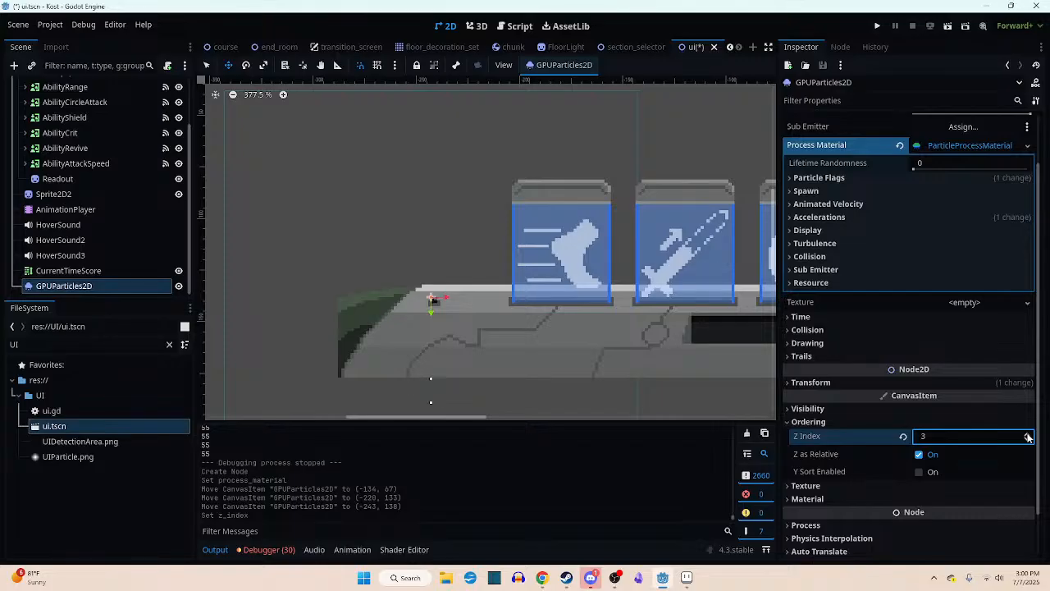
pyautogui.click(1027, 434)
pyautogui.click(1027, 435)
pyautogui.click(1027, 435)
pyautogui.moveTo(1027, 437); pyautogui.dragTo(990, 435)
pyautogui.scroll(3, 452, 342)
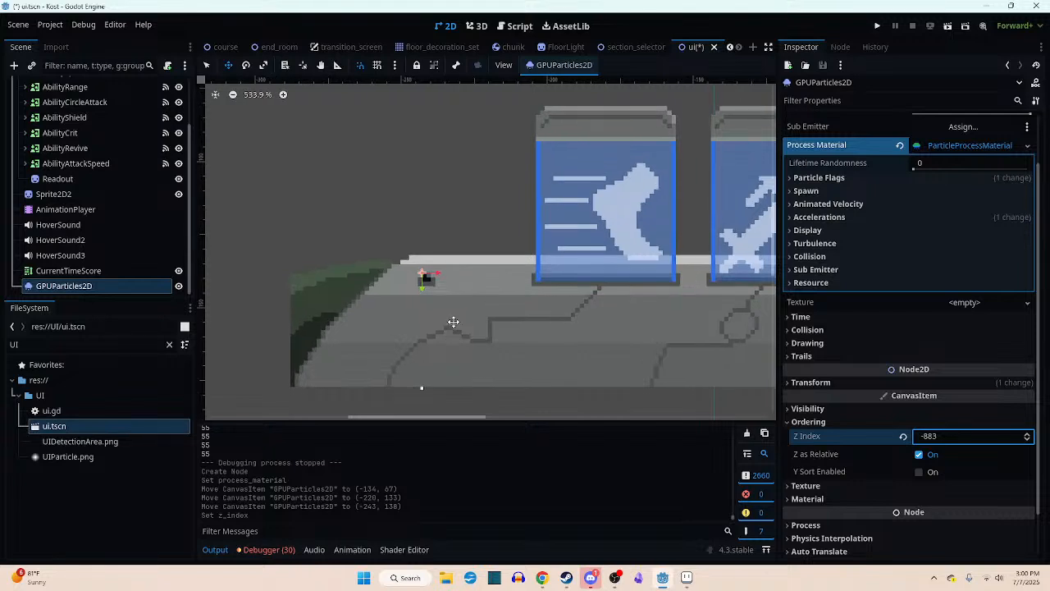
# - Try lowering the emitter's Z Index further, down to -4096
pyautogui.doubleClick(953, 436)
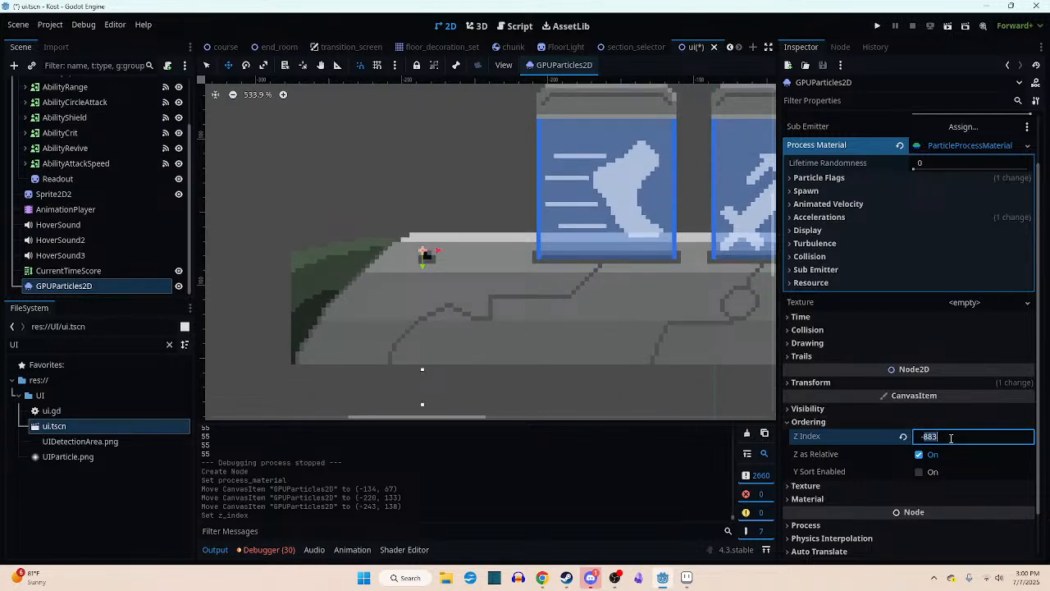
pyautogui.scroll(2, 950, 439)
pyautogui.click(974, 502)
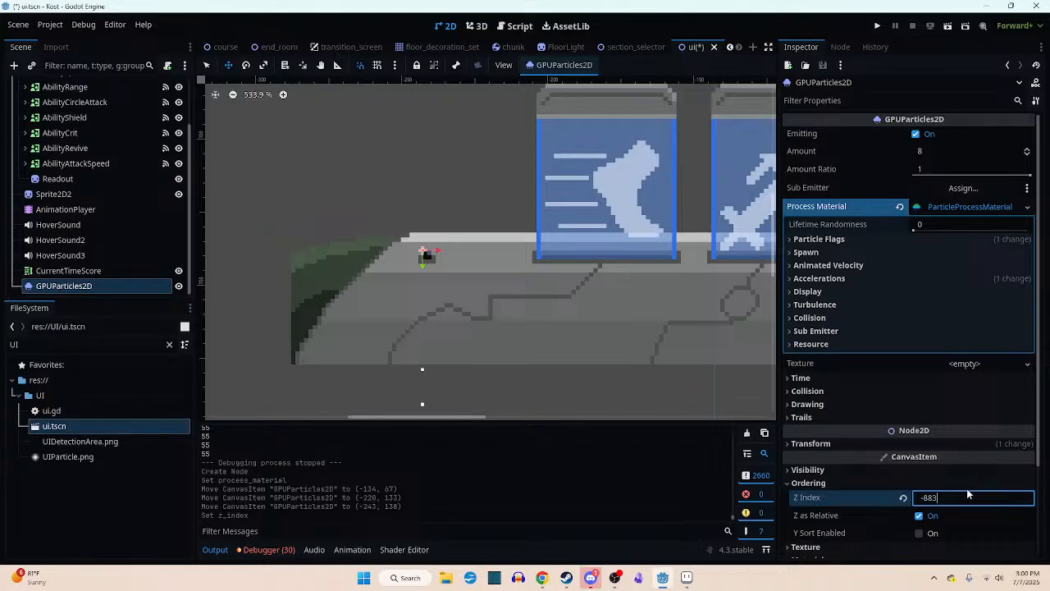
pyautogui.scroll(-3, 1005, 484)
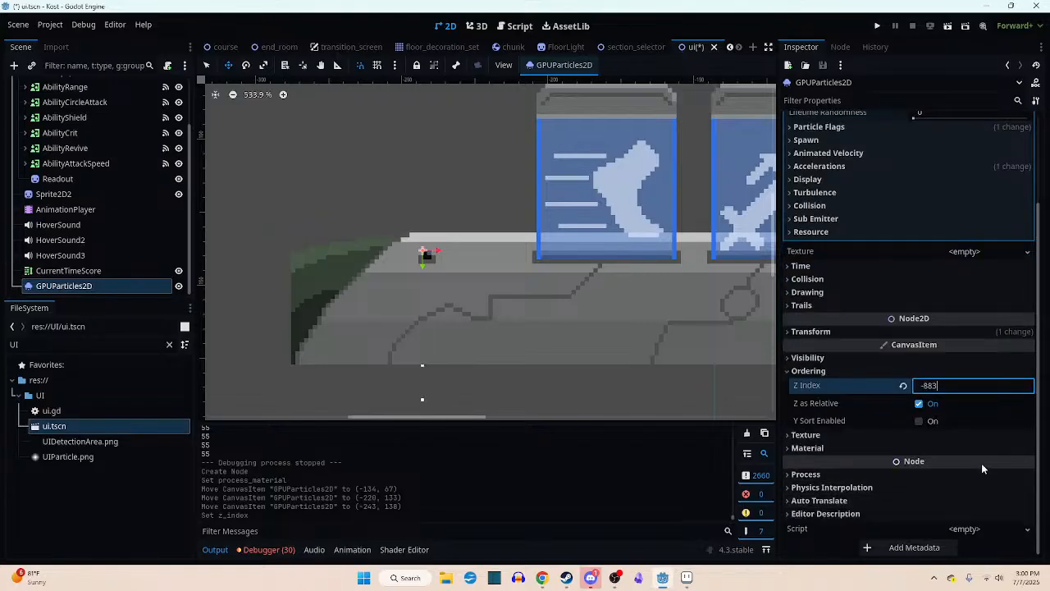
pyautogui.press('Return')
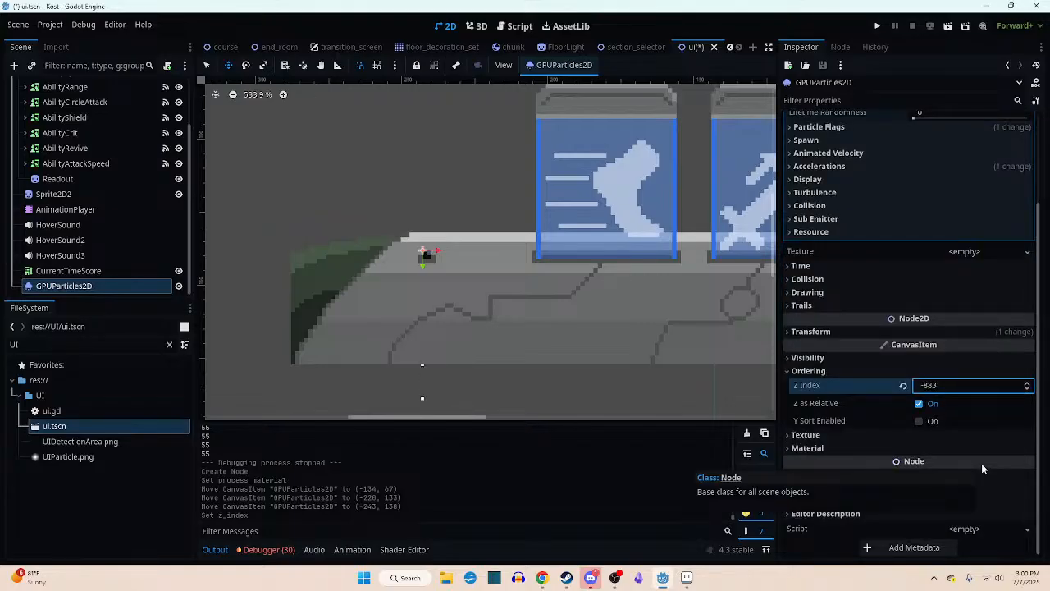
pyautogui.click(1026, 384)
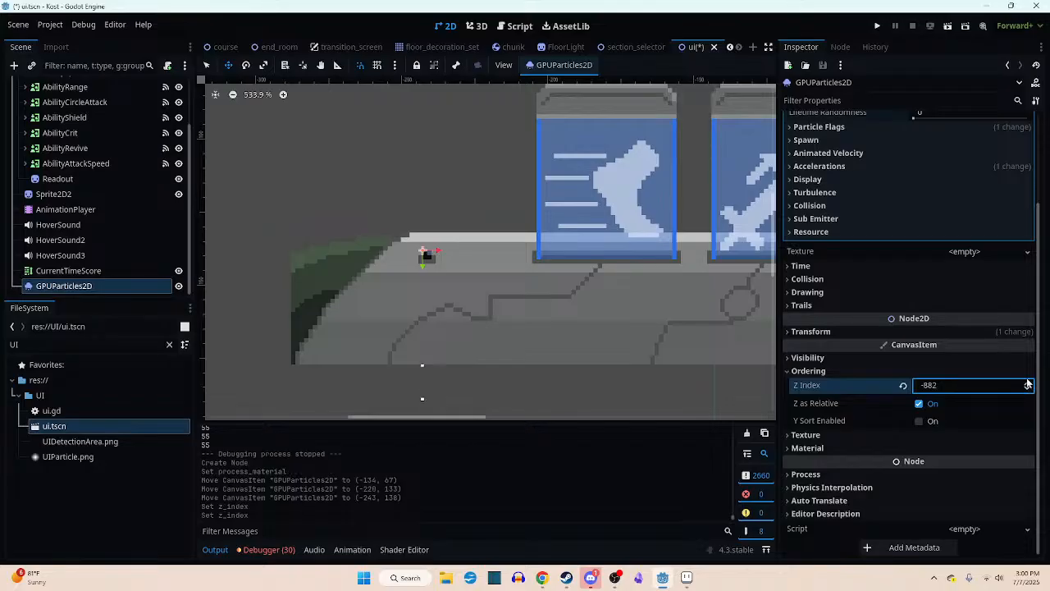
pyautogui.click(1027, 384)
pyautogui.click(1027, 384)
pyautogui.click(1027, 384)
pyautogui.click(1027, 384)
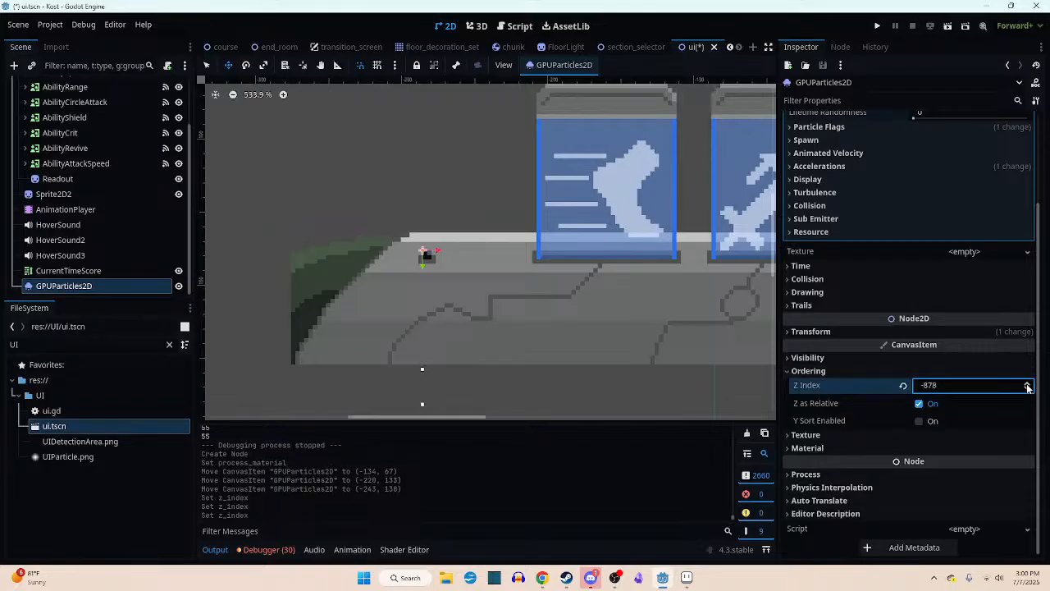
pyautogui.moveTo(994, 384); pyautogui.dragTo(927, 384)
pyautogui.moveTo(1000, 388); pyautogui.dragTo(820, 388)
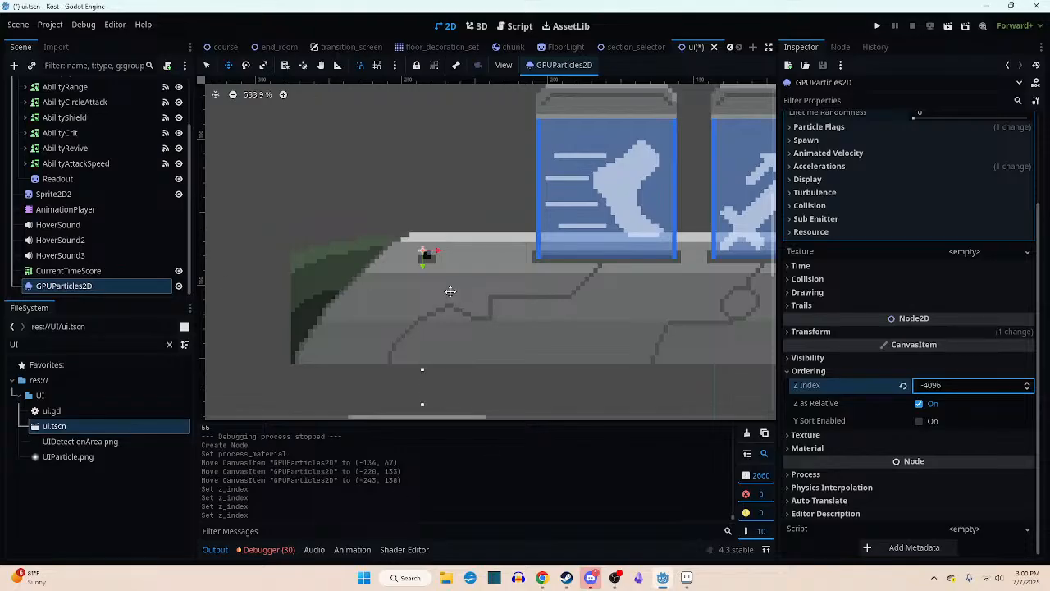
# - Check the Z Index of the Sprite2D and Sprite2D2 bar sprites for comparison with the particle emitter
pyautogui.click(957, 386)
pyautogui.scroll(2, 57, 145)
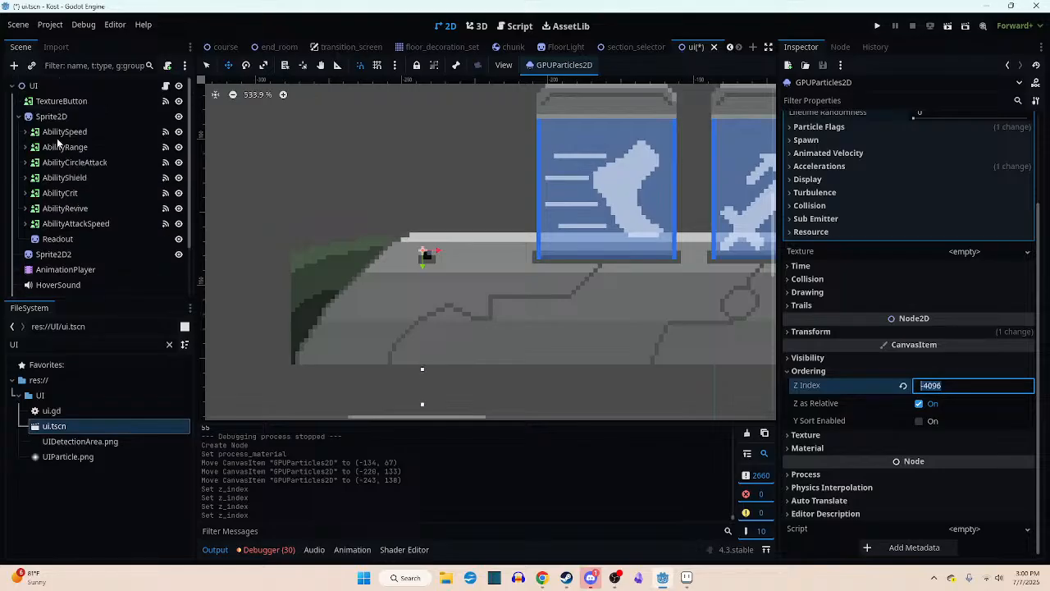
pyautogui.scroll(-2, 73, 189)
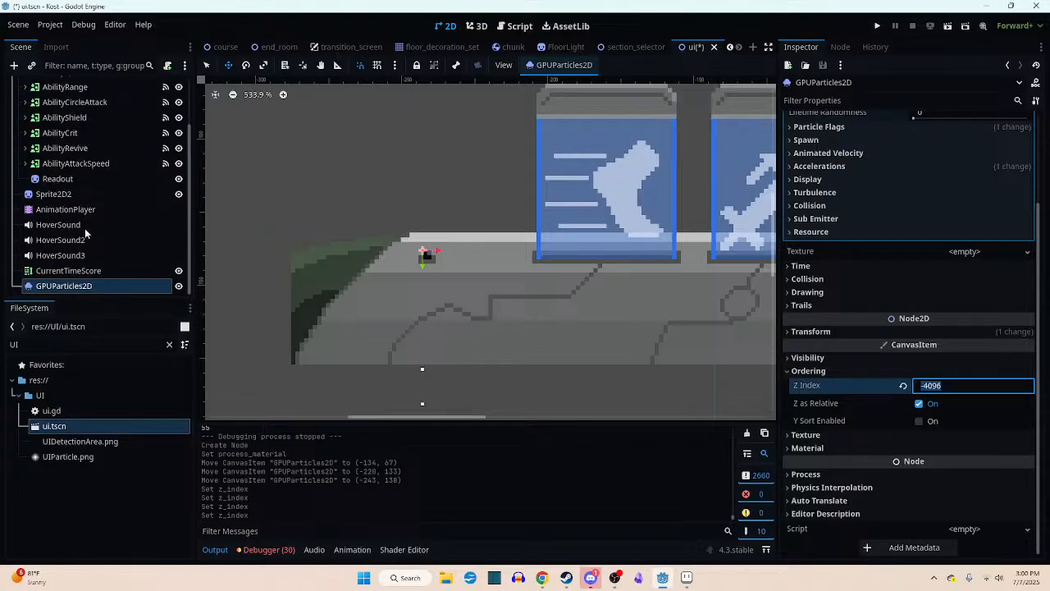
pyautogui.scroll(2, 86, 229)
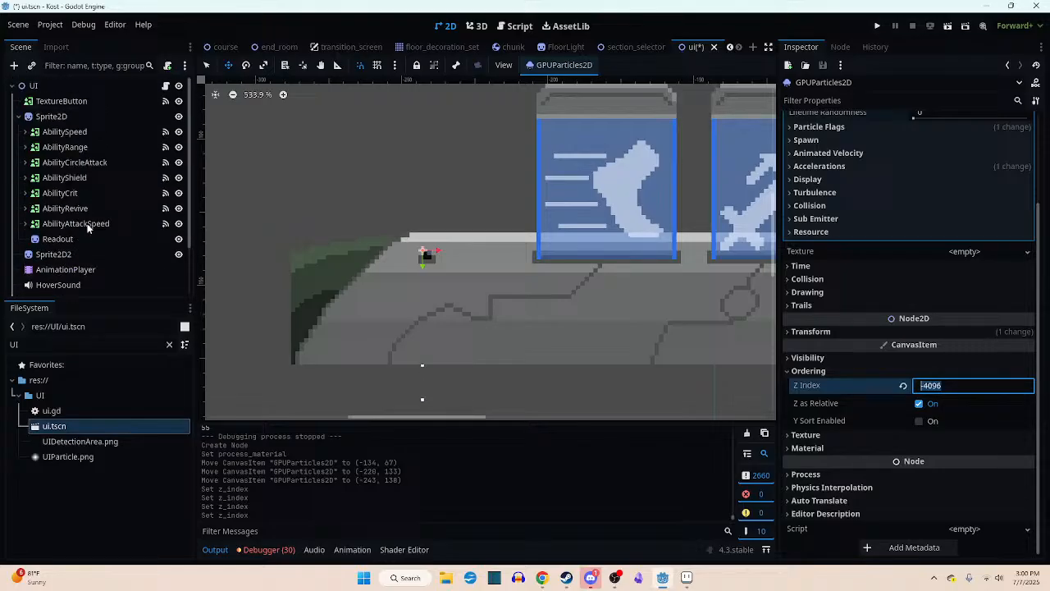
pyautogui.click(20, 116)
pyautogui.click(20, 116)
pyautogui.click(49, 116)
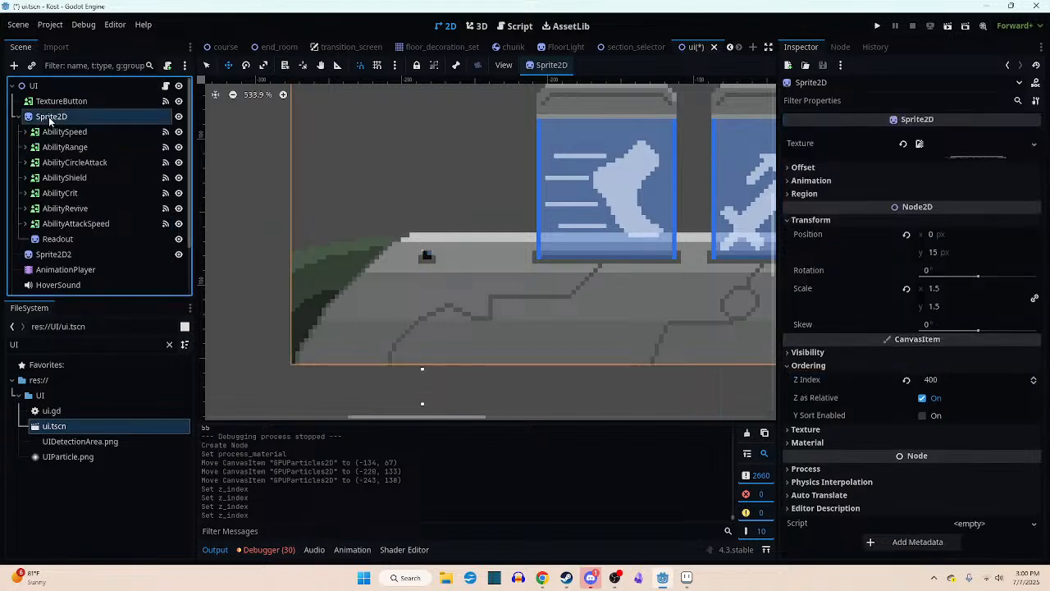
pyautogui.click(57, 255)
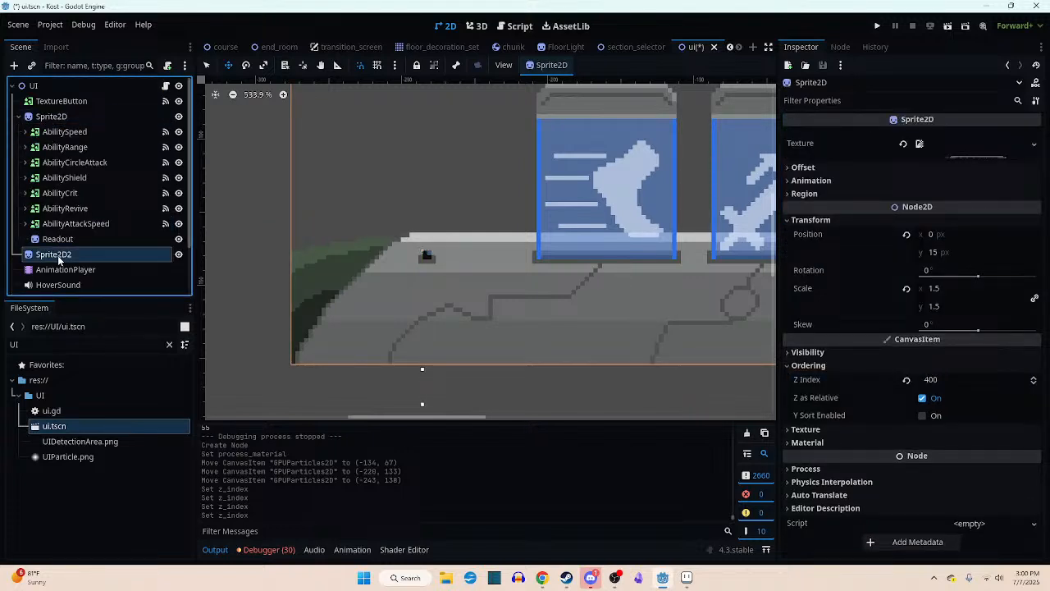
pyautogui.click(50, 115)
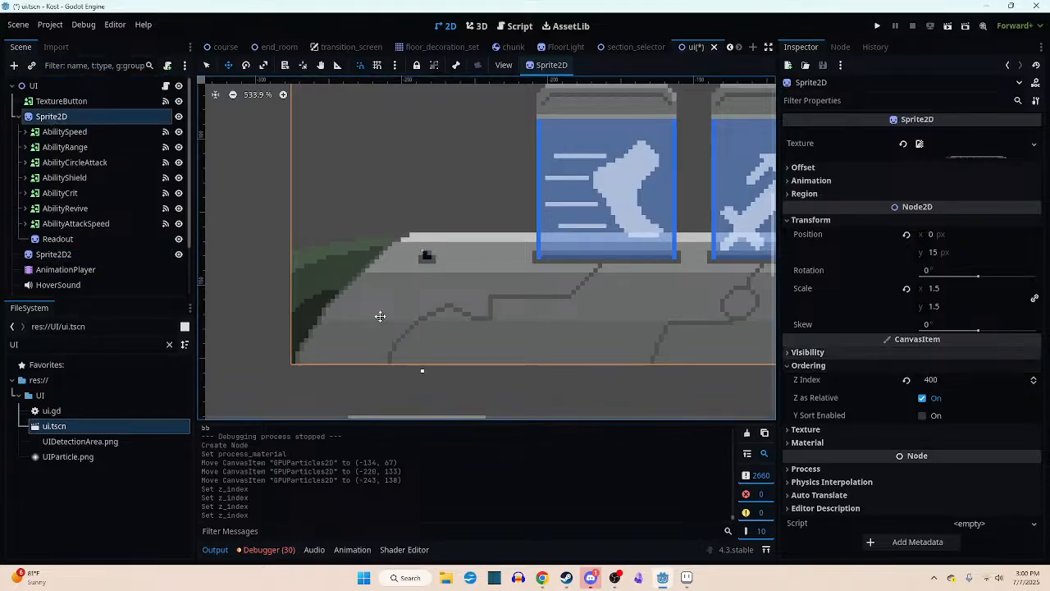
# - Set the GPUParticles2D emitter's Z Index to 400 and place it back on the socket at (-243, 138)
pyautogui.scroll(-3, 123, 246)
pyautogui.click(79, 284)
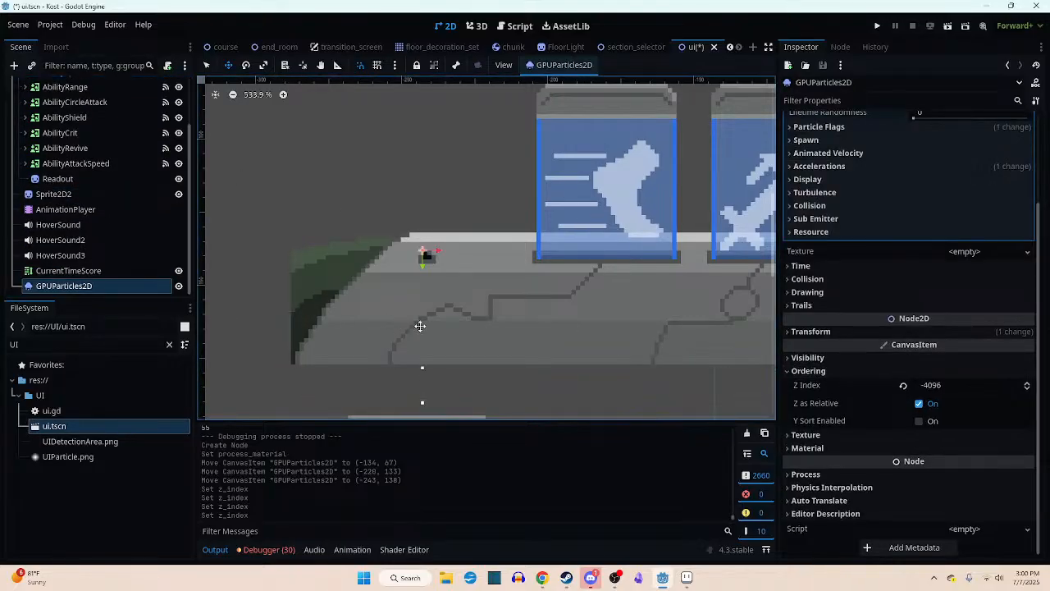
pyautogui.moveTo(426, 256); pyautogui.dragTo(426, 206)
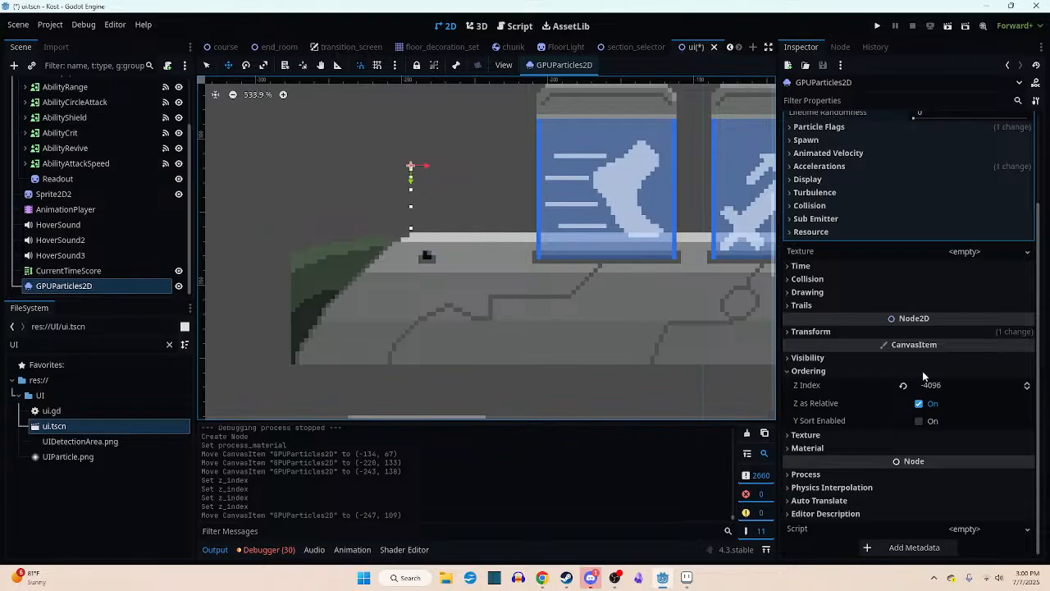
pyautogui.click(970, 387)
pyautogui.write('400')
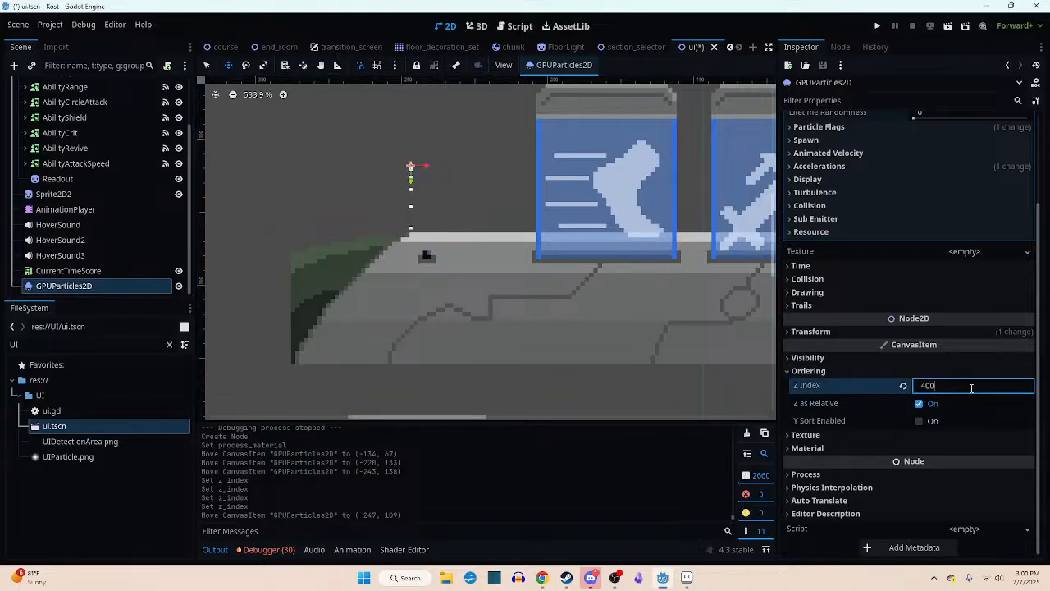
pyautogui.press('Return')
pyautogui.moveTo(438, 188); pyautogui.dragTo(450, 267)
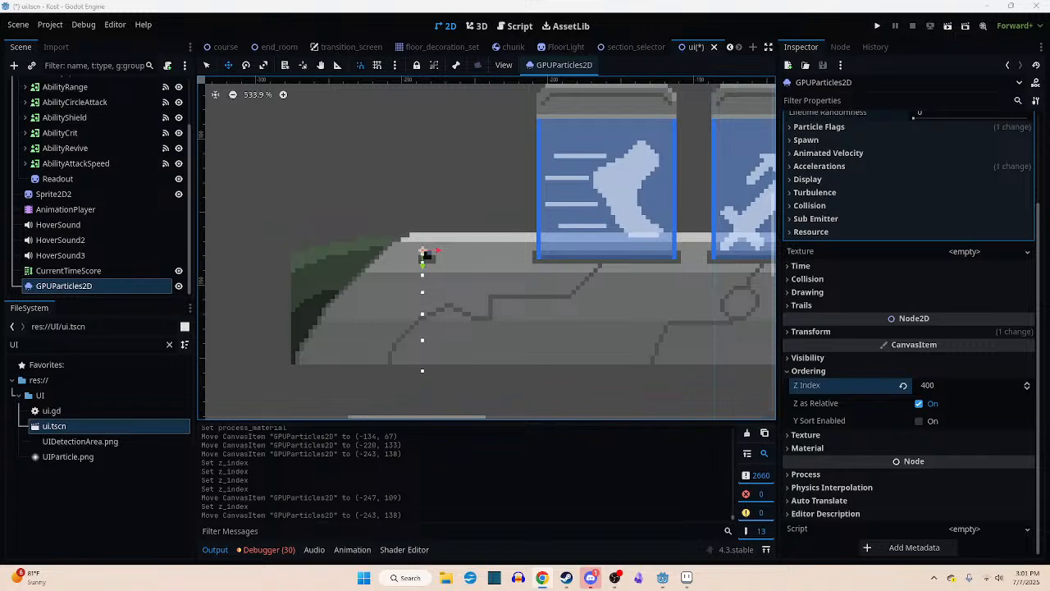
# - Switch to Chrome and view the Google image results for "jaw harp"
pyautogui.moveTo(369, 0)
pyautogui.mouseDown()
pyautogui.moveTo(366, 25)
pyautogui.moveTo(365, 14)
pyautogui.mouseUp()
pyautogui.click(203, 127)
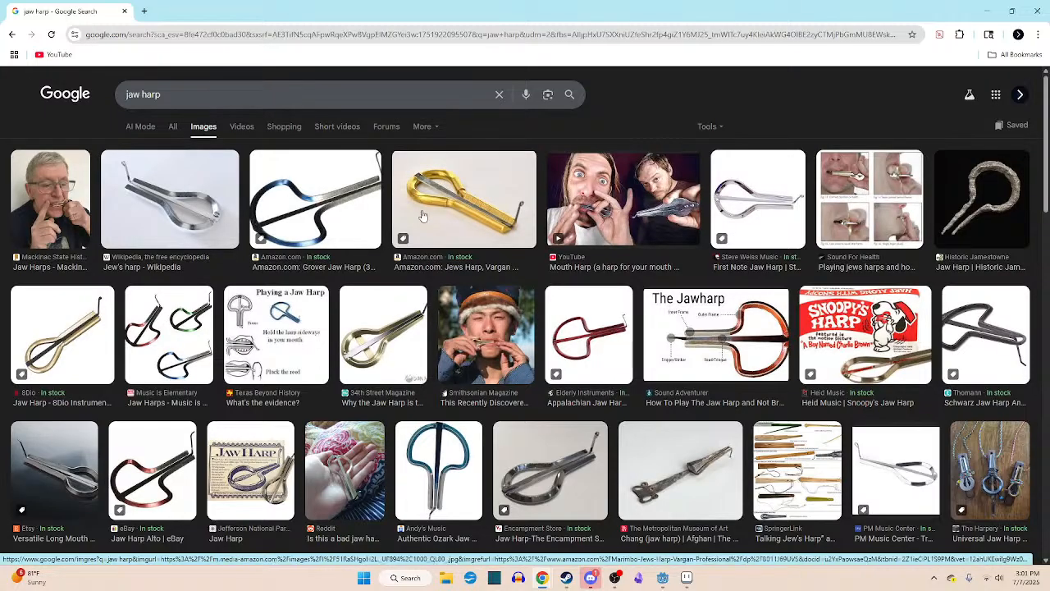
# - Look through the jaw harp image results, previewing the golden harp and the Smithsonian Magazine player photo, and close the browser
pyautogui.click(498, 232)
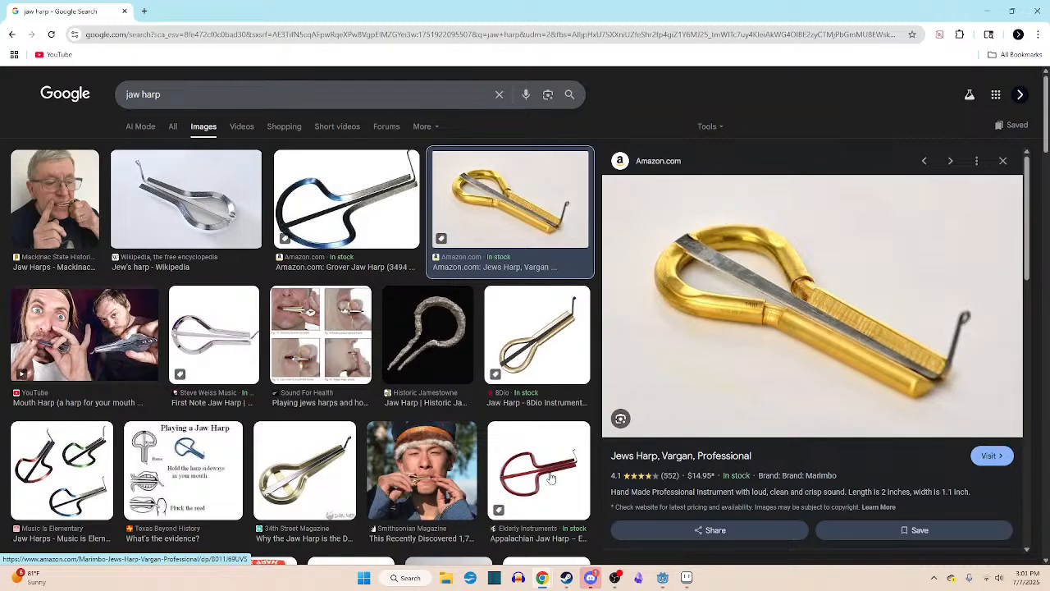
pyautogui.click(400, 505)
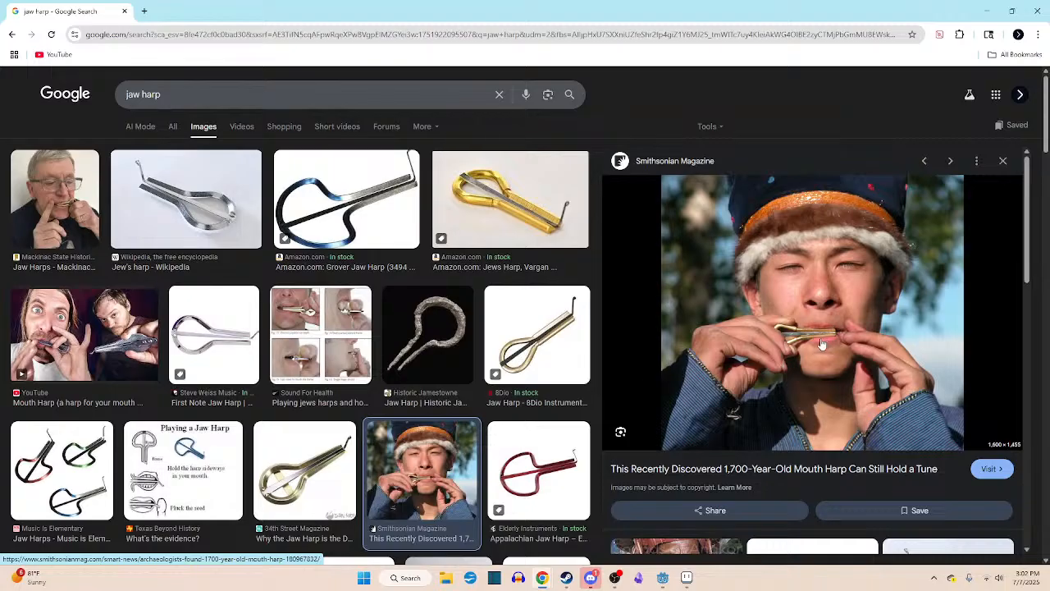
pyautogui.scroll(-3, 470, 346)
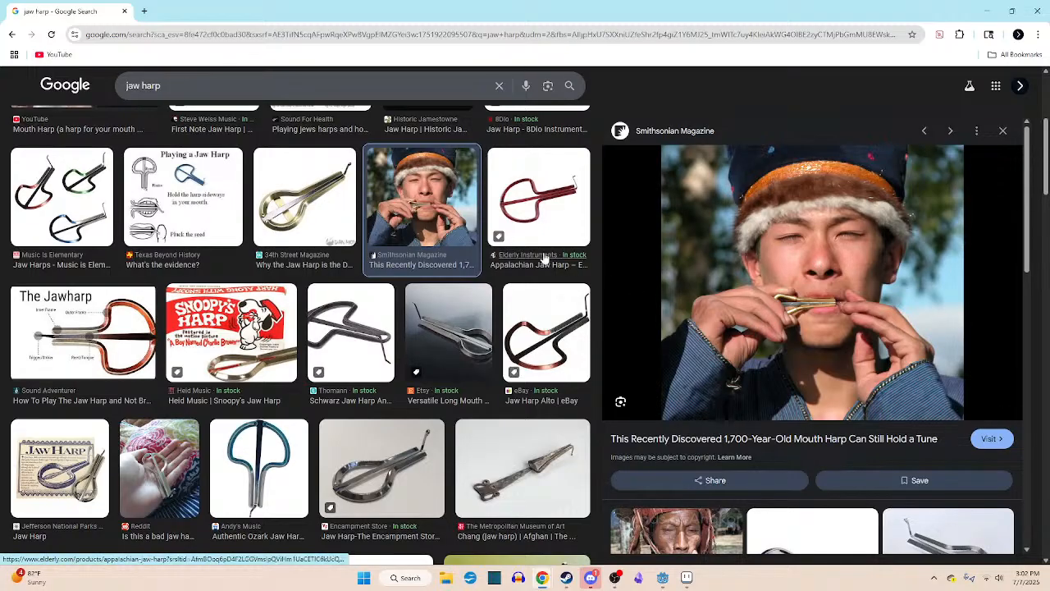
pyautogui.scroll(3, 540, 238)
pyautogui.click(532, 205)
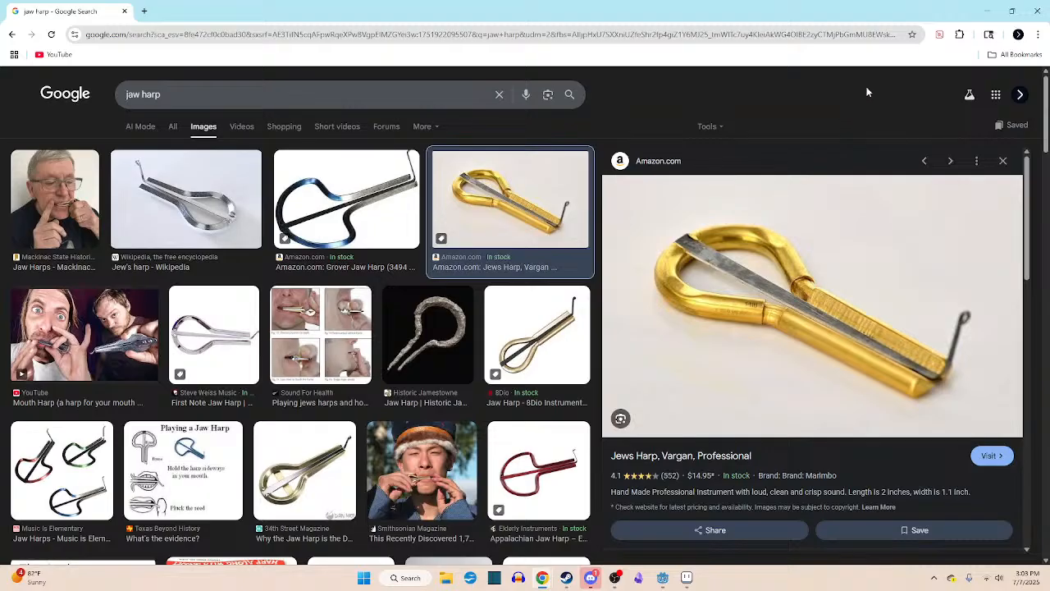
pyautogui.click(1044, 12)
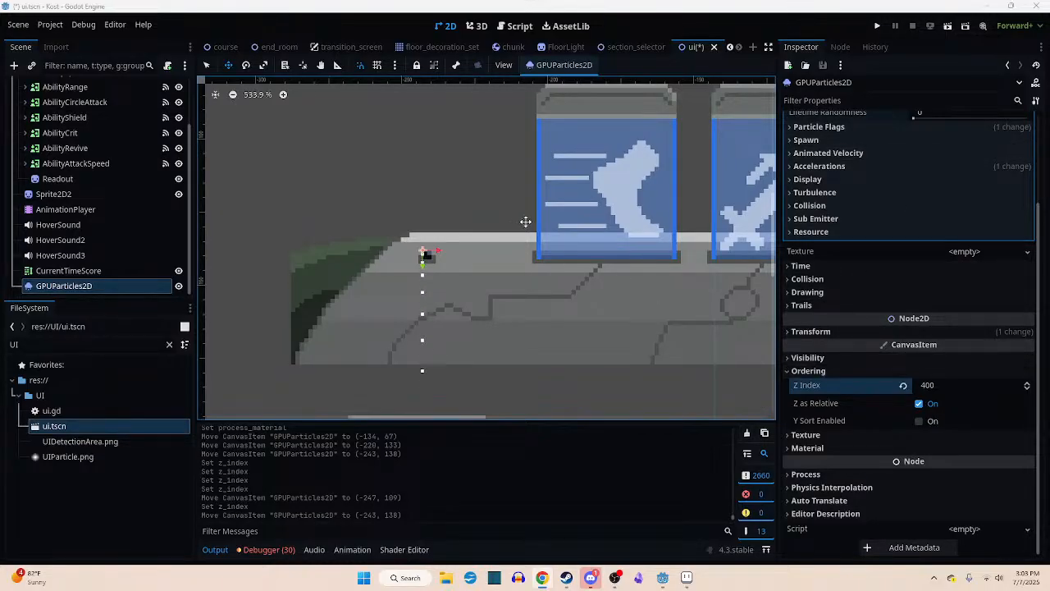
# - Set the display colour of the GPUParticles2D process material to light blue, hex 37d1ff
pyautogui.moveTo(520, 259); pyautogui.dragTo(418, 276, button='middle')
pyautogui.scroll(4, 326, 273)
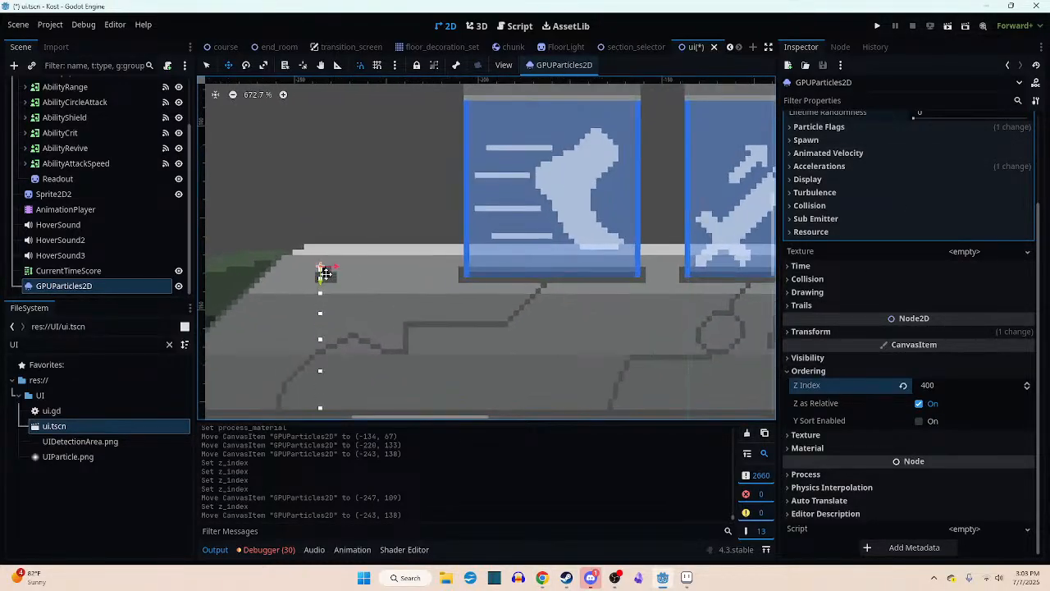
pyautogui.scroll(1, 325, 273)
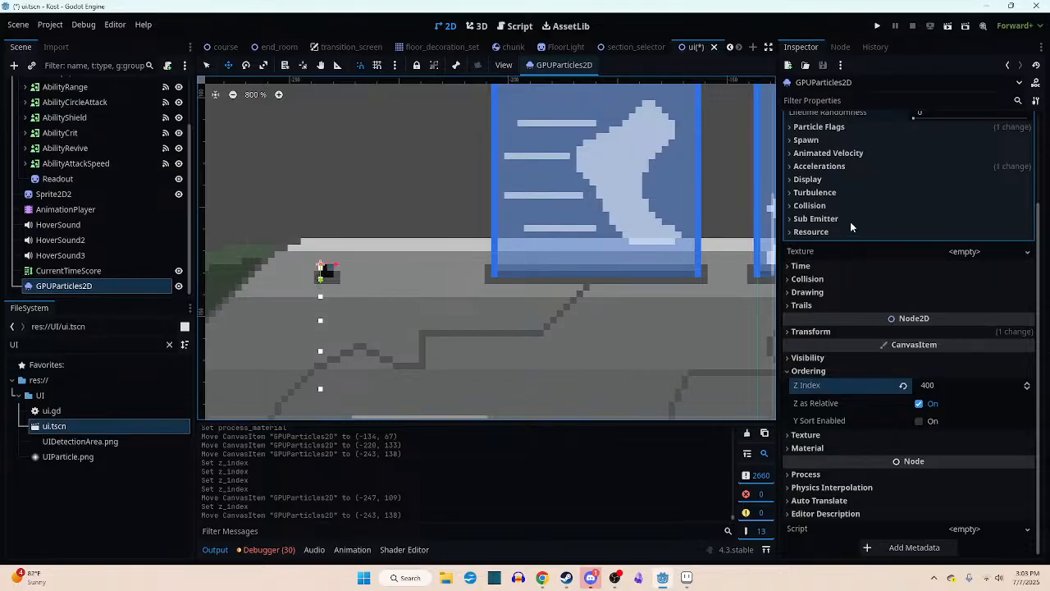
pyautogui.scroll(3, 849, 221)
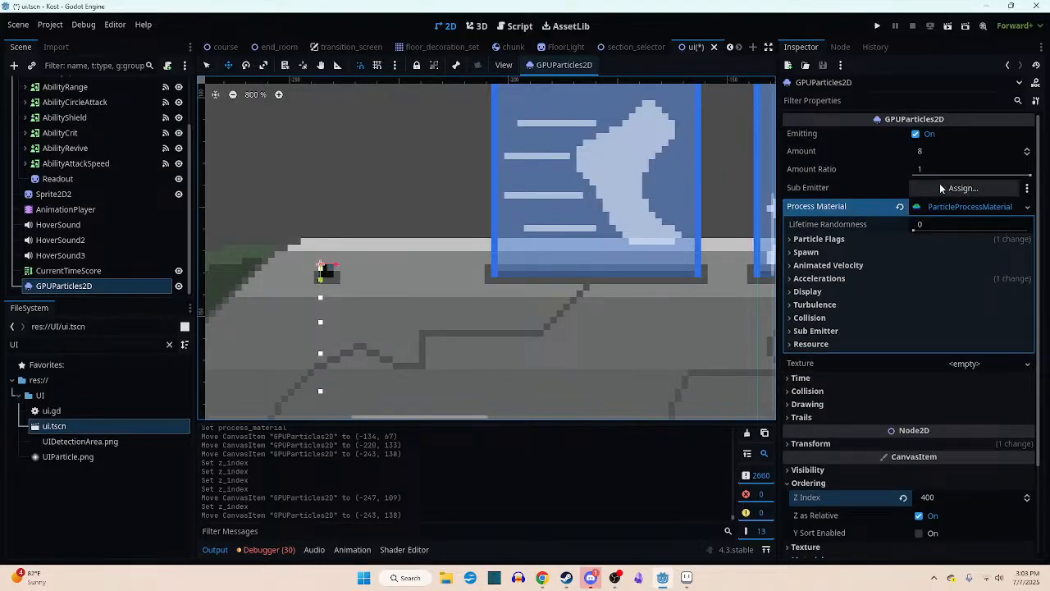
pyautogui.click(819, 291)
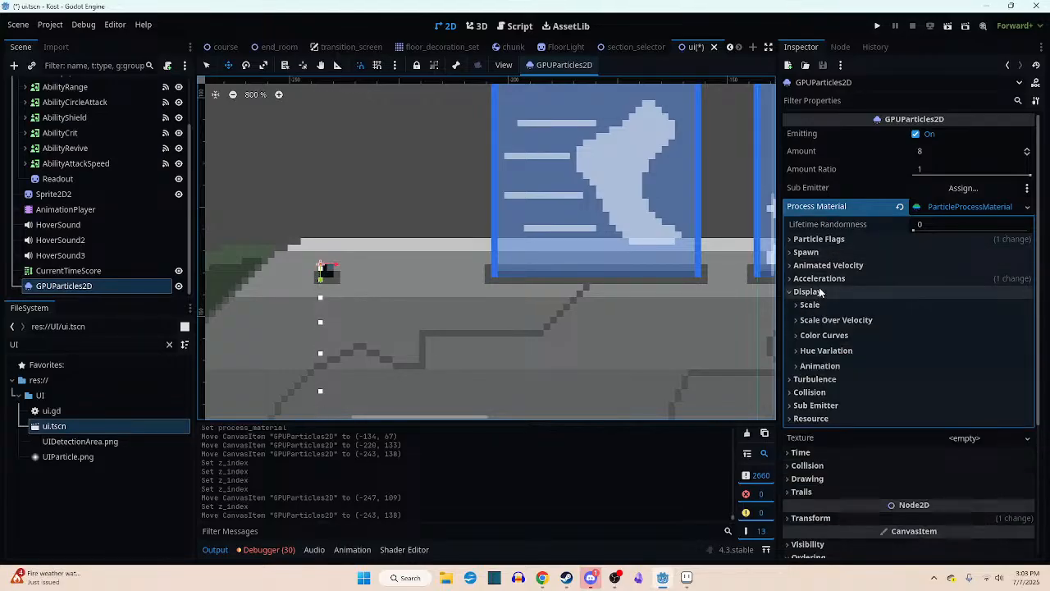
pyautogui.click(823, 335)
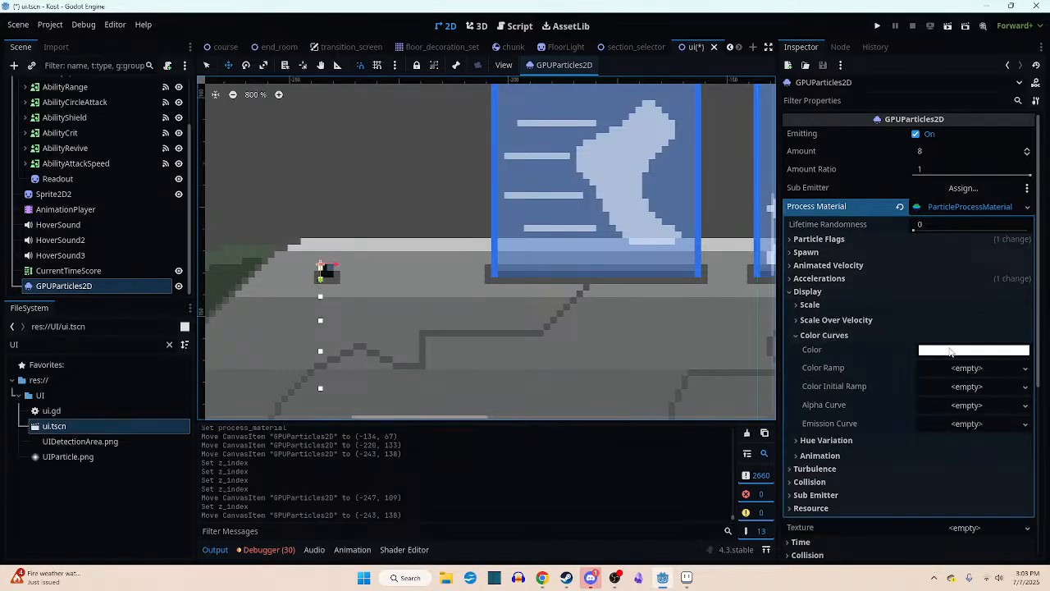
pyautogui.click(923, 351)
pyautogui.moveTo(931, 218)
pyautogui.mouseDown()
pyautogui.moveTo(909, 220)
pyautogui.moveTo(960, 237)
pyautogui.mouseUp()
pyautogui.moveTo(909, 222); pyautogui.dragTo(919, 224)
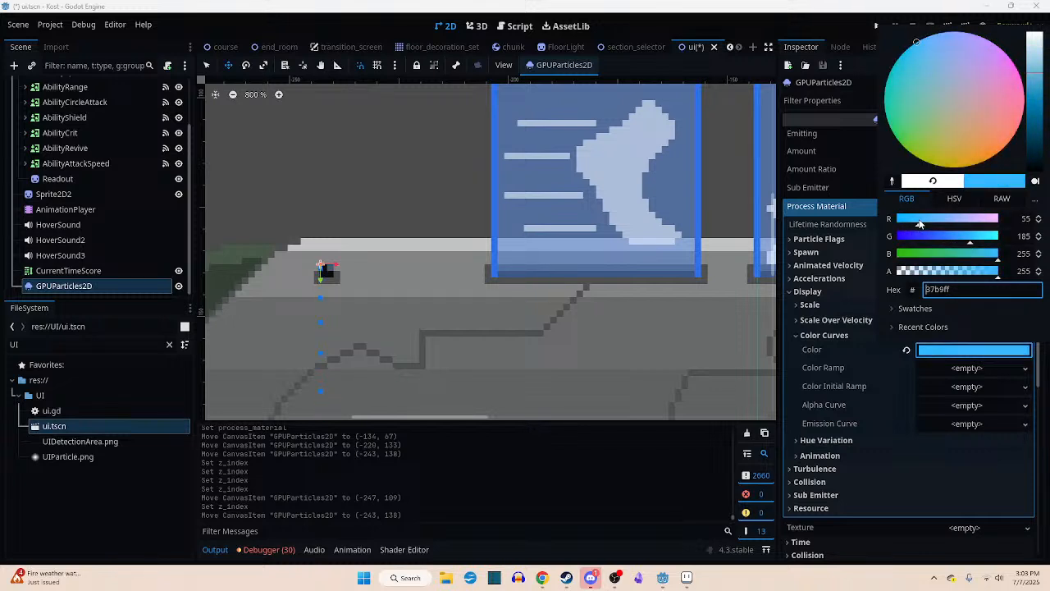
pyautogui.click(981, 243)
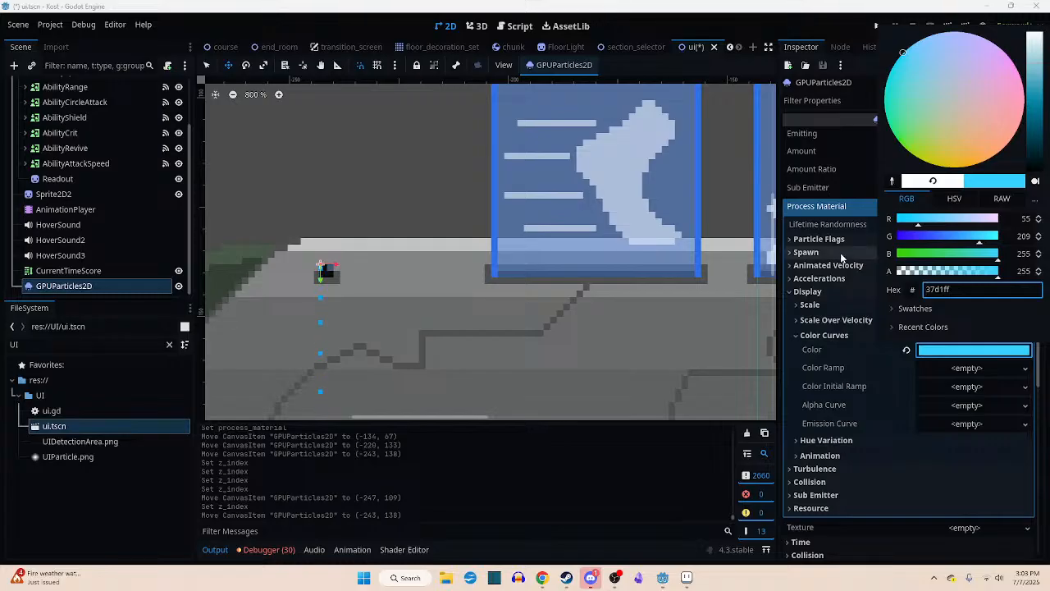
pyautogui.click(629, 431)
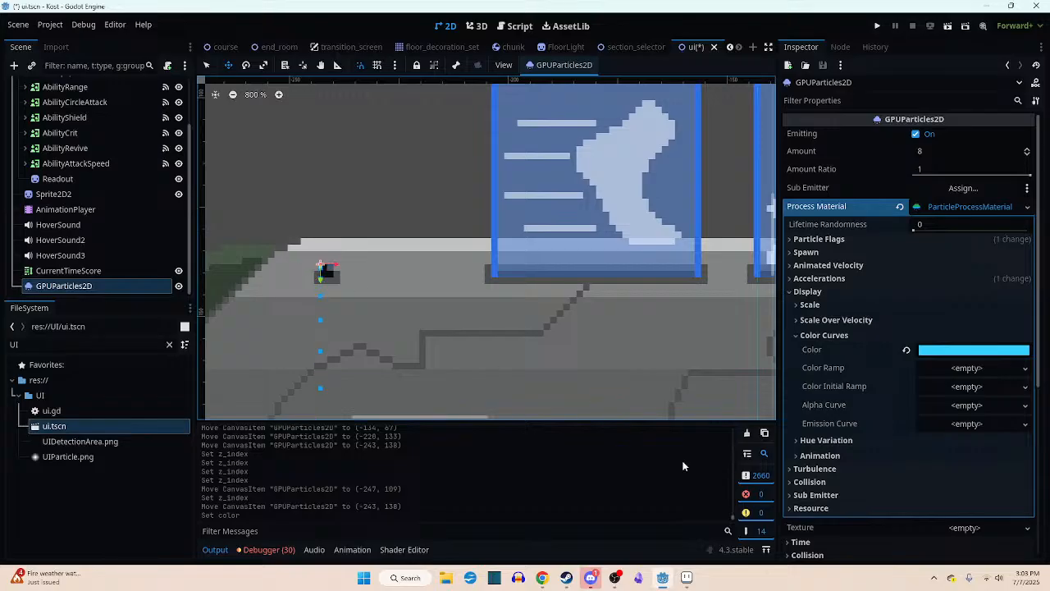
# - Switch to Aseprite, create a 64 × 64 px RGBA sprite with a transparent background, and choose white as the drawing colour
pyautogui.moveTo(692, 583)
pyautogui.click(687, 579)
pyautogui.click(11, 17)
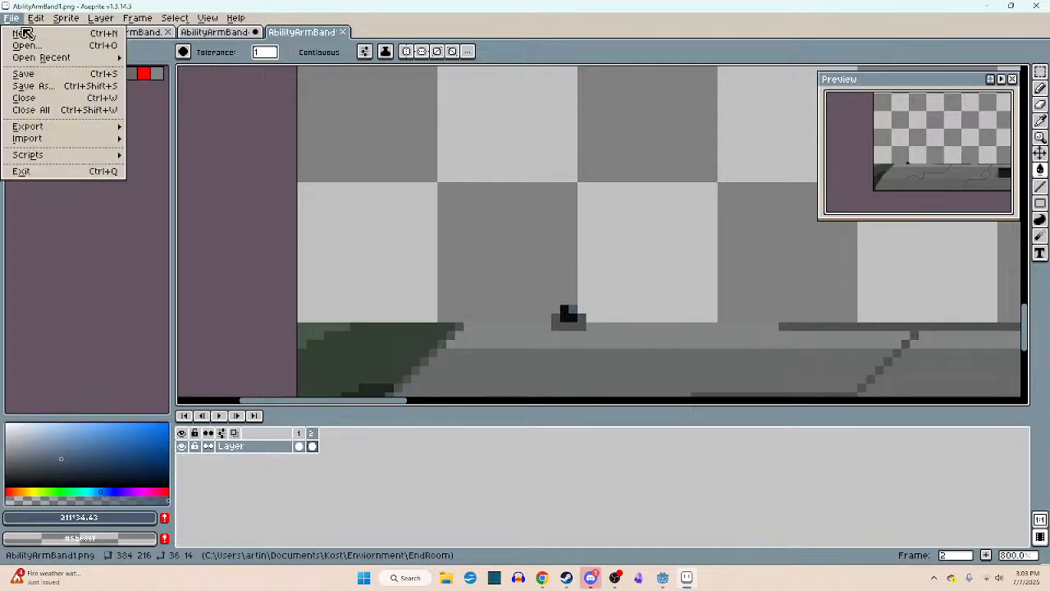
pyautogui.click(25, 33)
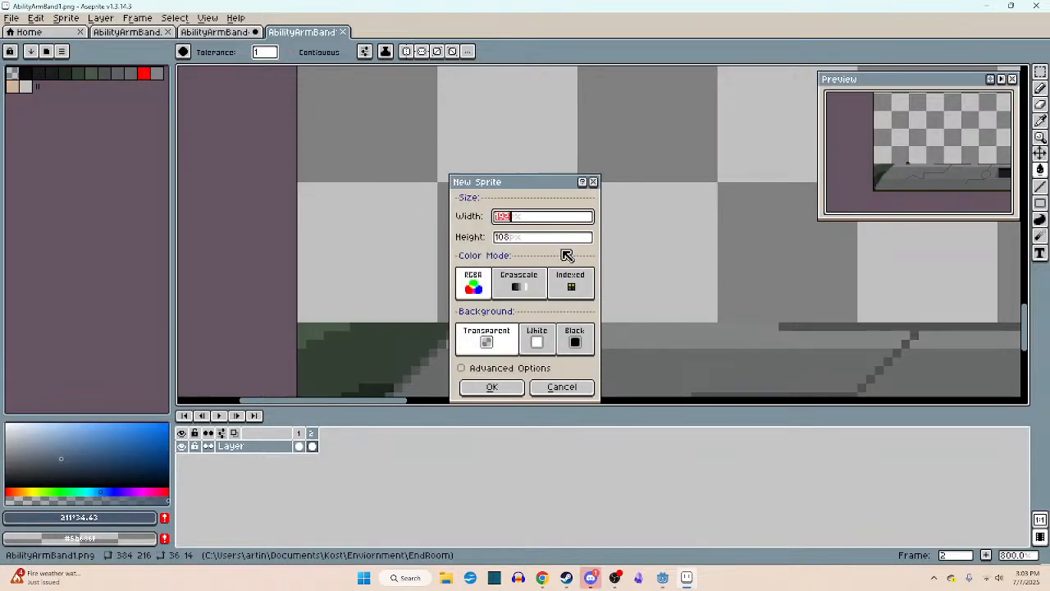
pyautogui.write('19')
pyautogui.write('64')
pyautogui.press('Tab')
pyautogui.write('64')
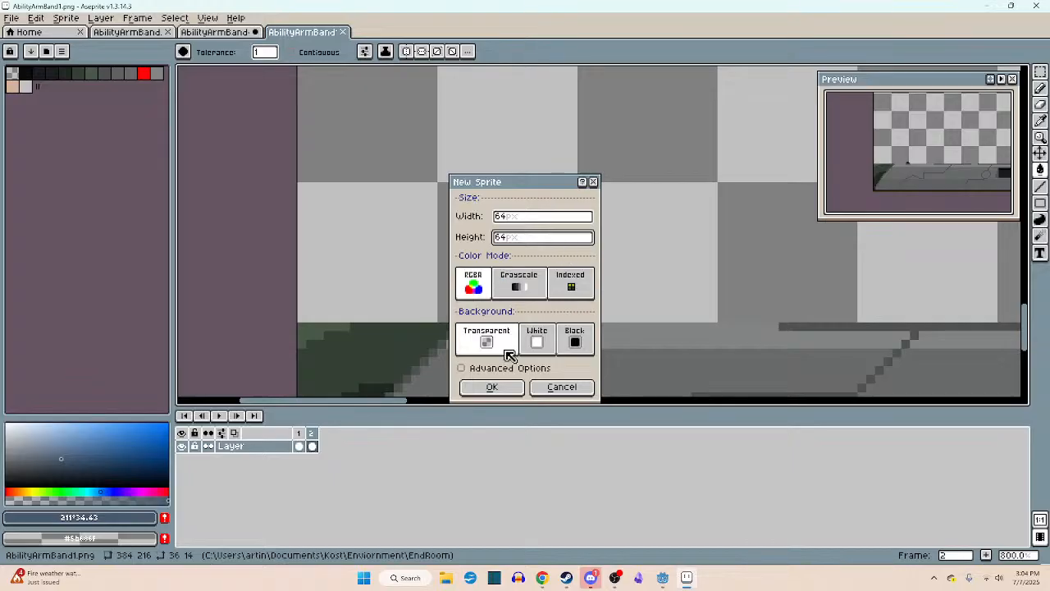
pyautogui.click(509, 385)
pyautogui.scroll(4, 599, 230)
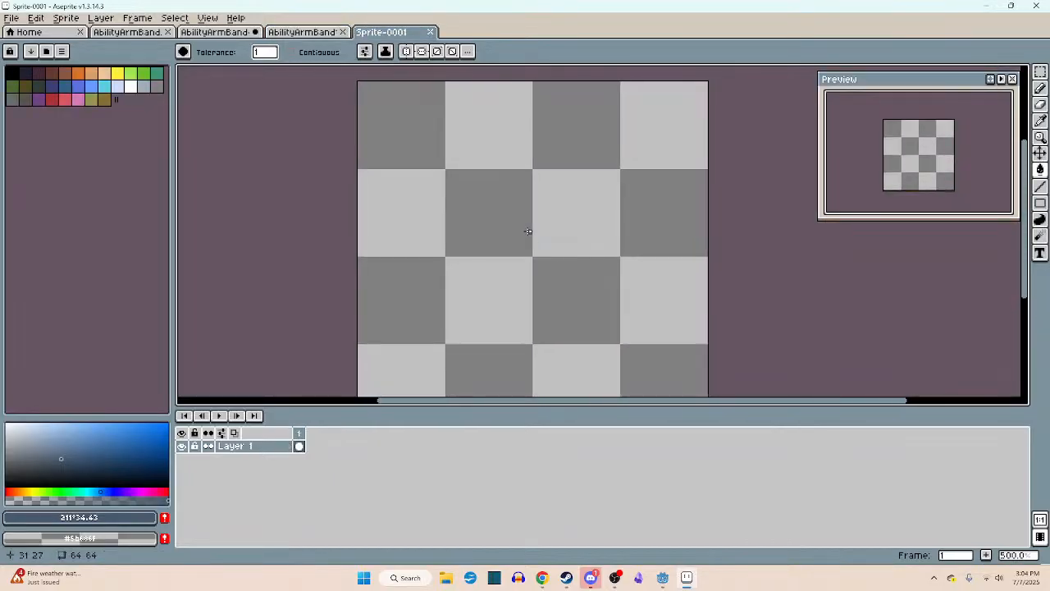
pyautogui.click(132, 88)
# - Try drawing a 1 px white vertical line freehand down the middle of the canvas with the Pencil tool
pyautogui.press('b')
pyautogui.moveTo(534, 253)
pyautogui.mouseDown()
pyautogui.moveTo(529, 83)
pyautogui.moveTo(535, 240)
pyautogui.mouseUp()
pyautogui.hotkey('ctrl', 'z')
pyautogui.scroll(2, 546, 251)
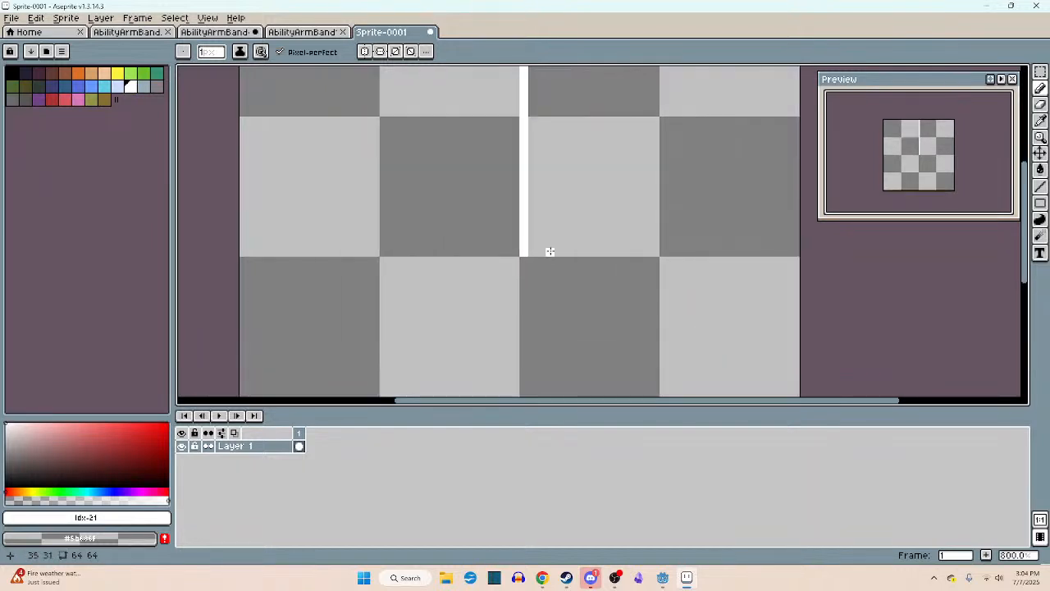
pyautogui.moveTo(532, 241)
pyautogui.mouseDown(button='middle')
pyautogui.moveTo(535, 340)
pyautogui.moveTo(538, 330)
pyautogui.mouseUp(button='middle')
pyautogui.moveTo(535, 342)
pyautogui.mouseDown(button='right')
pyautogui.moveTo(532, 67)
pyautogui.moveTo(536, 361)
pyautogui.mouseUp(button='right')
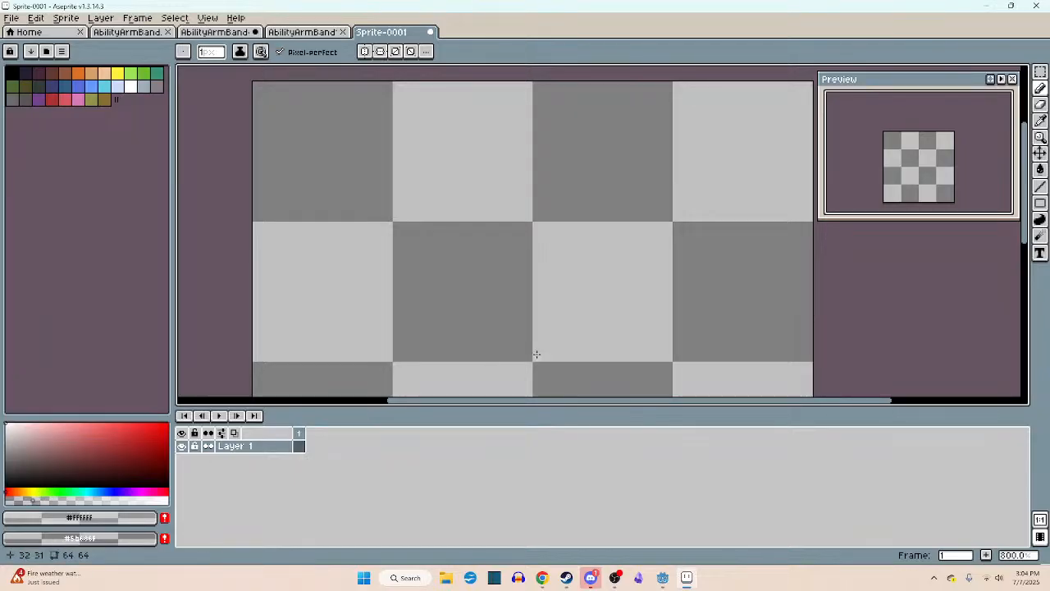
pyautogui.scroll(-4, 536, 355)
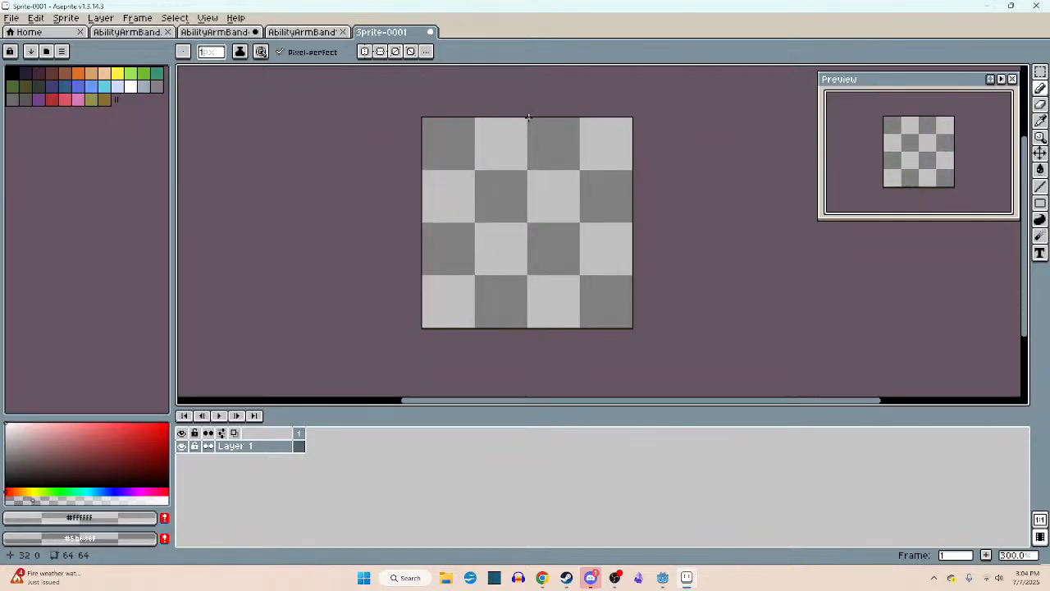
pyautogui.moveTo(529, 117); pyautogui.dragTo(523, 305)
pyautogui.hotkey('ctrl', 'z')
# - Build up a 2 px wide vertical line in translucent white down the canvas centre with the Line tool, fading at both ends
pyautogui.press('l')
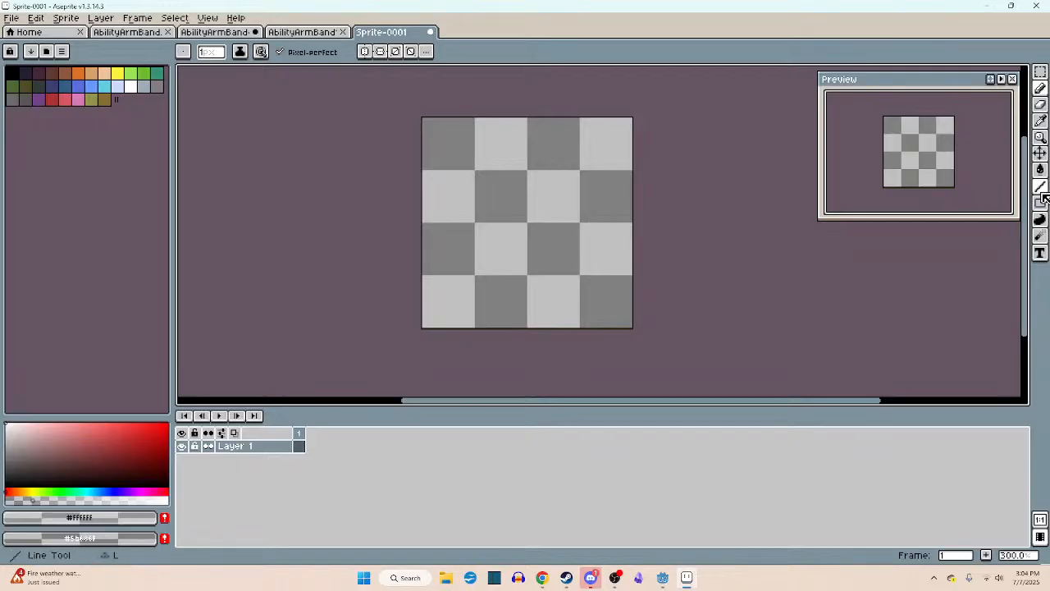
pyautogui.scroll(3, 511, 118)
pyautogui.press('+')
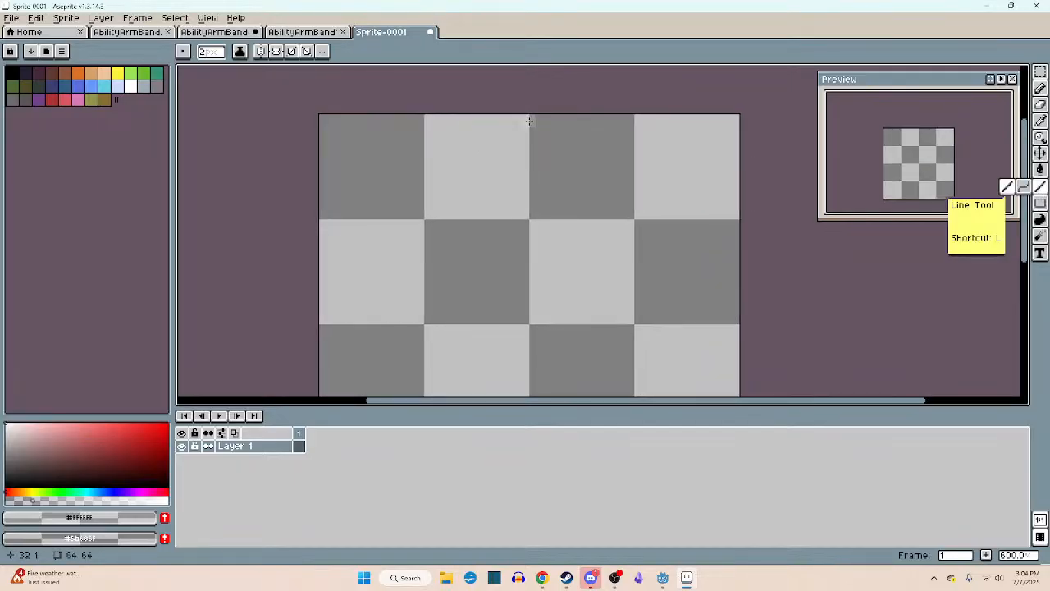
pyautogui.moveTo(527, 116)
pyautogui.mouseDown()
pyautogui.moveTo(530, 394)
pyautogui.moveTo(529, 73)
pyautogui.moveTo(530, 385)
pyautogui.moveTo(527, 82)
pyautogui.moveTo(537, 183)
pyautogui.moveTo(527, 147)
pyautogui.moveTo(533, 392)
pyautogui.moveTo(530, 90)
pyautogui.moveTo(531, 392)
pyautogui.moveTo(521, 69)
pyautogui.moveTo(534, 128)
pyautogui.moveTo(525, 382)
pyautogui.moveTo(529, 277)
pyautogui.moveTo(530, 320)
pyautogui.mouseUp()
pyautogui.click(529, 342)
pyautogui.click(533, 371)
pyautogui.scroll(-2, 537, 227)
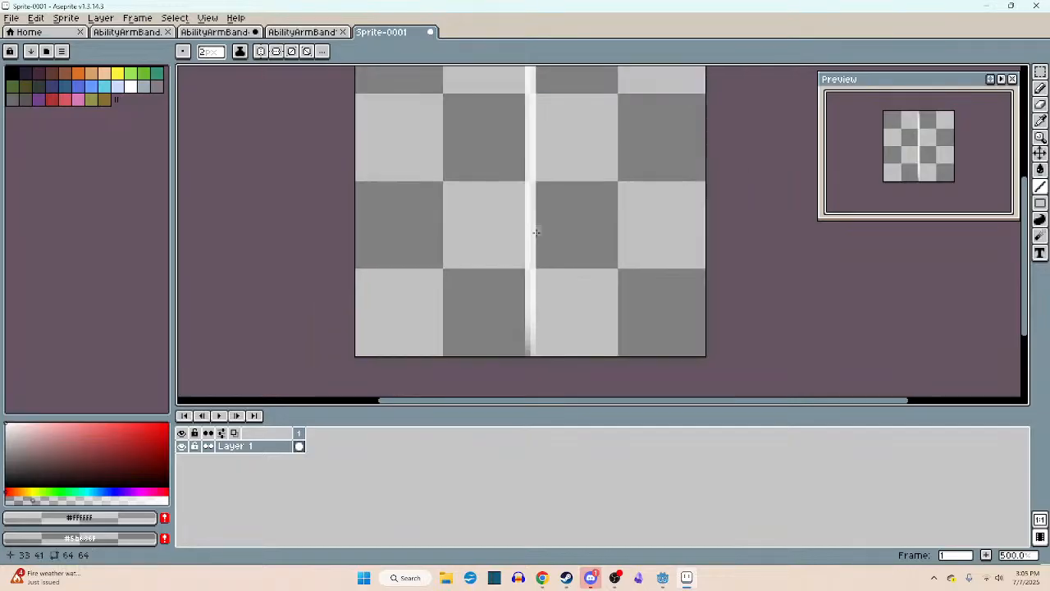
pyautogui.scroll(-1, 549, 226)
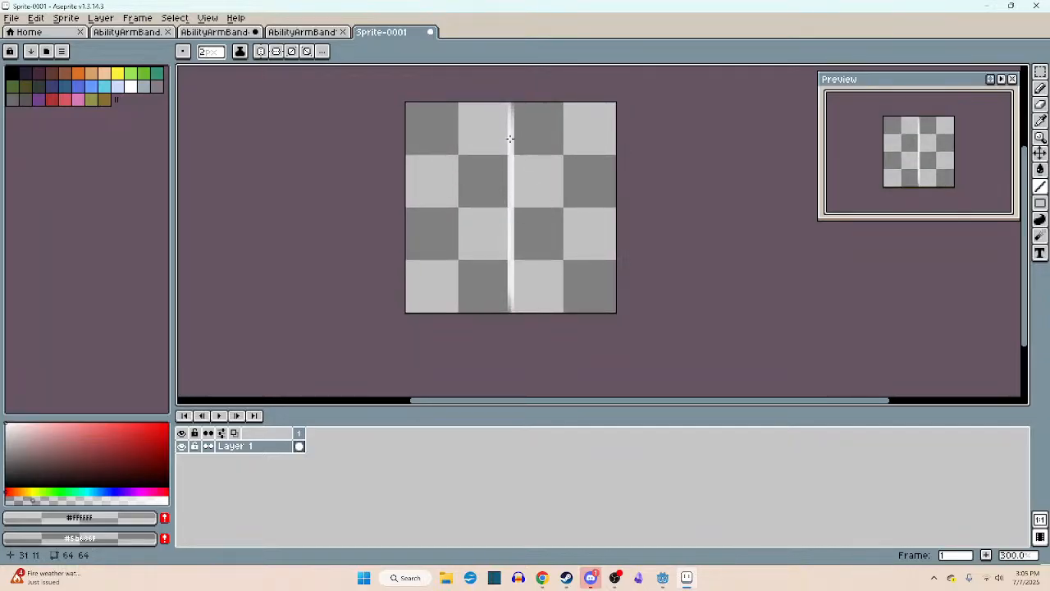
pyautogui.press('v')
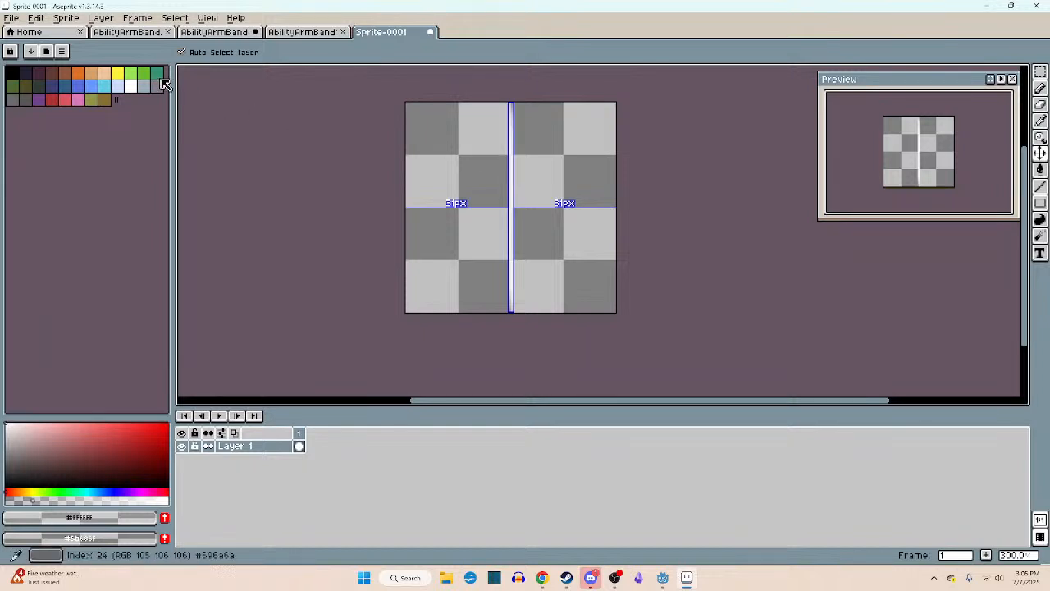
# - Start saving the new sprite under another name in the EndRoom folder and clear the suggested file name
pyautogui.click(11, 18)
pyautogui.click(37, 85)
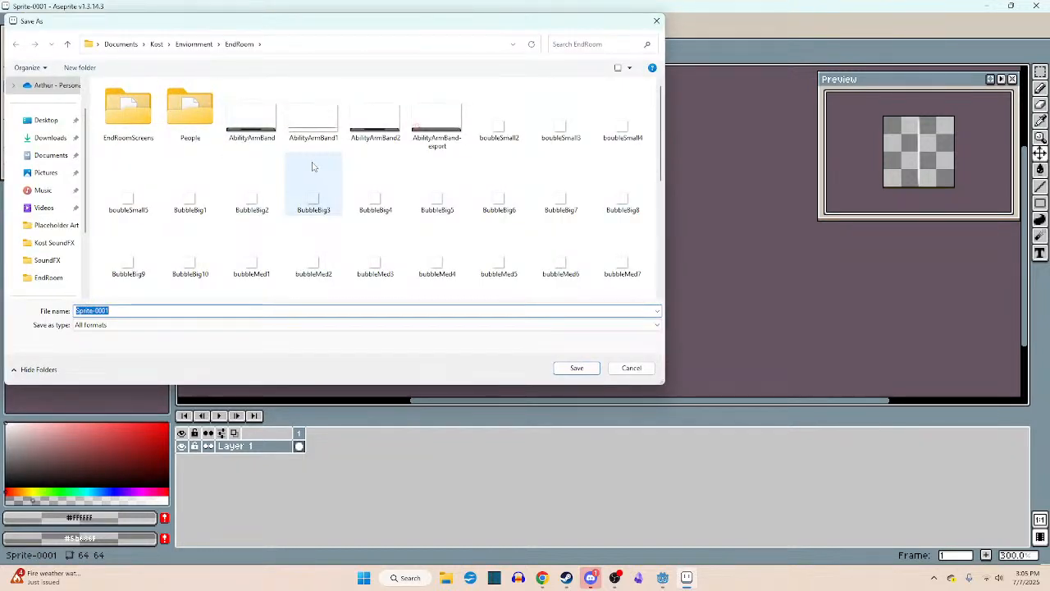
pyautogui.scroll(-5, 312, 167)
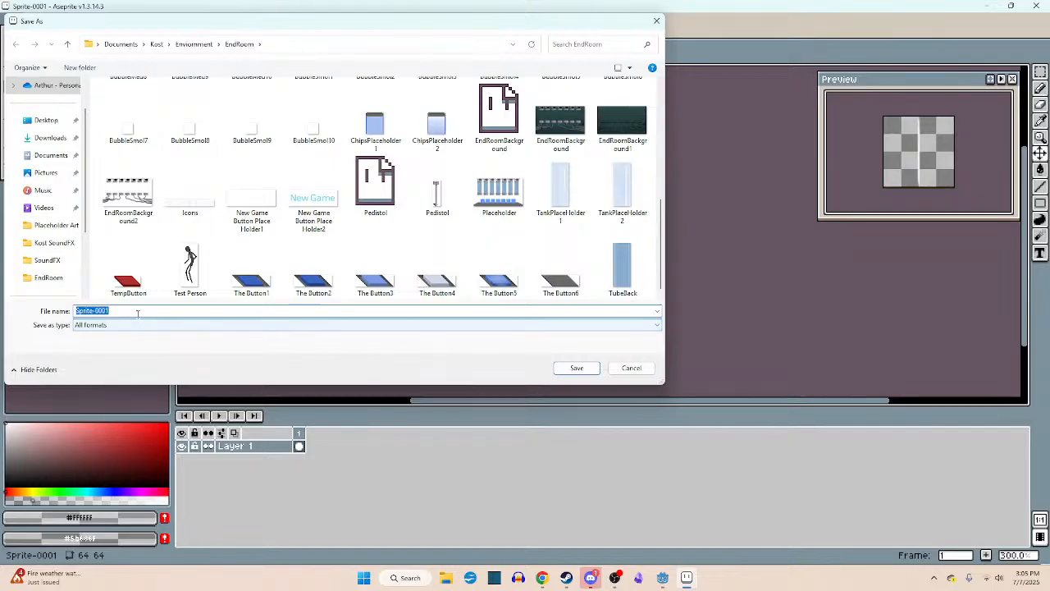
pyautogui.press('BackSpace')
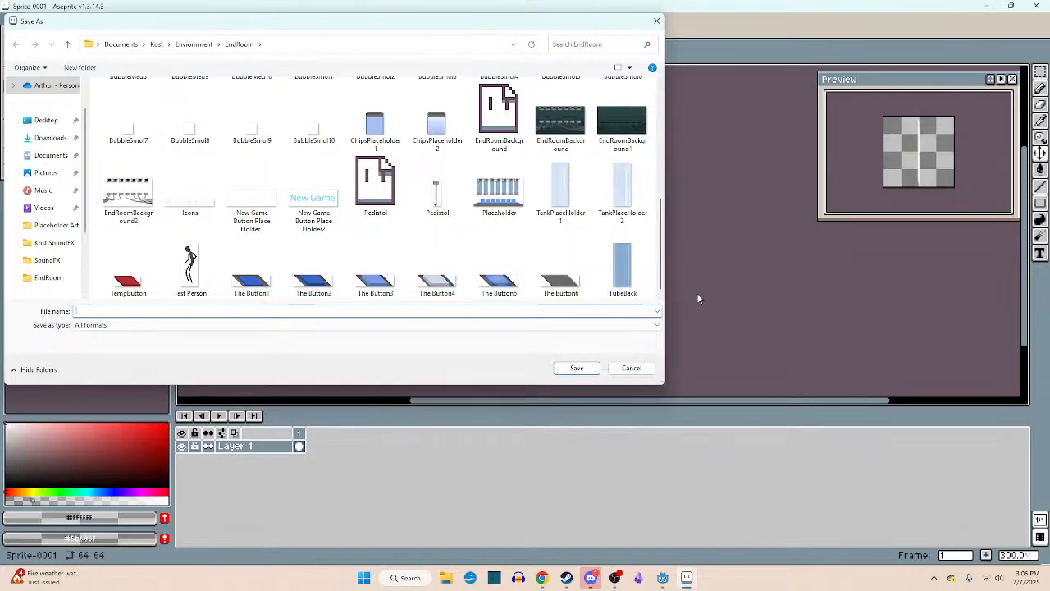
# - Switch to Godot, run the course scene to check the particles at the bar's socket, and stop the run
pyautogui.click(662, 578)
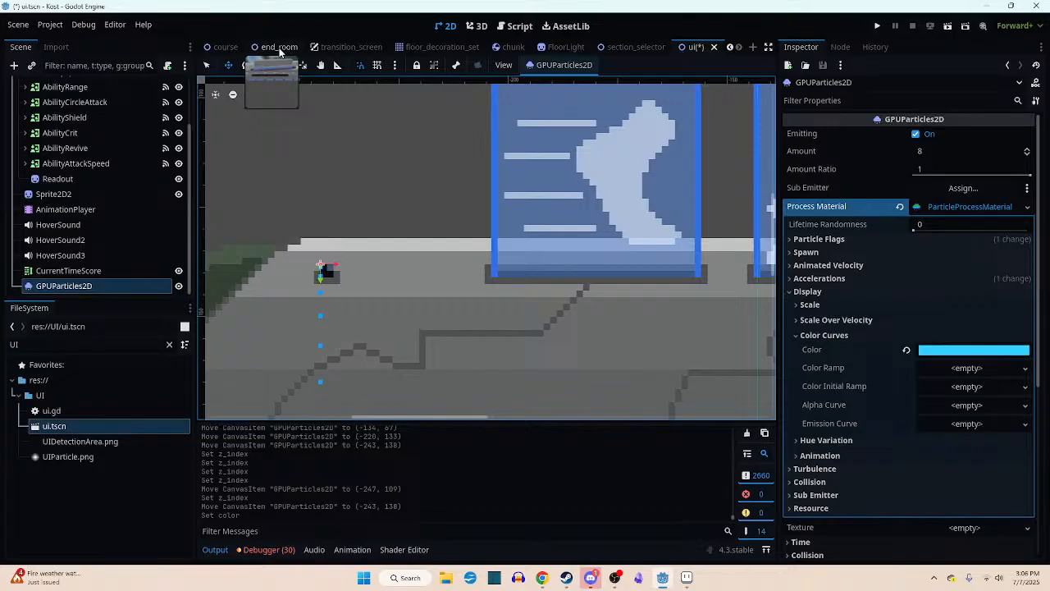
pyautogui.click(223, 47)
pyautogui.press('F6')
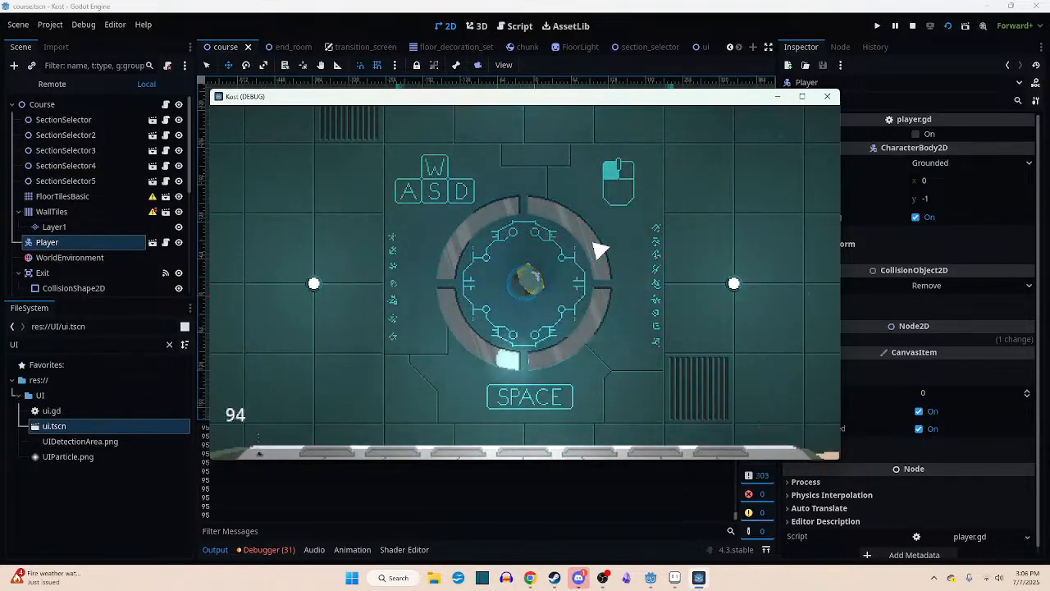
pyautogui.press('F8')
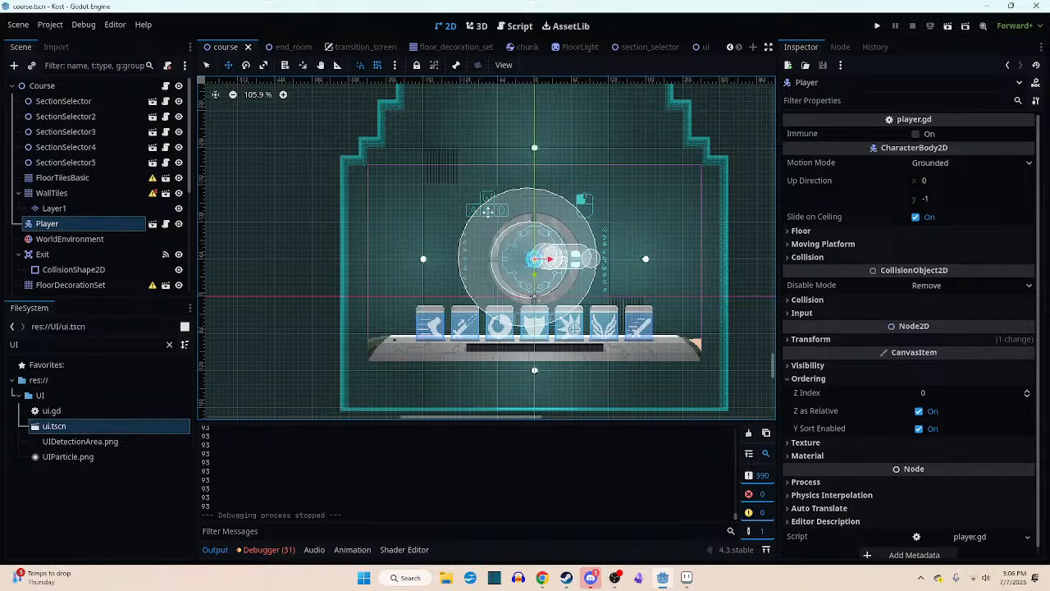
# - Run the course scene again in fullscreen and move the character upward to examine the bar and its particles during play
pyautogui.scroll(5, 674, 252)
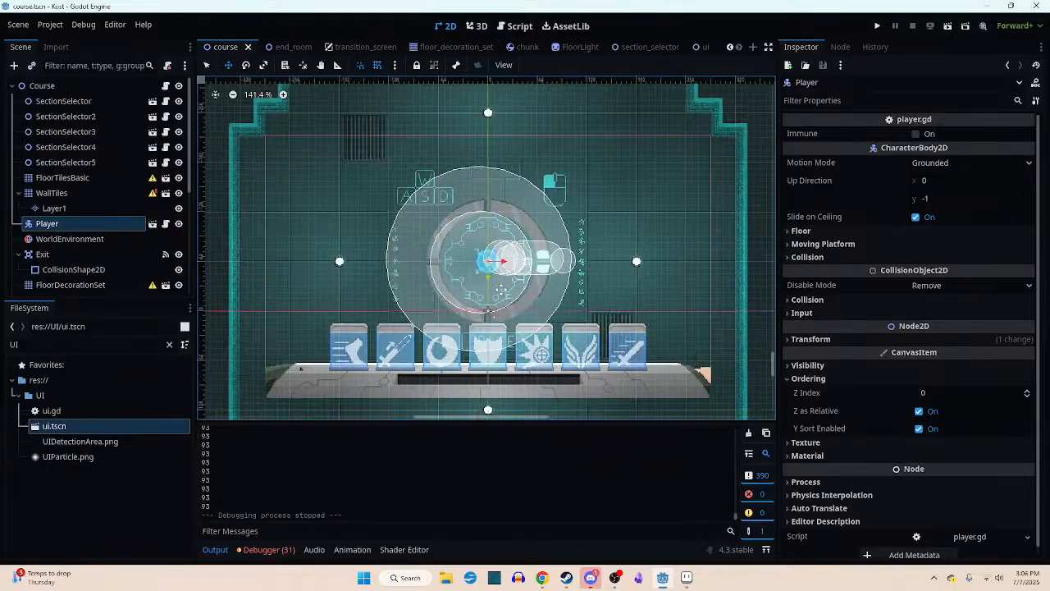
pyautogui.click(948, 26)
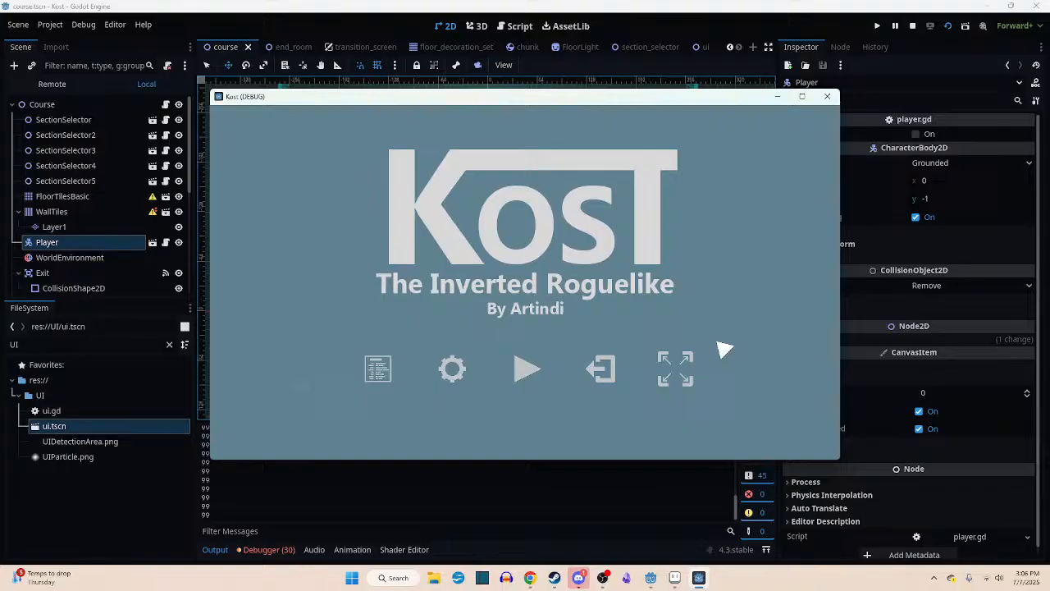
pyautogui.click(683, 370)
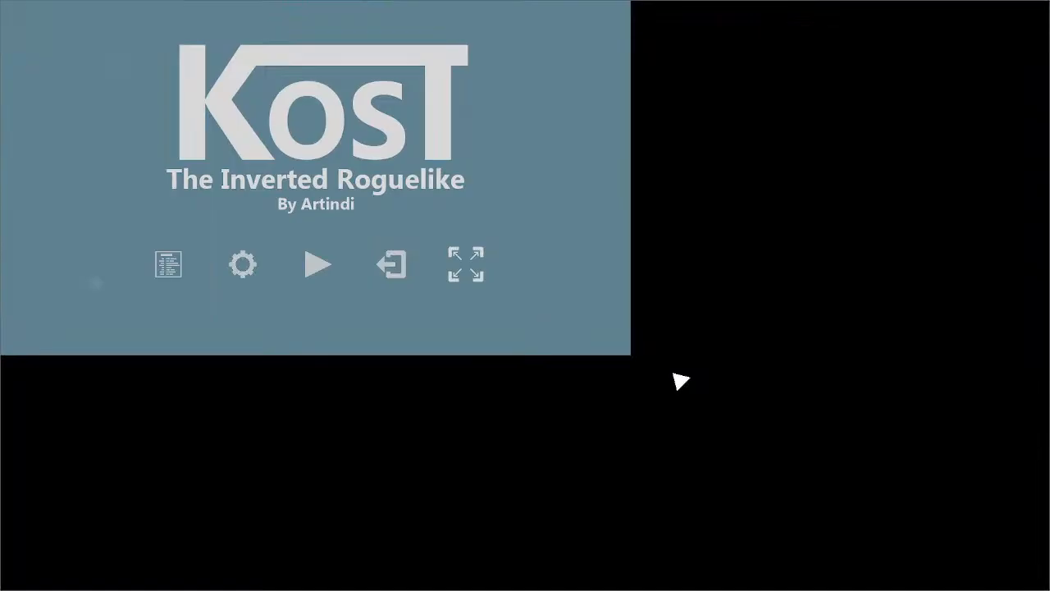
pyautogui.click(532, 441)
pyautogui.press('w')
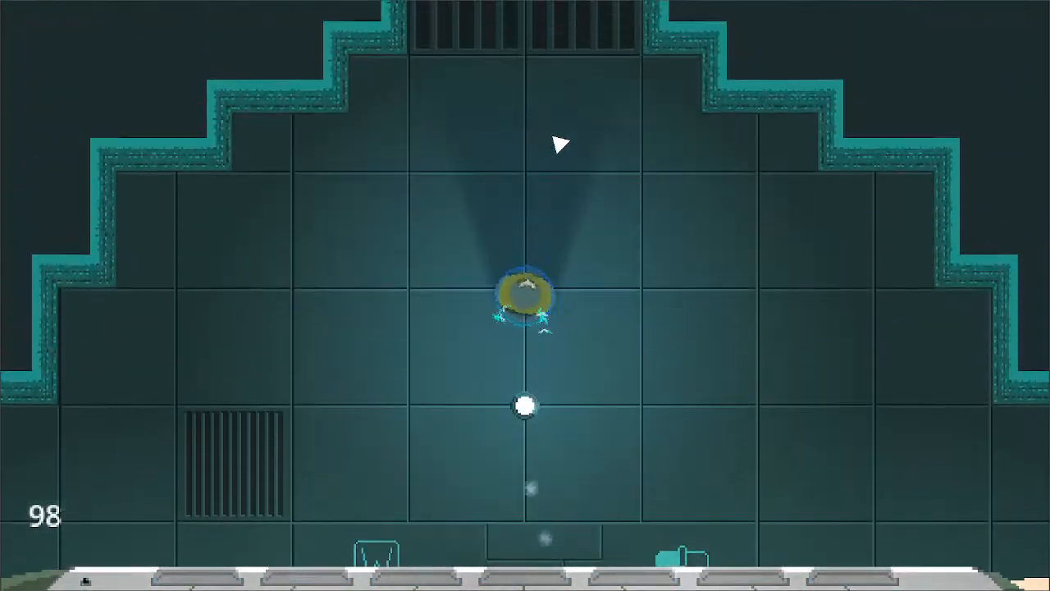
# - Steer the character up out of the starting hall, through the first saw-blade room, and west across its grated passage
pyautogui.press('w')
pyautogui.press('d')
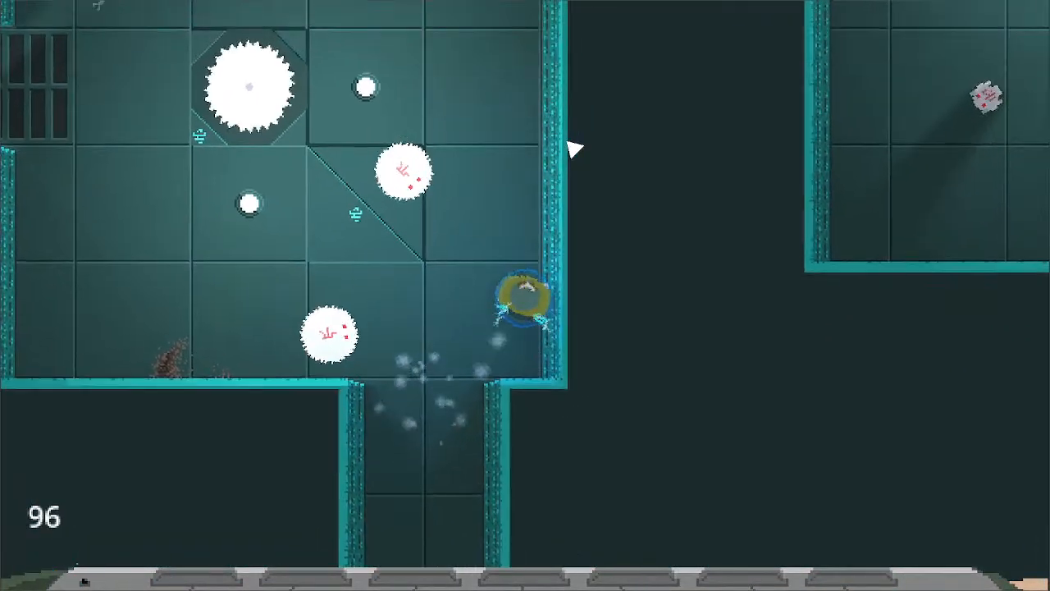
pyautogui.press('s')
pyautogui.press('w')
pyautogui.press('a')
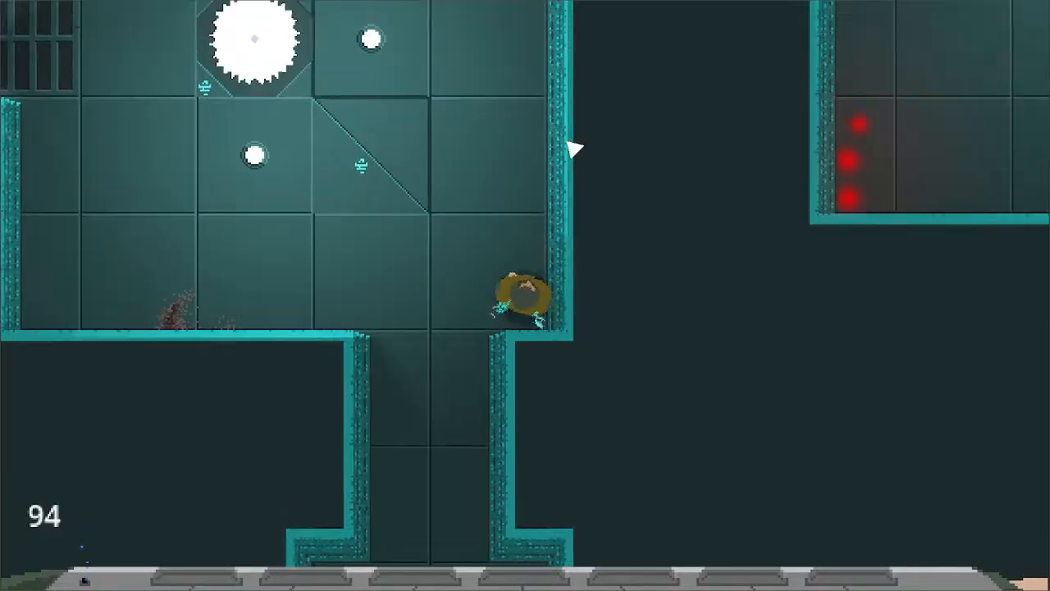
pyautogui.press('w')
pyautogui.press('a')
pyautogui.press('s')
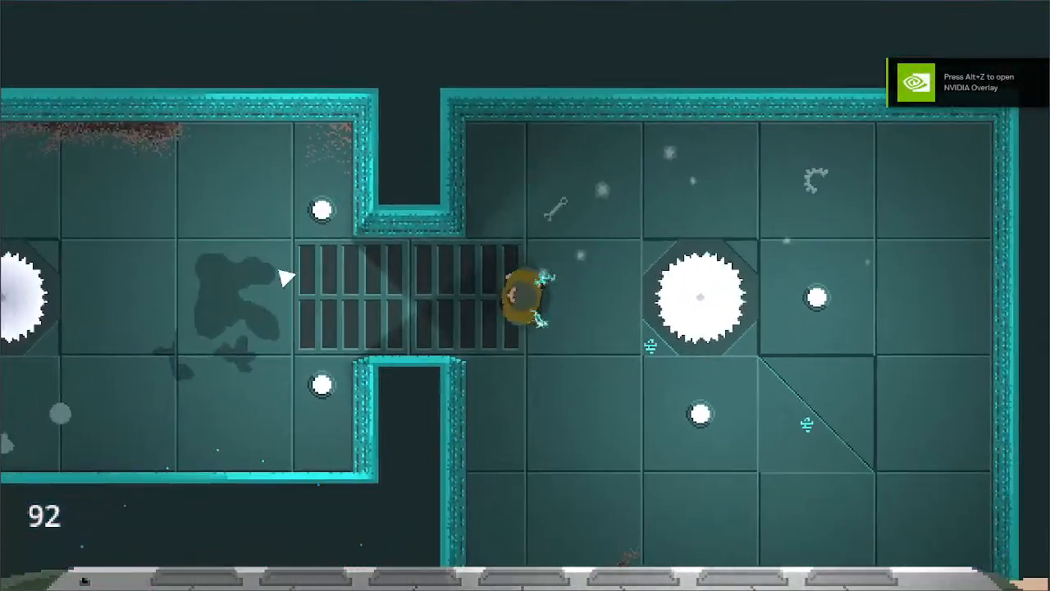
pyautogui.press('w')
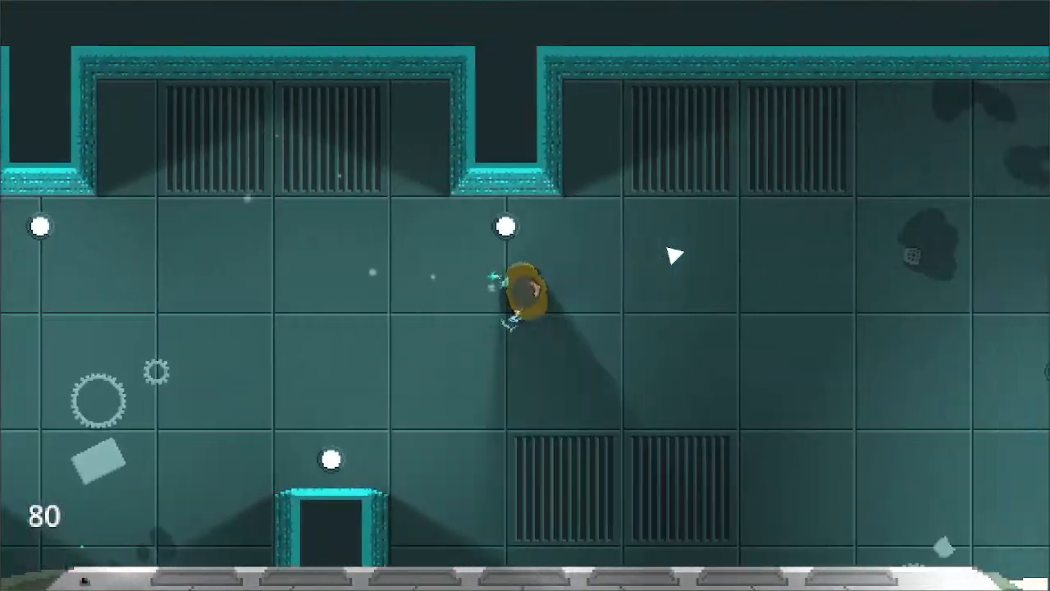
# - Guide the character up through the large hall, past the lifted floor panel and west between the wall pillars to keep playtesting
pyautogui.press('w')
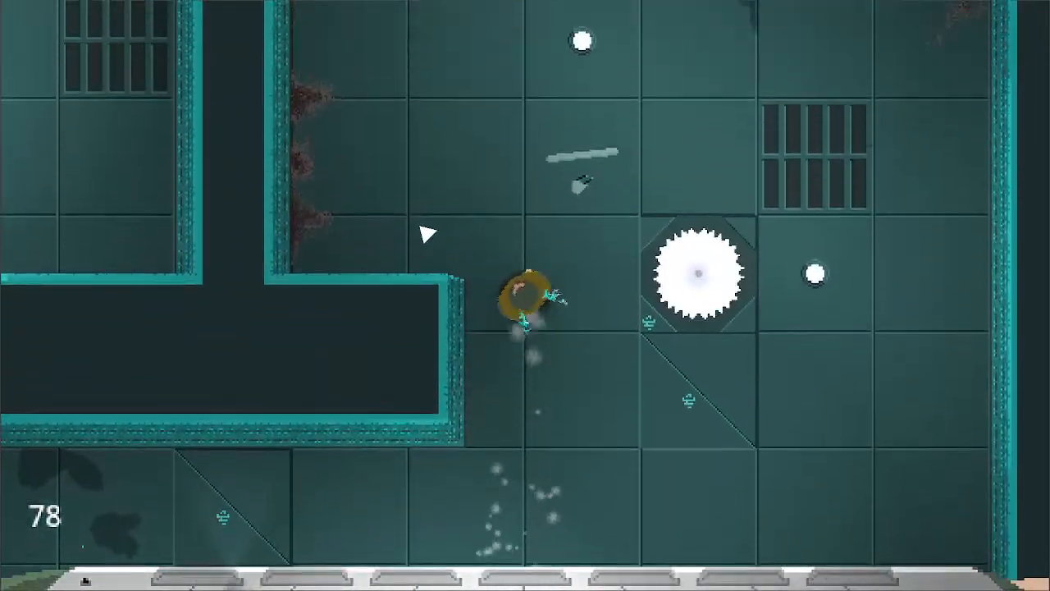
pyautogui.press('a')
pyautogui.press('w')
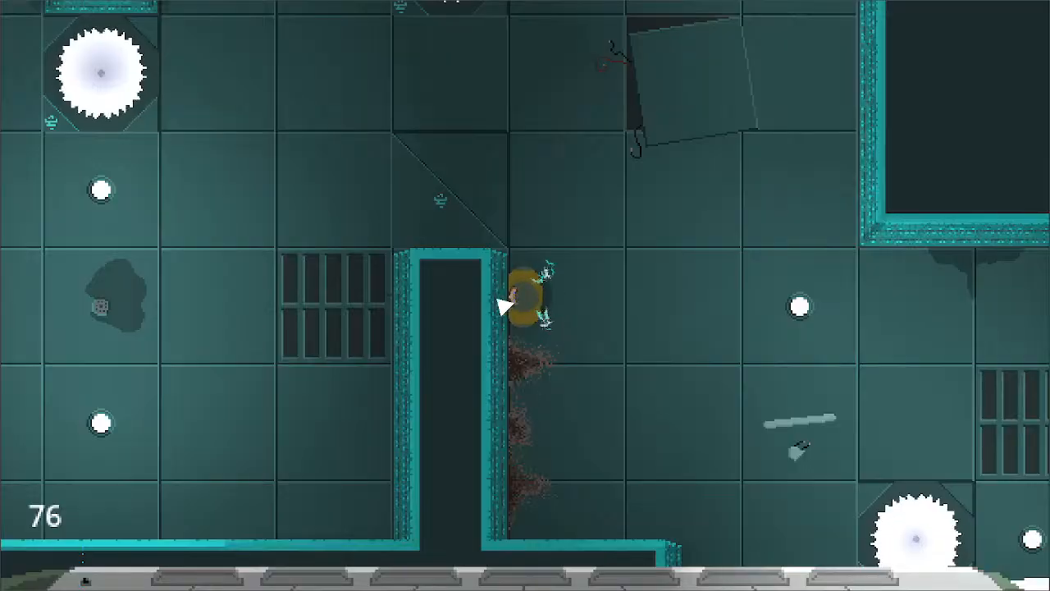
pyautogui.press('w')
pyautogui.press('d')
pyautogui.press('a')
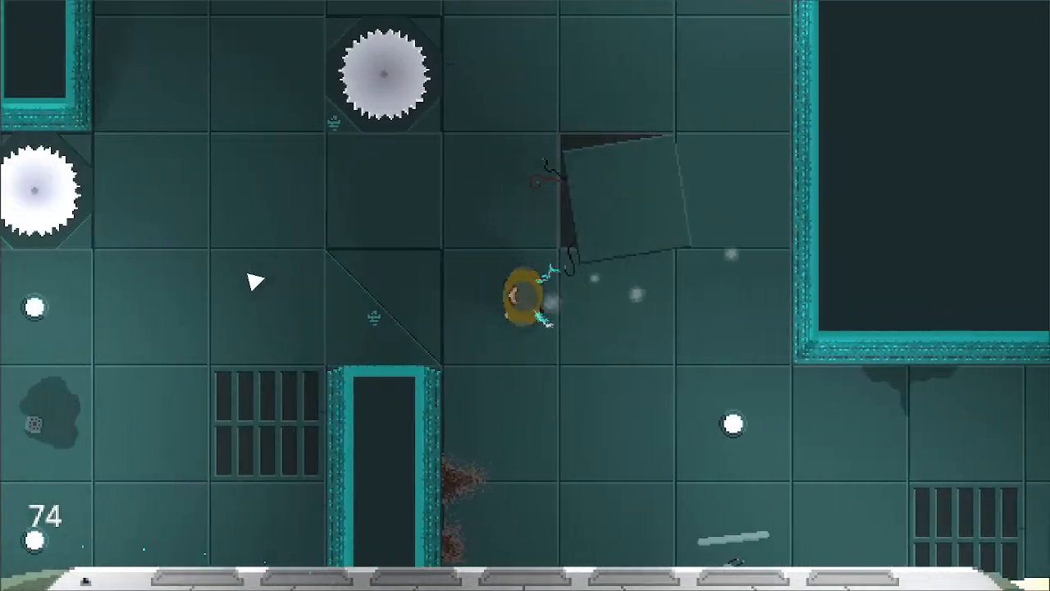
pyautogui.press('s')
pyautogui.press('w')
pyautogui.press('a')
pyautogui.press('s')
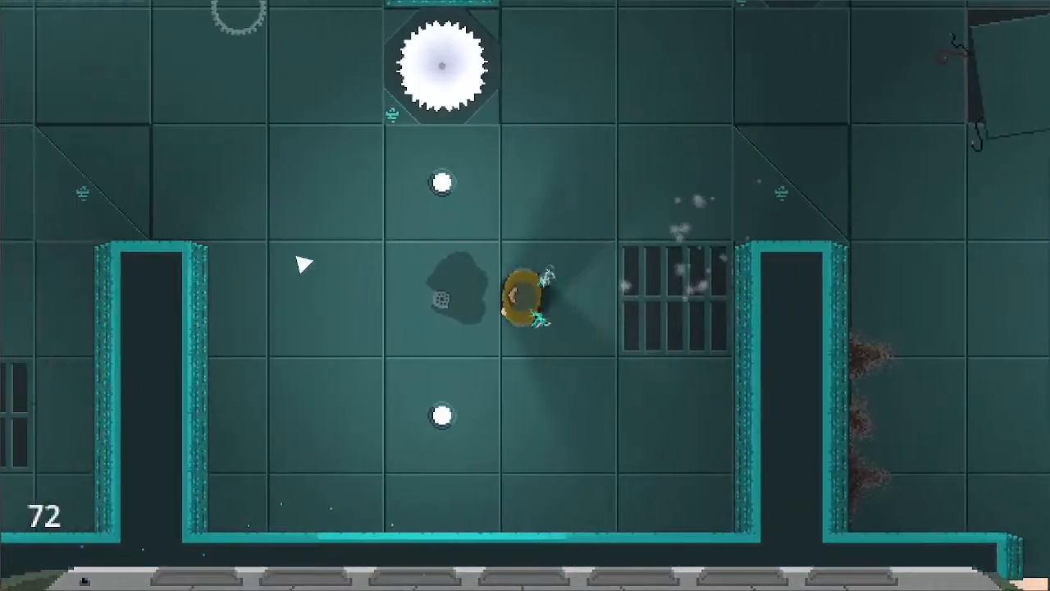
# - Run the character up through the winding switchback corridors while watching the bar and its particles
pyautogui.press('w')
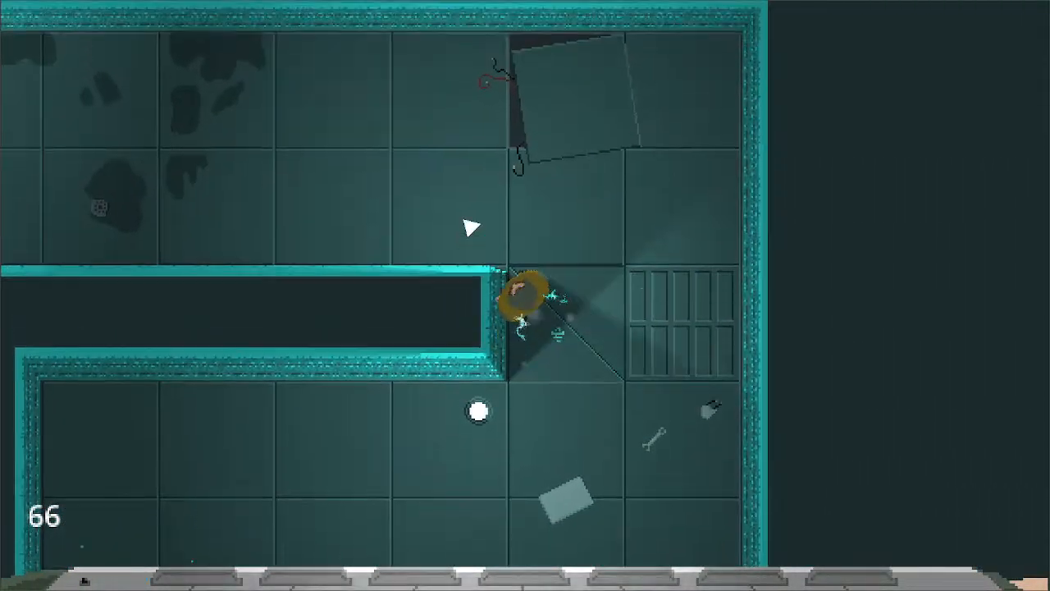
pyautogui.press('w')
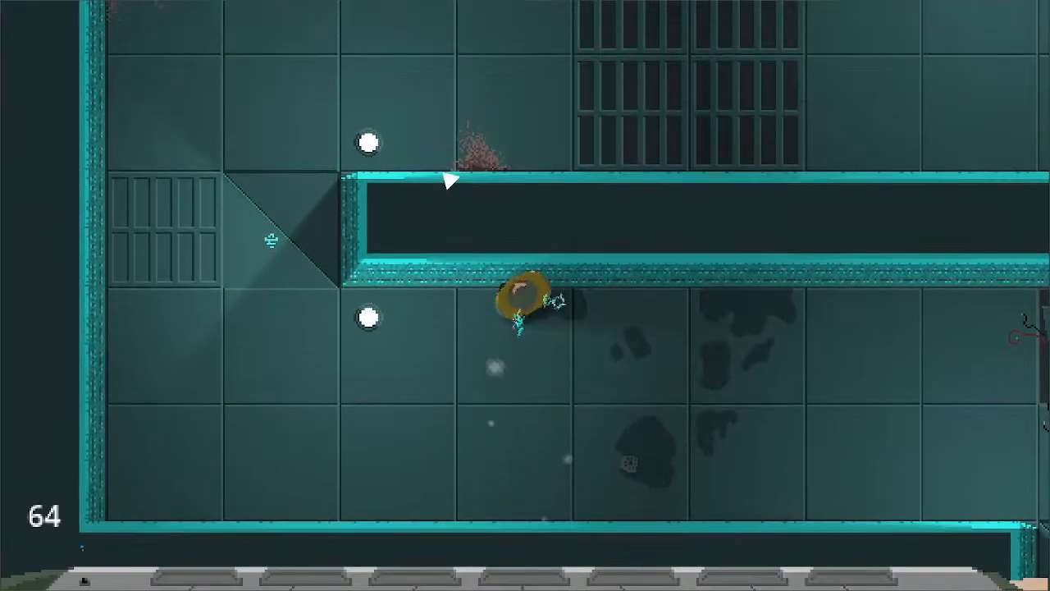
pyautogui.press('s')
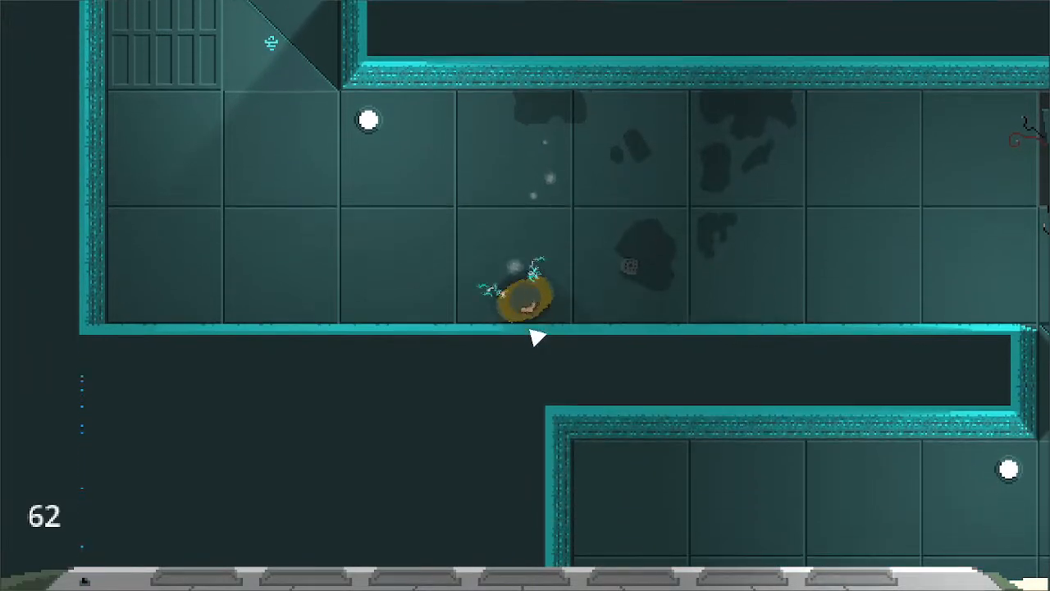
pyautogui.press('a')
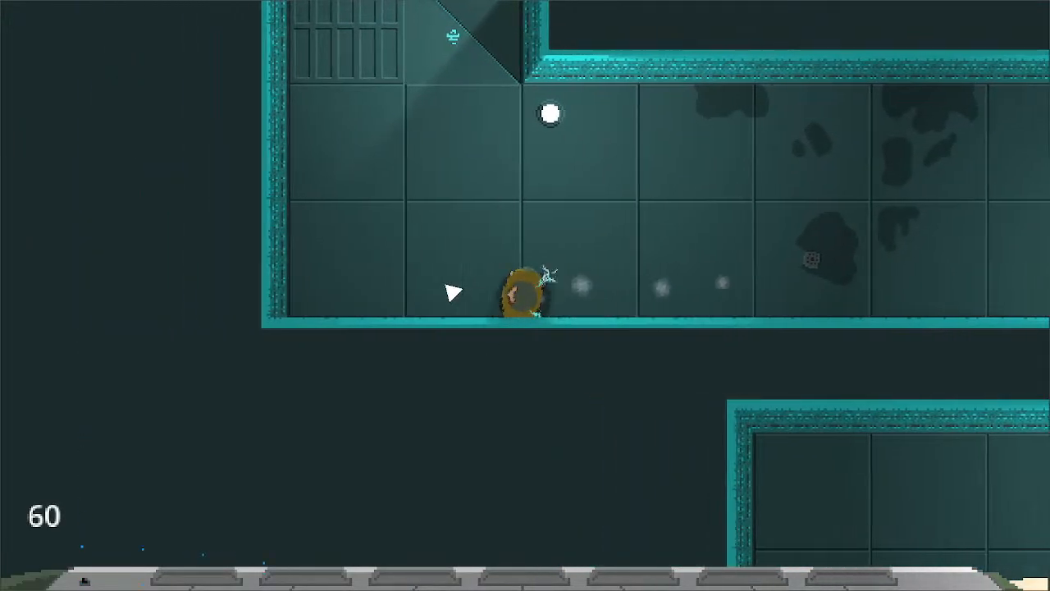
pyautogui.press('w')
pyautogui.press('d')
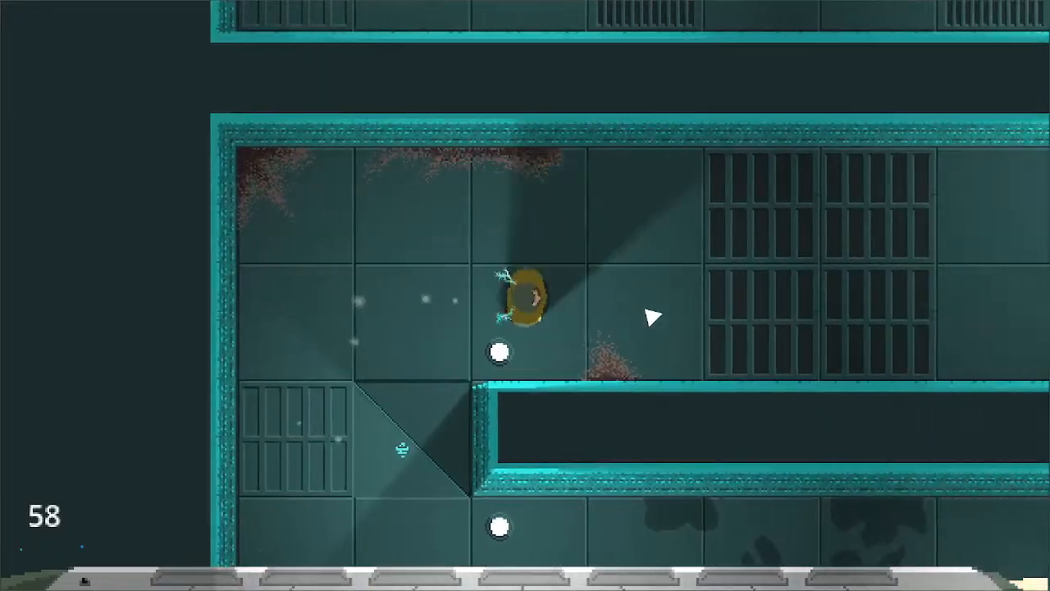
pyautogui.press('s')
pyautogui.press('w')
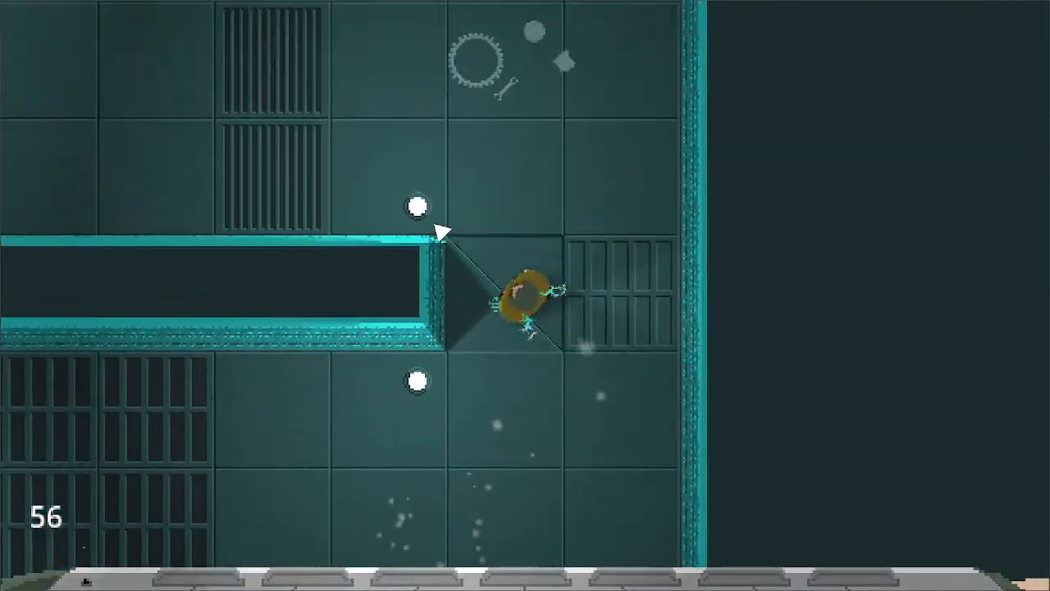
pyautogui.press('a')
pyautogui.press('s')
pyautogui.press('w')
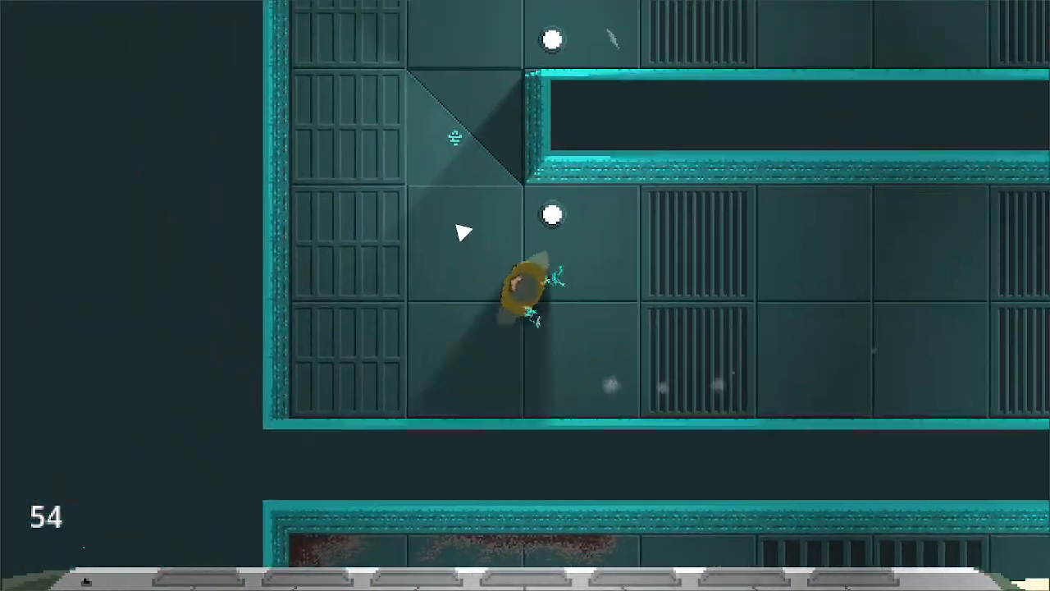
pyautogui.press('d')
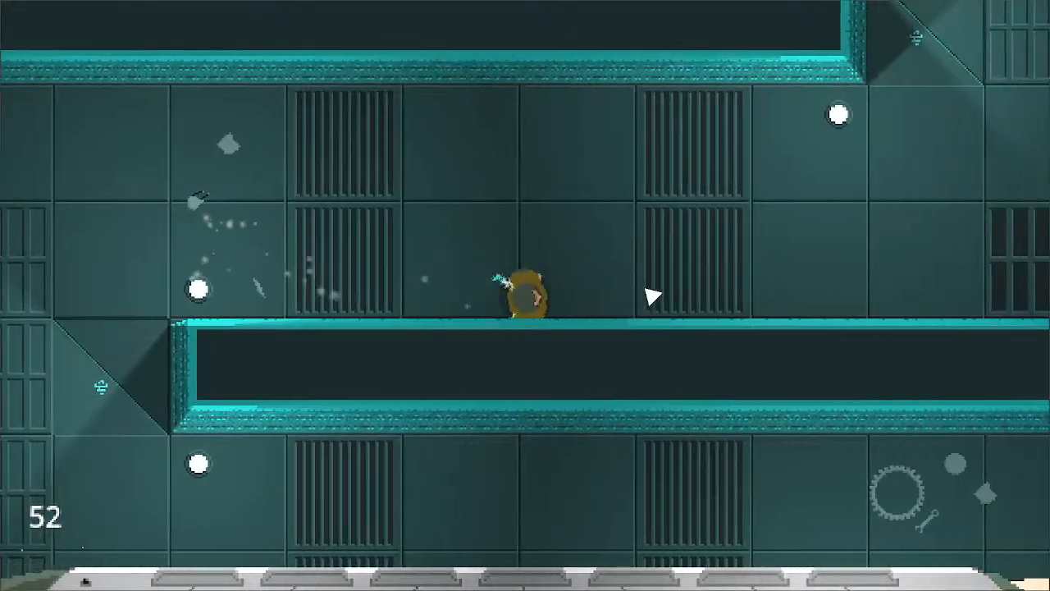
pyautogui.press('w')
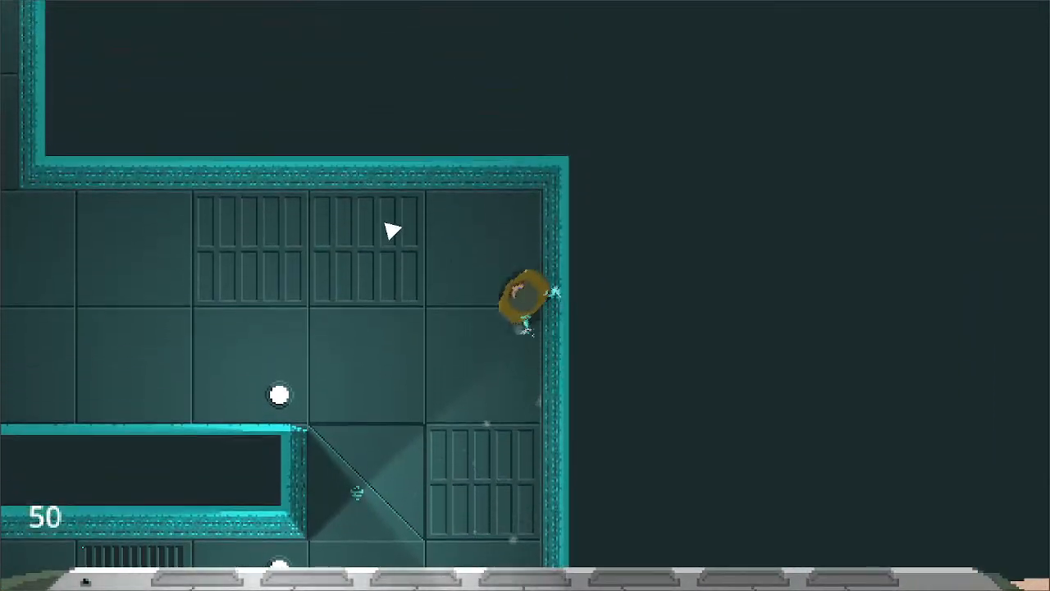
# - Take the character up the narrow corridor and through the upper saw-blade room, and end the test run
pyautogui.press('a')
pyautogui.press('w')
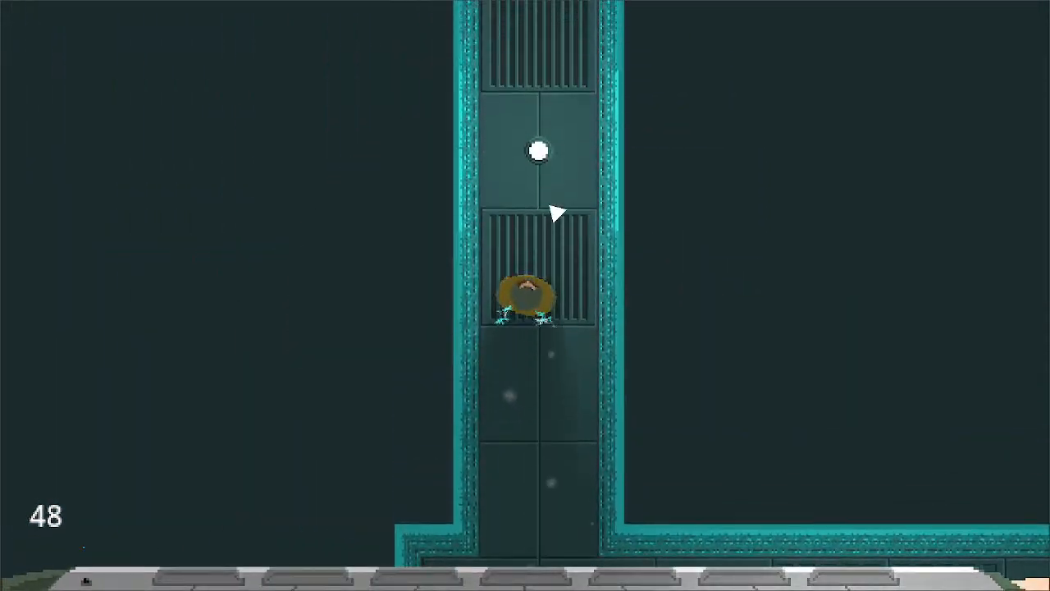
pyautogui.press('d')
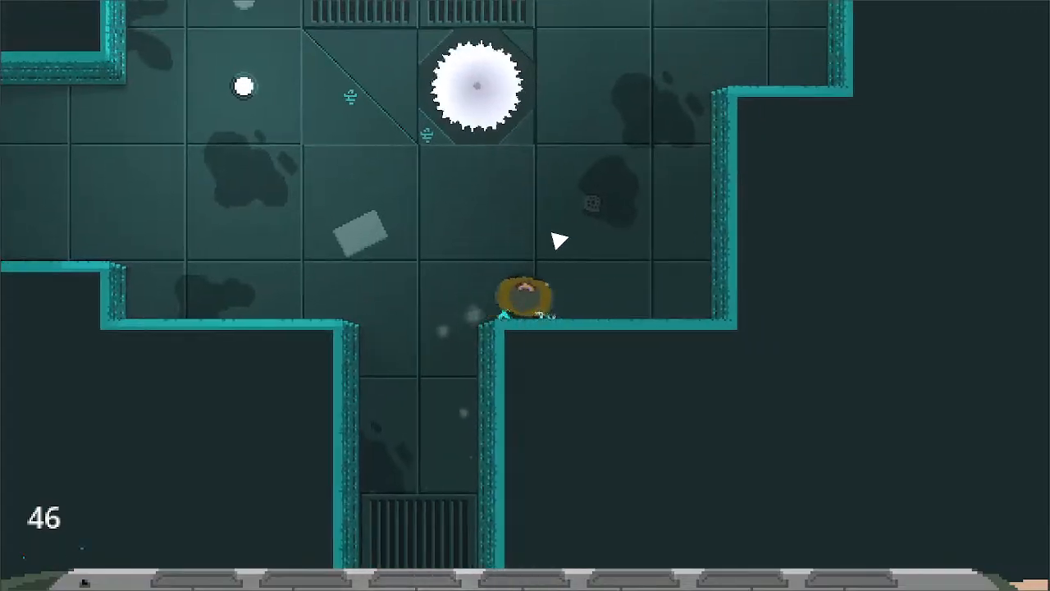
pyautogui.press('w')
pyautogui.press('d')
pyautogui.press('a')
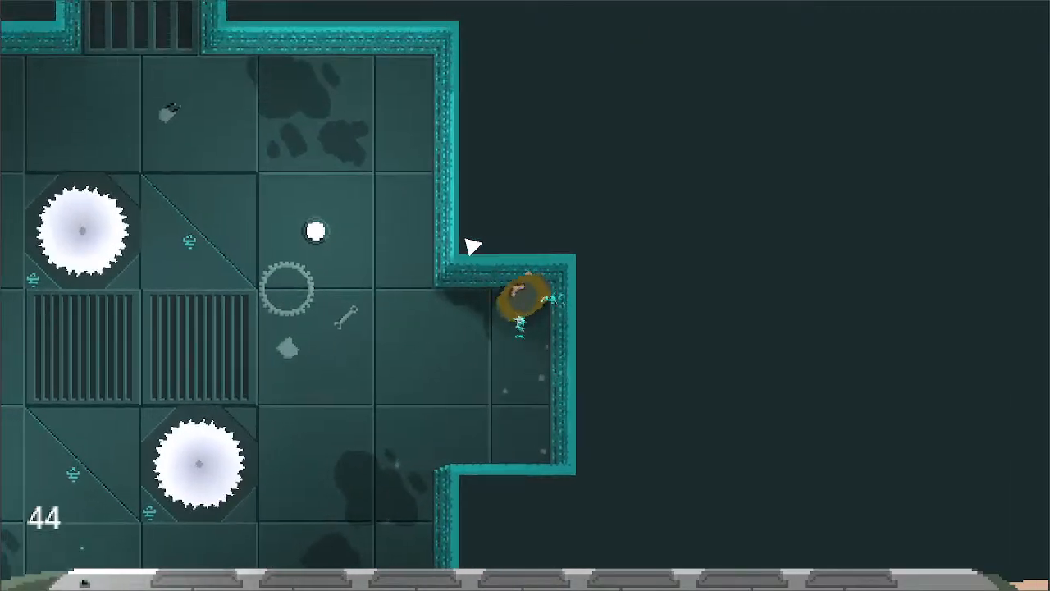
pyautogui.press('w')
pyautogui.press('w')
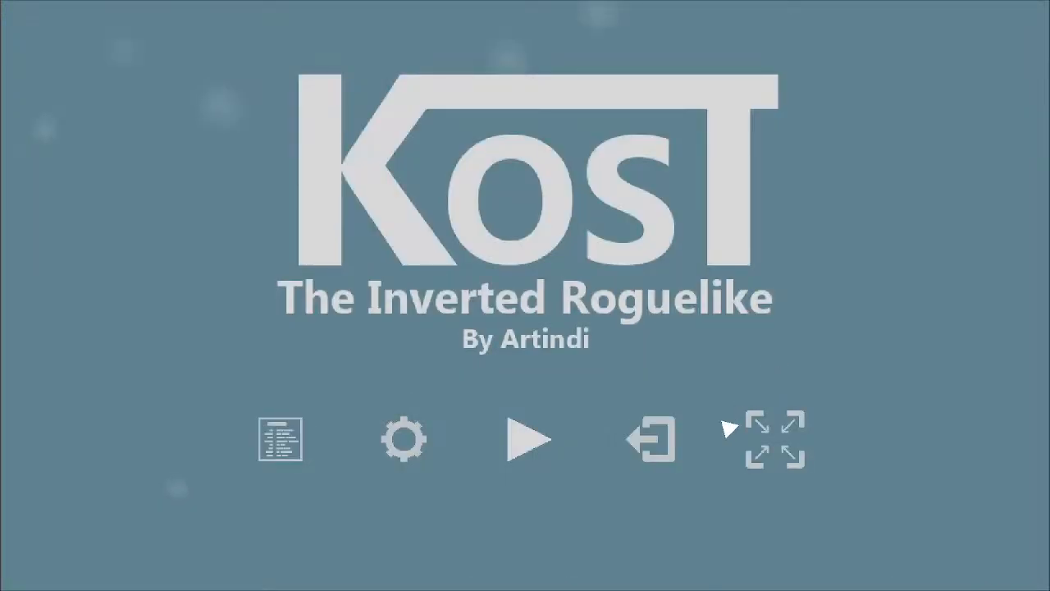
pyautogui.click(650, 439)
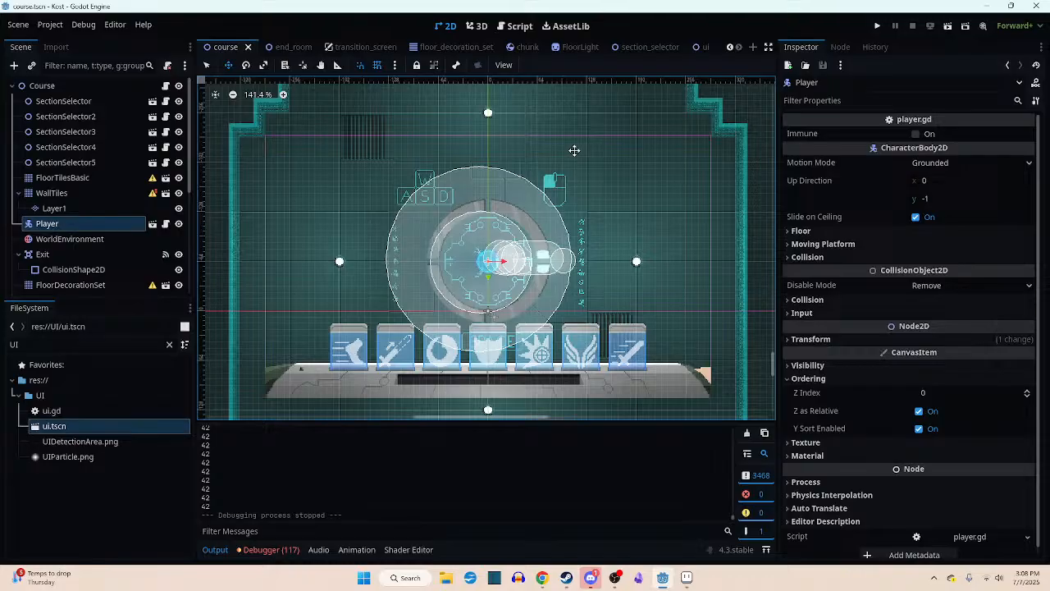
pyautogui.scroll(1, 576, 151)
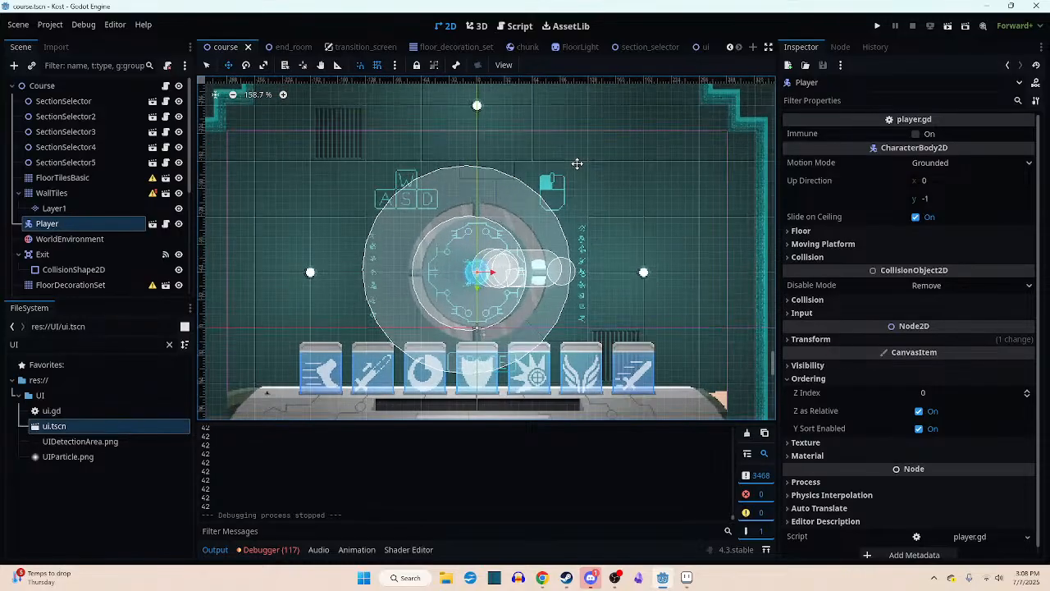
pyautogui.moveTo(589, 144); pyautogui.dragTo(539, 307, button='middle')
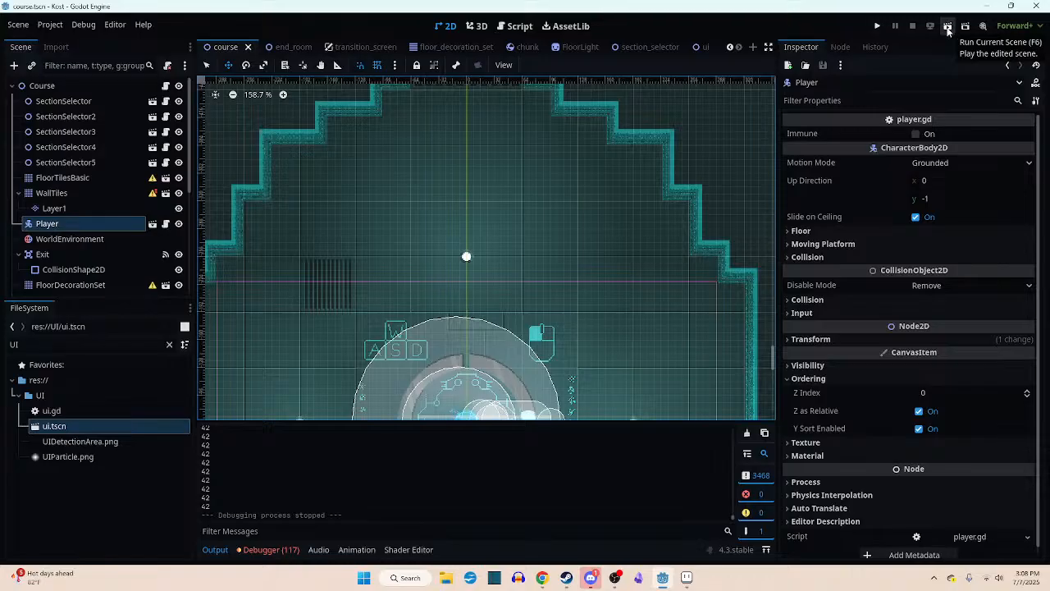
pyautogui.scroll(-3, 759, 130)
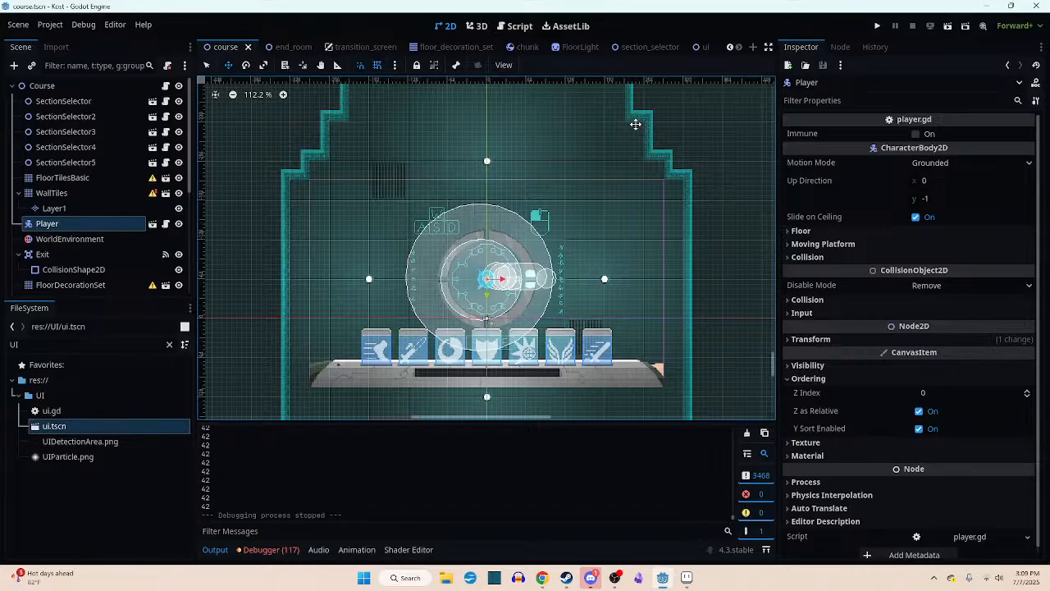
pyautogui.scroll(2, 543, 171)
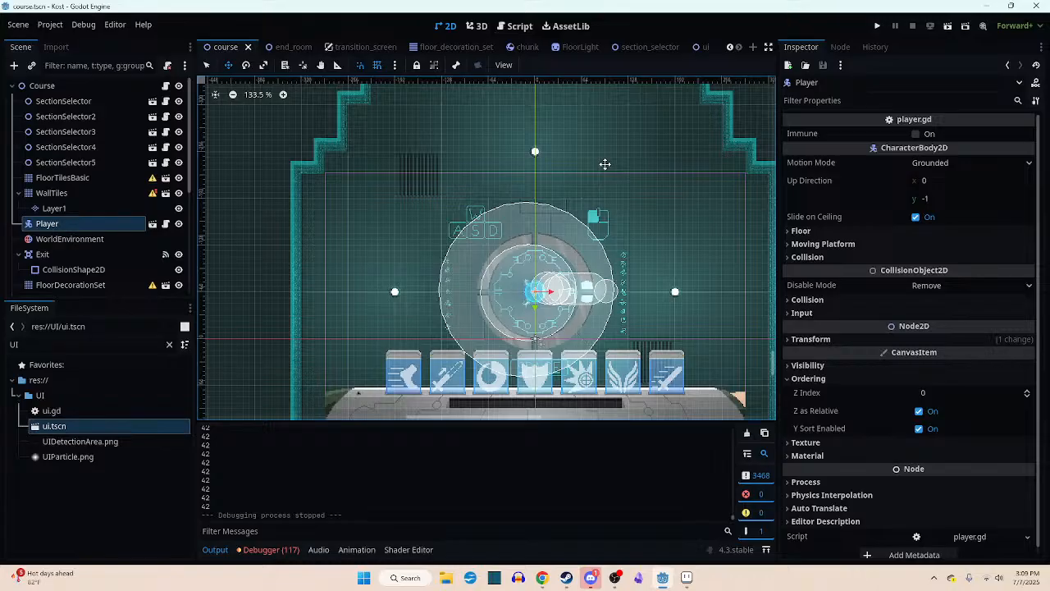
pyautogui.scroll(8, 526, 262)
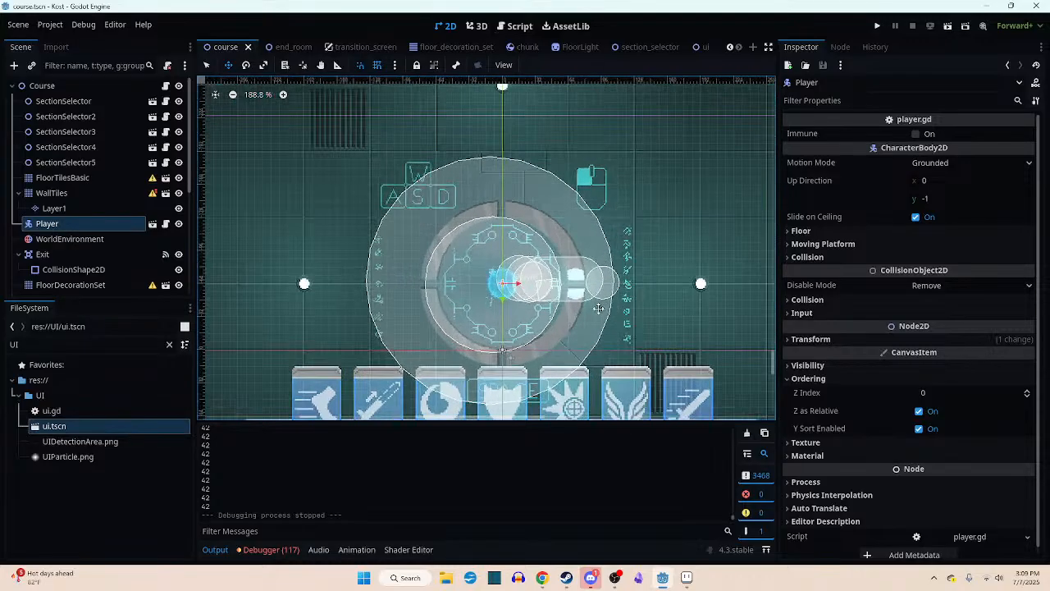
pyautogui.moveTo(521, 267); pyautogui.dragTo(548, 262, button='middle')
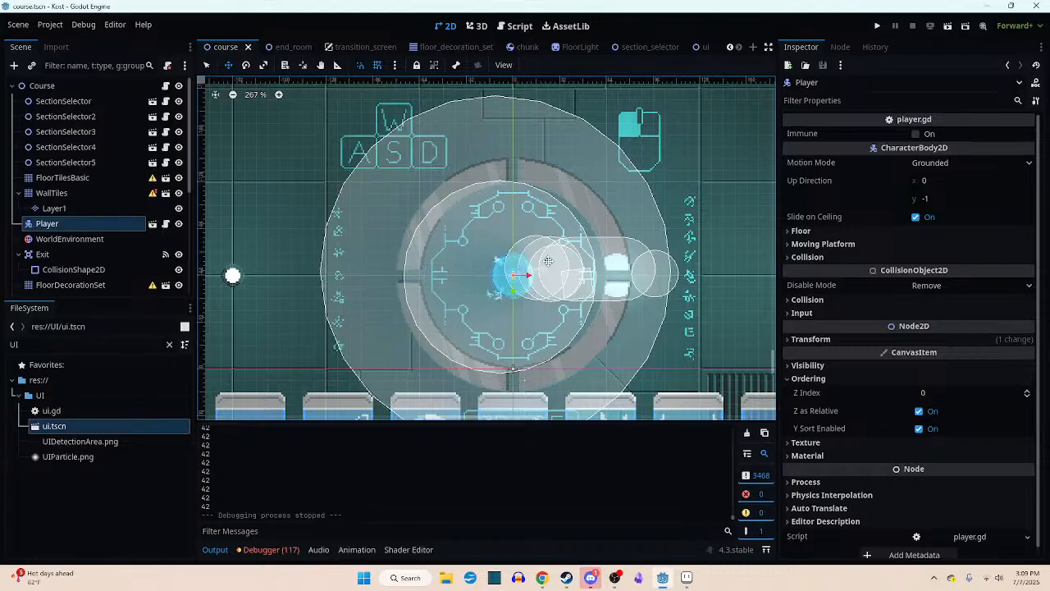
pyautogui.scroll(1, 548, 262)
pyautogui.scroll(-3, 548, 261)
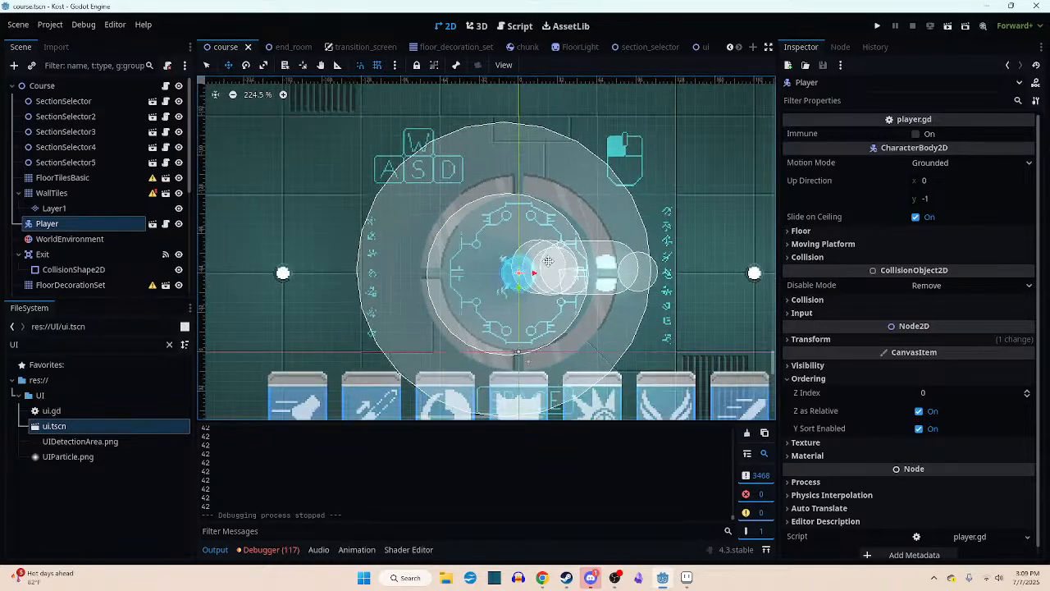
pyautogui.moveTo(529, 229); pyautogui.dragTo(526, 223, button='middle')
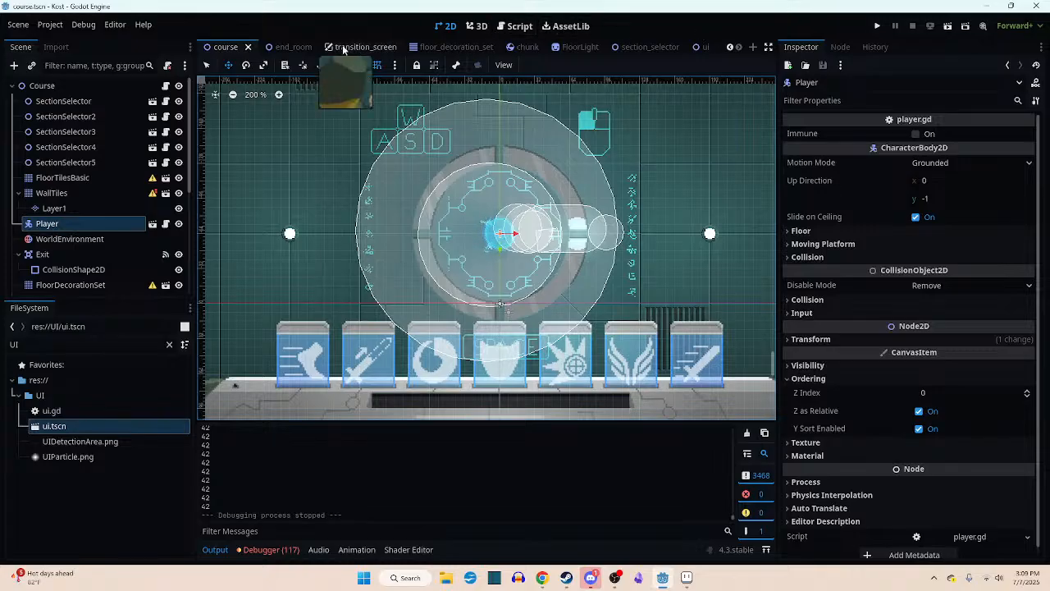
pyautogui.click(283, 48)
pyautogui.click(238, 45)
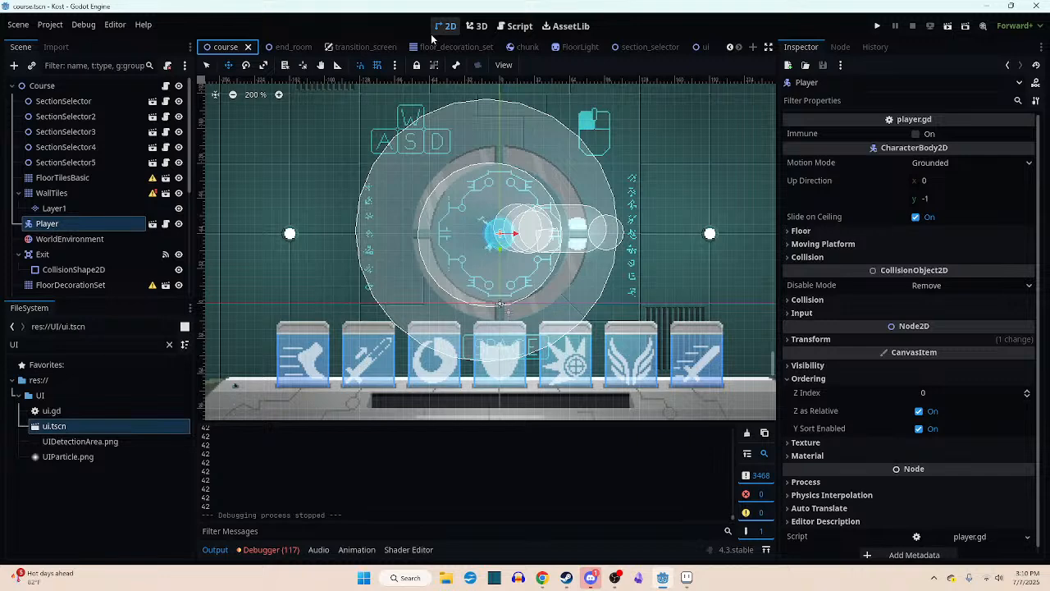
pyautogui.scroll(-4, 401, 85)
pyautogui.scroll(4, 491, 215)
pyautogui.moveTo(492, 215); pyautogui.dragTo(511, 244, button='middle')
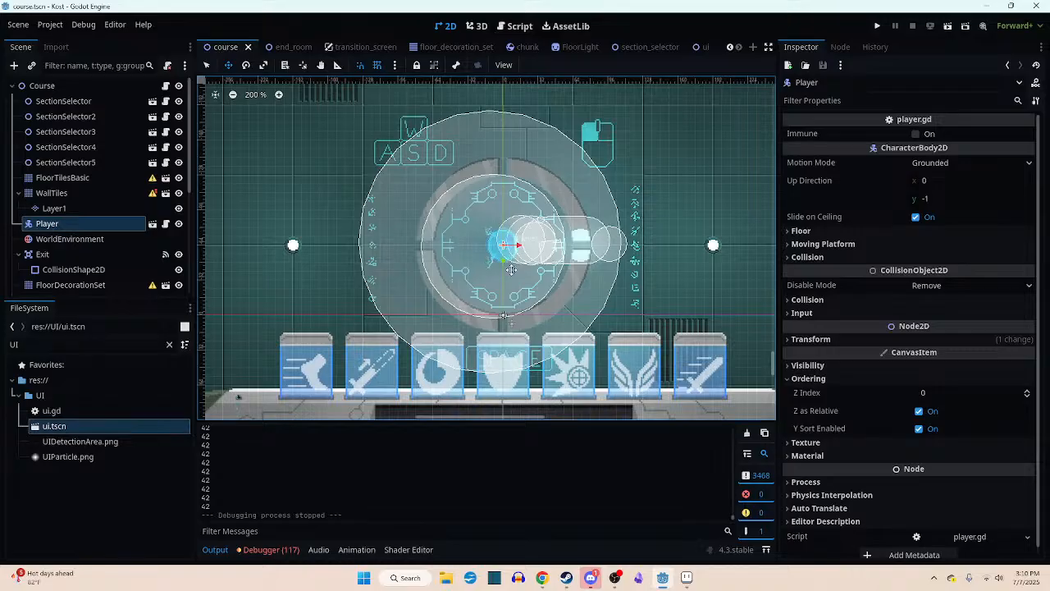
pyautogui.scroll(1, 550, 238)
pyautogui.moveTo(550, 239); pyautogui.dragTo(570, 277, button='middle')
pyautogui.scroll(1, 570, 277)
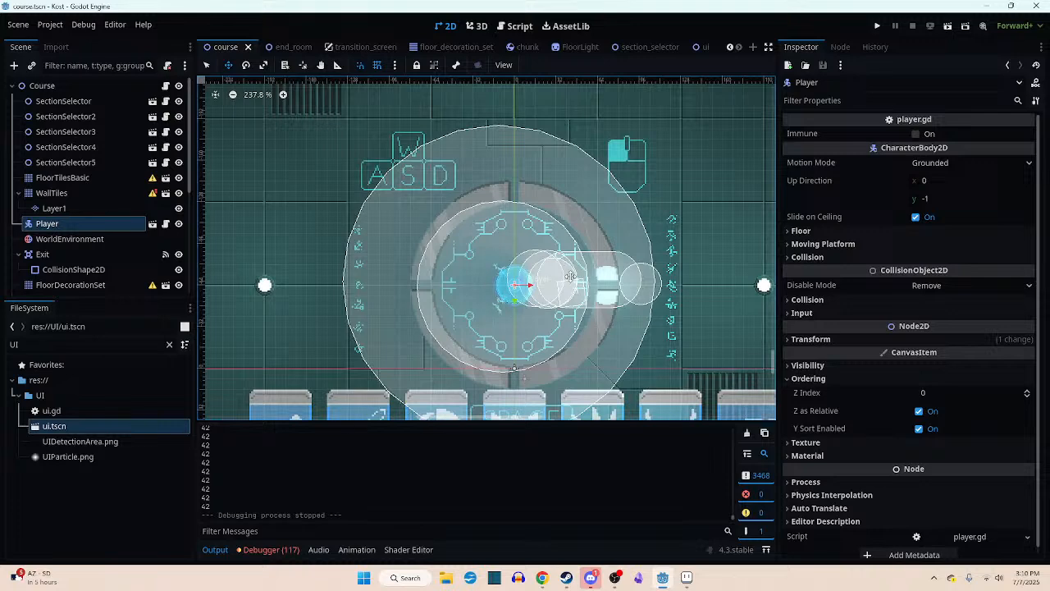
pyautogui.scroll(2, 574, 254)
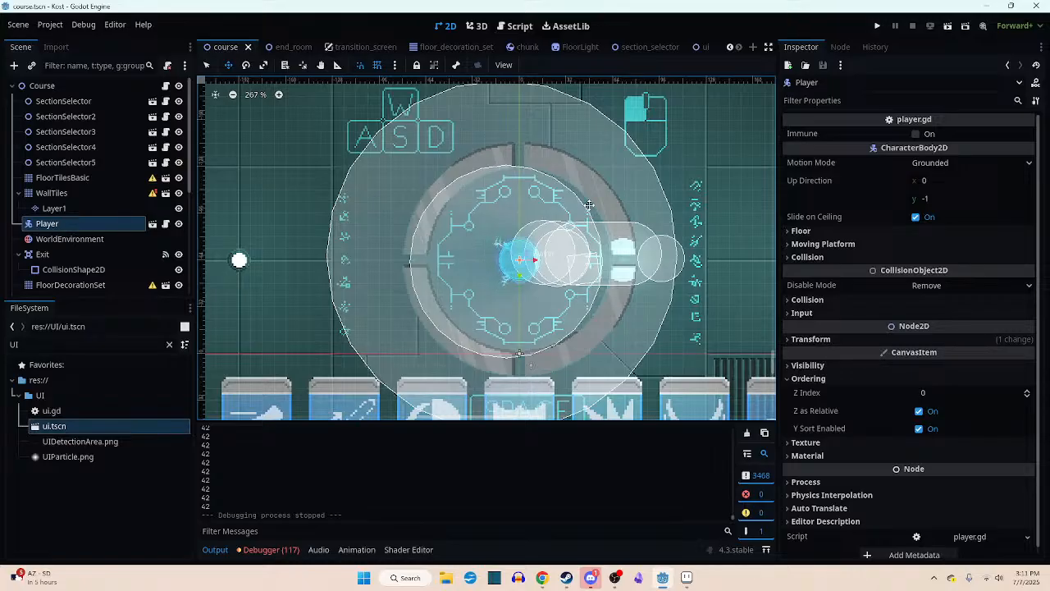
pyautogui.scroll(-1, 588, 204)
pyautogui.moveTo(588, 205); pyautogui.dragTo(546, 171, button='middle')
pyautogui.scroll(-1, 528, 175)
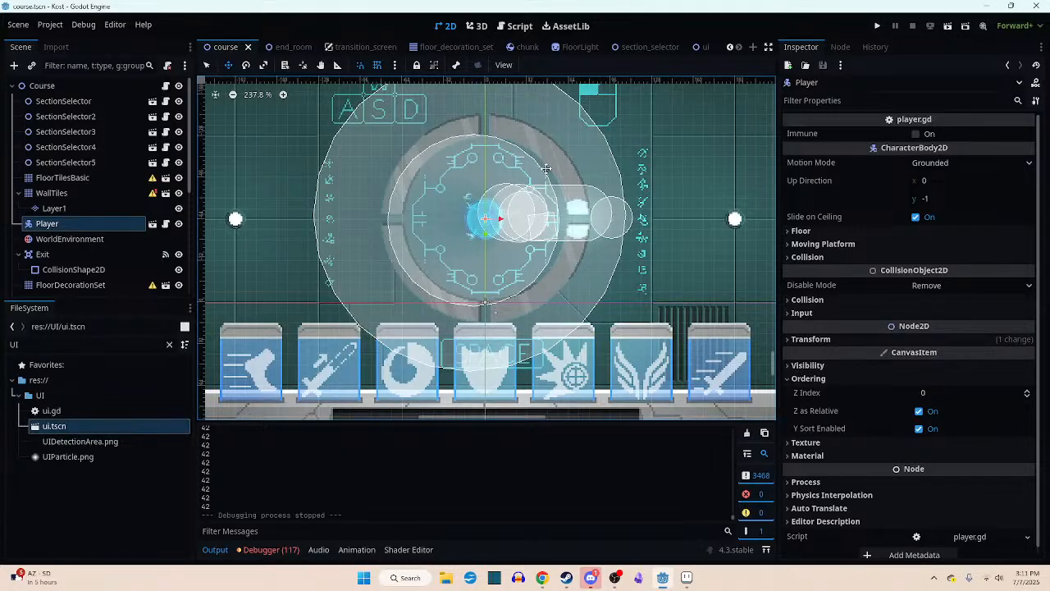
# - Examine the console bar and its particle socket below the player in the course scene
pyautogui.scroll(4, 488, 201)
pyautogui.moveTo(488, 200); pyautogui.dragTo(492, 239, button='middle')
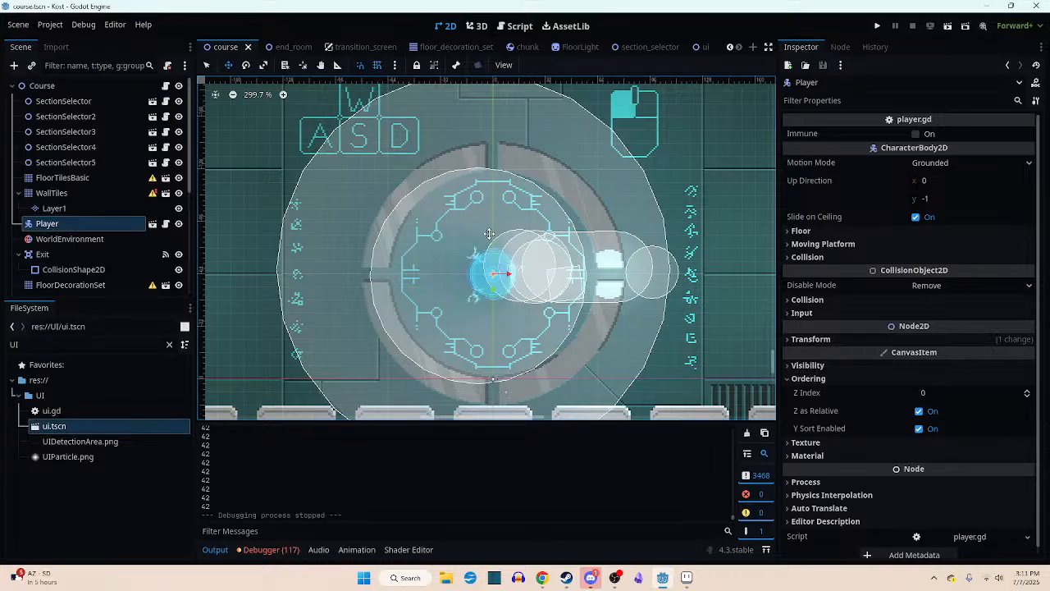
pyautogui.scroll(-10, 484, 287)
pyautogui.moveTo(486, 284); pyautogui.dragTo(478, 124, button='middle')
pyautogui.moveTo(473, 186)
pyautogui.mouseDown(button='middle')
pyautogui.moveTo(453, 355)
pyautogui.moveTo(473, 140)
pyautogui.moveTo(484, 271)
pyautogui.moveTo(479, 170)
pyautogui.mouseUp(button='middle')
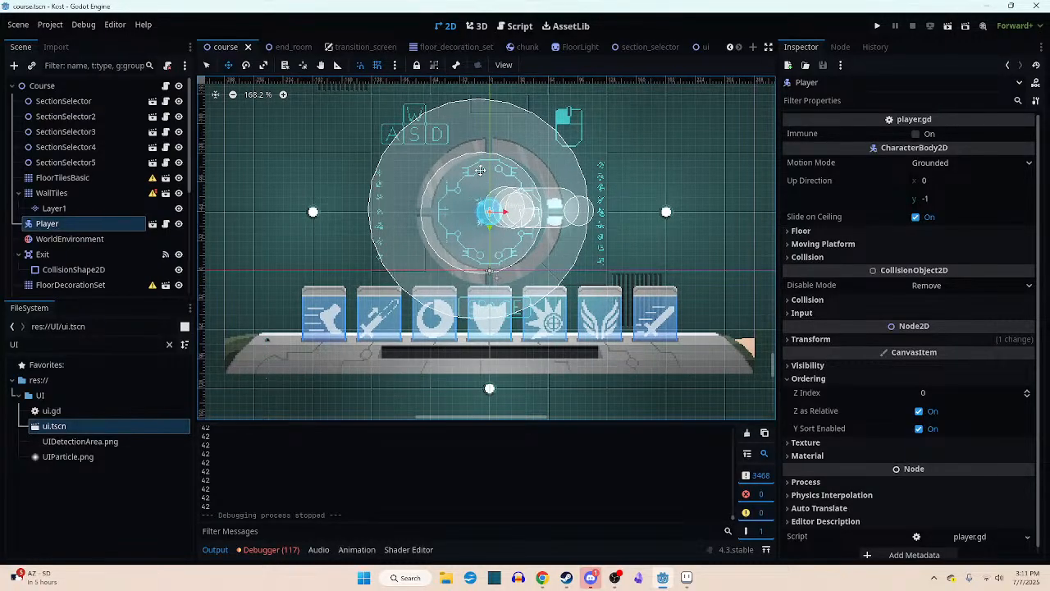
pyautogui.scroll(3, 255, 348)
pyautogui.scroll(5, 256, 348)
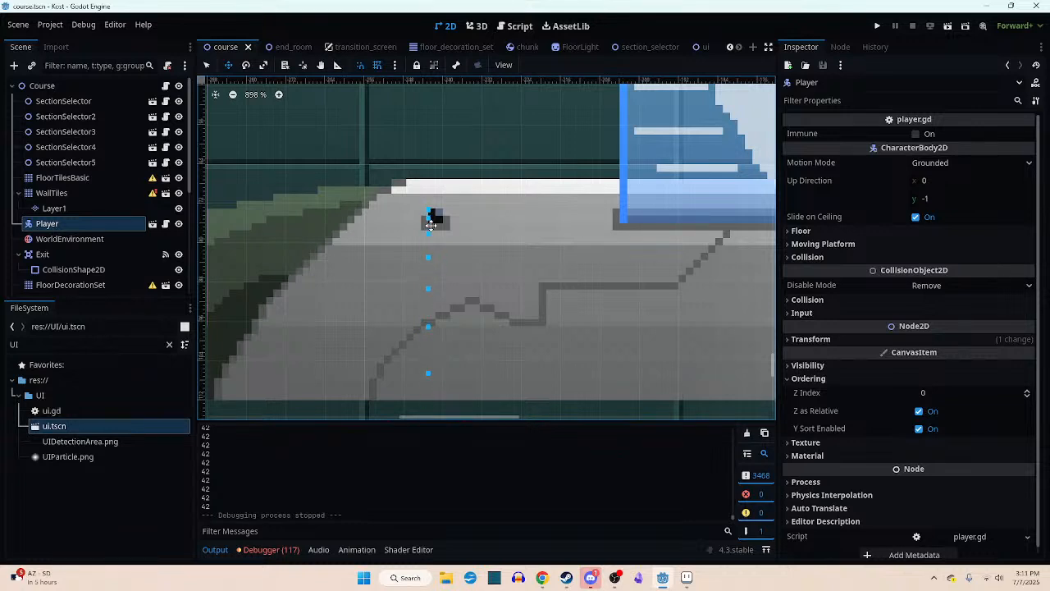
pyautogui.scroll(-1, 902, 315)
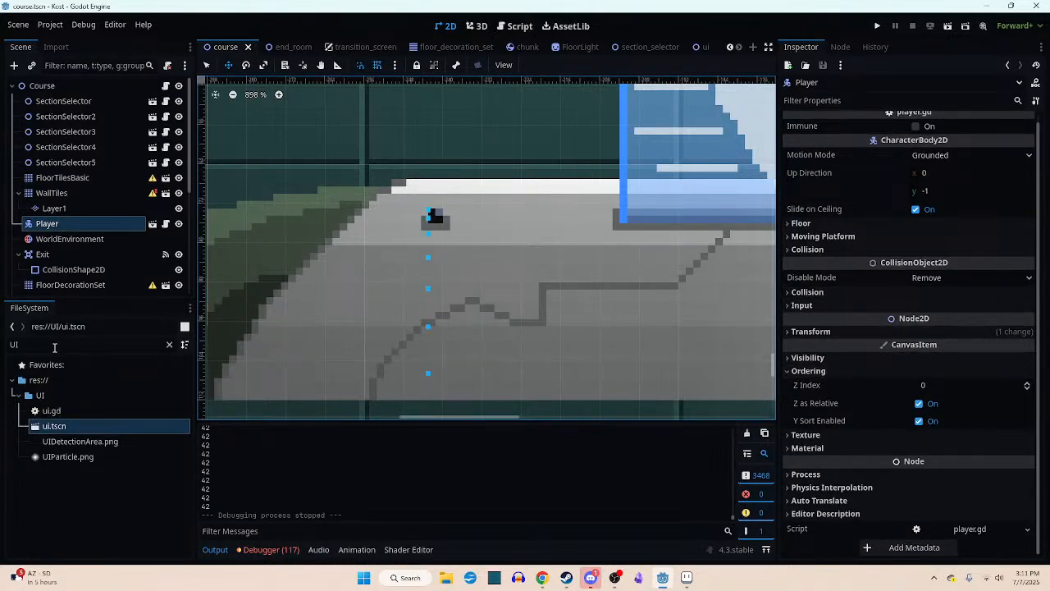
# - Switch to Aseprite and enter Projector as the beam sprite's file name in the EndRoom folder
pyautogui.click(687, 579)
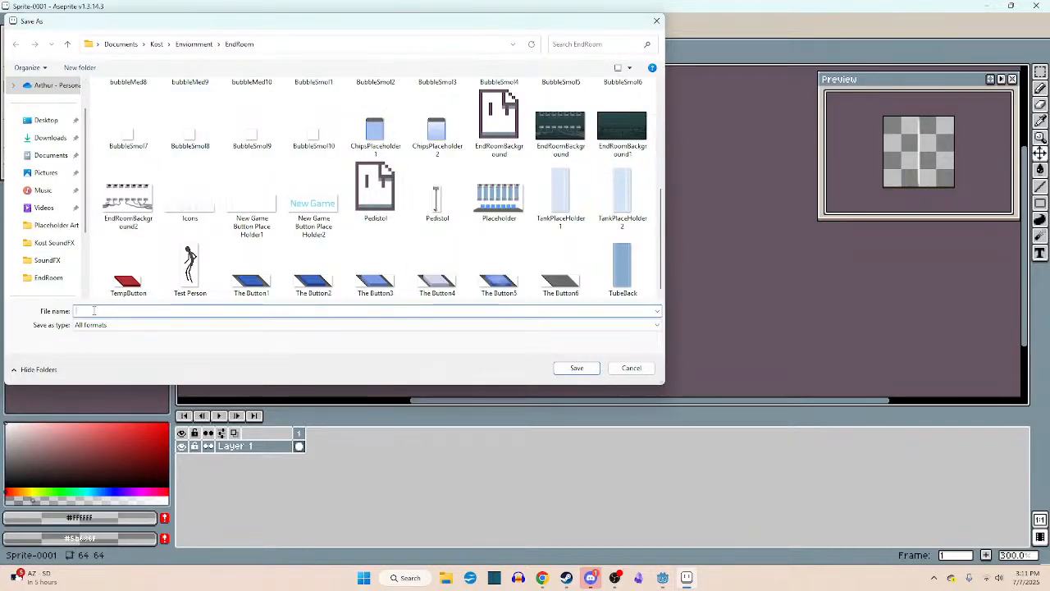
pyautogui.write('Projector')
# - Switch to Godot, look through the course scene's nodes, and open the ui scene
pyautogui.click(663, 578)
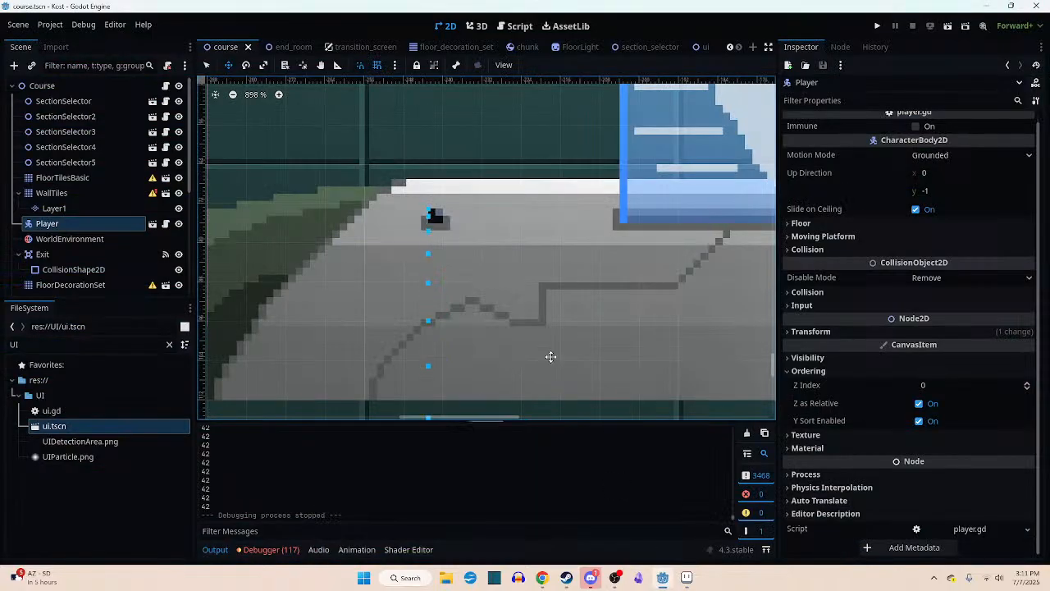
pyautogui.scroll(-5, 94, 243)
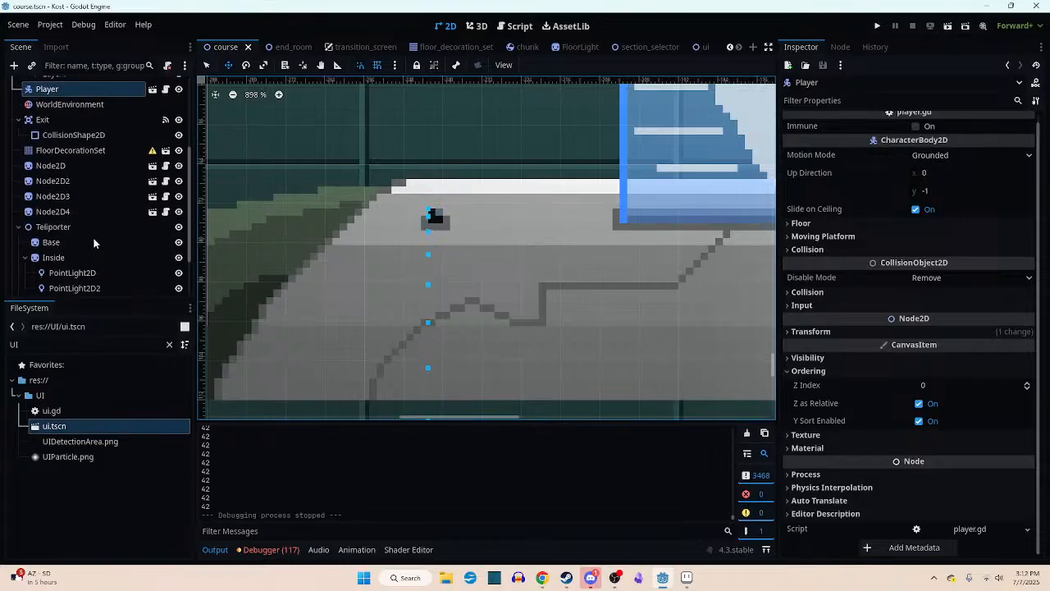
pyautogui.scroll(-2, 94, 243)
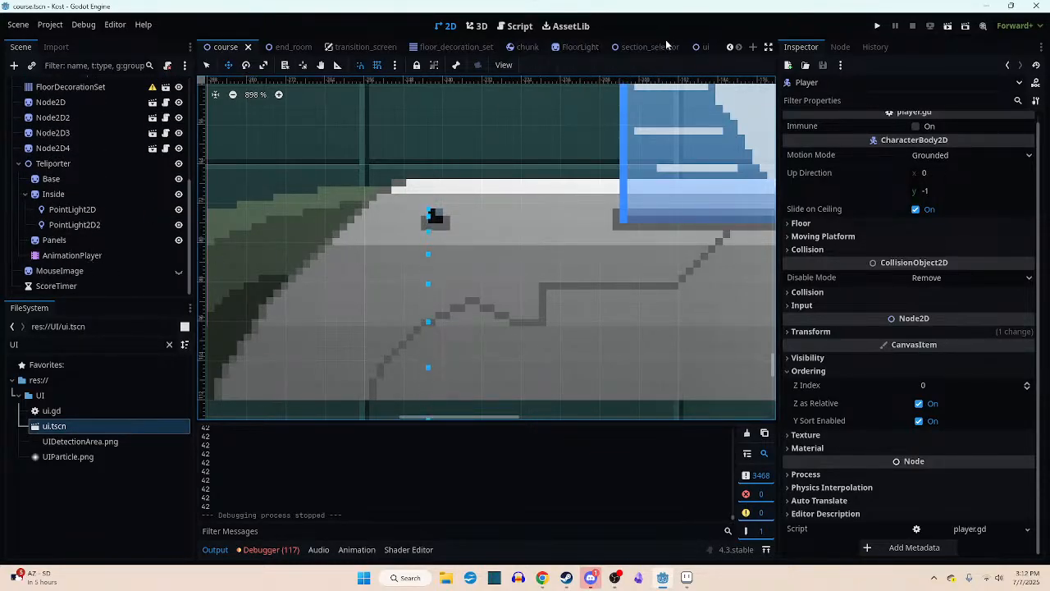
pyautogui.click(701, 46)
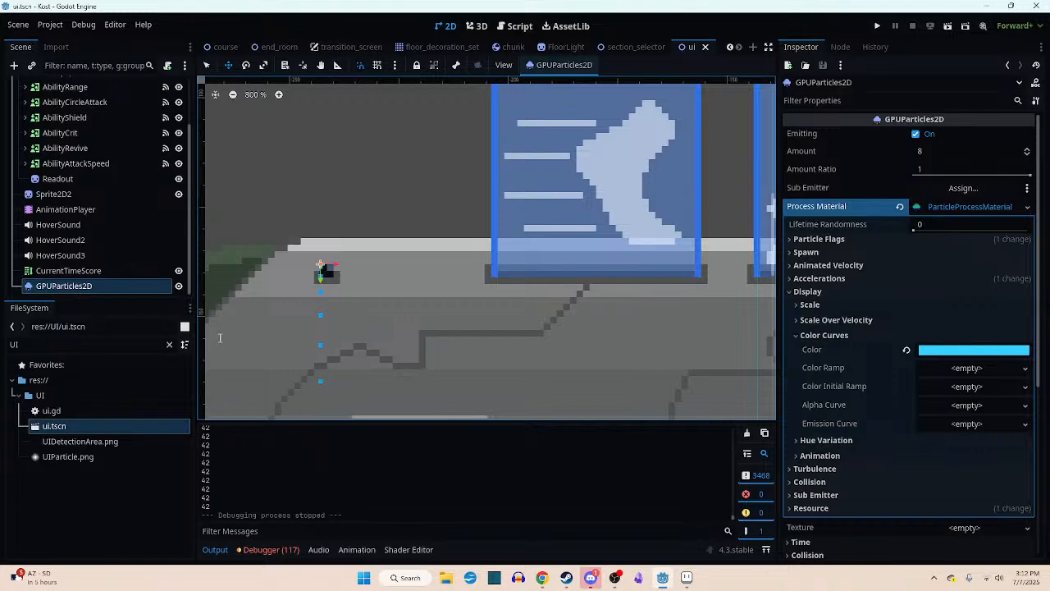
# - Switch to Aseprite, extend the file name to ProjectorParticle, and save the beam sprite in the EndRoom folder
pyautogui.click(686, 578)
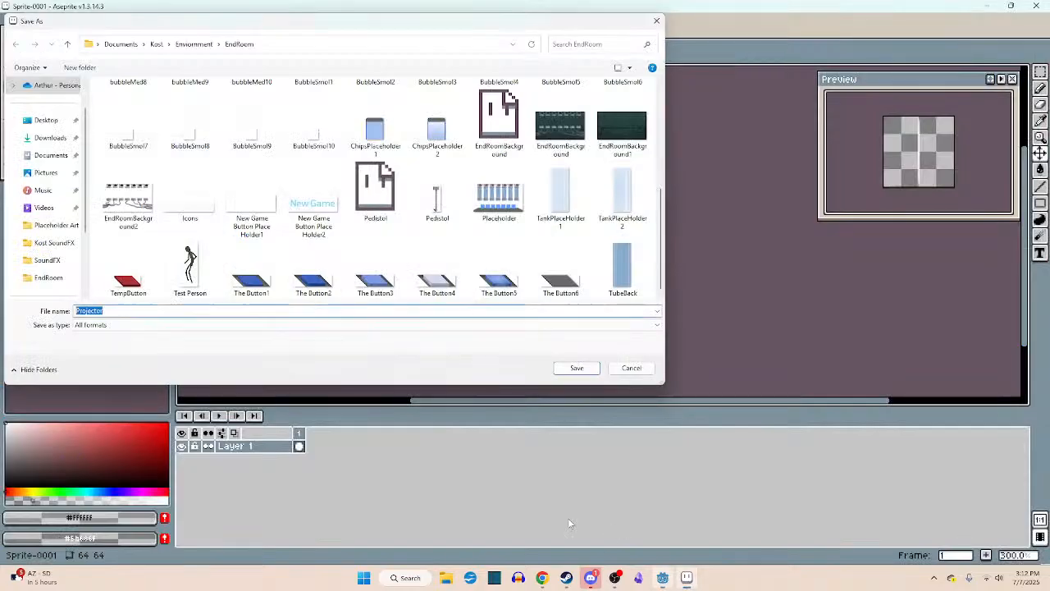
pyautogui.click(129, 310)
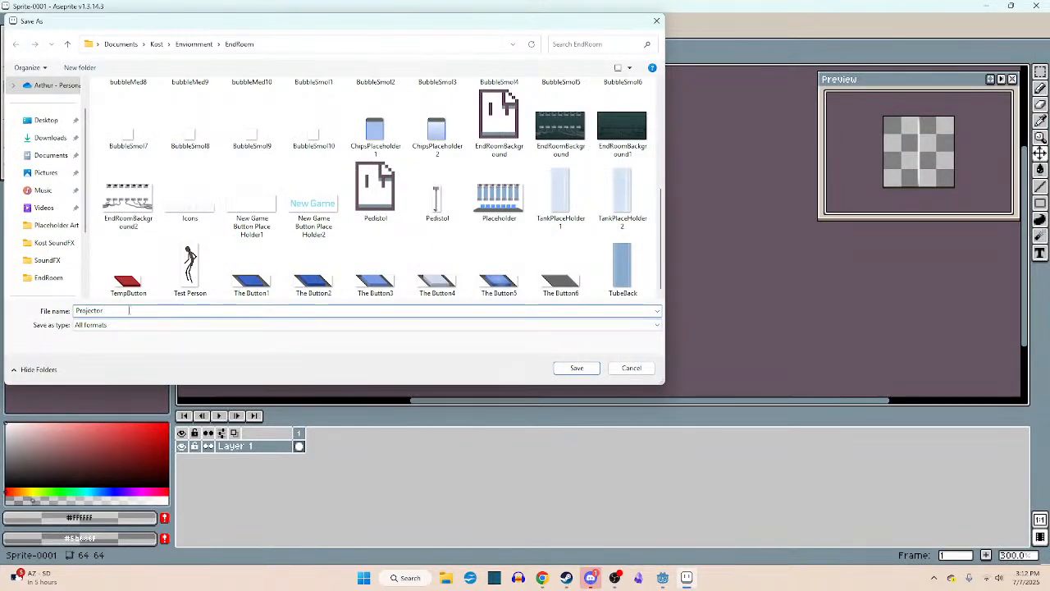
pyautogui.write('Particle')
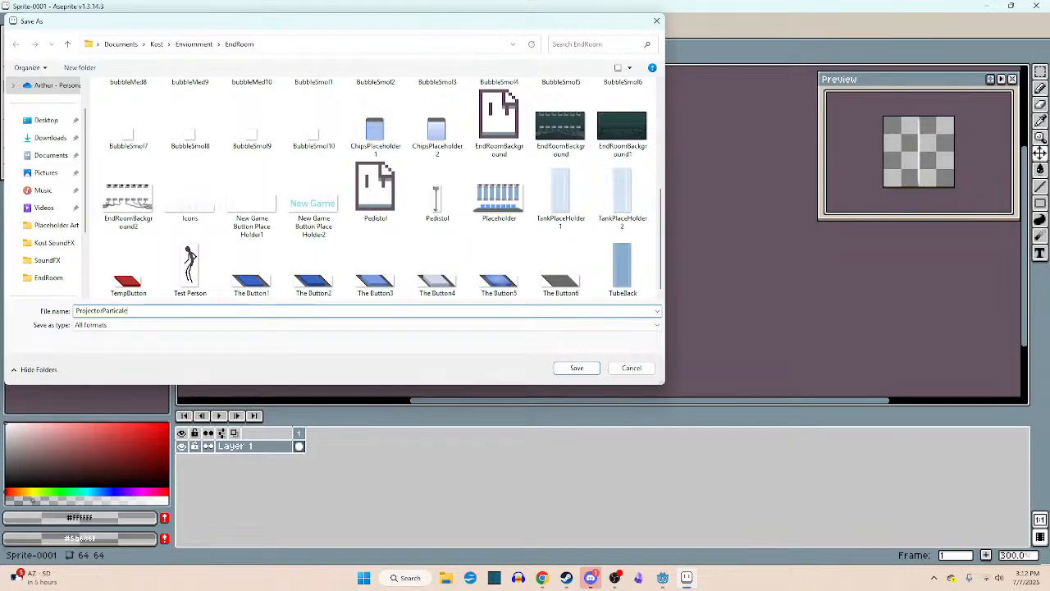
pyautogui.press('Return')
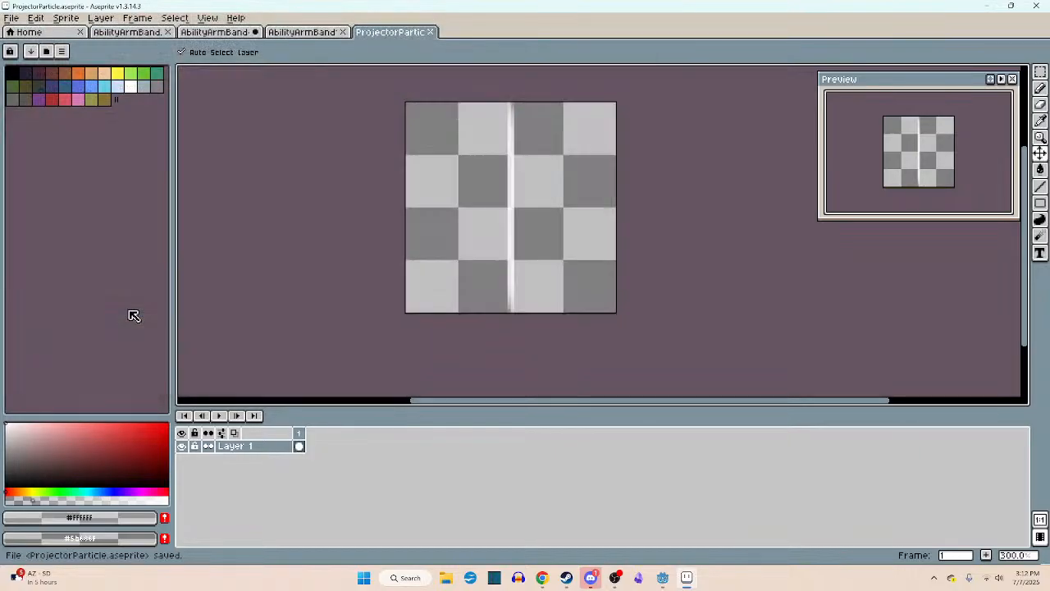
# - Switch to Godot and search the project files for "part" and "proje"
pyautogui.click(663, 577)
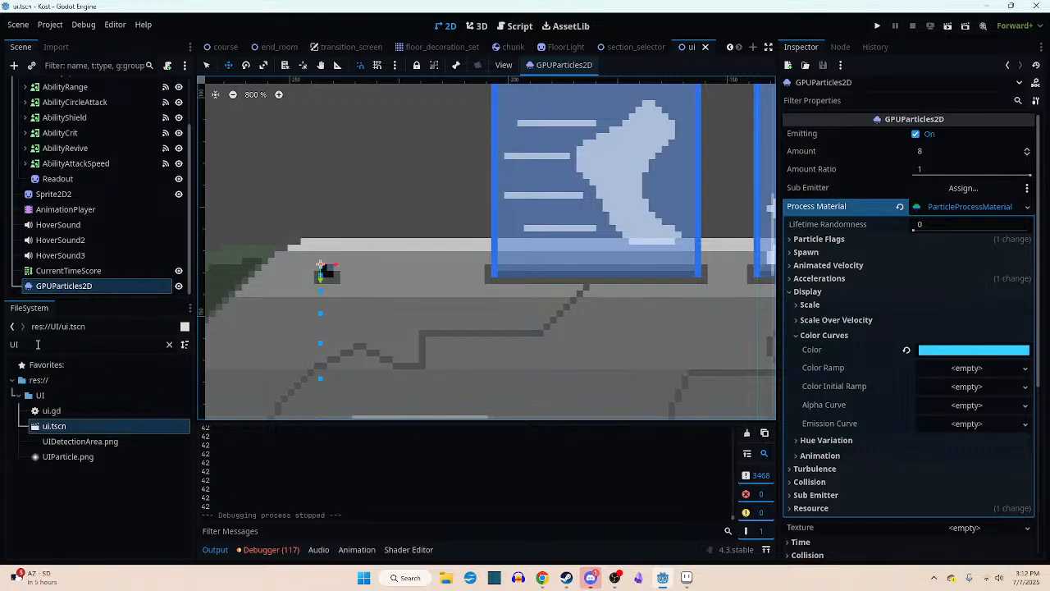
pyautogui.moveTo(38, 345); pyautogui.dragTo(3, 348)
pyautogui.write('part')
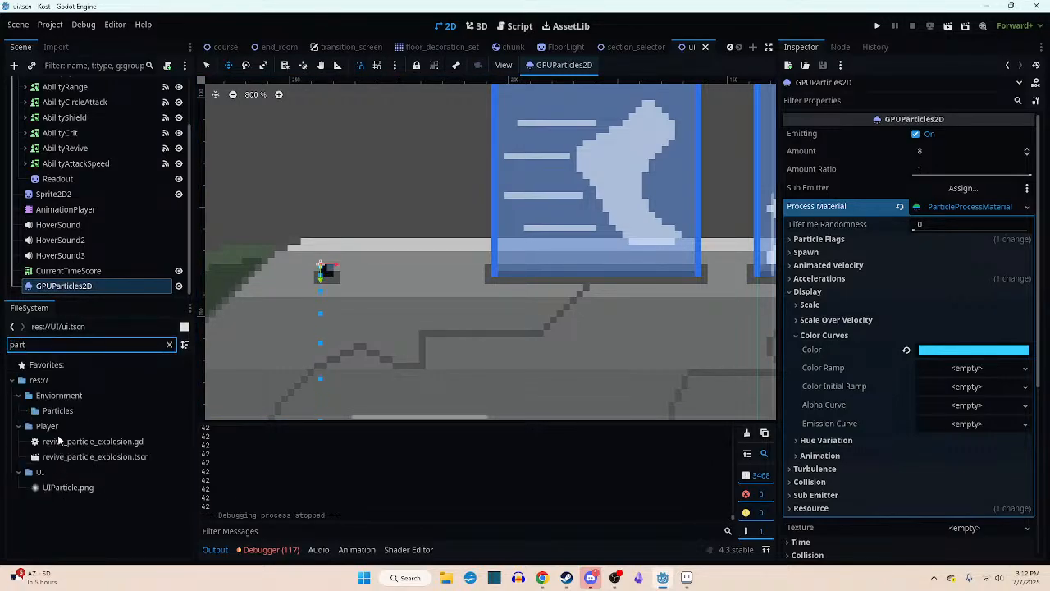
pyautogui.moveTo(32, 345); pyautogui.dragTo(2, 344)
pyautogui.write('proje')
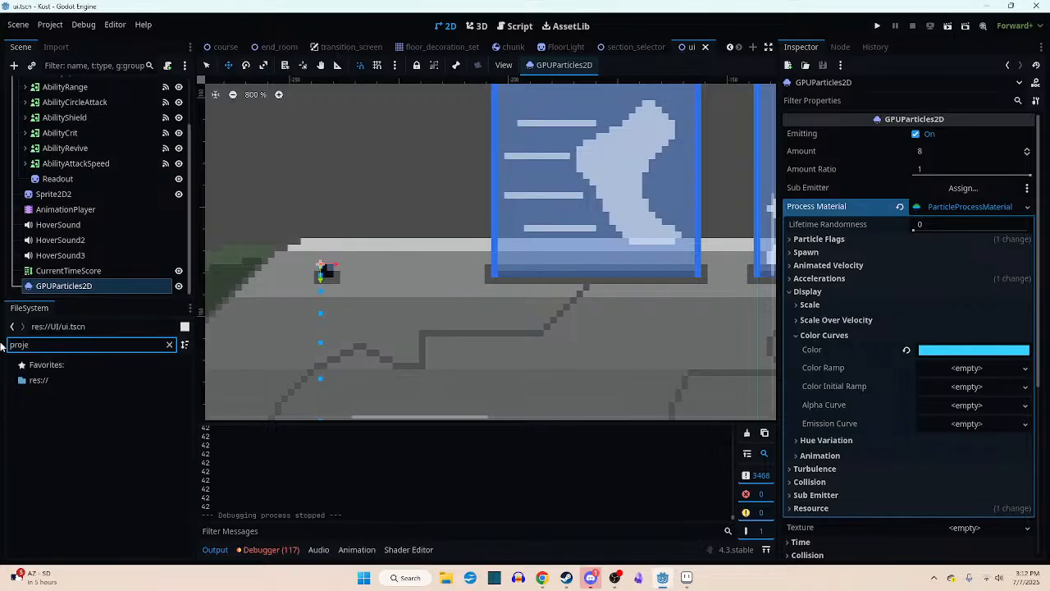
# - Switch to Aseprite and save the beam sprite as ProjectorParticle.png in the EndRoom folder
pyautogui.hotkey('alt', 'Tab')
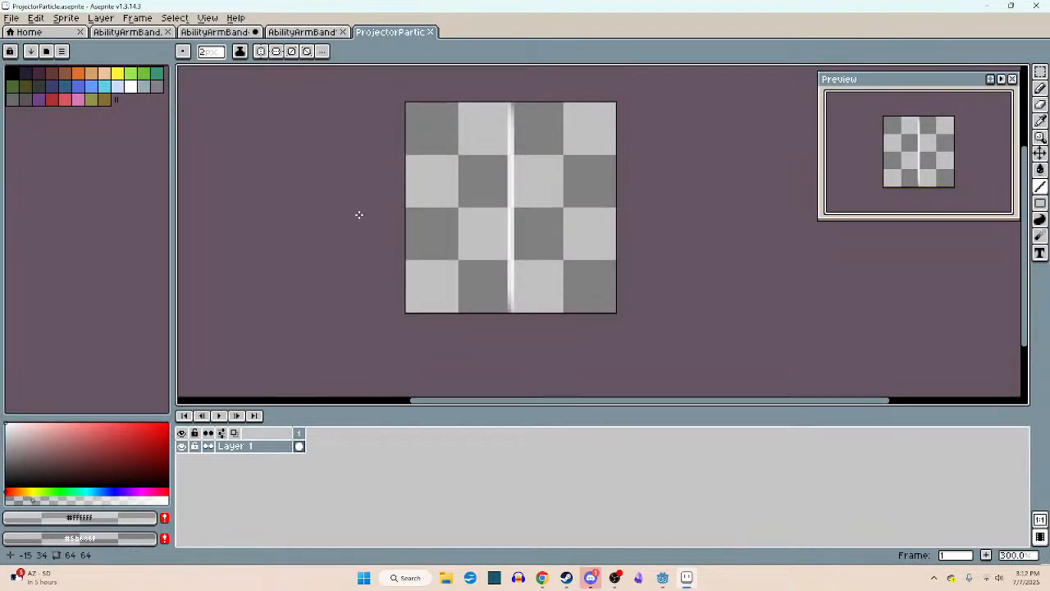
pyautogui.click(12, 18)
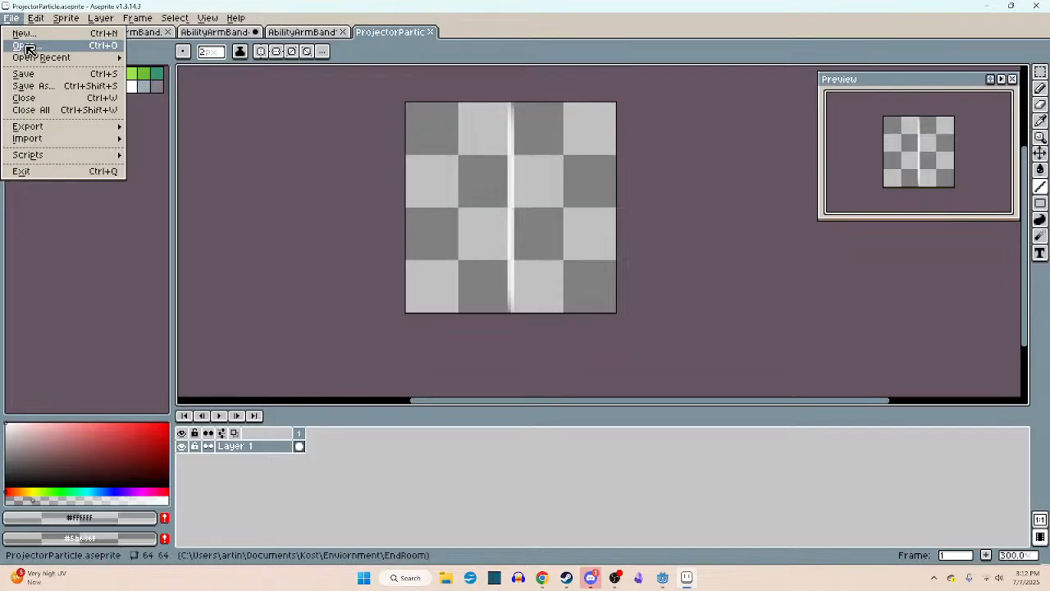
pyautogui.click(48, 87)
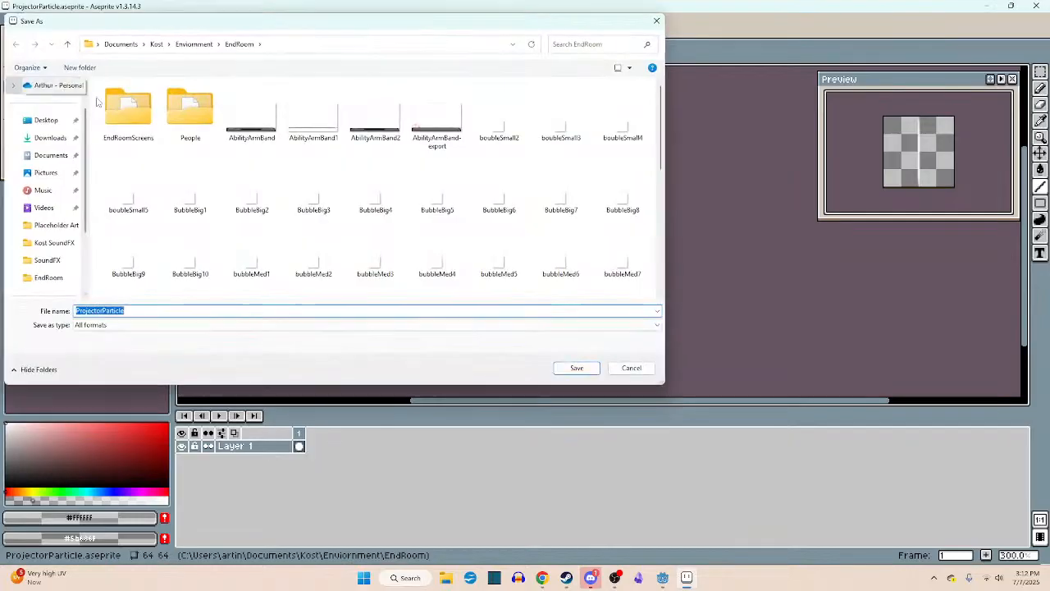
pyautogui.scroll(-3, 307, 197)
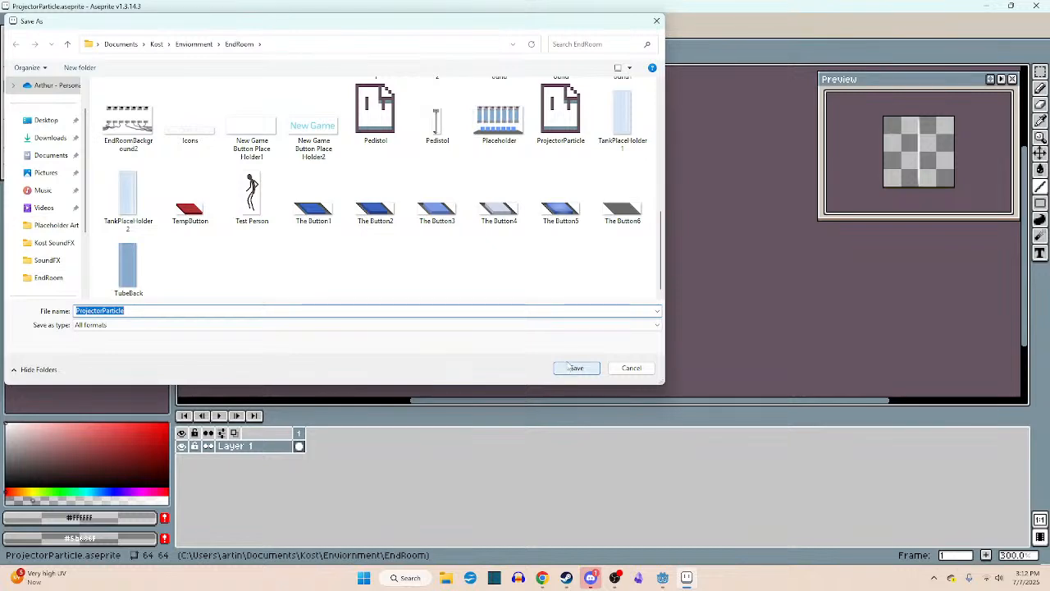
pyautogui.click(246, 324)
pyautogui.click(155, 442)
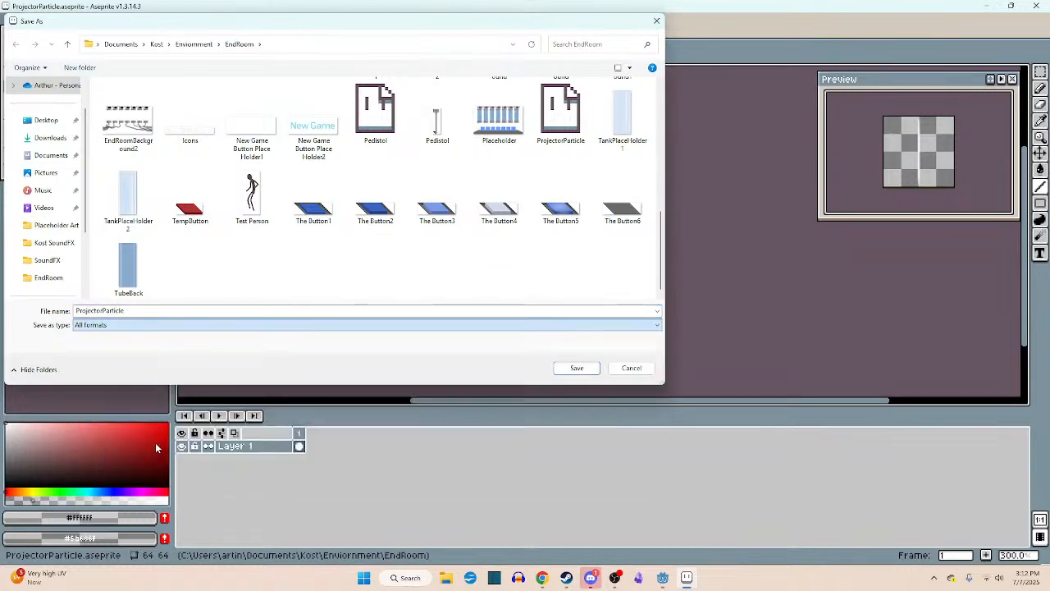
pyautogui.click(574, 368)
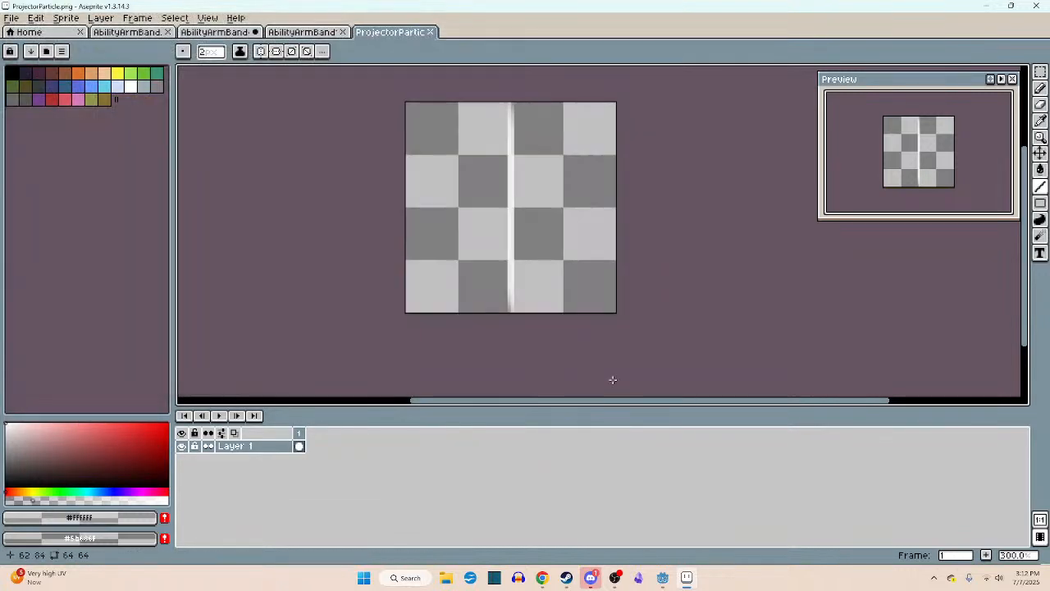
# - Switch to Godot, select ProjectorParticle.png, and look through the particle node's properties for a place to assign it
pyautogui.click(663, 578)
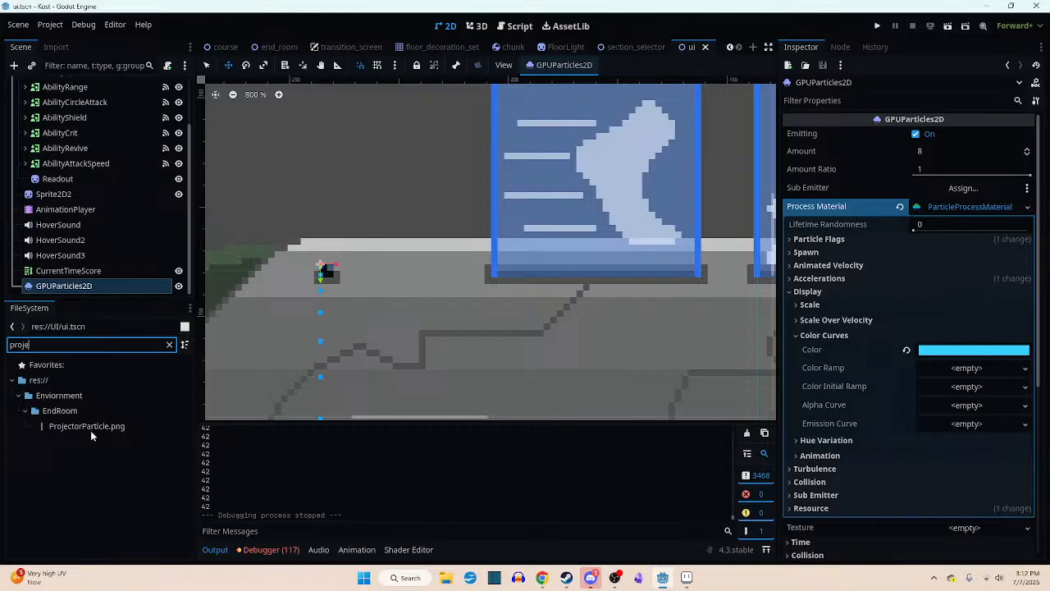
pyautogui.scroll(-5, 839, 461)
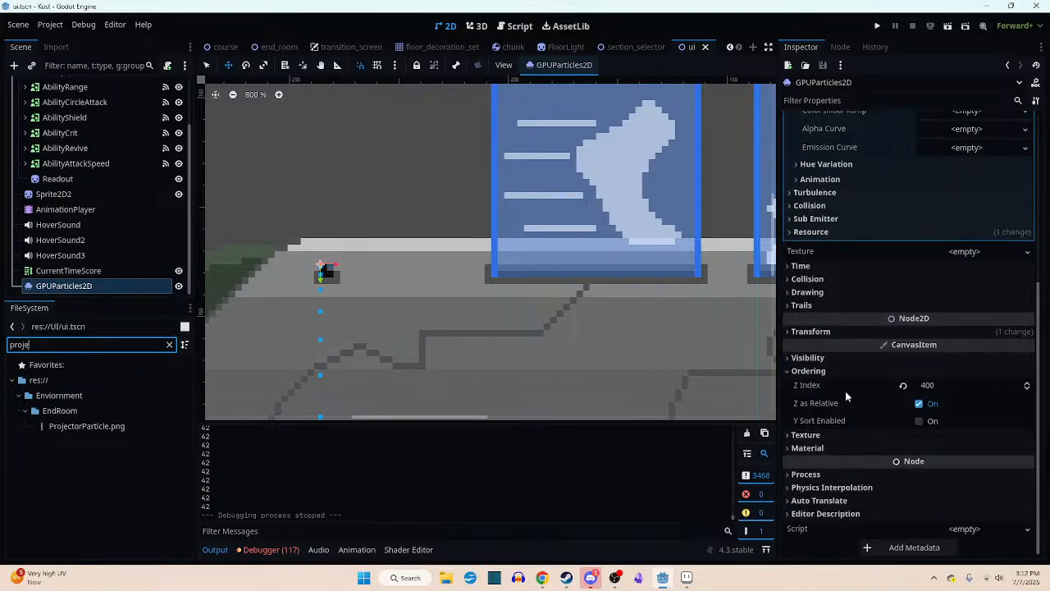
pyautogui.click(818, 233)
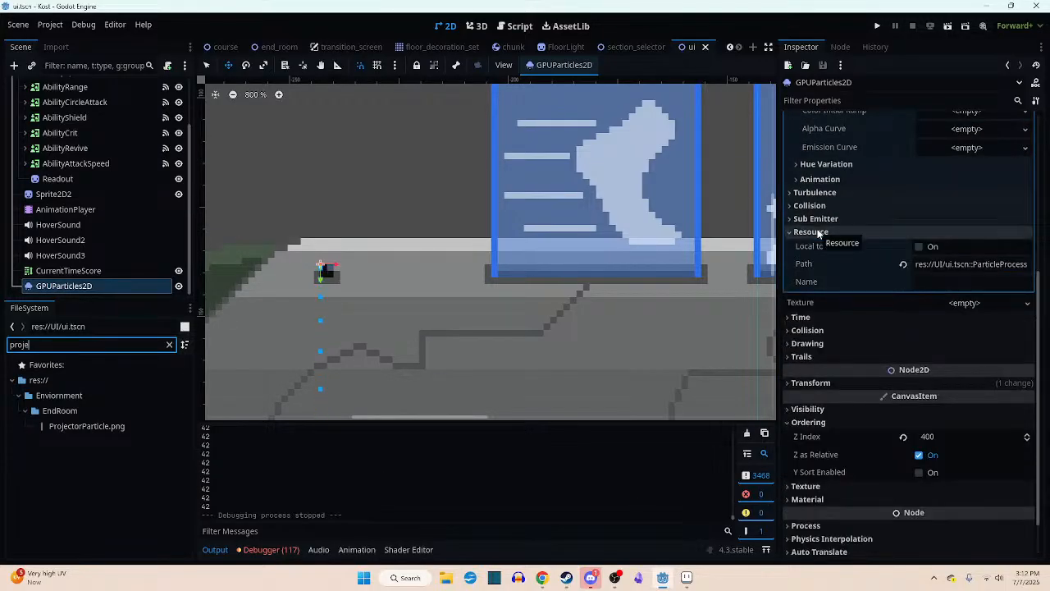
pyautogui.click(812, 233)
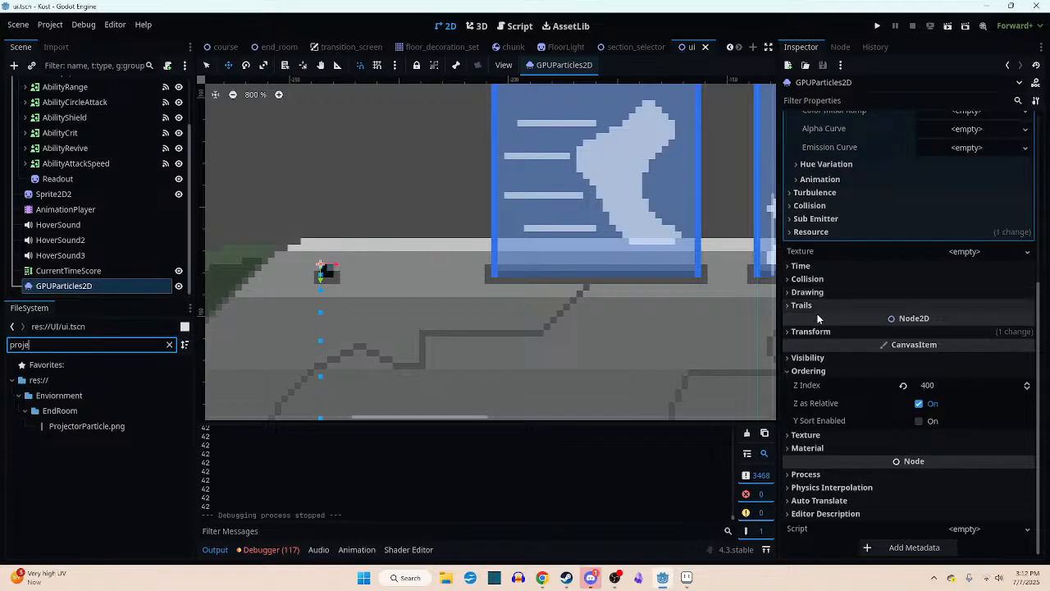
pyautogui.click(825, 435)
pyautogui.moveTo(87, 426)
pyautogui.mouseDown()
pyautogui.moveTo(906, 466)
pyautogui.moveTo(941, 455)
pyautogui.moveTo(940, 468)
pyautogui.moveTo(934, 454)
pyautogui.moveTo(271, 437)
pyautogui.moveTo(123, 415)
pyautogui.moveTo(87, 432)
pyautogui.mouseUp()
pyautogui.scroll(-1, 963, 450)
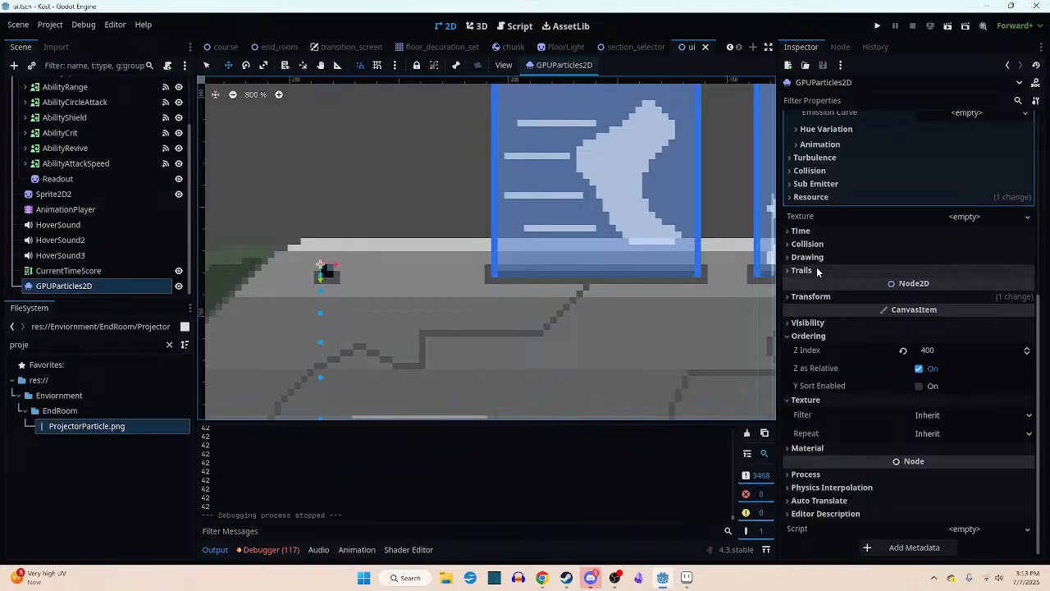
pyautogui.scroll(3, 845, 262)
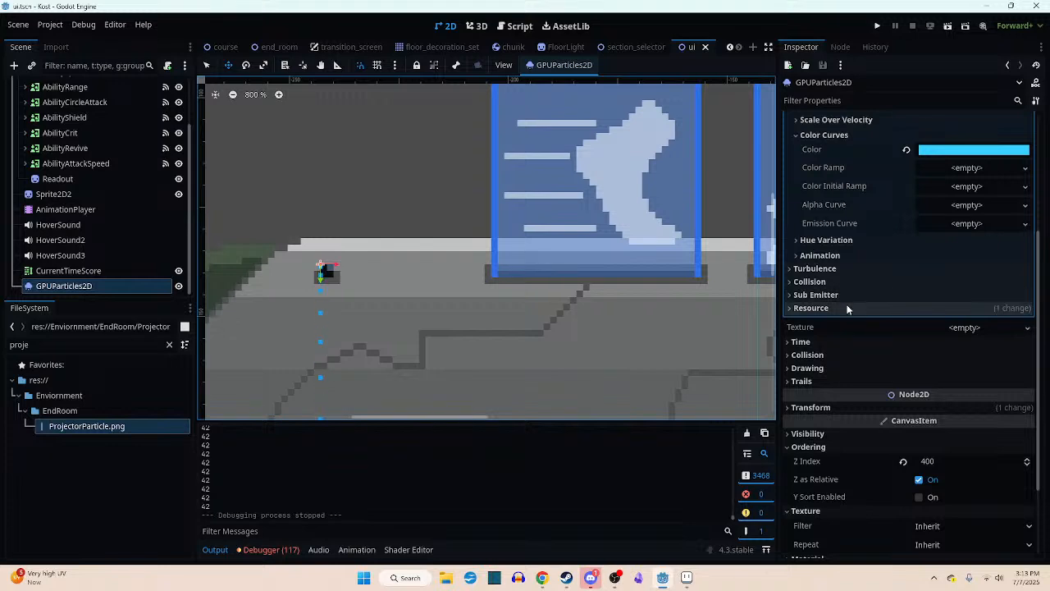
pyautogui.click(848, 308)
pyautogui.click(849, 310)
pyautogui.scroll(-3, 851, 328)
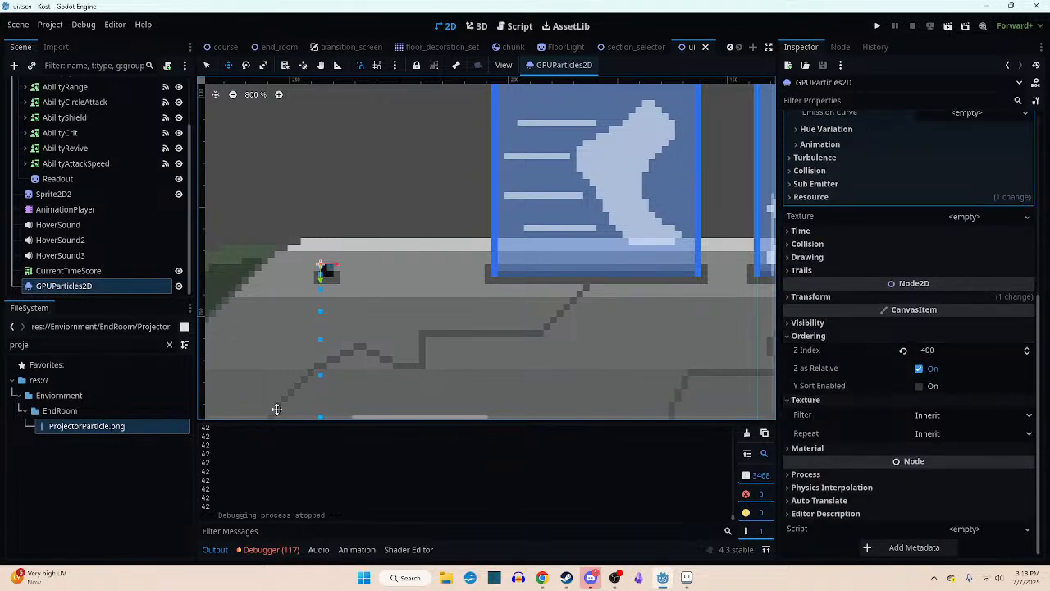
# - Check the Filter and Repeat options in the particle node's canvas texture settings
pyautogui.click(956, 415)
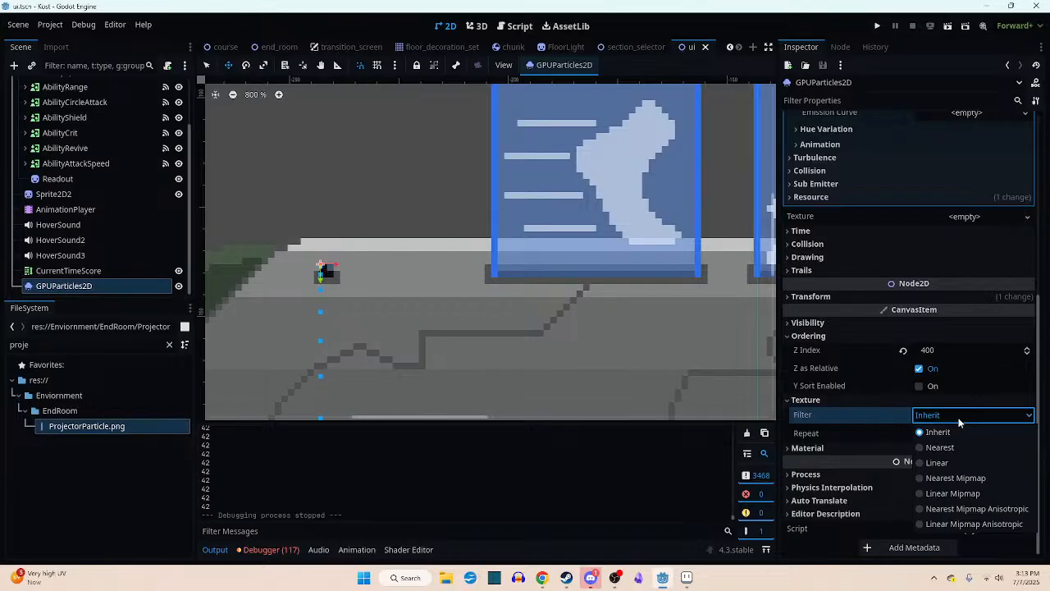
pyautogui.click(968, 422)
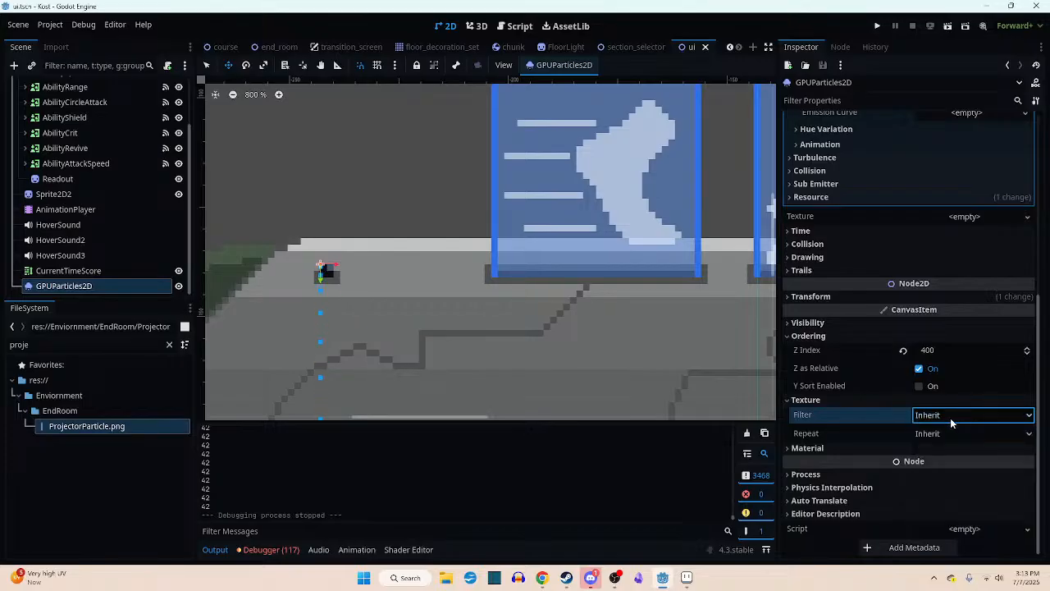
pyautogui.click(943, 435)
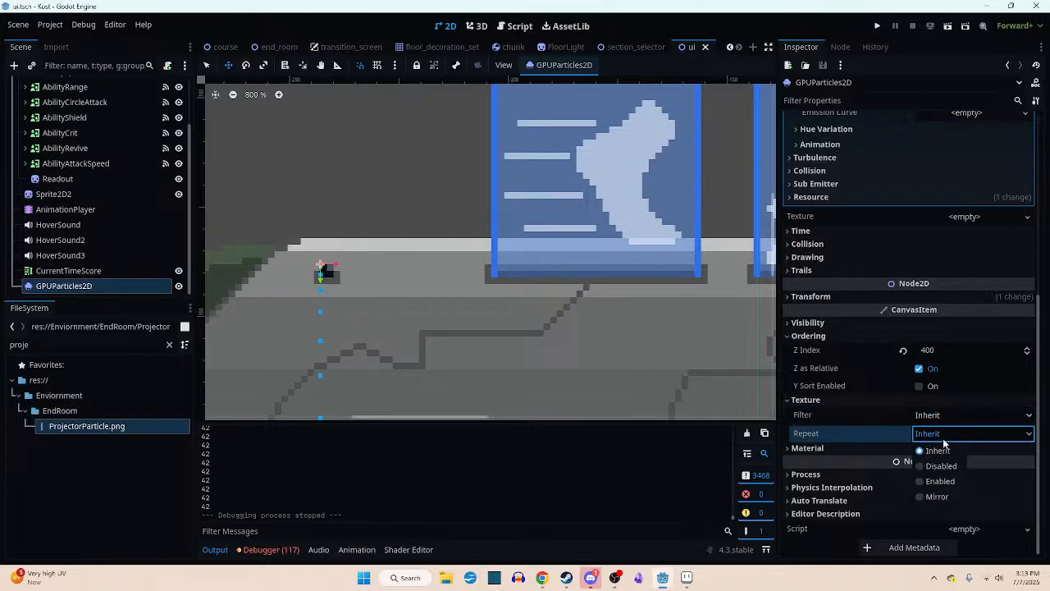
pyautogui.click(944, 441)
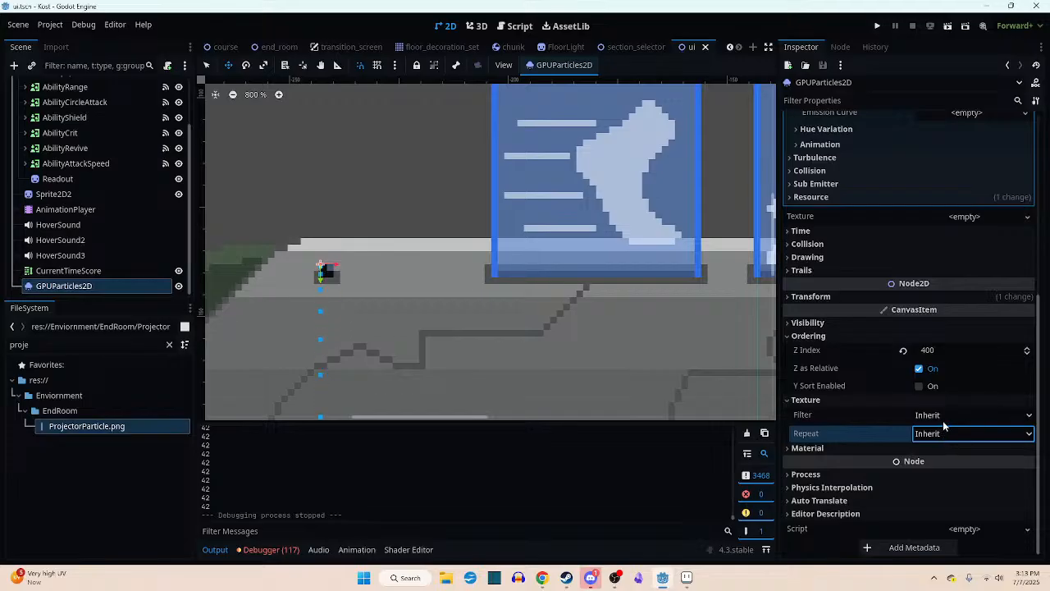
# - Assign ProjectorParticle.png as the GPUParticles2D node's texture and view the beam over the console bar
pyautogui.click(795, 400)
pyautogui.scroll(5, 857, 377)
pyautogui.scroll(-3, 851, 341)
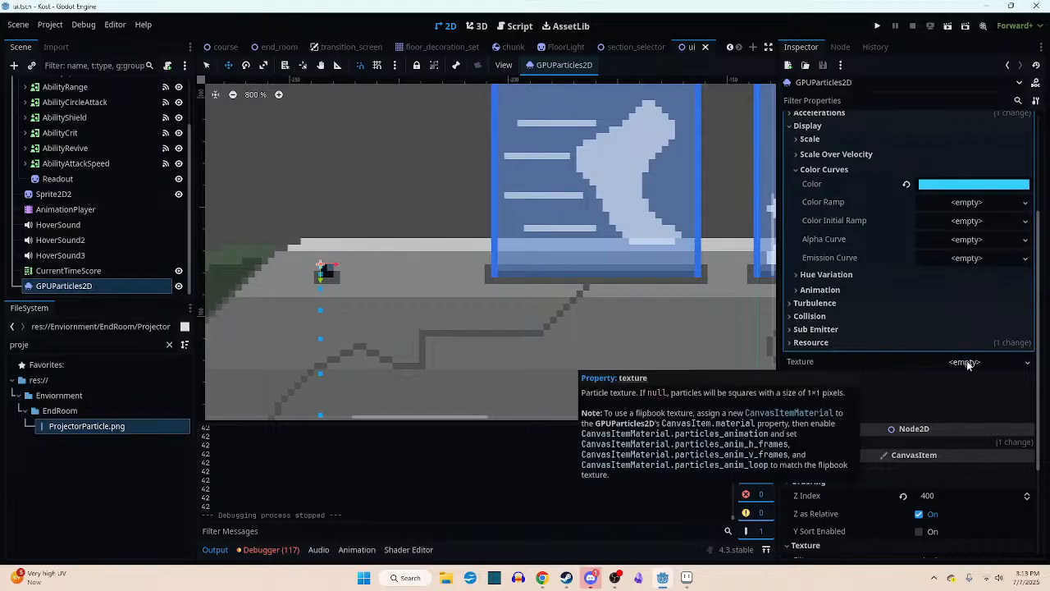
pyautogui.moveTo(70, 426); pyautogui.dragTo(968, 364)
pyautogui.scroll(-7, 430, 320)
pyautogui.moveTo(429, 322); pyautogui.dragTo(516, 257, button='middle')
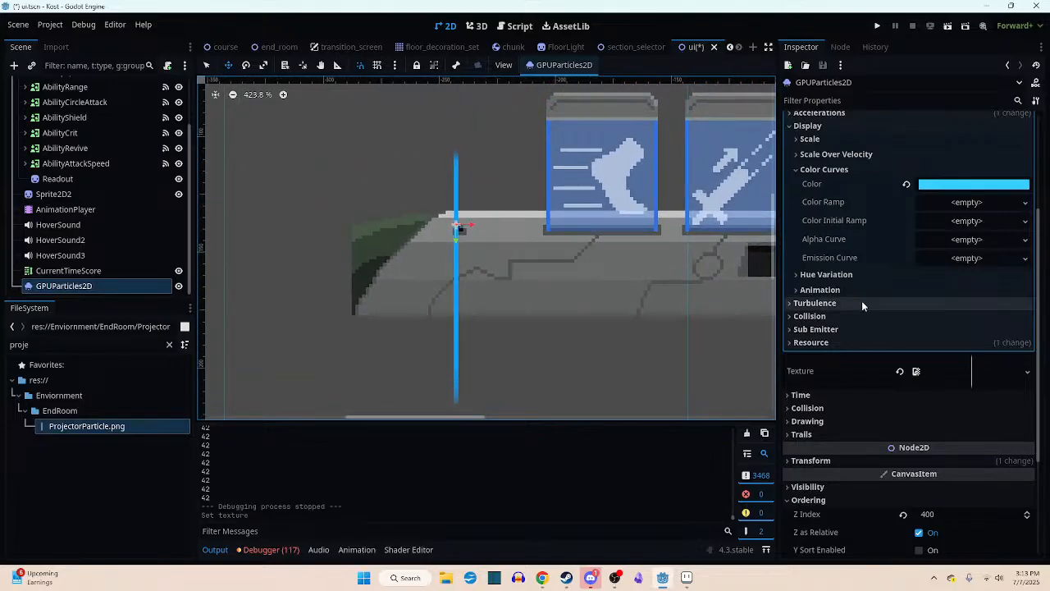
# - Set the particle material's display scale to 0.2 for both minimum and maximum and inspect the smaller beam
pyautogui.scroll(3, 865, 301)
pyautogui.click(812, 249)
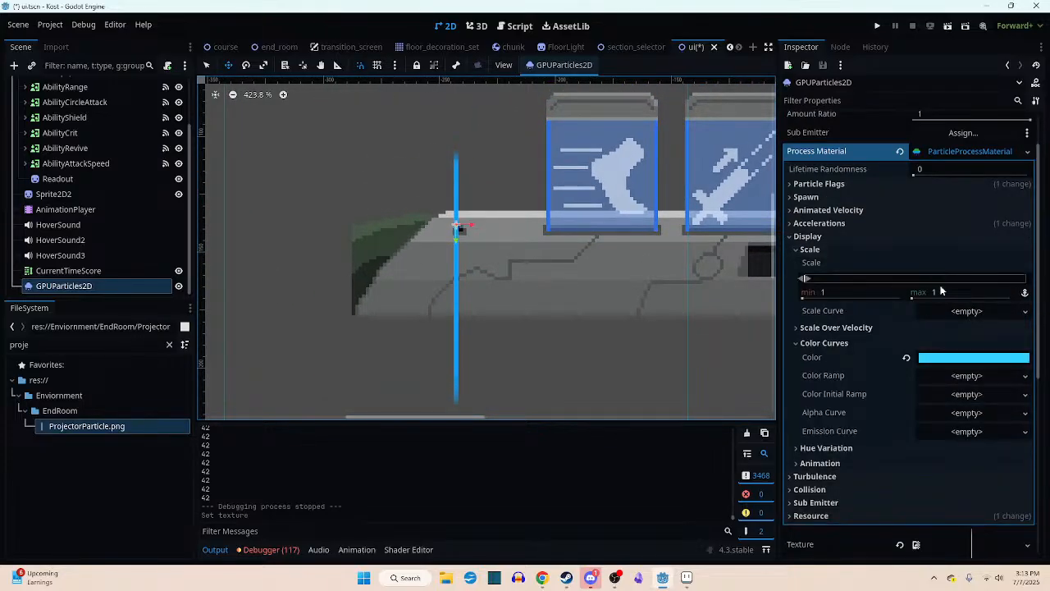
pyautogui.click(859, 292)
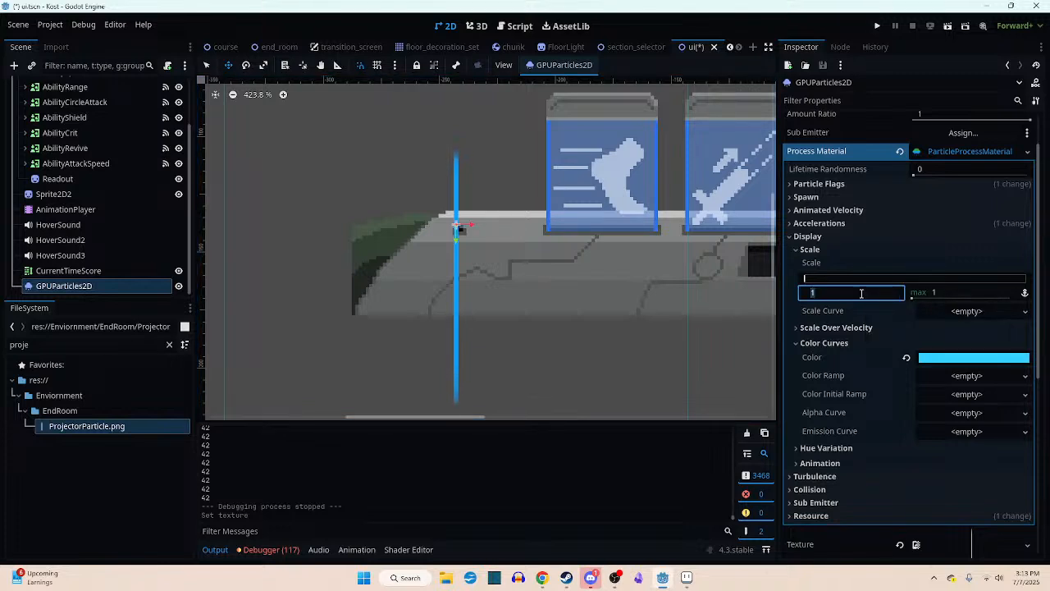
pyautogui.write('0.2')
pyautogui.press('Return')
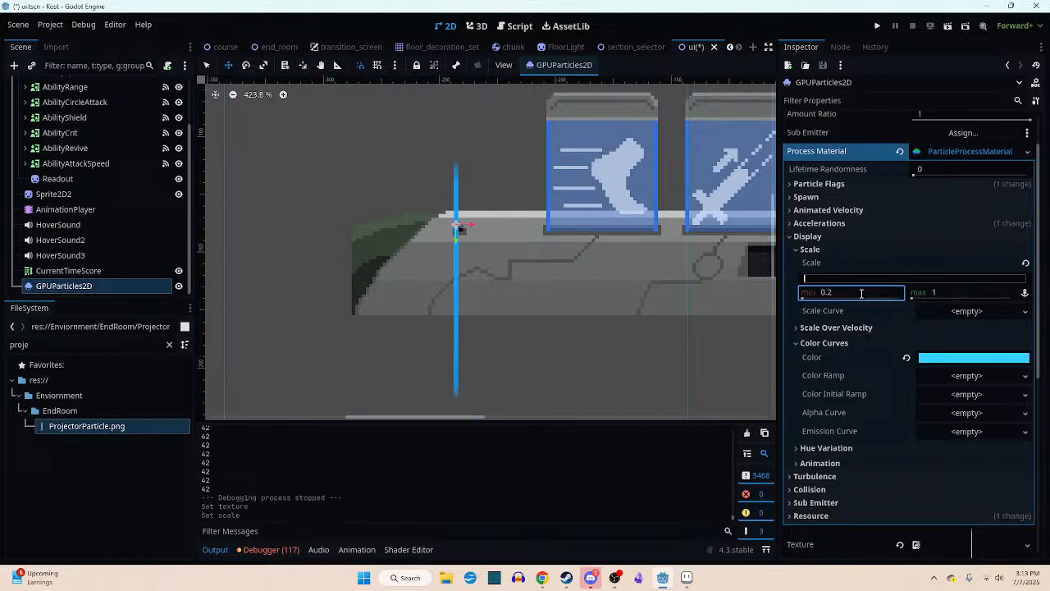
pyautogui.click(943, 293)
pyautogui.write('0.2')
pyautogui.press('Return')
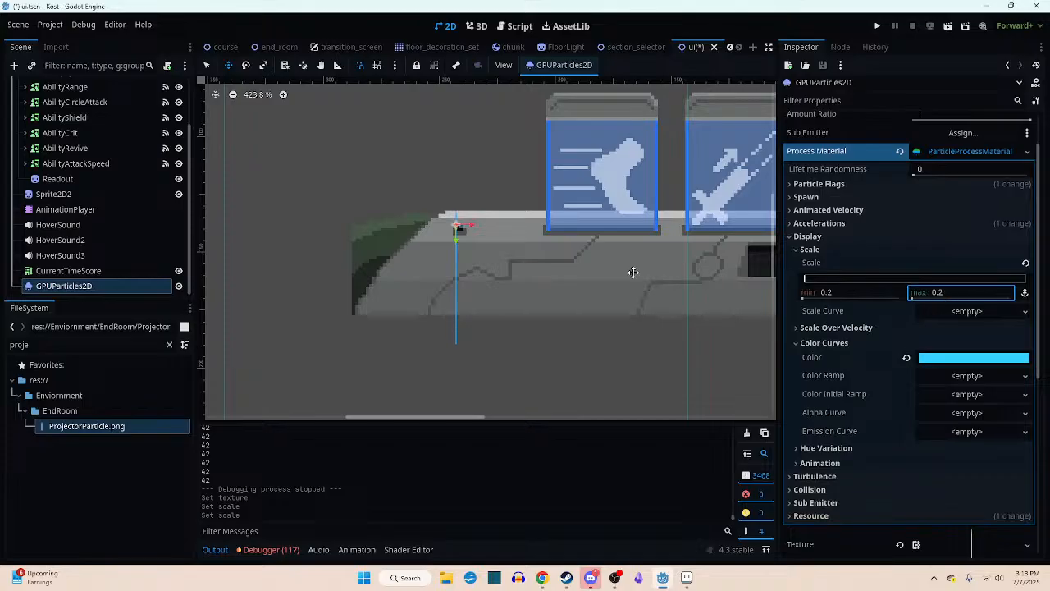
pyautogui.scroll(5, 455, 242)
pyautogui.scroll(-4, 457, 242)
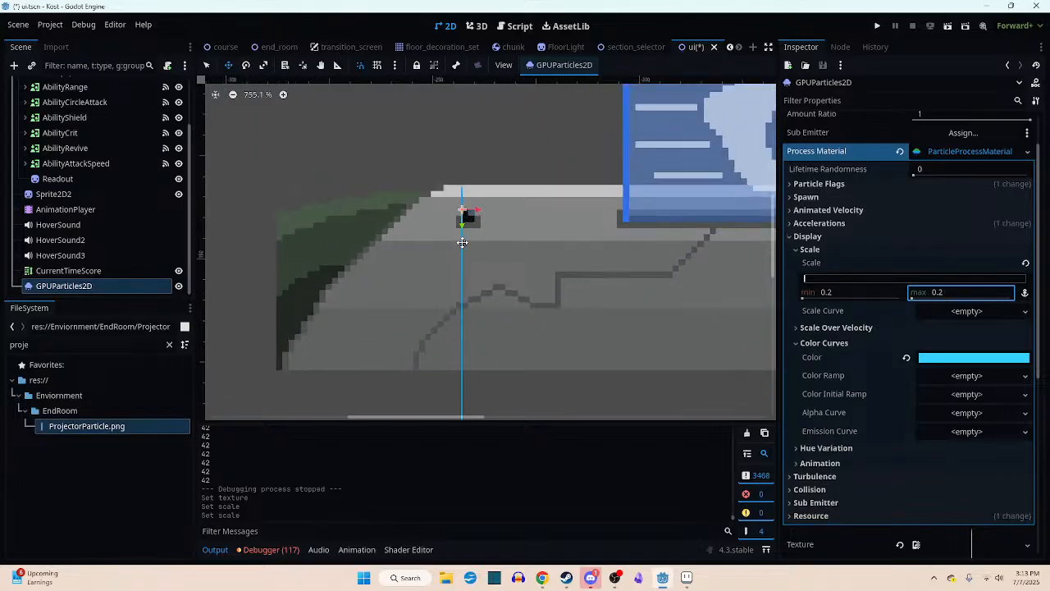
pyautogui.scroll(3, 525, 250)
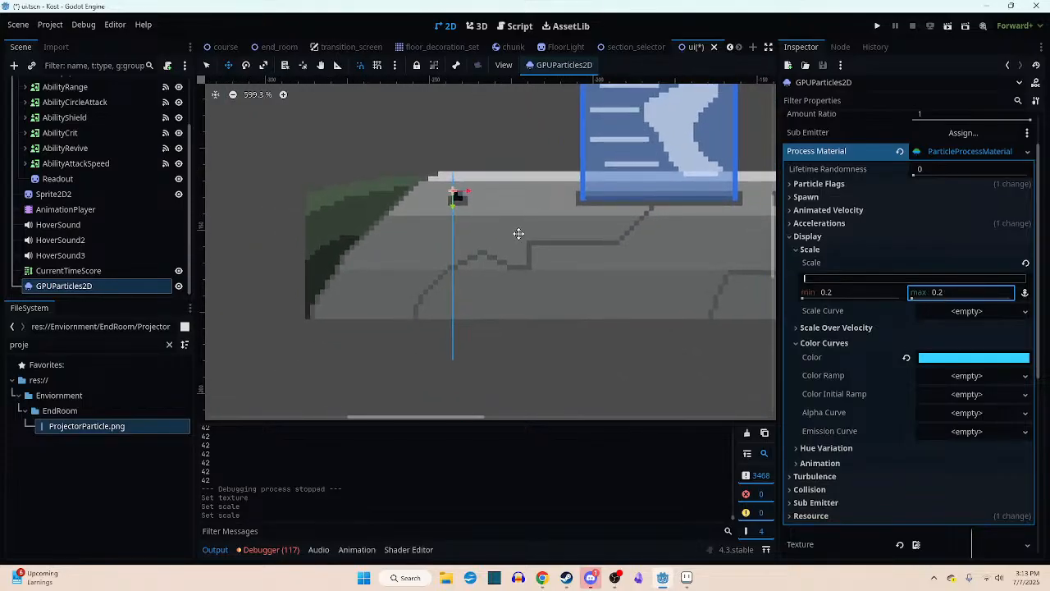
pyautogui.click(686, 577)
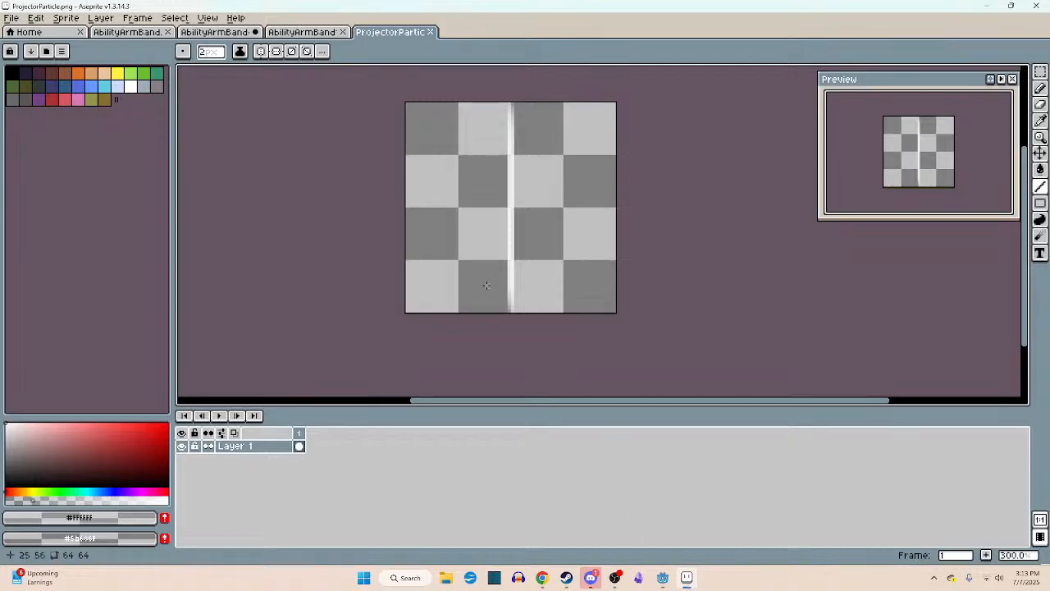
pyautogui.click(662, 577)
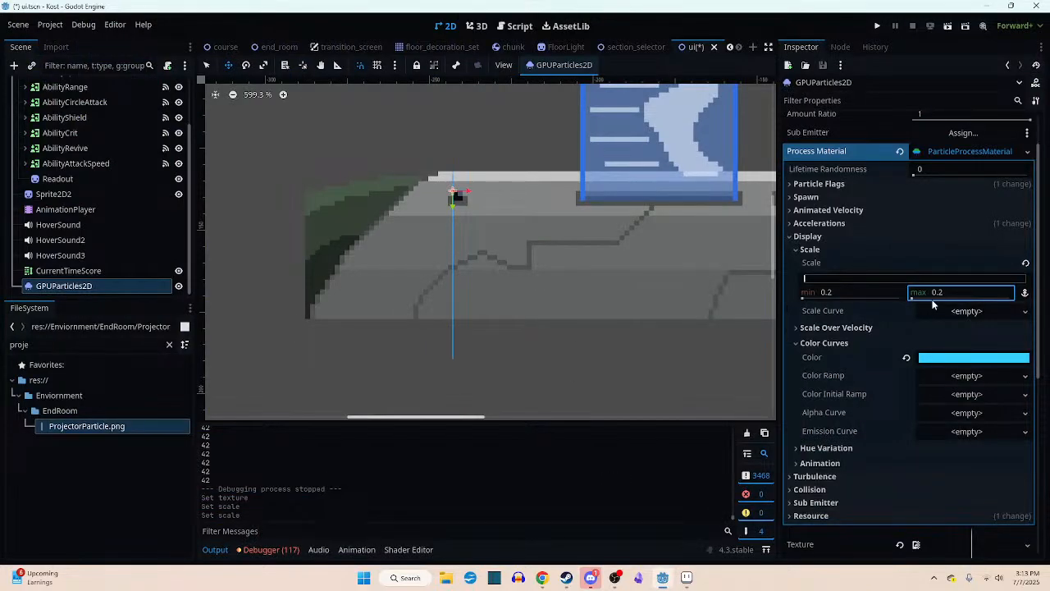
# - Set the particle material's Y gravity to 0 and view the beam around the console socket
pyautogui.click(797, 250)
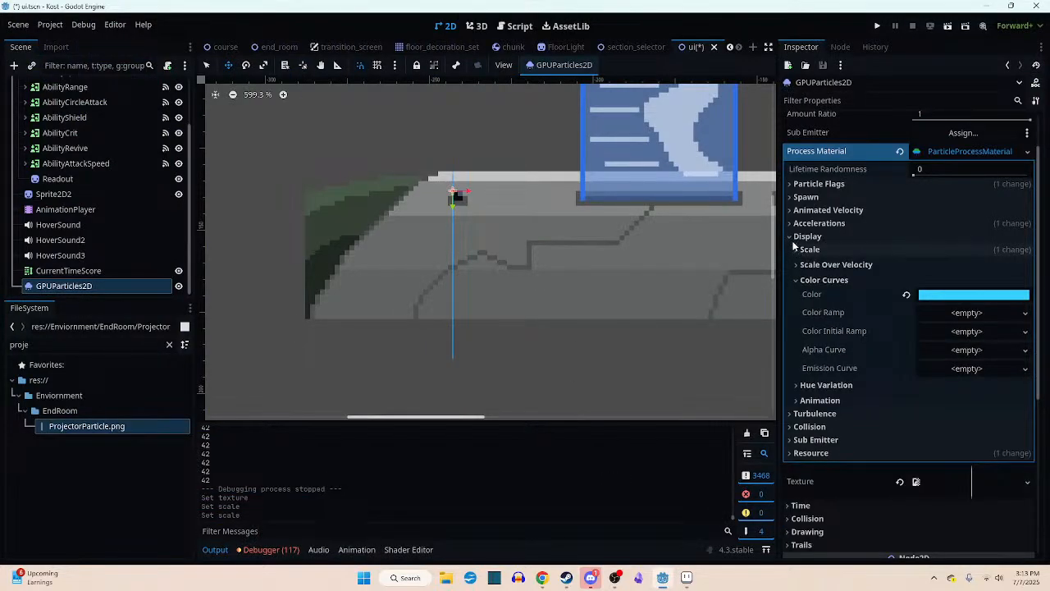
pyautogui.scroll(2, 801, 254)
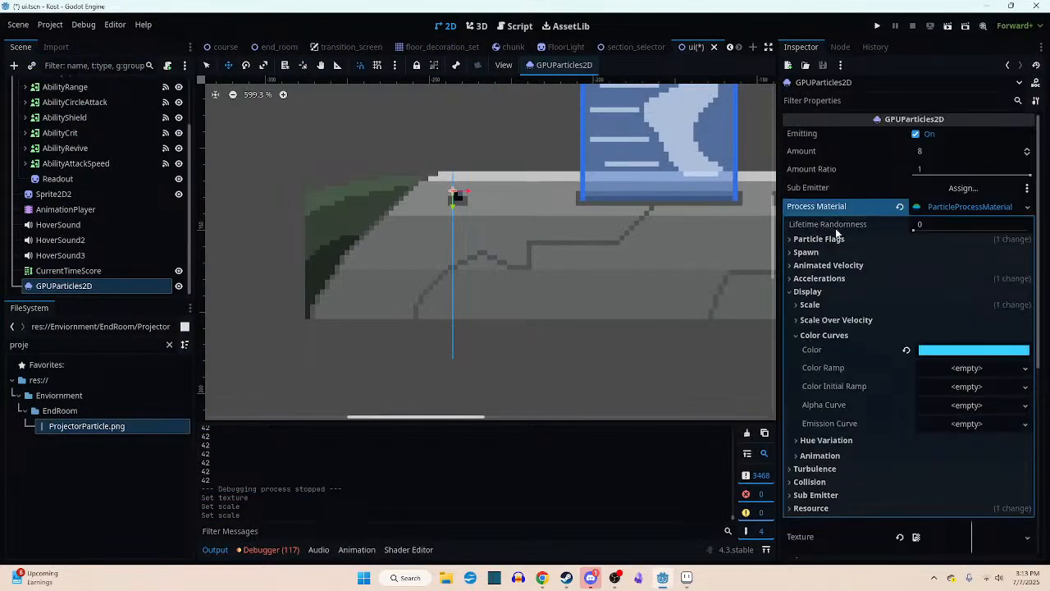
pyautogui.click(789, 279)
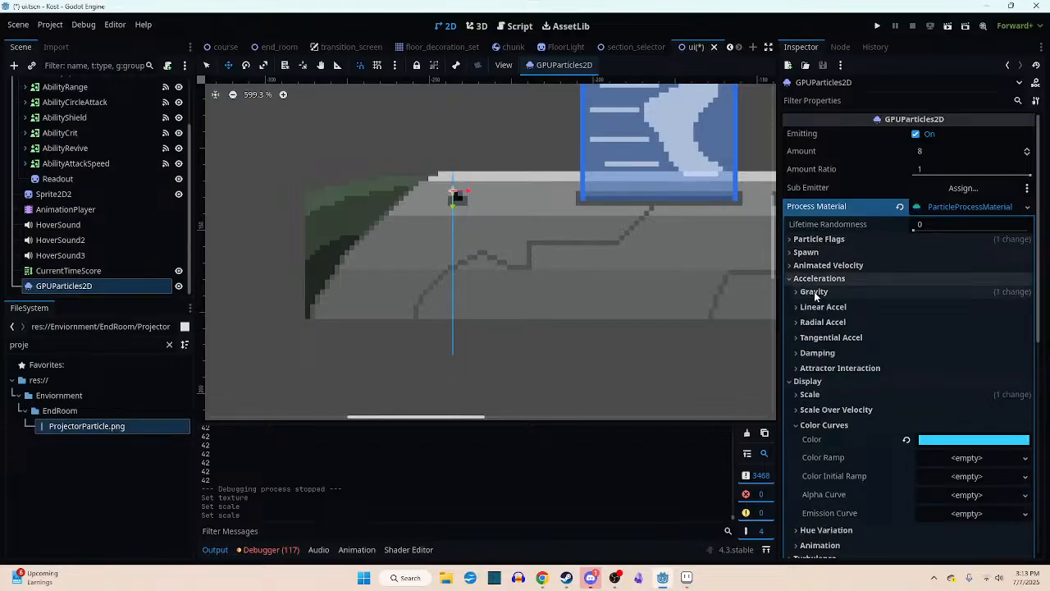
pyautogui.click(814, 291)
pyautogui.click(908, 320)
pyautogui.write('0')
pyautogui.press('Return')
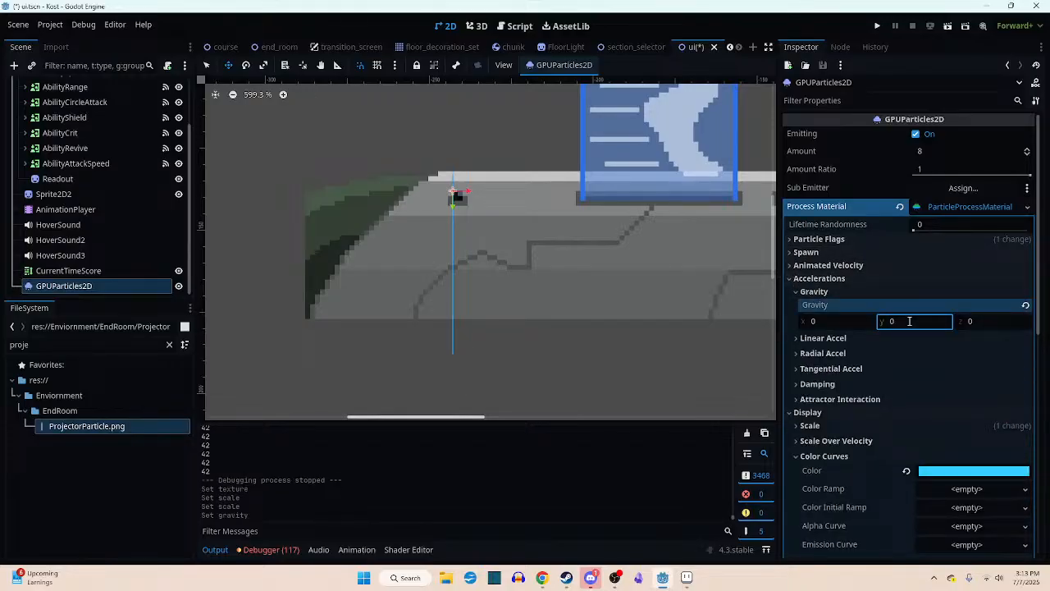
pyautogui.scroll(8, 460, 201)
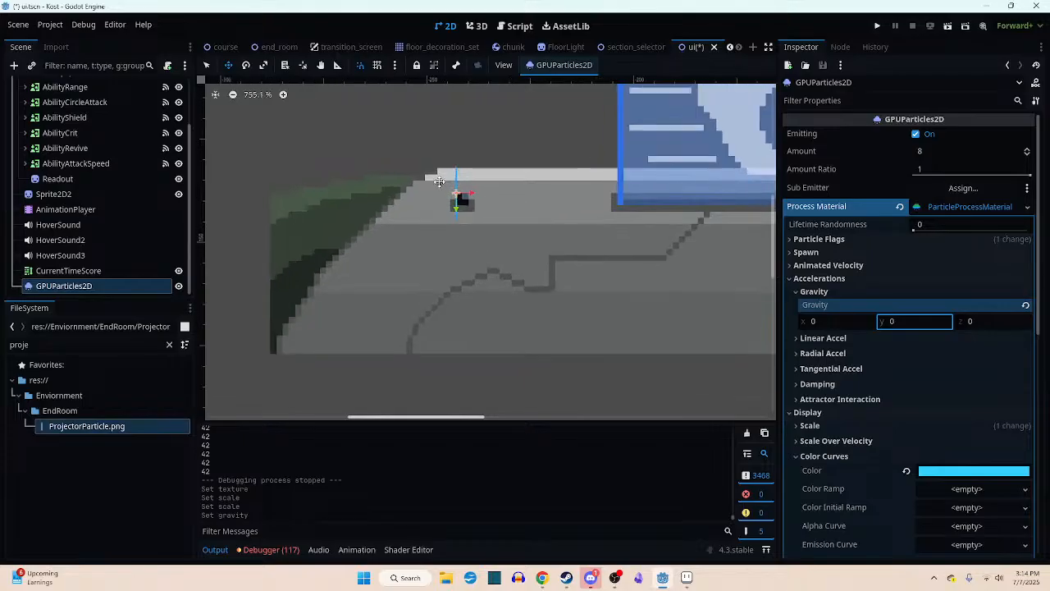
pyautogui.scroll(-2, 480, 192)
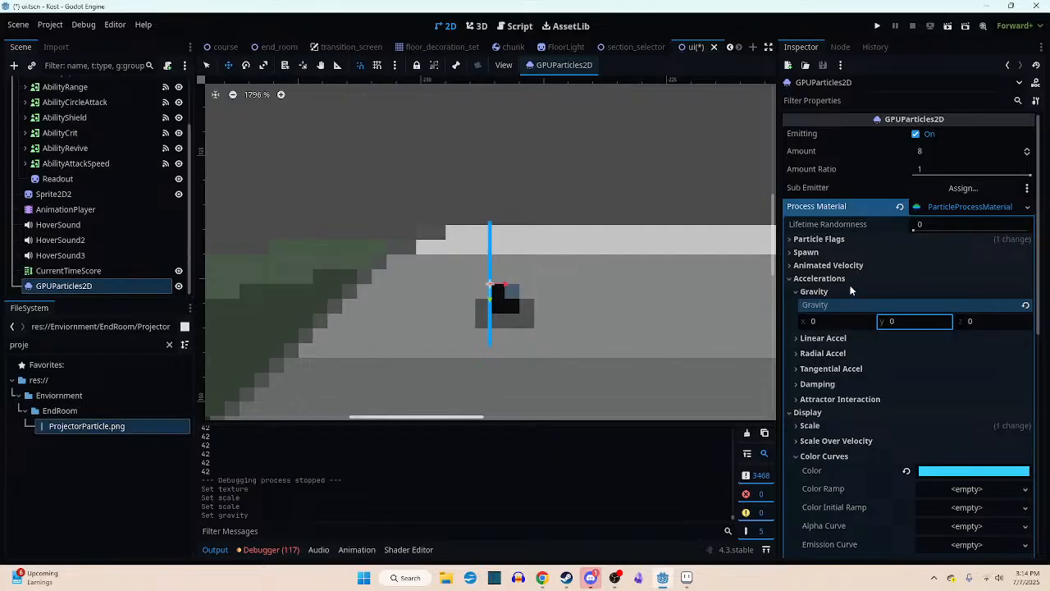
pyautogui.click(791, 279)
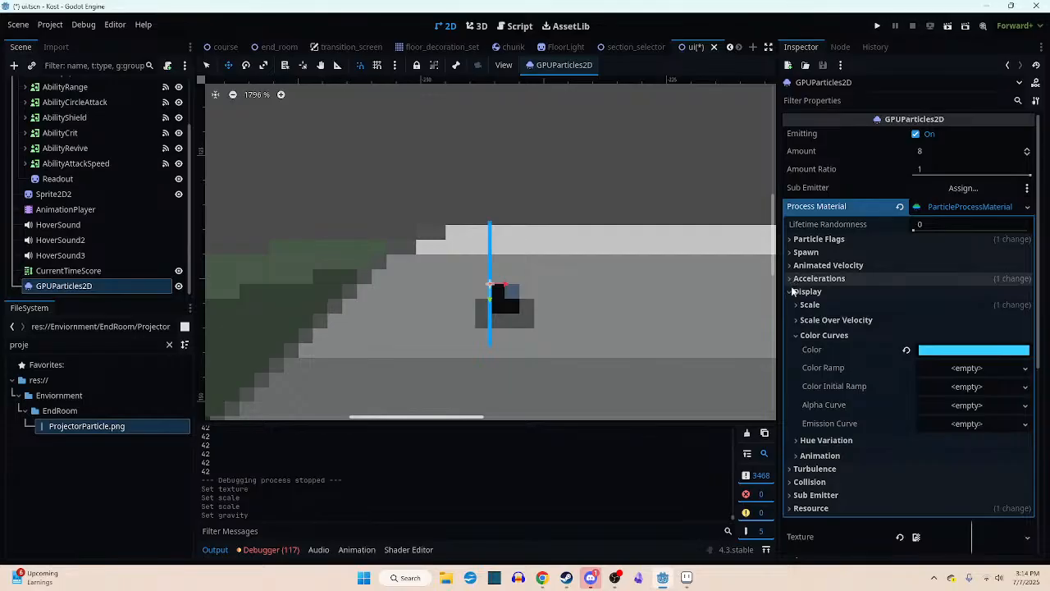
pyautogui.click(789, 293)
pyautogui.click(789, 293)
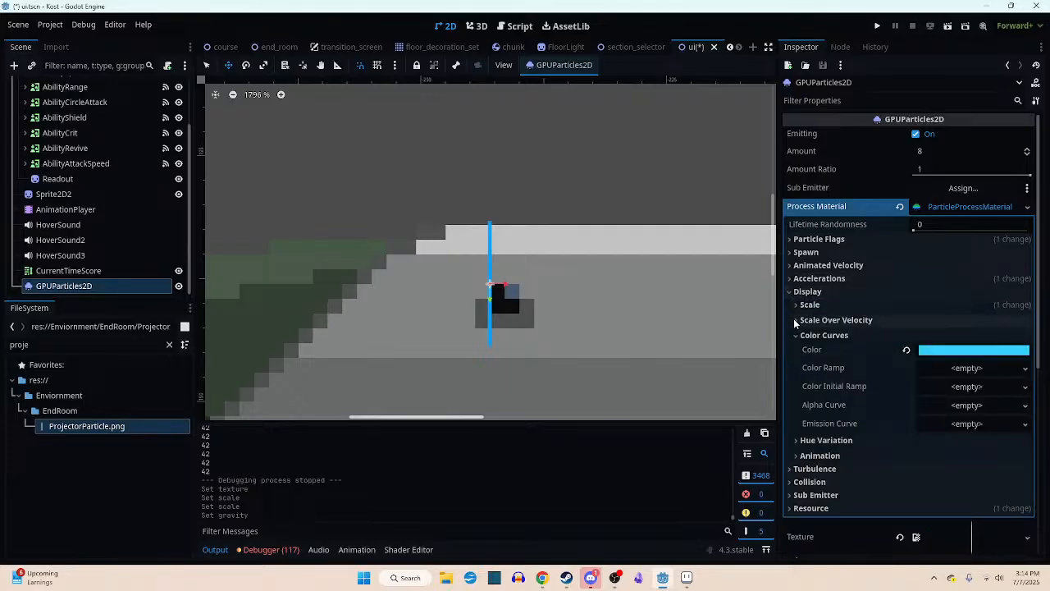
pyautogui.click(794, 335)
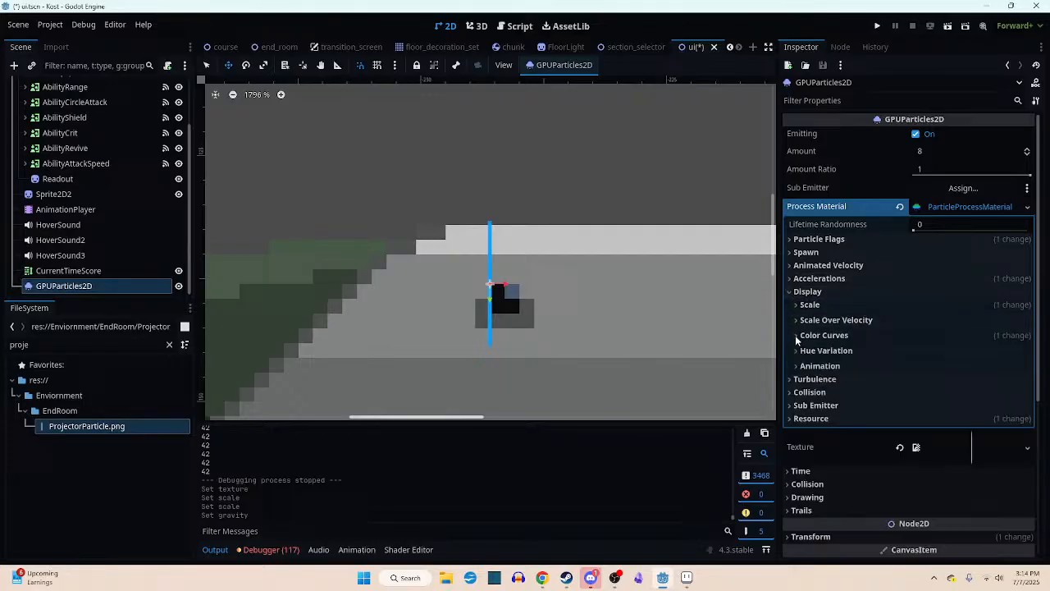
pyautogui.click(790, 291)
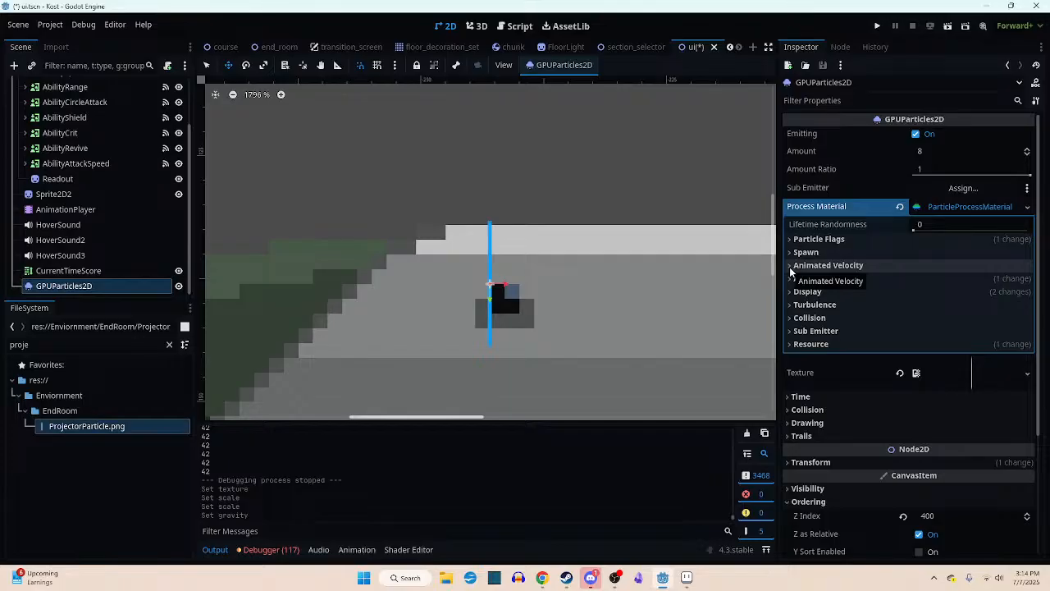
pyautogui.click(790, 266)
pyautogui.click(789, 267)
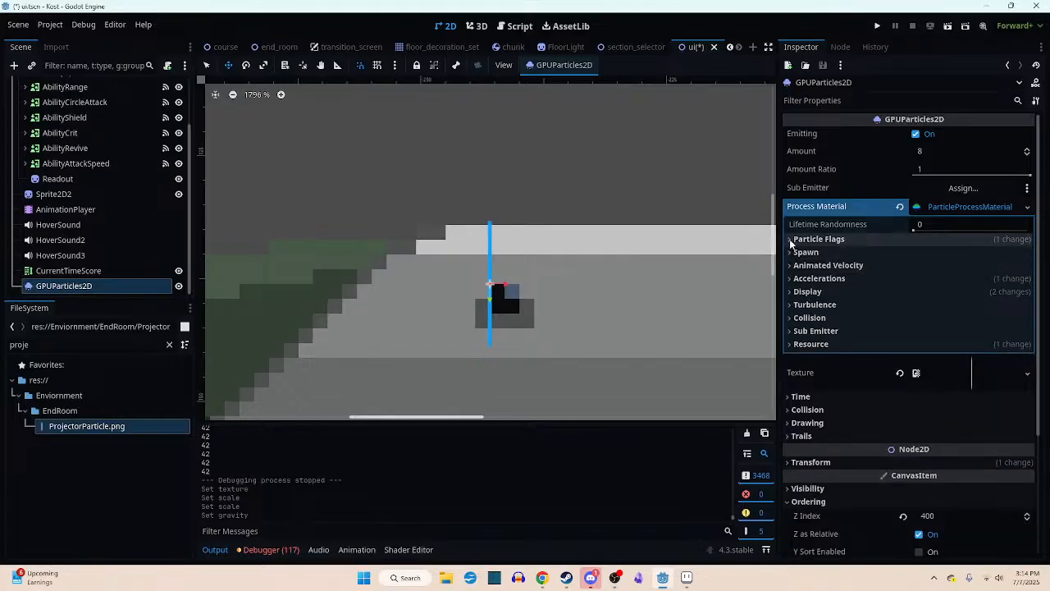
# - Set the maximum spawn angle of the particle material to 45° and view the fanned beams
pyautogui.click(793, 253)
pyautogui.click(809, 281)
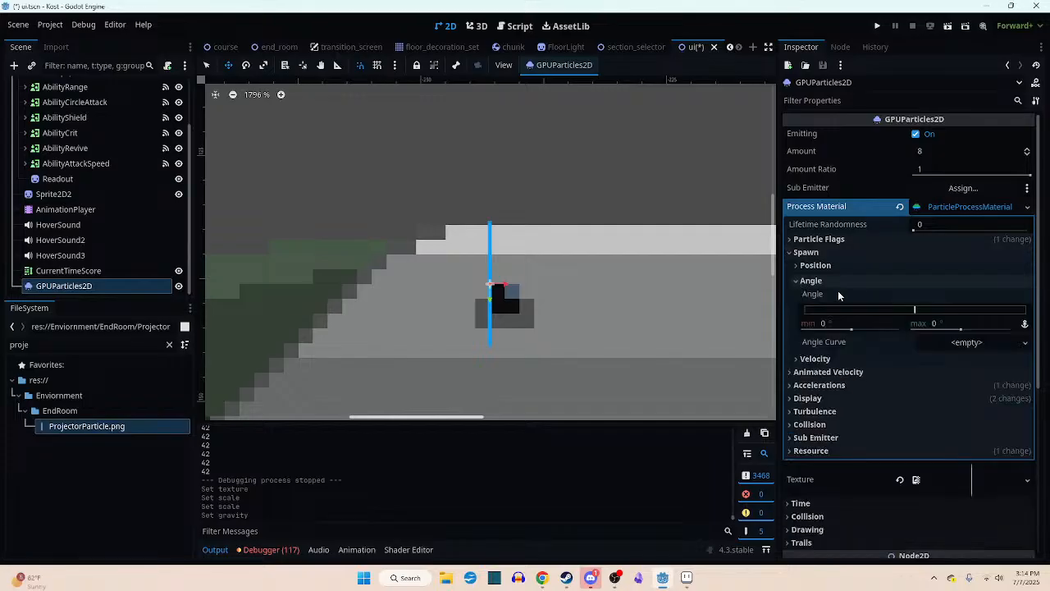
pyautogui.click(958, 323)
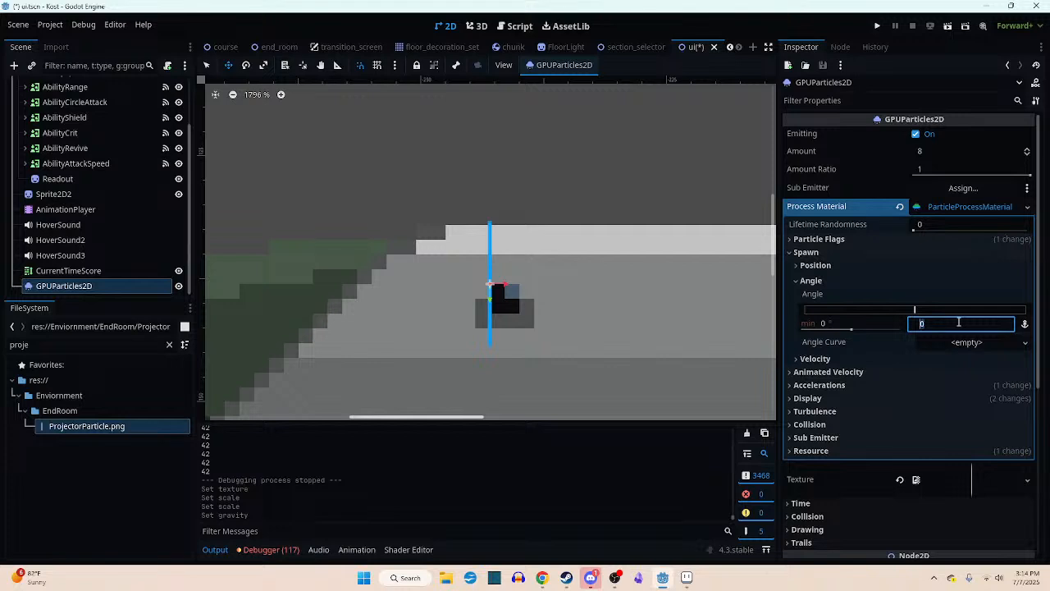
pyautogui.write('45')
pyautogui.press('Return')
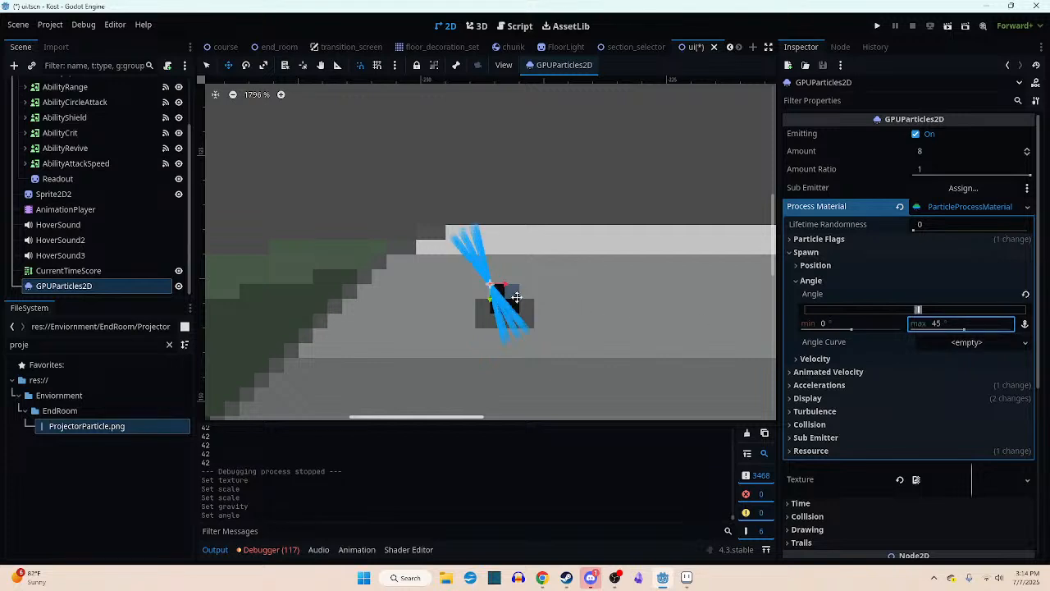
pyautogui.scroll(1, 486, 283)
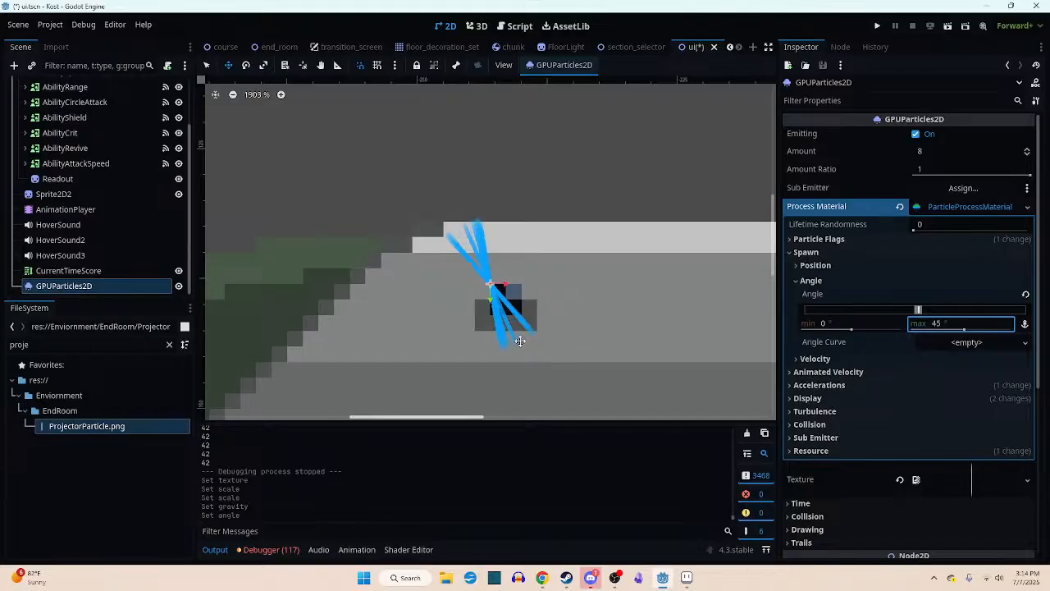
# - Switch to Aseprite and set the canvas height of ProjectorParticle.png to 128 px
pyautogui.click(687, 577)
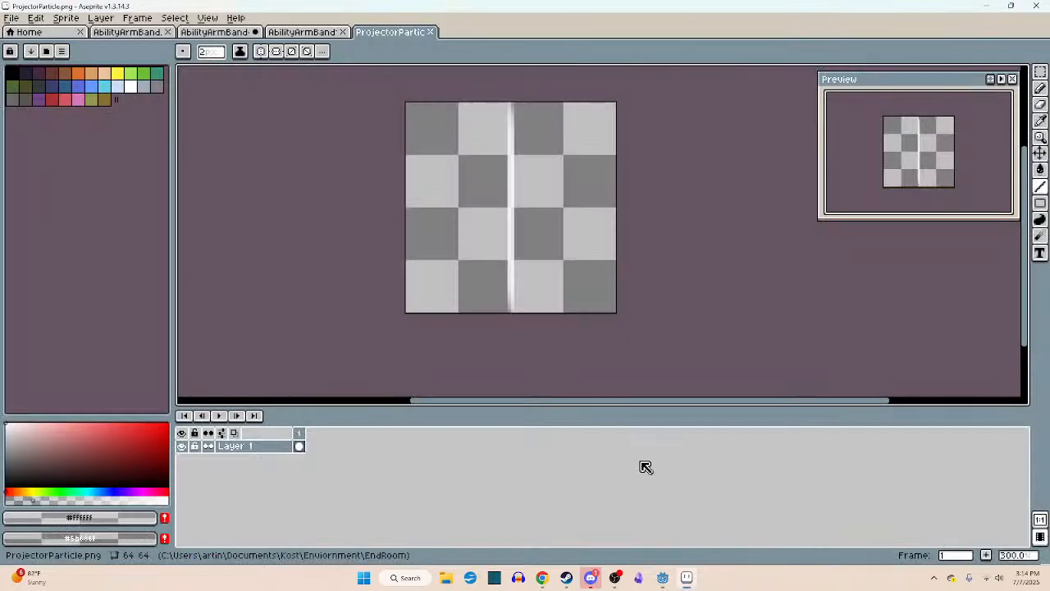
pyautogui.scroll(-1, 560, 326)
pyautogui.moveTo(560, 325); pyautogui.dragTo(530, 258, button='middle')
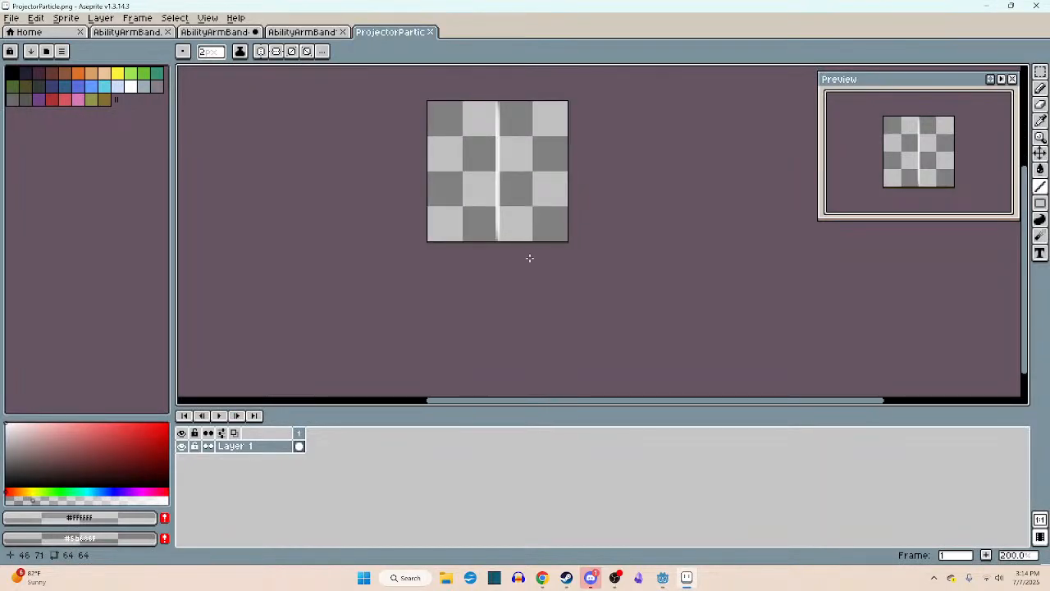
pyautogui.hotkey('ctrl', 'alt', 'c')
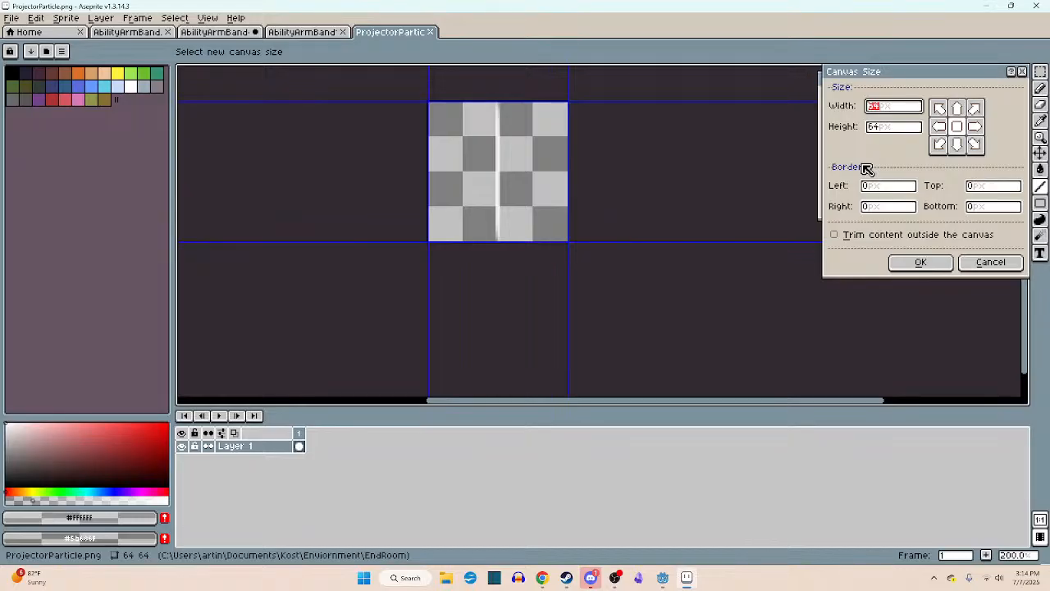
pyautogui.click(894, 128)
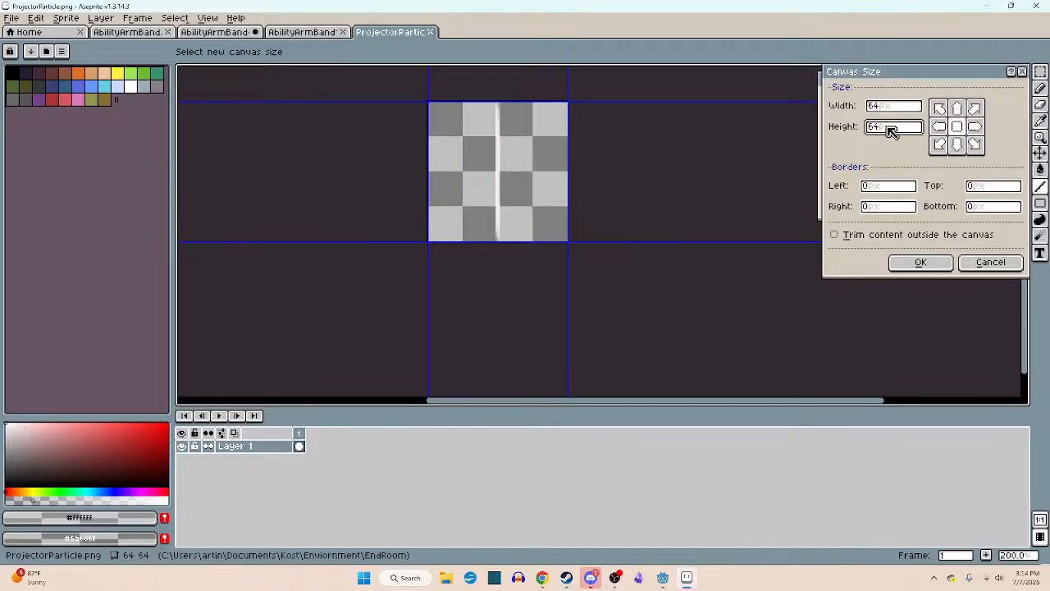
pyautogui.moveTo(892, 132); pyautogui.dragTo(835, 133)
pyautogui.write('128')
pyautogui.press('Return')
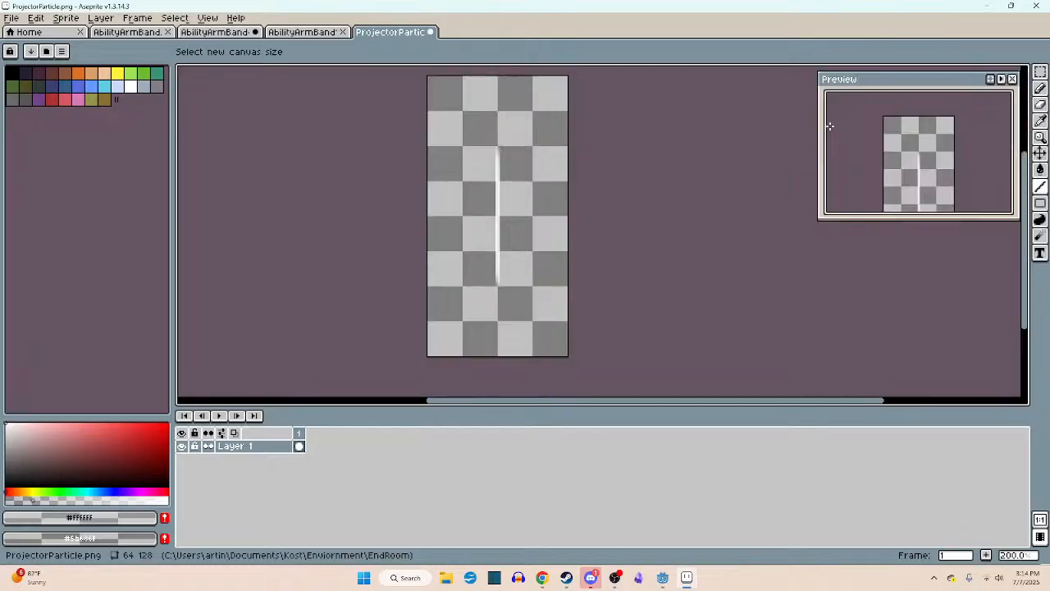
# - Try to re-anchor the beam sprite's content at the lower edge of the canvas
pyautogui.hotkey('ctrl', 'alt', 'c')
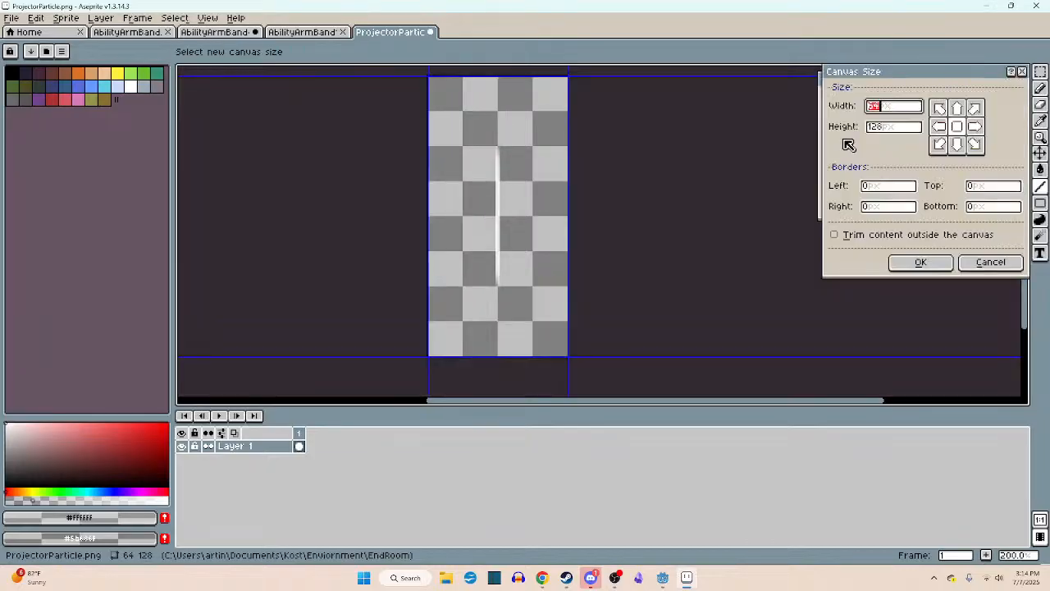
pyautogui.click(953, 148)
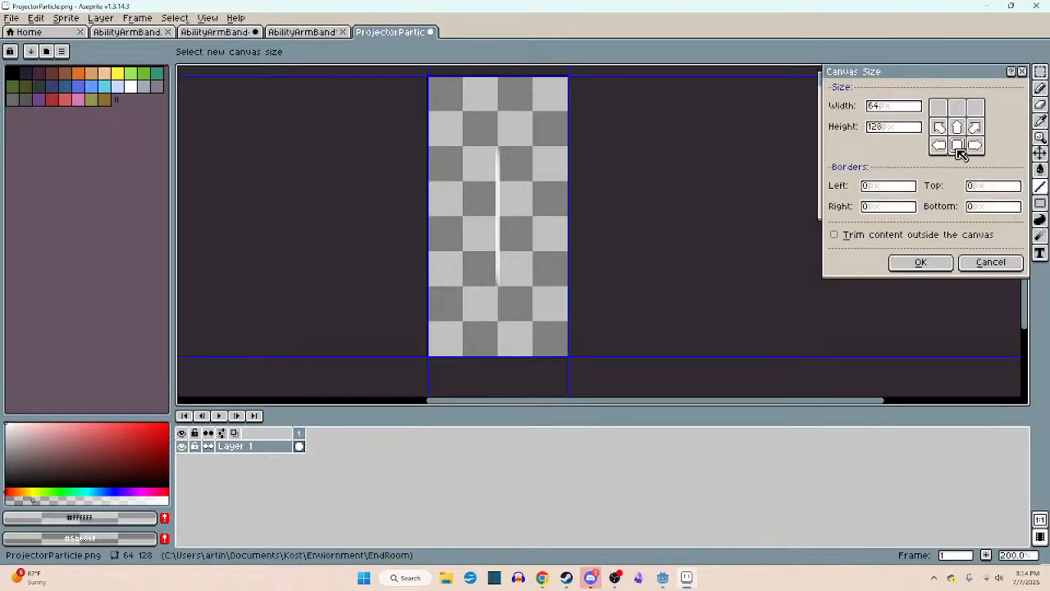
pyautogui.click(921, 264)
# - Shift the canvas bounds down about 31 px at the same 64 × 128 size, placing the beam in the upper half
pyautogui.hotkey('ctrl', 'alt', 'c')
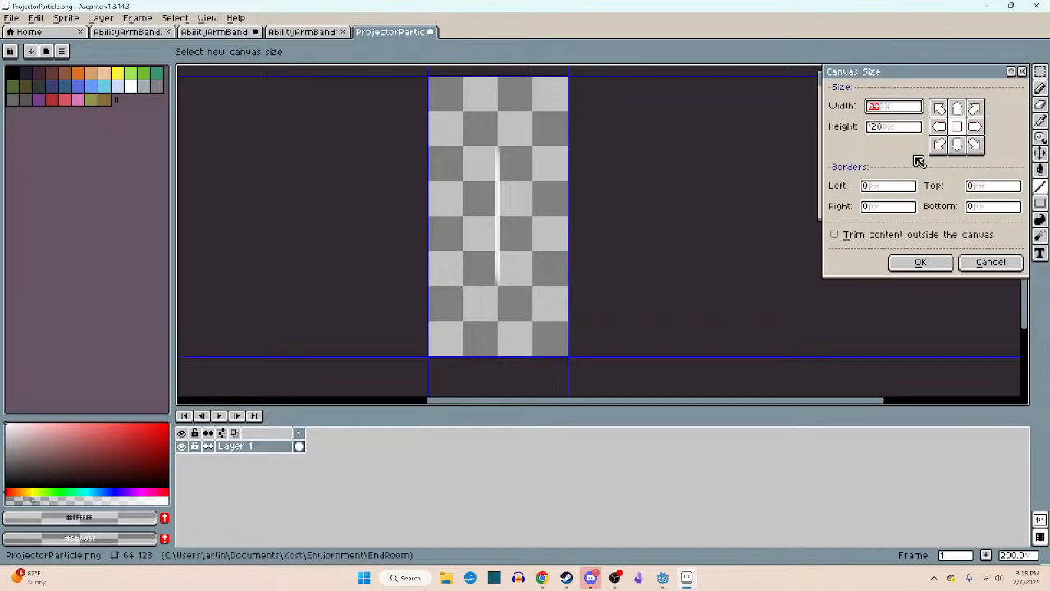
pyautogui.click(957, 146)
pyautogui.click(956, 126)
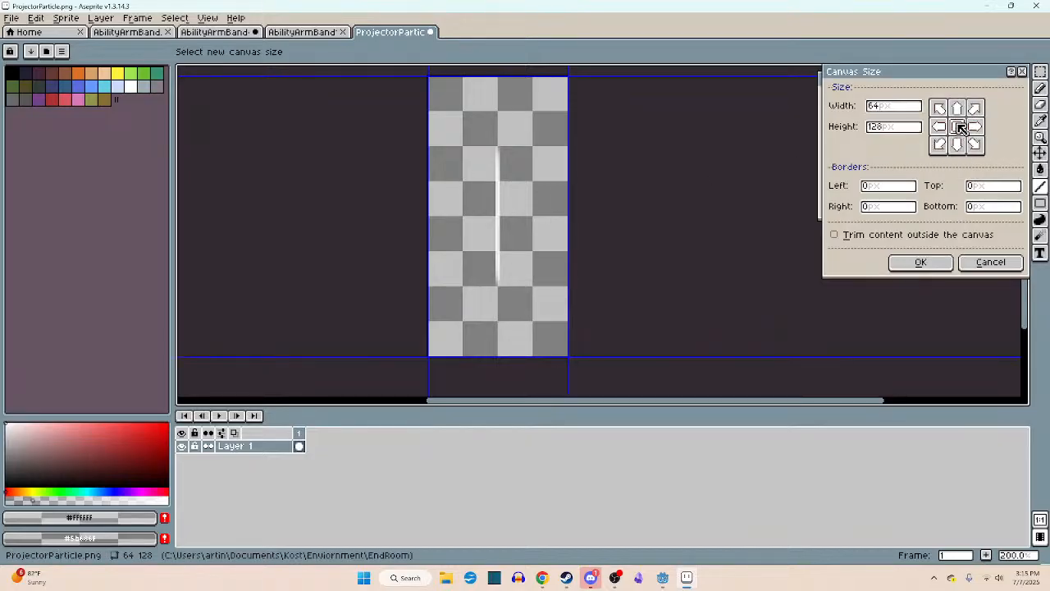
pyautogui.click(957, 107)
pyautogui.moveTo(547, 209); pyautogui.dragTo(543, 277)
pyautogui.scroll(4, 497, 173)
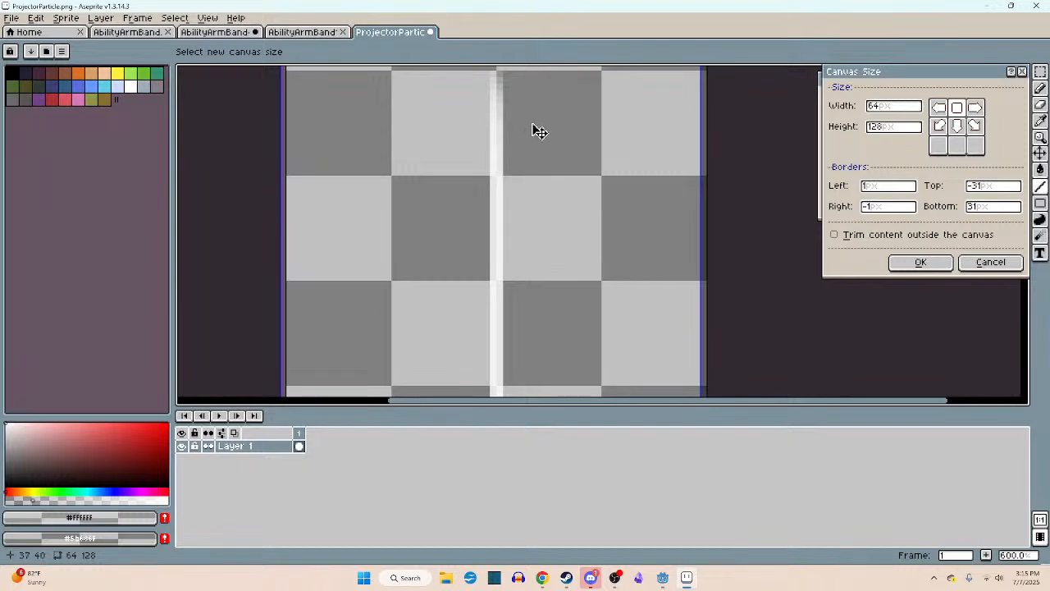
pyautogui.click(920, 261)
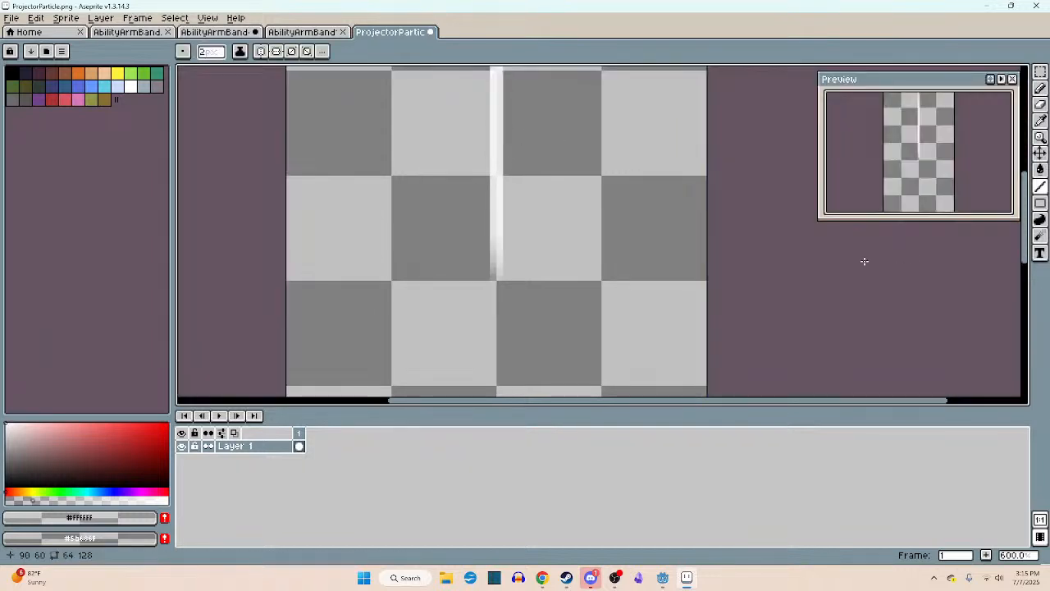
# - Check the beam's placement on the canvas and save ProjectorParticle.png
pyautogui.scroll(-7, 638, 297)
pyautogui.scroll(2, 634, 293)
pyautogui.scroll(2, 634, 293)
pyautogui.hotkey('ctrl', 's')
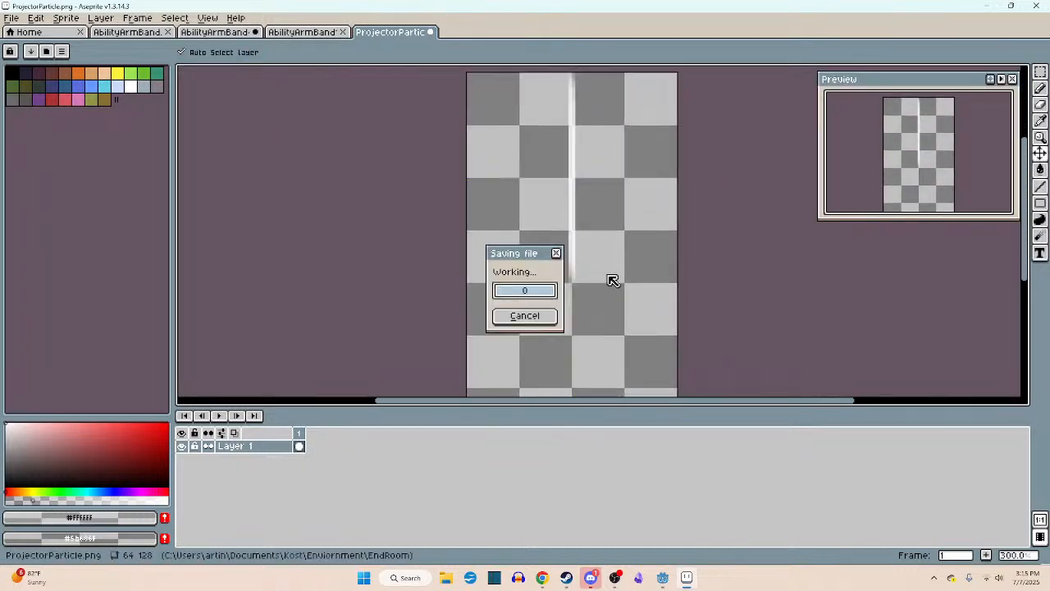
# - Switch to Godot and lower the alpha of the projector particles' process material color to 60
pyautogui.click(661, 578)
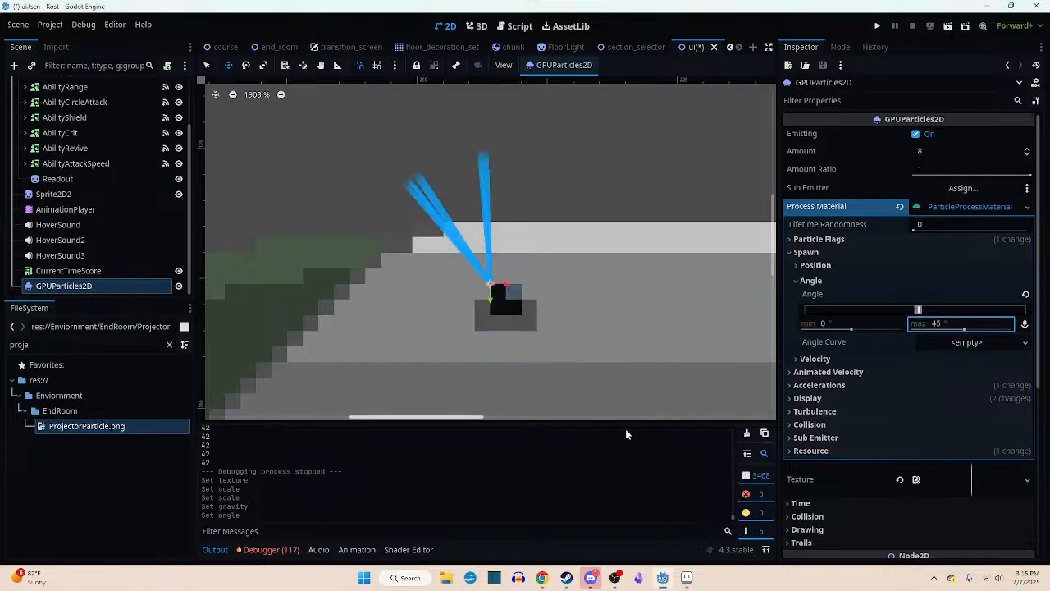
pyautogui.scroll(-5, 491, 289)
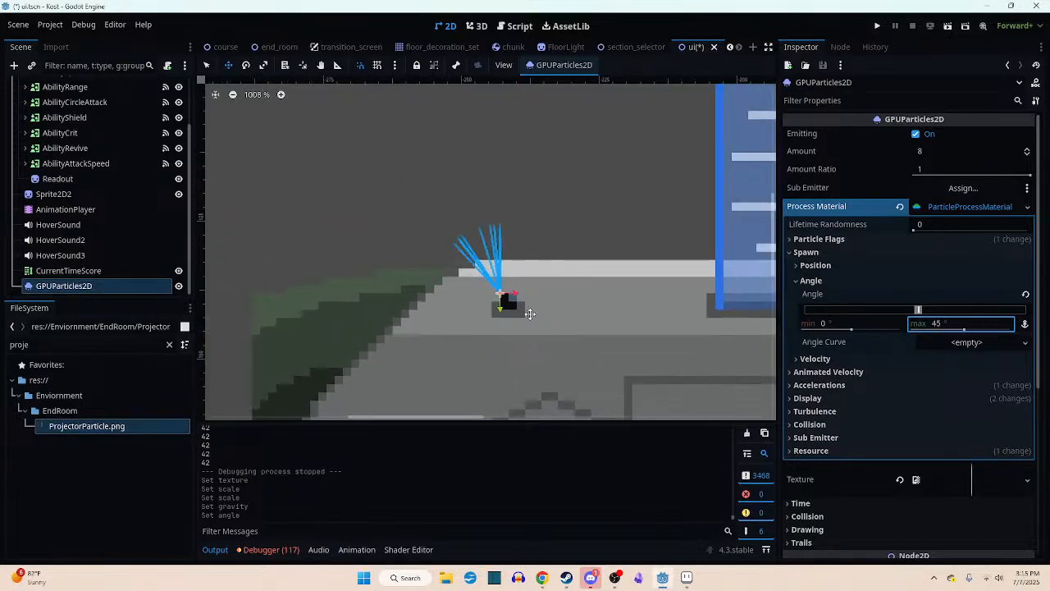
pyautogui.scroll(4, 496, 310)
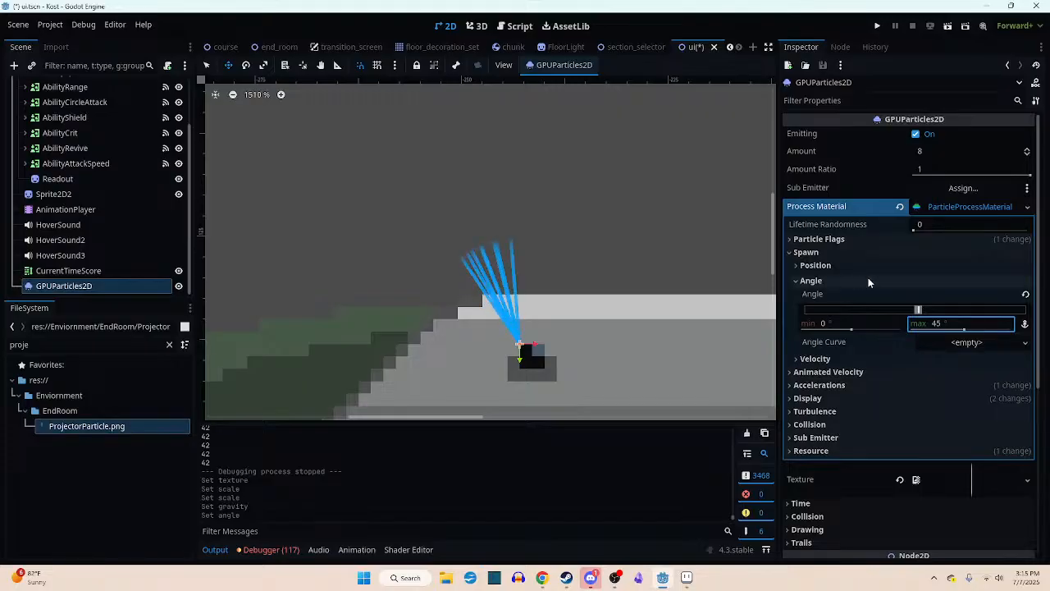
pyautogui.scroll(-3, 851, 386)
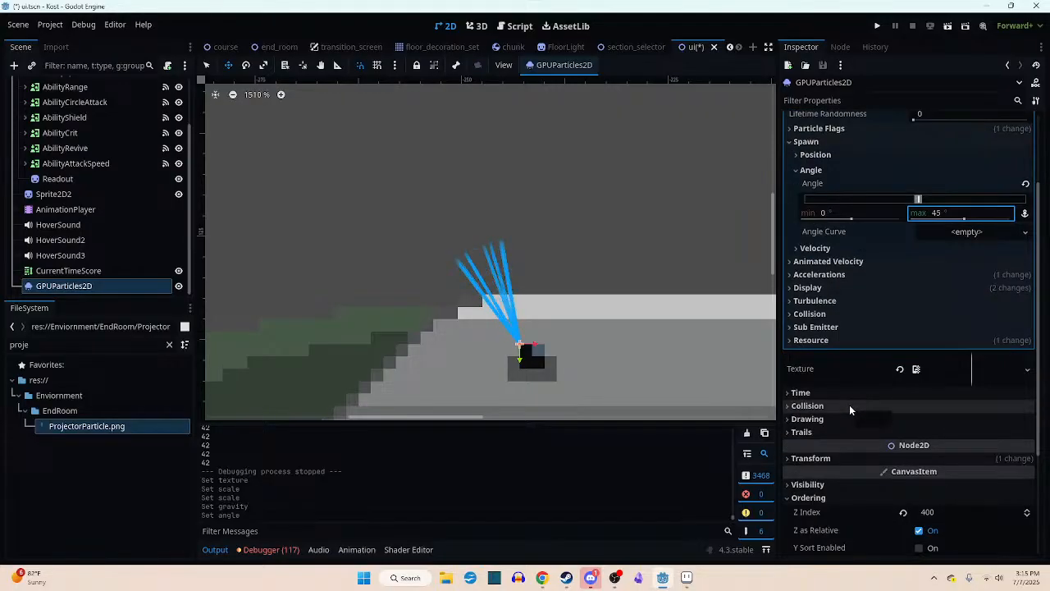
pyautogui.click(810, 288)
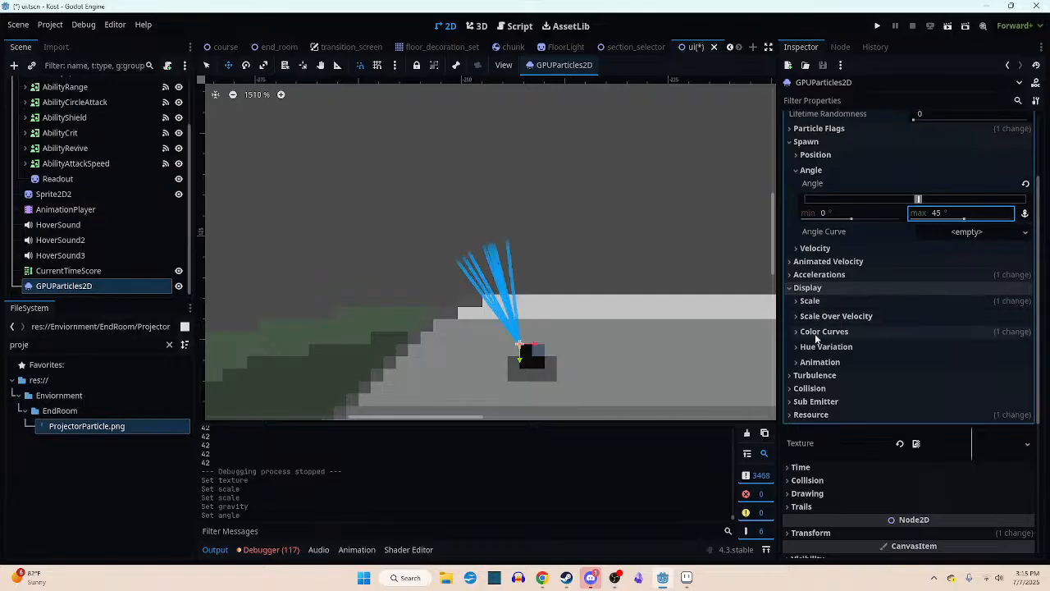
pyautogui.click(820, 331)
pyautogui.click(928, 346)
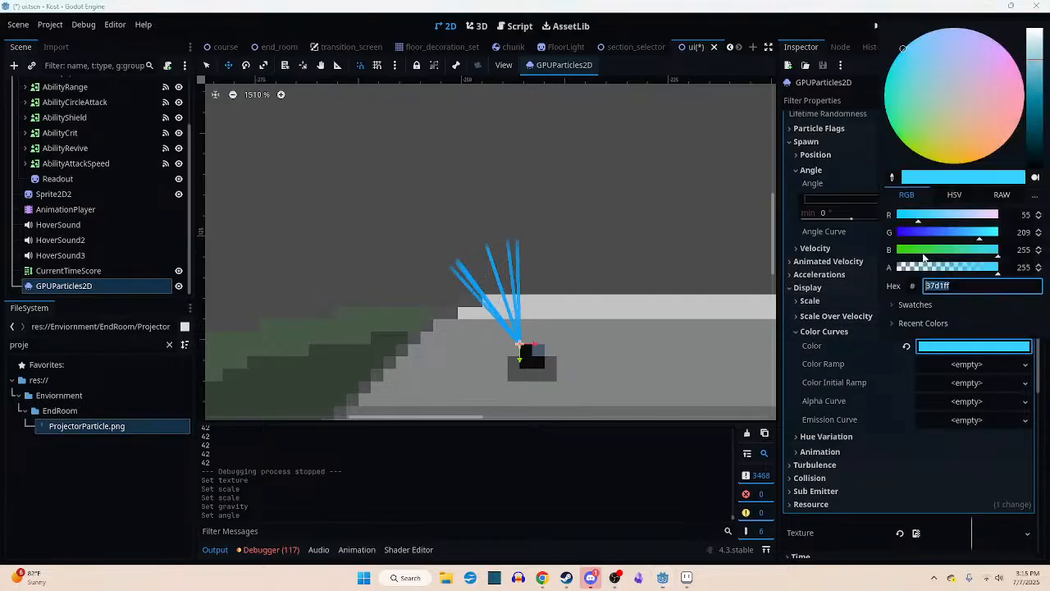
pyautogui.click(941, 267)
pyautogui.moveTo(941, 270); pyautogui.dragTo(922, 271)
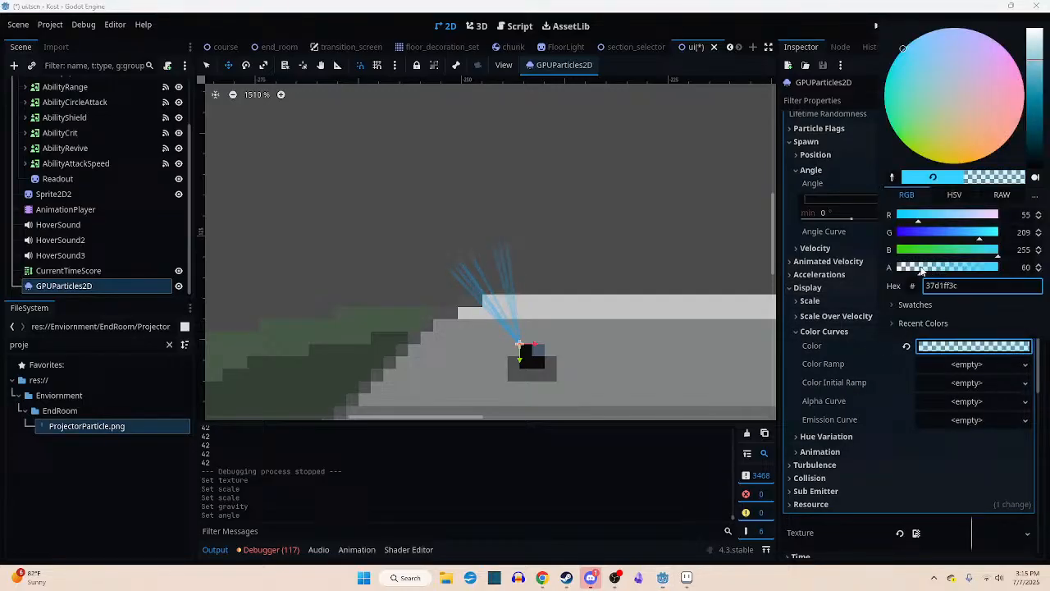
pyautogui.click(808, 304)
# - Set the particles' minimum and maximum scale to 0.4 and check the beam size against the console
pyautogui.click(807, 301)
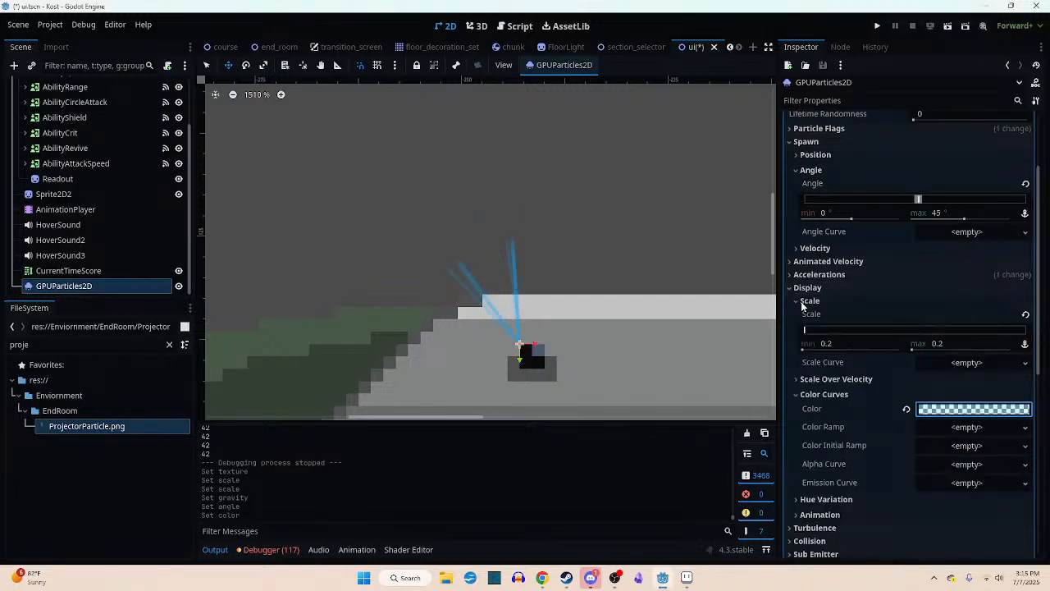
pyautogui.click(857, 343)
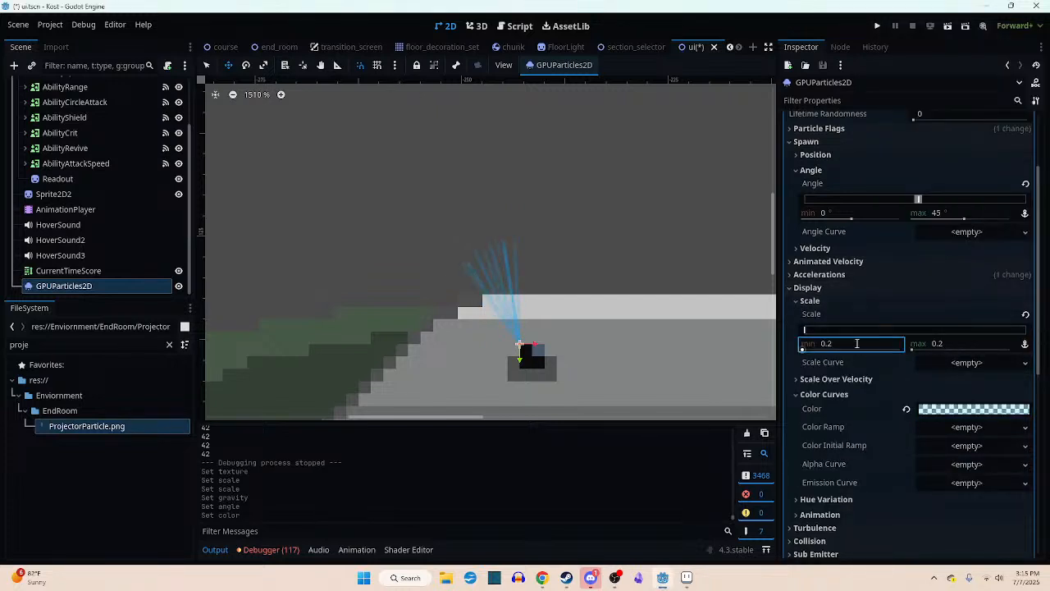
pyautogui.write('.4')
pyautogui.press('Tab')
pyautogui.write('.4')
pyautogui.press('Return')
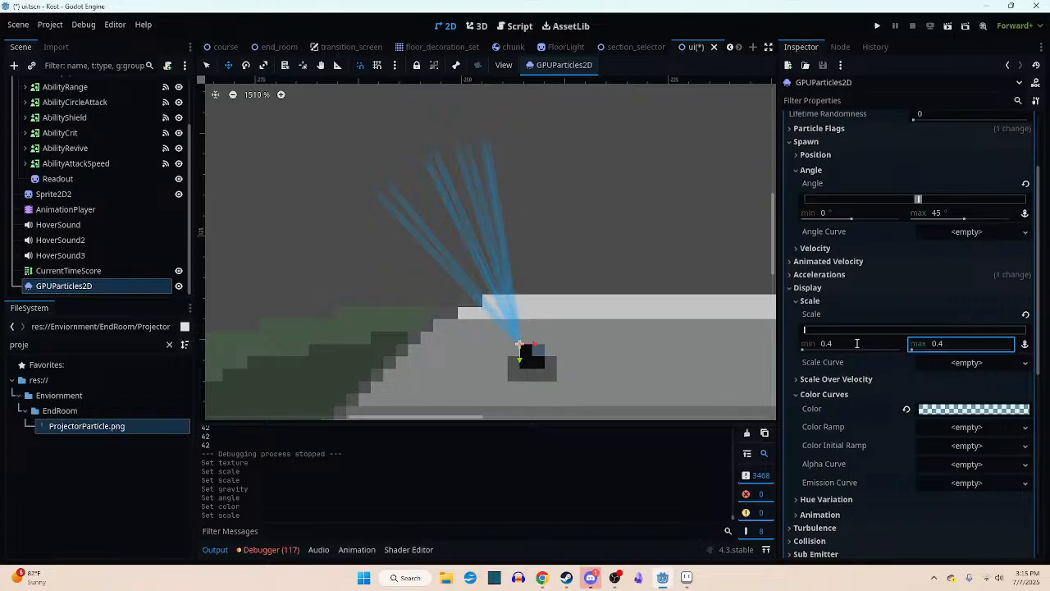
pyautogui.scroll(-2, 609, 237)
pyautogui.scroll(-4, 608, 238)
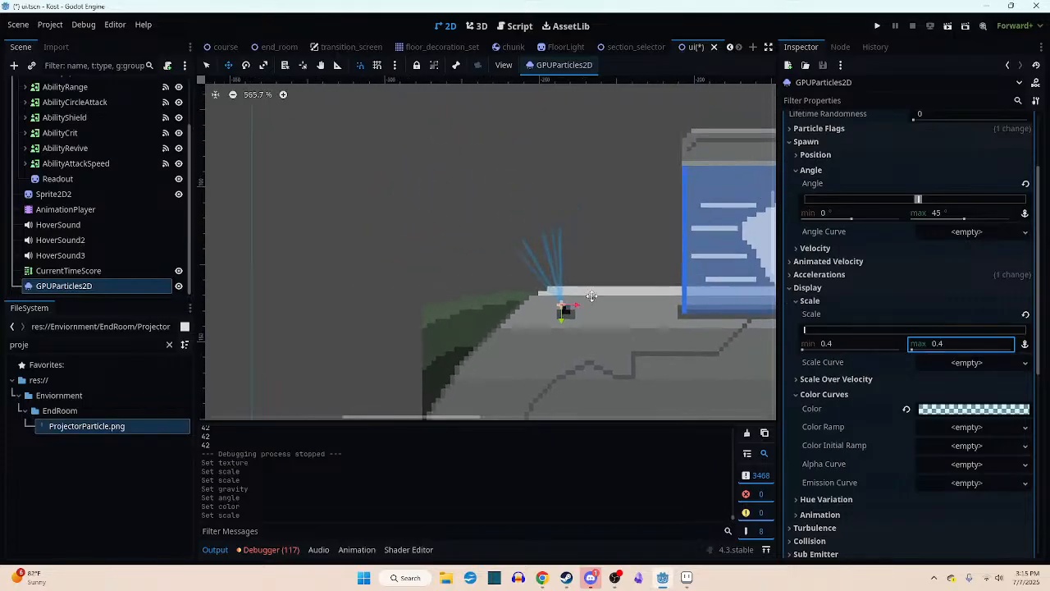
pyautogui.moveTo(563, 307); pyautogui.dragTo(560, 298, button='middle')
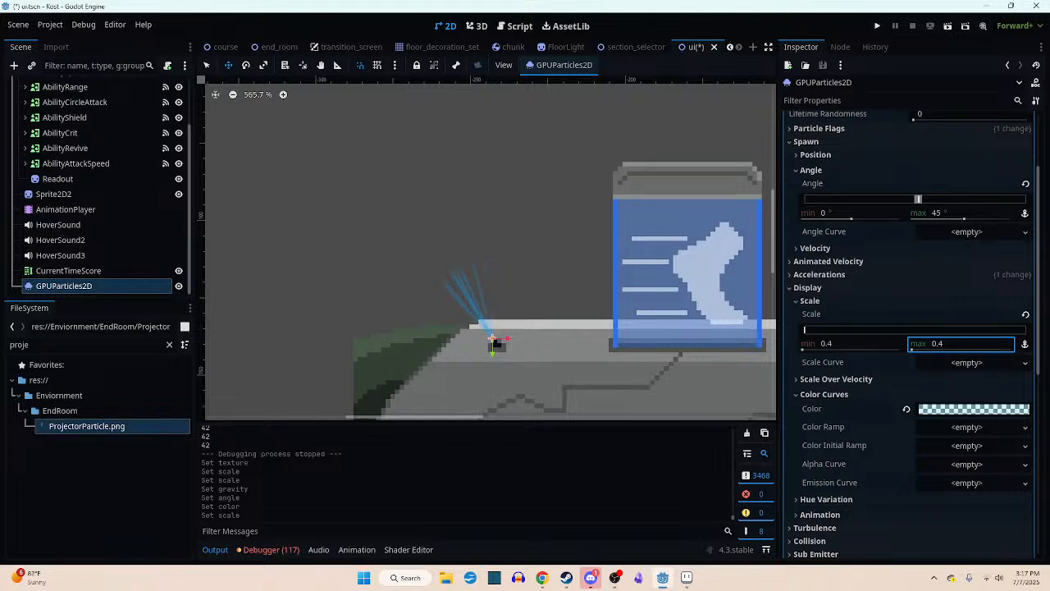
# - Examine the fanned projector beam up close and against the ability panels along the console bar
pyautogui.scroll(2, 460, 338)
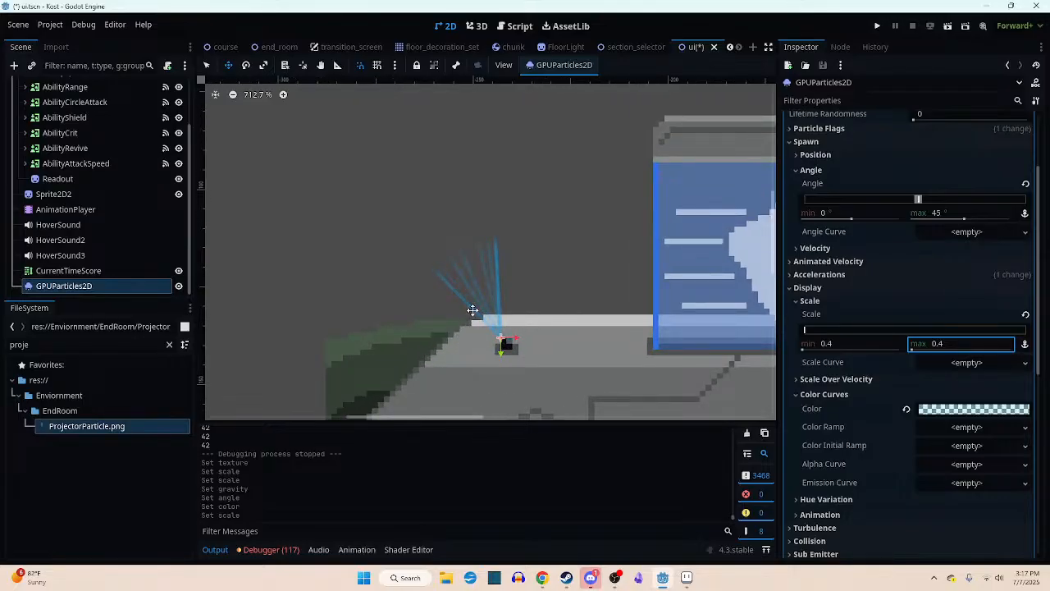
pyautogui.scroll(2, 500, 288)
pyautogui.scroll(1, 456, 282)
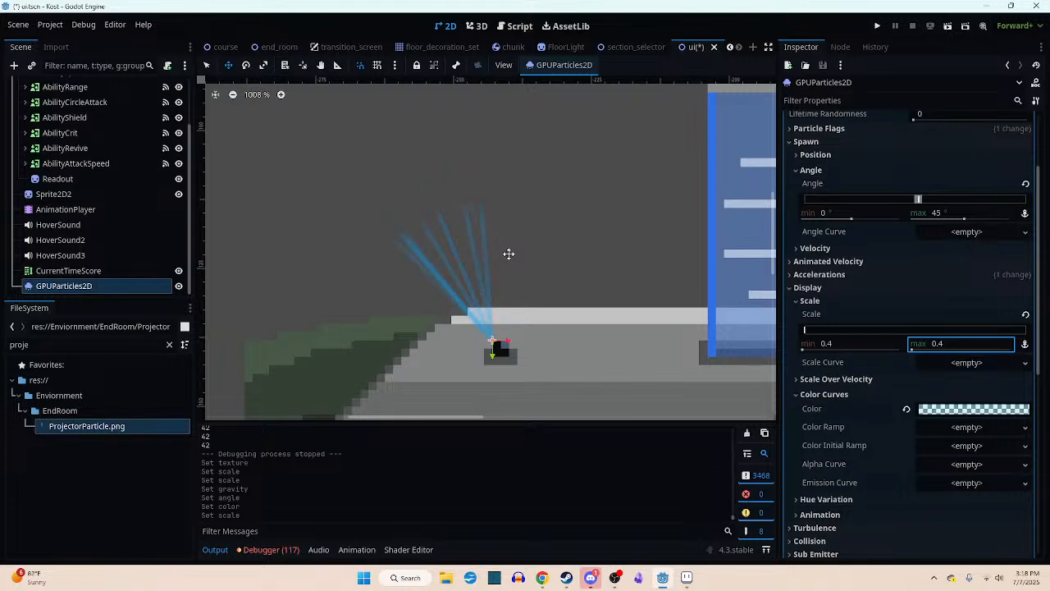
pyautogui.scroll(-2, 510, 326)
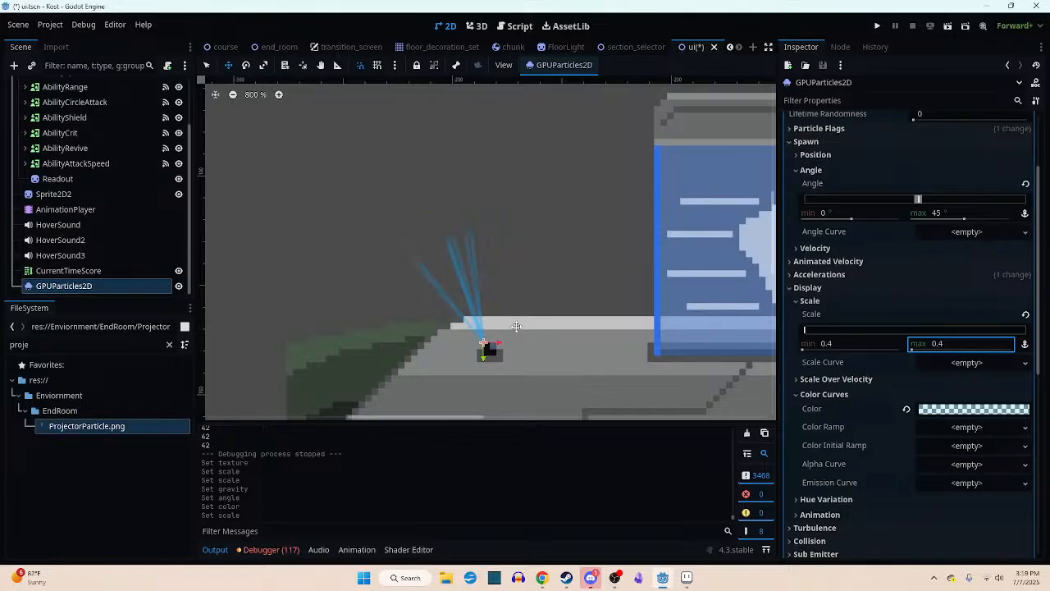
pyautogui.moveTo(526, 334); pyautogui.dragTo(454, 330, button='middle')
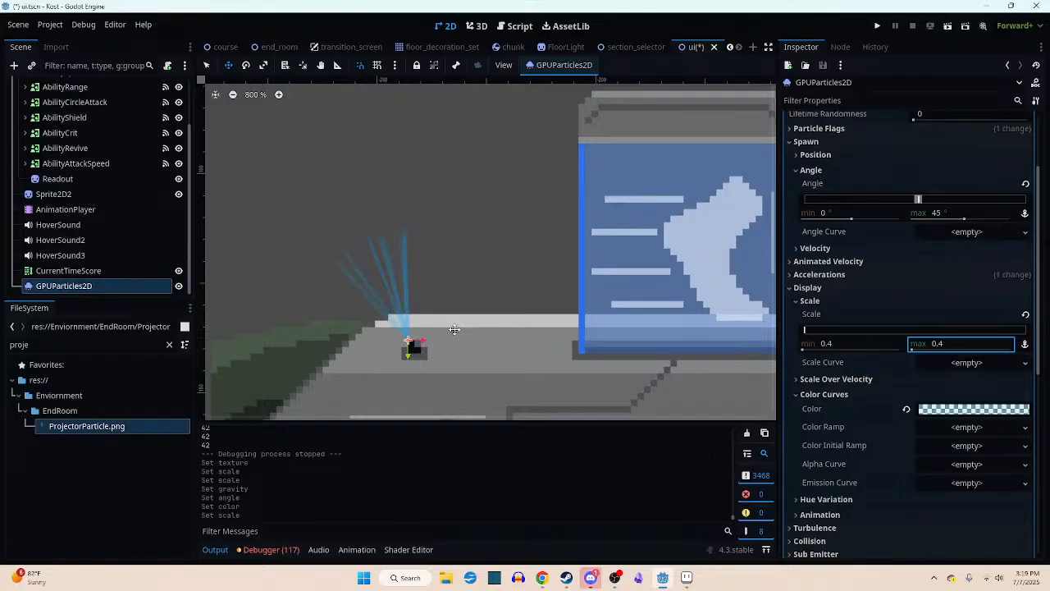
pyautogui.moveTo(511, 319); pyautogui.dragTo(468, 314, button='middle')
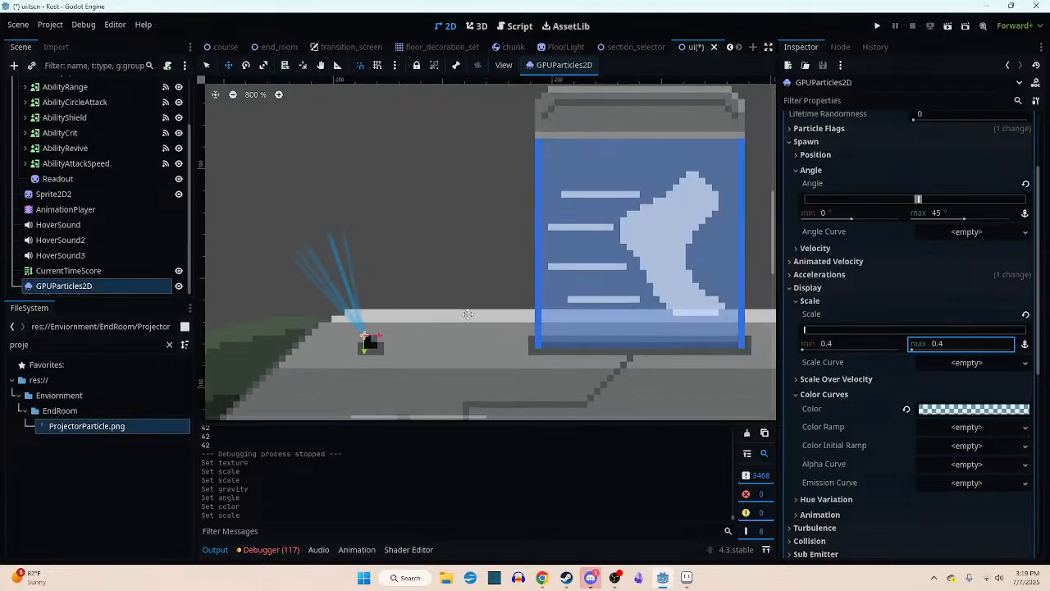
pyautogui.scroll(-3, 467, 314)
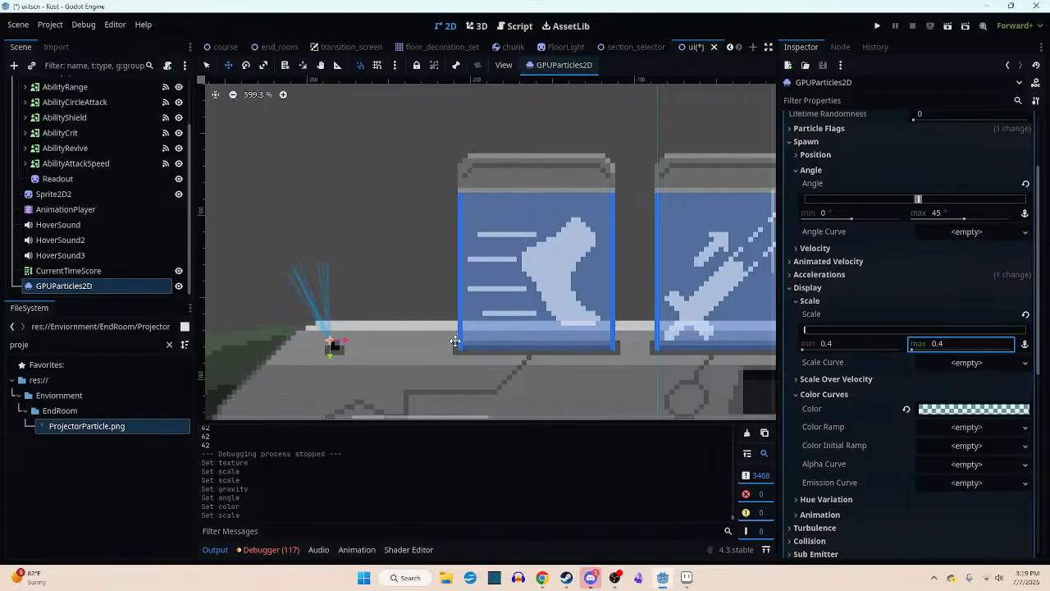
pyautogui.scroll(-2, 456, 340)
pyautogui.scroll(-2, 501, 355)
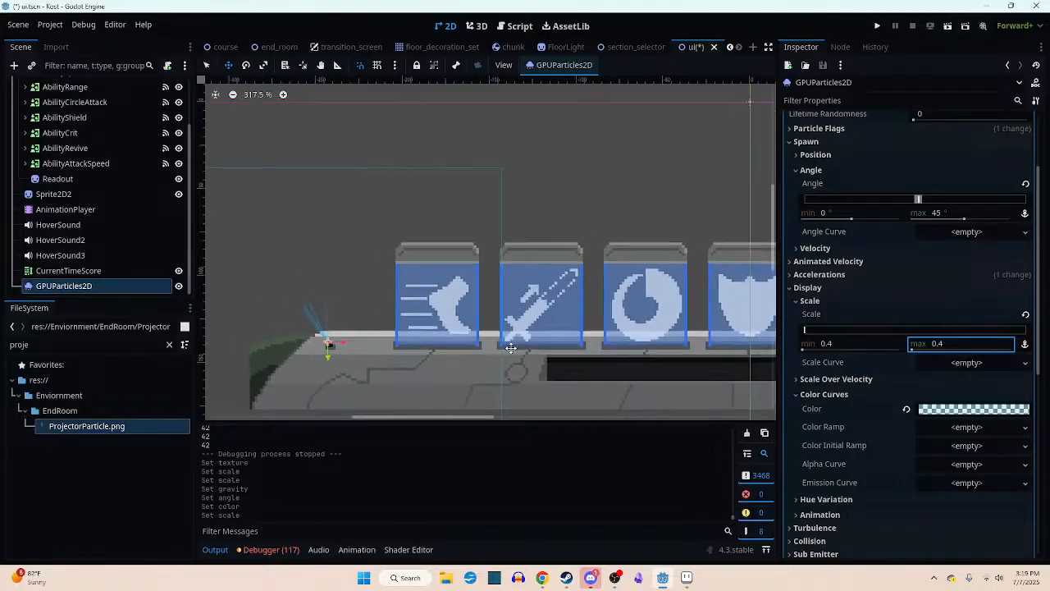
pyautogui.scroll(-4, 464, 369)
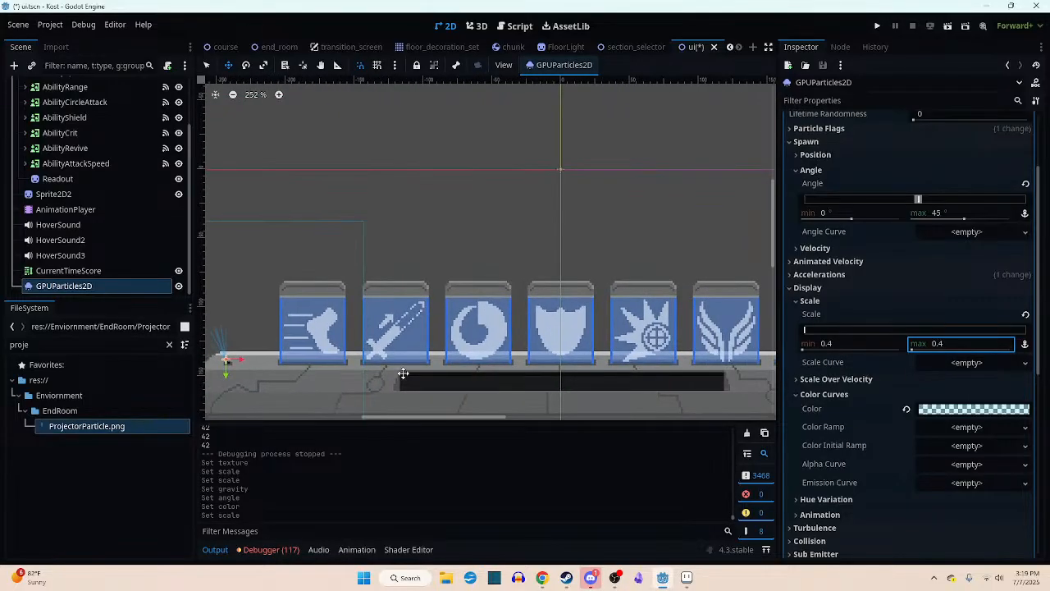
pyautogui.scroll(5, 368, 312)
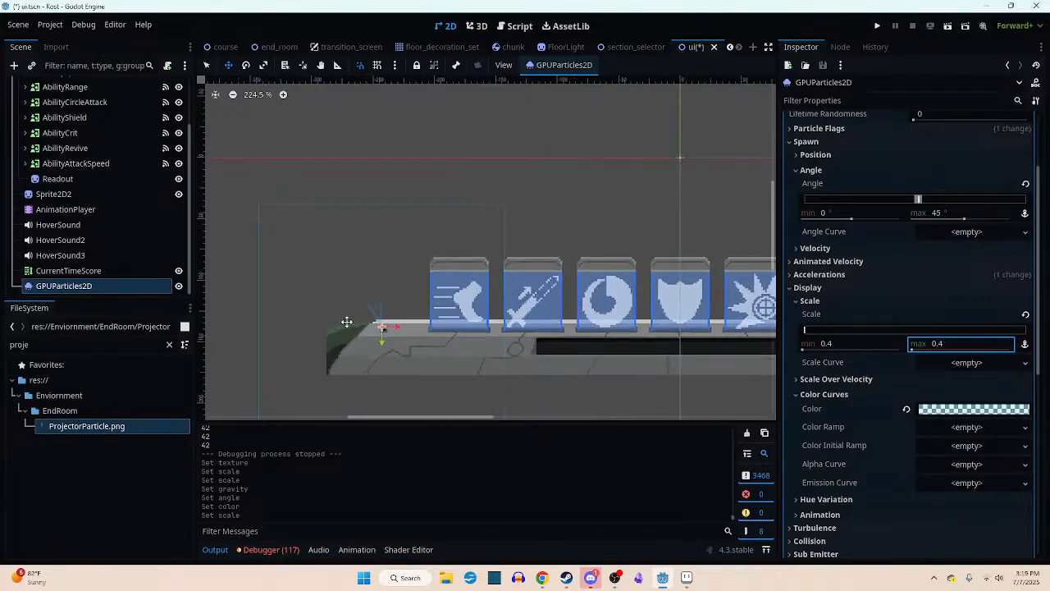
# - Move the GPUParticles2D emitter to (-242, 139), over the console bar's socket
pyautogui.scroll(3, 368, 312)
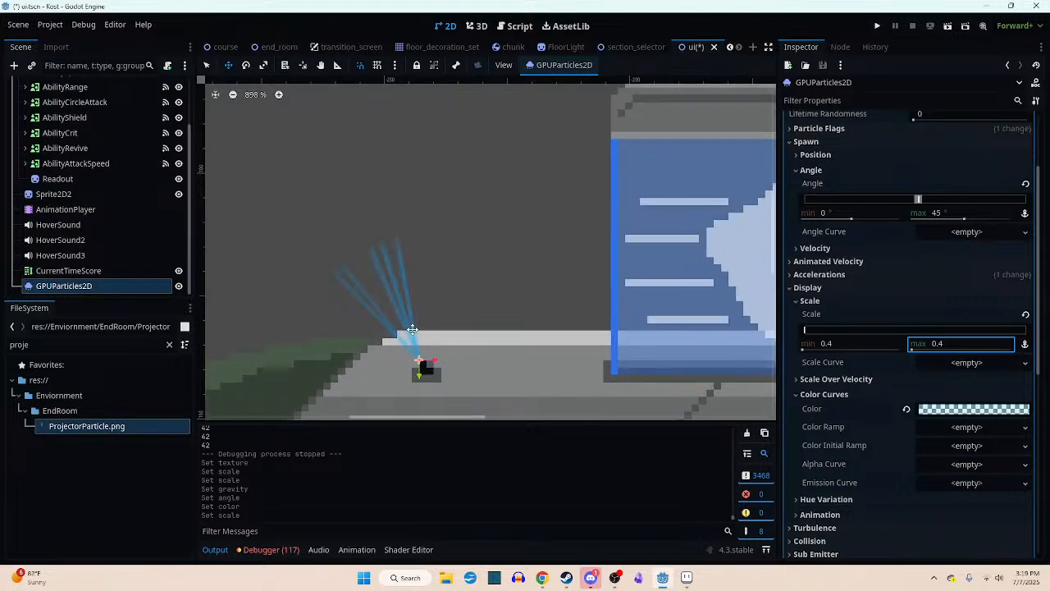
pyautogui.scroll(2, 407, 338)
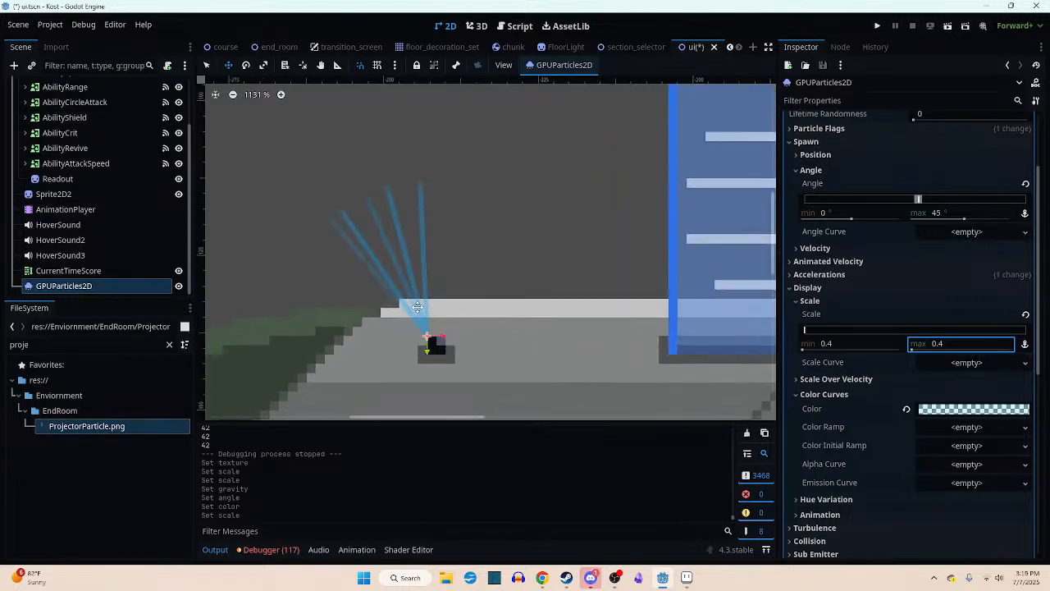
pyautogui.moveTo(410, 336); pyautogui.dragTo(436, 317)
pyautogui.scroll(-2, 442, 323)
pyautogui.scroll(-3, 441, 322)
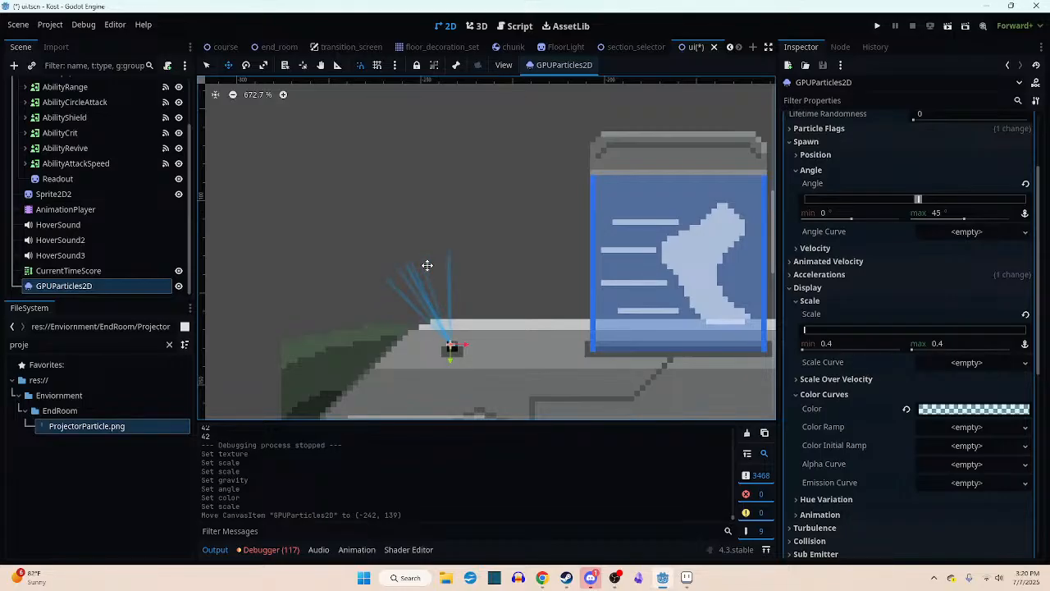
# - Check the repositioned beam's alignment with the socket and its size beside the neighbouring ability panels
pyautogui.scroll(-2, 452, 345)
pyautogui.moveTo(492, 348); pyautogui.dragTo(369, 307, button='middle')
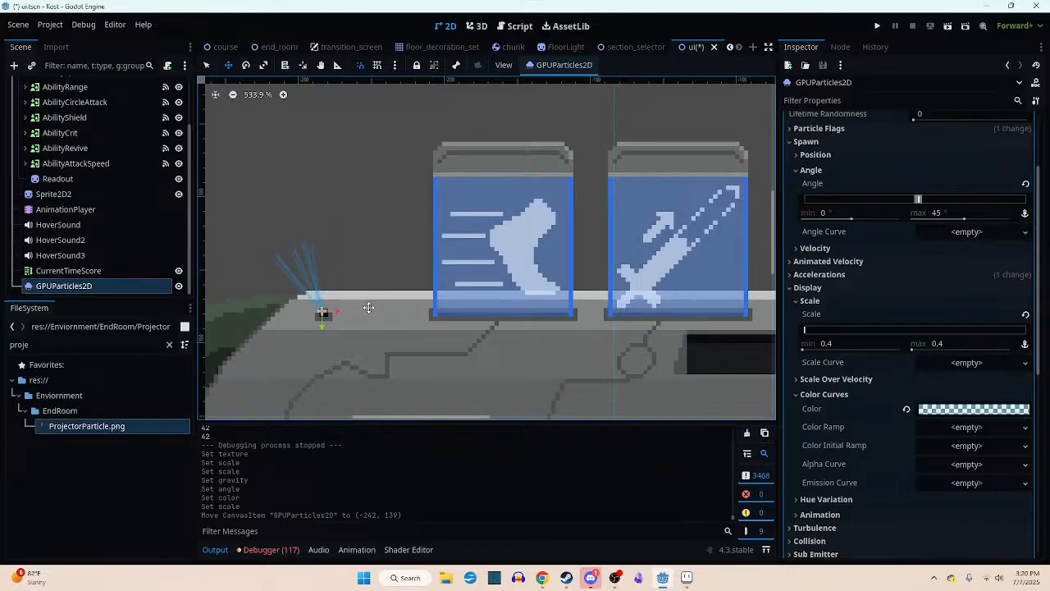
pyautogui.moveTo(384, 344); pyautogui.dragTo(452, 364, button='middle')
pyautogui.scroll(4, 356, 284)
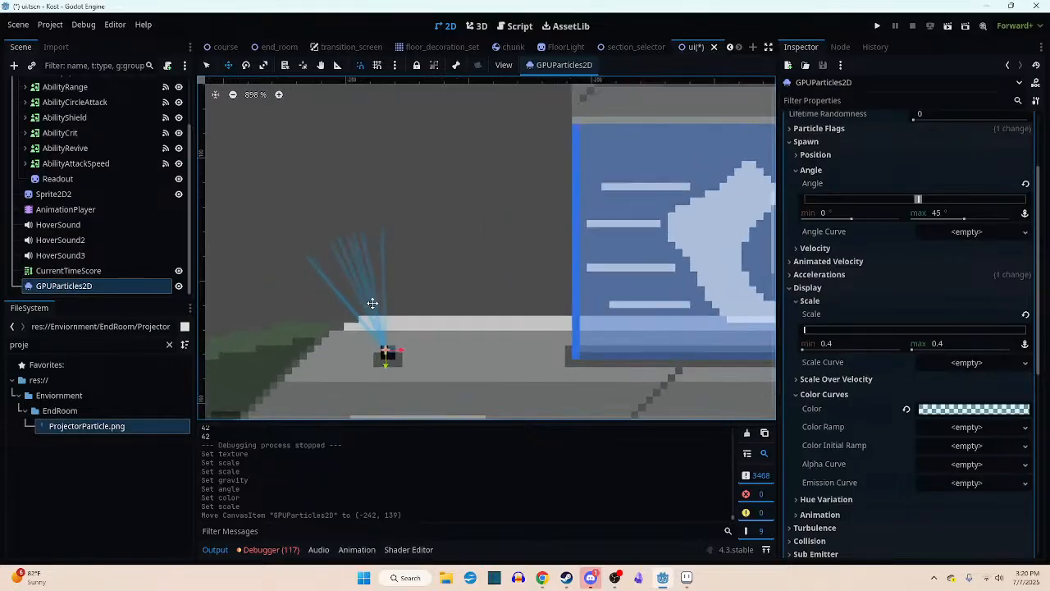
pyautogui.moveTo(424, 311); pyautogui.dragTo(467, 279, button='middle')
pyautogui.scroll(-1, 466, 287)
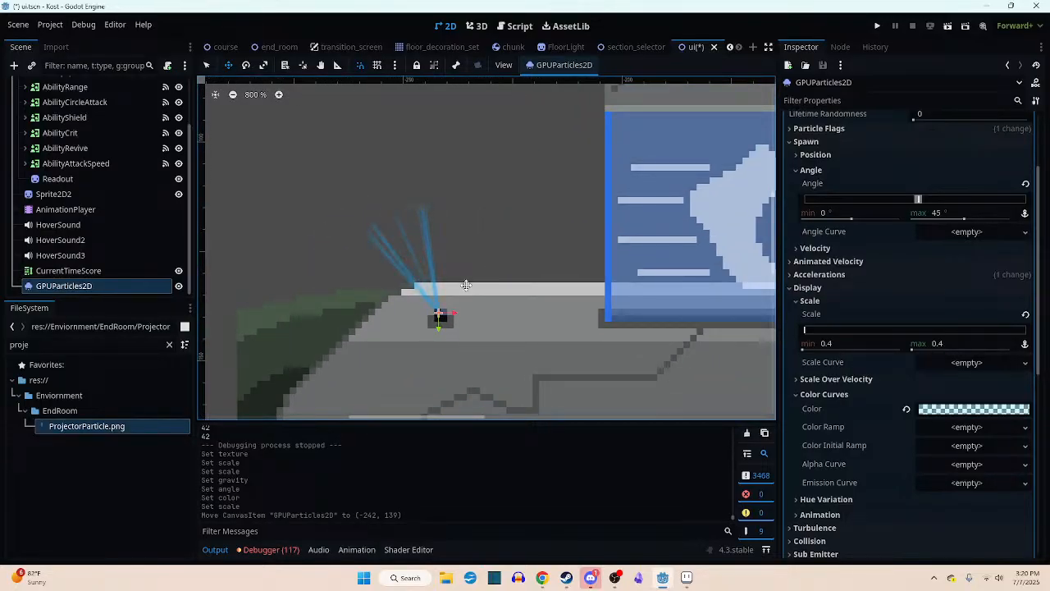
pyautogui.scroll(-1, 468, 281)
pyautogui.moveTo(447, 241); pyautogui.dragTo(441, 268, button='middle')
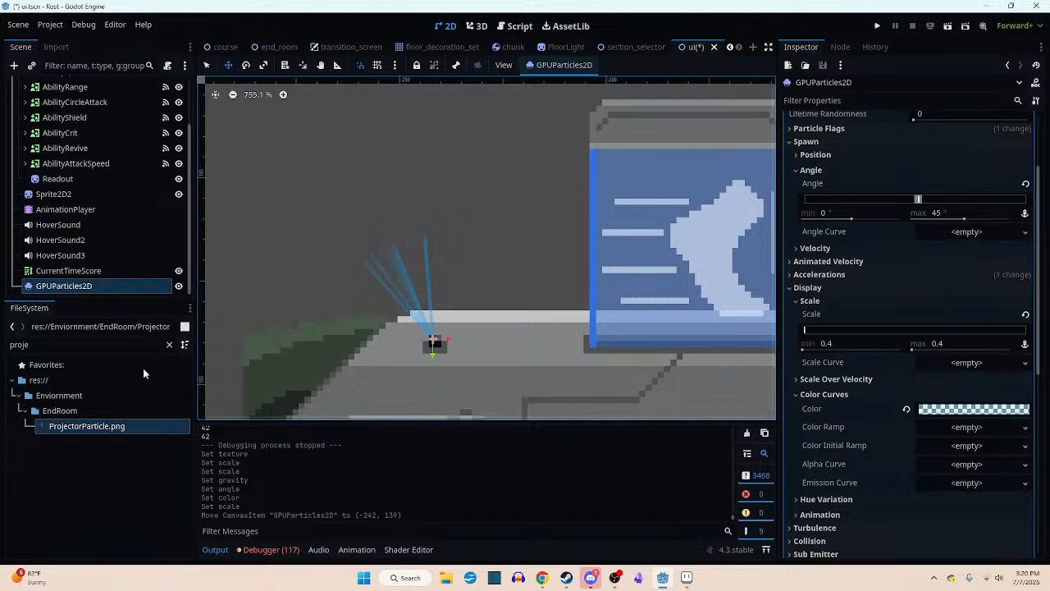
# - Search the project files for "circle" and look through the listed images
pyautogui.click(50, 345)
pyautogui.press('BackSpace')
pyautogui.press('BackSpace')
pyautogui.press('BackSpace')
pyautogui.press('BackSpace')
pyautogui.press('BackSpace')
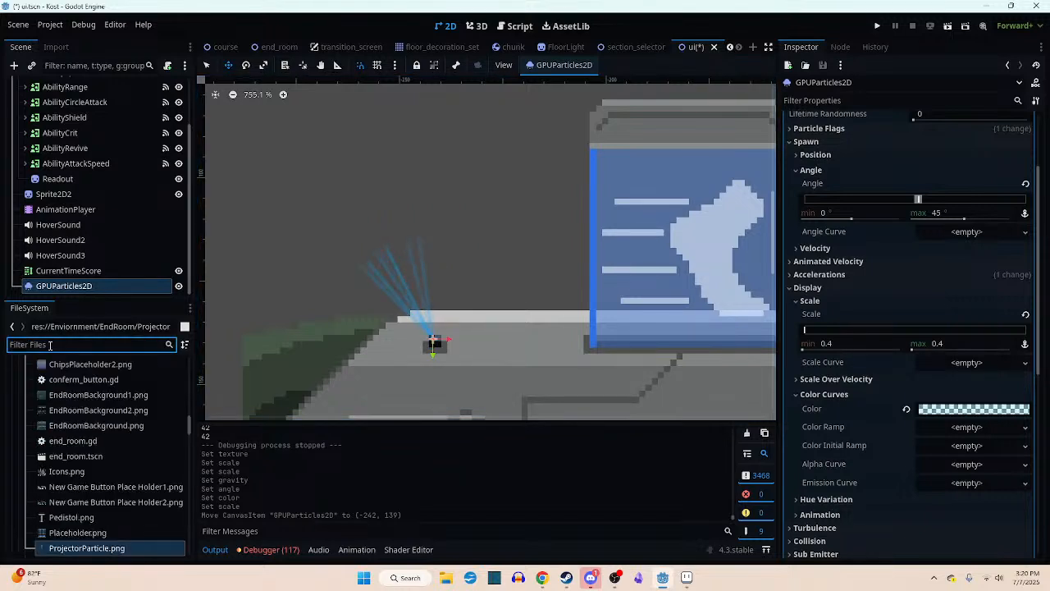
pyautogui.write('circl')
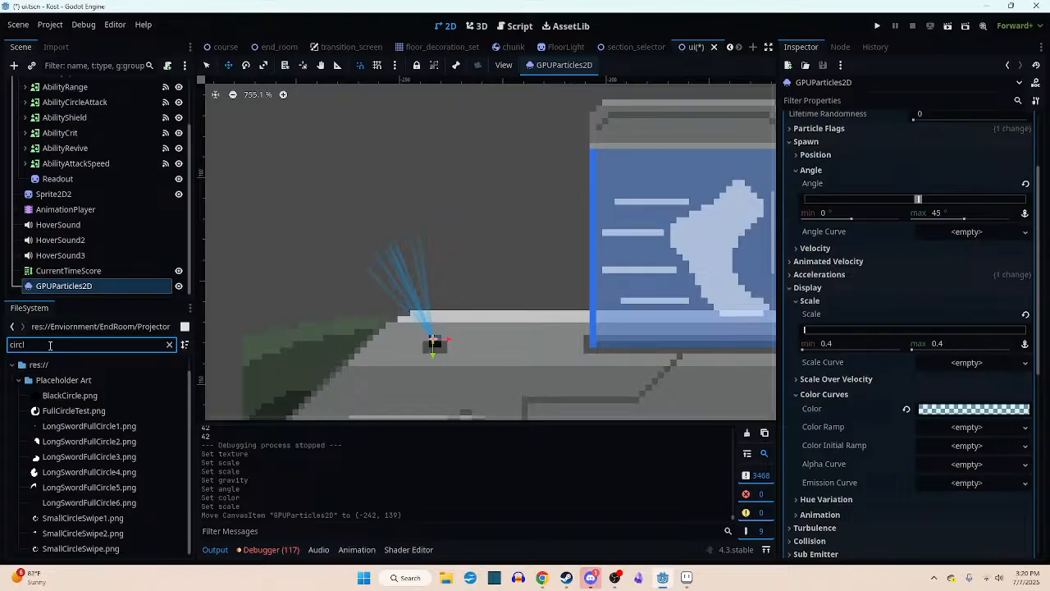
pyautogui.write('e')
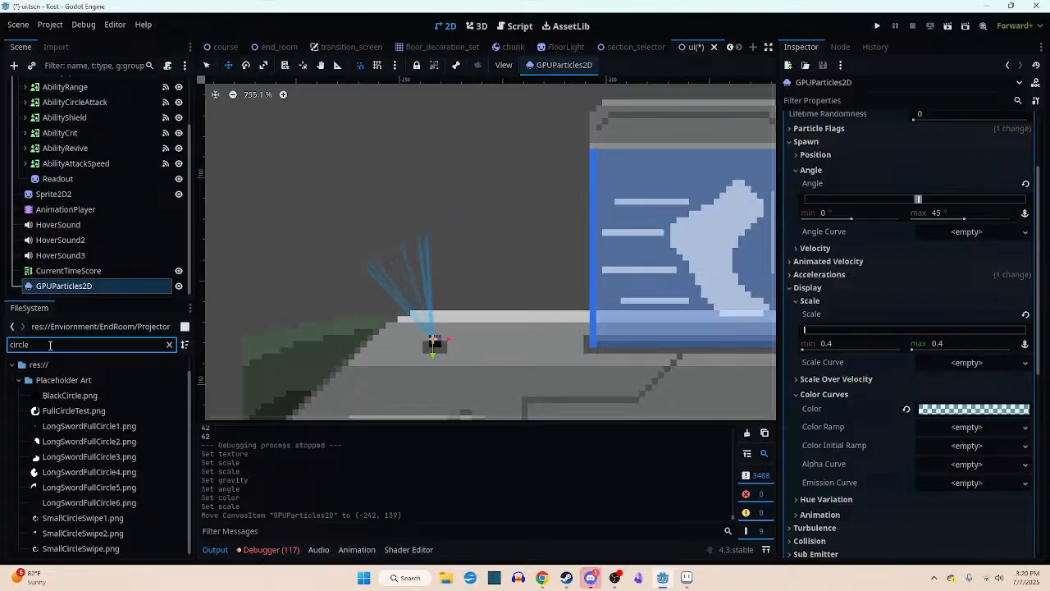
pyautogui.scroll(-2, 147, 433)
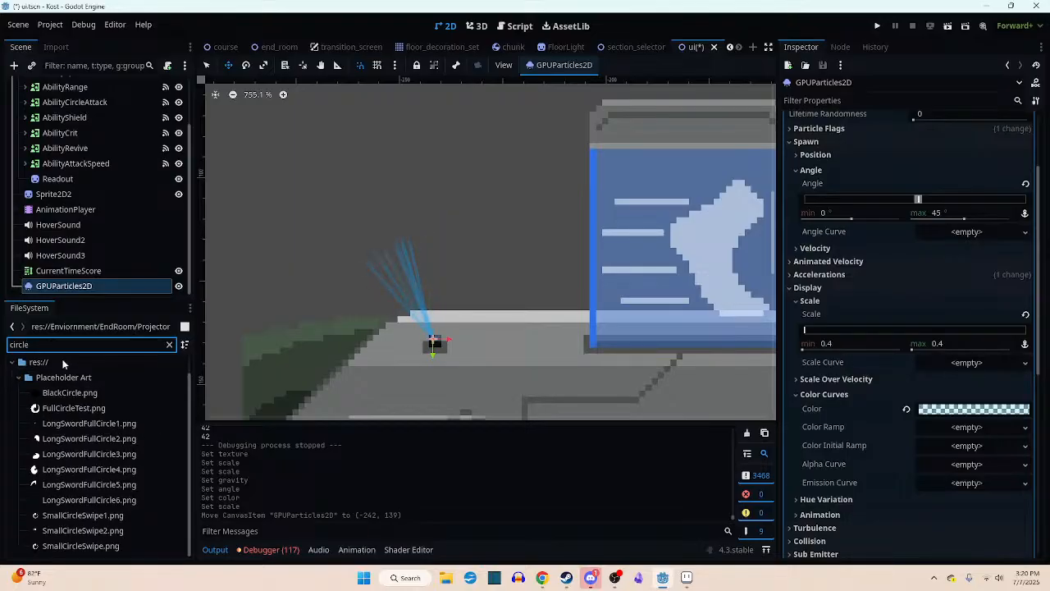
# - Filter the project files by "roun" and place Round.png in the scene as a sprite over the projector beam
pyautogui.moveTo(48, 346); pyautogui.dragTo(2, 349)
pyautogui.write('roun')
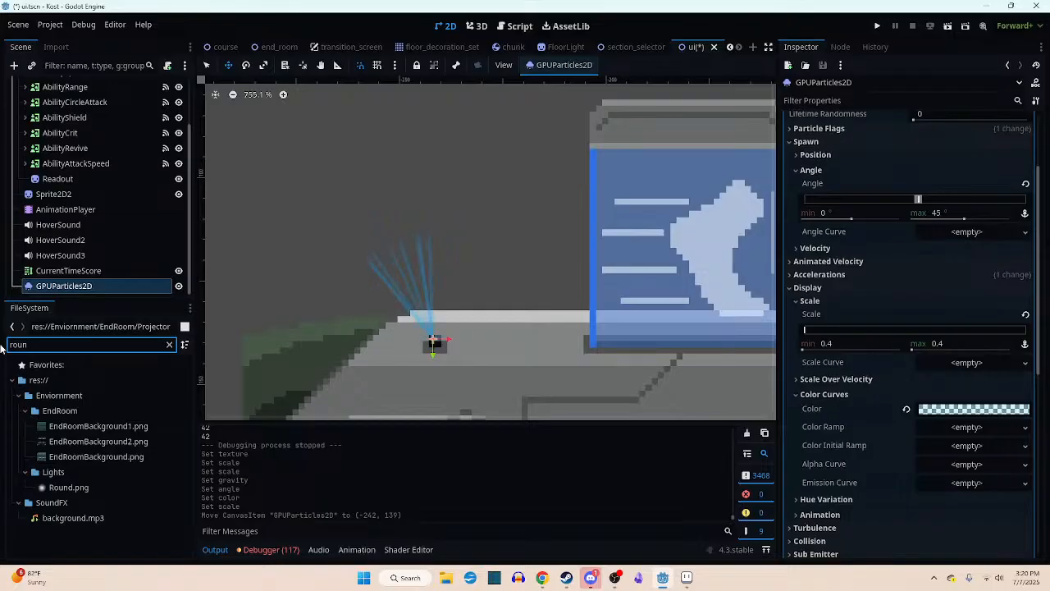
pyautogui.moveTo(68, 487); pyautogui.dragTo(401, 243)
pyautogui.scroll(-3, 635, 246)
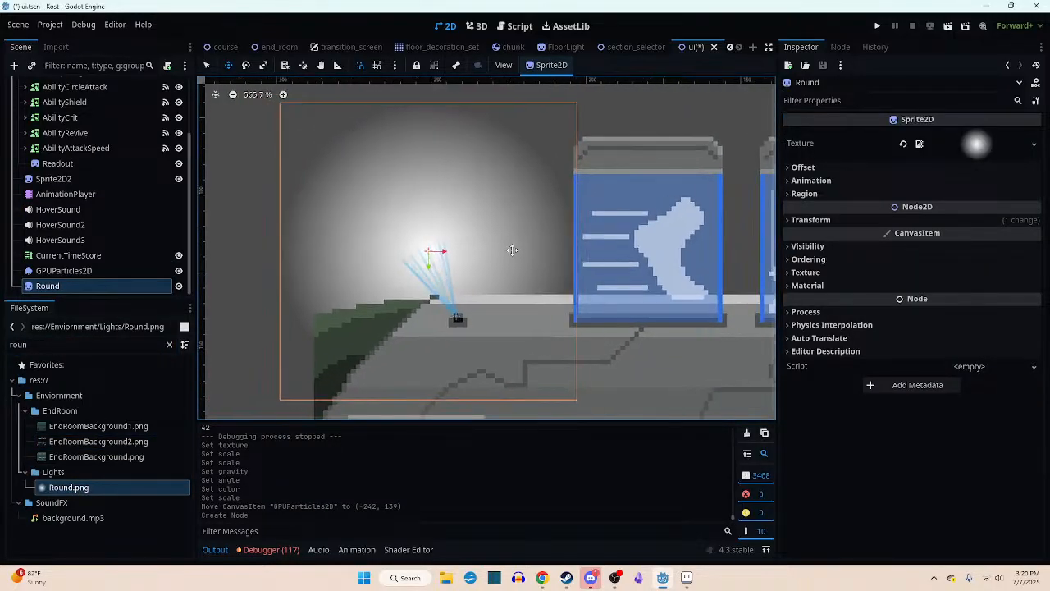
# - Set the Round sprite's scale to 0.5 on both axes
pyautogui.click(812, 220)
pyautogui.click(952, 288)
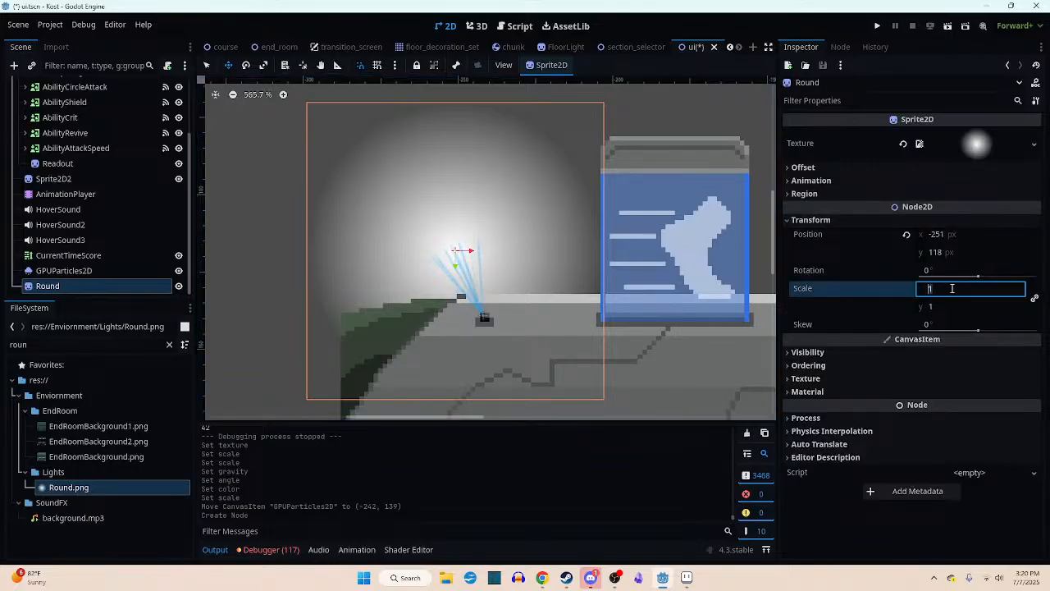
pyautogui.write('0.5')
pyautogui.press('Return')
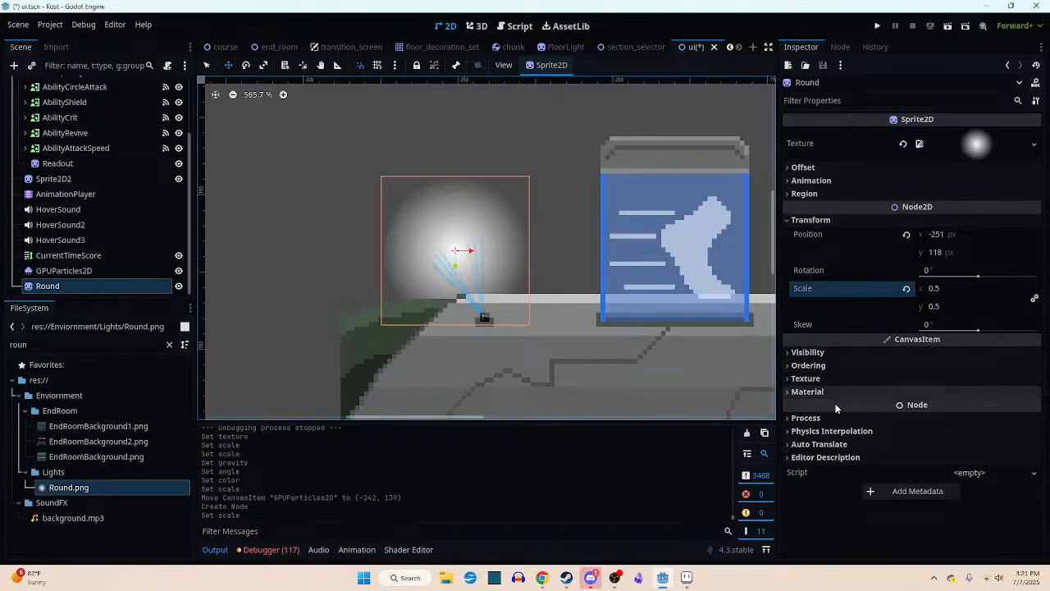
# - Set the Round sprite's Modulate to translucent blue, hex 21afff55 (R 33, G 175, B 255, A 85)
pyautogui.click(855, 417)
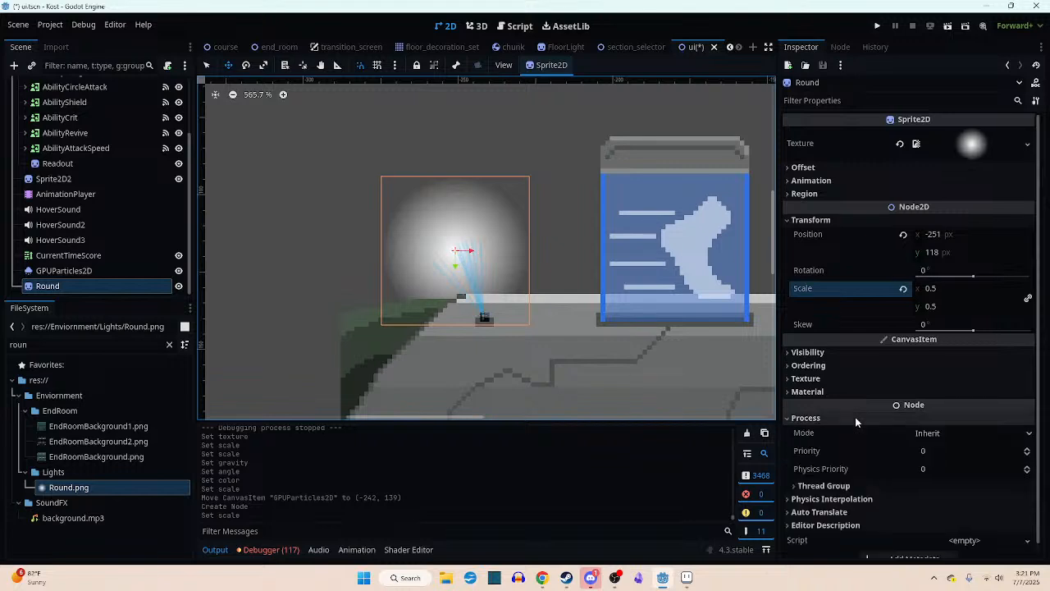
pyautogui.click(855, 417)
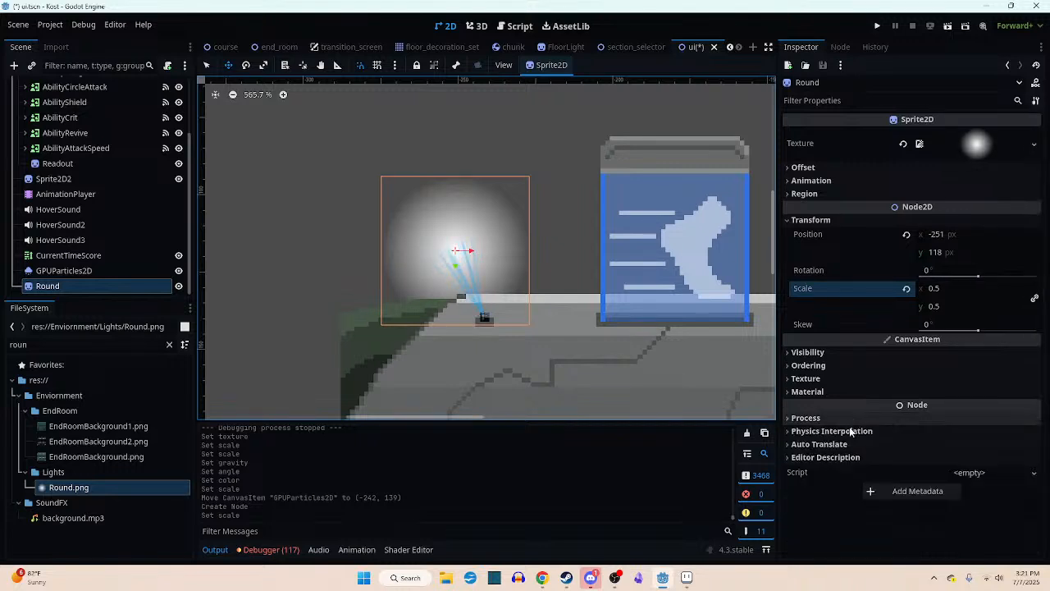
pyautogui.click(824, 353)
pyautogui.click(945, 384)
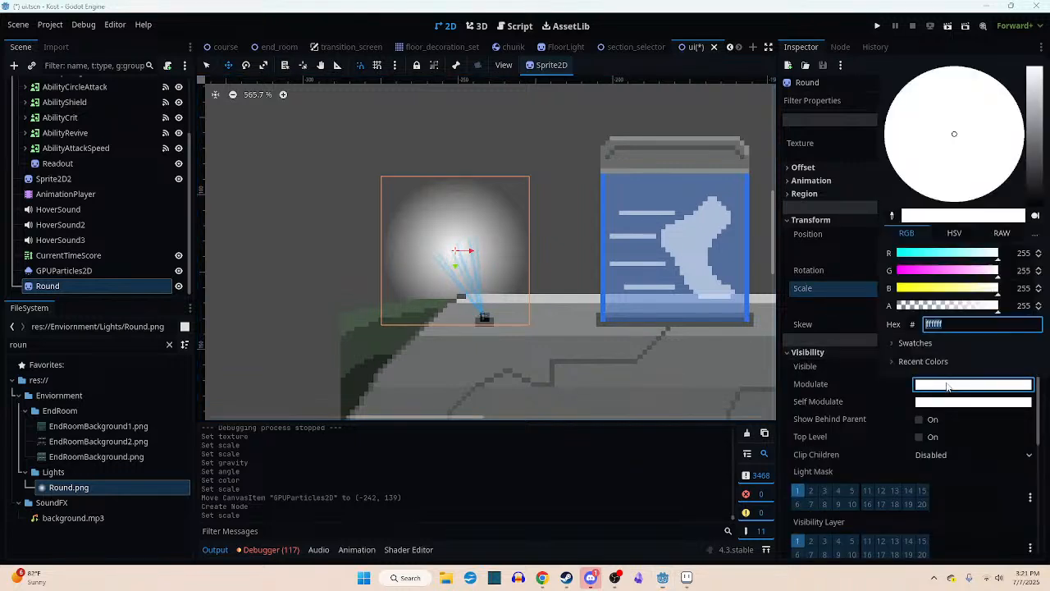
pyautogui.moveTo(945, 310); pyautogui.dragTo(931, 310)
pyautogui.click(918, 254)
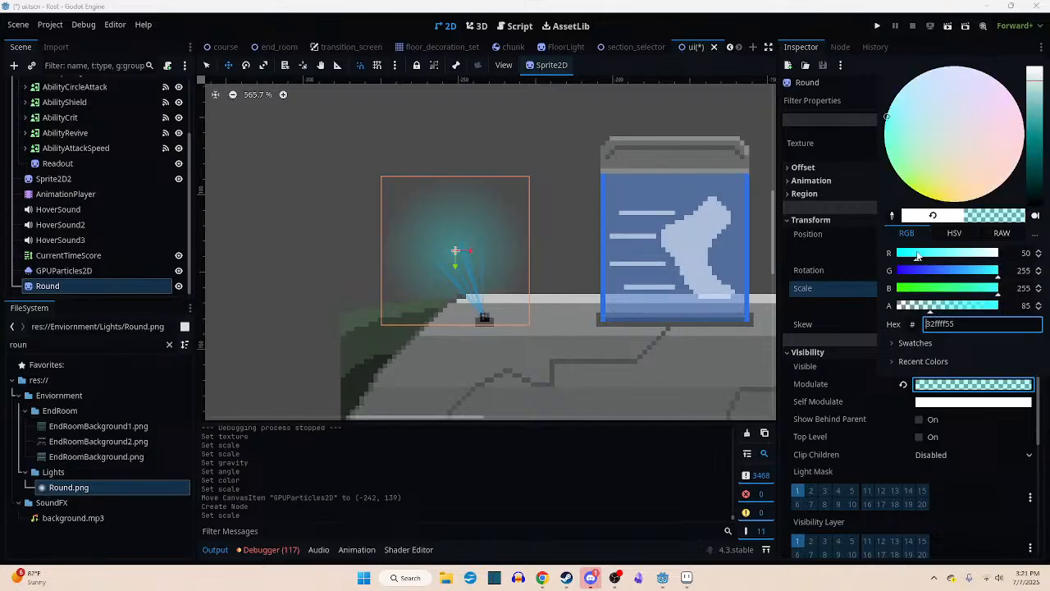
pyautogui.moveTo(980, 276); pyautogui.dragTo(967, 276)
pyautogui.click(910, 255)
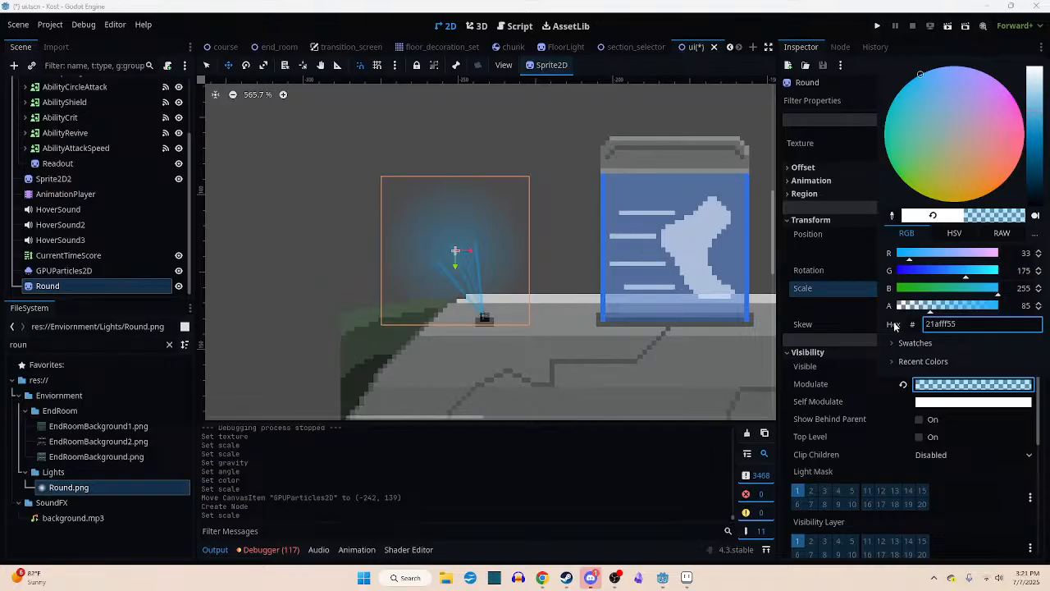
pyautogui.click(831, 240)
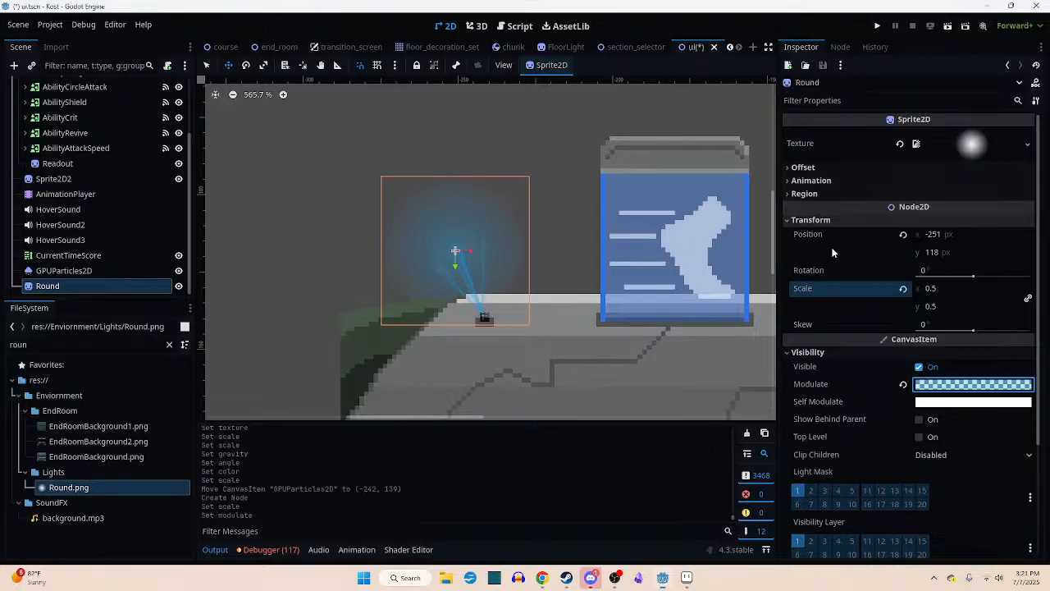
# - Shrink the Round sprite to a scale of 0.2 on both axes
pyautogui.click(945, 290)
pyautogui.write('.2')
pyautogui.press('Tab')
pyautogui.write('.2')
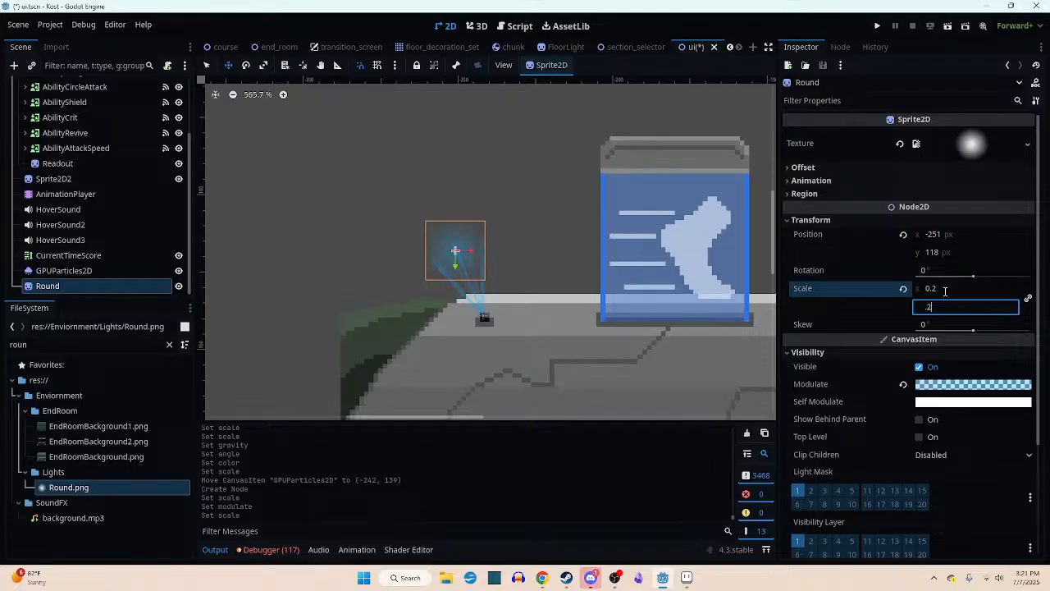
# - Set the Round sprite's scale to 0.3 on both axes
pyautogui.click(945, 290)
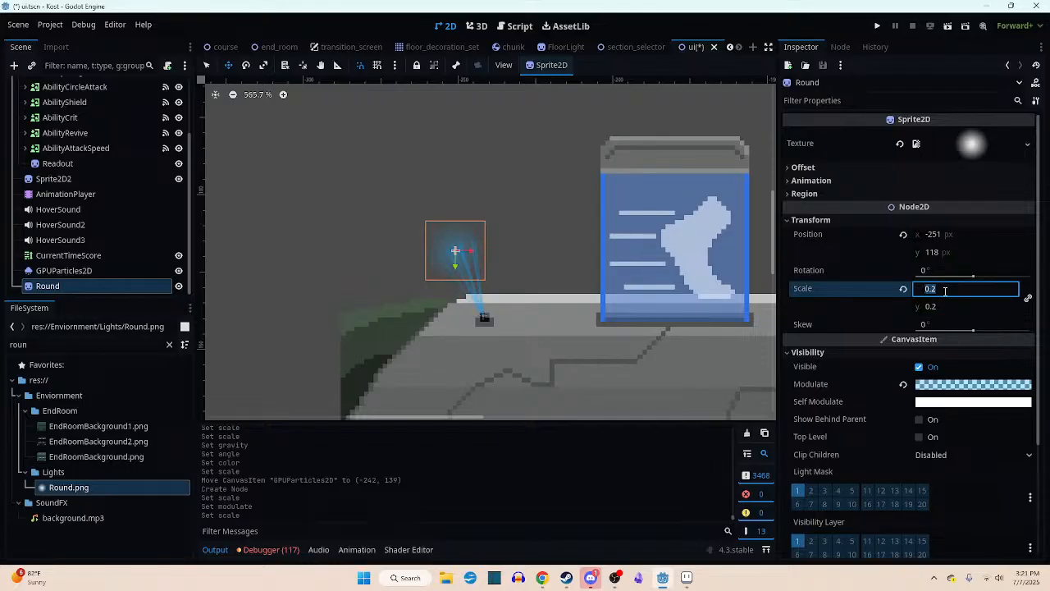
pyautogui.write('.3')
pyautogui.press('Tab')
pyautogui.write('.3')
pyautogui.press('Return')
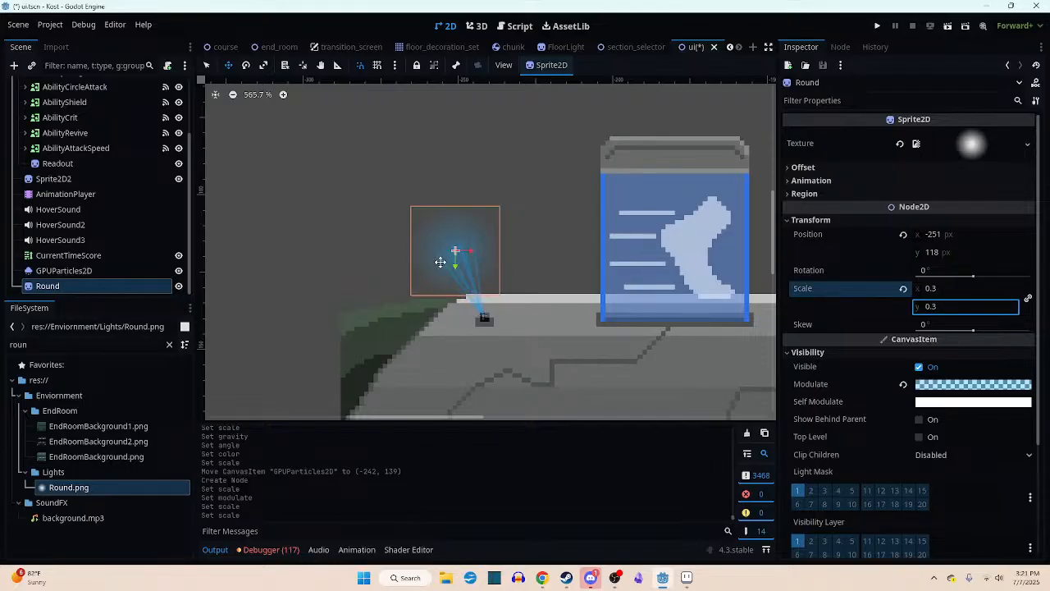
# - Move the Round glow to (-257, 116), duplicate it, and place the copy at (-247, 116)
pyautogui.scroll(1, 440, 260)
pyautogui.moveTo(457, 249)
pyautogui.mouseDown()
pyautogui.moveTo(435, 242)
pyautogui.moveTo(471, 241)
pyautogui.mouseUp()
pyautogui.hotkey('ctrl', 'd')
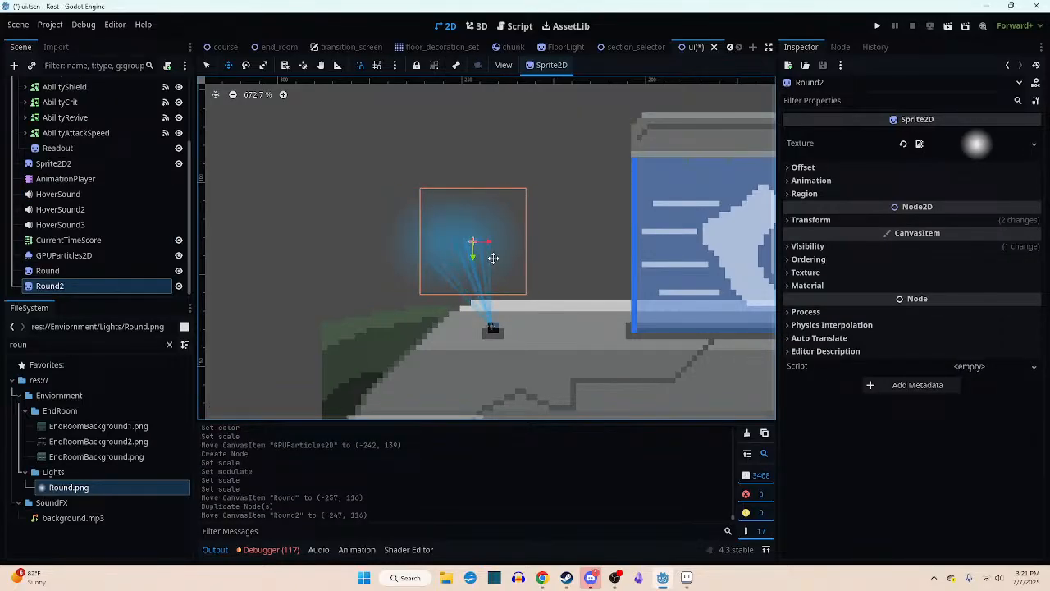
# - Set the maximum spawn angle of the GPUParticles2D beam to 55°
pyautogui.click(82, 255)
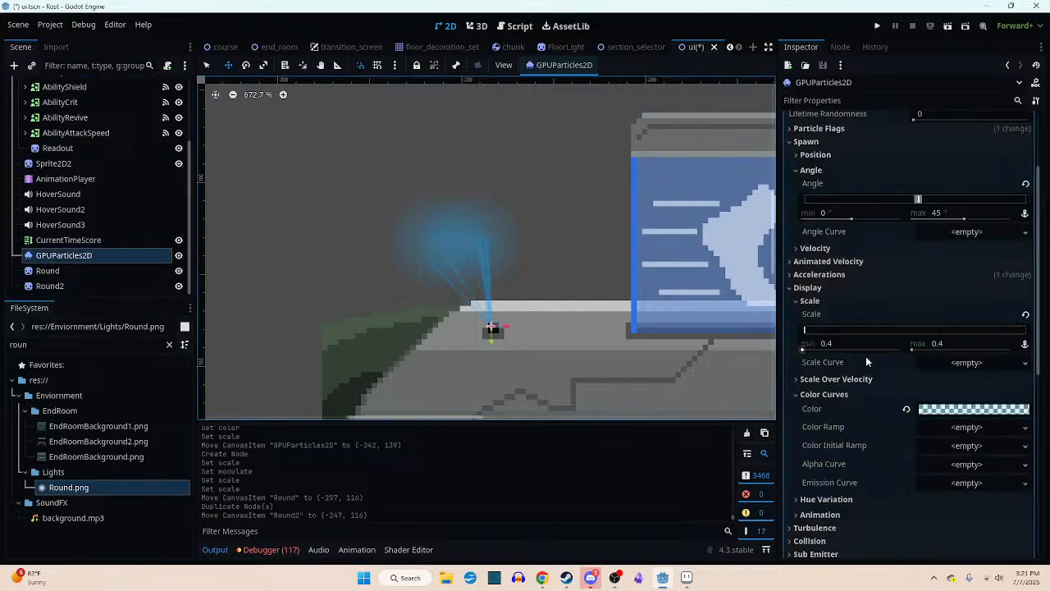
pyautogui.click(956, 214)
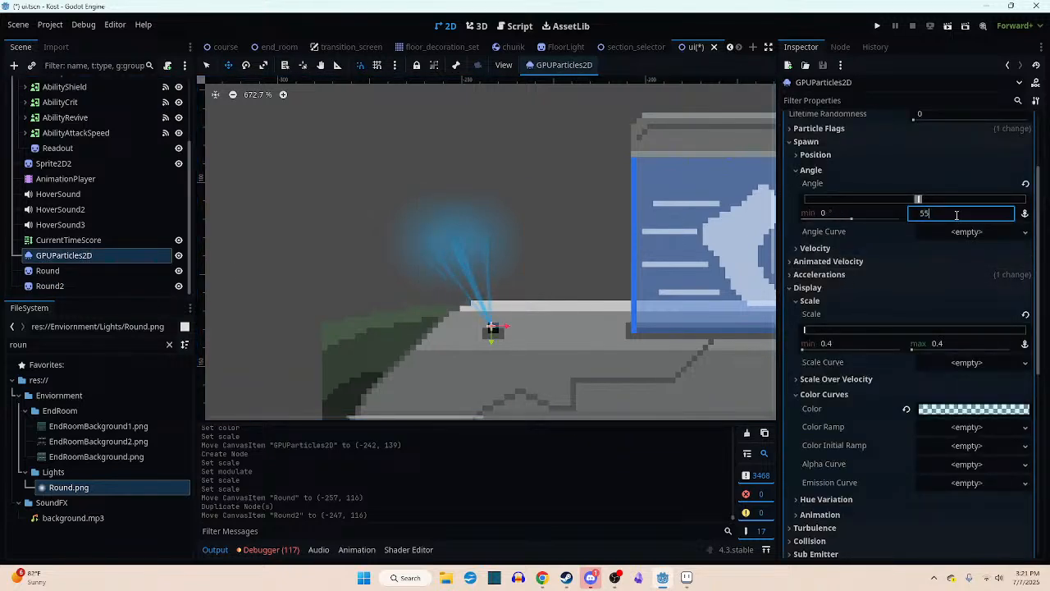
pyautogui.write('55')
pyautogui.press('Return')
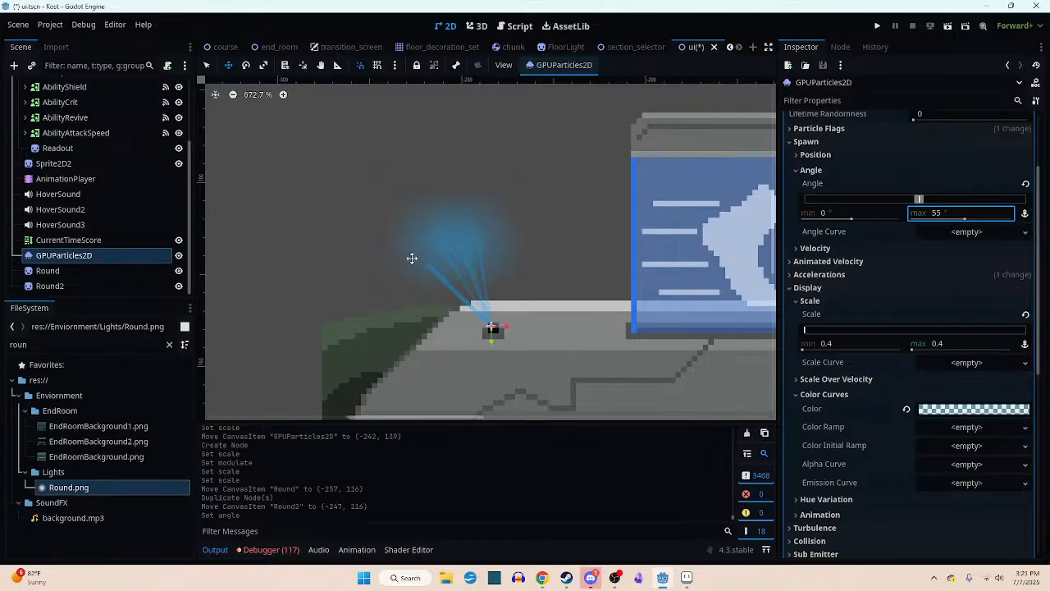
# - Set the beam particles' scale range to a minimum of 0.3 and a maximum of 0.5
pyautogui.moveTo(524, 293); pyautogui.dragTo(504, 262, button='middle')
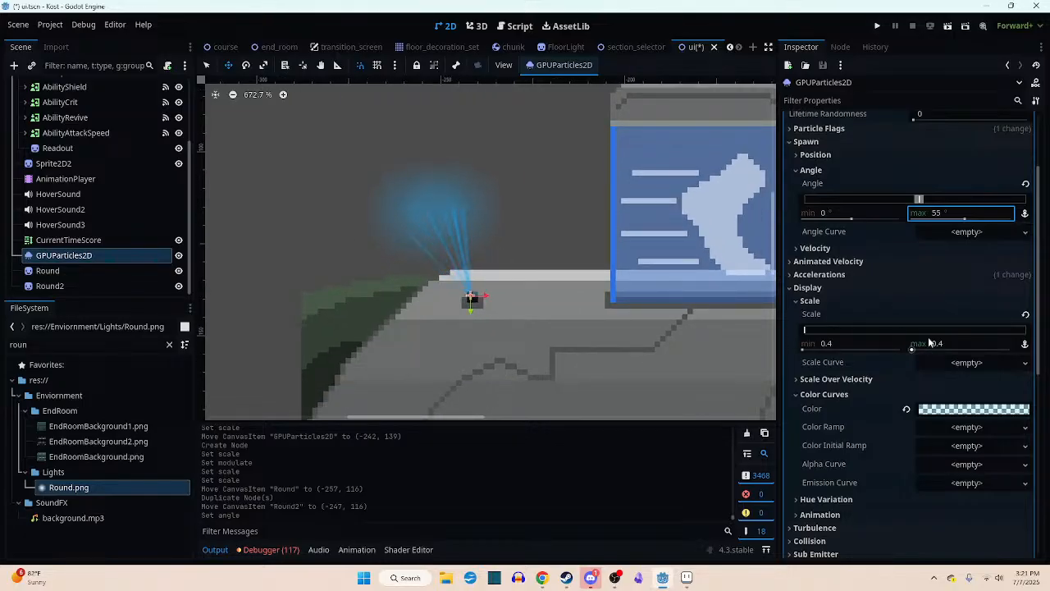
pyautogui.click(849, 342)
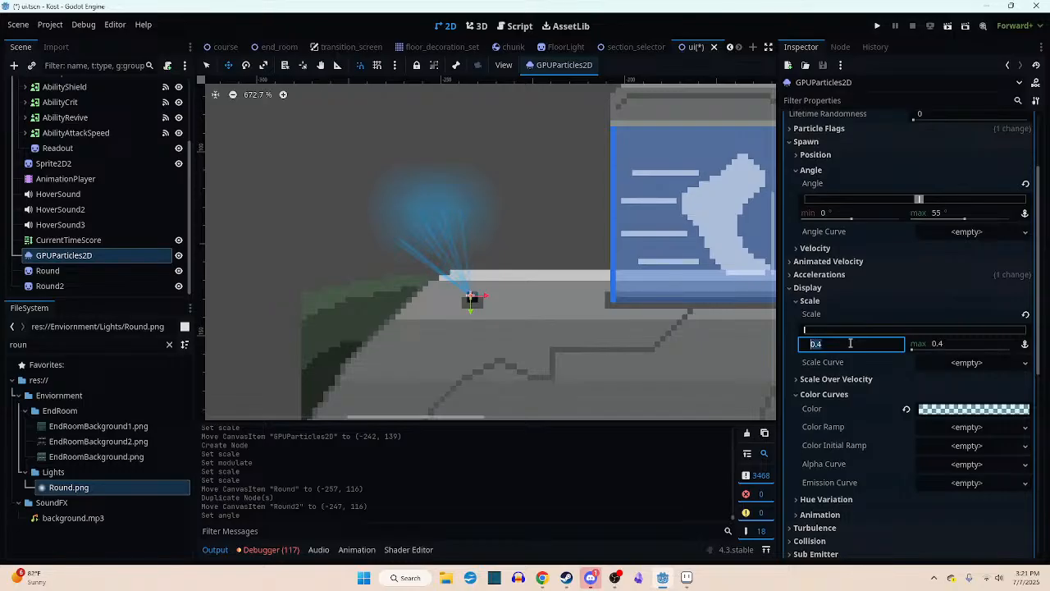
pyautogui.write('0.3')
pyautogui.press('Return')
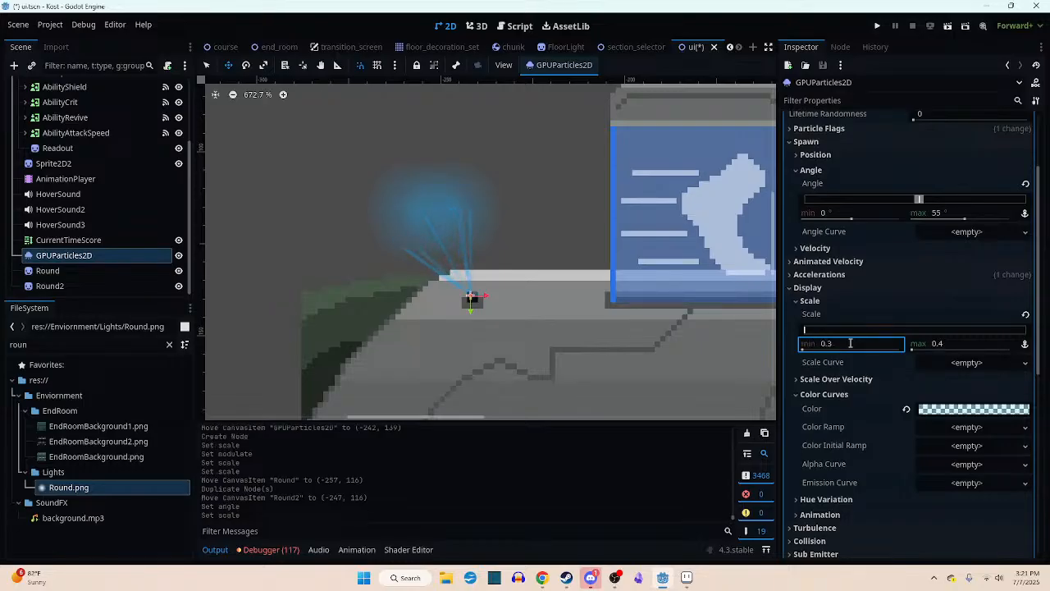
pyautogui.click(978, 343)
pyautogui.write('0.5')
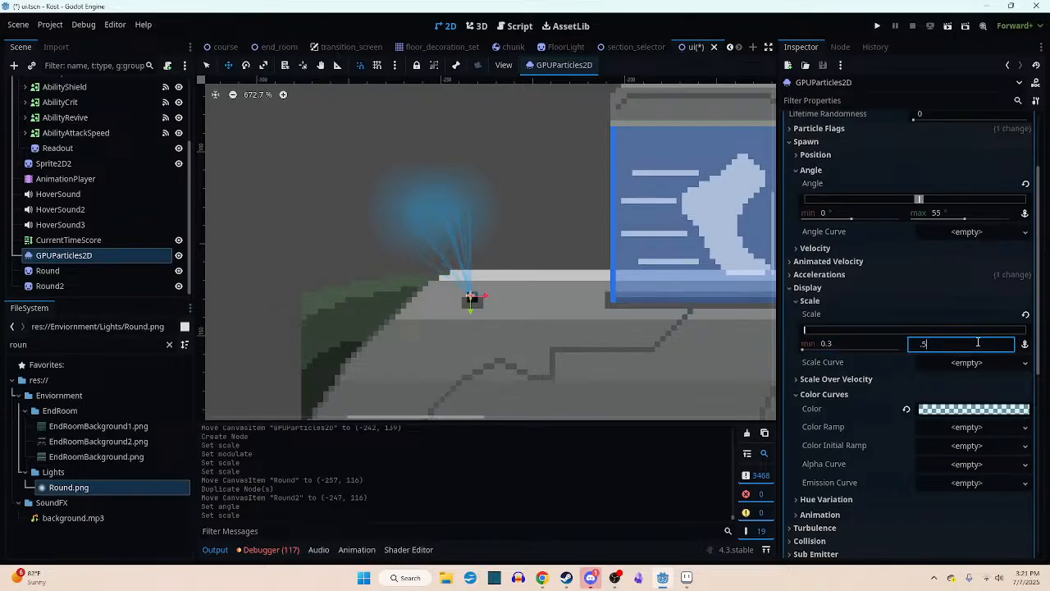
pyautogui.press('Return')
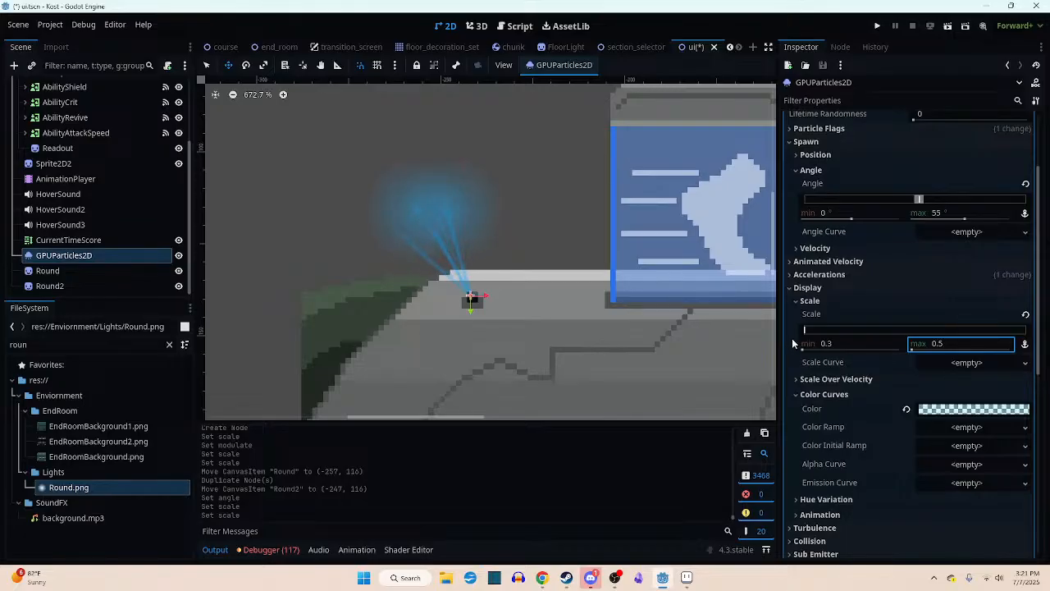
# - Set the beam particles' lifetime to 5 seconds in the time settings
pyautogui.scroll(-4, 820, 338)
pyautogui.click(830, 343)
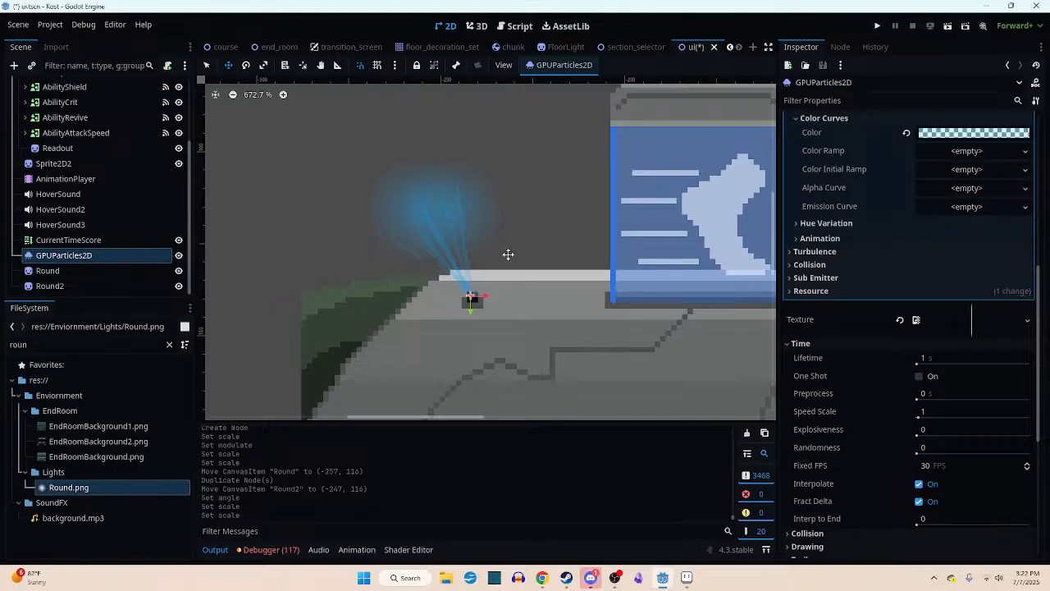
pyautogui.click(954, 359)
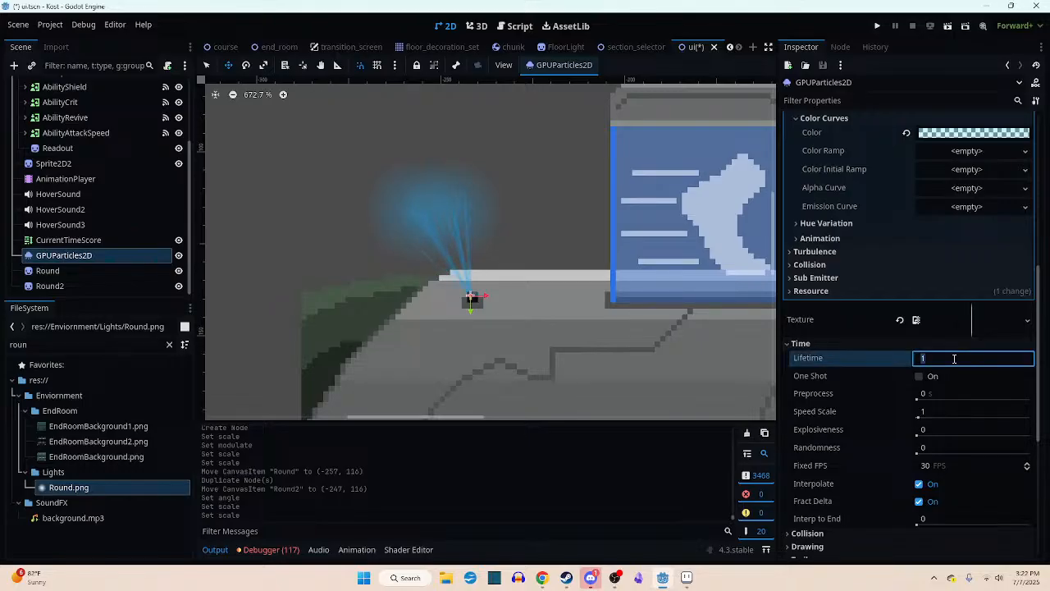
pyautogui.write('5')
pyautogui.press('Return')
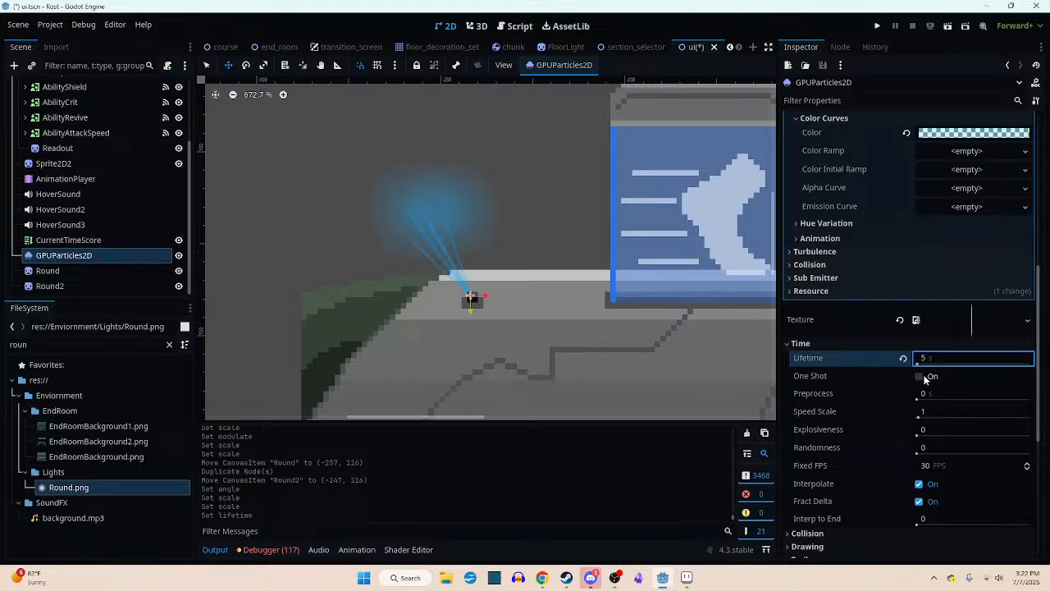
# - Assign a new GradientTexture1D to the particle material's Color Ramp
pyautogui.scroll(5, 882, 355)
pyautogui.scroll(3, 869, 347)
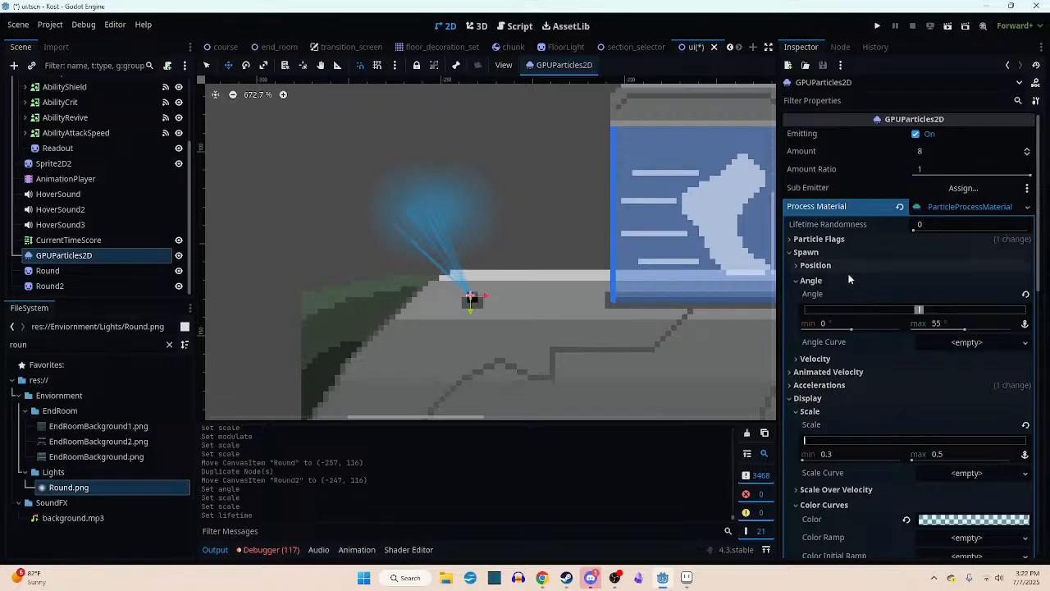
pyautogui.scroll(-9, 847, 278)
pyautogui.scroll(1, 847, 279)
pyautogui.scroll(1, 848, 279)
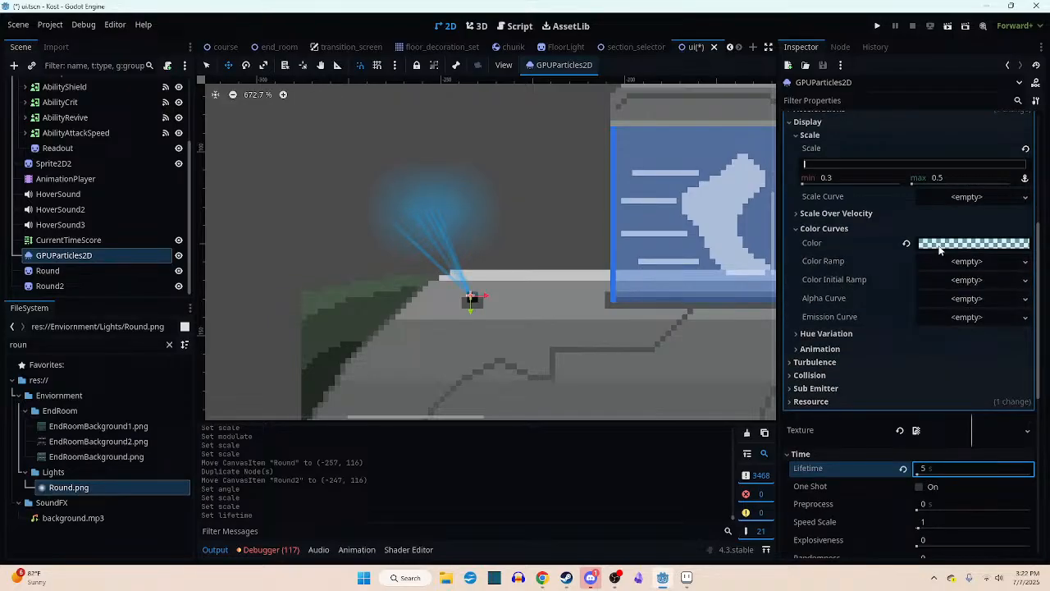
pyautogui.moveTo(939, 249)
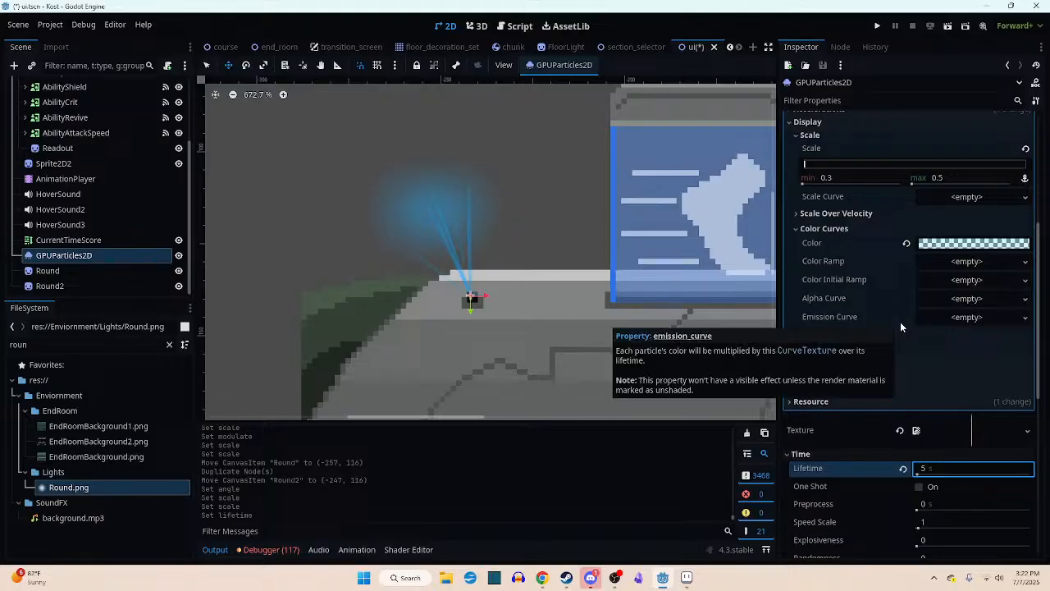
pyautogui.click(951, 261)
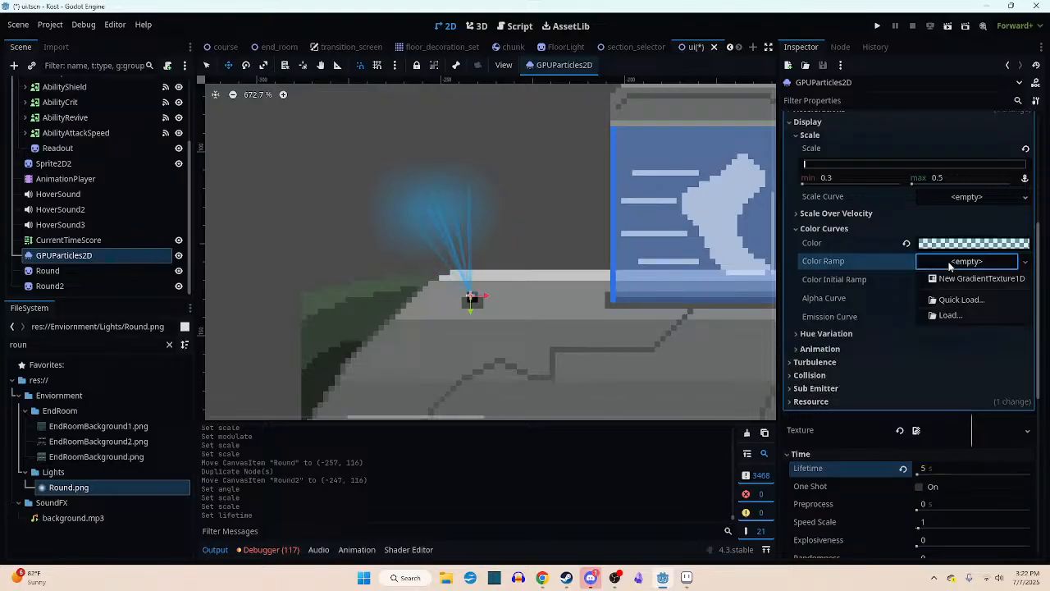
pyautogui.click(950, 279)
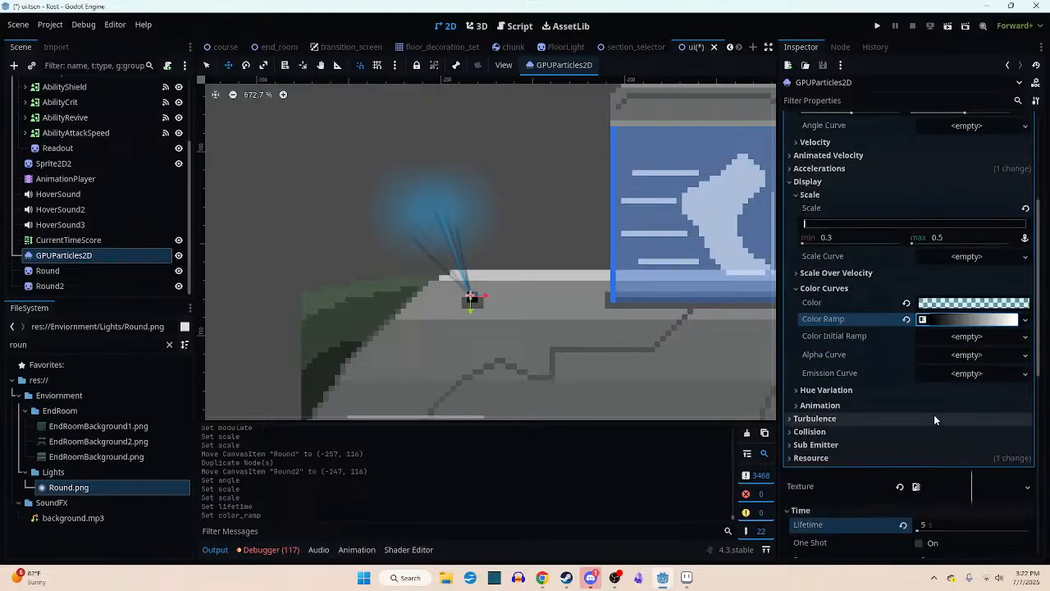
# - Recolor the black starting point of the Color Ramp gradient to light blue, hex 2ba8ef (R 43, G 168, B 239)
pyautogui.click(960, 319)
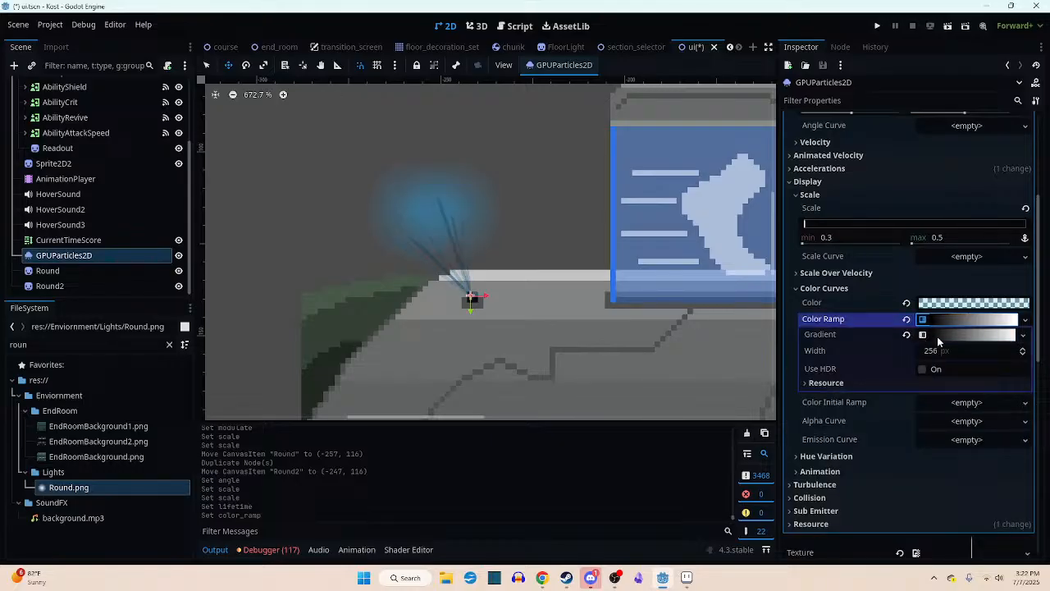
pyautogui.click(940, 336)
pyautogui.click(805, 381)
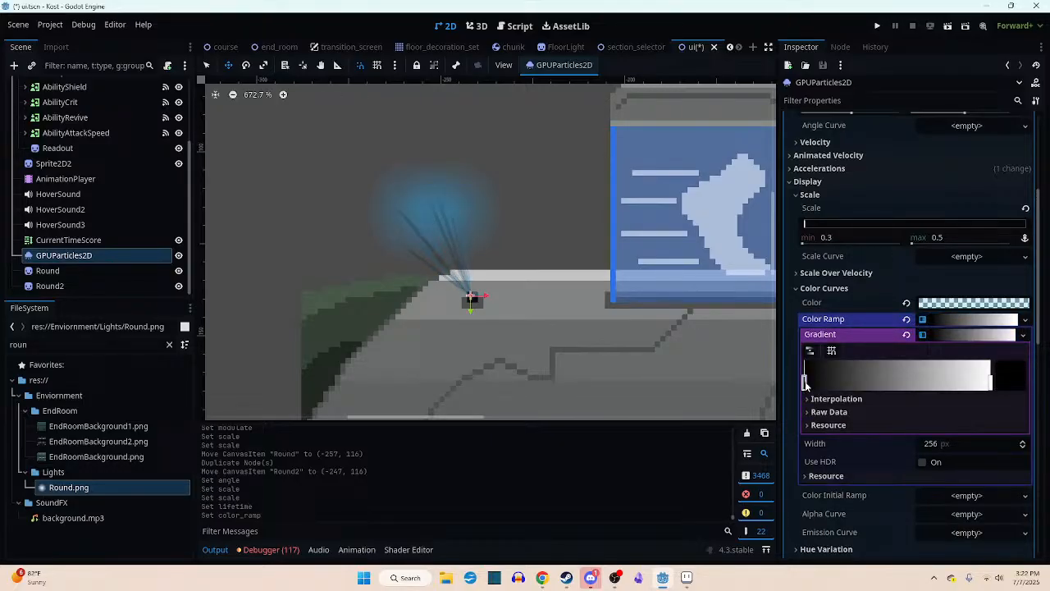
pyautogui.doubleClick(804, 383)
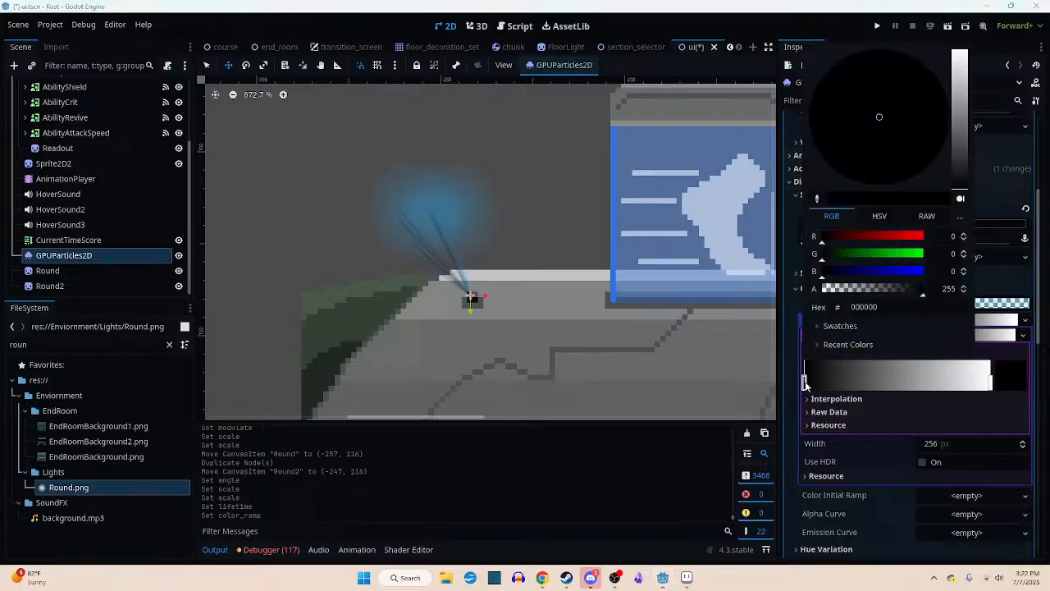
pyautogui.moveTo(904, 273); pyautogui.dragTo(916, 273)
pyautogui.click(839, 237)
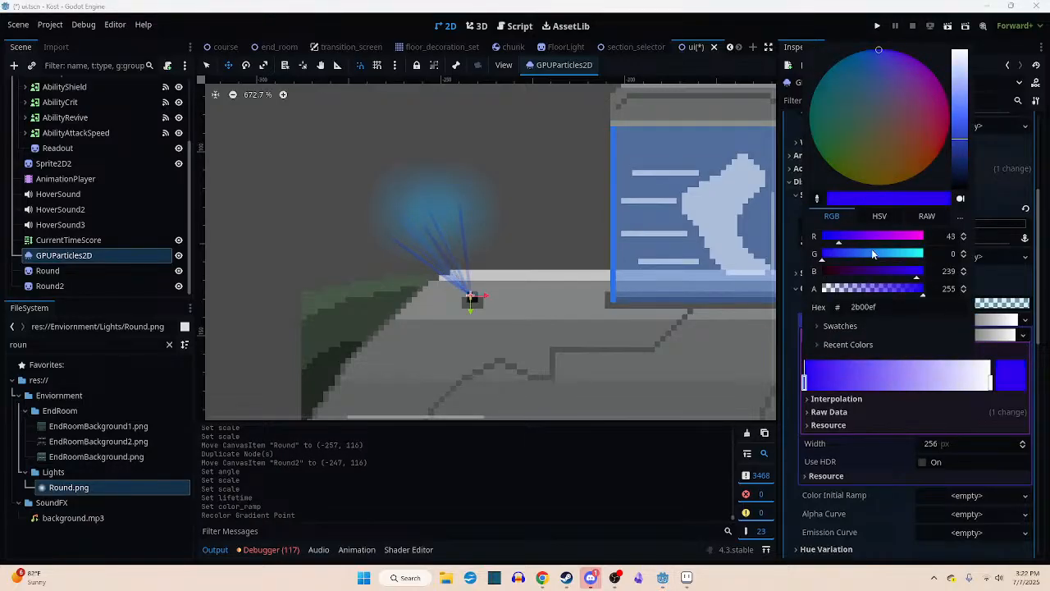
pyautogui.click(888, 253)
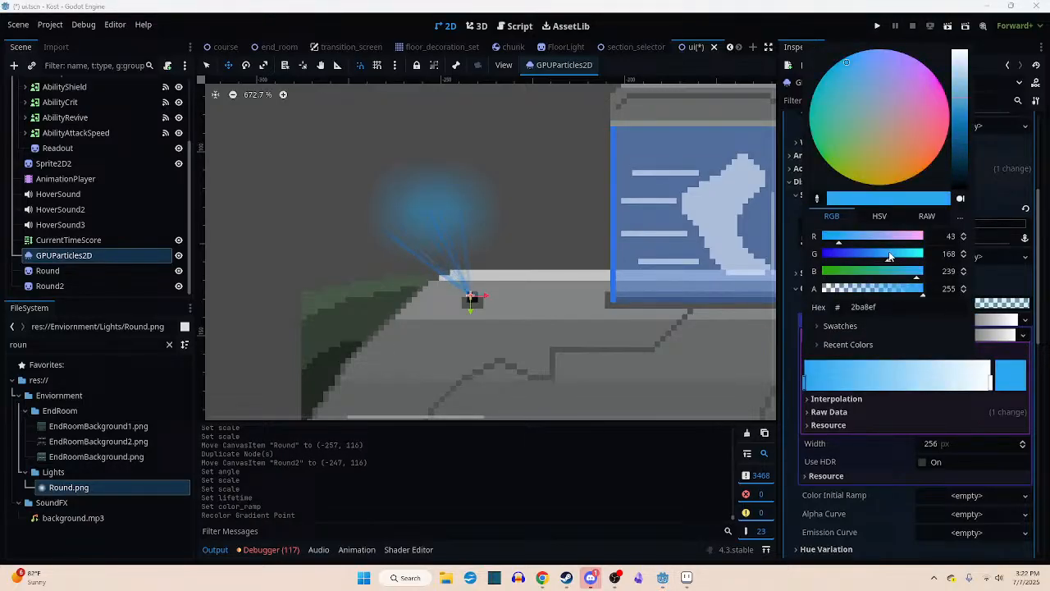
# - Shift the gradient's blue point inward and add a fully transparent point, hex 2ba8ef00, at the start for a fade-in
pyautogui.click(831, 383)
pyautogui.moveTo(805, 384); pyautogui.dragTo(827, 384)
pyautogui.click(807, 385)
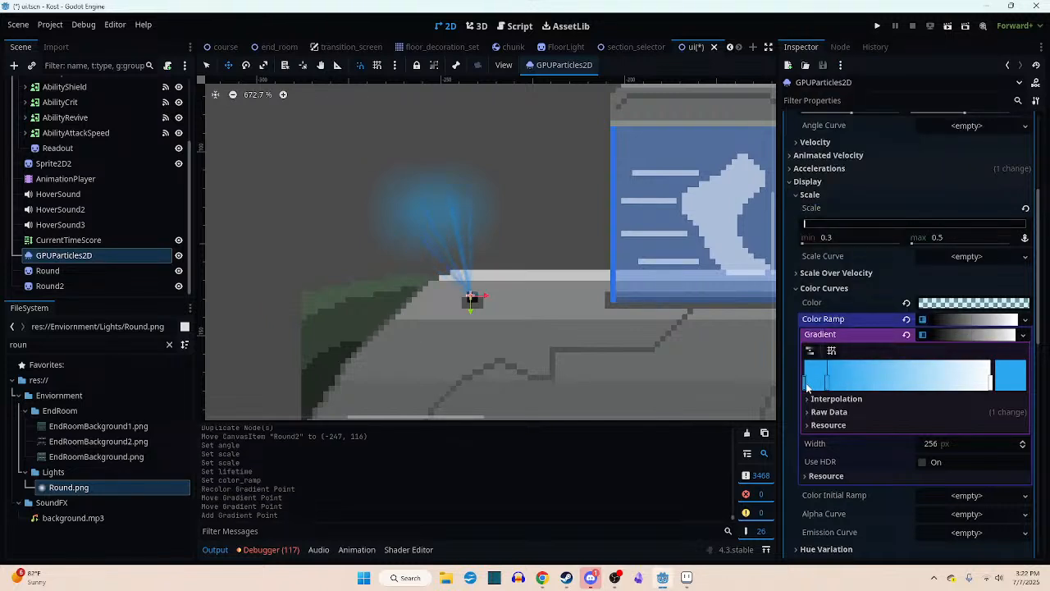
pyautogui.doubleClick(807, 384)
pyautogui.click(845, 289)
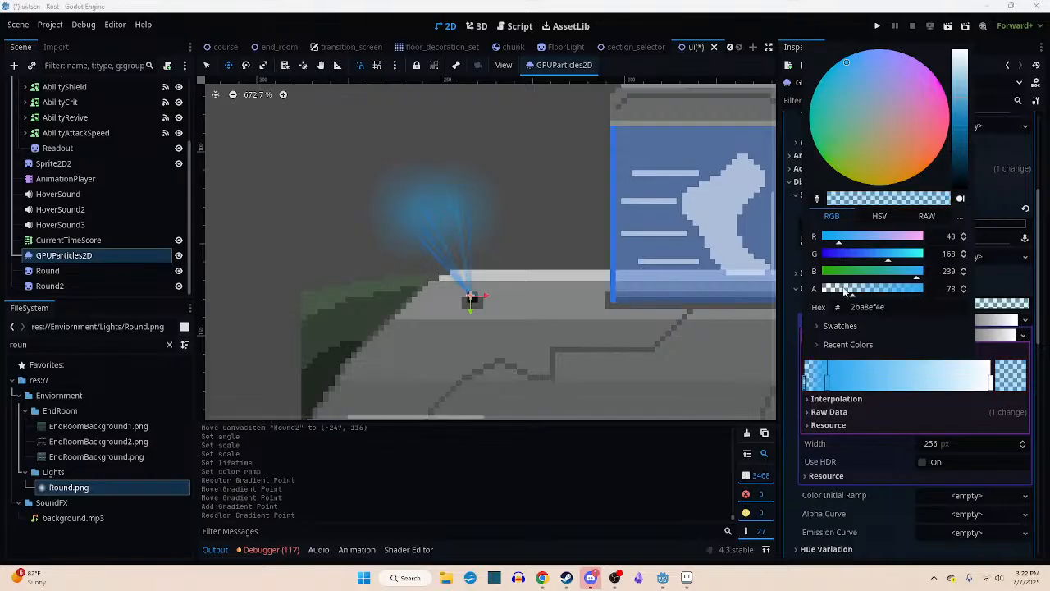
pyautogui.moveTo(845, 289); pyautogui.dragTo(823, 289)
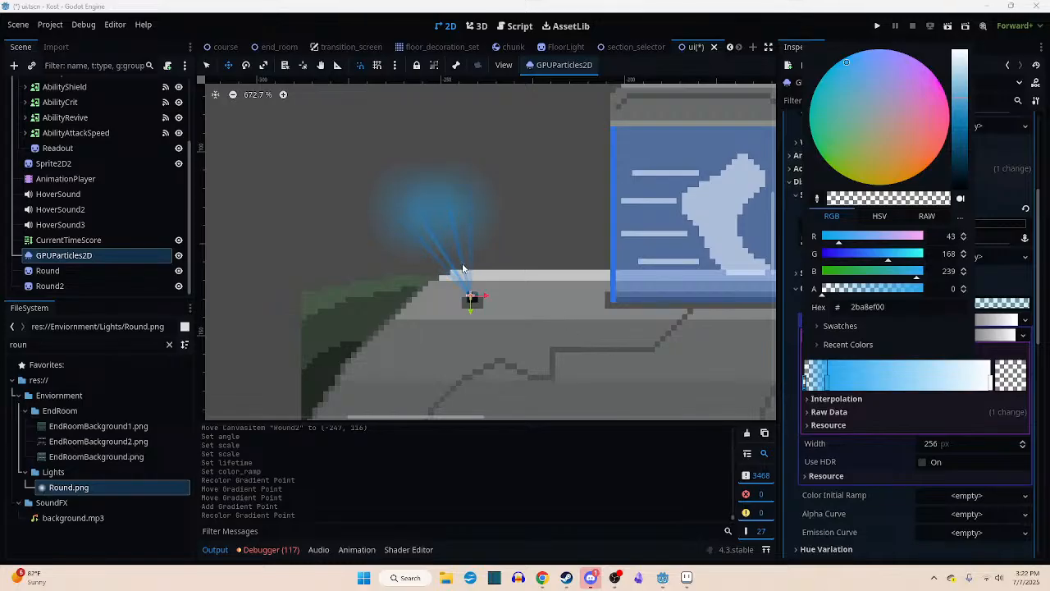
pyautogui.click(832, 388)
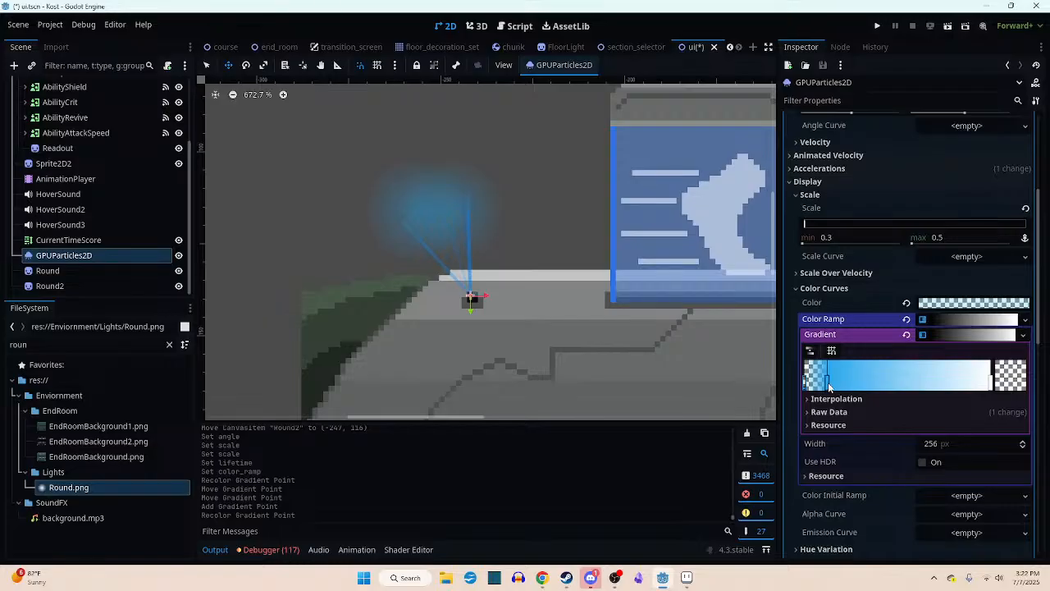
pyautogui.moveTo(828, 377); pyautogui.dragTo(835, 379)
# - Move the gradient's white end point inward and recolor it to blue, hex 00b3ff (R 0, G 179, B 255)
pyautogui.click(946, 386)
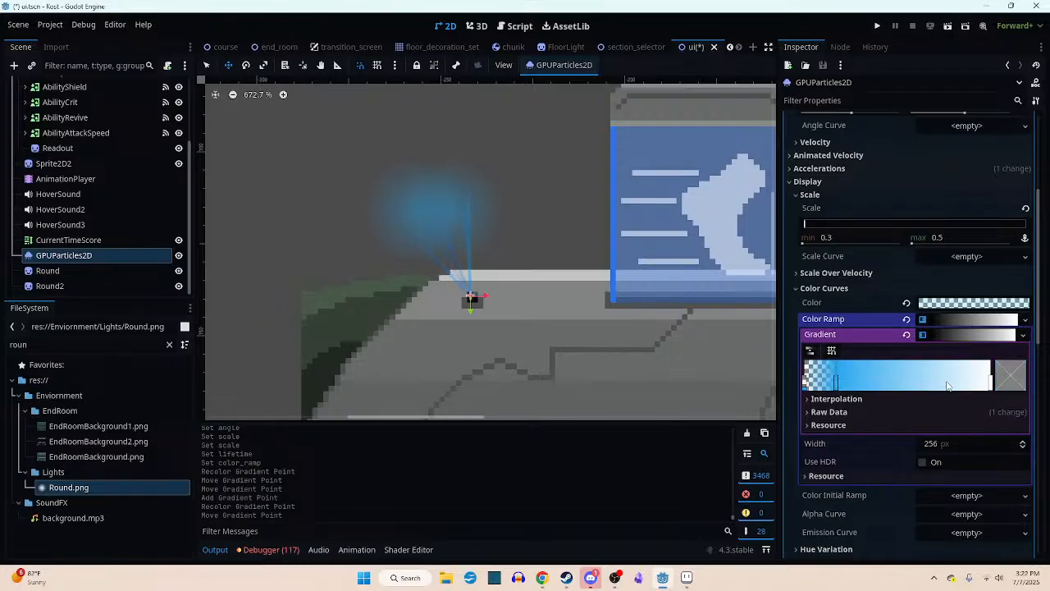
pyautogui.moveTo(989, 389); pyautogui.dragTo(953, 386)
pyautogui.doubleClick(953, 382)
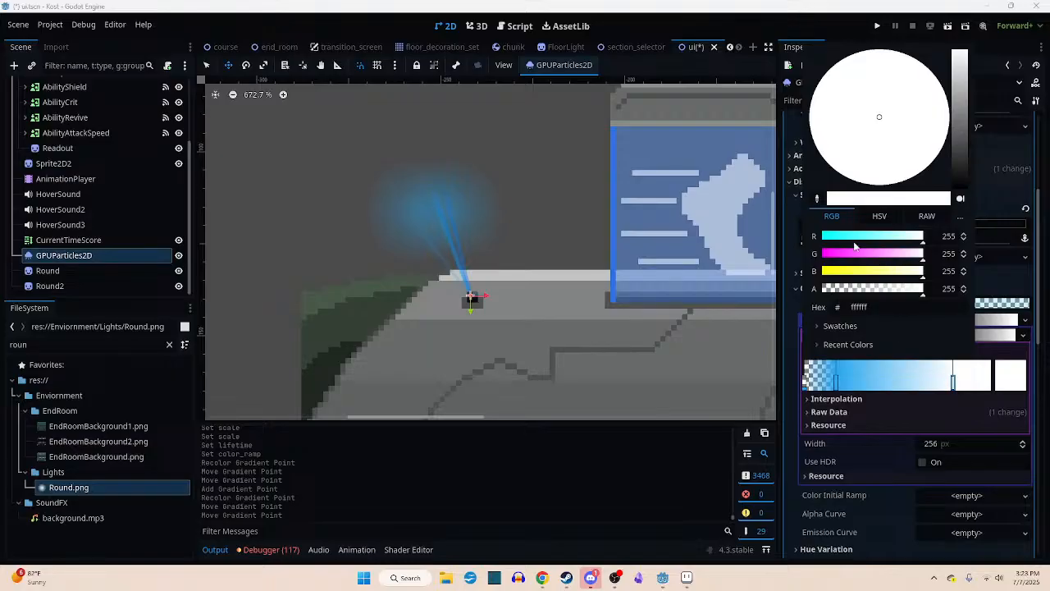
pyautogui.moveTo(838, 236); pyautogui.dragTo(830, 240)
pyautogui.moveTo(905, 258); pyautogui.dragTo(894, 259)
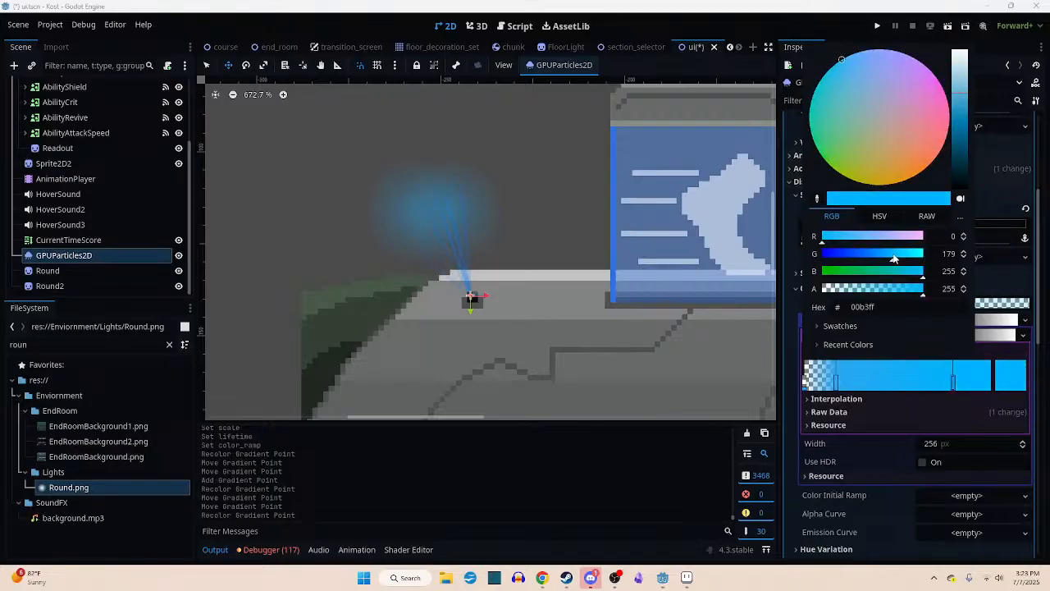
# - Add a point at the gradient's far end with its alpha at zero and align it with the end for a fade-out
pyautogui.click(988, 385)
pyautogui.click(987, 386)
pyautogui.doubleClick(988, 385)
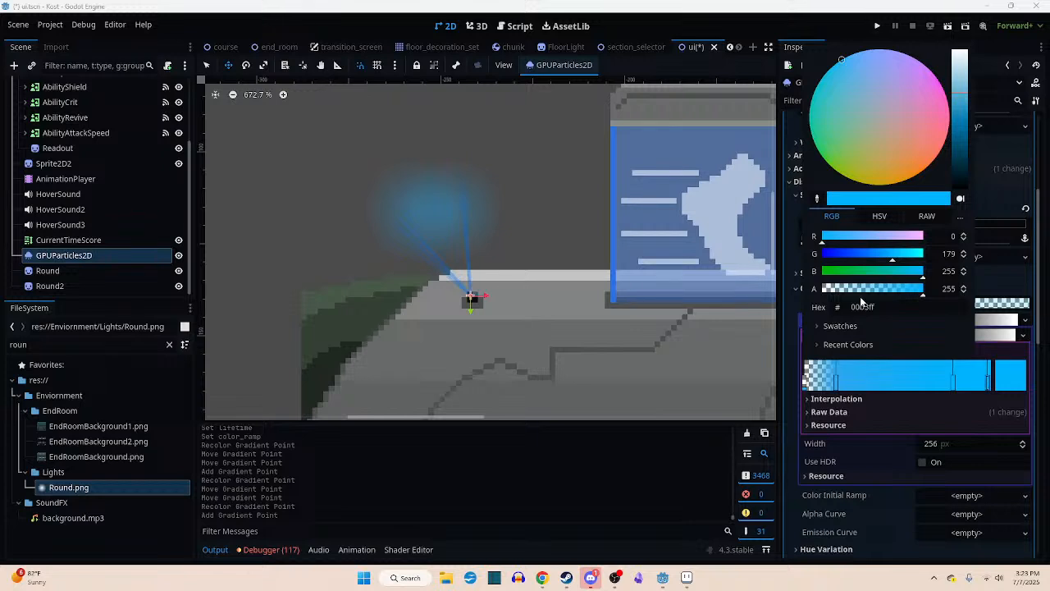
pyautogui.moveTo(853, 288); pyautogui.dragTo(808, 290)
pyautogui.click(993, 381)
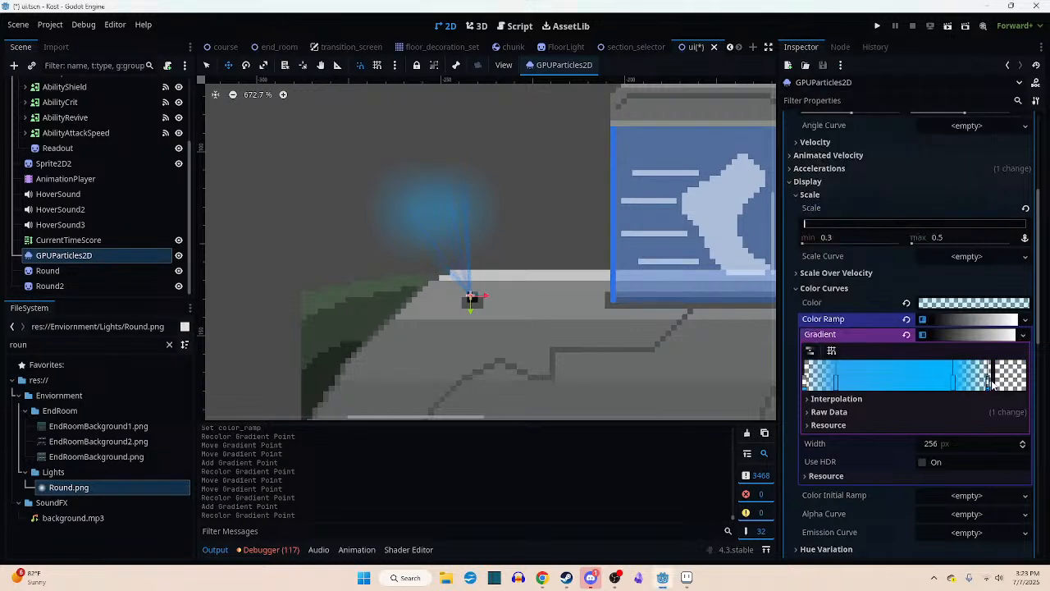
pyautogui.click(990, 381)
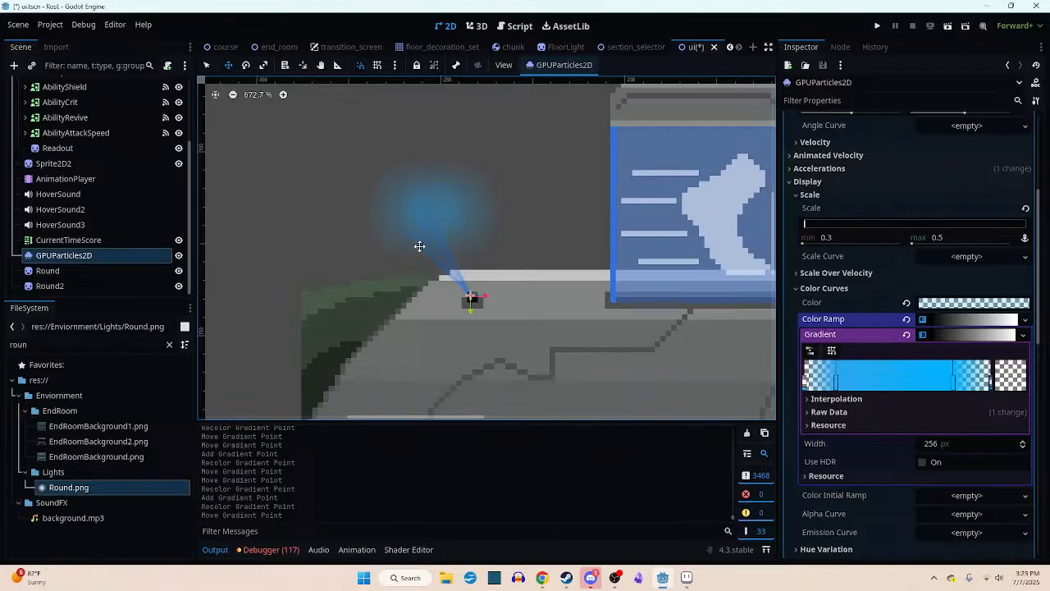
# - Make the gradient's two inner points translucent, with alpha 126 on the first (2ba8ef7e) and 141 on the second (00b3ff8d)
pyautogui.doubleClick(837, 386)
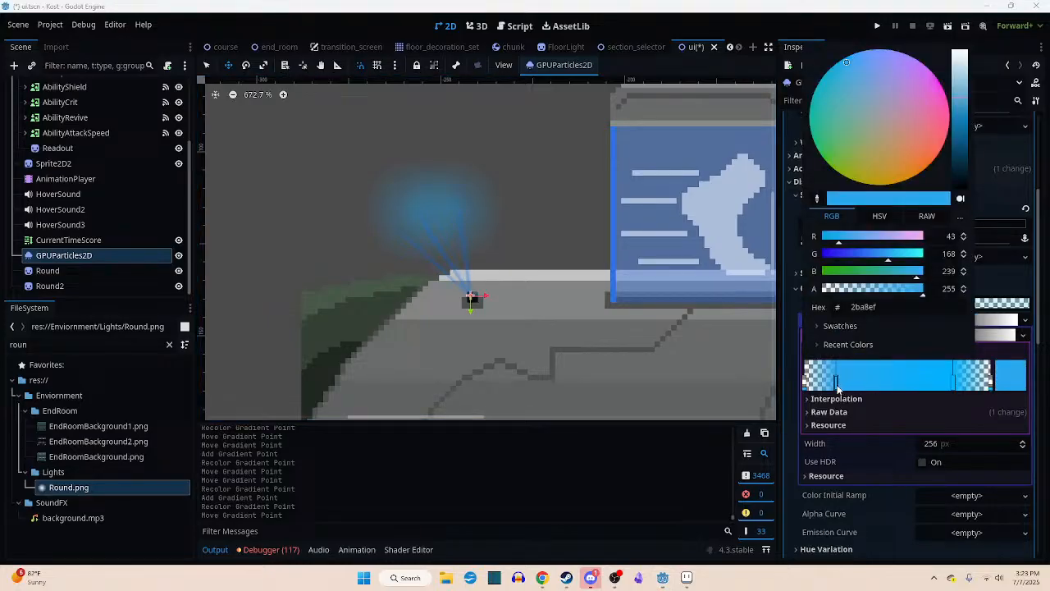
pyautogui.click(872, 290)
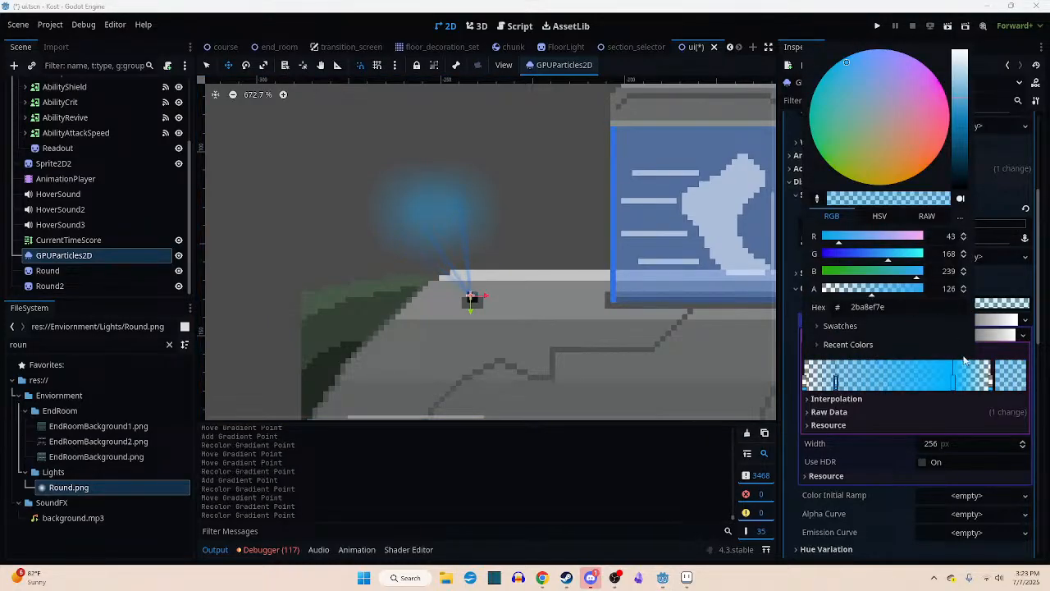
pyautogui.click(954, 381)
pyautogui.click(954, 381)
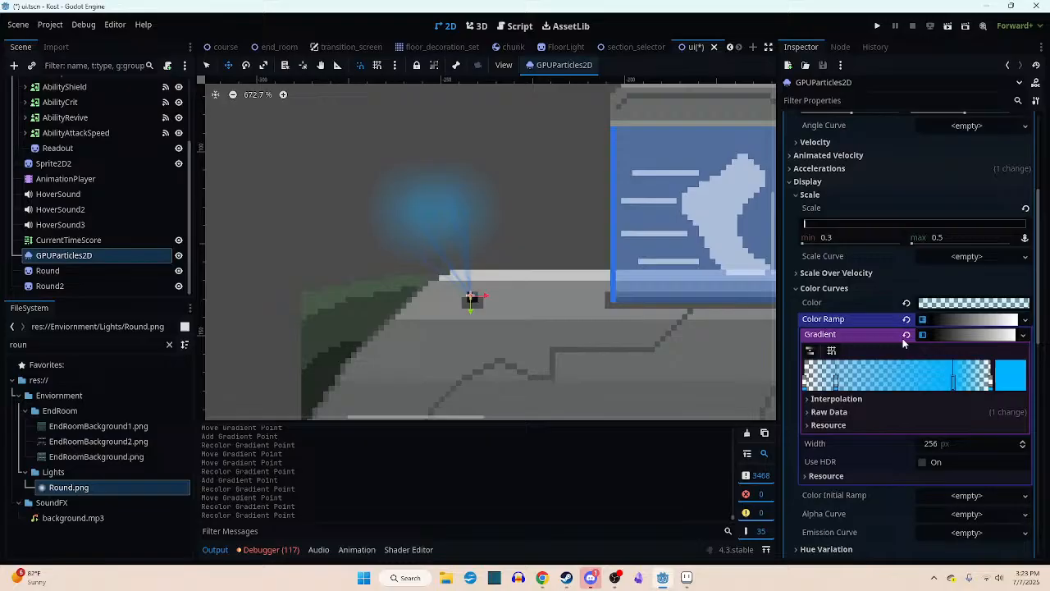
pyautogui.doubleClick(954, 391)
pyautogui.click(878, 292)
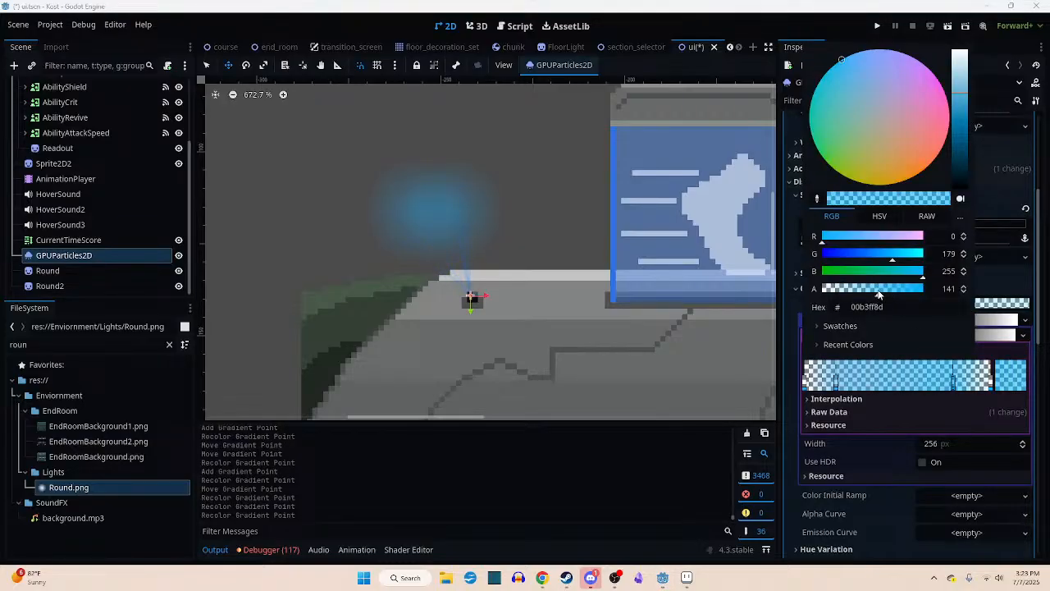
# - Close the gradient point's color picker and save the ui scene
pyautogui.click(788, 385)
pyautogui.hotkey('ctrl', 's')
pyautogui.moveTo(530, 282); pyautogui.dragTo(464, 256, button='middle')
pyautogui.scroll(-1, 410, 262)
pyautogui.scroll(-1, 441, 257)
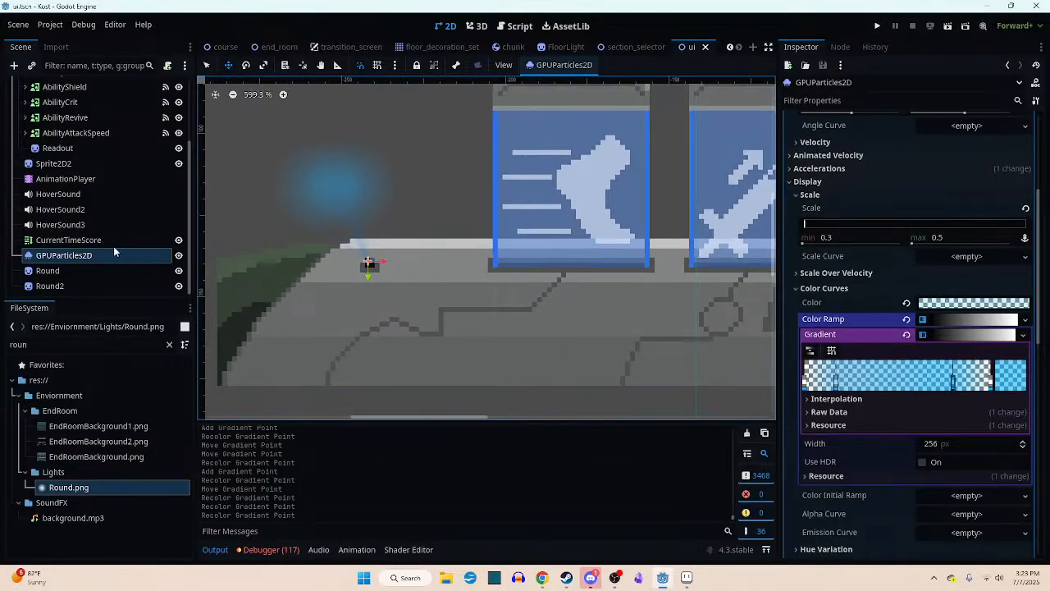
# - Set the CurrentTimeScore label's text to 123
pyautogui.click(85, 240)
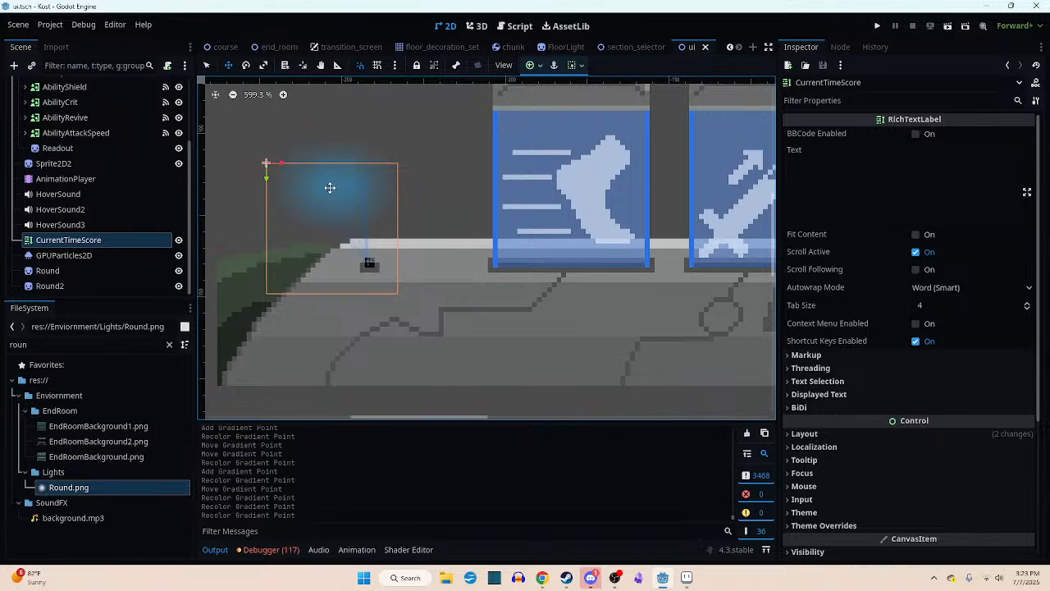
pyautogui.click(818, 180)
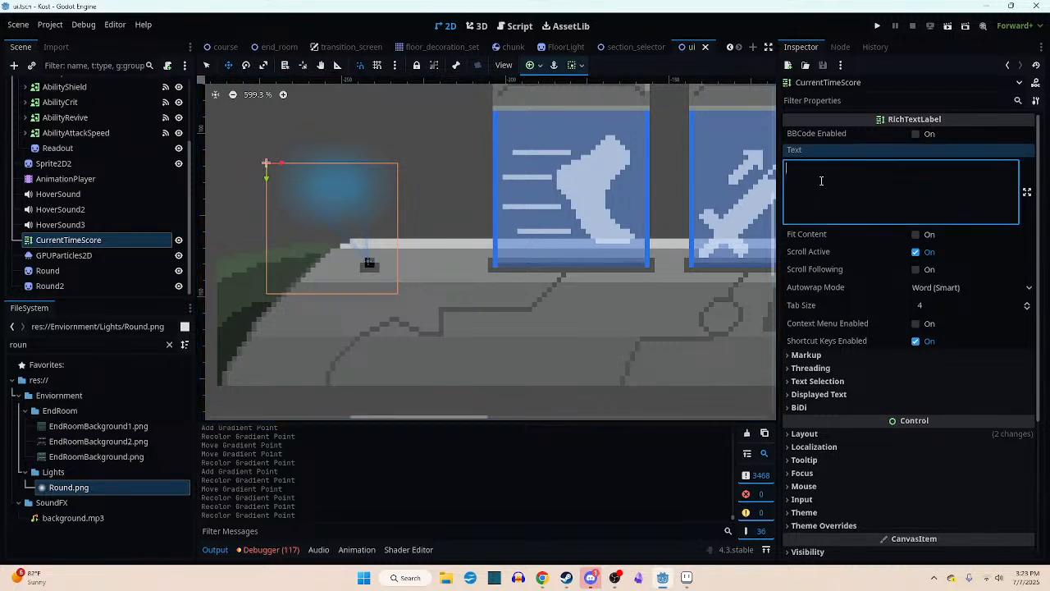
pyautogui.write('123')
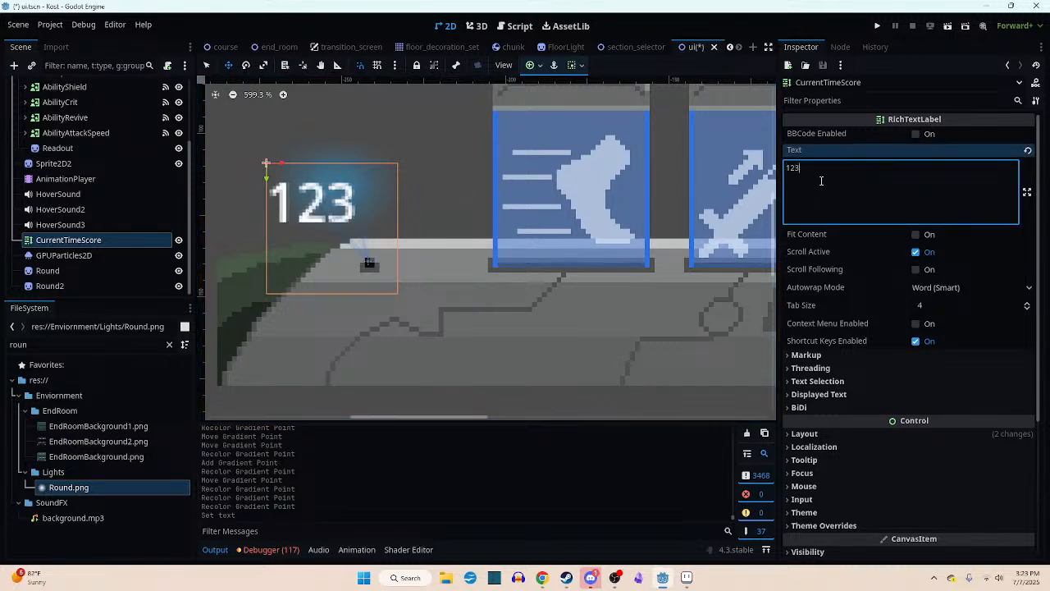
pyautogui.moveTo(268, 254); pyautogui.dragTo(394, 274, button='middle')
pyautogui.scroll(4, 422, 234)
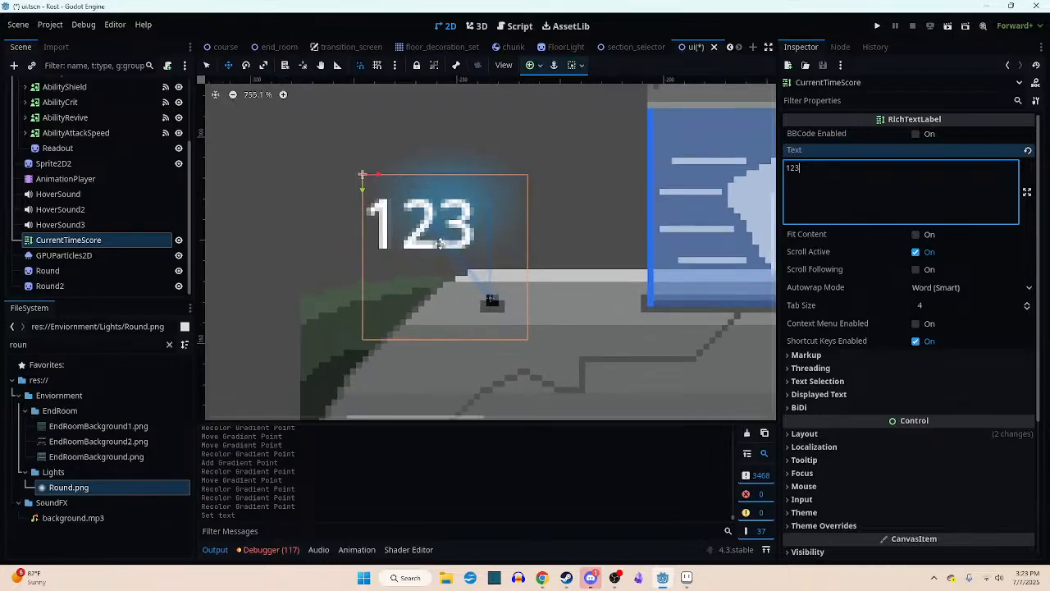
# - Move the CurrentTimeScore label over the blue glow, to position (-268, 105)
pyautogui.moveTo(433, 245); pyautogui.dragTo(468, 219)
pyautogui.scroll(-2, 602, 336)
pyautogui.moveTo(602, 335); pyautogui.dragTo(541, 330, button='middle')
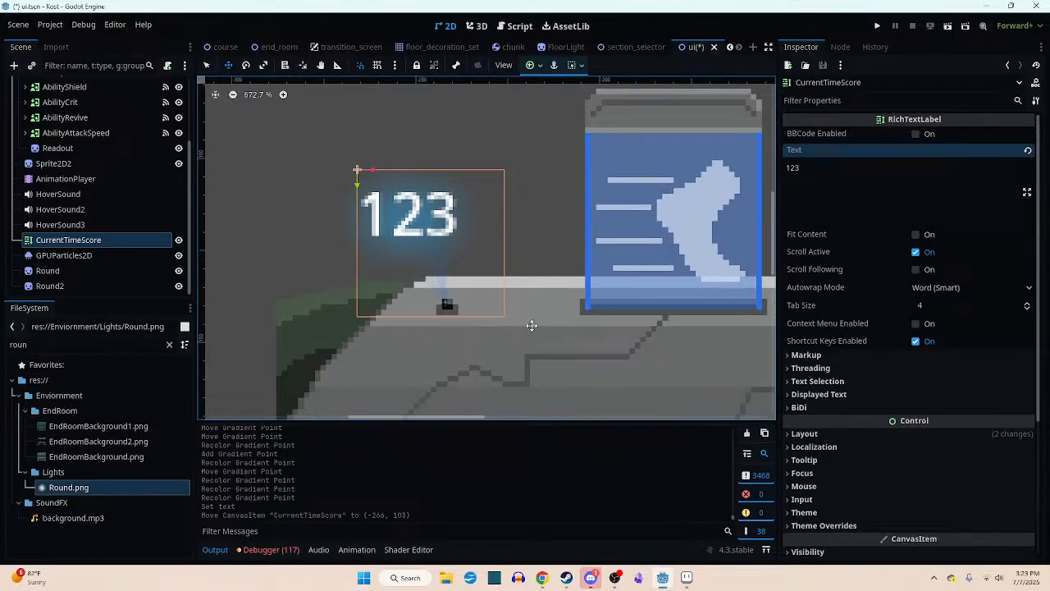
pyautogui.moveTo(459, 258); pyautogui.dragTo(485, 261)
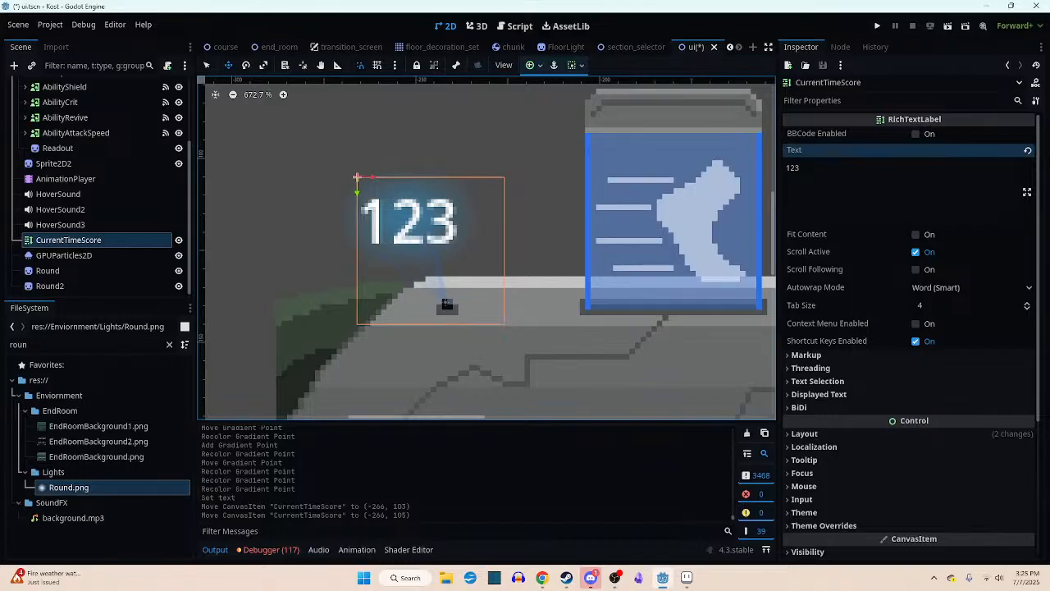
pyautogui.scroll(-2, 402, 232)
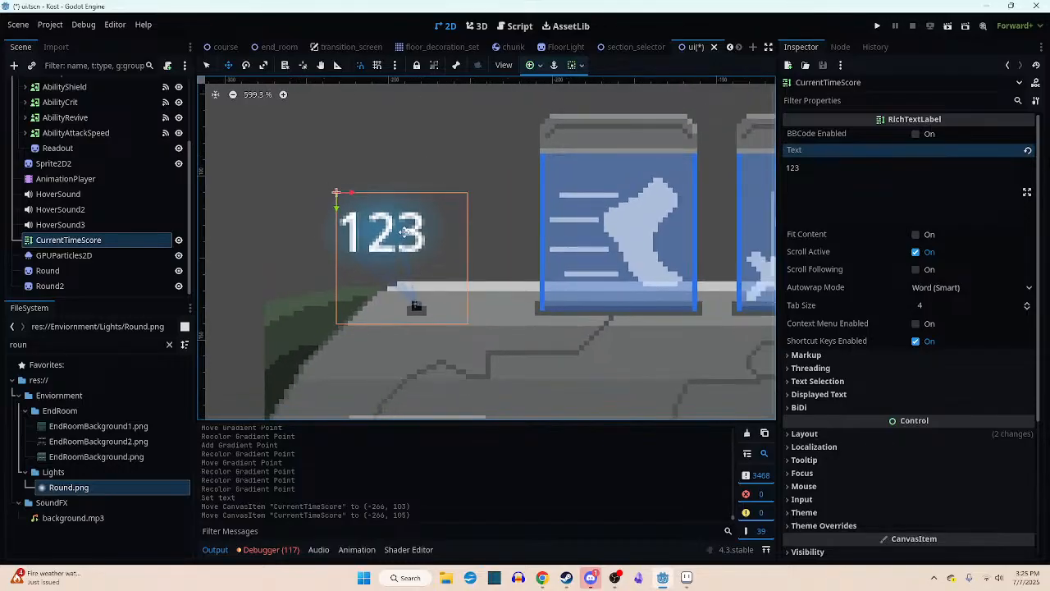
pyautogui.moveTo(397, 232); pyautogui.dragTo(391, 232)
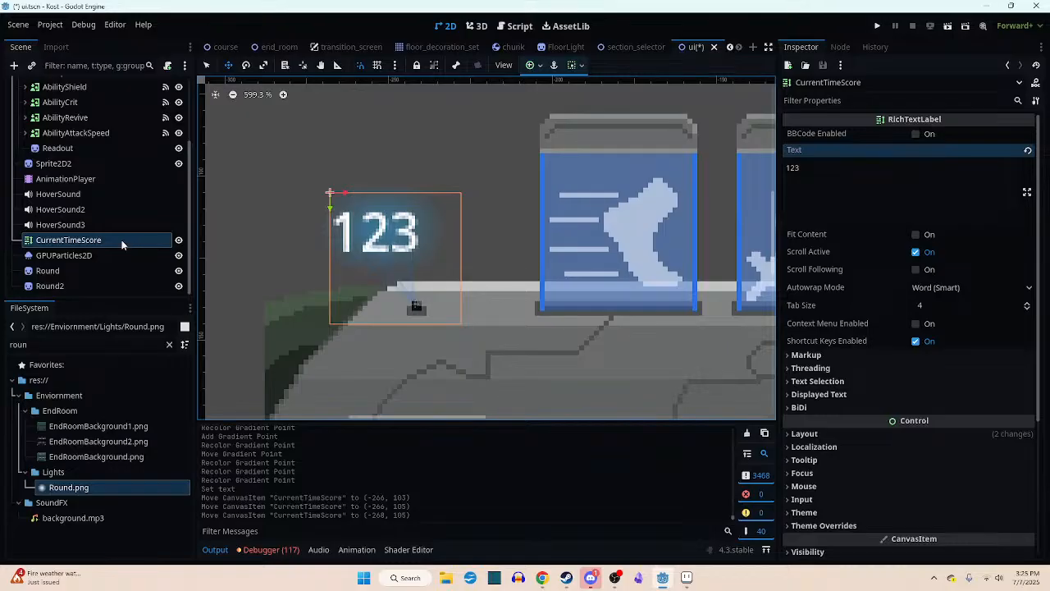
# - Set the CurrentTimeScore label's Modulate color to blue, hex 278fff (R 39, G 143, B 255)
pyautogui.scroll(-5, 887, 275)
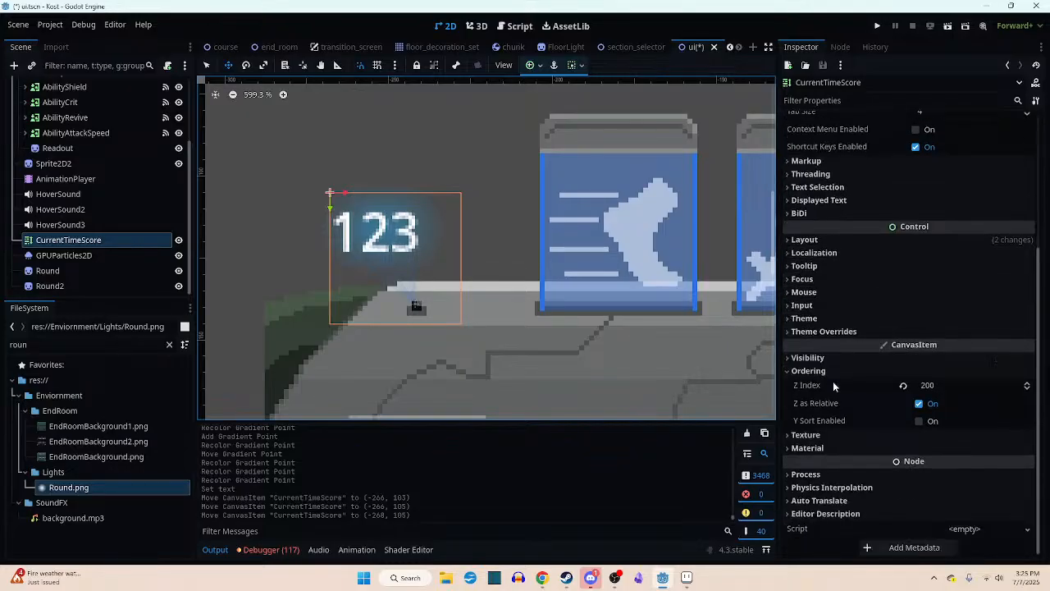
pyautogui.click(834, 474)
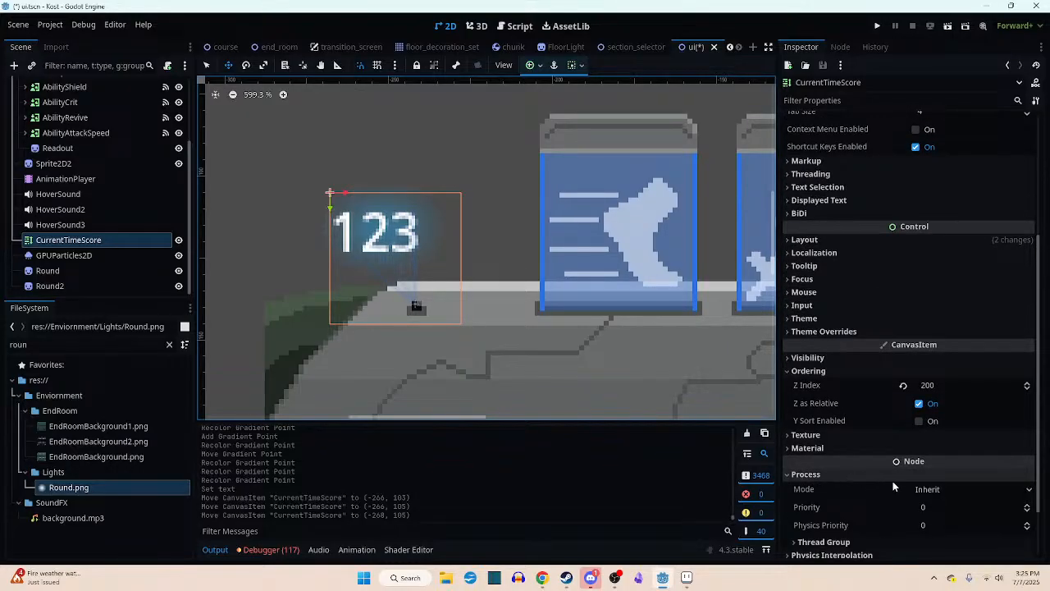
pyautogui.click(875, 475)
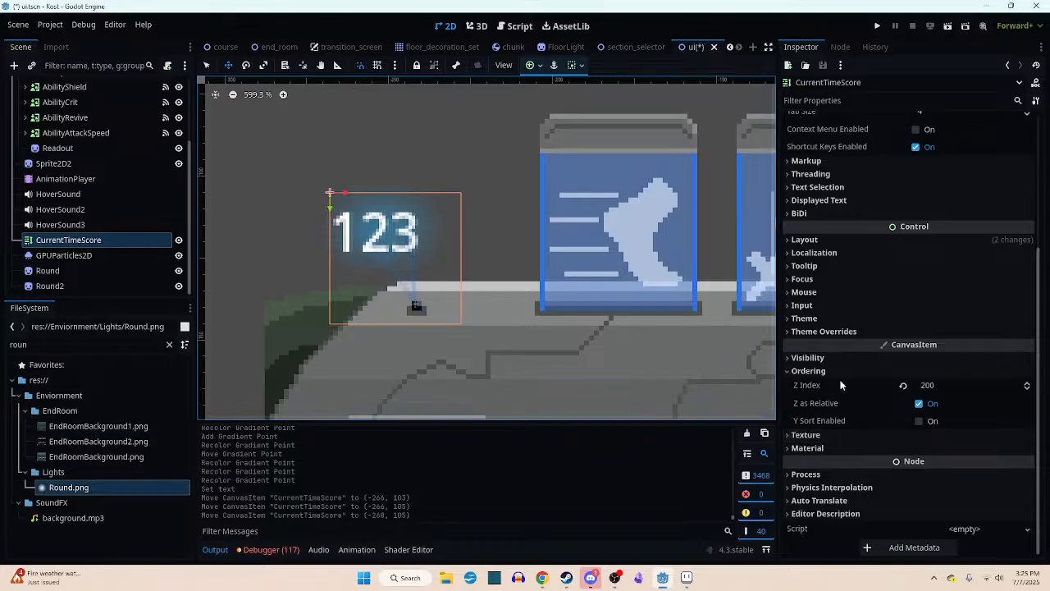
pyautogui.click(840, 357)
pyautogui.click(973, 389)
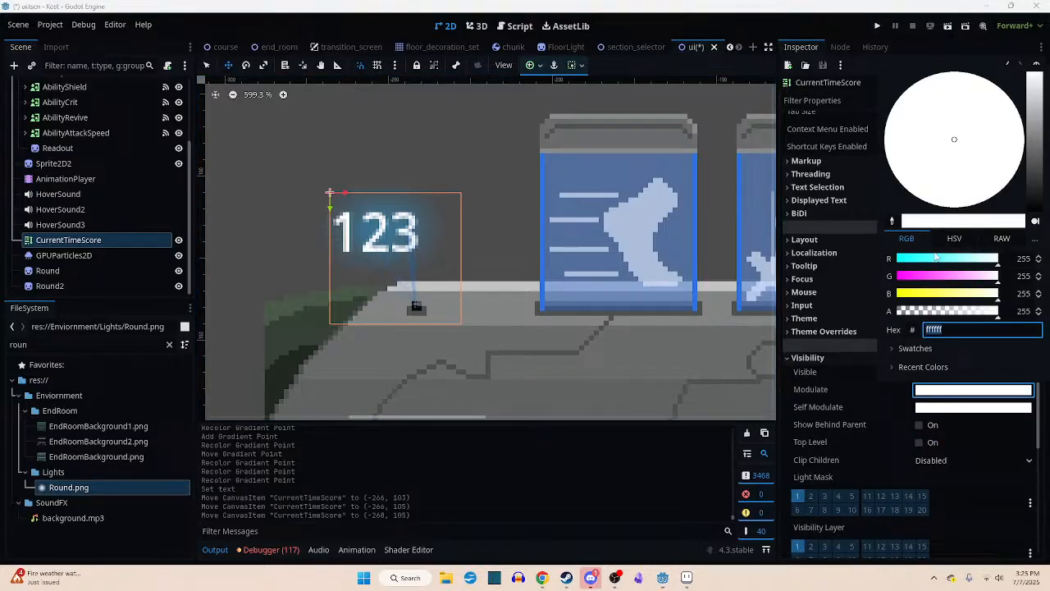
pyautogui.moveTo(936, 258); pyautogui.dragTo(898, 260)
pyautogui.click(974, 277)
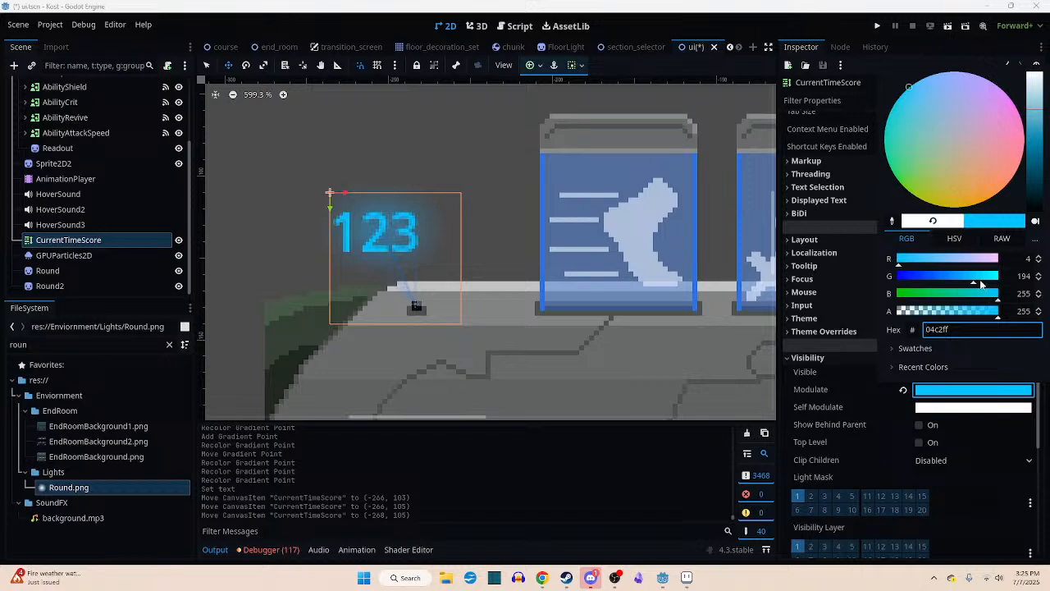
pyautogui.moveTo(981, 280); pyautogui.dragTo(968, 280)
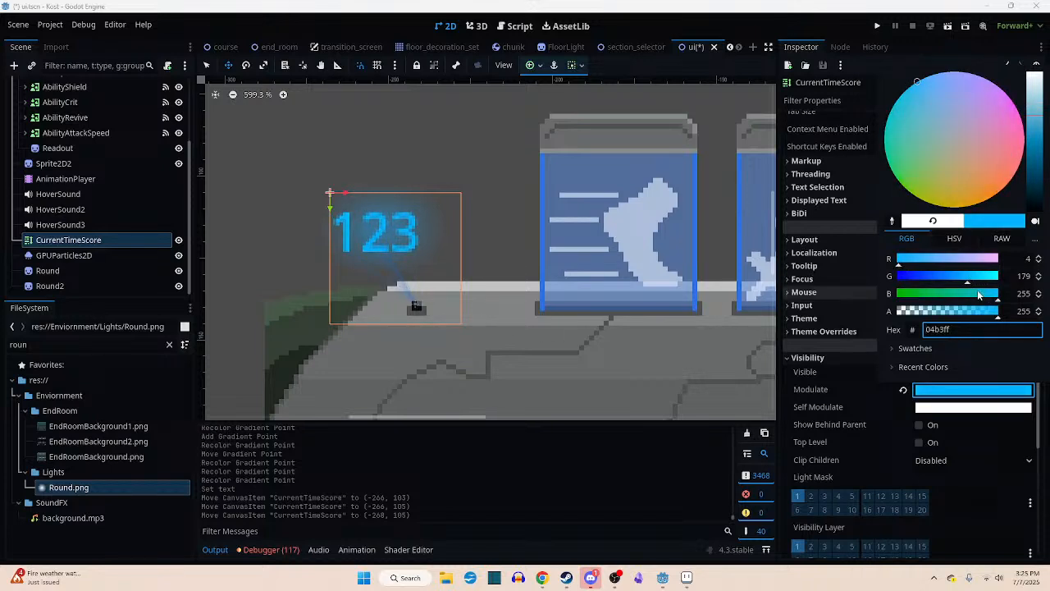
pyautogui.moveTo(961, 279); pyautogui.dragTo(954, 282)
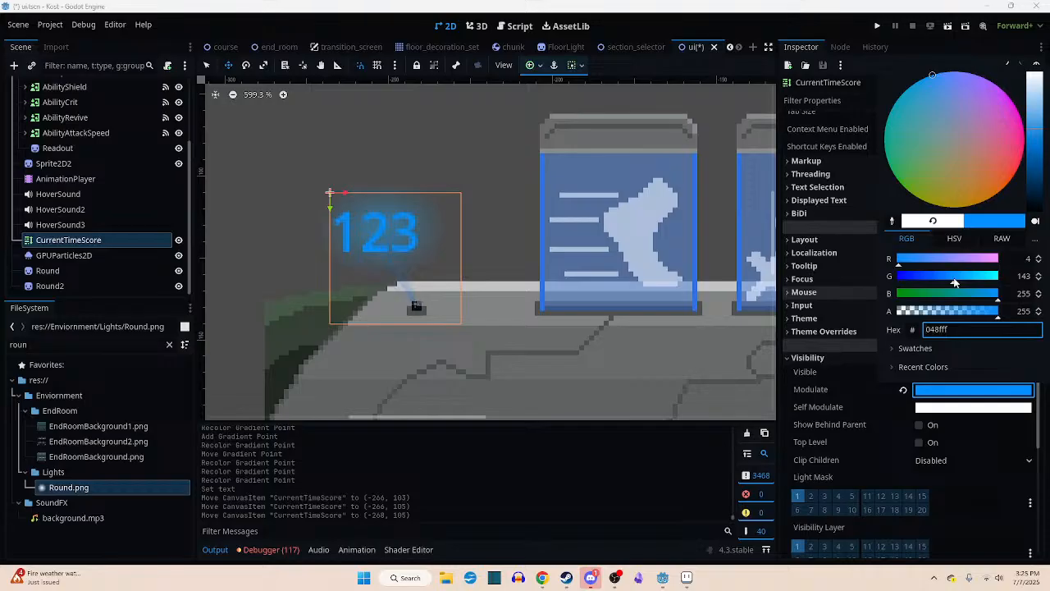
pyautogui.click(913, 262)
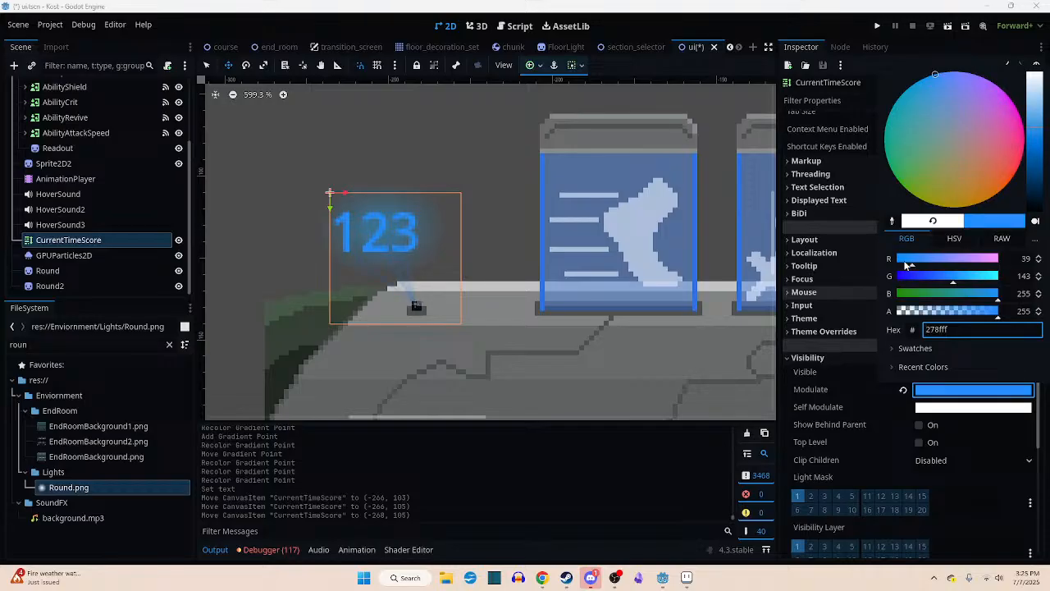
pyautogui.click(447, 254)
# - Fine-tune the CurrentTimeScore label's placement over the glow to (-267, 104)
pyautogui.moveTo(379, 233)
pyautogui.mouseDown()
pyautogui.moveTo(395, 233)
pyautogui.moveTo(393, 222)
pyautogui.mouseUp()
pyautogui.scroll(3, 398, 268)
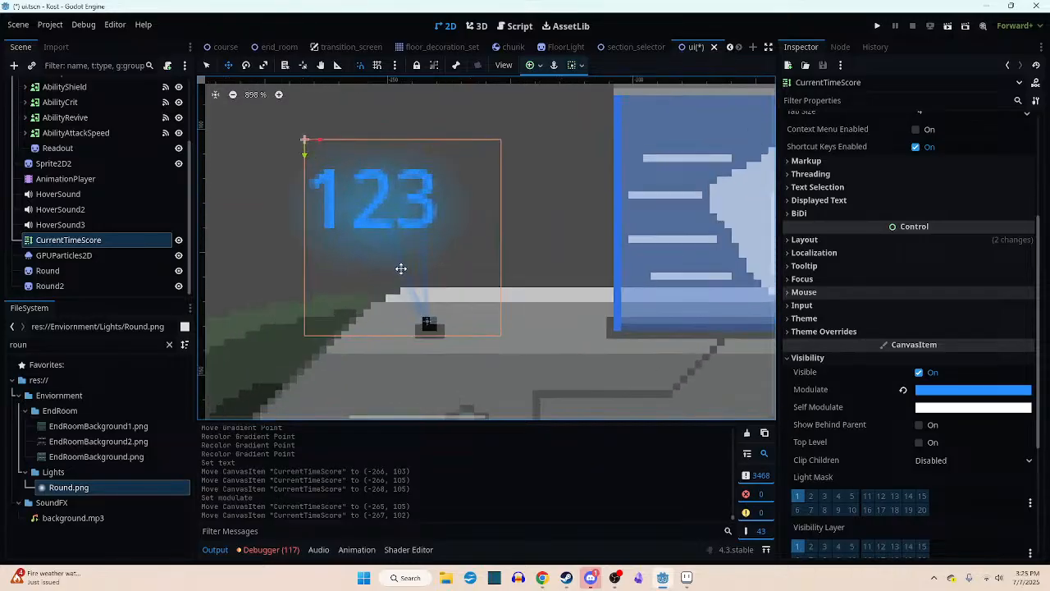
pyautogui.scroll(1, 401, 268)
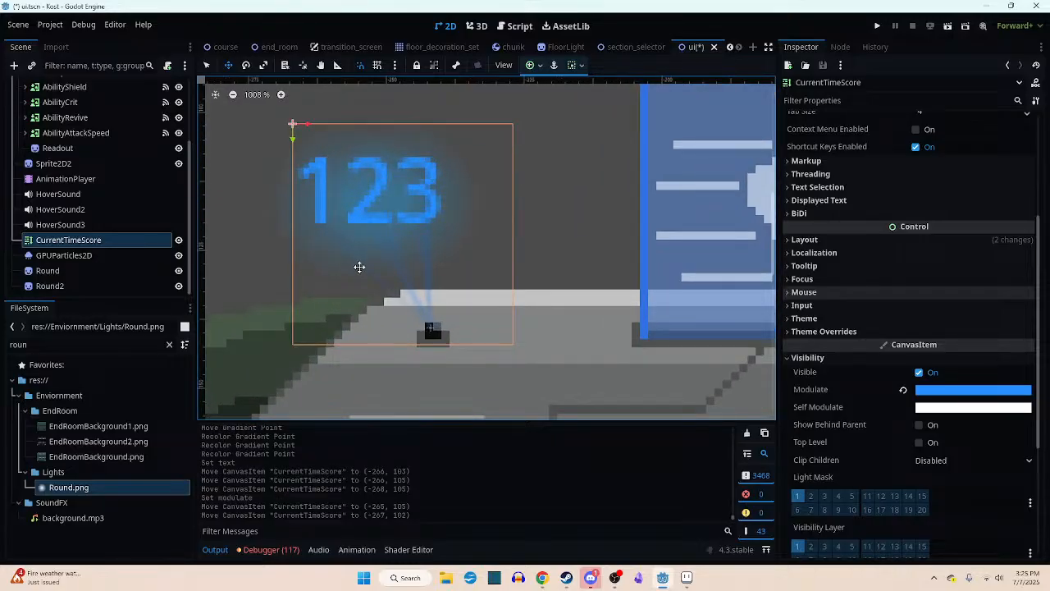
pyautogui.press('Down')
pyautogui.press('Down')
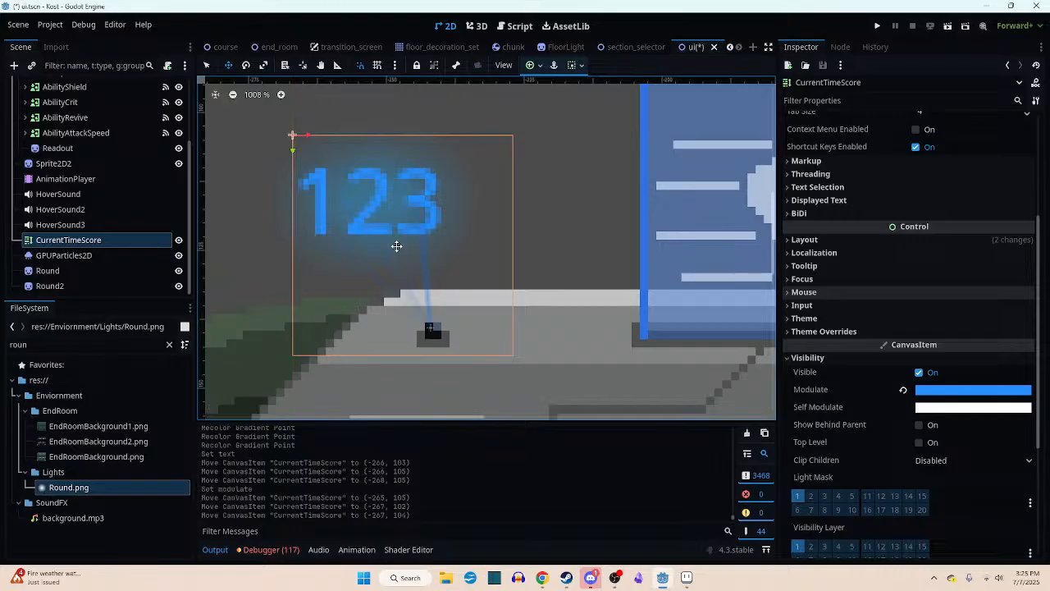
pyautogui.scroll(-3, 396, 246)
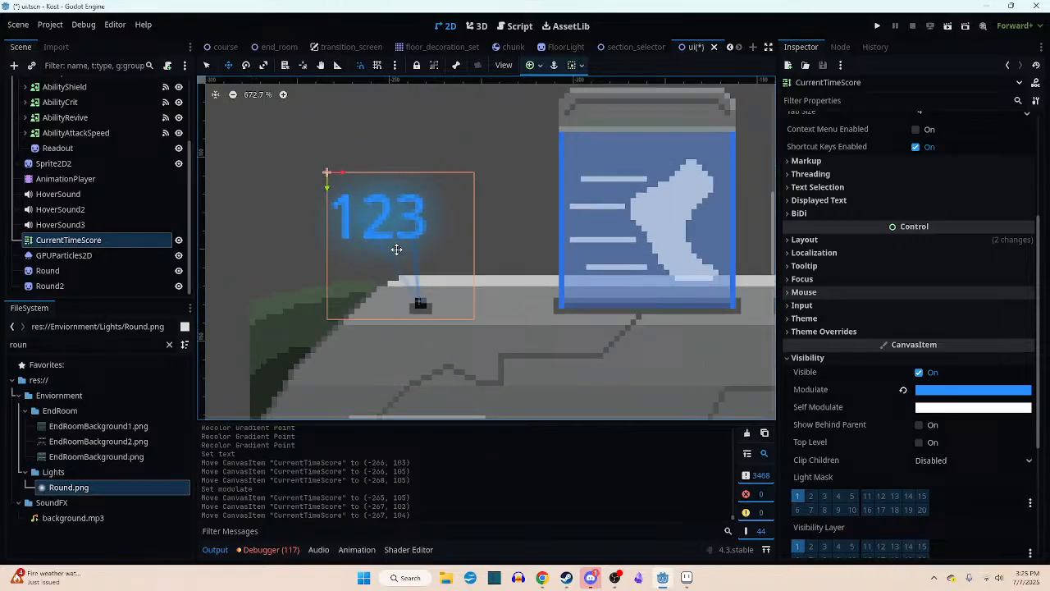
# - Add a PointLight2D as a child of the UI root node and assign Round.png as its texture
pyautogui.click(102, 240)
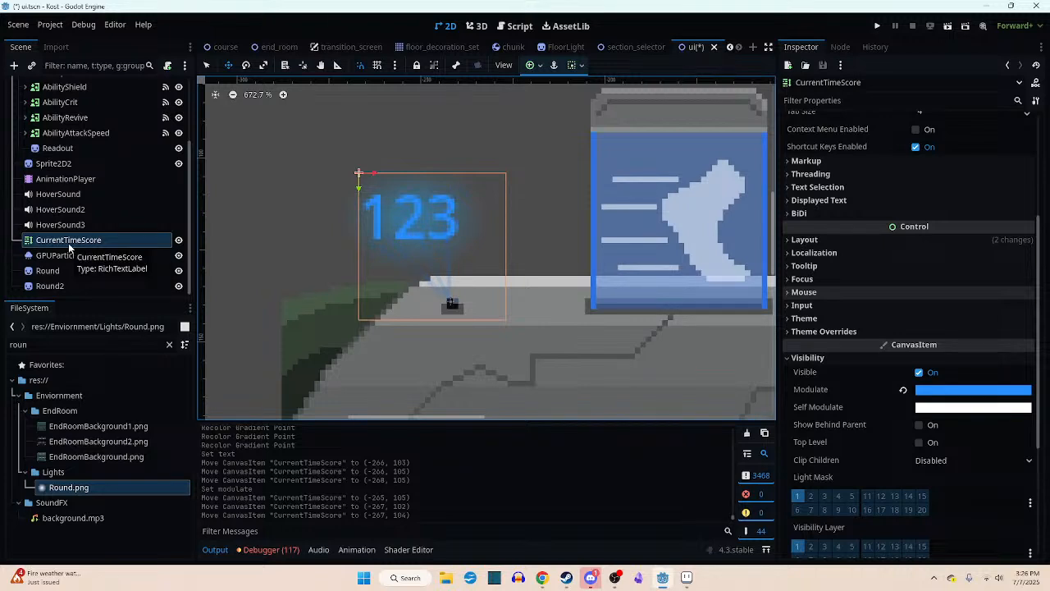
pyautogui.scroll(3, 69, 246)
pyautogui.rightClick(67, 85)
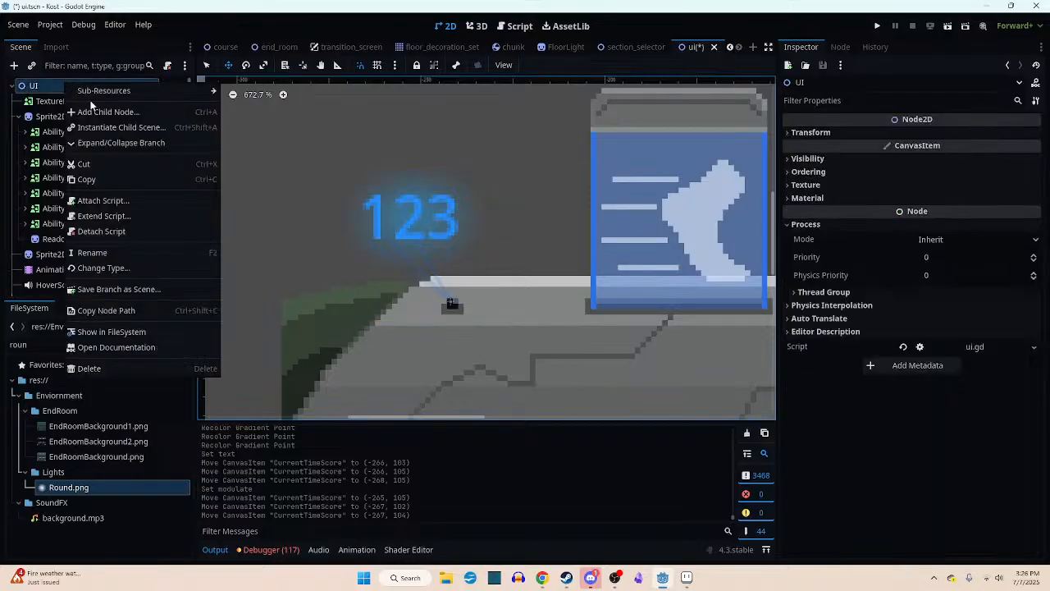
pyautogui.click(109, 113)
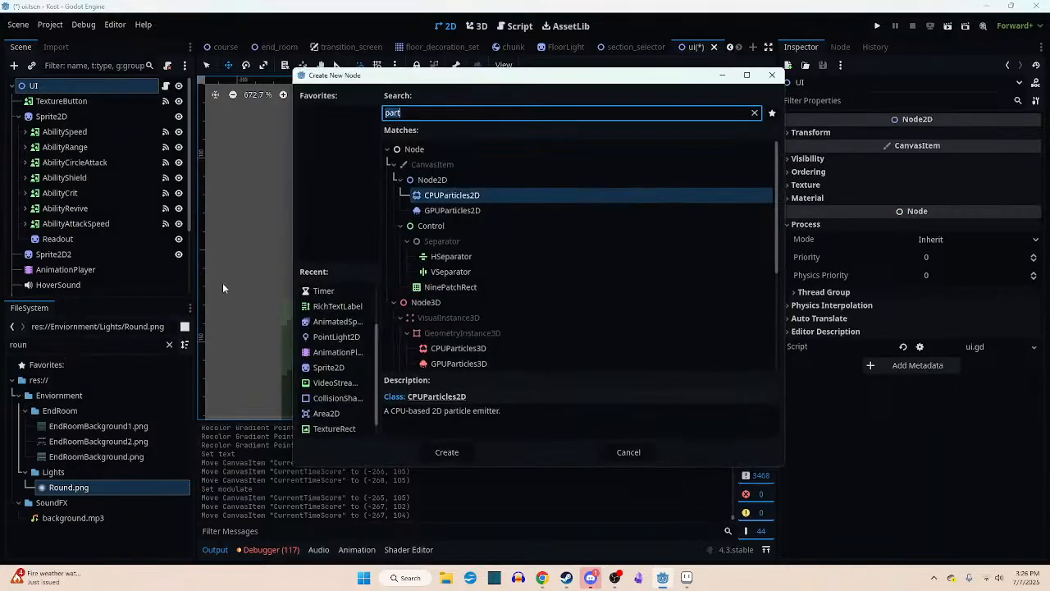
pyautogui.doubleClick(333, 337)
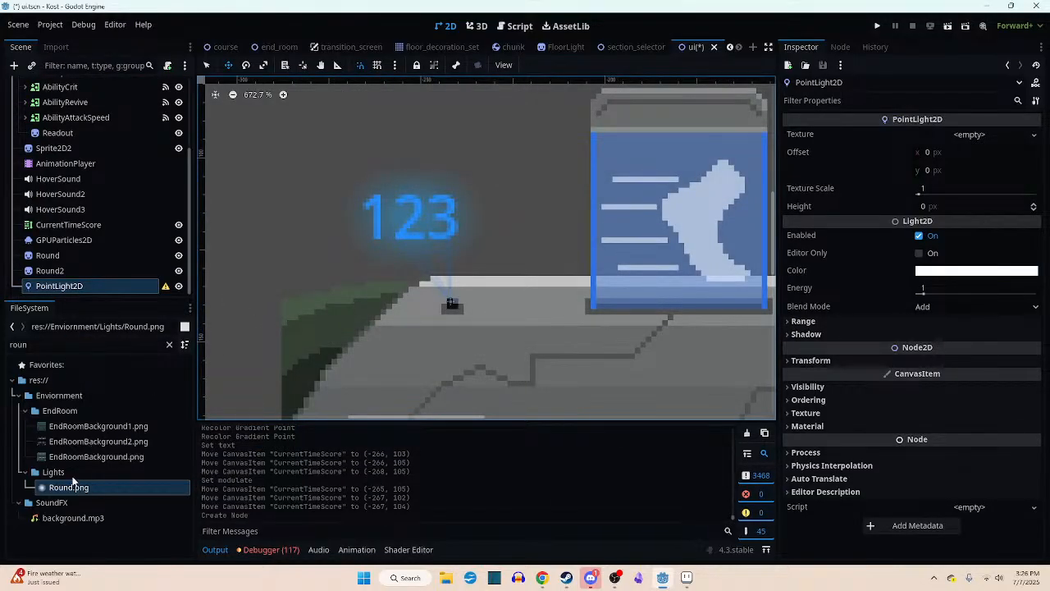
pyautogui.moveTo(73, 488); pyautogui.dragTo(199, 443)
pyautogui.moveTo(641, 265); pyautogui.dragTo(963, 136)
# - Move the point light onto the 123 text above the socket, at (-252, 117)
pyautogui.scroll(-6, 523, 227)
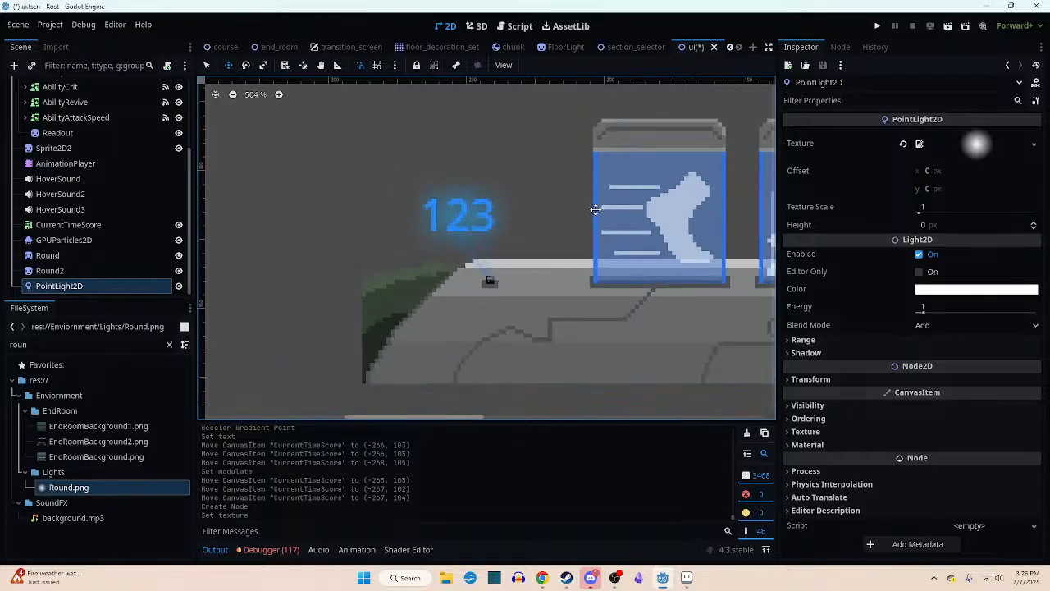
pyautogui.moveTo(522, 226); pyautogui.dragTo(436, 261, button='middle')
pyautogui.moveTo(476, 157); pyautogui.dragTo(187, 315)
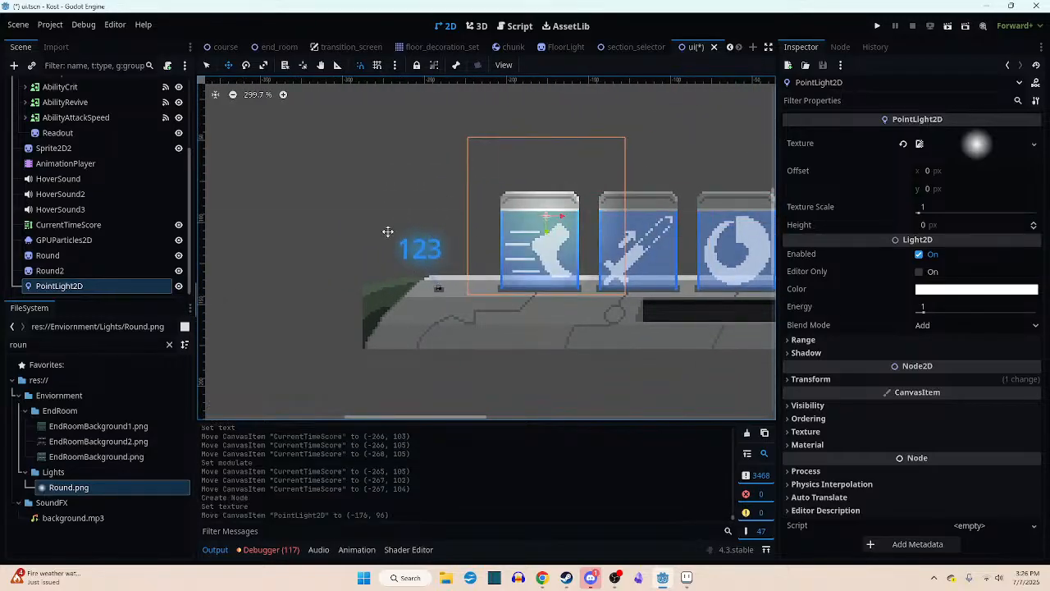
pyautogui.moveTo(531, 154); pyautogui.dragTo(407, 188)
# - Set the point light's color to blue, hex 00b3ff, and nudge the light to (-253, 116)
pyautogui.click(987, 291)
pyautogui.moveTo(907, 197); pyautogui.dragTo(894, 197)
pyautogui.moveTo(971, 218); pyautogui.dragTo(968, 217)
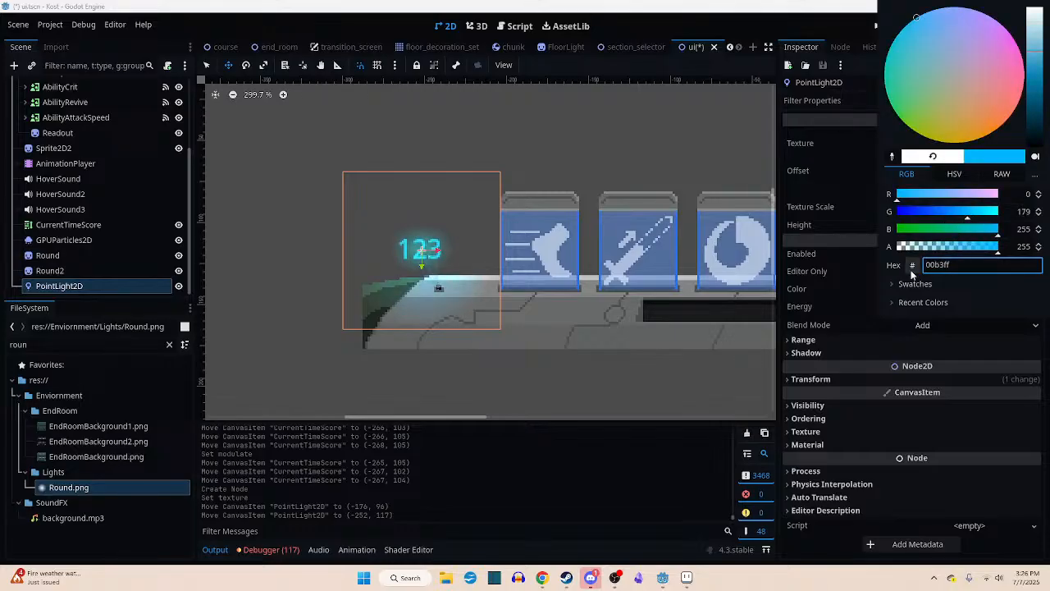
pyautogui.click(835, 280)
pyautogui.scroll(6, 439, 264)
pyautogui.moveTo(439, 265)
pyautogui.mouseDown()
pyautogui.moveTo(464, 229)
pyautogui.moveTo(560, 202)
pyautogui.moveTo(446, 258)
pyautogui.moveTo(575, 219)
pyautogui.moveTo(433, 270)
pyautogui.moveTo(480, 172)
pyautogui.moveTo(435, 267)
pyautogui.moveTo(459, 345)
pyautogui.moveTo(439, 259)
pyautogui.mouseUp()
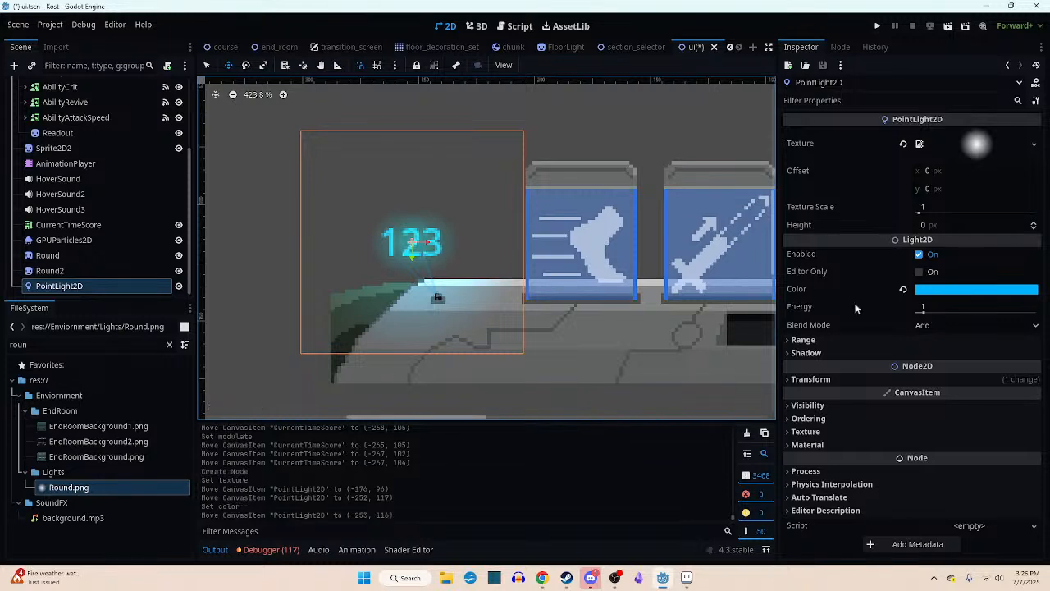
# - Set the point light's texture scale to 2 and its energy to 0.4
pyautogui.click(940, 208)
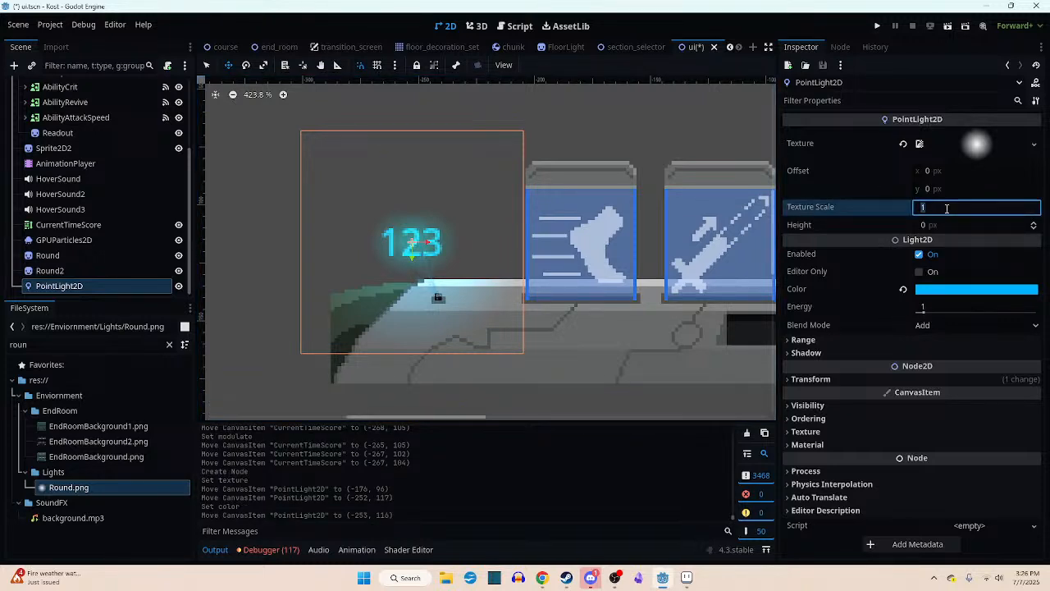
pyautogui.write('2')
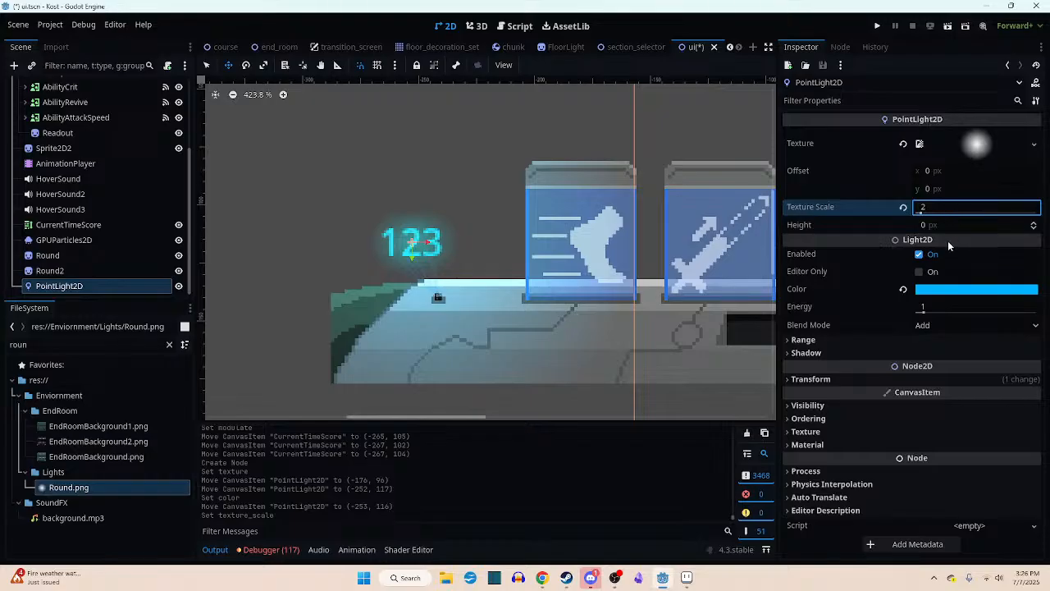
pyautogui.click(934, 310)
pyautogui.press('BackSpace')
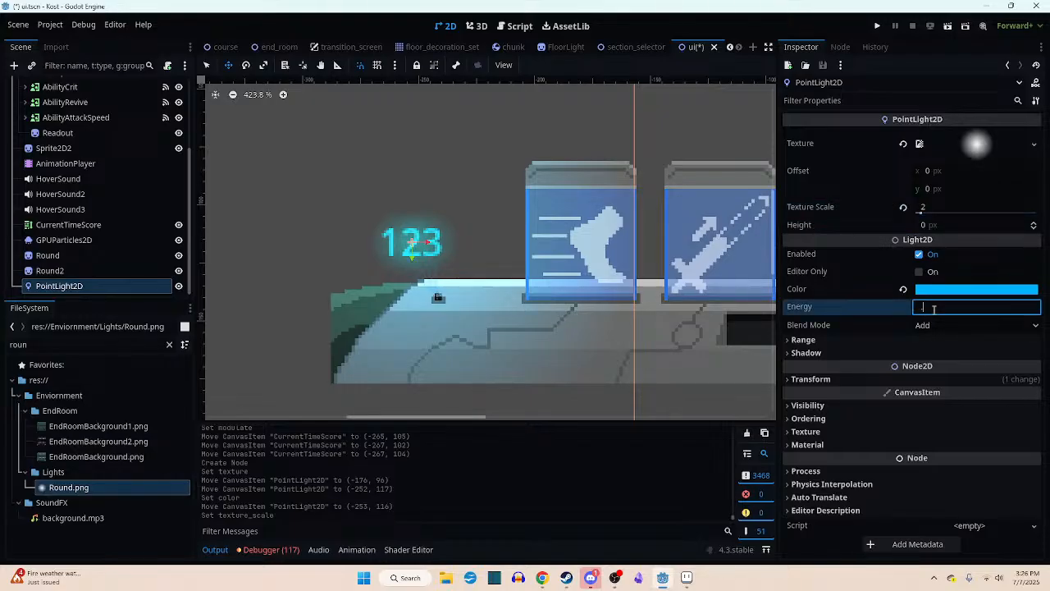
pyautogui.write('0.4')
# - Reposition the point light at (-252, 117) and check its glow on the console bar
pyautogui.moveTo(506, 256)
pyautogui.mouseDown()
pyautogui.moveTo(534, 337)
pyautogui.moveTo(525, 266)
pyautogui.moveTo(495, 259)
pyautogui.mouseUp()
pyautogui.scroll(-2, 517, 279)
pyautogui.scroll(2, 512, 289)
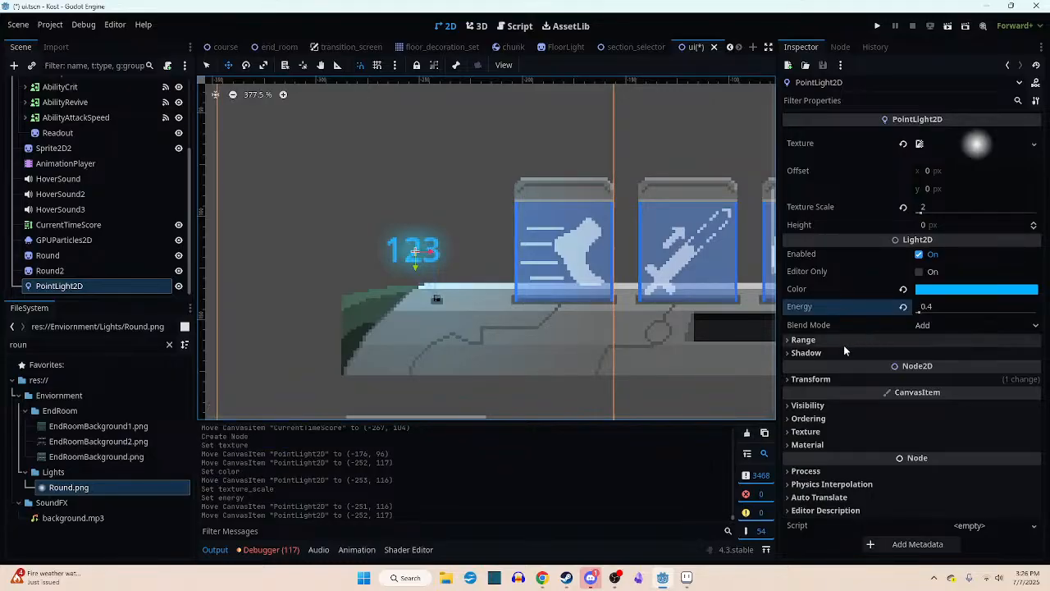
pyautogui.scroll(3, 485, 314)
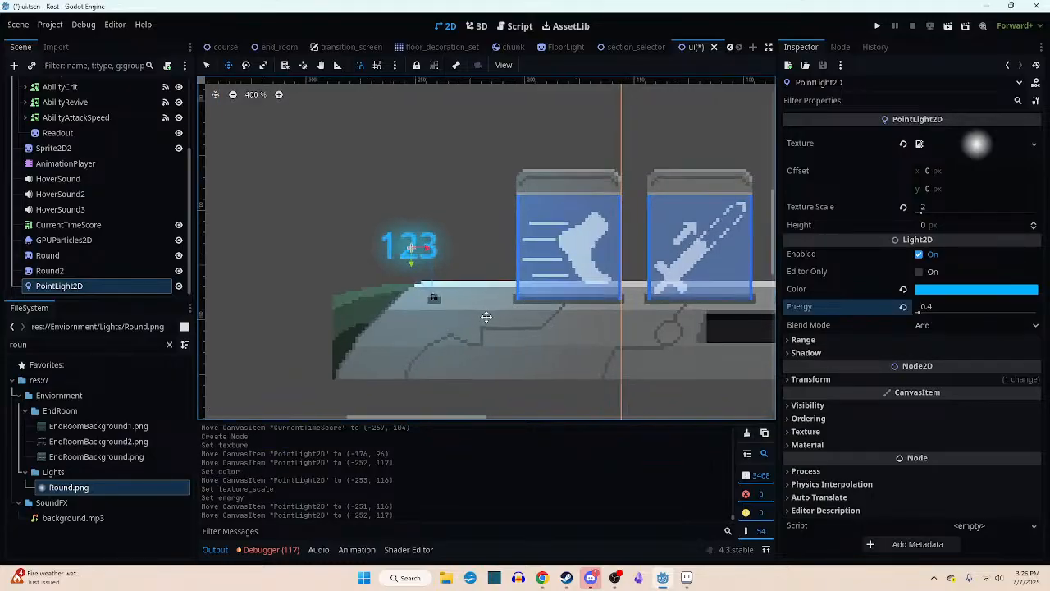
pyautogui.scroll(-2, 484, 315)
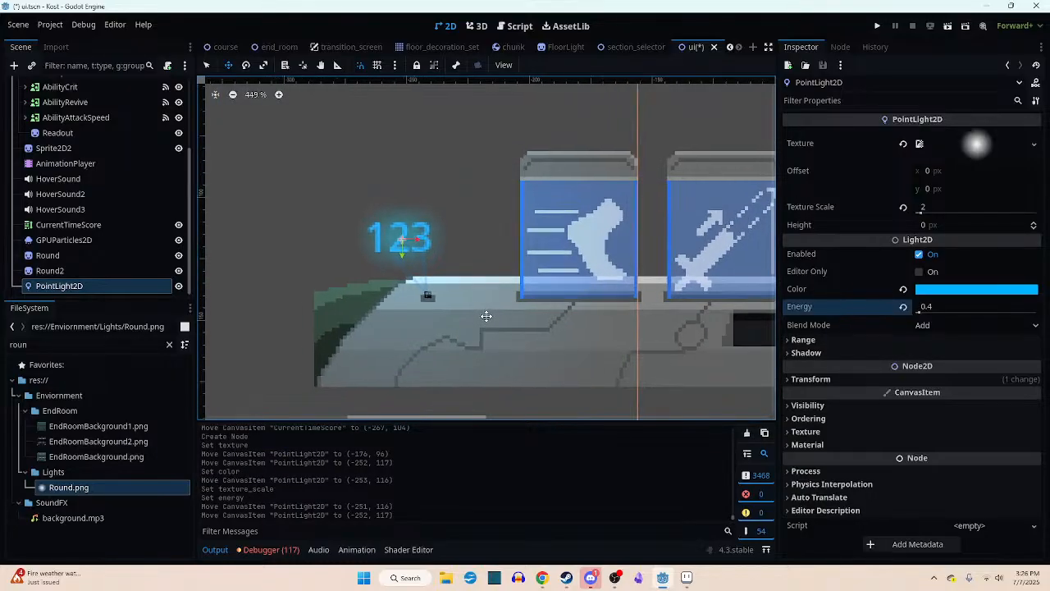
# - Raise the point light's energy to 0.6, check its glow around the 123 text, and save the scene
pyautogui.click(921, 211)
pyautogui.click(942, 309)
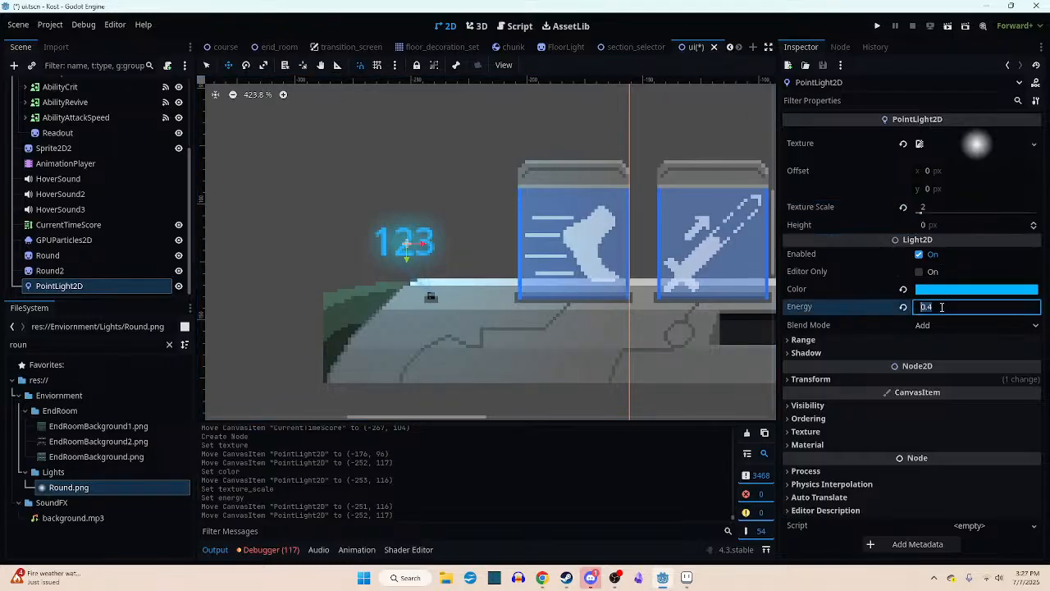
pyautogui.write('0.6')
pyautogui.press('Return')
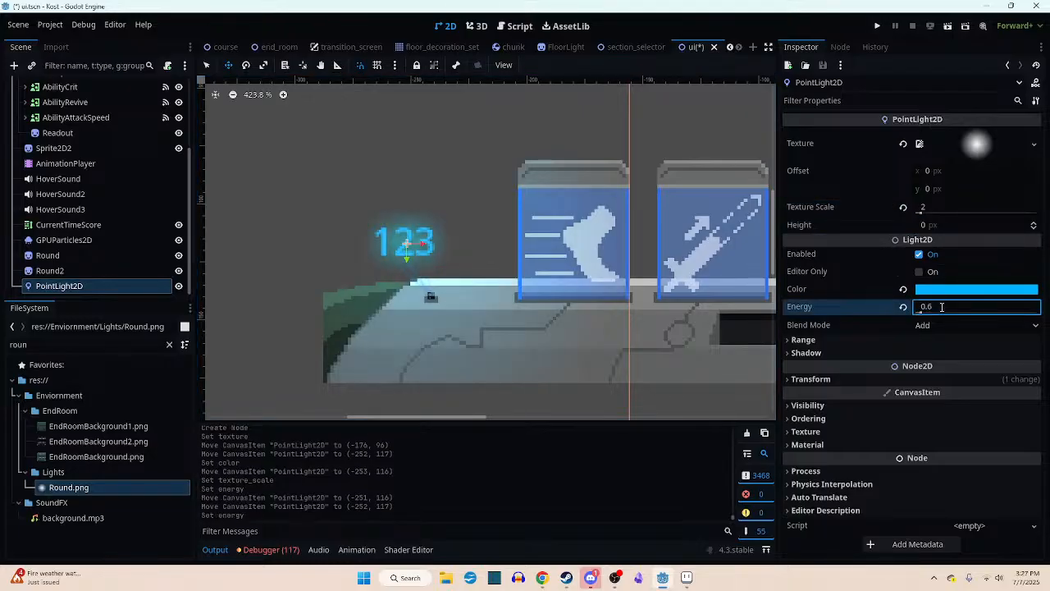
pyautogui.scroll(3, 433, 281)
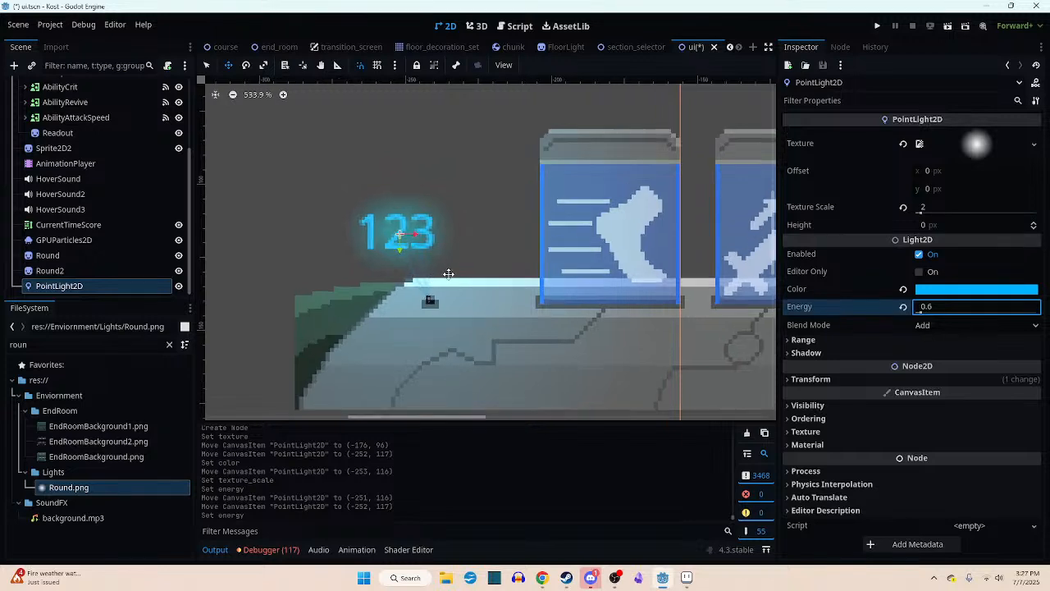
pyautogui.click(460, 269)
pyautogui.moveTo(461, 269); pyautogui.dragTo(457, 269)
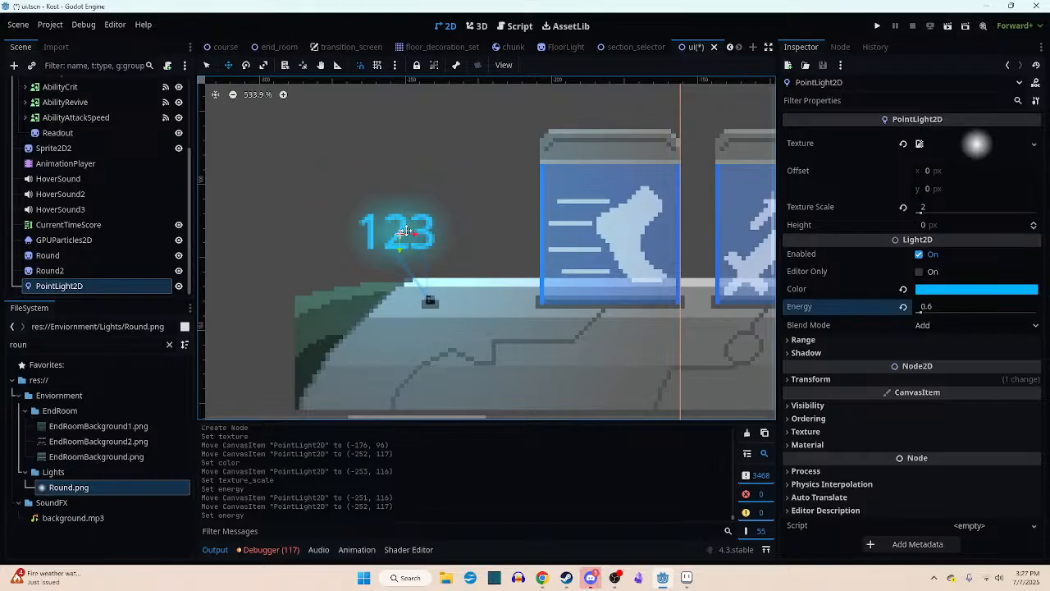
pyautogui.hotkey('ctrl', 's')
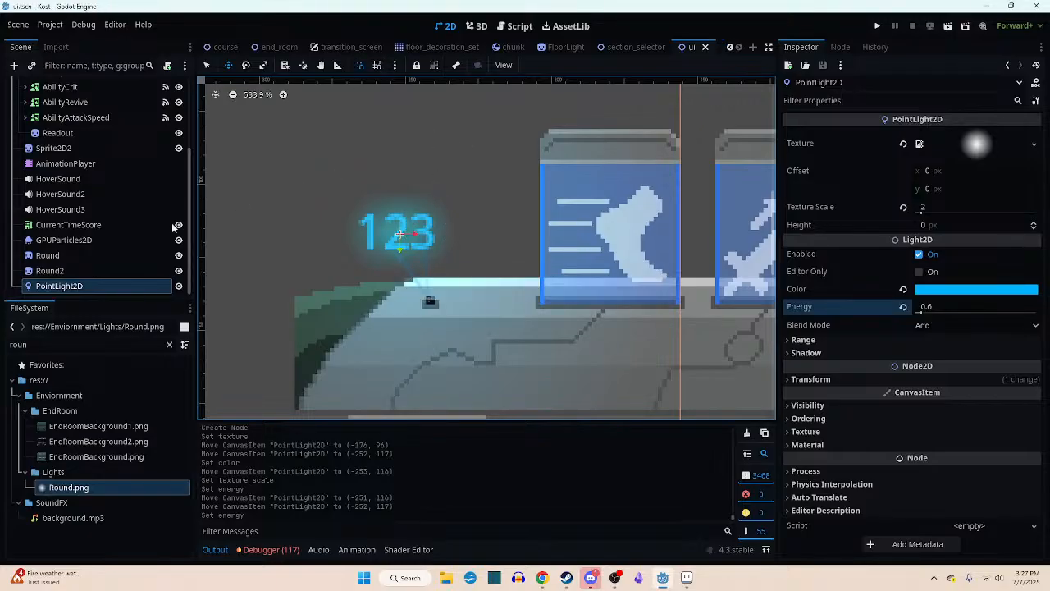
pyautogui.scroll(3, 69, 227)
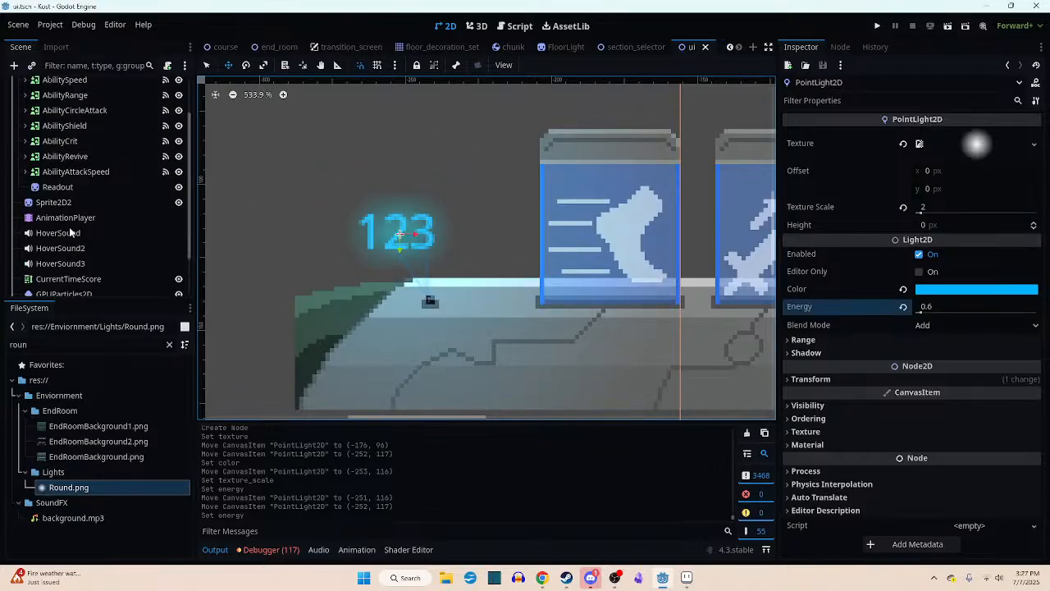
pyautogui.scroll(-3, 69, 226)
pyautogui.click(68, 226)
pyautogui.keyDown('shift'); pyautogui.click(60, 239); pyautogui.keyUp('shift')
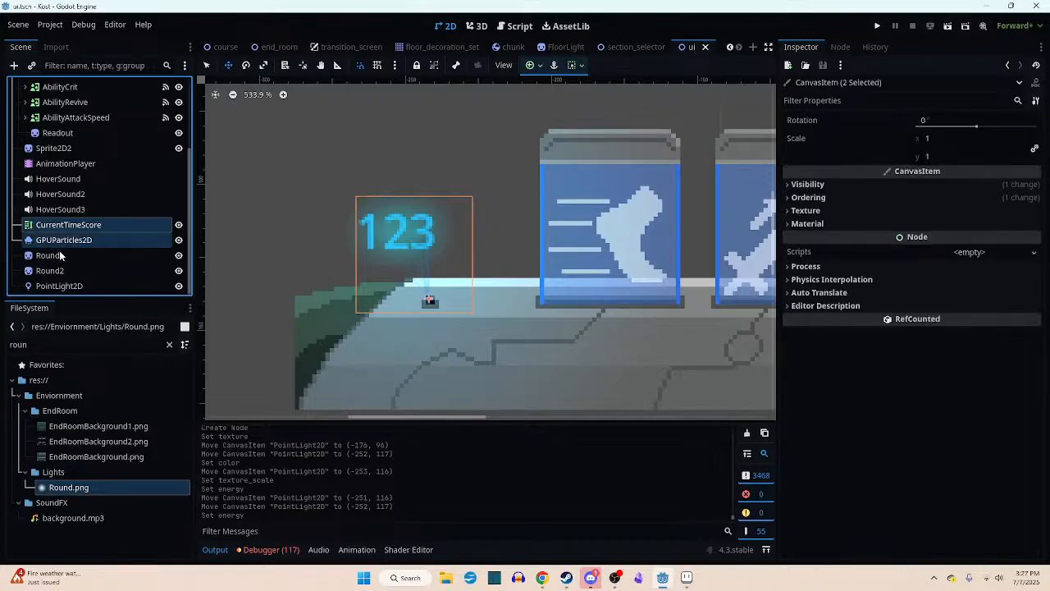
pyautogui.keyDown('shift'); pyautogui.click(60, 257); pyautogui.keyUp('shift')
pyautogui.keyDown('shift'); pyautogui.click(57, 270); pyautogui.keyUp('shift')
pyautogui.keyDown('shift'); pyautogui.click(59, 286); pyautogui.keyUp('shift')
pyautogui.scroll(2, 75, 246)
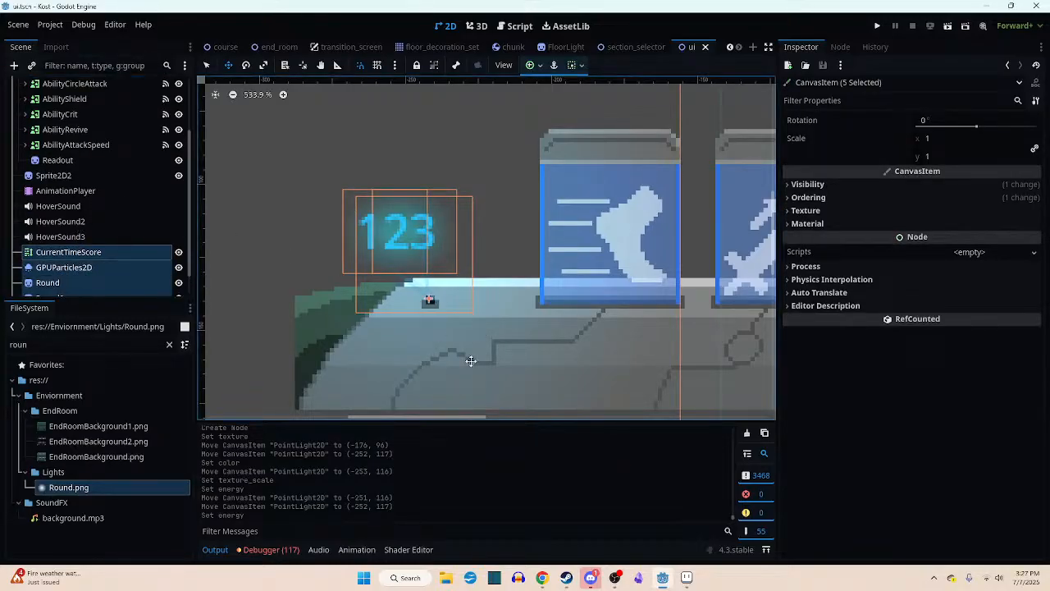
pyautogui.click(62, 175)
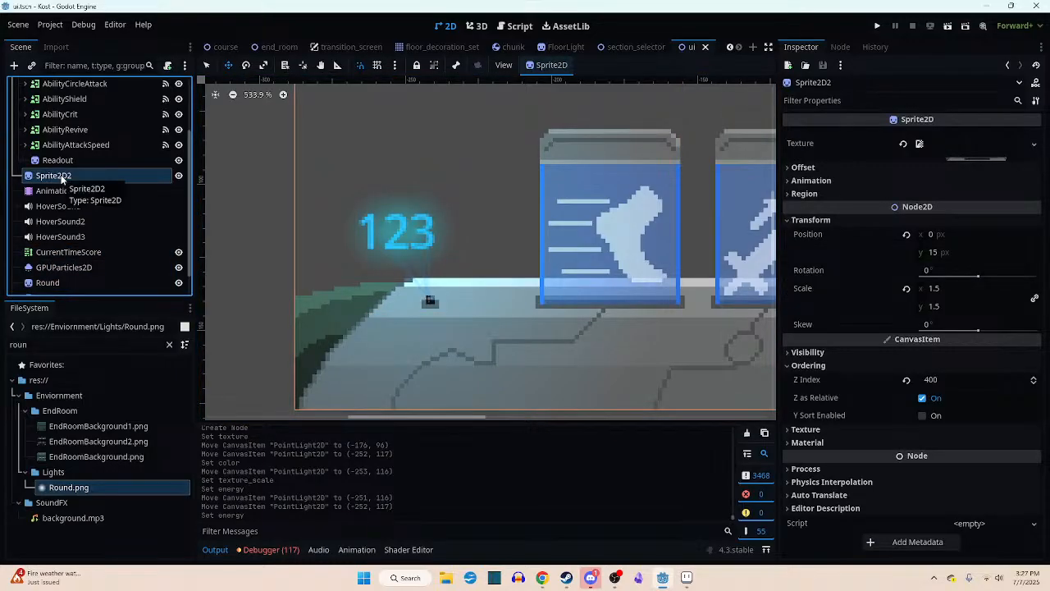
# - Reparent CurrentTimeScore, GPUParticles2D, Round, Round2 and PointLight2D under the Sprite2D2 console bar sprite
pyautogui.scroll(-1, 63, 179)
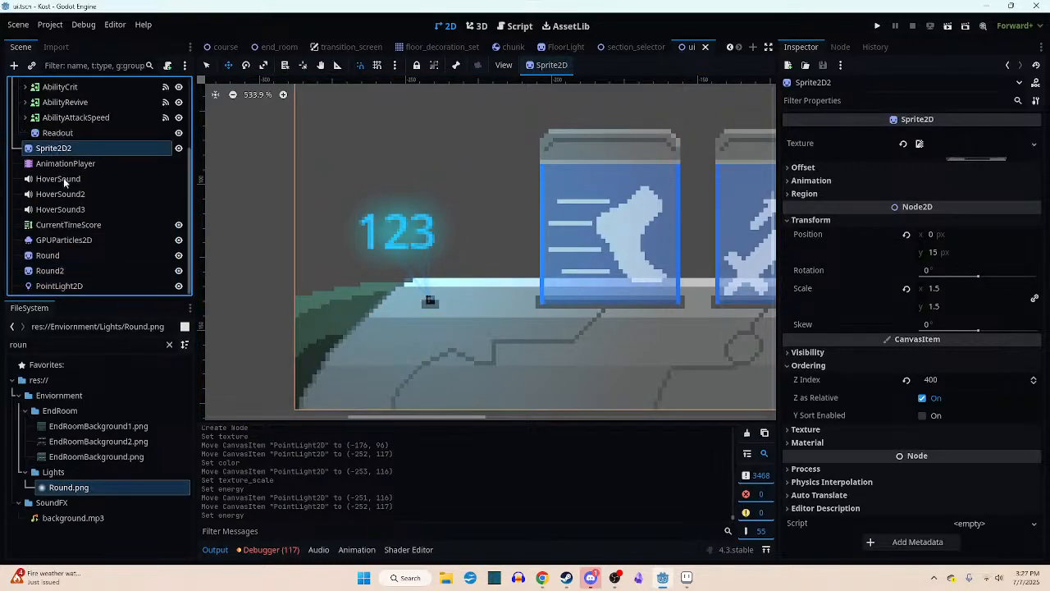
pyautogui.click(51, 226)
pyautogui.keyDown('shift'); pyautogui.click(47, 243); pyautogui.keyUp('shift')
pyautogui.keyDown('shift'); pyautogui.click(42, 271); pyautogui.keyUp('shift')
pyautogui.keyDown('shift'); pyautogui.click(45, 285); pyautogui.keyUp('shift')
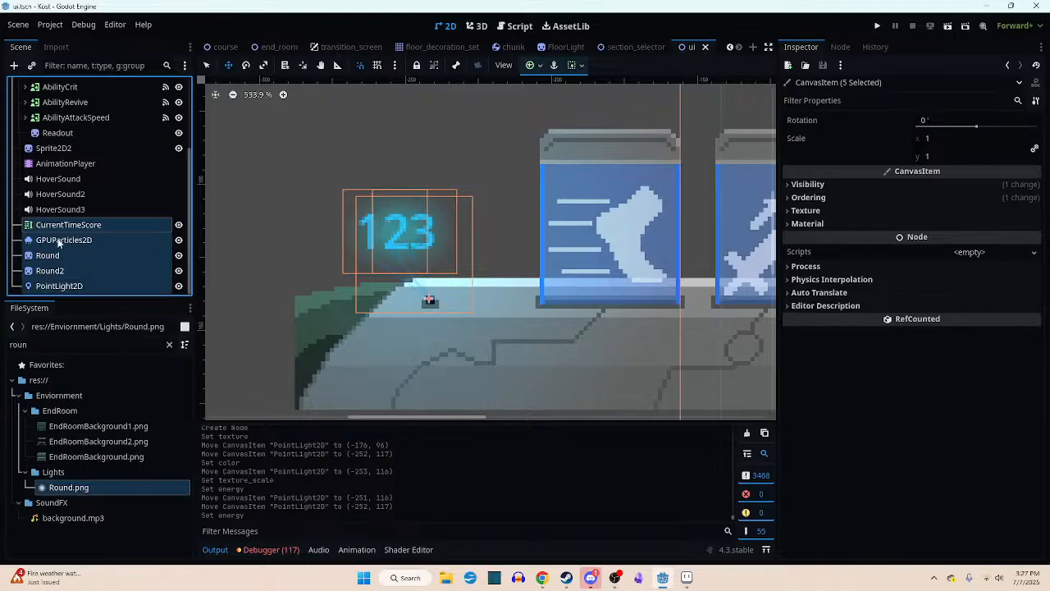
pyautogui.moveTo(63, 223); pyautogui.dragTo(71, 151)
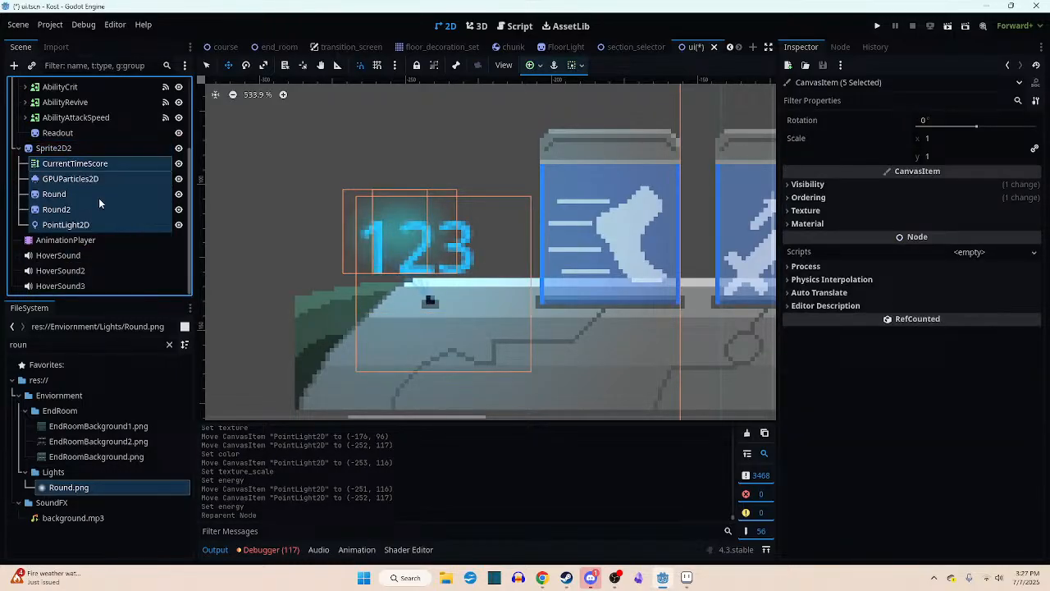
# - Examine the enlarged 123 text and look through CurrentTimeScore's text, layout, visibility and ordering properties
pyautogui.scroll(-2, 509, 321)
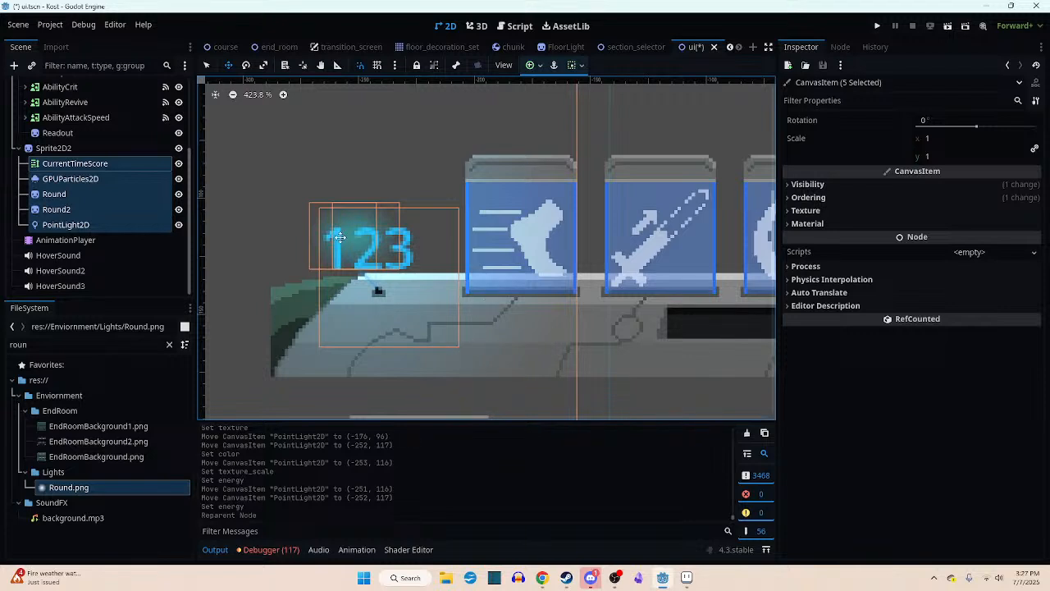
pyautogui.scroll(3, 381, 292)
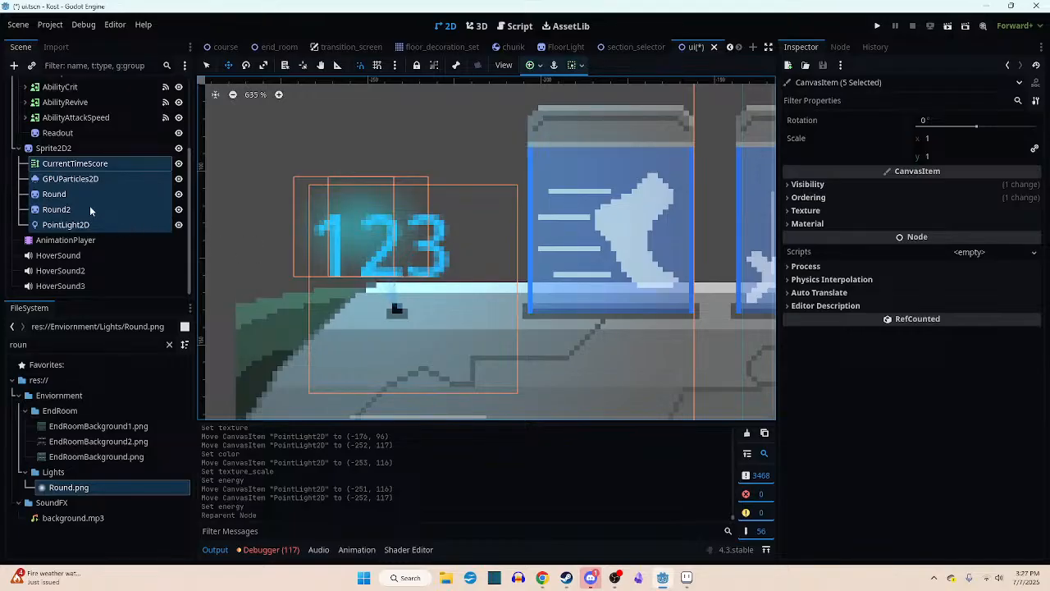
pyautogui.click(88, 166)
pyautogui.scroll(4, 900, 254)
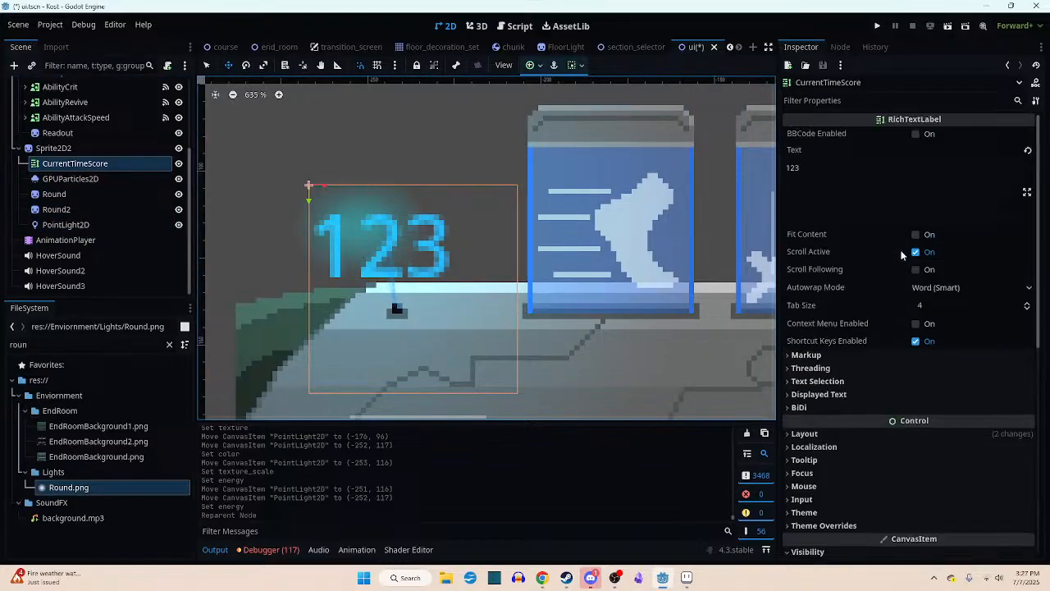
pyautogui.scroll(-8, 901, 251)
pyautogui.scroll(2, 897, 258)
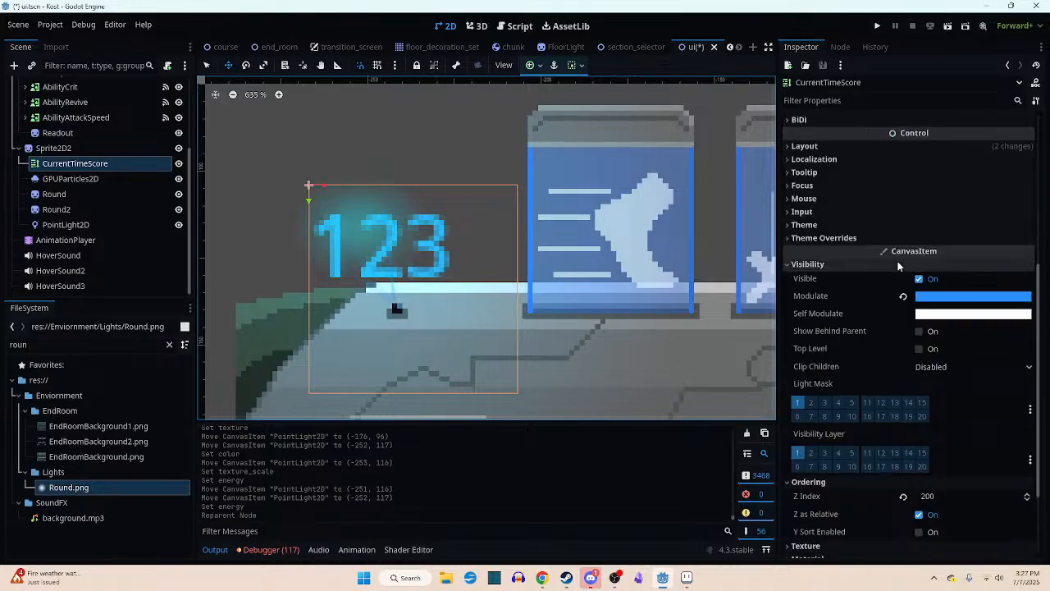
pyautogui.scroll(-1, 898, 261)
pyautogui.scroll(5, 897, 267)
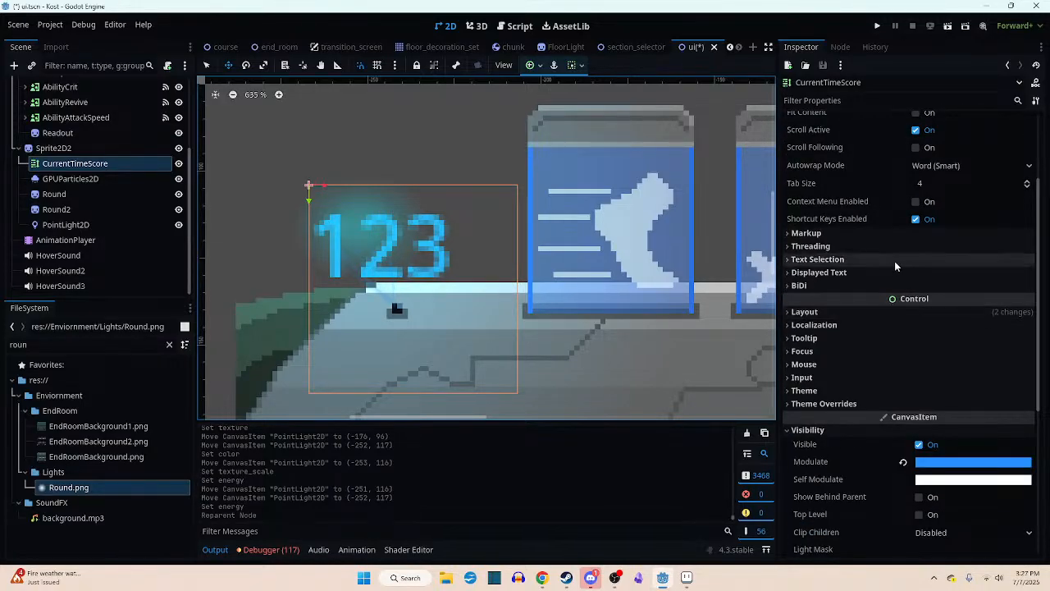
pyautogui.scroll(3, 886, 263)
pyautogui.scroll(-2, 886, 263)
pyautogui.scroll(-4, 887, 261)
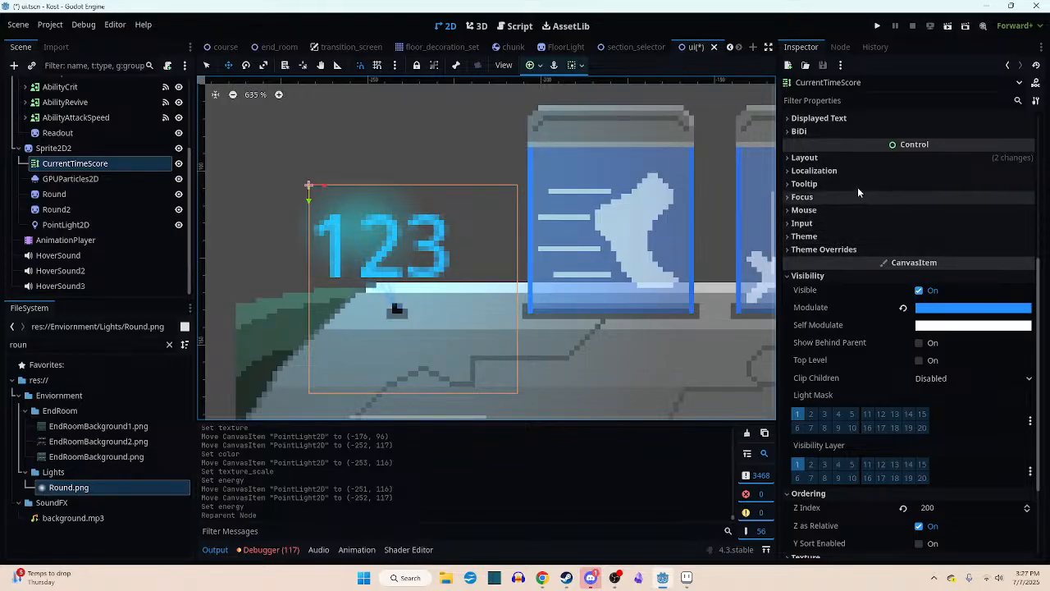
pyautogui.click(860, 158)
pyautogui.click(860, 159)
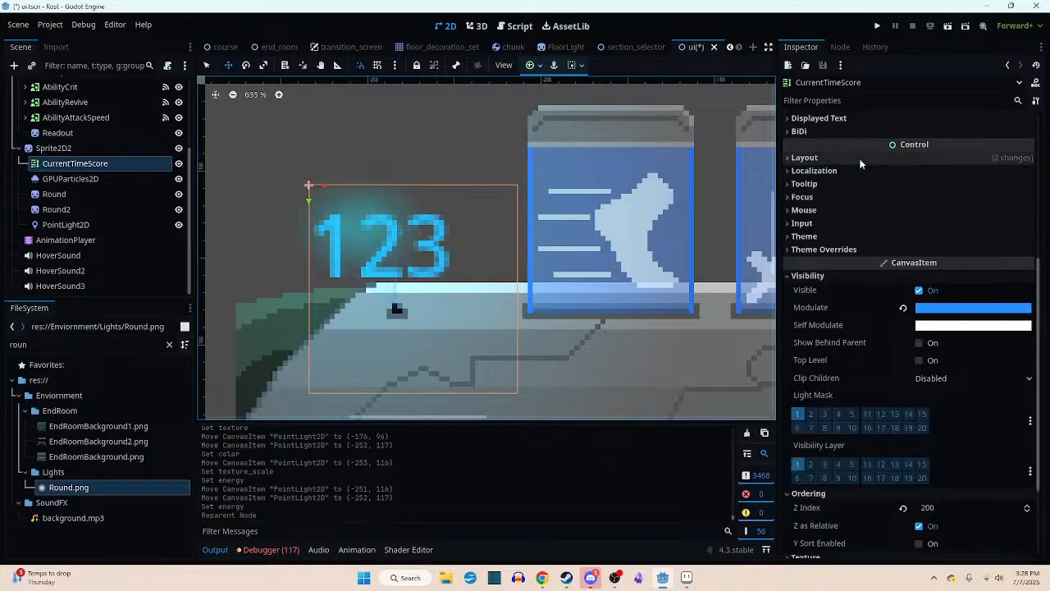
pyautogui.scroll(5, 860, 169)
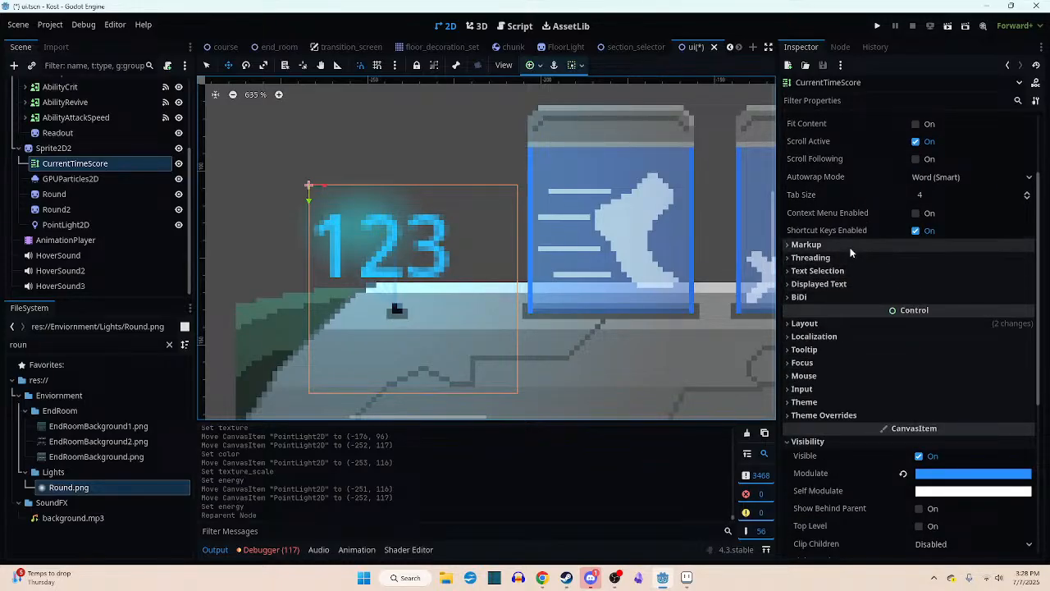
pyautogui.scroll(3, 853, 253)
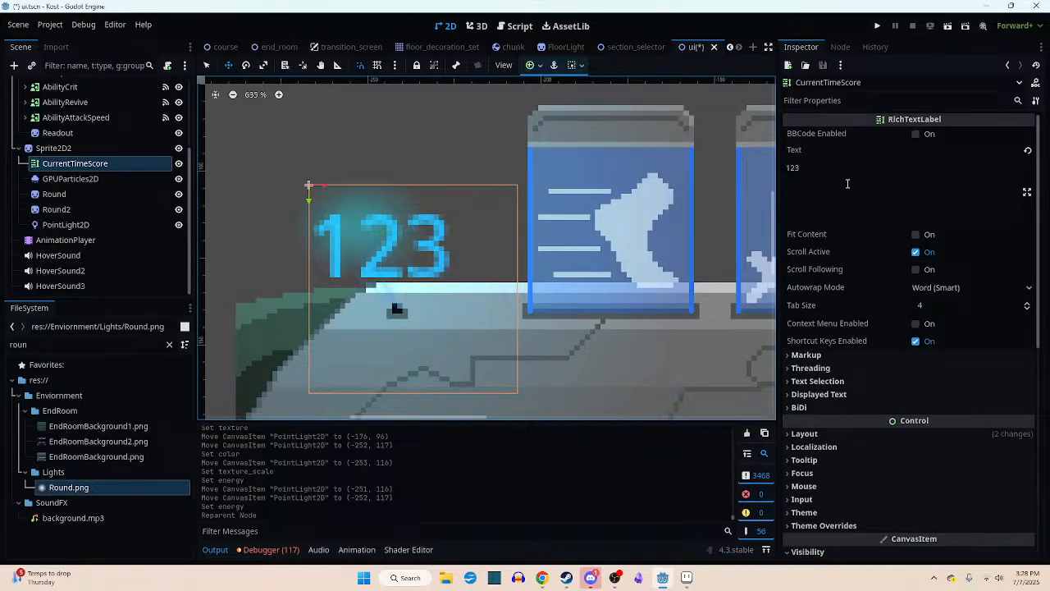
pyautogui.scroll(-8, 844, 213)
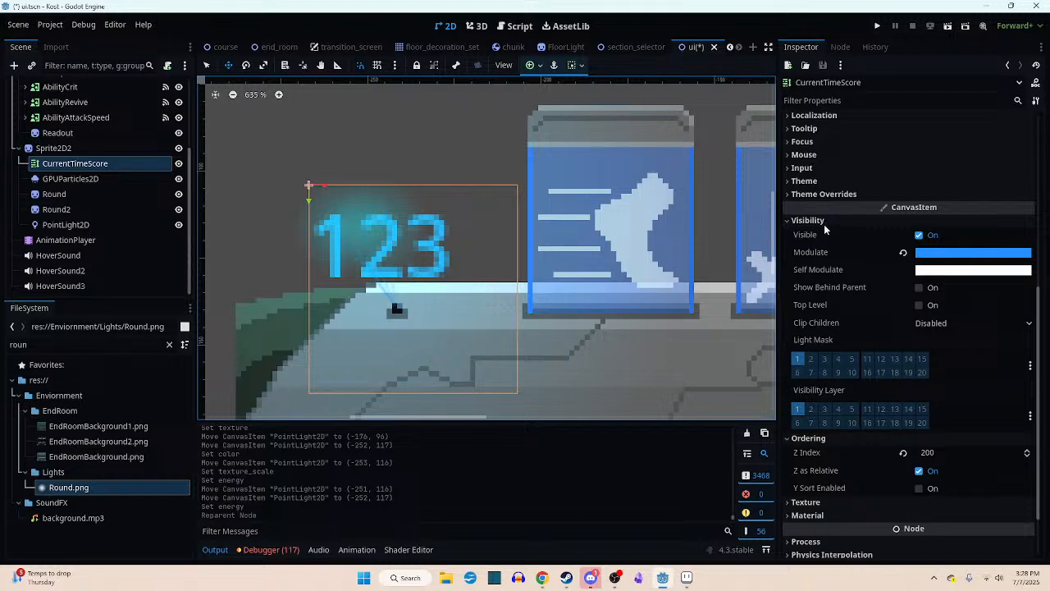
pyautogui.click(823, 222)
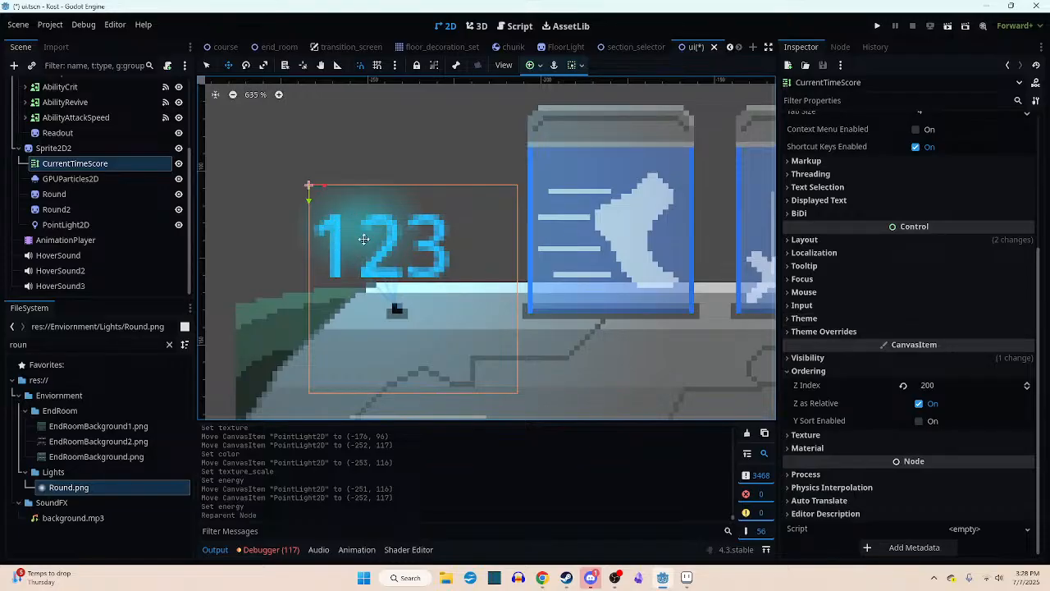
# - Move the CurrentTimeScore text up and slightly left above the socket, to (-180, 54)
pyautogui.scroll(-1, 468, 307)
pyautogui.scroll(-3, 469, 307)
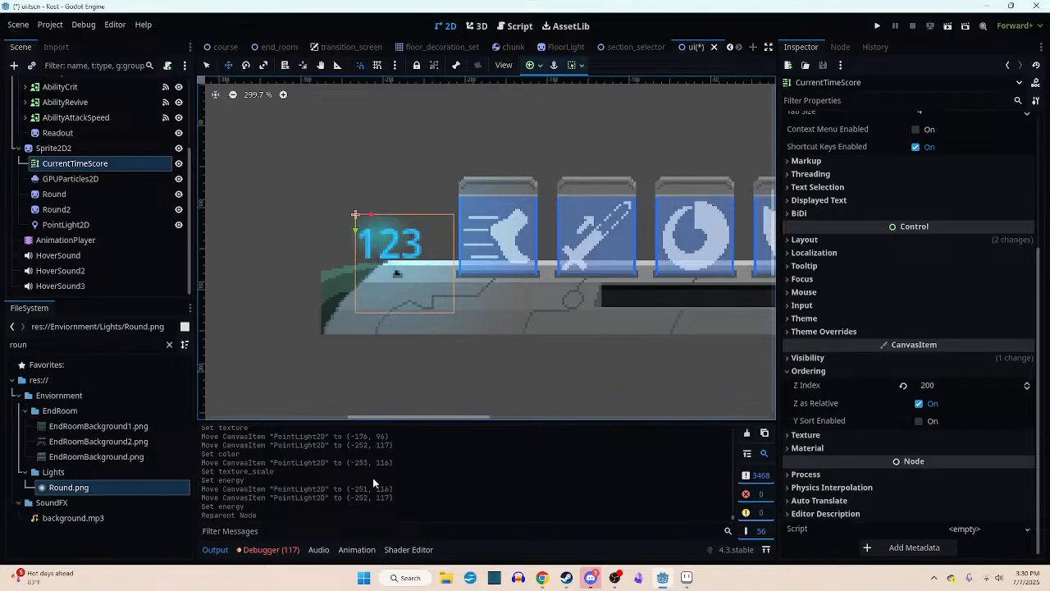
pyautogui.scroll(2, 396, 270)
pyautogui.moveTo(401, 246); pyautogui.dragTo(389, 227)
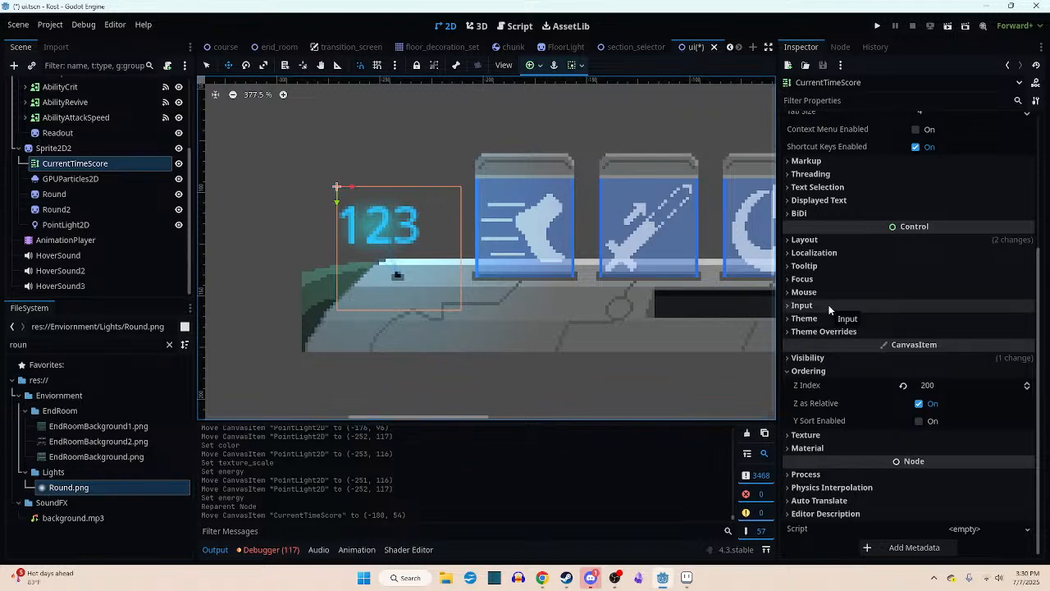
# - Check CurrentTimeScore's threading and text selection settings and nudge the text left to (-183, 54)
pyautogui.scroll(3, 827, 306)
pyautogui.scroll(-3, 828, 306)
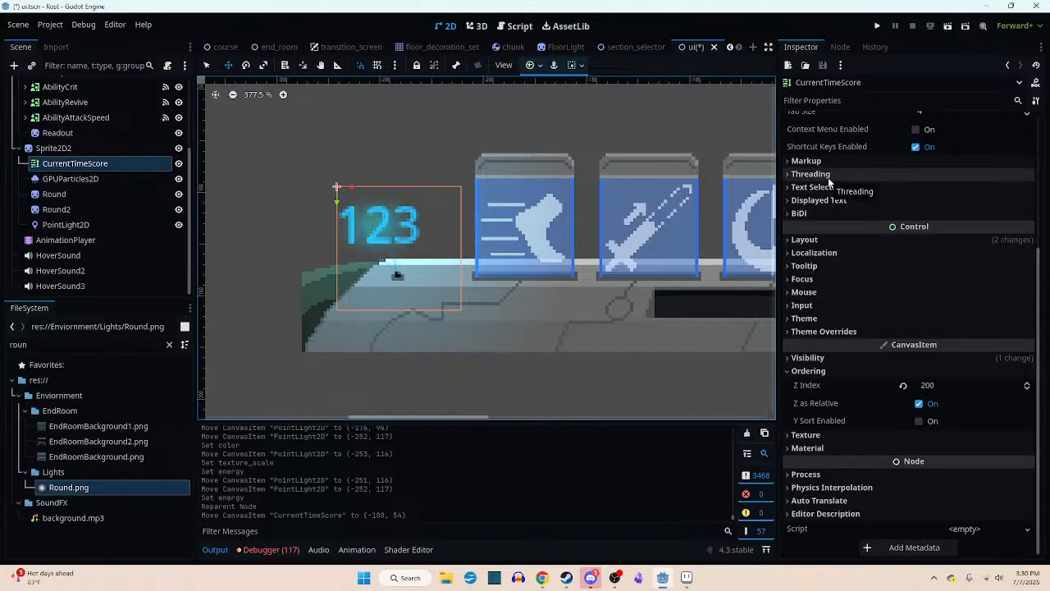
pyautogui.click(828, 177)
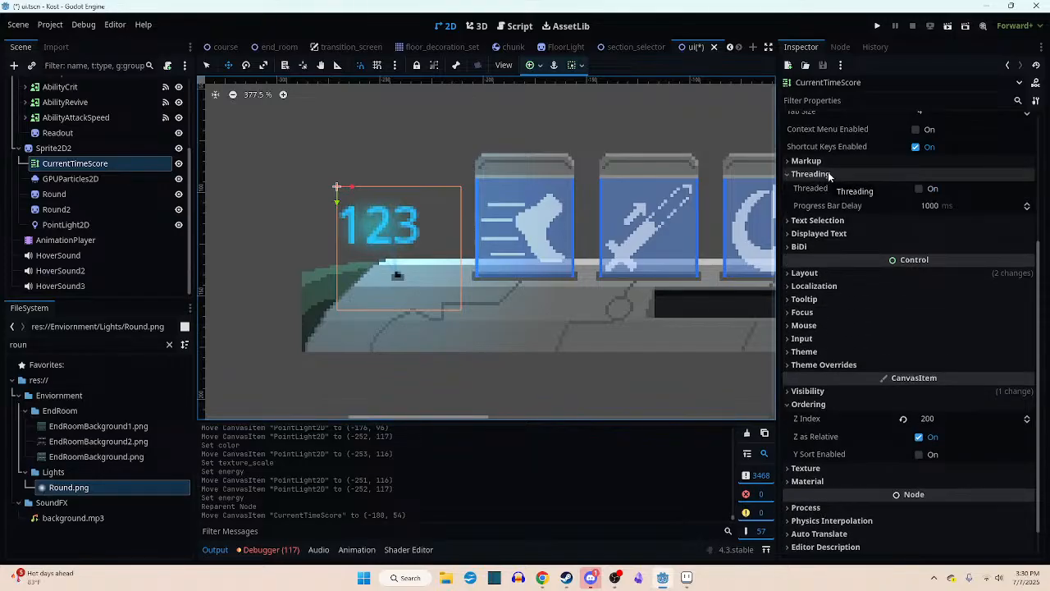
pyautogui.click(826, 176)
pyautogui.click(824, 187)
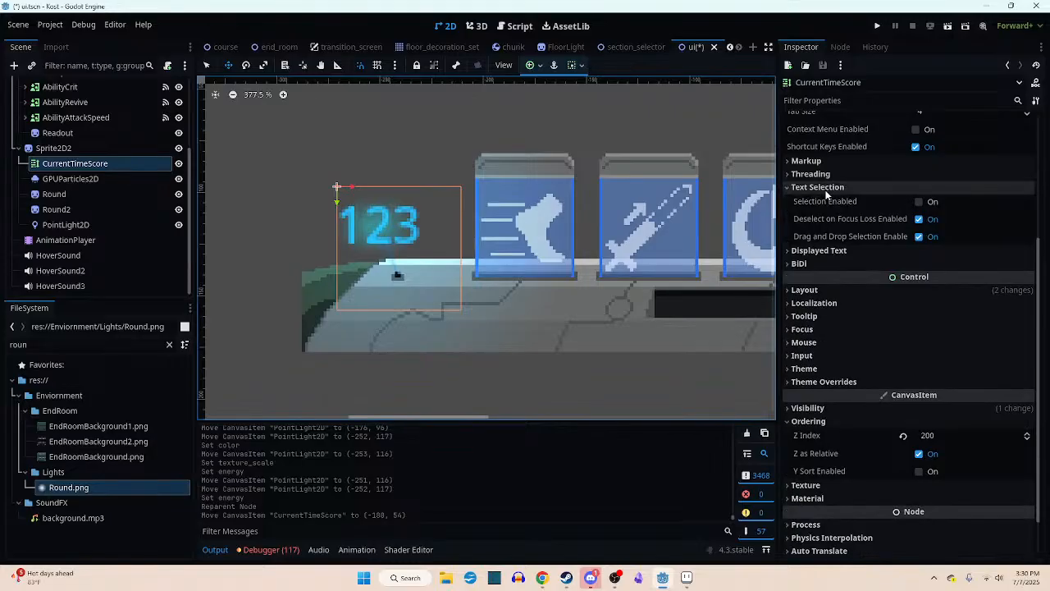
pyautogui.click(823, 188)
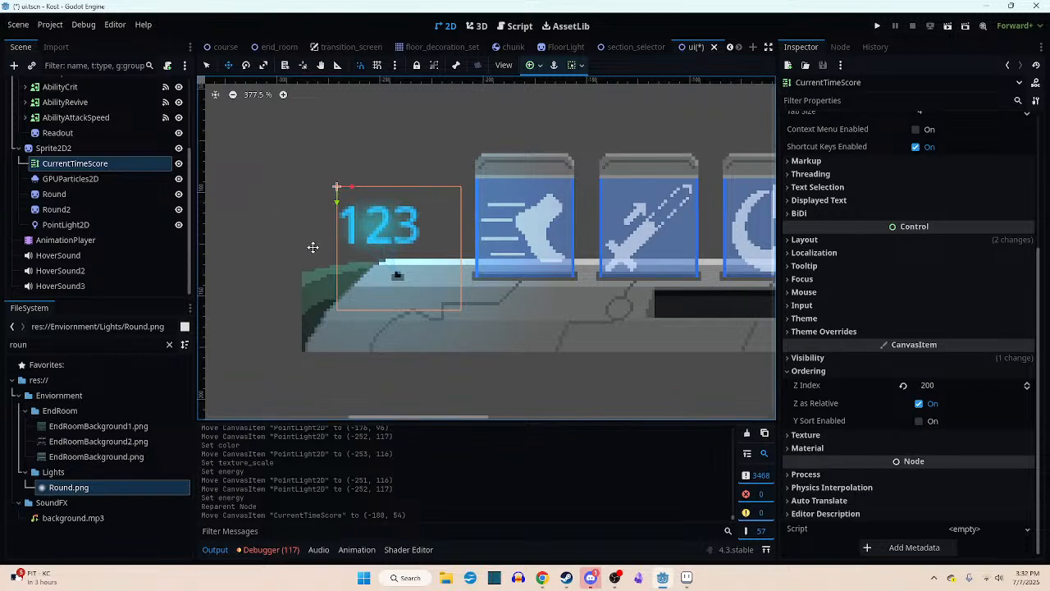
pyautogui.moveTo(376, 255); pyautogui.dragTo(368, 254)
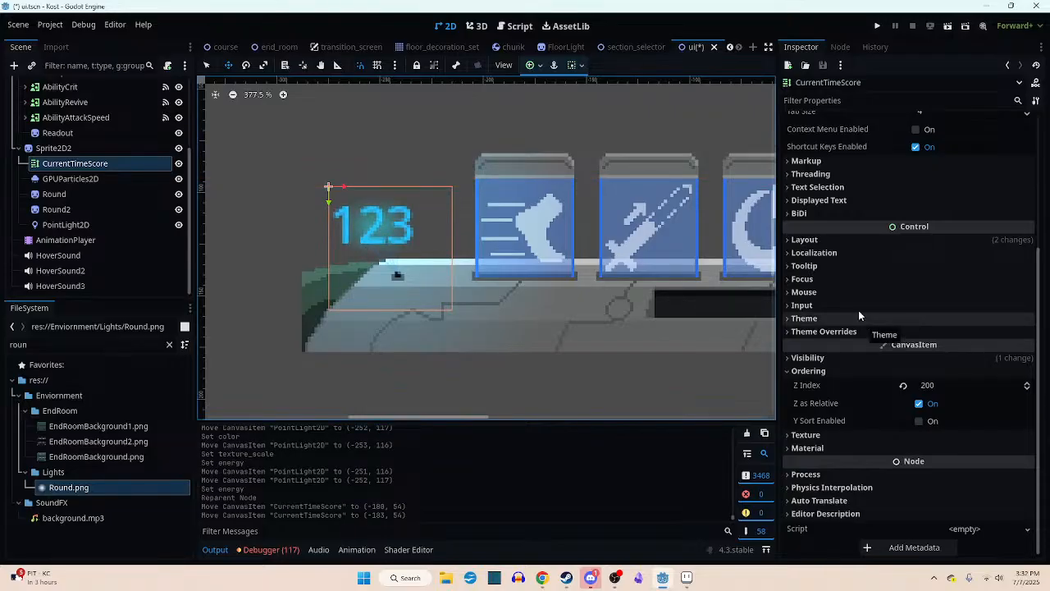
# - Look through CurrentTimeScore's localization, layout, text selection and displayed text settings for options that affect the score text
pyautogui.click(843, 252)
pyautogui.click(843, 253)
pyautogui.click(841, 242)
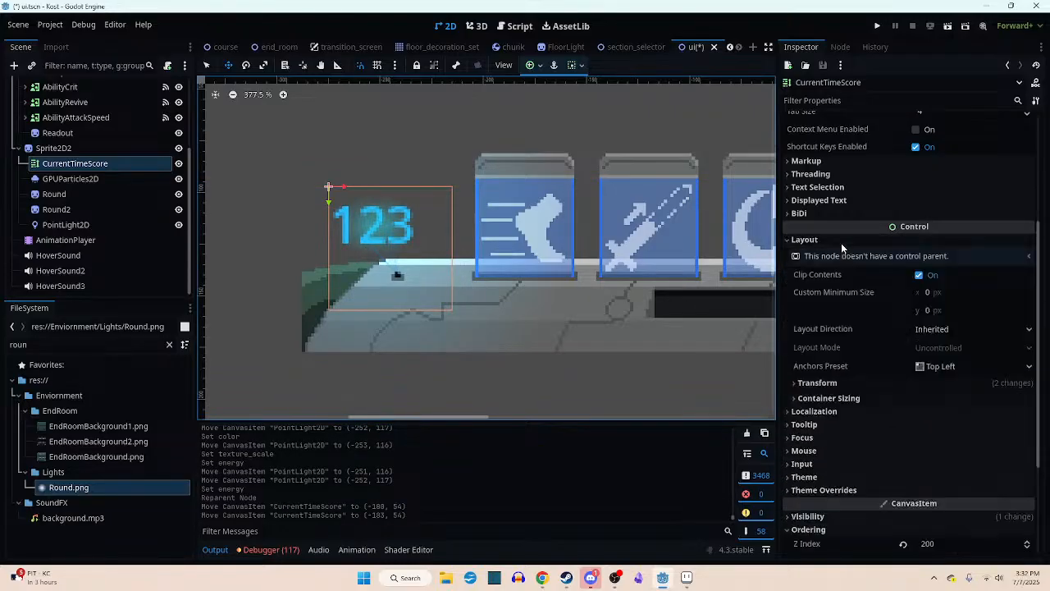
pyautogui.click(841, 243)
pyautogui.scroll(2, 837, 227)
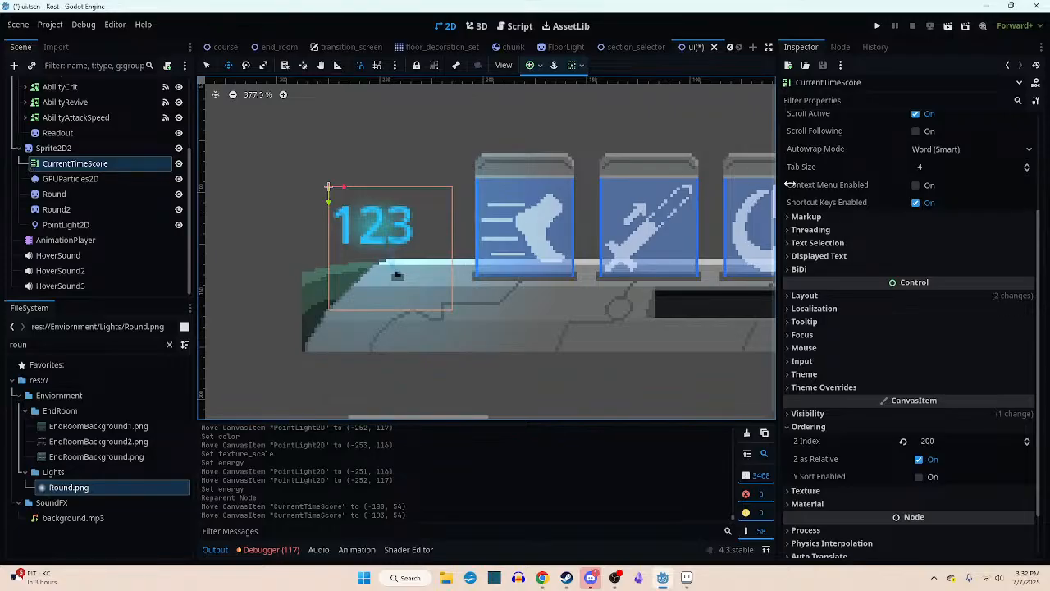
pyautogui.scroll(5, 919, 229)
pyautogui.scroll(-4, 909, 227)
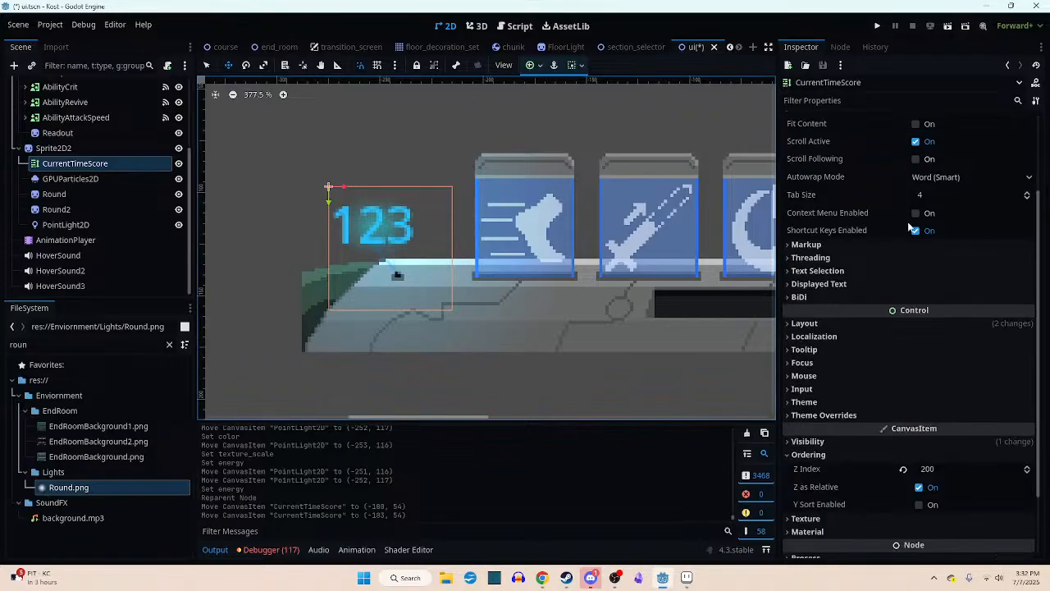
pyautogui.scroll(-3, 909, 227)
pyautogui.click(833, 188)
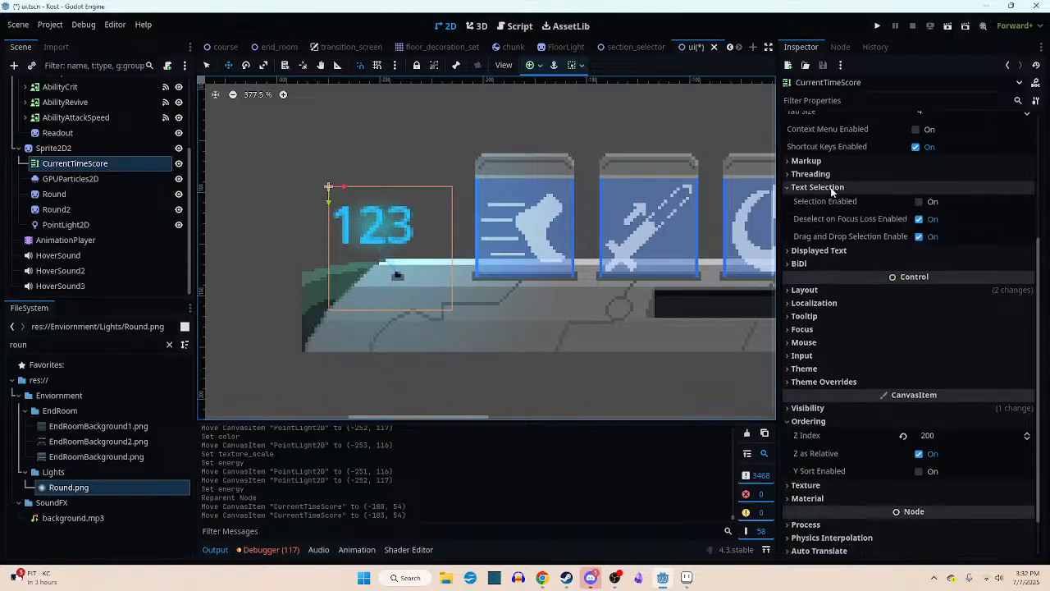
pyautogui.click(832, 190)
pyautogui.click(831, 201)
pyautogui.click(831, 201)
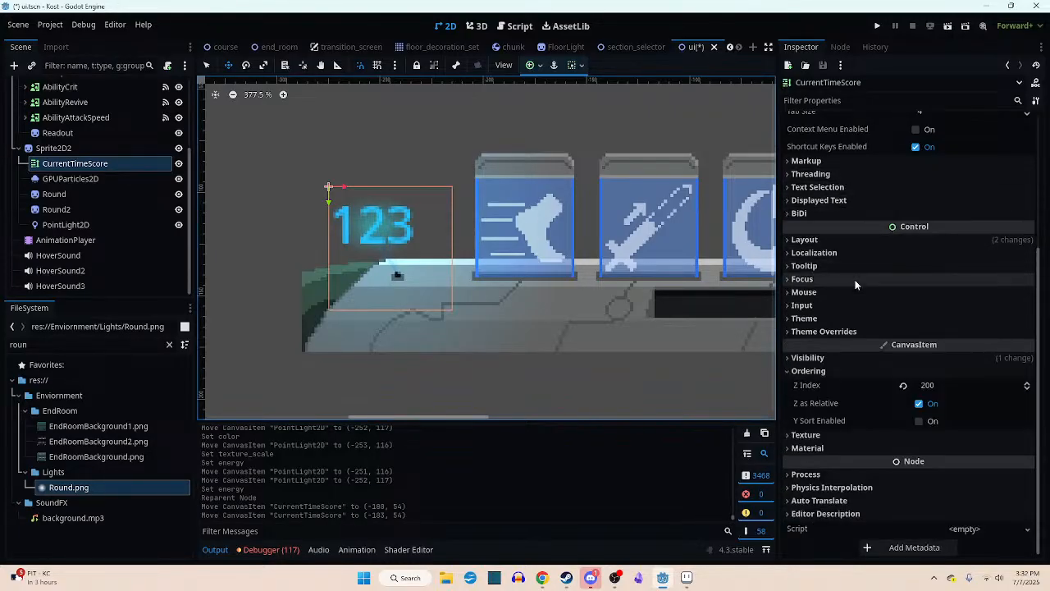
# - Look through CurrentTimeScore's ordering, theme, tooltip, focus, displayed text and BiDi properties for options that affect the score text
pyautogui.click(789, 372)
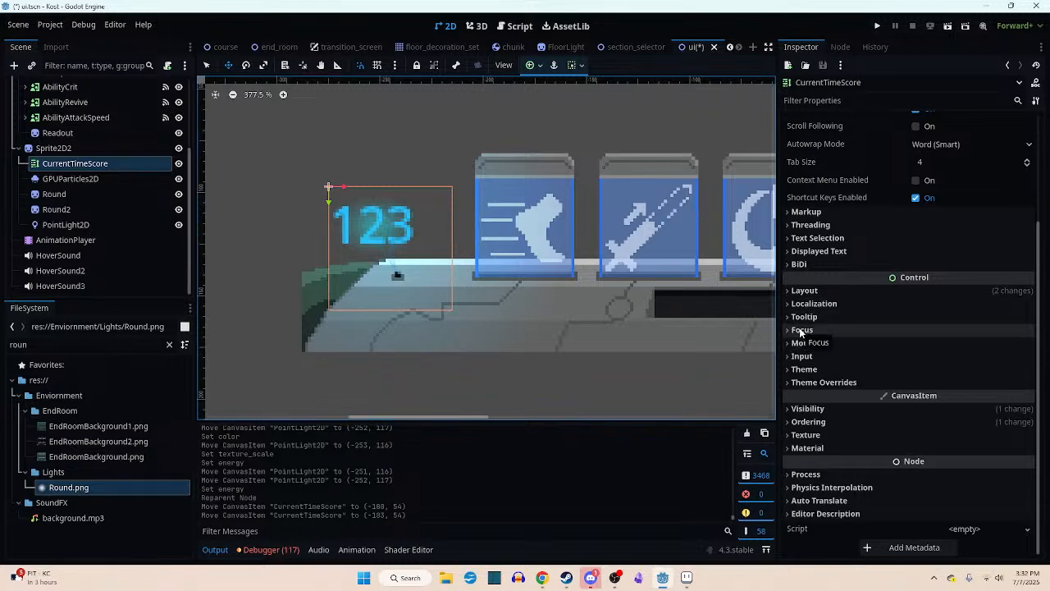
pyautogui.click(788, 370)
pyautogui.click(788, 370)
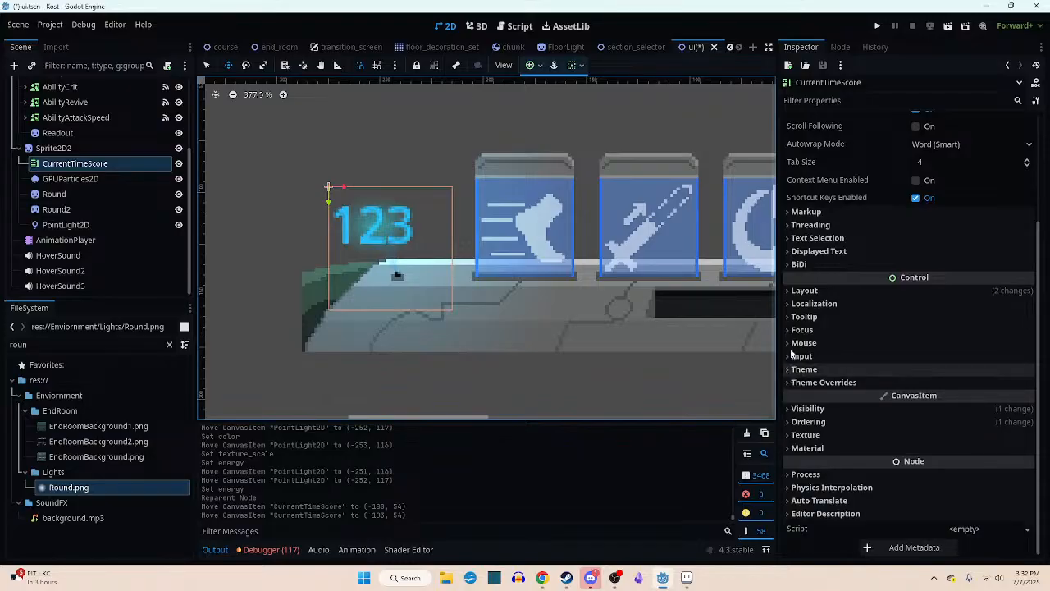
pyautogui.click(794, 318)
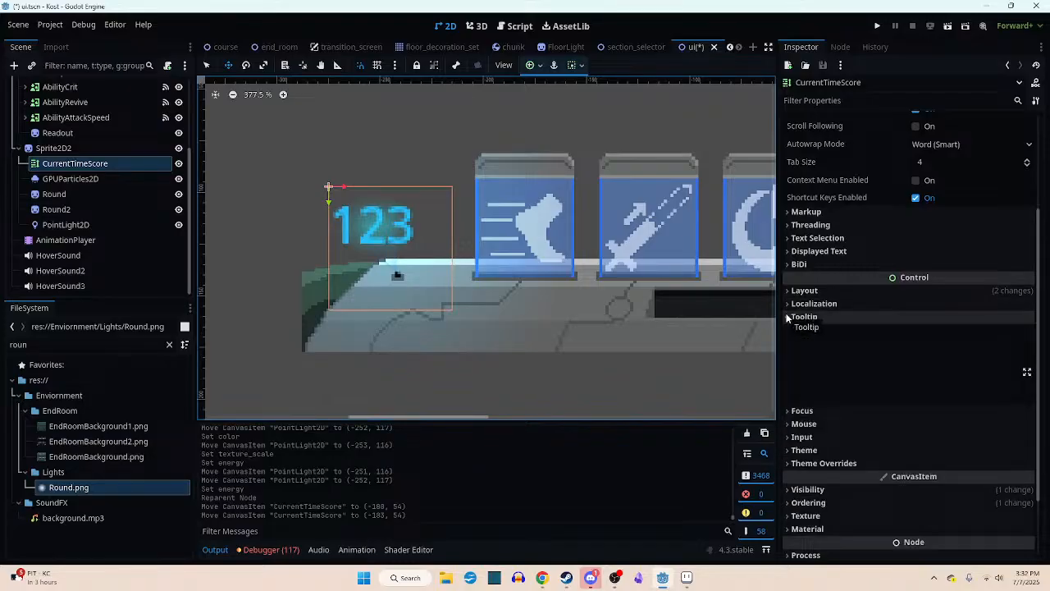
pyautogui.click(790, 320)
pyautogui.click(788, 330)
pyautogui.click(786, 330)
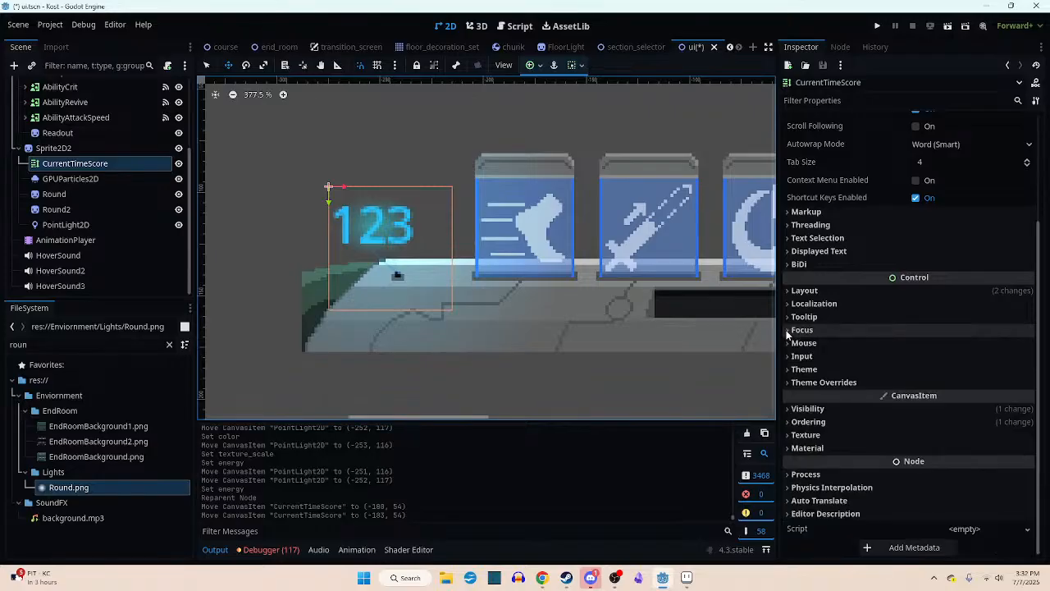
pyautogui.scroll(4, 850, 259)
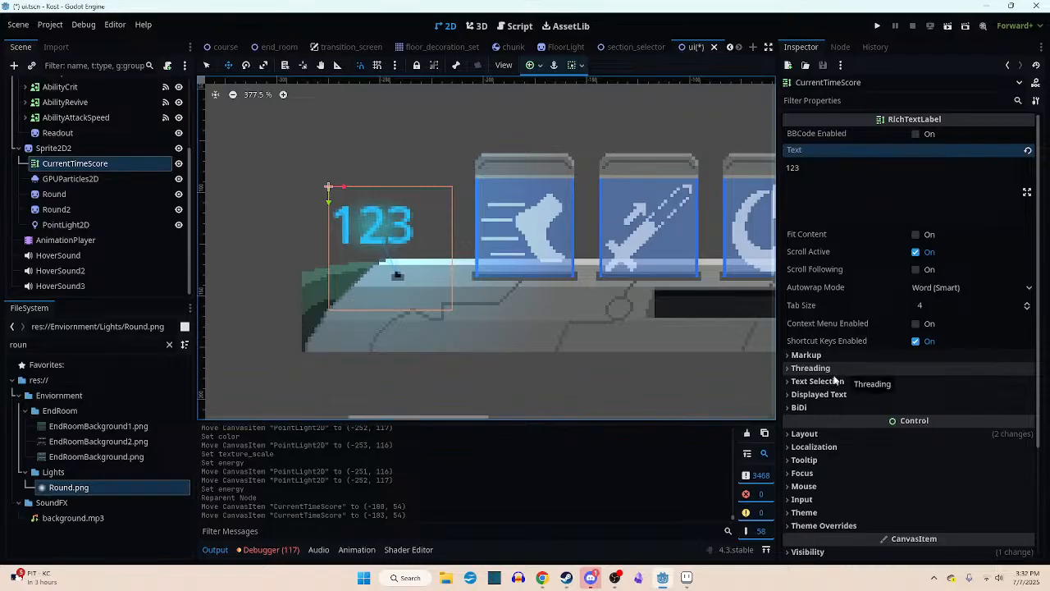
pyautogui.click(789, 394)
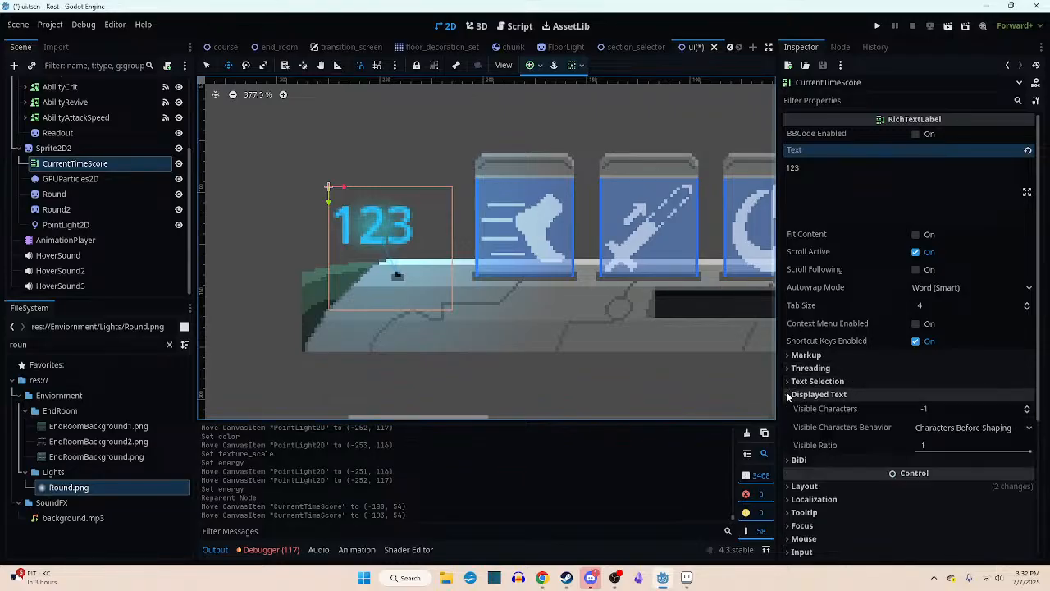
pyautogui.click(789, 395)
pyautogui.scroll(-5, 786, 266)
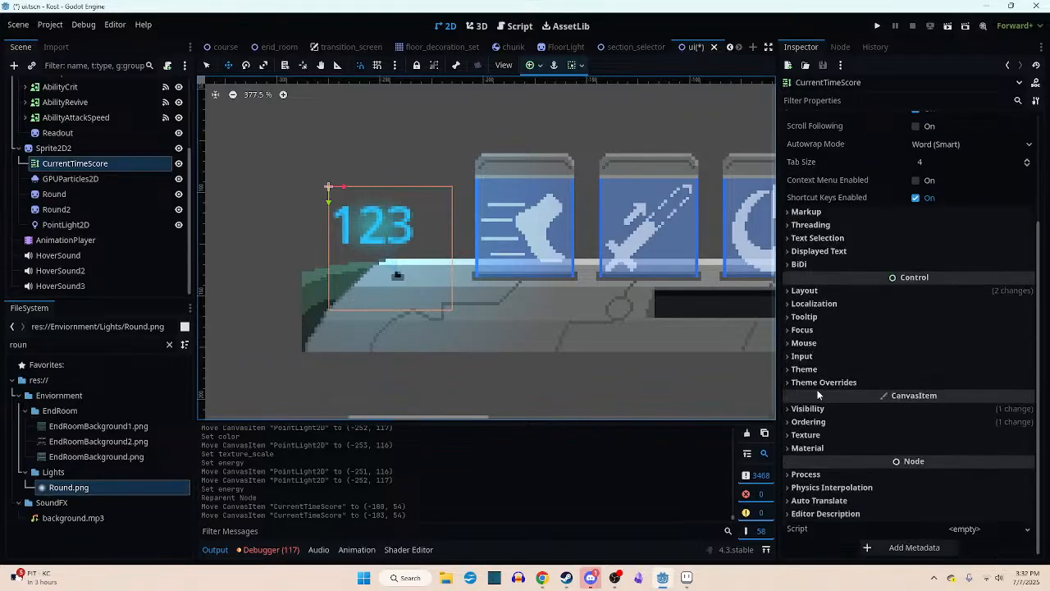
pyautogui.click(788, 264)
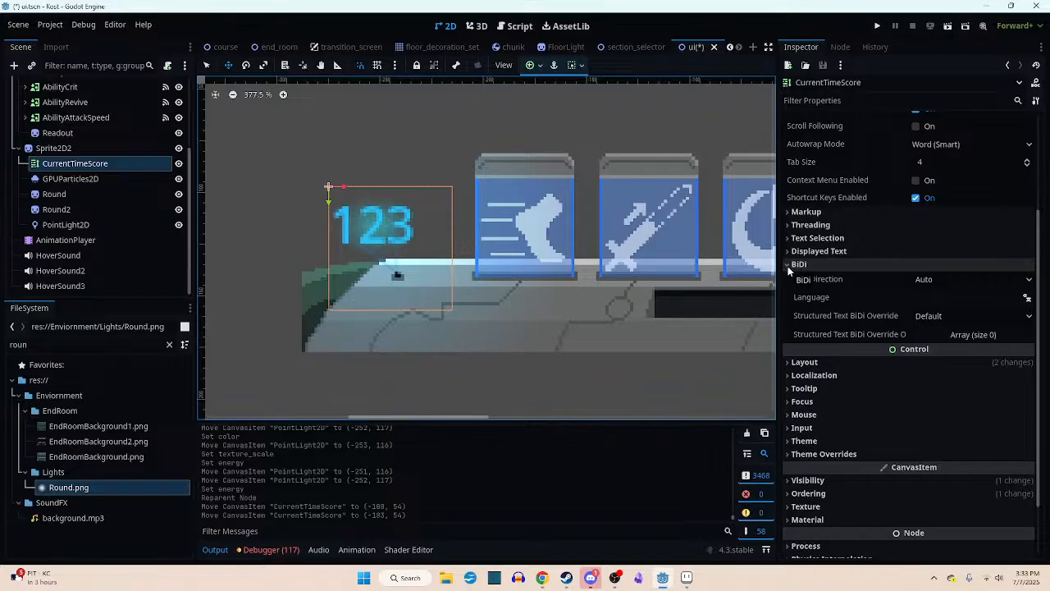
pyautogui.click(788, 264)
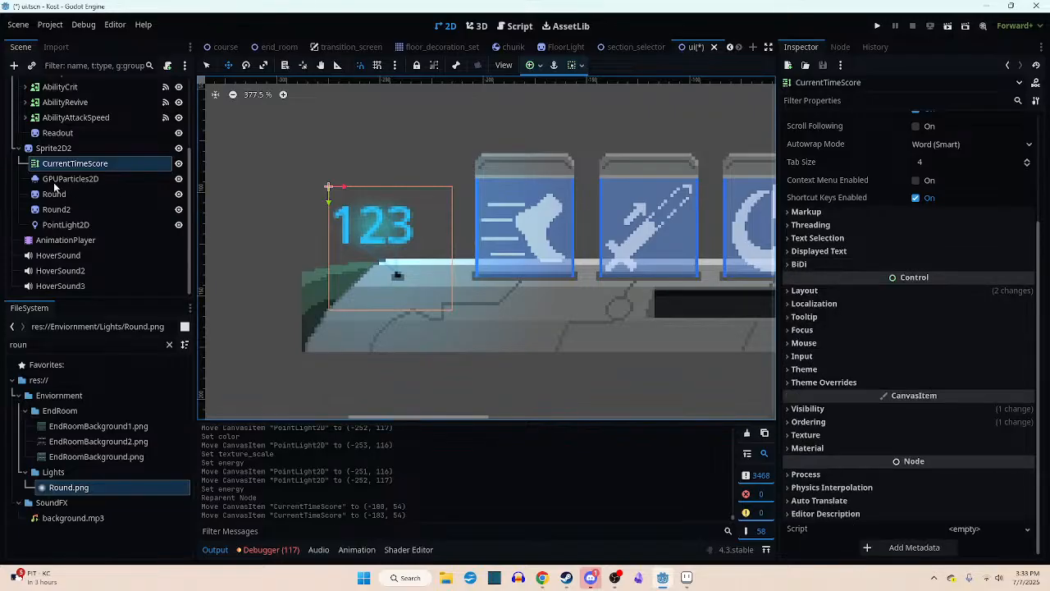
# - Add a Node2D child under Sprite2D2 and make CurrentTimeScore a child of that Node2D
pyautogui.rightClick(51, 148)
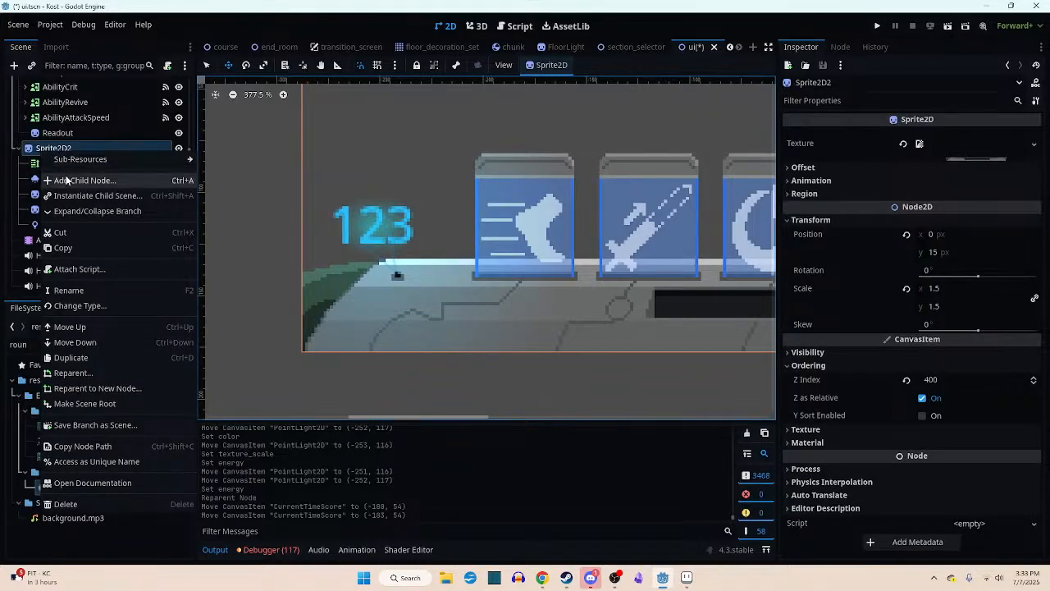
pyautogui.click(78, 164)
pyautogui.doubleClick(325, 291)
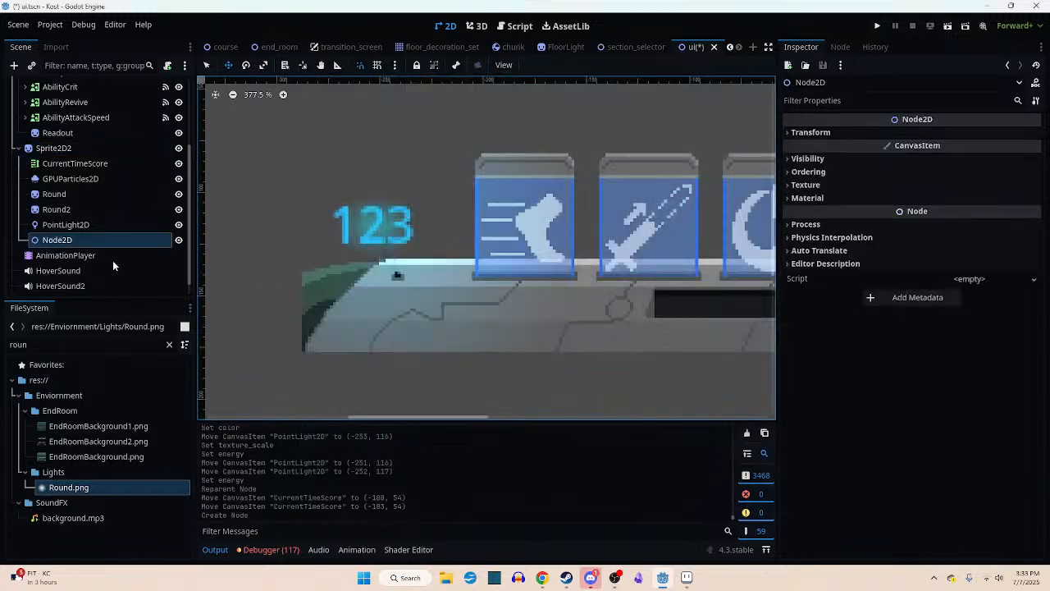
pyautogui.moveTo(64, 233); pyautogui.dragTo(70, 167)
pyautogui.click(68, 184)
pyautogui.click(70, 164)
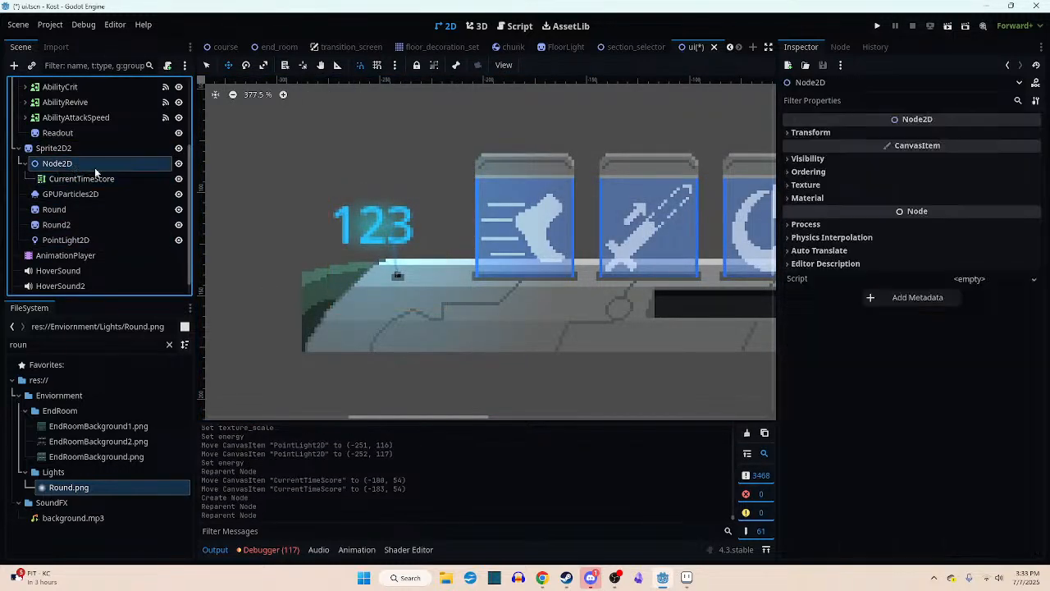
# - Set the Node2D's scale to 0.5 on both axes and move it to about (-84, 33), placing the text over the glow
pyautogui.click(823, 132)
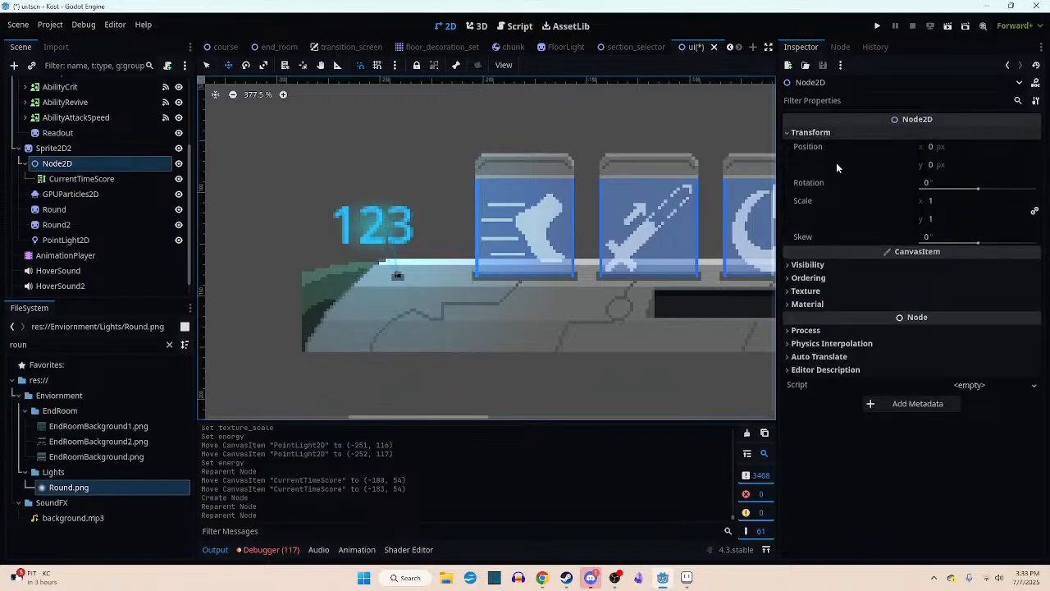
pyautogui.click(942, 204)
pyautogui.write('.2')
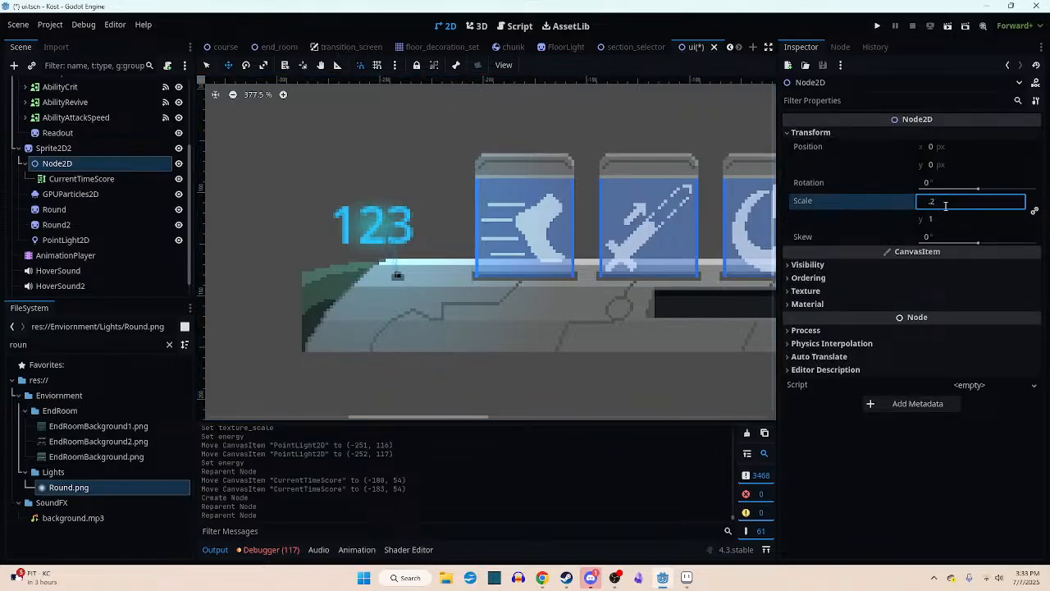
pyautogui.press('BackSpace')
pyautogui.write('5')
pyautogui.press('Return')
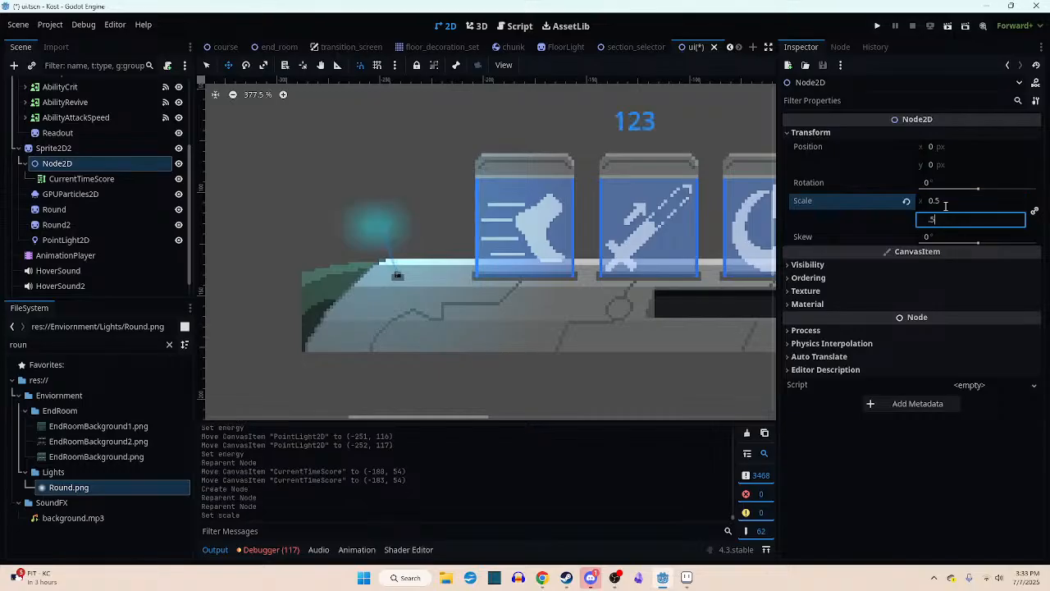
pyautogui.moveTo(633, 153); pyautogui.dragTo(378, 257)
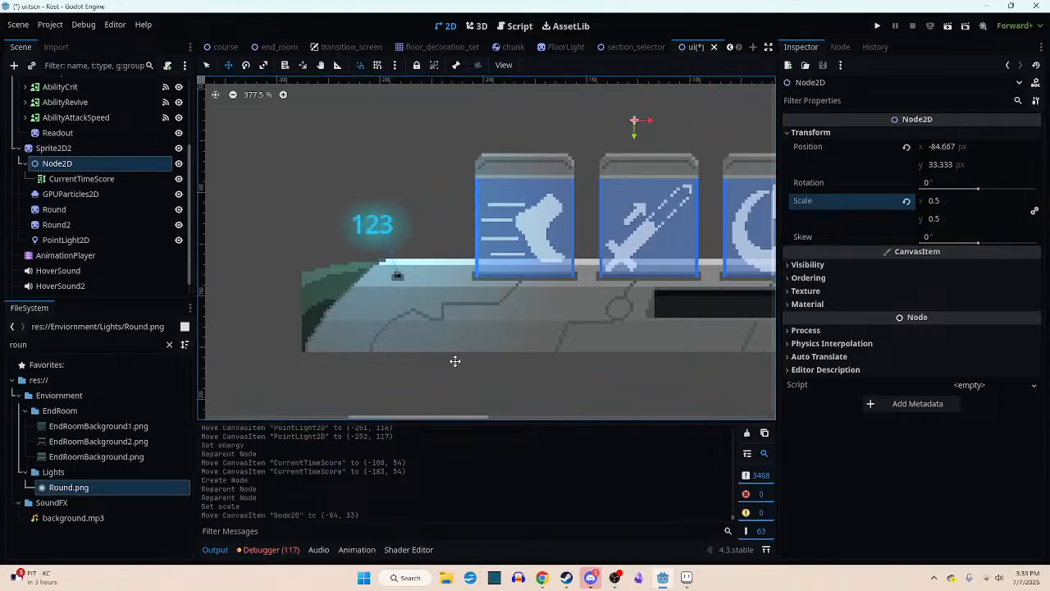
# - Set the Node2D's scale to 0.6 on both axes and move it to about (-66, 26) so the text stays over the glow
pyautogui.scroll(1, 416, 291)
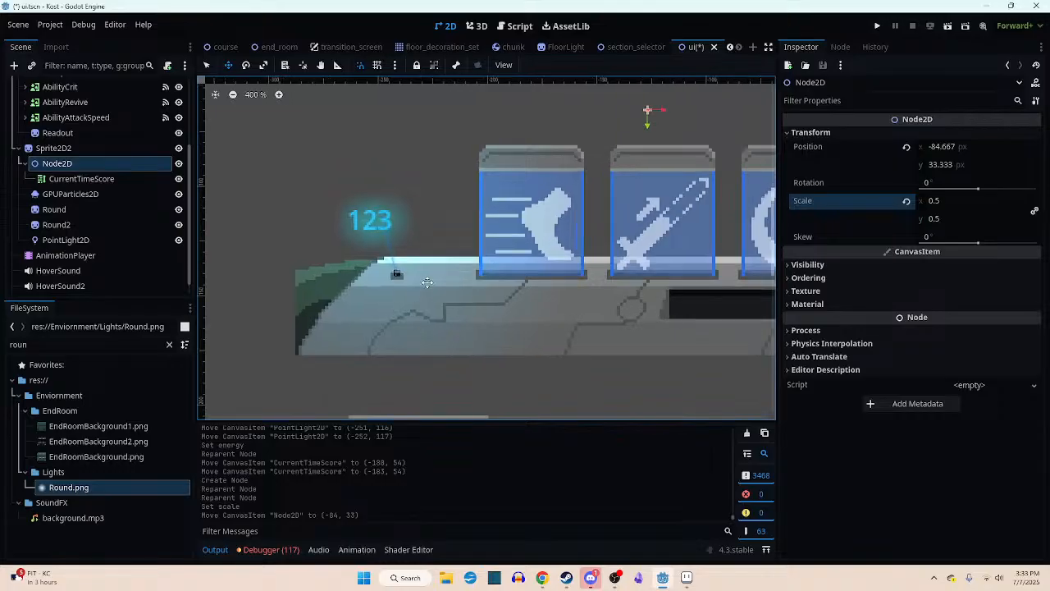
pyautogui.click(943, 201)
pyautogui.write('.6')
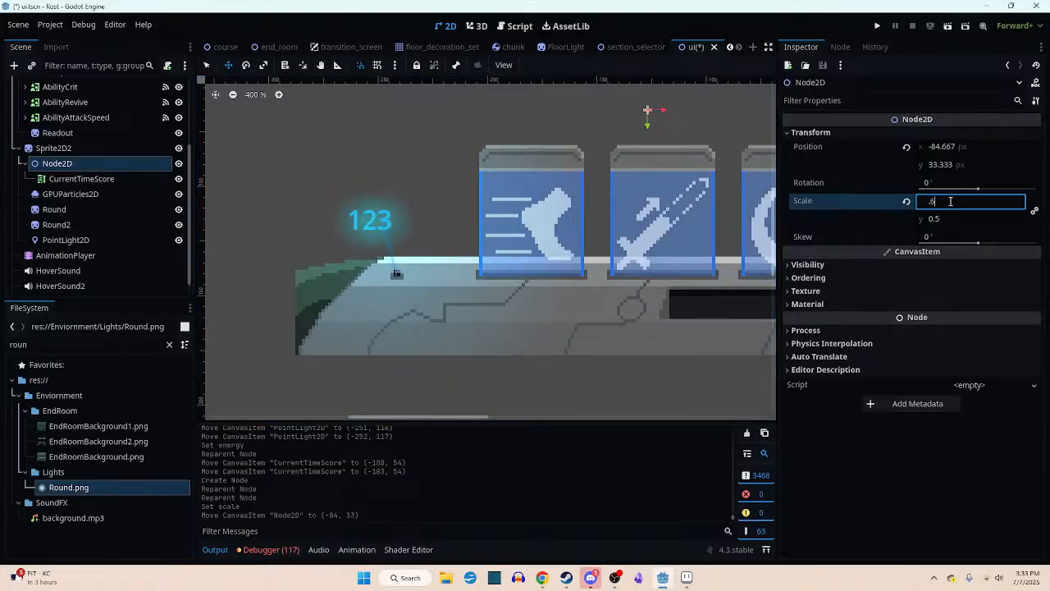
pyautogui.press('Tab')
pyautogui.write('.6')
pyautogui.moveTo(432, 260); pyautogui.dragTo(486, 240)
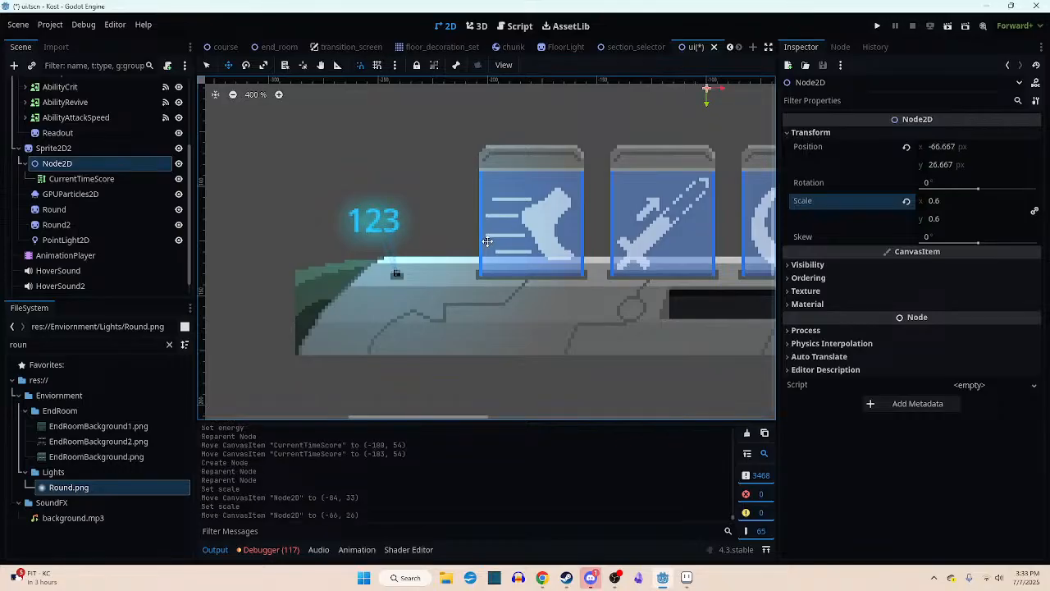
pyautogui.scroll(-2, 494, 255)
pyautogui.scroll(-4, 509, 273)
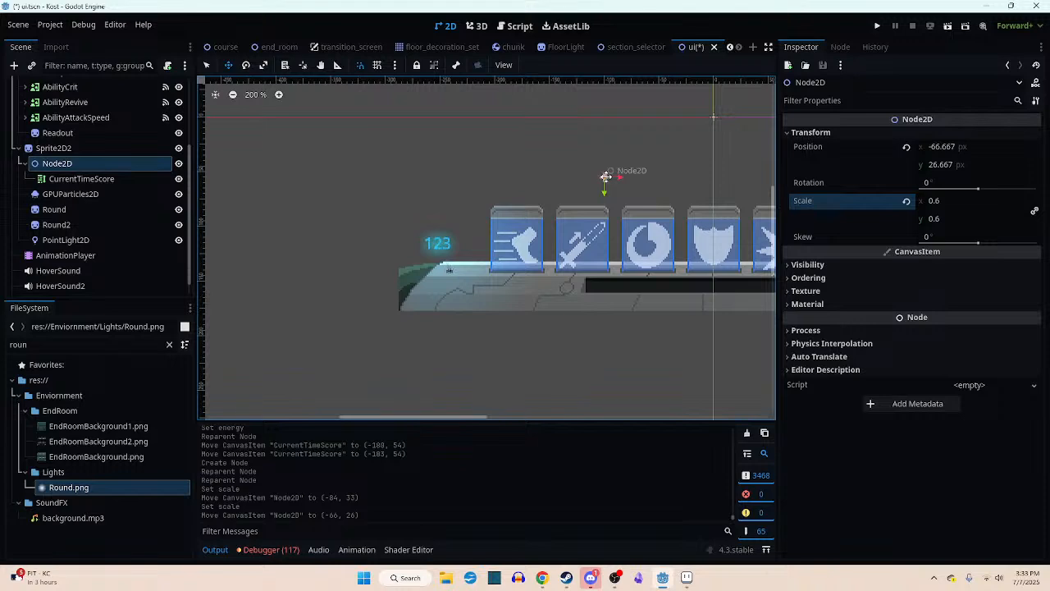
# - Move the CurrentTimeScore text to (0, 0) so it sits at its parent Node2D's origin
pyautogui.click(56, 178)
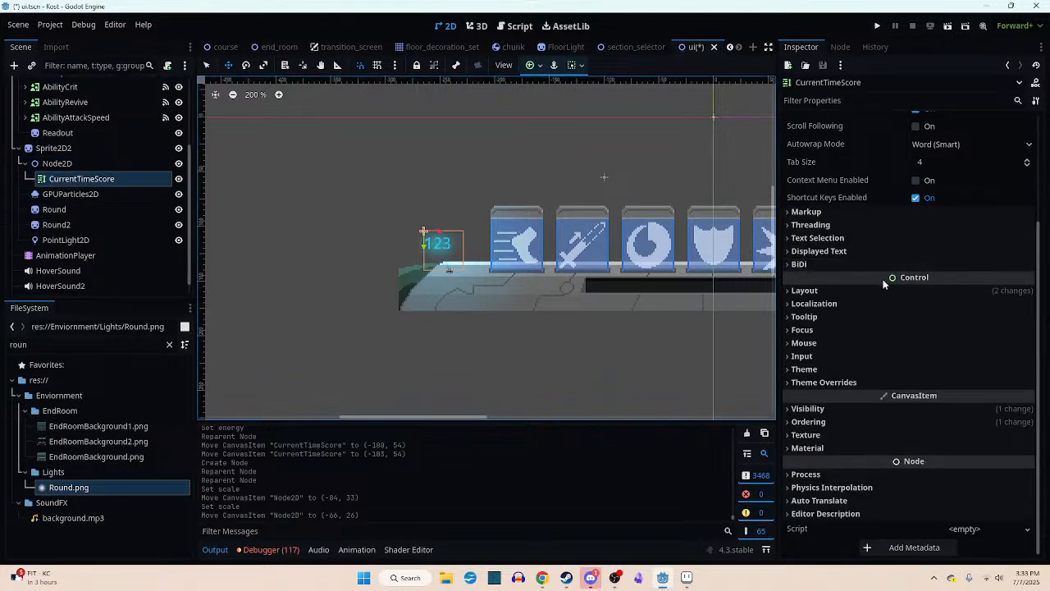
pyautogui.moveTo(528, 304); pyautogui.dragTo(419, 345, button='middle')
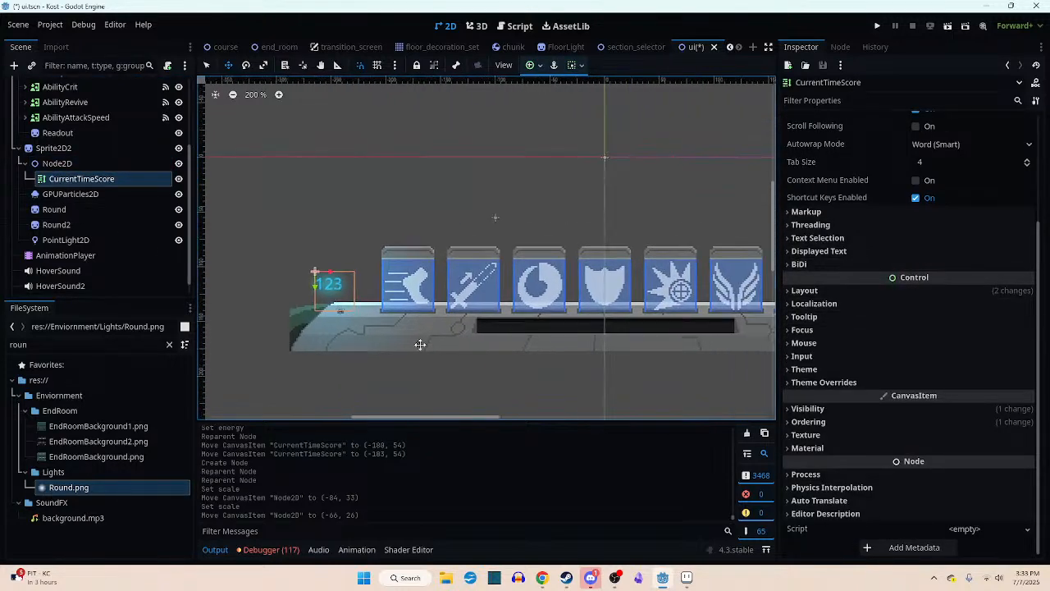
pyautogui.moveTo(419, 344); pyautogui.dragTo(600, 290)
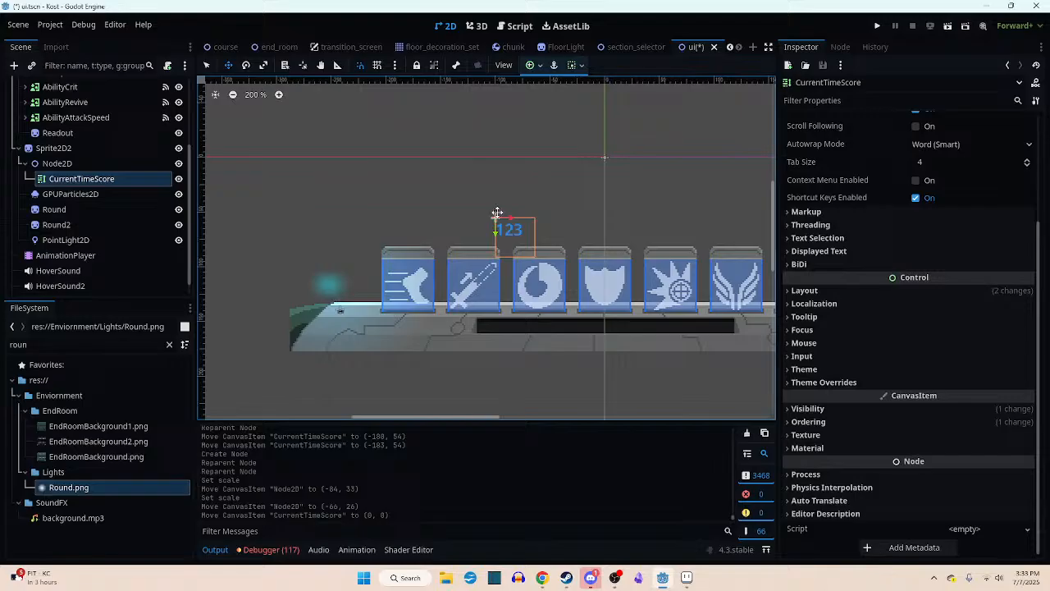
# - Move the Node2D to about (-177, 60) so the score text is centred in the glow above the socket
pyautogui.click(57, 163)
pyautogui.moveTo(547, 218); pyautogui.dragTo(375, 273)
pyautogui.scroll(5, 320, 283)
pyautogui.scroll(3, 352, 239)
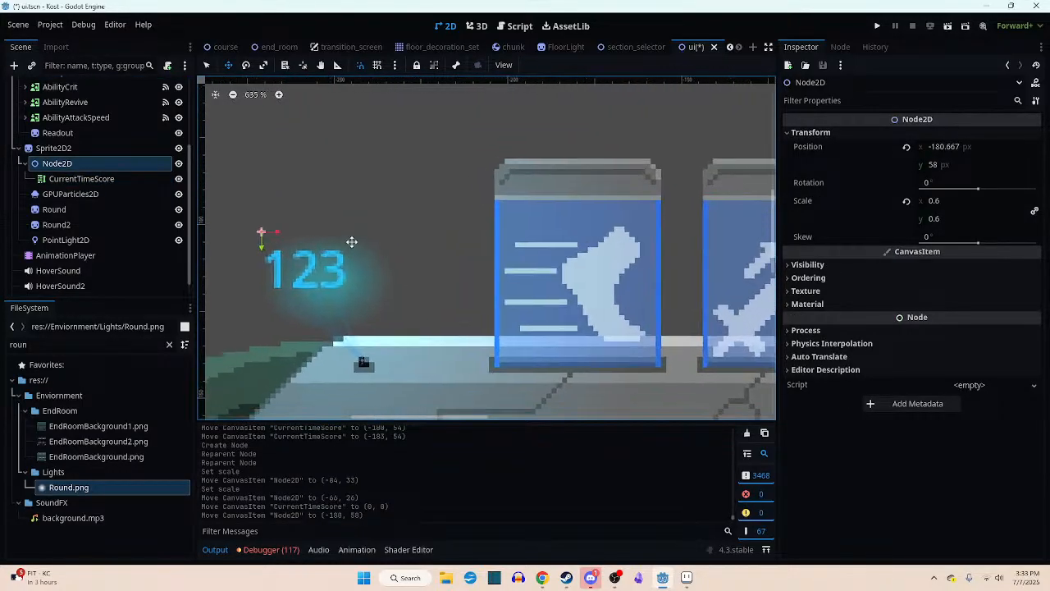
pyautogui.moveTo(356, 232); pyautogui.dragTo(377, 246)
pyautogui.scroll(-6, 462, 258)
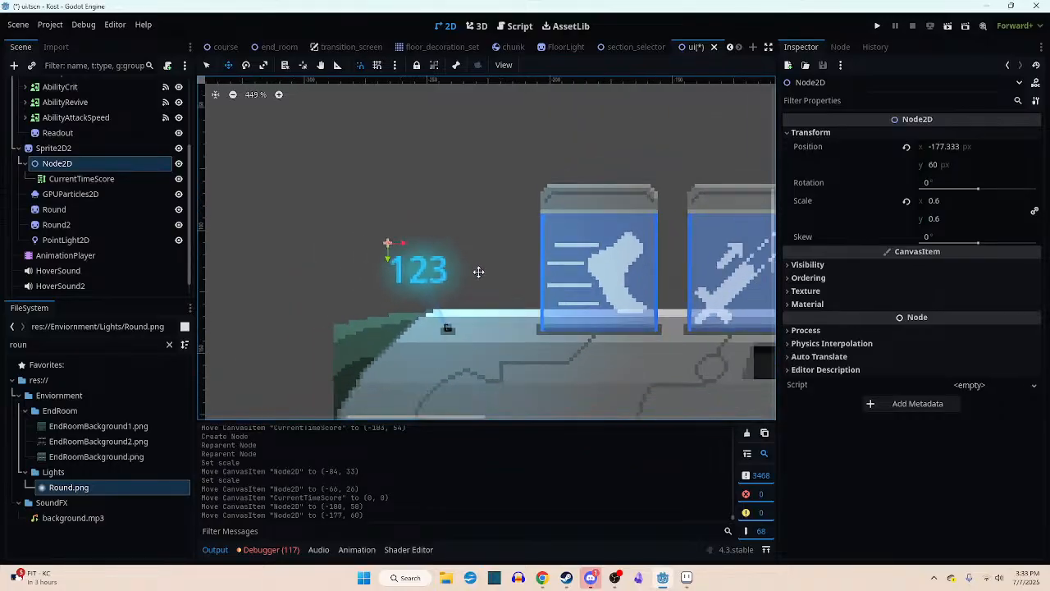
pyautogui.scroll(6, 421, 271)
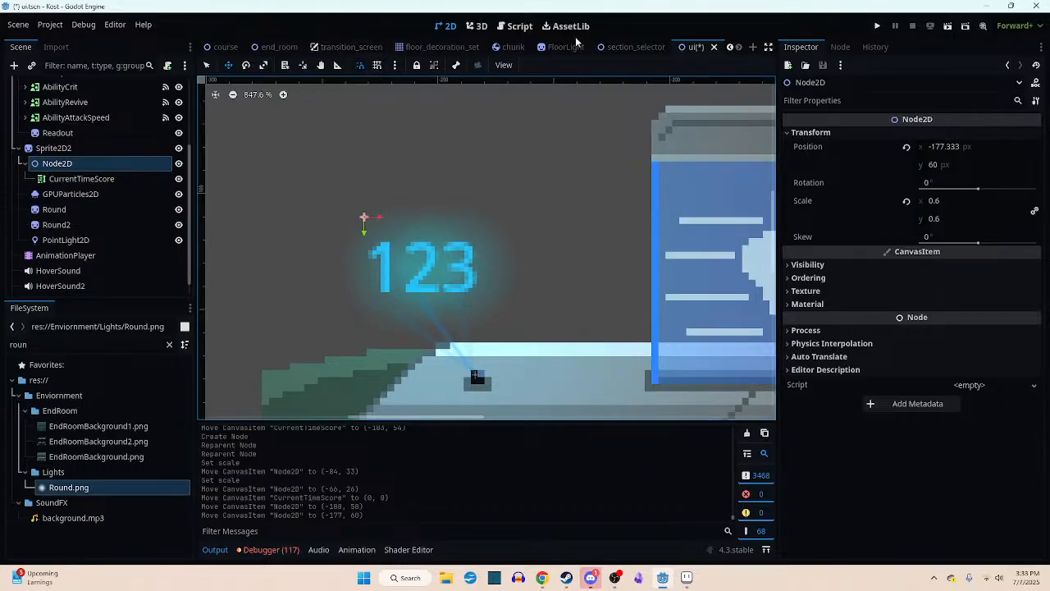
# - Run the course scene and inspect the CurrentTimeScore text assignment in ui.gd's _physics_process function
pyautogui.click(231, 48)
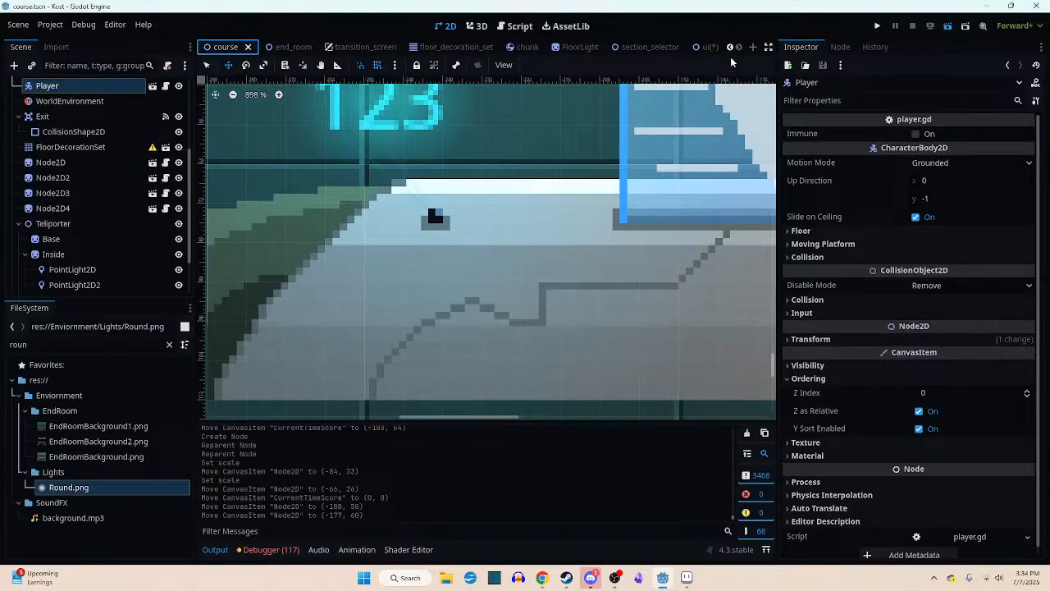
pyautogui.press('F6')
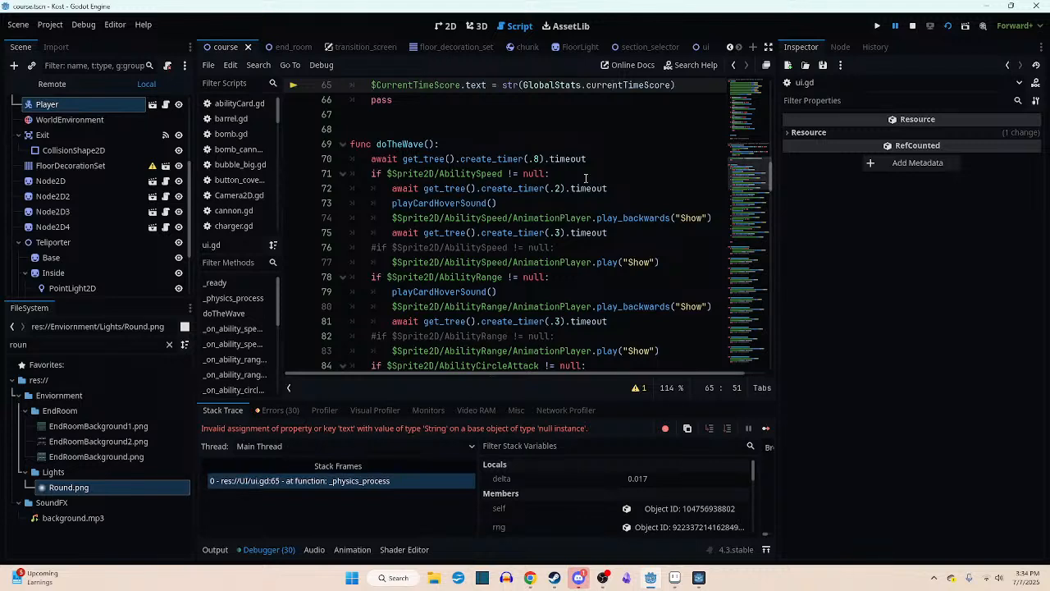
pyautogui.scroll(3, 586, 193)
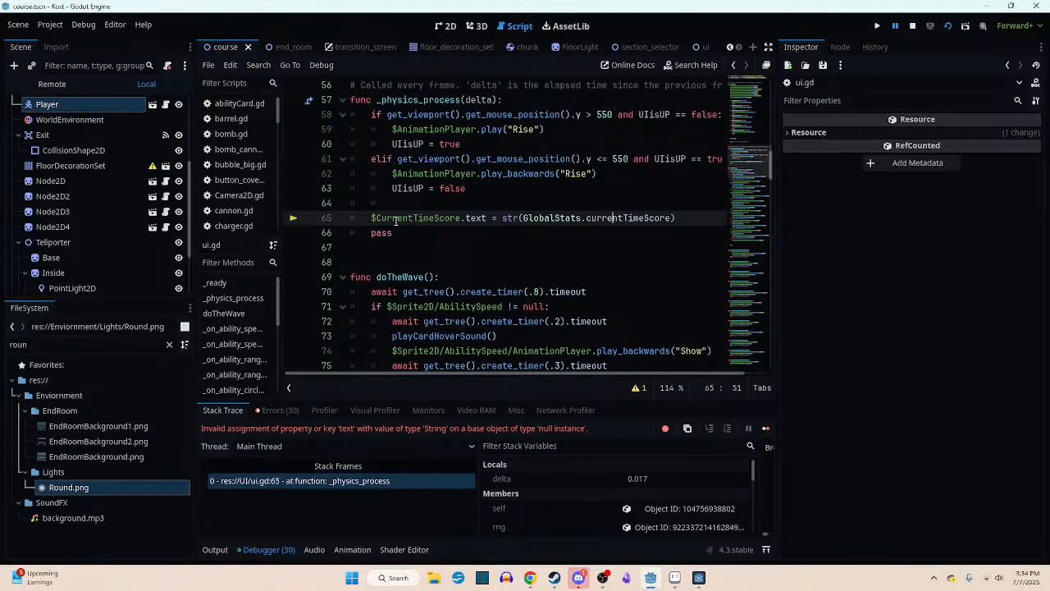
pyautogui.scroll(-4, 59, 195)
pyautogui.scroll(5, 60, 195)
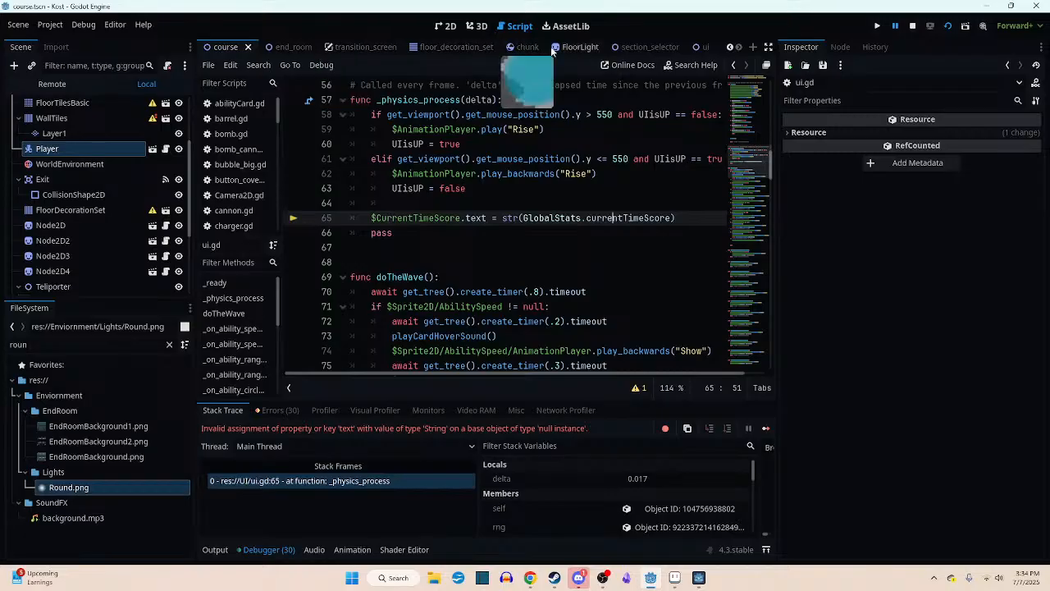
# - Replace the $CurrentTimeScore reference on line 65 of ui.gd with $Sprite2D2/Node2D/CurrentTimeScore and save
pyautogui.click(702, 47)
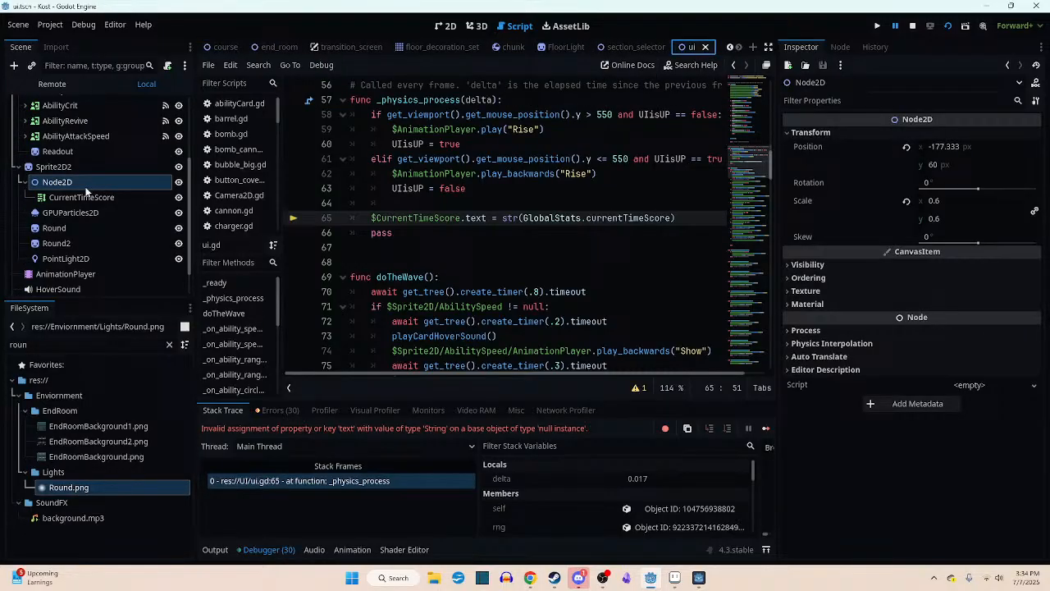
pyautogui.moveTo(463, 222); pyautogui.dragTo(377, 222)
pyautogui.press('BackSpace')
pyautogui.press('BackSpace')
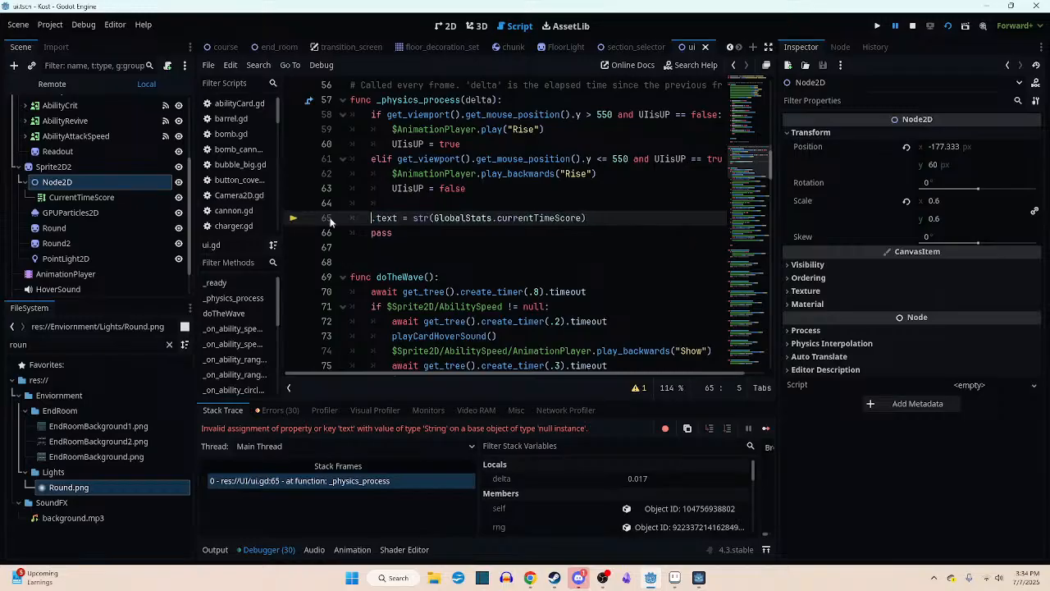
pyautogui.moveTo(82, 197); pyautogui.dragTo(372, 218)
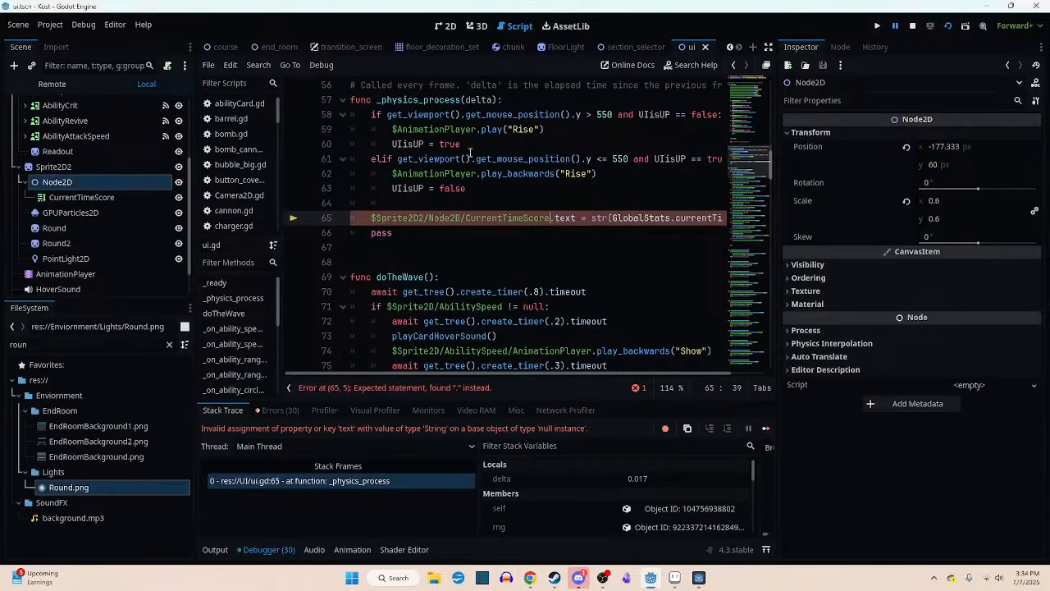
pyautogui.hotkey('ctrl', 's')
# - Stop the halted game, run the course scene again and view the score display in a maximized game window
pyautogui.click(223, 47)
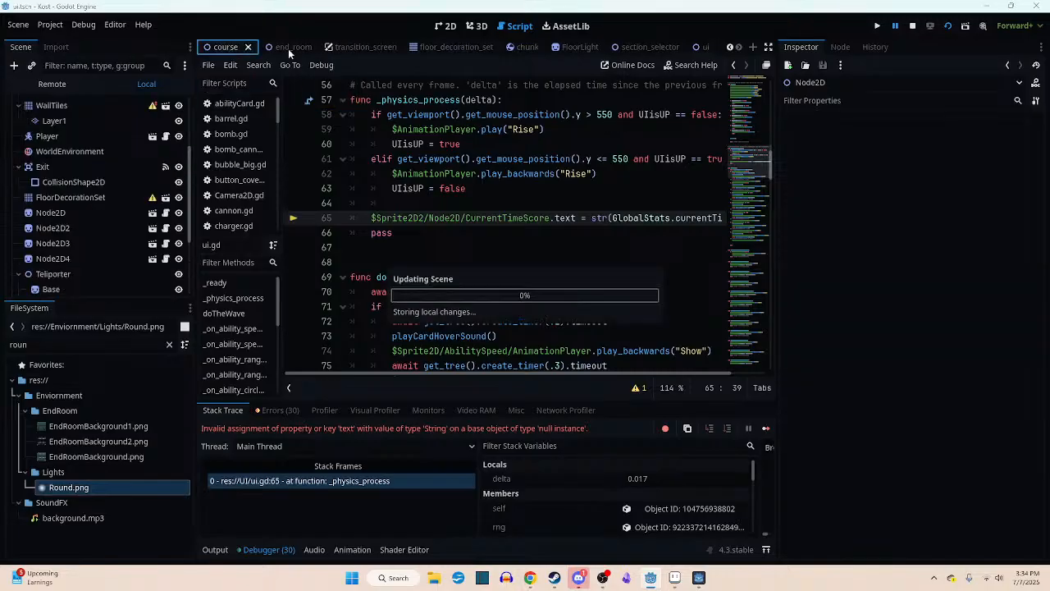
pyautogui.click(912, 25)
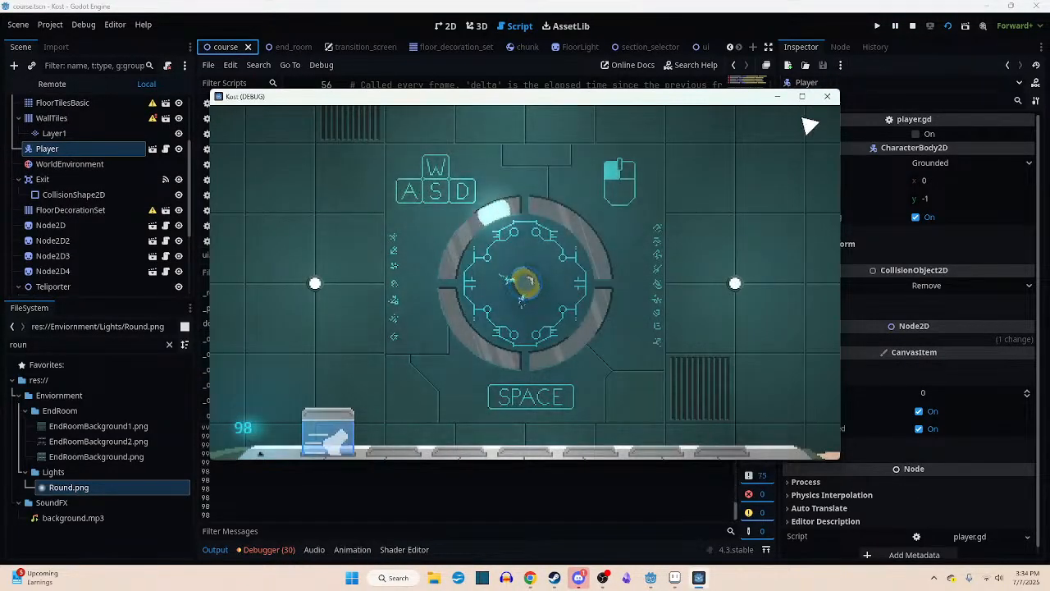
pyautogui.click(801, 95)
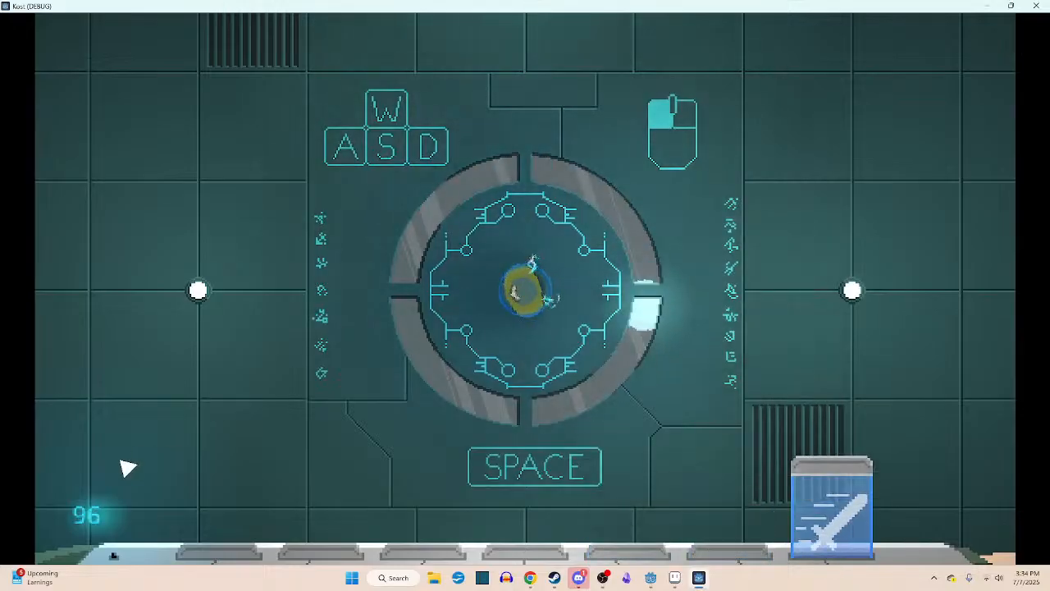
# - Raise the console bar in the running game, and play through the first corridors attacking enemies while watching the hologram score
pyautogui.moveTo(98, 528)
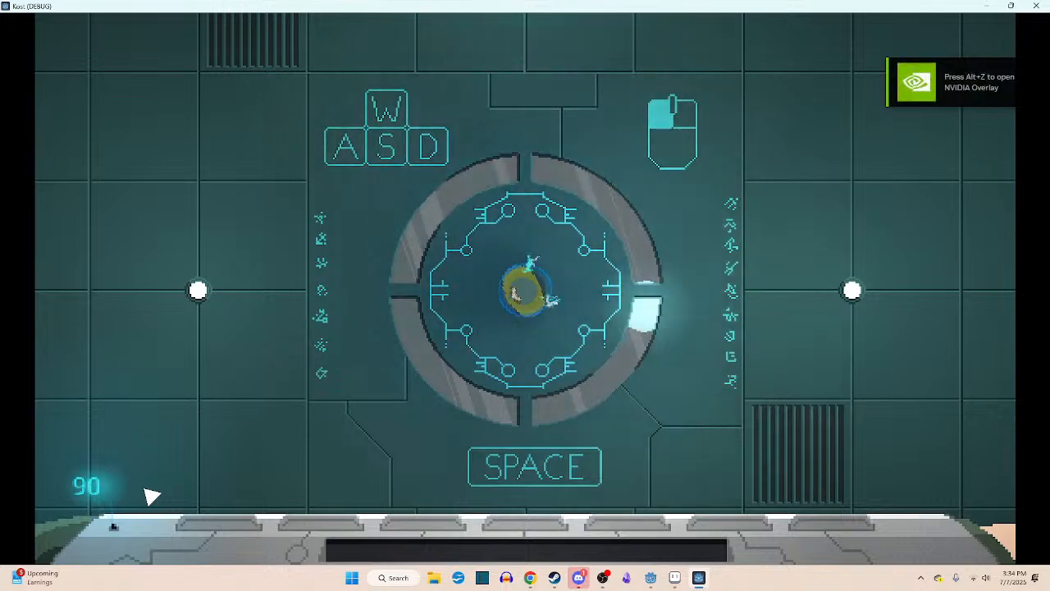
pyautogui.press('w')
pyautogui.press('w')
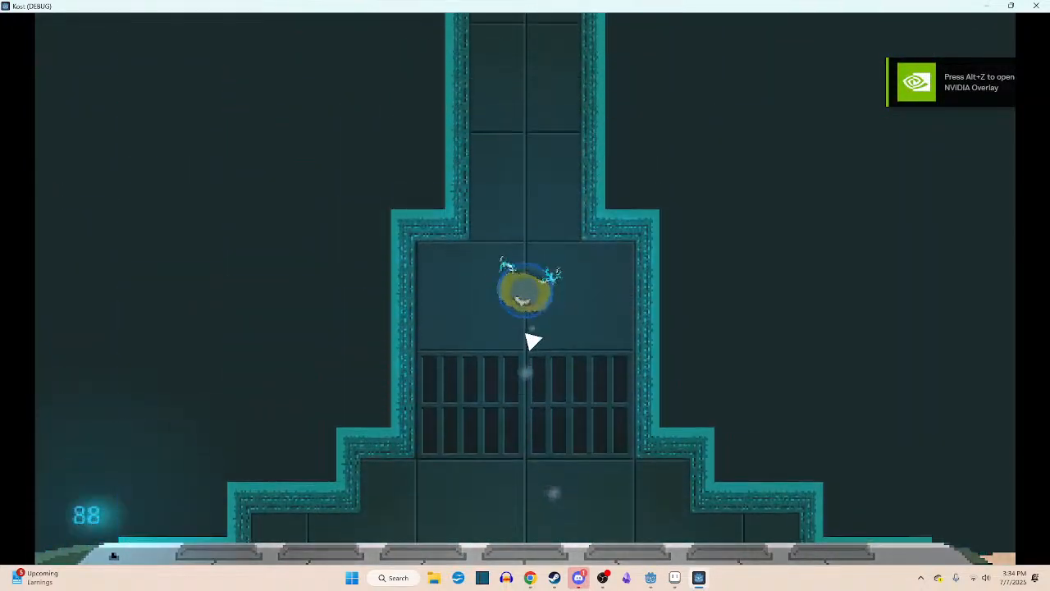
pyautogui.click(382, 302)
pyautogui.press('a')
pyautogui.press('w')
pyautogui.click(378, 300)
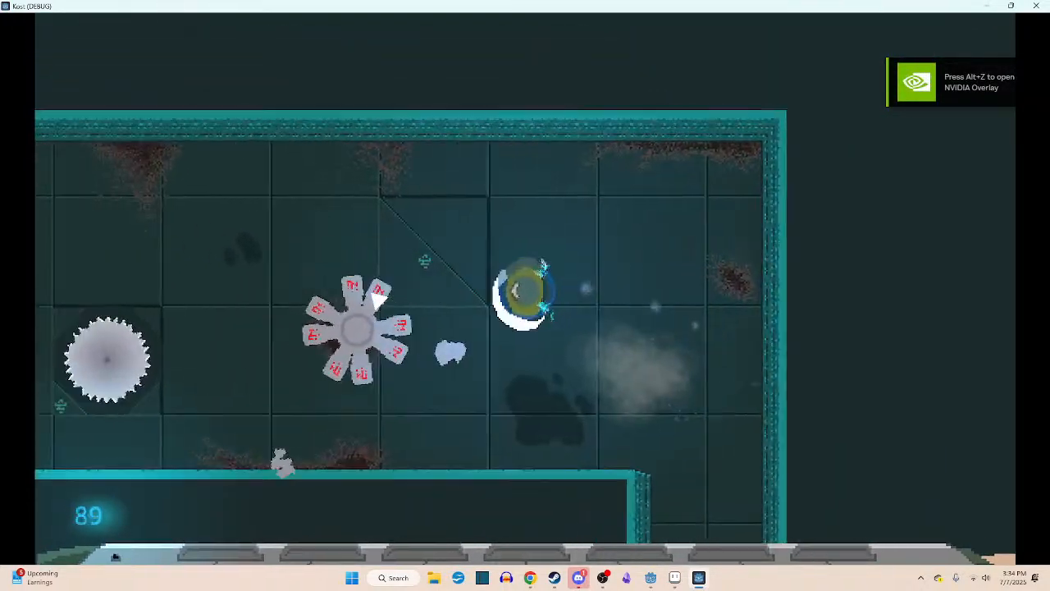
pyautogui.press('s')
pyautogui.press('a')
pyautogui.press('w')
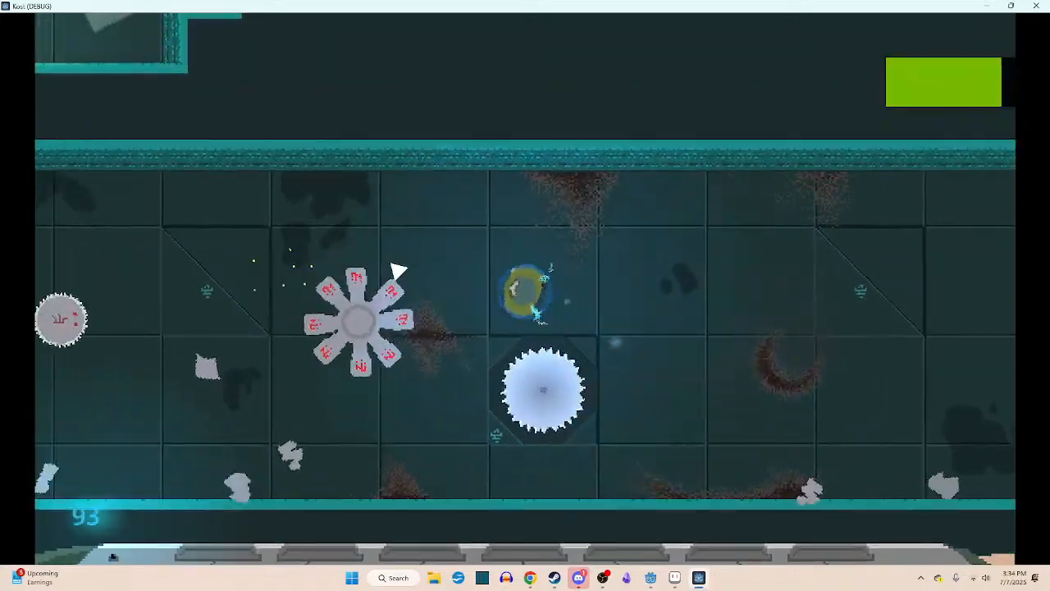
pyautogui.click(413, 271)
pyautogui.press('s')
pyautogui.click(491, 245)
pyautogui.press('a')
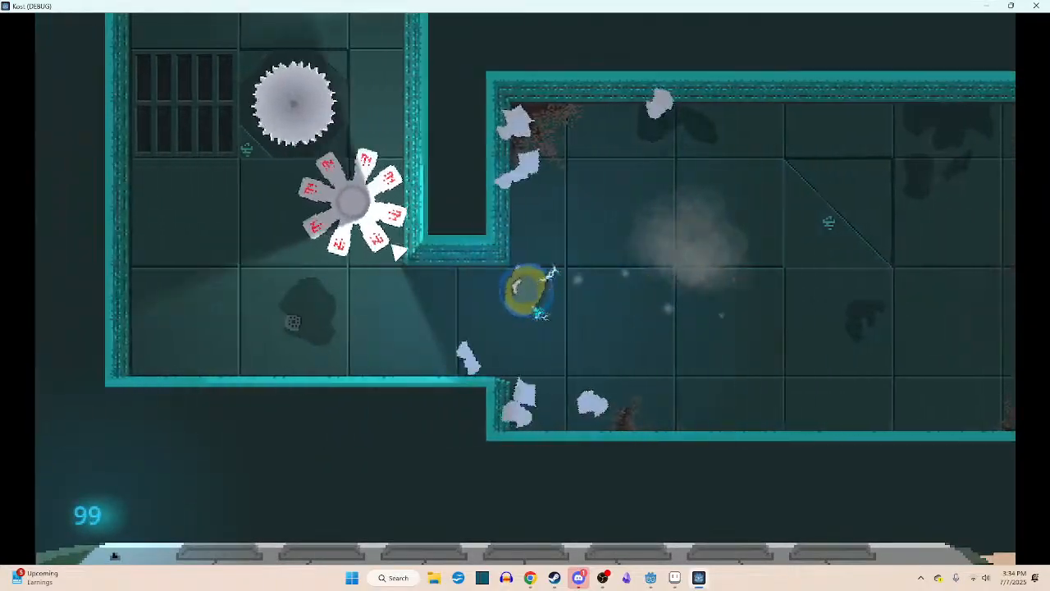
pyautogui.click(537, 241)
pyautogui.press('w')
pyautogui.click(626, 251)
pyautogui.press('d')
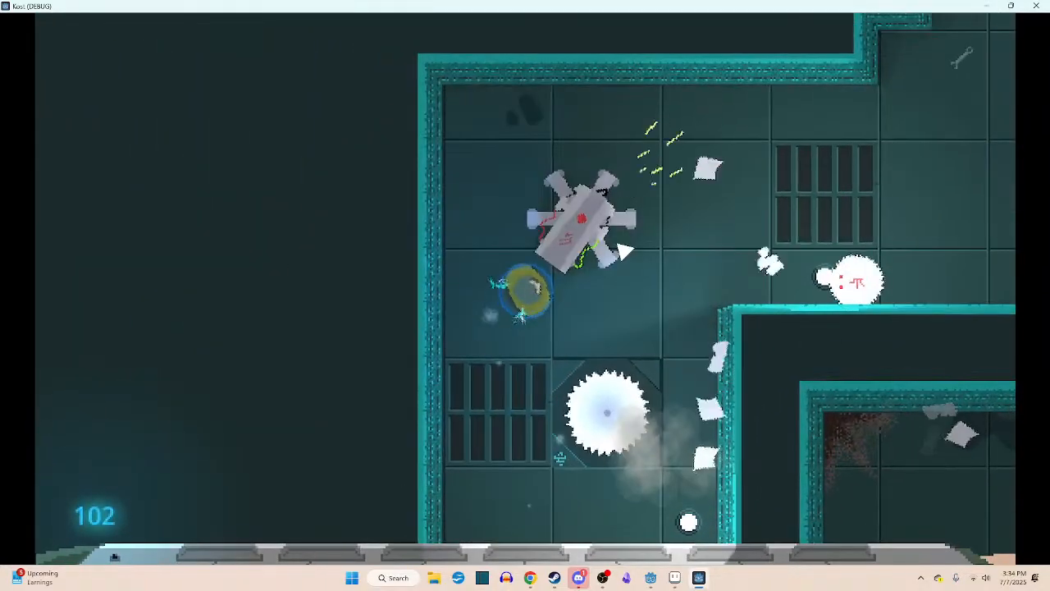
pyautogui.press('w')
pyautogui.click(620, 370)
pyautogui.press('w')
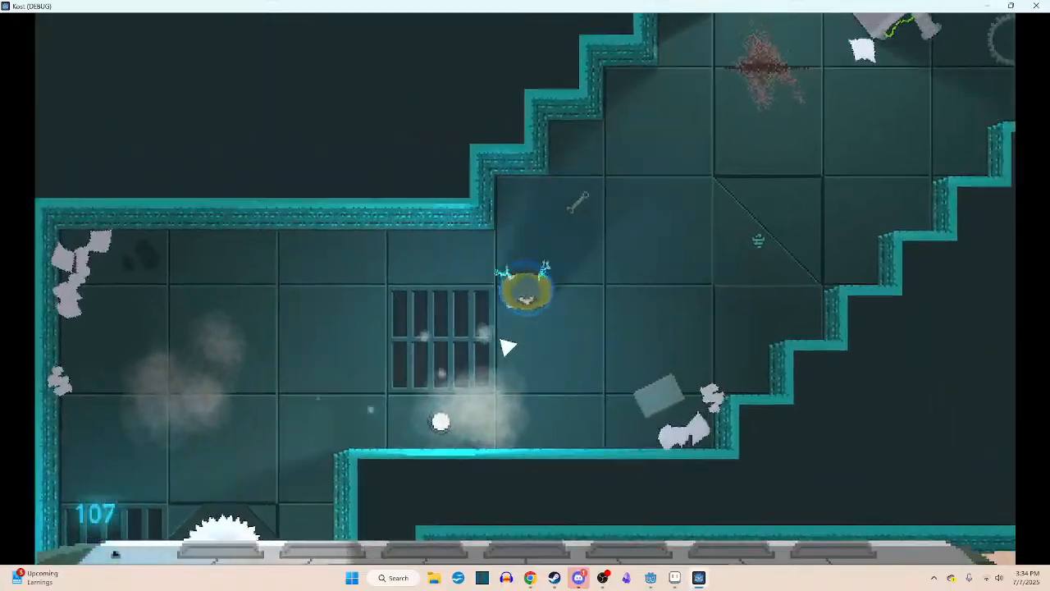
pyautogui.click(510, 185)
pyautogui.press('d')
pyautogui.press('w')
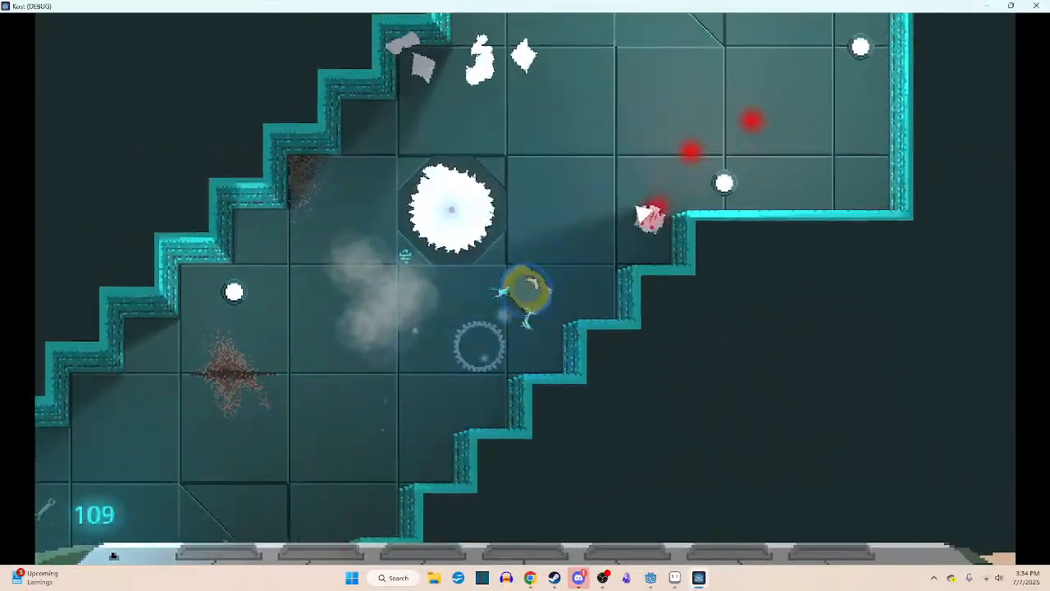
pyautogui.click(615, 357)
pyautogui.click(422, 246)
pyautogui.press('d')
pyautogui.press('w')
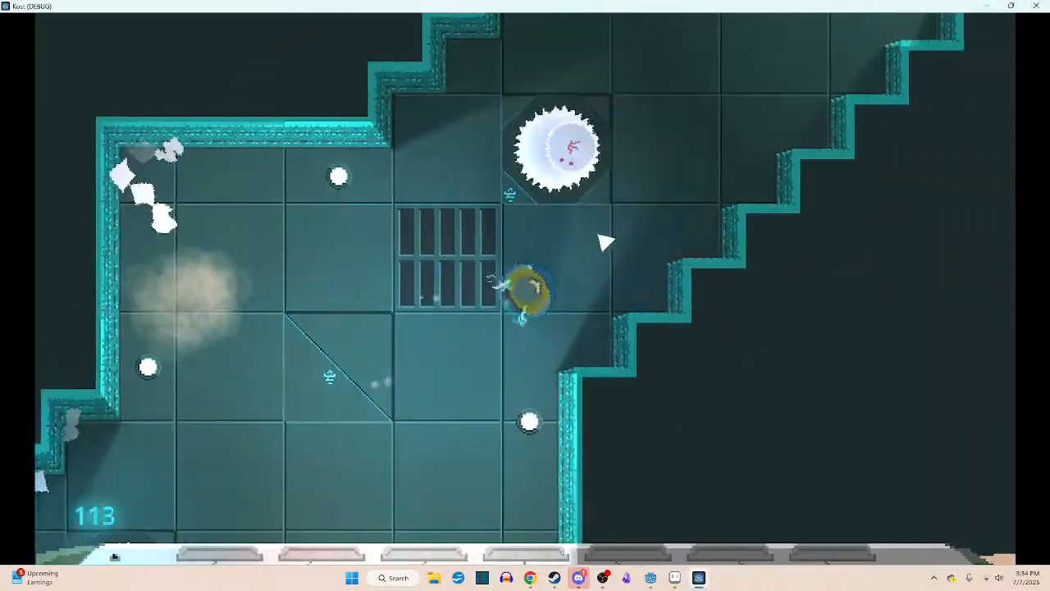
pyautogui.click(574, 235)
pyautogui.press('d')
pyautogui.press('w')
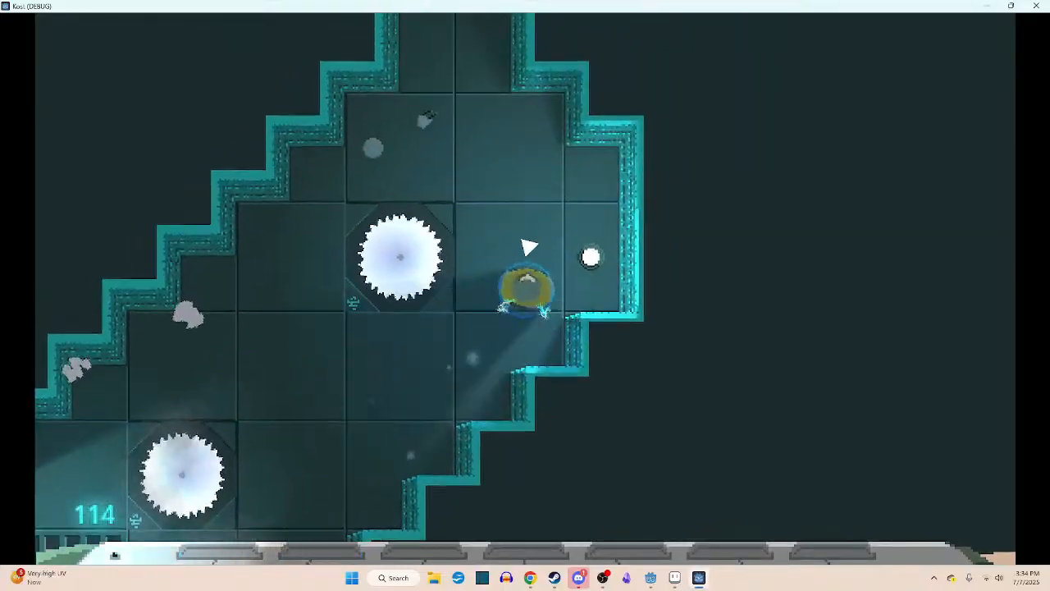
pyautogui.press('w')
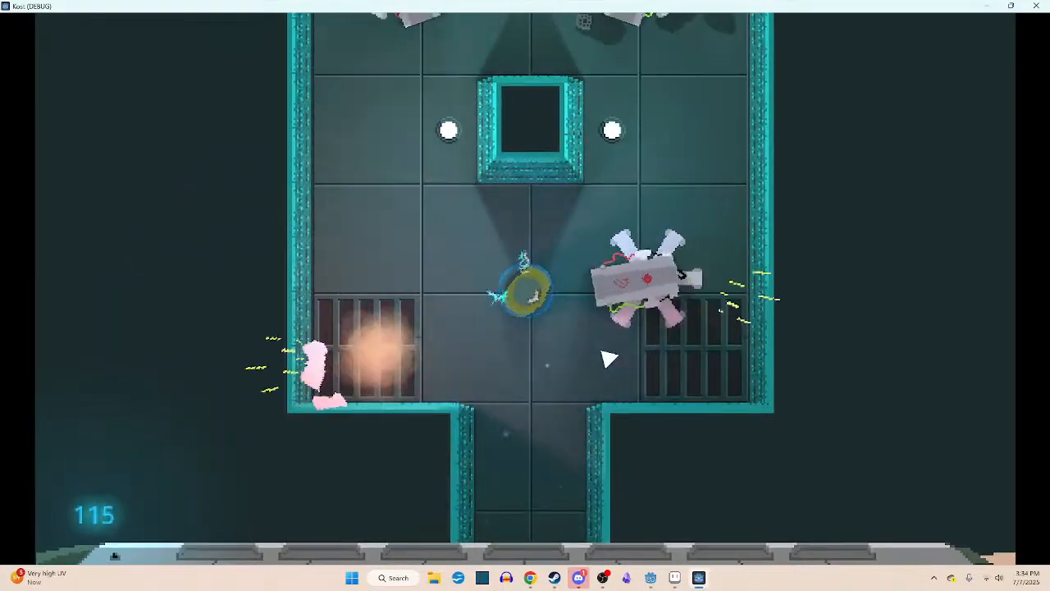
# - Fight through the pillared hall and continue up the passage beyond it to check the score hologram during combat
pyautogui.press('d')
pyautogui.click(566, 351)
pyautogui.press('a')
pyautogui.press('a')
pyautogui.click(410, 253)
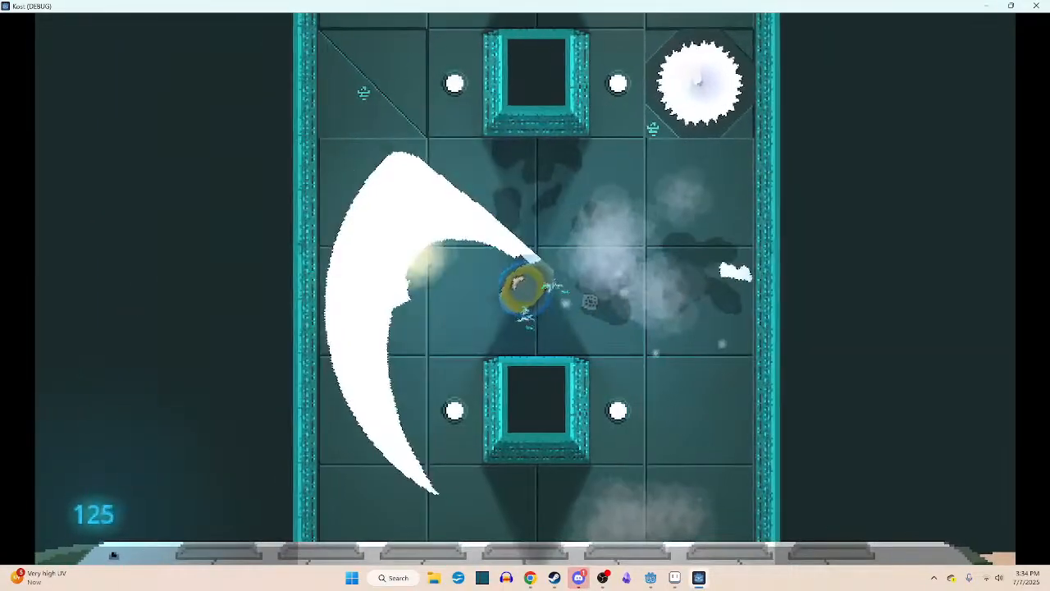
pyautogui.press('w')
pyautogui.click(605, 245)
pyautogui.press('a')
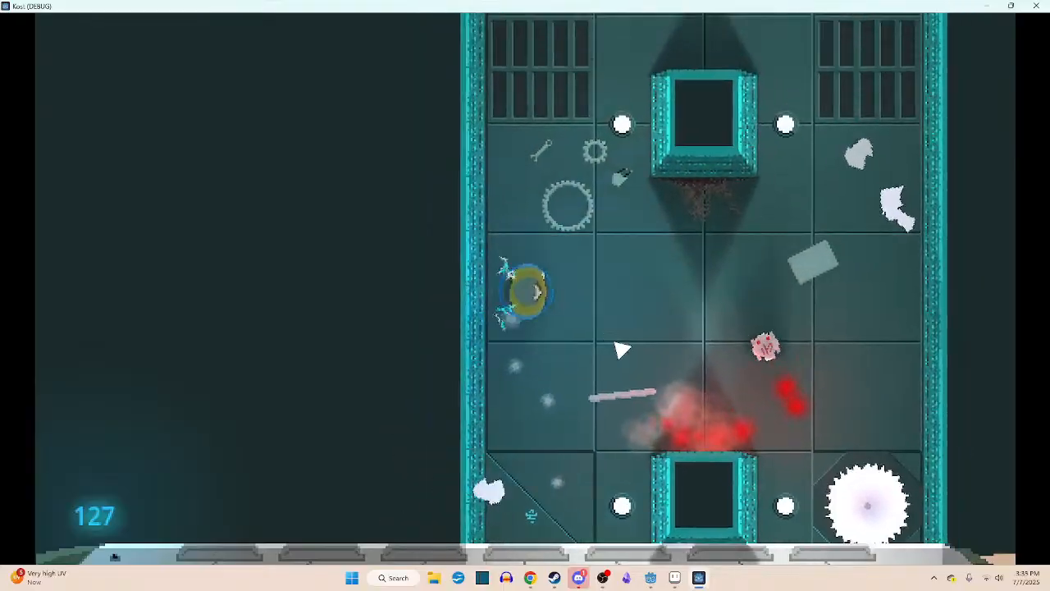
pyautogui.press('d')
pyautogui.click(610, 365)
pyautogui.press('w')
pyautogui.press('a')
pyautogui.click(530, 230)
pyautogui.press('d')
pyautogui.press('w')
pyautogui.click(576, 238)
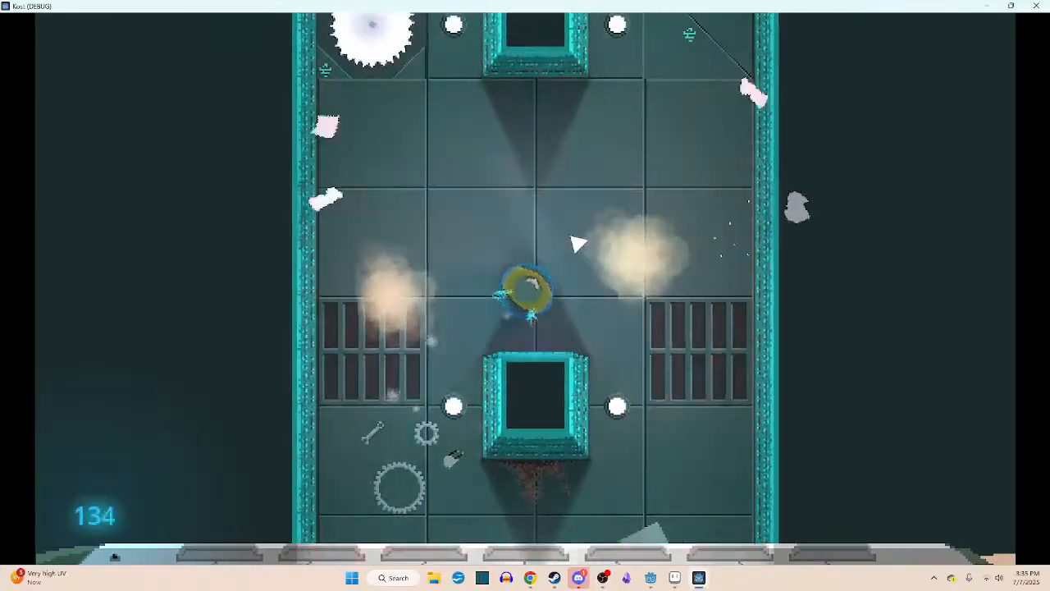
pyautogui.press('a')
pyautogui.press('d')
pyautogui.press('w')
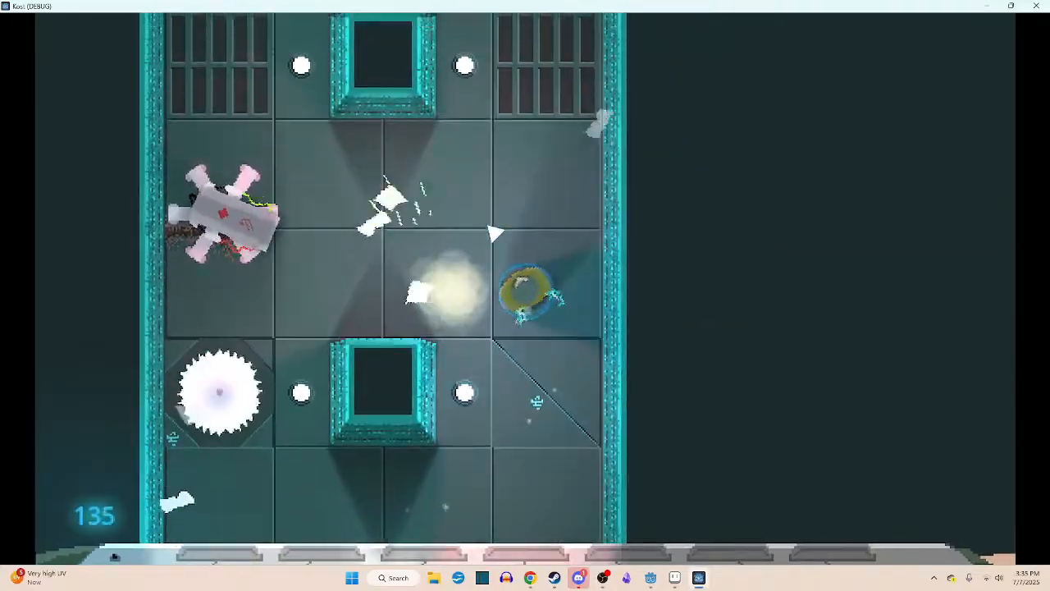
pyautogui.press('a')
pyautogui.click(502, 238)
pyautogui.click(513, 242)
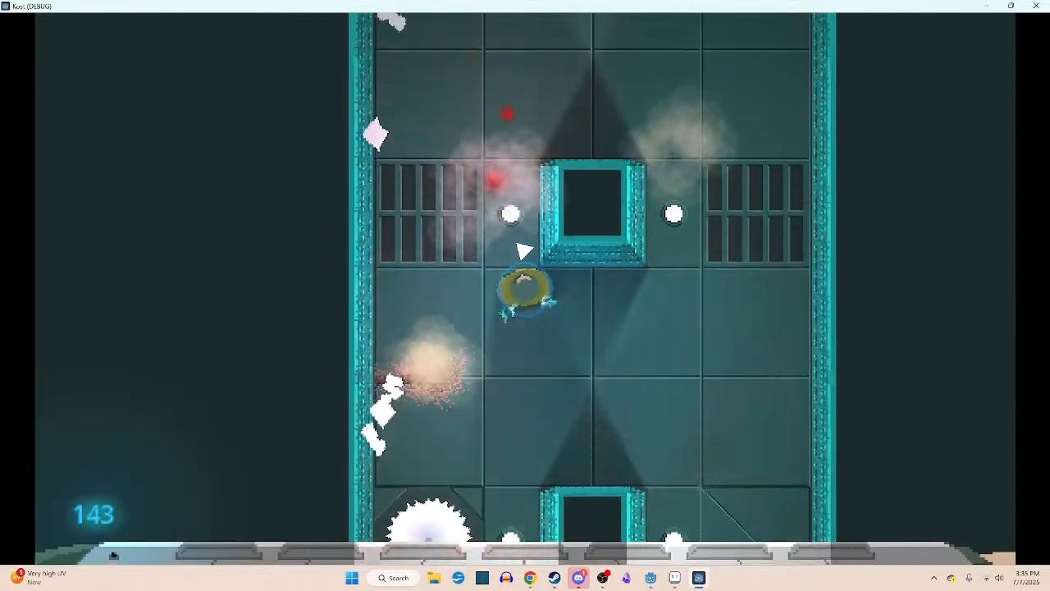
pyautogui.press('d')
pyautogui.press('w')
pyautogui.press('a')
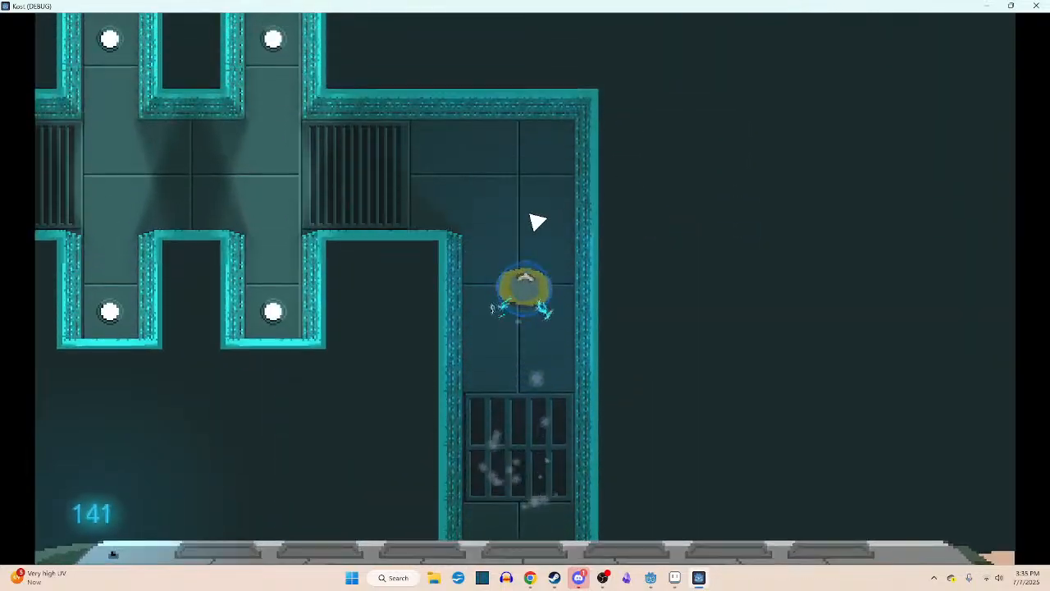
# - Attack the enemies in the next saw-blade room, checking the score display, and quit the game from its pause screen
pyautogui.press('a')
pyautogui.press('a')
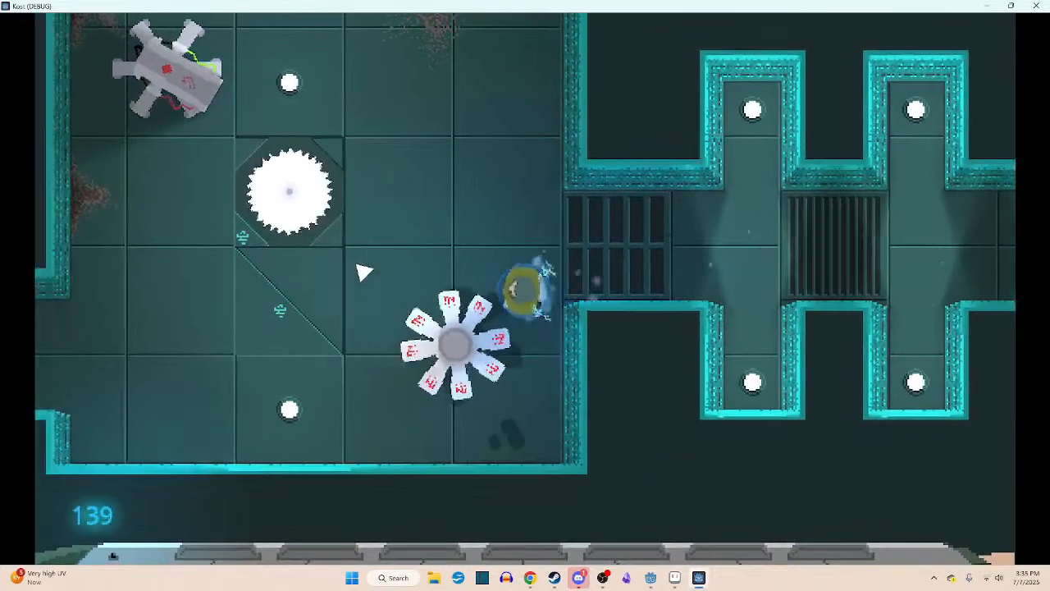
pyautogui.press('s')
pyautogui.click(623, 295)
pyautogui.press('w')
pyautogui.press('a')
pyautogui.press('s')
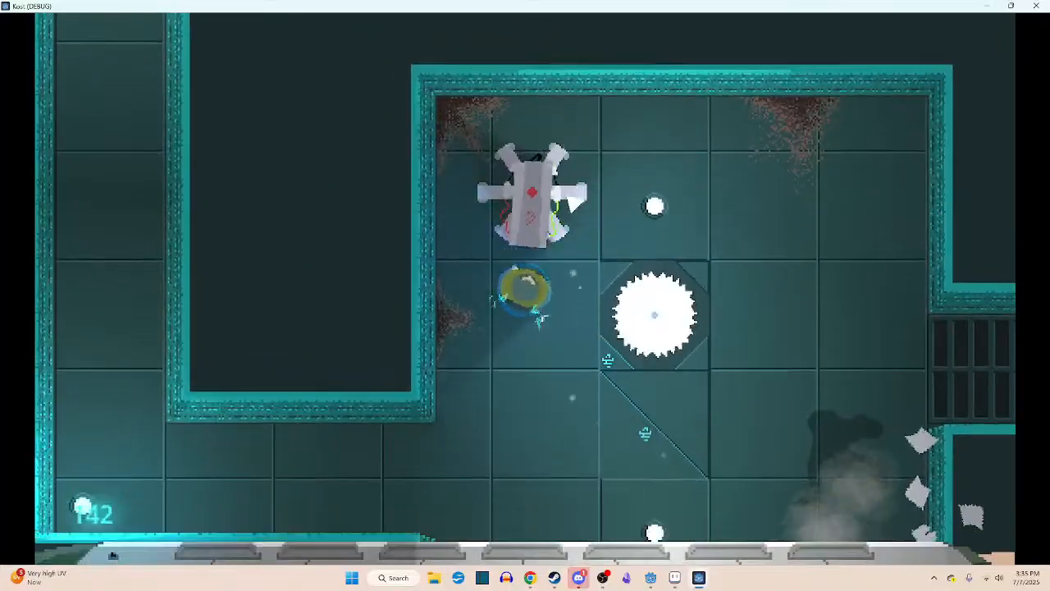
pyautogui.press('Escape')
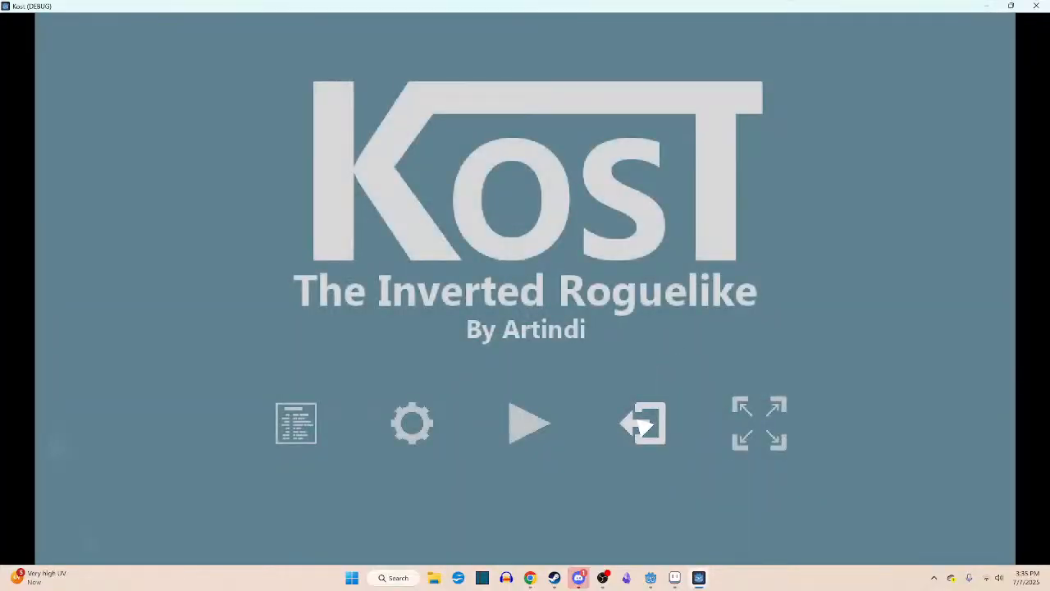
pyautogui.click(643, 422)
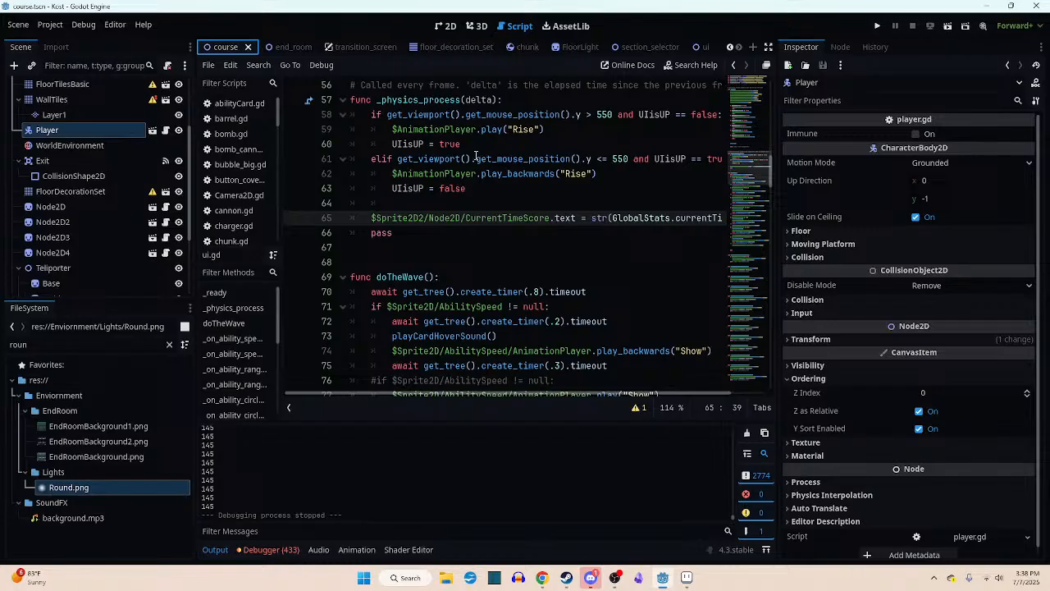
# - Examine the doTheWave function in ui.gd, focusing on the await get_tree().create_timer(.2).timeout line and the repeated ability checks
pyautogui.scroll(-3, 496, 283)
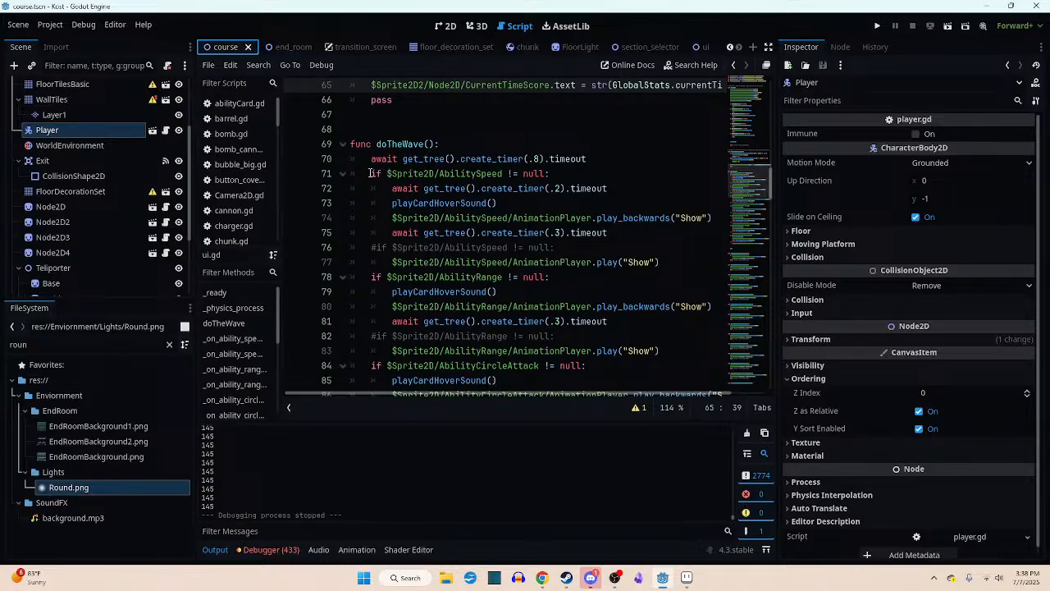
pyautogui.moveTo(392, 188); pyautogui.dragTo(607, 189)
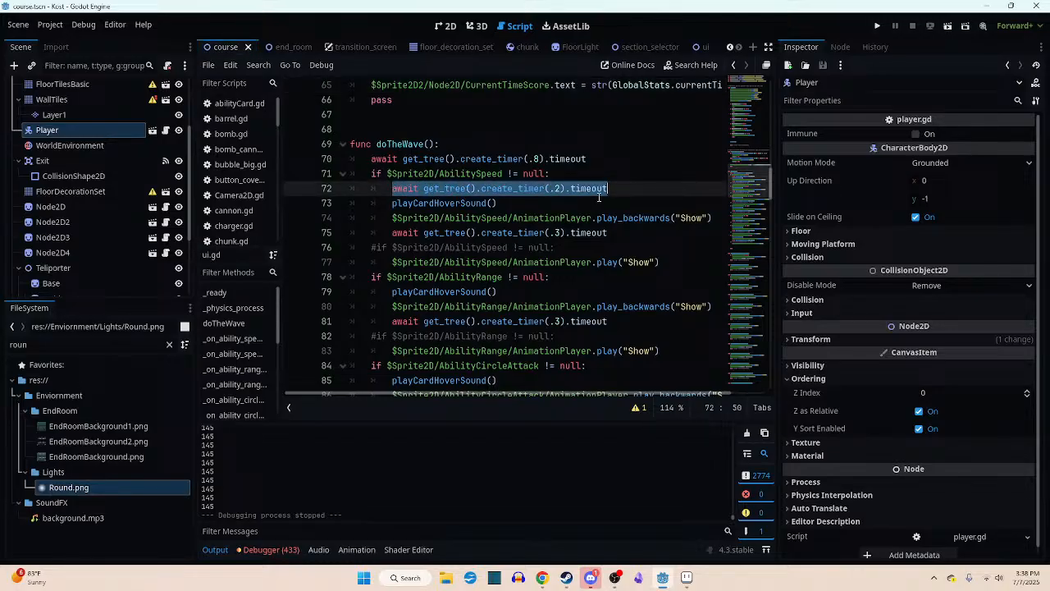
pyautogui.click(390, 189)
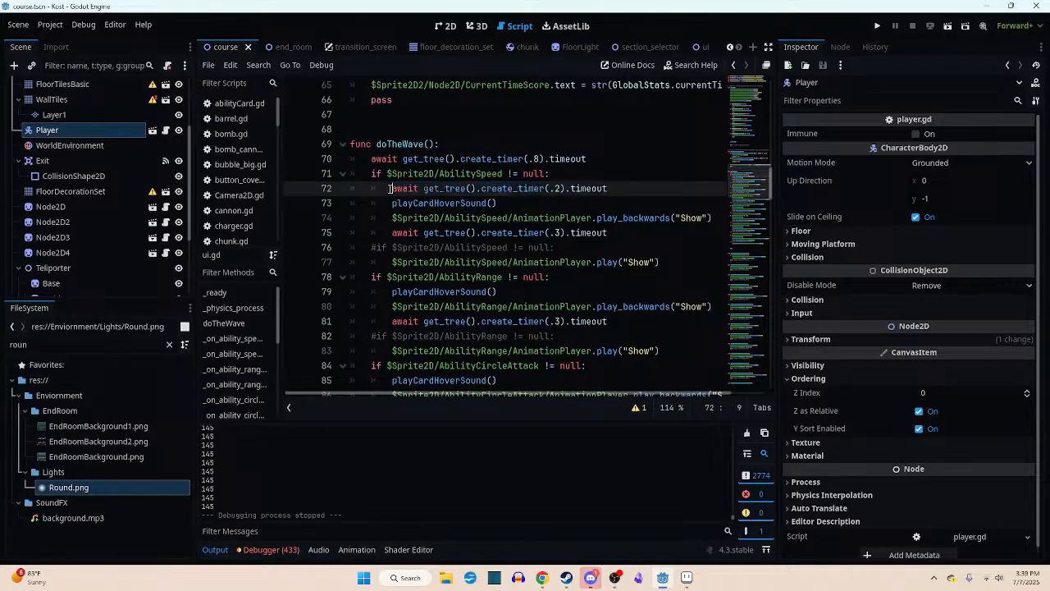
pyautogui.hotkey('shift', 'End')
pyautogui.press('Down')
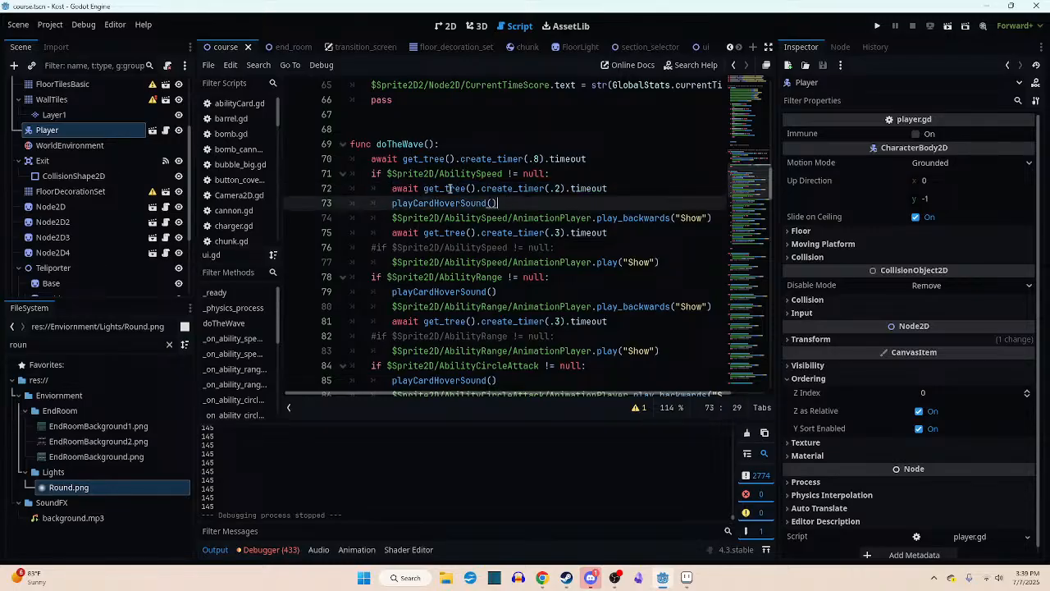
pyautogui.moveTo(392, 188); pyautogui.dragTo(636, 188)
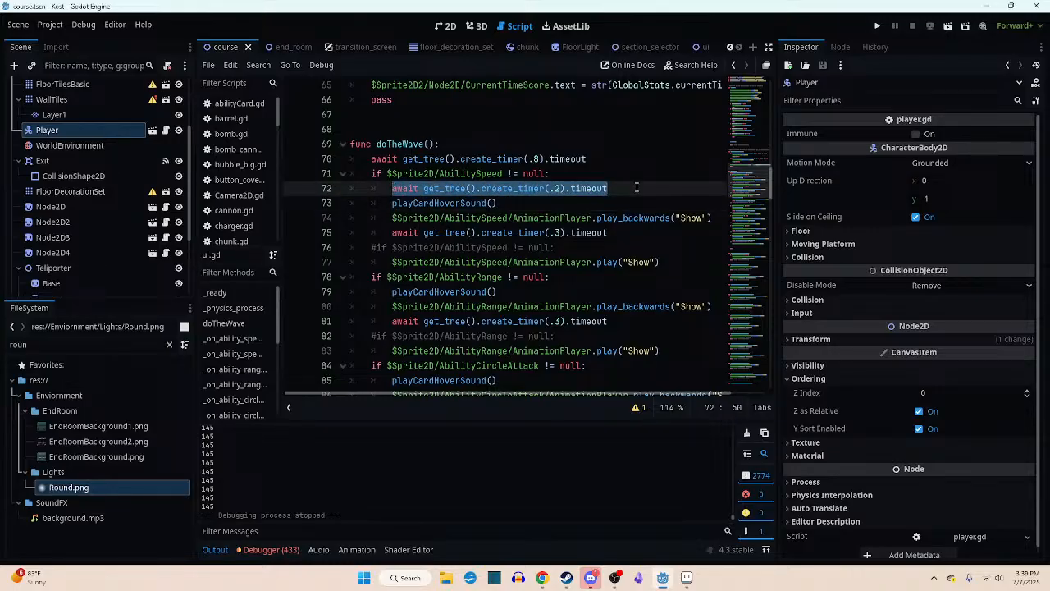
pyautogui.click(443, 189)
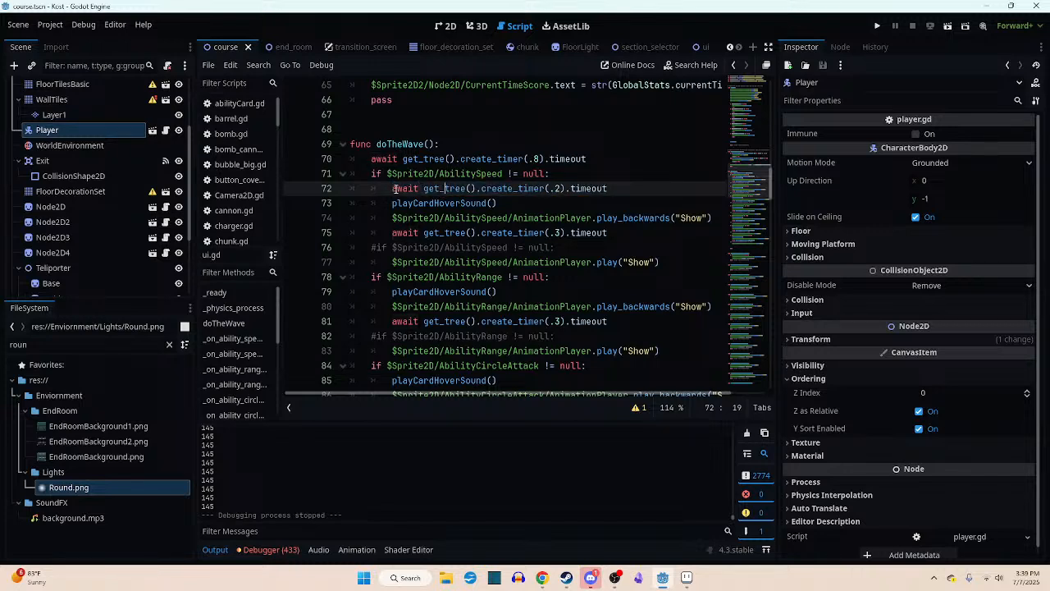
pyautogui.moveTo(394, 188); pyautogui.dragTo(630, 191)
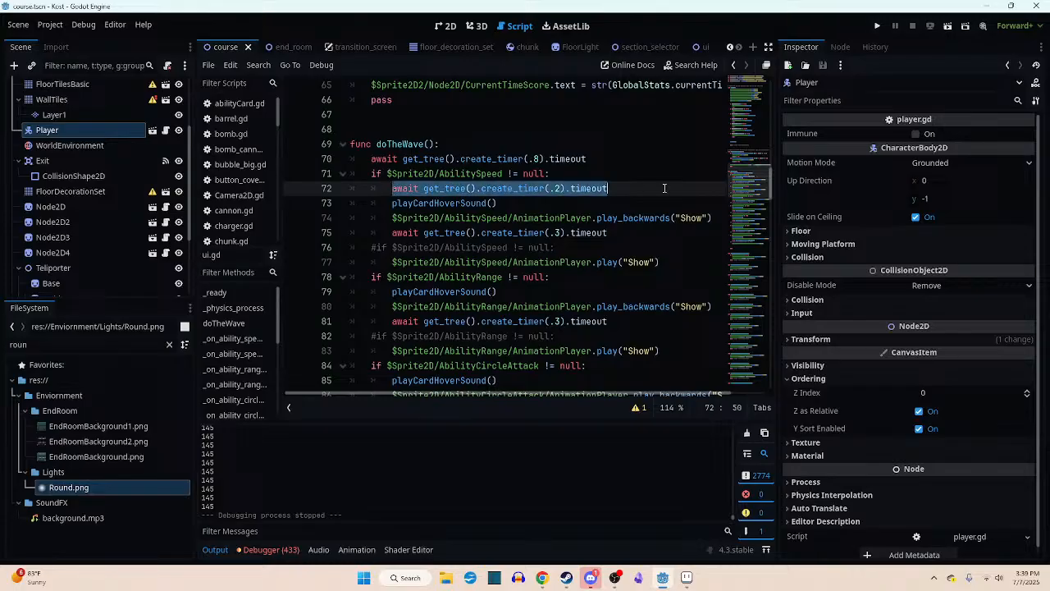
pyautogui.click(625, 187)
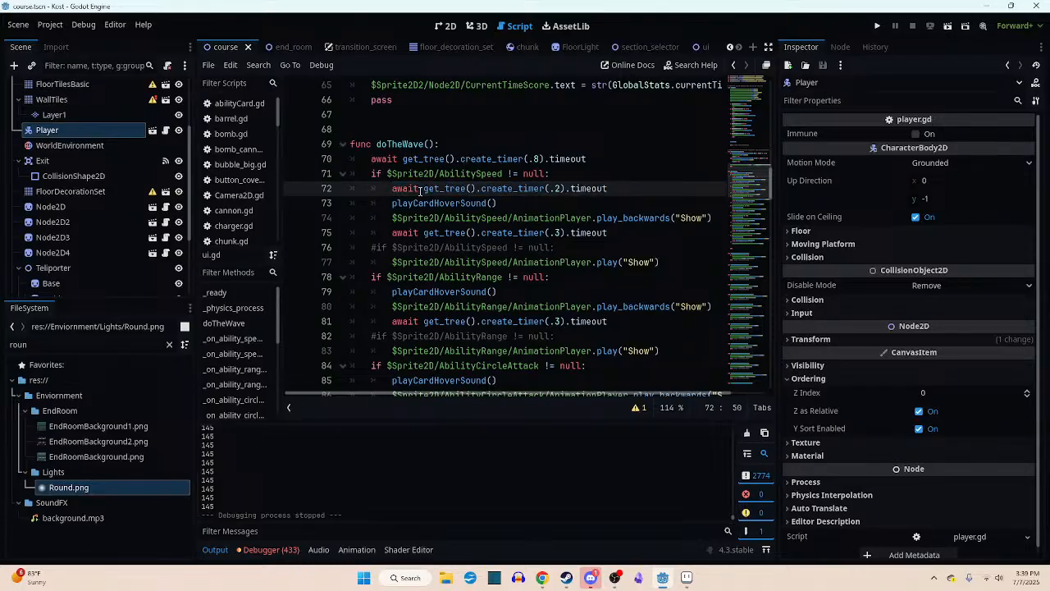
pyautogui.moveTo(394, 188); pyautogui.dragTo(641, 188)
pyautogui.click(596, 177)
pyautogui.scroll(4, 596, 180)
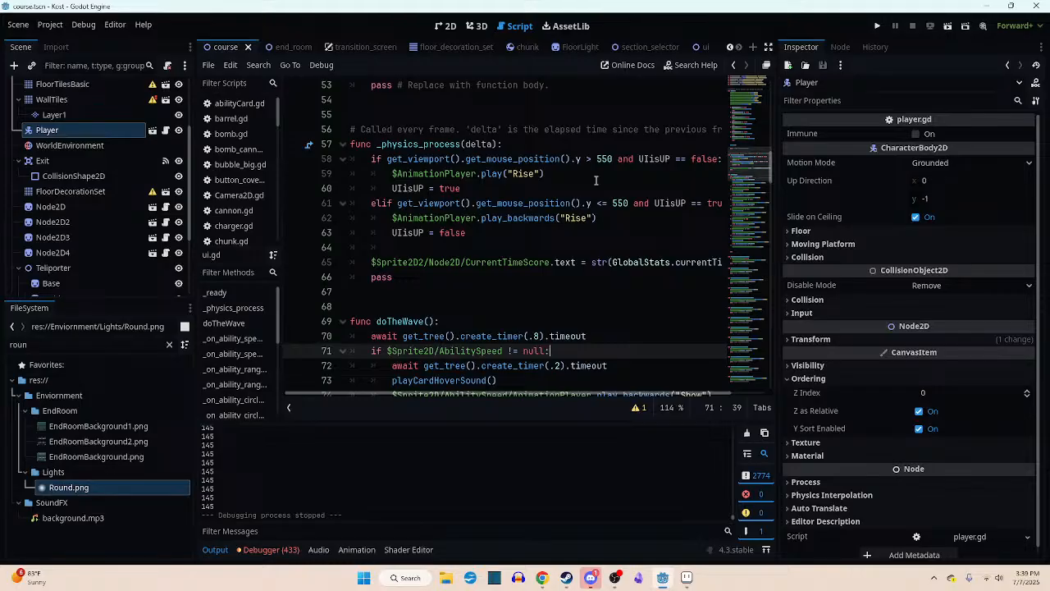
pyautogui.scroll(-6, 633, 187)
pyautogui.scroll(-5, 623, 195)
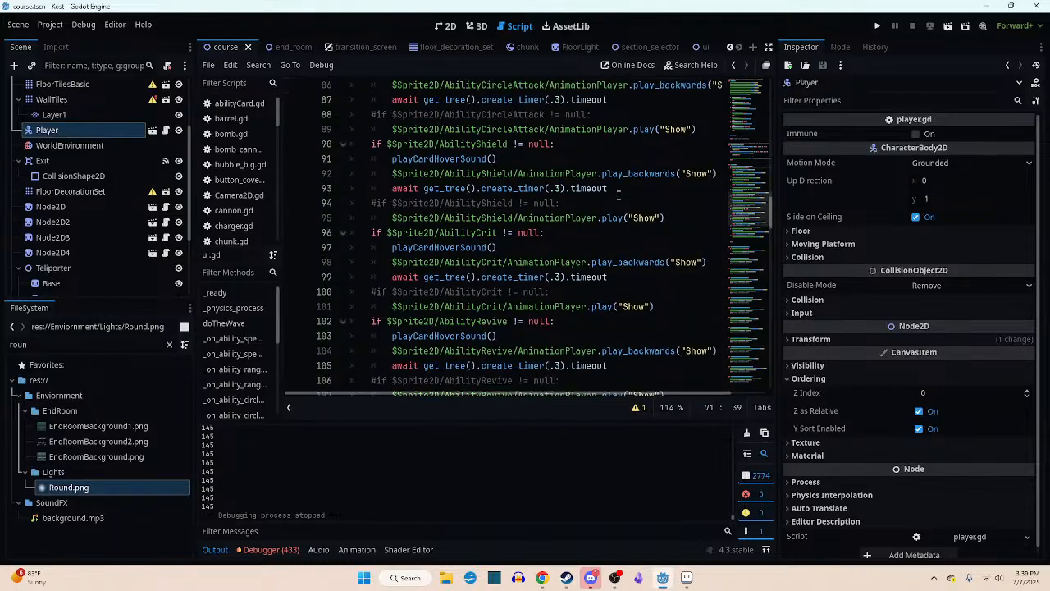
pyautogui.scroll(5, 619, 192)
pyautogui.moveTo(749, 186)
pyautogui.mouseDown()
pyautogui.moveTo(749, 247)
pyautogui.moveTo(746, 177)
pyautogui.mouseUp()
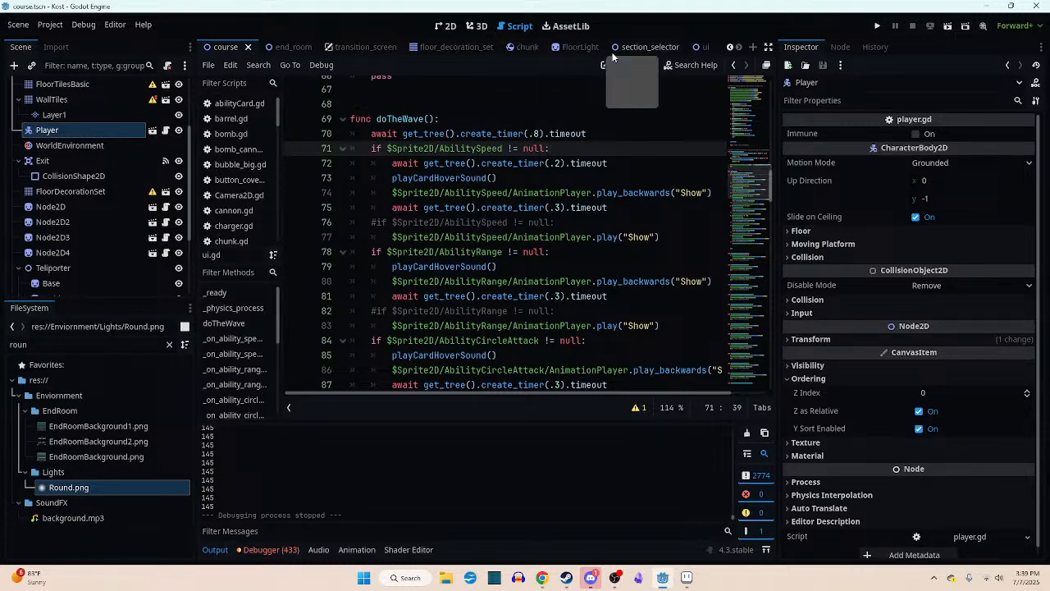
# - Open the section_selector scene's script and examine the match statement in its loadSection function
pyautogui.click(641, 49)
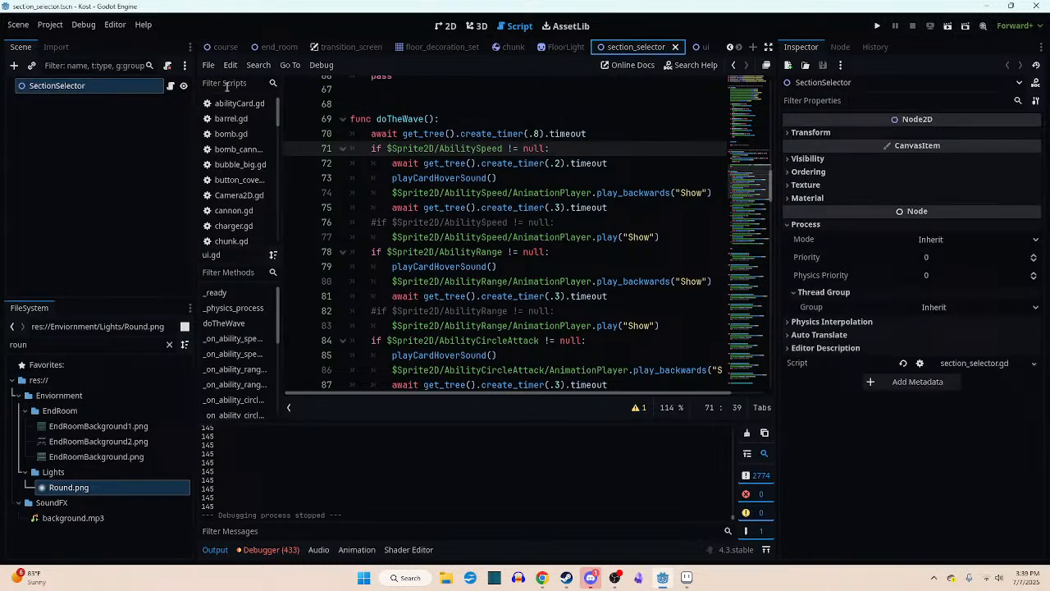
pyautogui.click(170, 85)
pyautogui.moveTo(742, 142); pyautogui.dragTo(738, 199)
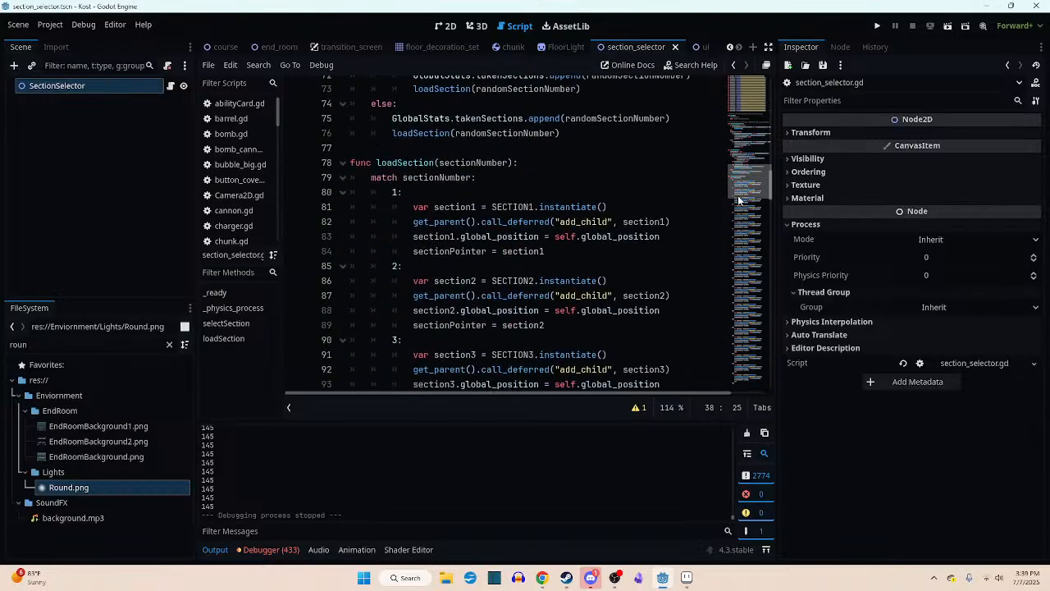
pyautogui.scroll(1, 504, 178)
pyautogui.scroll(-1, 438, 204)
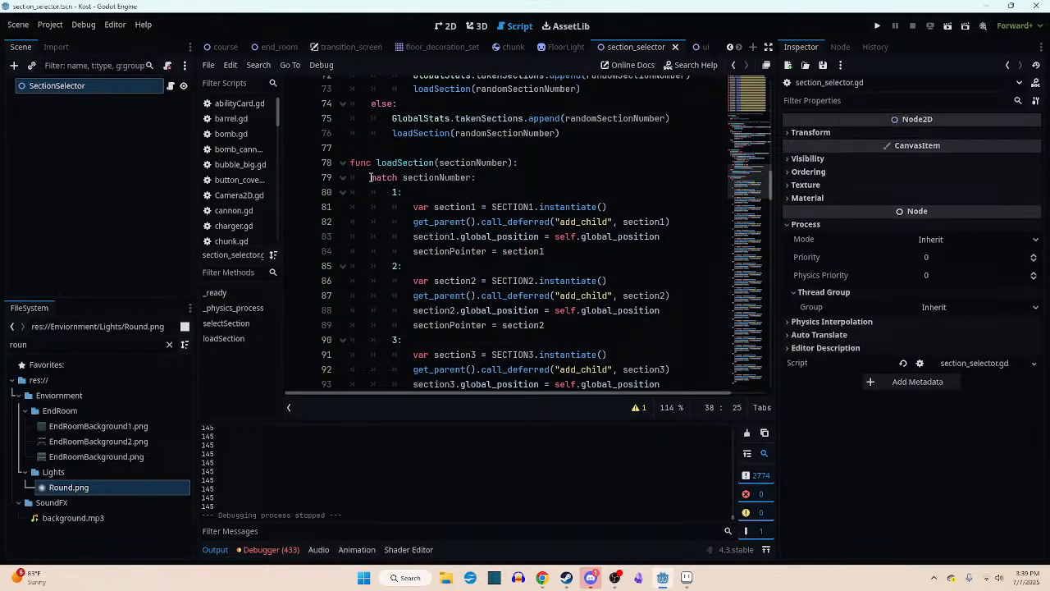
# - Examine the match sectionNumber line in loadSection and its case labels 1, 2 and 3
pyautogui.moveTo(370, 177); pyautogui.dragTo(498, 180)
pyautogui.click(443, 180)
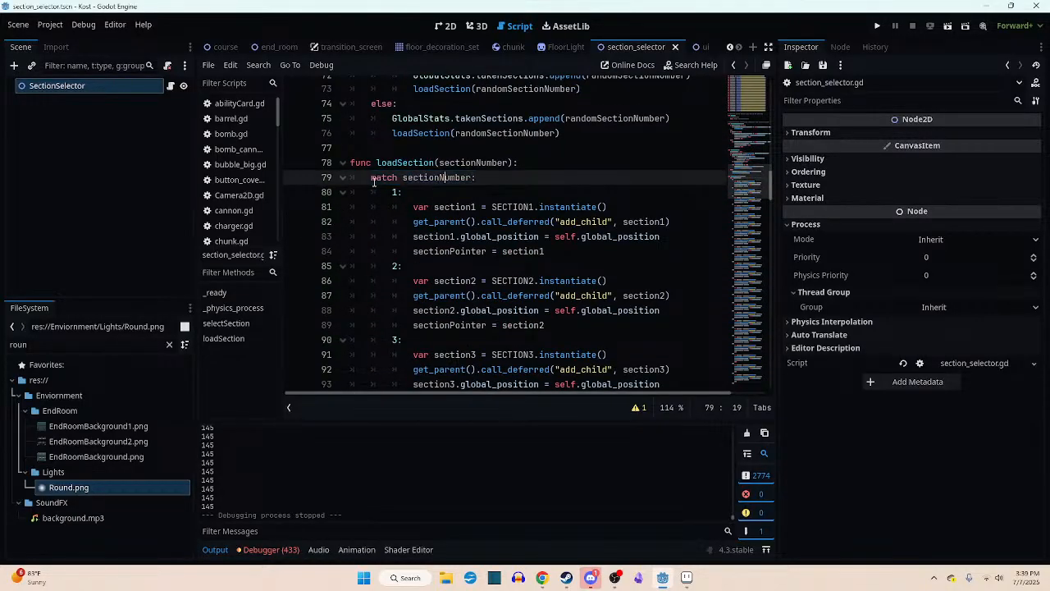
pyautogui.moveTo(372, 180); pyautogui.dragTo(471, 180)
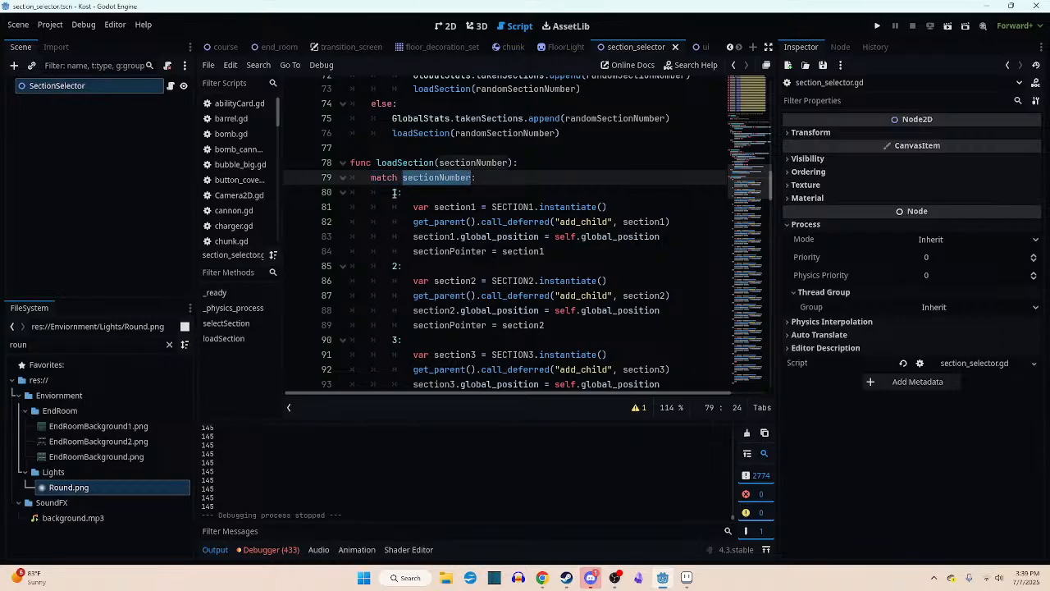
pyautogui.click(395, 192)
pyautogui.click(399, 266)
pyautogui.click(395, 340)
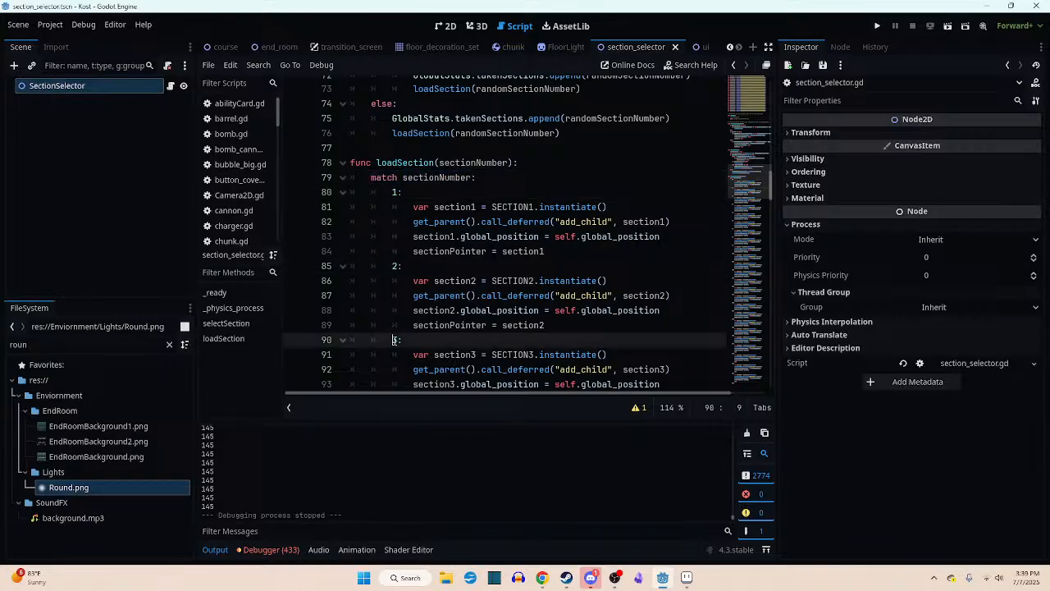
pyautogui.doubleClick(394, 340)
pyautogui.moveTo(403, 179); pyautogui.dragTo(472, 180)
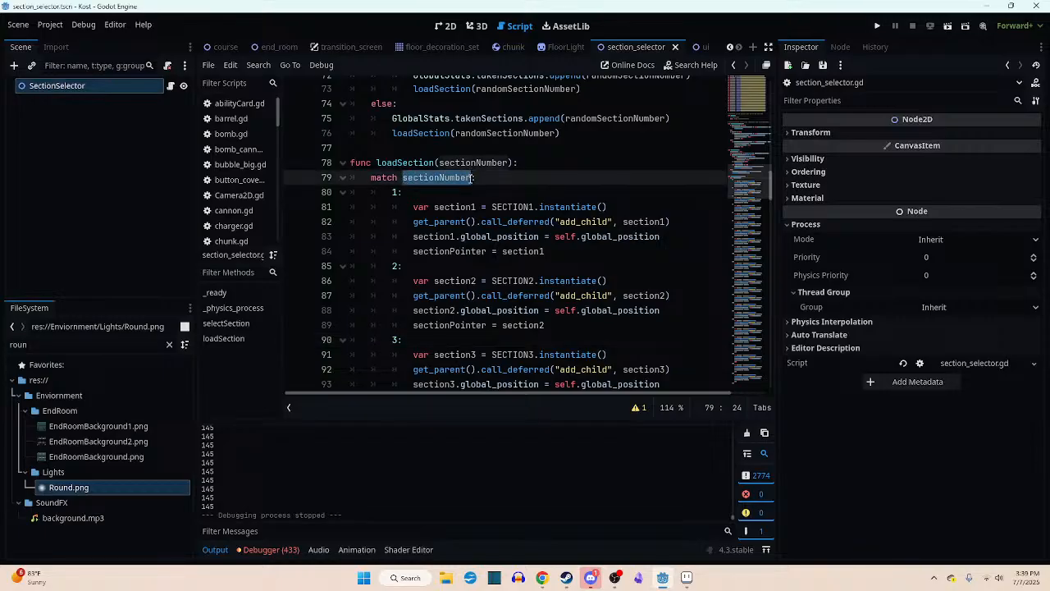
# - Read through the numbered cases of the match statement, focusing on the code block under case 7
pyautogui.scroll(-8, 393, 193)
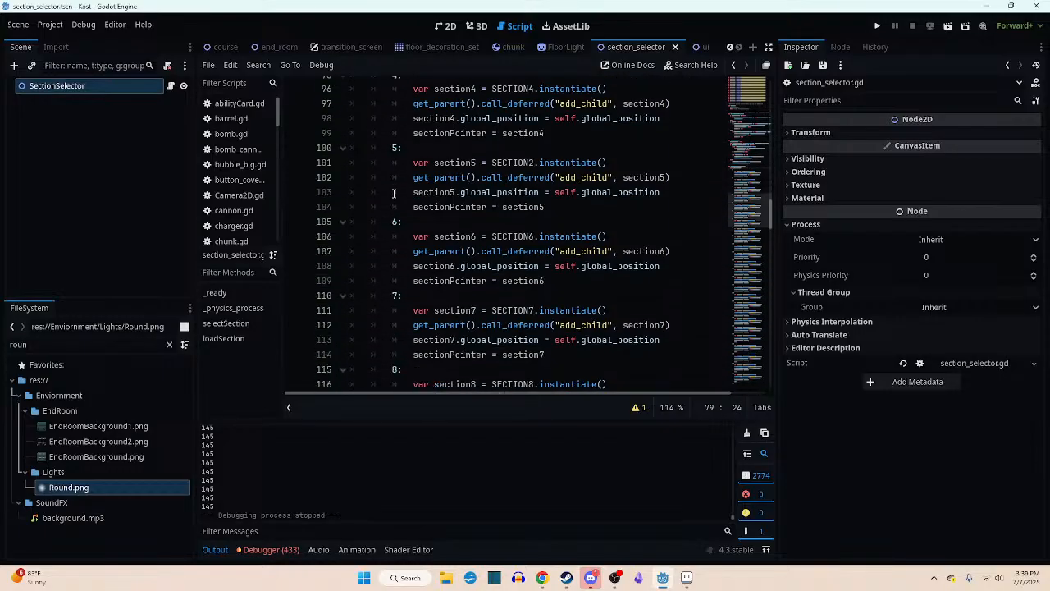
pyautogui.scroll(-20, 394, 194)
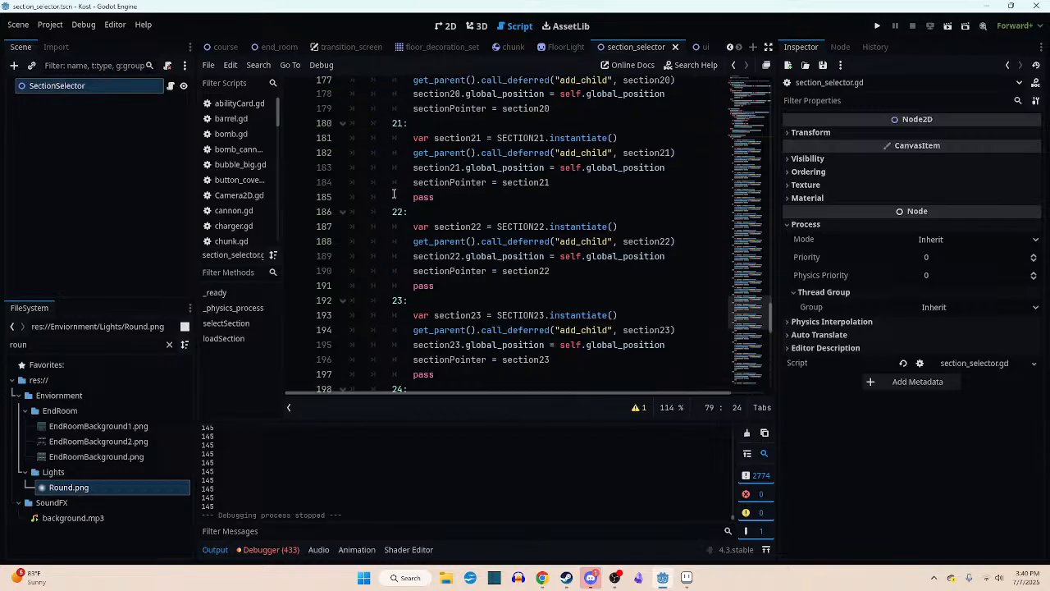
pyautogui.scroll(20, 393, 194)
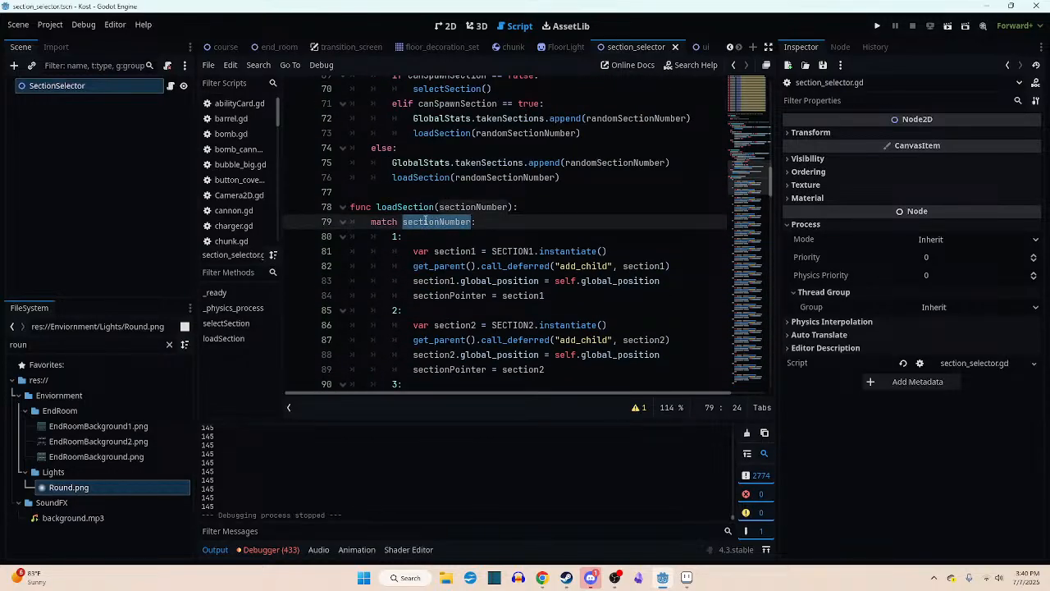
pyautogui.scroll(-3, 393, 221)
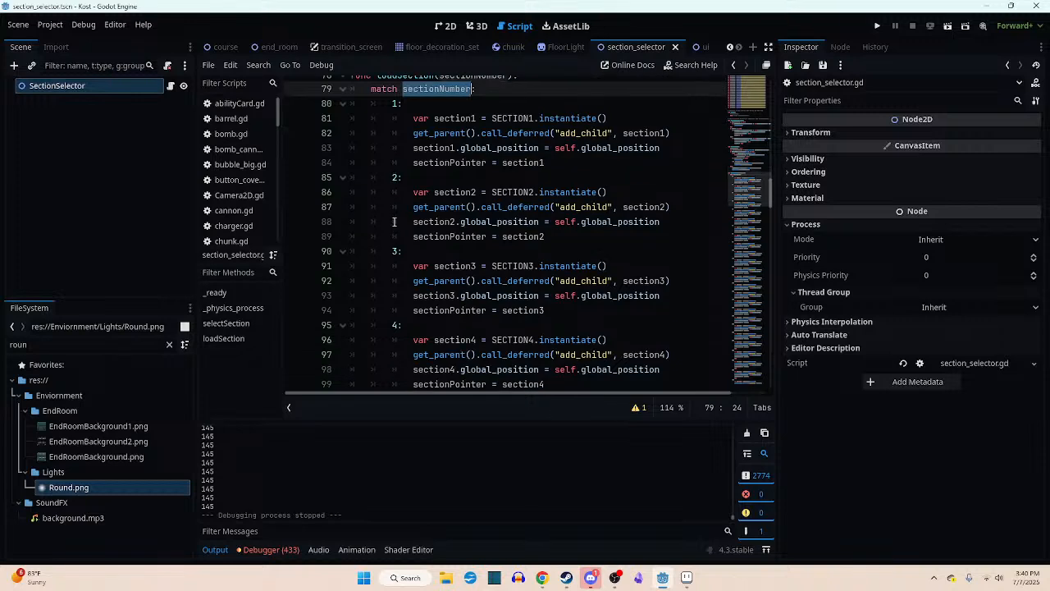
pyautogui.scroll(-7, 394, 221)
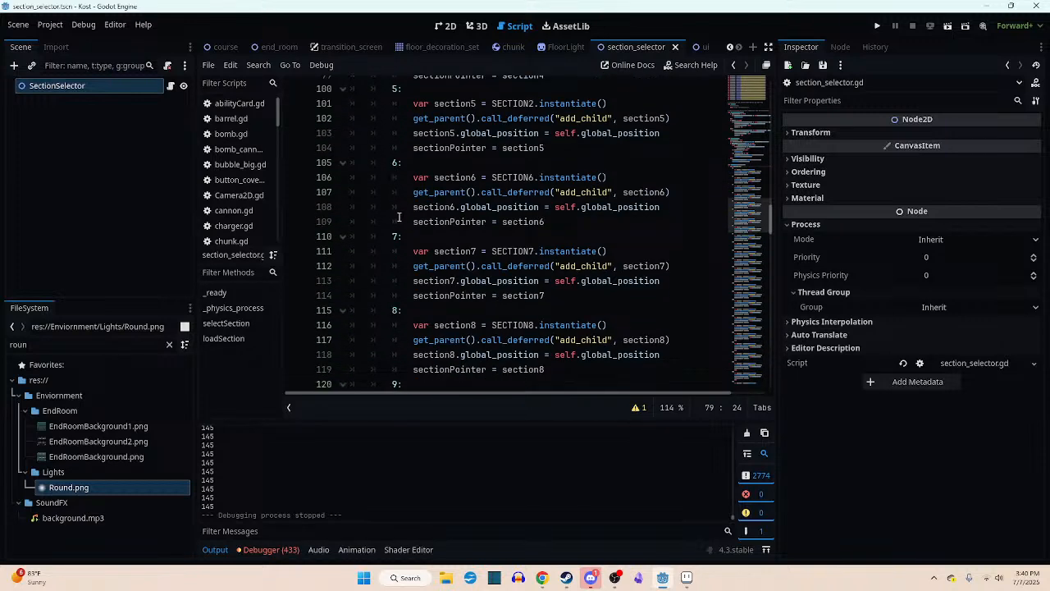
pyautogui.click(395, 235)
pyautogui.moveTo(411, 251); pyautogui.dragTo(596, 303)
pyautogui.click(526, 219)
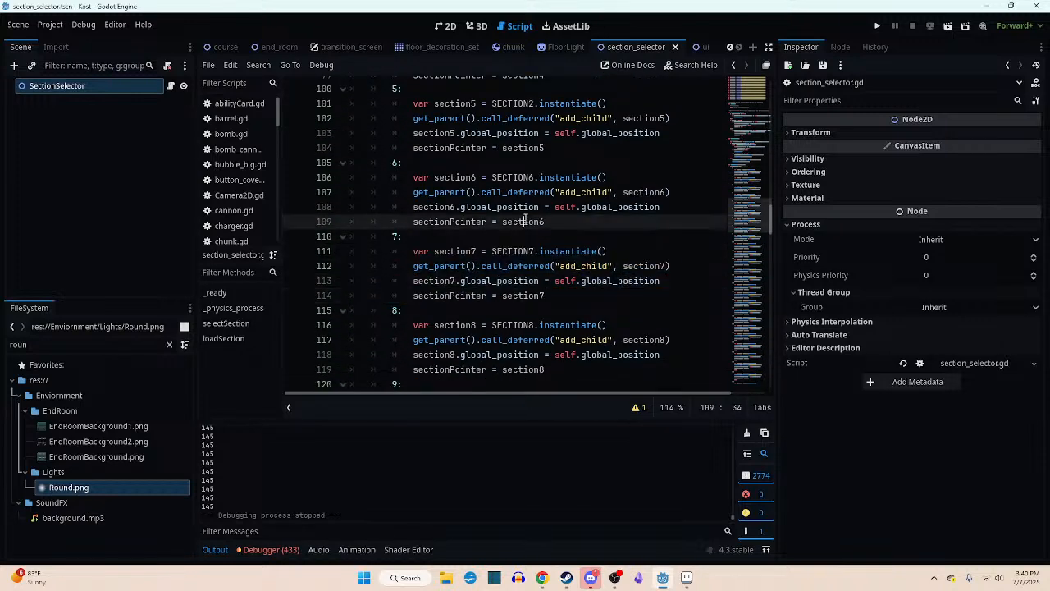
# - Review loadSection from its declaration and match keyword through the complete blocks for cases 1 and 2
pyautogui.scroll(10, 526, 221)
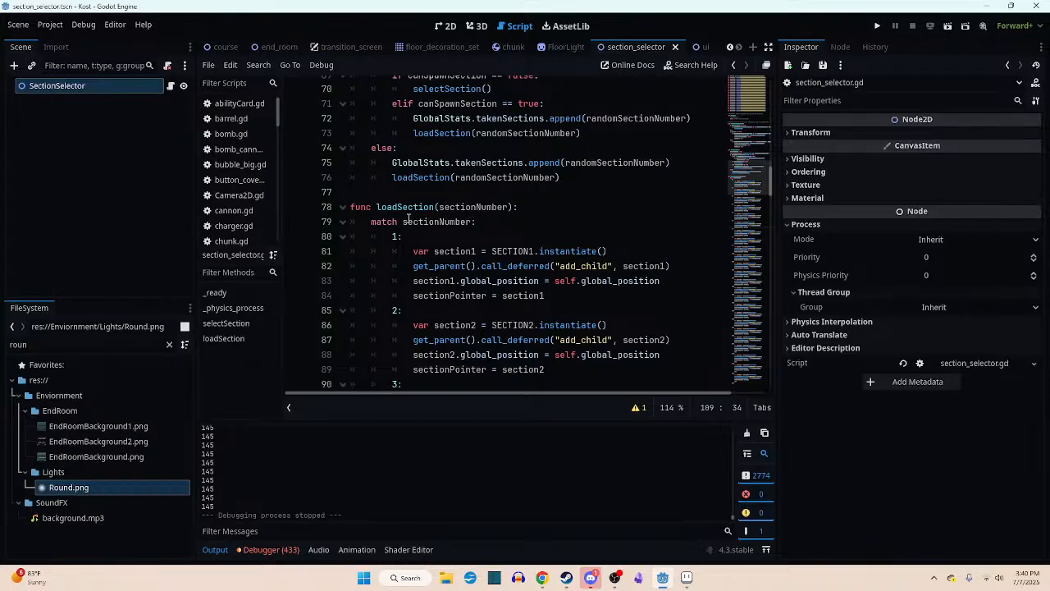
pyautogui.moveTo(371, 222); pyautogui.dragTo(405, 223)
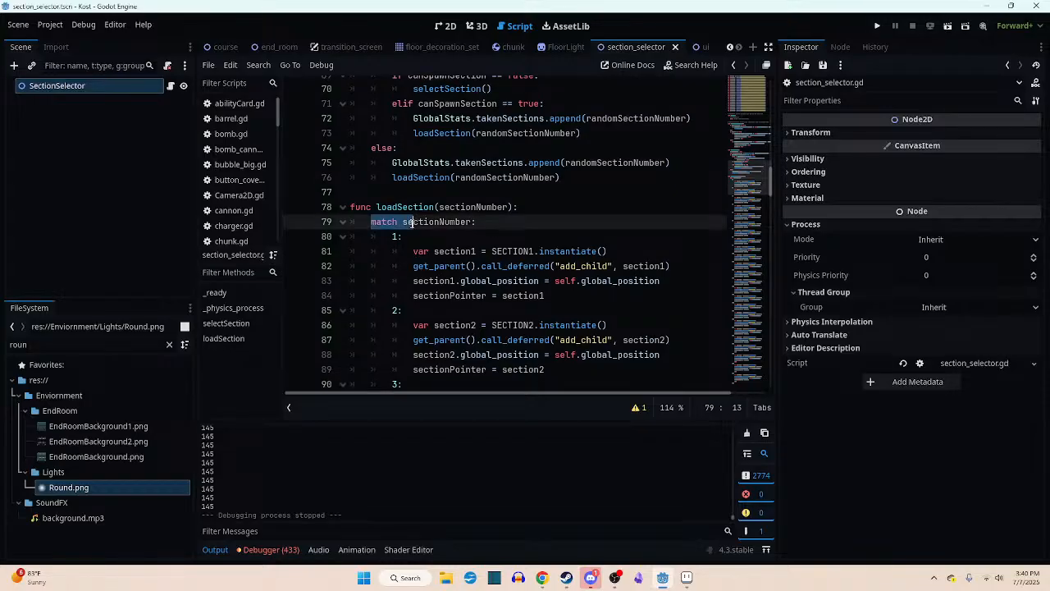
pyautogui.click(404, 222)
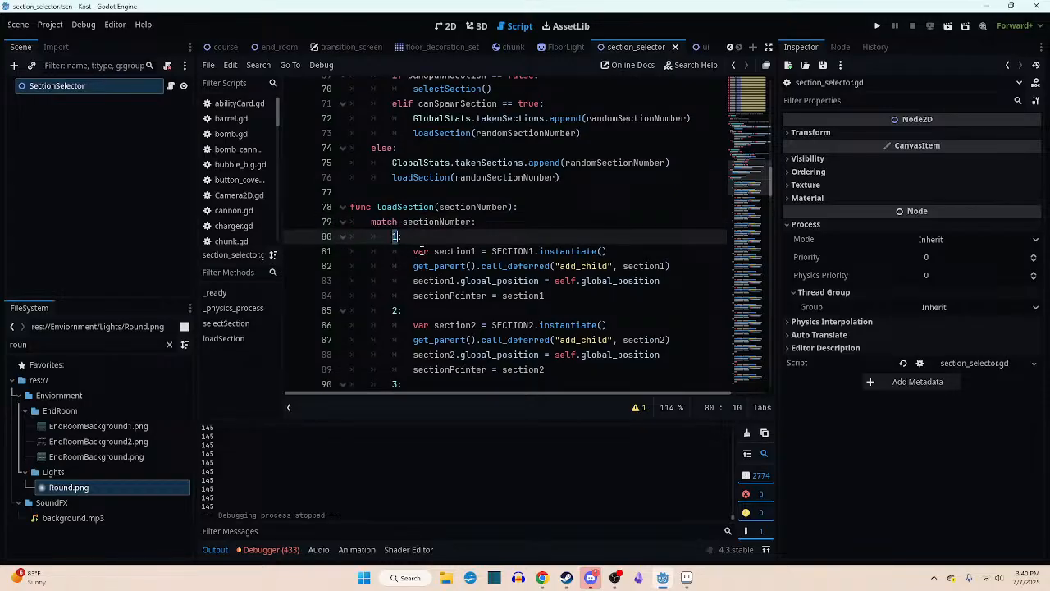
pyautogui.moveTo(353, 207); pyautogui.dragTo(406, 242)
pyautogui.click(354, 218)
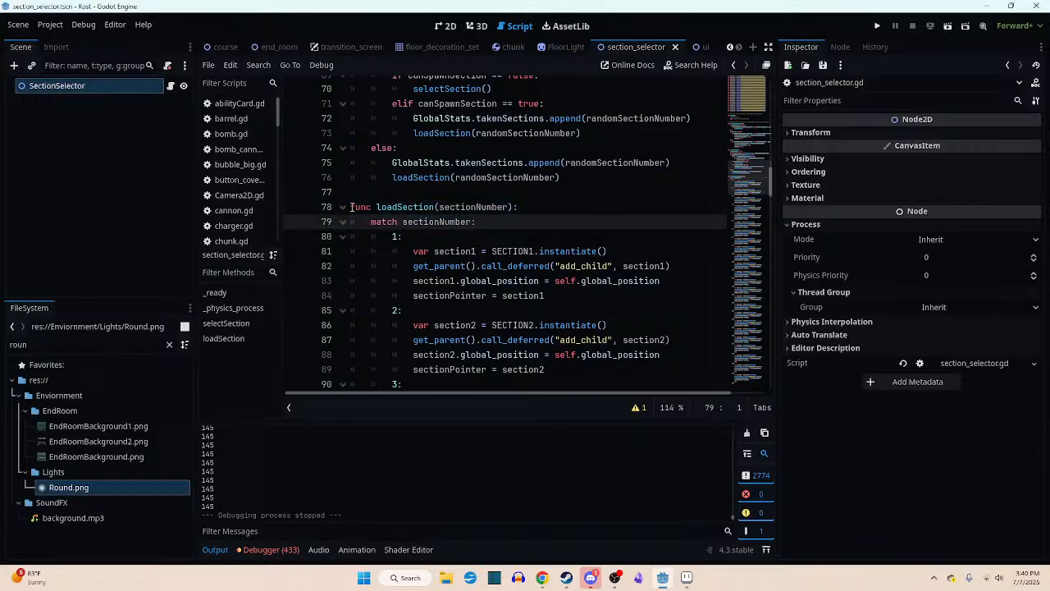
pyautogui.moveTo(350, 206); pyautogui.dragTo(459, 355)
pyautogui.scroll(1, 456, 325)
pyautogui.click(412, 243)
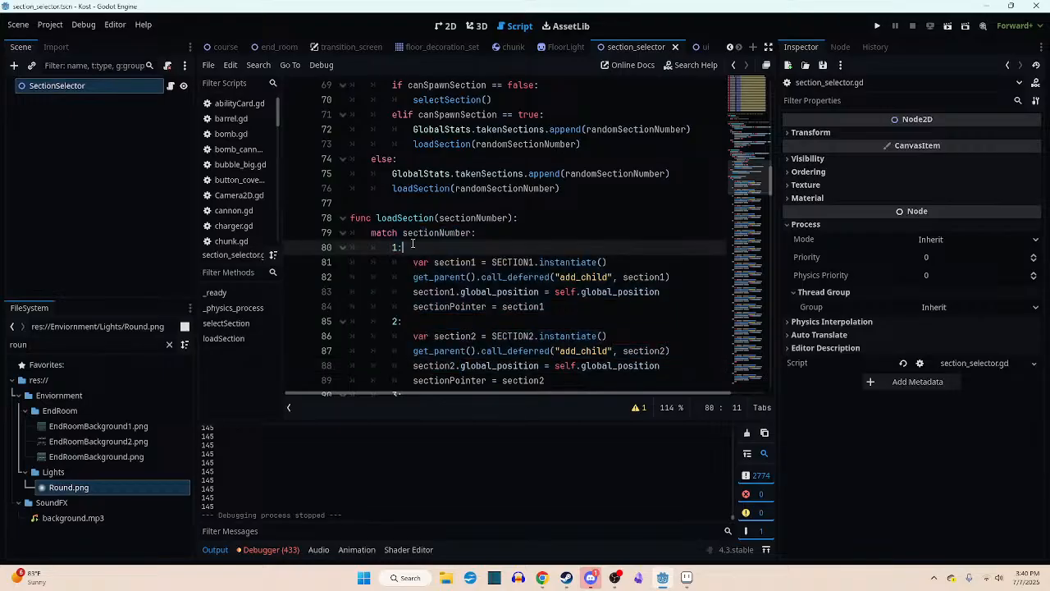
pyautogui.moveTo(371, 232); pyautogui.dragTo(474, 235)
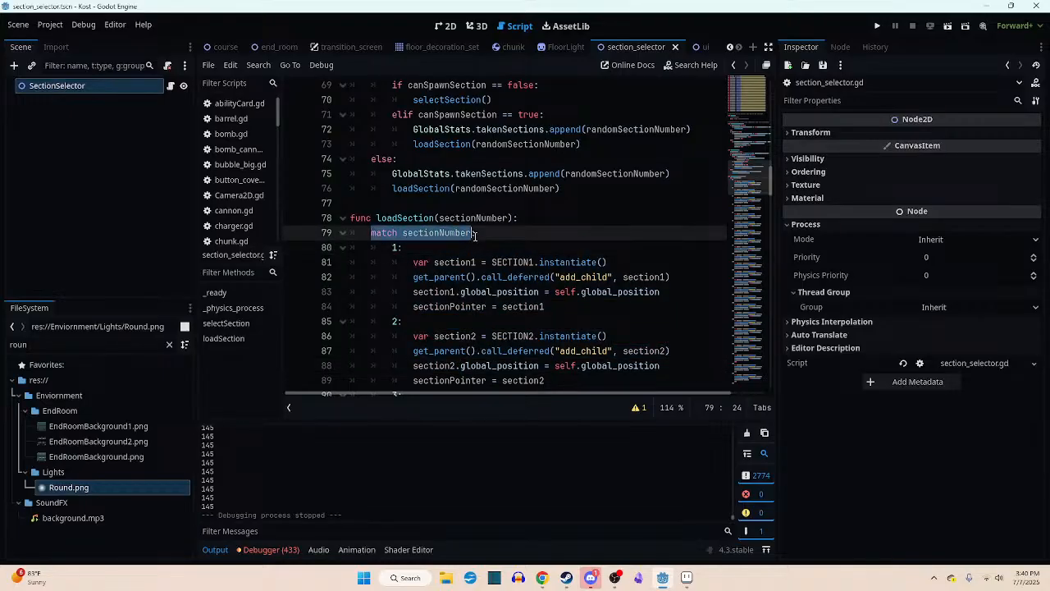
pyautogui.click(515, 237)
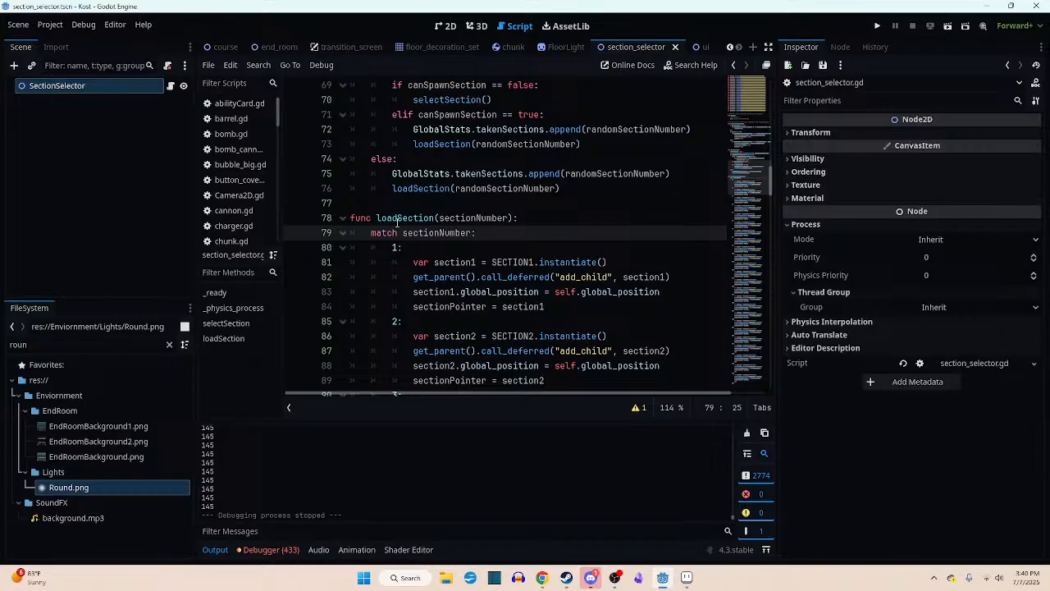
pyautogui.moveTo(376, 220); pyautogui.dragTo(579, 385)
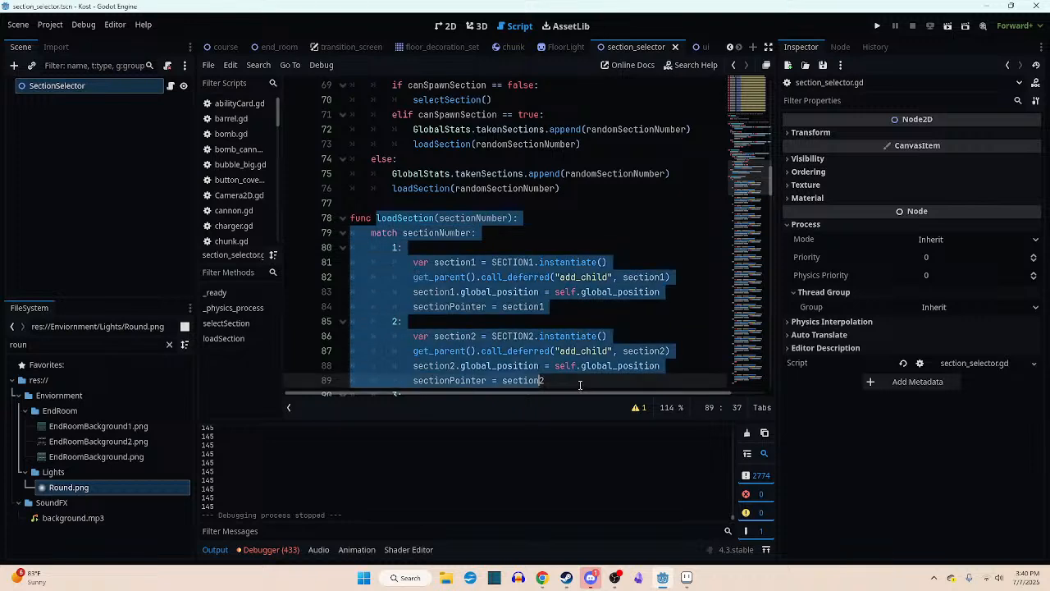
pyautogui.click(583, 310)
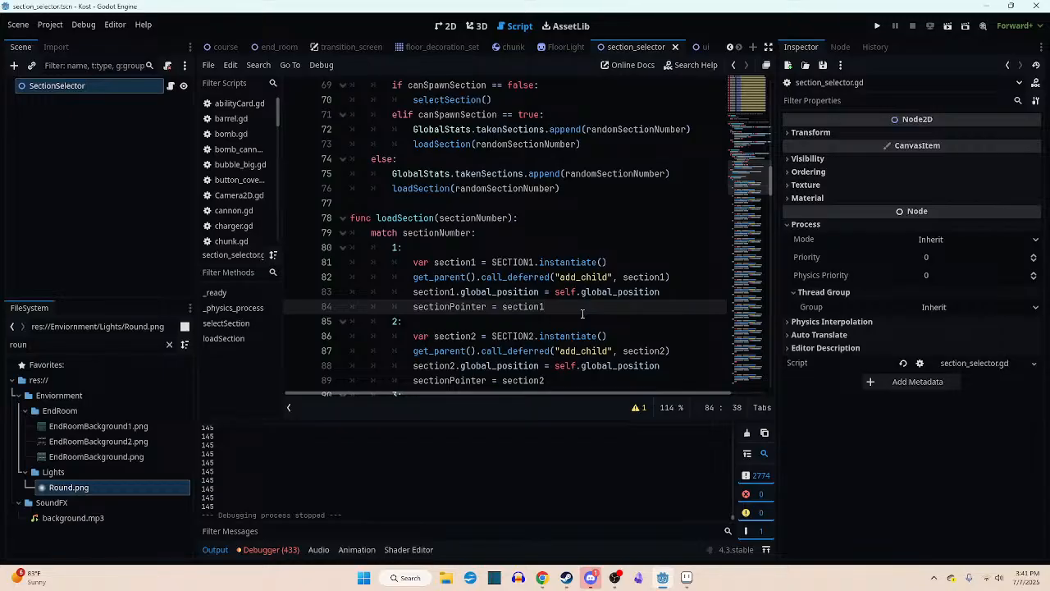
# - Look over the section preloads and collapse the selectSection function in the section selector script
pyautogui.scroll(12, 574, 311)
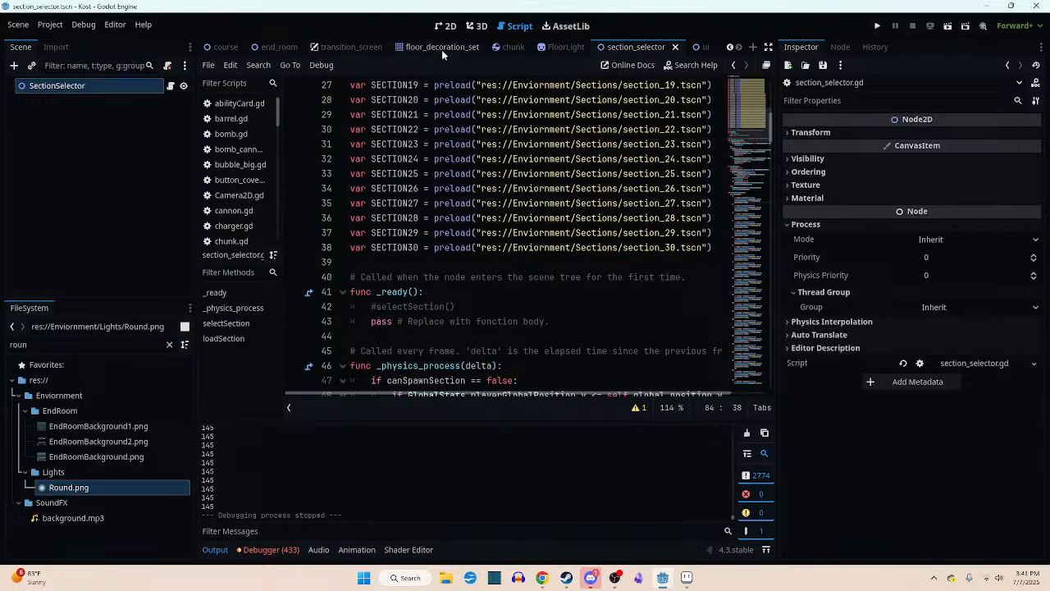
pyautogui.scroll(-10, 462, 246)
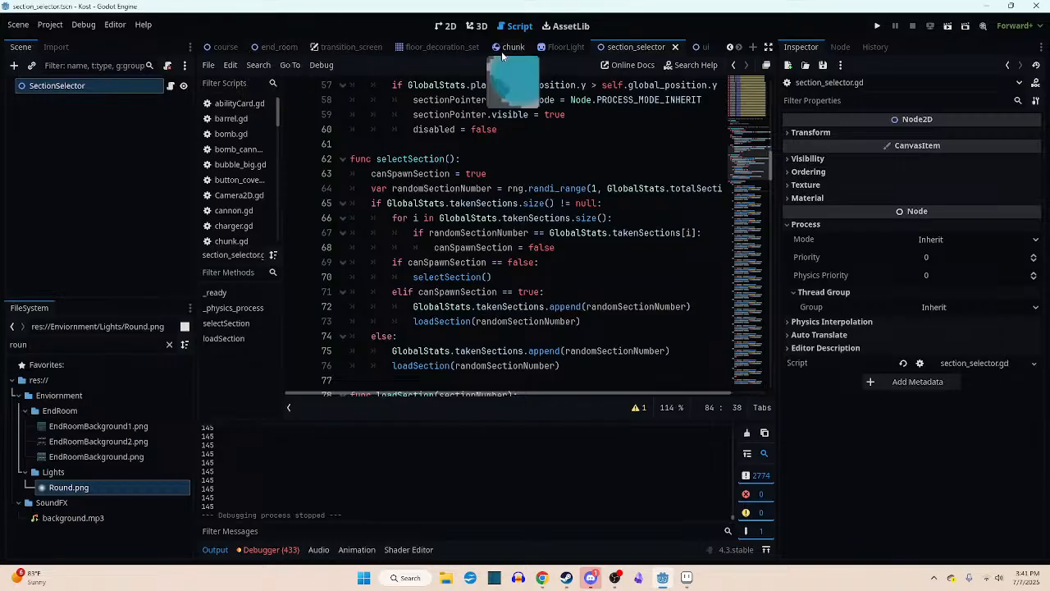
pyautogui.click(343, 158)
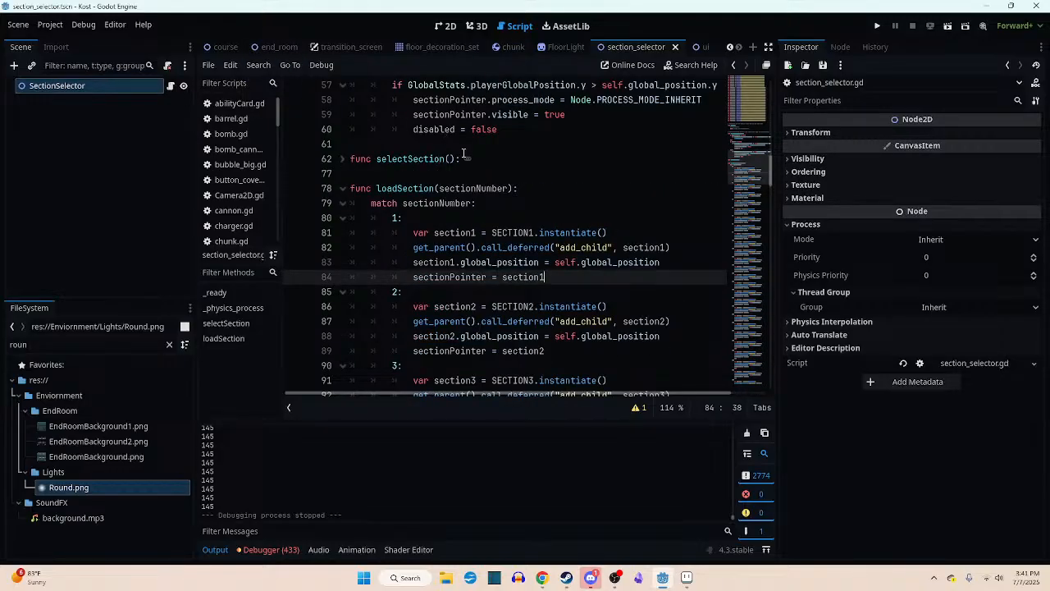
pyautogui.scroll(4, 465, 153)
pyautogui.scroll(3, 259, 49)
# - Open the player scene's script and examine the input_direction and velocity code in _physics_process
pyautogui.click(224, 47)
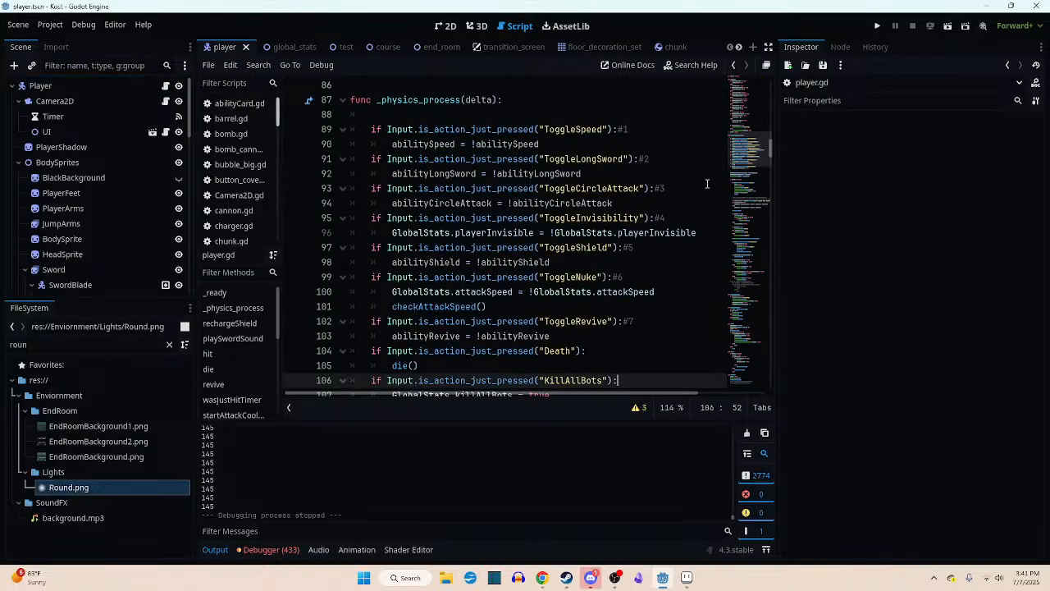
pyautogui.moveTo(737, 157); pyautogui.dragTo(713, 179)
pyautogui.scroll(-3, 672, 196)
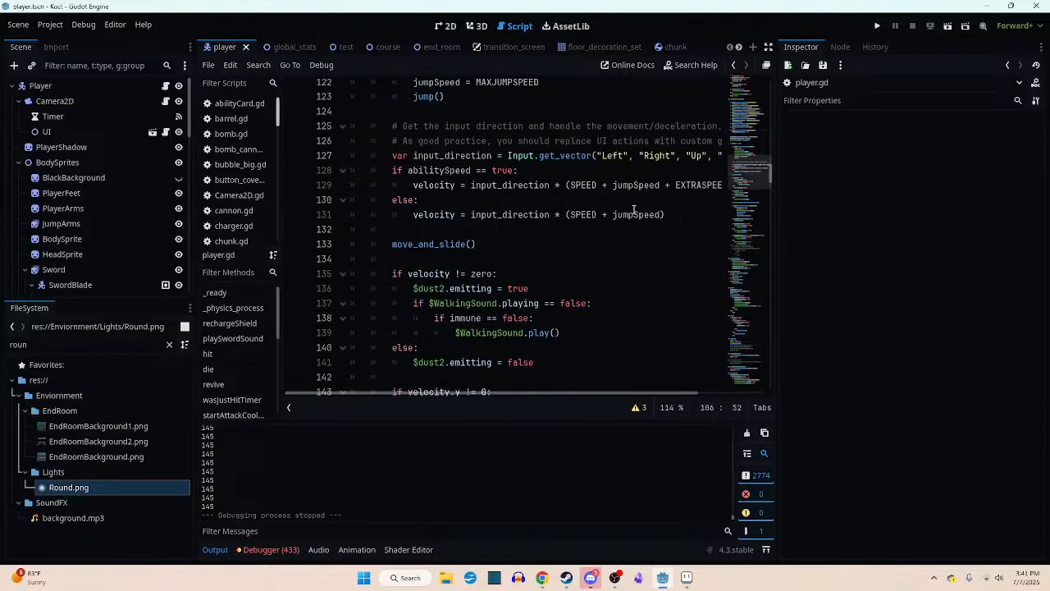
pyautogui.moveTo(490, 396); pyautogui.dragTo(525, 395)
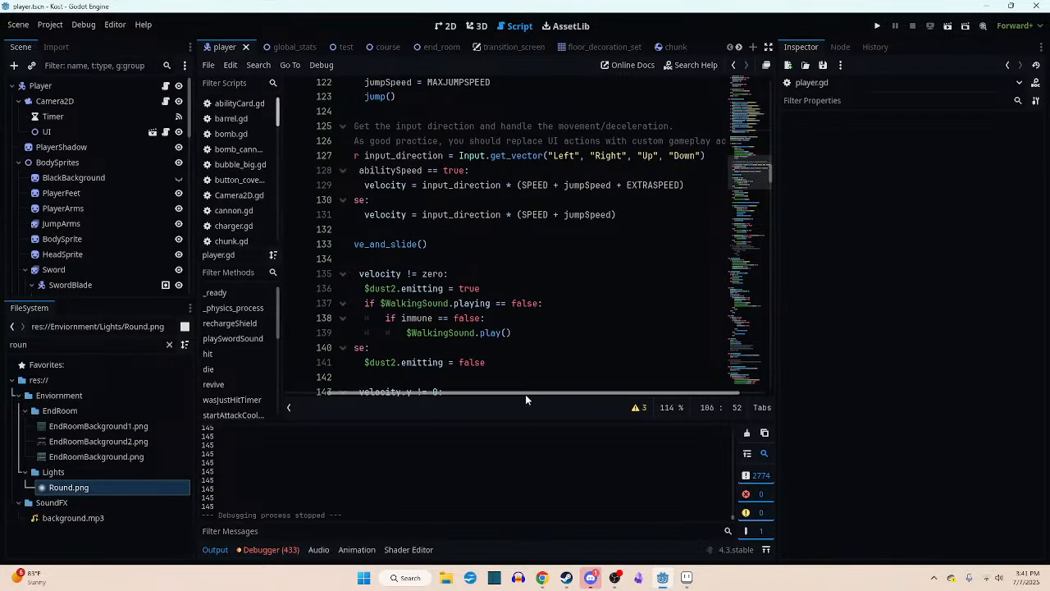
pyautogui.moveTo(360, 155); pyautogui.dragTo(650, 218)
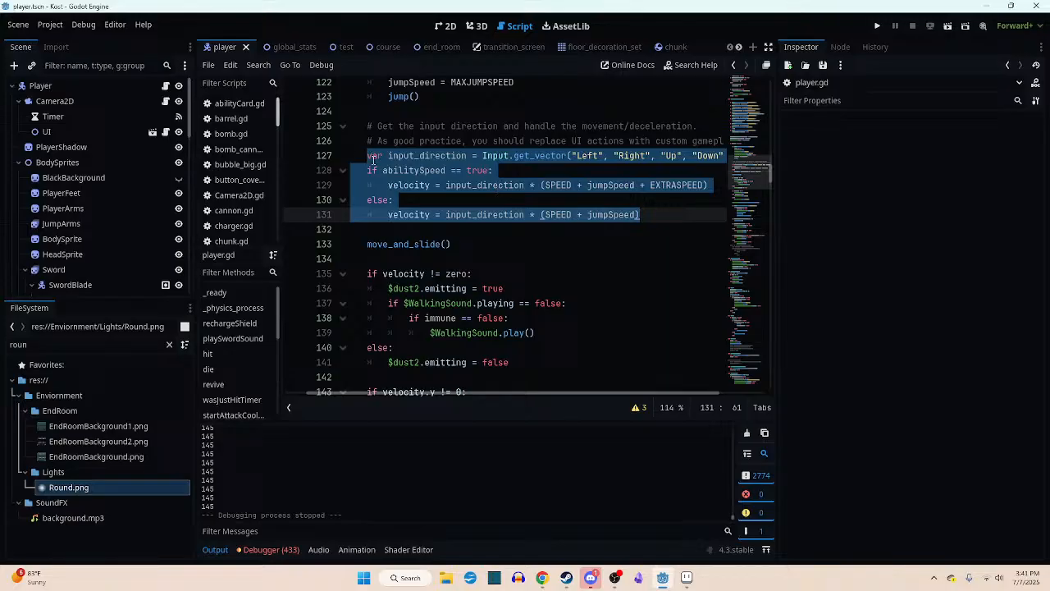
pyautogui.click(648, 218)
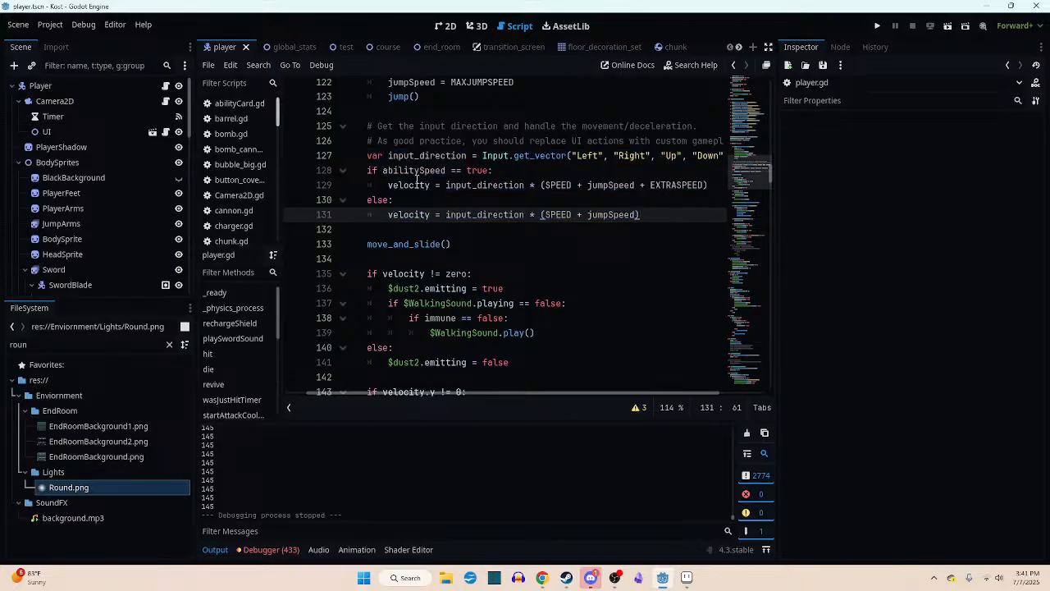
pyautogui.keyDown('shift'); pyautogui.click(367, 156); pyautogui.keyUp('shift')
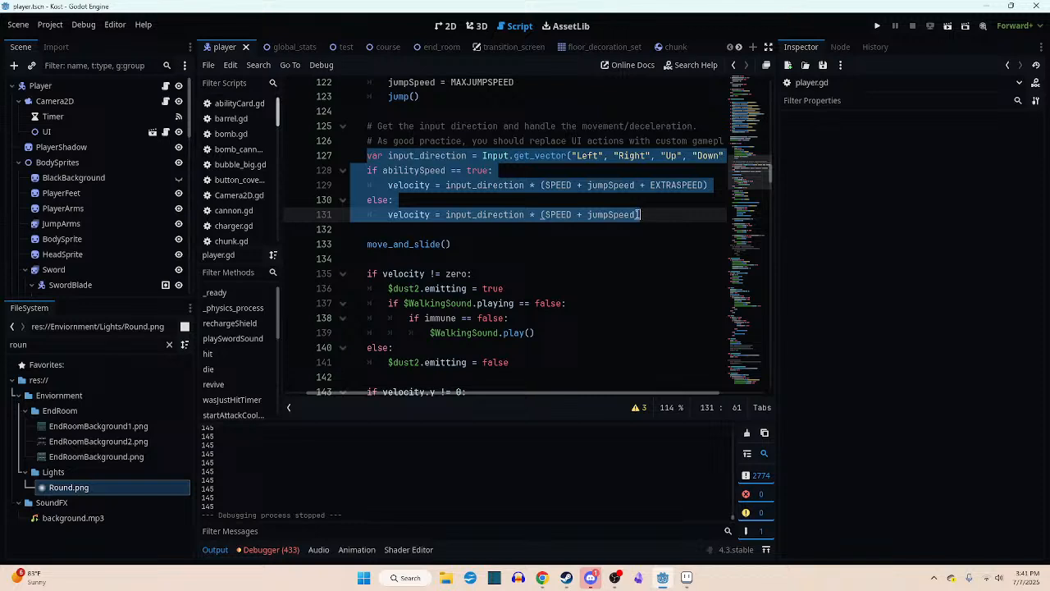
# - Read the comments above input_direction and compare the velocity expressions in the abilitySpeed if and else branches
pyautogui.moveTo(364, 129); pyautogui.dragTo(774, 144)
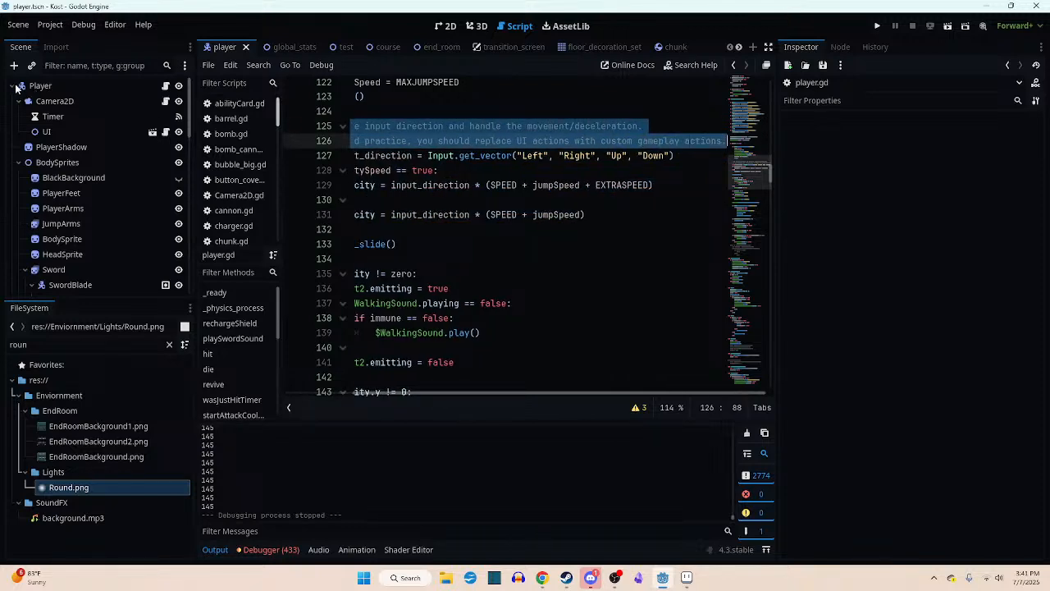
pyautogui.click(389, 186)
pyautogui.scroll(-2, 525, 361)
pyautogui.scroll(3, 525, 361)
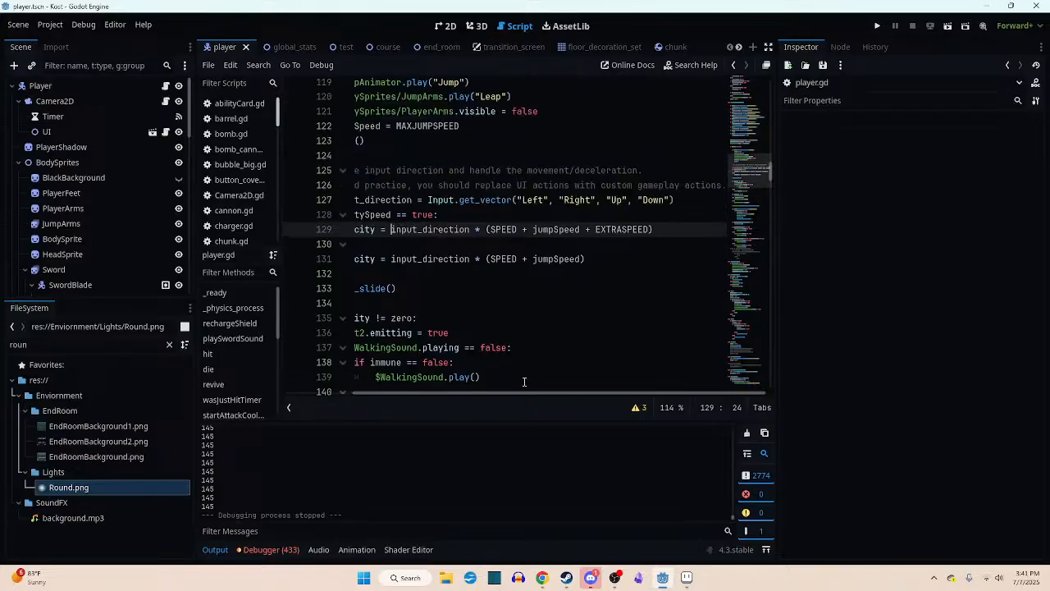
pyautogui.moveTo(529, 397); pyautogui.dragTo(459, 394)
pyautogui.moveTo(393, 200); pyautogui.dragTo(677, 259)
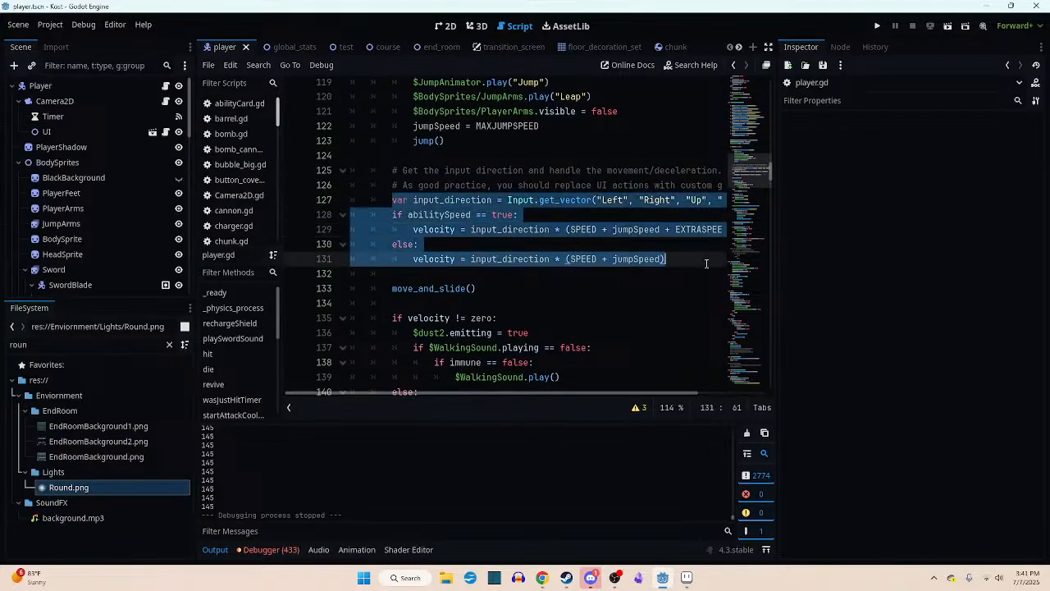
pyautogui.click(674, 243)
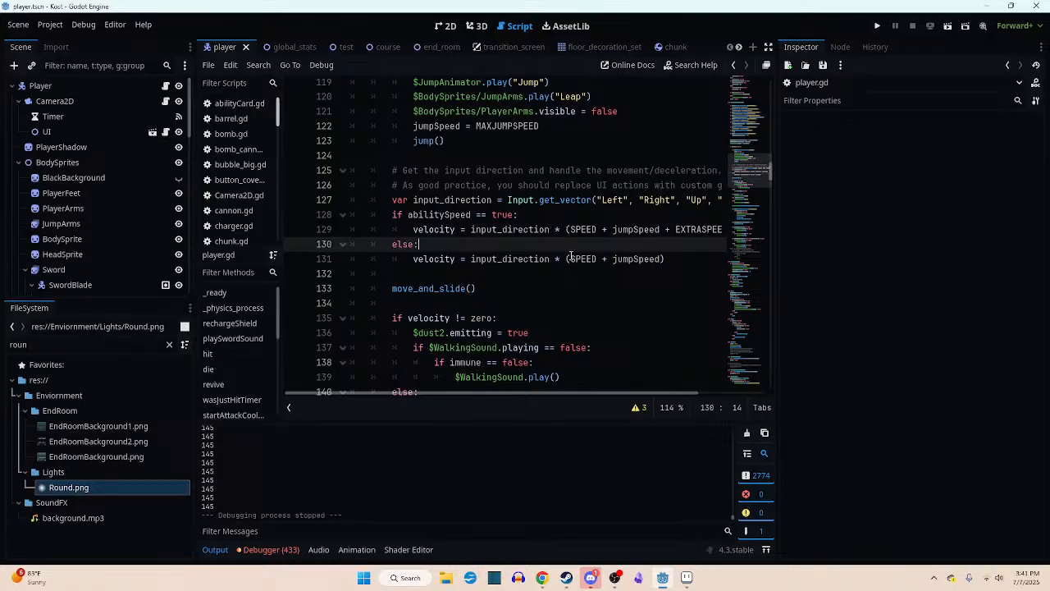
pyautogui.moveTo(564, 391); pyautogui.dragTo(585, 396)
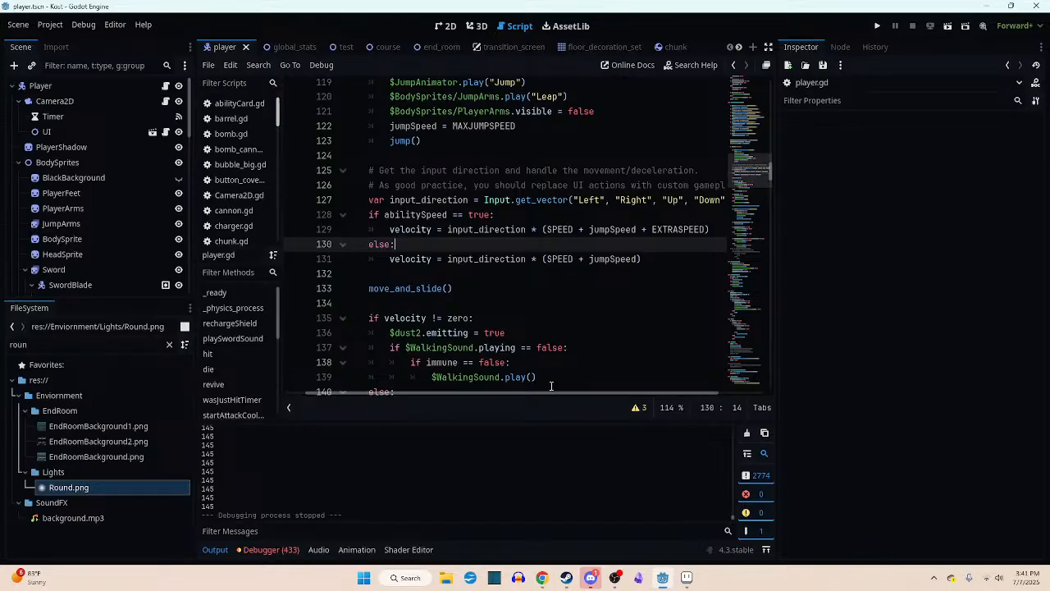
pyautogui.moveTo(555, 395); pyautogui.dragTo(515, 394)
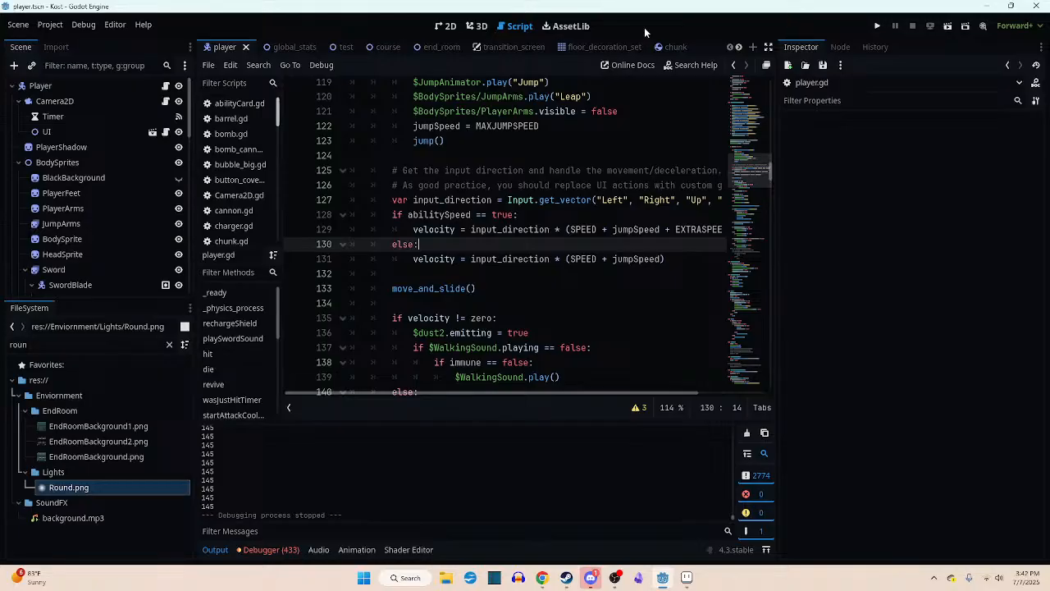
# - Run the course scene, check the score projector with the game window maximized, and close the game
pyautogui.click(291, 47)
pyautogui.click(377, 47)
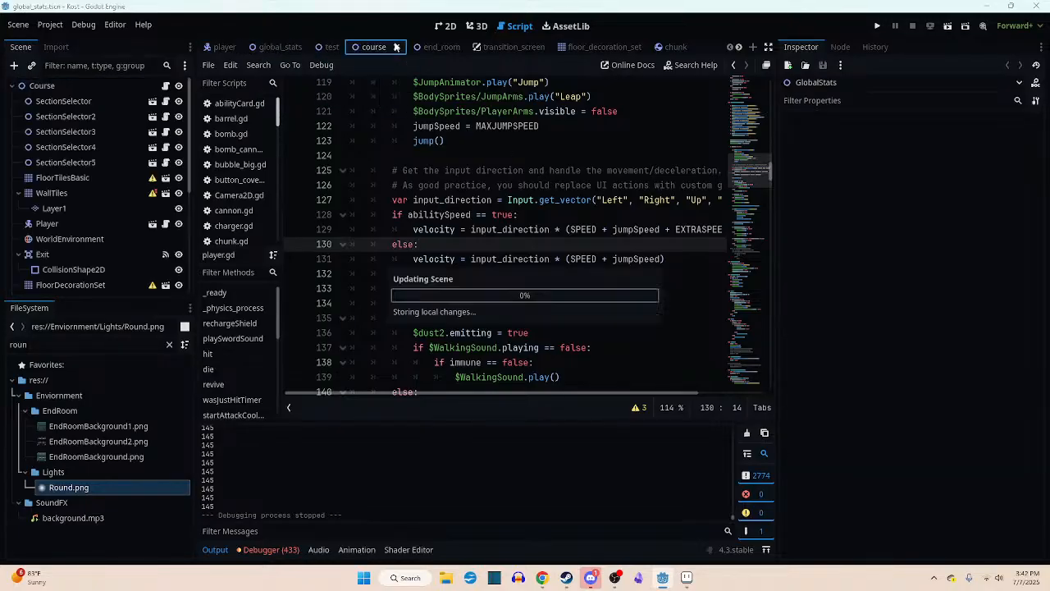
pyautogui.press('F5')
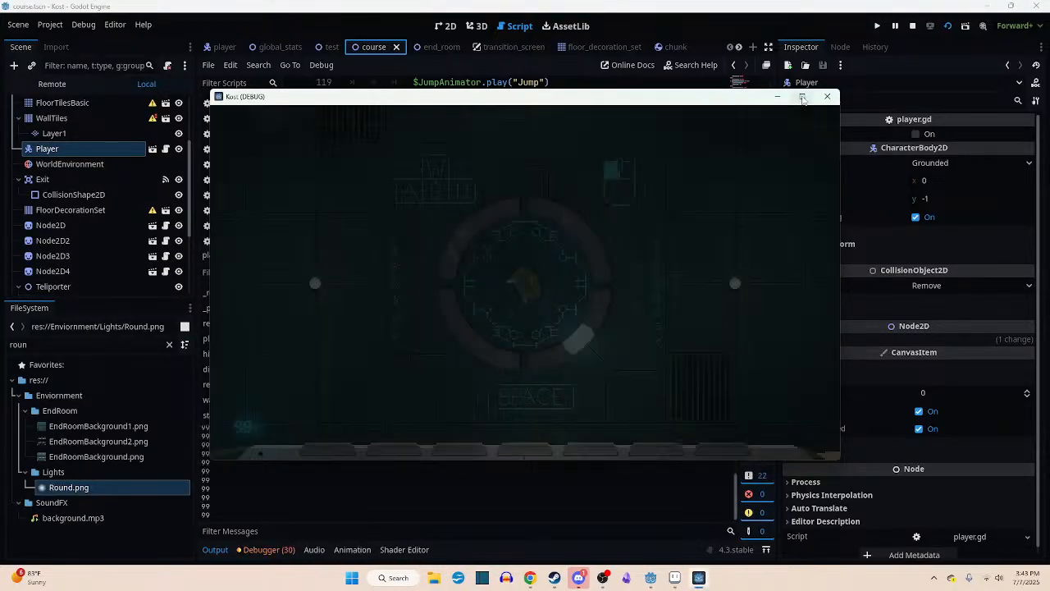
pyautogui.click(802, 97)
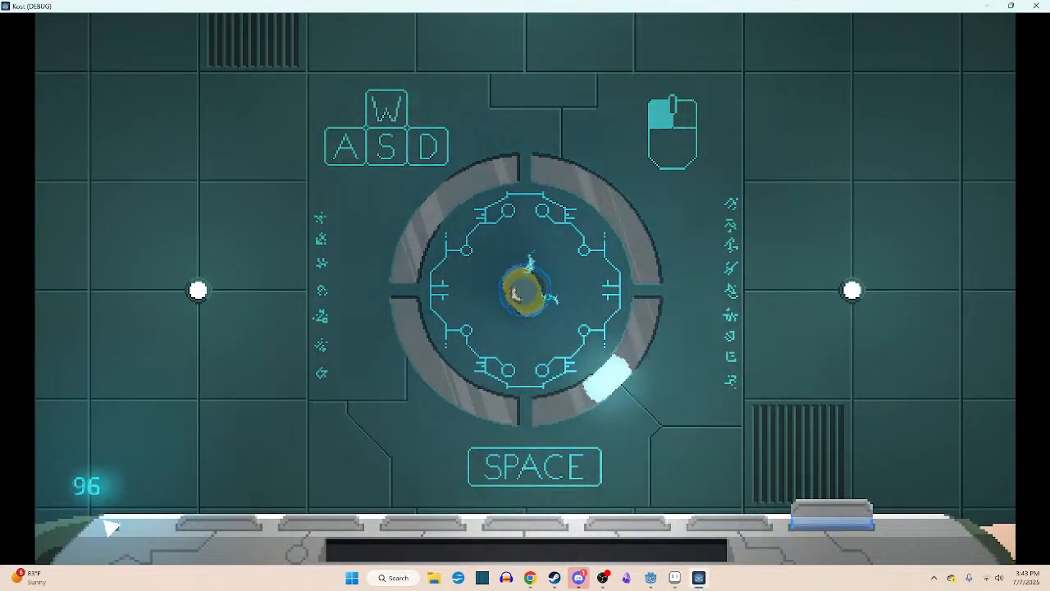
pyautogui.click(1035, 6)
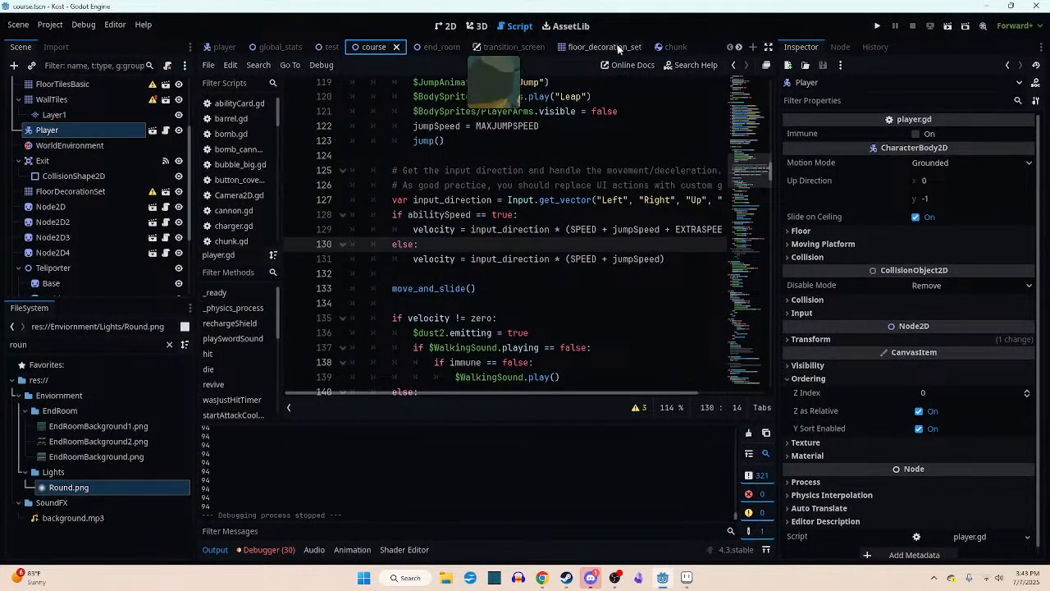
# - Select GPUParticles2D in the ui scene and examine its beams between the projector and the score in the 2D view
pyautogui.click(509, 47)
pyautogui.scroll(-2, 628, 51)
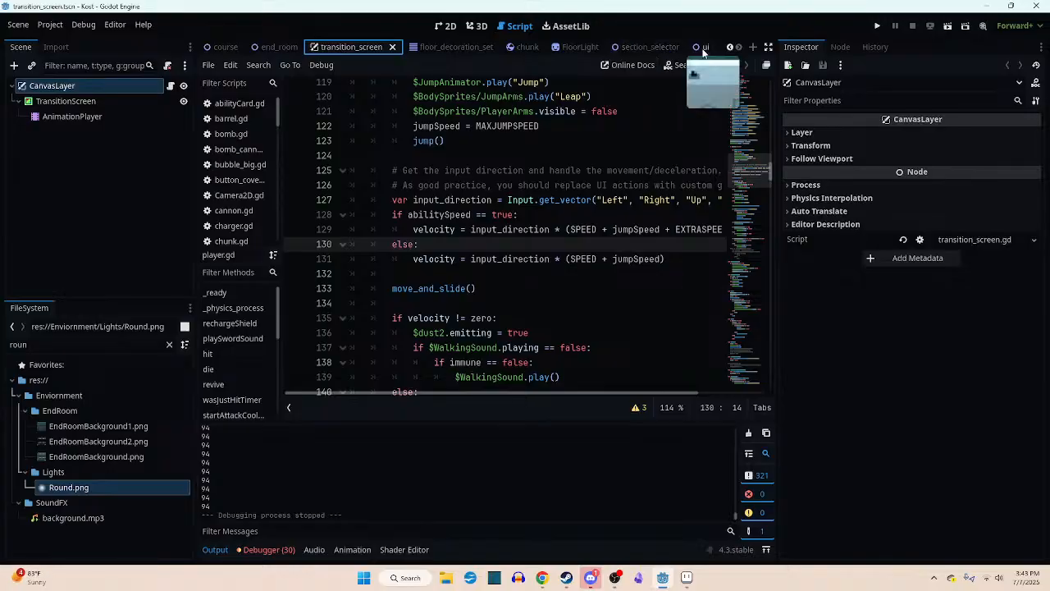
pyautogui.click(704, 50)
pyautogui.scroll(-1, 103, 189)
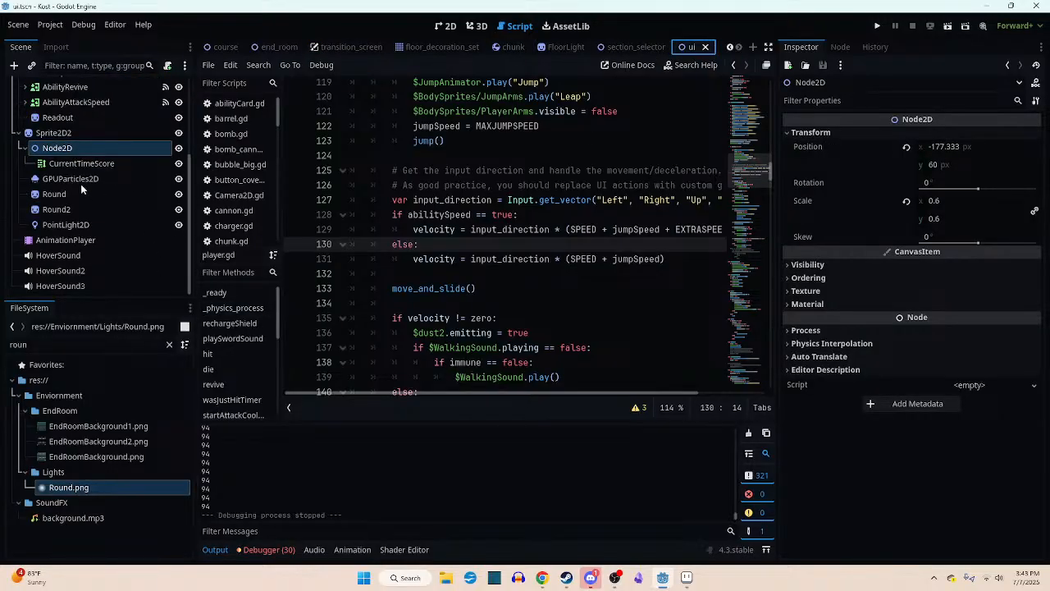
pyautogui.click(80, 179)
pyautogui.click(448, 29)
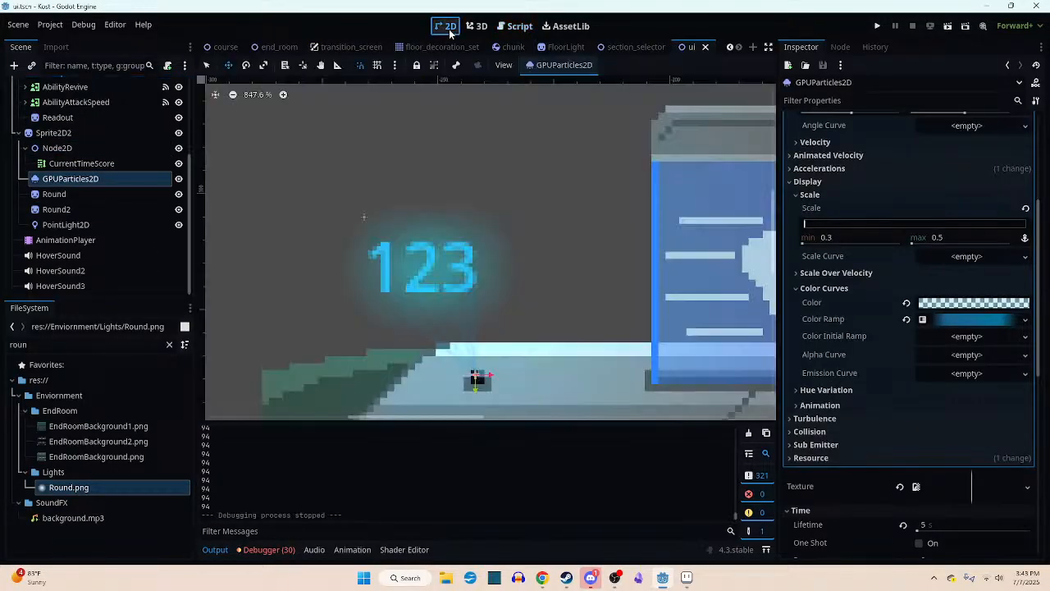
pyautogui.scroll(2, 464, 330)
pyautogui.scroll(-5, 469, 328)
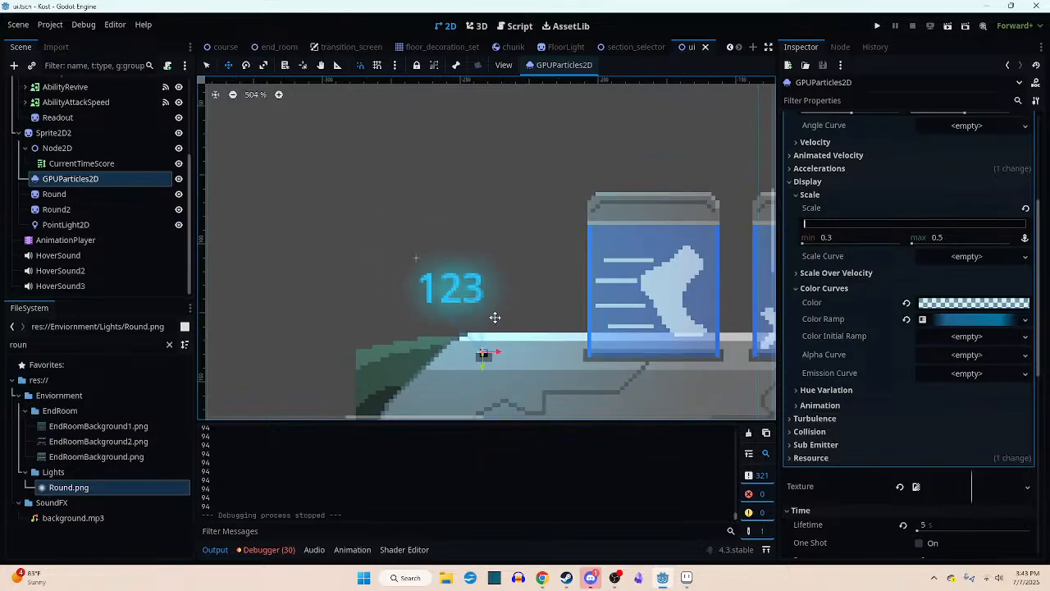
pyautogui.scroll(-4, 495, 316)
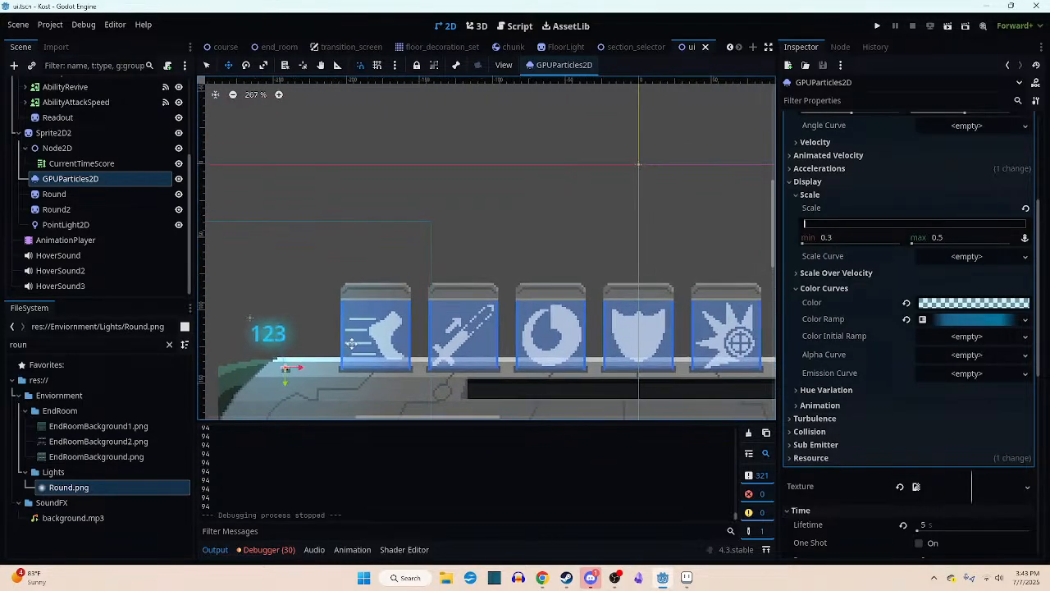
pyautogui.scroll(5, 269, 361)
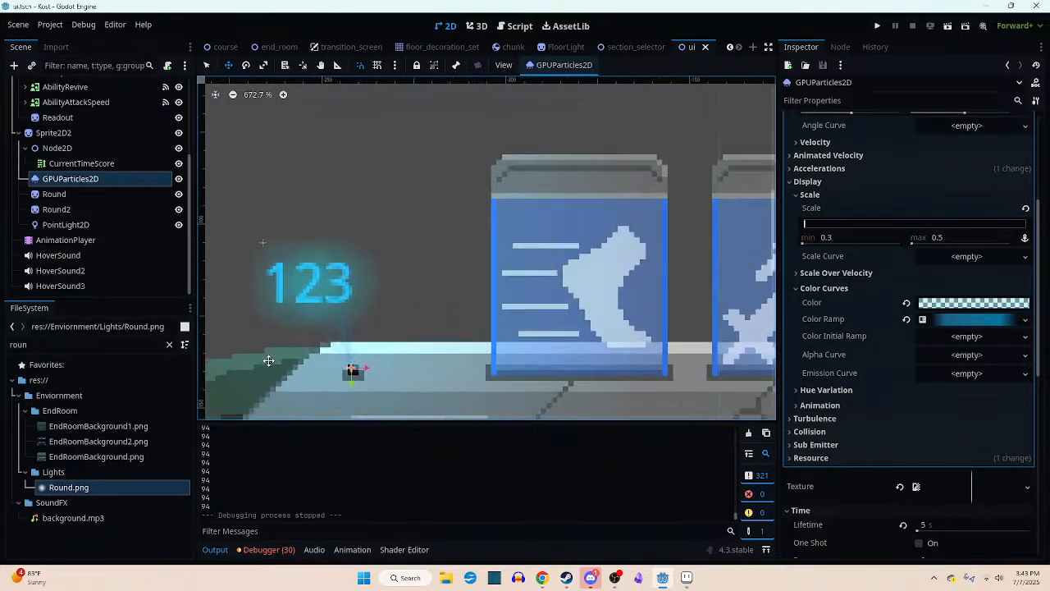
pyautogui.scroll(4, 268, 361)
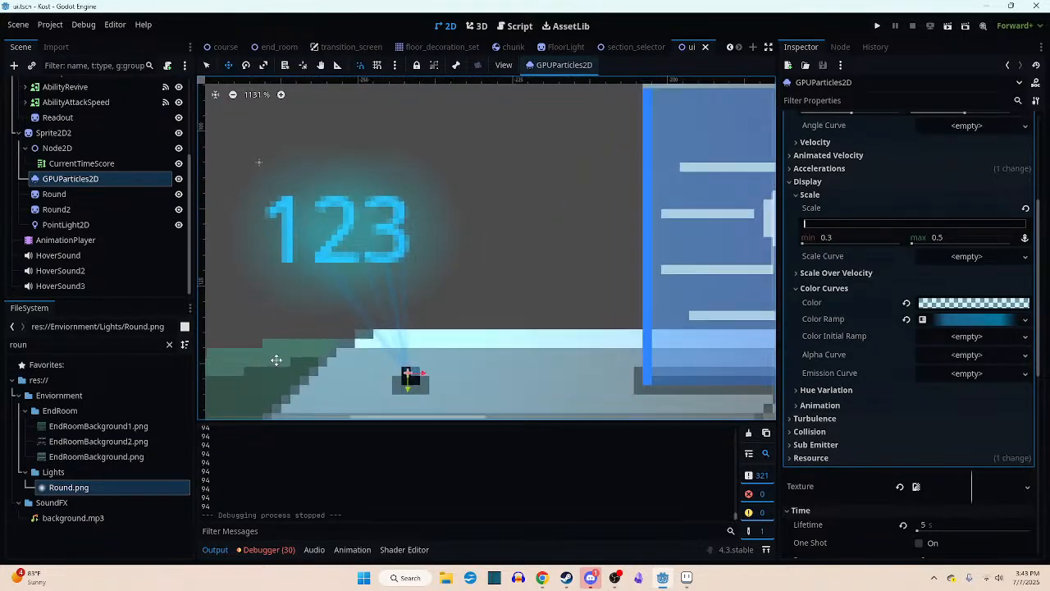
# - Lighten the GPUParticles2D particle color to red 143, green 237 and blue 255
pyautogui.click(950, 303)
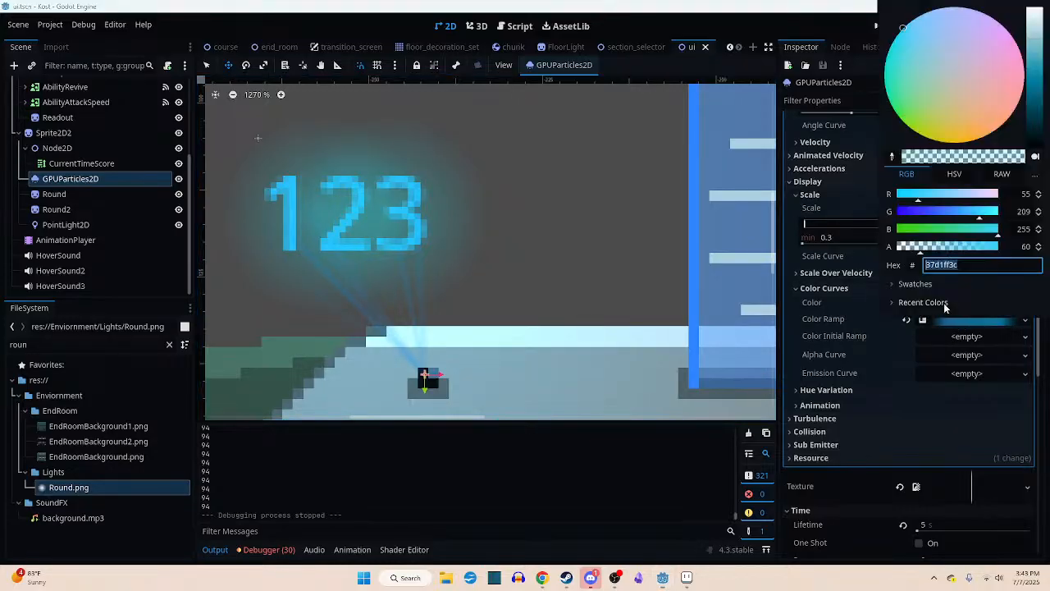
pyautogui.click(930, 200)
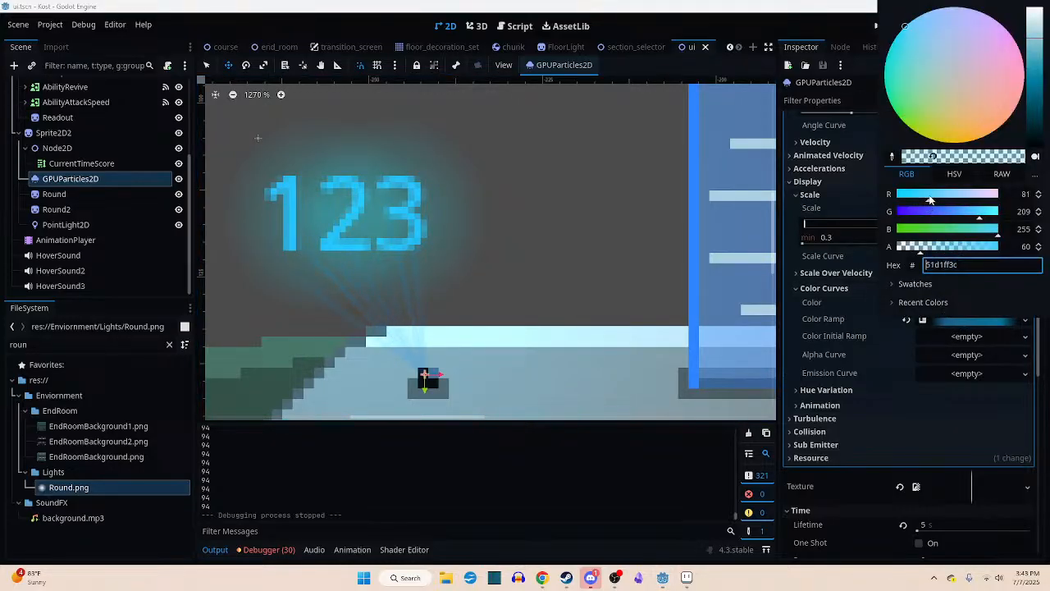
pyautogui.click(991, 213)
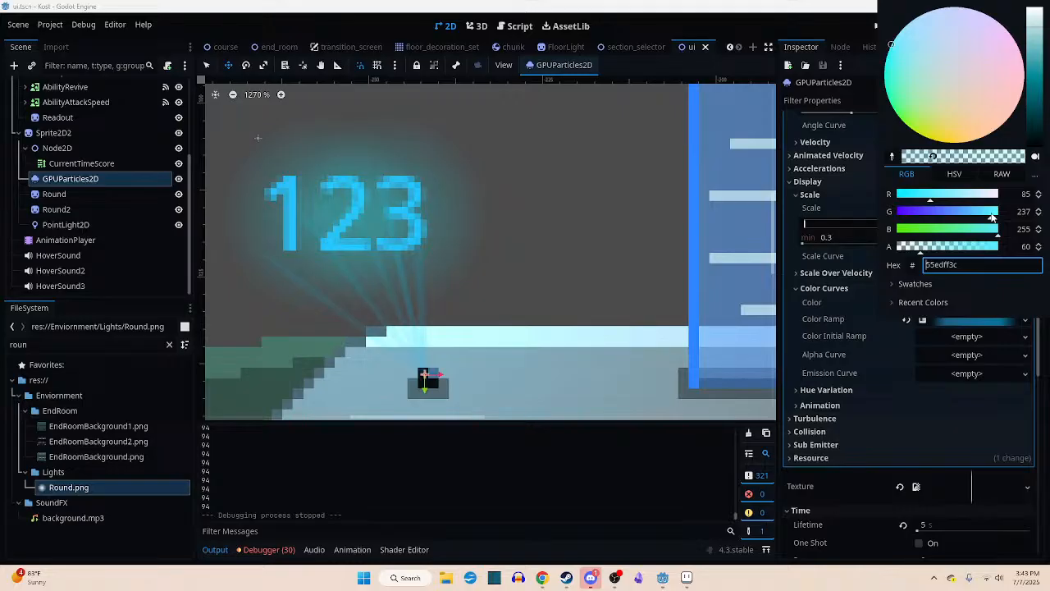
pyautogui.click(950, 201)
pyautogui.click(954, 200)
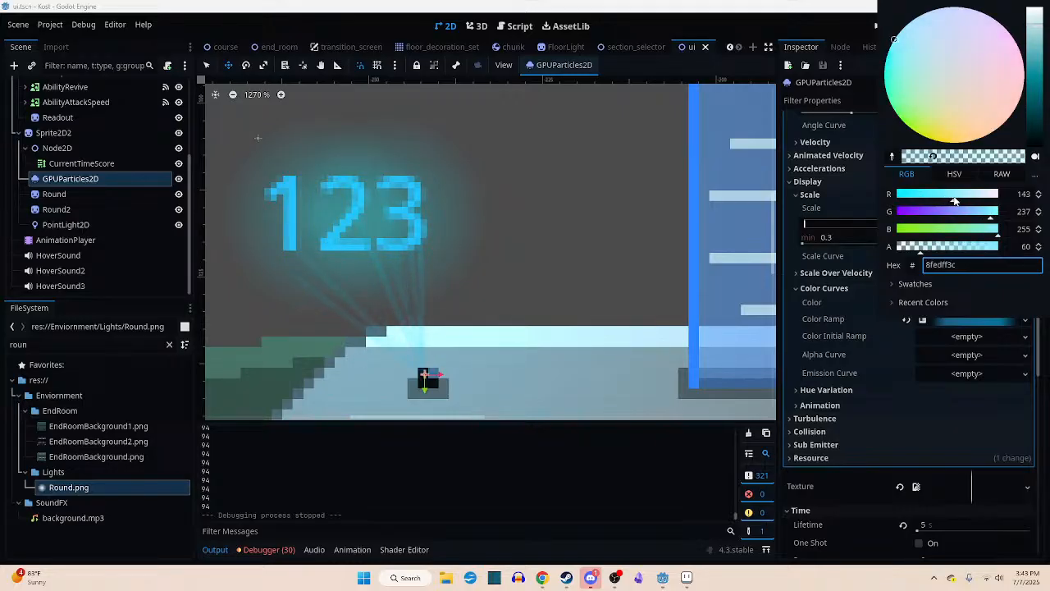
# - Raise the particle color's alpha to 141 and save the ui scene
pyautogui.click(943, 247)
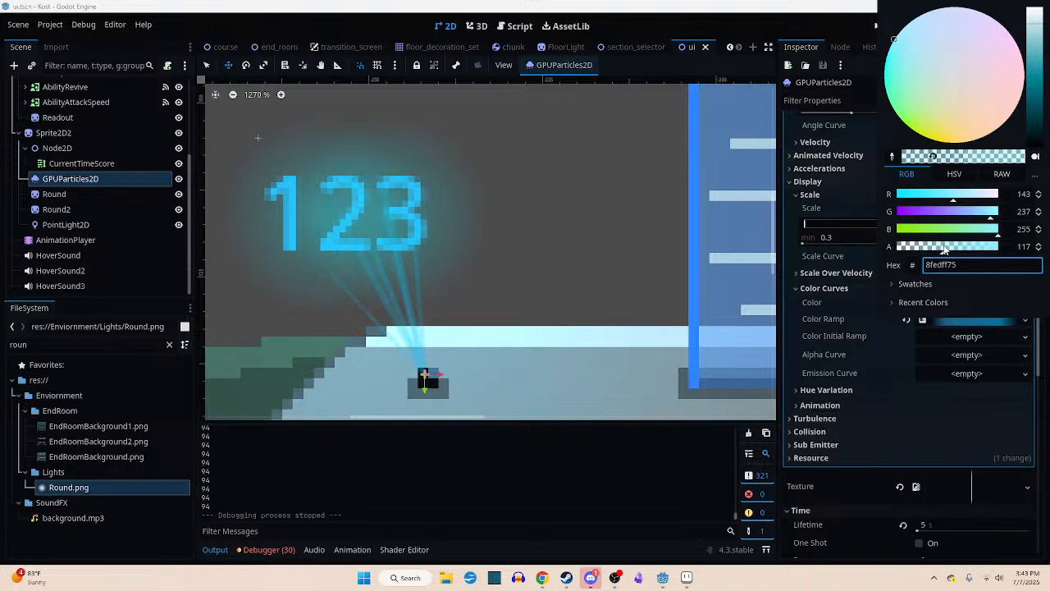
pyautogui.moveTo(948, 249); pyautogui.dragTo(950, 251)
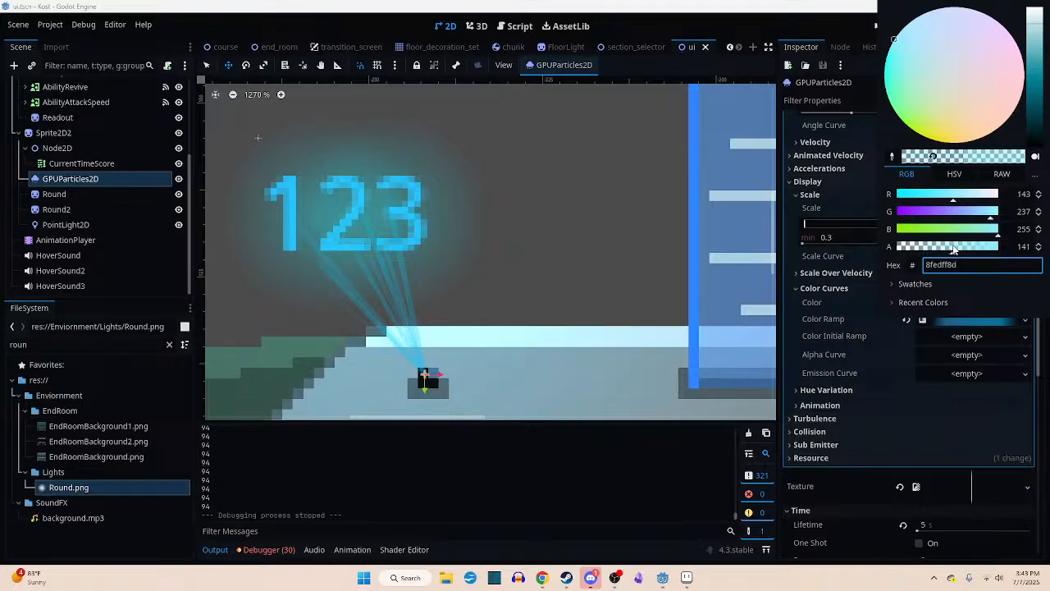
pyautogui.scroll(-11, 653, 267)
pyautogui.click(639, 264)
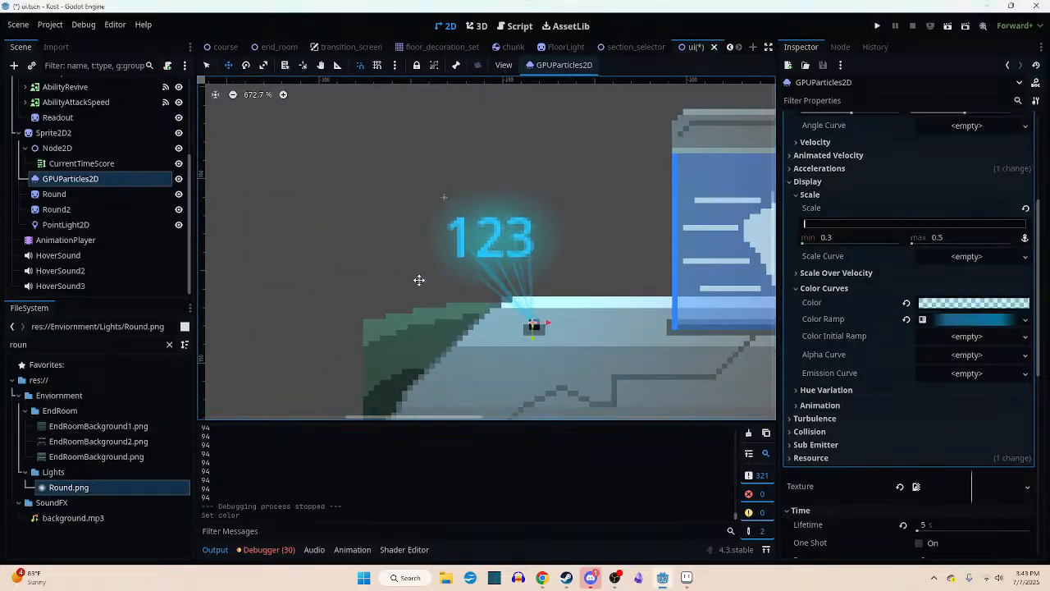
pyautogui.scroll(-4, 623, 275)
pyautogui.moveTo(623, 276); pyautogui.dragTo(421, 292, button='middle')
pyautogui.scroll(-1, 334, 296)
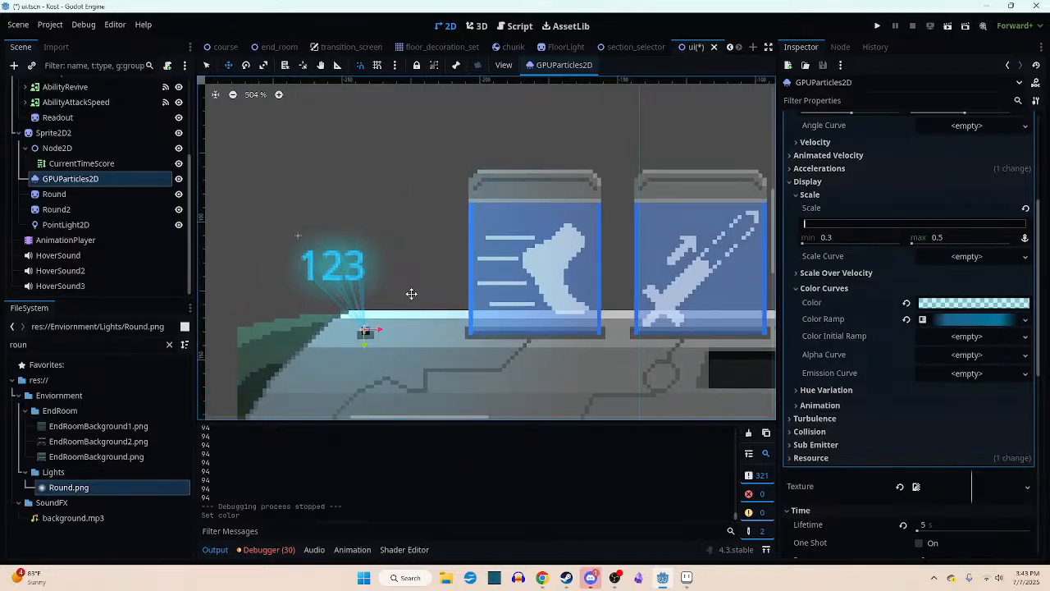
pyautogui.hotkey('ctrl', 's')
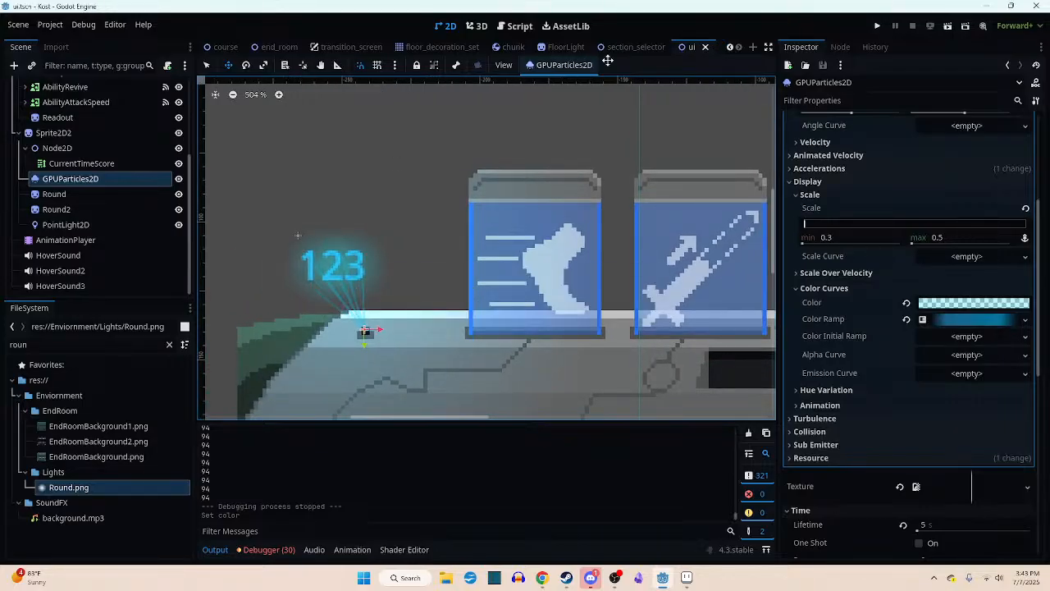
# - Run the course scene, switch the game to full screen from its own menu, and resume play
pyautogui.click(221, 47)
pyautogui.click(947, 25)
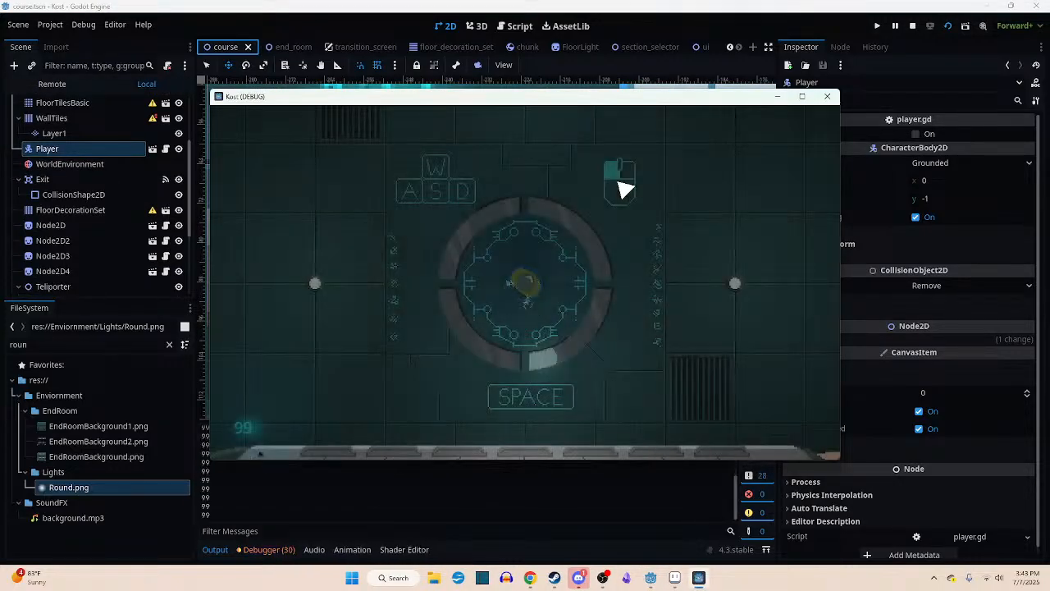
pyautogui.press('Escape')
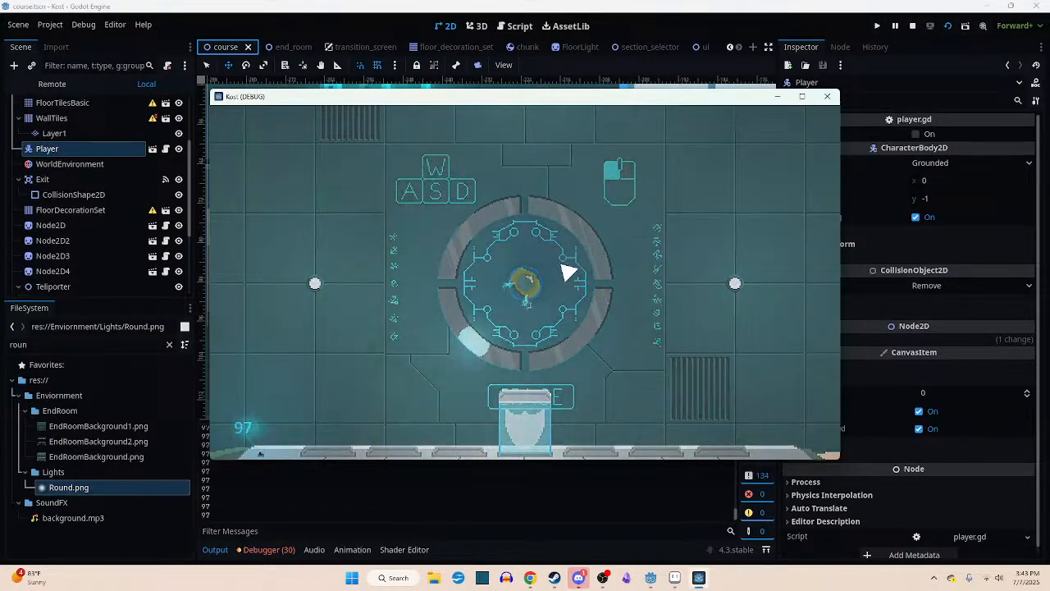
pyautogui.click(675, 367)
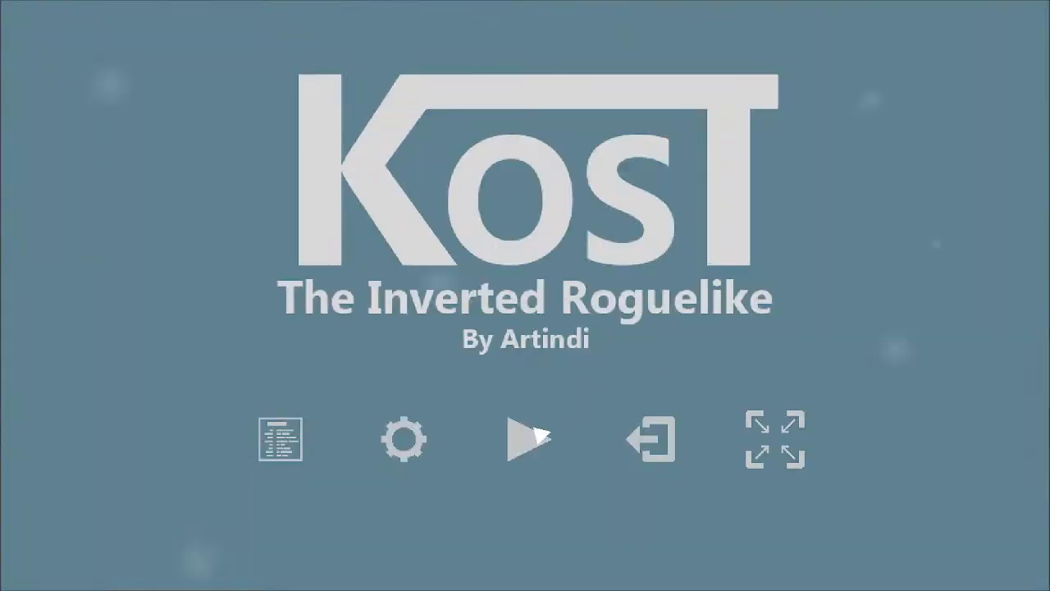
pyautogui.click(529, 368)
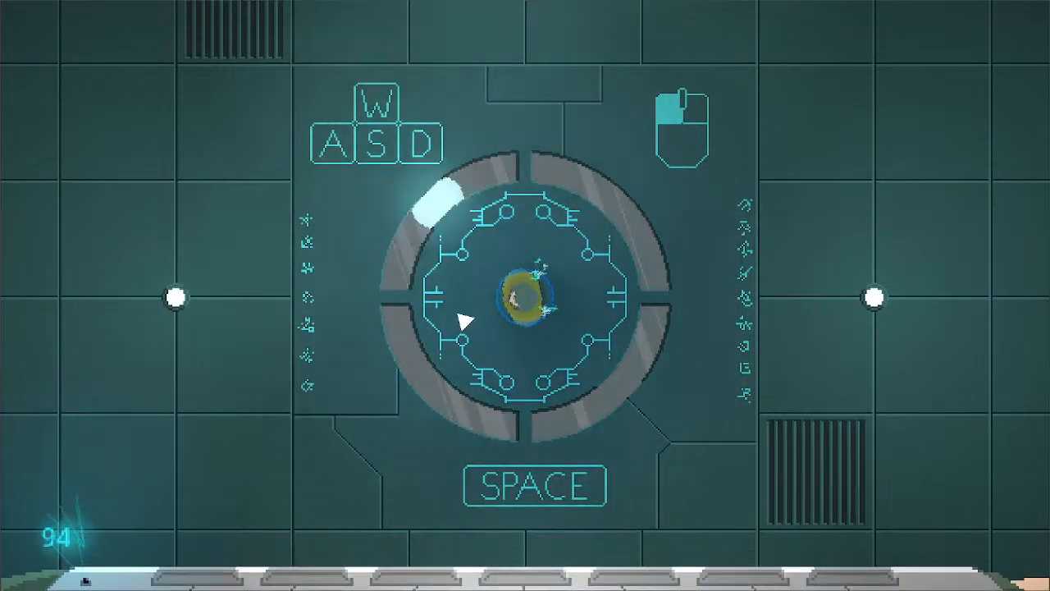
# - Move the player around the starting room in all four directions, watch how the projector beams follow, and quit the game
pyautogui.moveTo(317, 578)
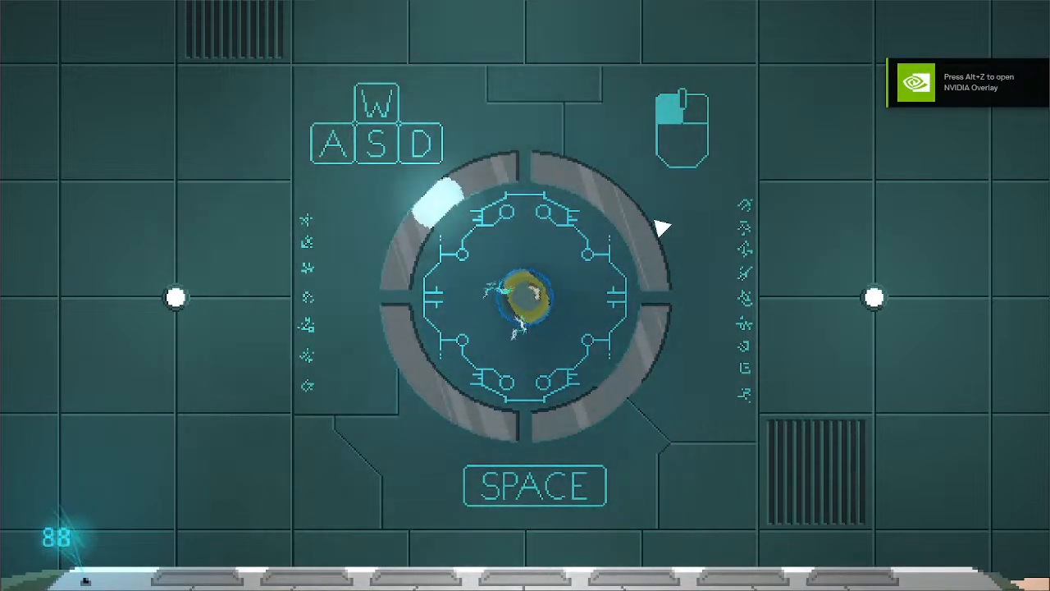
pyautogui.press('w')
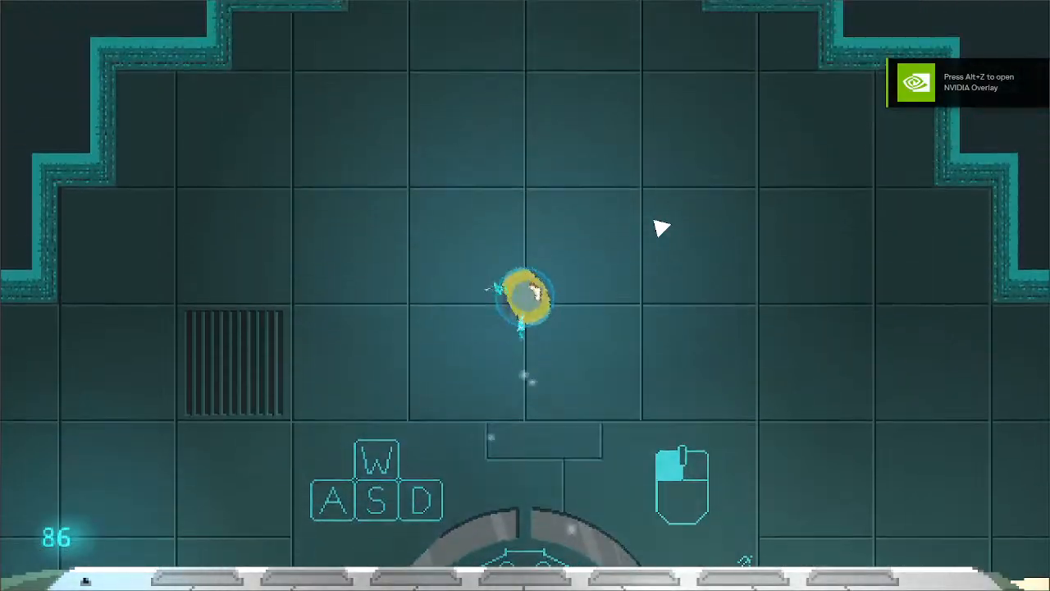
pyautogui.press('s')
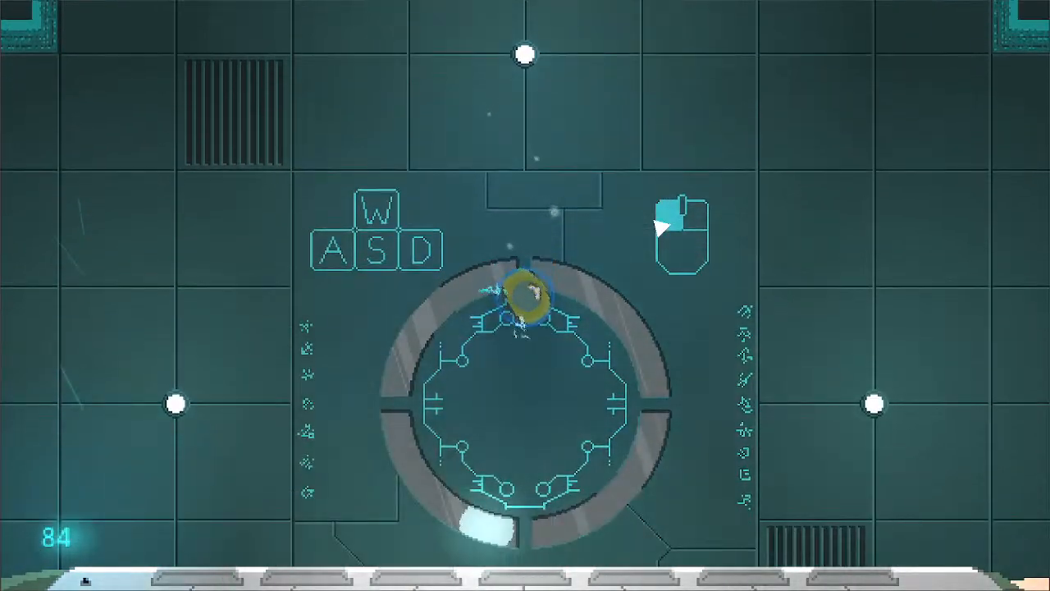
pyautogui.press('d')
pyautogui.press('a')
pyautogui.press('s')
pyautogui.press('d')
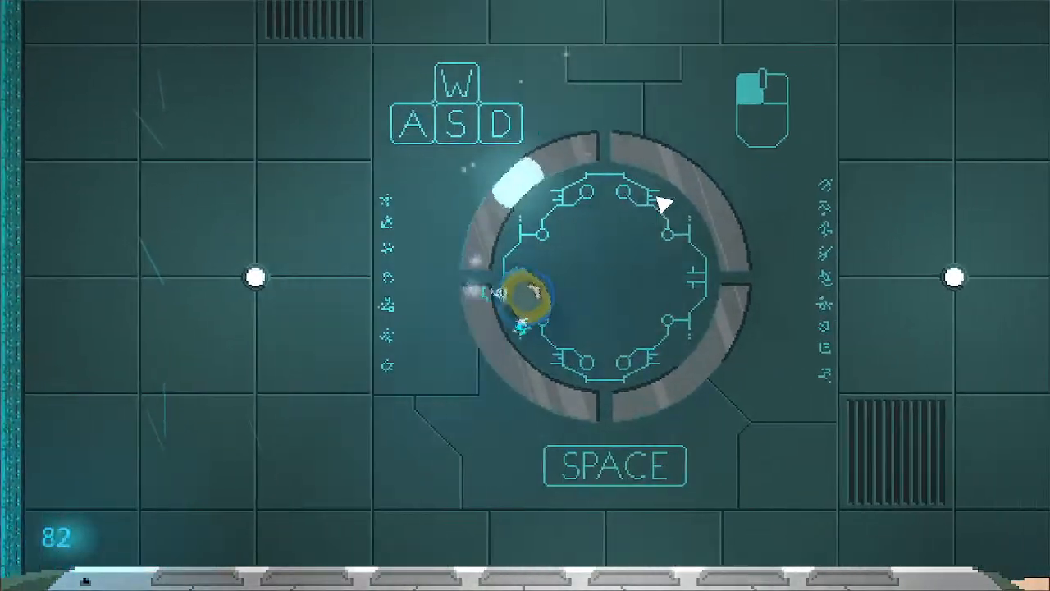
pyautogui.press('w')
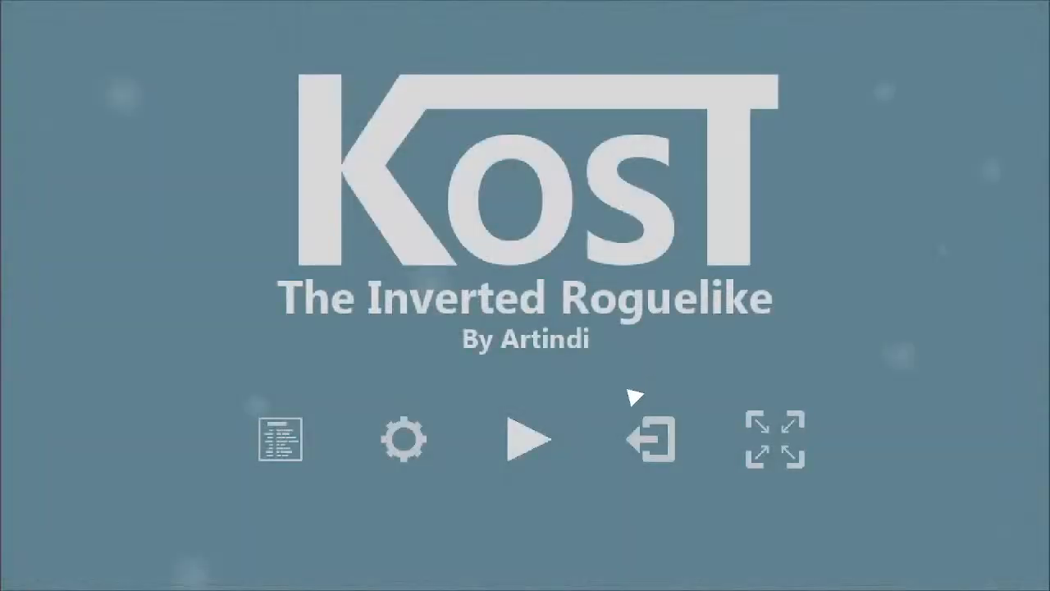
pyautogui.click(651, 435)
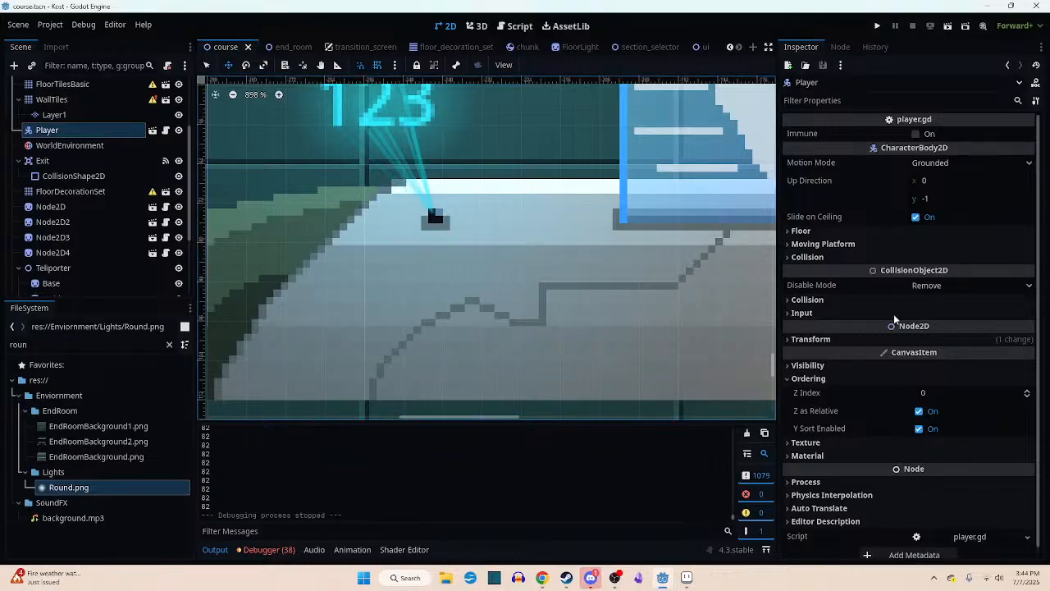
# - Enable Local Coords for GPUParticles2D in the ui scene, save it, and return to the course scene
pyautogui.scroll(-2, 96, 233)
pyautogui.scroll(2, 95, 230)
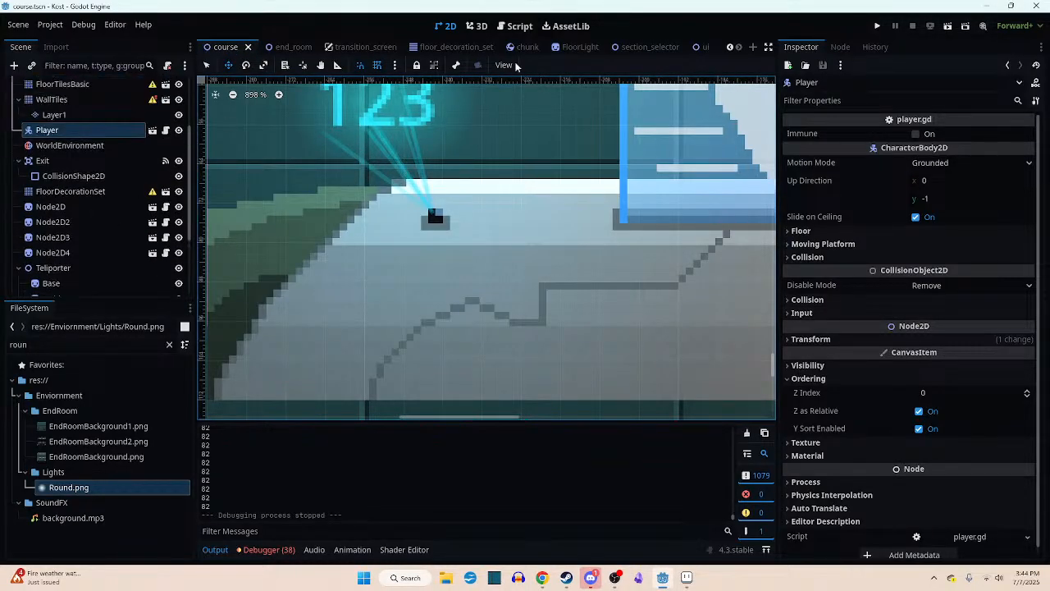
pyautogui.click(706, 47)
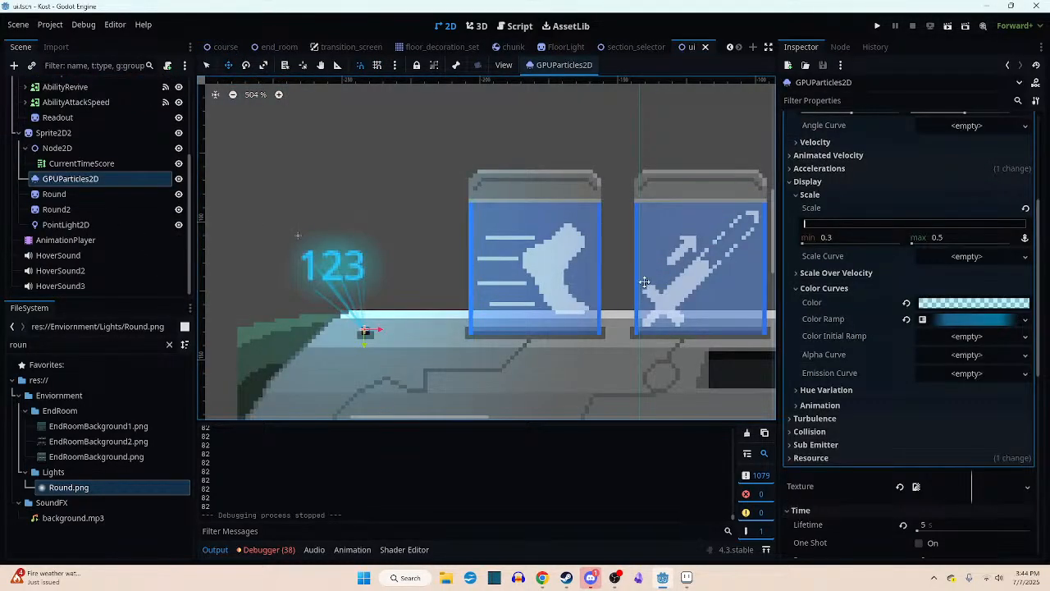
pyautogui.click(863, 100)
pyautogui.write('loca')
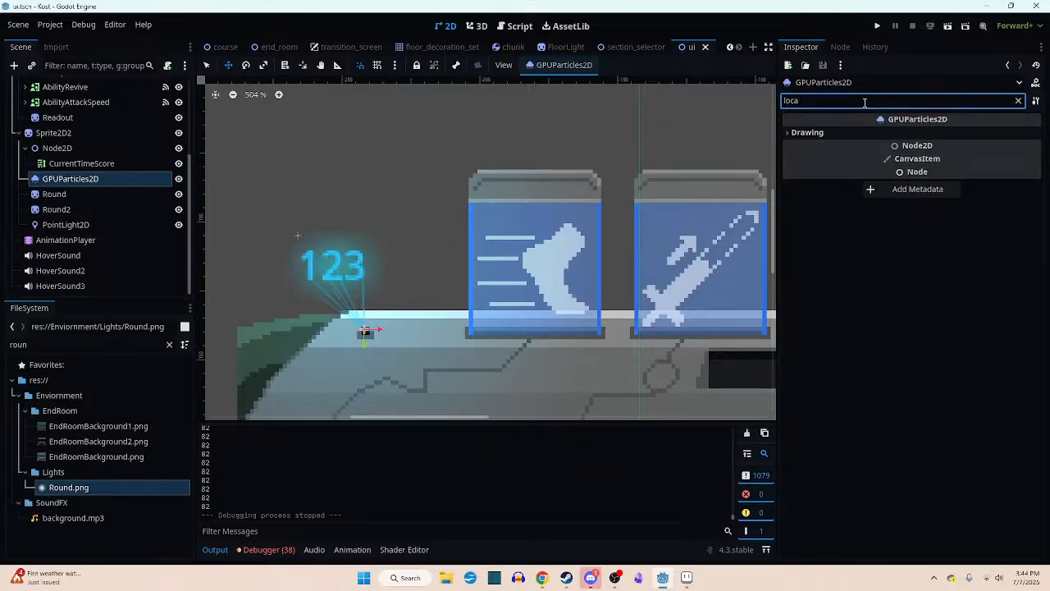
pyautogui.write('l')
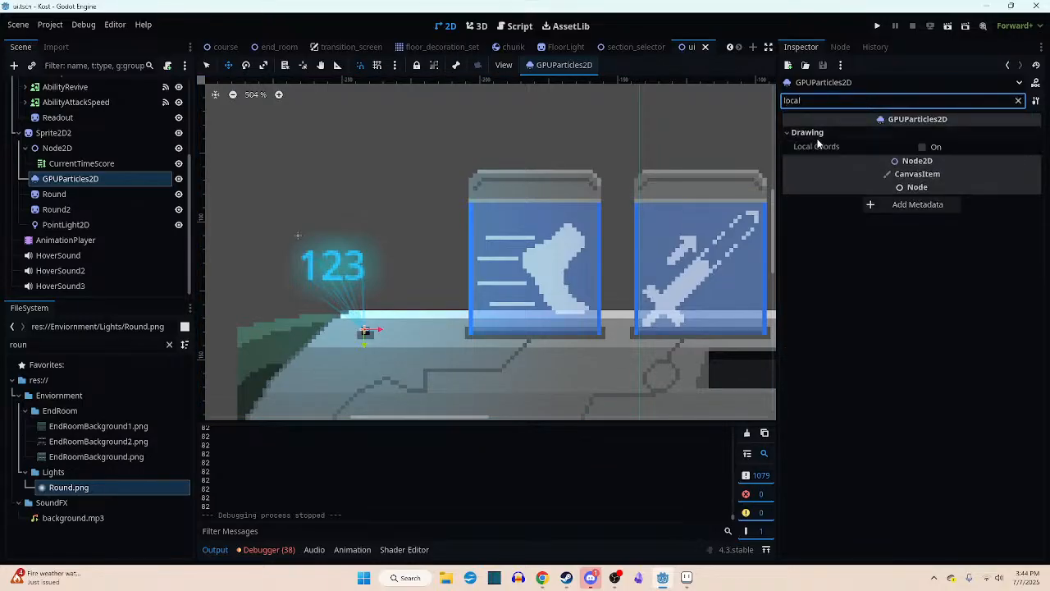
pyautogui.click(922, 147)
pyautogui.hotkey('ctrl', 's')
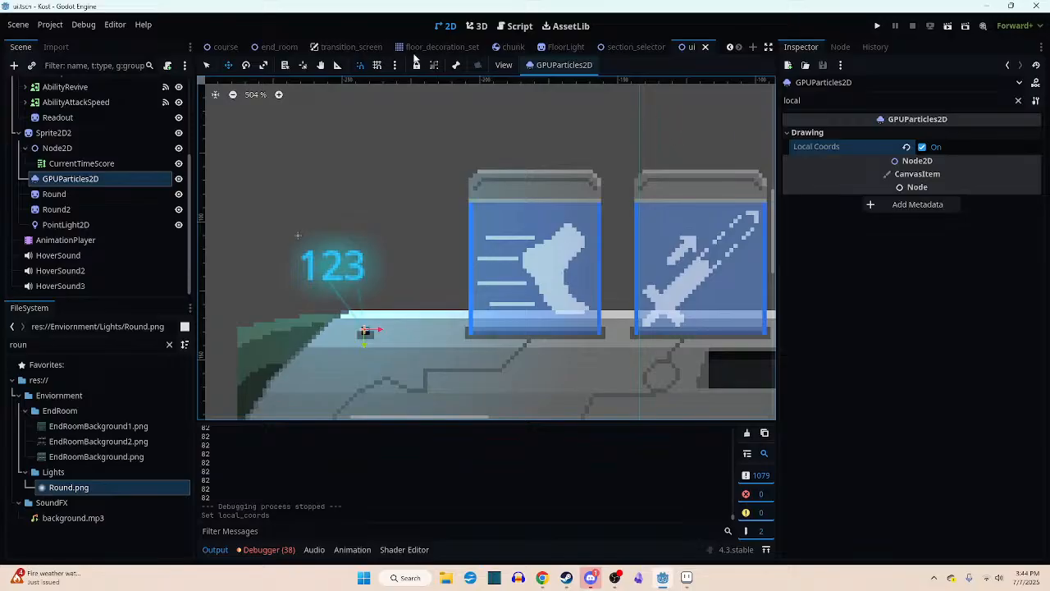
pyautogui.click(226, 47)
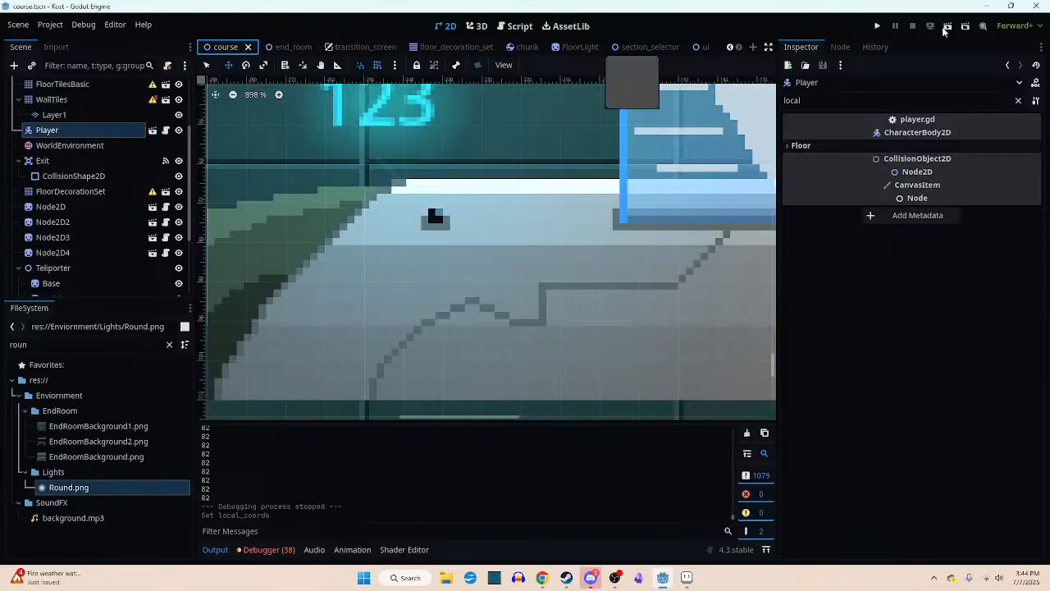
# - Run the course scene, switch the game to full screen from its menu, and start playing
pyautogui.press('F5')
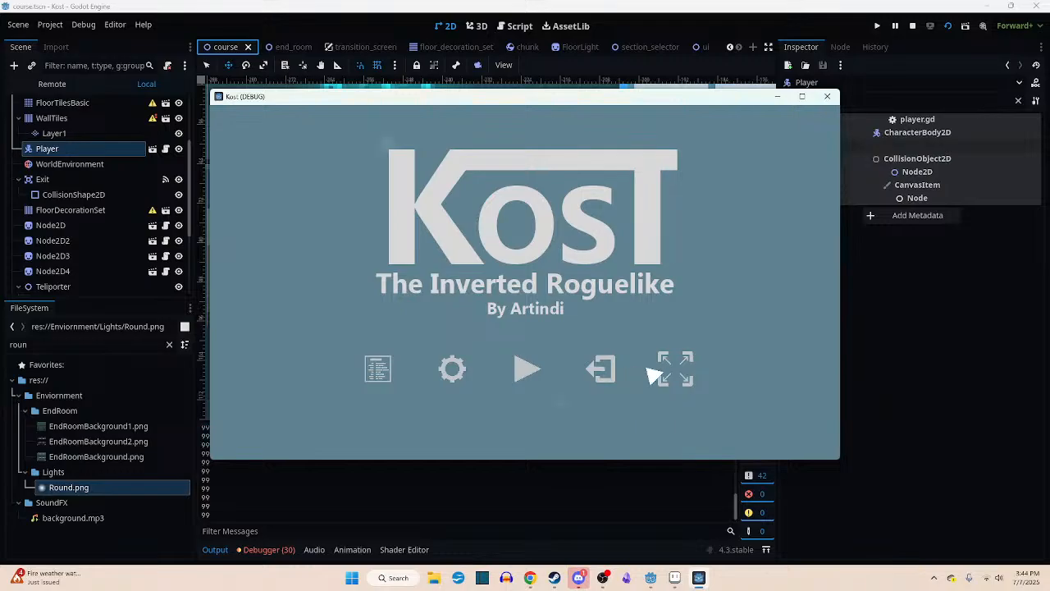
pyautogui.click(676, 367)
pyautogui.click(527, 439)
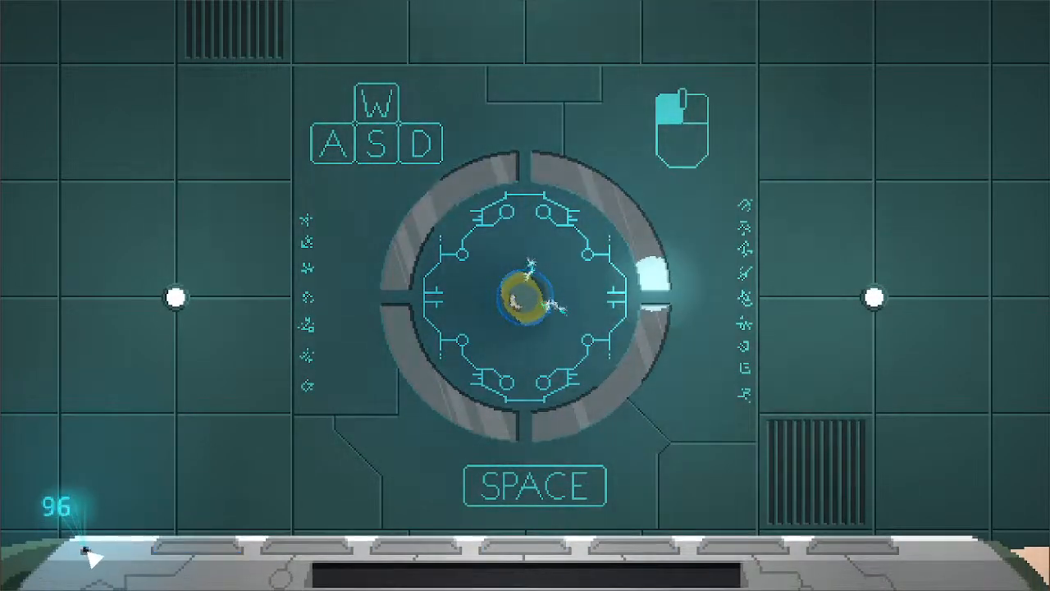
# - Move the player up out of the starting room into the corridors, attacking the first enemy, and watch the projector beams
pyautogui.press('w')
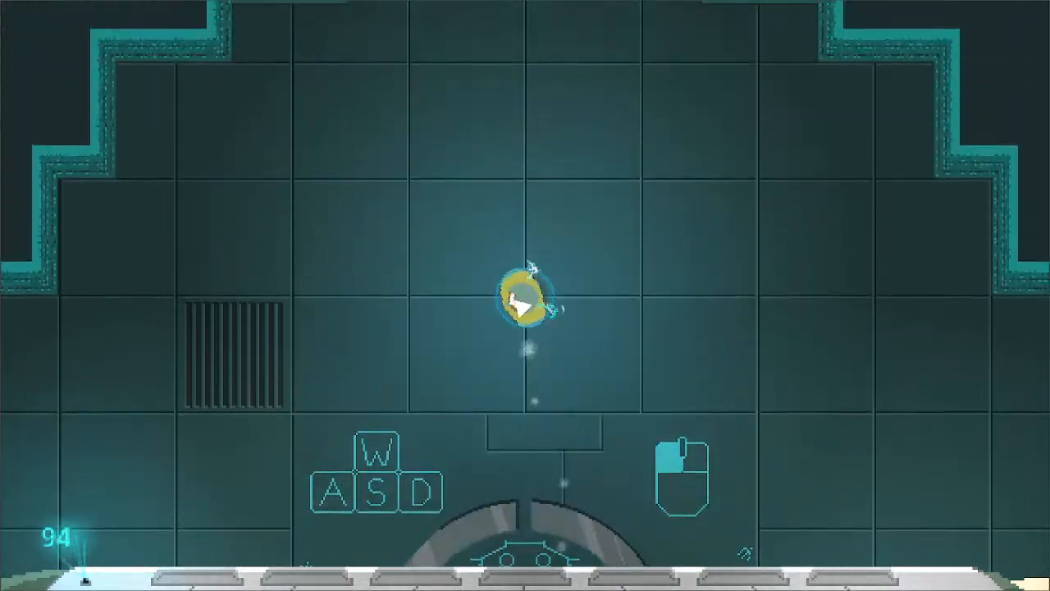
pyautogui.press('w')
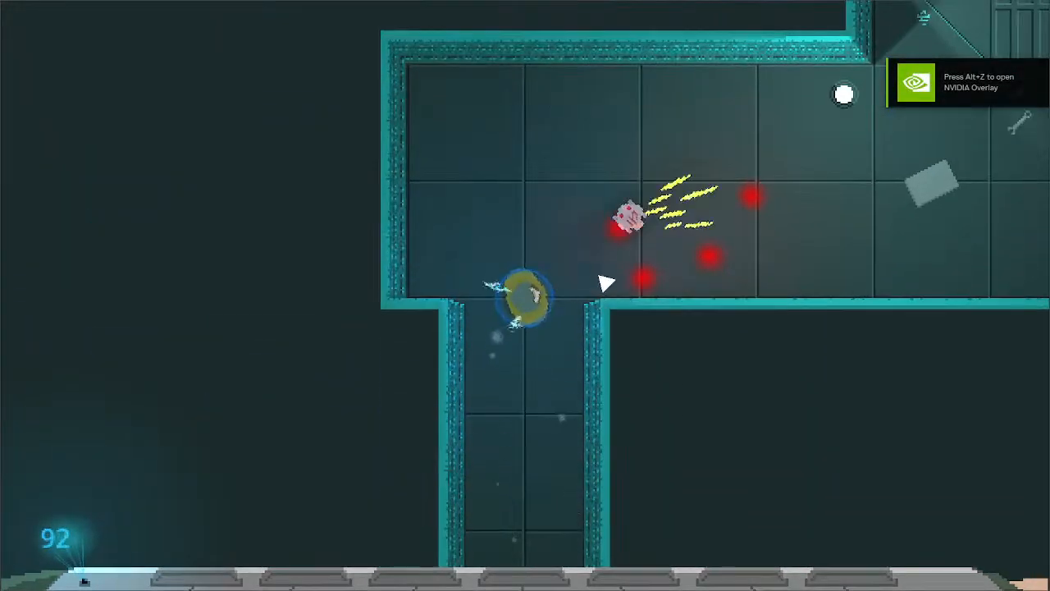
pyautogui.click(655, 331)
pyautogui.press('w')
pyautogui.press('d')
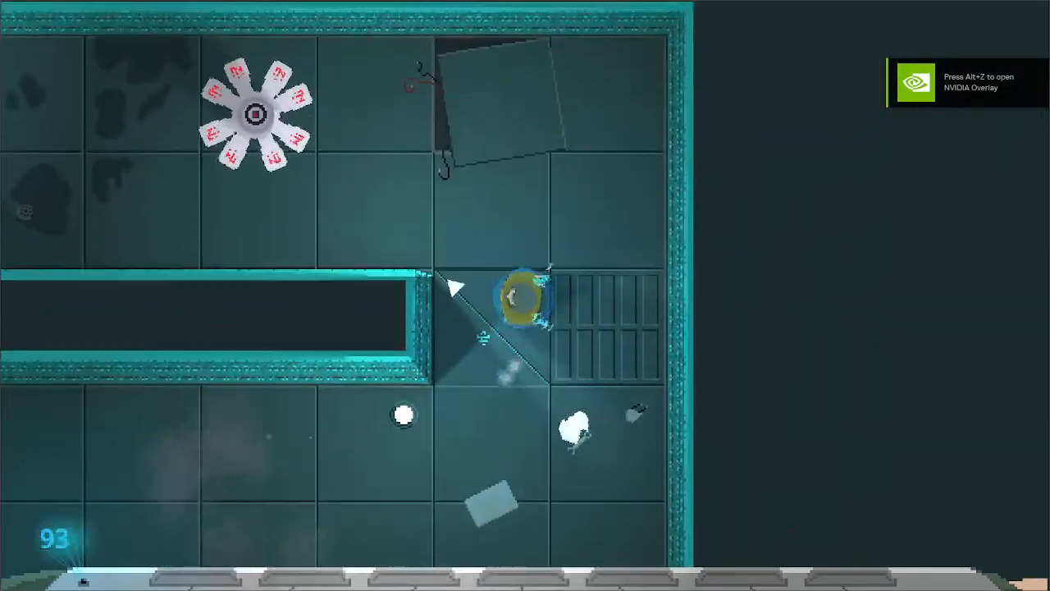
pyautogui.press('a')
pyautogui.press('a')
pyautogui.press('s')
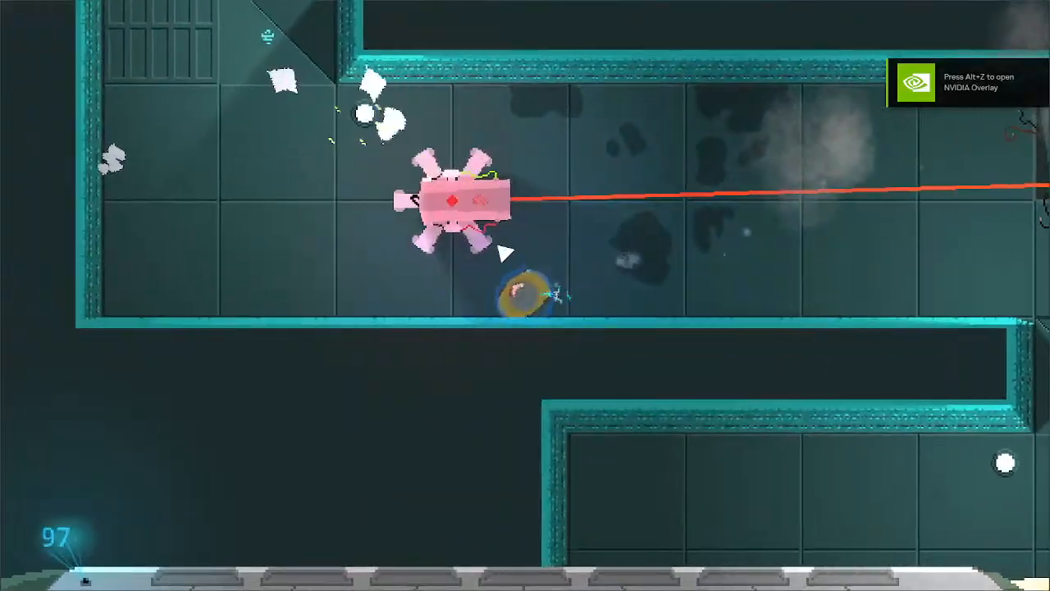
# - Climb through the next winding corridors and attack towards the oncoming enemies while checking the score hologram
pyautogui.press('w')
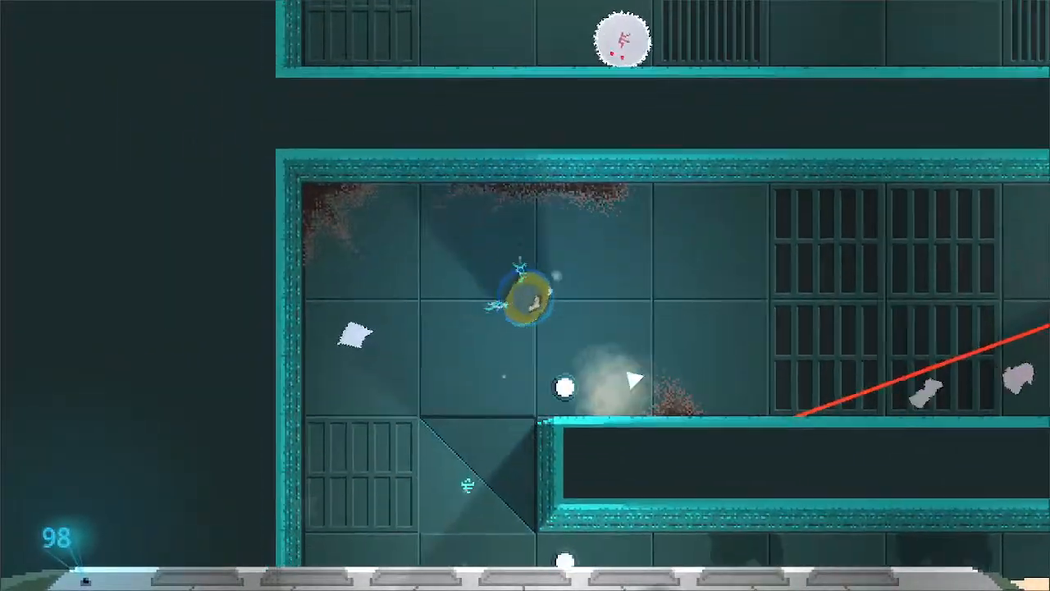
pyautogui.press('w')
pyautogui.press('a')
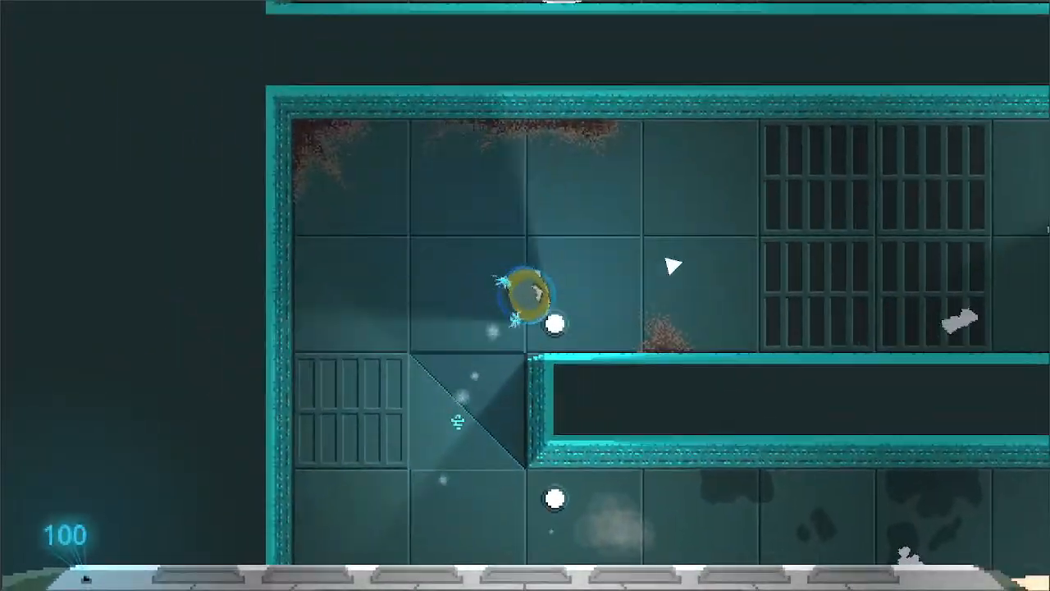
pyautogui.press('d')
pyautogui.click(648, 332)
pyautogui.press('w')
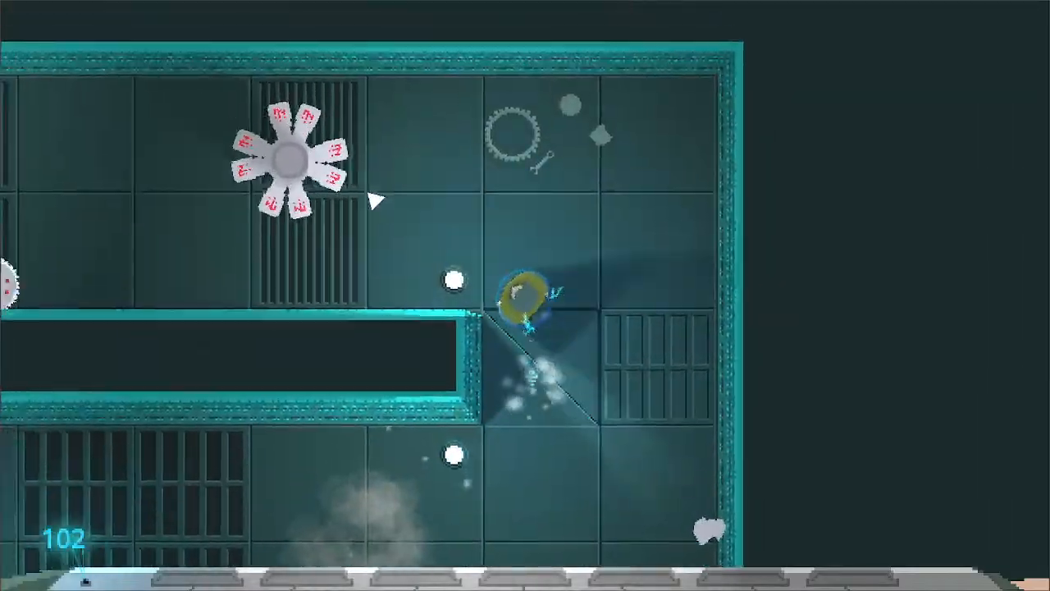
# - Attack the petal-armed enemy in the upper corridor and continue up around the next bend
pyautogui.press('a')
pyautogui.click(394, 215)
pyautogui.click(587, 227)
pyautogui.press('w')
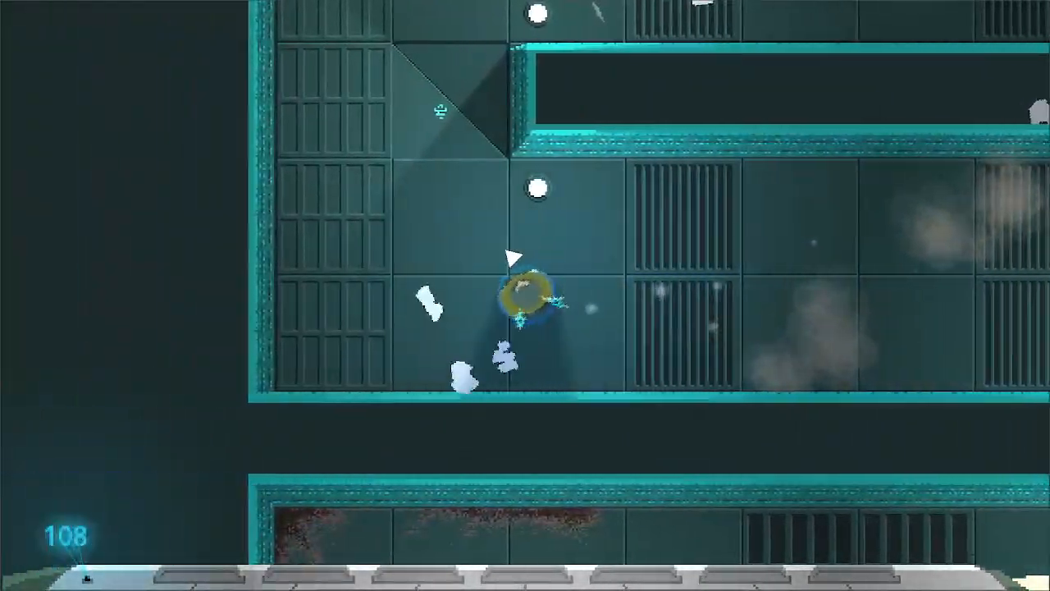
pyautogui.press('d')
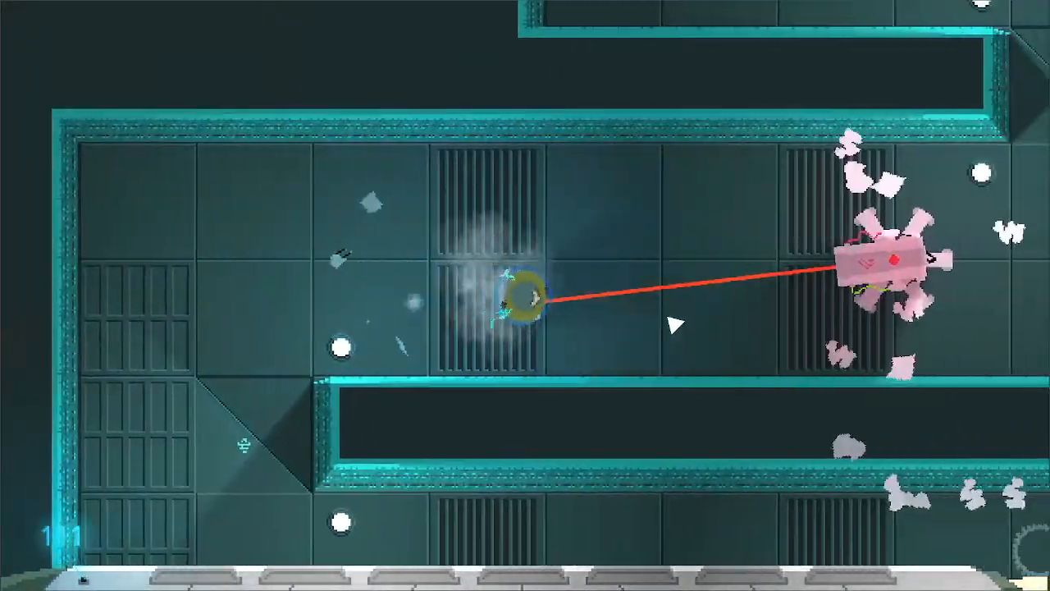
# - Attack towards the laser-firing robot and advance past it to the corridor's far end to test the score display
pyautogui.click(669, 315)
pyautogui.click(640, 295)
pyautogui.press('s')
pyautogui.press('d')
pyautogui.press('w')
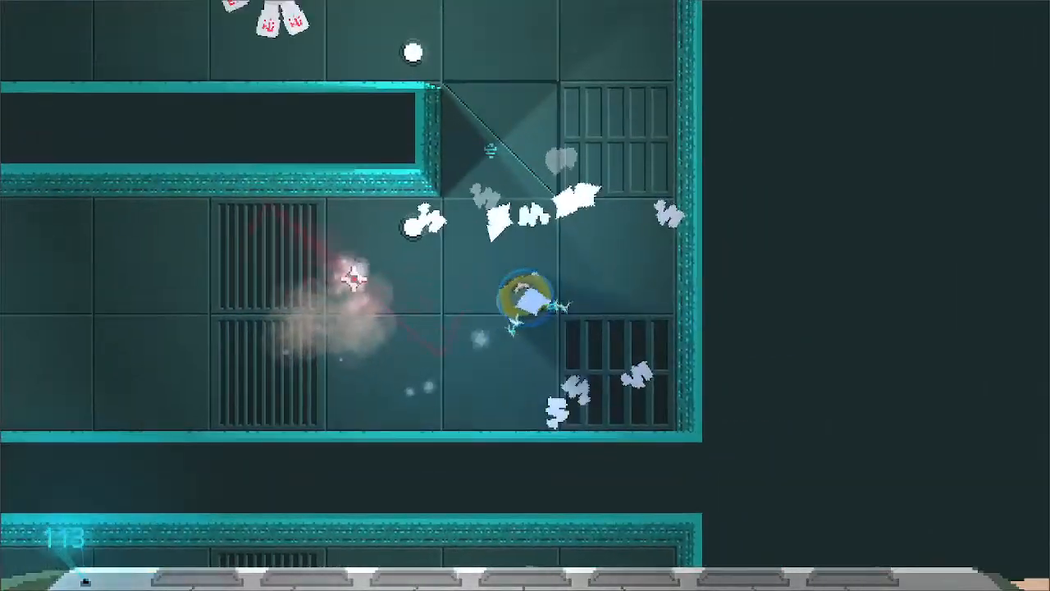
pyautogui.press('a')
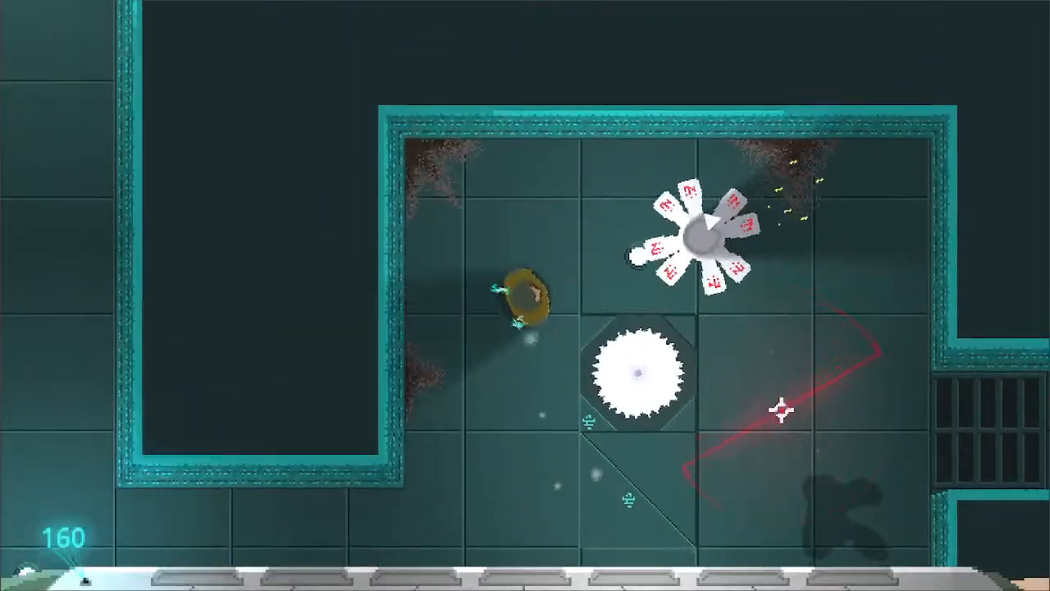
# - Leave the saw-blade room through the narrow vertical passage and attack the petal-armed enemy in the room above
pyautogui.press('a')
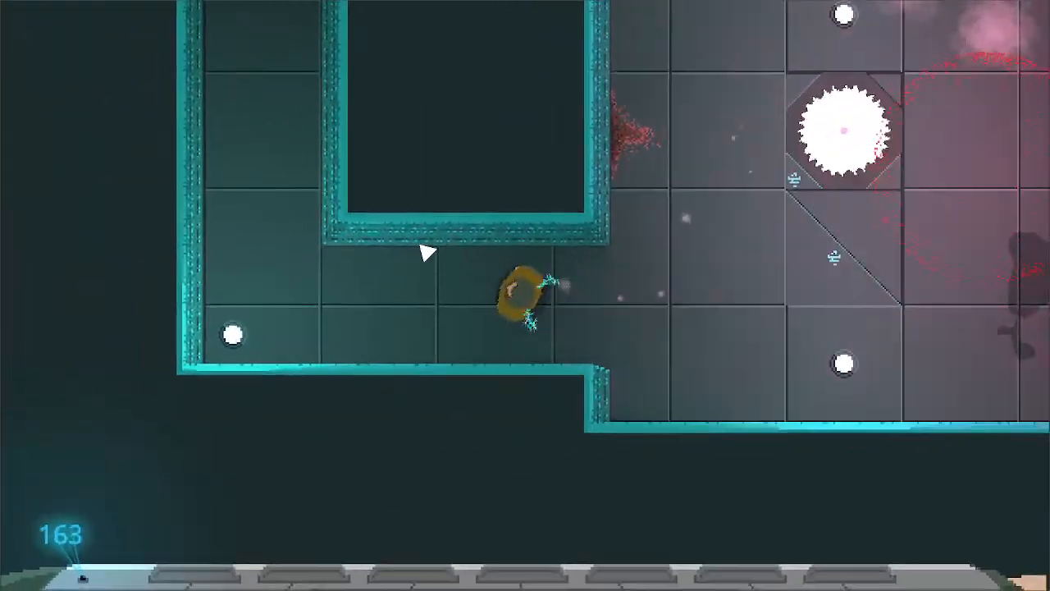
pyautogui.press('w')
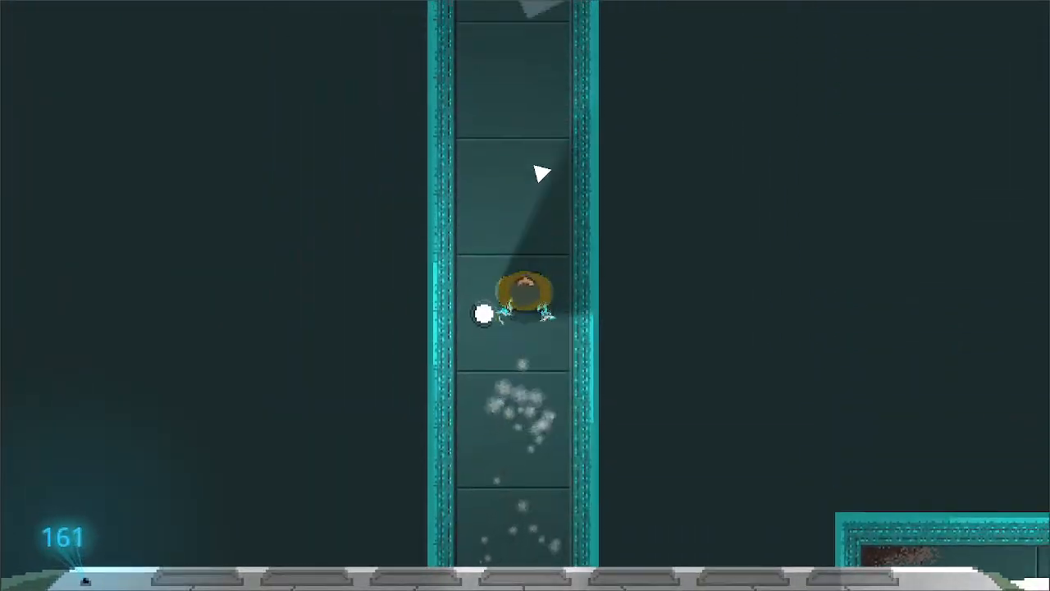
pyautogui.press('w')
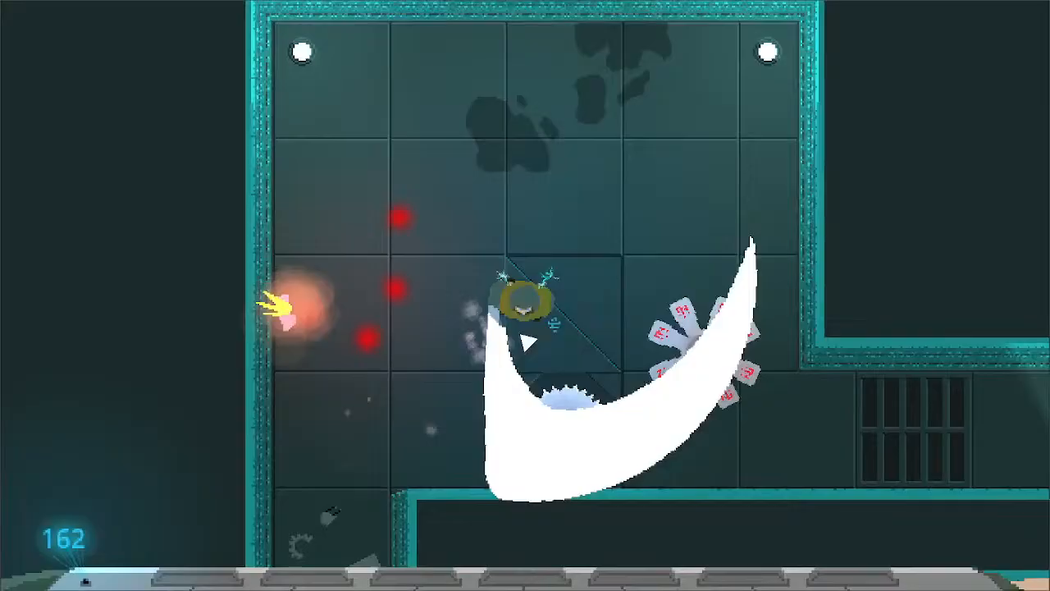
pyautogui.press('d')
pyautogui.click(602, 407)
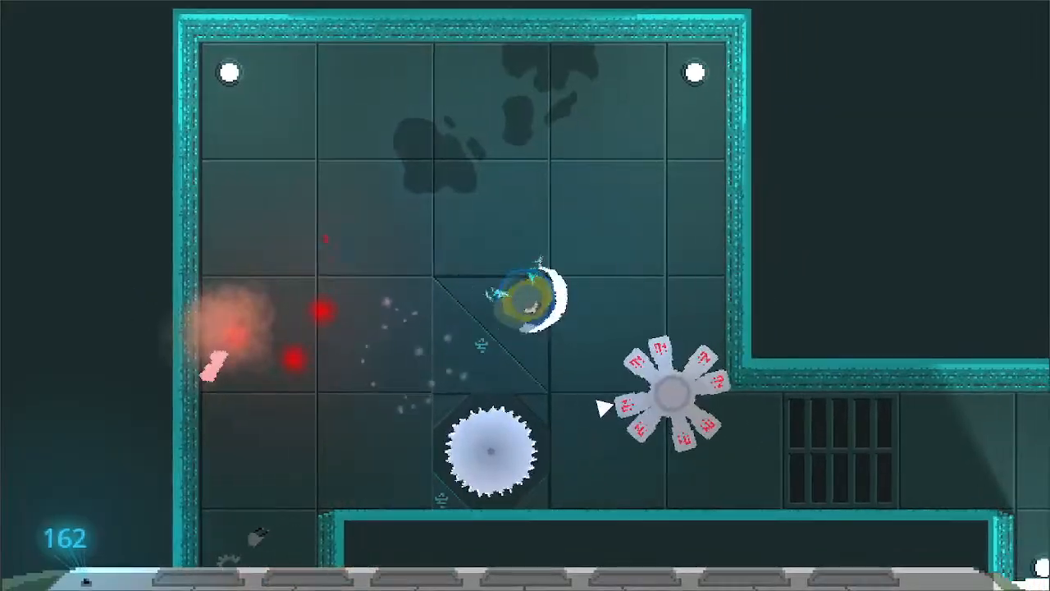
# - Fight down through the saw-blade room and across to the enemies beyond while observing the score hologram
pyautogui.press('s')
pyautogui.click(324, 283)
pyautogui.press('s')
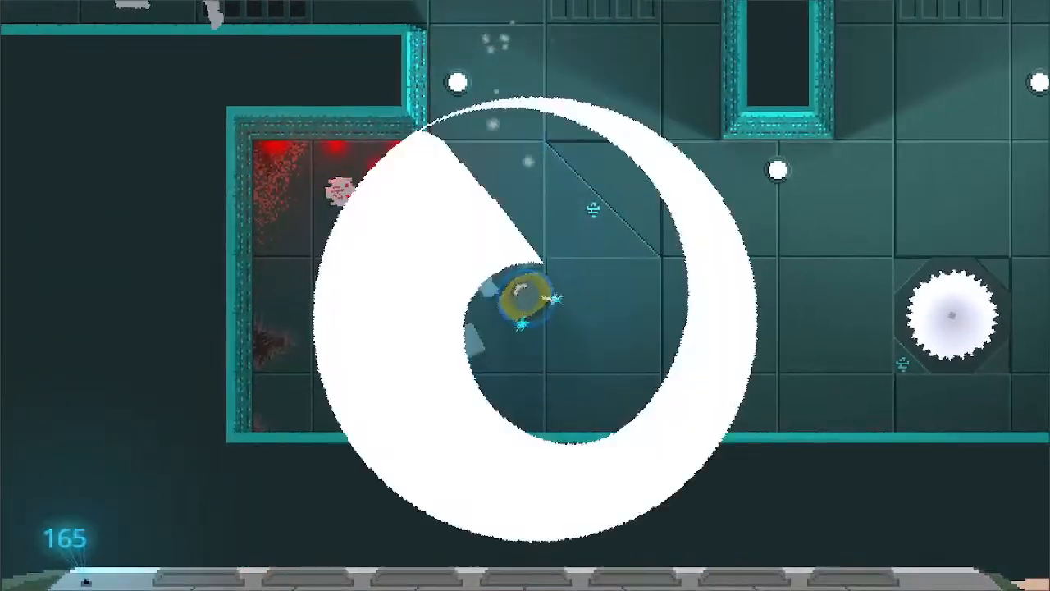
pyautogui.press('d')
pyautogui.press('w')
pyautogui.click(733, 418)
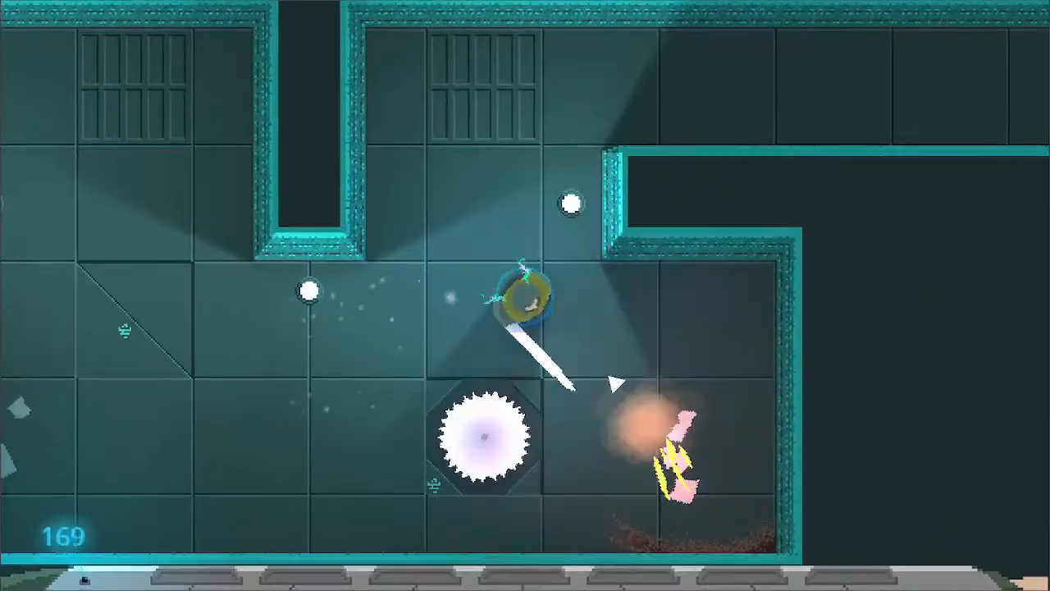
# - Cross the upper passage, attack the enemies around the next saw blade, and move on up the grated side corridor
pyautogui.press('w')
pyautogui.press('d')
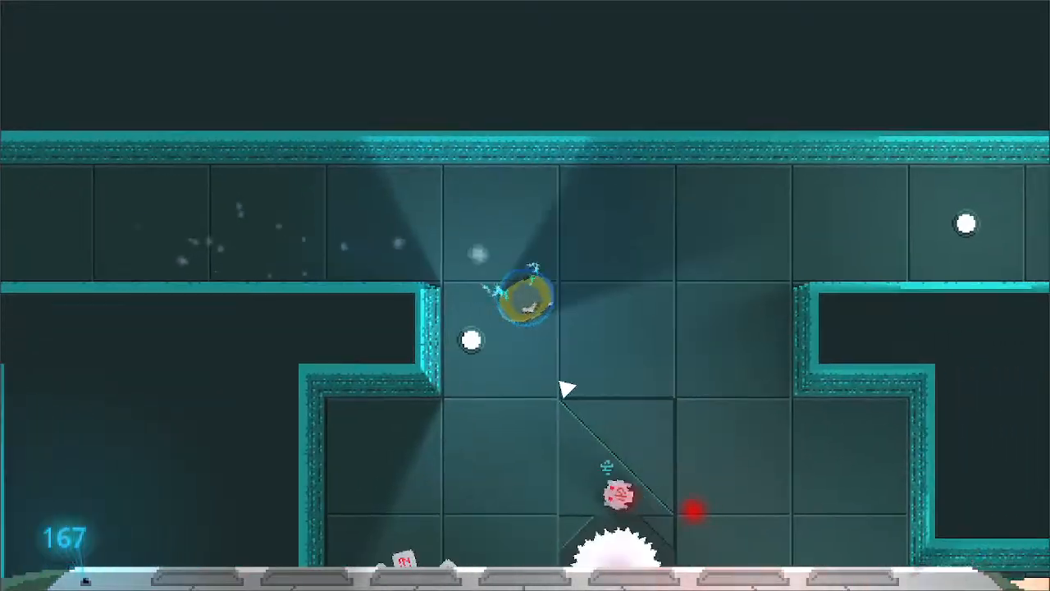
pyautogui.click(565, 389)
pyautogui.press('a')
pyautogui.press('s')
pyautogui.click(486, 316)
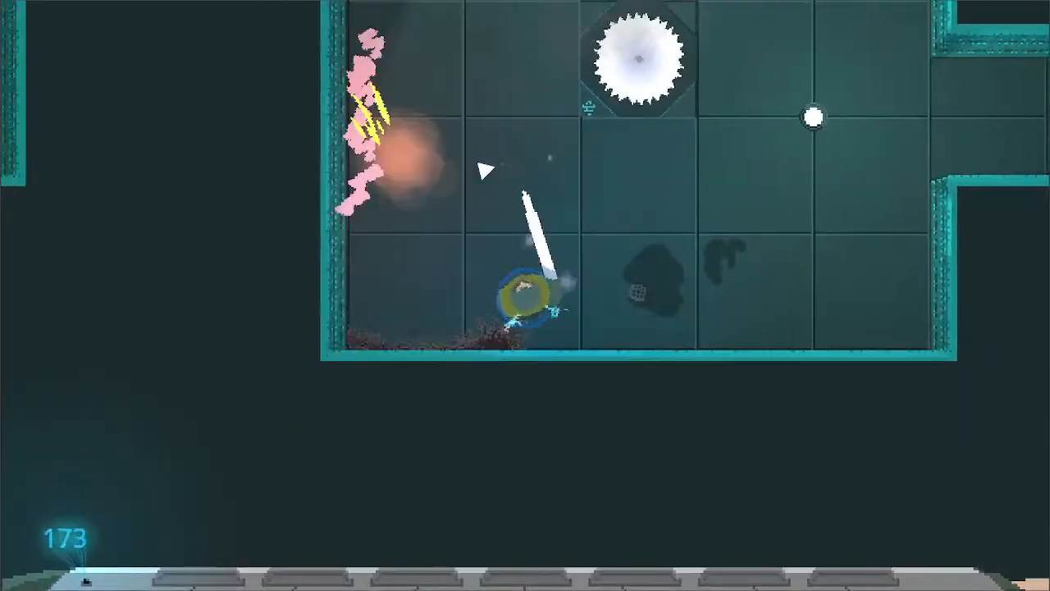
pyautogui.press('d')
pyautogui.press('w')
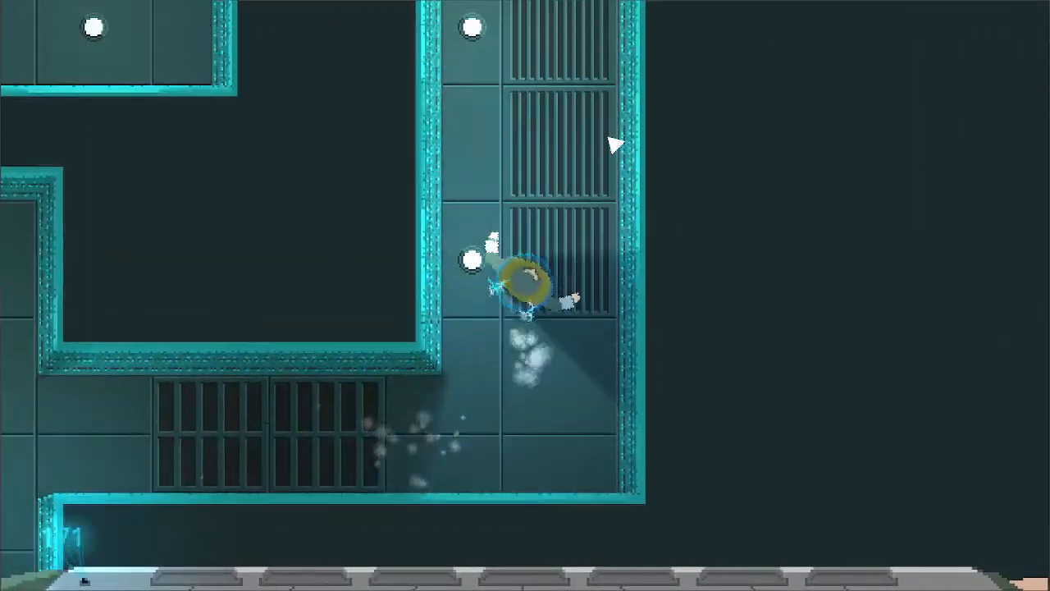
# - Follow the lower corridor up into the large room and attack the robot and enemies near its saw blade
pyautogui.press('a')
pyautogui.click(307, 262)
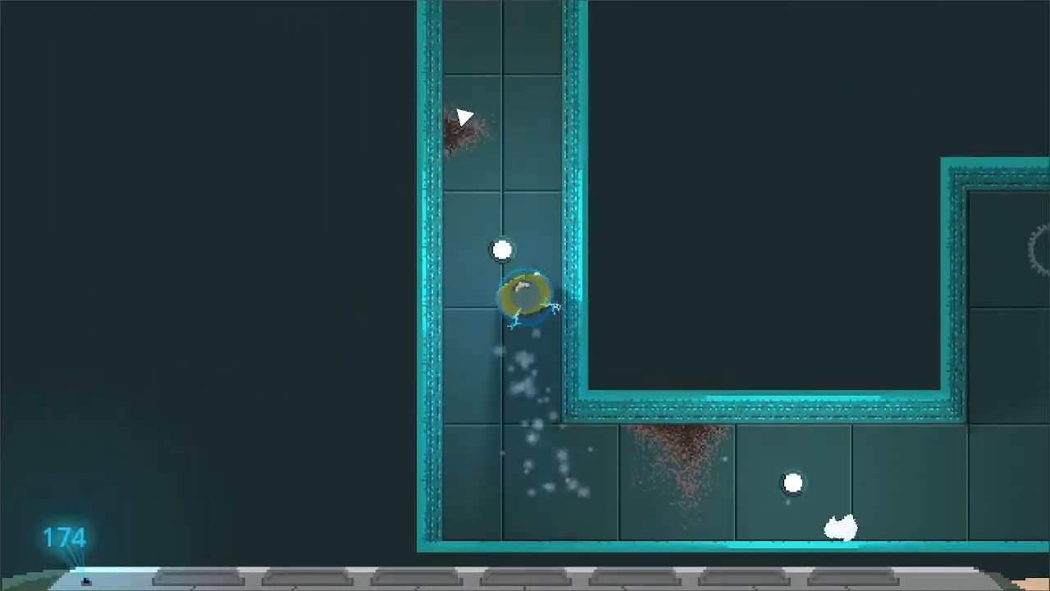
pyautogui.press('w')
pyautogui.click(464, 180)
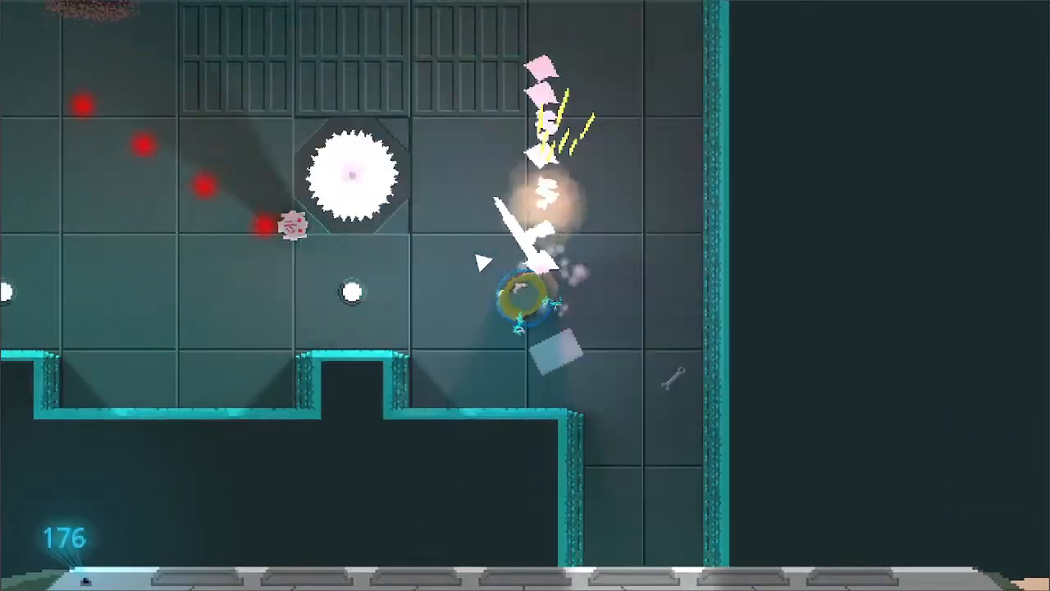
pyautogui.press('a')
pyautogui.press('s')
pyautogui.click(497, 237)
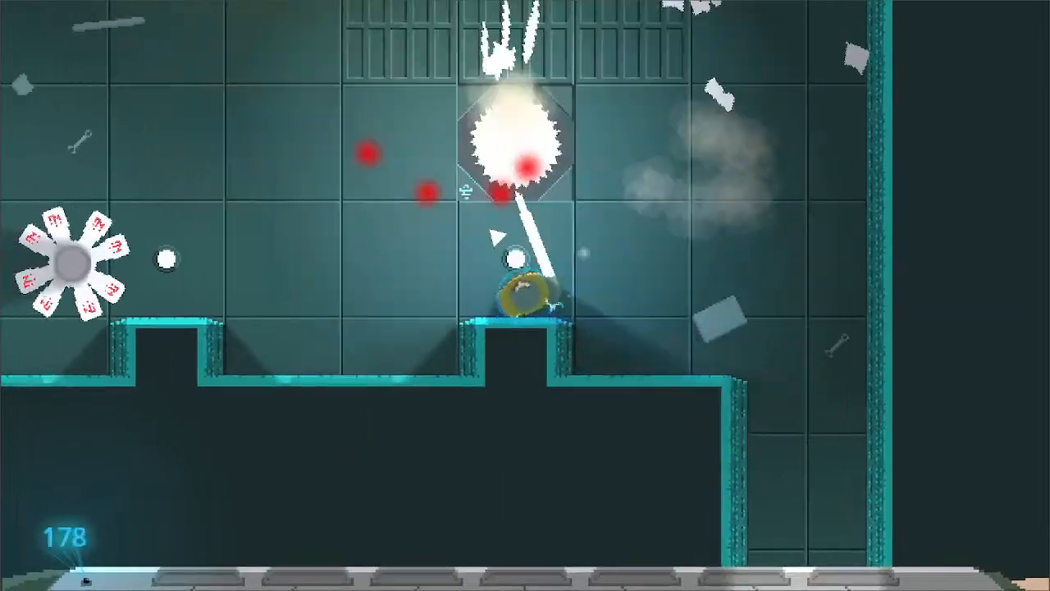
# - Advance left along the room with wall pillars, repeatedly attacking the petal-armed enemies while the score updates
pyautogui.press('w')
pyautogui.press('a')
pyautogui.click(401, 268)
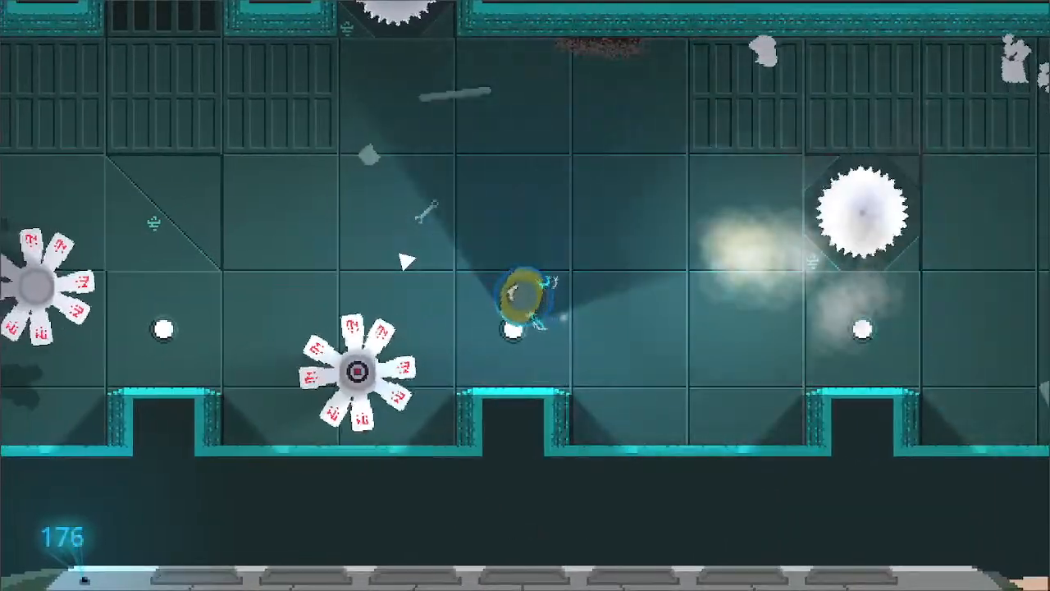
pyautogui.click(405, 262)
pyautogui.press('a')
pyautogui.click(408, 256)
pyautogui.press('a')
pyautogui.click(408, 257)
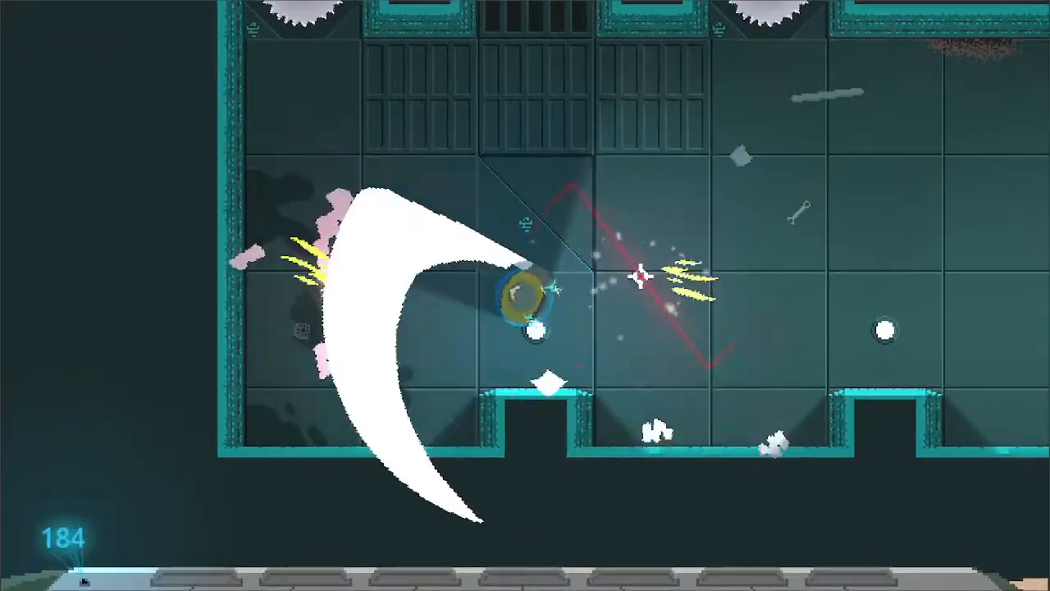
# - Move up past the row of saw blades into the adjoining hall and attack towards the enemies there
pyautogui.press('a')
pyautogui.press('w')
pyautogui.press('d')
pyautogui.press('w')
pyautogui.press('d')
pyautogui.click(630, 225)
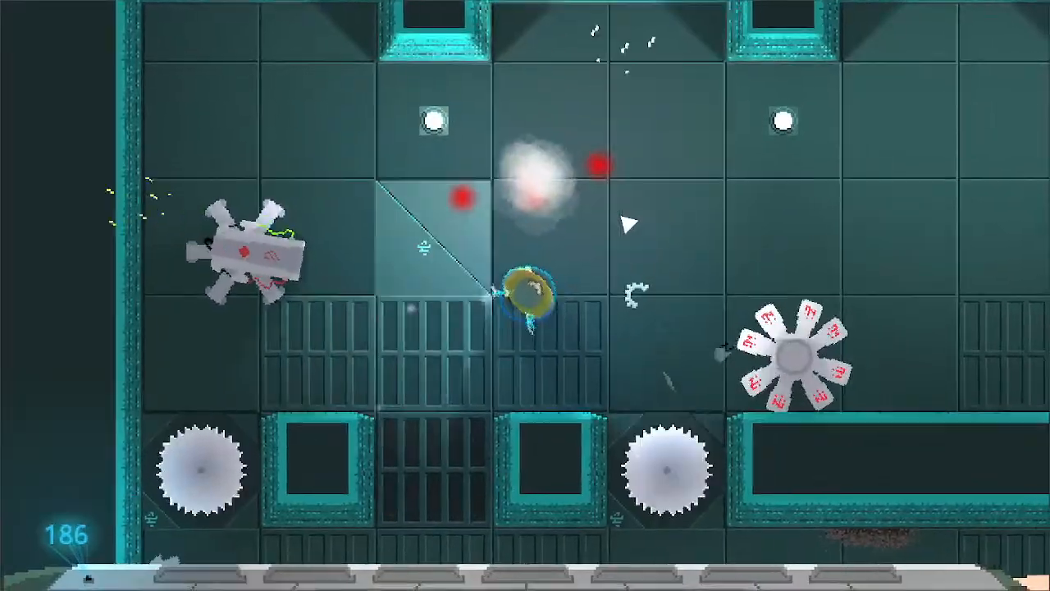
# - Fight along the hall's upper wall with repeated attacks and exit right into the narrow corridor
pyautogui.press('w')
pyautogui.click(503, 306)
pyautogui.press('d')
pyautogui.press('w')
pyautogui.click(541, 319)
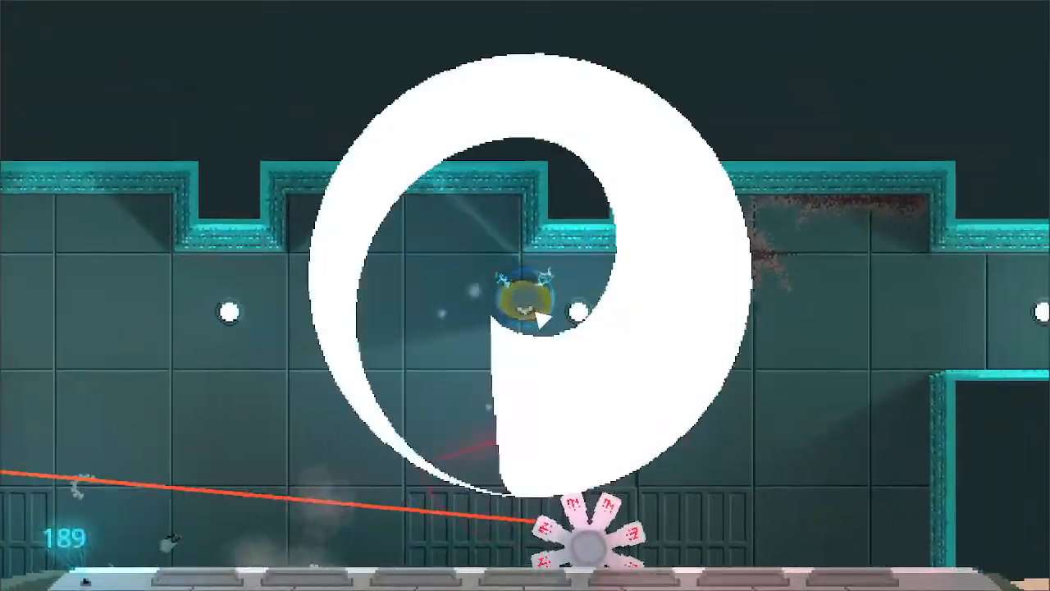
pyautogui.click(547, 311)
pyautogui.click(548, 307)
pyautogui.press('d')
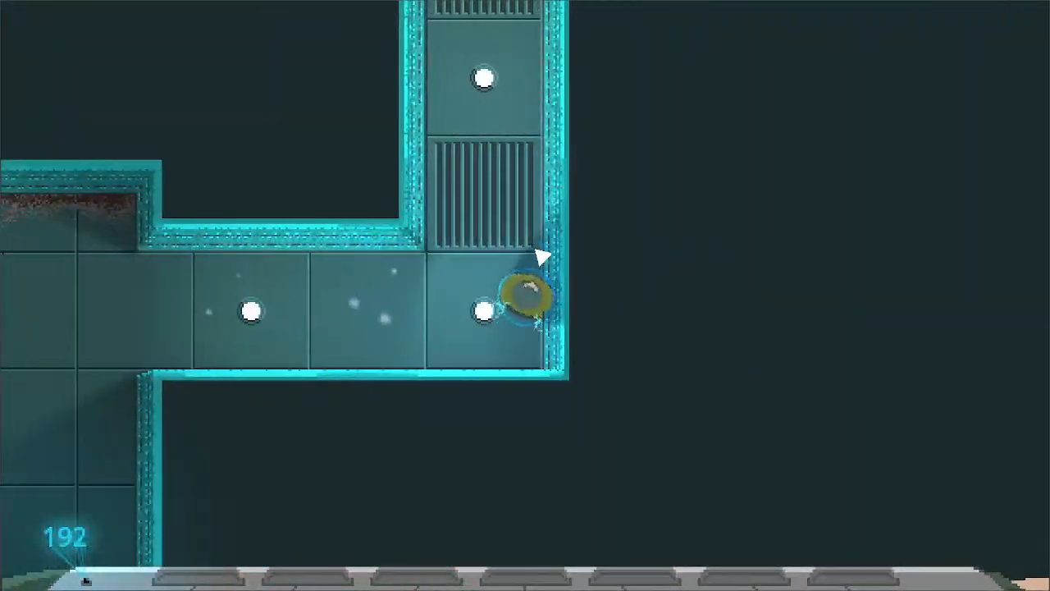
# - Go up into the room with the central pillar, attack its enemies, and leave through the top passage
pyautogui.press('w')
pyautogui.press('w')
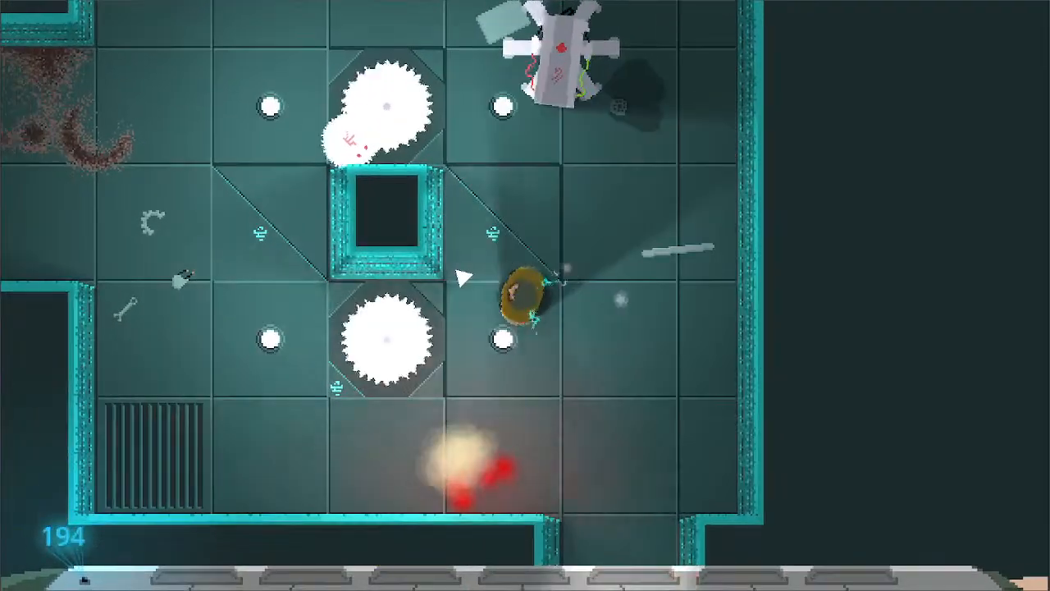
pyautogui.click(463, 279)
pyautogui.press('w')
pyautogui.press('a')
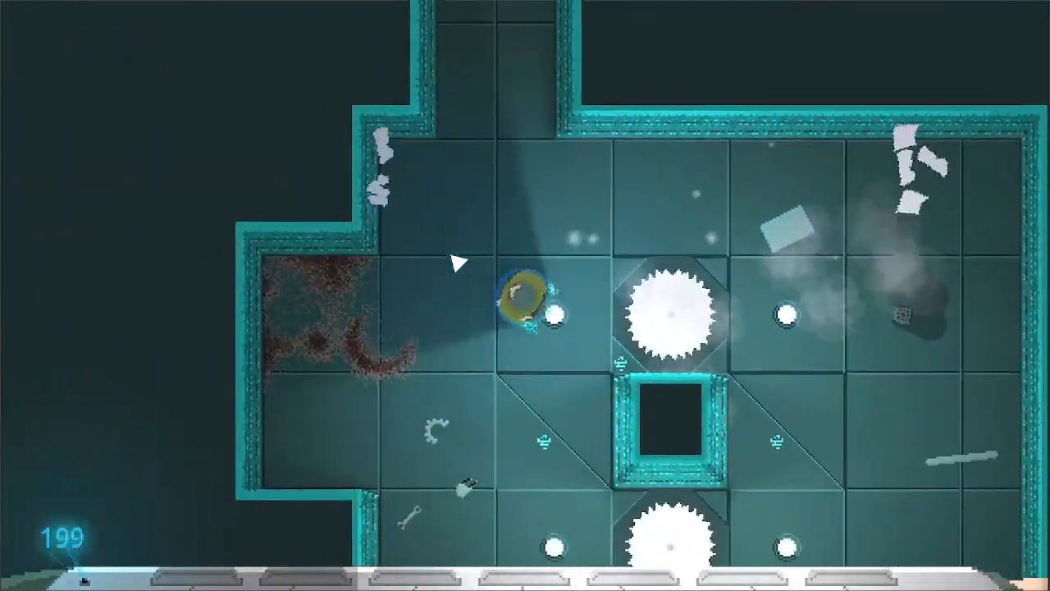
pyautogui.press('w')
pyautogui.click(528, 183)
pyautogui.press('a')
pyautogui.click(617, 179)
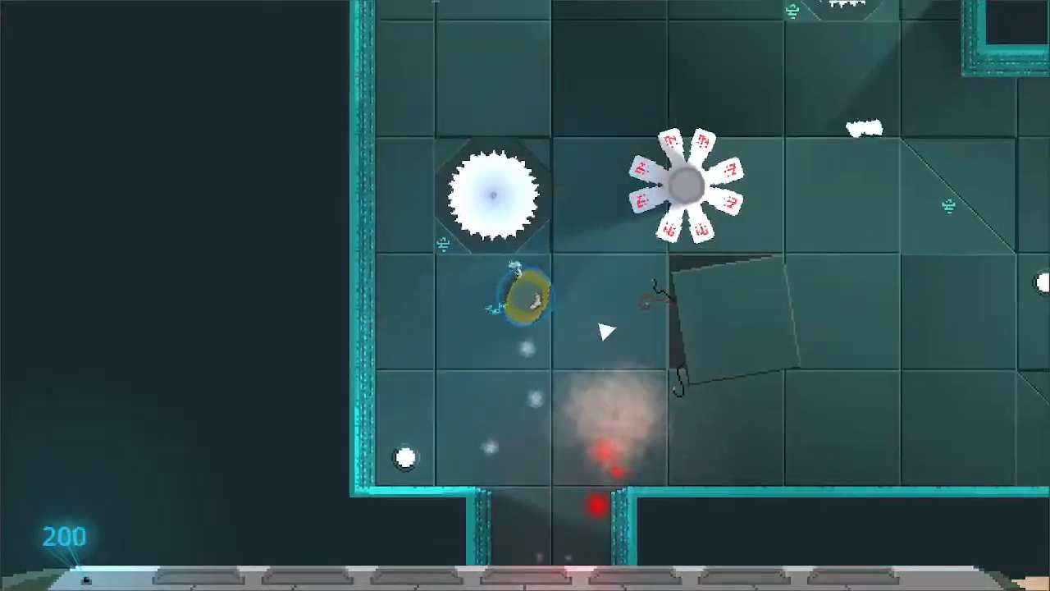
# - Attack the enemies beside the saw blade near the entrance of the large pillared room
pyautogui.press('d')
pyautogui.press('w')
pyautogui.click(509, 267)
pyautogui.press('a')
pyautogui.click(534, 269)
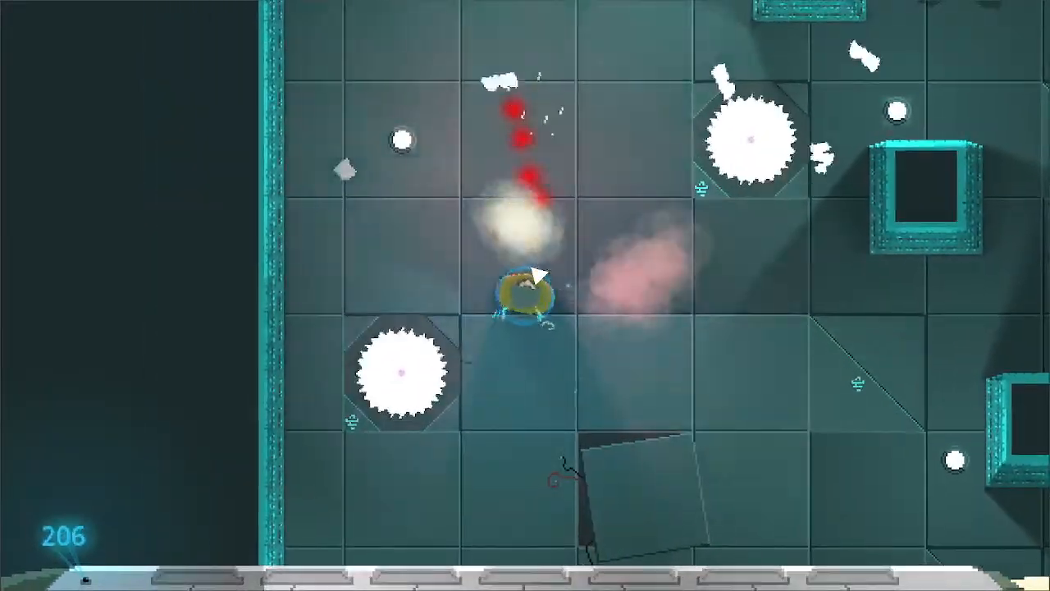
# - Cross the pillared room to the right and attack the enemy beside the upper square pillar
pyautogui.press('d')
pyautogui.press('w')
pyautogui.press('d')
pyautogui.press('s')
pyautogui.click(568, 285)
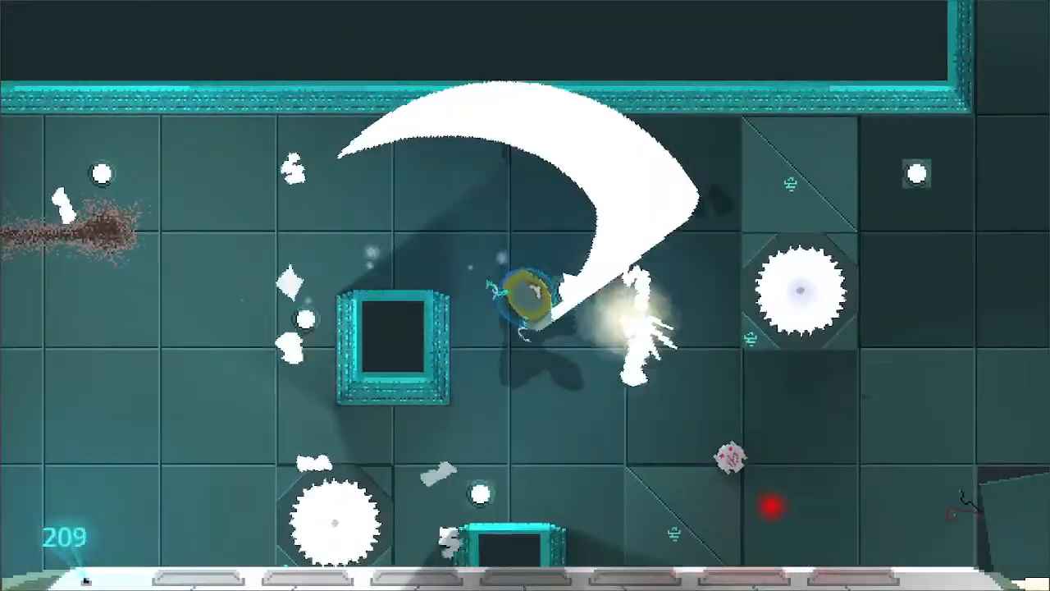
# - Move down and right past the pillars and attack the enemies around the floor grate and lower saw blade
pyautogui.press('s')
pyautogui.press('d')
# - Advance to the loose floor plate on the room's right side and attack the surrounding enemies
pyautogui.press('d')
pyautogui.click(565, 267)
pyautogui.click(535, 327)
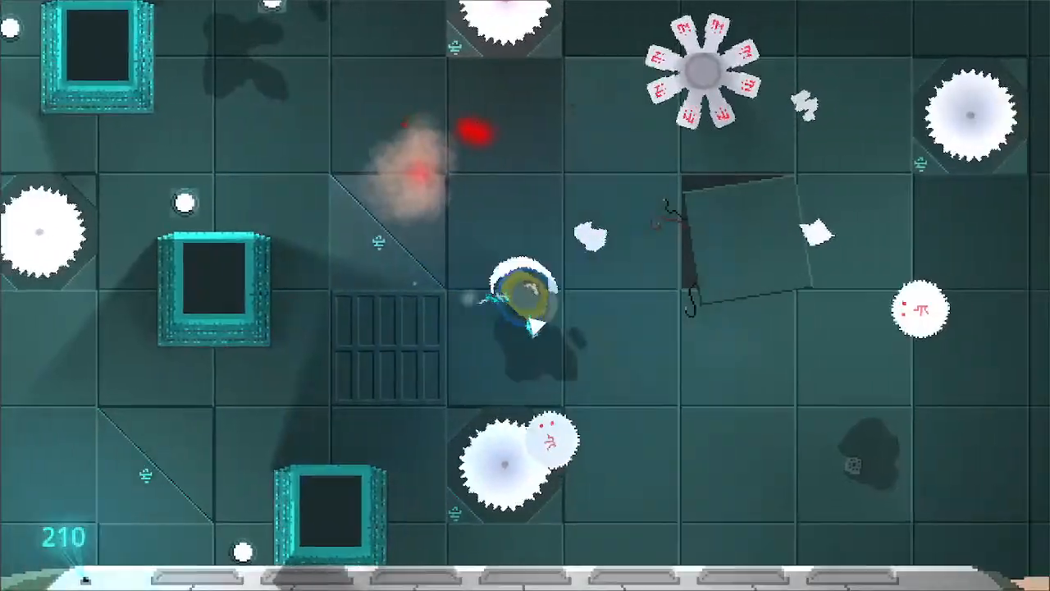
pyautogui.press('d')
pyautogui.press('s')
pyautogui.click(502, 307)
# - Move on beside the loose floor plate and exit the test run from the game's title screen
pyautogui.press('d')
pyautogui.press('w')
pyautogui.click(528, 265)
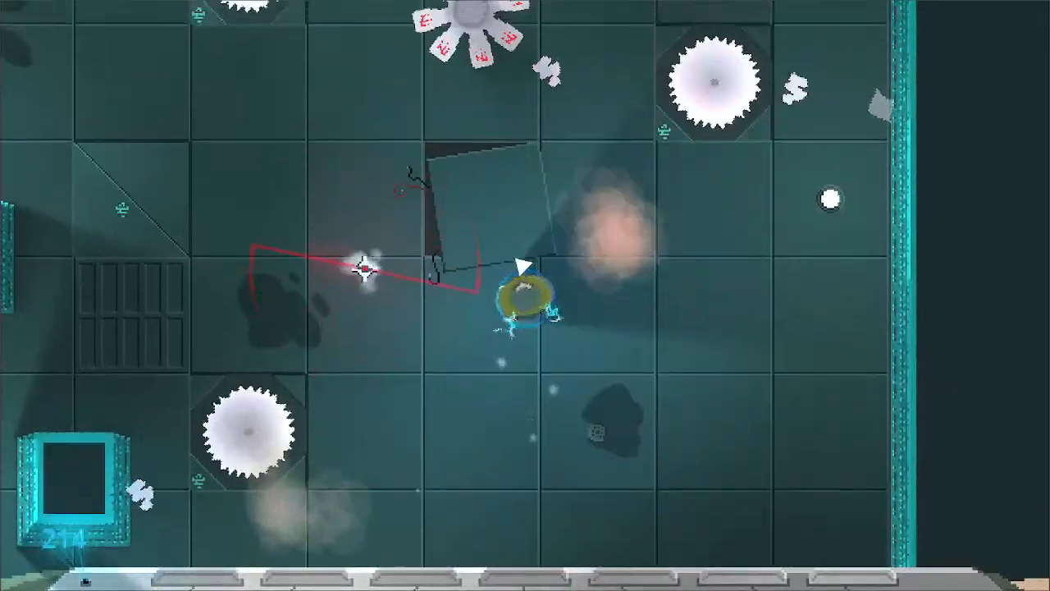
pyautogui.click(521, 267)
pyautogui.press('s')
pyautogui.press('d')
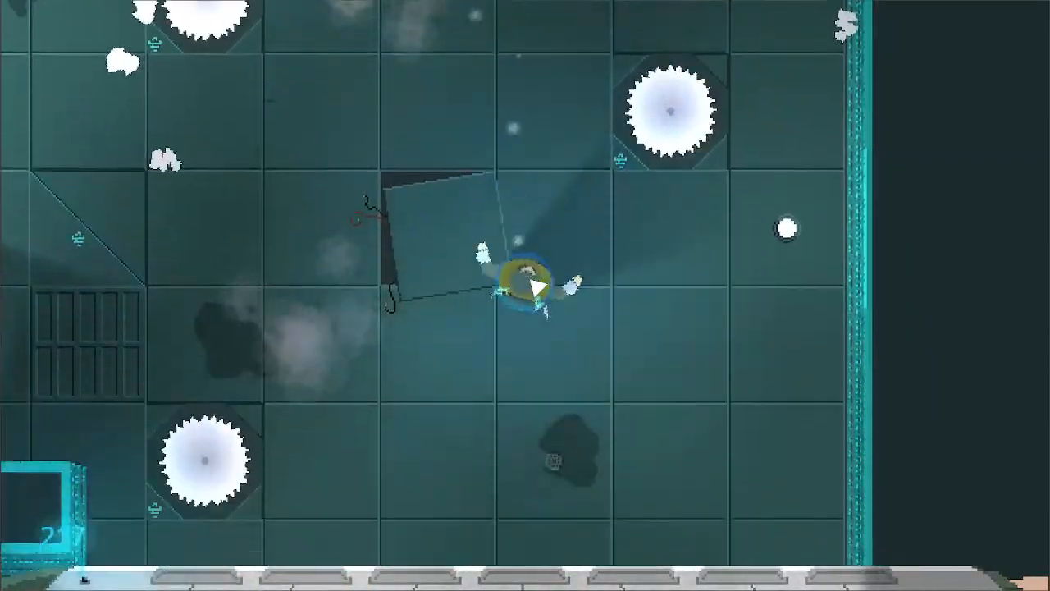
pyautogui.press('s')
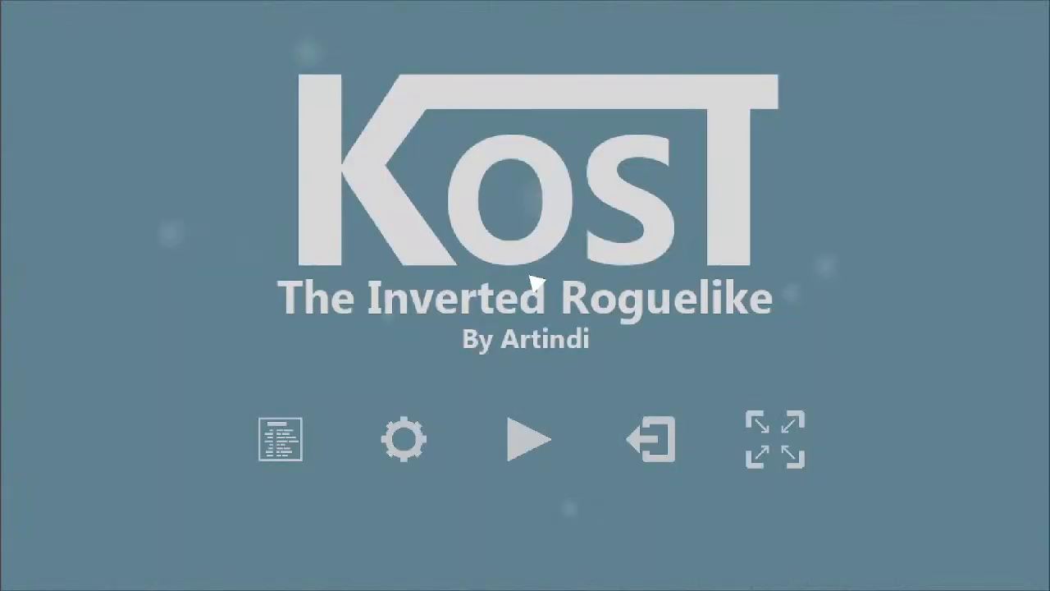
pyautogui.click(650, 439)
pyautogui.scroll(-5, 569, 320)
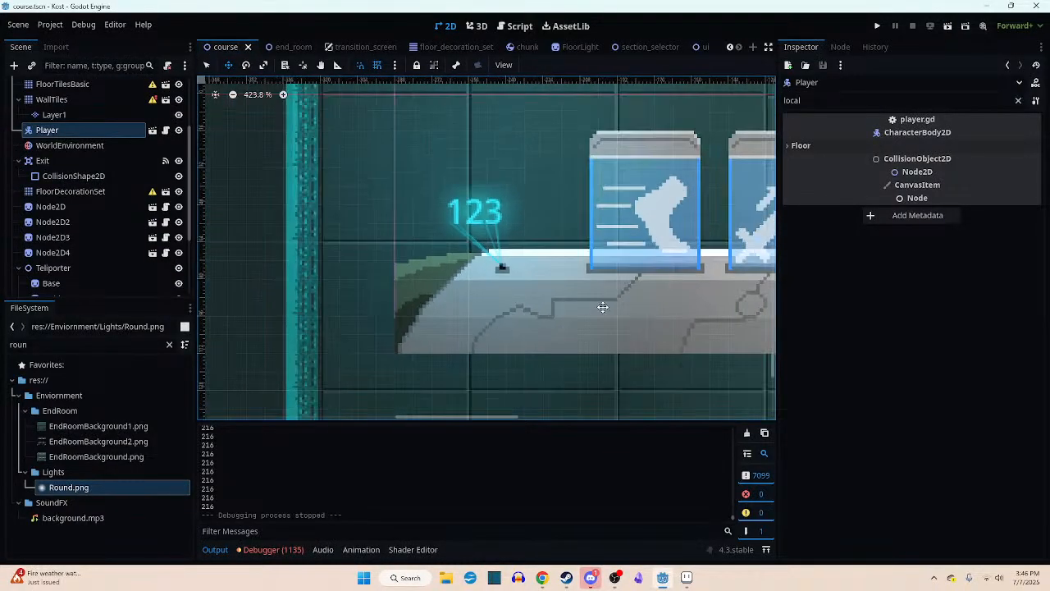
pyautogui.scroll(-5, 602, 307)
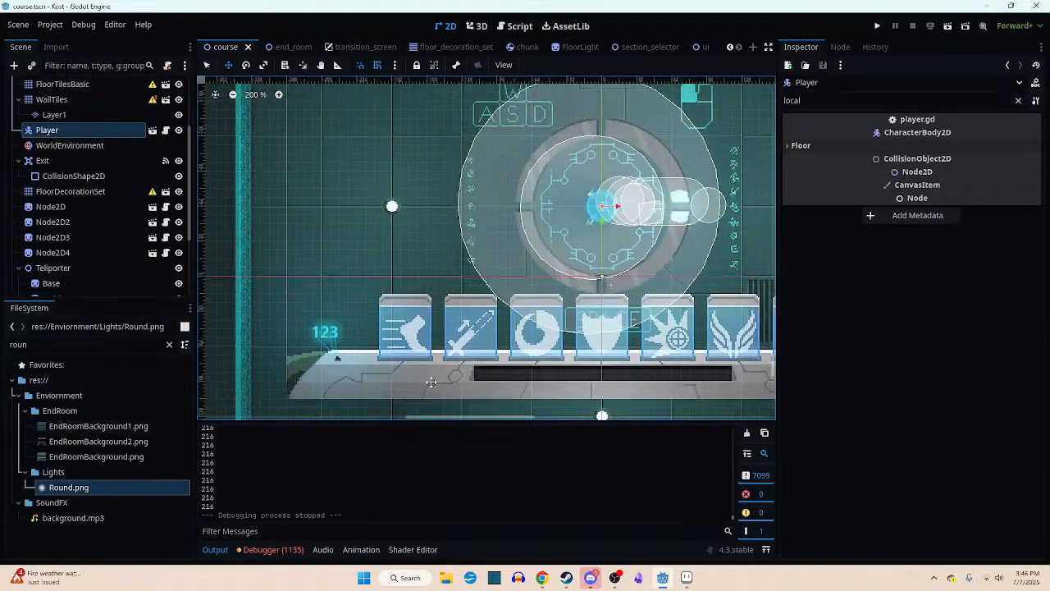
pyautogui.scroll(-3, 431, 381)
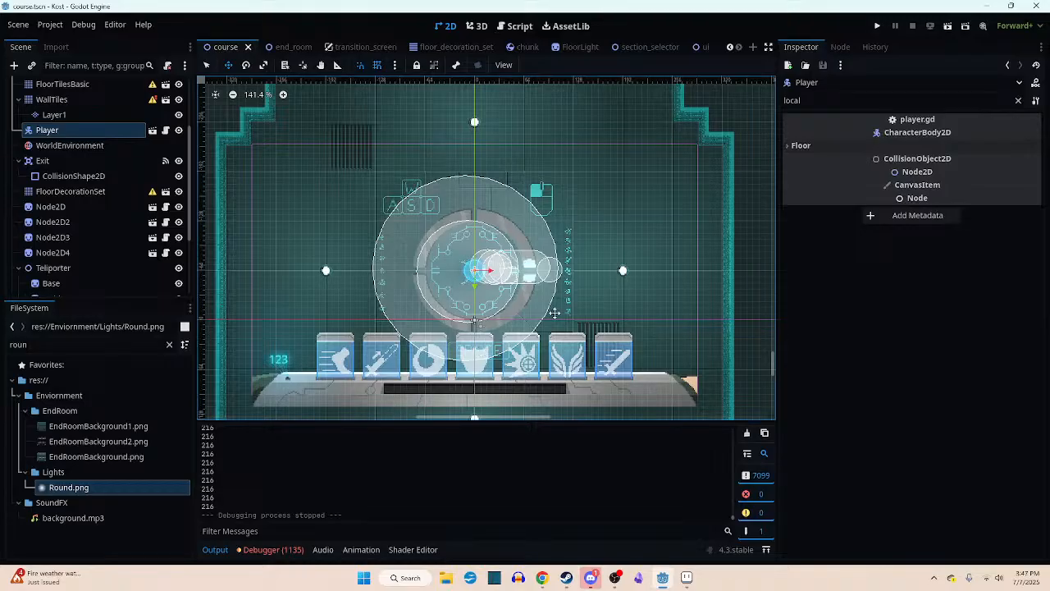
pyautogui.moveTo(503, 294); pyautogui.dragTo(550, 285, button='middle')
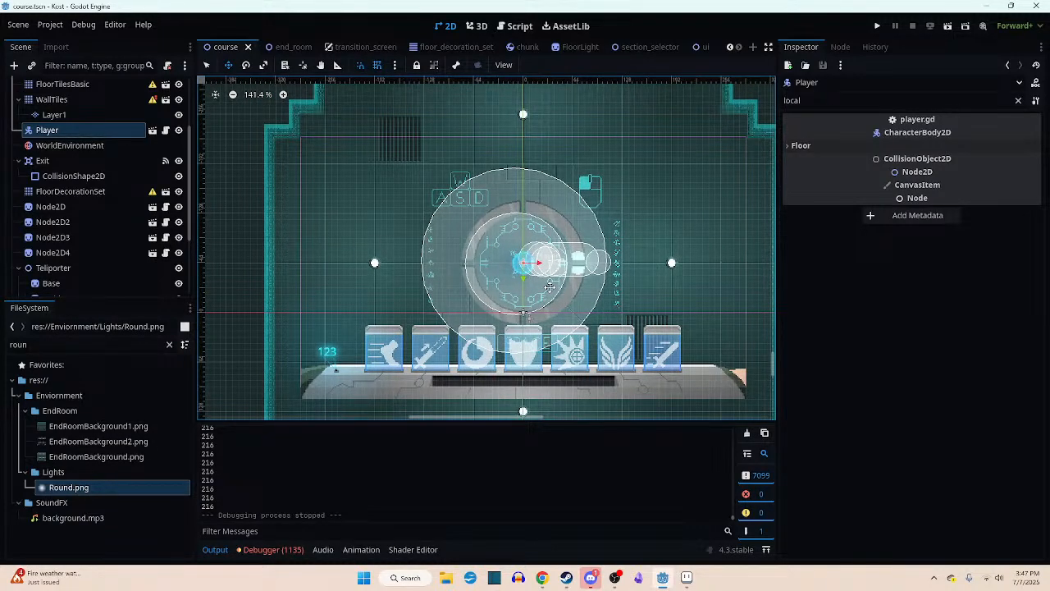
pyautogui.scroll(-4, 549, 286)
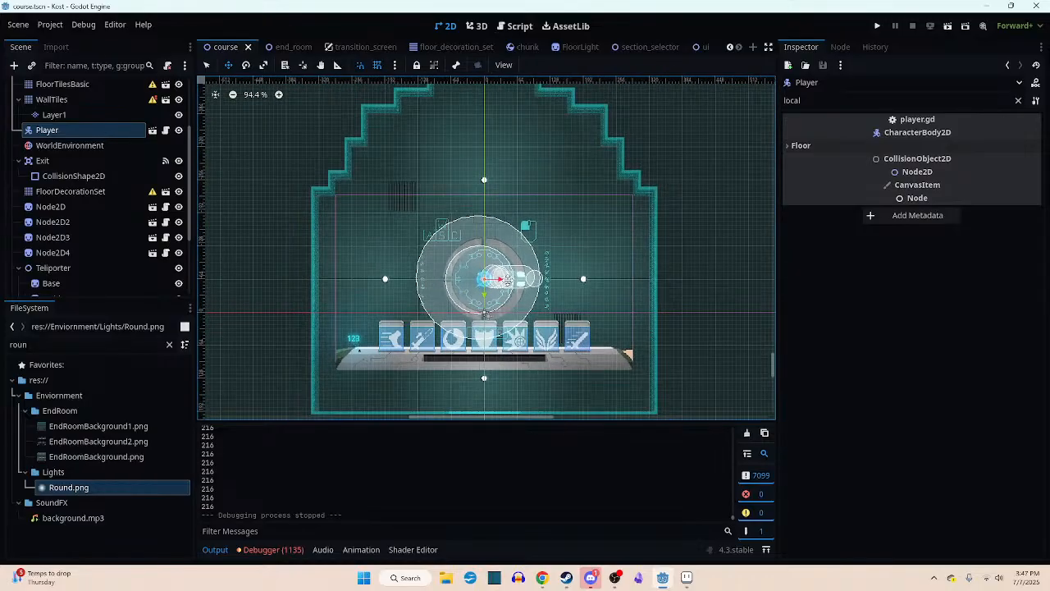
pyautogui.scroll(5, 530, 254)
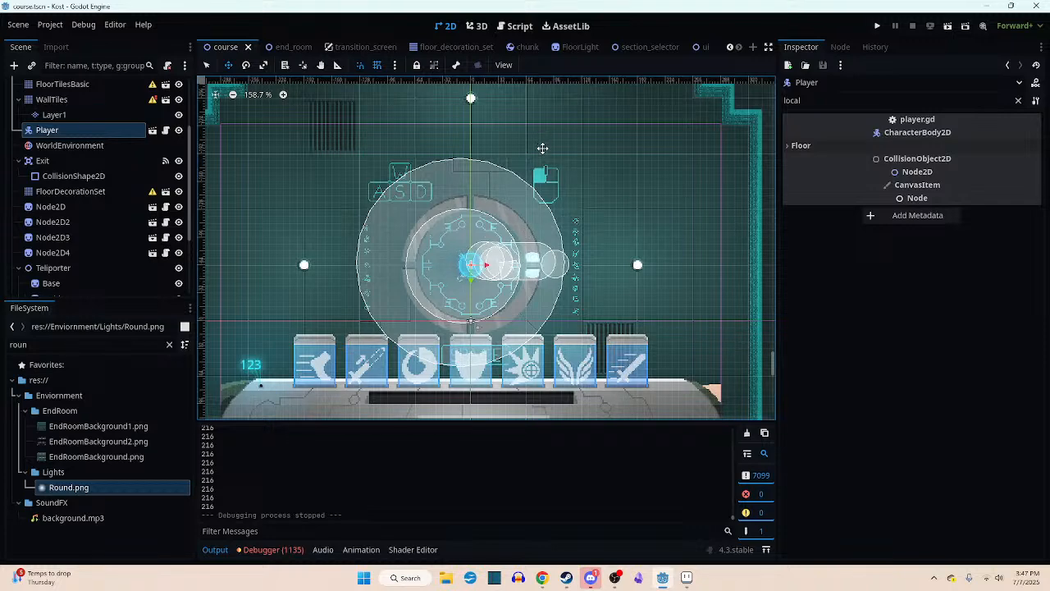
pyautogui.scroll(2, 544, 155)
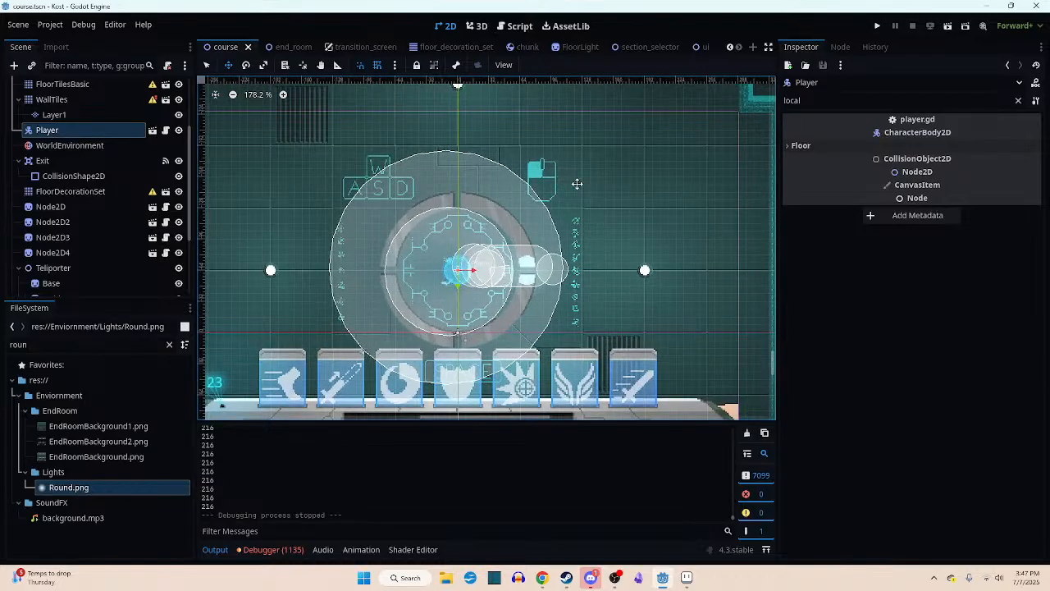
pyautogui.moveTo(617, 174); pyautogui.dragTo(585, 170, button='middle')
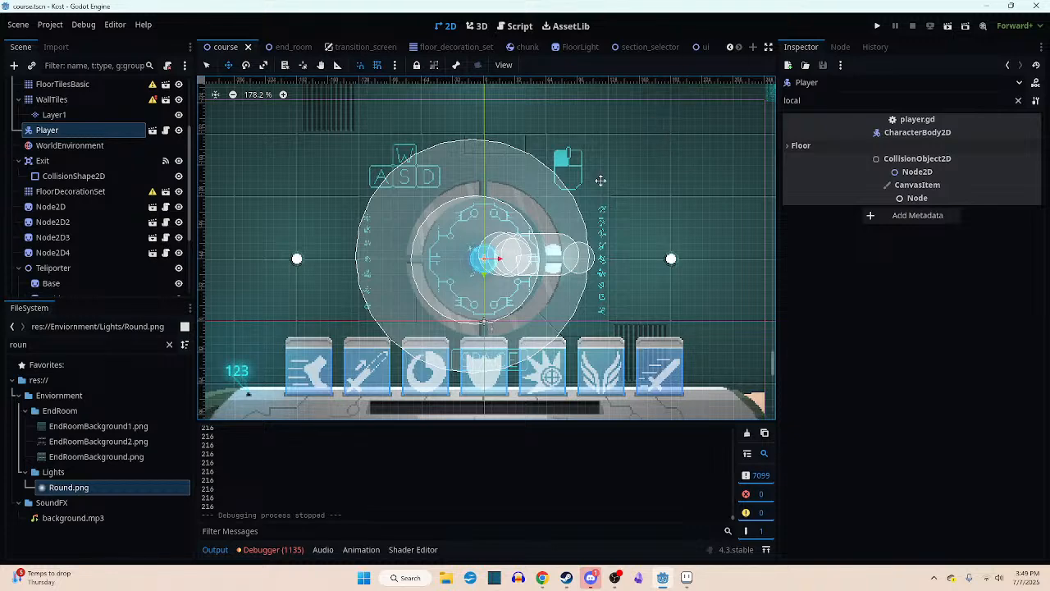
pyautogui.scroll(1, 599, 178)
pyautogui.scroll(-2, 599, 178)
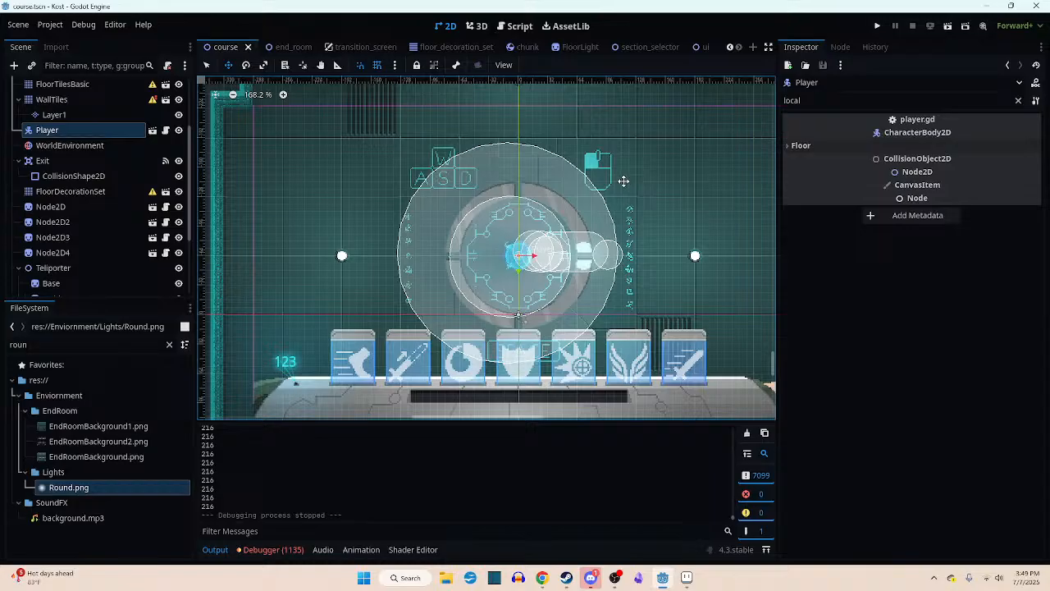
pyautogui.moveTo(623, 178); pyautogui.dragTo(607, 180, button='middle')
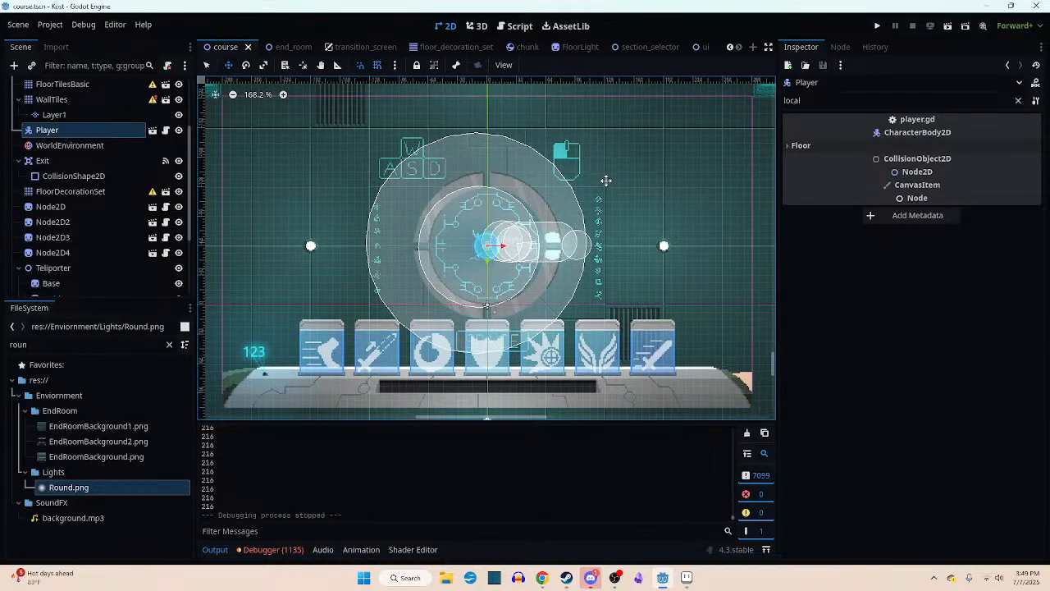
pyautogui.scroll(1, 606, 180)
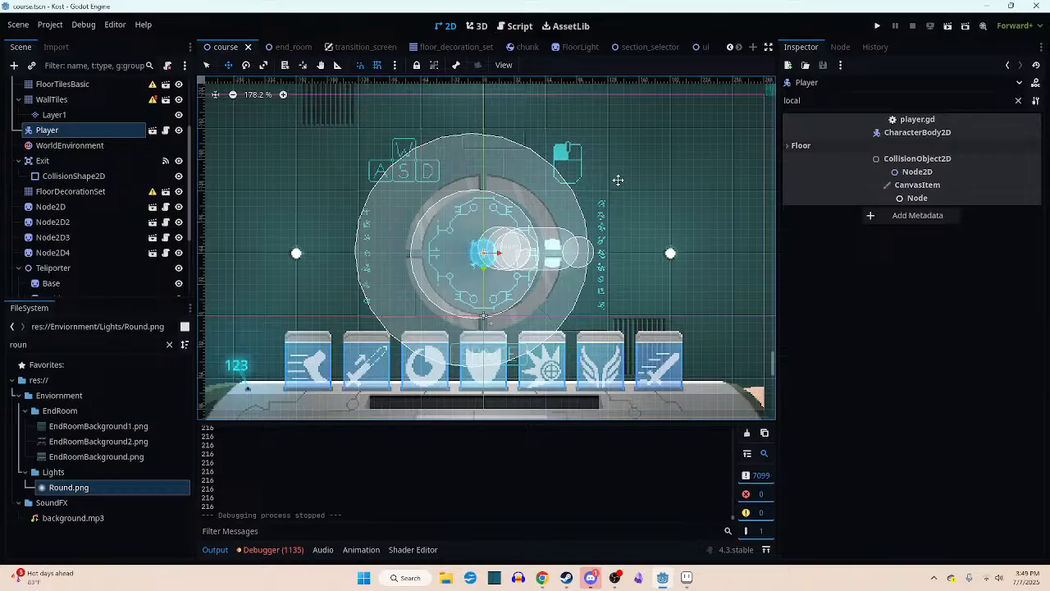
pyautogui.moveTo(613, 203); pyautogui.dragTo(634, 201, button='middle')
pyautogui.scroll(1, 622, 207)
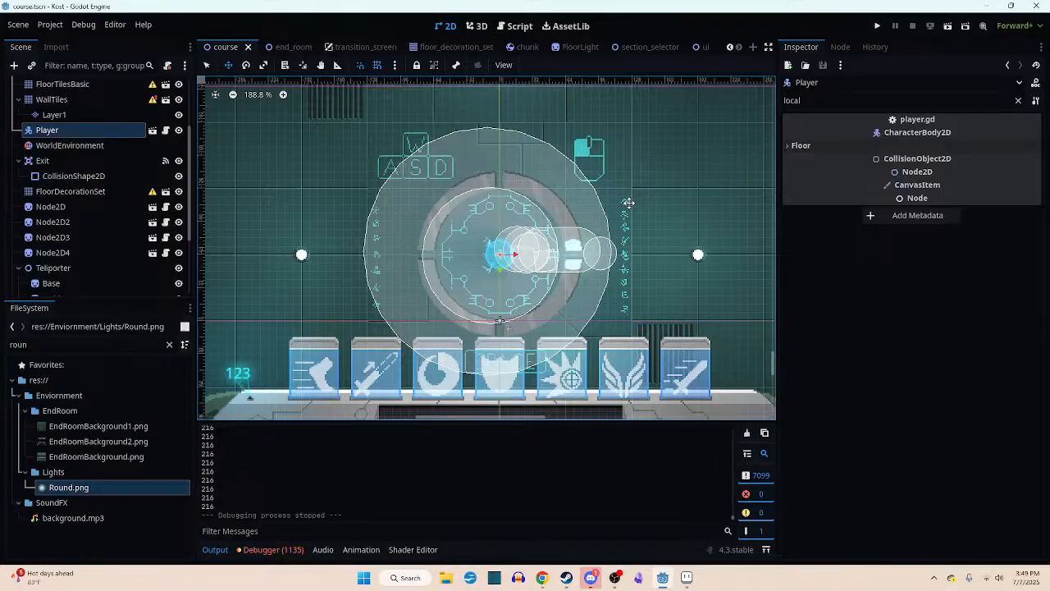
pyautogui.moveTo(628, 203); pyautogui.dragTo(631, 201, button='middle')
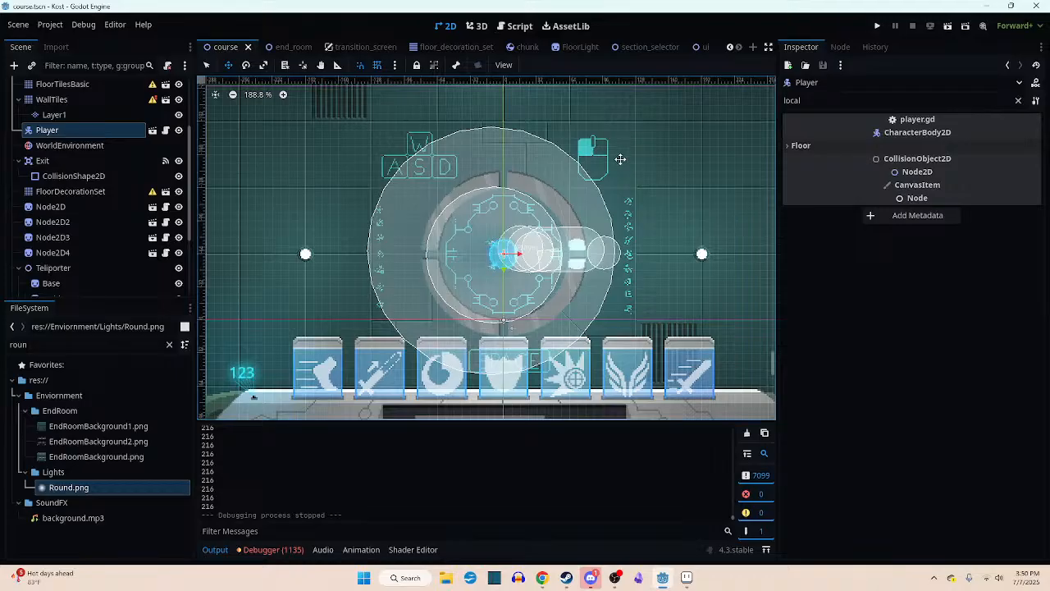
pyautogui.scroll(1, 620, 159)
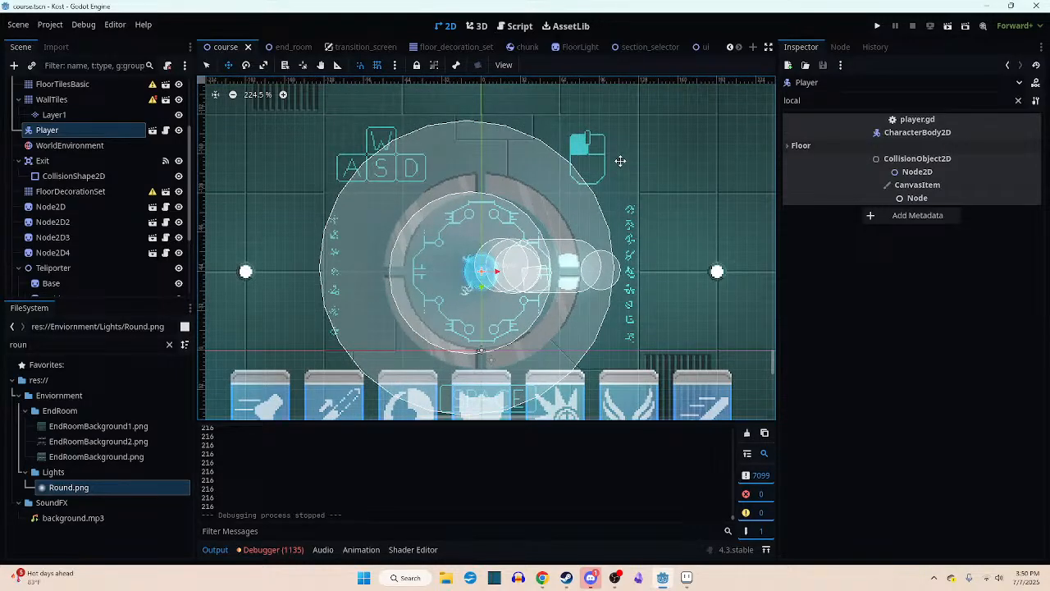
pyautogui.scroll(3, 616, 183)
pyautogui.scroll(-5, 598, 208)
pyautogui.moveTo(597, 206); pyautogui.dragTo(621, 196, button='middle')
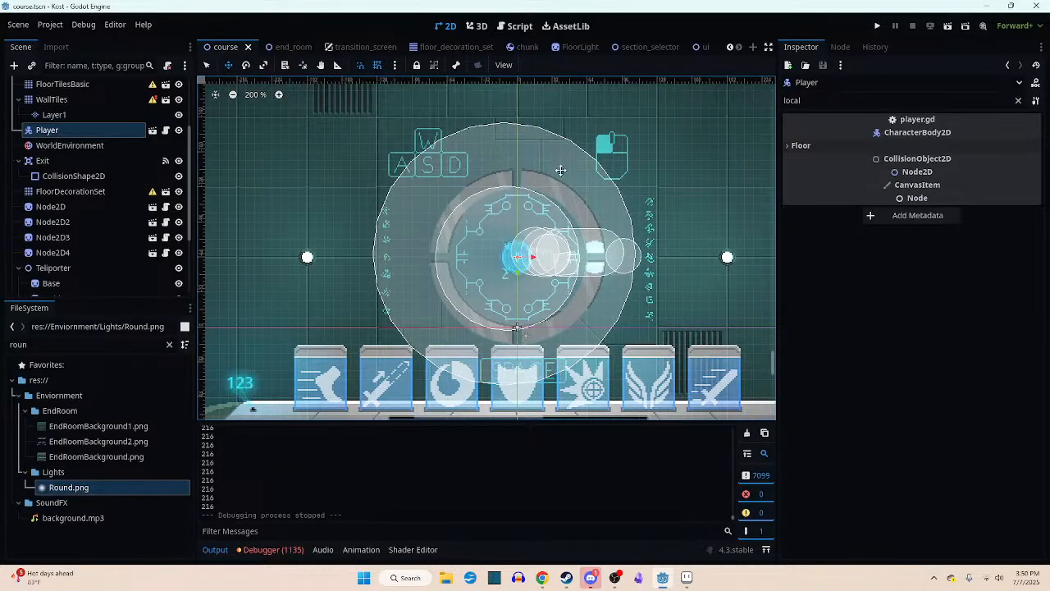
pyautogui.moveTo(539, 193); pyautogui.dragTo(571, 191, button='middle')
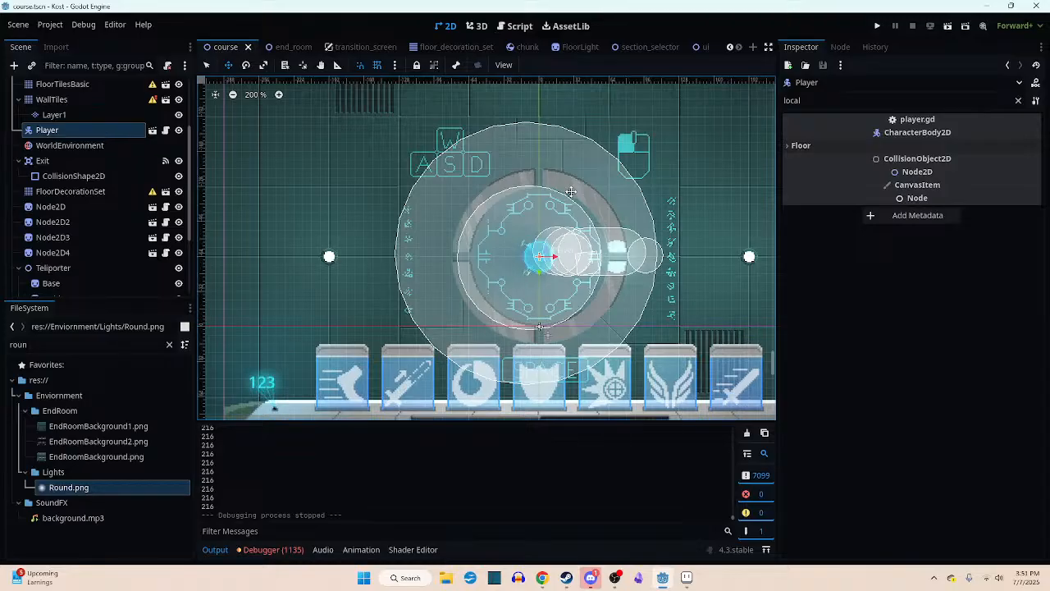
pyautogui.scroll(5, 545, 210)
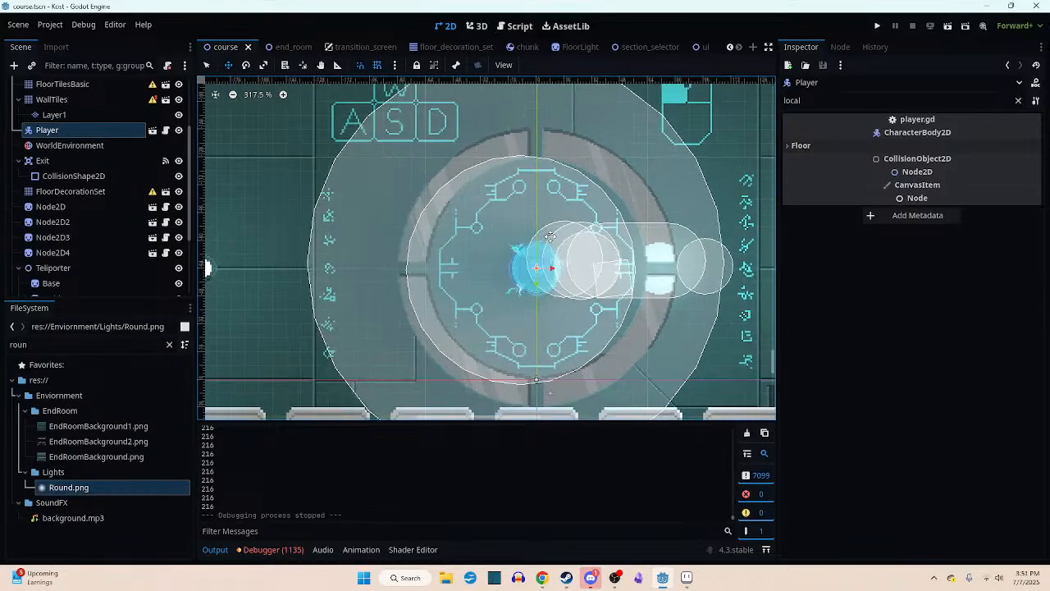
pyautogui.moveTo(506, 211)
pyautogui.mouseDown(button='middle')
pyautogui.moveTo(486, 222)
pyautogui.moveTo(506, 225)
pyautogui.mouseUp(button='middle')
pyautogui.scroll(2, 486, 221)
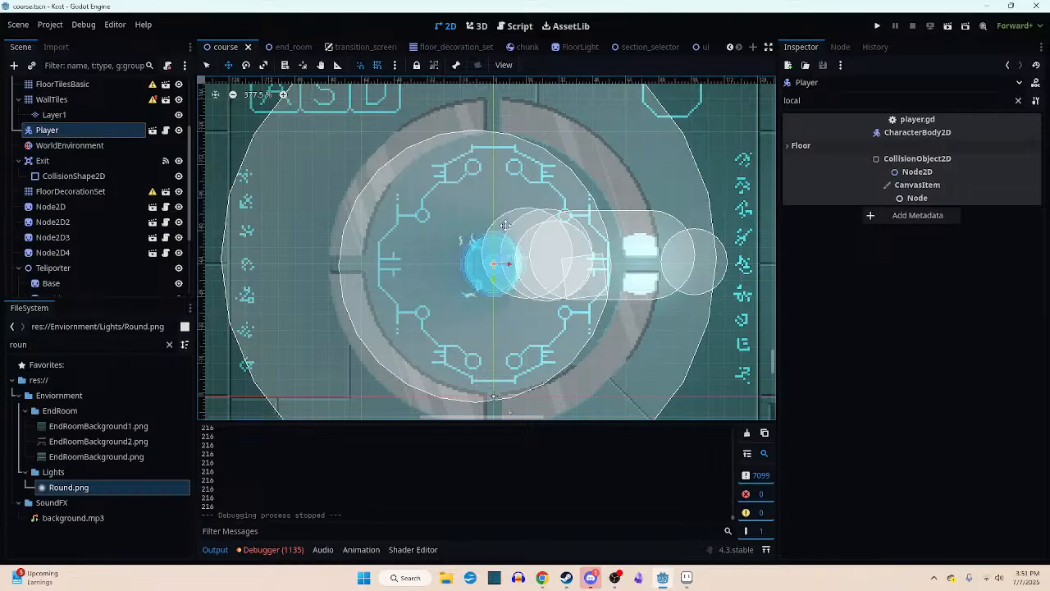
pyautogui.scroll(2, 498, 263)
pyautogui.scroll(-3, 495, 268)
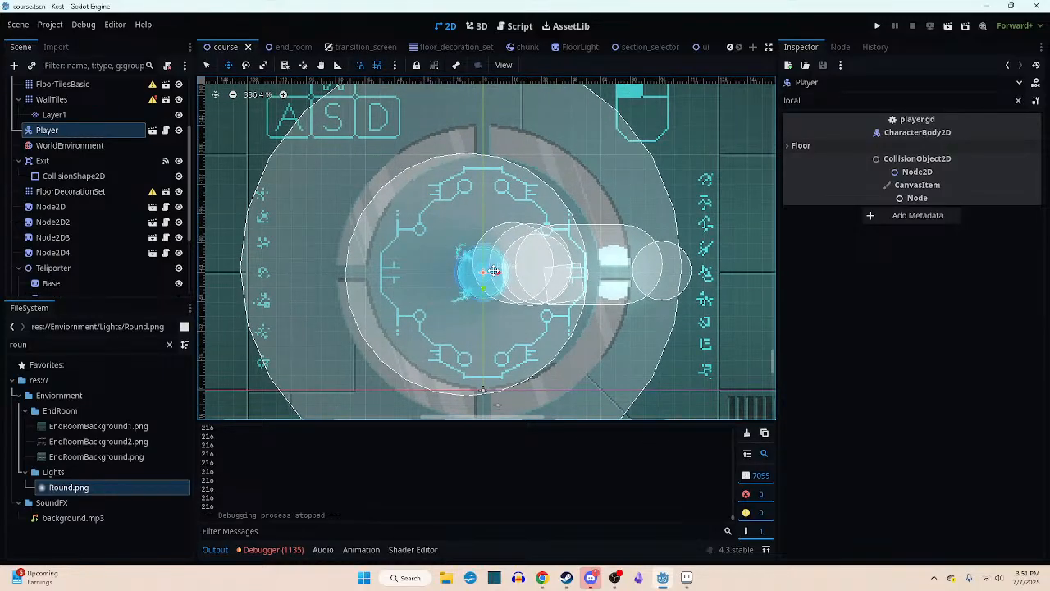
pyautogui.scroll(-1, 492, 277)
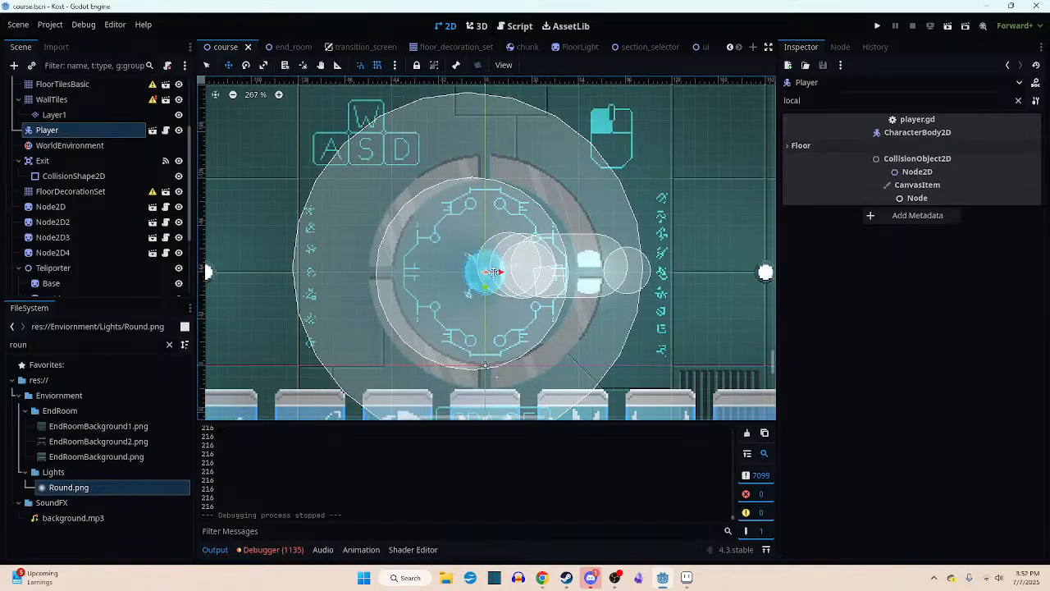
pyautogui.scroll(1, 490, 283)
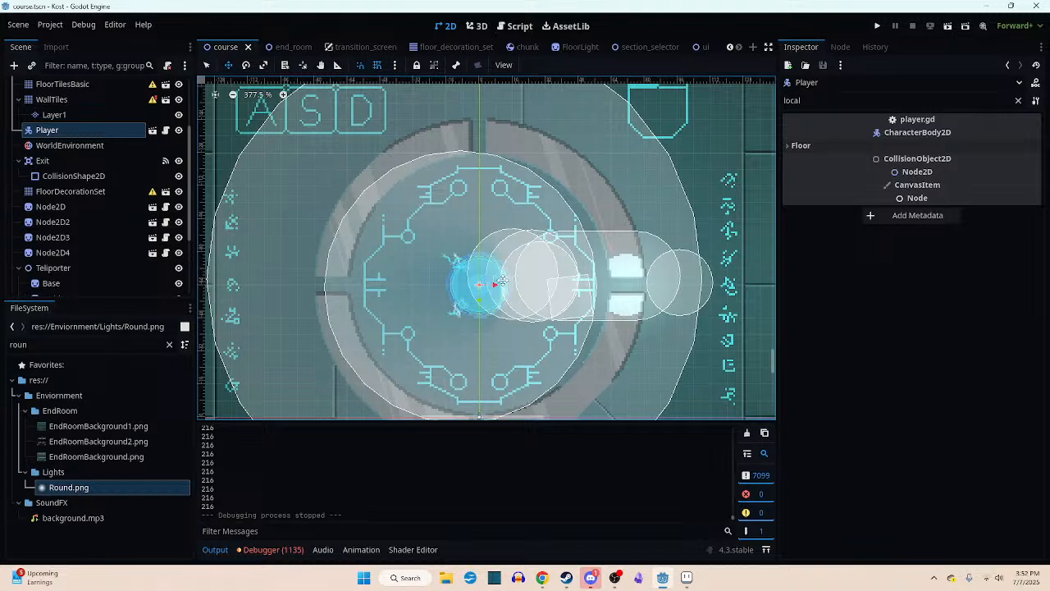
pyautogui.moveTo(523, 278); pyautogui.dragTo(517, 304, button='middle')
pyautogui.scroll(-2, 520, 289)
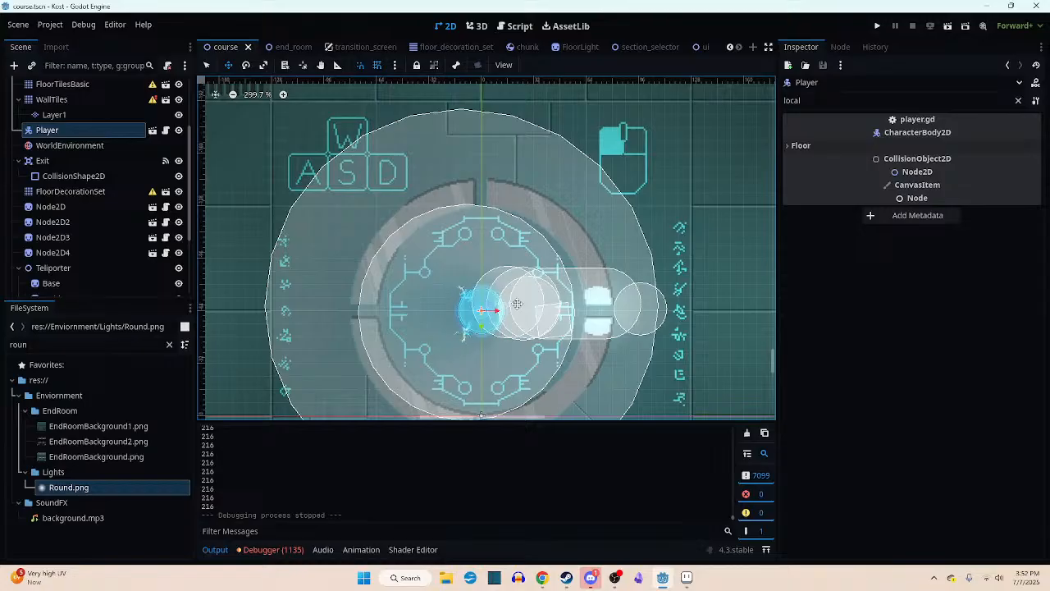
pyautogui.scroll(-2, 517, 246)
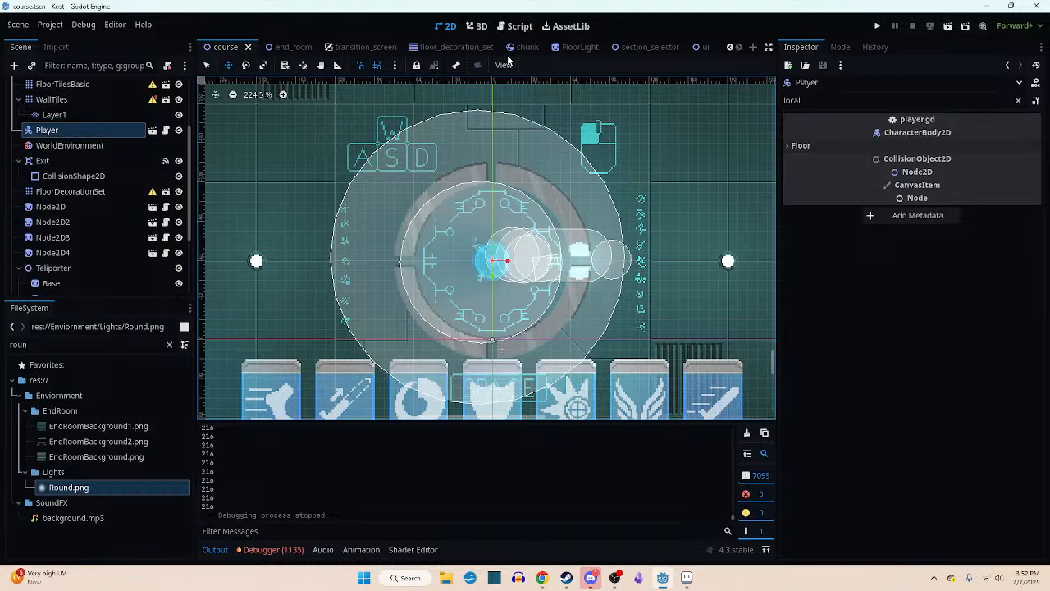
pyautogui.moveTo(515, 151); pyautogui.dragTo(511, 142, button='middle')
pyautogui.scroll(3, 511, 142)
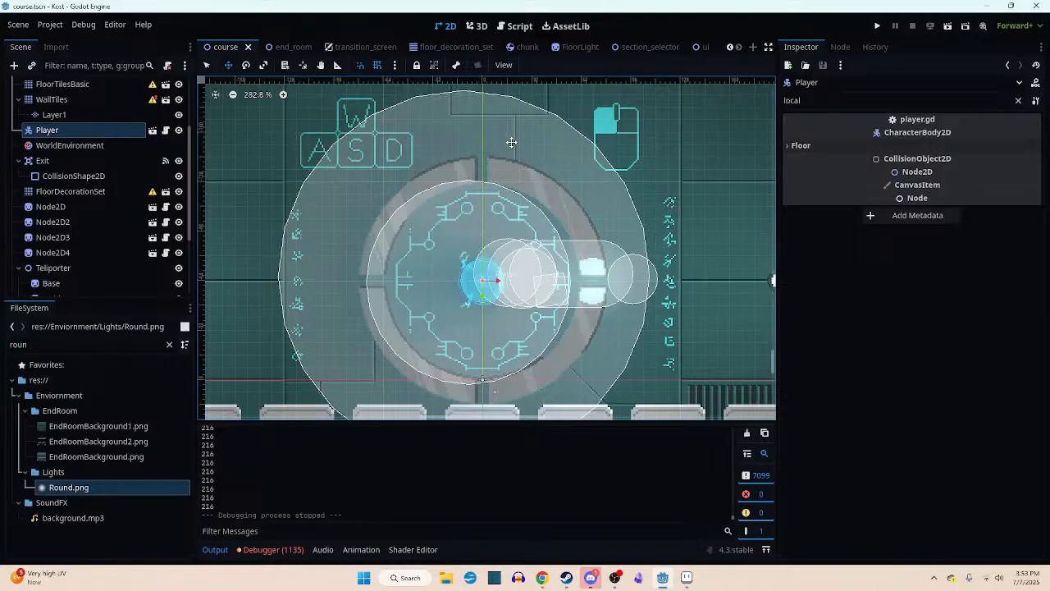
pyautogui.scroll(1, 565, 215)
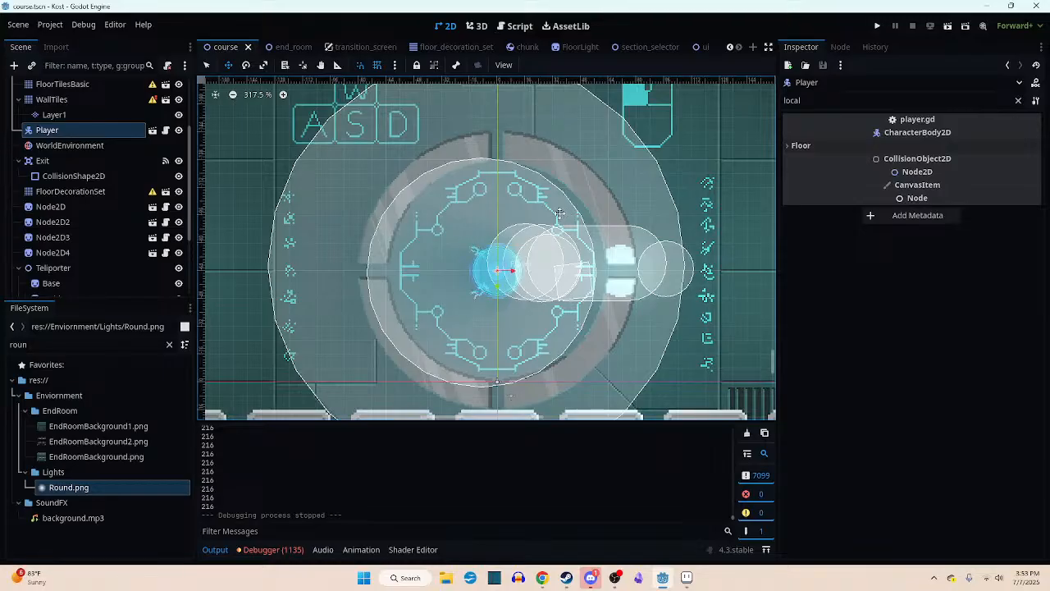
pyautogui.scroll(-2, 545, 219)
pyautogui.scroll(2, 535, 250)
pyautogui.moveTo(533, 256); pyautogui.dragTo(529, 238, button='middle')
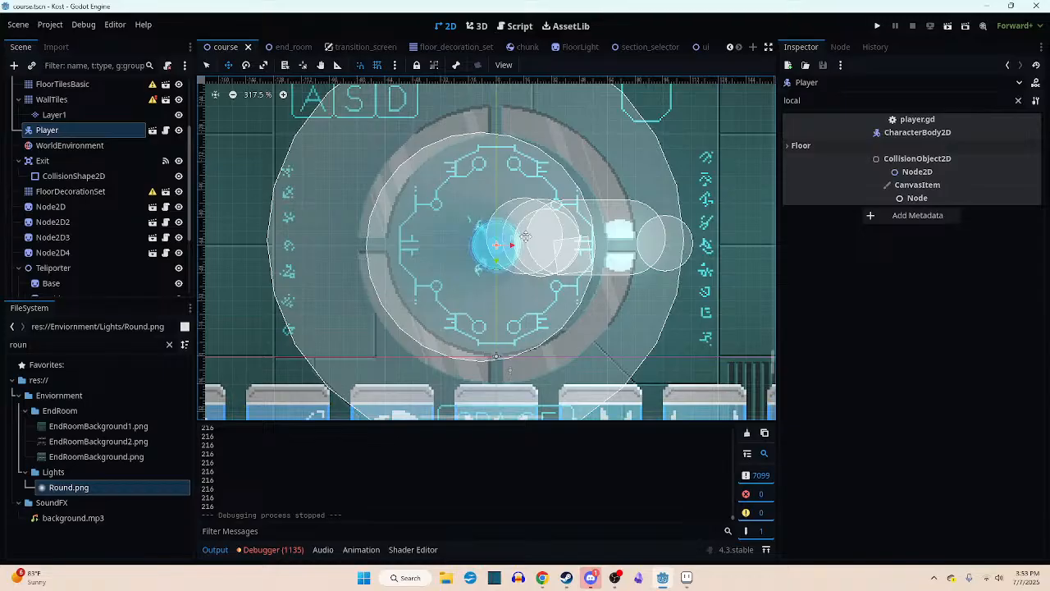
pyautogui.scroll(3, 525, 236)
pyautogui.scroll(-3, 526, 236)
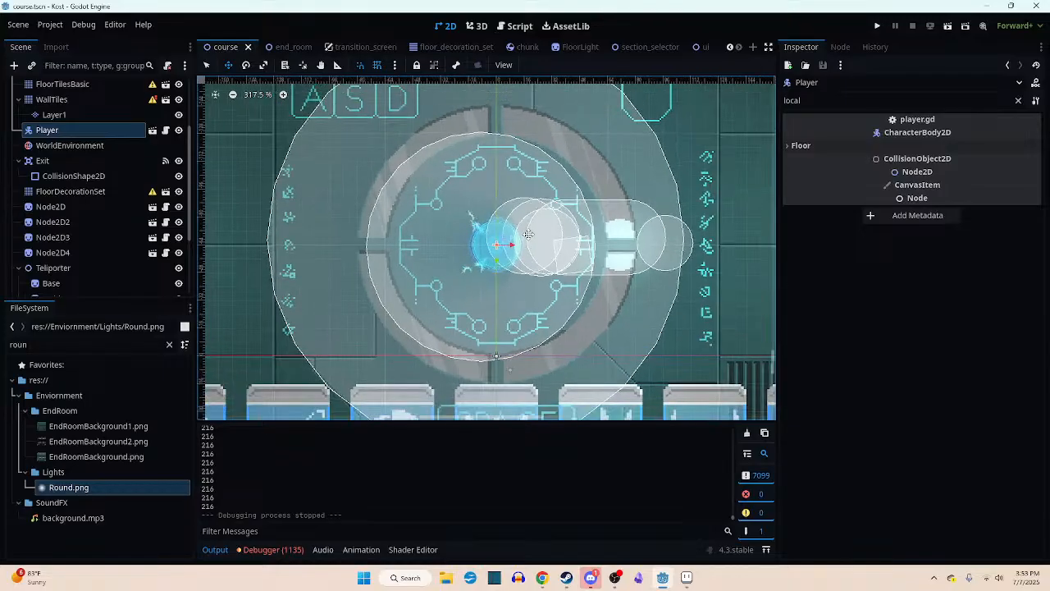
pyautogui.moveTo(530, 235); pyautogui.dragTo(554, 255, button='middle')
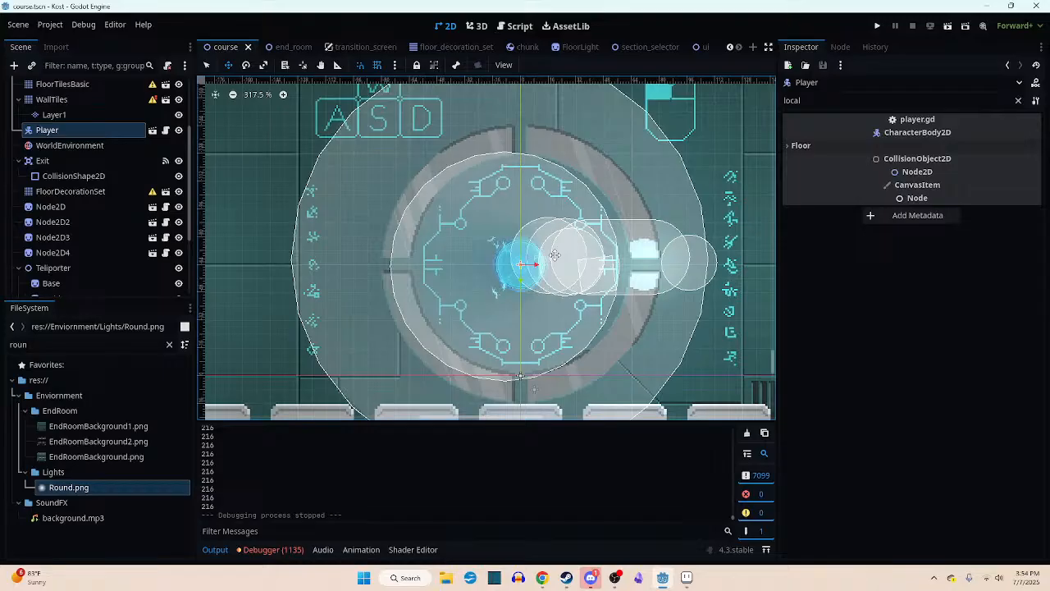
pyautogui.scroll(-1, 555, 255)
pyautogui.scroll(2, 554, 255)
pyautogui.moveTo(555, 255); pyautogui.dragTo(533, 270, button='middle')
pyautogui.scroll(-8, 562, 188)
pyautogui.scroll(5, 532, 271)
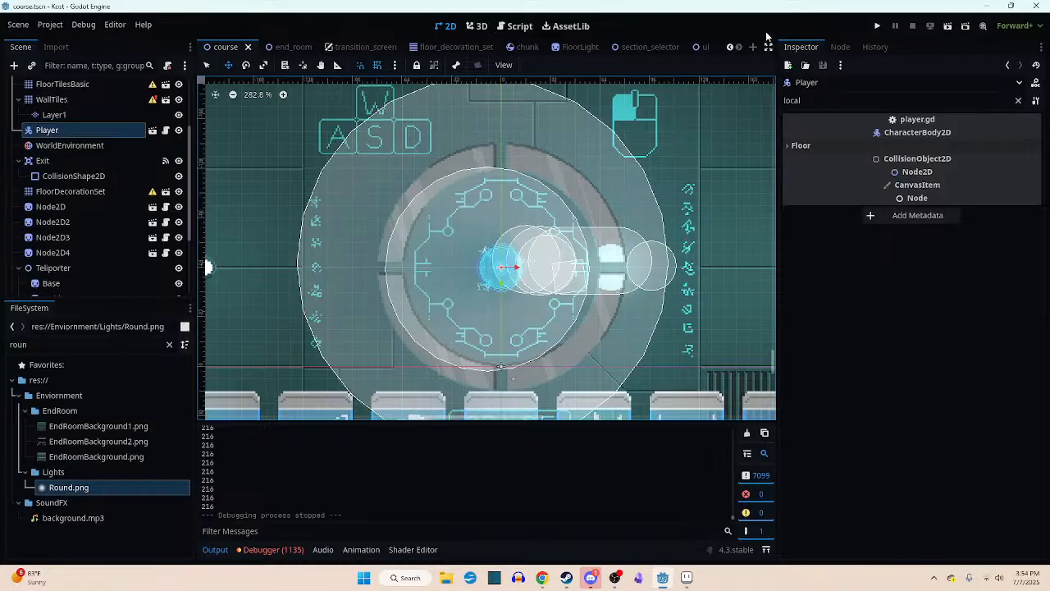
pyautogui.scroll(2, 511, 258)
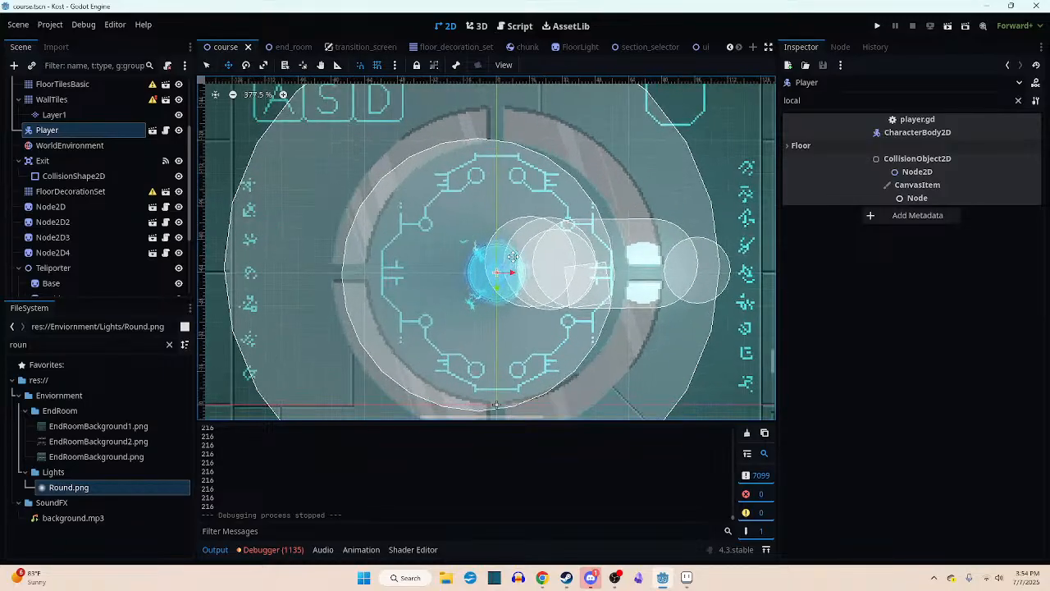
pyautogui.scroll(-3, 512, 257)
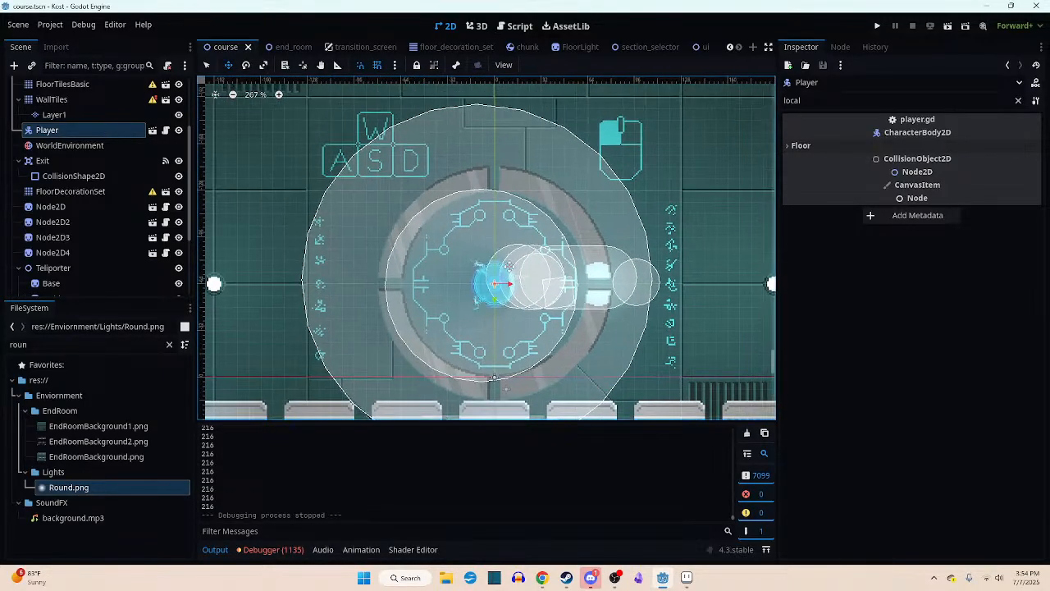
pyautogui.scroll(-3, 508, 279)
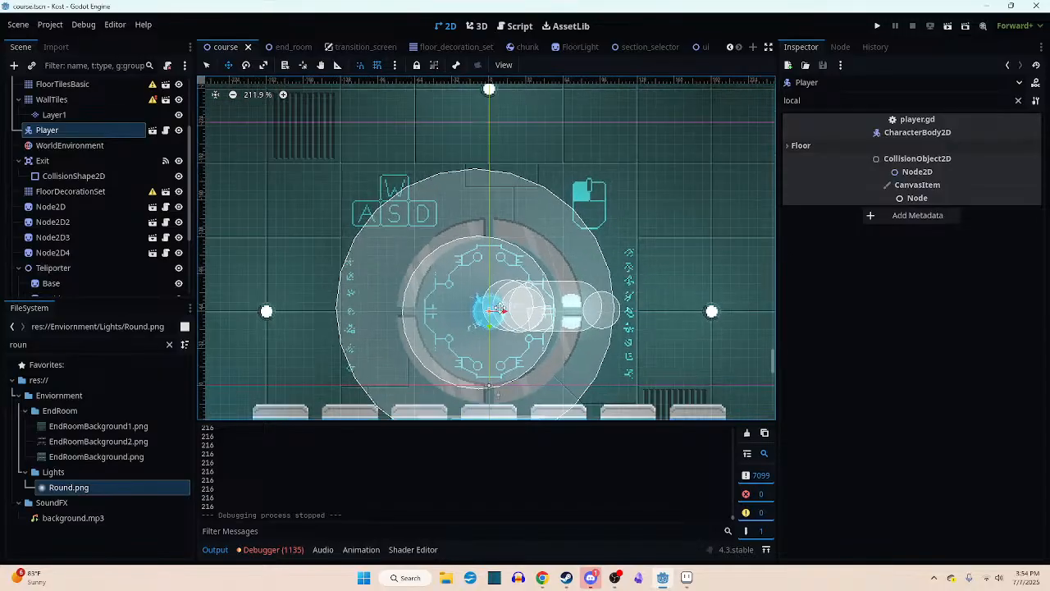
pyautogui.scroll(3, 507, 279)
pyautogui.moveTo(507, 277); pyautogui.dragTo(490, 247, button='middle')
pyautogui.scroll(-2, 510, 255)
pyautogui.scroll(-2, 515, 248)
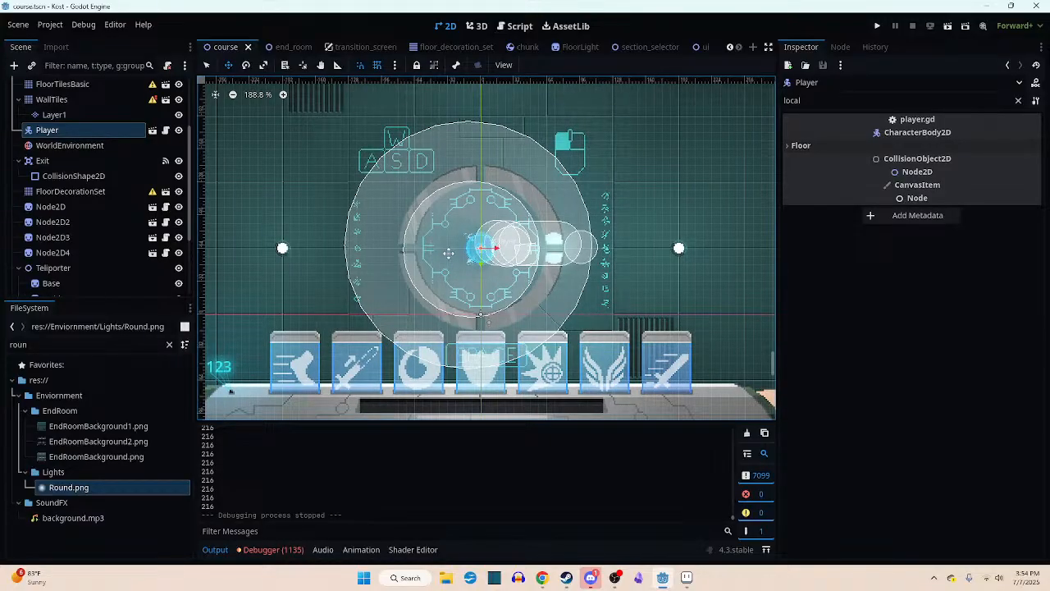
pyautogui.scroll(3, 491, 247)
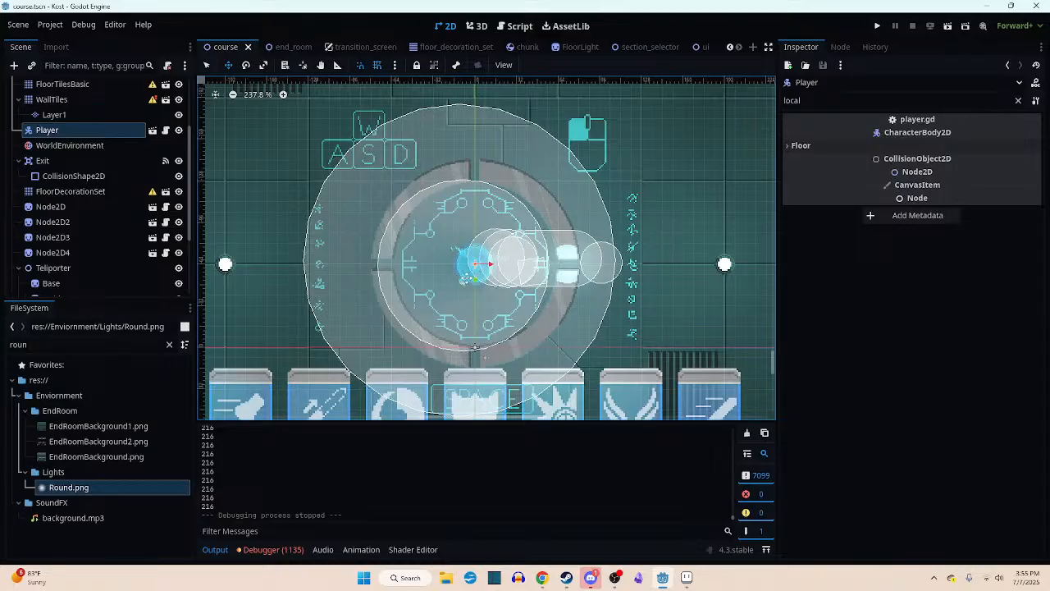
pyautogui.scroll(-3, 476, 276)
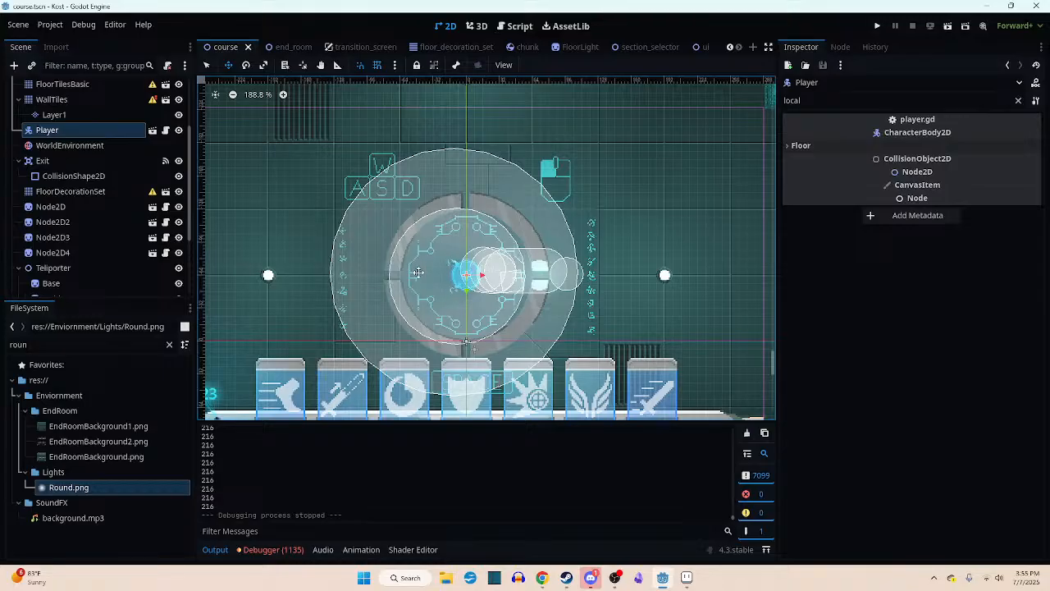
pyautogui.scroll(3, 424, 274)
pyautogui.moveTo(424, 276); pyautogui.dragTo(462, 251, button='middle')
pyautogui.scroll(-4, 458, 275)
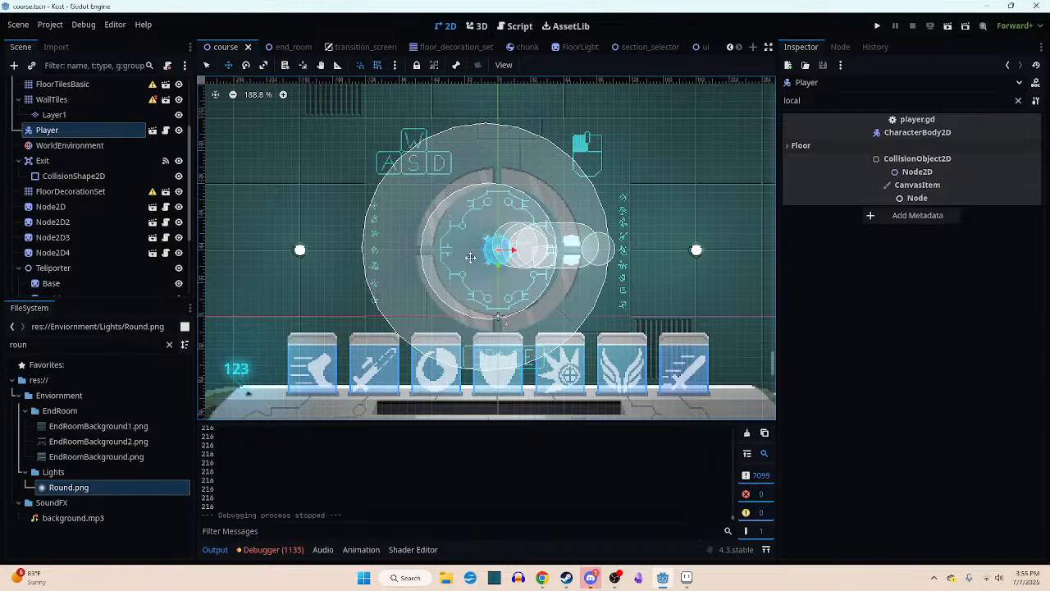
pyautogui.scroll(1, 472, 255)
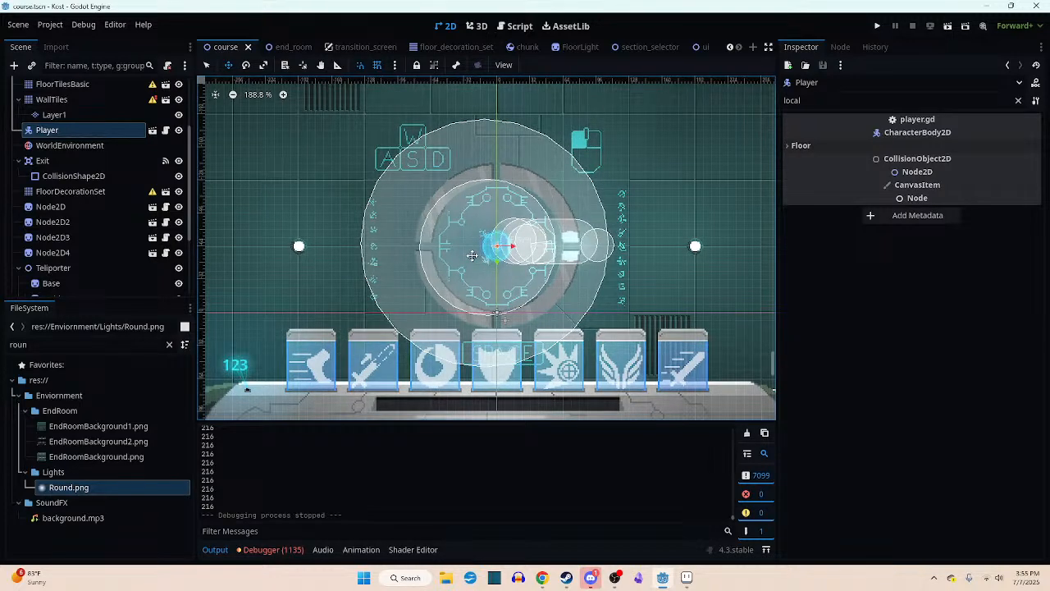
pyautogui.moveTo(472, 255); pyautogui.dragTo(477, 246, button='middle')
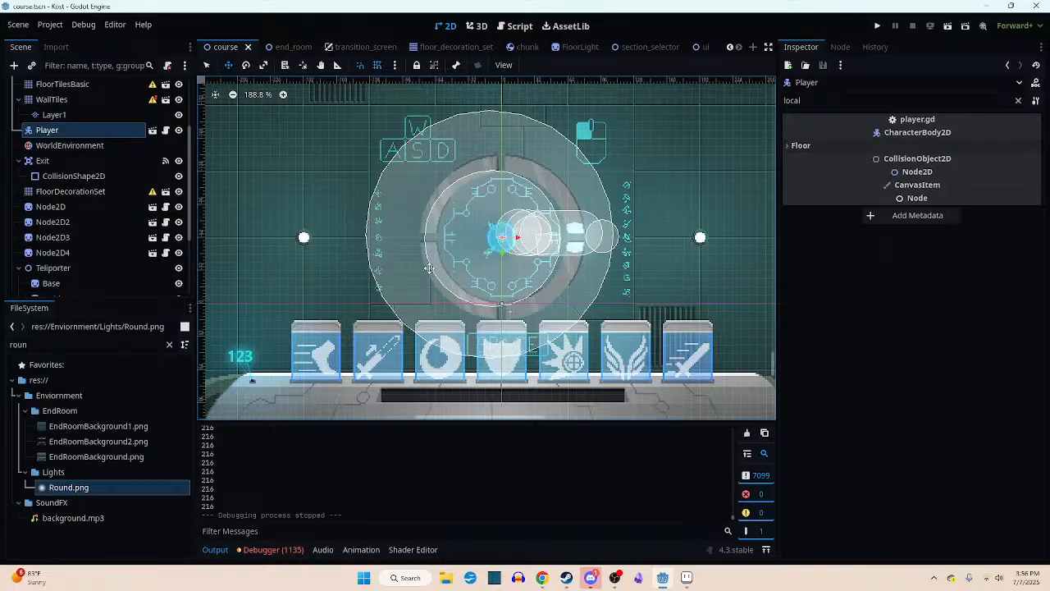
pyautogui.moveTo(517, 264); pyautogui.dragTo(548, 276, button='middle')
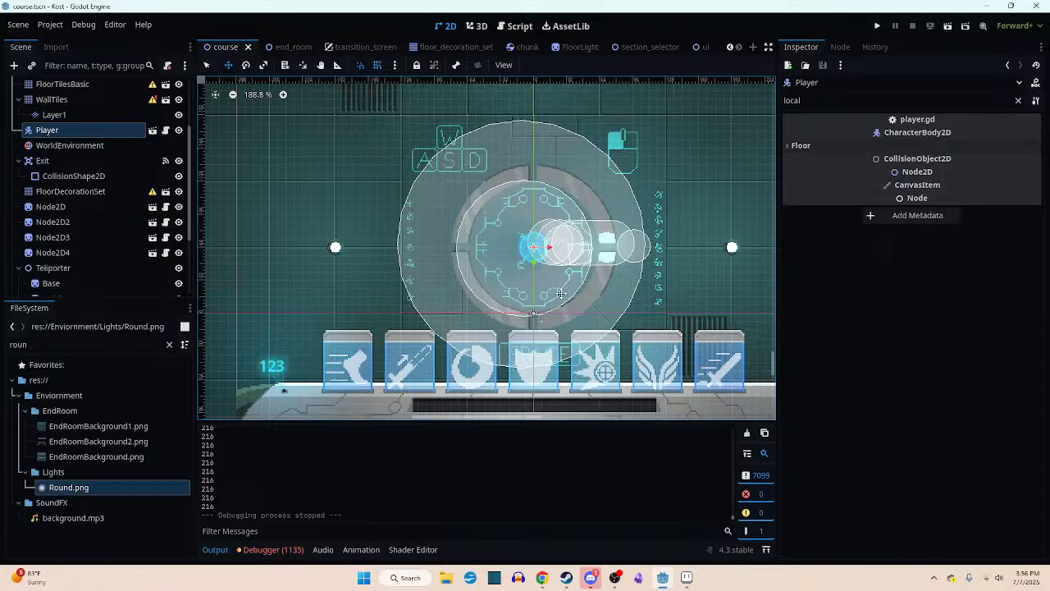
pyautogui.scroll(4, 553, 293)
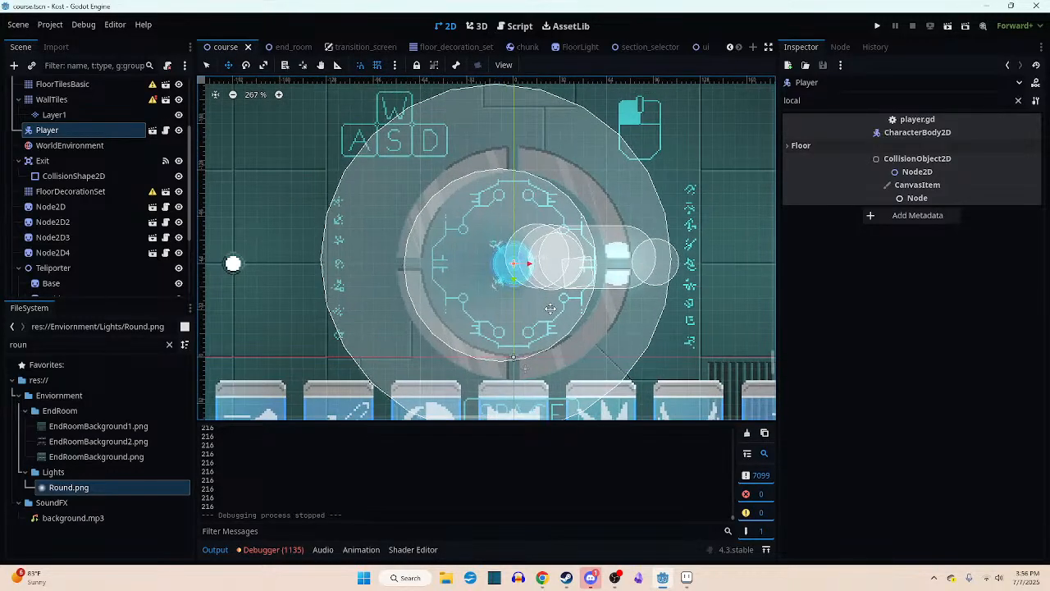
pyautogui.scroll(-1, 542, 287)
pyautogui.moveTo(523, 268)
pyautogui.mouseDown(button='middle')
pyautogui.moveTo(537, 269)
pyautogui.moveTo(525, 269)
pyautogui.mouseUp(button='middle')
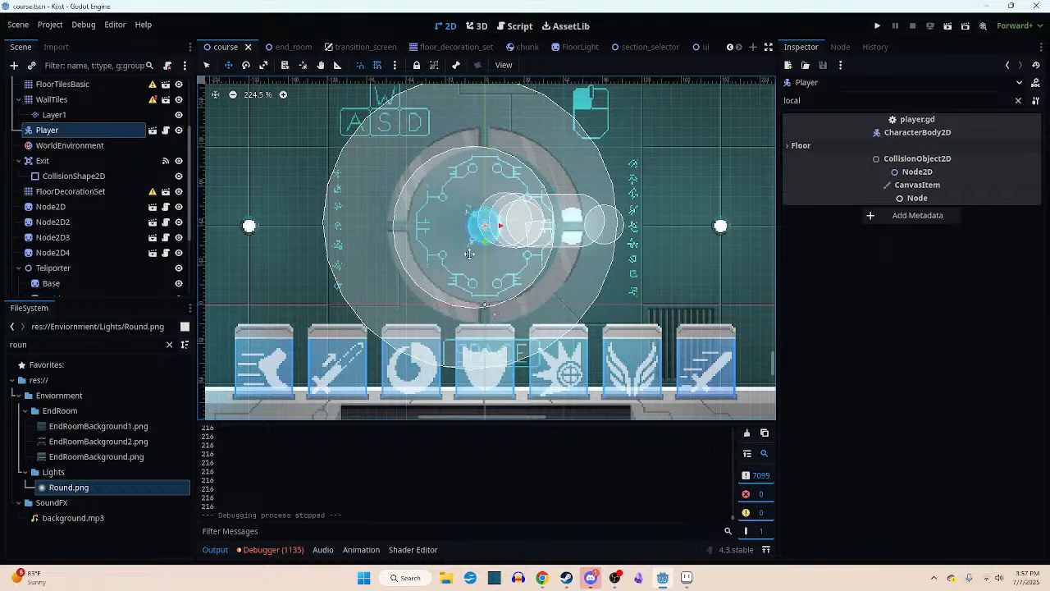
pyautogui.scroll(3, 470, 255)
pyautogui.moveTo(475, 254); pyautogui.dragTo(518, 226, button='middle')
pyautogui.scroll(-1, 453, 301)
pyautogui.scroll(-1, 453, 300)
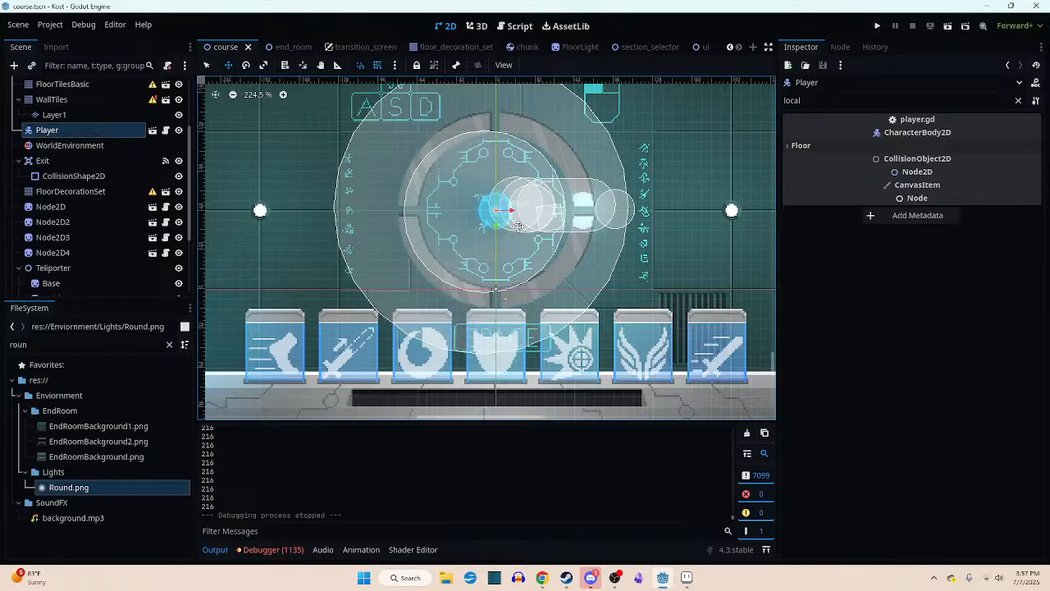
pyautogui.scroll(-2, 519, 238)
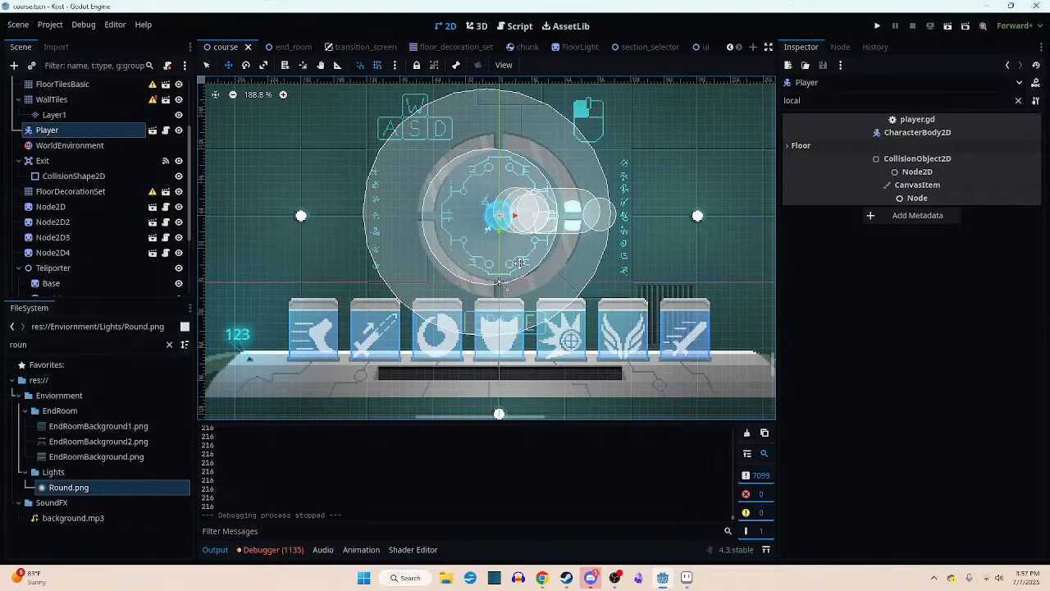
pyautogui.moveTo(517, 253)
pyautogui.mouseDown(button='middle')
pyautogui.moveTo(500, 325)
pyautogui.moveTo(509, 260)
pyautogui.mouseUp(button='middle')
pyautogui.scroll(-4, 504, 318)
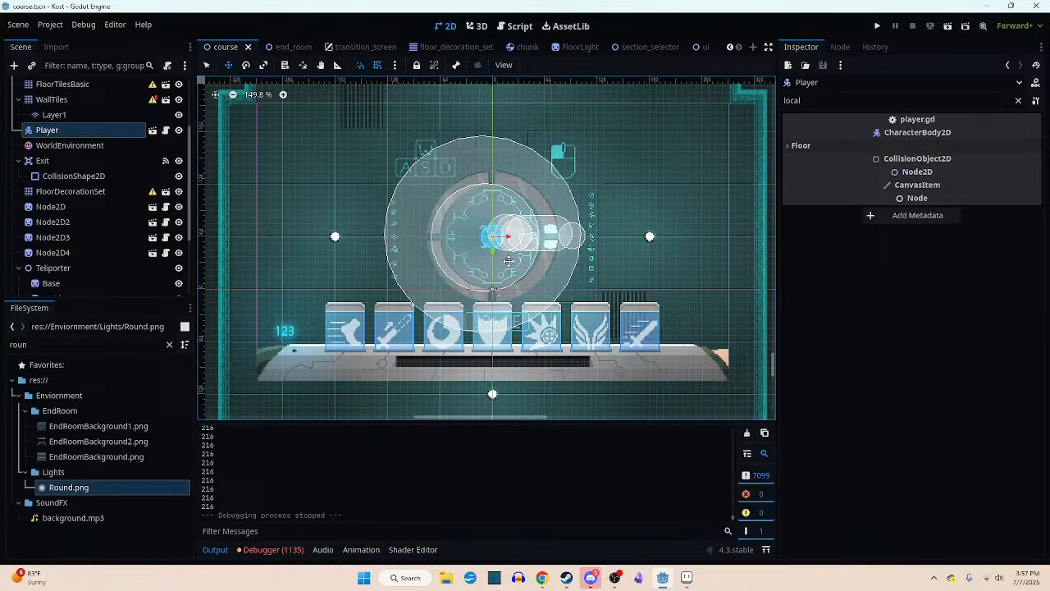
pyautogui.scroll(1, 510, 223)
pyautogui.moveTo(510, 223)
pyautogui.mouseDown(button='middle')
pyautogui.moveTo(557, 213)
pyautogui.moveTo(522, 223)
pyautogui.mouseUp(button='middle')
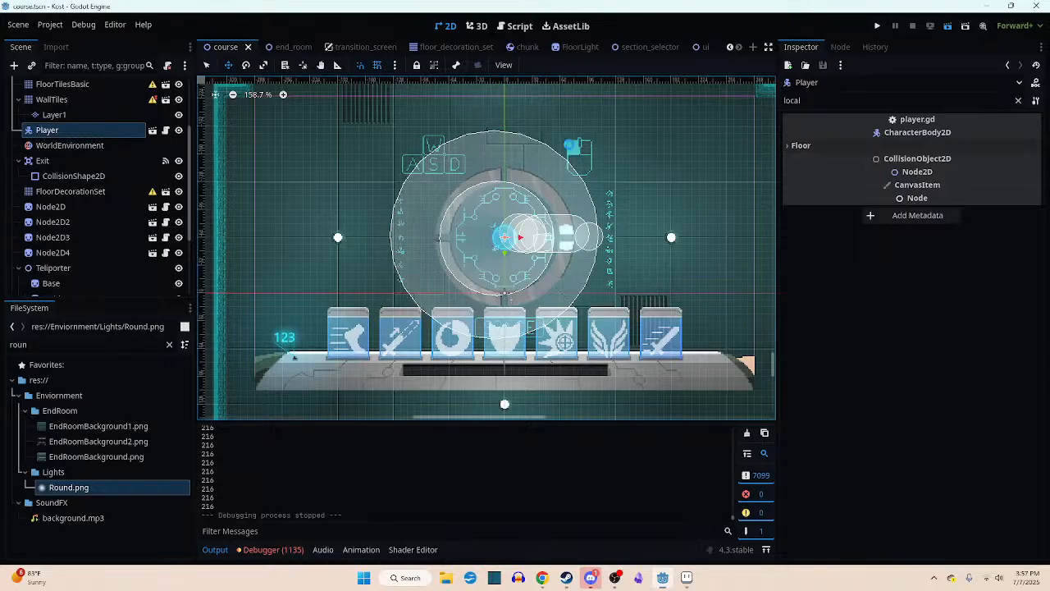
# - Run the project, switch the game to full screen and start a run in the opening room
pyautogui.press('F5')
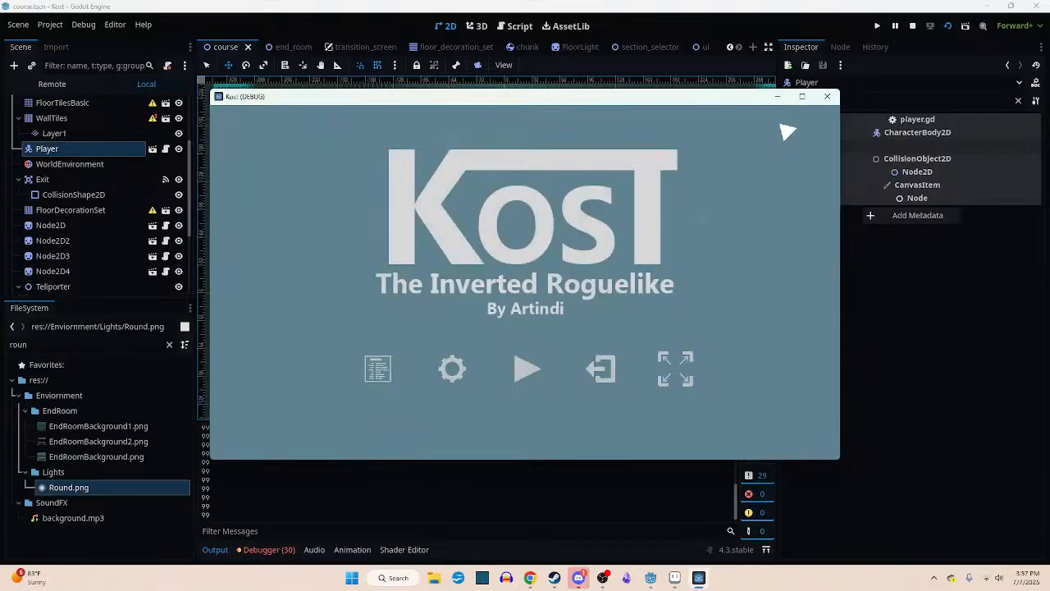
pyautogui.click(801, 96)
pyautogui.click(504, 419)
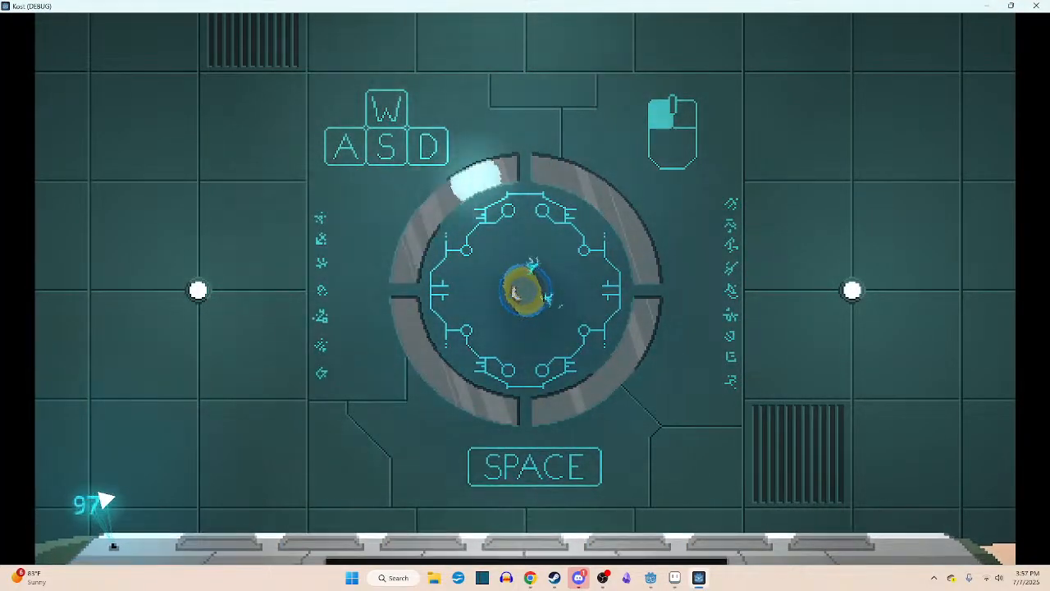
pyautogui.press('Escape')
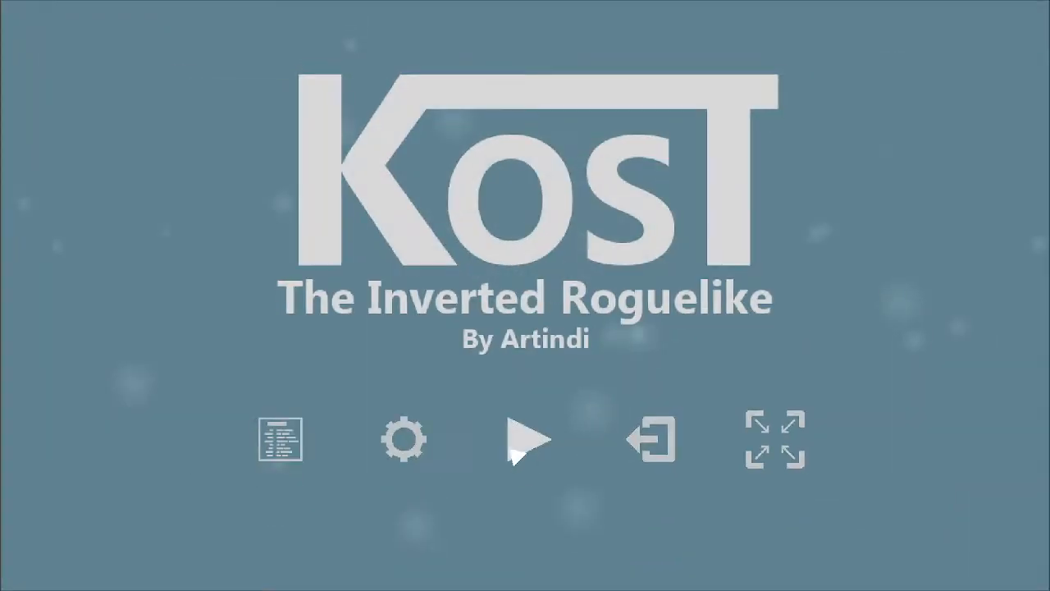
pyautogui.click(527, 438)
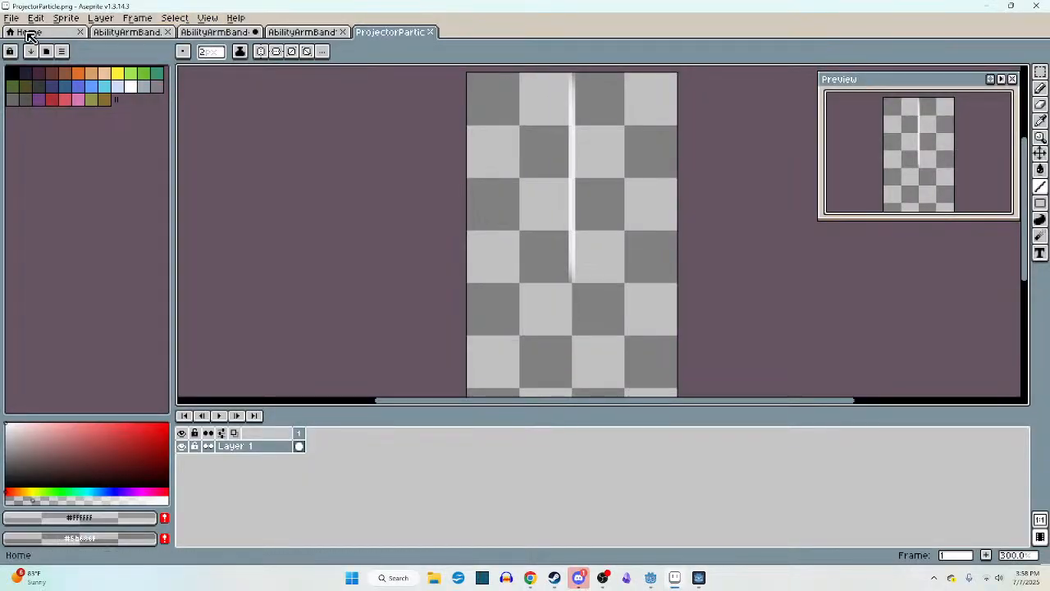
# - Switch to Aseprite and open Readout Messages1 from Kost's Player folder, loading the numbered files as an animation
pyautogui.click(11, 17)
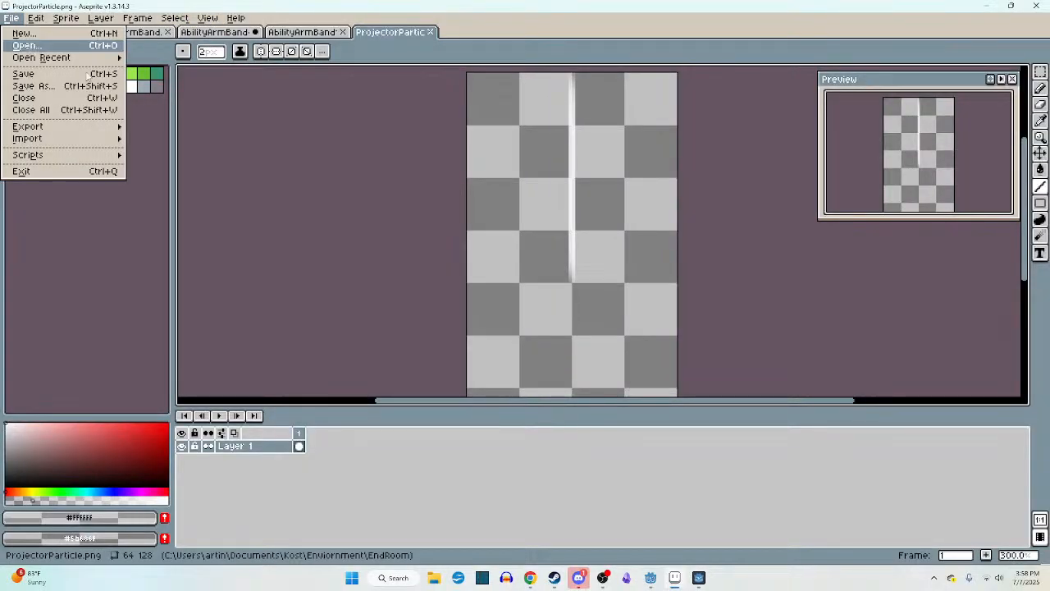
pyautogui.click(26, 46)
pyautogui.scroll(-5, 312, 148)
pyautogui.scroll(-1, 313, 147)
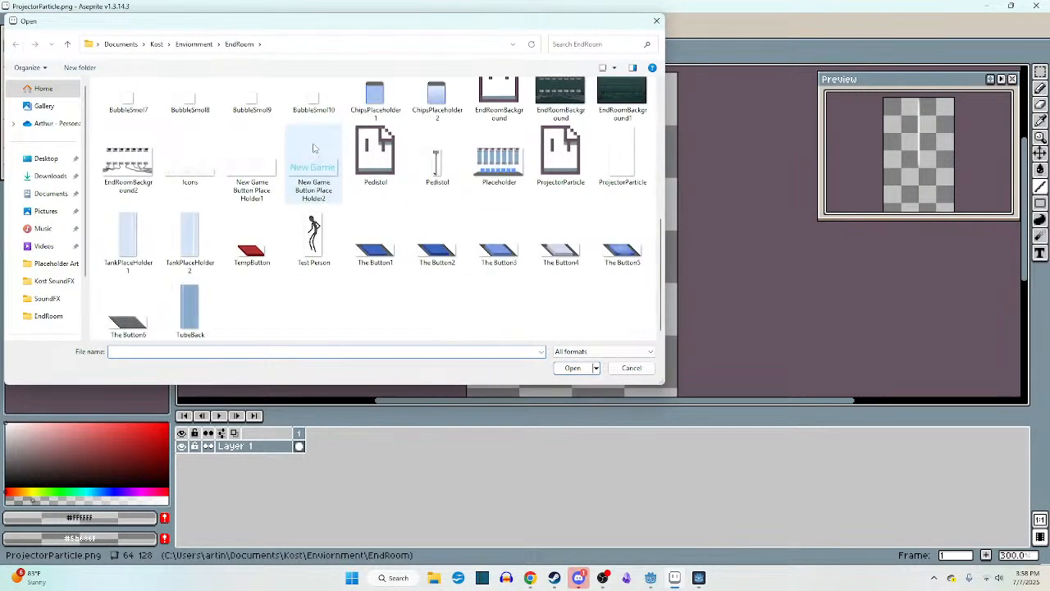
pyautogui.scroll(3, 312, 148)
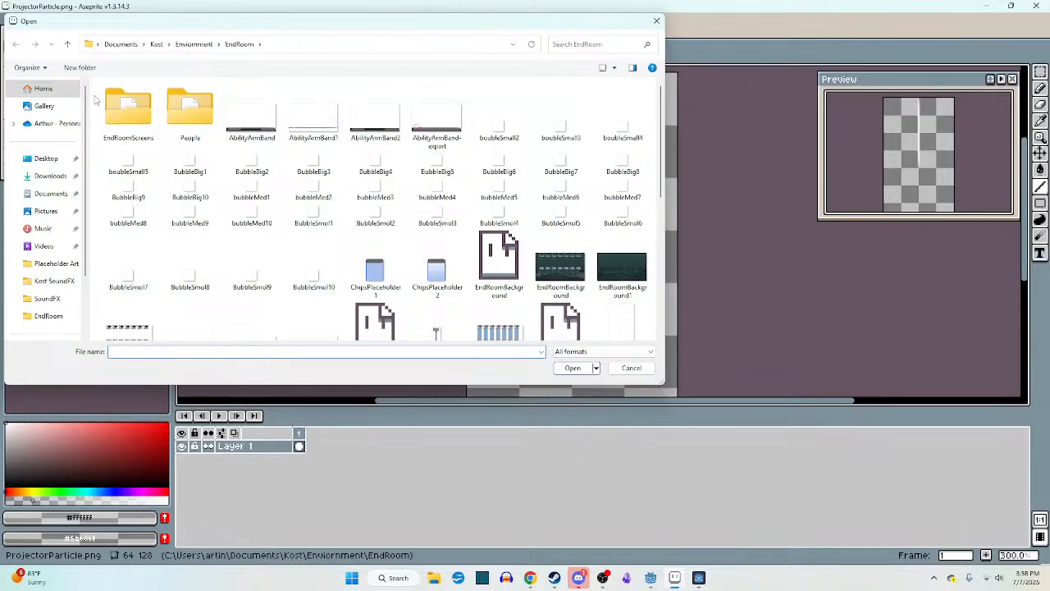
pyautogui.click(67, 44)
pyautogui.click(67, 45)
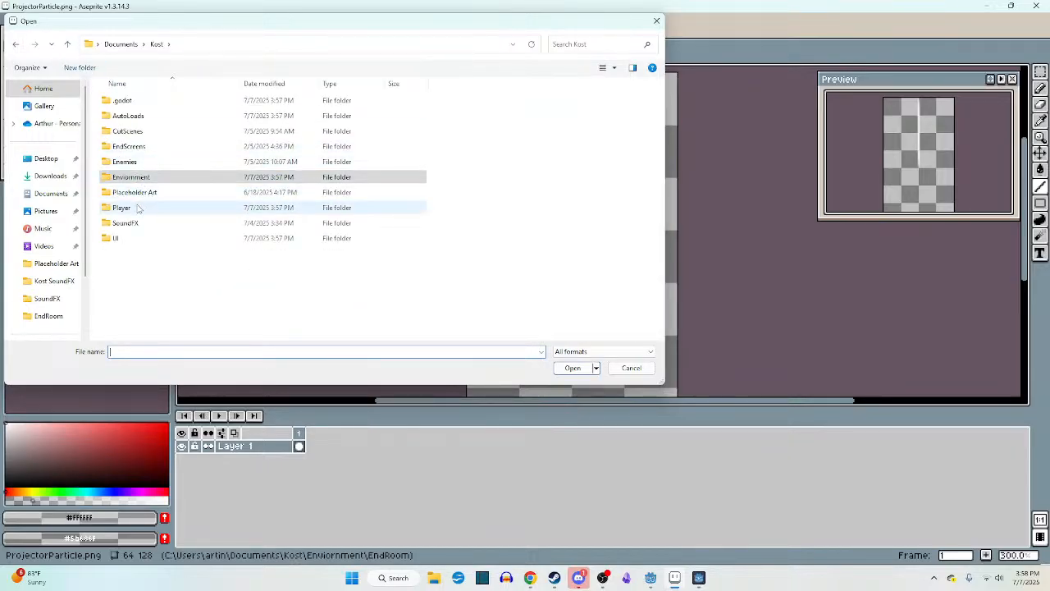
pyautogui.doubleClick(136, 207)
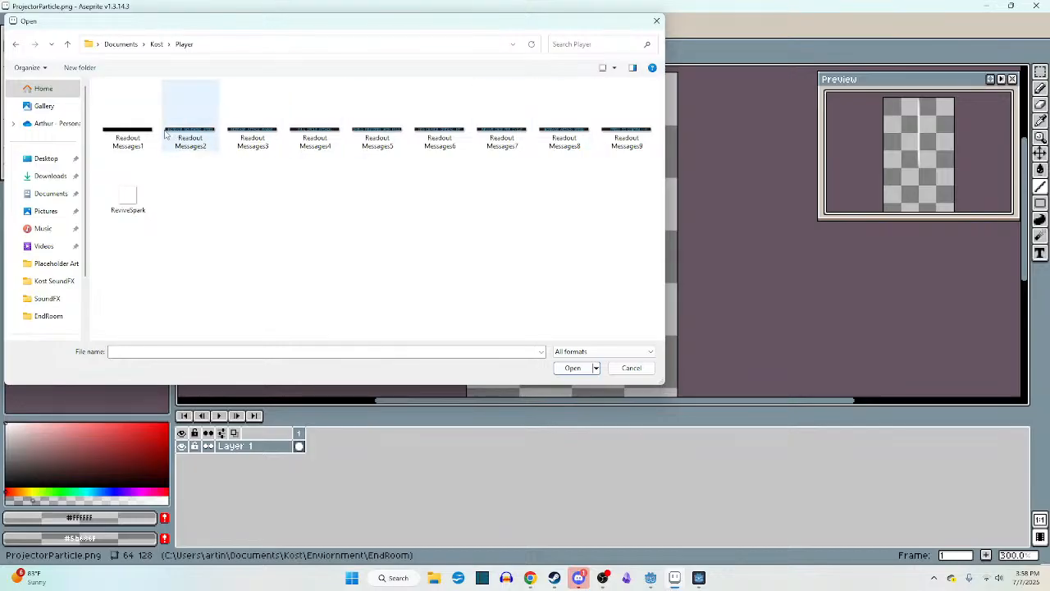
pyautogui.click(131, 137)
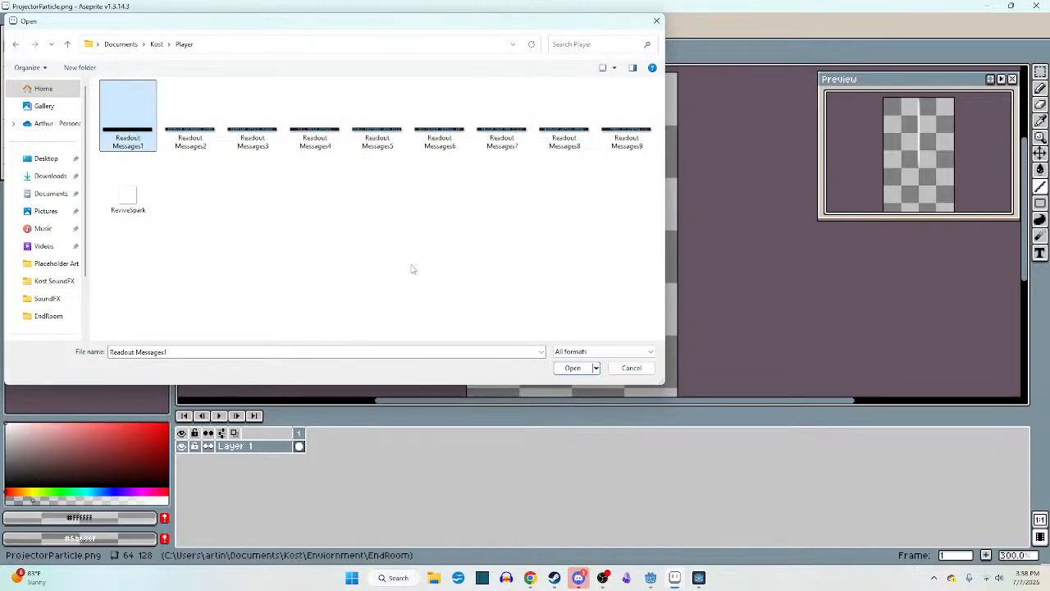
pyautogui.click(573, 368)
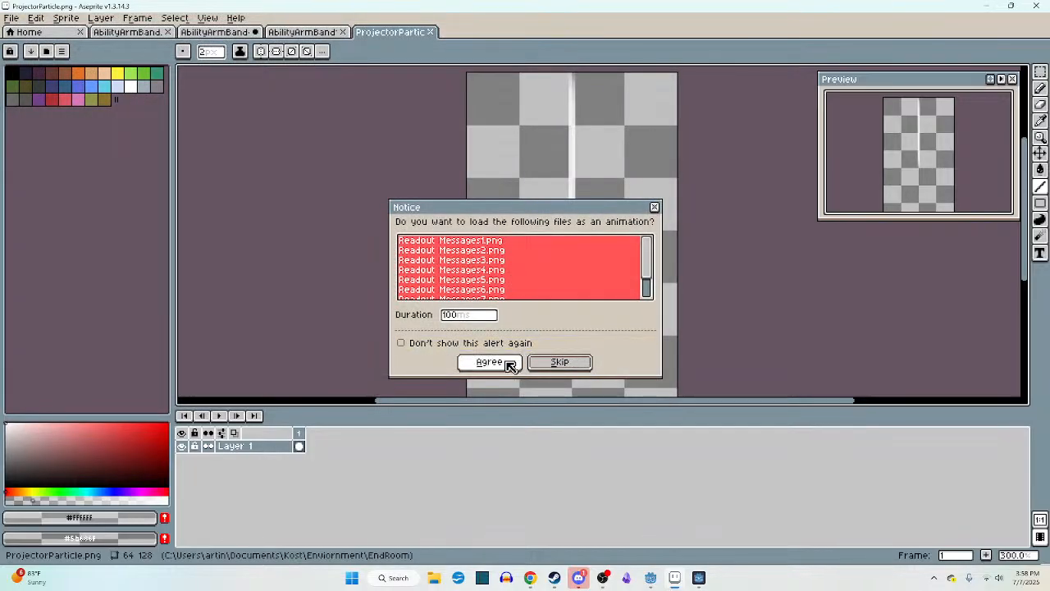
pyautogui.click(504, 362)
# - Go through the readout message frames from the first to the last and add frame 10 after the PRESS TO CONFIRM frame
pyautogui.scroll(6, 583, 301)
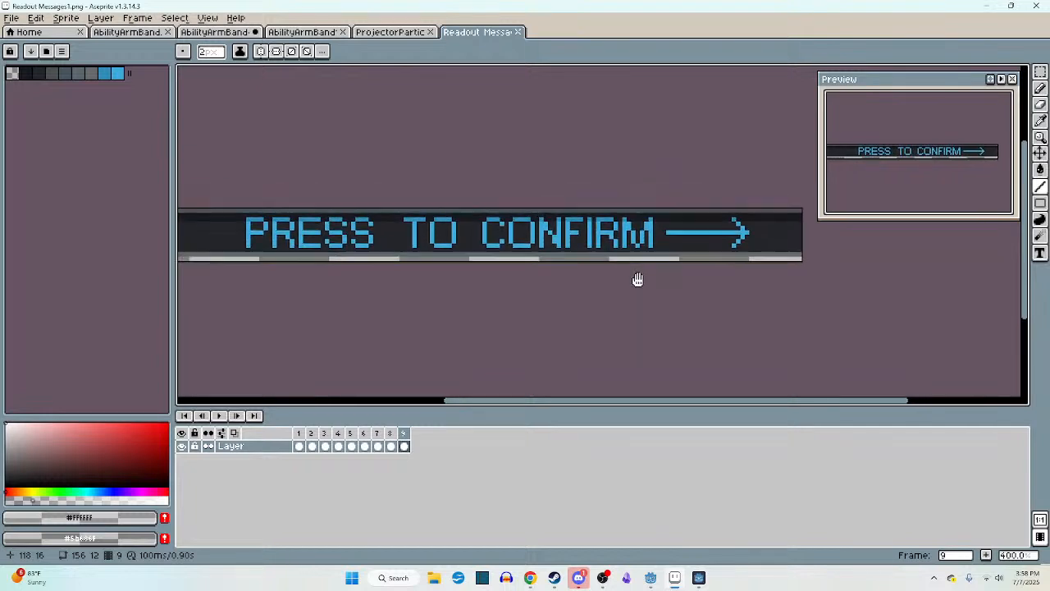
pyautogui.scroll(-1, 705, 295)
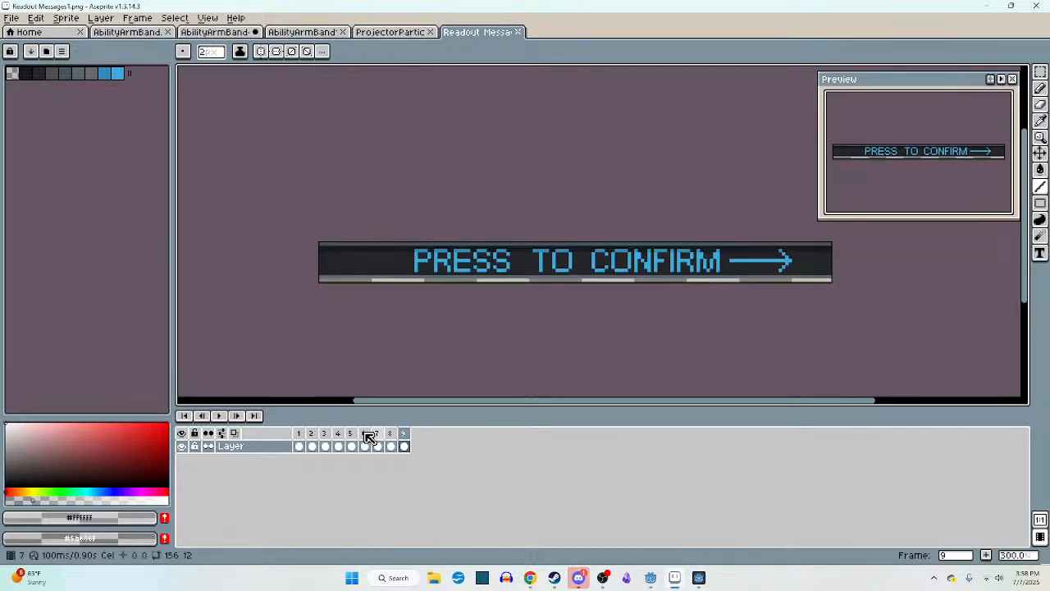
pyautogui.click(302, 433)
pyautogui.press('Right')
pyautogui.press('Right')
pyautogui.press('Right')
pyautogui.press('Right')
pyautogui.press('Right')
pyautogui.press('Right')
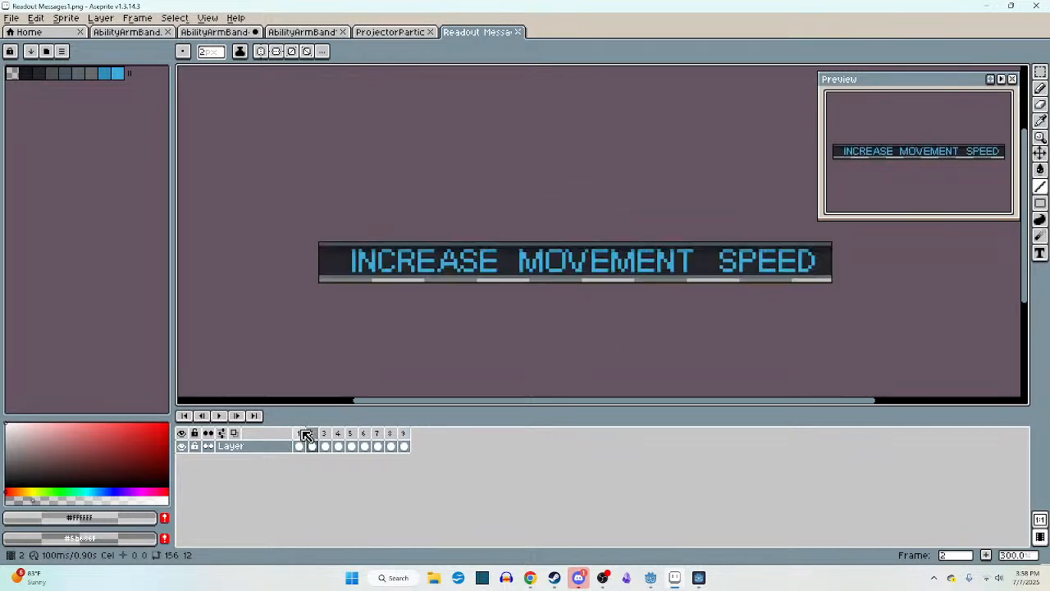
pyautogui.press('Right')
pyautogui.press('Right')
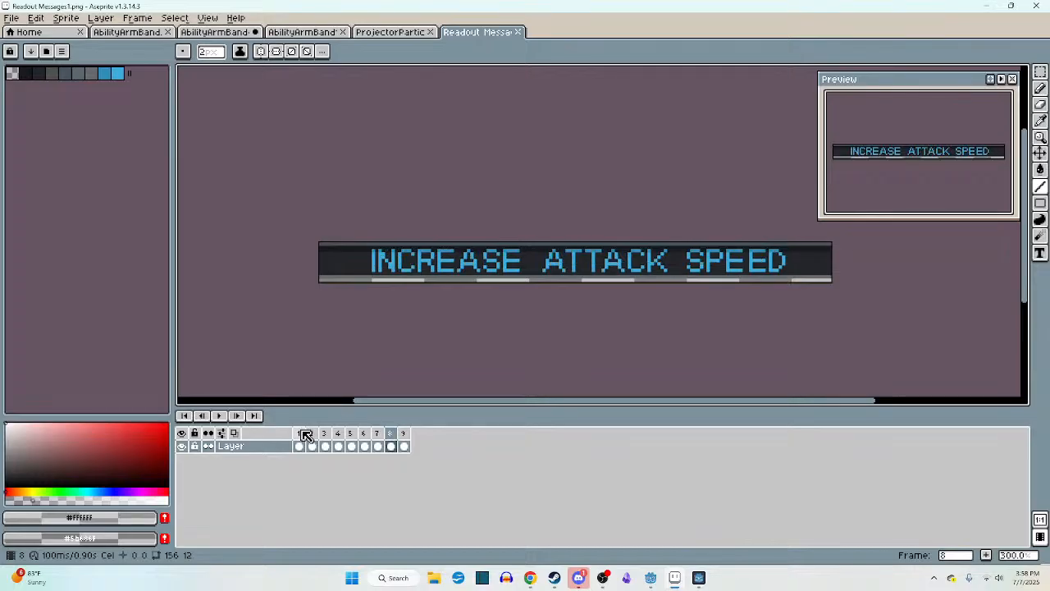
pyautogui.hotkey('alt', 'n')
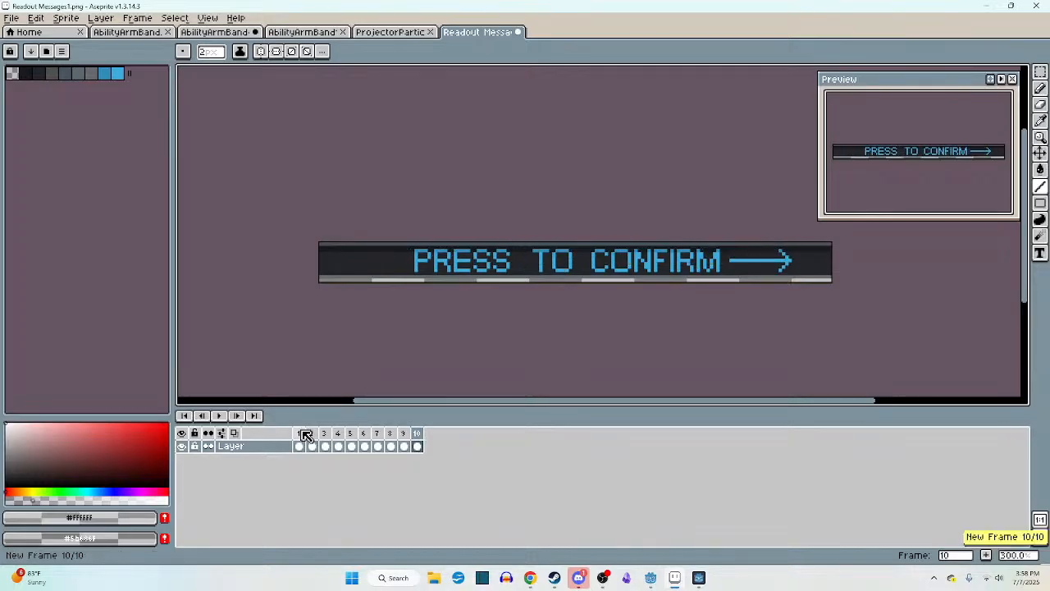
# - Erase the PRESS TO CONFIRM text and arrow on frame 10 by filling them with the sampled dark background colours
pyautogui.scroll(2, 429, 316)
pyautogui.press('i')
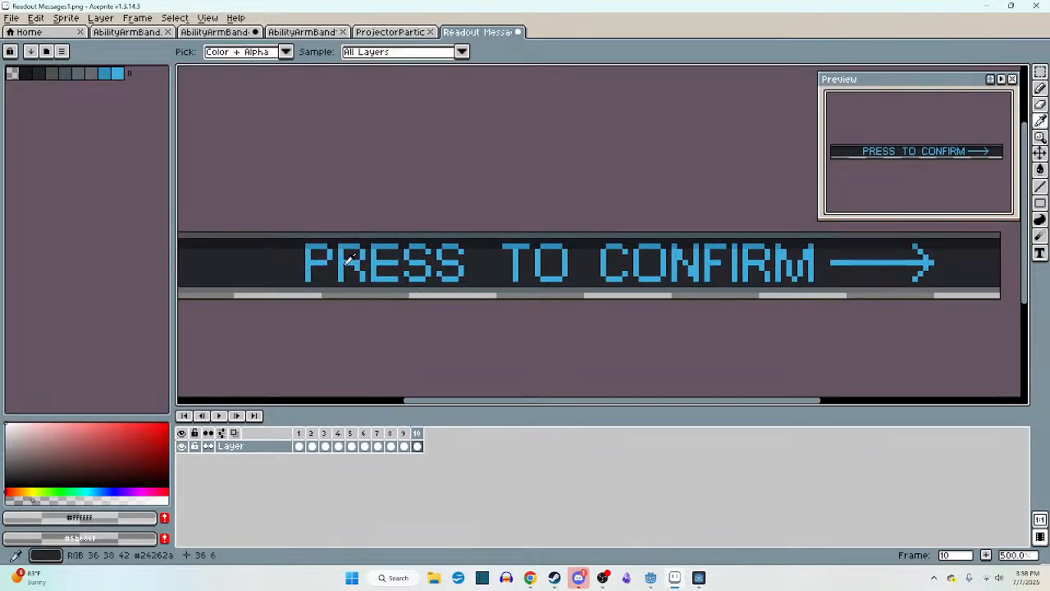
pyautogui.press('g')
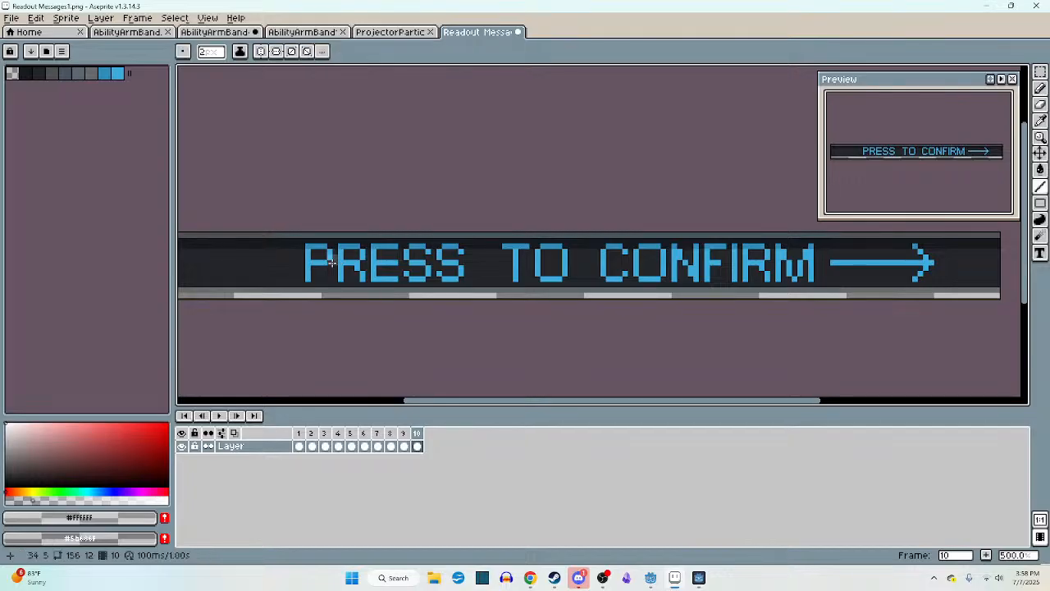
pyautogui.keyDown('alt'); pyautogui.click(301, 263); pyautogui.keyUp('alt')
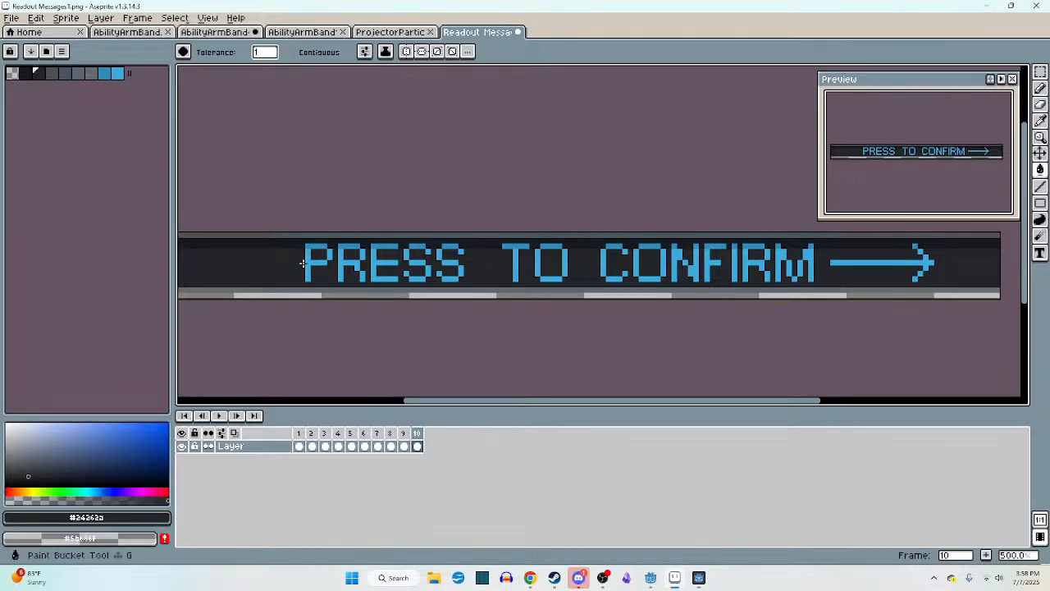
pyautogui.click(307, 259)
pyautogui.keyDown('alt'); pyautogui.click(301, 240); pyautogui.keyUp('alt')
pyautogui.click(306, 245)
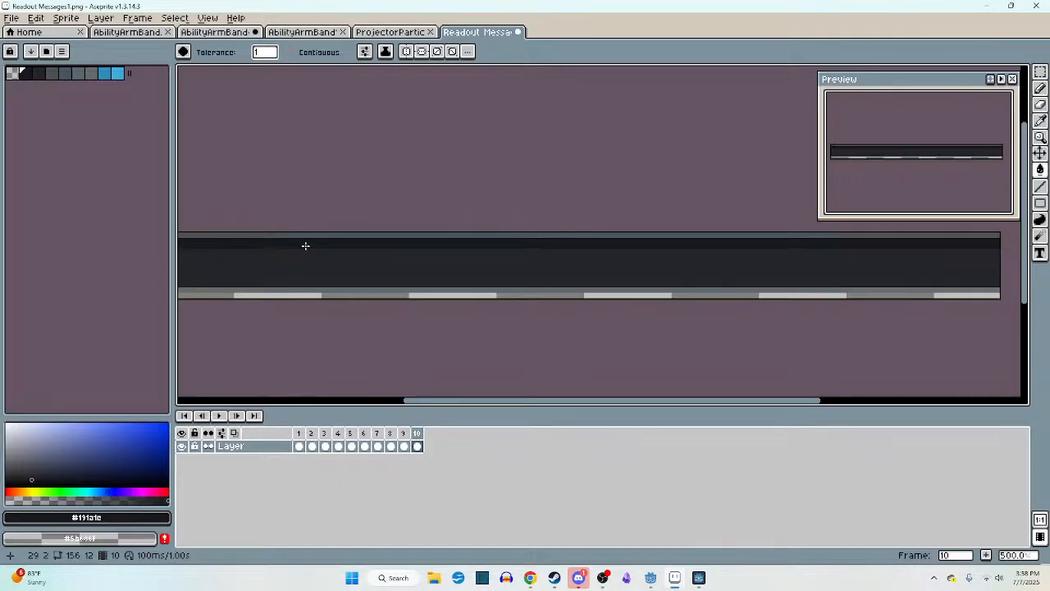
# - Start a text box spanning the empty dark band on frame 10 and set its colour to the lightest blue swatch
pyautogui.press('t')
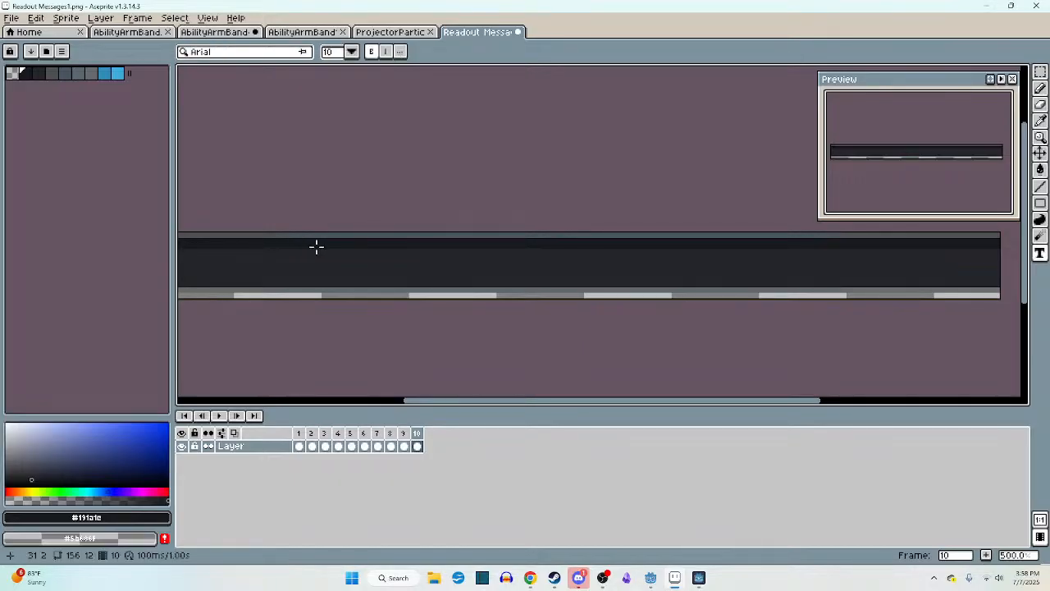
pyautogui.scroll(-3, 311, 255)
pyautogui.scroll(2, 312, 254)
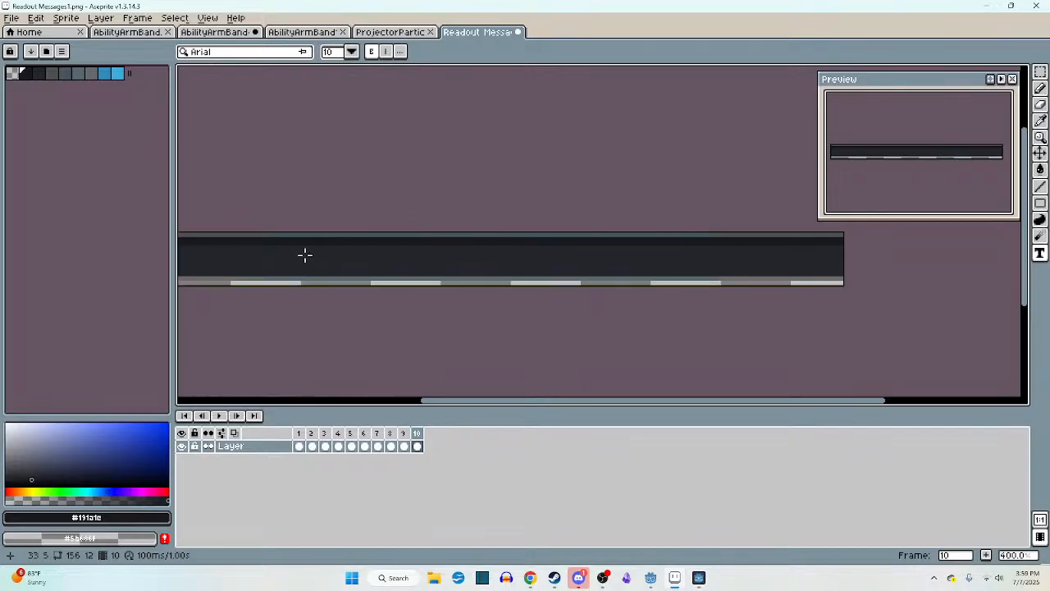
pyautogui.moveTo(262, 246); pyautogui.dragTo(753, 279)
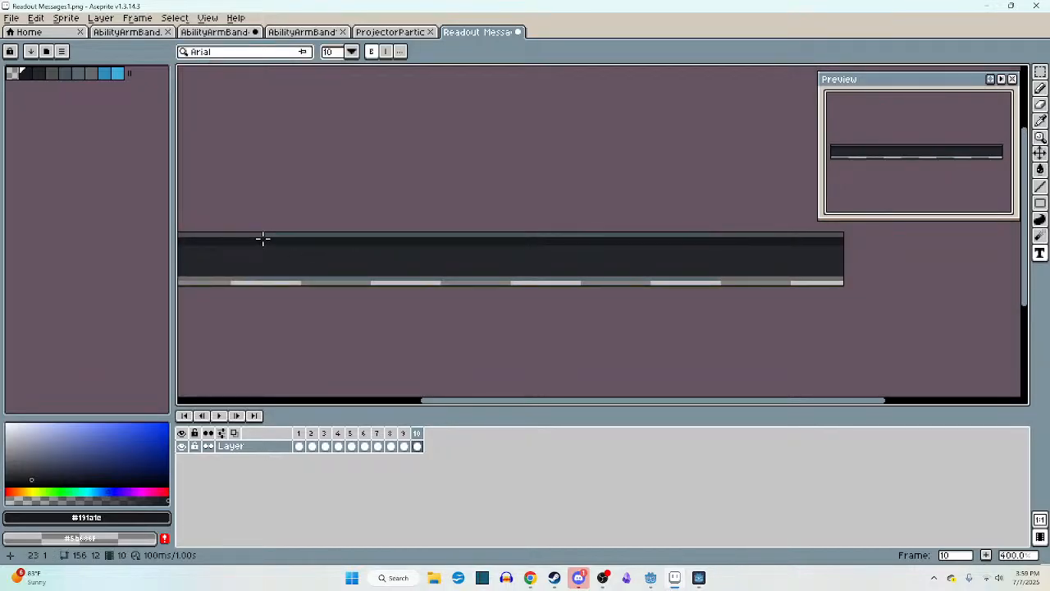
pyautogui.moveTo(260, 237); pyautogui.dragTo(763, 276)
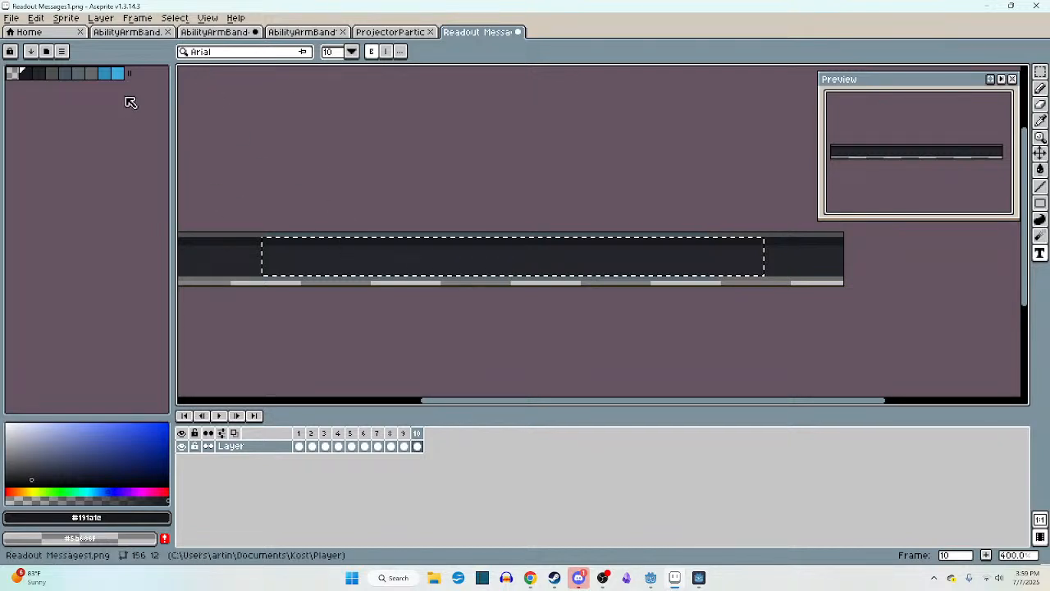
pyautogui.click(117, 73)
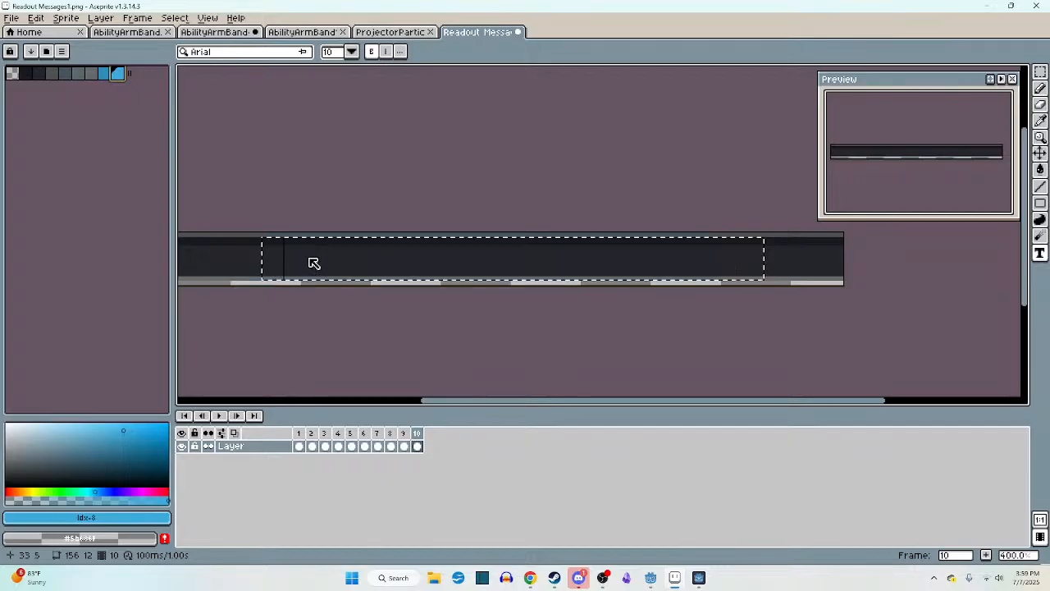
pyautogui.write('asdf')
pyautogui.press('BackSpace')
pyautogui.press('BackSpace')
pyautogui.press('BackSpace')
pyautogui.press('BackSpace')
# - Reposition the text box within the readout band and enter the message POTENIAL SCORE
pyautogui.scroll(1, 342, 265)
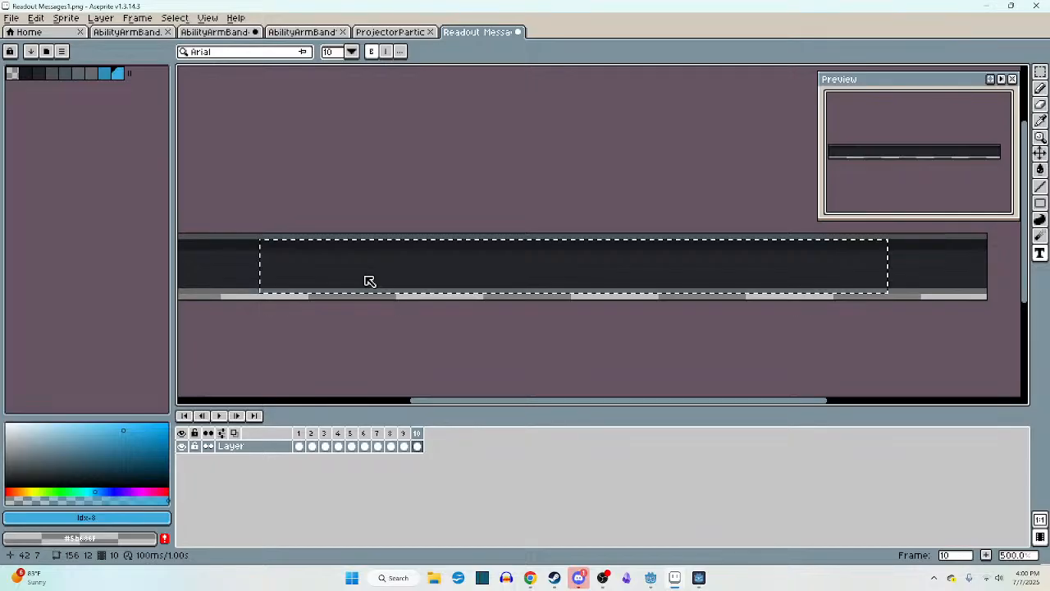
pyautogui.moveTo(369, 282); pyautogui.dragTo(433, 271, button='middle')
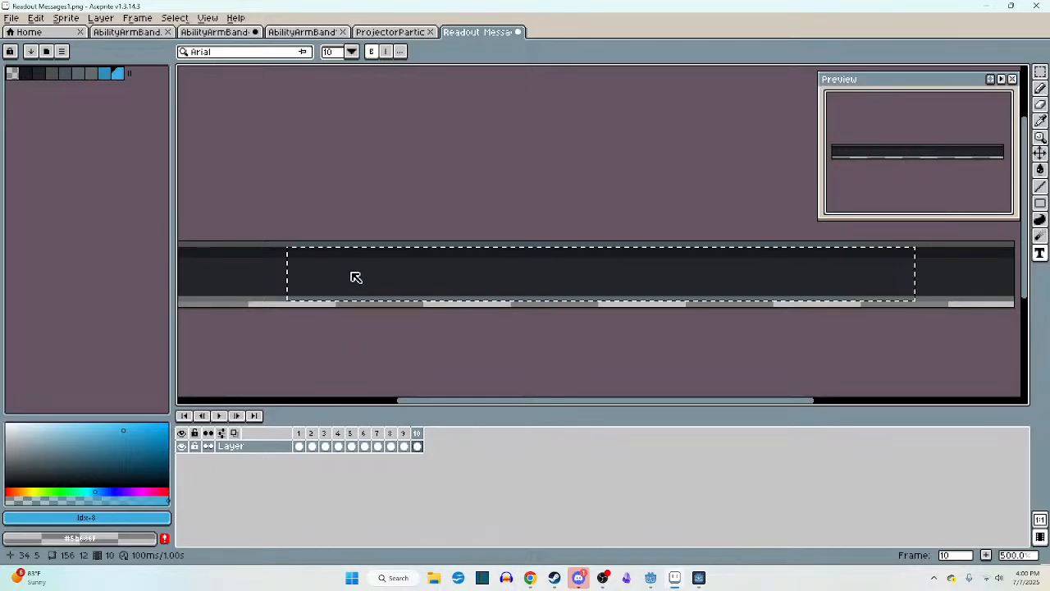
pyautogui.write('PT')
pyautogui.press('BackSpace')
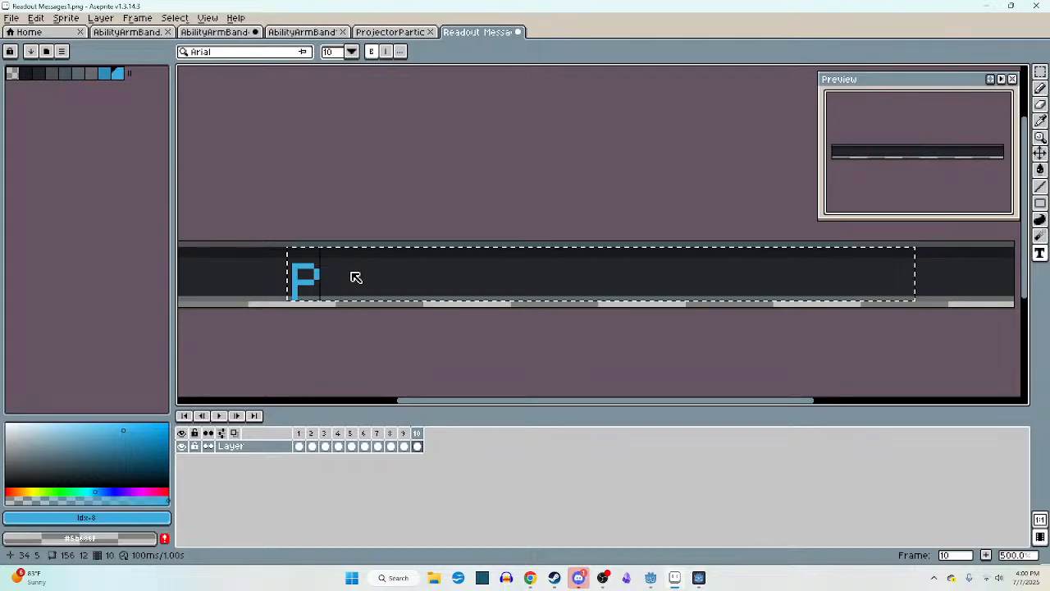
pyautogui.write('CTENTIA')
pyautogui.press('BackSpace')
pyautogui.press('BackSpace')
pyautogui.press('BackSpace')
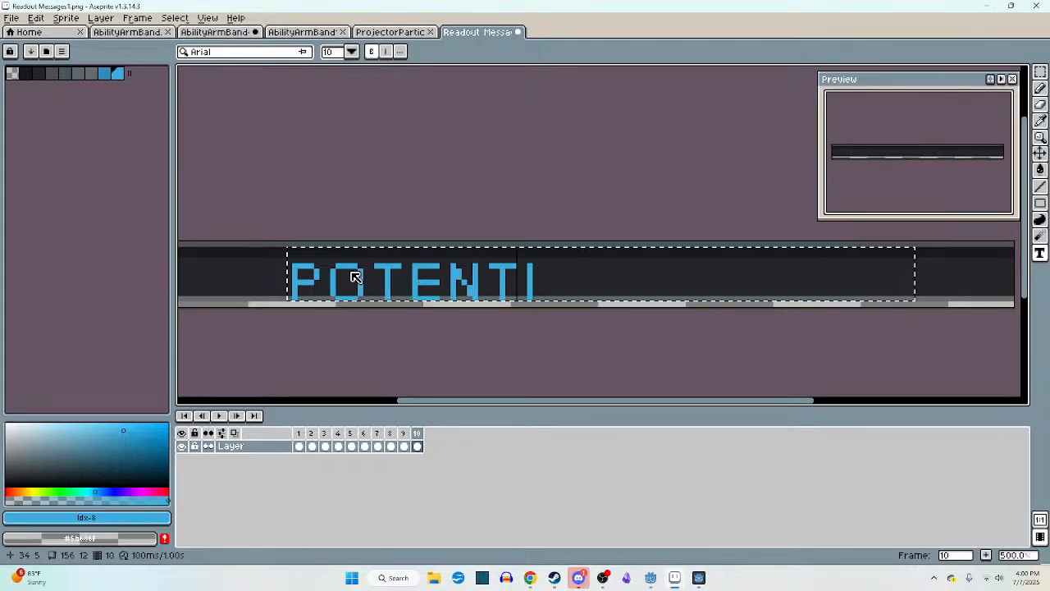
pyautogui.write('IAL SCORE')
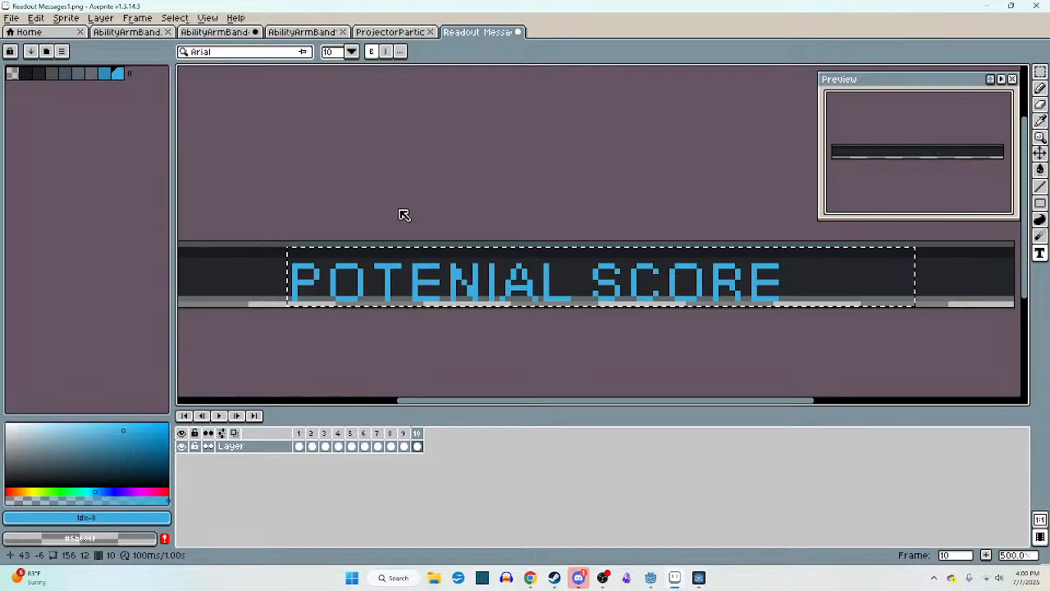
# - Raise the text inside the band and insert the word ROUND between POTENIAL and SCORE
pyautogui.click(502, 293)
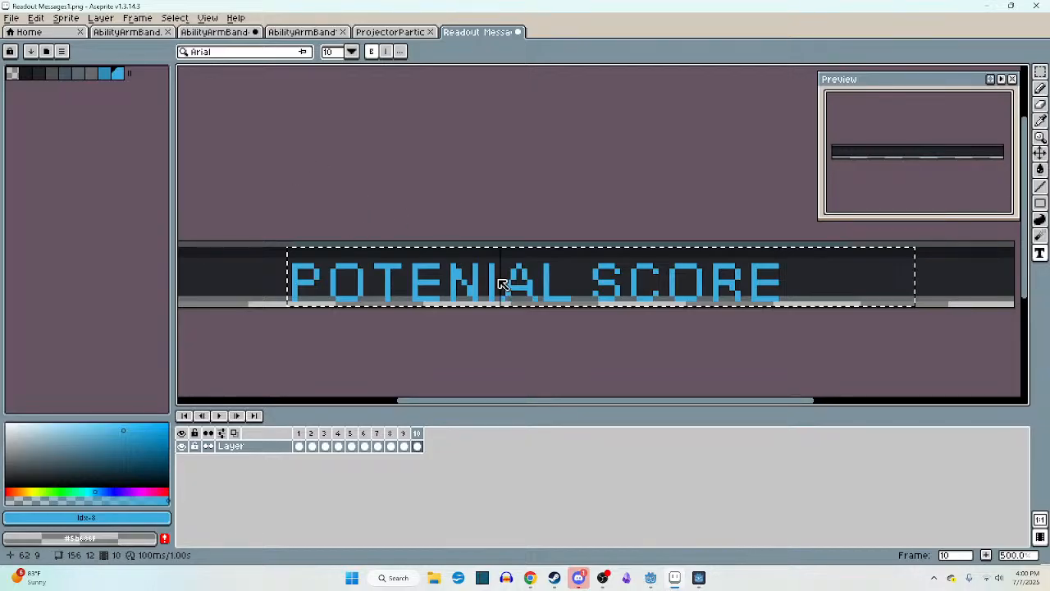
pyautogui.moveTo(556, 254); pyautogui.dragTo(605, 235)
pyautogui.scroll(-4, 575, 243)
pyautogui.scroll(2, 574, 256)
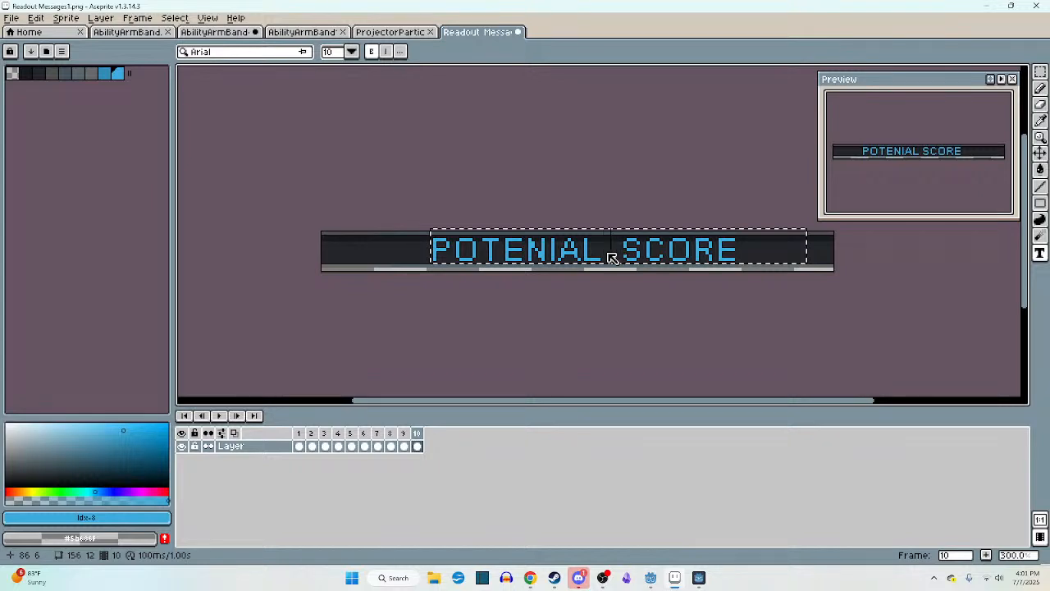
pyautogui.write('ROUND')
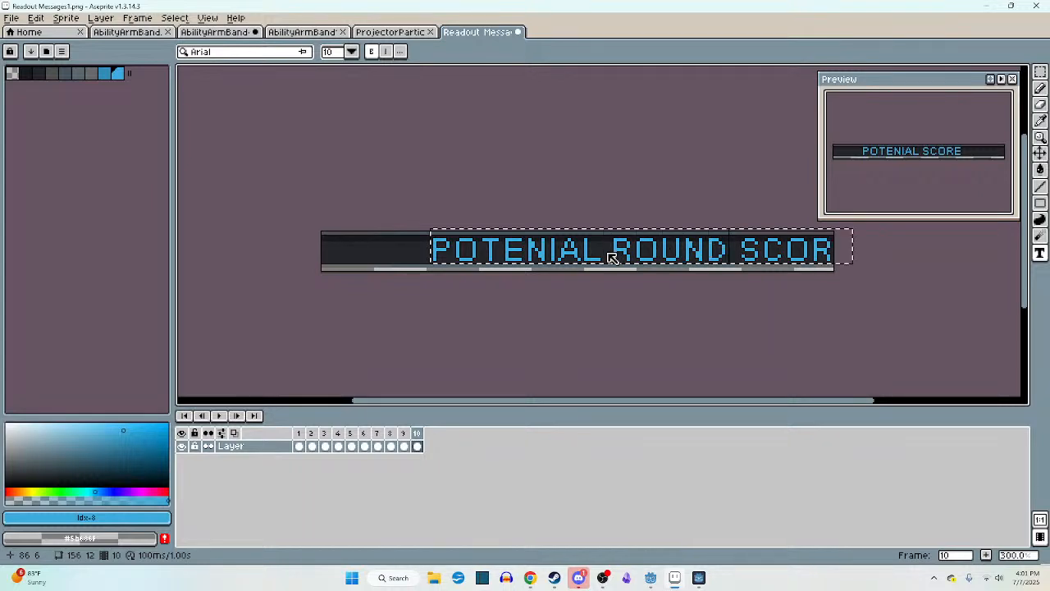
# - Shift the POTENIAL ROUND SCORE text left until it is centred on the readout band and commit it to the frame
pyautogui.moveTo(632, 234); pyautogui.dragTo(573, 234)
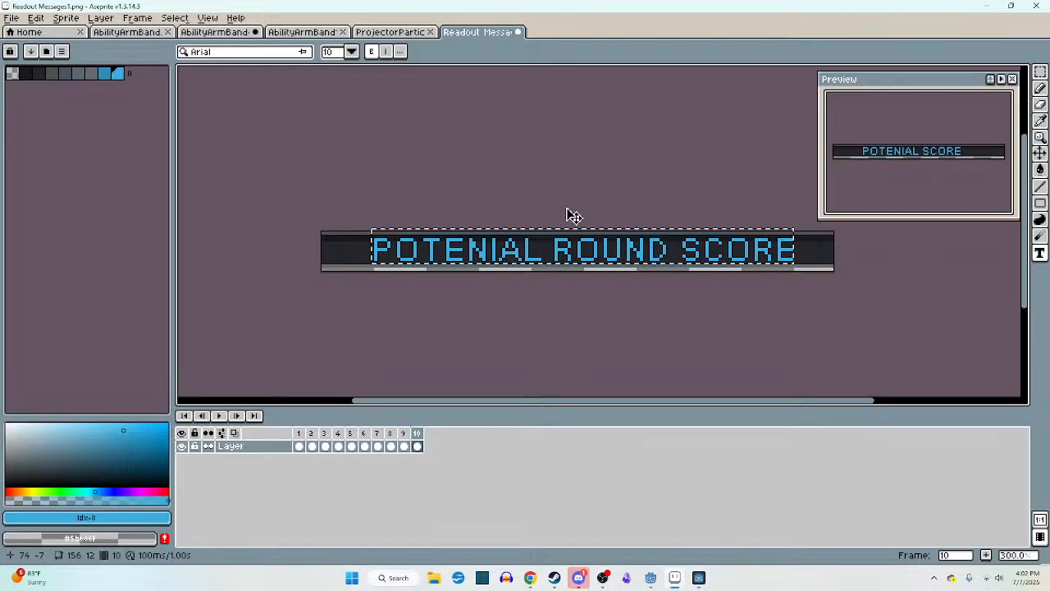
pyautogui.scroll(1, 538, 264)
pyautogui.scroll(1, 538, 264)
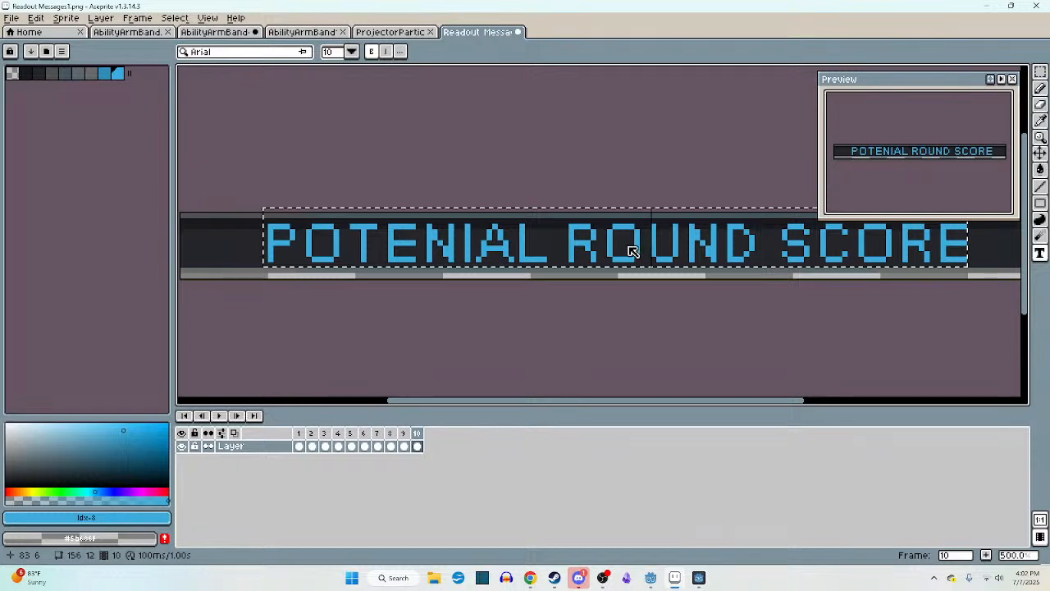
pyautogui.scroll(-2, 619, 253)
pyautogui.moveTo(619, 253); pyautogui.dragTo(569, 258, button='middle')
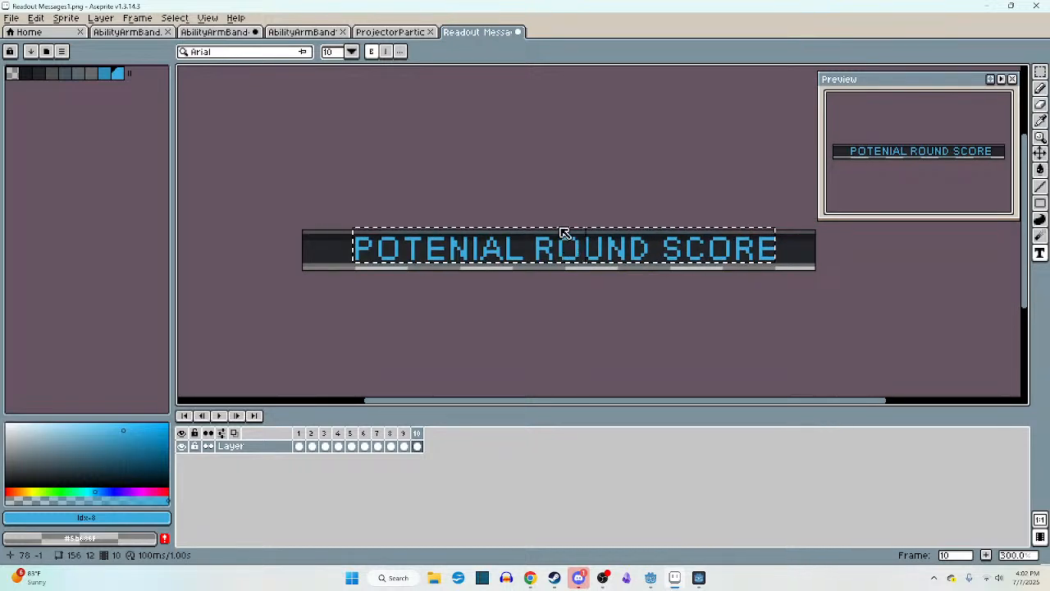
pyautogui.moveTo(563, 230); pyautogui.dragTo(558, 234)
pyautogui.scroll(1, 534, 244)
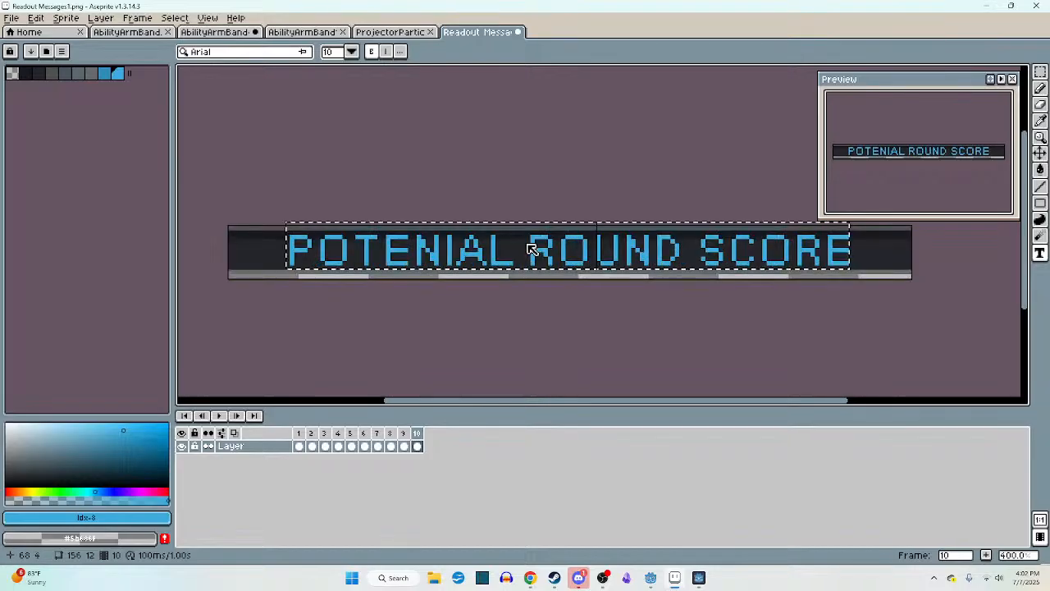
pyautogui.click(540, 325)
pyautogui.scroll(2, 416, 236)
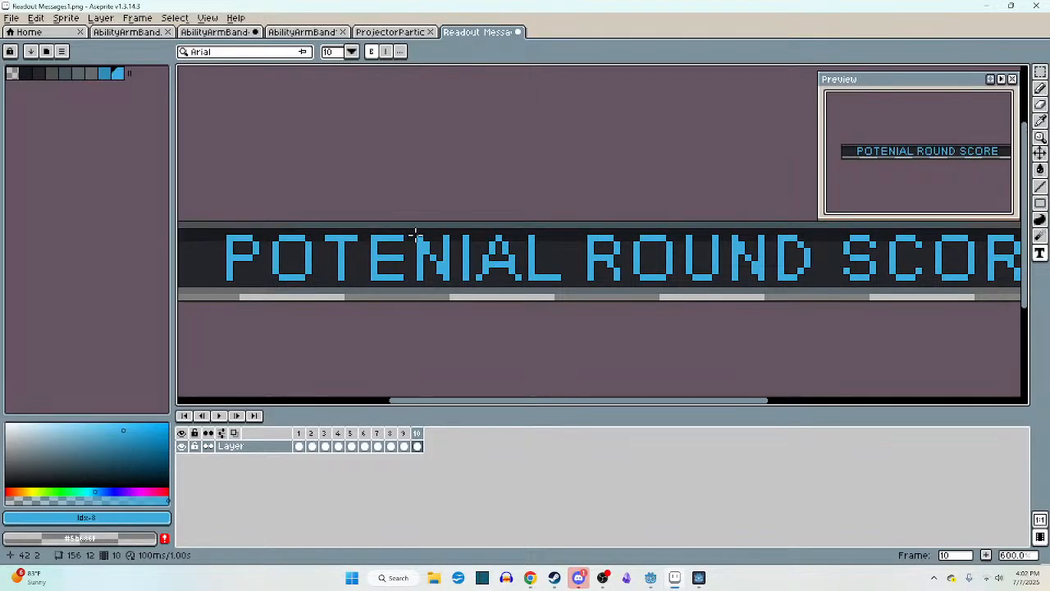
# - Tighten the letter spacing of POTENIAL by nudging successive groups of its trailing letters left
pyautogui.press('m')
pyautogui.moveTo(406, 235); pyautogui.dragTo(565, 290)
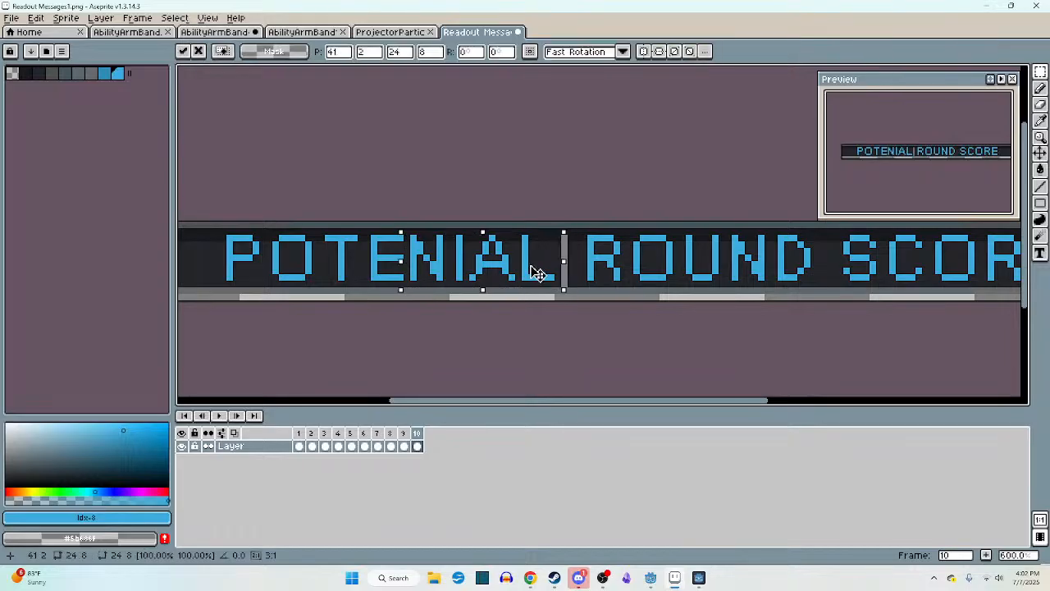
pyautogui.moveTo(325, 237); pyautogui.dragTo(521, 273)
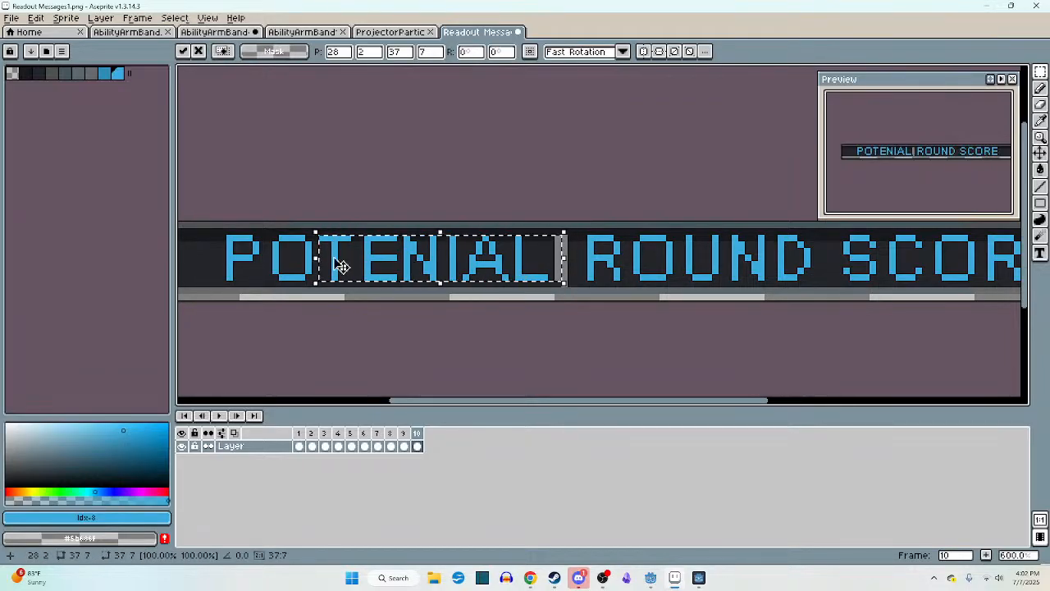
pyautogui.moveTo(271, 233); pyautogui.dragTo(557, 282)
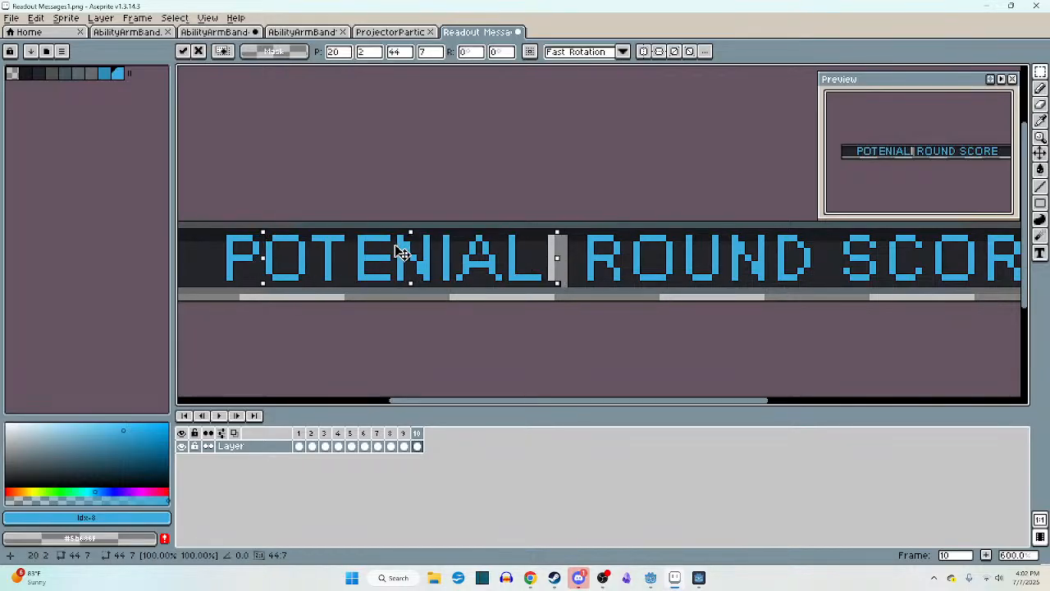
pyautogui.hotkey('ctrl', 'd')
pyautogui.moveTo(353, 237); pyautogui.dragTo(543, 281)
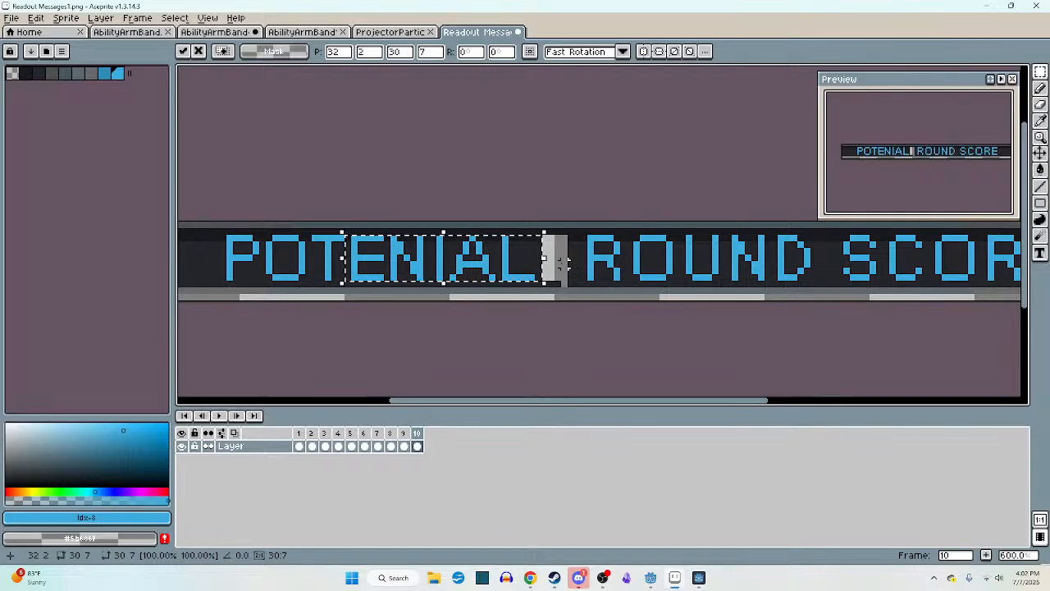
pyautogui.hotkey('ctrl', 'd')
# - Tighten the letter spacing of ROUND by nudging OUND, UND, ND and D left in turn
pyautogui.moveTo(560, 261); pyautogui.dragTo(446, 266, button='middle')
pyautogui.moveTo(523, 241); pyautogui.dragTo(706, 285)
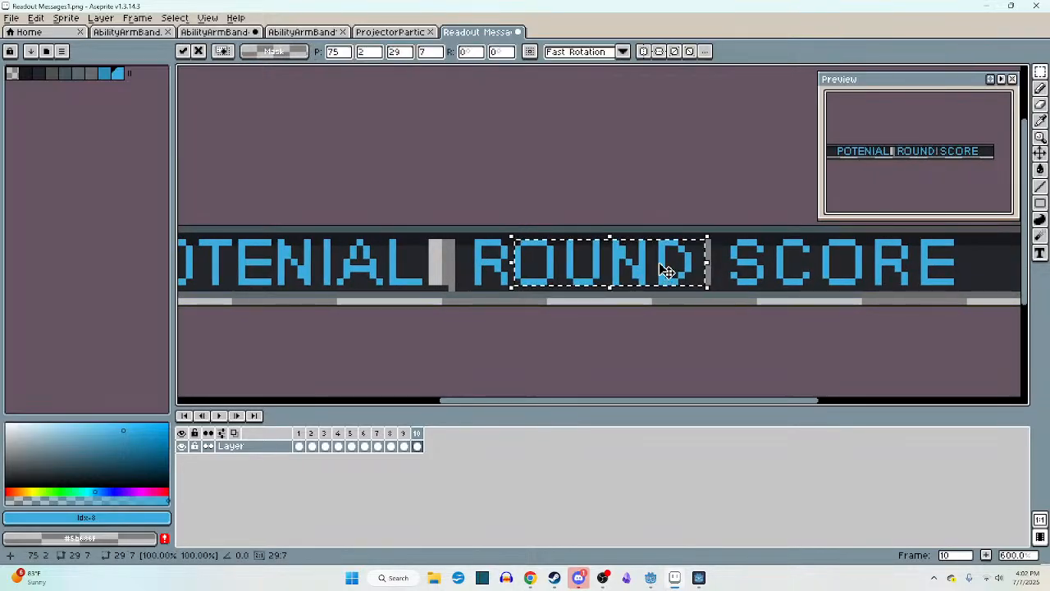
pyautogui.hotkey('ctrl', 'd')
pyautogui.scroll(3, 656, 254)
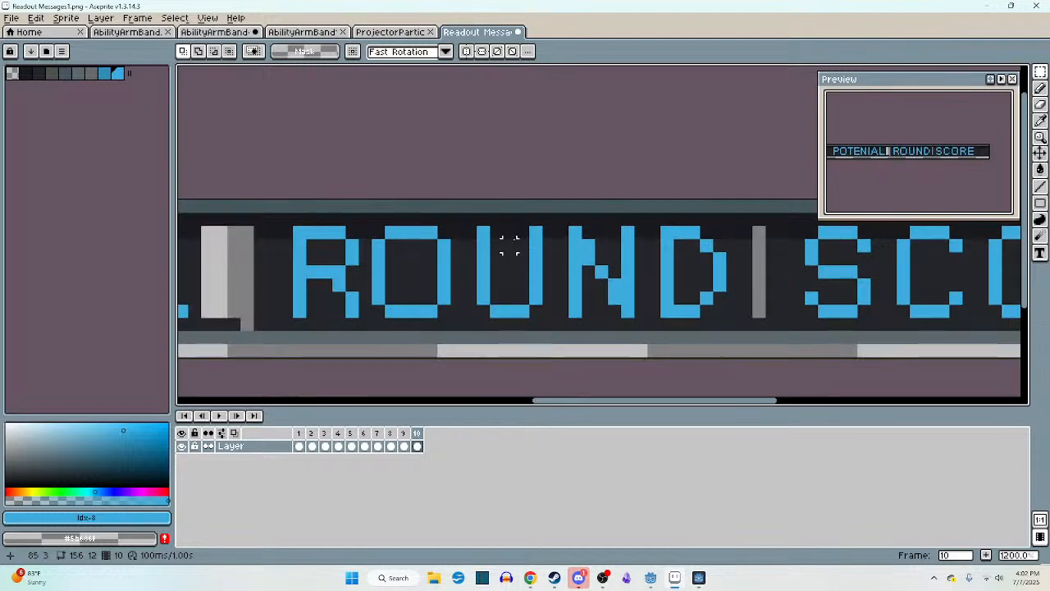
pyautogui.moveTo(481, 227); pyautogui.dragTo(656, 294)
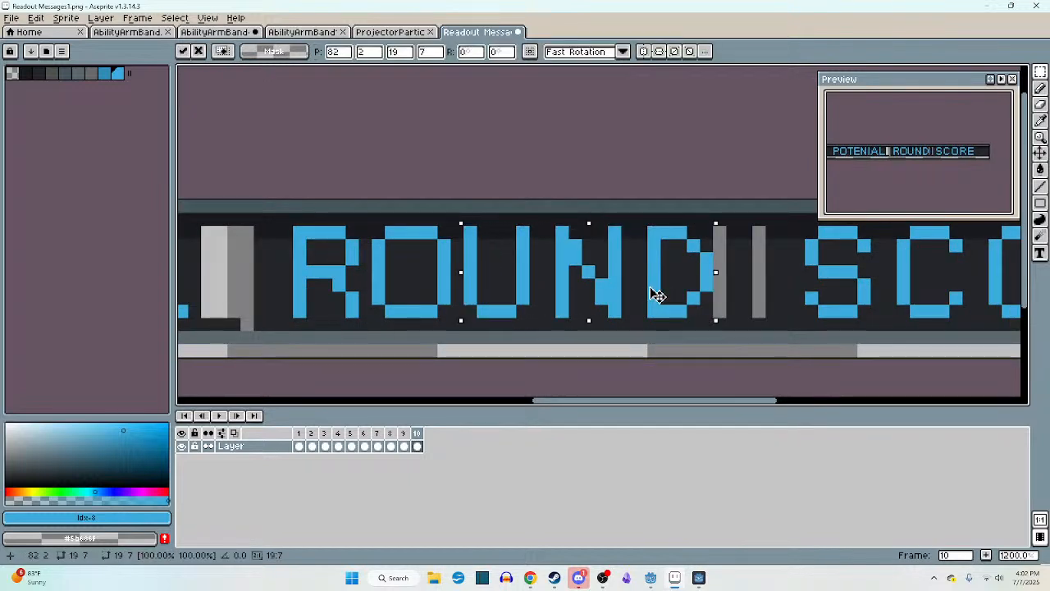
pyautogui.hotkey('ctrl', 'd')
pyautogui.moveTo(556, 226); pyautogui.dragTo(671, 288)
pyautogui.click(746, 284)
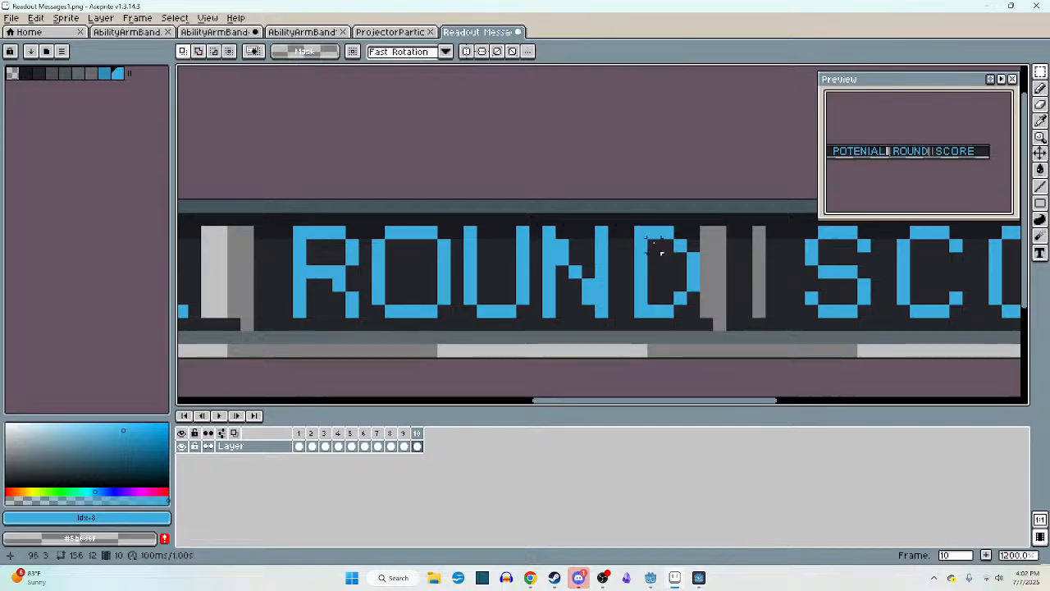
pyautogui.moveTo(641, 232)
pyautogui.mouseDown()
pyautogui.moveTo(694, 312)
pyautogui.moveTo(666, 298)
pyautogui.mouseUp()
pyautogui.click(720, 297)
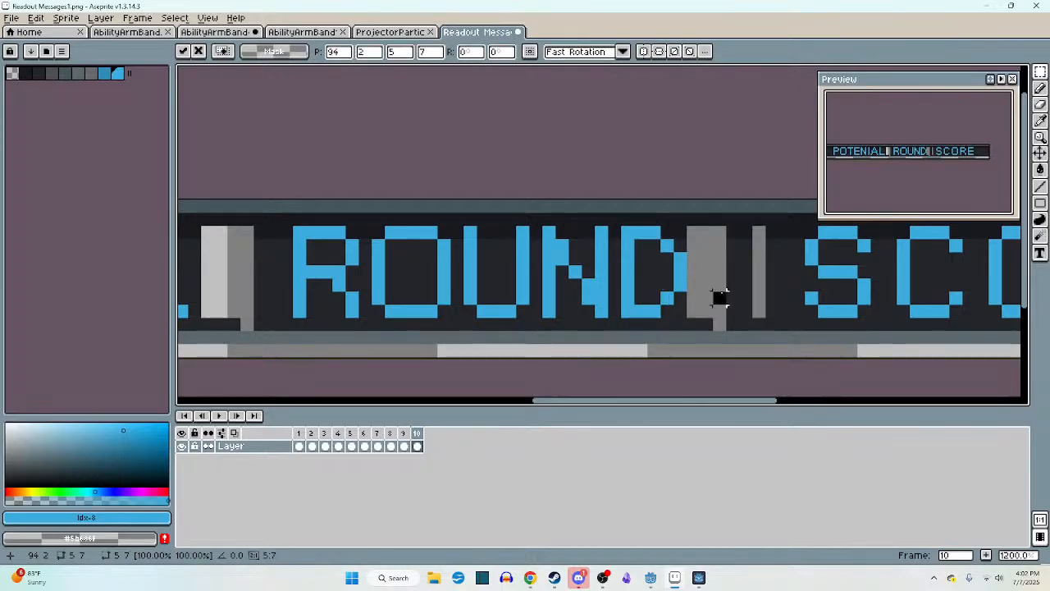
# - Tighten the letter spacing of SCORE by nudging SCOR, SCO, SC and S right one pixel in turn
pyautogui.scroll(-3, 719, 297)
pyautogui.scroll(4, 598, 284)
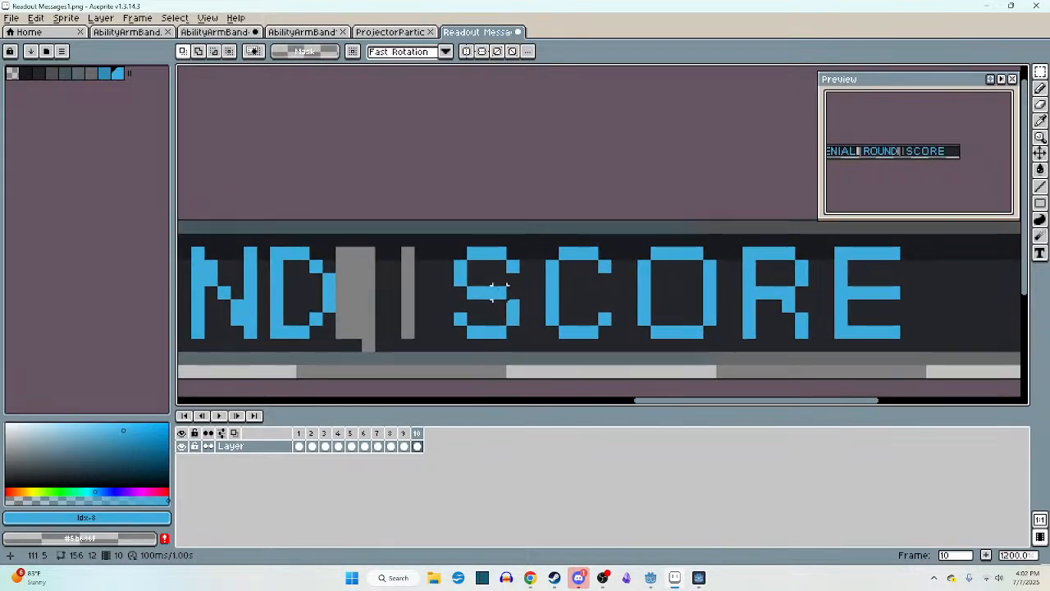
pyautogui.scroll(1, 521, 286)
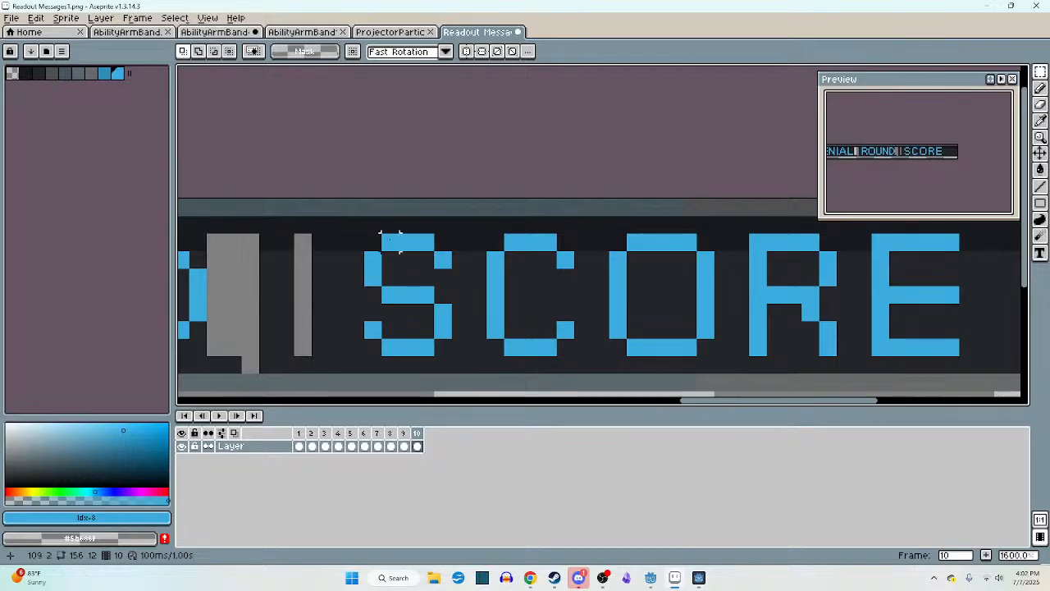
pyautogui.moveTo(364, 234); pyautogui.dragTo(804, 335)
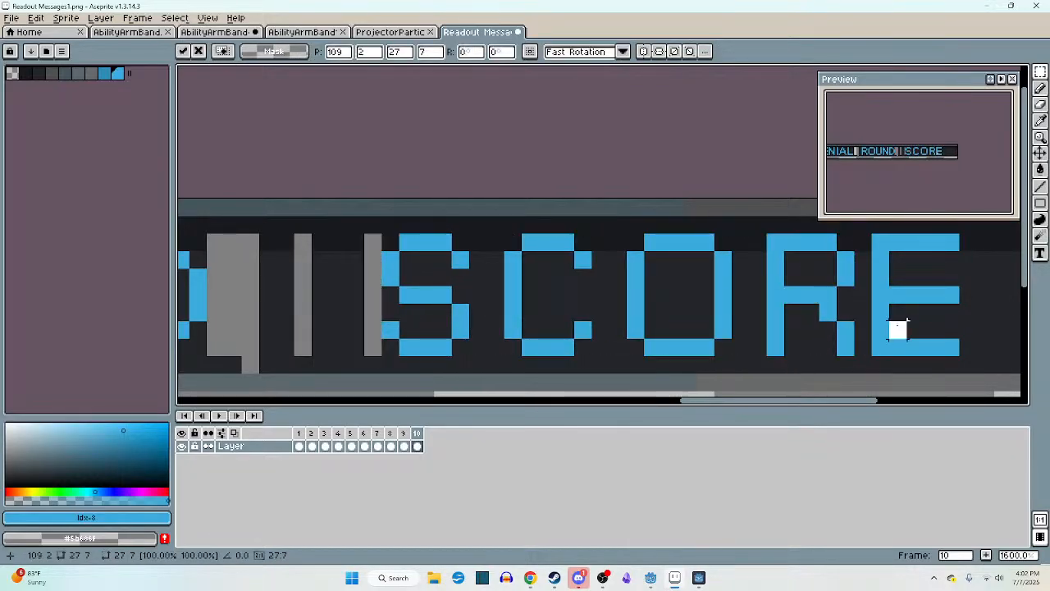
pyautogui.press('Return')
pyautogui.moveTo(382, 236); pyautogui.dragTo(720, 346)
pyautogui.moveTo(651, 317); pyautogui.dragTo(668, 316)
pyautogui.click(760, 321)
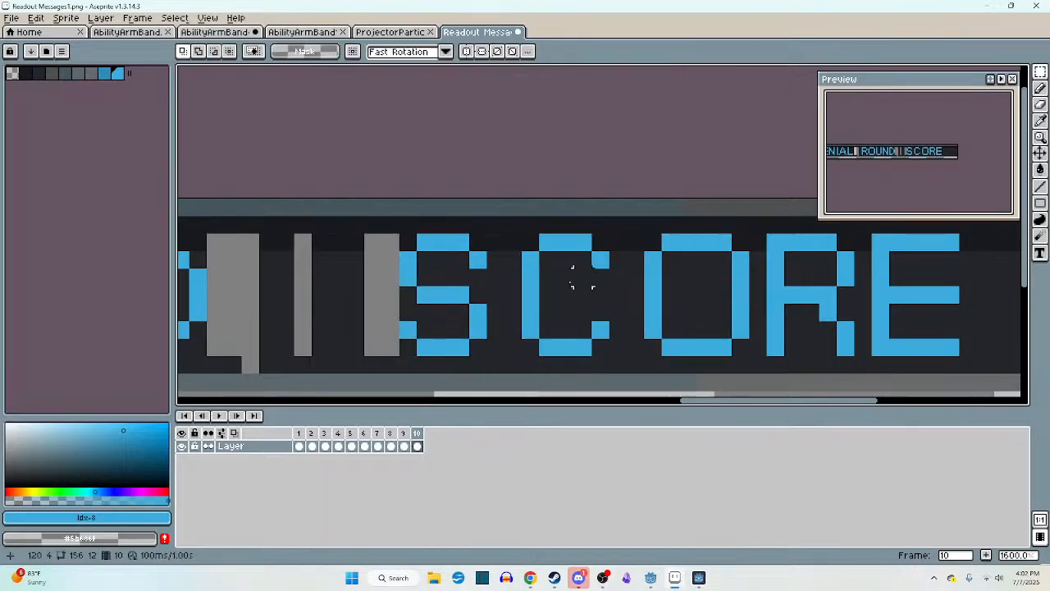
pyautogui.moveTo(399, 232); pyautogui.dragTo(612, 359)
pyautogui.click(556, 315)
pyautogui.moveTo(550, 310); pyautogui.dragTo(572, 309)
pyautogui.click(671, 312)
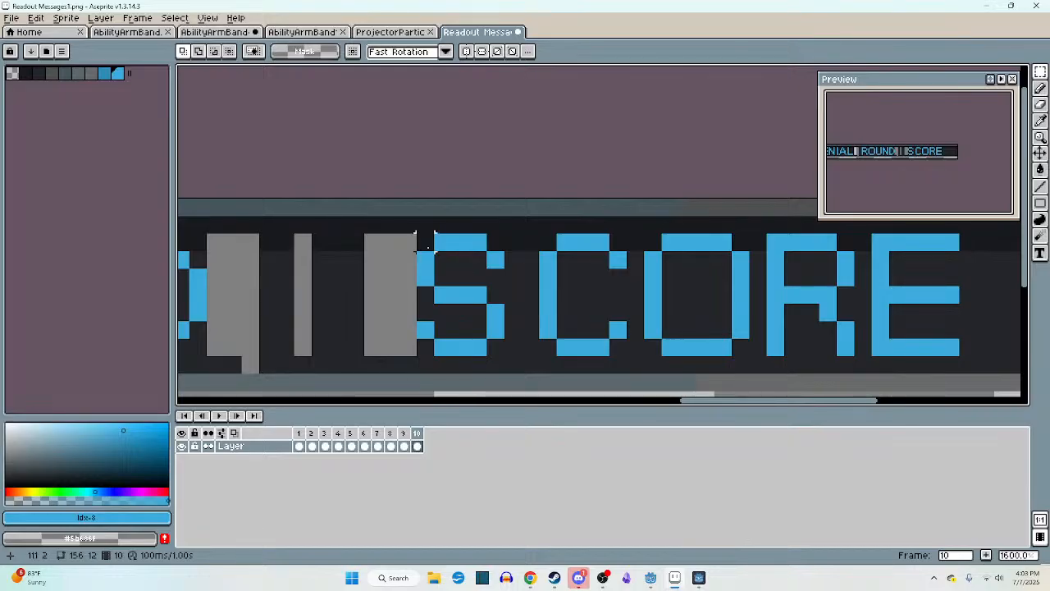
pyautogui.moveTo(425, 242); pyautogui.dragTo(495, 349)
pyautogui.moveTo(466, 317); pyautogui.dragTo(483, 318)
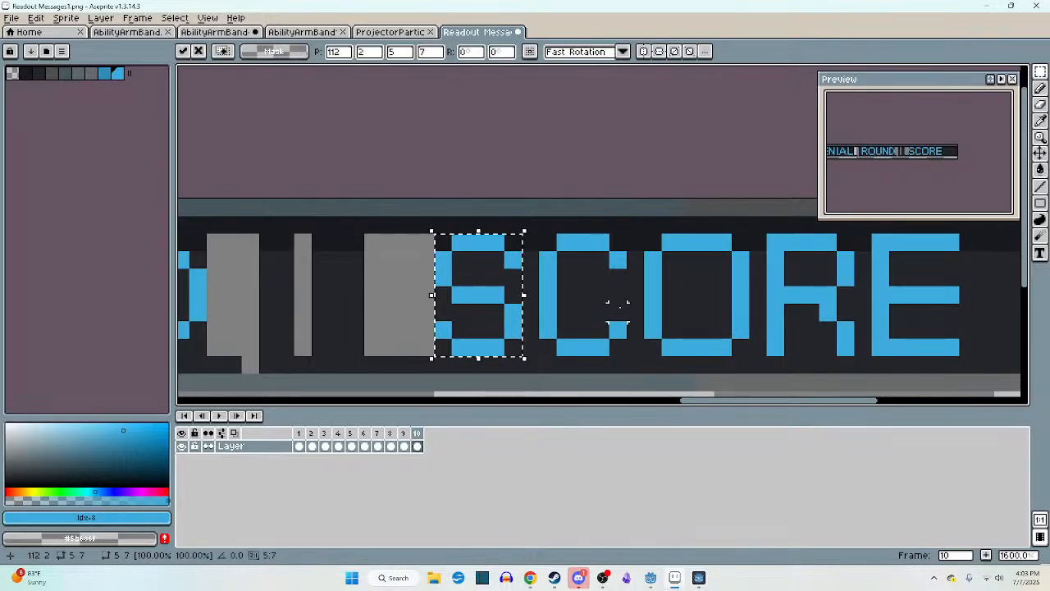
pyautogui.click(617, 307)
# - Shift the whole word ROUND slightly right to even out the gaps between the three words
pyautogui.scroll(-6, 620, 309)
pyautogui.scroll(3, 525, 305)
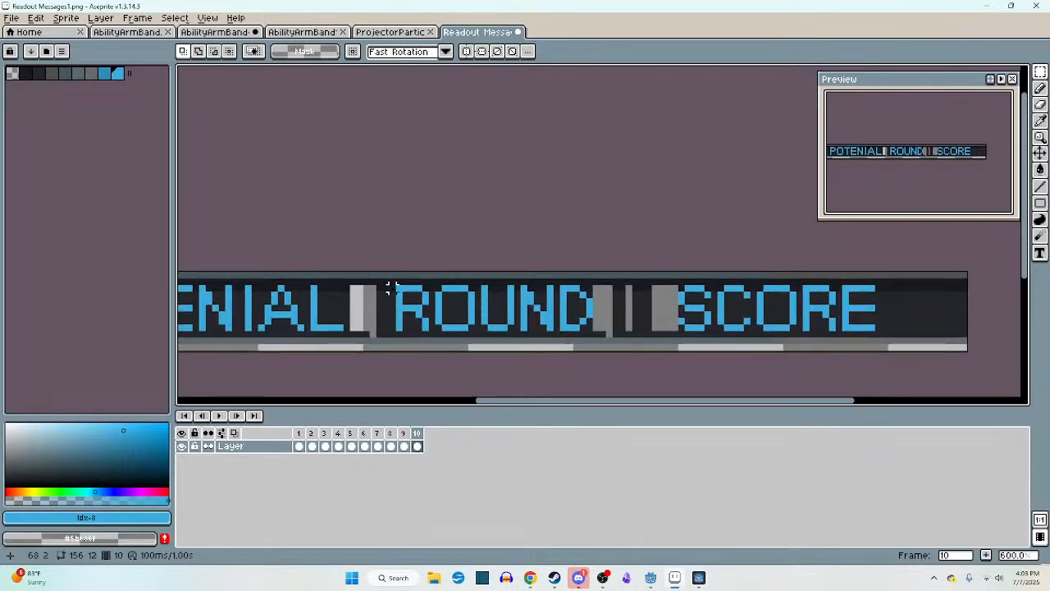
pyautogui.moveTo(389, 285); pyautogui.dragTo(598, 328)
pyautogui.moveTo(567, 325); pyautogui.dragTo(579, 326)
pyautogui.click(629, 308)
# - Fill the grey and light gaps left beside the word ROUND with the dark background colour #24262a
pyautogui.scroll(2, 628, 308)
pyautogui.keyDown('alt'); pyautogui.click(607, 306); pyautogui.keyUp('alt')
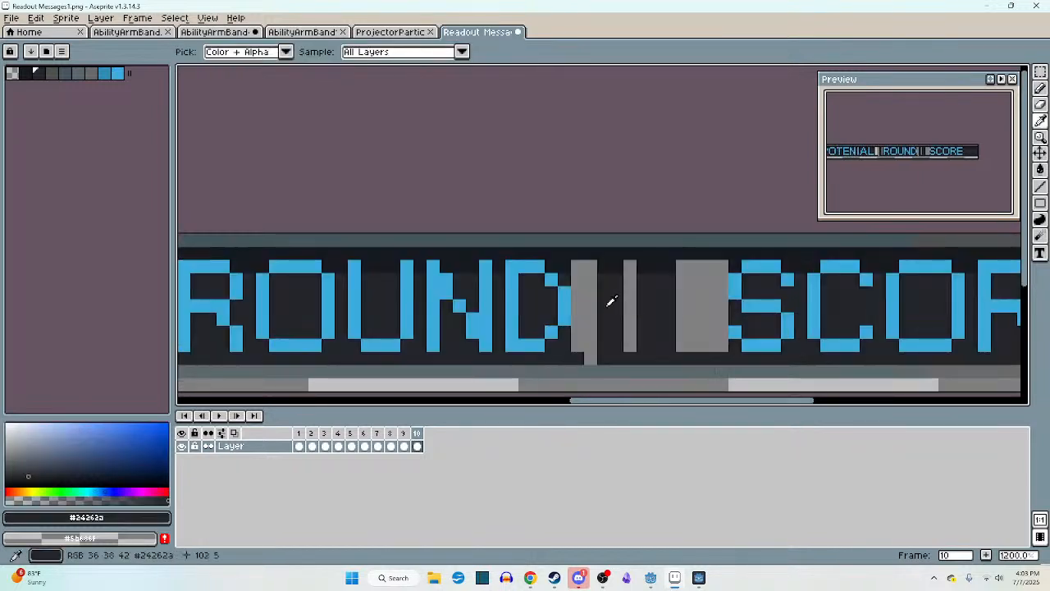
pyautogui.press('g')
pyautogui.click(598, 304)
pyautogui.hotkey('ctrl', 'z')
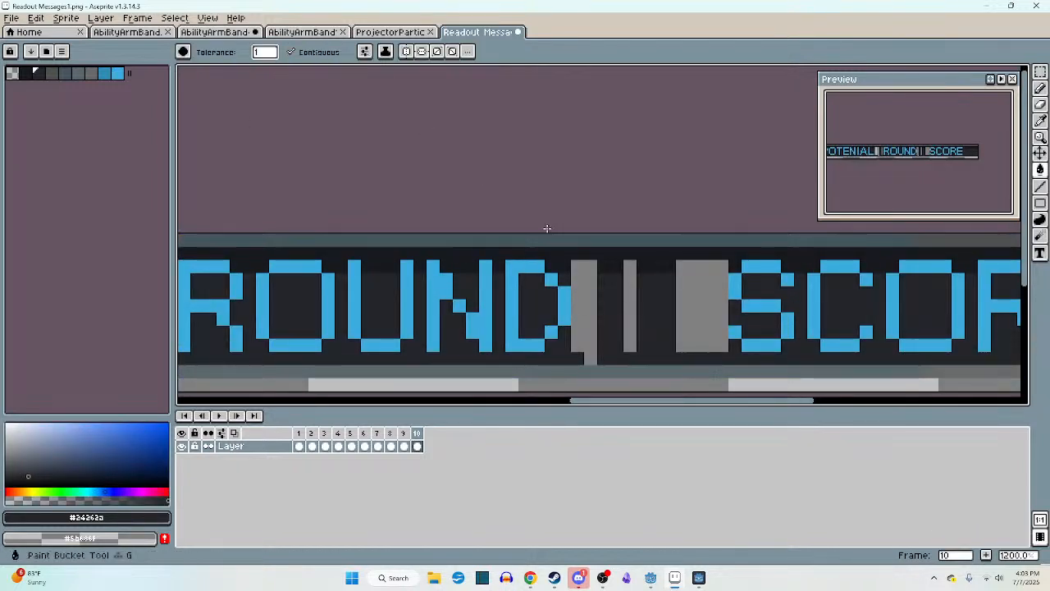
pyautogui.click(588, 297)
pyautogui.click(629, 303)
pyautogui.click(691, 297)
pyautogui.moveTo(534, 297); pyautogui.dragTo(766, 290, button='middle')
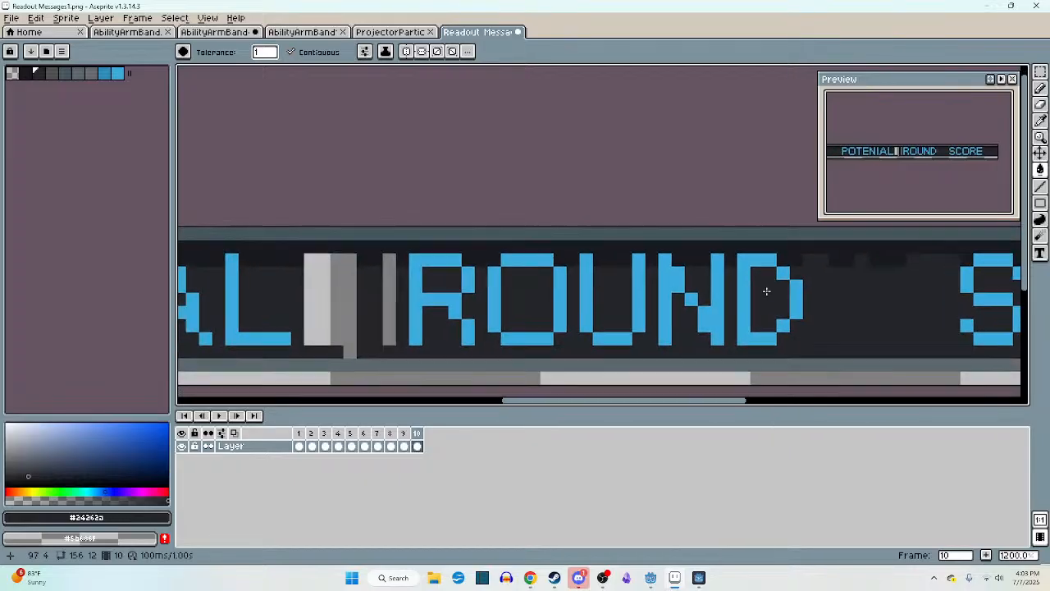
pyautogui.click(389, 299)
pyautogui.click(352, 299)
pyautogui.moveTo(366, 300); pyautogui.dragTo(369, 297, button='middle')
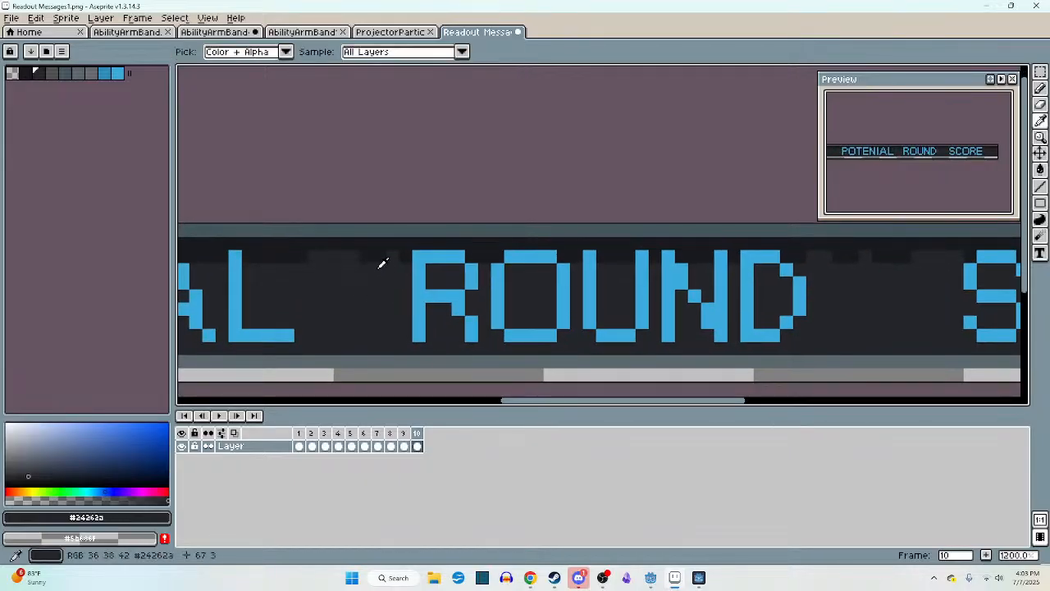
# - Redraw the darker shading row along the panel's upper edge in the gaps before and after ROUND
pyautogui.keyDown('alt'); pyautogui.click(396, 258); pyautogui.keyUp('alt')
pyautogui.press('b')
pyautogui.moveTo(397, 256); pyautogui.dragTo(315, 257)
pyautogui.moveTo(712, 258); pyautogui.dragTo(374, 268, button='middle')
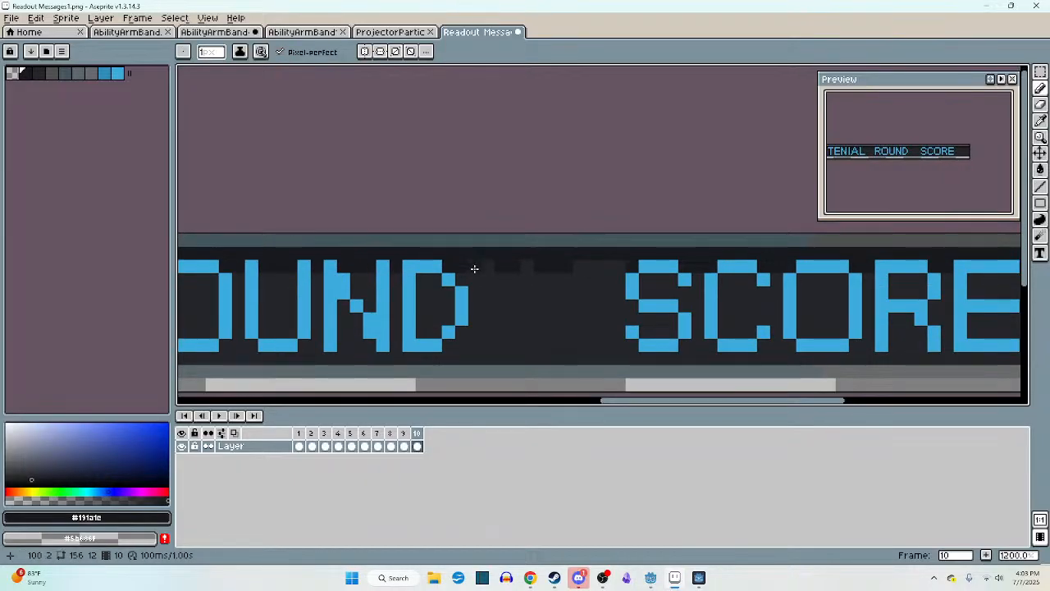
pyautogui.moveTo(473, 267); pyautogui.dragTo(608, 267)
pyautogui.scroll(-8, 616, 267)
pyautogui.scroll(4, 613, 298)
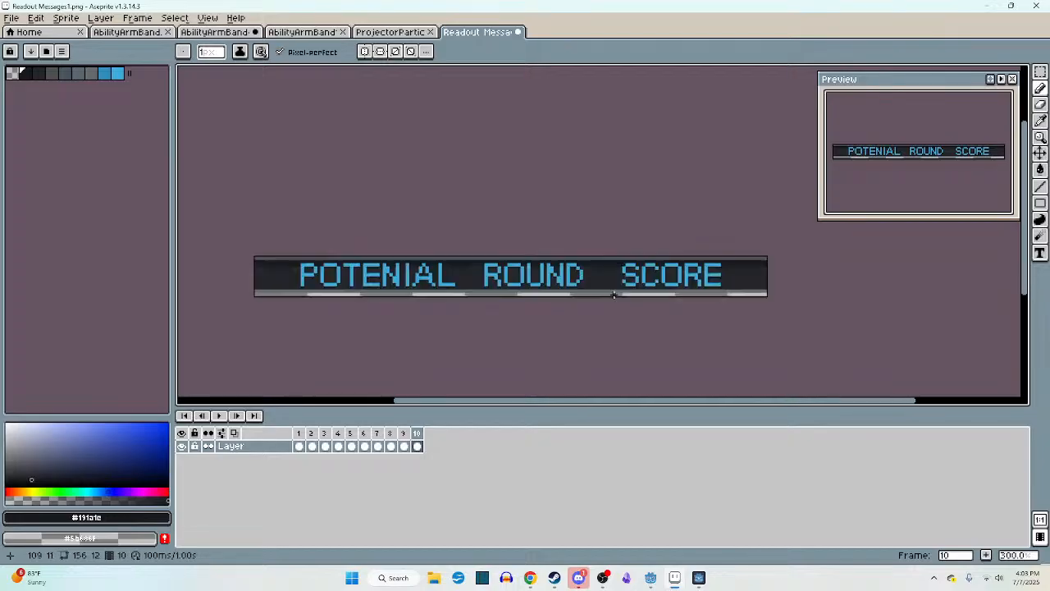
# - Move the word SCORE left to narrow its gap from ROUND
pyautogui.press('m')
pyautogui.scroll(4, 624, 287)
pyautogui.moveTo(609, 225)
pyautogui.mouseDown()
pyautogui.moveTo(943, 315)
pyautogui.moveTo(988, 314)
pyautogui.moveTo(977, 305)
pyautogui.moveTo(844, 300)
pyautogui.mouseUp()
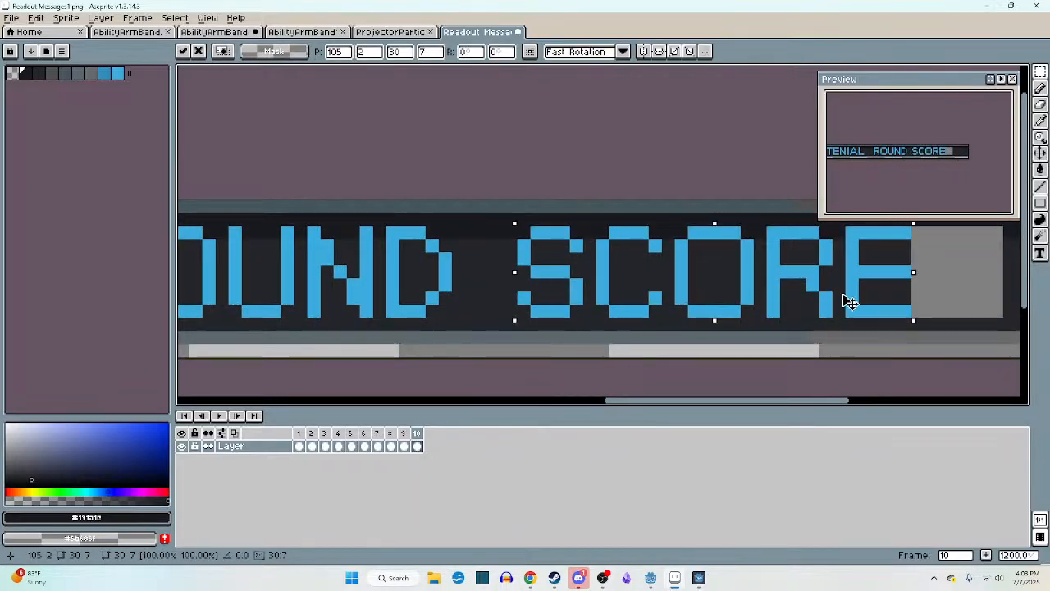
pyautogui.scroll(-4, 844, 300)
pyautogui.moveTo(682, 290); pyautogui.dragTo(744, 289, button='middle')
# - Move ROUND SCORE left together as one block to narrow the gap after POTENIAL
pyautogui.scroll(2, 497, 283)
pyautogui.moveTo(630, 284); pyautogui.dragTo(496, 284, button='middle')
pyautogui.click(488, 284)
pyautogui.moveTo(484, 252); pyautogui.dragTo(897, 300)
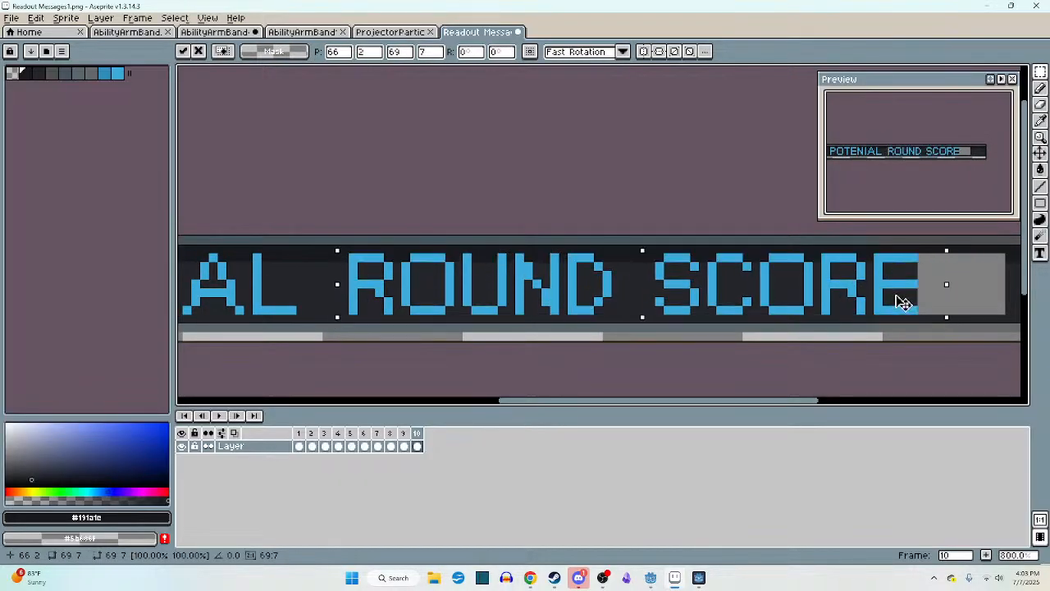
pyautogui.click(973, 293)
pyautogui.moveTo(973, 293); pyautogui.dragTo(815, 295, button='middle')
# - Fill the grey gap after SCORE with the dark background colour #24262a and redraw the darker shading row above it
pyautogui.keyDown('alt'); pyautogui.click(850, 286); pyautogui.keyUp('alt')
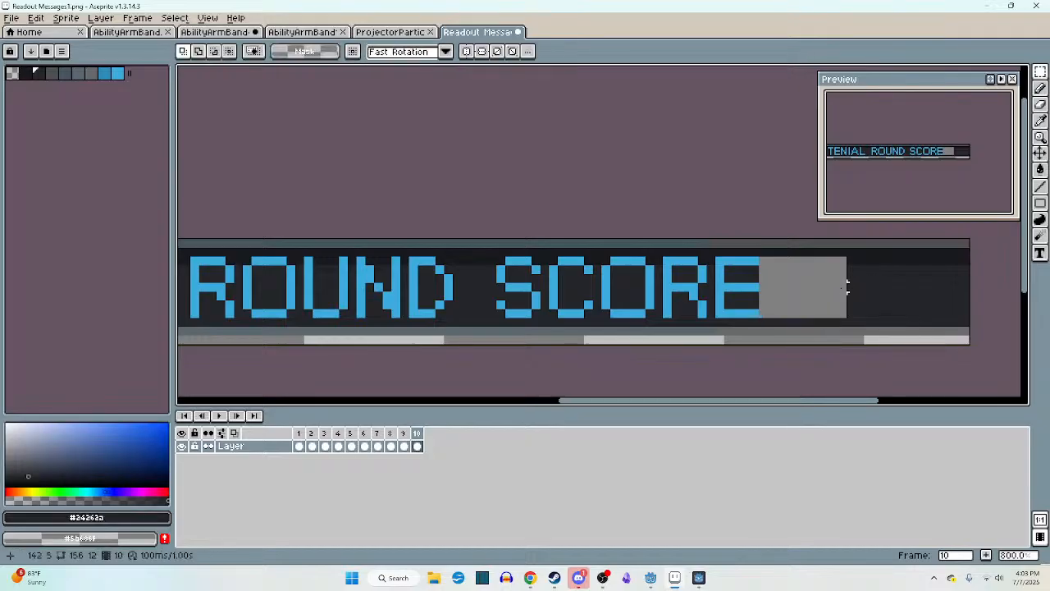
pyautogui.press('g')
pyautogui.click(828, 269)
pyautogui.scroll(2, 828, 267)
pyautogui.press('b')
pyautogui.moveTo(869, 251); pyautogui.dragTo(693, 256)
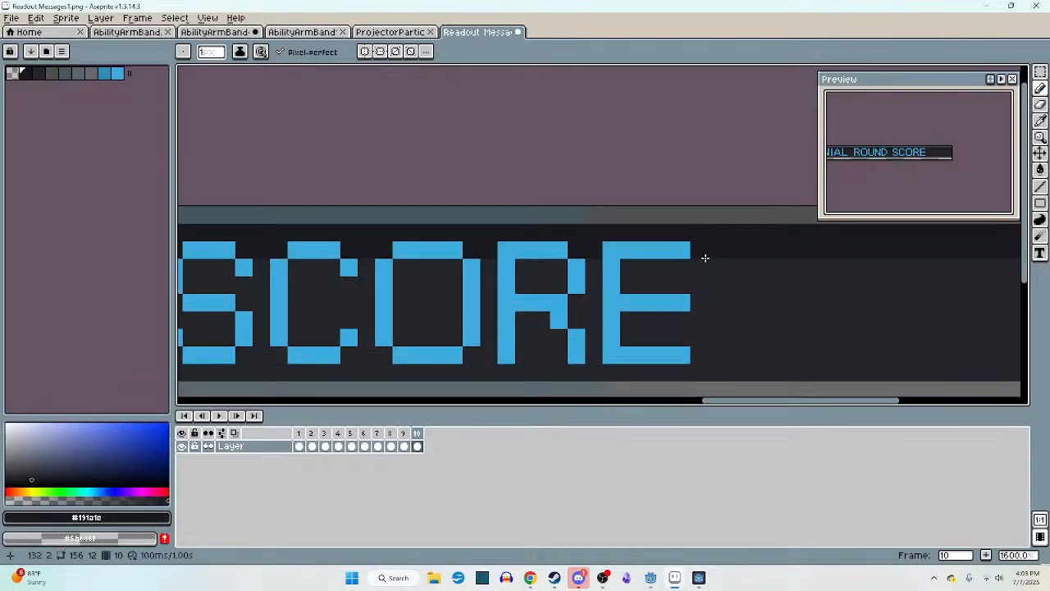
pyautogui.scroll(-4, 751, 283)
pyautogui.moveTo(751, 283); pyautogui.dragTo(822, 285, button='middle')
pyautogui.moveTo(694, 284); pyautogui.dragTo(779, 288, button='middle')
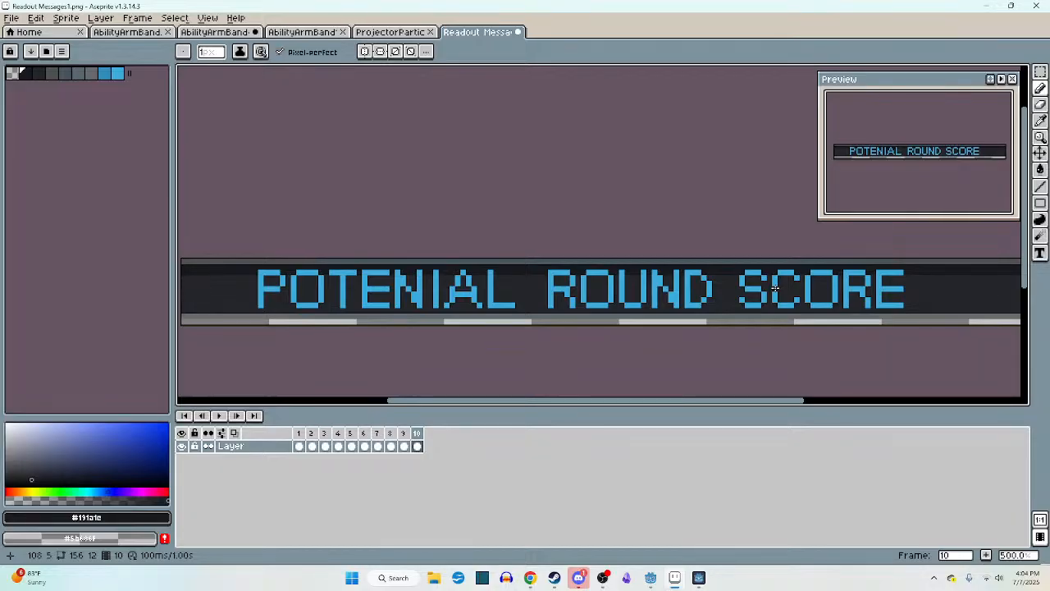
# - Select the top pixel row of the lettering and fill the top of the P with the darker palette blue
pyautogui.moveTo(525, 283); pyautogui.dragTo(563, 281, button='middle')
pyautogui.press('v')
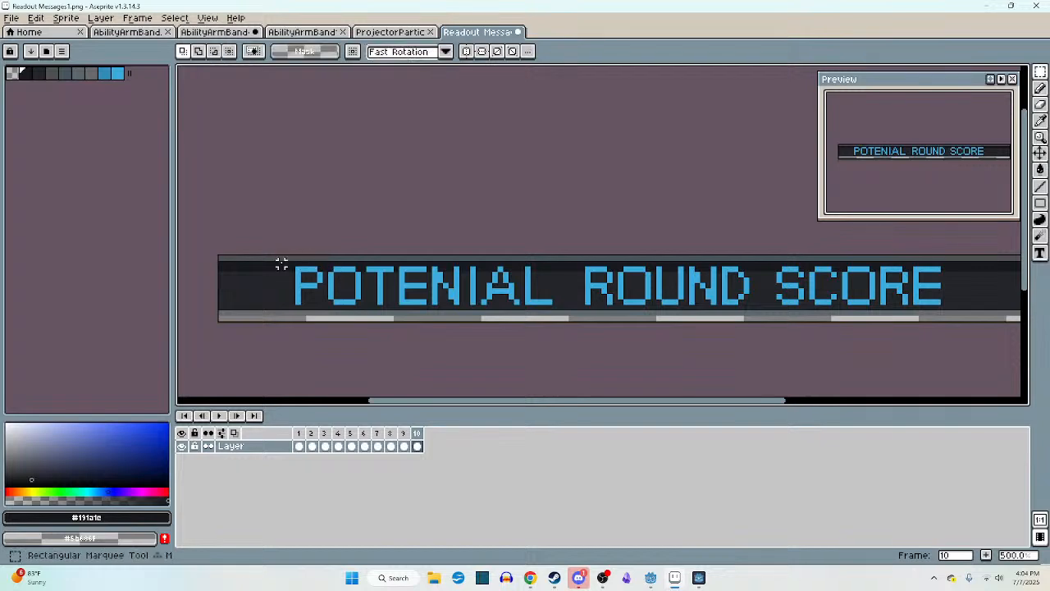
pyautogui.moveTo(282, 265); pyautogui.dragTo(976, 272)
pyautogui.click(105, 75)
pyautogui.scroll(4, 236, 268)
pyautogui.press('g')
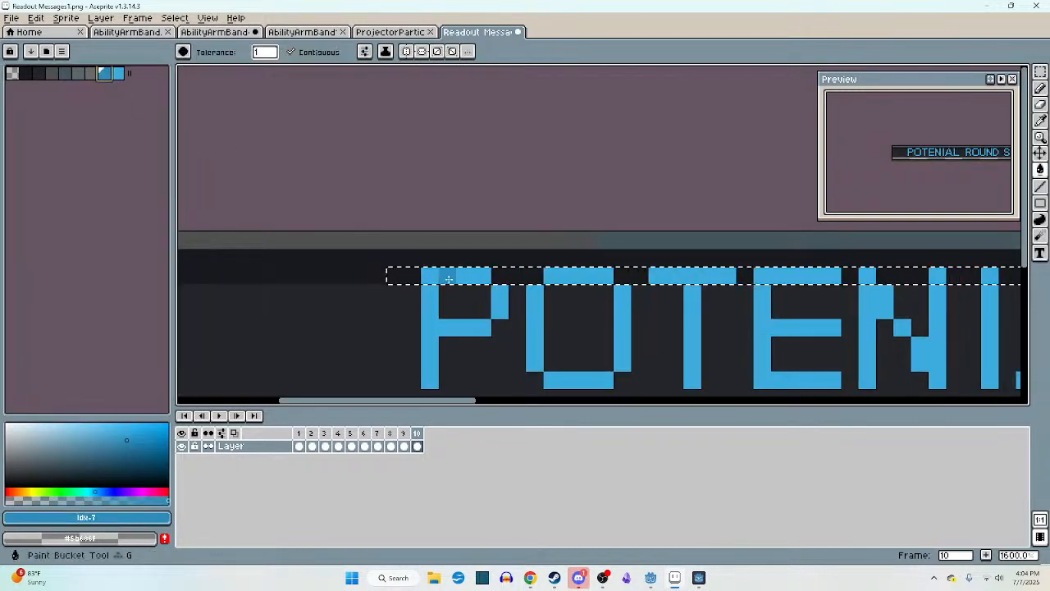
pyautogui.click(456, 275)
# - Turn off contiguous filling, recolour the remaining letter tops in the selected row darker blue, and deselect
pyautogui.scroll(-1, 517, 274)
pyautogui.scroll(-3, 311, 295)
pyautogui.scroll(7, 462, 300)
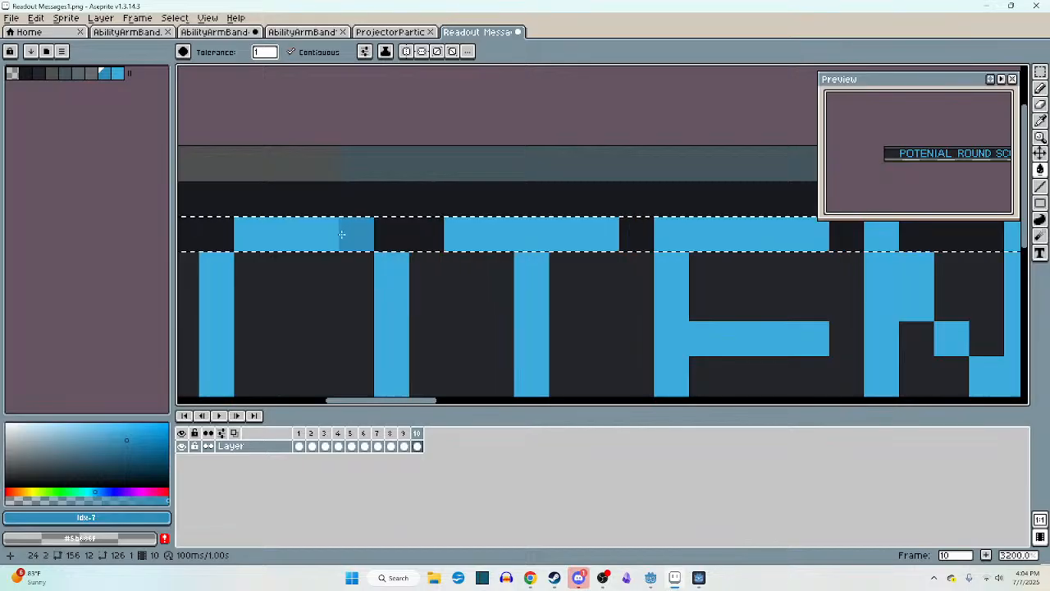
pyautogui.click(333, 56)
pyautogui.click(320, 236)
pyautogui.scroll(-6, 321, 238)
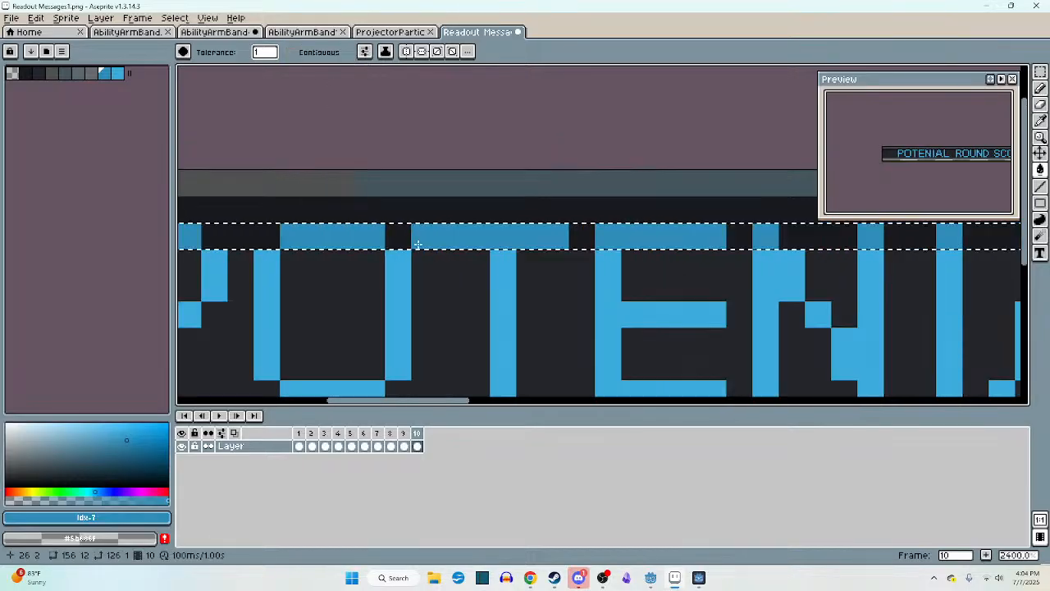
pyautogui.moveTo(482, 258); pyautogui.dragTo(429, 272, button='middle')
pyautogui.hotkey('ctrl', 'd')
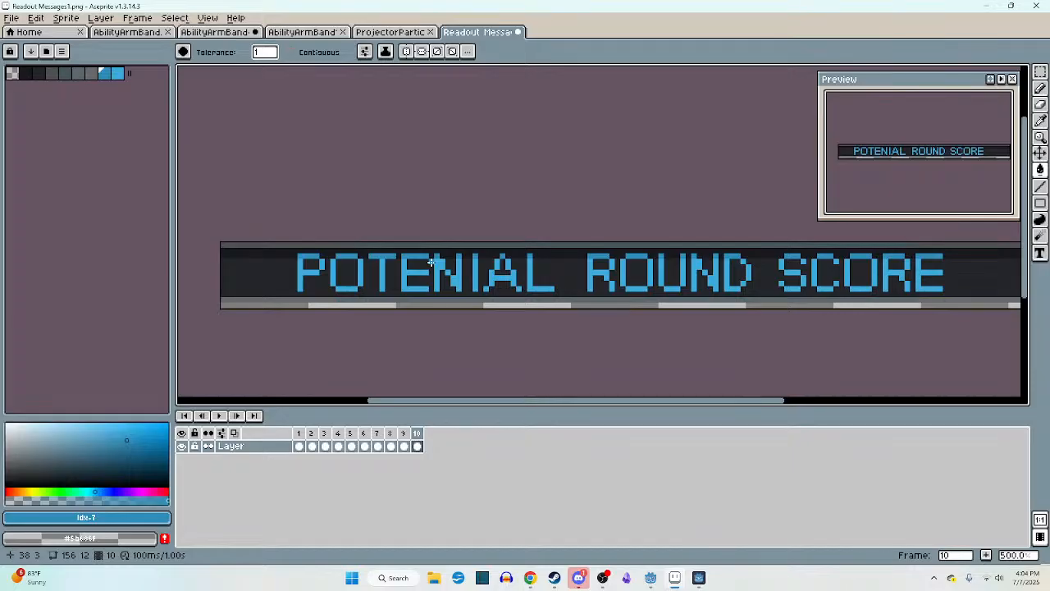
# - Extend the bluish-grey section of the upper border outward past both ends of the lettering, using its own sampled colour
pyautogui.hscroll(3, 465, 290)
pyautogui.scroll(-2, 467, 292)
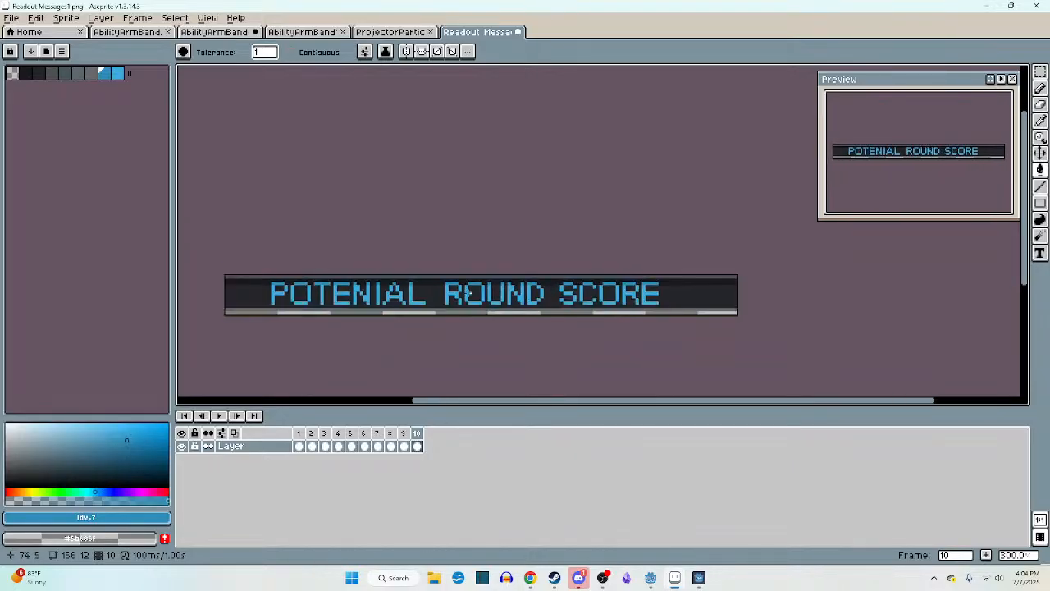
pyautogui.moveTo(475, 287); pyautogui.dragTo(482, 280, button='middle')
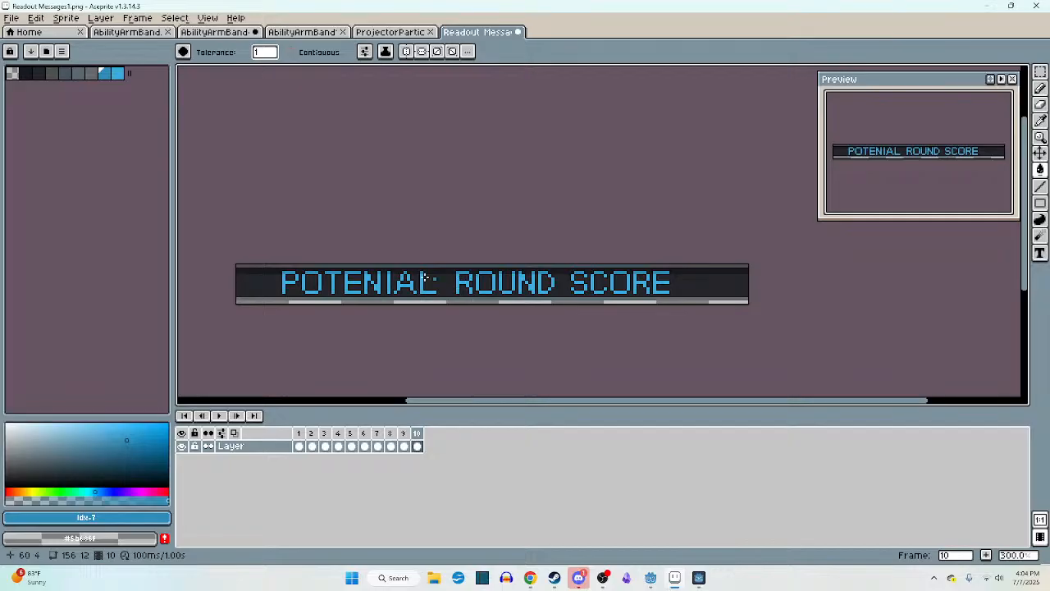
pyautogui.scroll(4, 378, 274)
pyautogui.press('i')
pyautogui.click(357, 257)
pyautogui.press('b')
pyautogui.scroll(5, 342, 257)
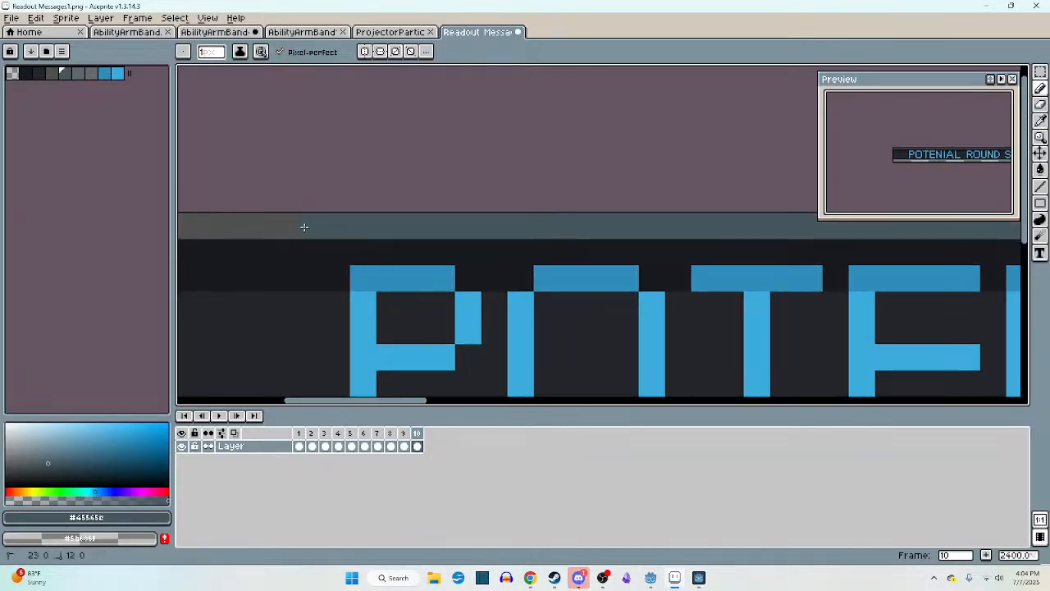
pyautogui.scroll(-6, 302, 234)
pyautogui.scroll(5, 570, 241)
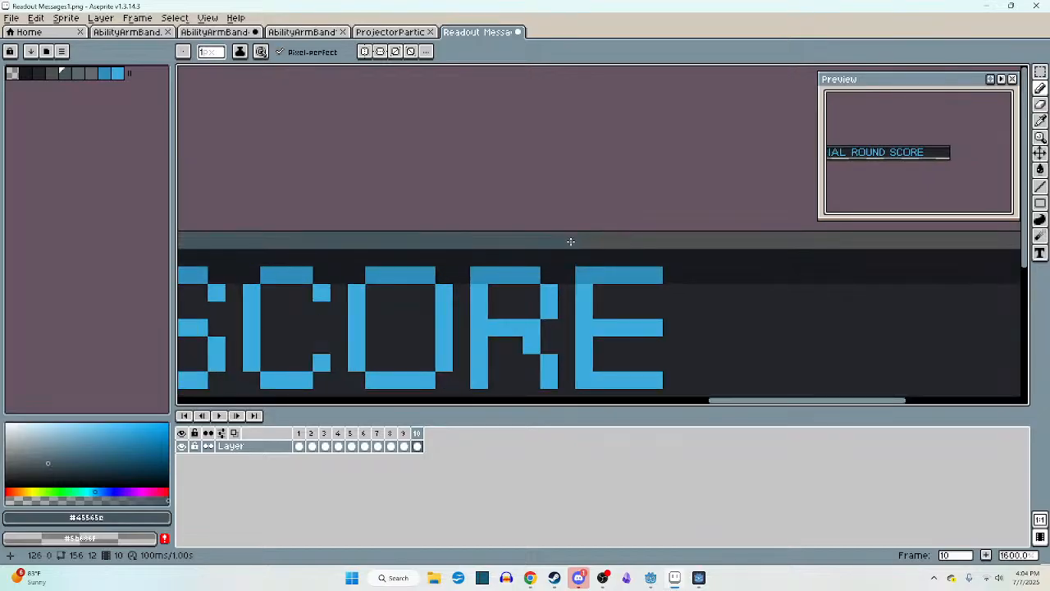
pyautogui.scroll(-5, 690, 240)
pyautogui.scroll(5, 684, 254)
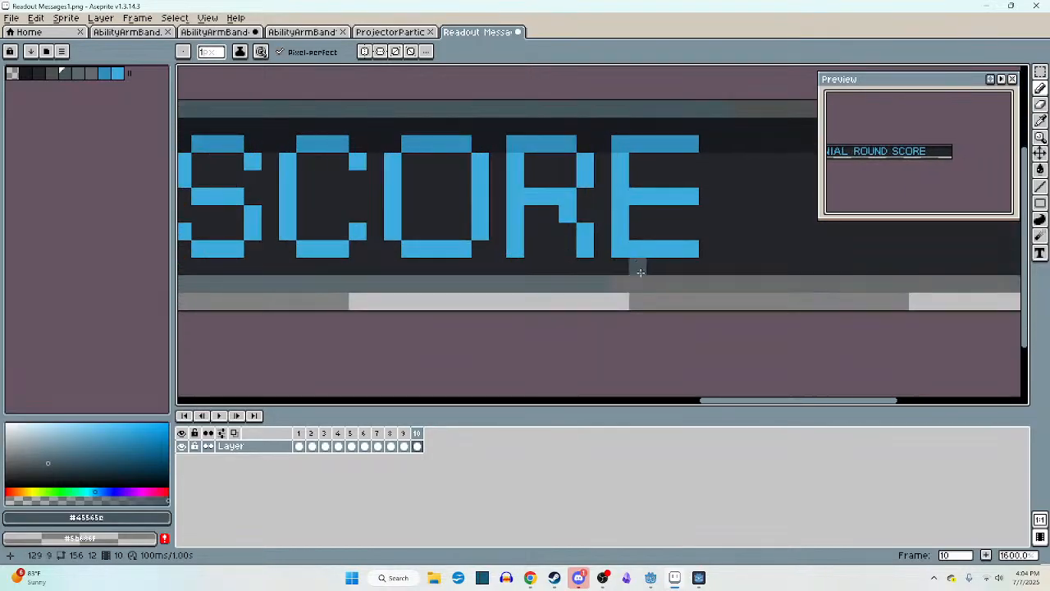
# - Sample the lower border's bluish grey and extend that section outward past both ends of the lettering
pyautogui.keyDown('alt'); pyautogui.click(607, 283); pyautogui.keyUp('alt')
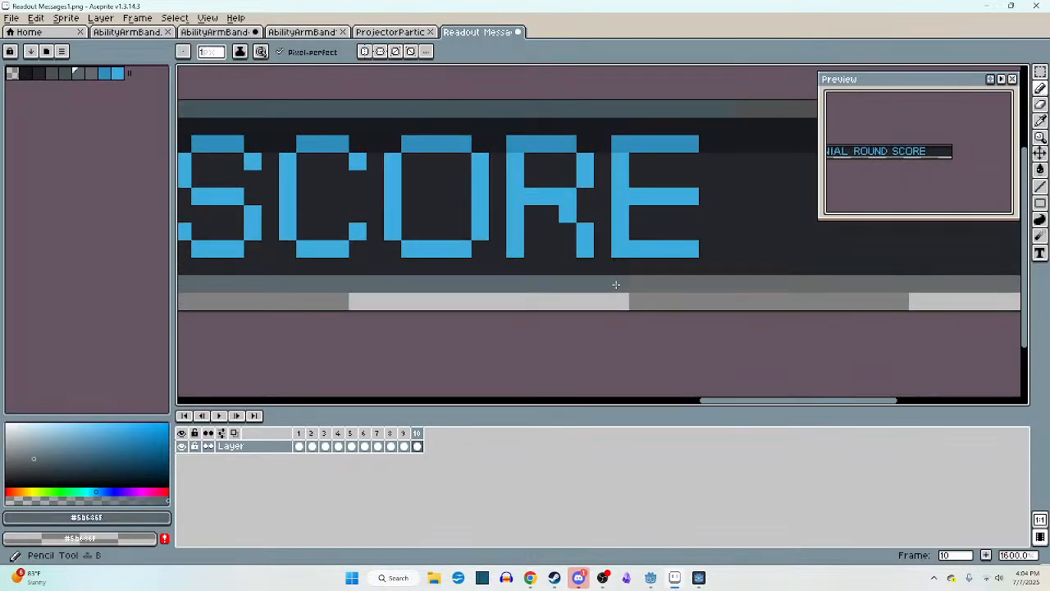
pyautogui.scroll(-1, 725, 284)
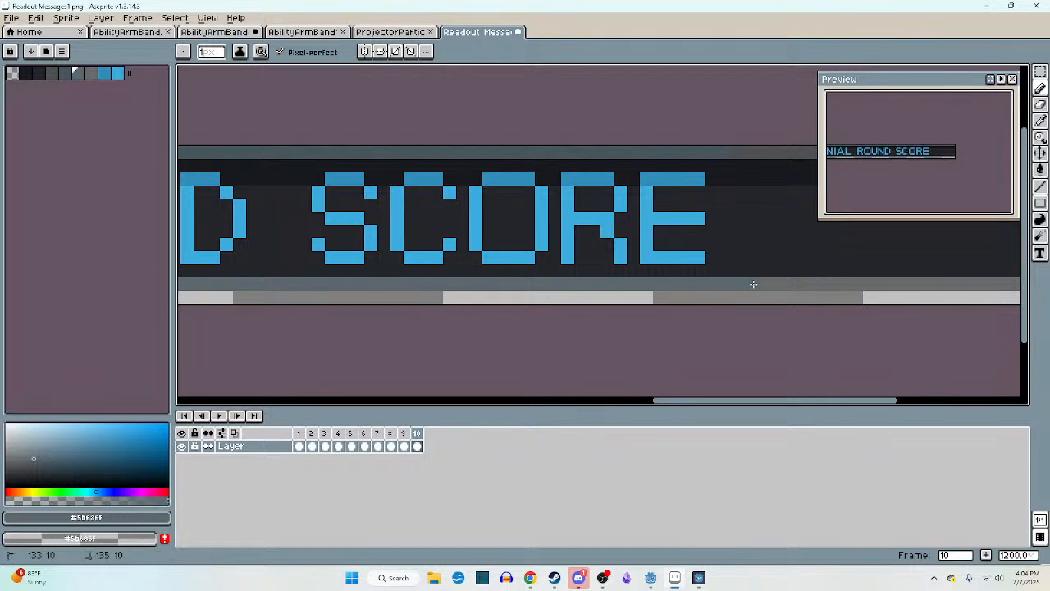
pyautogui.scroll(-5, 771, 279)
pyautogui.moveTo(776, 275); pyautogui.dragTo(897, 269, button='middle')
pyautogui.scroll(5, 392, 278)
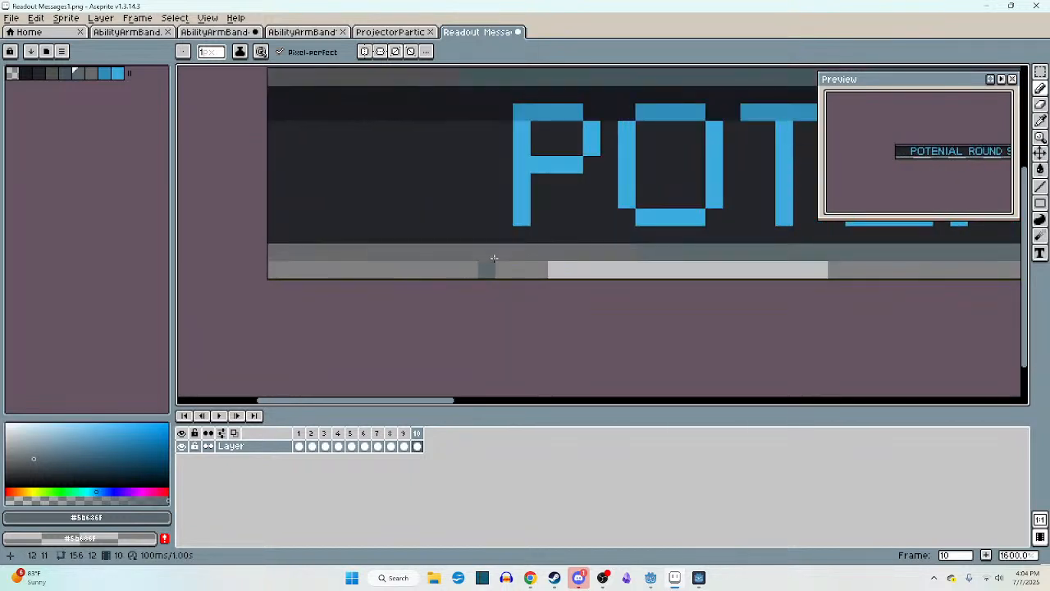
pyautogui.moveTo(627, 247); pyautogui.dragTo(404, 250)
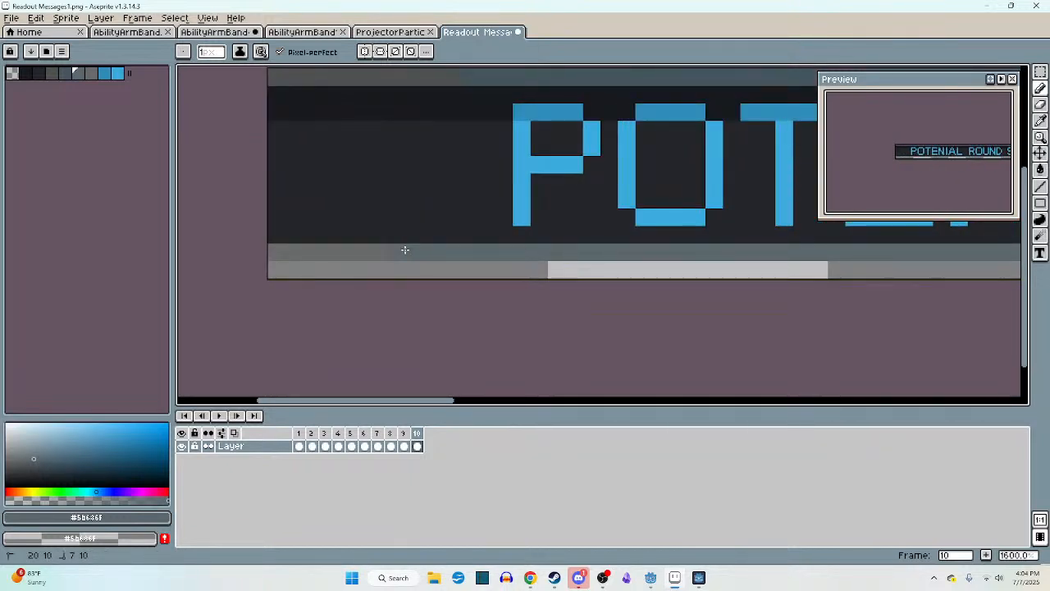
pyautogui.scroll(-5, 404, 249)
pyautogui.moveTo(566, 276); pyautogui.dragTo(502, 282, button='middle')
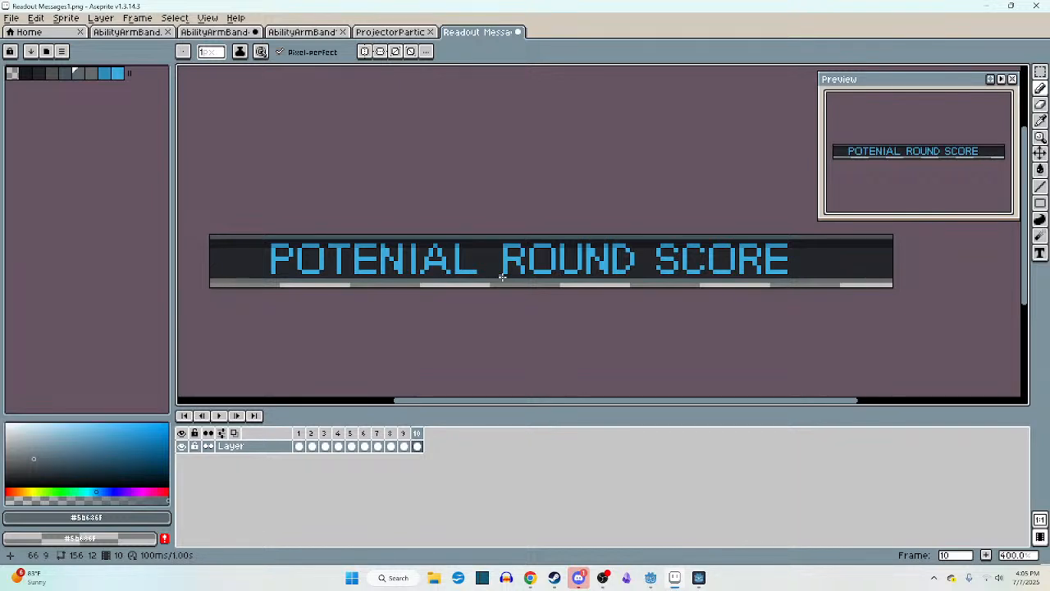
# - Select the 141-pixel-wide middle section of the panel with its lettering and shift it three pixels right
pyautogui.hscroll(-1, 488, 265)
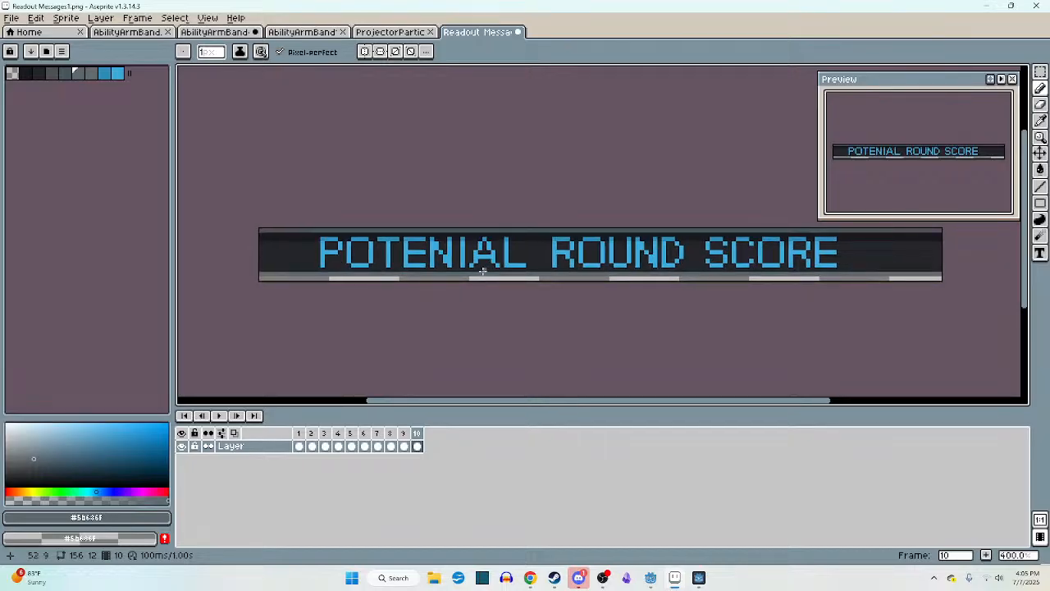
pyautogui.scroll(2, 451, 284)
pyautogui.moveTo(452, 283); pyautogui.dragTo(446, 317, button='middle')
pyautogui.scroll(-1, 429, 295)
pyautogui.scroll(-2, 483, 300)
pyautogui.scroll(1, 467, 312)
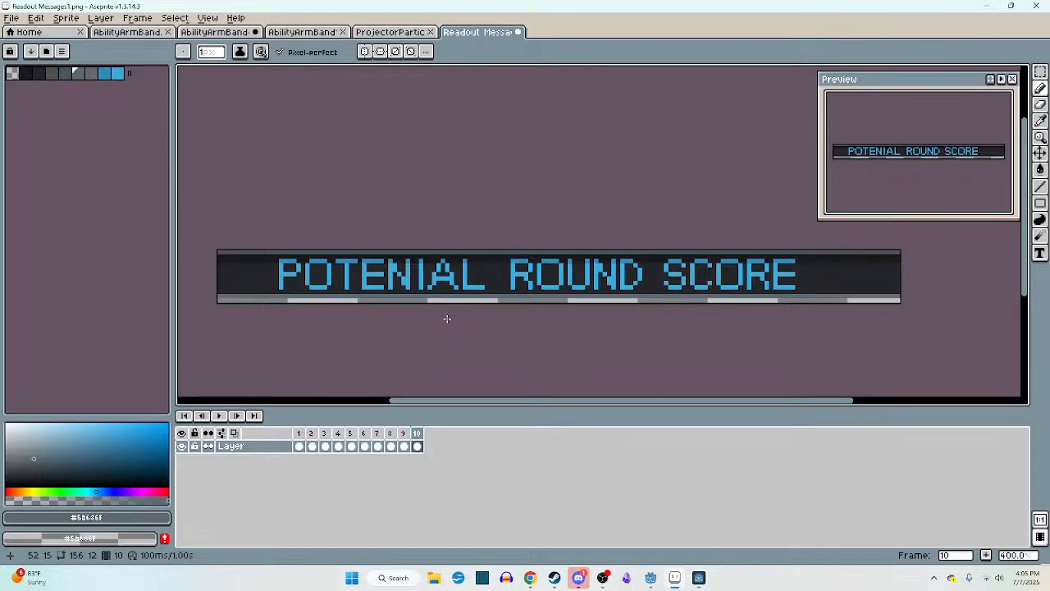
pyautogui.moveTo(447, 318); pyautogui.dragTo(424, 323, button='middle')
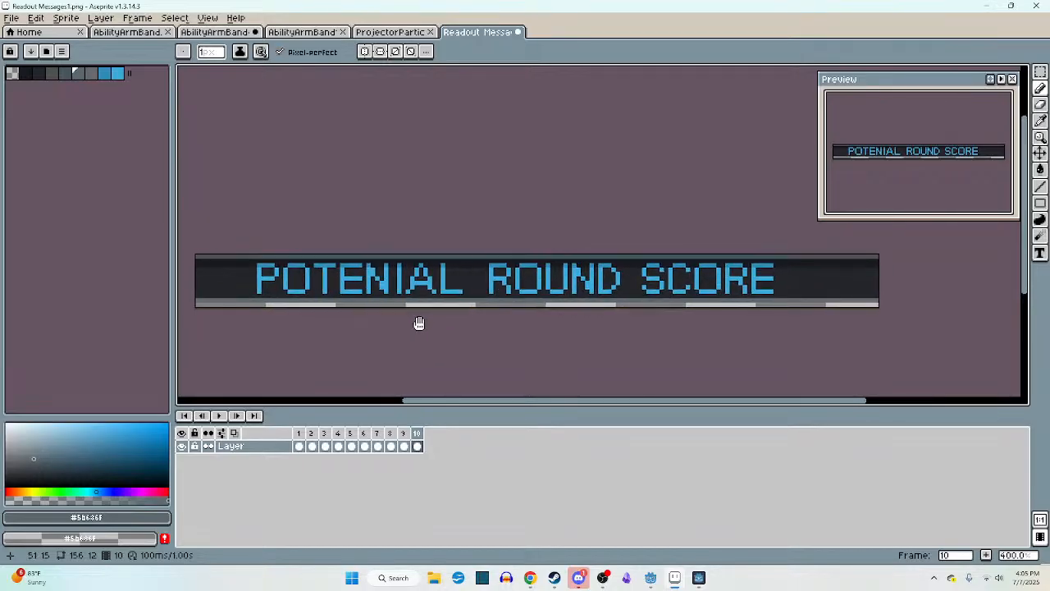
pyautogui.press('m')
pyautogui.moveTo(218, 233); pyautogui.dragTo(831, 339)
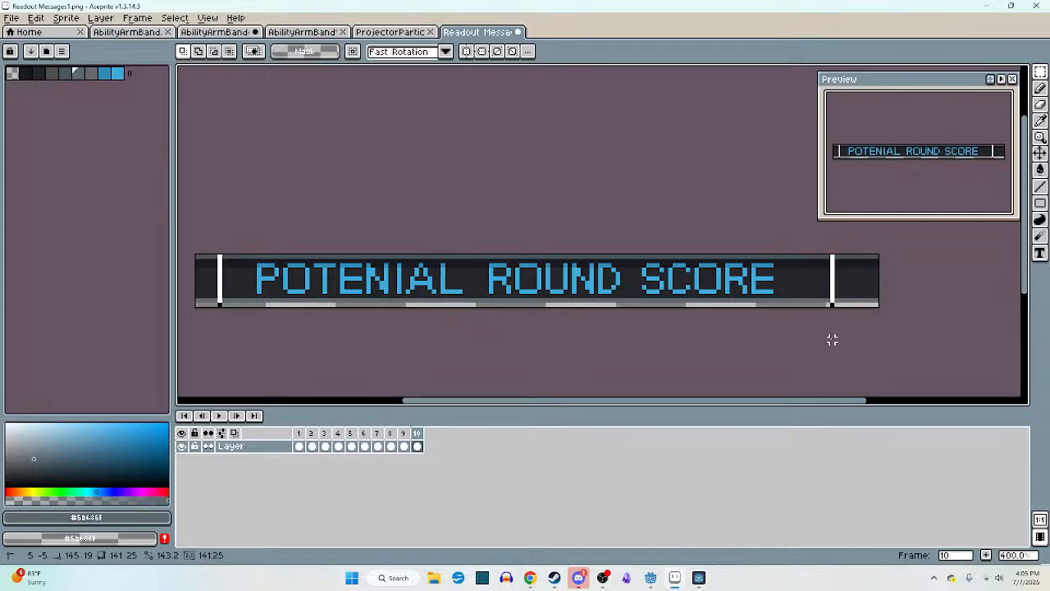
pyautogui.moveTo(771, 301); pyautogui.dragTo(786, 302)
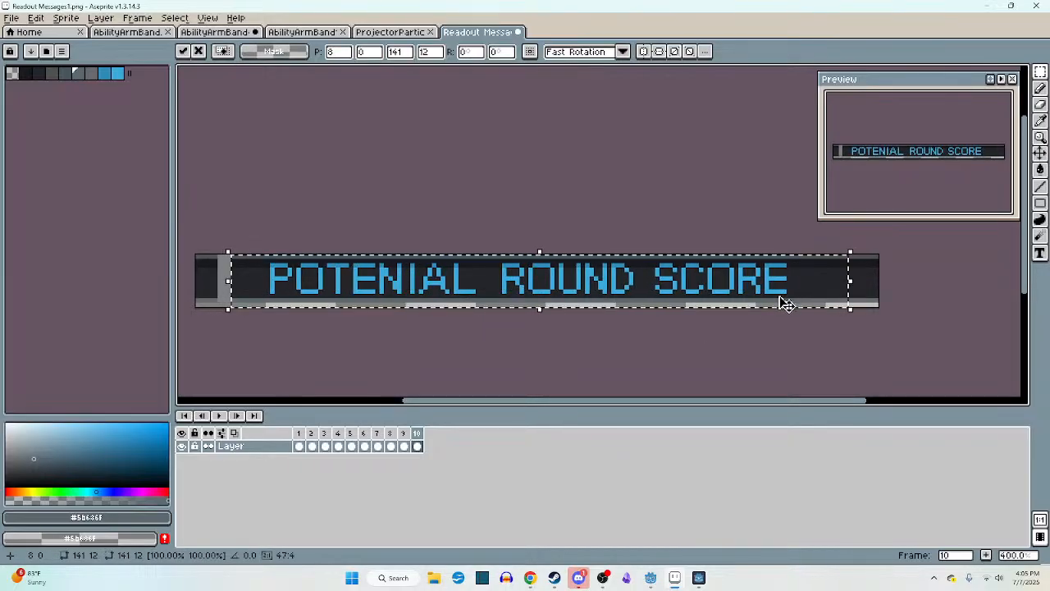
pyautogui.click(516, 352)
# - Cover the empty vertical gap near the panel's left end with a strip of the adjacent panel artwork
pyautogui.scroll(2, 243, 281)
pyautogui.moveTo(244, 281); pyautogui.dragTo(361, 270, button='middle')
pyautogui.scroll(3, 362, 270)
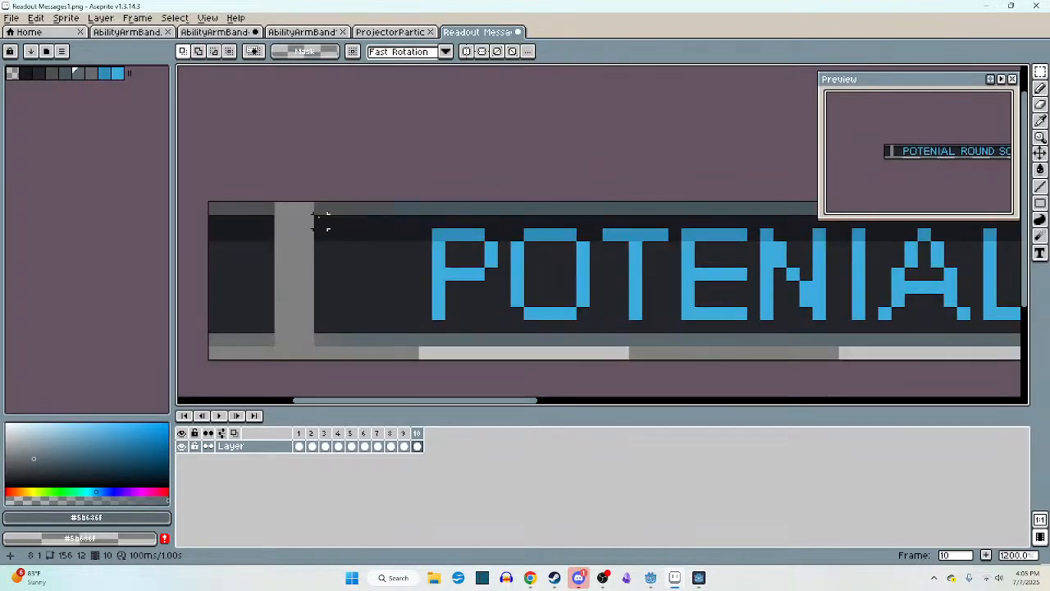
pyautogui.moveTo(226, 205); pyautogui.dragTo(293, 302)
pyautogui.click(410, 316)
pyautogui.scroll(-6, 411, 316)
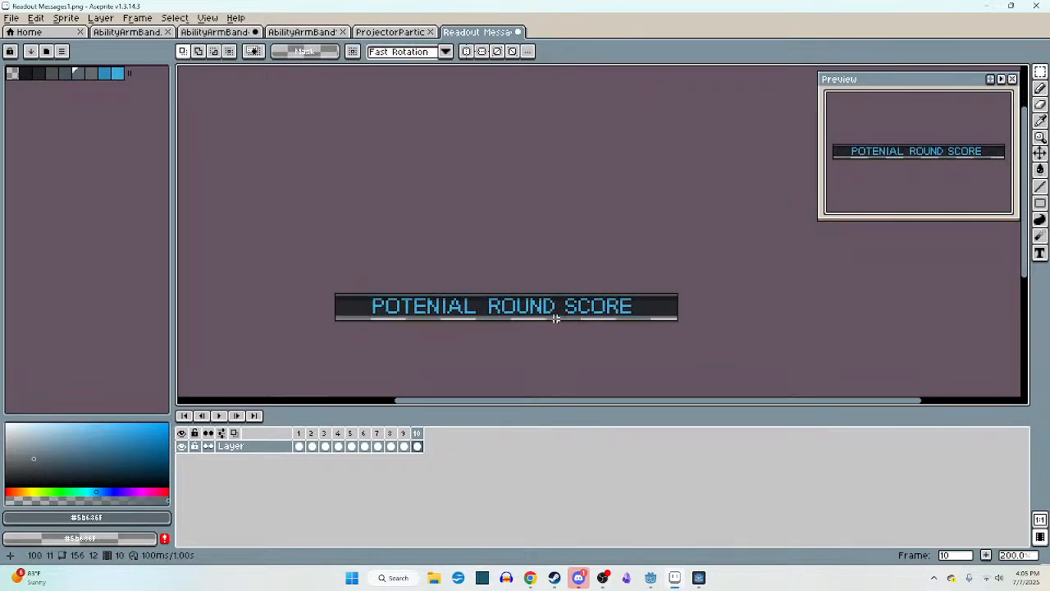
# - Save the readout message sprite, agreeing to export the animation as 10 PNG files
pyautogui.scroll(1, 538, 316)
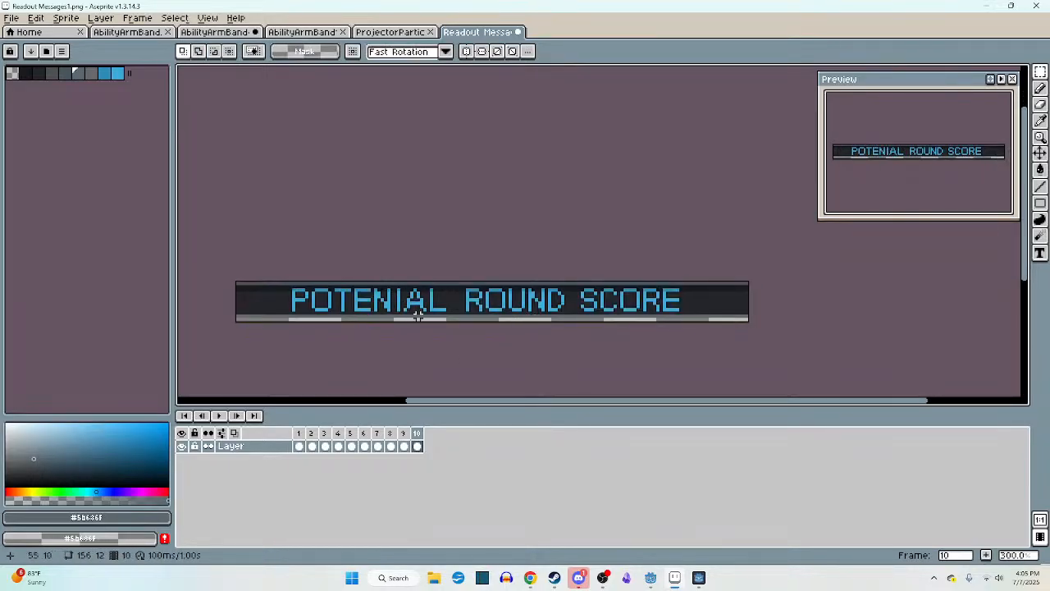
pyautogui.moveTo(419, 312); pyautogui.dragTo(434, 313, button='middle')
pyautogui.hotkey('ctrl', 's')
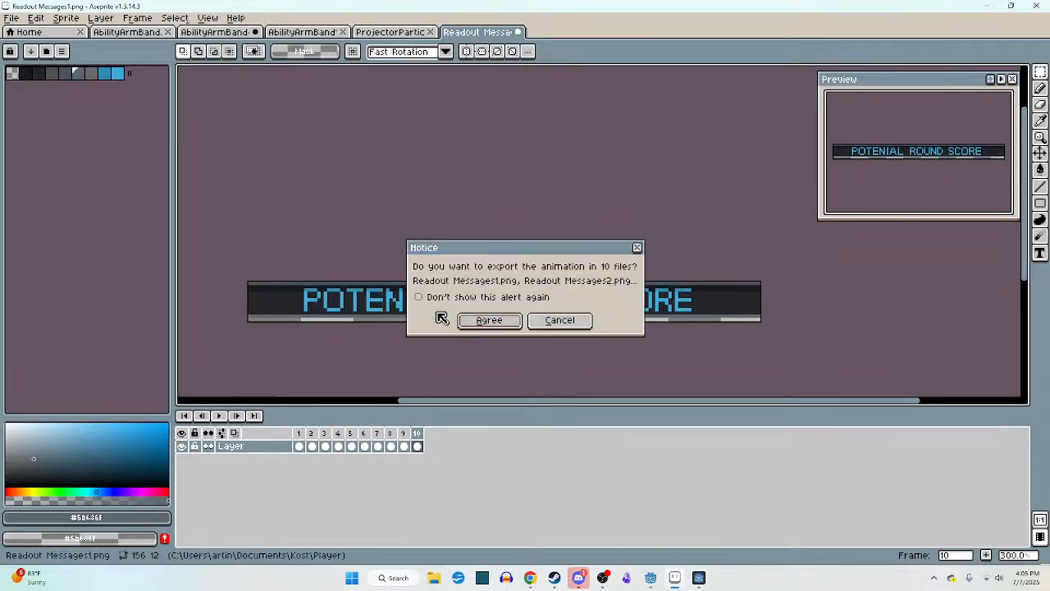
pyautogui.click(490, 319)
# - Compare the POTENIAL ROUND SCORE panel on frame 10 with the PRESS TO CONFIRM panel on frame 9
pyautogui.click(407, 433)
pyautogui.click(420, 434)
pyautogui.click(403, 433)
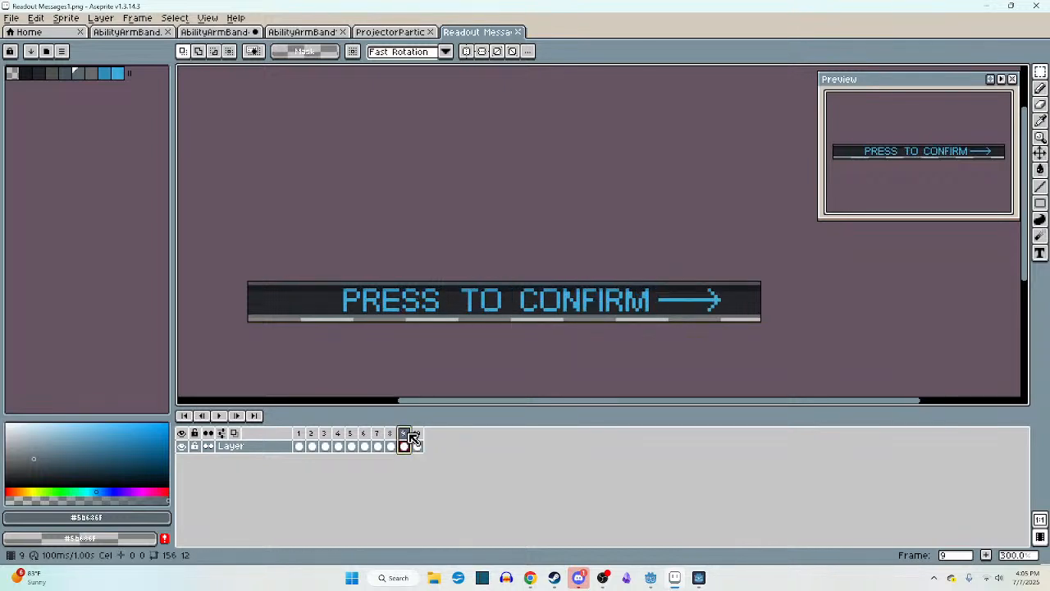
pyautogui.click(418, 433)
pyautogui.click(403, 433)
pyautogui.click(420, 434)
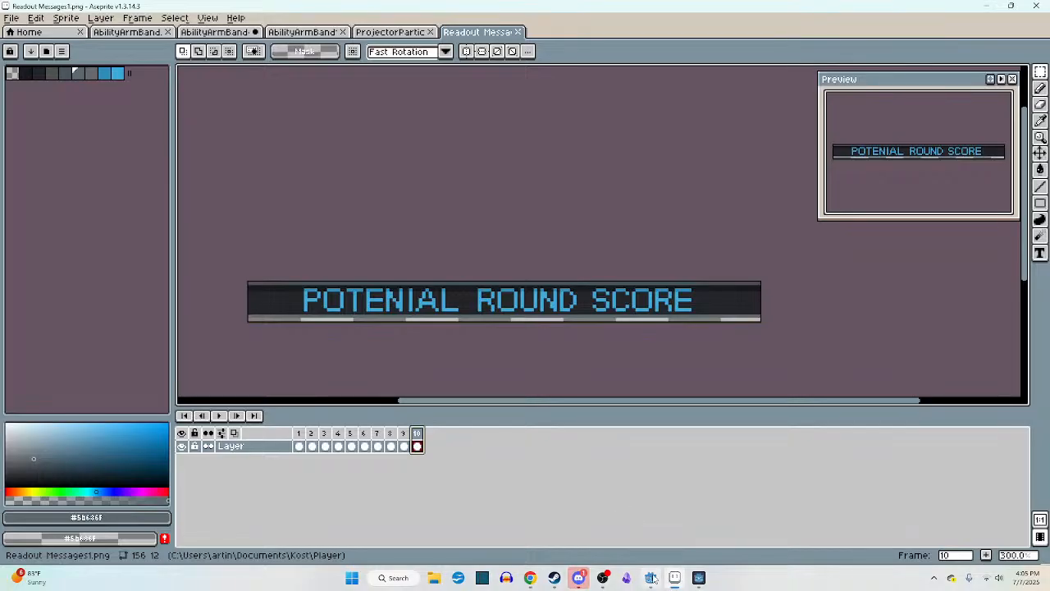
pyautogui.moveTo(649, 578)
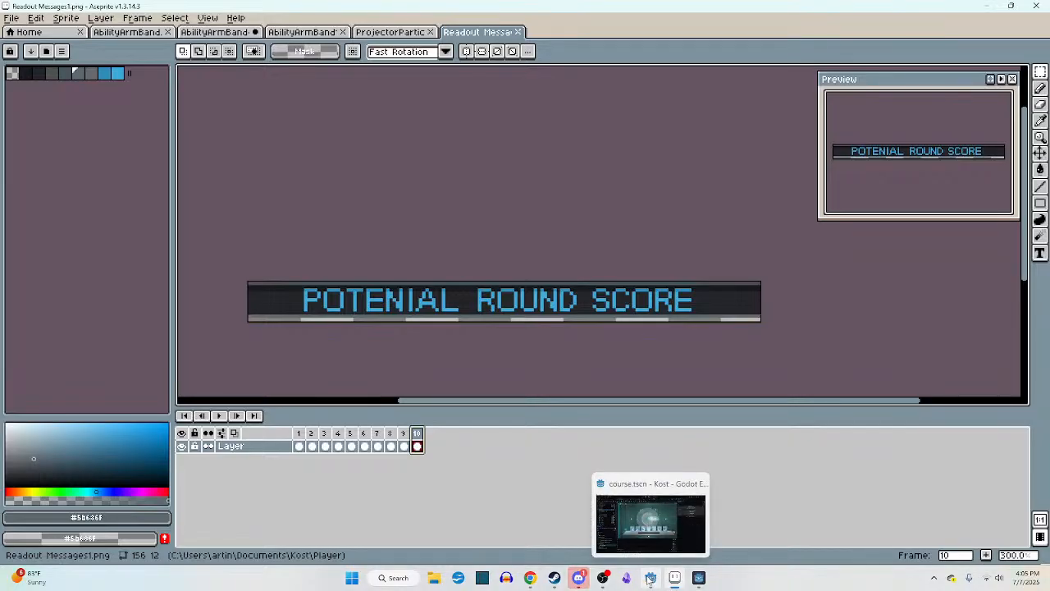
pyautogui.click(403, 434)
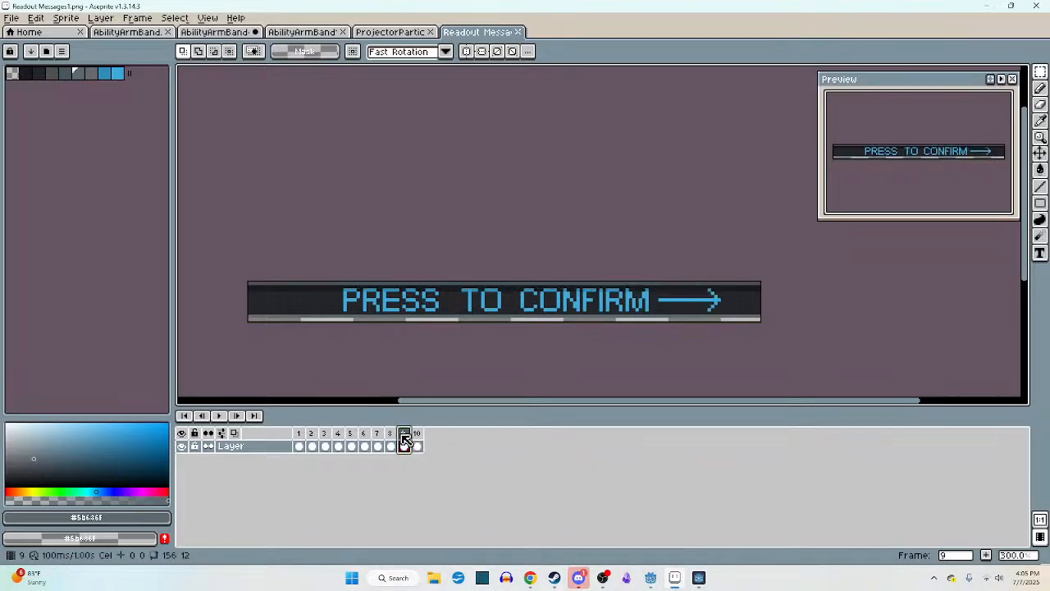
pyautogui.click(418, 435)
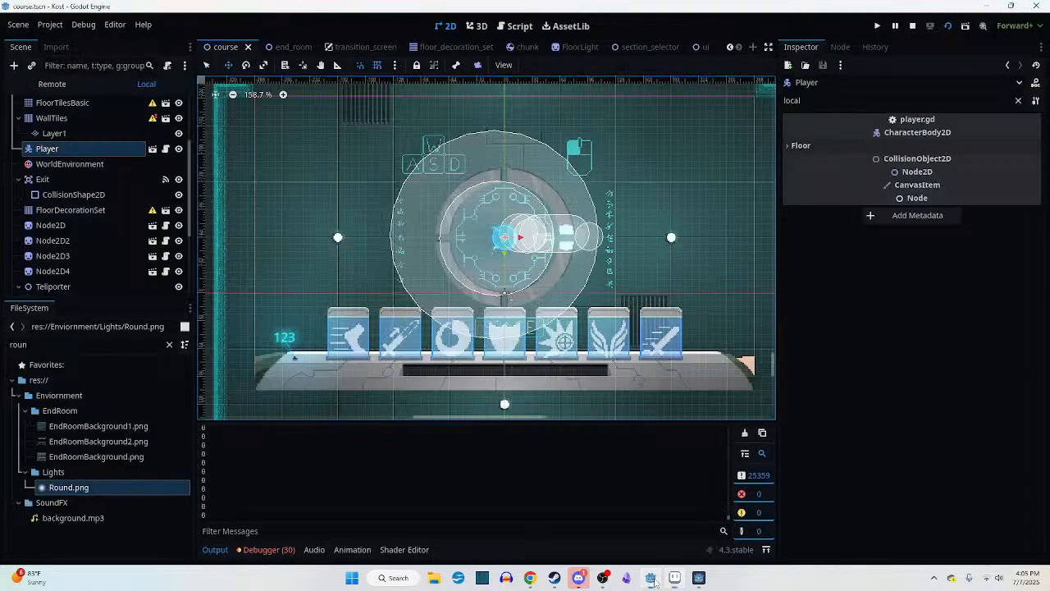
# - Switch to Godot and open the ui scene's root script at its readout texture variables
pyautogui.click(656, 578)
pyautogui.moveTo(579, 262); pyautogui.dragTo(558, 238, button='middle')
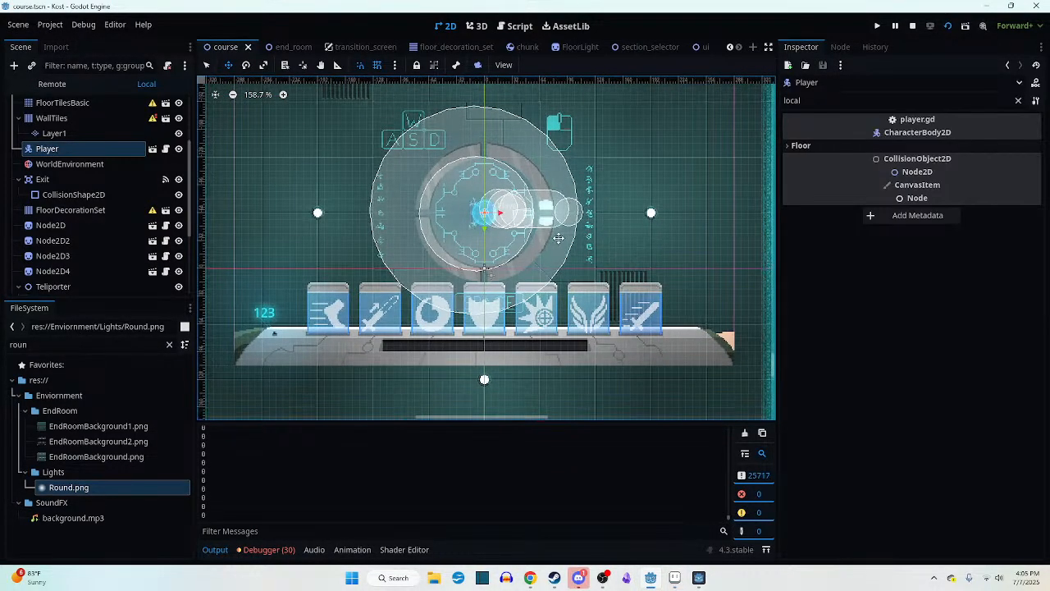
pyautogui.moveTo(384, 242); pyautogui.dragTo(419, 242, button='middle')
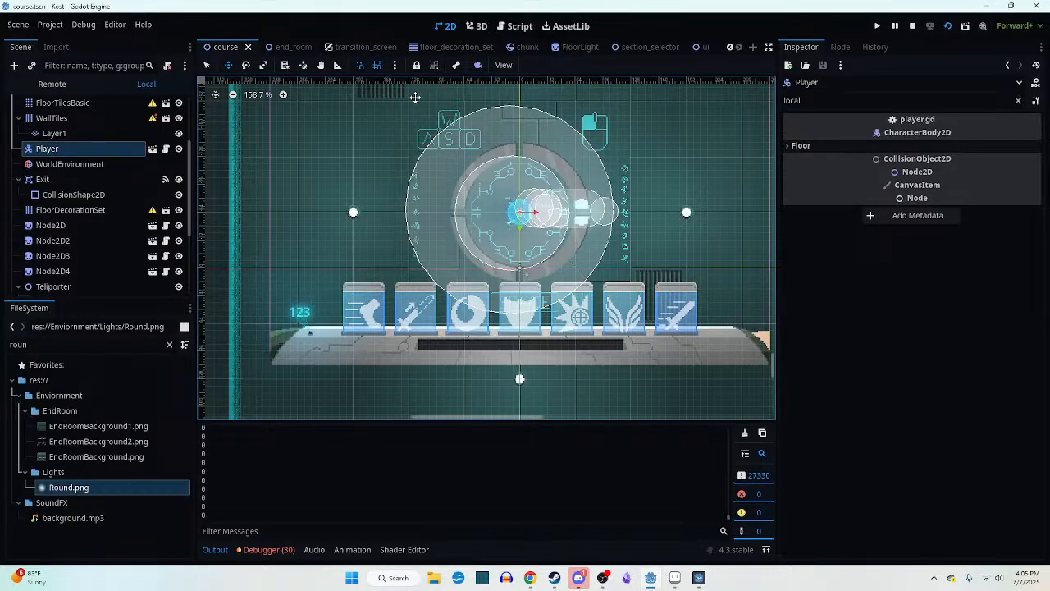
pyautogui.click(703, 47)
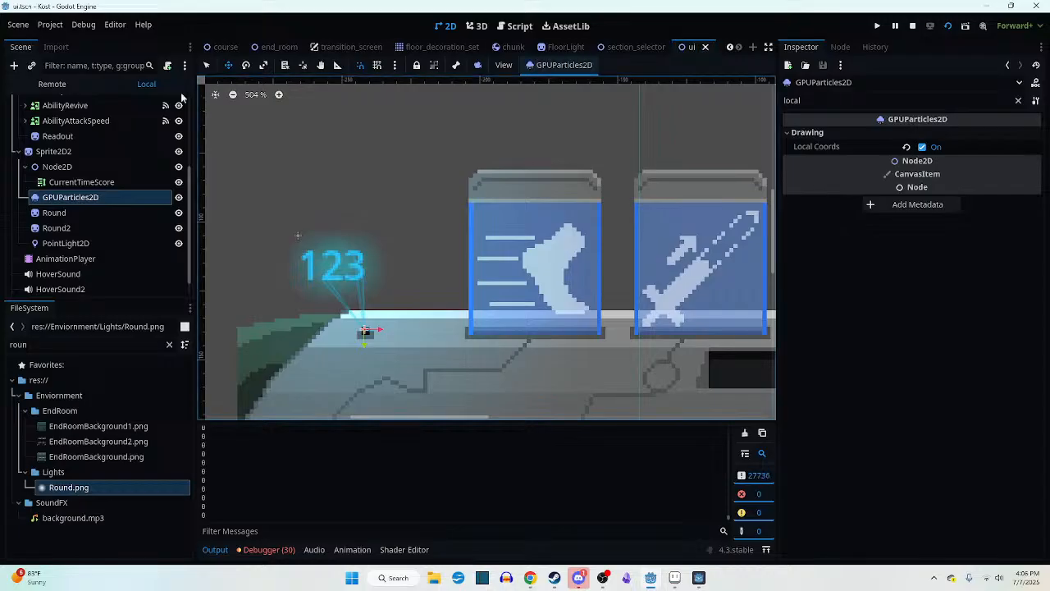
pyautogui.scroll(5, 142, 128)
pyautogui.click(165, 105)
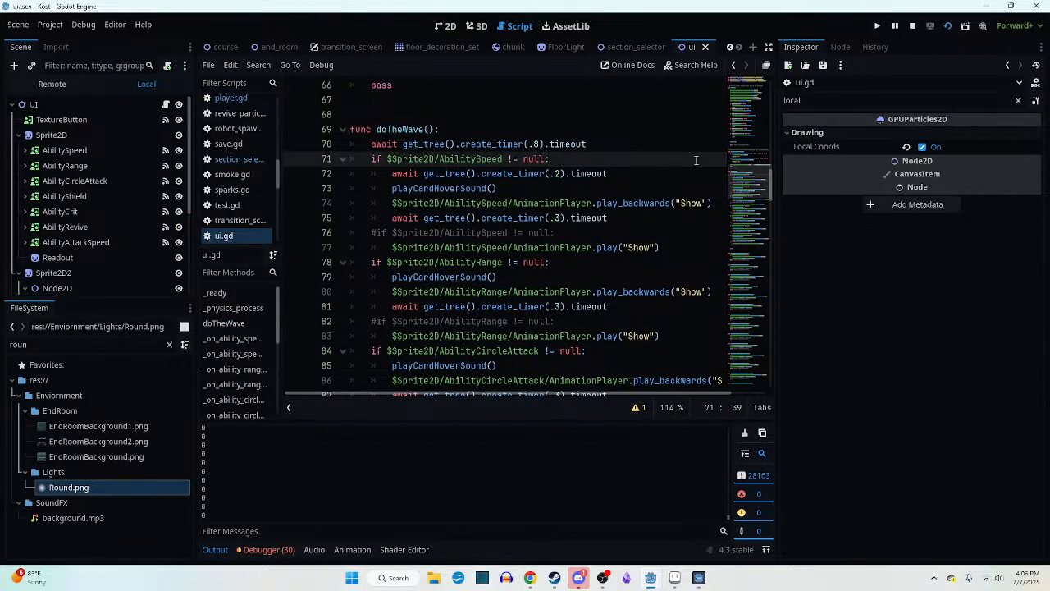
pyautogui.moveTo(755, 176); pyautogui.dragTo(747, 102)
pyautogui.scroll(4, 746, 102)
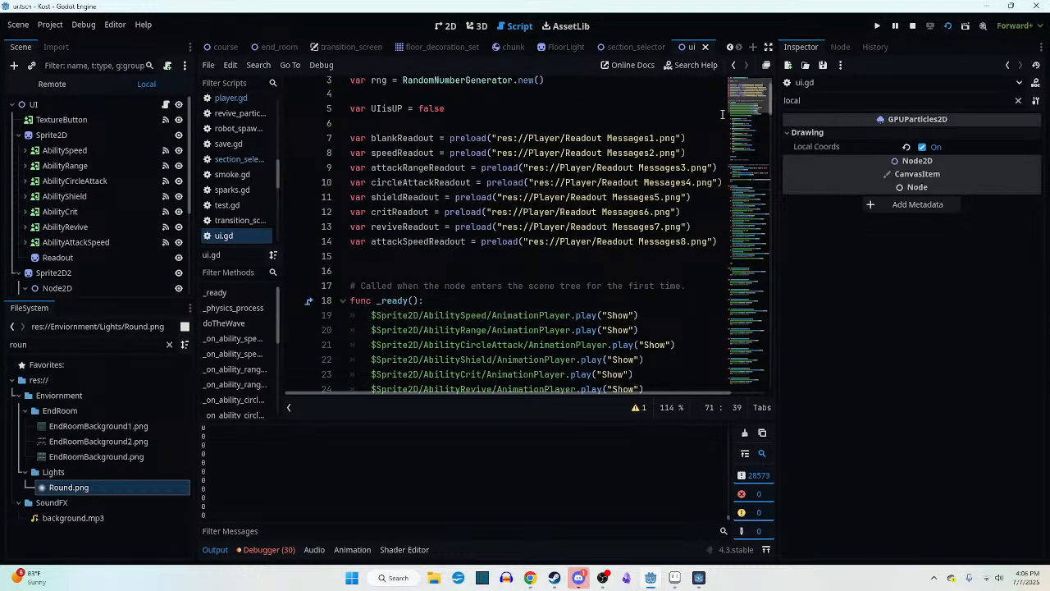
# - Declare a scoreReadout variable below attackSpeedReadout, assigned a preload call with an empty string
pyautogui.click(716, 242)
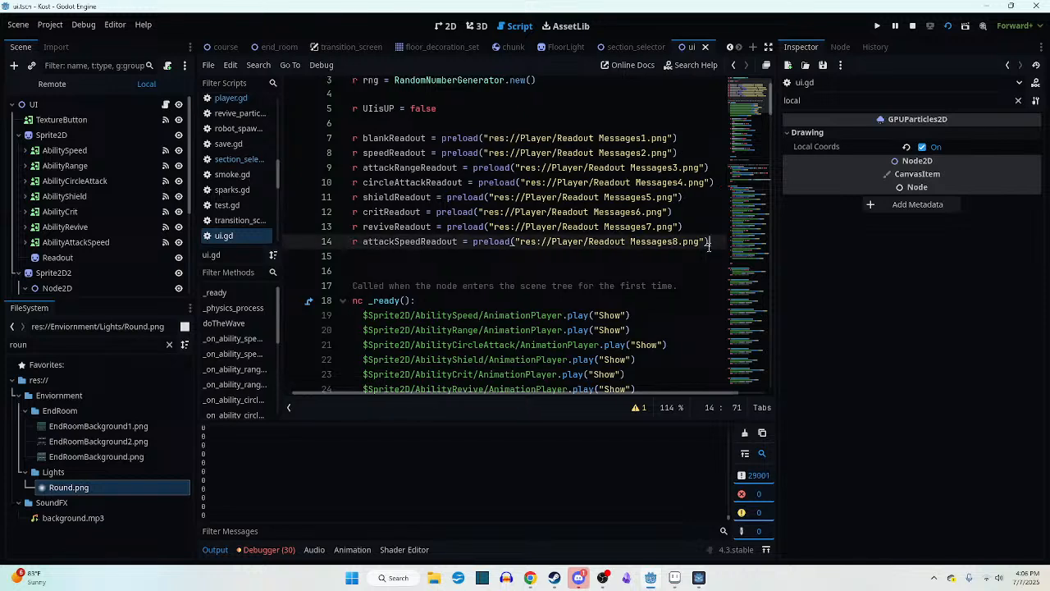
pyautogui.press('Return')
pyautogui.write('var ')
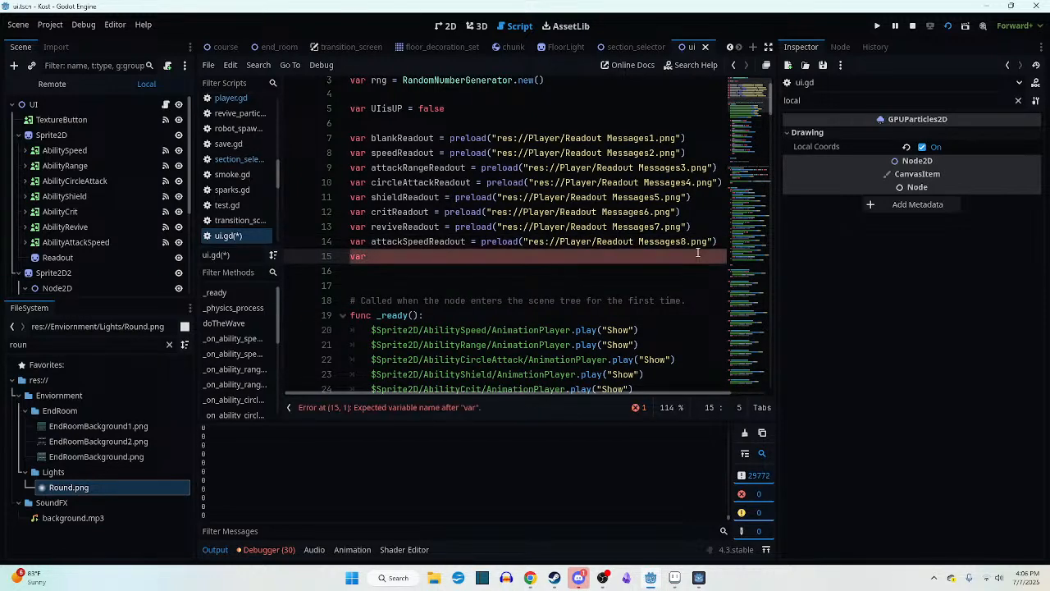
pyautogui.write('Score')
pyautogui.press('BackSpace')
pyautogui.press('BackSpace')
pyautogui.press('BackSpace')
pyautogui.press('BackSpace')
pyautogui.press('BackSpace')
pyautogui.write('scoreReadout = ')
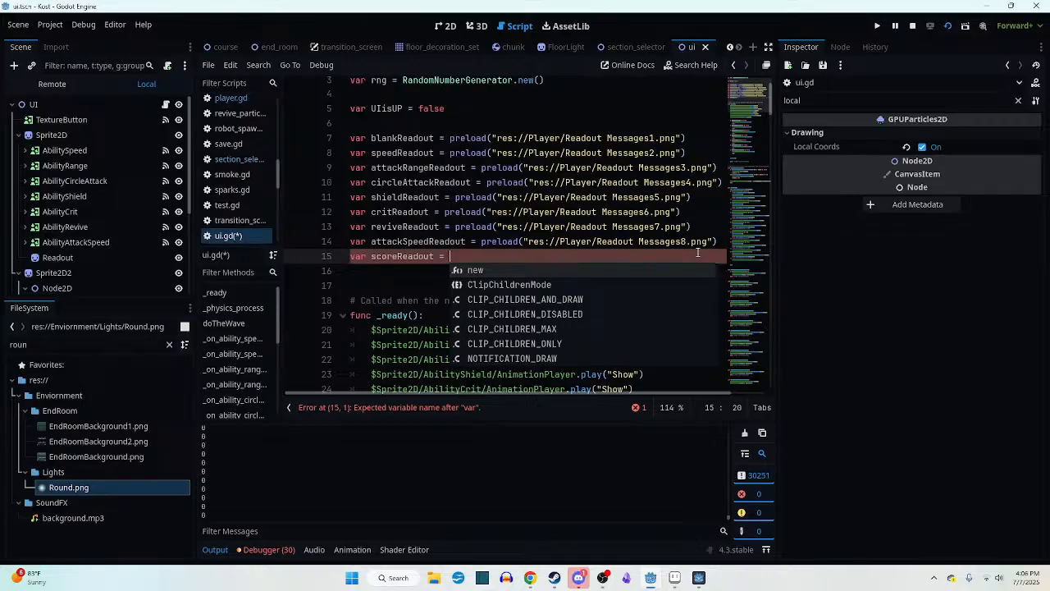
pyautogui.write('preload(')
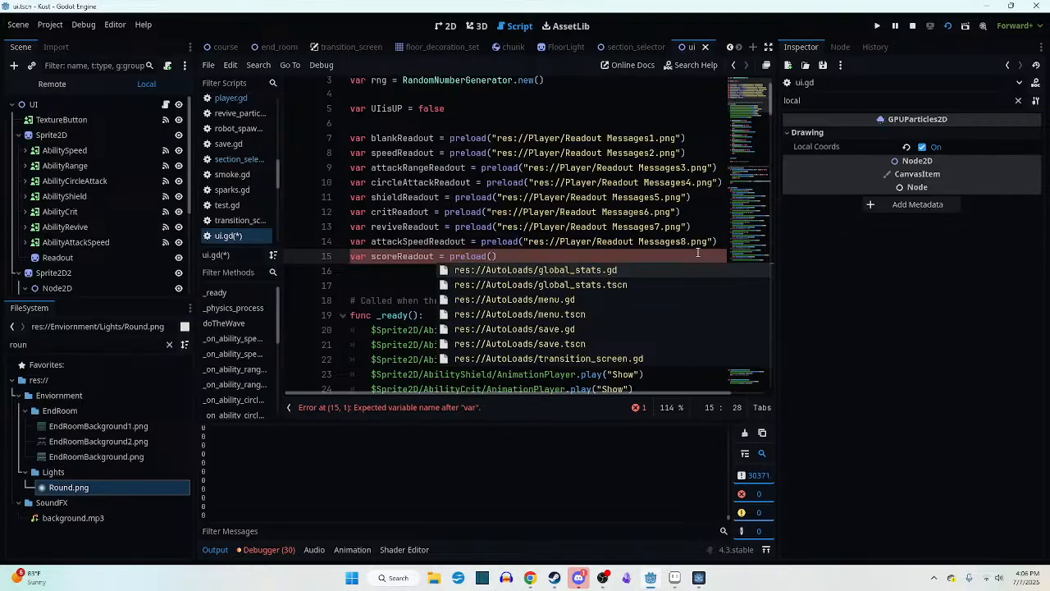
pyautogui.write('"')
# - Filter the project files by "read" and insert the Readout Messages10.png path into scoreReadout's preload call, without duplicate quotes
pyautogui.click(71, 344)
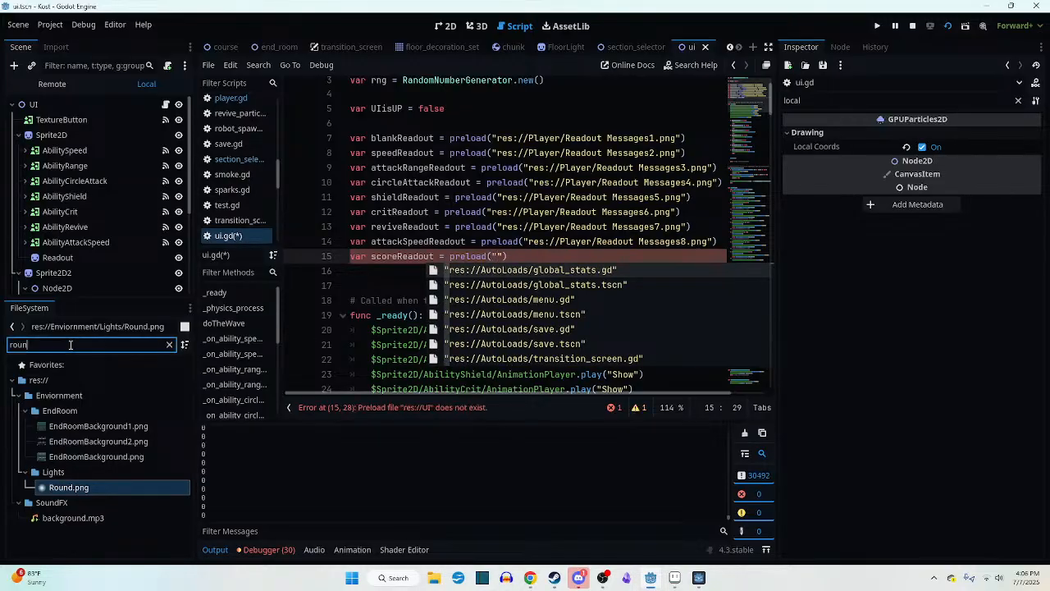
pyautogui.press('BackSpace')
pyautogui.press('BackSpace')
pyautogui.press('BackSpace')
pyautogui.press('BackSpace')
pyautogui.write('read')
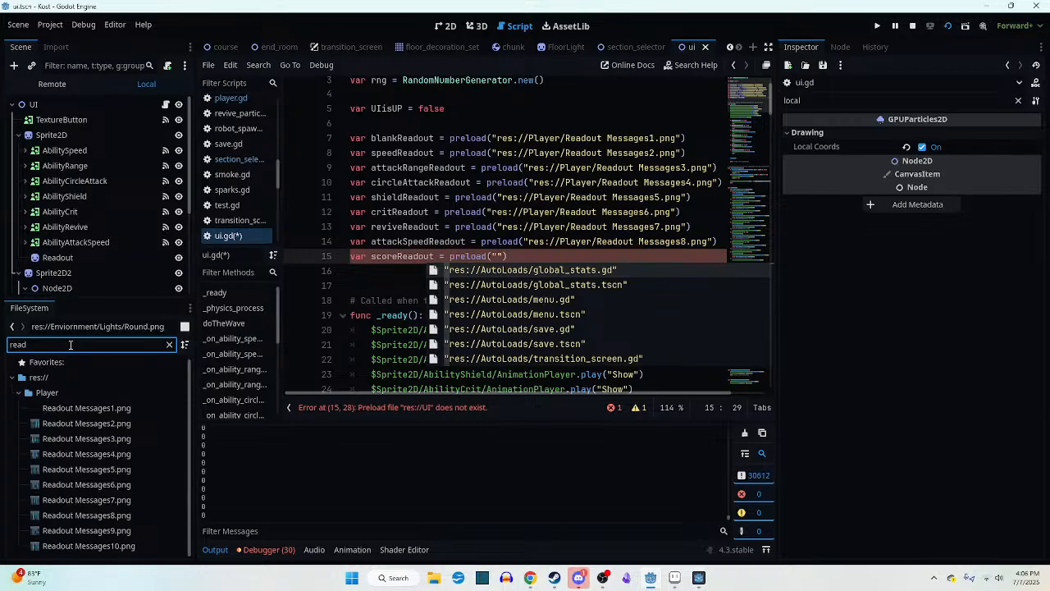
pyautogui.moveTo(99, 545); pyautogui.dragTo(501, 262)
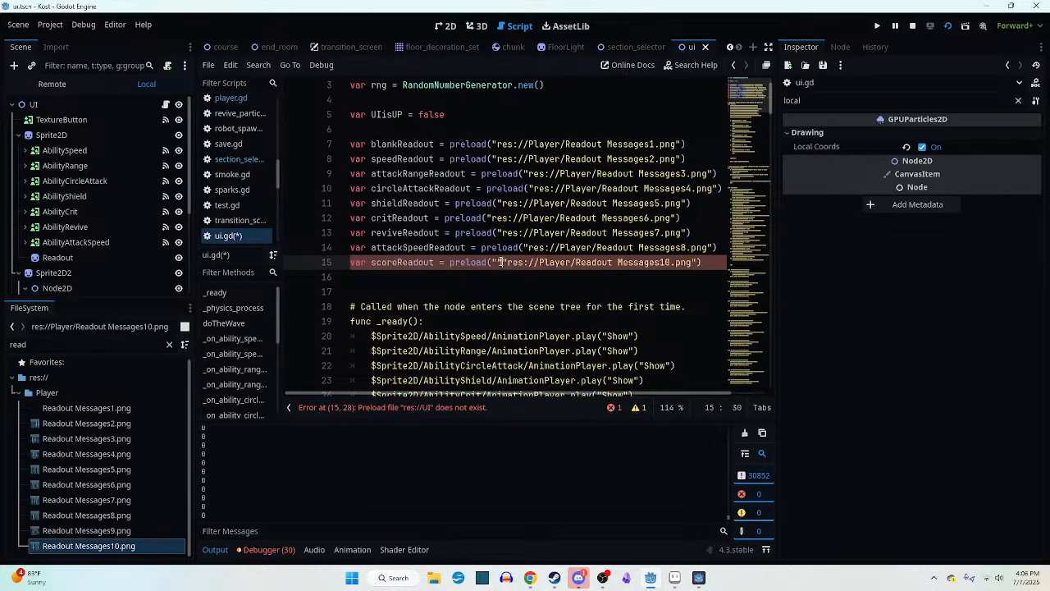
pyautogui.press('BackSpace')
pyautogui.press('BackSpace')
pyautogui.write('"')
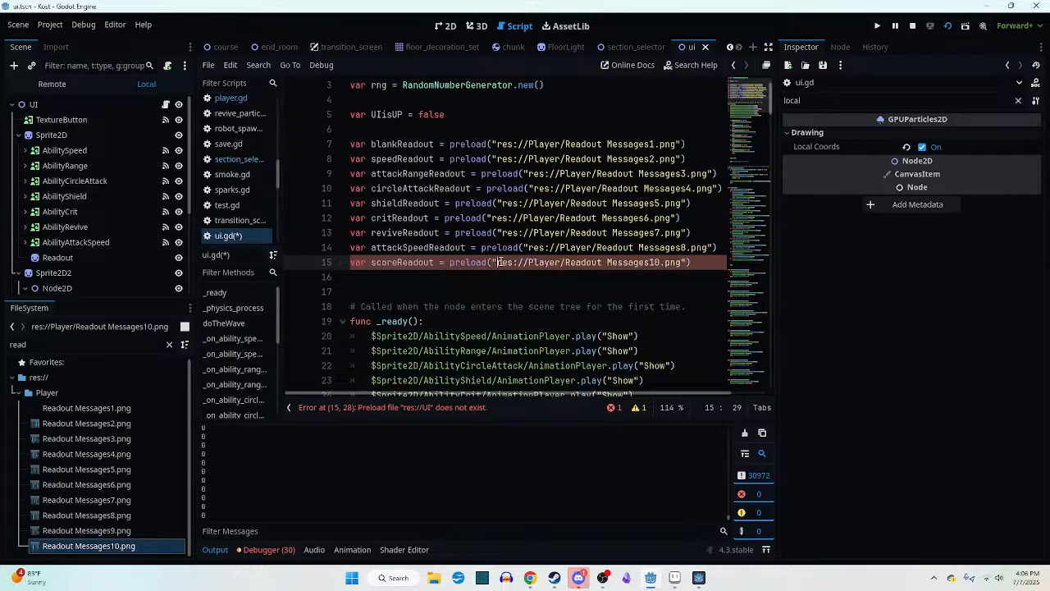
pyautogui.click(580, 247)
# - Connect the CurrentTimeScore label's mouse_entered signal to the UI script as _on_current_time_score_mouse_entered
pyautogui.scroll(-2, 657, 289)
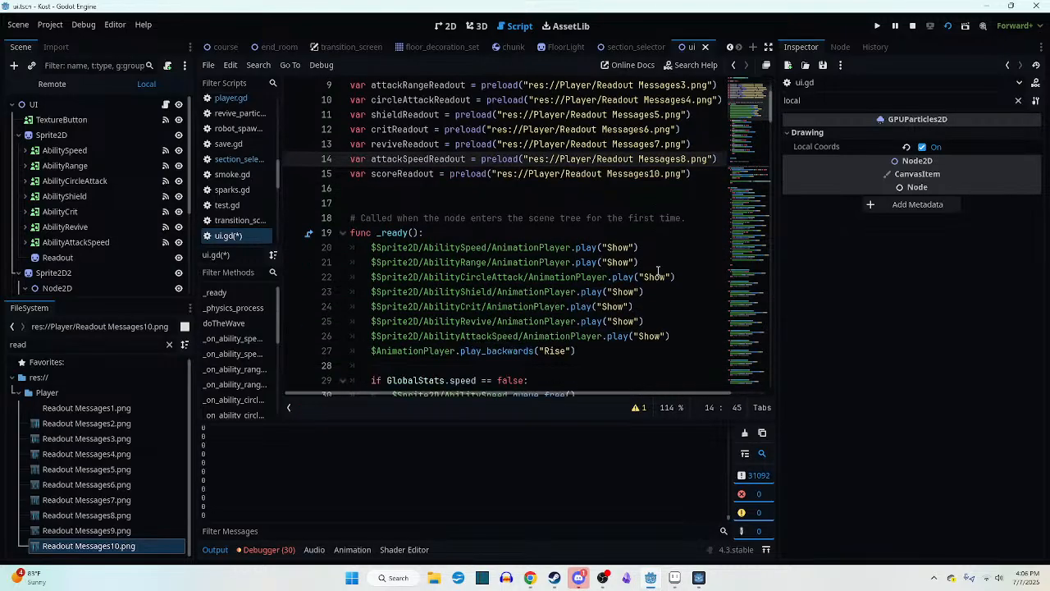
pyautogui.moveTo(752, 106); pyautogui.dragTo(739, 393)
pyautogui.scroll(-3, 81, 211)
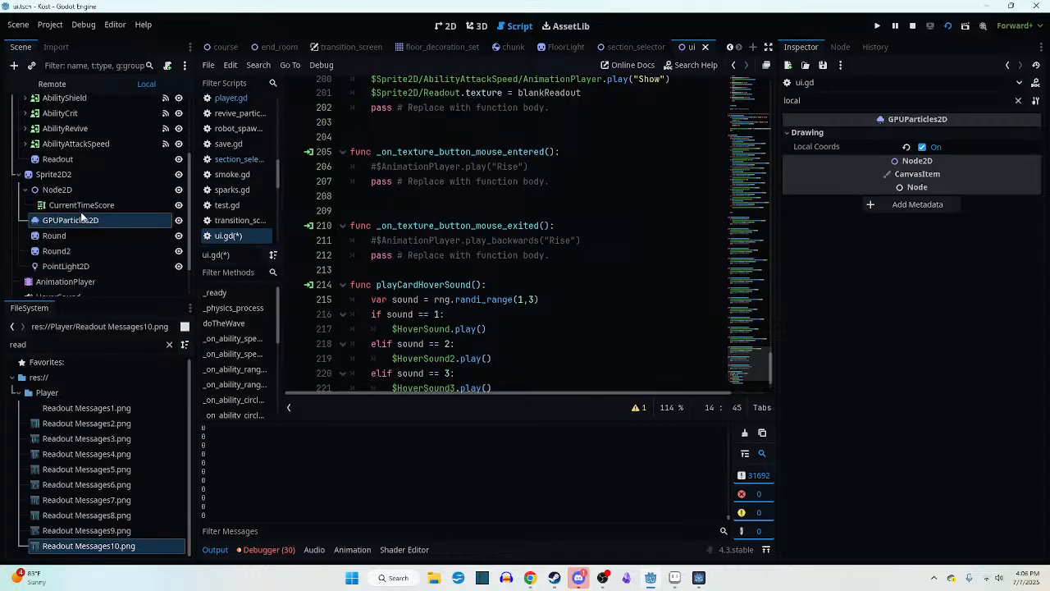
pyautogui.click(75, 204)
pyautogui.click(840, 48)
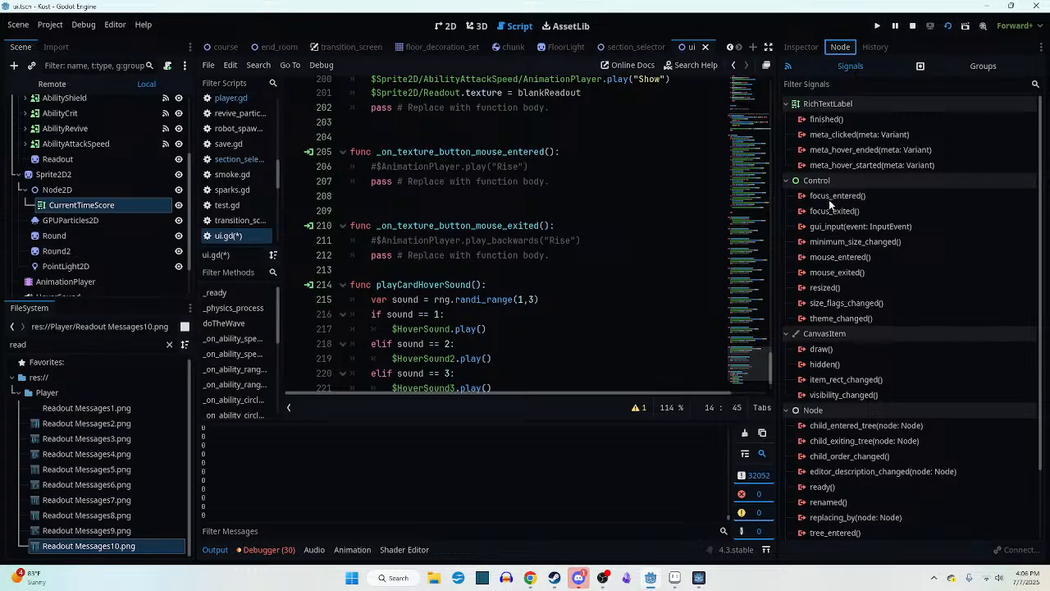
pyautogui.click(846, 258)
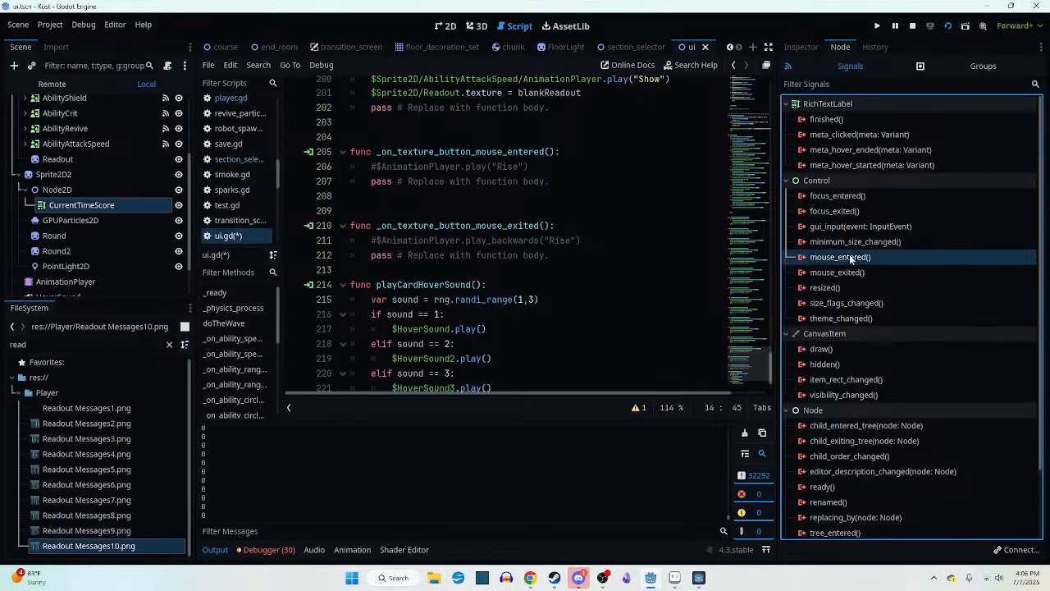
pyautogui.doubleClick(850, 257)
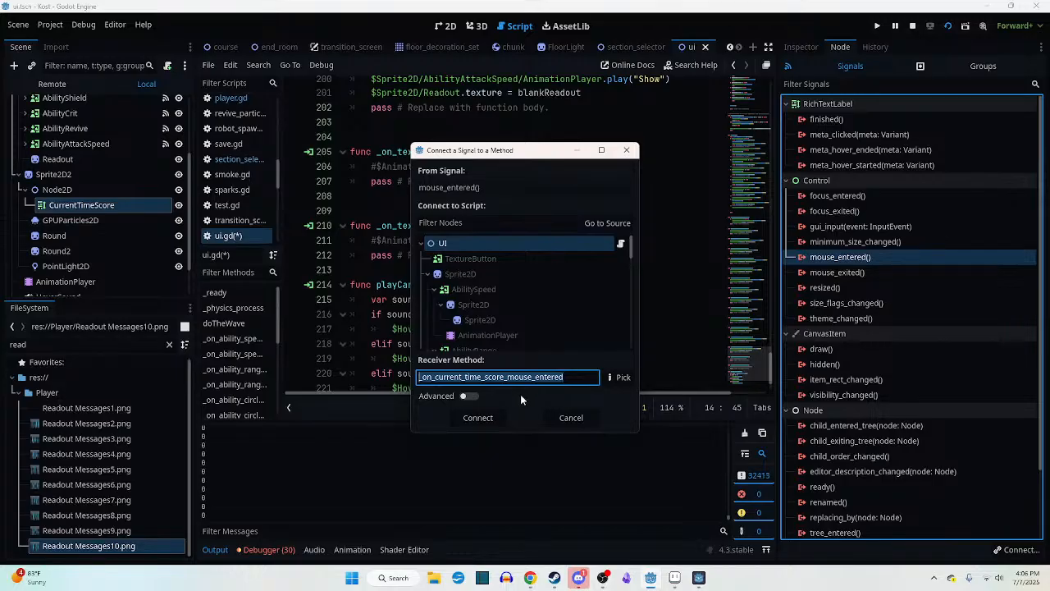
pyautogui.click(460, 416)
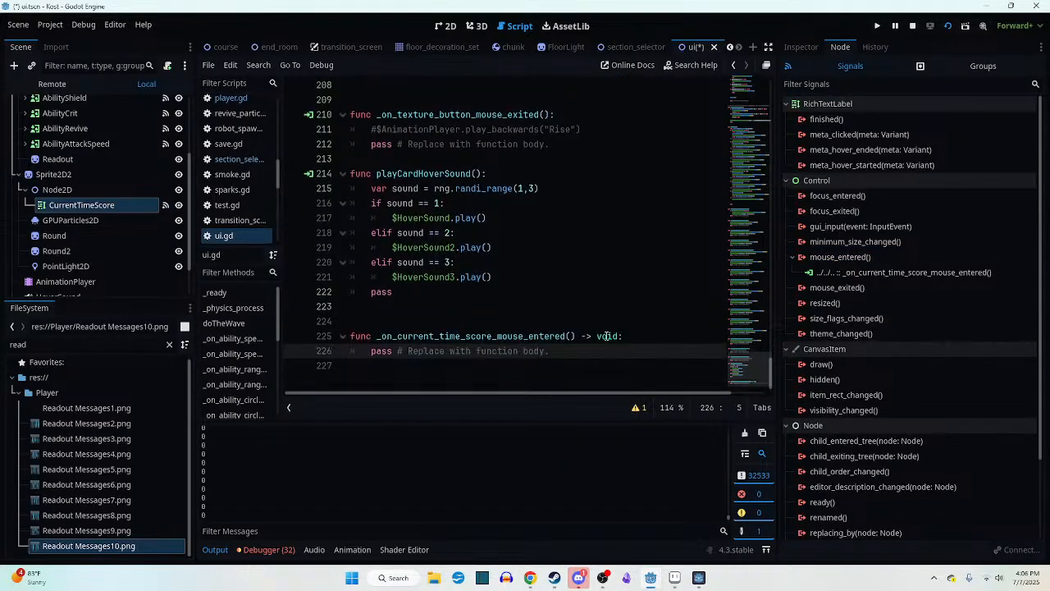
# - Set $Sprite2D/Readout.texture to scoreReadout inside _on_current_time_score_mouse_entered, reusing the assignment from the attack speed handler
pyautogui.press('Return')
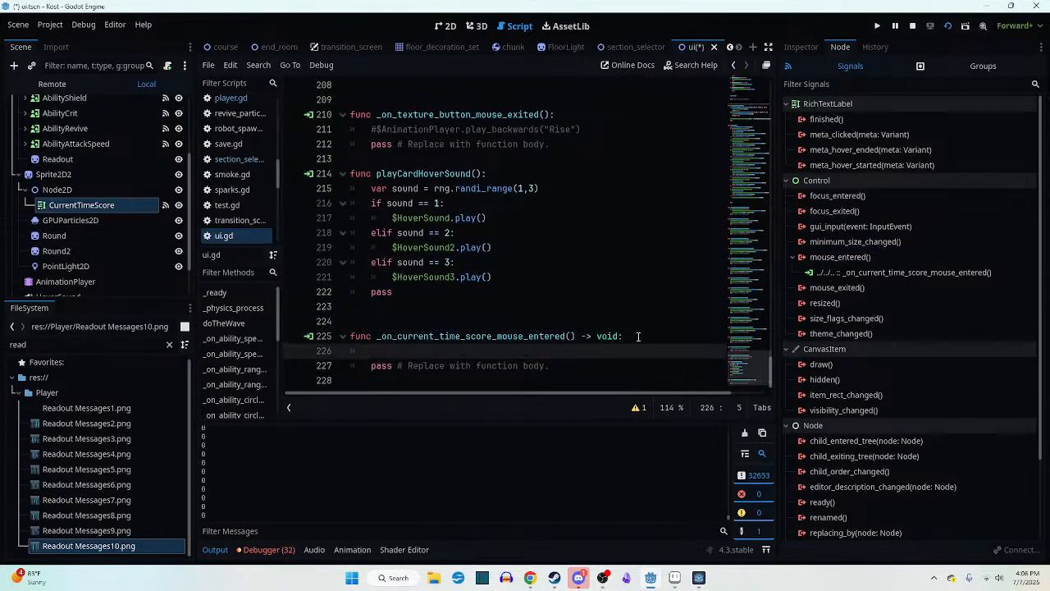
pyautogui.click(741, 337)
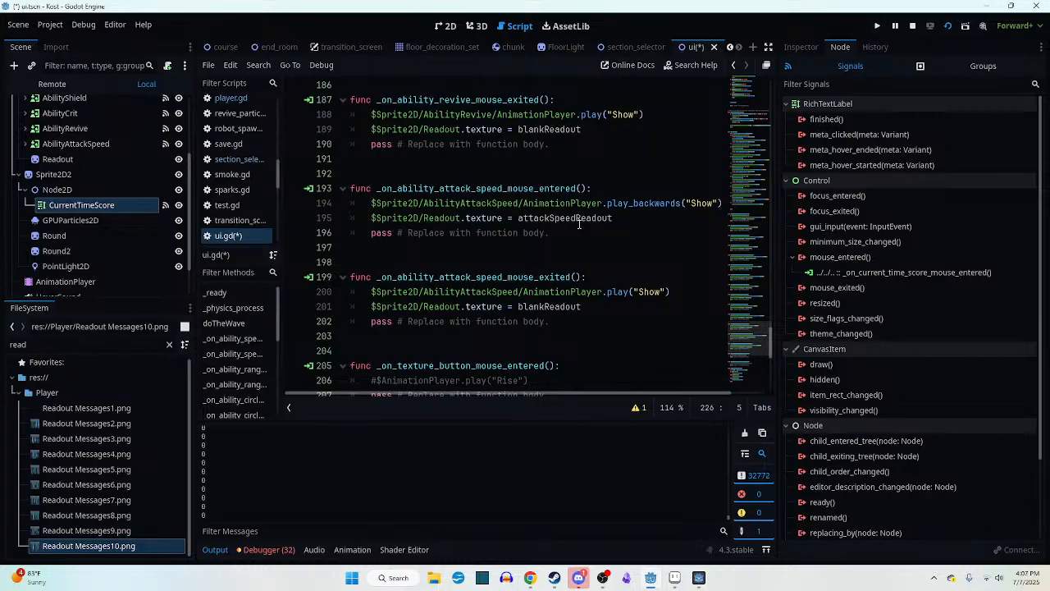
pyautogui.moveTo(368, 217); pyautogui.dragTo(464, 217)
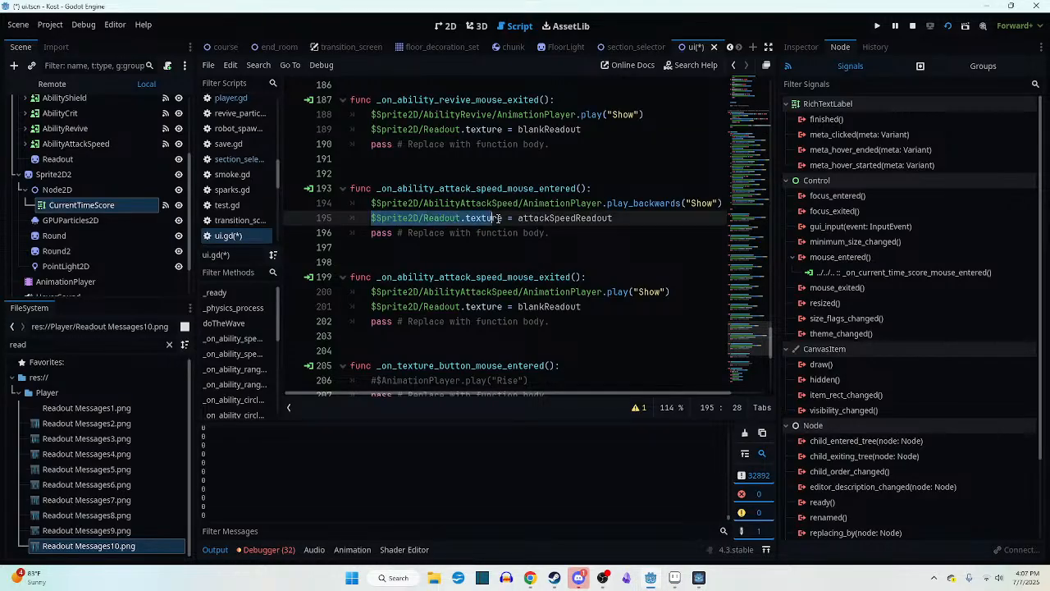
pyautogui.scroll(-6, 634, 276)
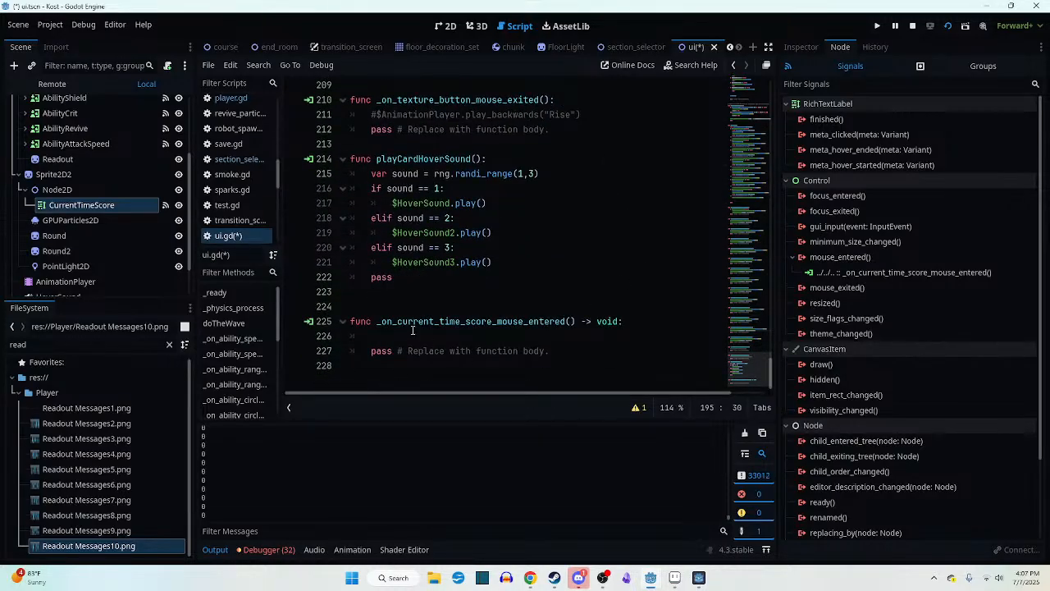
pyautogui.click(455, 338)
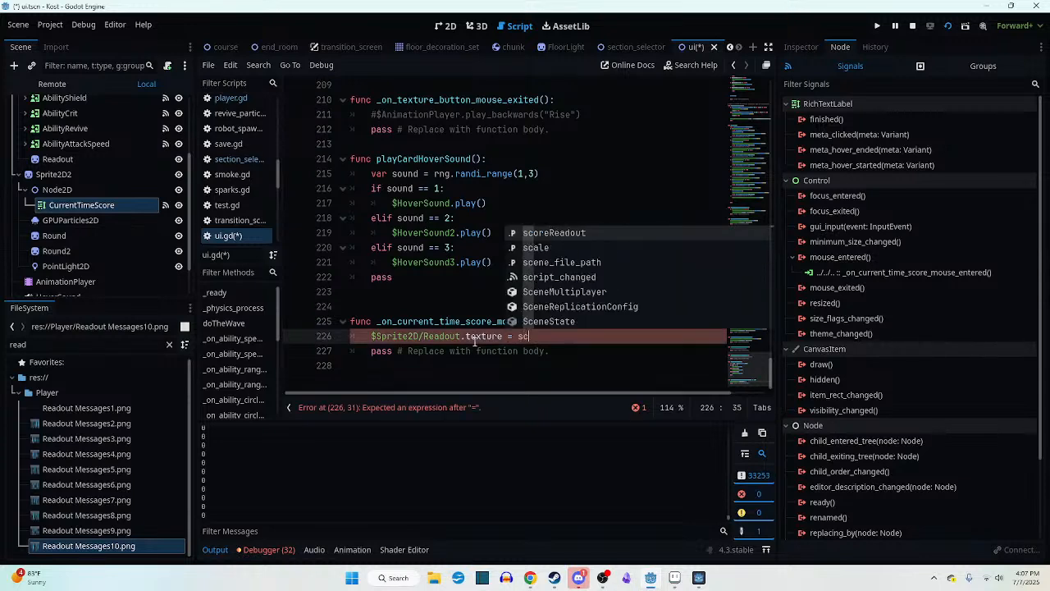
pyautogui.write('ore')
pyautogui.press('Return')
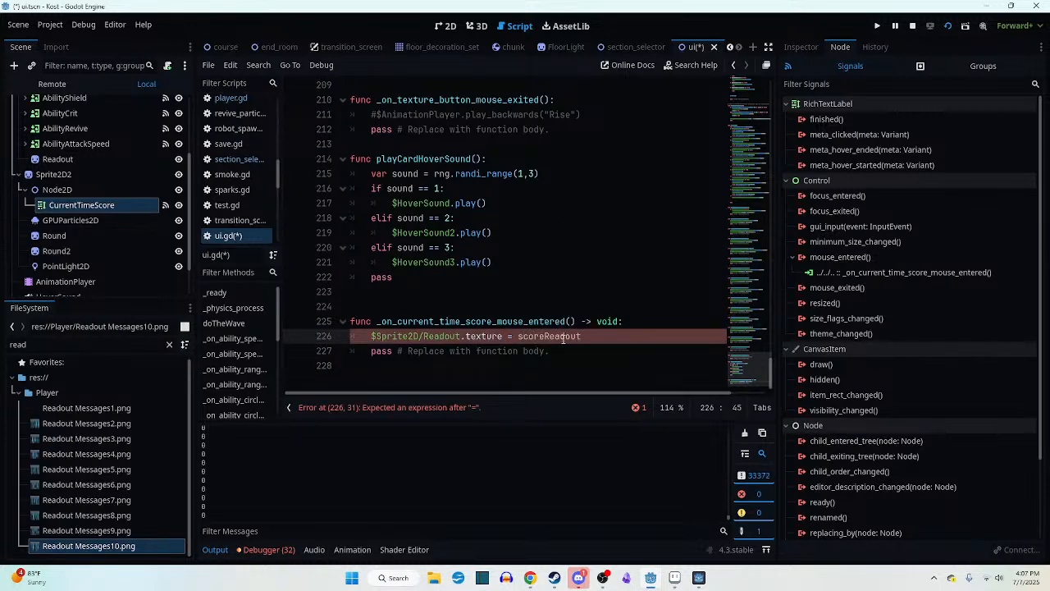
pyautogui.click(638, 325)
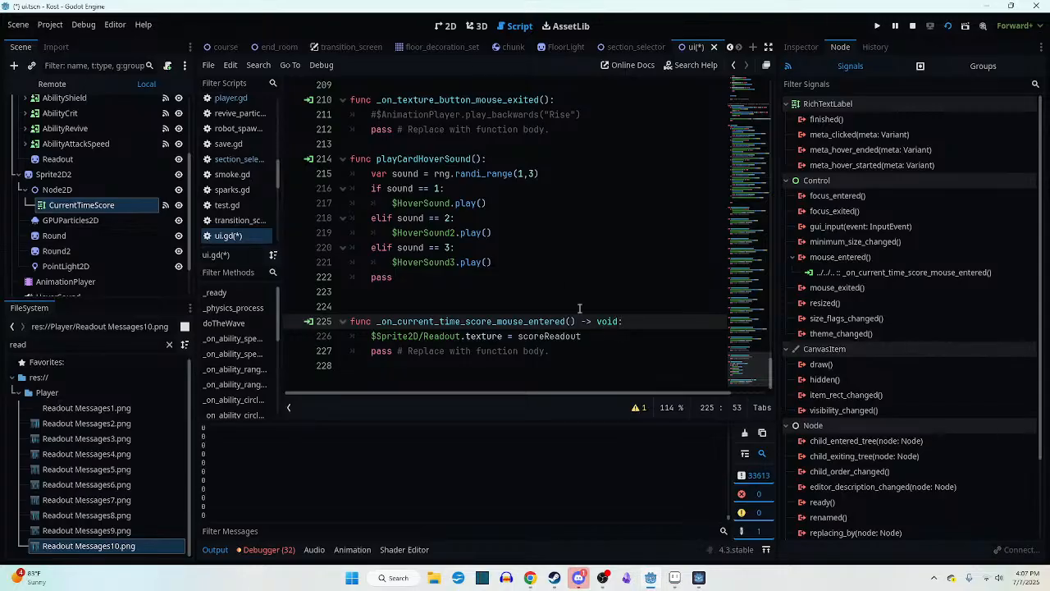
pyautogui.doubleClick(840, 288)
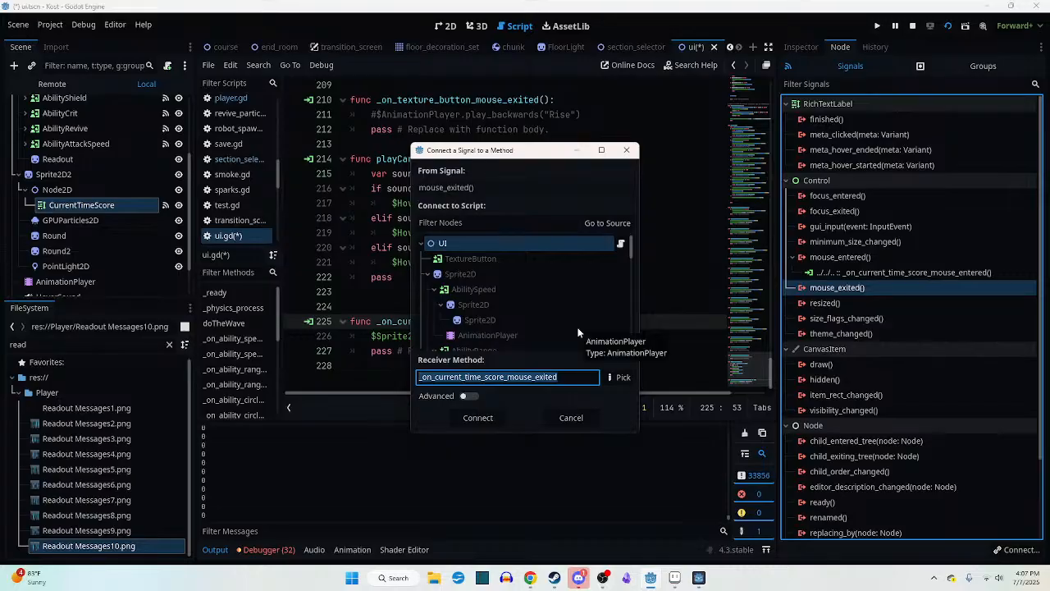
pyautogui.scroll(-2, 577, 324)
pyautogui.click(571, 417)
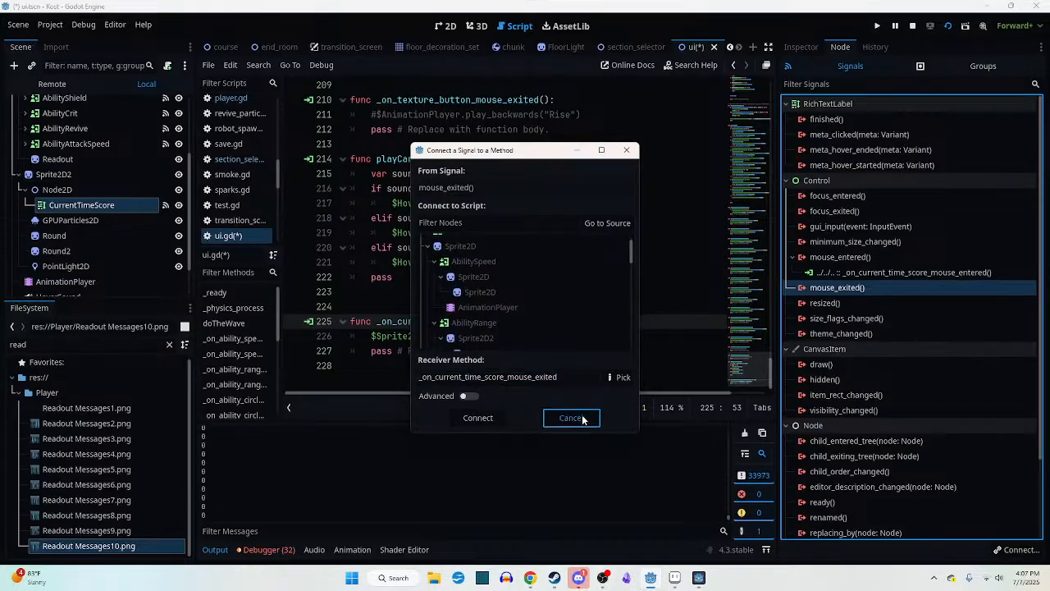
# - Connect the CurrentTimeScore label's mouse_exited signal to the UI script as _on_current_time_score_mouse_exited
pyautogui.scroll(10, 636, 276)
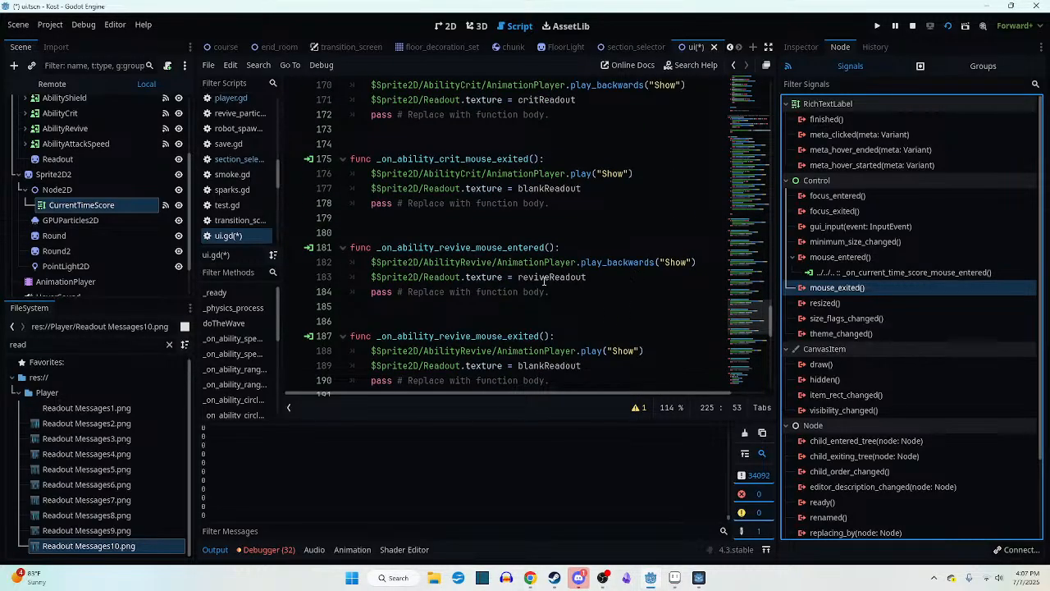
pyautogui.scroll(2, 550, 215)
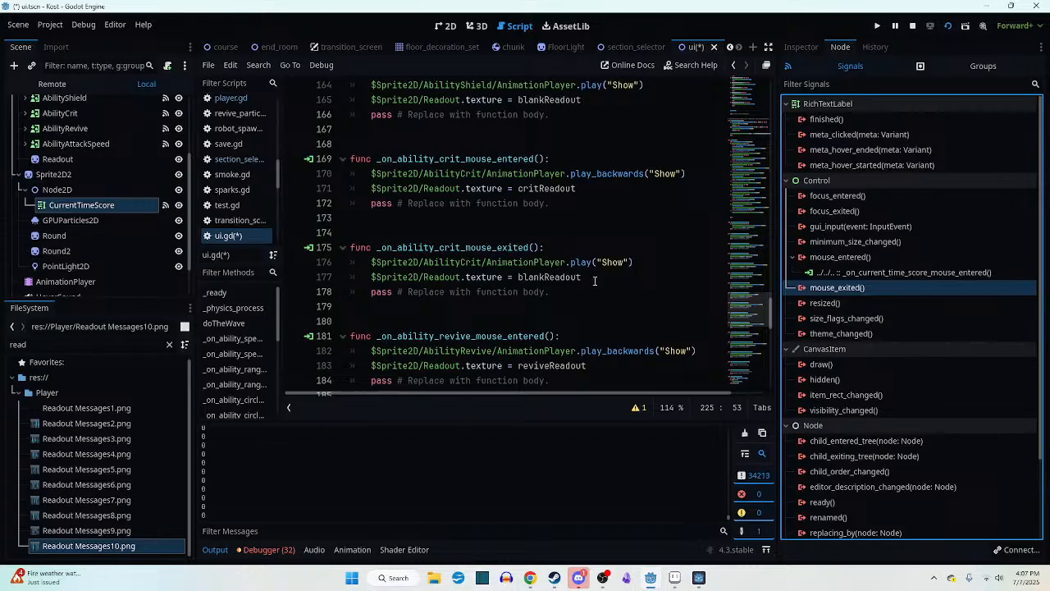
pyautogui.moveTo(595, 281); pyautogui.dragTo(526, 279)
pyautogui.scroll(-12, 563, 279)
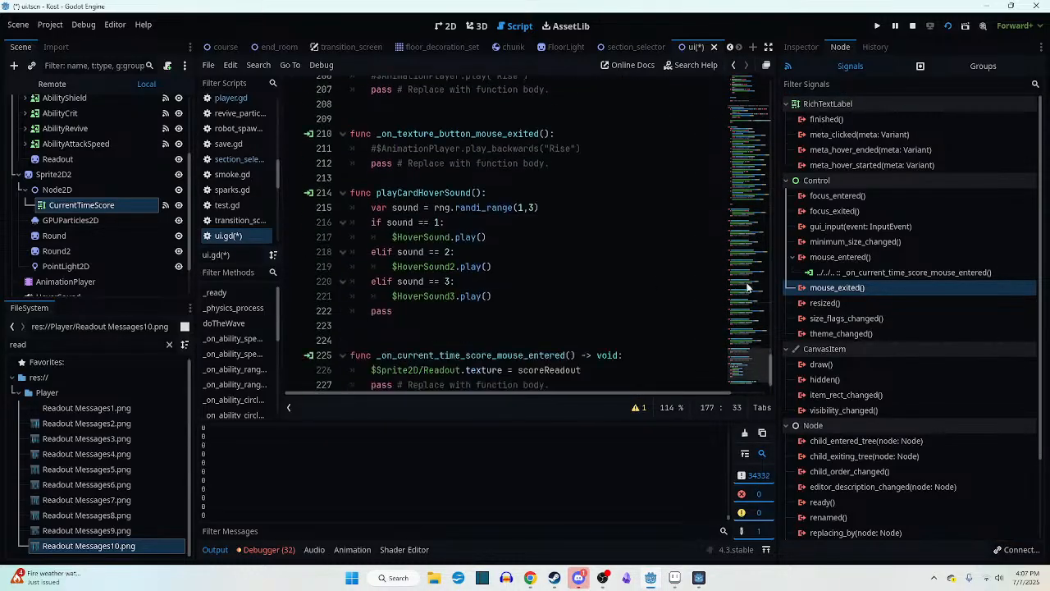
pyautogui.doubleClick(832, 287)
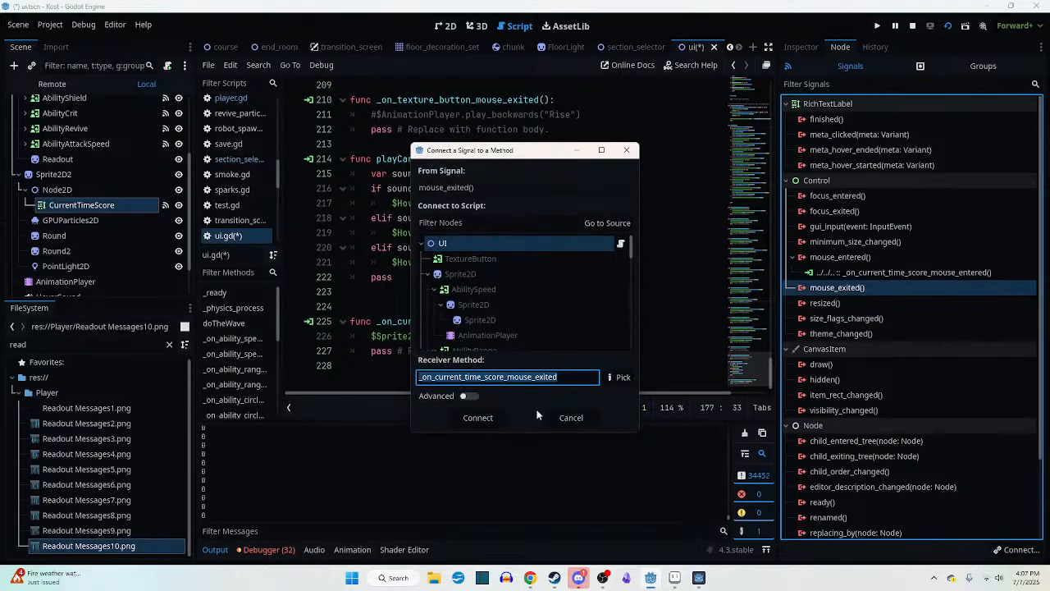
pyautogui.click(478, 418)
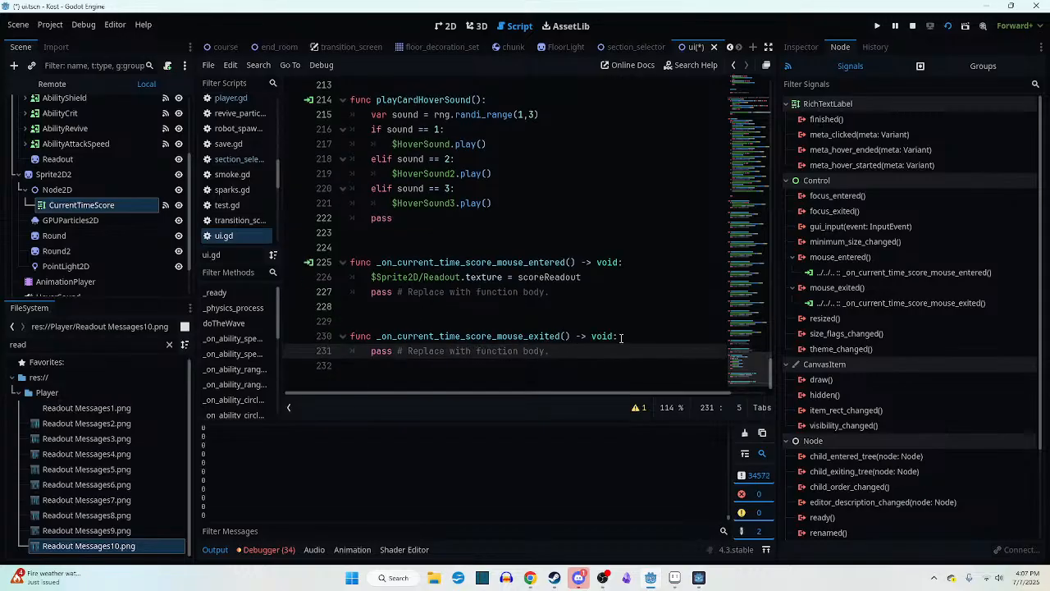
# - Set $Sprite2D/Readout.texture to blankReadout inside _on_current_time_score_mouse_exited, reusing the assignment from the attack speed exit handler, and save
pyautogui.click(631, 336)
pyautogui.press('Return')
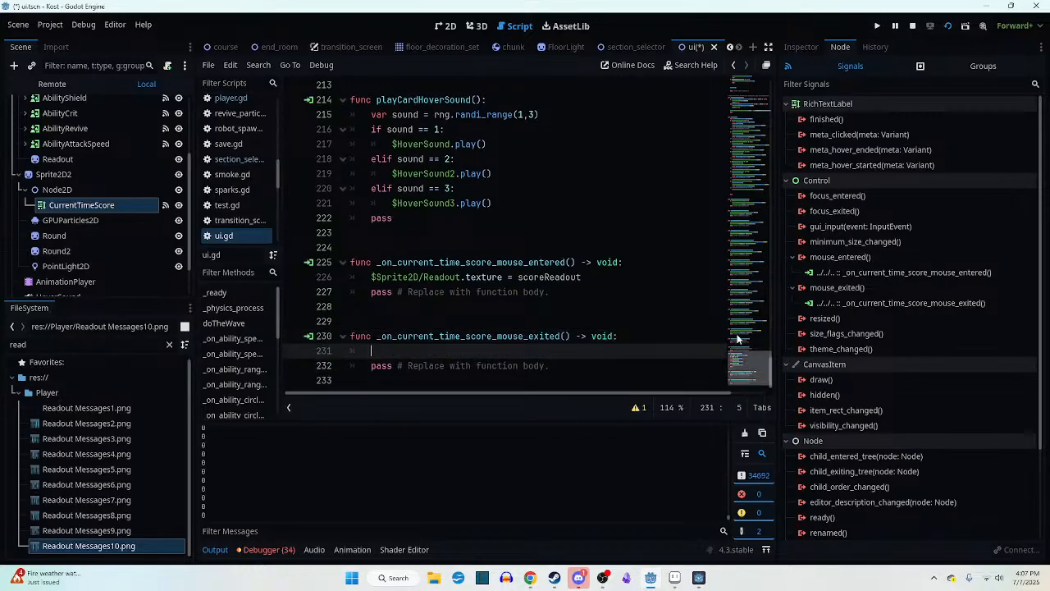
pyautogui.scroll(5, 575, 294)
pyautogui.moveTo(581, 232); pyautogui.dragTo(371, 235)
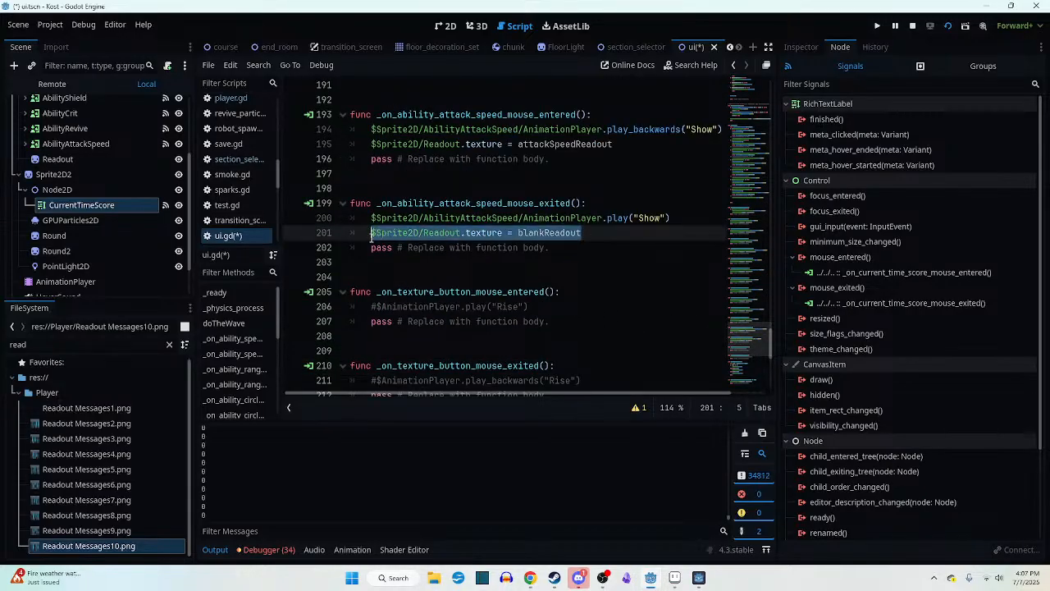
pyautogui.scroll(-5, 589, 292)
pyautogui.click(566, 338)
pyautogui.write('$Sprite2D/Readout.texture = scoreReadout')
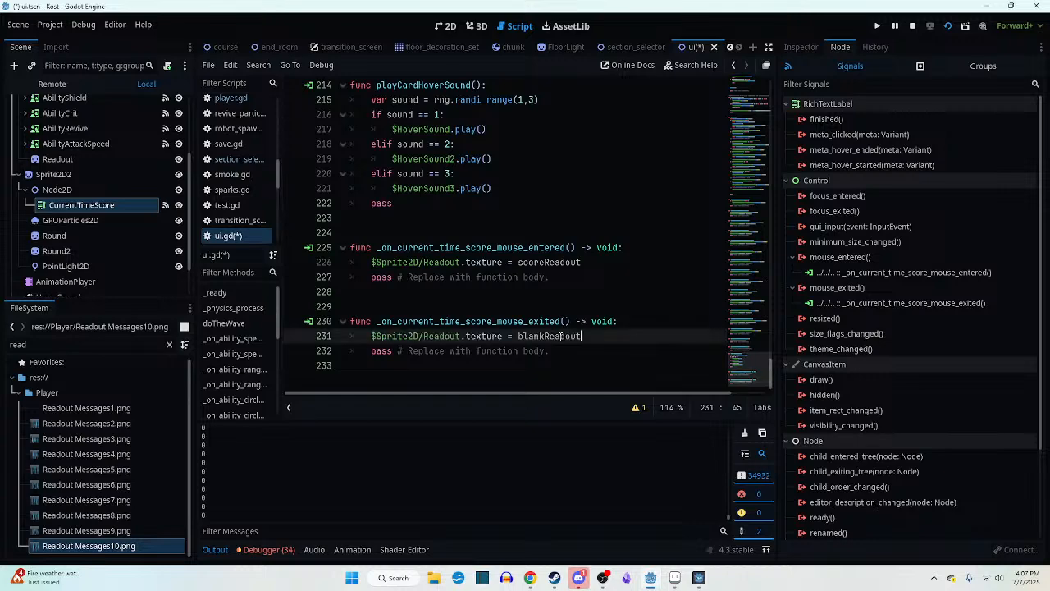
pyautogui.doubleClick(566, 336)
pyautogui.write('blankReadout')
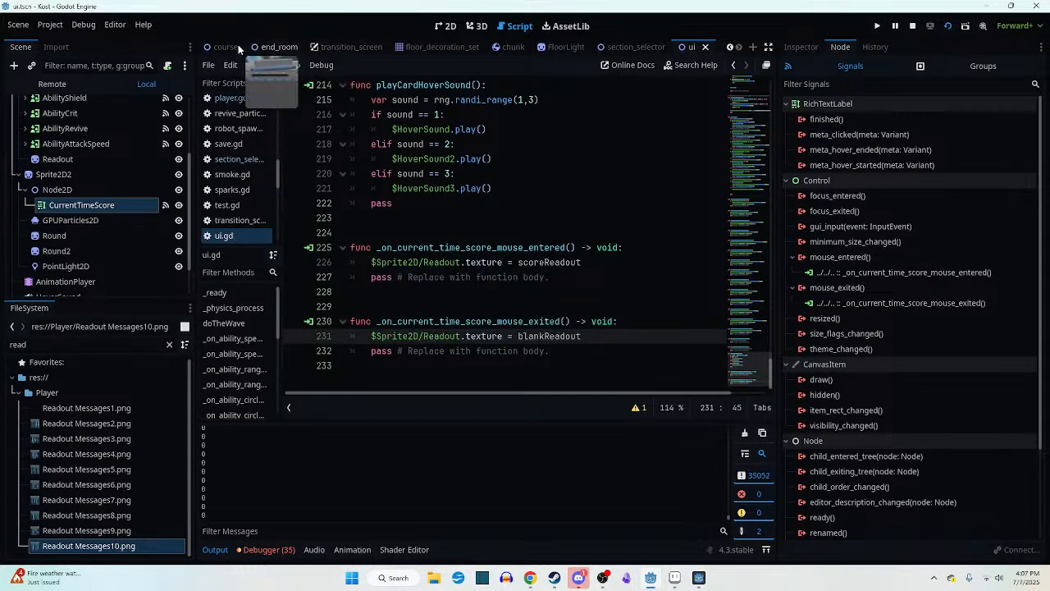
# - Run the course scene, switch the game to full screen from its pause menu, and resume play to test the score readout
pyautogui.click(223, 46)
pyautogui.click(947, 27)
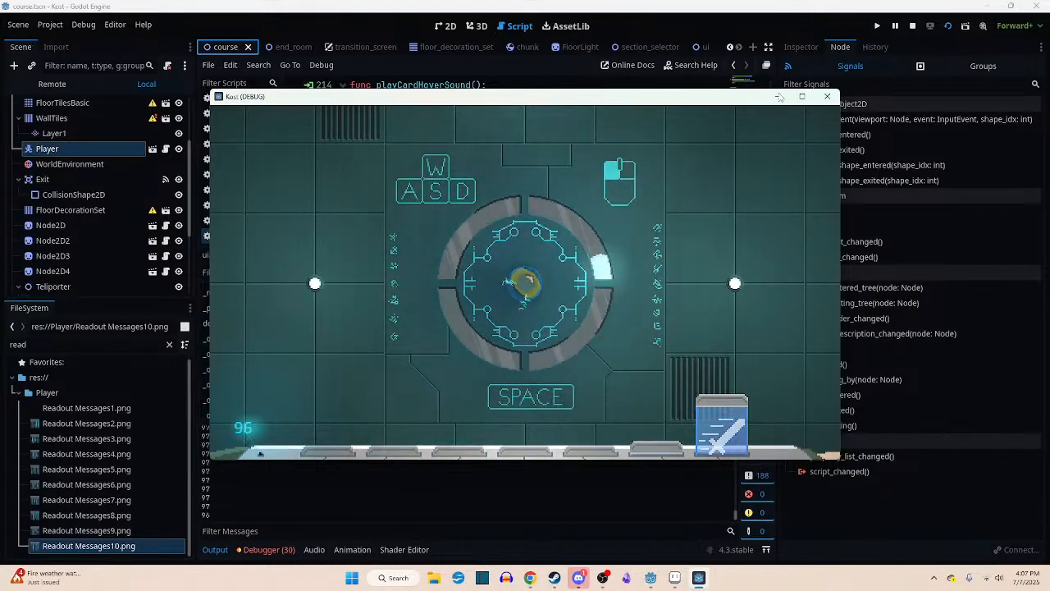
pyautogui.click(802, 97)
pyautogui.press('Escape')
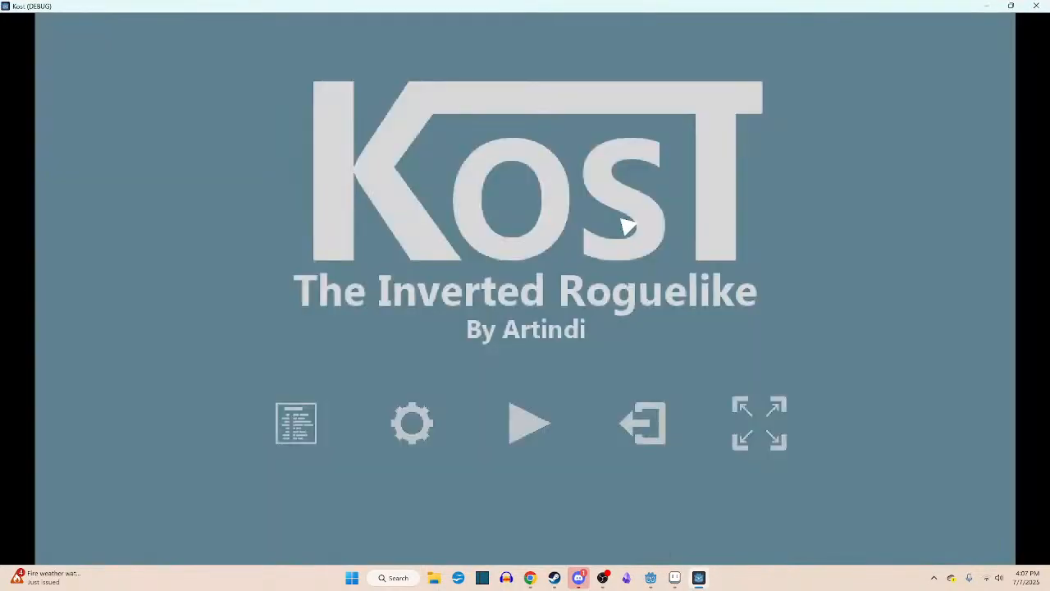
pyautogui.click(759, 422)
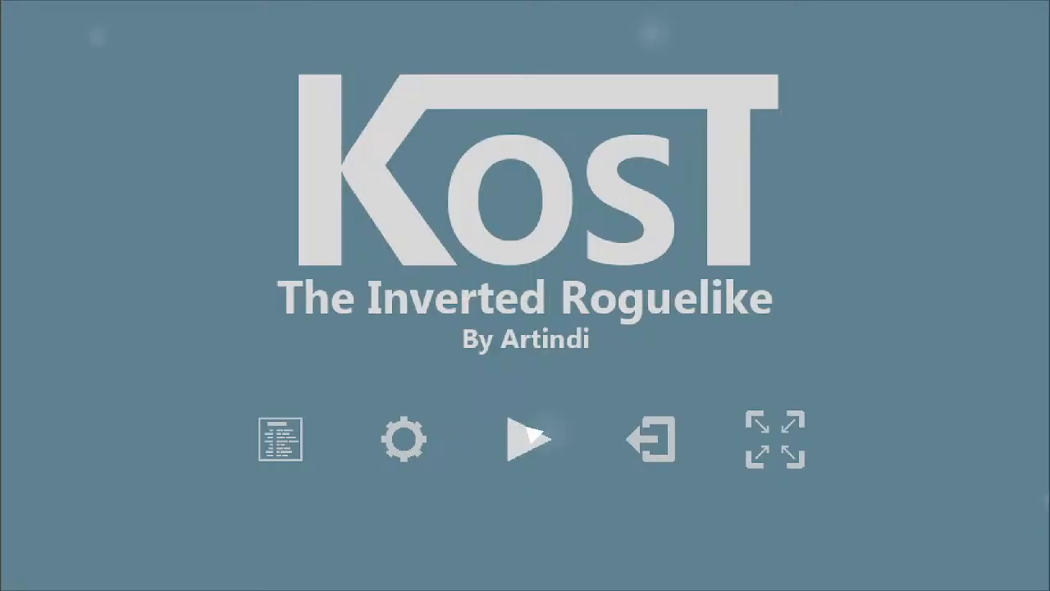
pyautogui.click(529, 435)
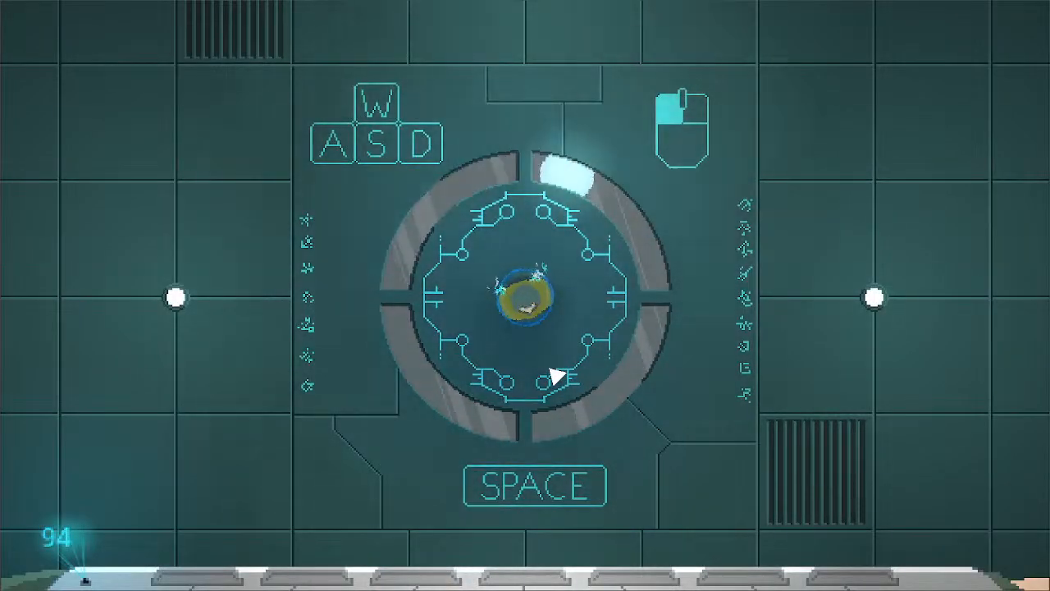
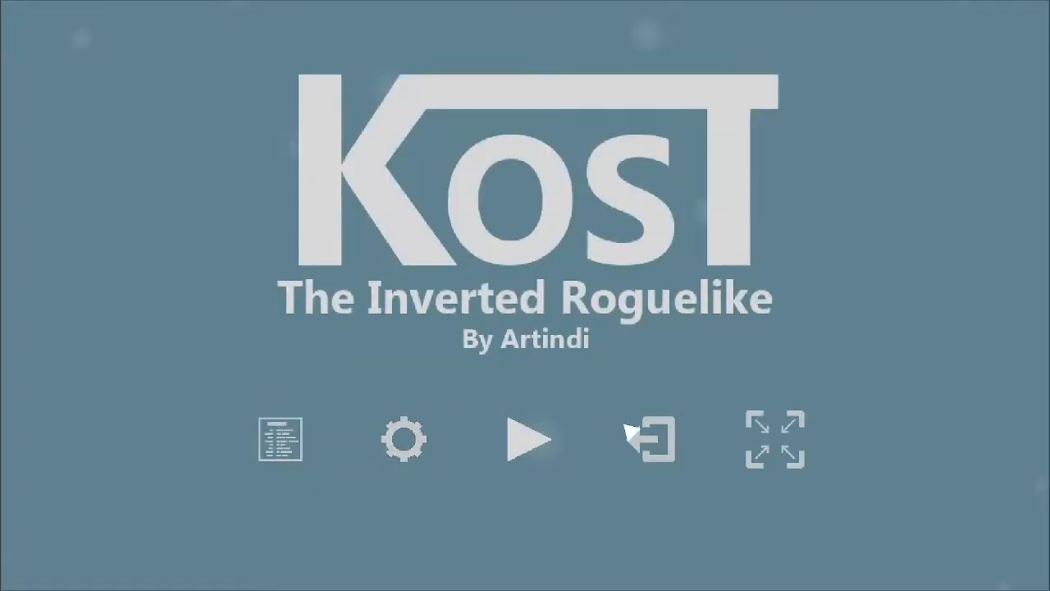
# - Quit the Kost game and switch to the Readout Messages1.png sprite in Aseprite
pyautogui.click(648, 437)
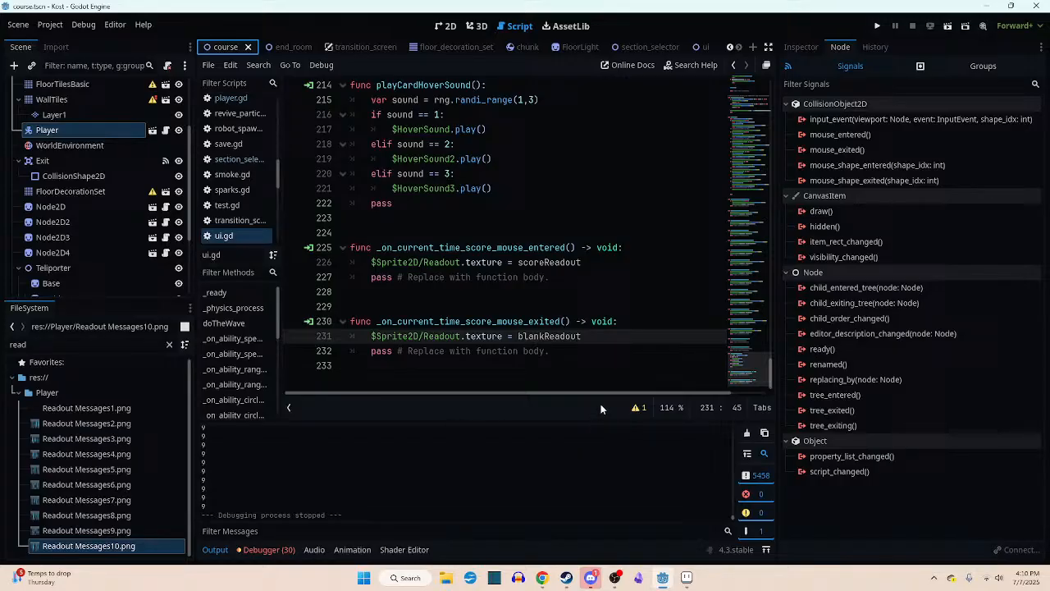
pyautogui.click(686, 578)
pyautogui.scroll(2, 536, 363)
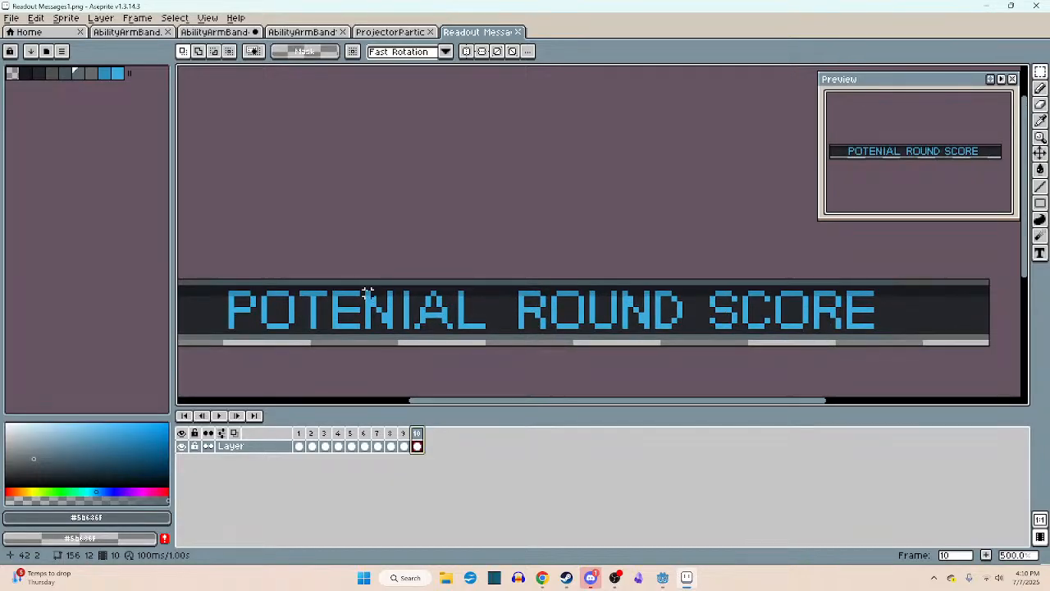
pyautogui.moveTo(368, 293); pyautogui.dragTo(484, 329)
pyautogui.moveTo(362, 312); pyautogui.dragTo(385, 309)
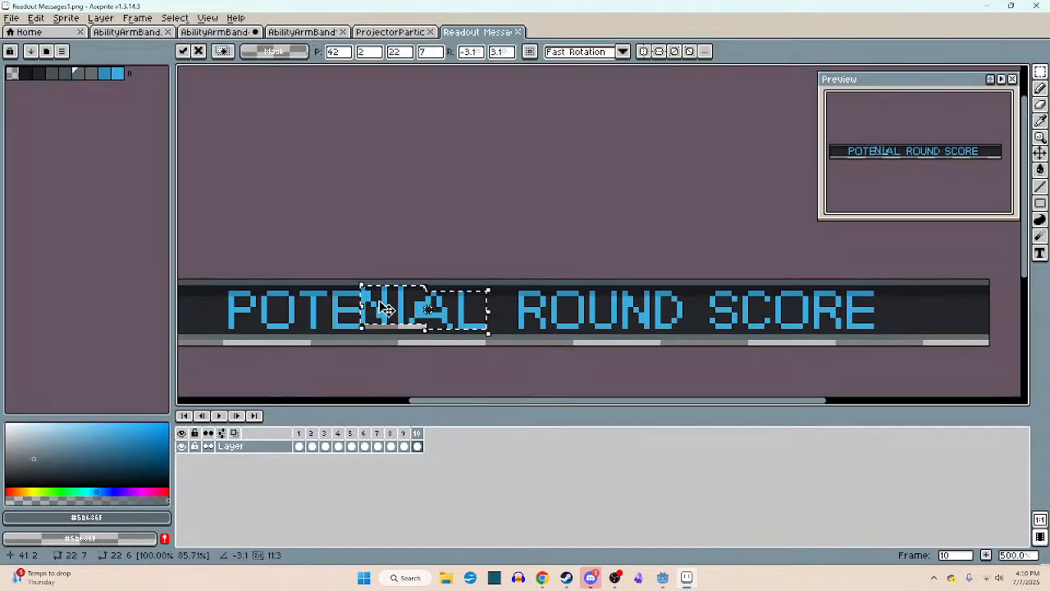
pyautogui.hotkey('ctrl', 'z')
pyautogui.hotkey('ctrl', 'd')
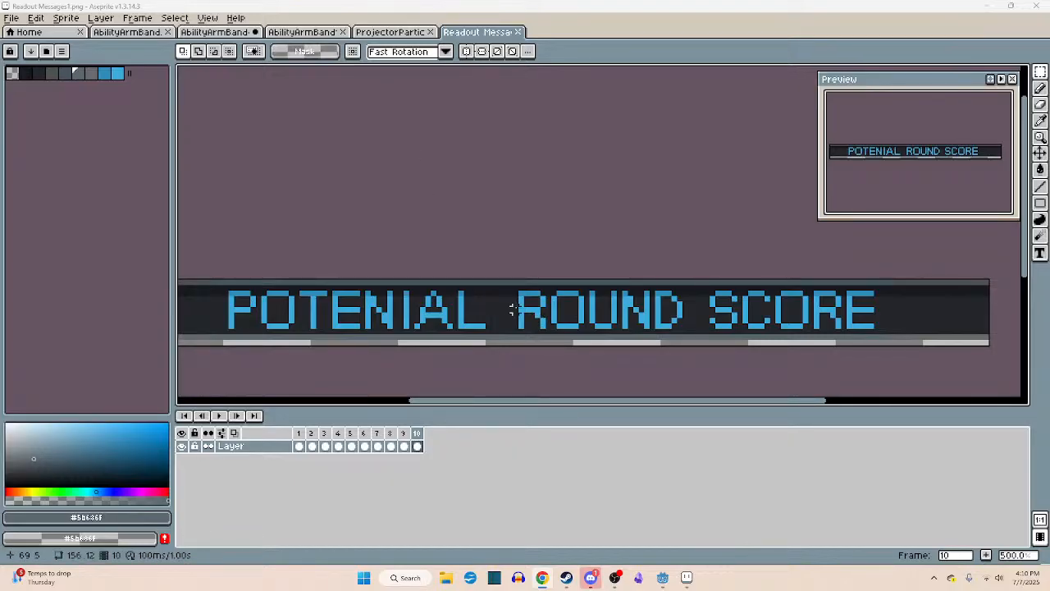
# - Shift the letters IAL of POTENIAL away from the N and place a copy of the T in the gap
pyautogui.moveTo(401, 288); pyautogui.dragTo(511, 321)
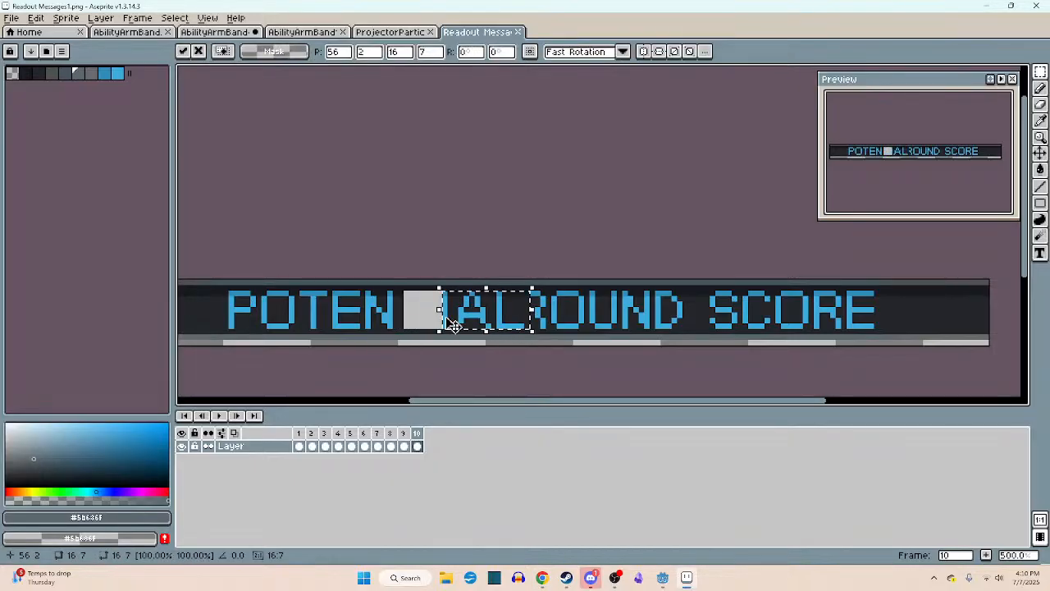
pyautogui.click(360, 302)
pyautogui.moveTo(303, 296); pyautogui.dragTo(326, 326)
pyautogui.hotkey('ctrl', 'd')
pyautogui.scroll(4, 327, 324)
pyautogui.moveTo(267, 252); pyautogui.dragTo(356, 370)
pyautogui.moveTo(321, 321); pyautogui.dragTo(632, 320)
pyautogui.hotkey('ctrl', 'd')
# - Paint the empty strip between the new T and the I with the sampled dark background colours
pyautogui.moveTo(731, 295); pyautogui.dragTo(538, 266, button='middle')
pyautogui.moveTo(519, 231)
pyautogui.mouseDown()
pyautogui.moveTo(783, 337)
pyautogui.moveTo(712, 310)
pyautogui.mouseUp()
pyautogui.click(447, 246)
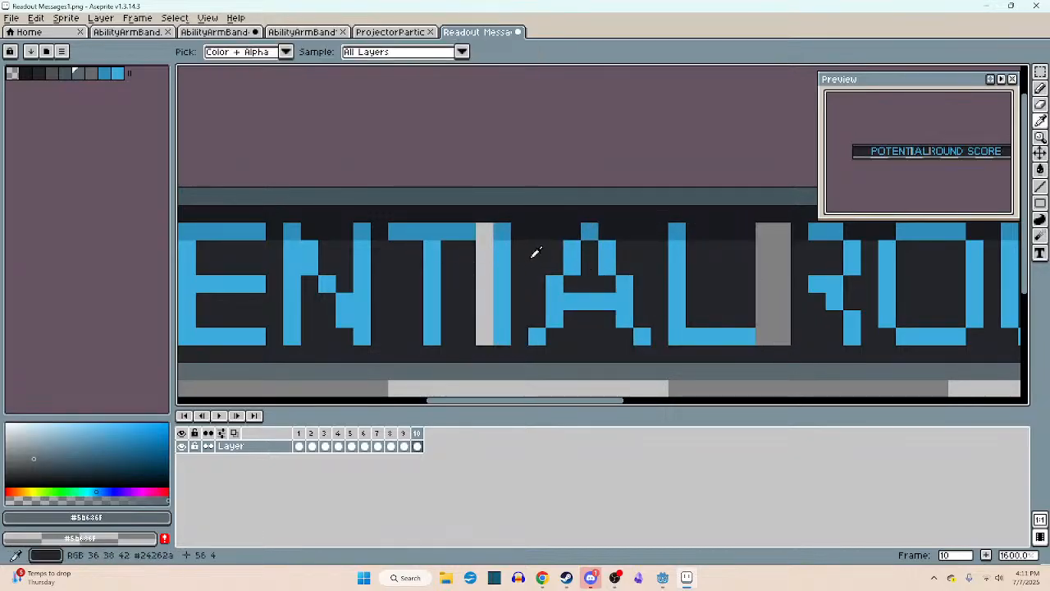
pyautogui.keyDown('alt'); pyautogui.click(532, 254); pyautogui.keyUp('alt')
pyautogui.press('b')
pyautogui.moveTo(490, 251); pyautogui.dragTo(485, 326)
pyautogui.keyDown('alt'); pyautogui.click(484, 326); pyautogui.keyUp('alt')
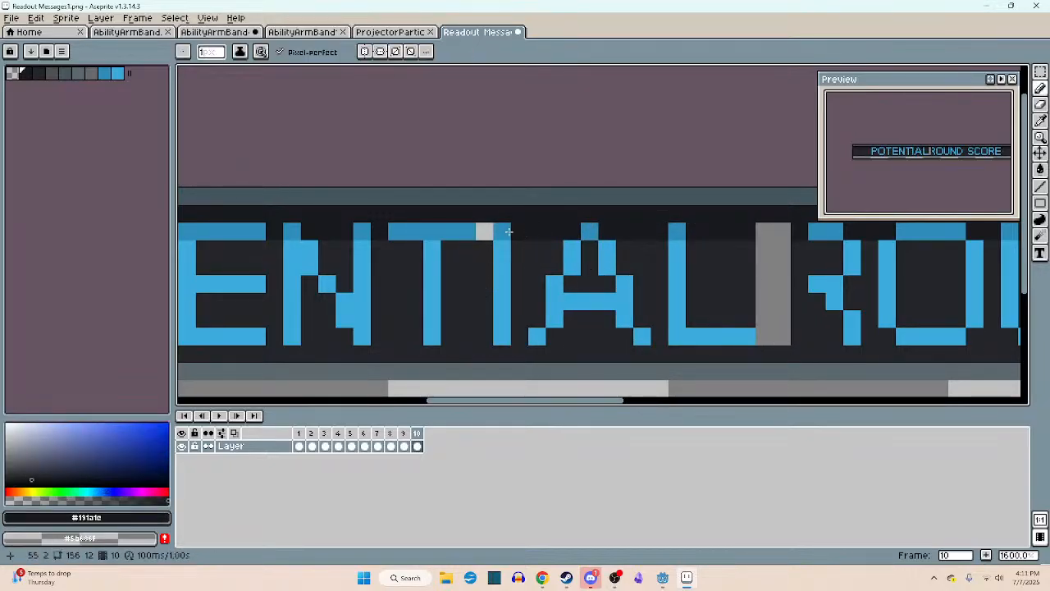
pyautogui.click(488, 230)
# - Select the area around the word ROUND and set the Paint Bucket to fill non-contiguous pixels
pyautogui.scroll(-3, 488, 230)
pyautogui.moveTo(476, 263); pyautogui.dragTo(418, 264, button='middle')
pyautogui.scroll(1, 427, 264)
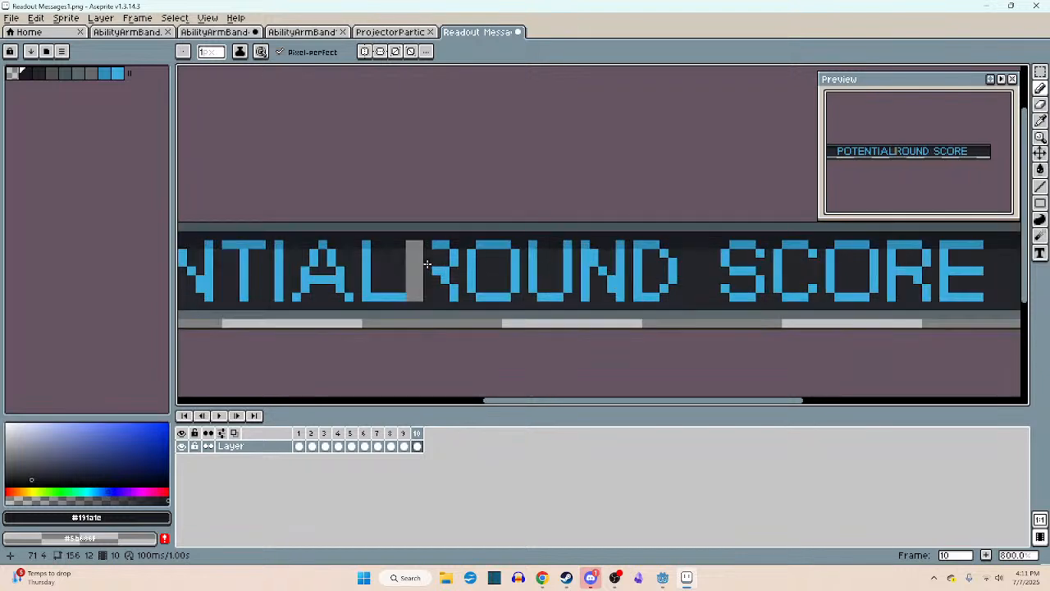
pyautogui.press('m')
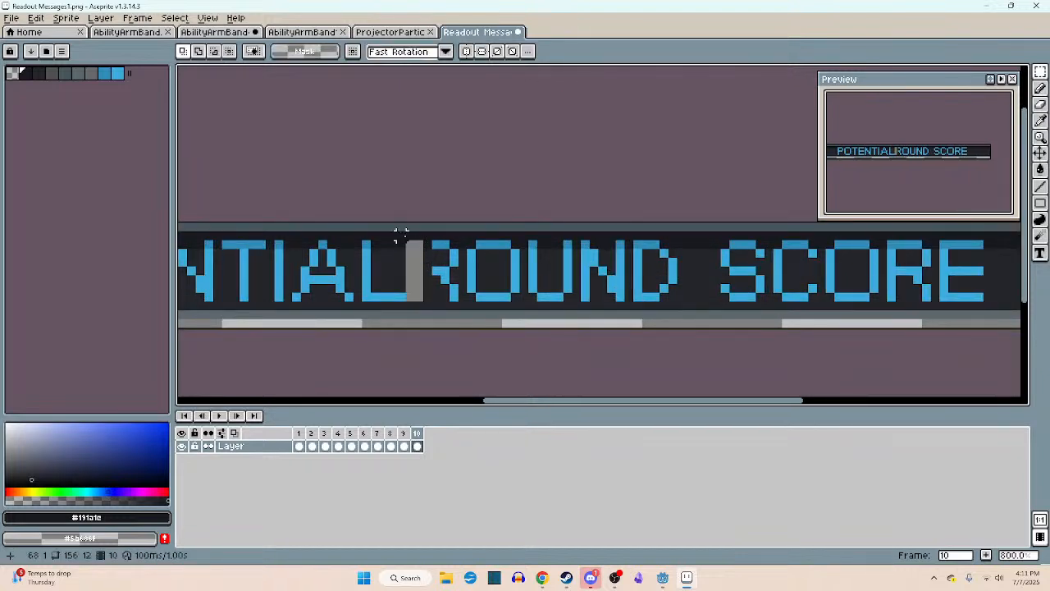
pyautogui.moveTo(406, 240); pyautogui.dragTo(691, 307)
pyautogui.press('g')
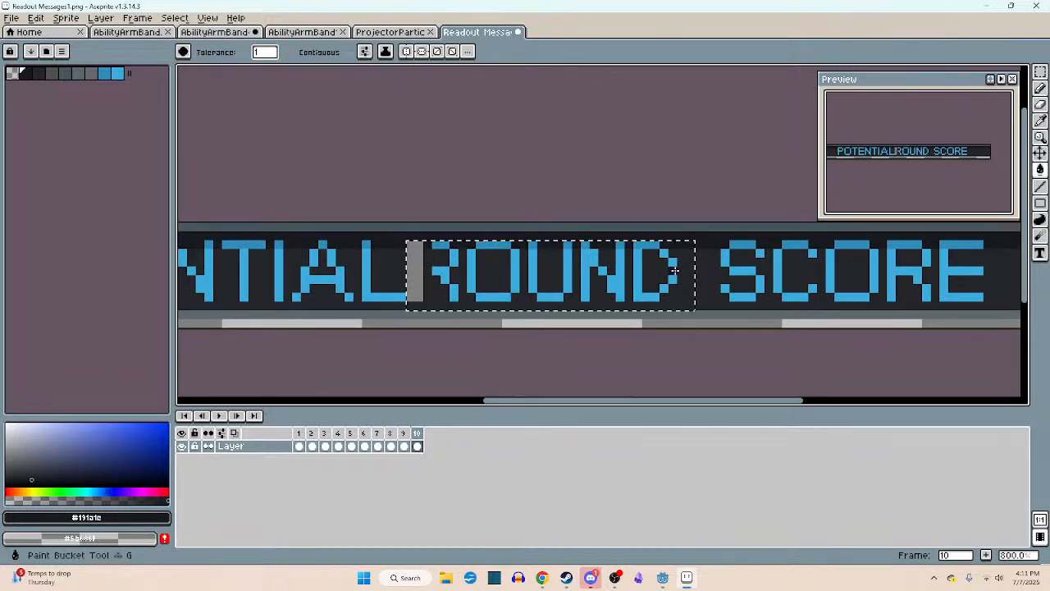
pyautogui.click(472, 254)
pyautogui.click(471, 278)
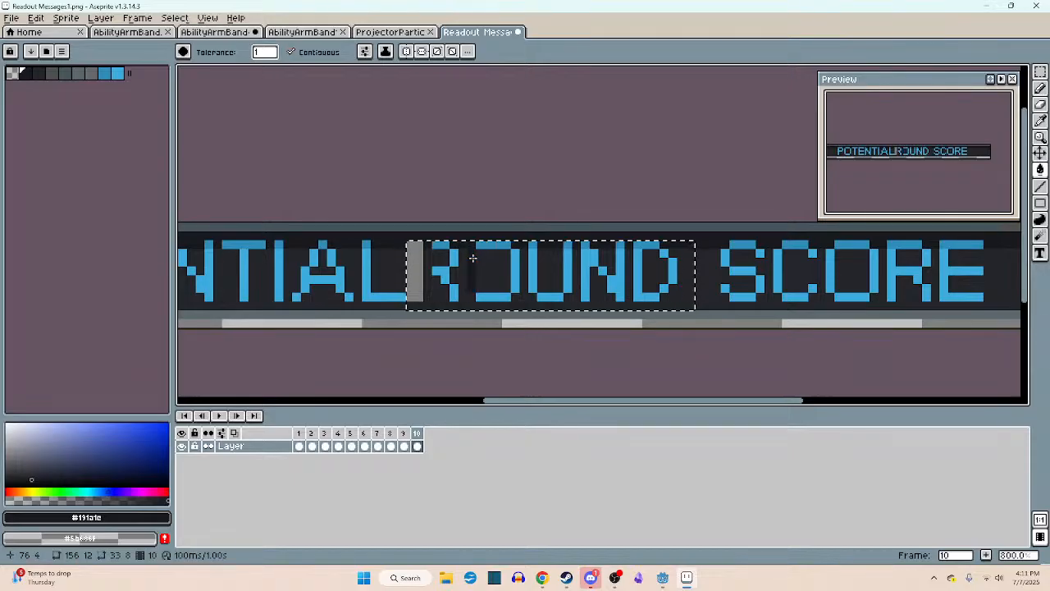
pyautogui.click(452, 252)
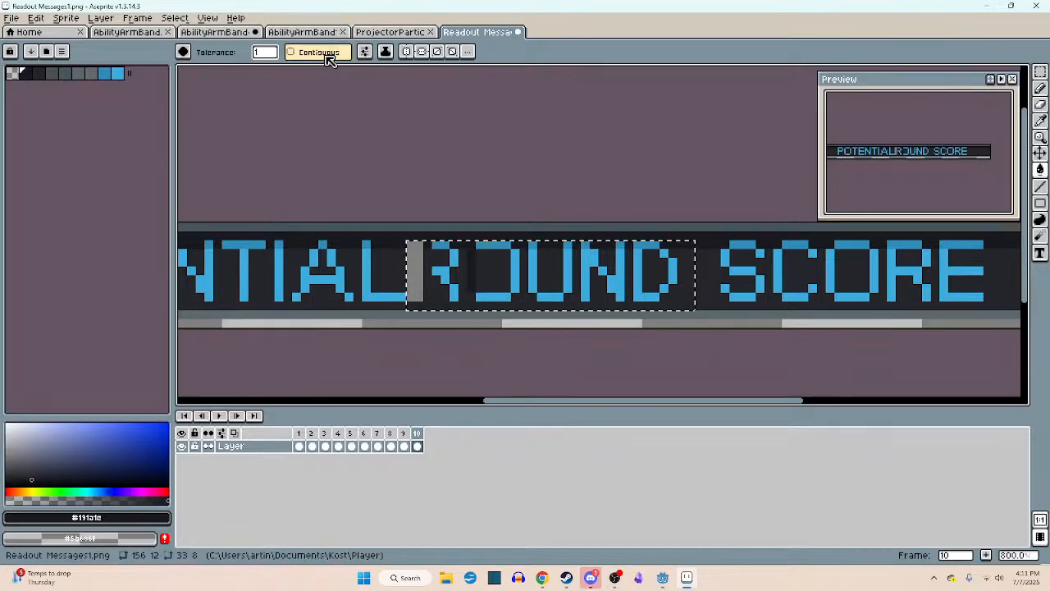
# - Erase the ROUND letters by filling their bodies with #24262a and their top row with the darker background shade
pyautogui.press('i')
pyautogui.click(465, 270)
pyautogui.press('g')
pyautogui.click(455, 261)
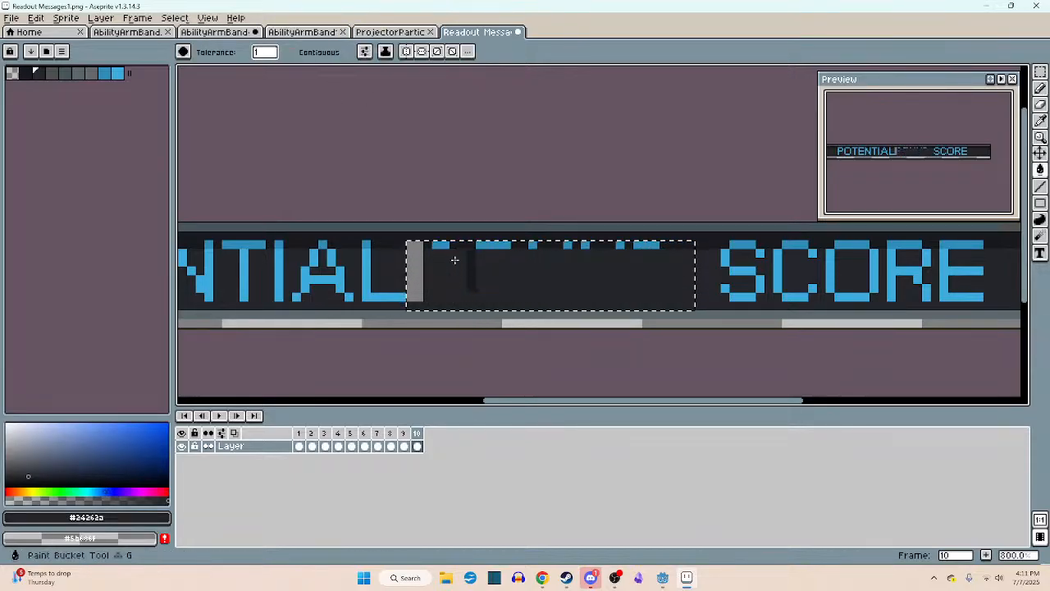
pyautogui.scroll(1, 468, 251)
pyautogui.press('i')
pyautogui.click(468, 241)
pyautogui.press('g')
pyautogui.click(437, 237)
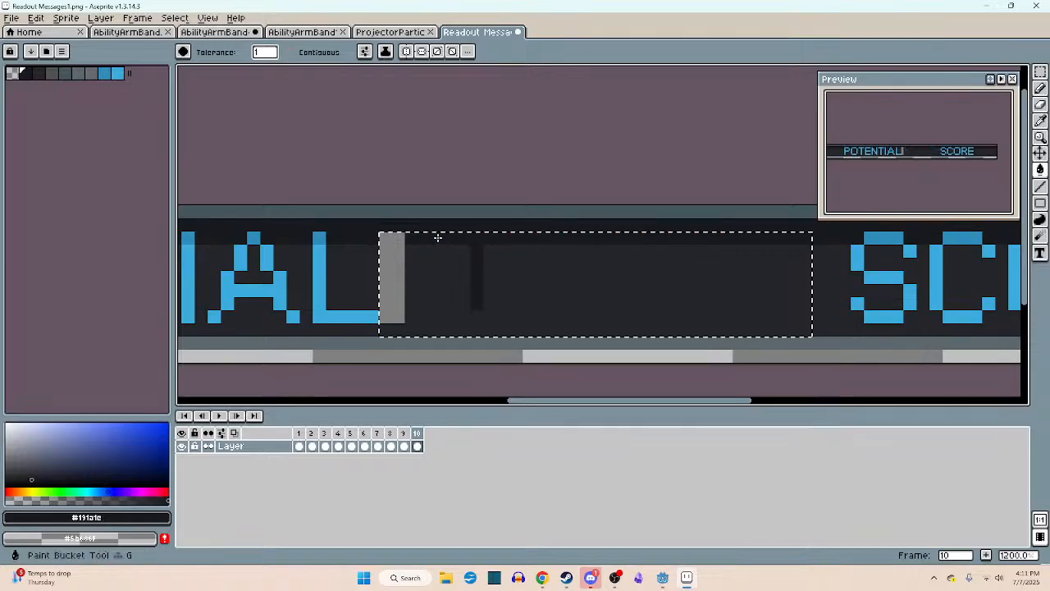
# - Paint over the leftover dark stroke and fill the empty strip after POTENTIAL with the matching background colours, and deselect
pyautogui.press('i')
pyautogui.click(452, 257)
pyautogui.press('b')
pyautogui.moveTo(476, 251); pyautogui.dragTo(476, 295)
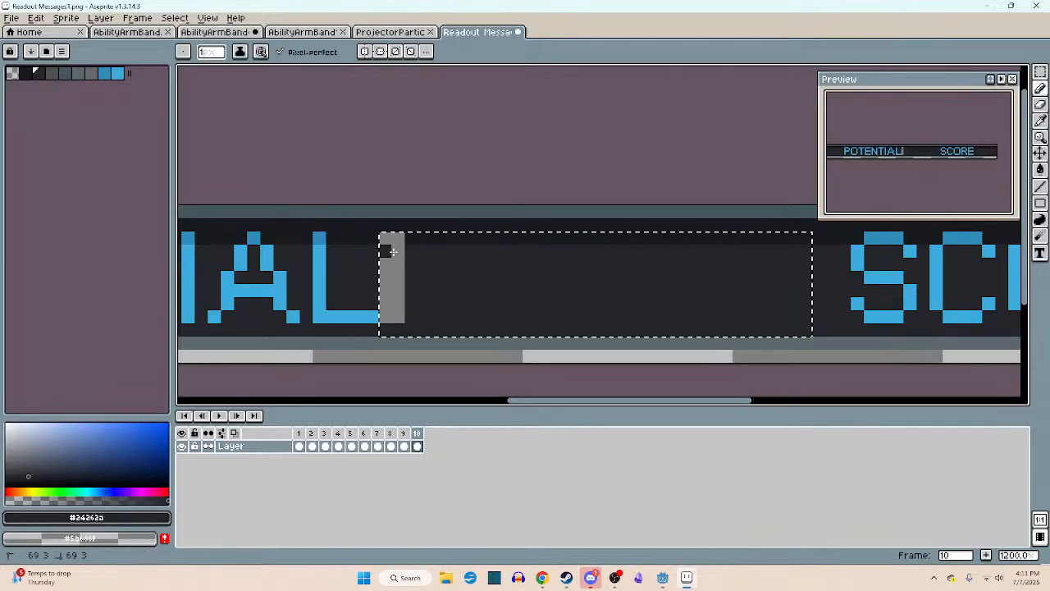
pyautogui.press('i')
pyautogui.press('g')
pyautogui.click(394, 269)
pyautogui.press('i')
pyautogui.click(402, 237)
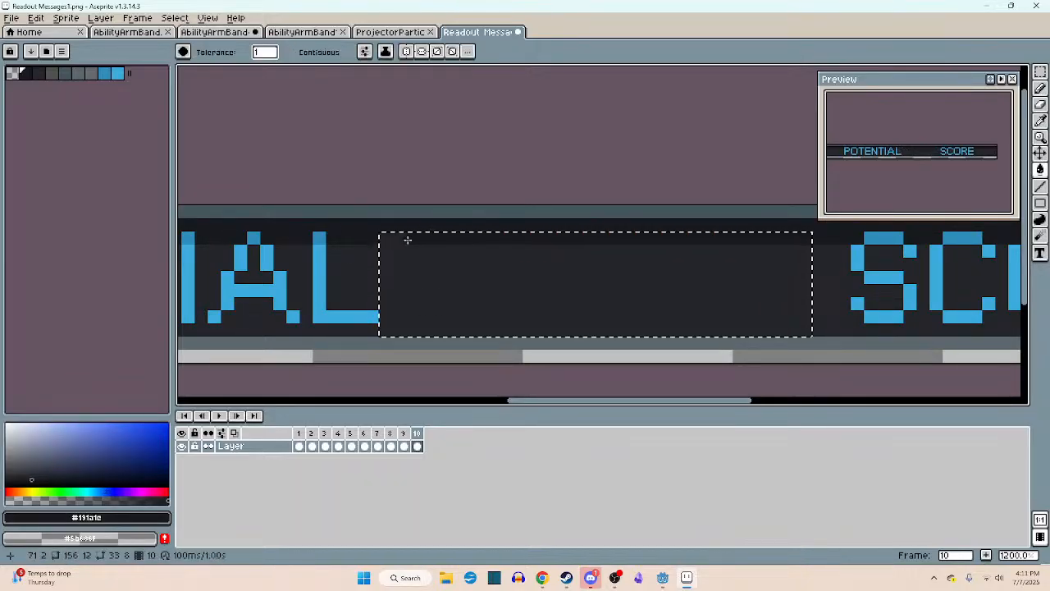
pyautogui.press('b')
pyautogui.hotkey('ctrl', 'd')
pyautogui.scroll(-5, 455, 262)
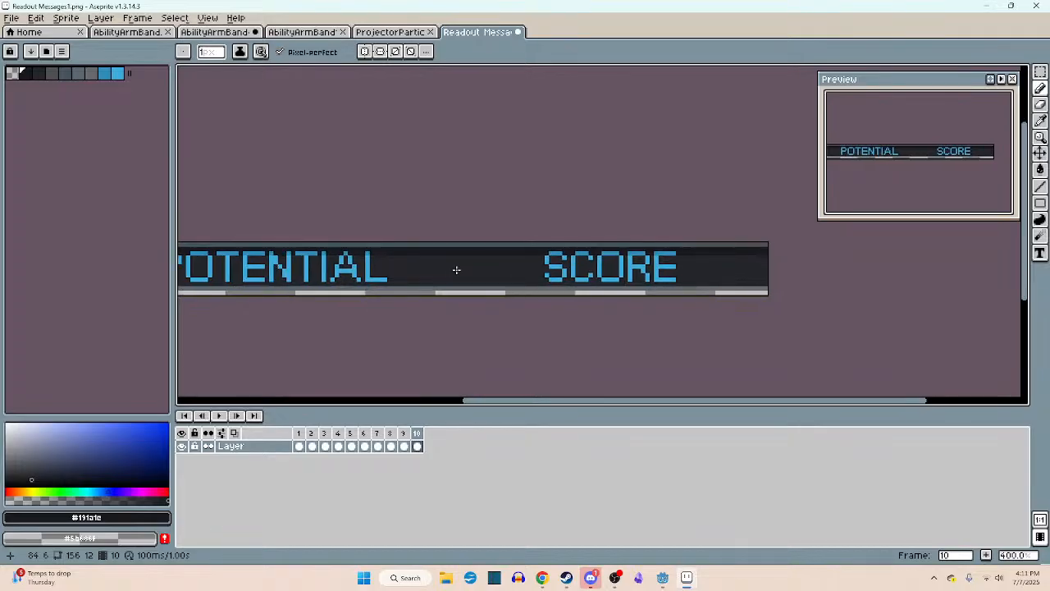
pyautogui.press('m')
pyautogui.moveTo(534, 230); pyautogui.dragTo(613, 276)
pyautogui.hotkey('ctrl', 'c')
pyautogui.hotkey('ctrl', 'v')
pyautogui.hotkey('ctrl', 'z')
pyautogui.hotkey('ctrl', 'd')
# - Copy the 30 × 12 pixel area of the word SCORE and place it just after POTENTIAL
pyautogui.moveTo(545, 241); pyautogui.dragTo(677, 300)
pyautogui.hotkey('ctrl', 'c')
pyautogui.hotkey('ctrl', 'v')
pyautogui.moveTo(623, 275); pyautogui.dragTo(511, 274)
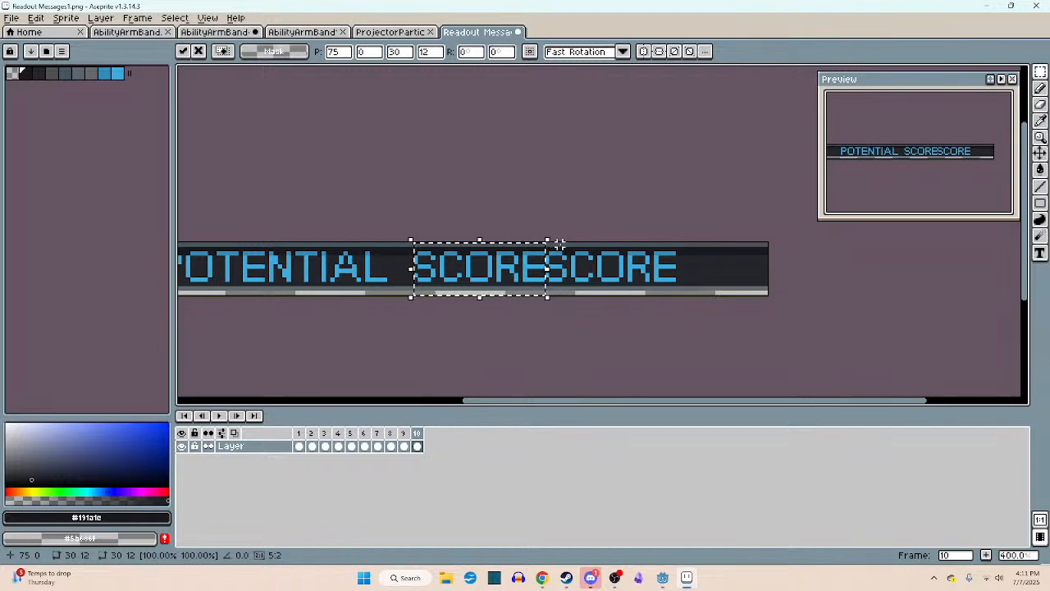
pyautogui.press('Return')
# - Delete the original SCORE and cover the hole with a blank piece of the bar
pyautogui.moveTo(544, 241); pyautogui.dragTo(681, 297)
pyautogui.press('Delete')
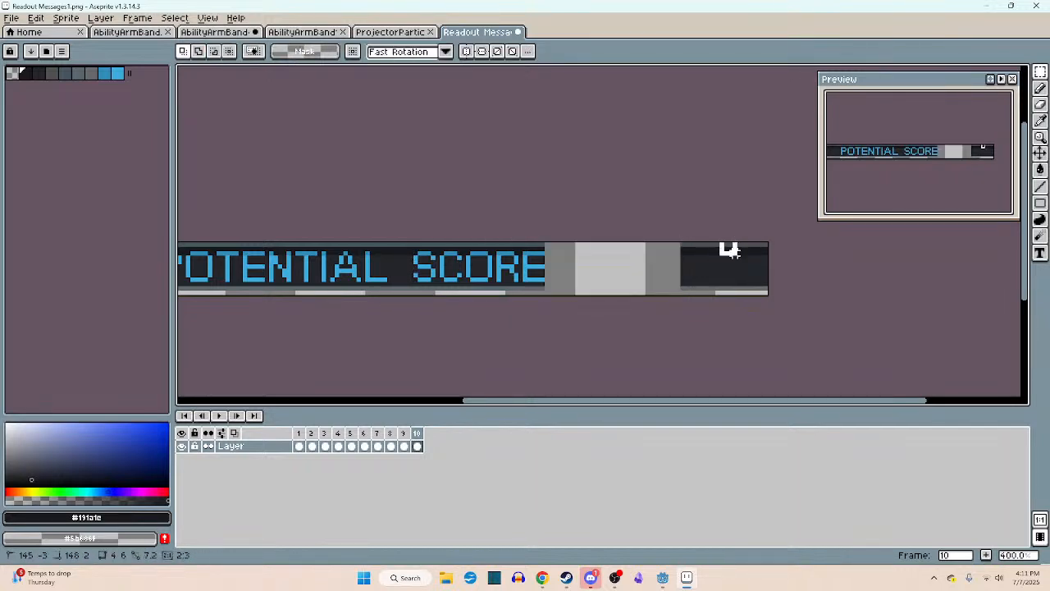
pyautogui.moveTo(710, 240)
pyautogui.mouseDown()
pyautogui.moveTo(763, 297)
pyautogui.moveTo(703, 263)
pyautogui.moveTo(581, 265)
pyautogui.mouseUp()
pyautogui.click(746, 266)
pyautogui.hotkey('ctrl', 'd')
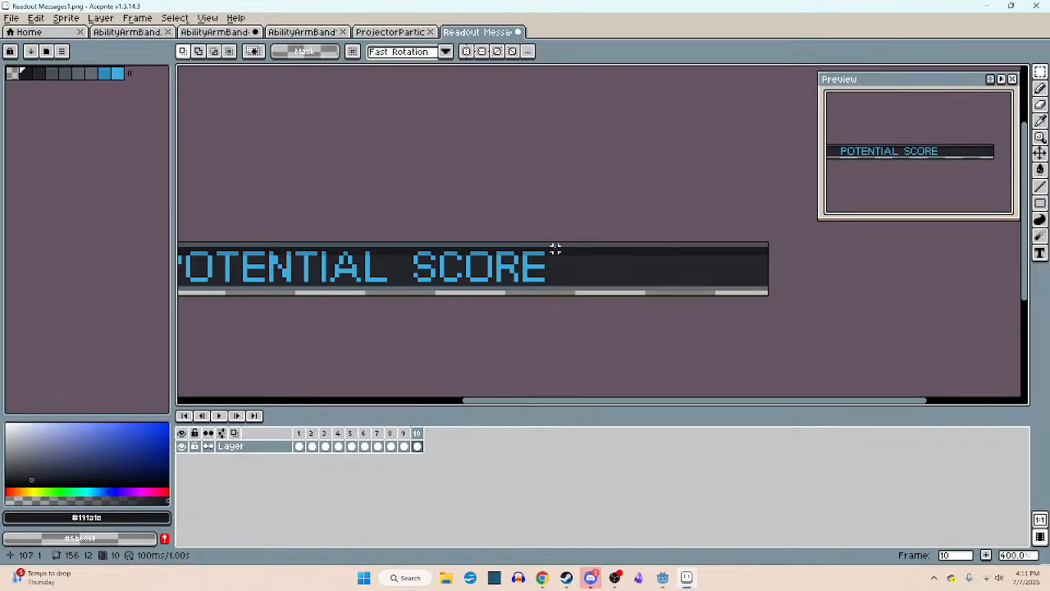
# - Touch up the bar's upper and lower border lines near the end of SCORE with colours sampled from the borders
pyautogui.scroll(3, 555, 246)
pyautogui.press('b')
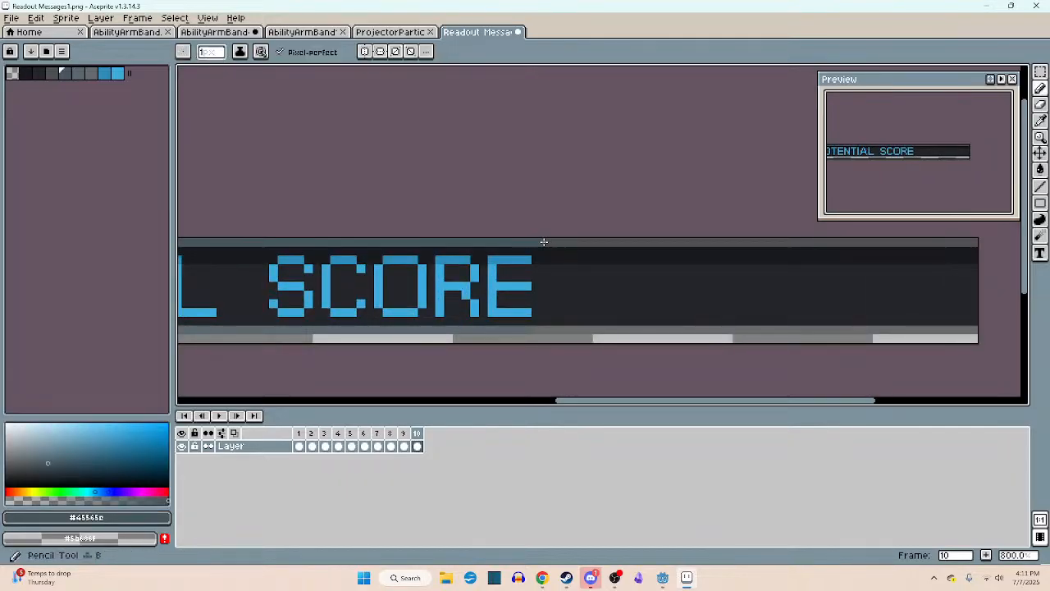
pyautogui.keyDown('alt'); pyautogui.click(533, 330); pyautogui.keyUp('alt')
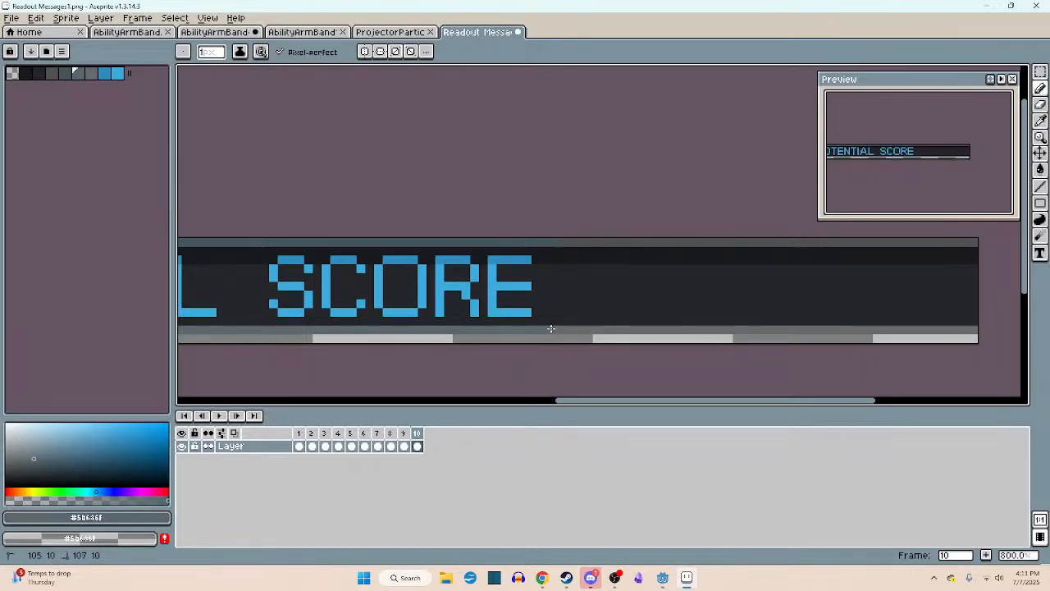
pyautogui.keyDown('alt'); pyautogui.click(559, 246); pyautogui.keyUp('alt')
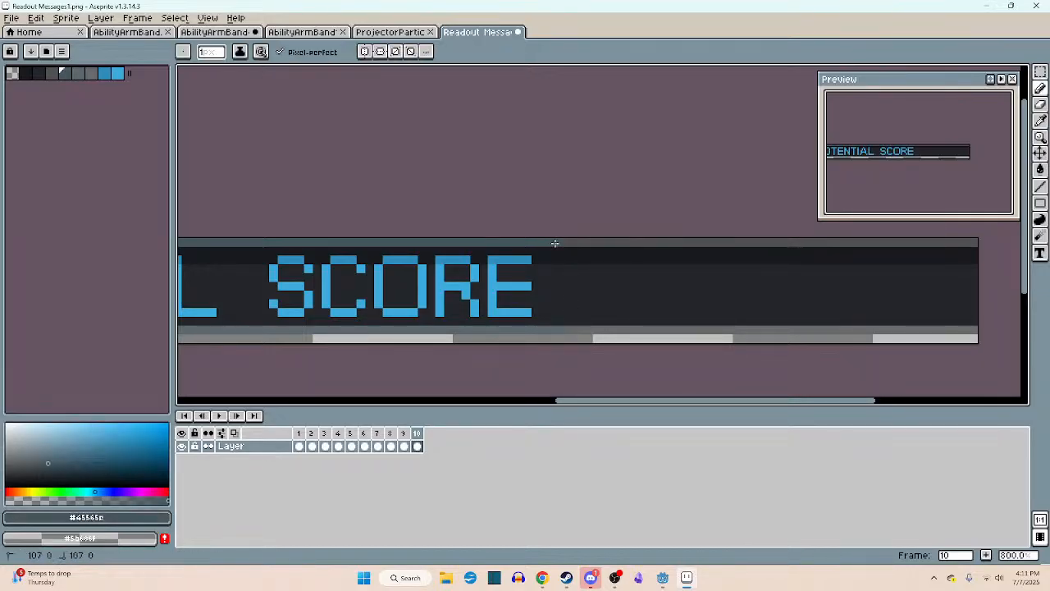
pyautogui.scroll(-4, 579, 243)
# - Select the POTENTIAL SCORE text and move it right toward the middle of the bar
pyautogui.press('m')
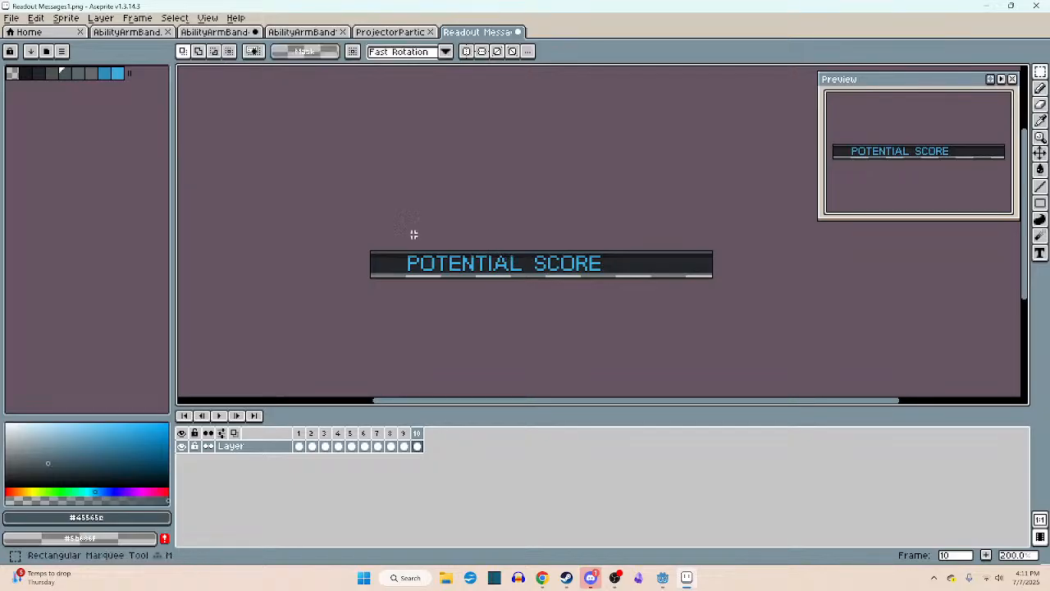
pyautogui.moveTo(382, 233); pyautogui.dragTo(619, 266)
pyautogui.hotkey('ctrl', 'z')
pyautogui.moveTo(549, 271); pyautogui.dragTo(592, 271)
pyautogui.click(593, 297)
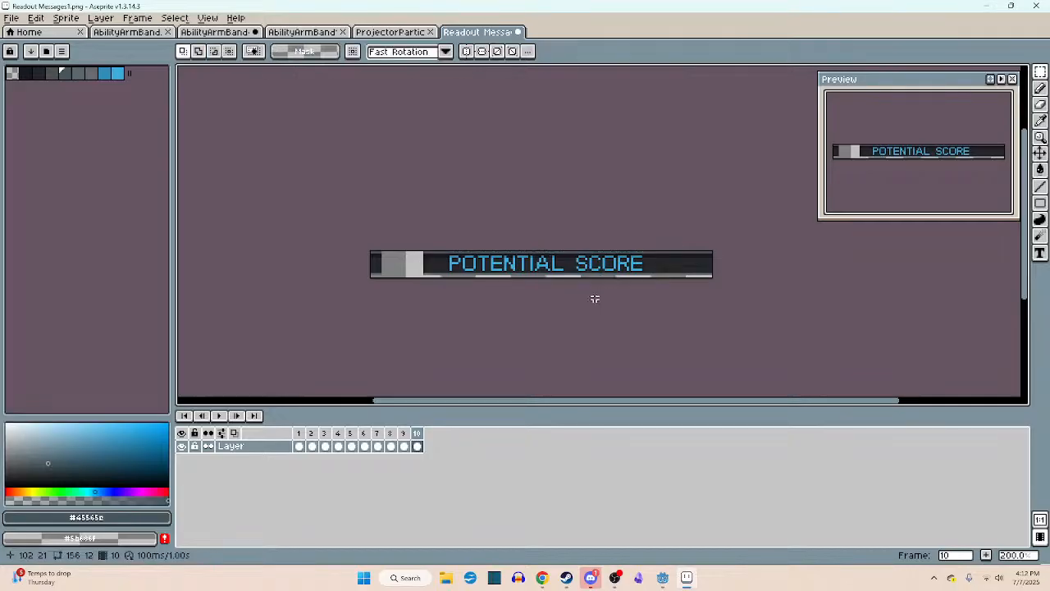
# - Cover the gap before POTENTIAL with the blank piece from the opposite end of the bar
pyautogui.moveTo(651, 247); pyautogui.dragTo(738, 290)
pyautogui.moveTo(680, 265); pyautogui.dragTo(383, 260)
pyautogui.click(434, 290)
# - Select the POTENTIAL SCORE section of the bar and nudge it two pixels left to centre the text
pyautogui.scroll(4, 492, 257)
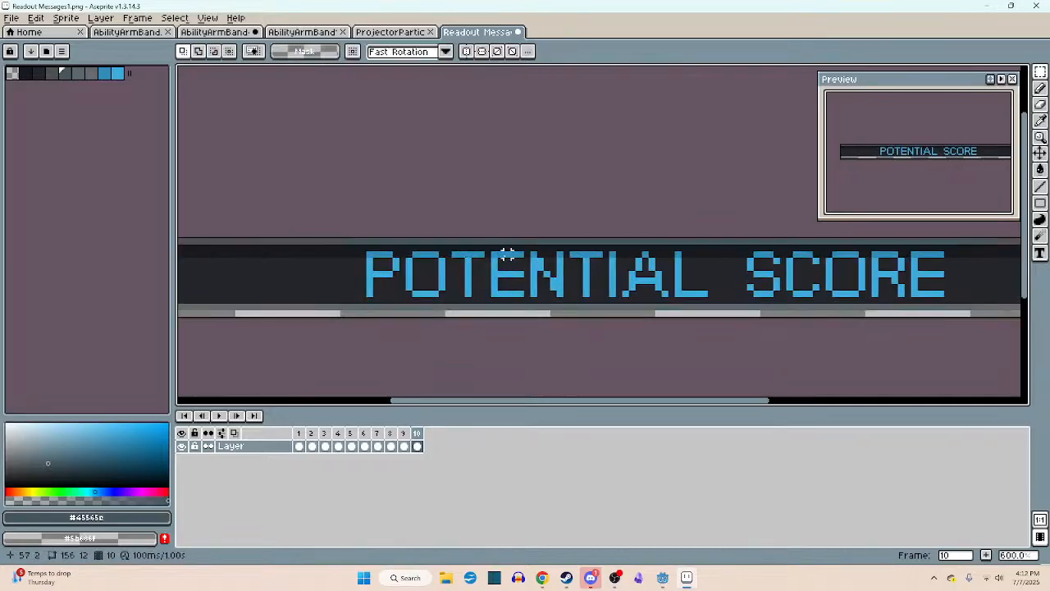
pyautogui.scroll(-2, 553, 260)
pyautogui.scroll(-2, 607, 271)
pyautogui.scroll(1, 615, 272)
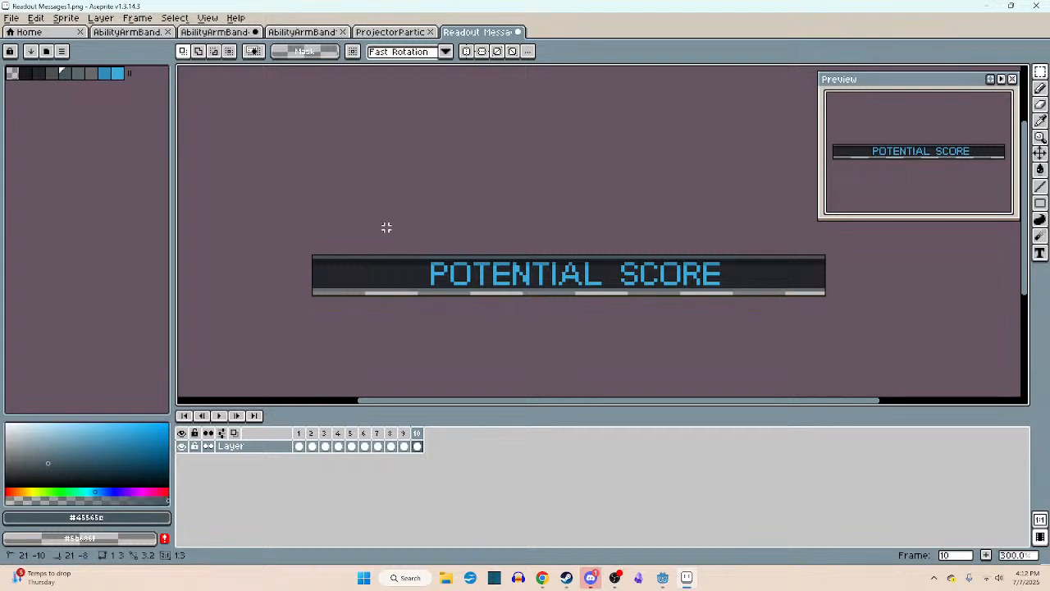
pyautogui.moveTo(385, 227); pyautogui.dragTo(747, 342)
pyautogui.press('Left')
pyautogui.press('Left')
pyautogui.press('Left')
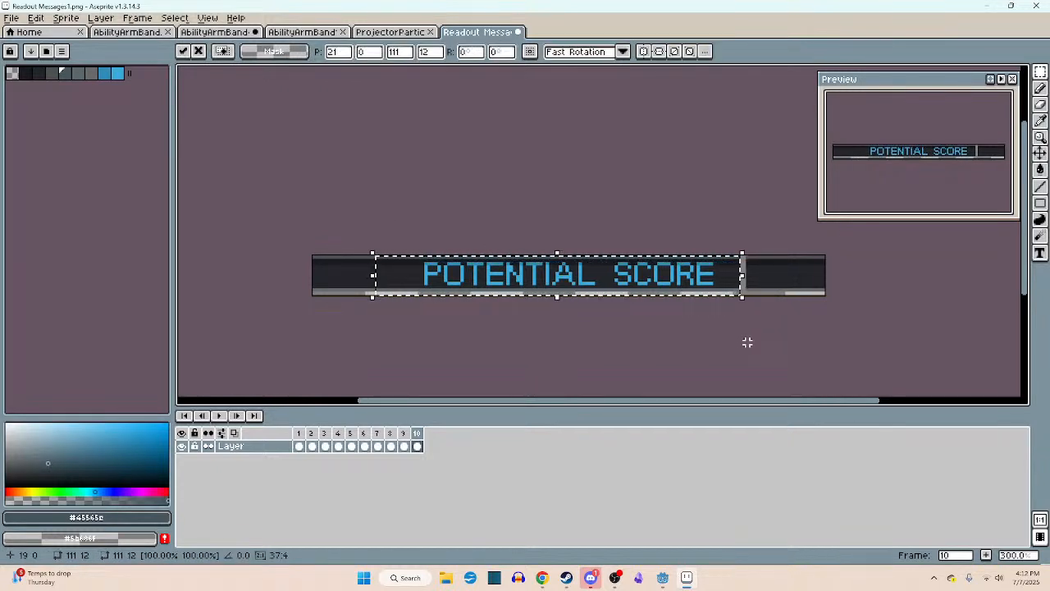
pyautogui.click(748, 342)
# - Cover the narrow gap after SCORE with a blank piece of the bar and deselect
pyautogui.moveTo(737, 227); pyautogui.dragTo(789, 297)
pyautogui.hotkey('ctrl', 'z')
pyautogui.hotkey('ctrl', 'z')
pyautogui.moveTo(773, 249)
pyautogui.mouseDown()
pyautogui.moveTo(799, 307)
pyautogui.moveTo(742, 275)
pyautogui.mouseUp()
pyautogui.hotkey('ctrl', 'd')
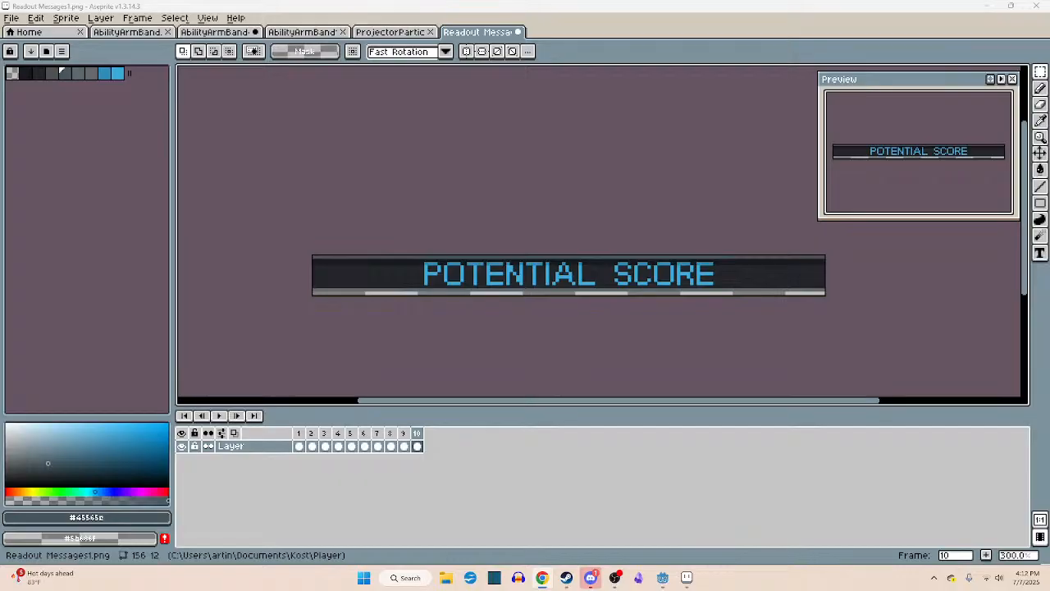
# - Check the spelling of "potential" in the Google search results in Chrome and return to the Aseprite sprite
pyautogui.moveTo(314, 0); pyautogui.dragTo(320, 4)
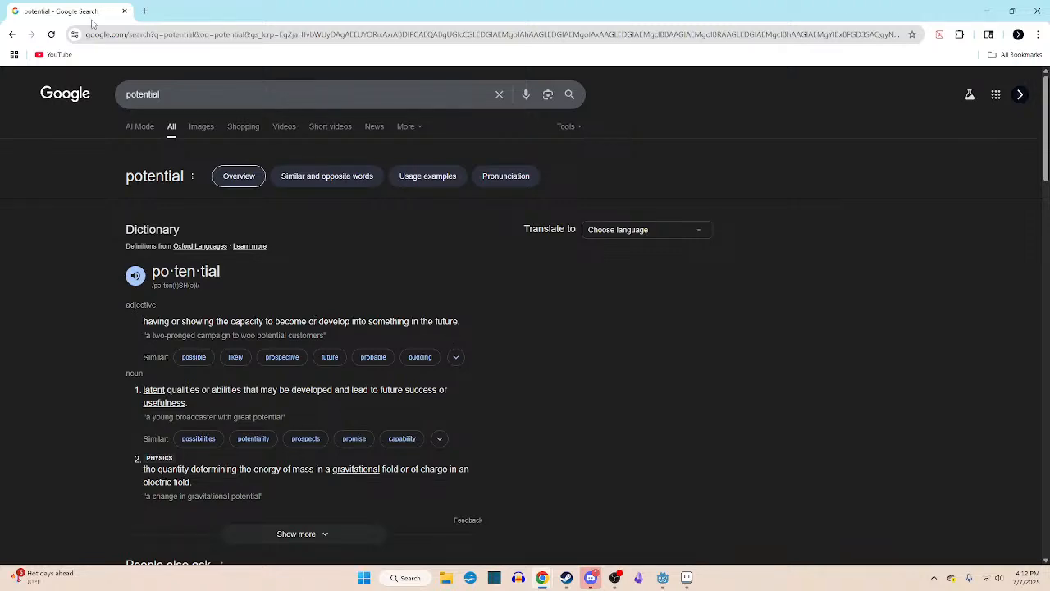
pyautogui.hotkey('alt', 'Tab')
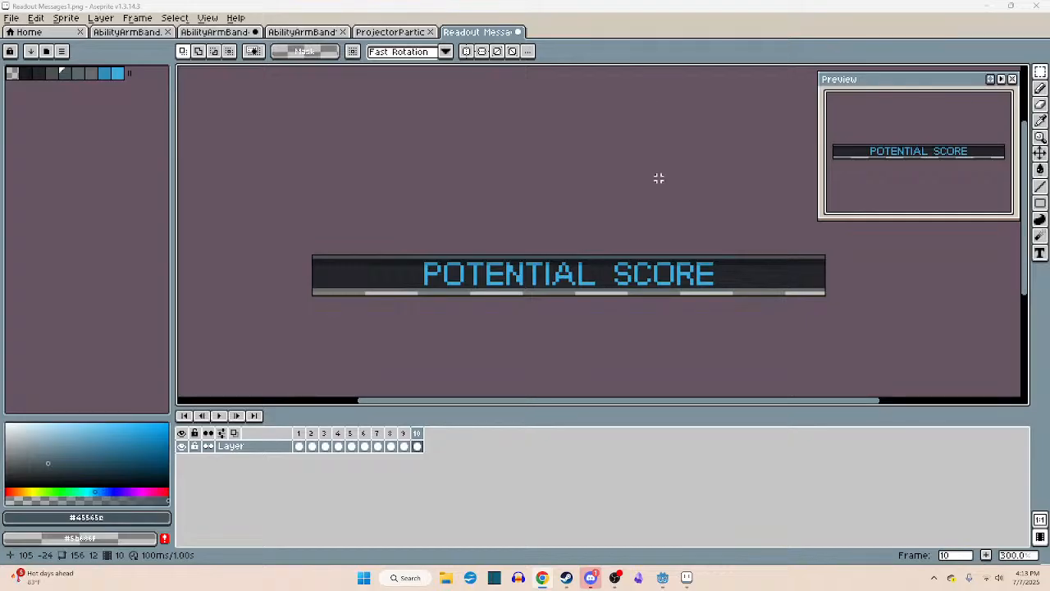
pyautogui.moveTo(659, 178); pyautogui.dragTo(617, 189, button='middle')
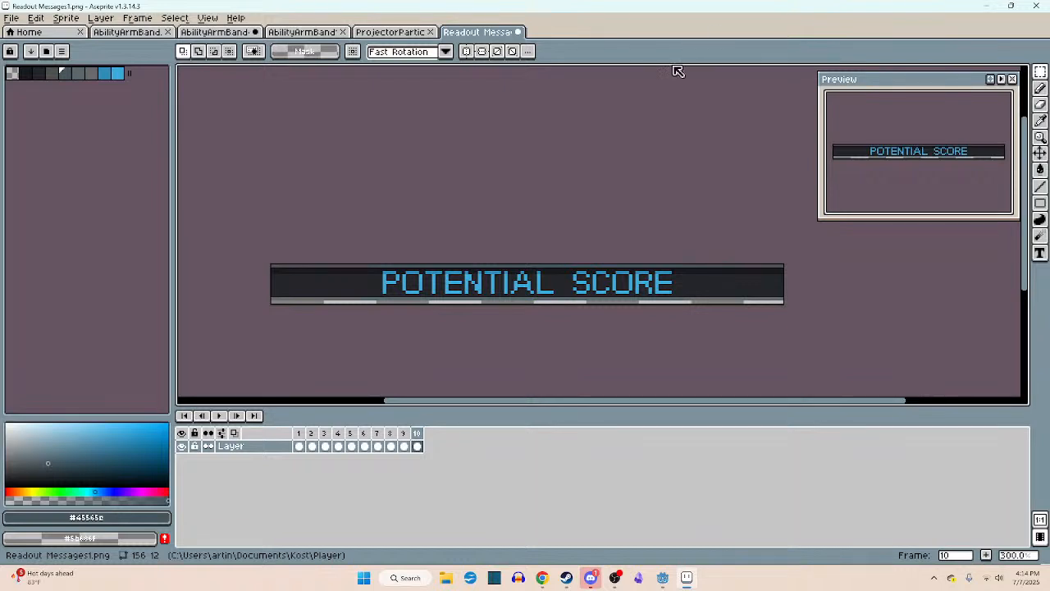
# - Save the readout sprite, agree to export the animation as 10 files, and switch to Godot Engine
pyautogui.hotkey('ctrl', 's')
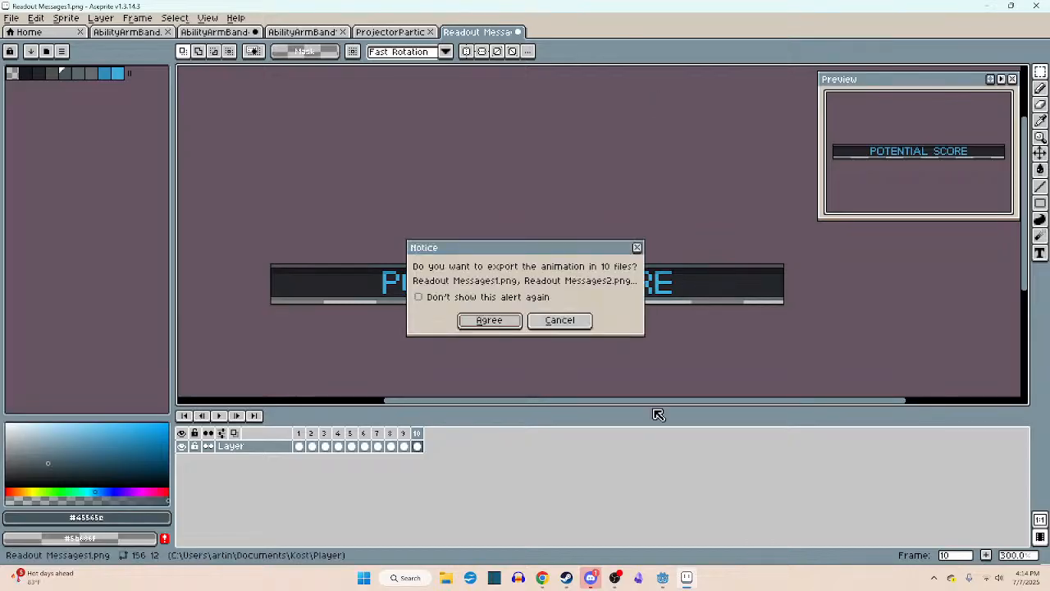
pyautogui.click(506, 325)
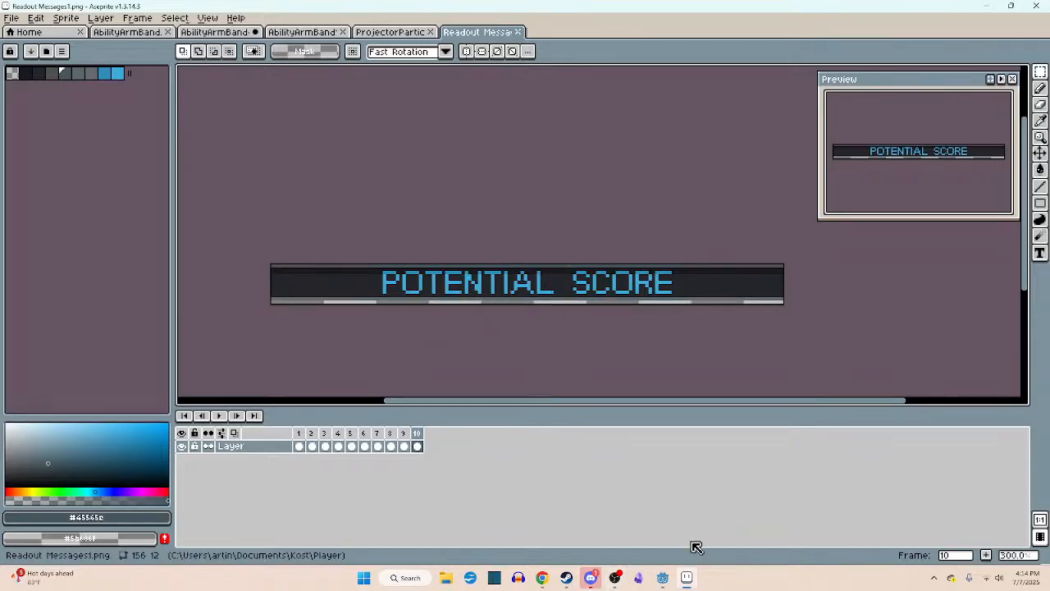
pyautogui.click(662, 577)
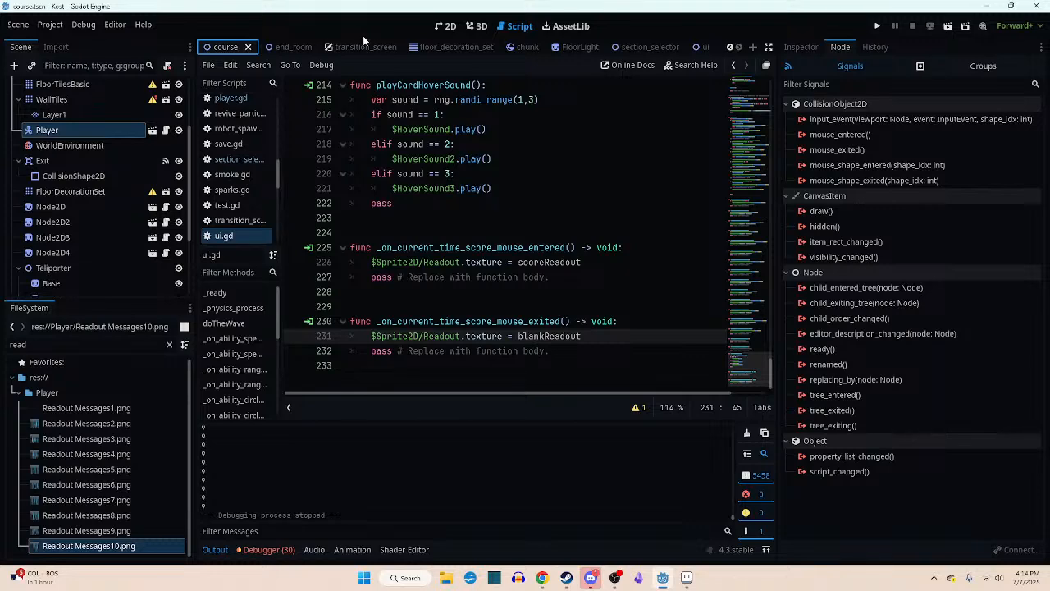
# - Run the course scene and start the game from its title menu to check the score counter's readout
pyautogui.moveTo(283, 47); pyautogui.dragTo(226, 46)
pyautogui.click(296, 46)
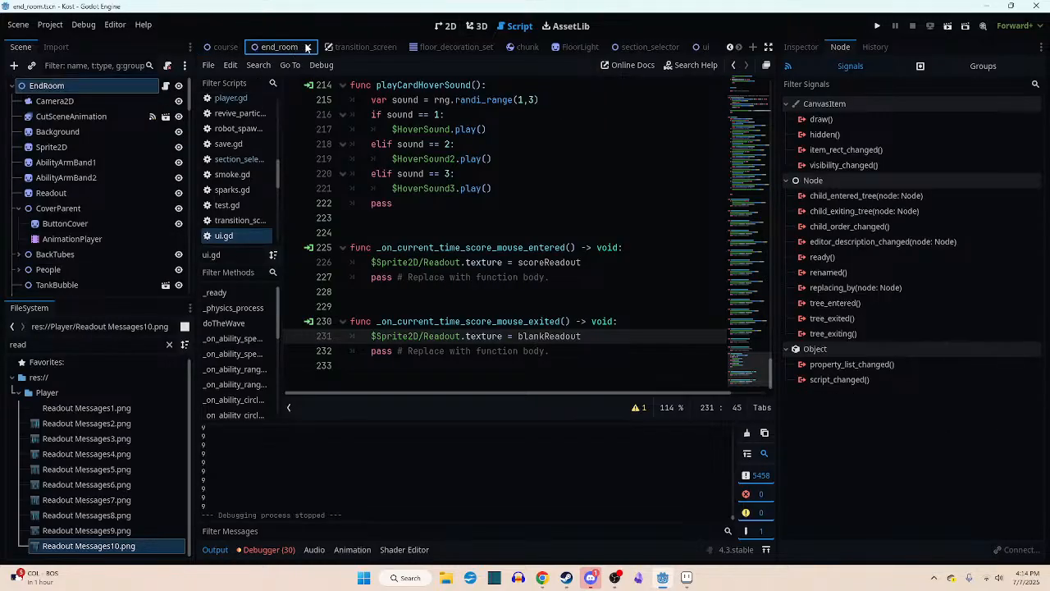
pyautogui.click(225, 47)
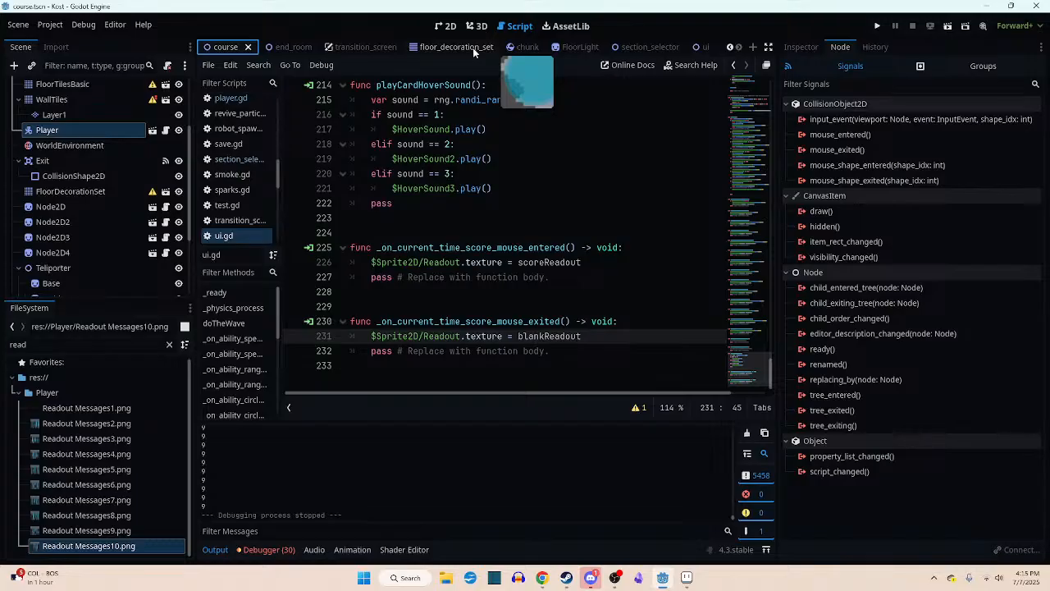
pyautogui.click(947, 26)
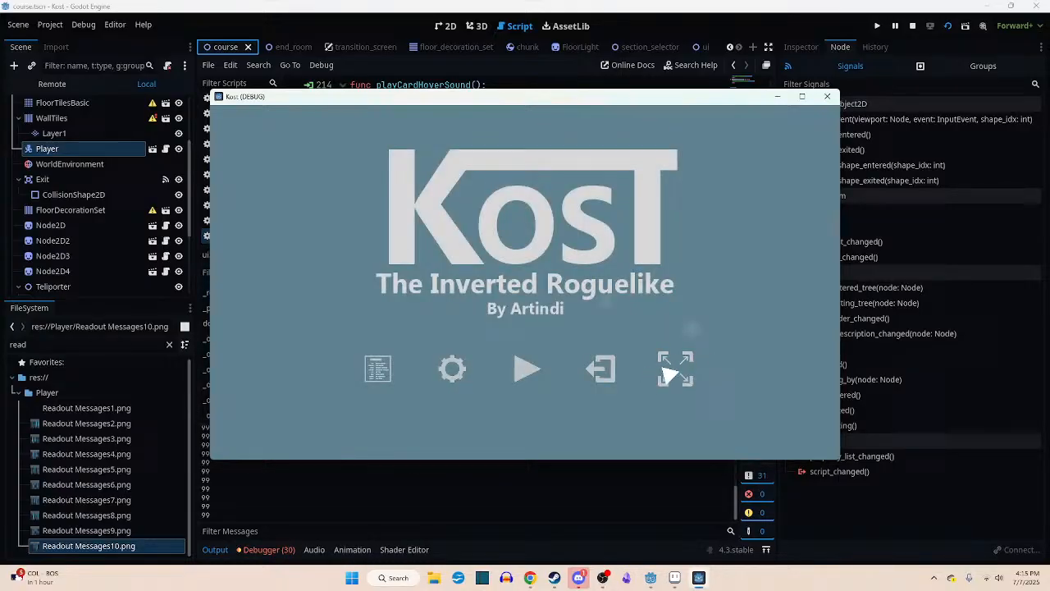
pyautogui.click(675, 369)
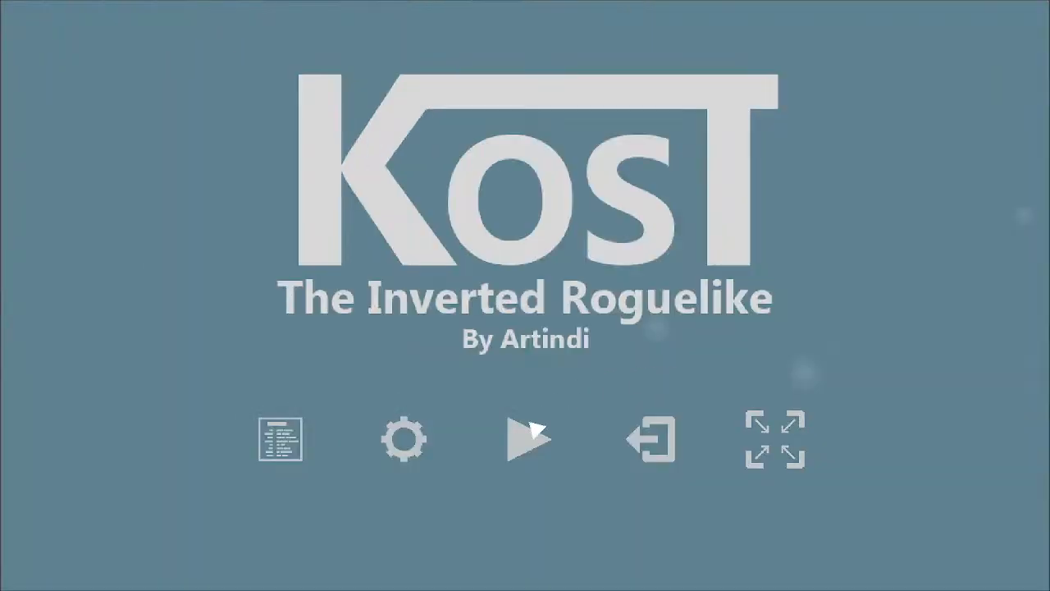
pyautogui.click(529, 439)
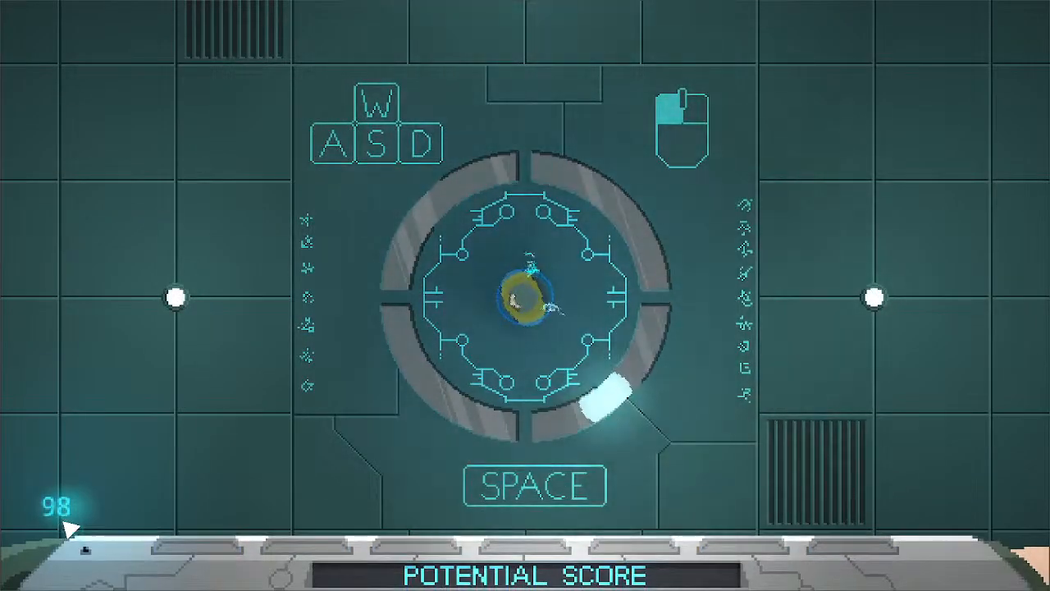
# - Playtest the level by moving the character north out of the start room and dashing through the corridor into the first robot room
pyautogui.press('w')
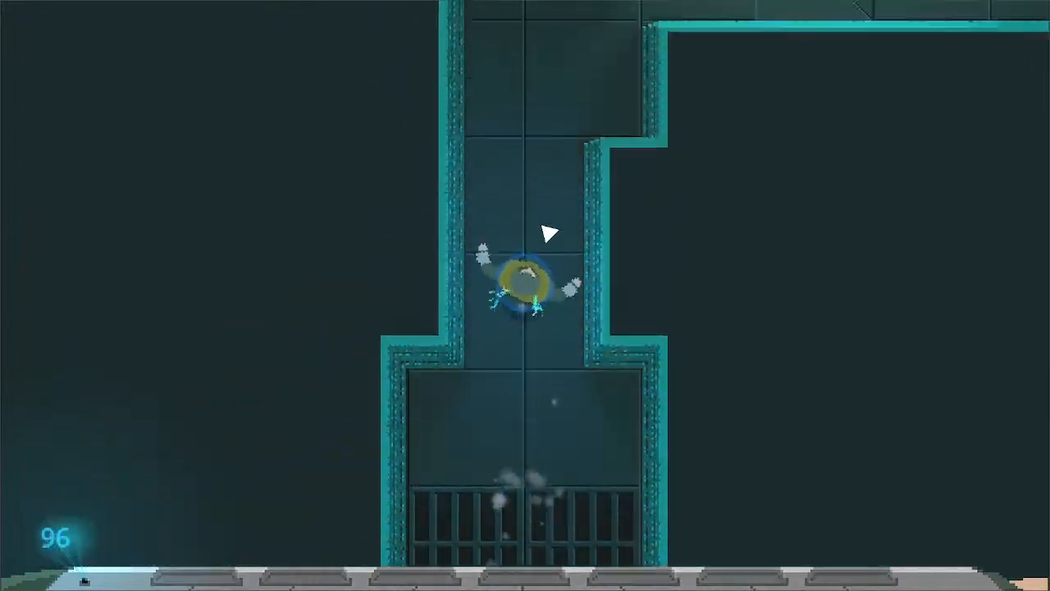
pyautogui.press('space')
# - Fight the robots in the first room, dodging their shots, and advance to the passage in the northeast
pyautogui.press('space')
pyautogui.press('d')
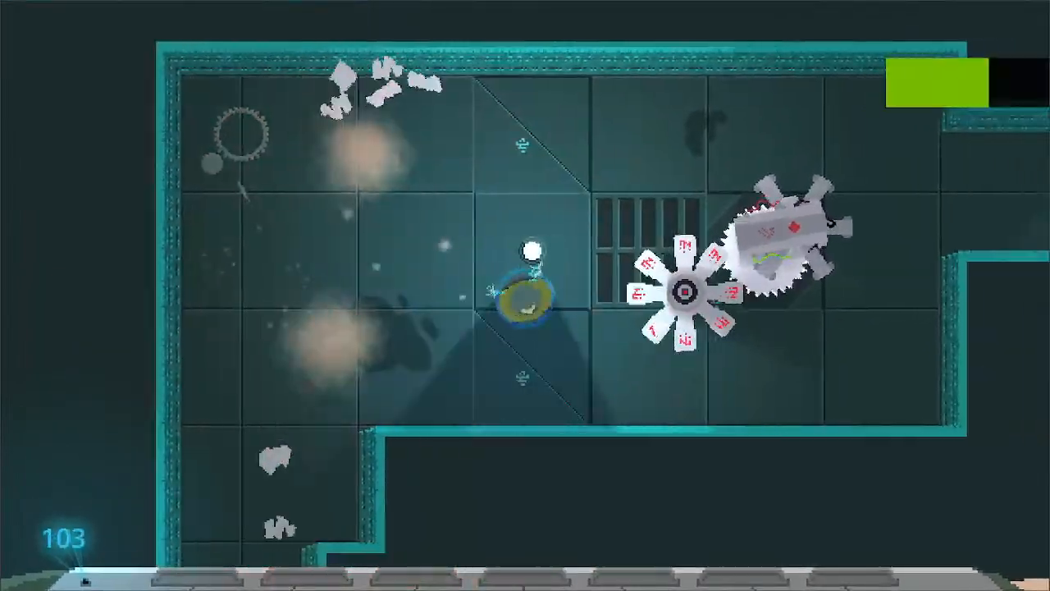
pyautogui.press('s')
pyautogui.press('space')
pyautogui.press('w')
pyautogui.press('s')
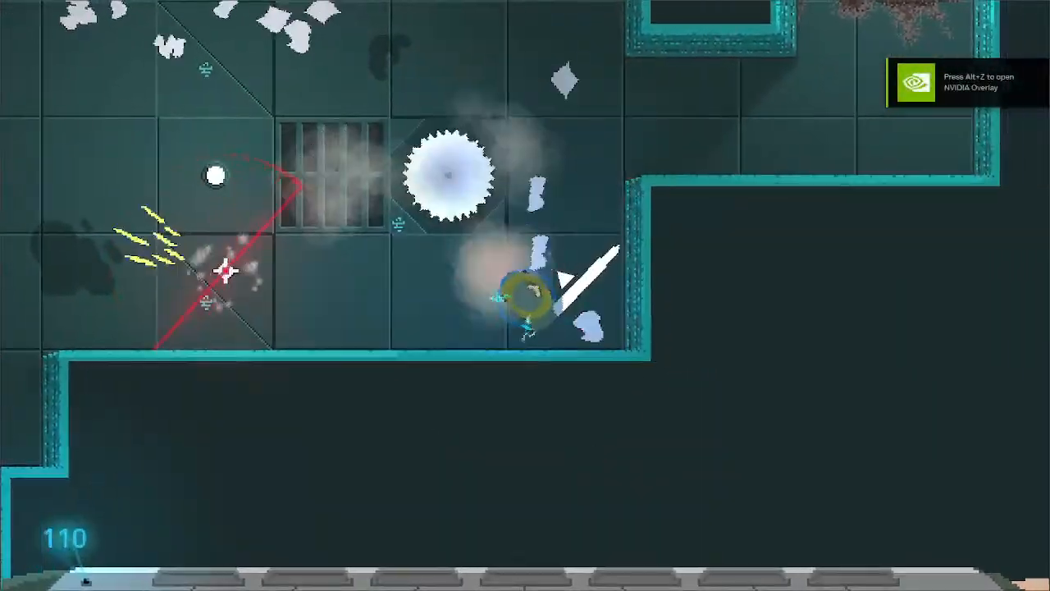
pyautogui.press('w')
pyautogui.press('d')
pyautogui.press('w')
pyautogui.click(501, 227)
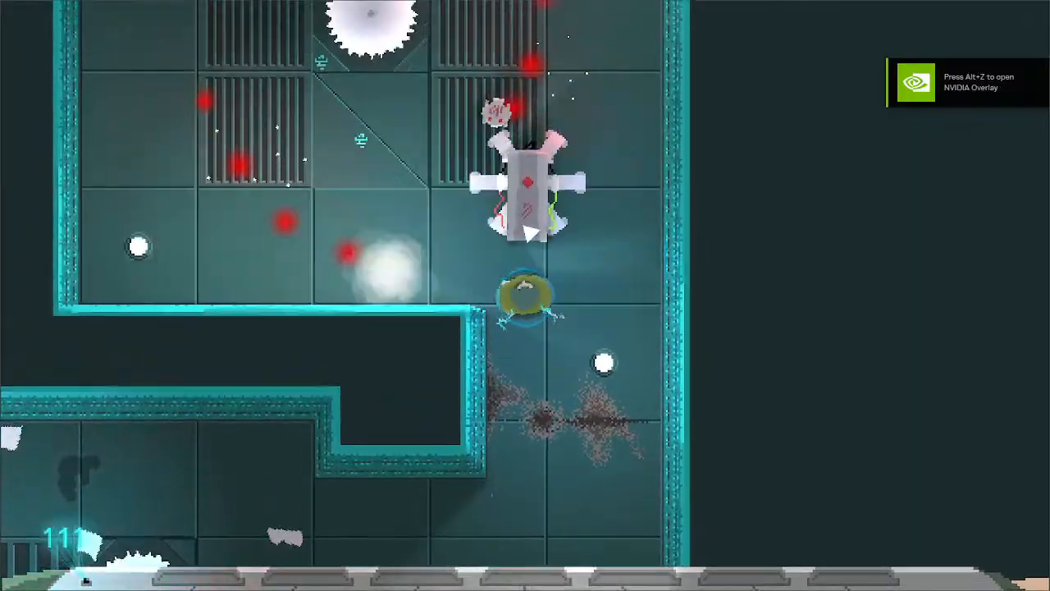
# - Attack the cannon robot at the entrance of the saw-blade room and cross the room toward the northwest
pyautogui.press('w')
pyautogui.click(529, 235)
pyautogui.press('w')
pyautogui.press('a')
pyautogui.click(517, 233)
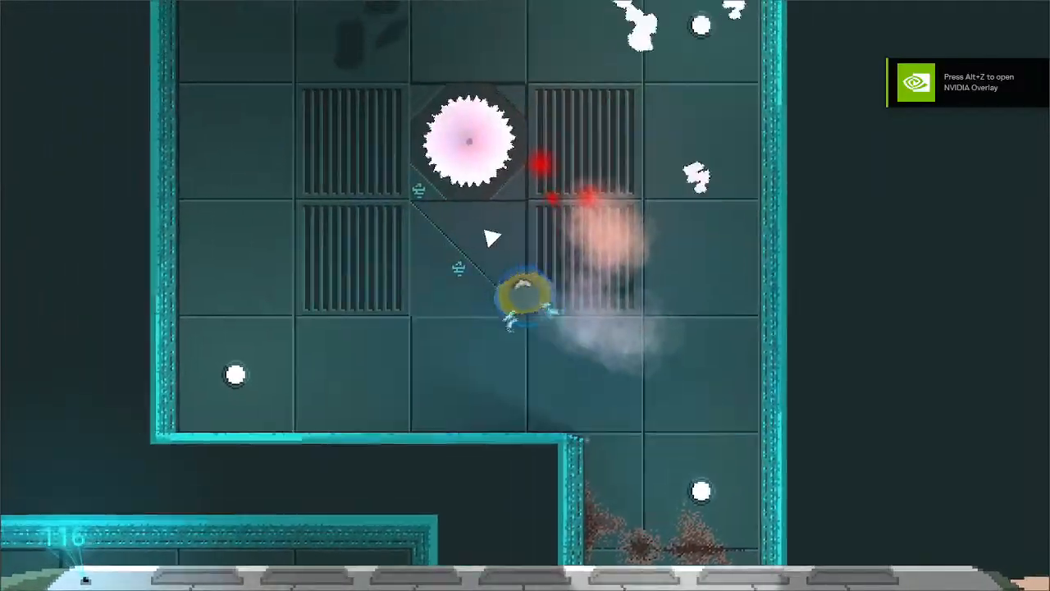
pyautogui.press('w')
pyautogui.press('a')
# - Follow the hallway west, turn south and attack the spinning bladed robots and the cannon robot
pyautogui.press('a')
pyautogui.click(432, 244)
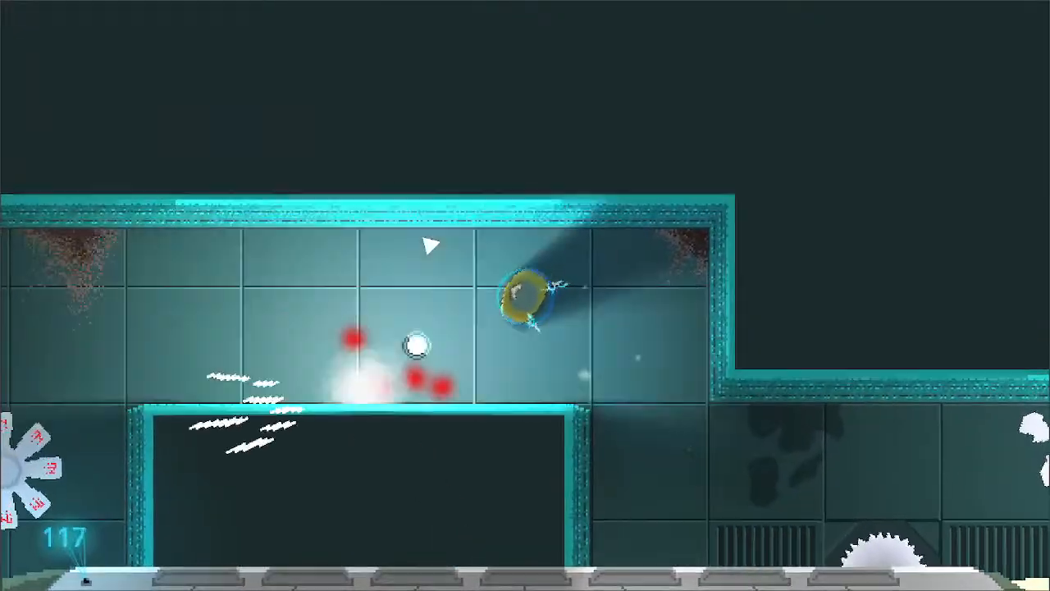
pyautogui.press('w')
pyautogui.press('a')
pyautogui.press('s')
pyautogui.click(523, 352)
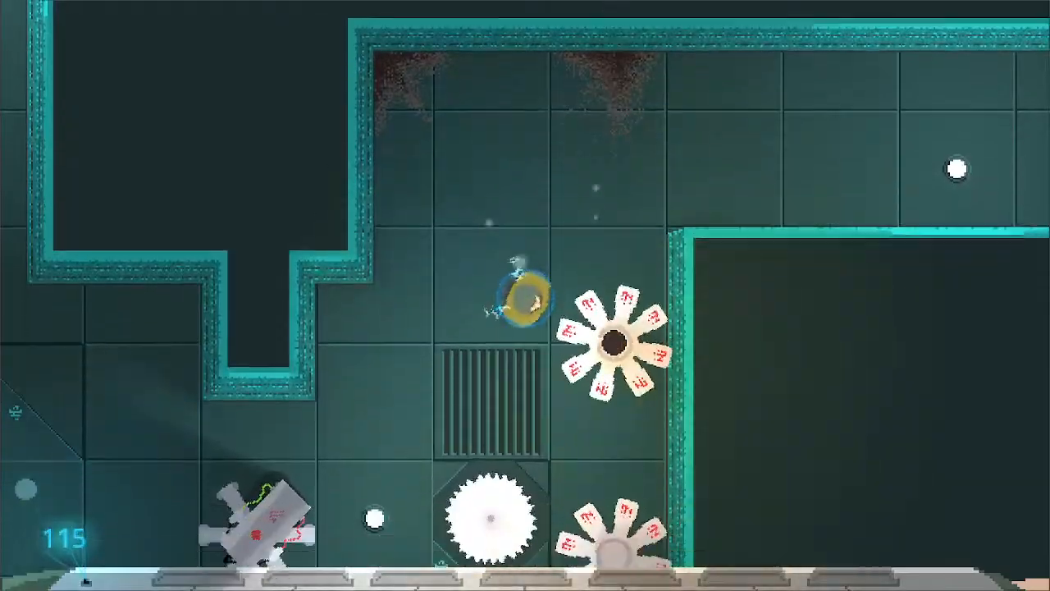
pyautogui.press('s')
pyautogui.click(609, 328)
pyautogui.press('d')
pyautogui.press('a')
pyautogui.click(515, 197)
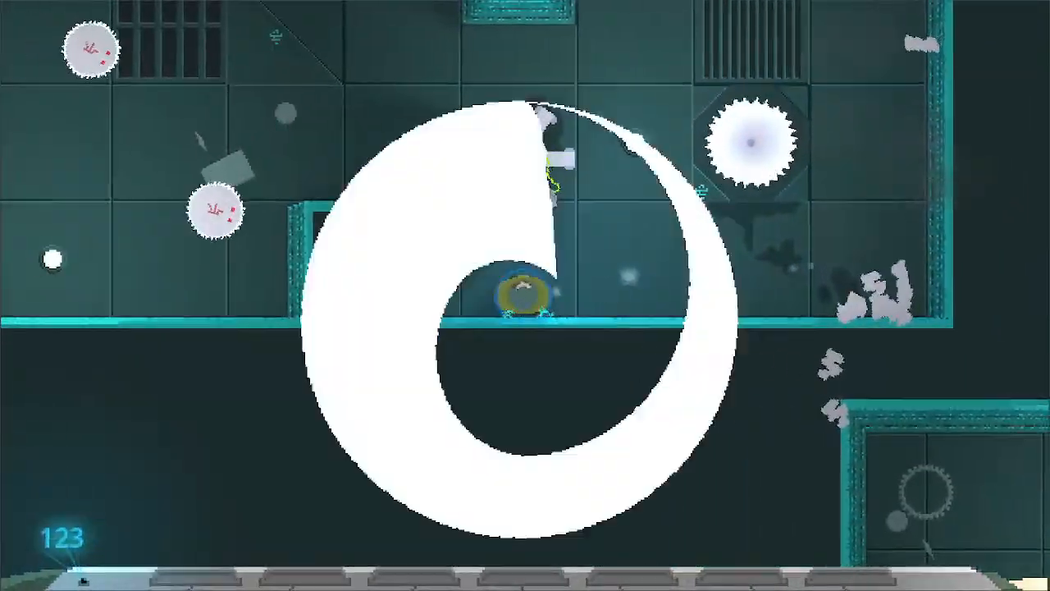
# - Slash through the remaining robots of the western room while heading to its north exit
pyautogui.press('w')
pyautogui.click(574, 282)
pyautogui.press('a')
pyautogui.press('w')
pyautogui.click(529, 241)
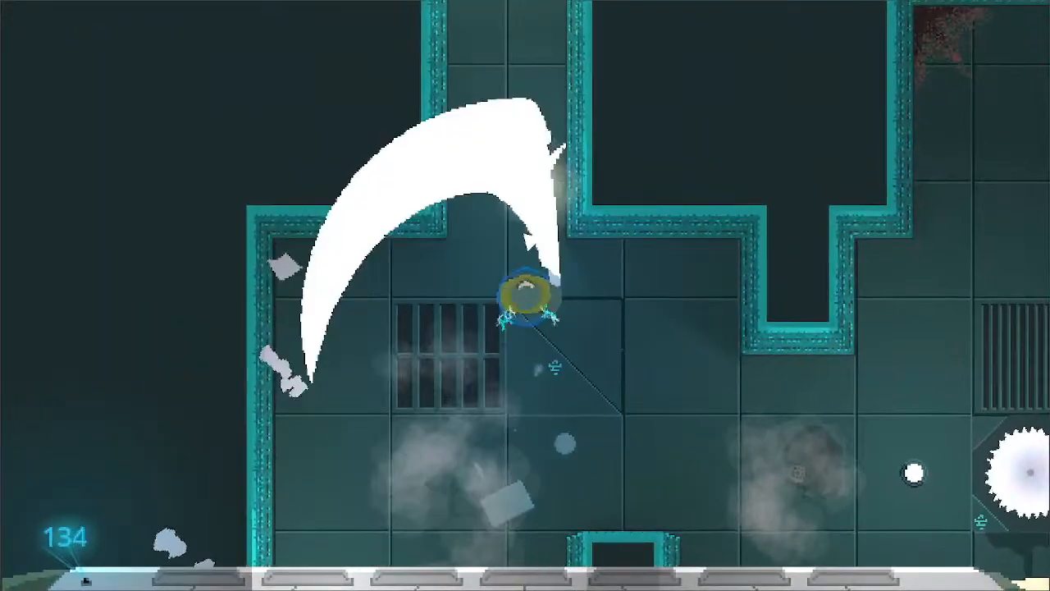
# - Take the long corridor north and east into the next room and attack the robots there
pyautogui.press('w')
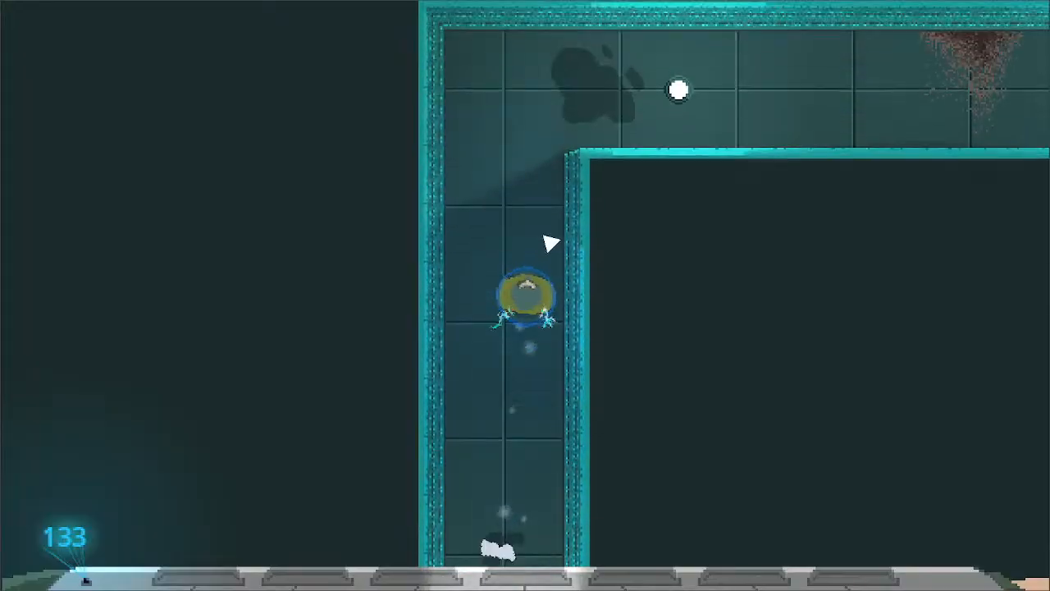
pyautogui.press('d')
pyautogui.press('w')
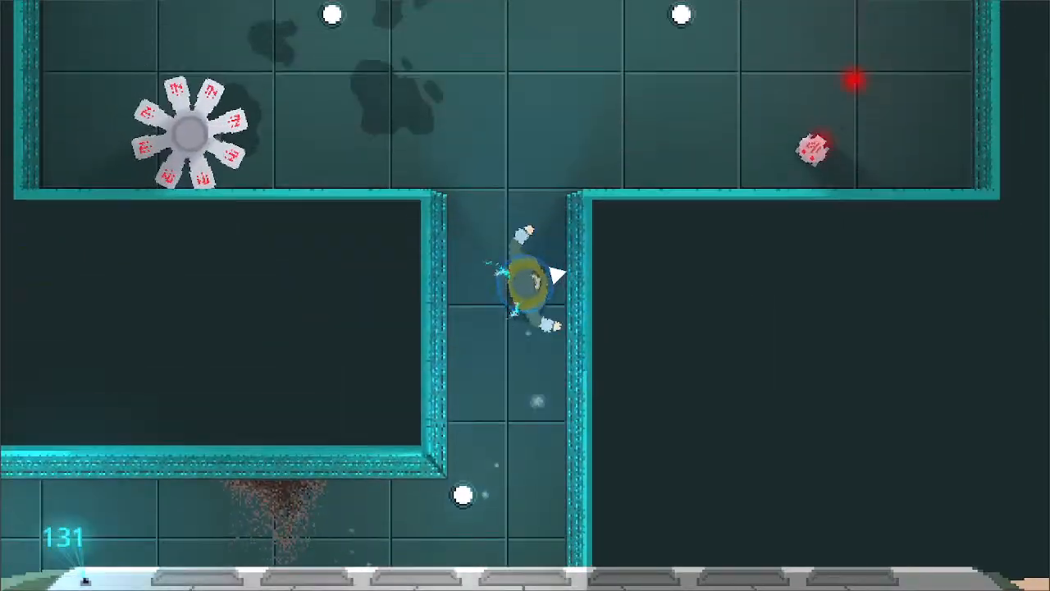
pyautogui.click(577, 302)
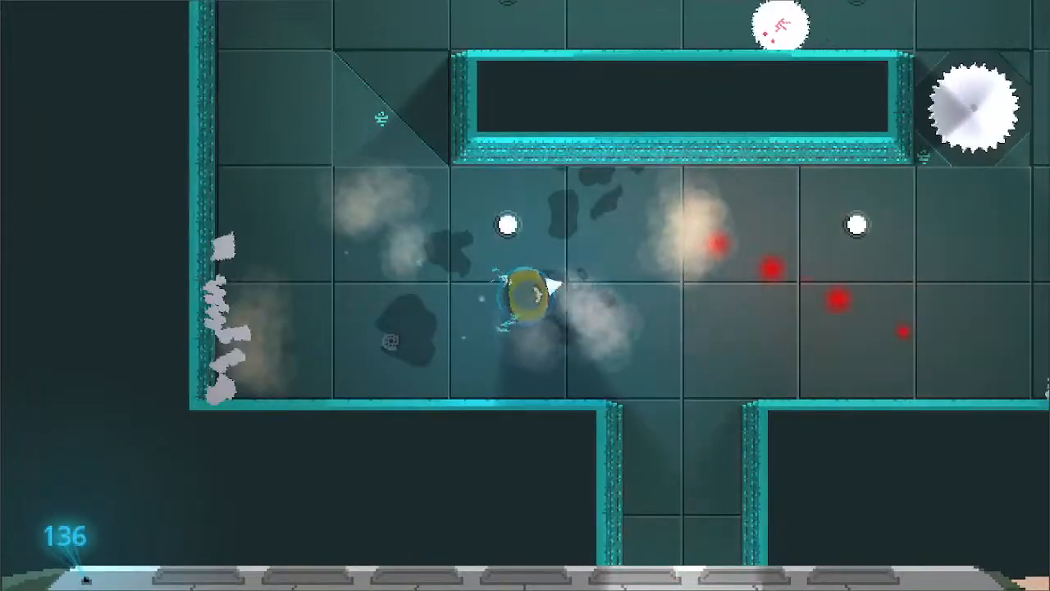
# - Check the ability card slot, then fight the robots around the walled block while moving north and east
pyautogui.moveTo(173, 553)
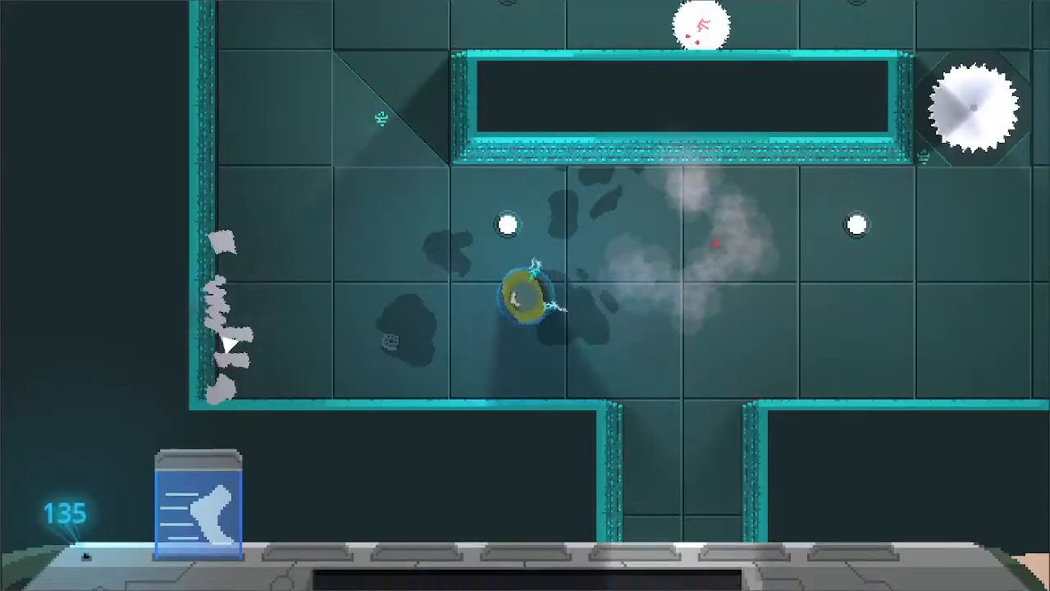
pyautogui.press('a')
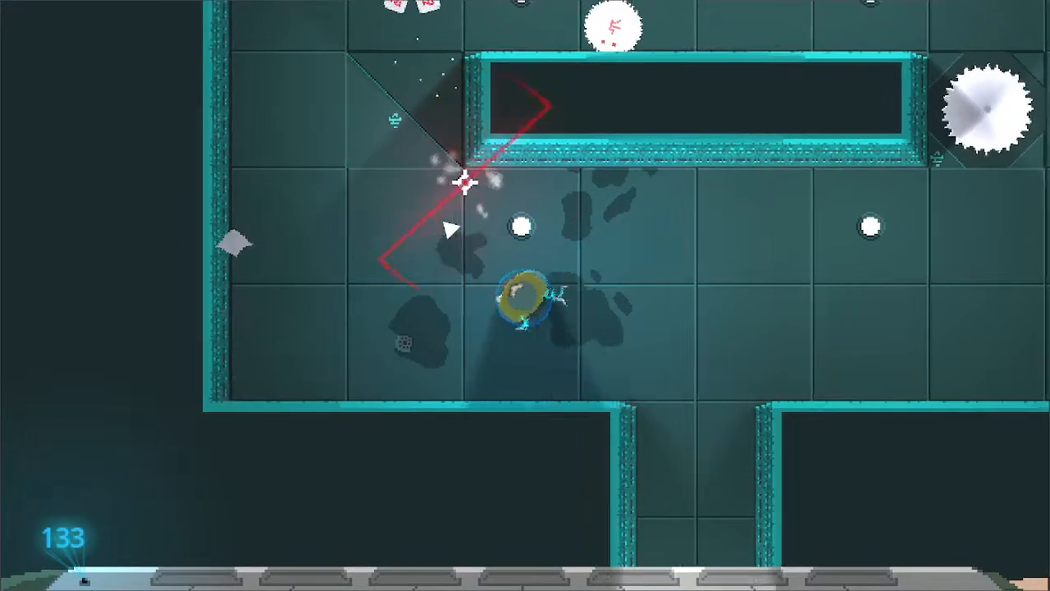
pyautogui.press('w')
pyautogui.click(767, 400)
pyautogui.press('d')
pyautogui.click(637, 394)
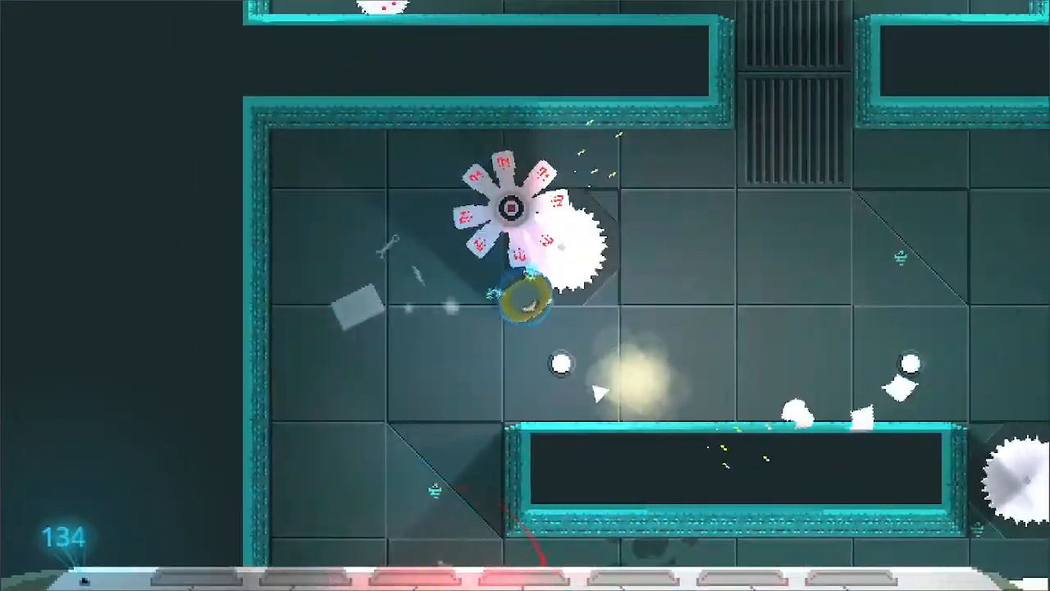
pyautogui.press('s')
pyautogui.click(597, 385)
pyautogui.press('w')
pyautogui.press('d')
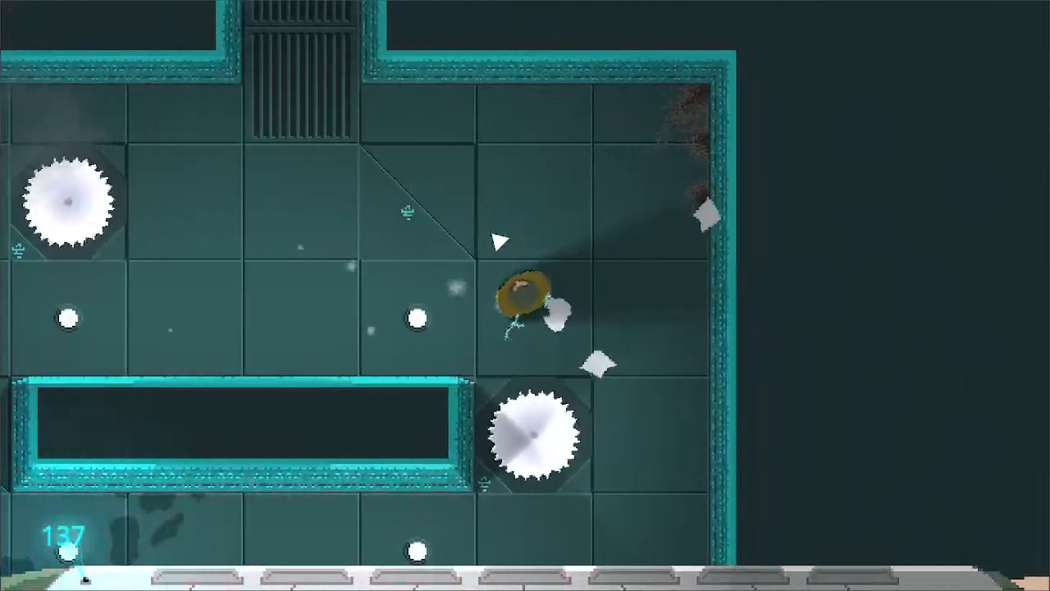
# - Attack while moving through the vented passage north into the room with the loose floor panel
pyautogui.press('w')
pyautogui.press('a')
pyautogui.press('w')
pyautogui.click(731, 438)
pyautogui.click(508, 232)
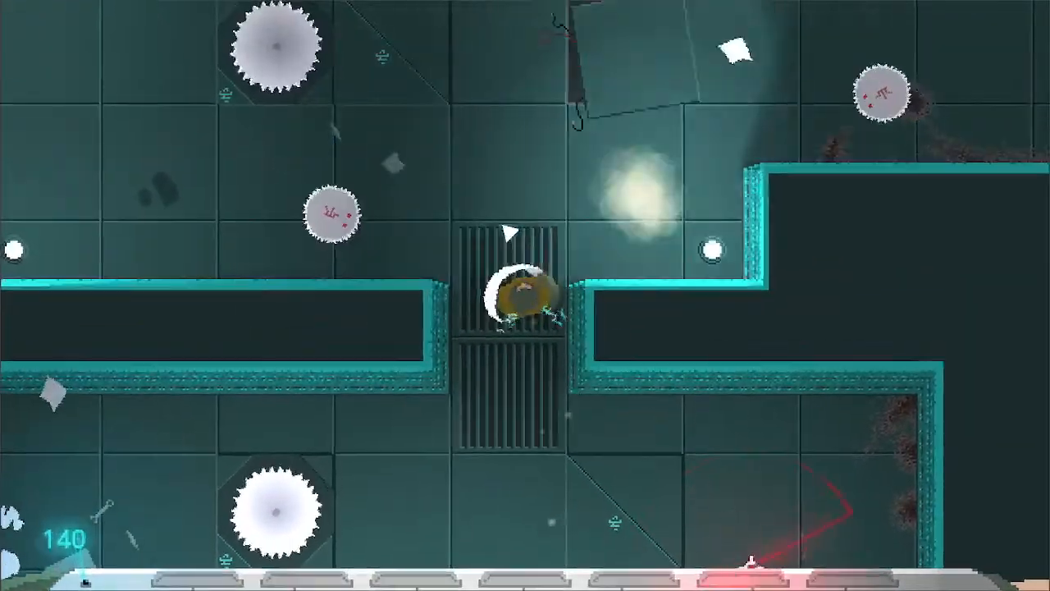
pyautogui.press('a')
pyautogui.press('d')
pyautogui.press('w')
pyautogui.press('d')
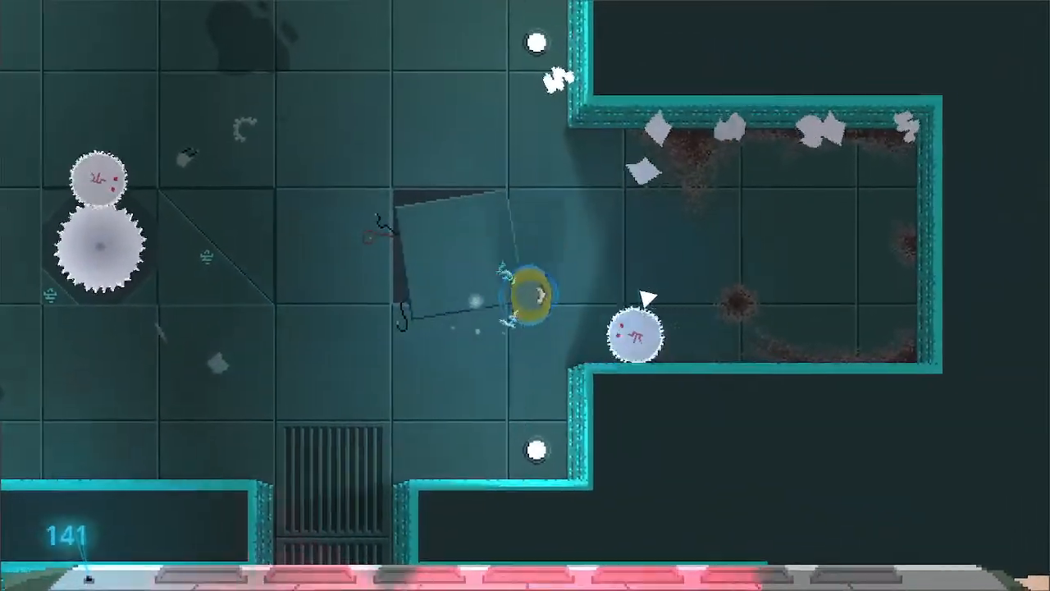
# - Destroy the round saw robots near the loose floor panel while moving northwest
pyautogui.click(646, 300)
pyautogui.press('w')
pyautogui.press('a')
pyautogui.click(392, 252)
pyautogui.press('w')
pyautogui.press('a')
pyautogui.click(397, 252)
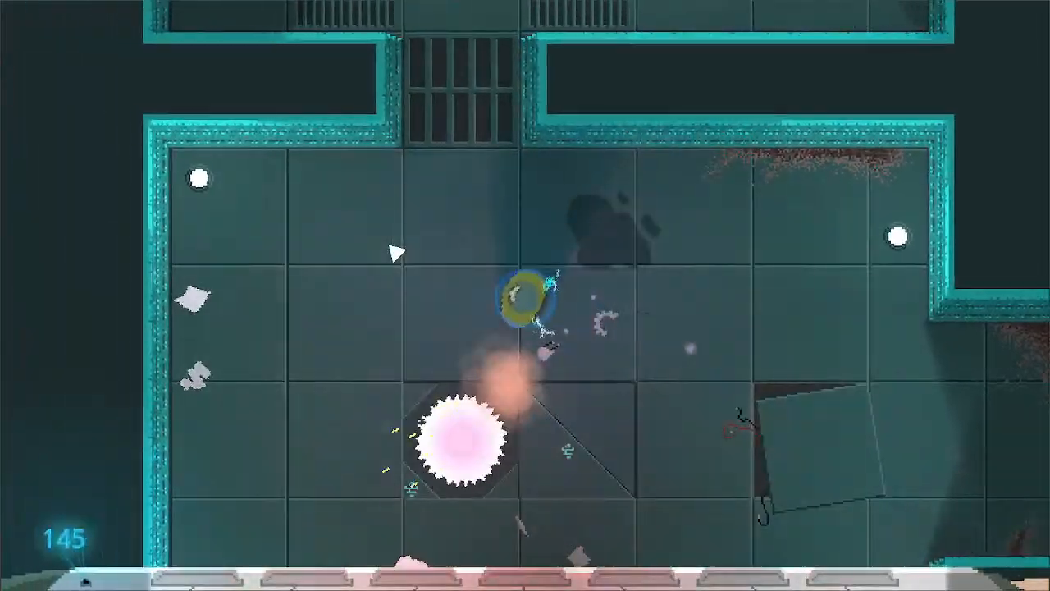
# - Go through the grated doorway to the north and attack the robots in the vented room beyond
pyautogui.click(493, 143)
pyautogui.click(492, 155)
pyautogui.press('d')
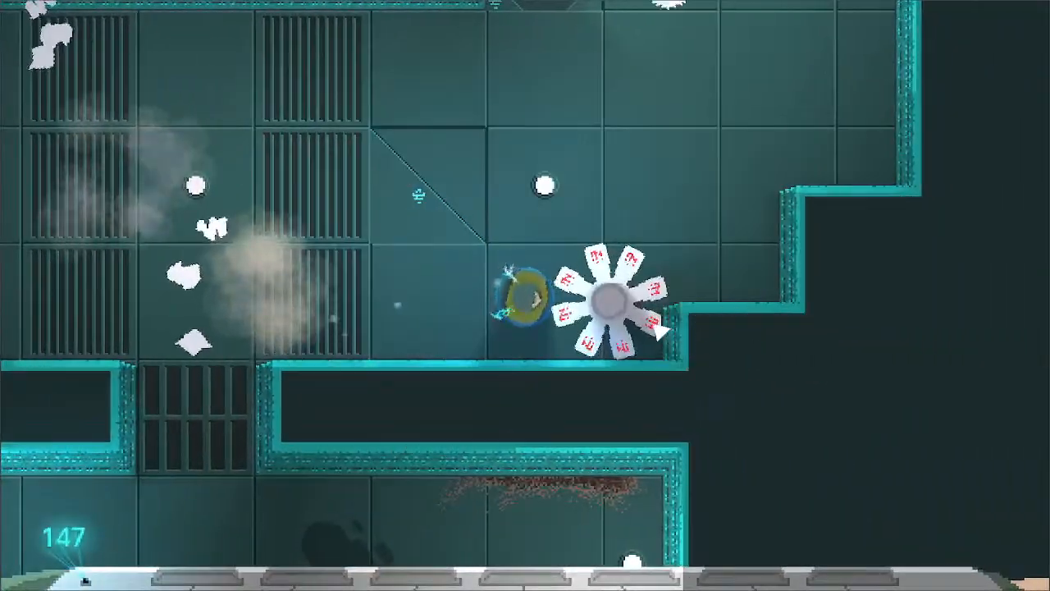
pyautogui.press('w')
pyautogui.press('s')
pyautogui.click(394, 348)
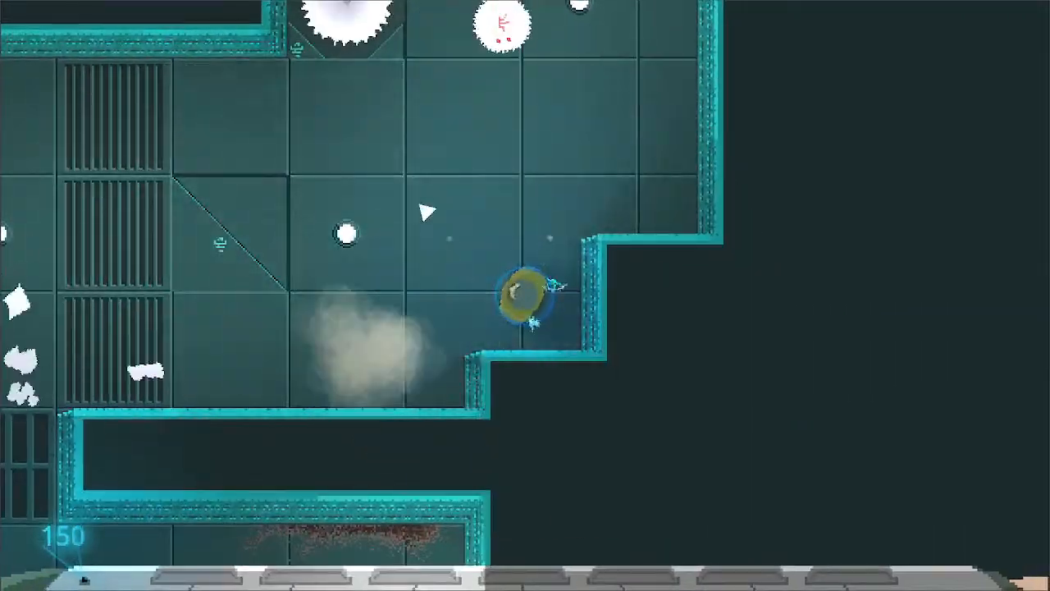
# - Clear the bladed robots from the stepped-wall room and leave through its north corridor
pyautogui.press('w')
pyautogui.click(514, 225)
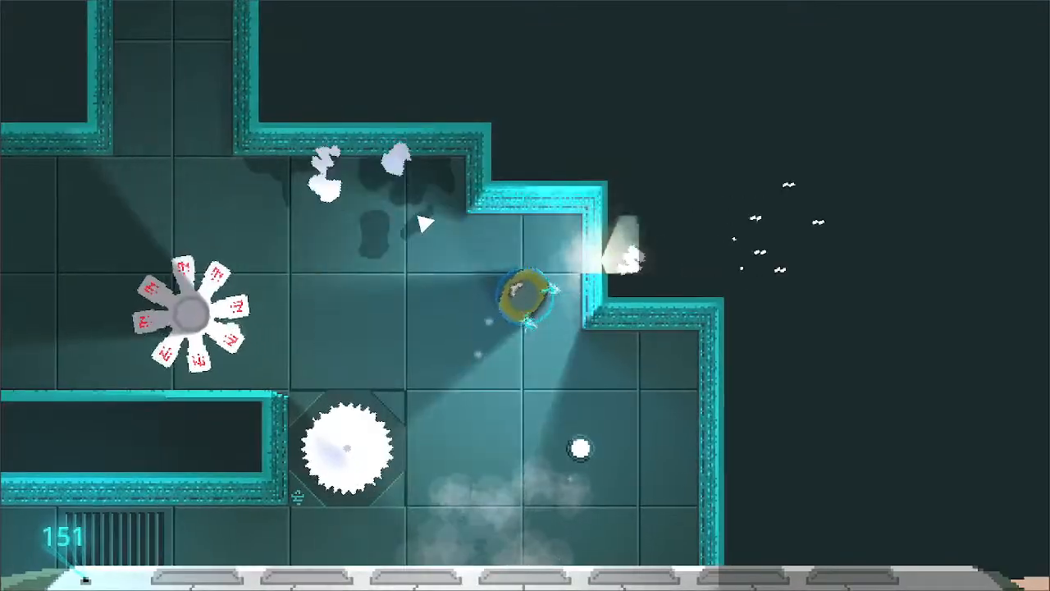
pyautogui.press('a')
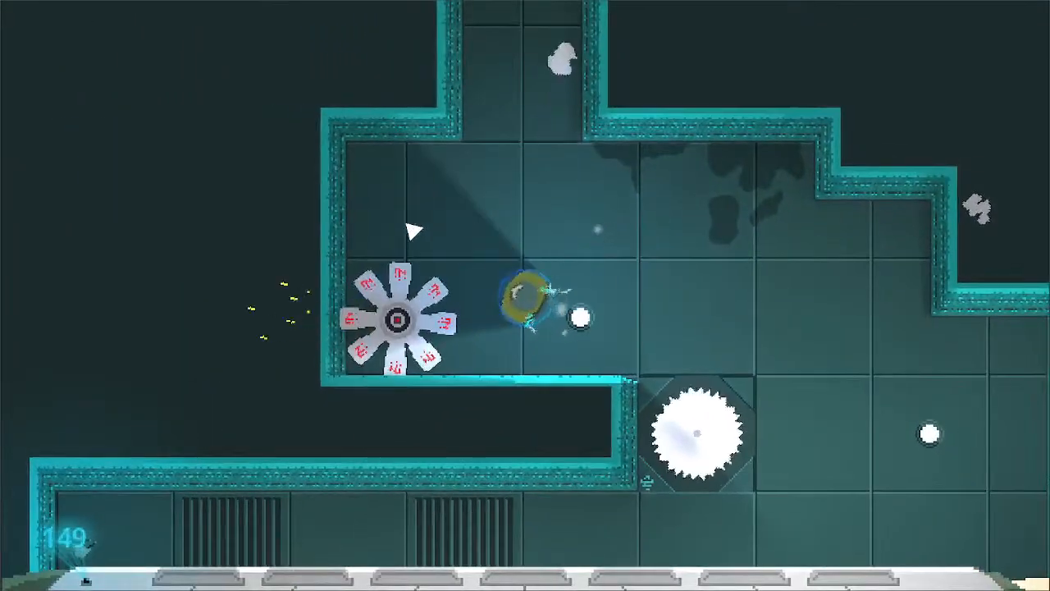
pyautogui.click(493, 228)
pyautogui.press('d')
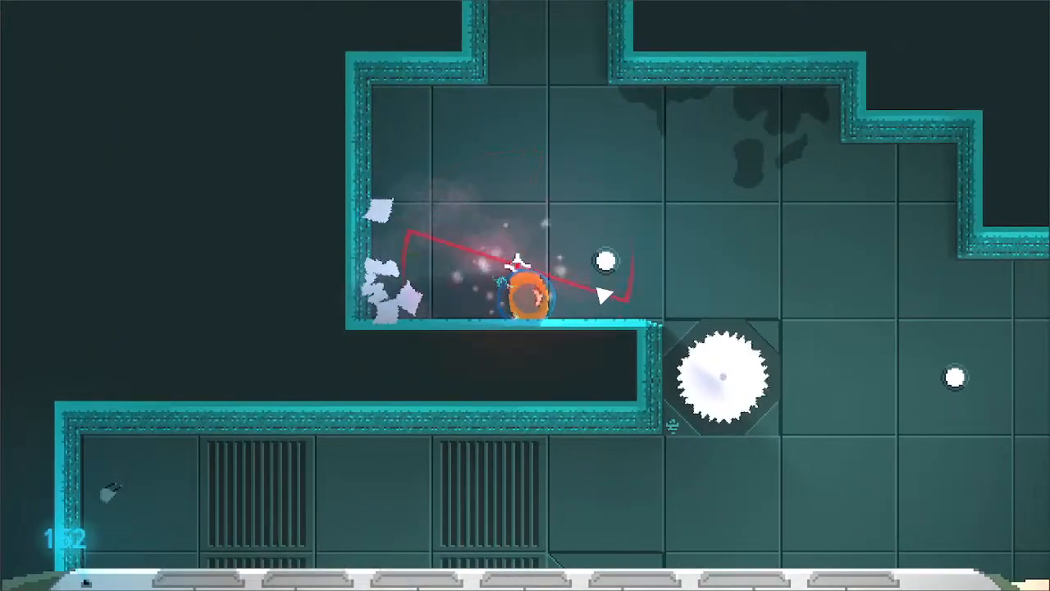
pyautogui.press('w')
pyautogui.click(603, 295)
pyautogui.press('w')
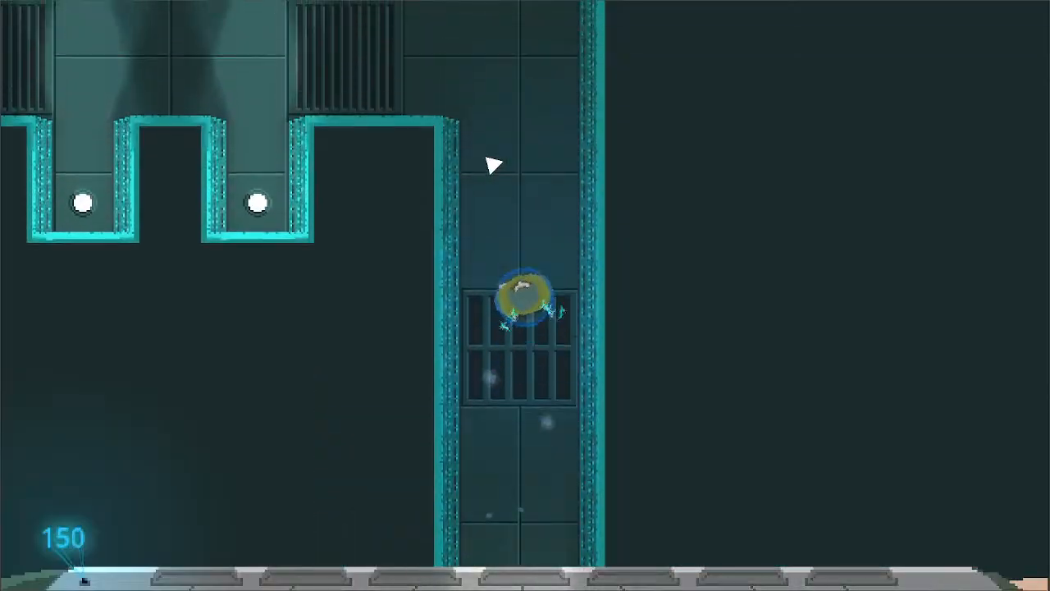
# - Cross the hallway with the lit alcoves westward and attack the round saw robot in the room beyond
pyautogui.press('a')
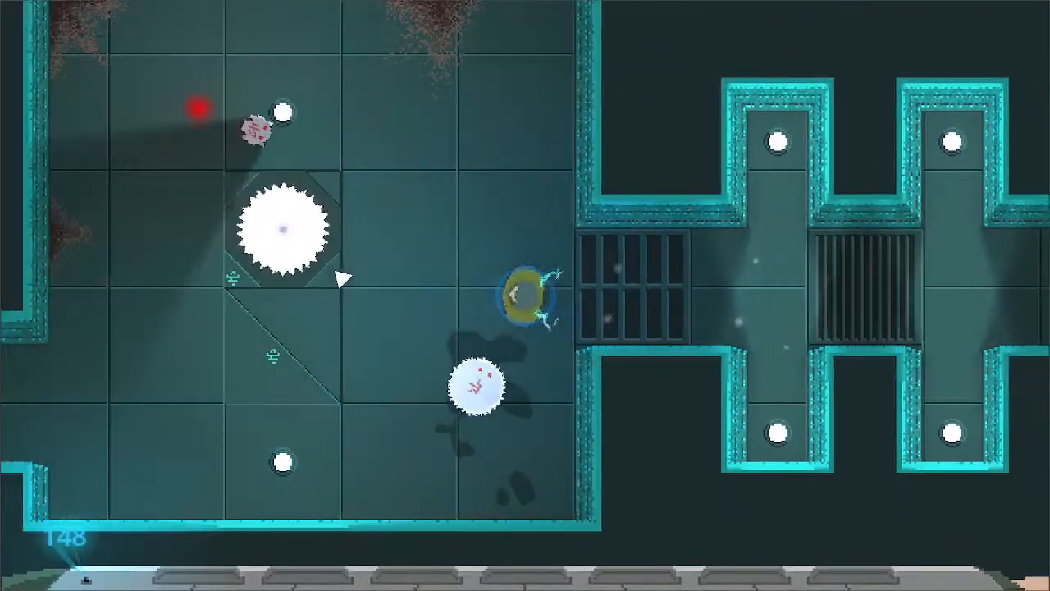
pyautogui.click(343, 278)
pyautogui.press('w')
pyautogui.press('a')
pyautogui.click(343, 278)
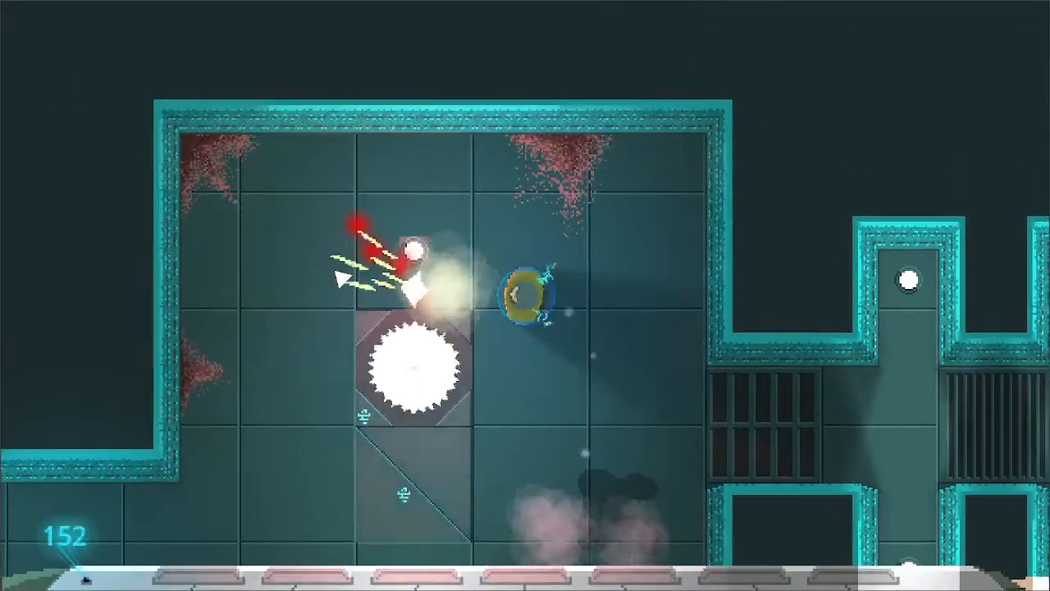
# - Leave the saw-blade room by its southwest passage and follow the long narrow corridor north
pyautogui.press('s')
pyautogui.press('a')
pyautogui.press('w')
pyautogui.press('s')
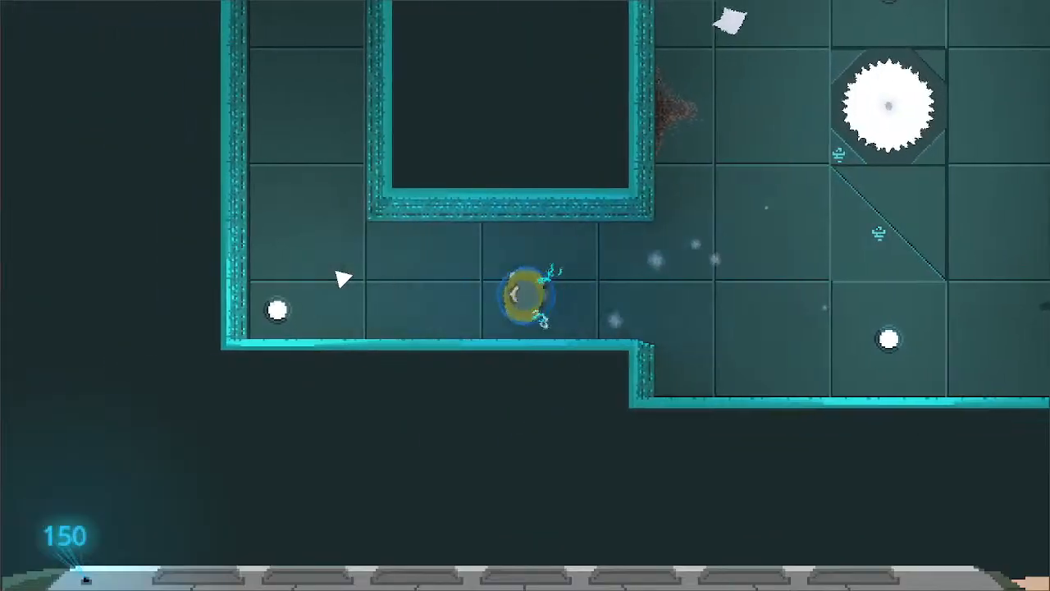
pyautogui.press('w')
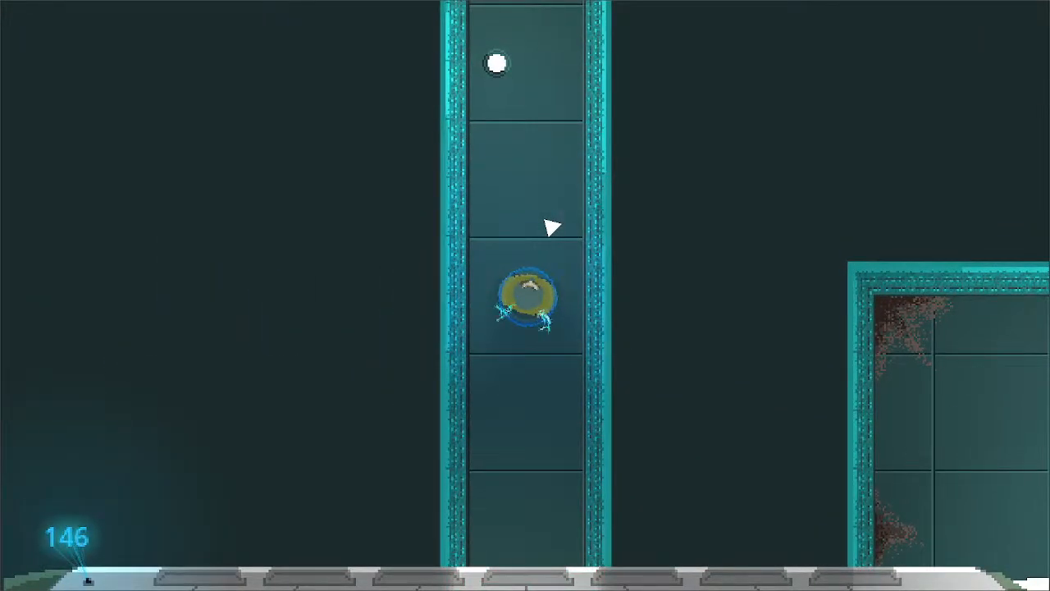
pyautogui.press('w')
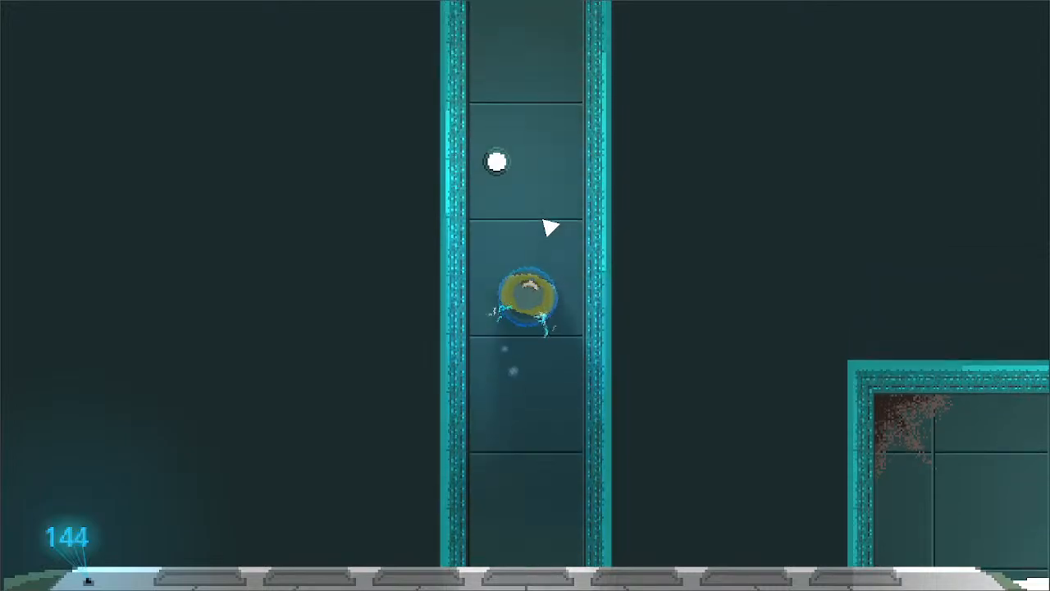
# - Attack the robots in the saw-blade room at the corridor's north end while circling around the blade
pyautogui.press('d')
pyautogui.click(673, 295)
pyautogui.press('w')
pyautogui.click(593, 305)
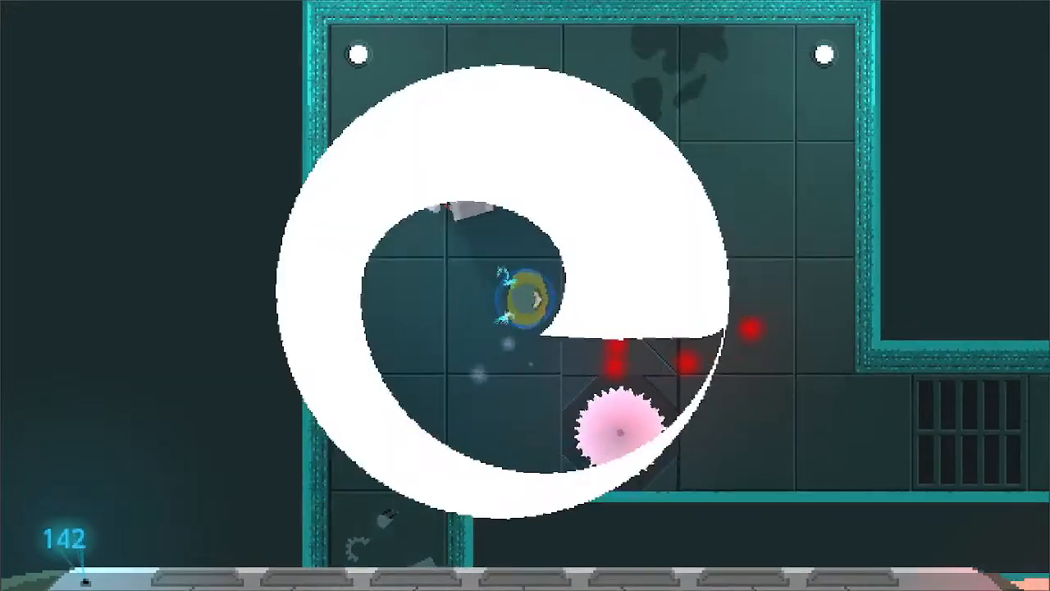
pyautogui.press('d')
pyautogui.press('w')
pyautogui.click(442, 287)
pyautogui.press('a')
pyautogui.press('s')
pyautogui.press('d')
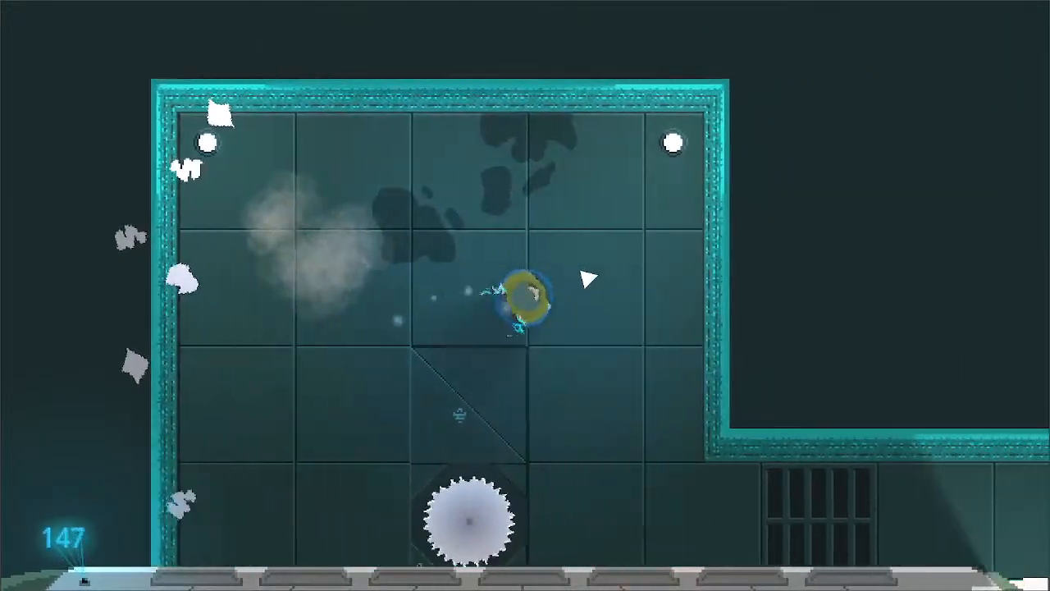
# - Cross the grated passage to the southeast and attack the six-legged robot in the room's west end
pyautogui.press('s')
pyautogui.press('d')
pyautogui.press('s')
# - Attack the robot beside the eastern saw blade and leave through the northeast corridor
pyautogui.press('s')
pyautogui.click(490, 253)
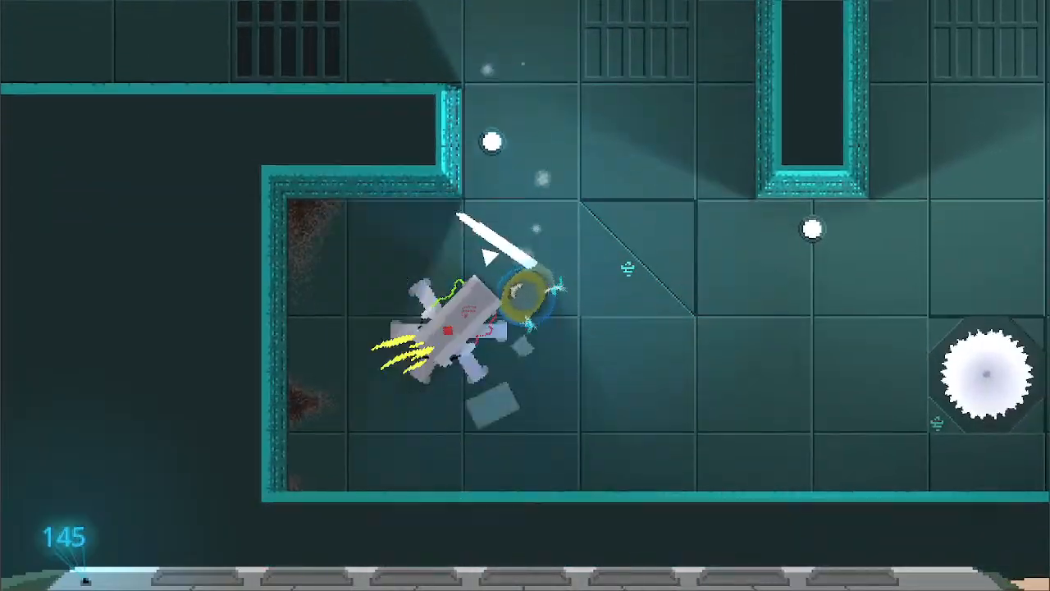
pyautogui.click(525, 265)
pyautogui.press('a')
pyautogui.press('s')
pyautogui.press('d')
pyautogui.press('w')
pyautogui.click(743, 311)
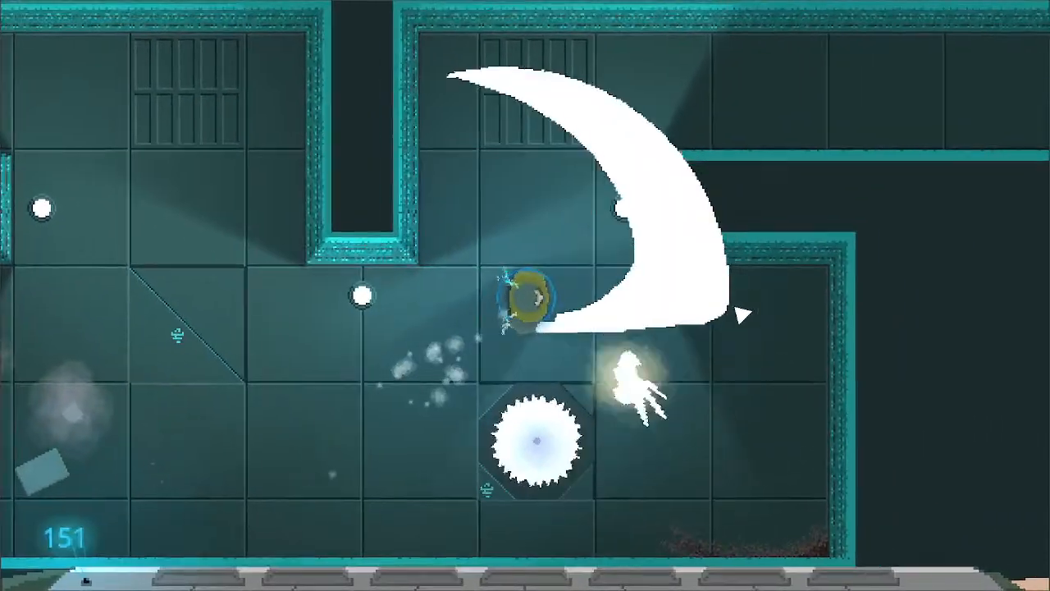
pyautogui.press('w')
pyautogui.press('d')
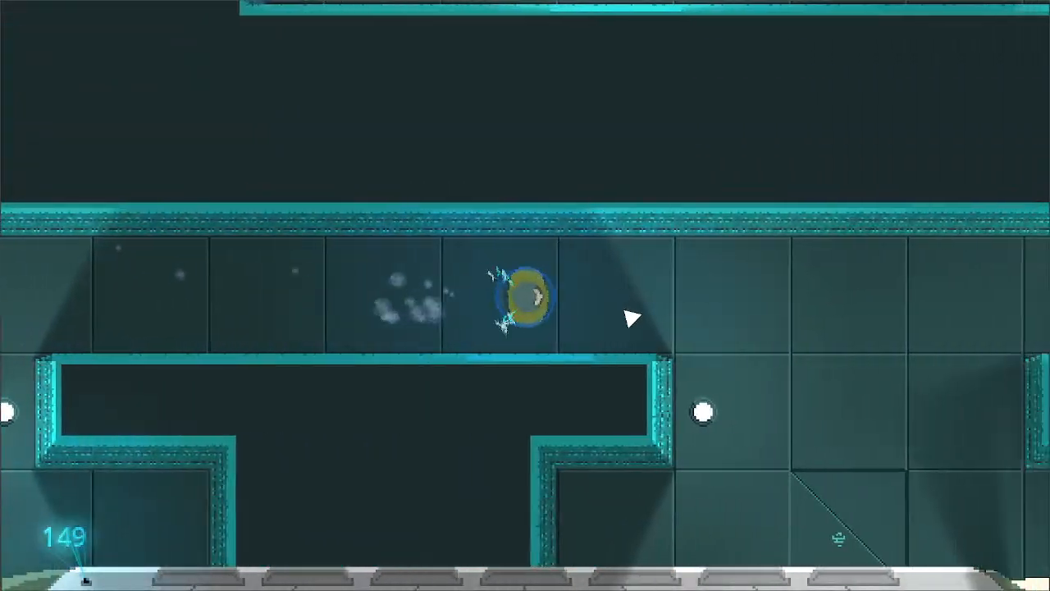
# - Enter the square saw-blade room to the south and attack the robots around its blade
pyautogui.press('s')
pyautogui.click(558, 378)
pyautogui.press('a')
pyautogui.click(487, 351)
pyautogui.press('d')
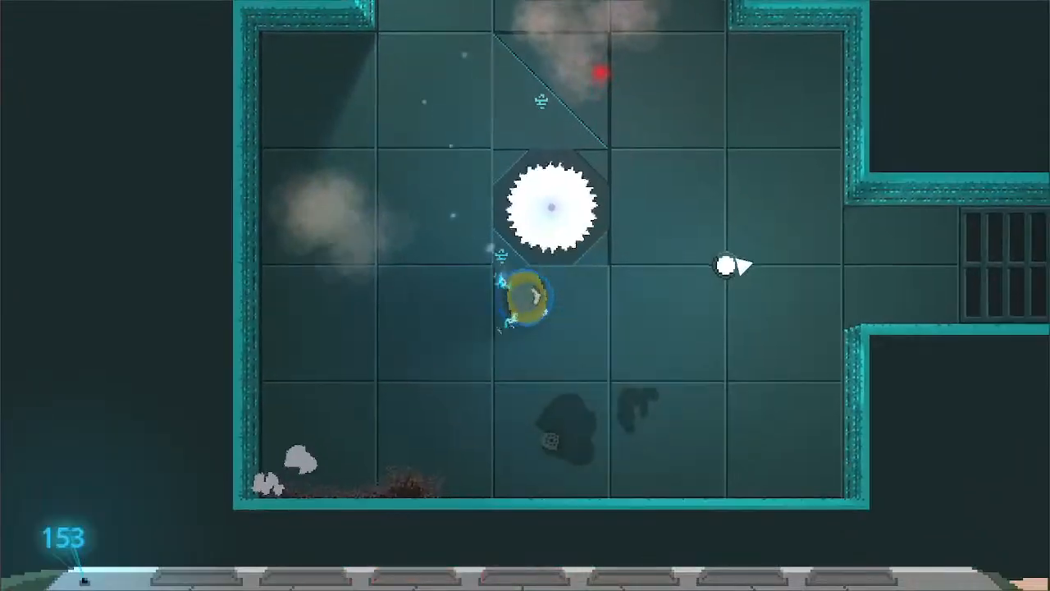
# - Go east over the grates, north along the floor vents and west through the next room, fighting its round robots
pyautogui.press('w')
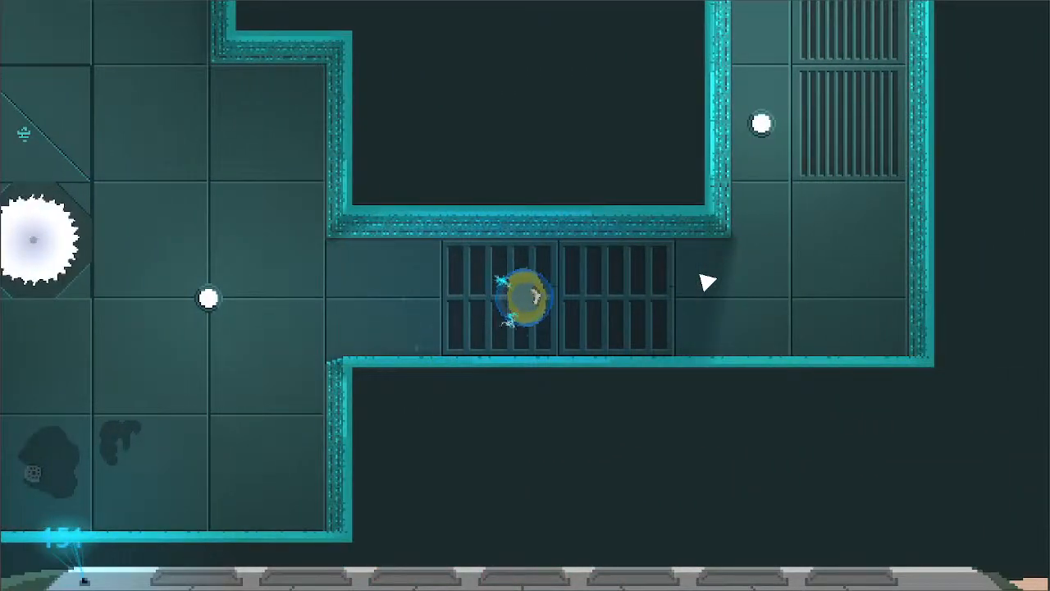
pyautogui.press('d')
pyautogui.press('w')
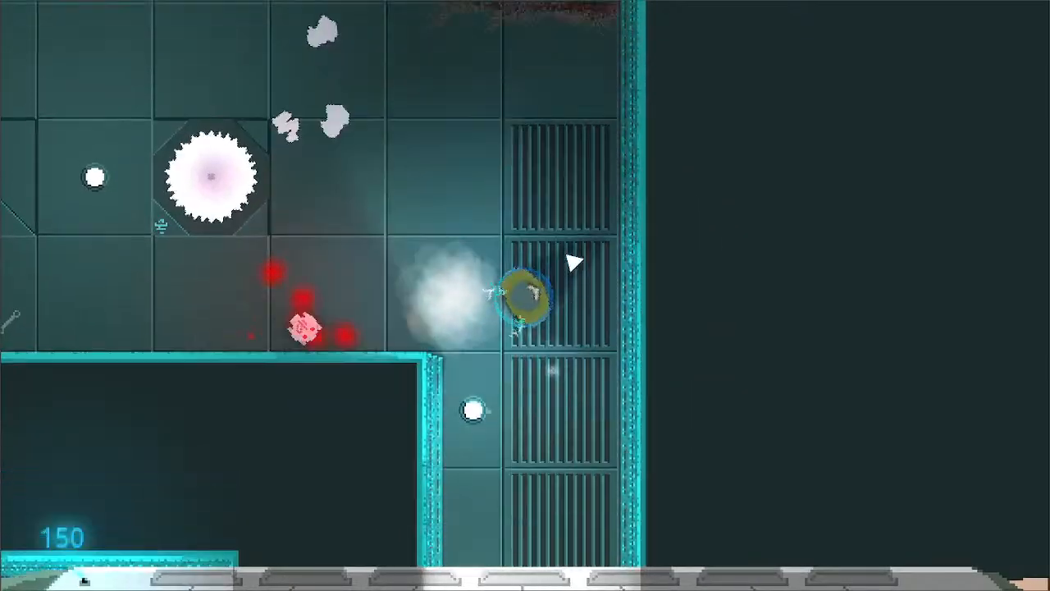
pyautogui.press('a')
pyautogui.press('w')
pyautogui.press('s')
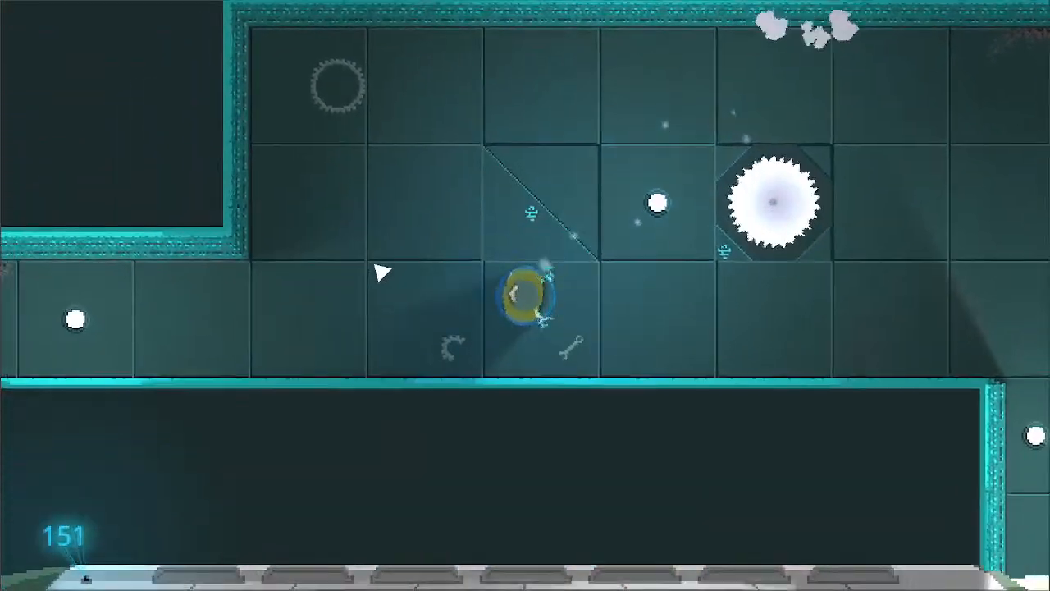
# - Follow the west corridor north into the large pillared hall and fight the six-legged robot there
pyautogui.press('a')
pyautogui.press('w')
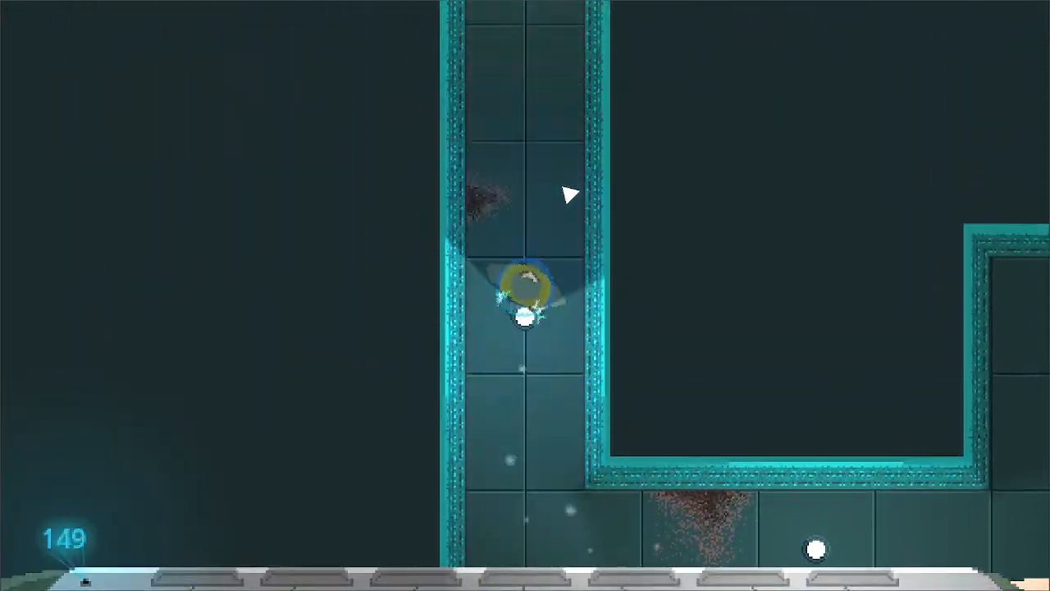
pyautogui.press('d')
pyautogui.press('d')
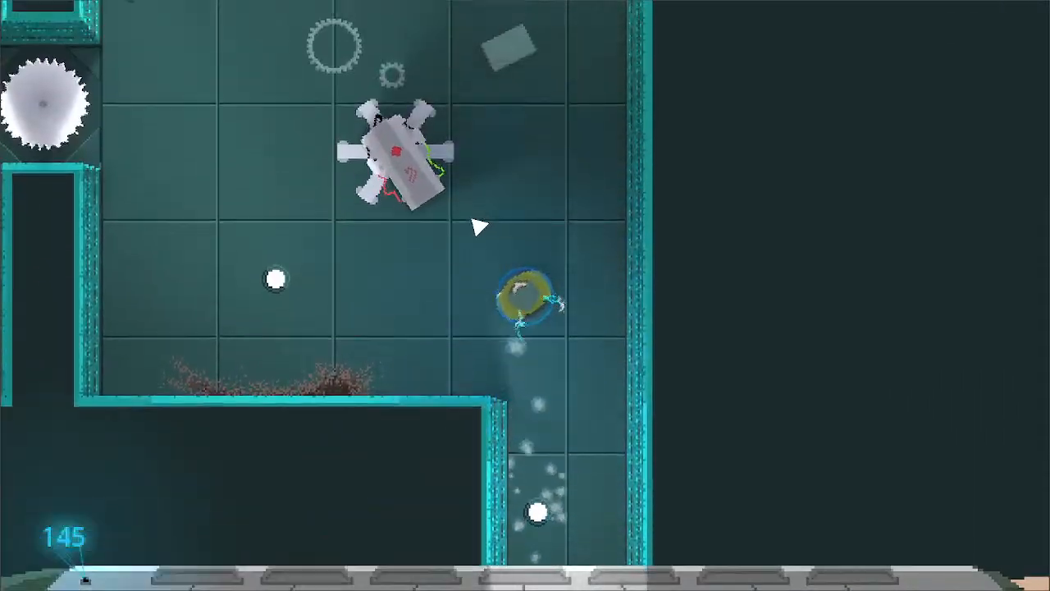
pyautogui.press('a')
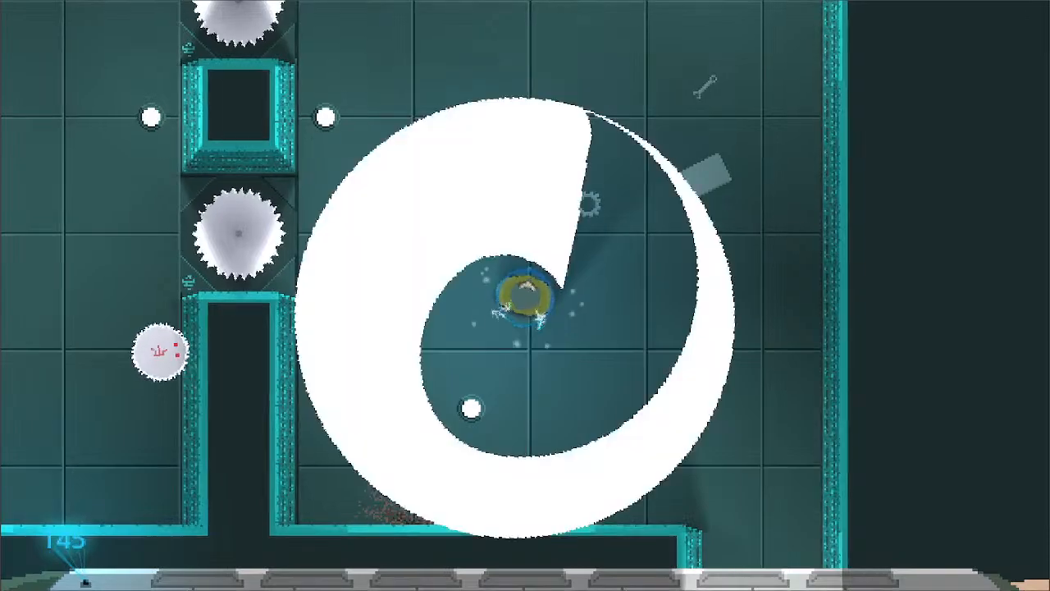
# - Pass west between the square pillars and attack the round saw robots on both sides of them
pyautogui.press('a')
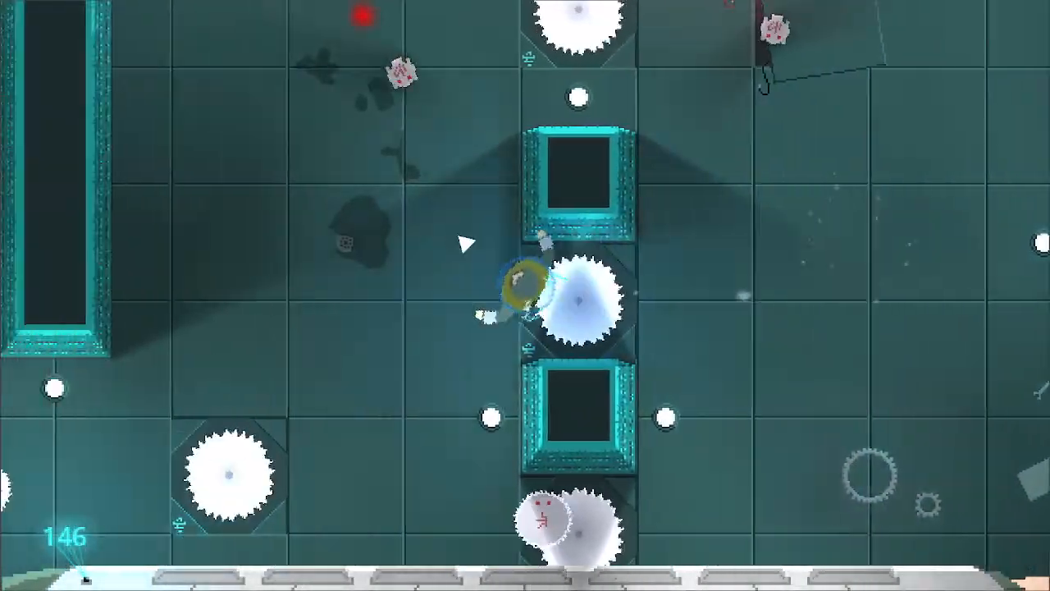
pyautogui.click(745, 251)
pyautogui.press('s')
pyautogui.click(644, 289)
pyautogui.press('w')
pyautogui.click(601, 252)
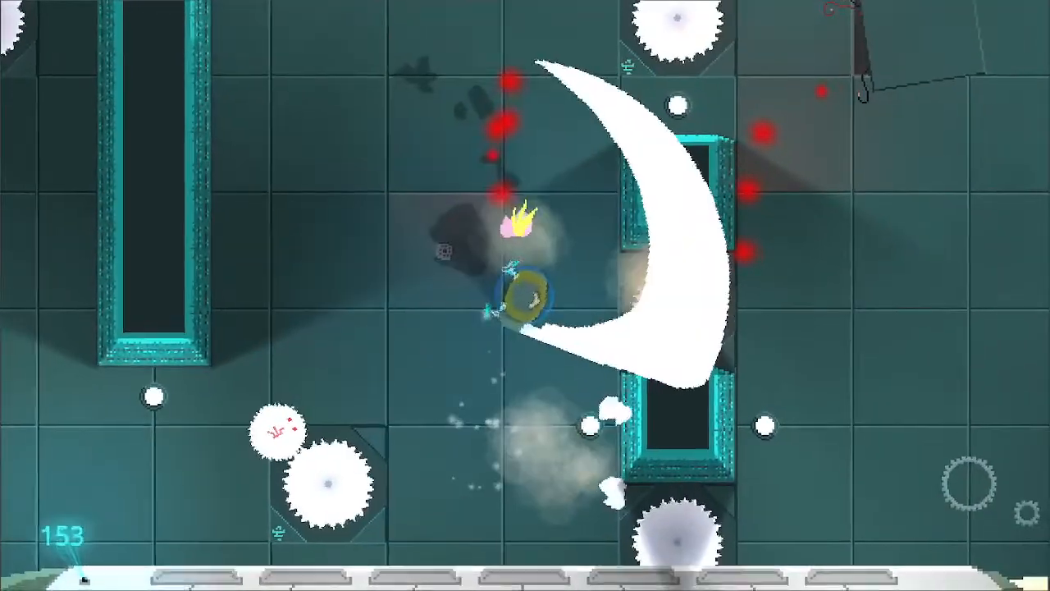
# - Attack the round saw robot over the free-standing blade and continue west across the hall
pyautogui.press('s')
pyautogui.click(415, 209)
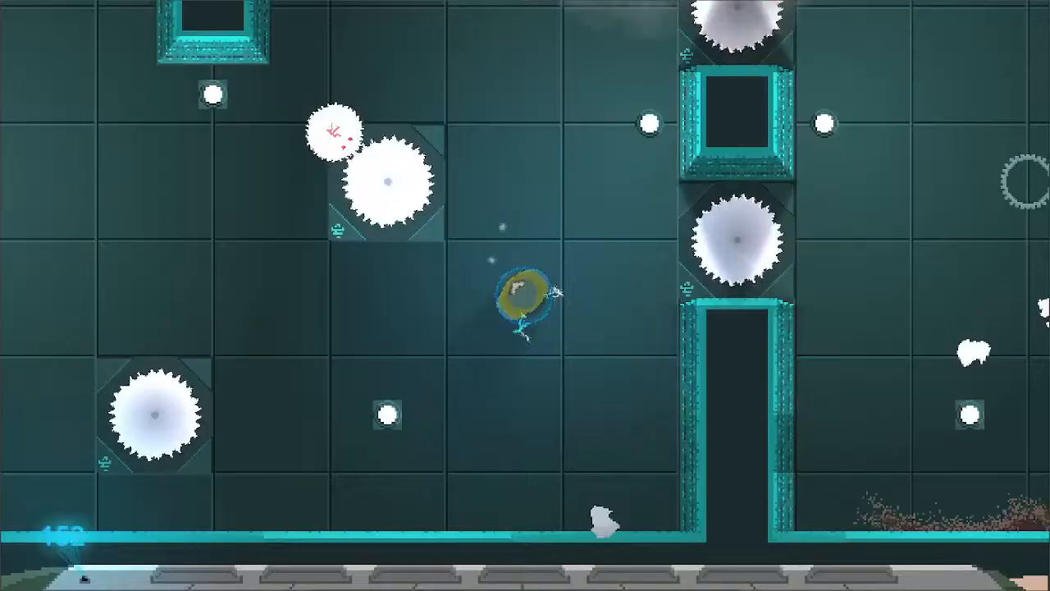
pyautogui.click(417, 172)
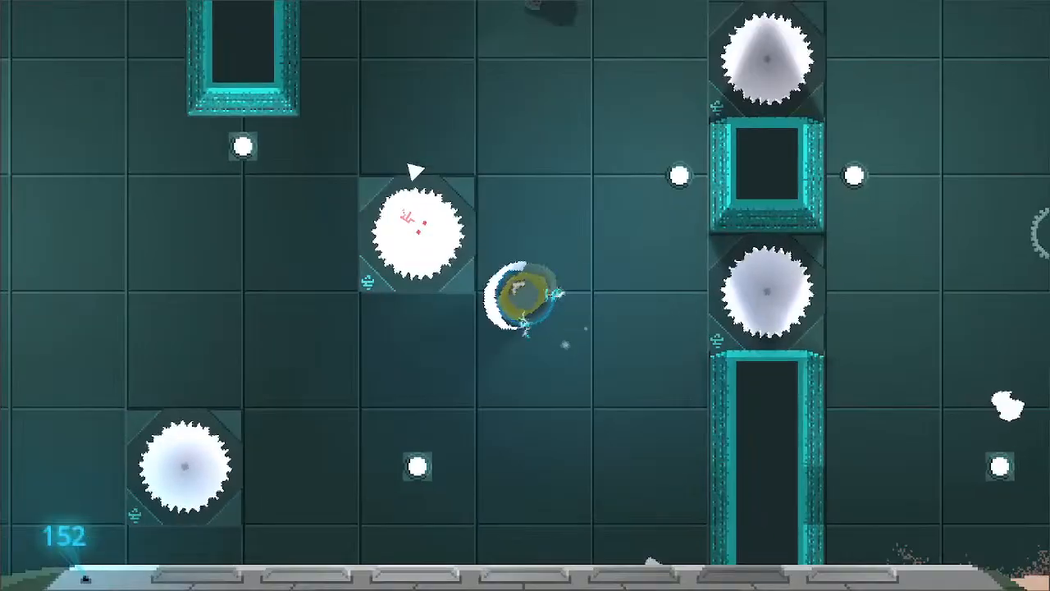
pyautogui.press('a')
pyautogui.press('w')
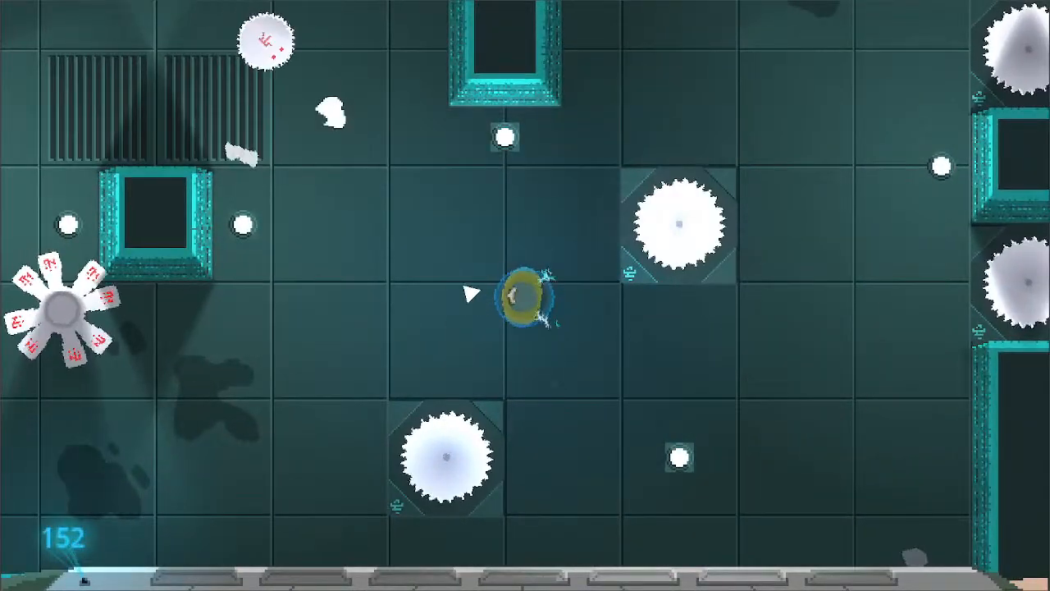
# - Attack the round robot near the two floor vents and move southwest past the small central pillar
pyautogui.press('a')
pyautogui.click(418, 189)
pyautogui.press('w')
pyautogui.click(416, 187)
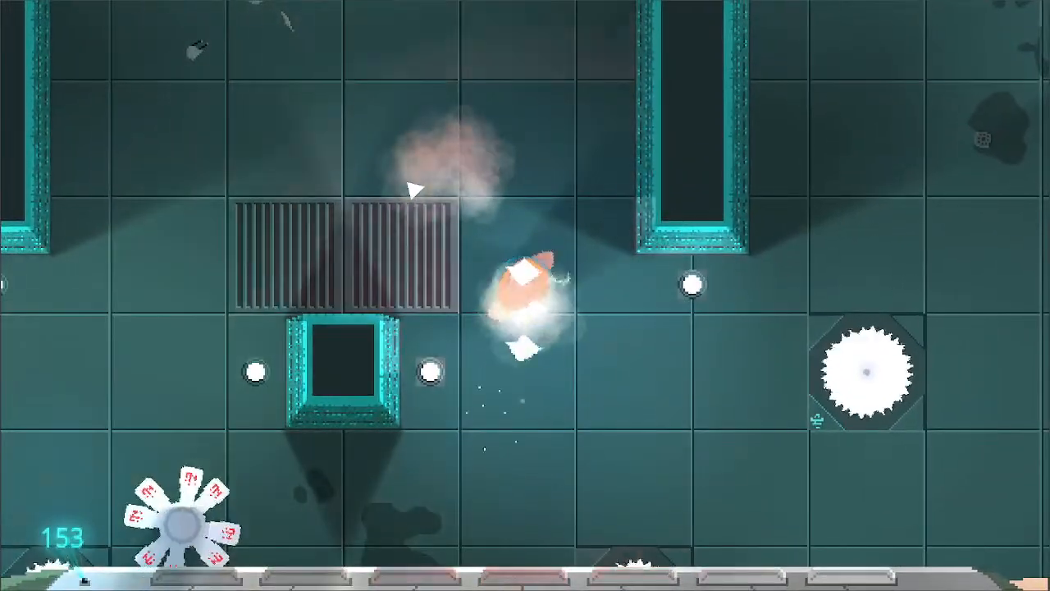
pyautogui.press('s')
pyautogui.press('a')
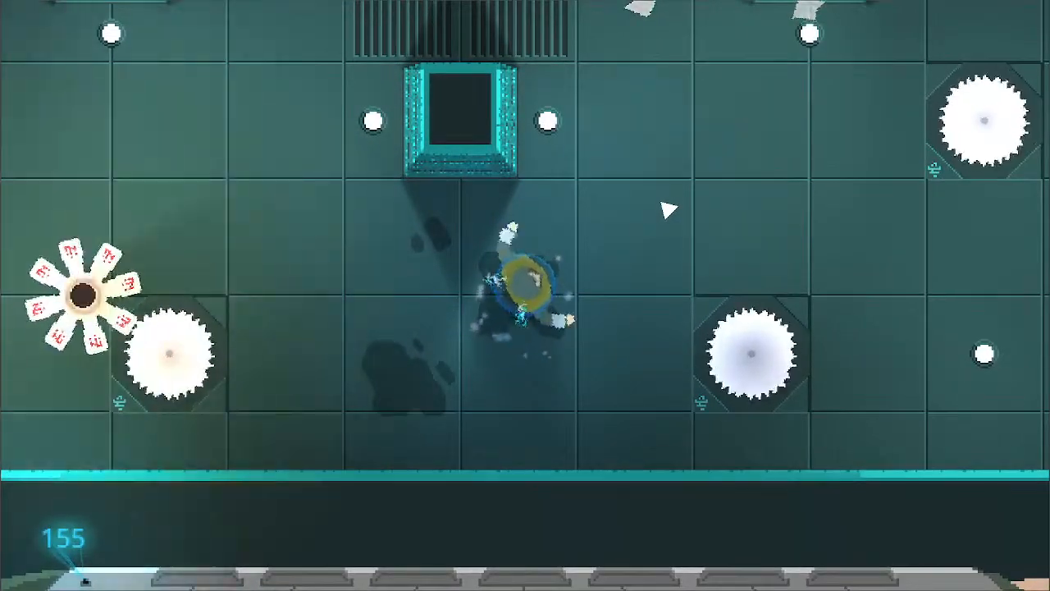
# - Destroy the petal-armed robot beside the hall's southwestern saw blade and return toward the small central pillar
pyautogui.press('a')
pyautogui.click(410, 275)
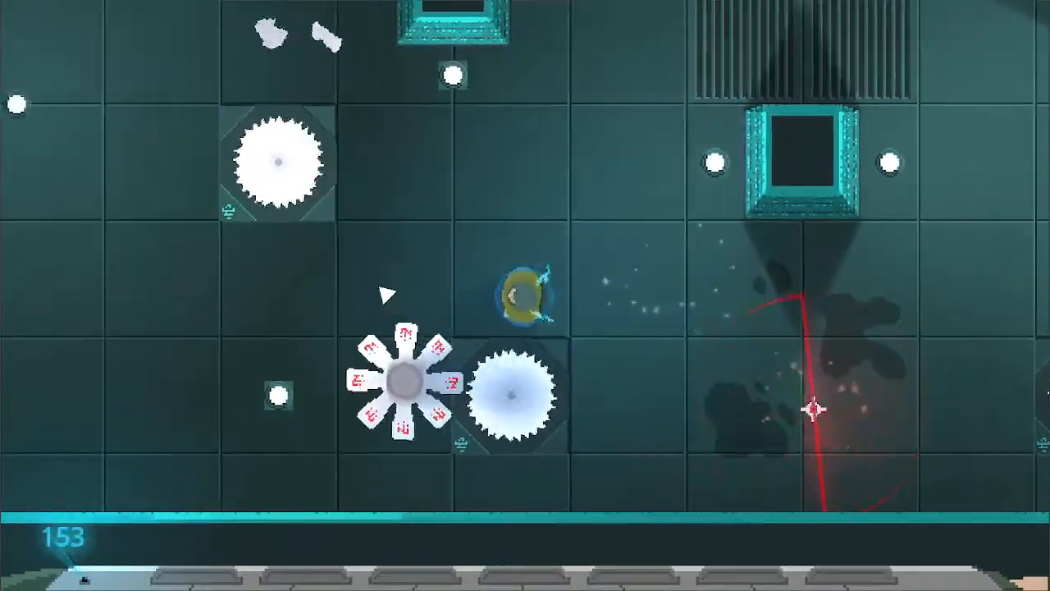
pyautogui.press('d')
pyautogui.press('s')
pyautogui.press('w')
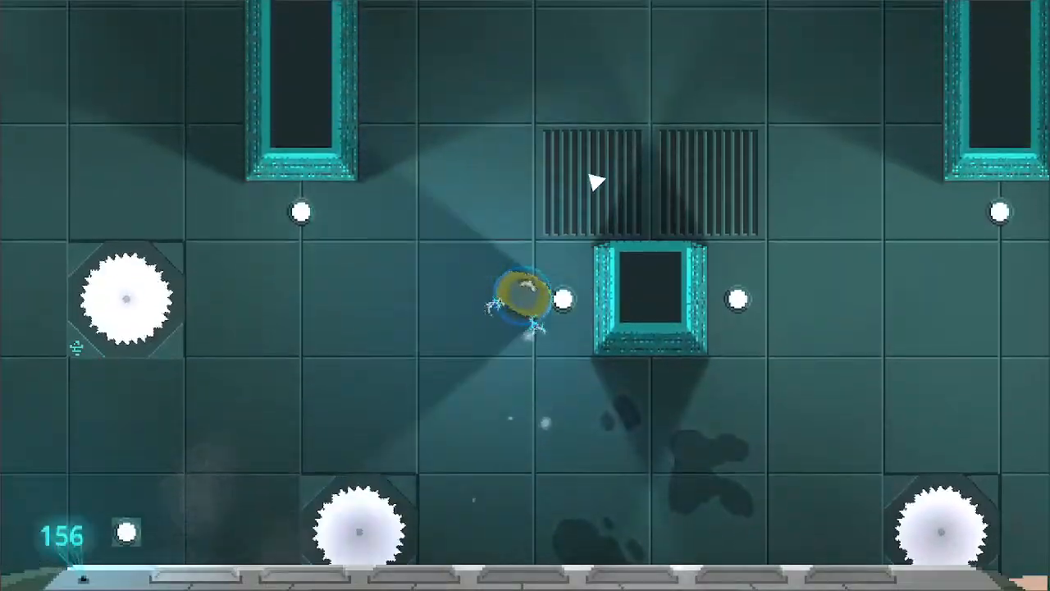
# - Head north over the floor vents, attack the two round saw robots and enter the northern corridor
pyautogui.press('d')
pyautogui.press('w')
pyautogui.press('a')
pyautogui.press('d')
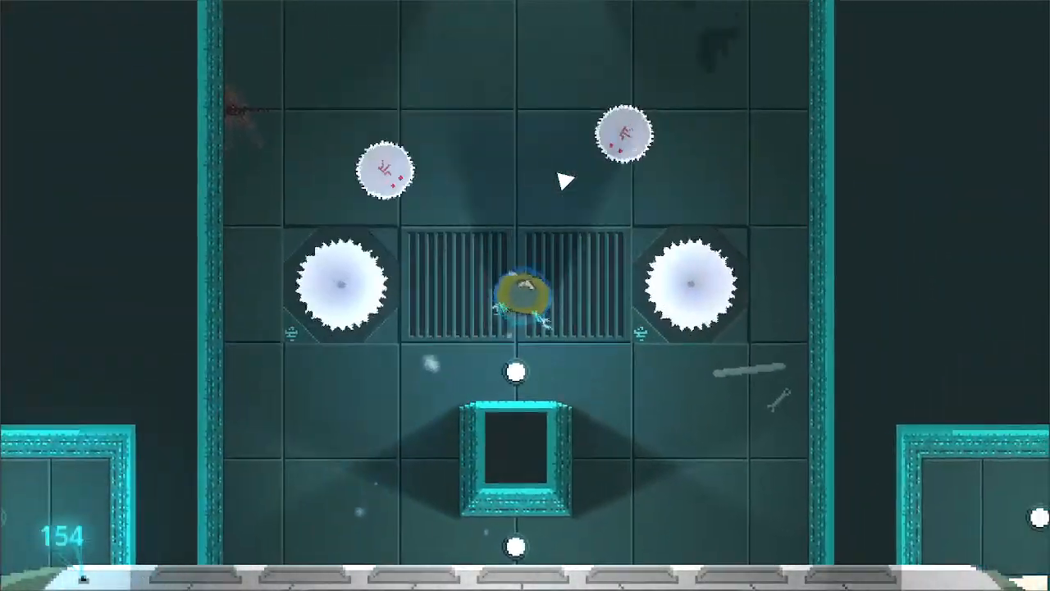
pyautogui.click(573, 259)
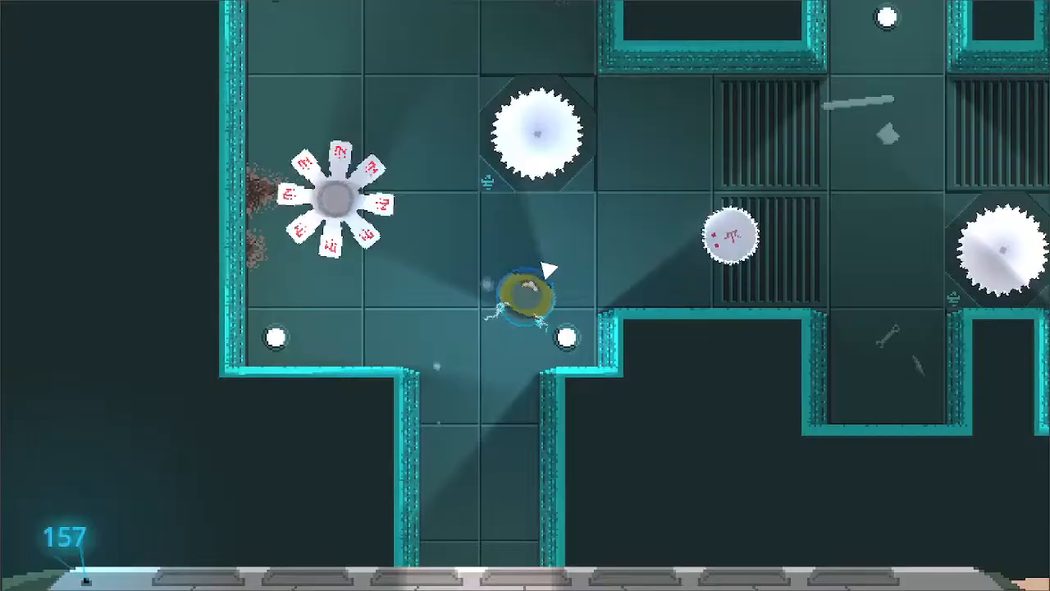
# - Follow the corridor north into the petal-armed robot's room and attack the robots on its east side
pyautogui.press('d')
pyautogui.press('w')
pyautogui.click(549, 283)
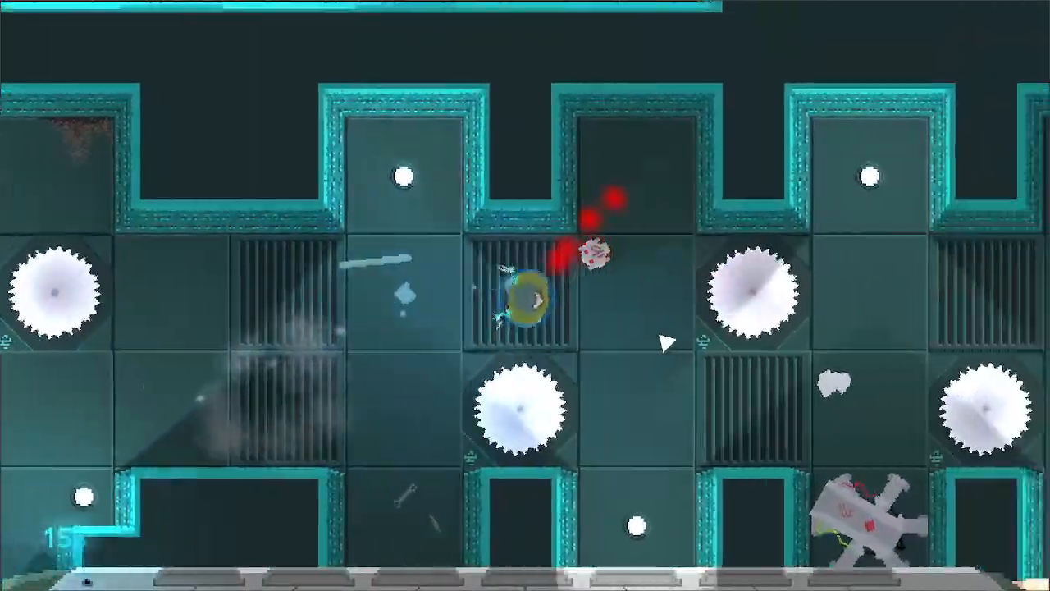
pyautogui.press('s')
pyautogui.click(656, 335)
# - Fight east through the alcove-lined hall, attack its six-legged robot and continue north into the twin-blade room
pyautogui.press('d')
pyautogui.press('w')
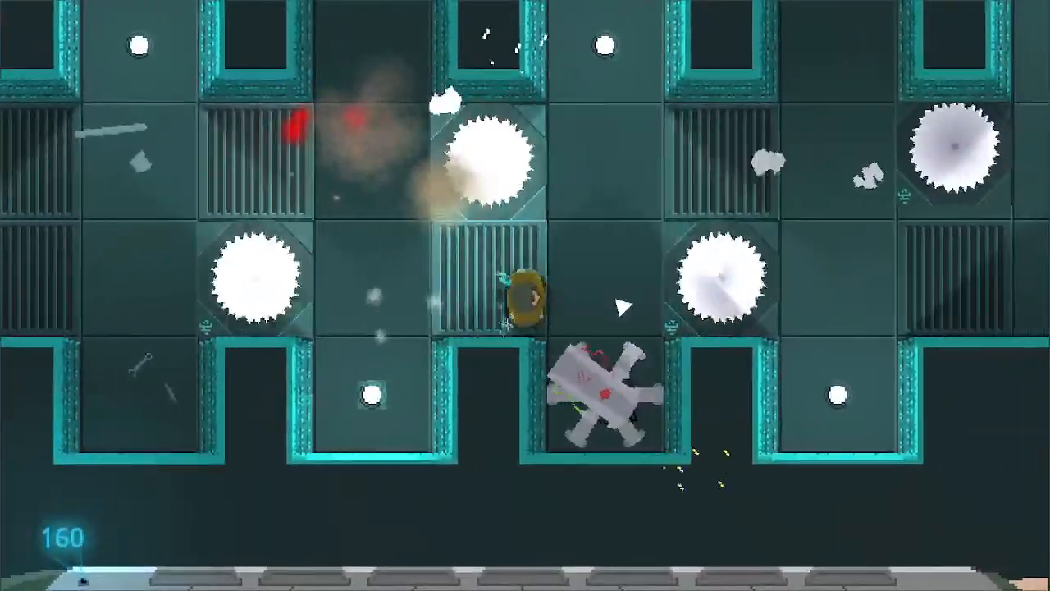
pyautogui.click(561, 366)
pyautogui.press('w')
pyautogui.press('d')
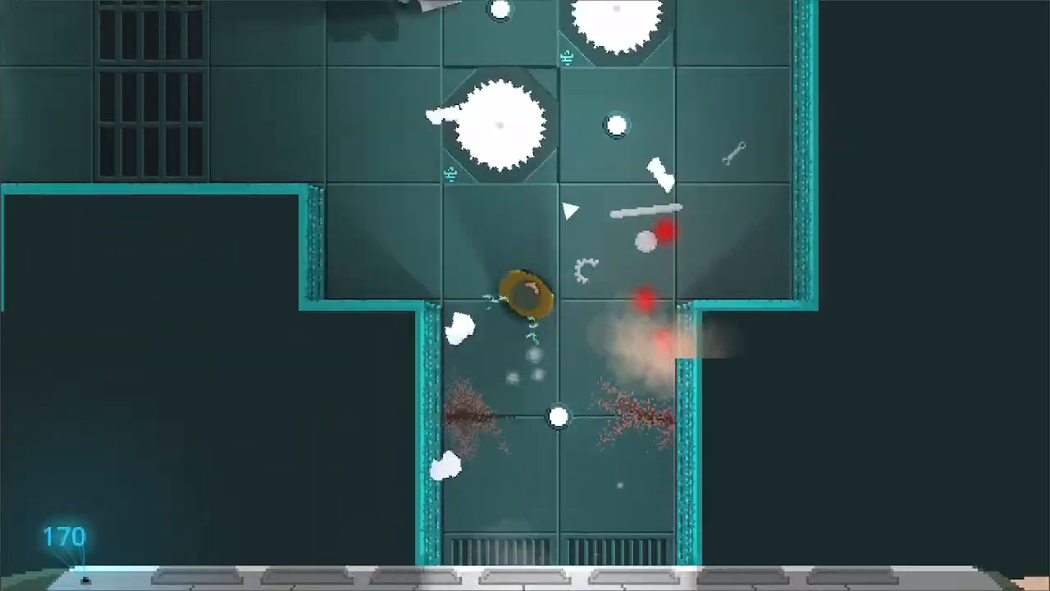
# - Cross the grated passage west into the next twin-blade room and move up to its north doorway
pyautogui.press('a')
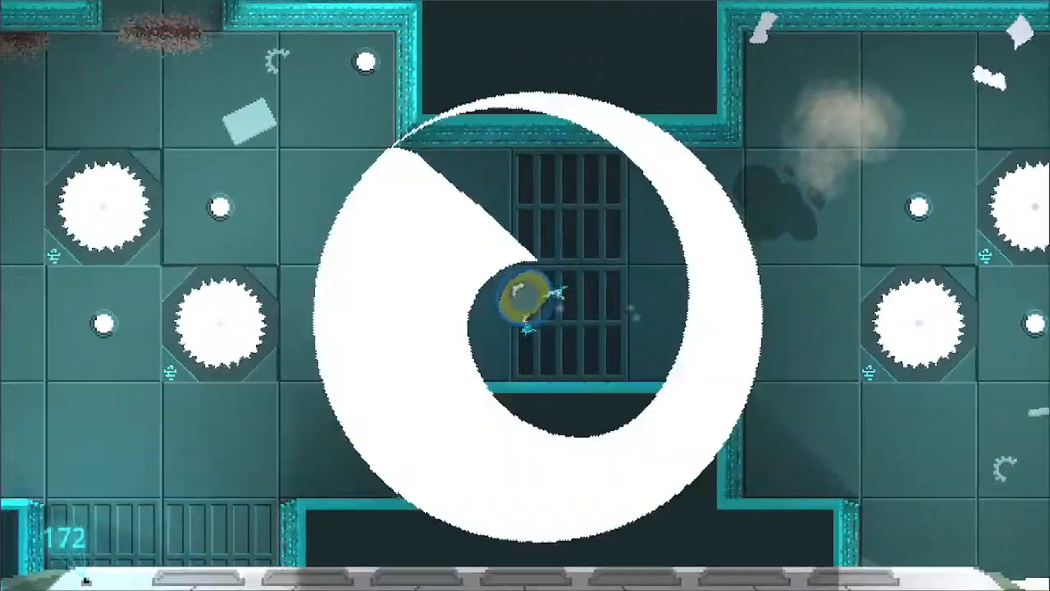
pyautogui.press('w')
# - Attack the round saw robot beyond the north doorway and retreat to the twin-blade room's west wall
pyautogui.press('w')
pyautogui.press('a')
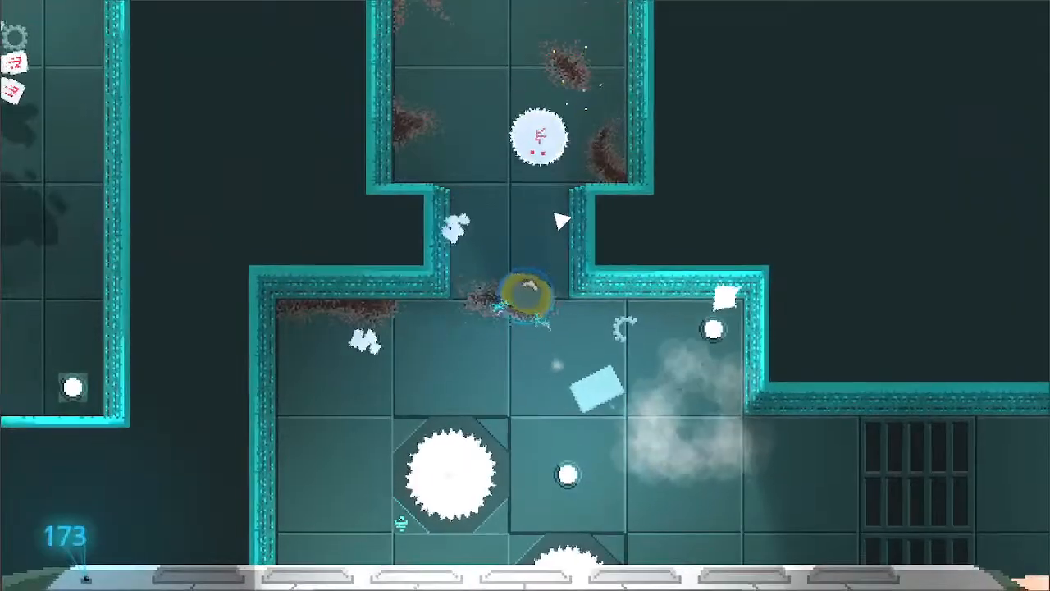
pyautogui.click(563, 223)
pyautogui.press('w')
pyautogui.press('a')
pyautogui.press('s')
pyautogui.press('a')
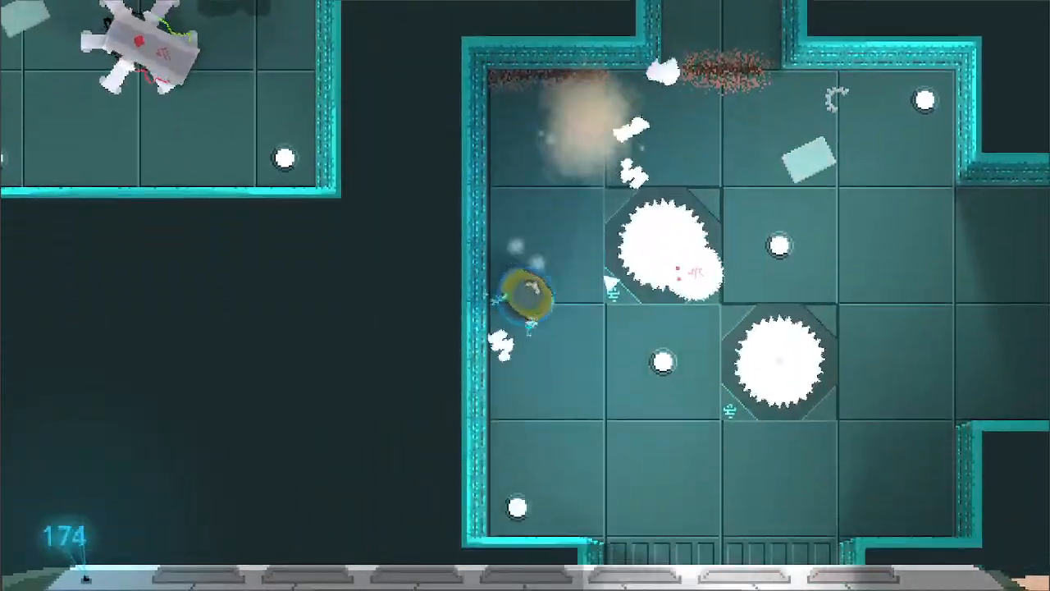
# - Follow the long grated saw-blade corridor west and attack the robot at the entrance of the room beyond
pyautogui.press('d')
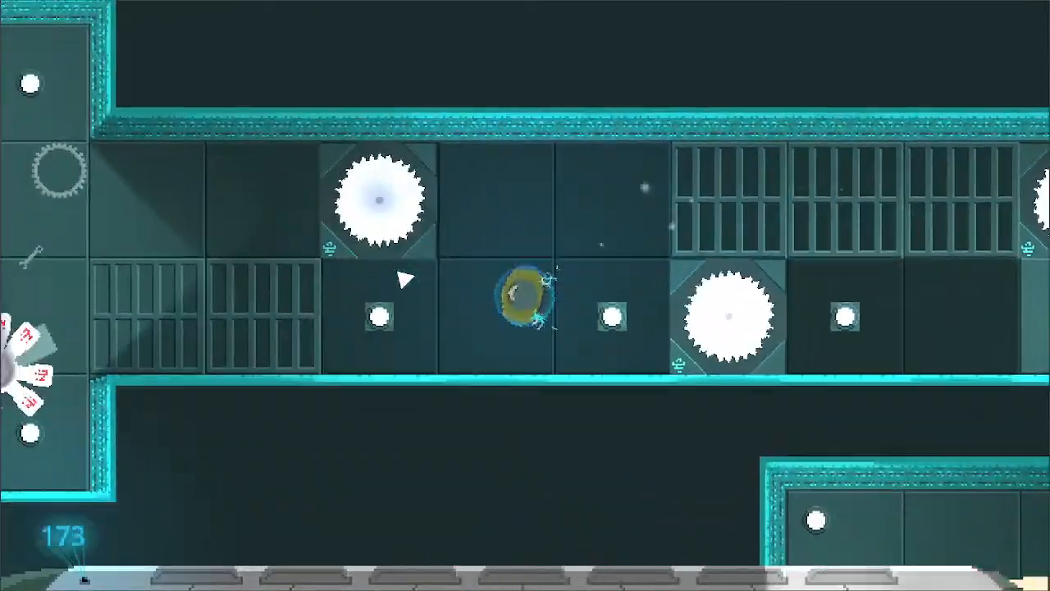
pyautogui.press('a')
pyautogui.press('s')
pyautogui.press('w')
pyautogui.click(405, 282)
pyautogui.press('s')
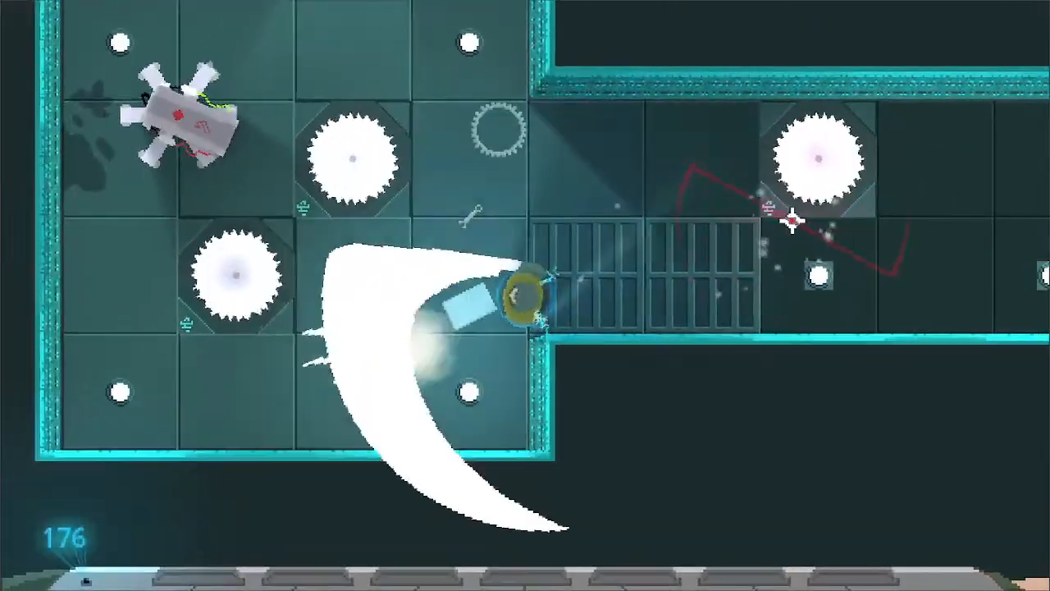
# - Move north through the room's vented passage and attack the six-legged robot in the corridor beyond
pyautogui.press('a')
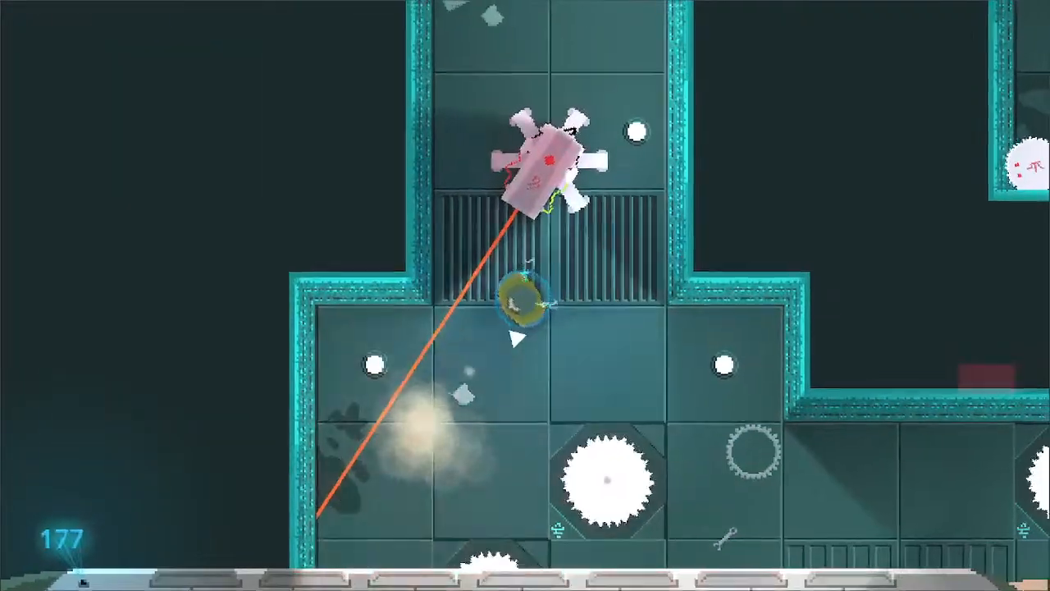
pyautogui.press('w')
pyautogui.press('d')
pyautogui.click(453, 253)
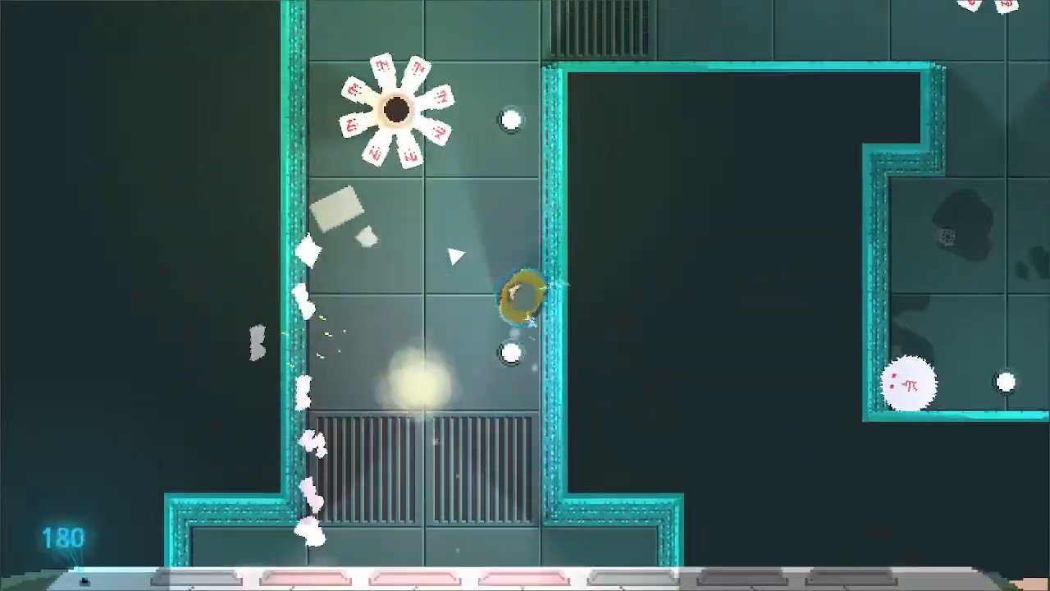
# - Attack the petal-bladed robot in the vertical corridor and follow the corridor north and then east
pyautogui.press('a')
pyautogui.click(493, 261)
pyautogui.press('w')
pyautogui.press('d')
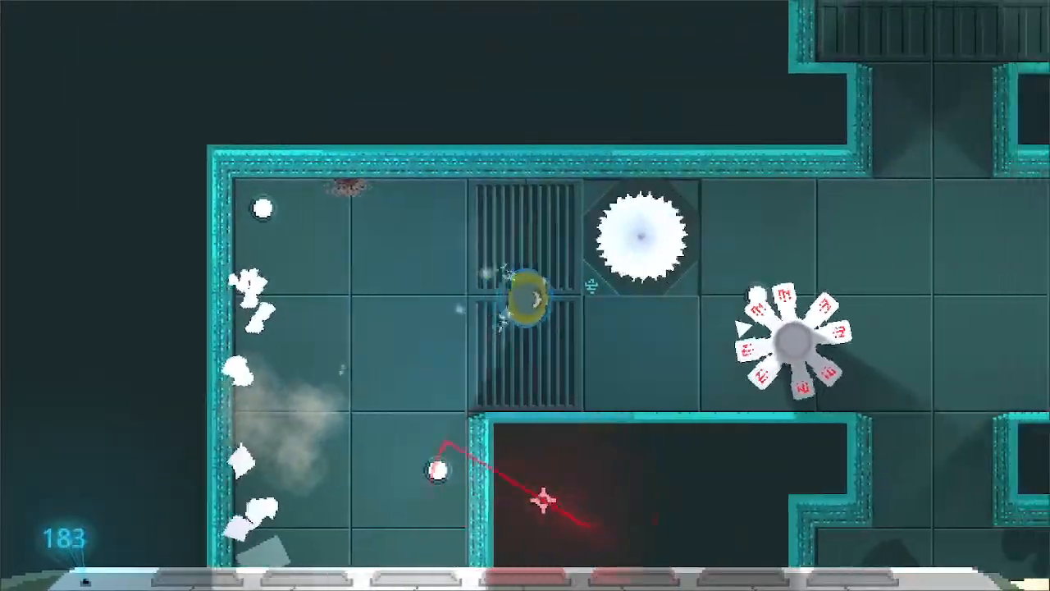
# - Pass the first saw blade and attack the petal-bladed robot in the east-west hallway
pyautogui.press('s')
pyautogui.click(738, 322)
pyautogui.click(730, 312)
pyautogui.press('w')
pyautogui.press('d')
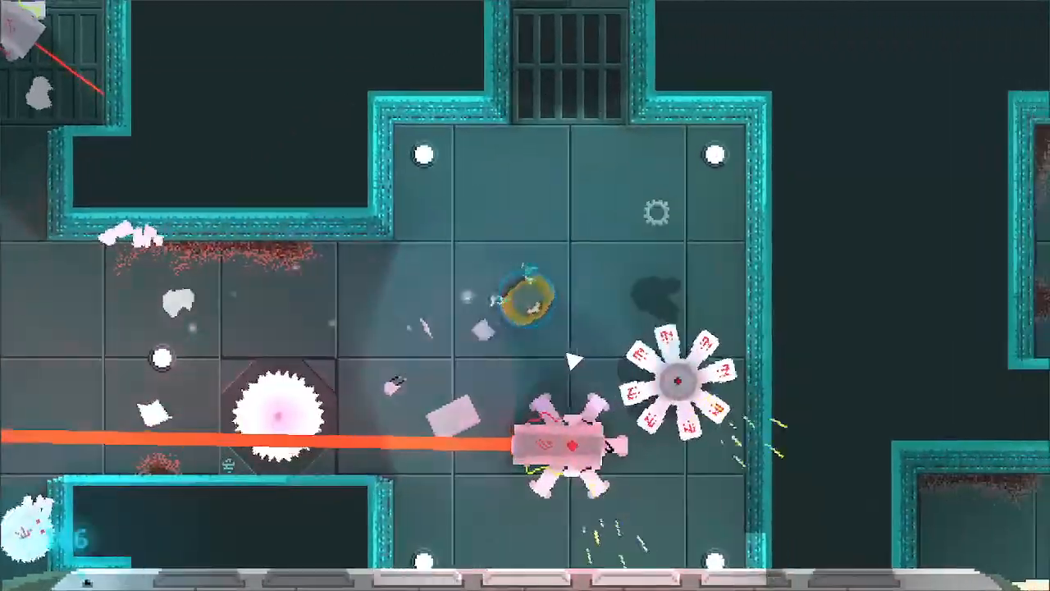
# - Continue east past the second saw blade and attack the laser-firing six-legged robot in the room beyond
pyautogui.press('d')
pyautogui.press('s')
pyautogui.click(532, 352)
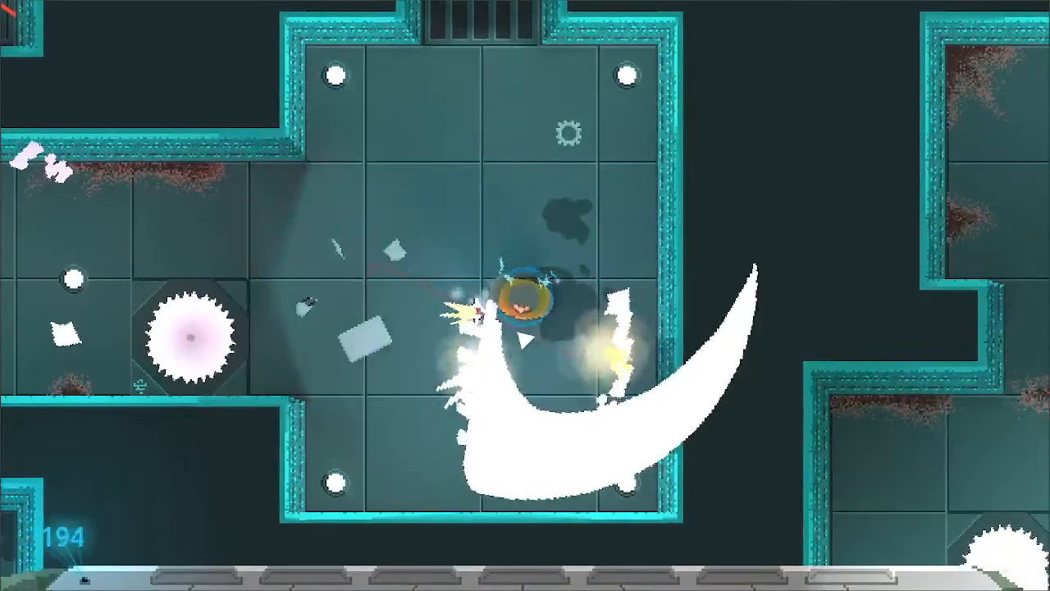
# - Leave the room through its grated north doorway and follow the long narrow corridor to its end
pyautogui.press('s')
pyautogui.press('a')
pyautogui.press('w')
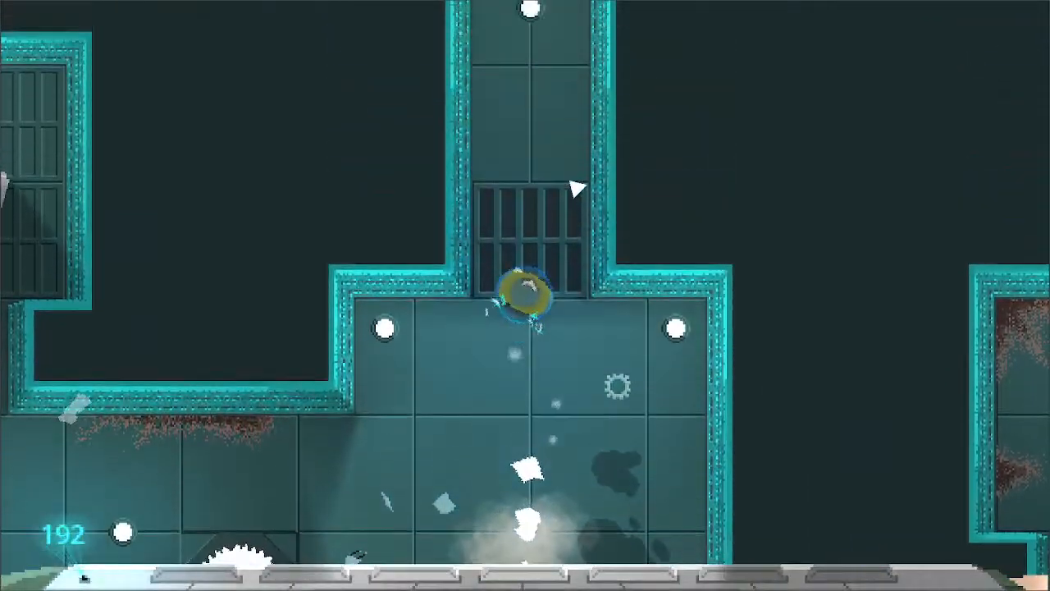
pyautogui.press('w')
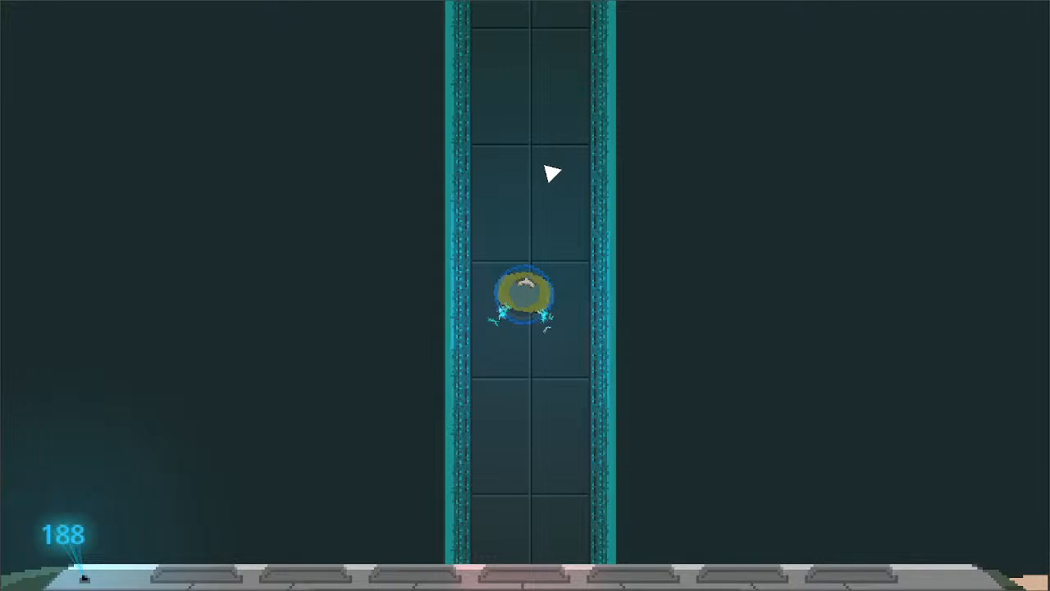
pyautogui.press('w')
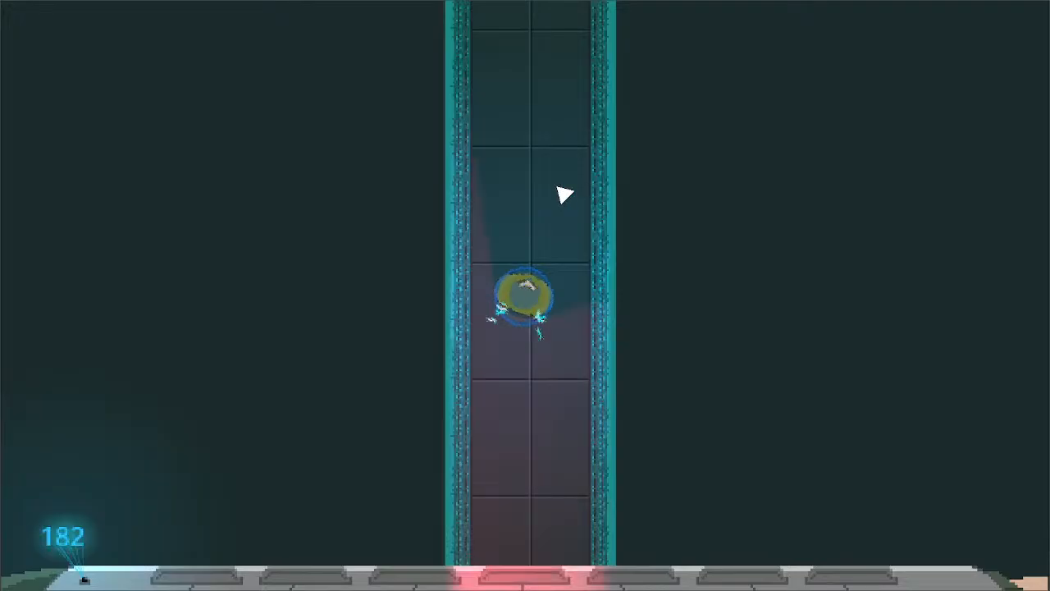
pyautogui.press('d')
pyautogui.press('a')
pyautogui.press('d')
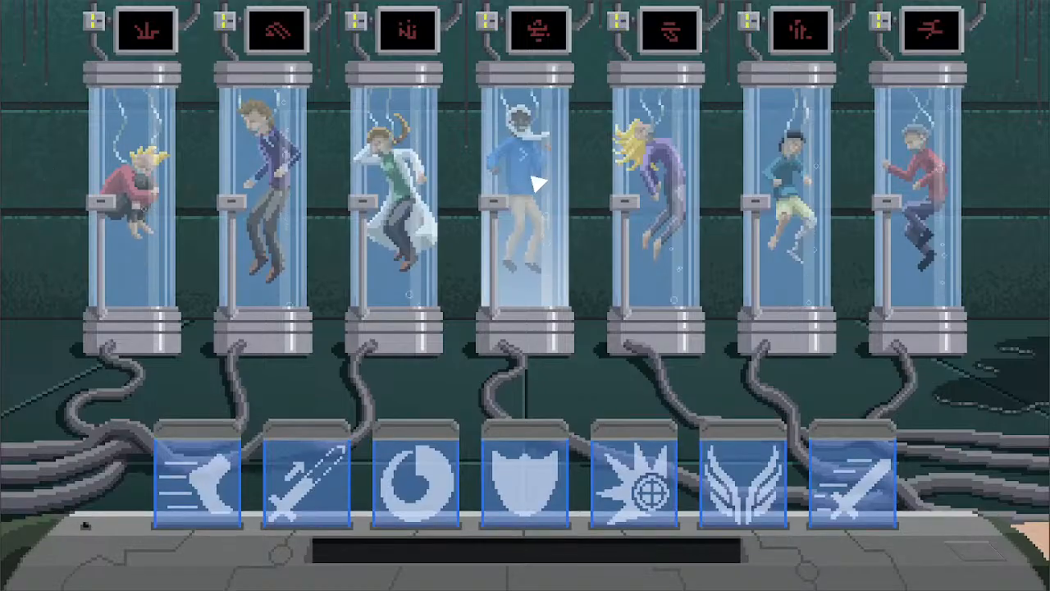
# - Choose the tank holding the figure in the white coat, third in the row, and confirm the choice
pyautogui.click(418, 266)
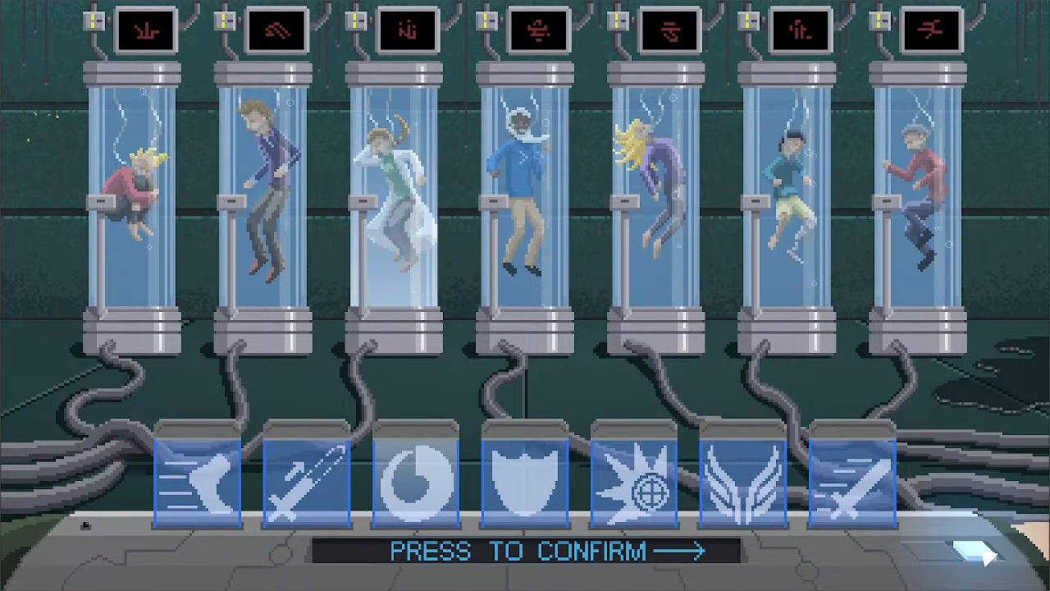
pyautogui.click(984, 555)
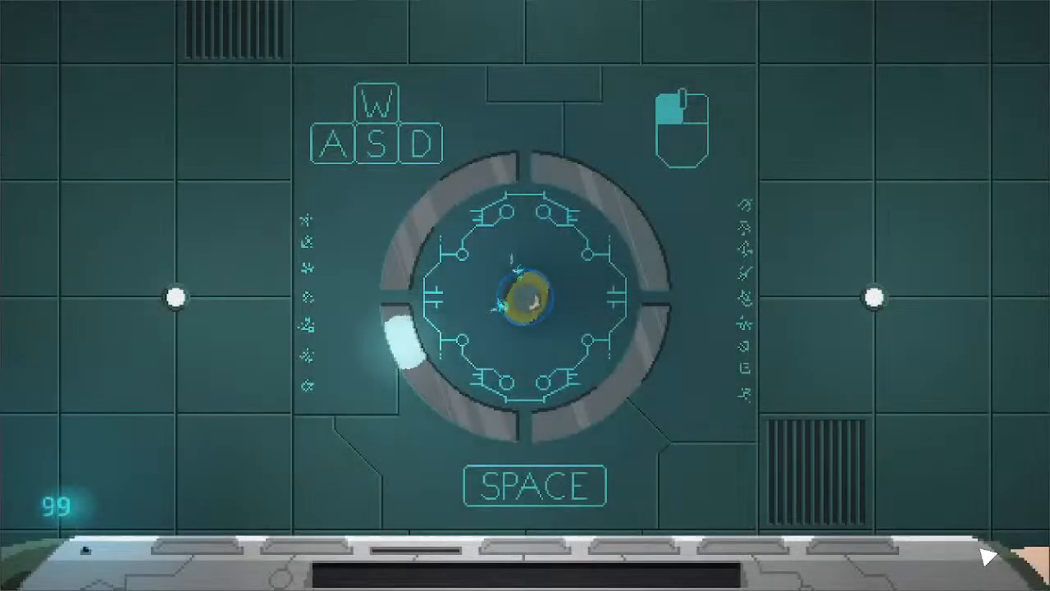
pyautogui.press('w')
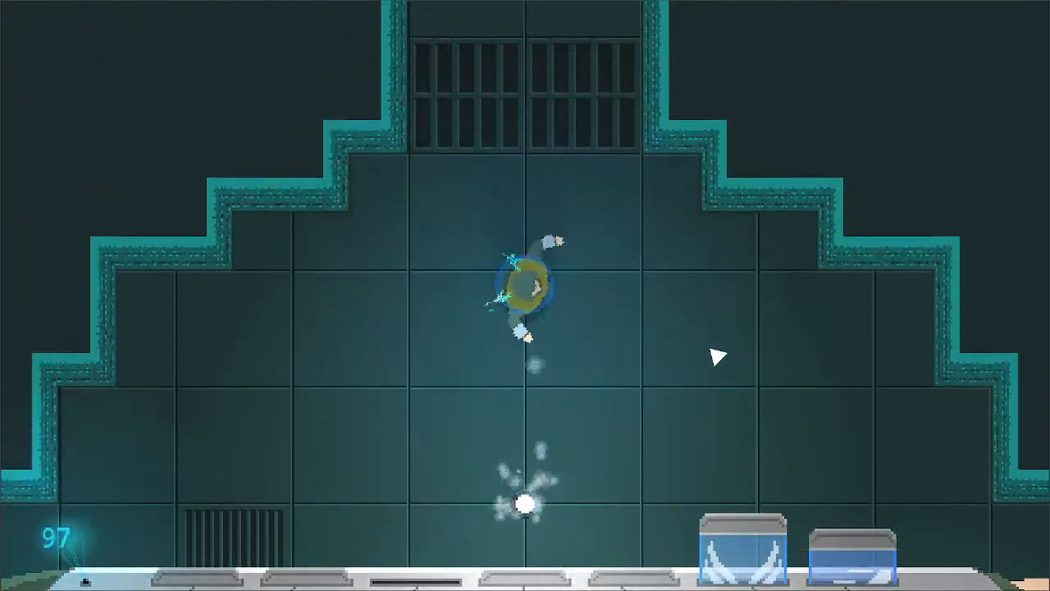
pyautogui.press('d')
pyautogui.press('s')
pyautogui.press('a')
pyautogui.press('w')
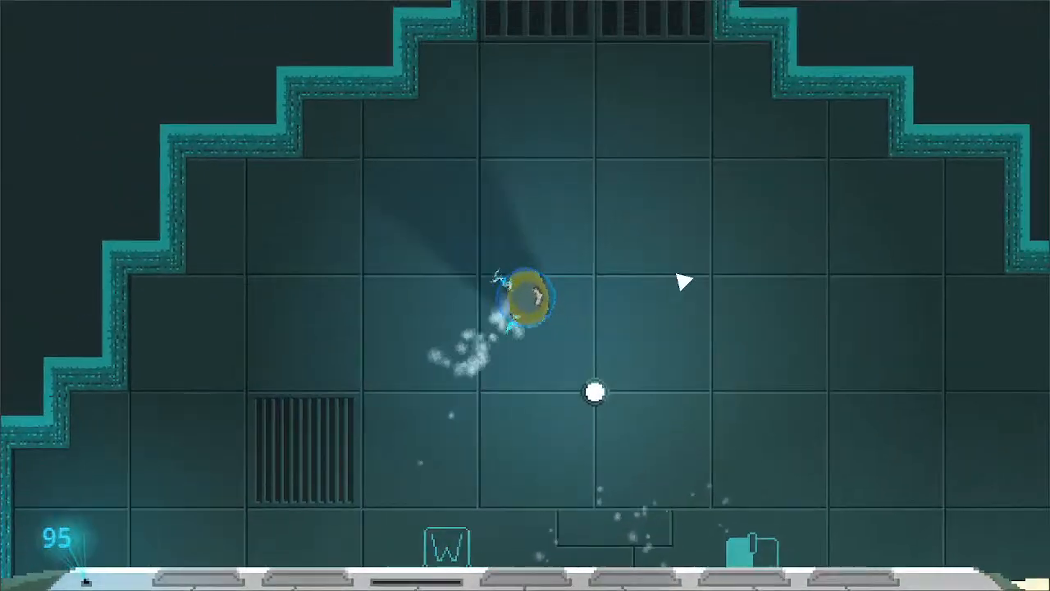
pyautogui.press('d')
pyautogui.press('s')
pyautogui.press('a')
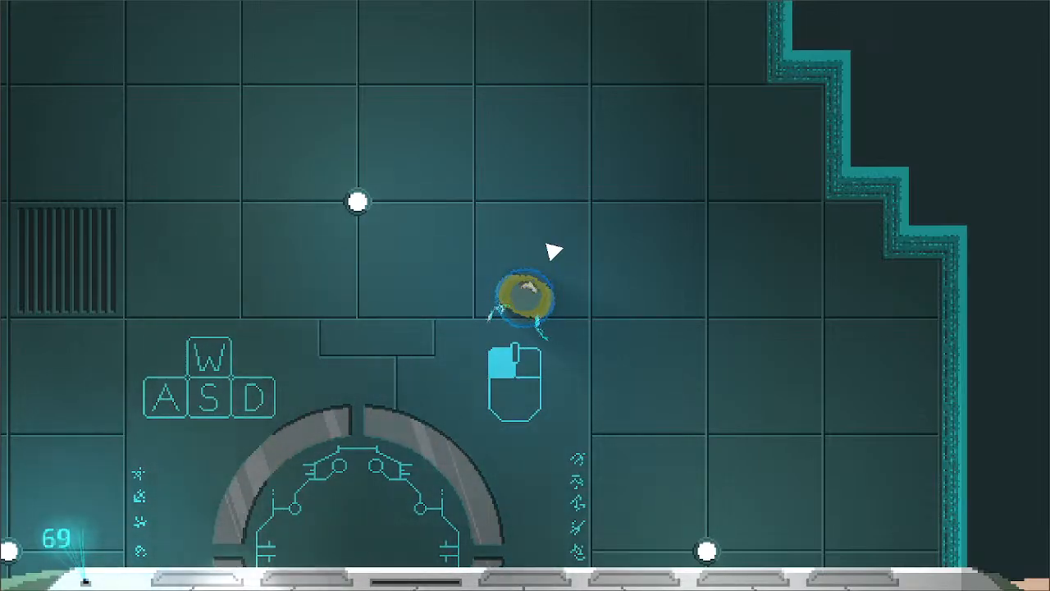
# - Circle the starting room's west side and leave north through its grated doorway
pyautogui.press('w')
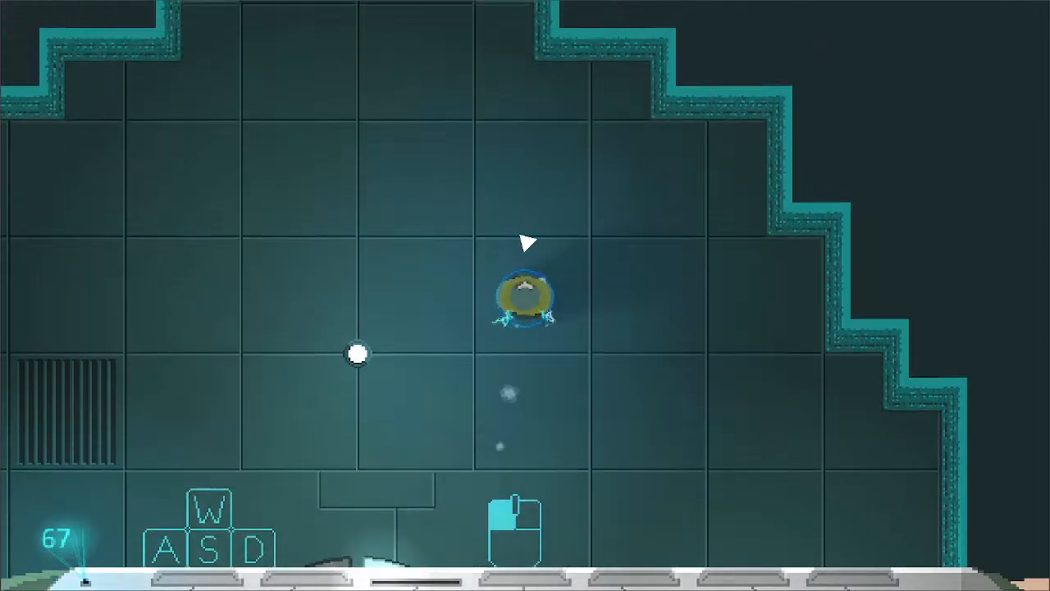
pyautogui.press('a')
pyautogui.press('s')
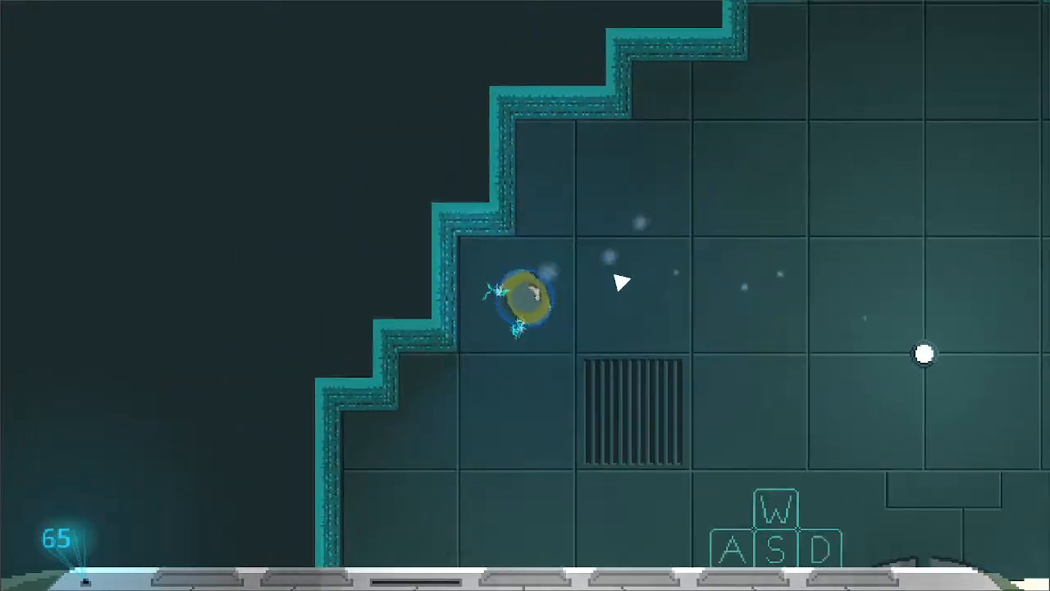
pyautogui.press('w')
pyautogui.press('d')
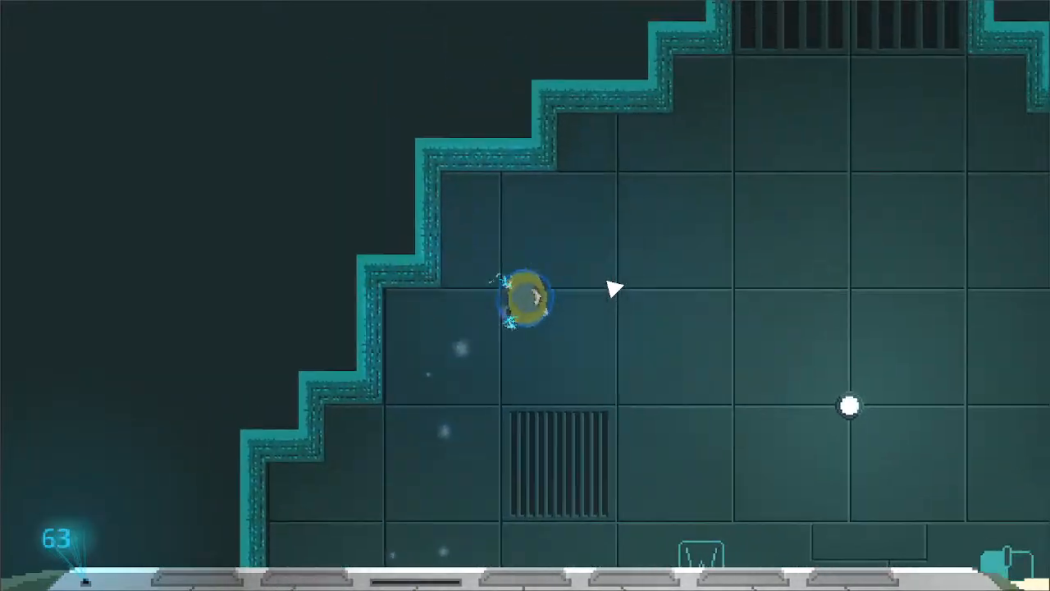
pyautogui.press('w')
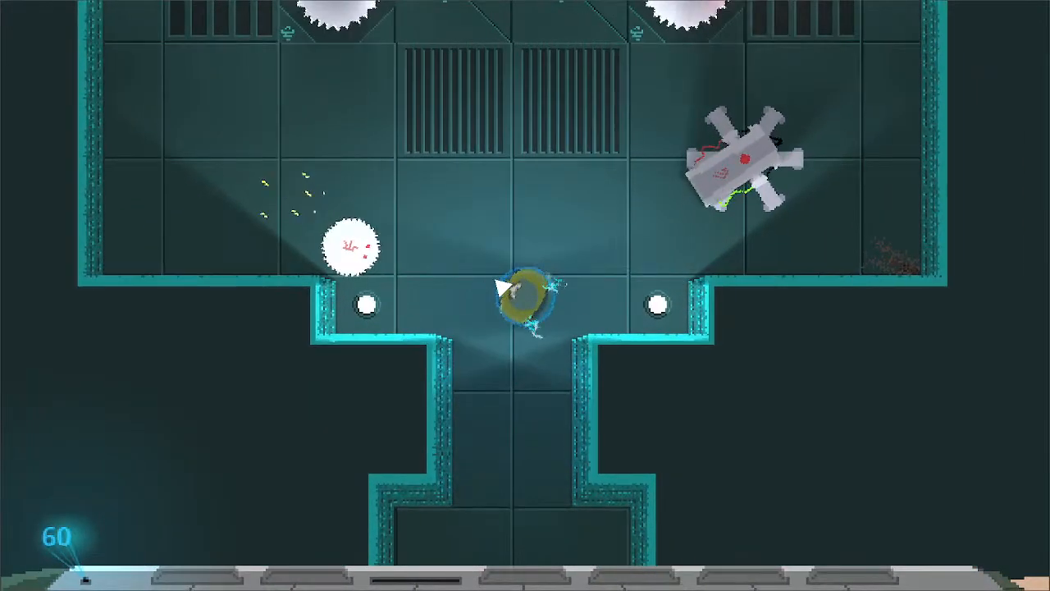
# - Enter the twin-blade room to the north and attack the round saw robots near its entrance
pyautogui.press('a')
pyautogui.click(507, 293)
pyautogui.press('d')
pyautogui.press('w')
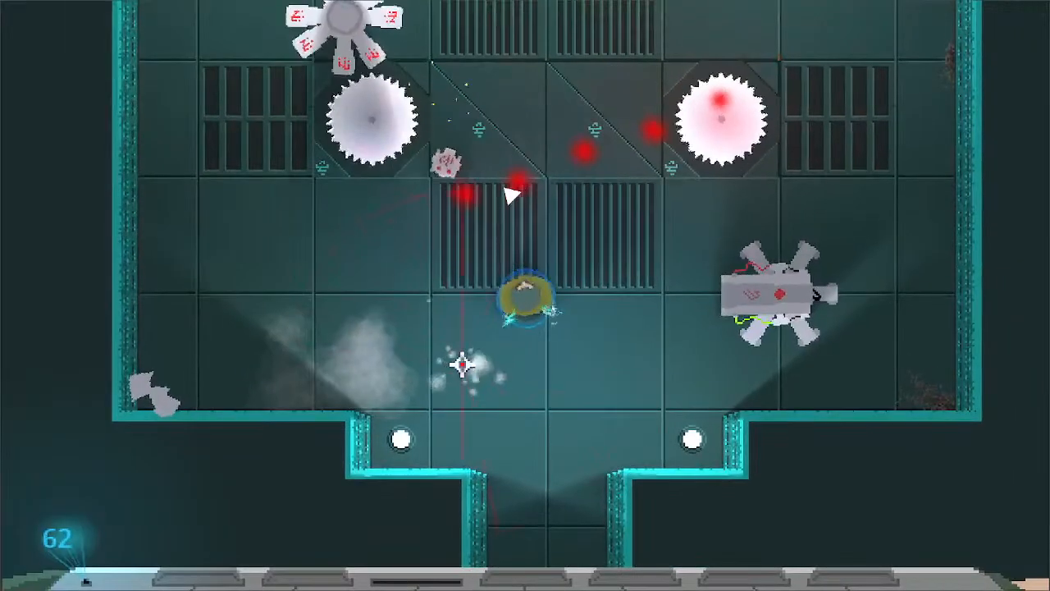
pyautogui.click(462, 188)
# - Attack the six-legged laser robot on the east side of the twin-blade room and head back toward the north exit
pyautogui.press('d')
pyautogui.click(768, 335)
pyautogui.press('s')
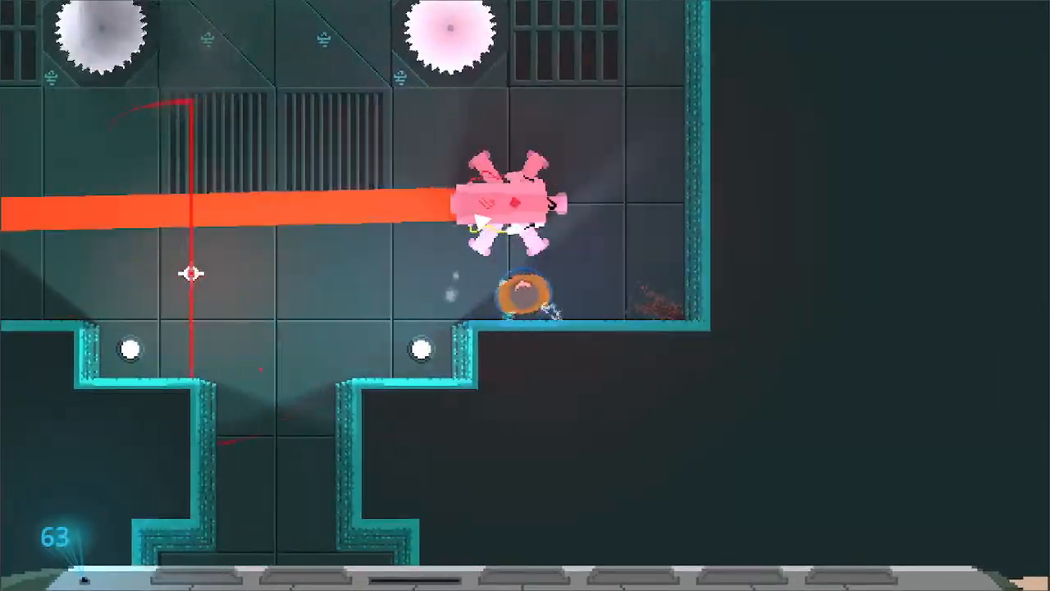
pyautogui.click(476, 224)
pyautogui.press('a')
pyautogui.press('w')
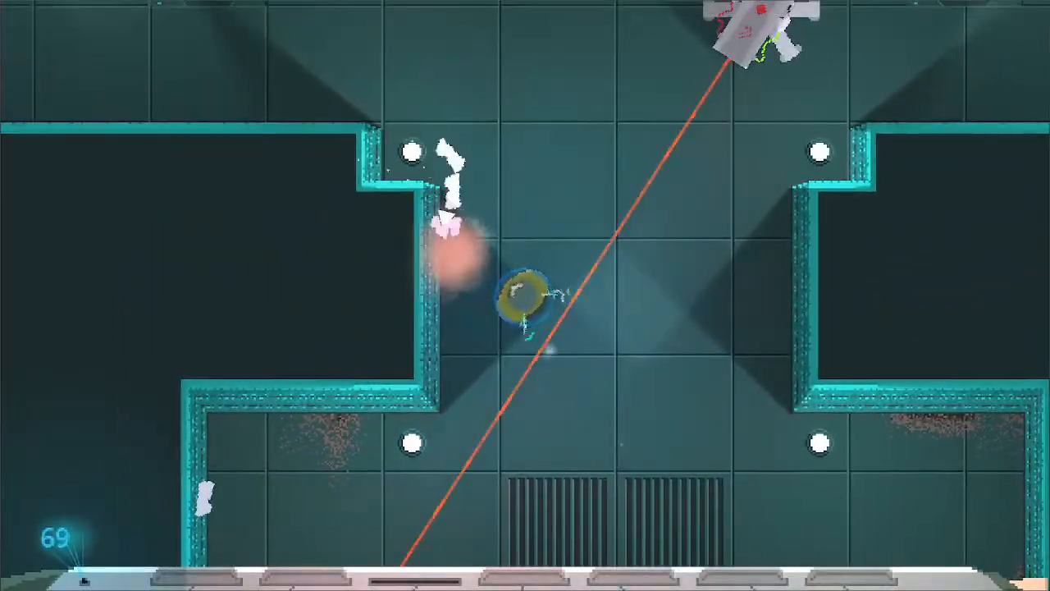
# - Move north through the wide passage into the two-pillar room and attack between its saw blades
pyautogui.press('w')
pyautogui.press('d')
pyautogui.click(627, 283)
pyautogui.press('w')
pyautogui.click(520, 185)
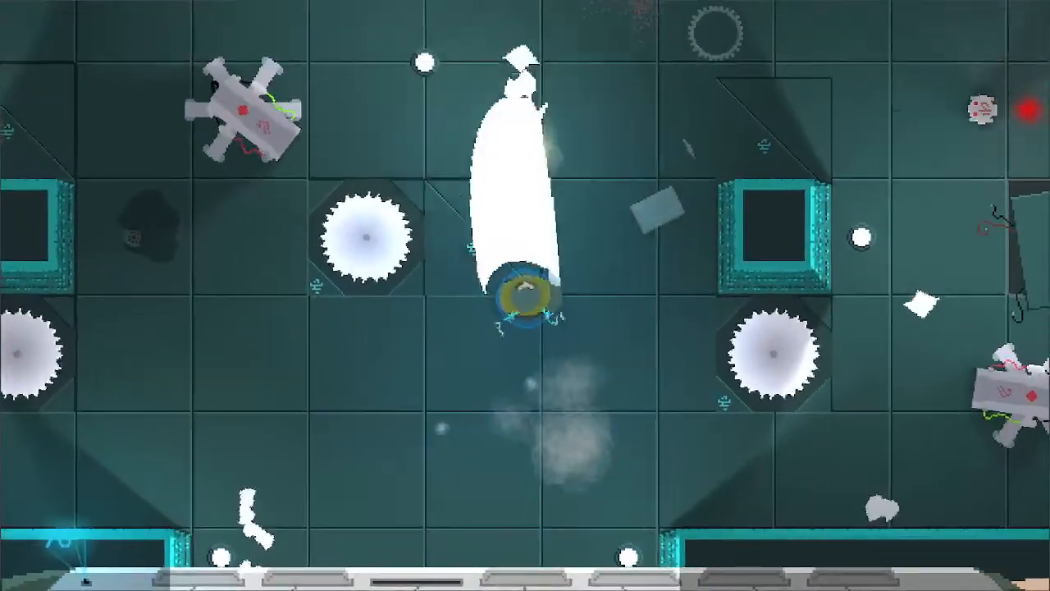
# - Attack west of the middle saw blade, then return east and strike toward the round saw robot by the north wall
pyautogui.press('a')
pyautogui.click(434, 308)
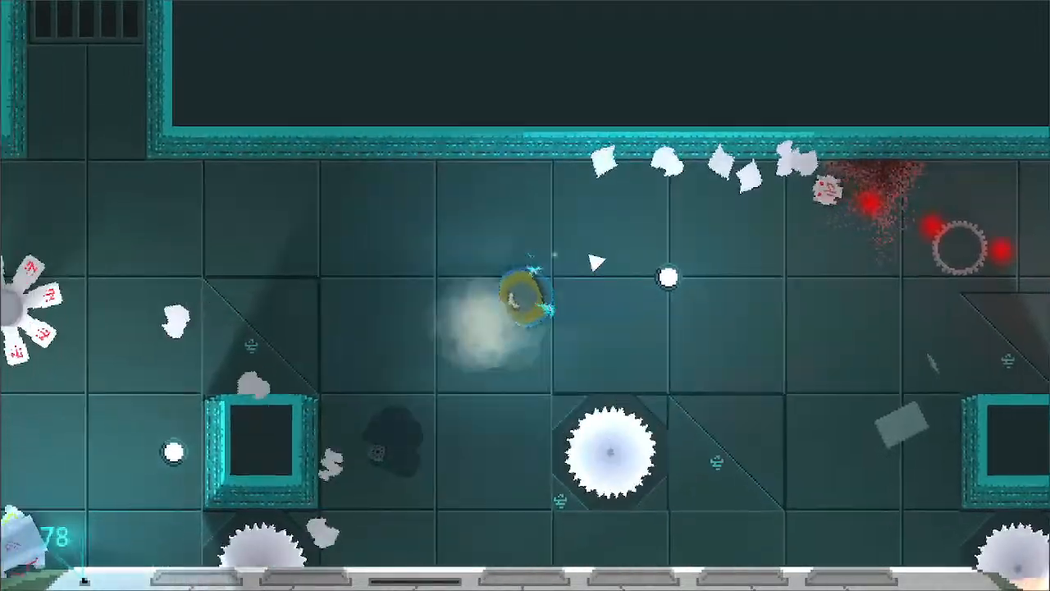
pyautogui.press('d')
pyautogui.click(684, 209)
pyautogui.press('s')
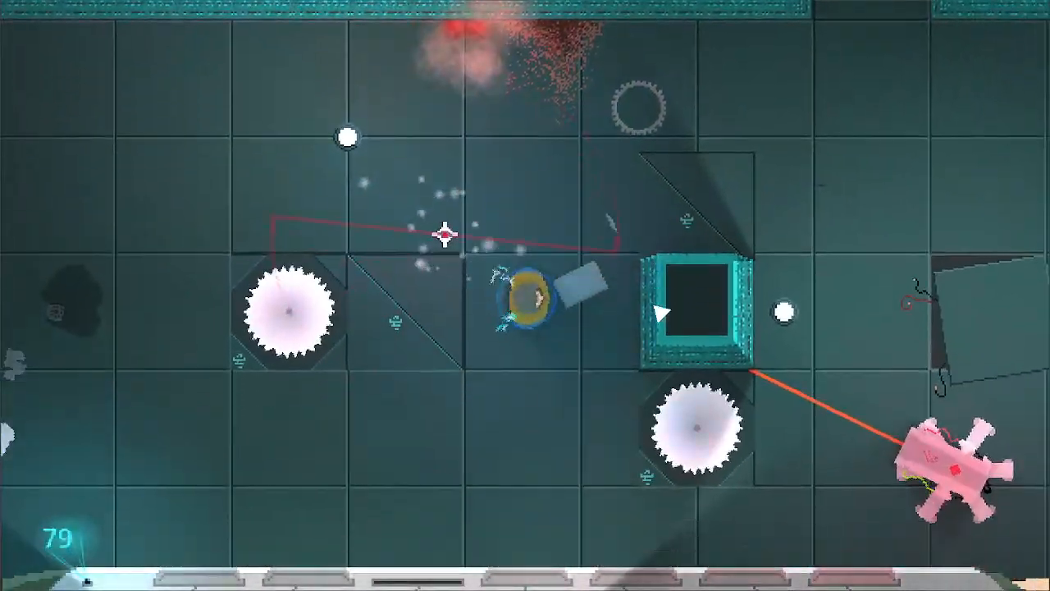
# - Retreat from the laser, then cross to the two-pillar room's southeast corner and attack the six-legged robot there
pyautogui.press('a')
pyautogui.press('w')
pyautogui.press('s')
pyautogui.press('a')
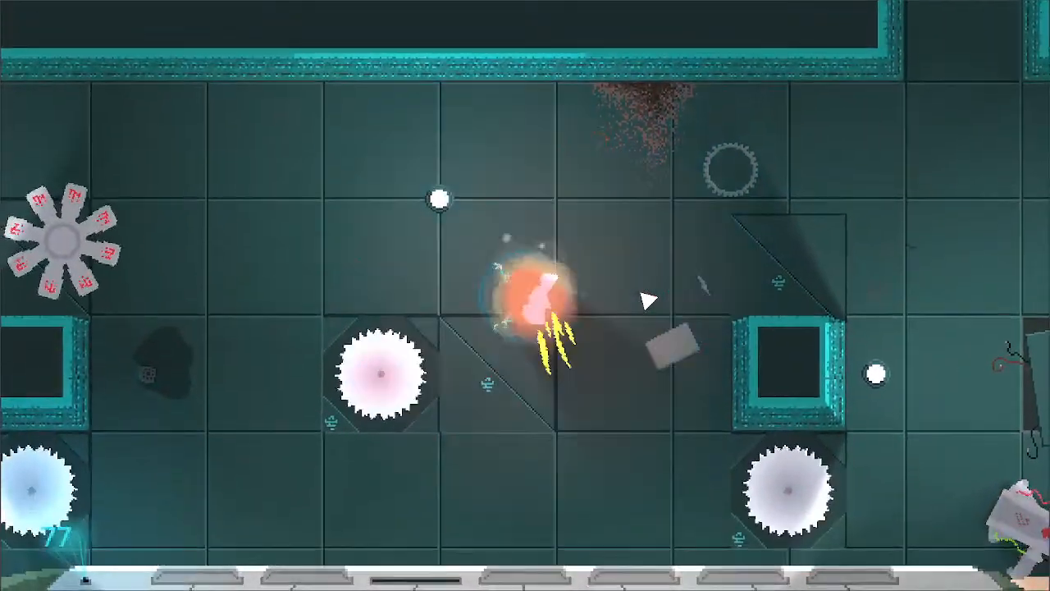
pyautogui.press('d')
pyautogui.click(649, 269)
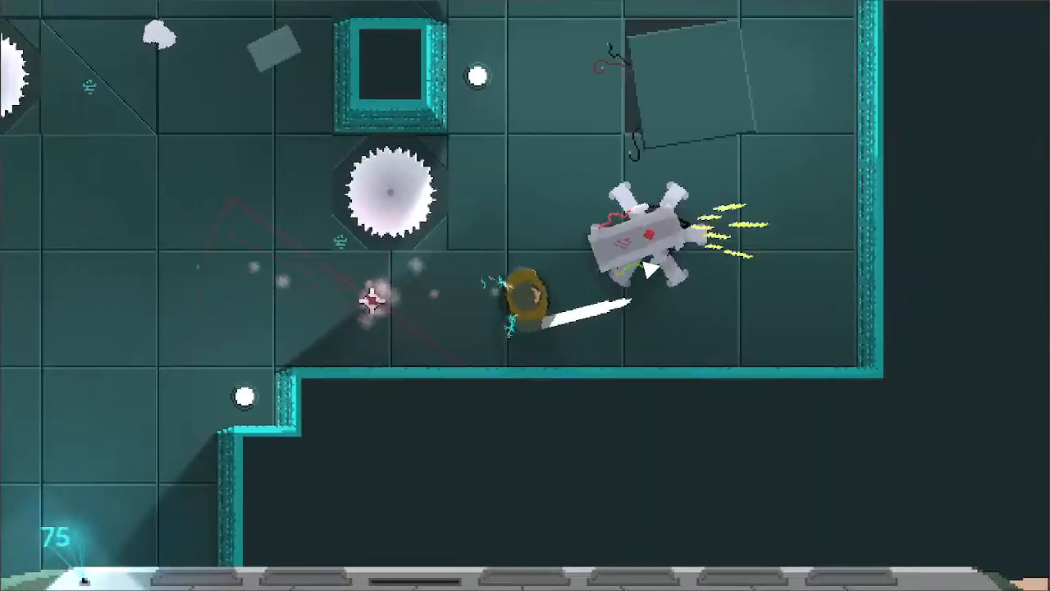
# - Keep attacking around the southeast corner and move north to the tilted floor panel
pyautogui.press('s')
pyautogui.click(469, 230)
pyautogui.press('w')
pyautogui.click(377, 245)
pyautogui.press('w')
pyautogui.press('a')
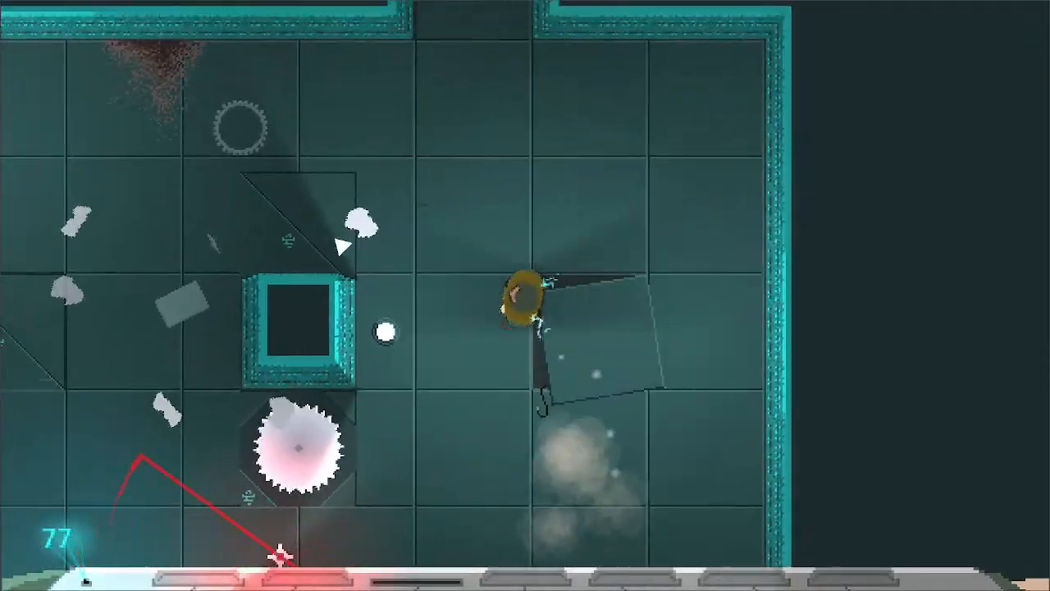
# - Cross the two-pillar room west, attack the petal-bladed robot near the west pillar and move to the southwest area
pyautogui.press('a')
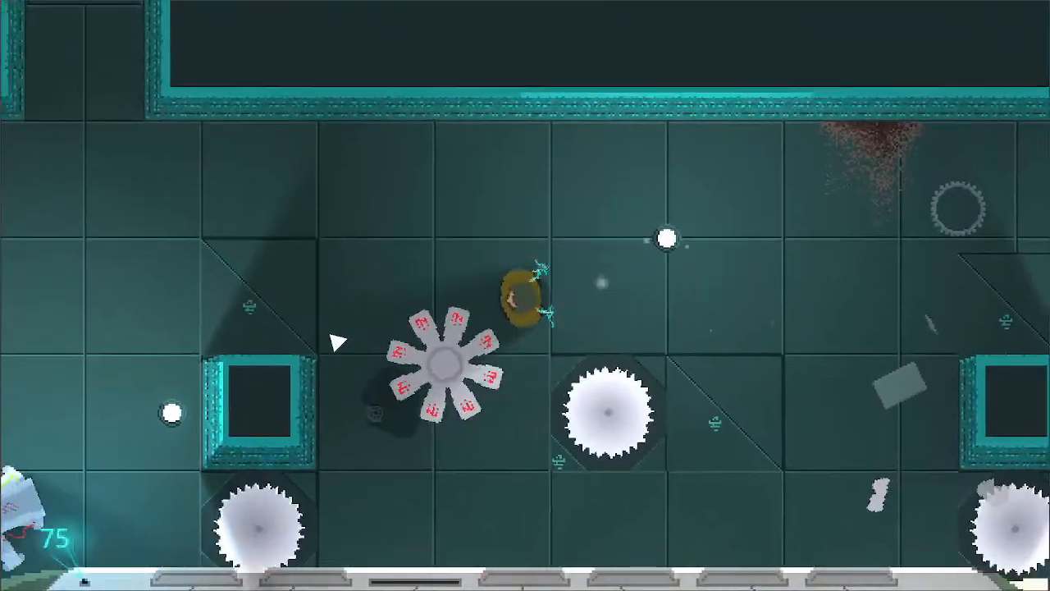
pyautogui.press('s')
pyautogui.click(379, 324)
pyautogui.press('a')
pyautogui.press('s')
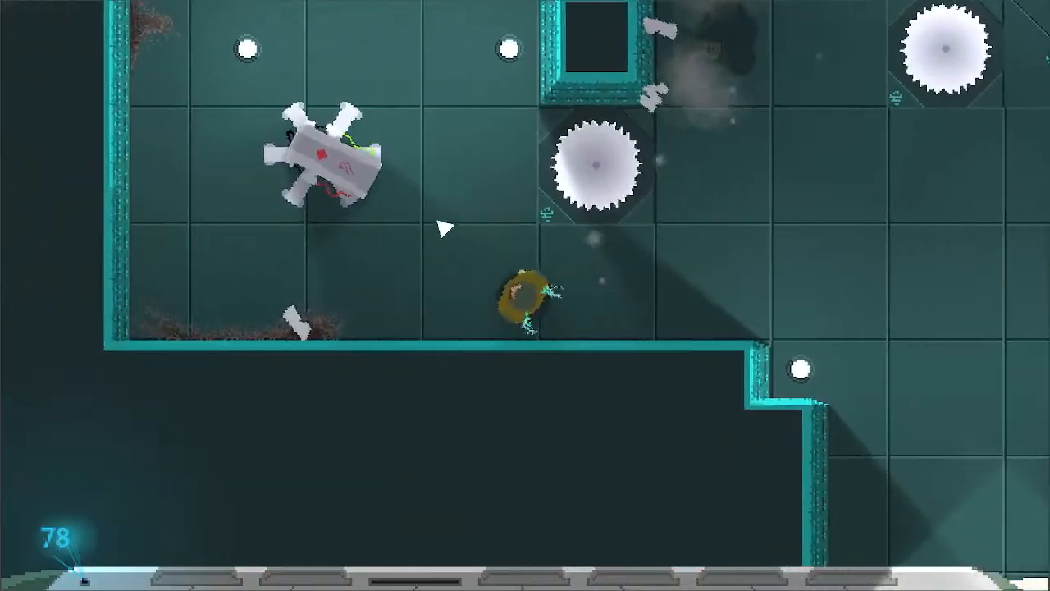
# - Attack the six-legged robot in the southwest part of the two-pillar room
pyautogui.click(548, 197)
pyautogui.press('w')
pyautogui.click(581, 336)
pyautogui.press('d')
pyautogui.click(523, 430)
pyautogui.press('s')
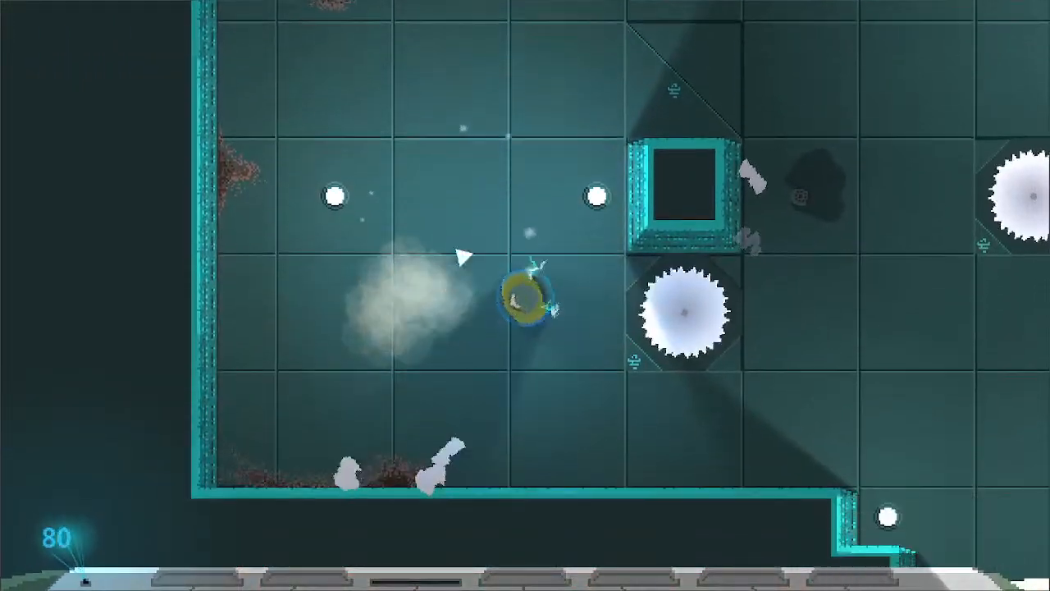
# - Leave the two-pillar room, take the corridor junction's north passage and attack at the entrance of the next room
pyautogui.press('w')
pyautogui.press('d')
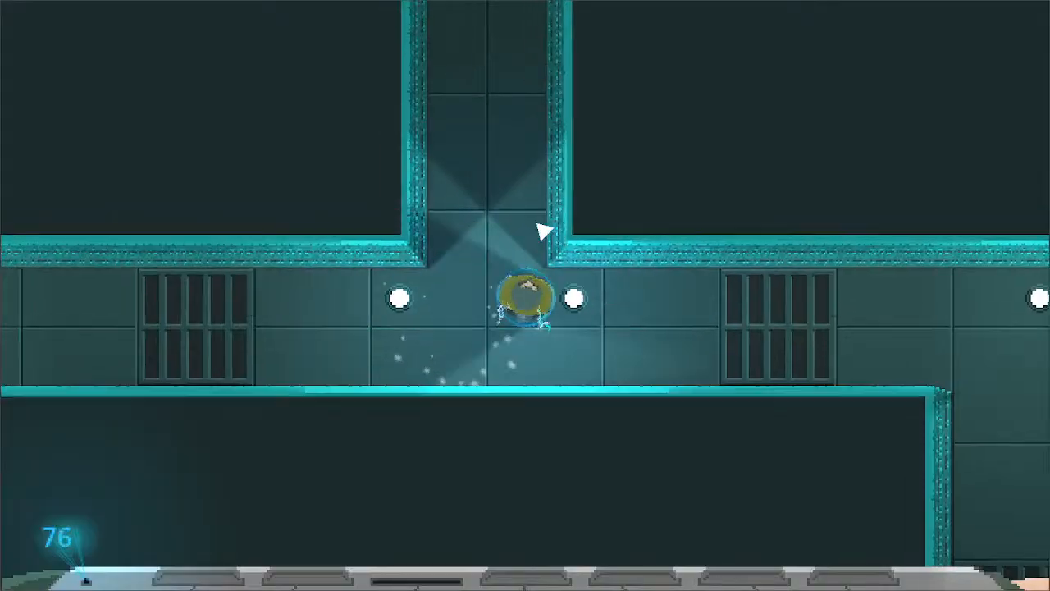
pyautogui.press('w')
pyautogui.click(550, 282)
pyautogui.press('w')
pyautogui.click(613, 180)
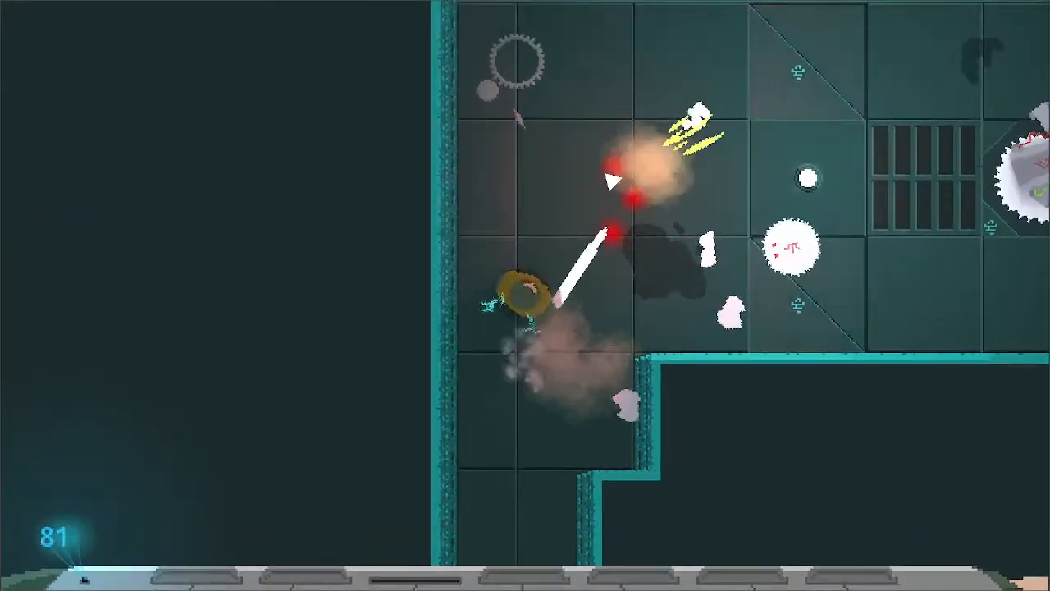
# - Attack the round saw robot east of the entrance and advance along the south wall to the spinning blade
pyautogui.press('d')
pyautogui.click(705, 294)
pyautogui.press('s')
pyautogui.press('d')
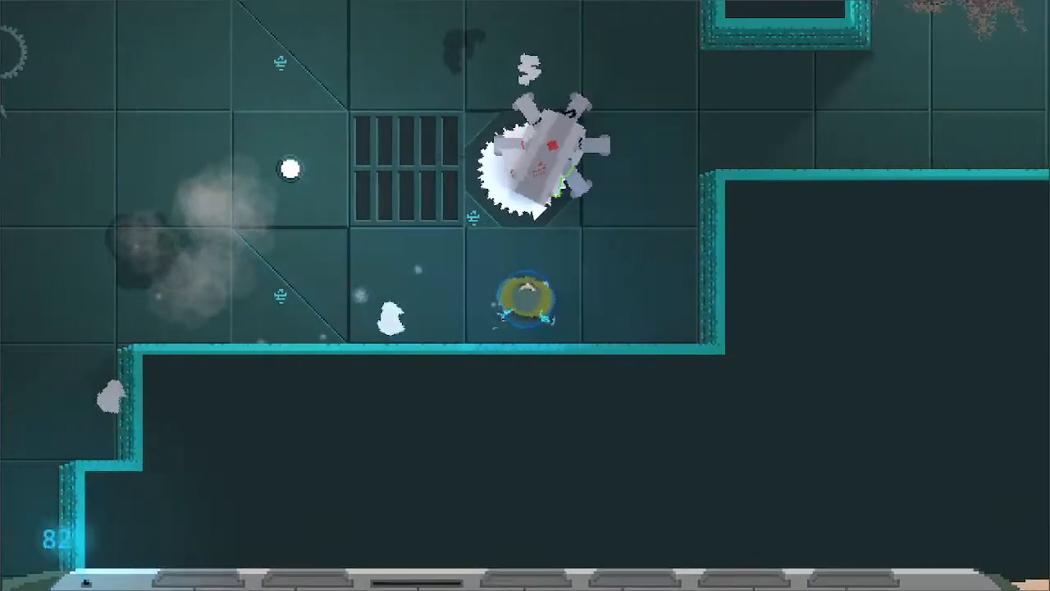
# - Attack the six-legged robot standing over the spinning blade
pyautogui.press('w')
pyautogui.press('a')
pyautogui.click(525, 427)
pyautogui.press('s')
pyautogui.press('d')
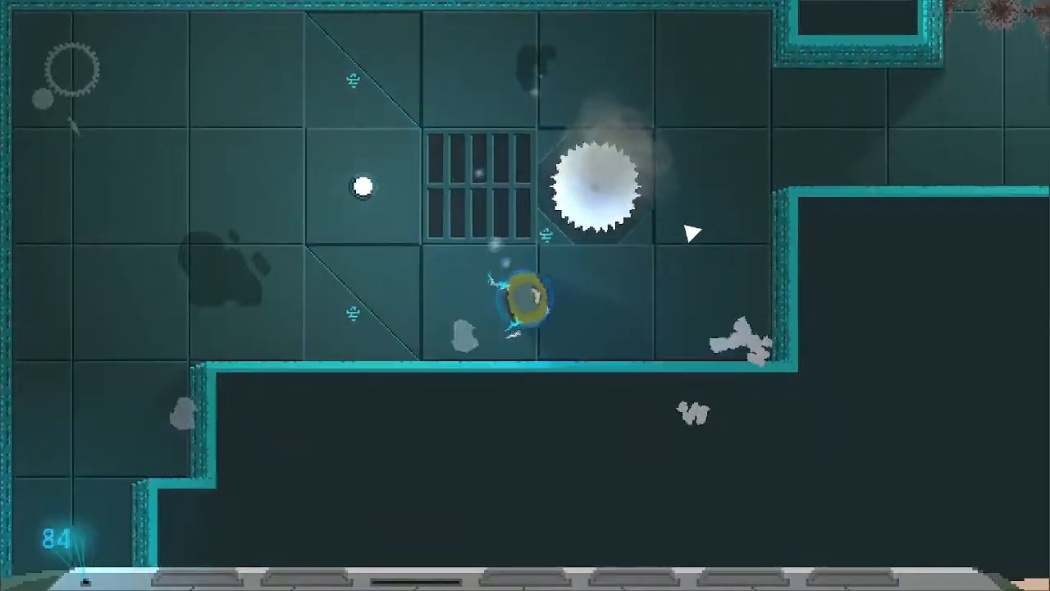
# - Follow the eastern passage north, attacking on the way, into the vented saw-blade room
pyautogui.press('w')
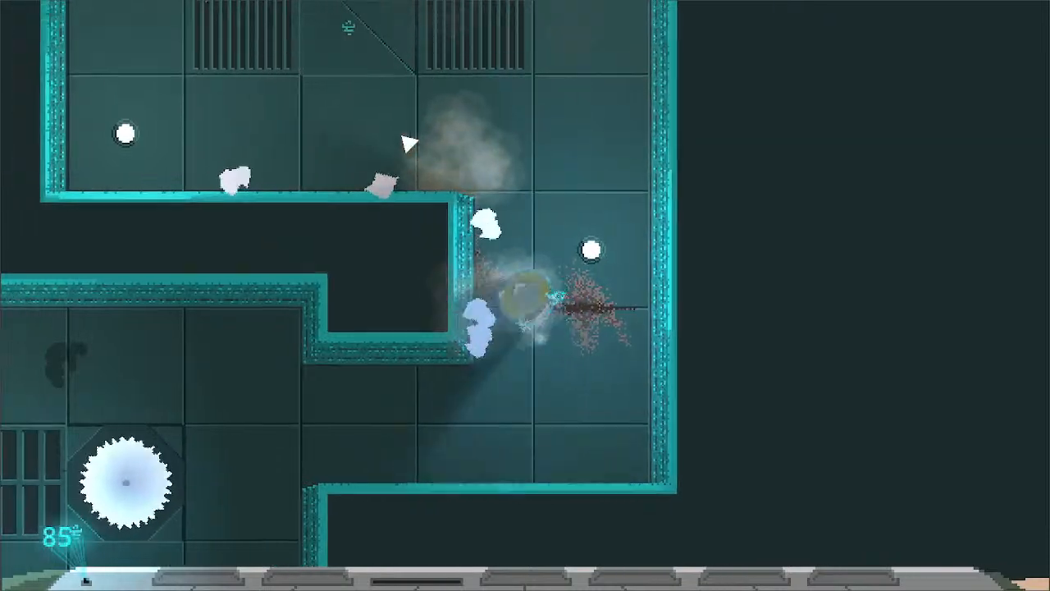
pyautogui.press('a')
pyautogui.click(521, 140)
pyautogui.press('w')
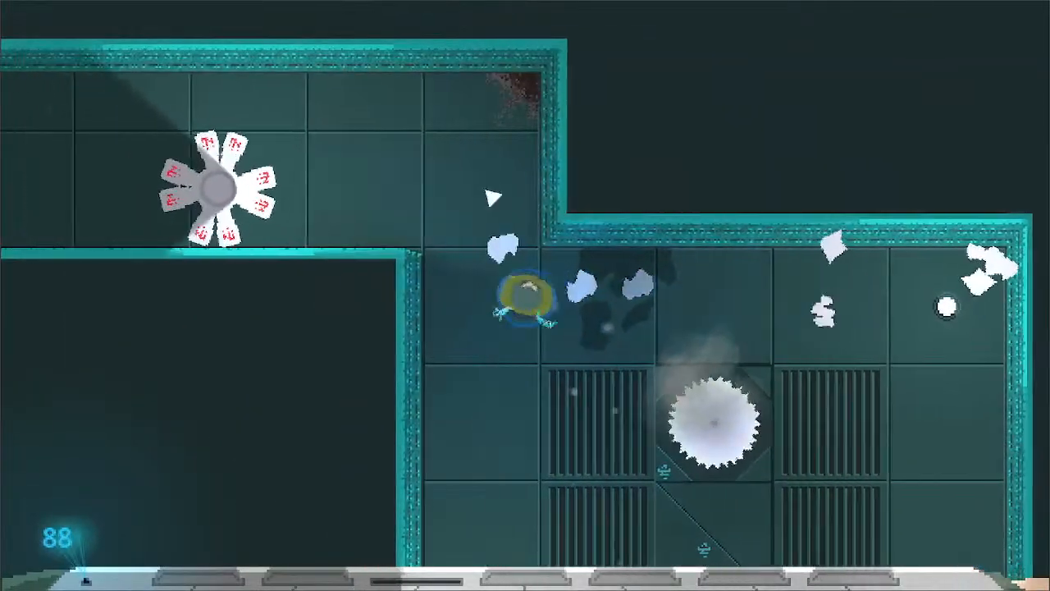
# - Advance through the northwest opening and repeatedly attack the petal-bladed robot in the westward corridor
pyautogui.press('w')
pyautogui.press('a')
pyautogui.click(306, 295)
pyautogui.click(345, 305)
pyautogui.click(375, 311)
pyautogui.click(394, 310)
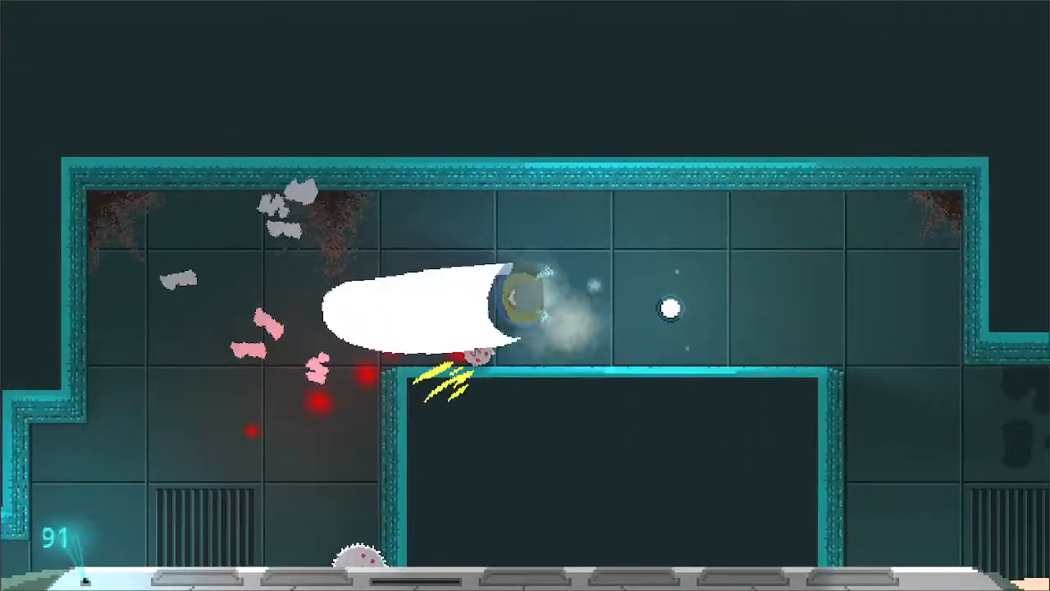
# - Attack the round saw robot at the corridor's southwest bend and advance south past the vent to the spinning blade
pyautogui.press('w')
pyautogui.press('a')
pyautogui.press('s')
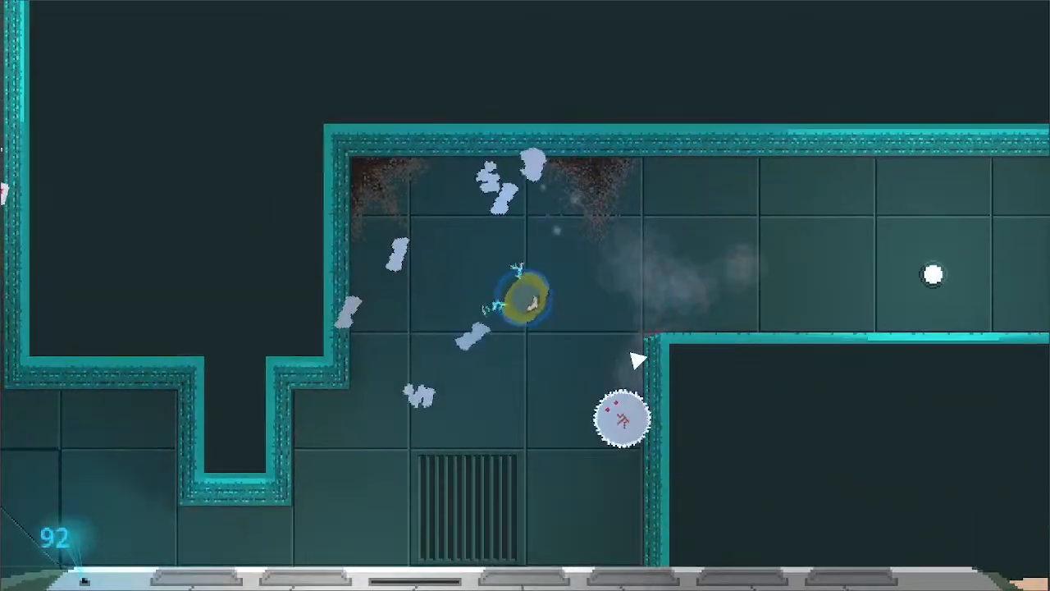
pyautogui.click(619, 358)
pyautogui.press('s')
pyautogui.press('a')
pyautogui.click(404, 344)
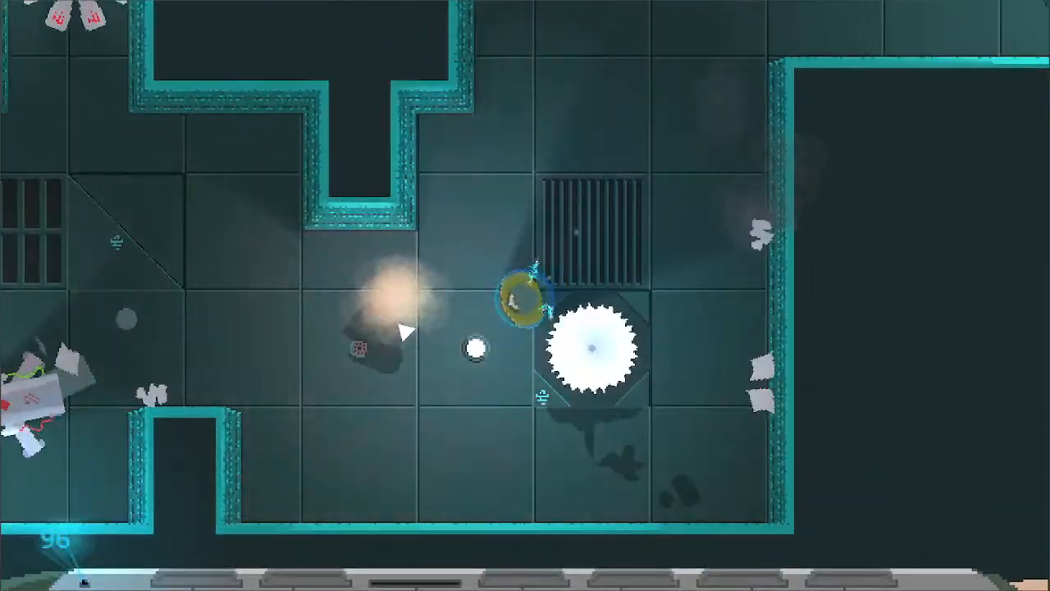
# - Head west from the spinning blade, attacking on the way, to the six-legged robots in the southwest corner
pyautogui.press('a')
pyautogui.press('w')
pyautogui.click(403, 316)
pyautogui.press('s')
pyautogui.click(402, 314)
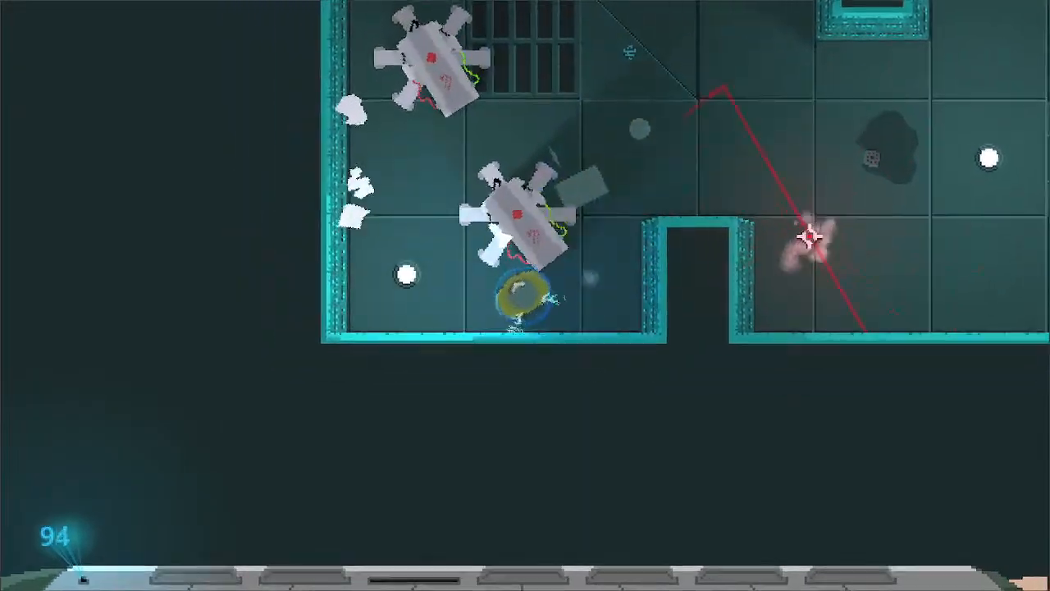
# - Attack the six-legged robot, advance north past the floor grate, and strike the petal-bladed robot in the narrow passage
pyautogui.press('w')
pyautogui.click(563, 217)
pyautogui.press('w')
pyautogui.press('w')
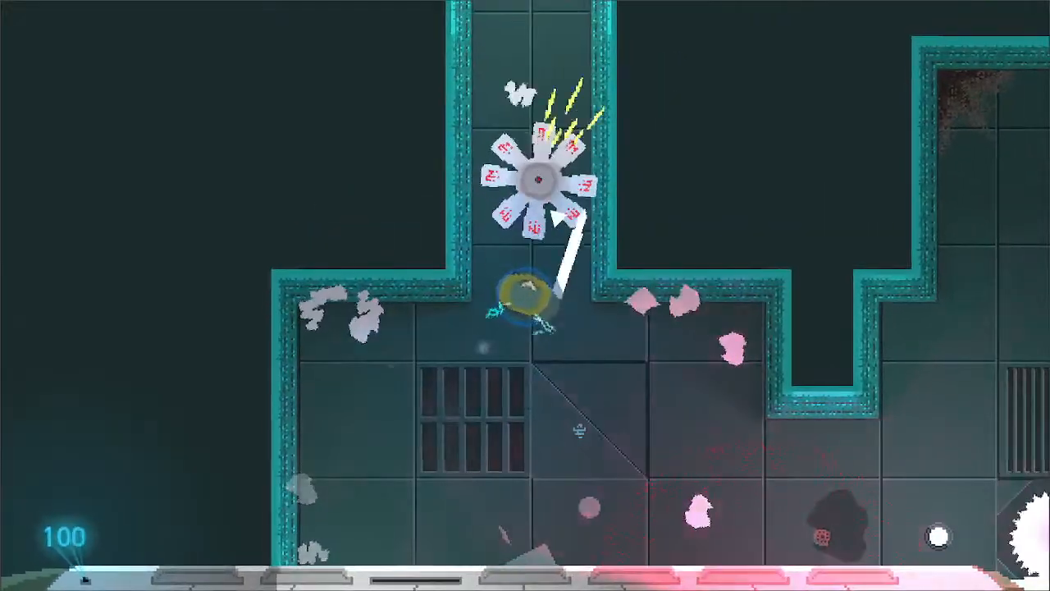
pyautogui.click(544, 217)
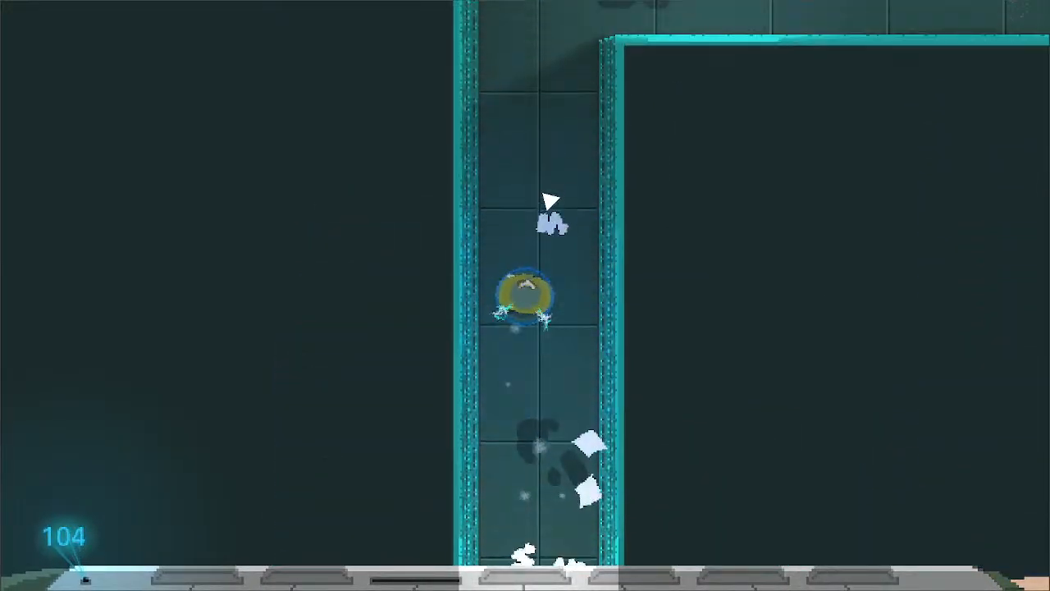
# - Follow the winding passages north and the grated corridor east into the large room with spinning blades
pyautogui.press('d')
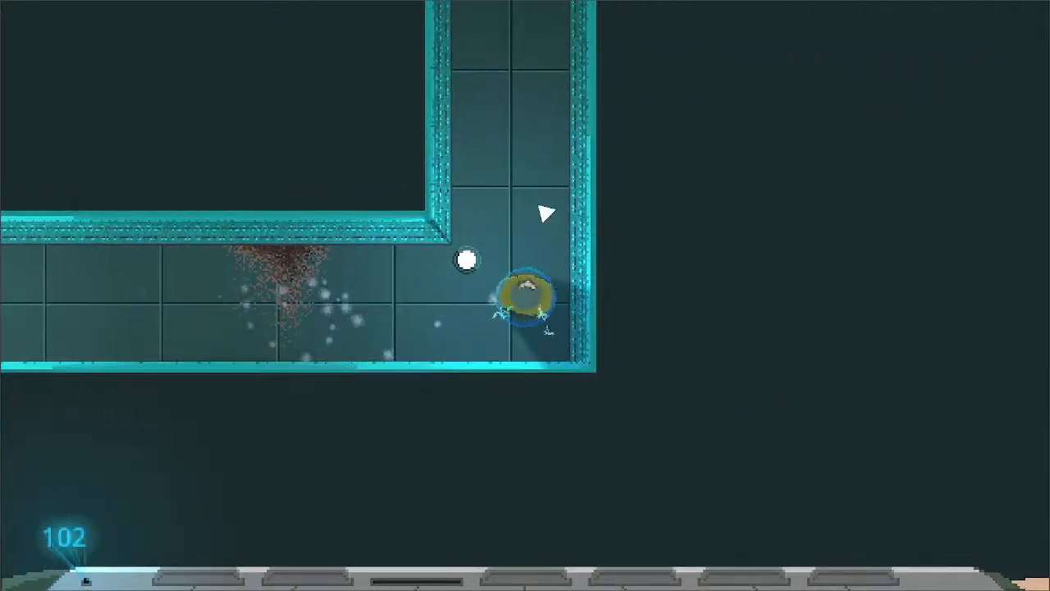
pyautogui.press('a')
pyautogui.press('w')
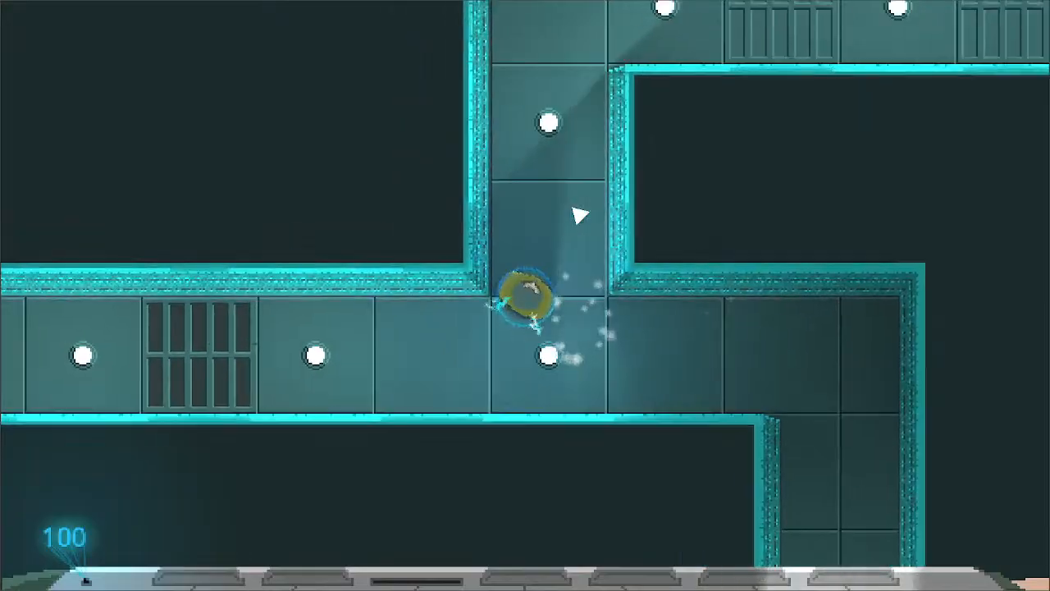
pyautogui.press('d')
pyautogui.press('w')
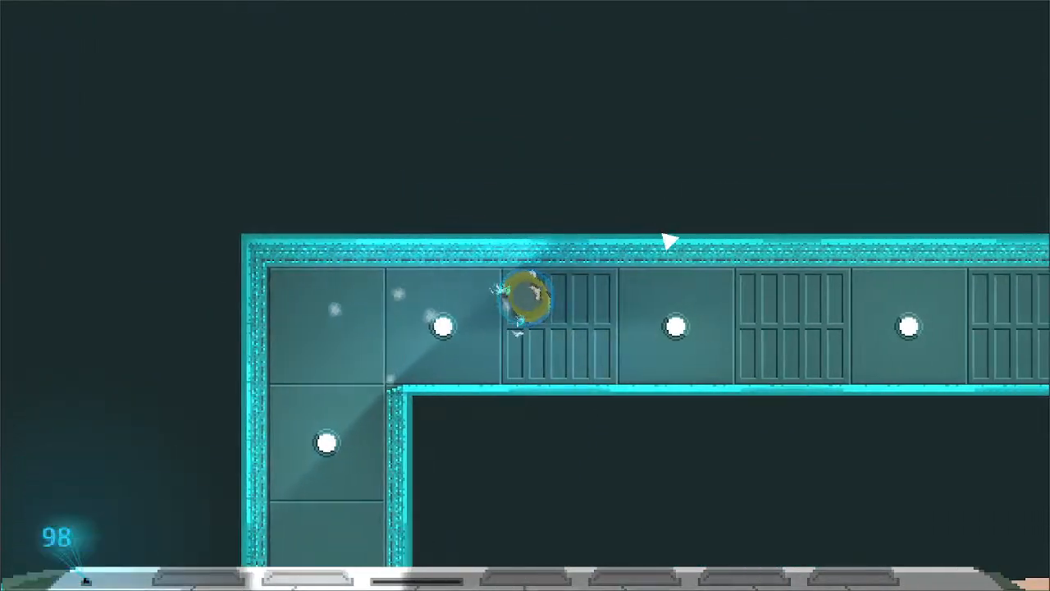
pyautogui.press('d')
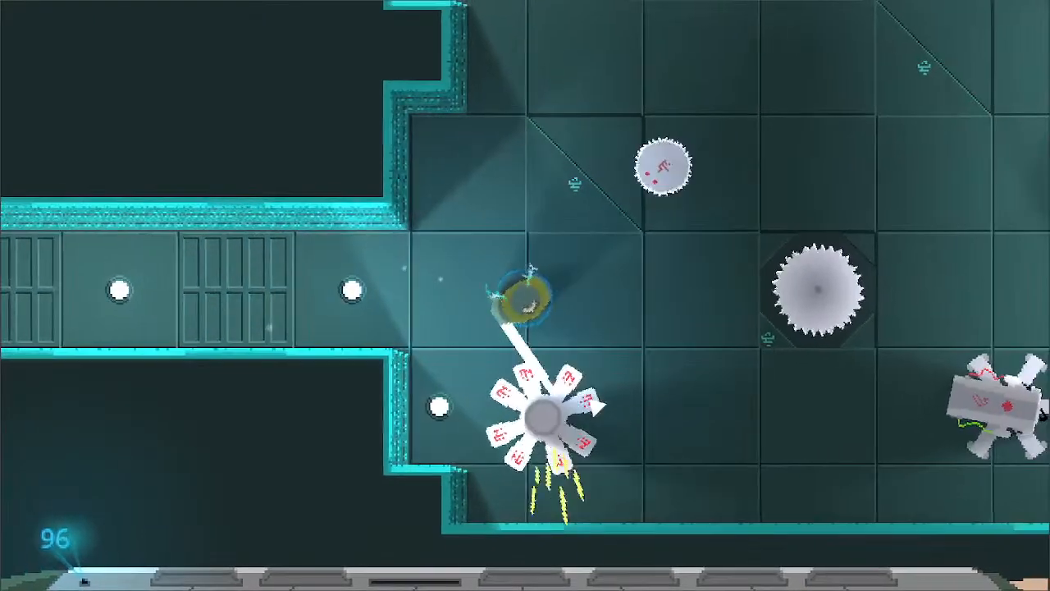
# - Attack the petal-bladed robot inside the western entrance and strike north toward the round saw robot
pyautogui.press('d')
pyautogui.click(492, 365)
pyautogui.press('s')
pyautogui.press('a')
pyautogui.press('w')
pyautogui.click(553, 162)
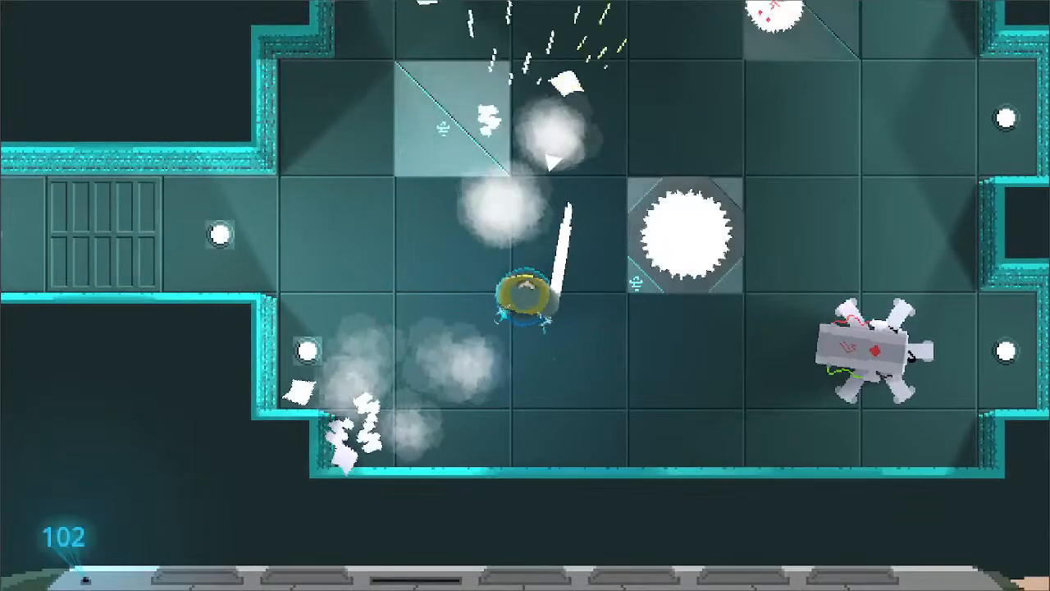
# - Cross the room to its eastern side, attacking on the way, and engage the six-legged robot near the southeast alcove
pyautogui.press('a')
pyautogui.press('w')
pyautogui.press('d')
pyautogui.click(702, 232)
pyautogui.press('s')
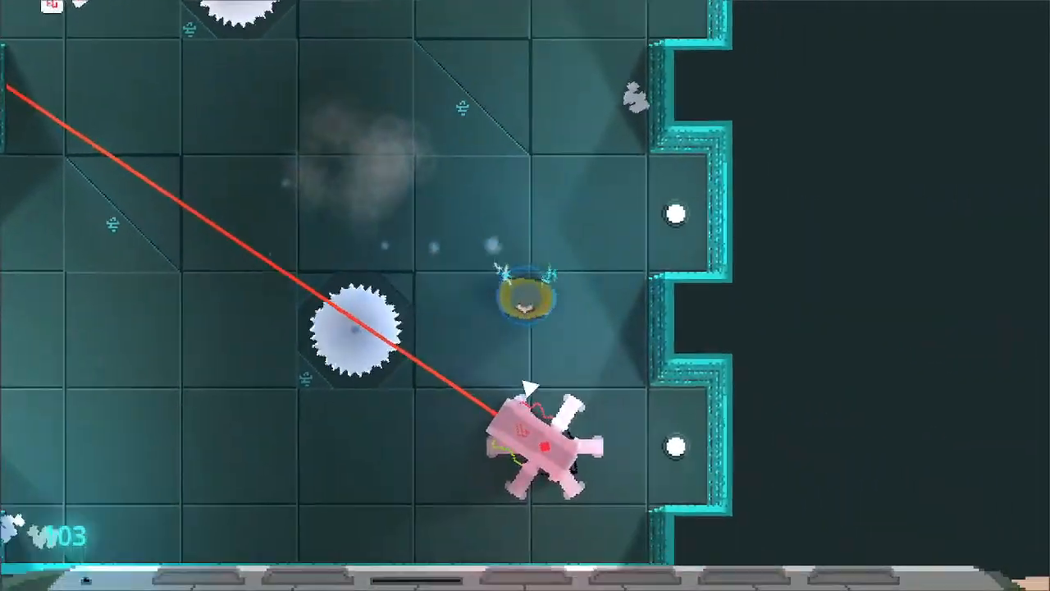
pyautogui.press('d')
pyautogui.press('s')
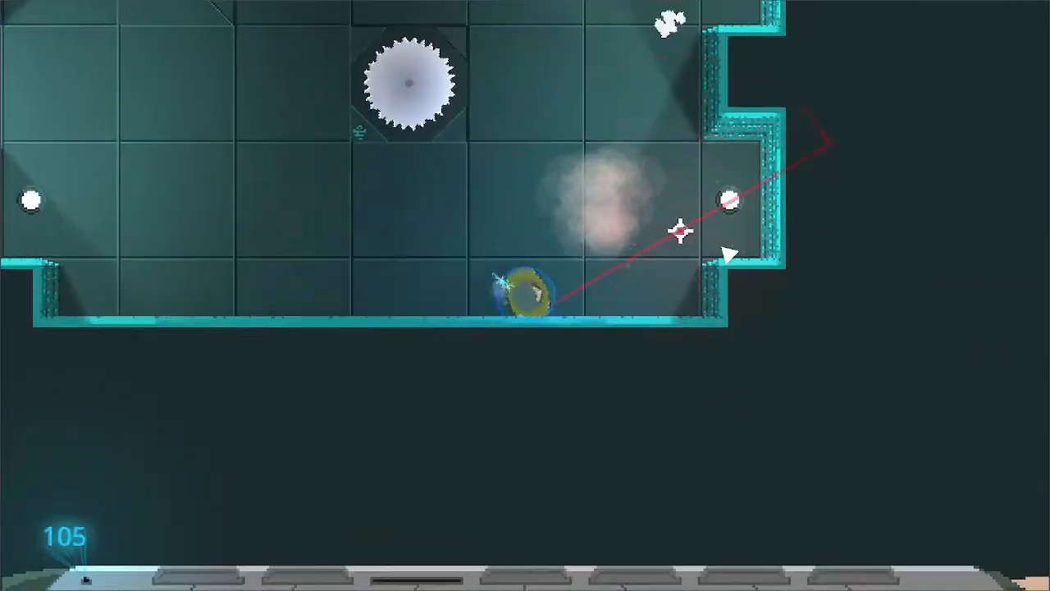
# - Return west of the spinning blade, attack the petal-bladed robot, and advance toward the northern exit
pyautogui.press('w')
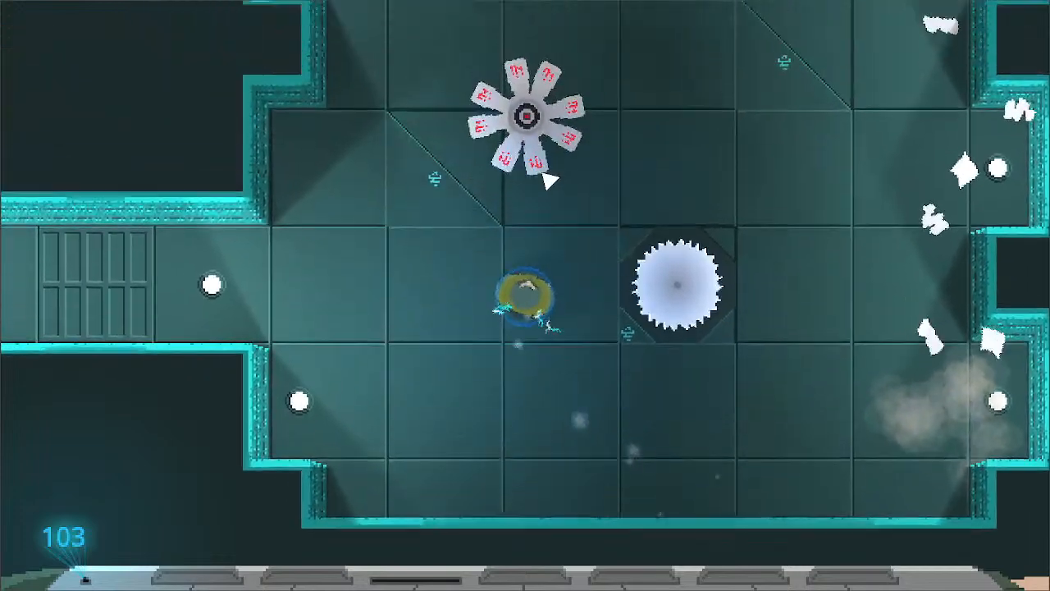
pyautogui.click(548, 179)
pyautogui.click(547, 175)
pyautogui.press('a')
pyautogui.press('d')
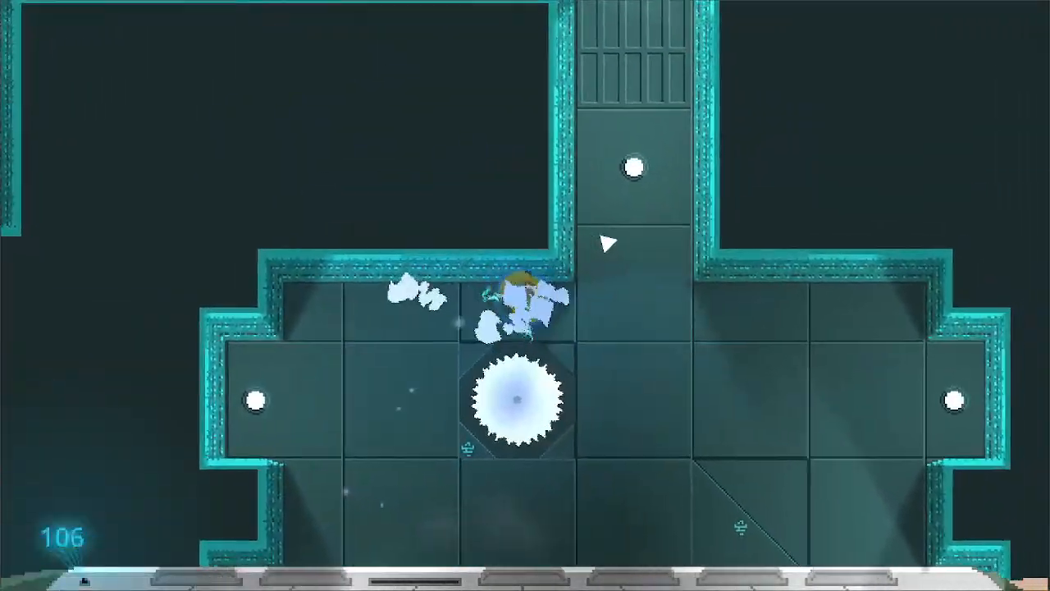
# - Follow the grated corridor west into the next room and attack the round saw robot beyond its entrance
pyautogui.press('a')
pyautogui.press('s')
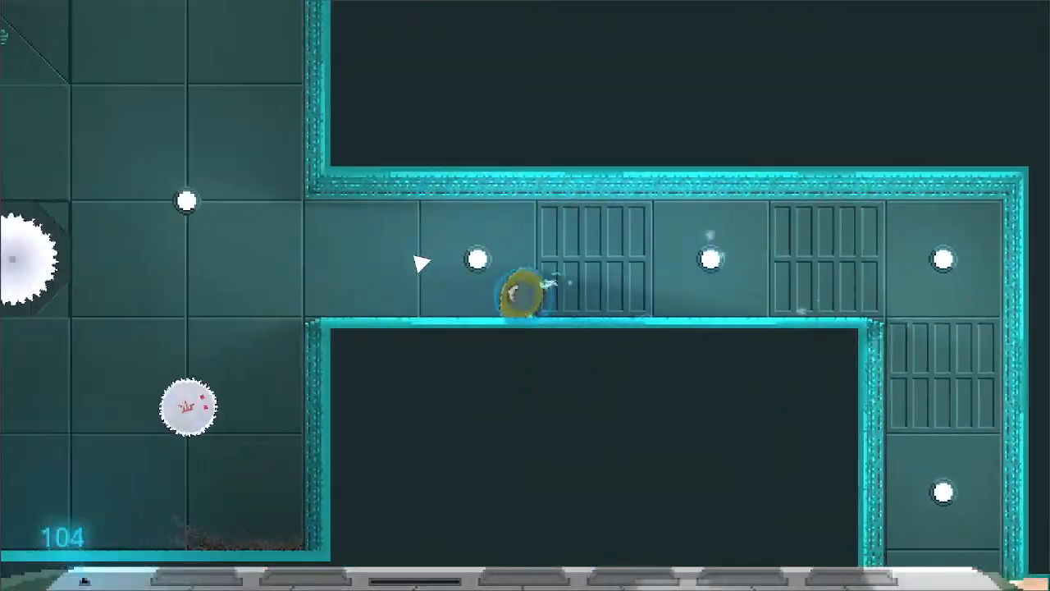
pyautogui.click(423, 332)
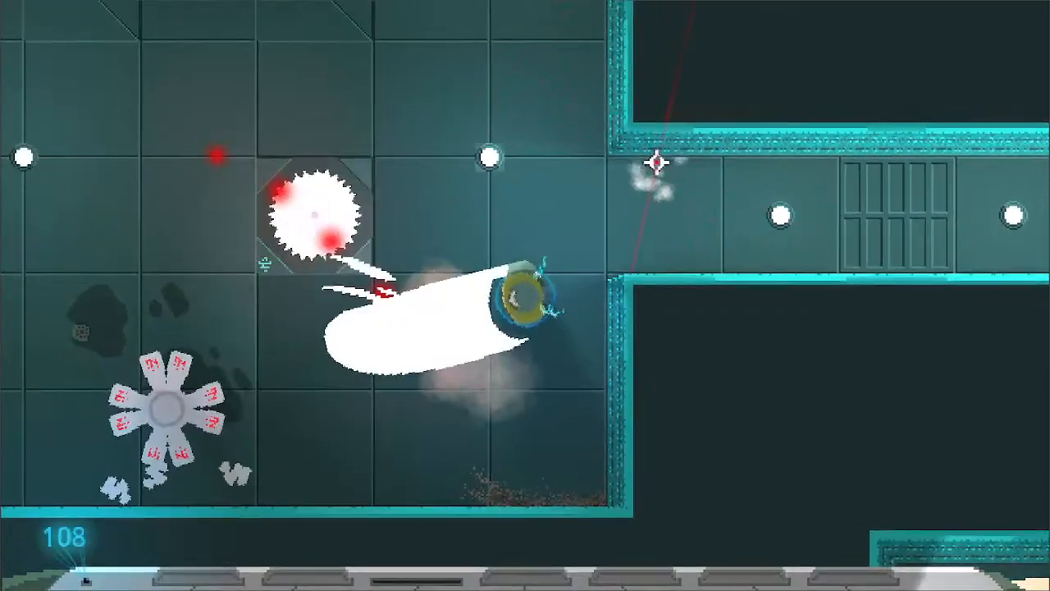
pyautogui.press('s')
pyautogui.press('a')
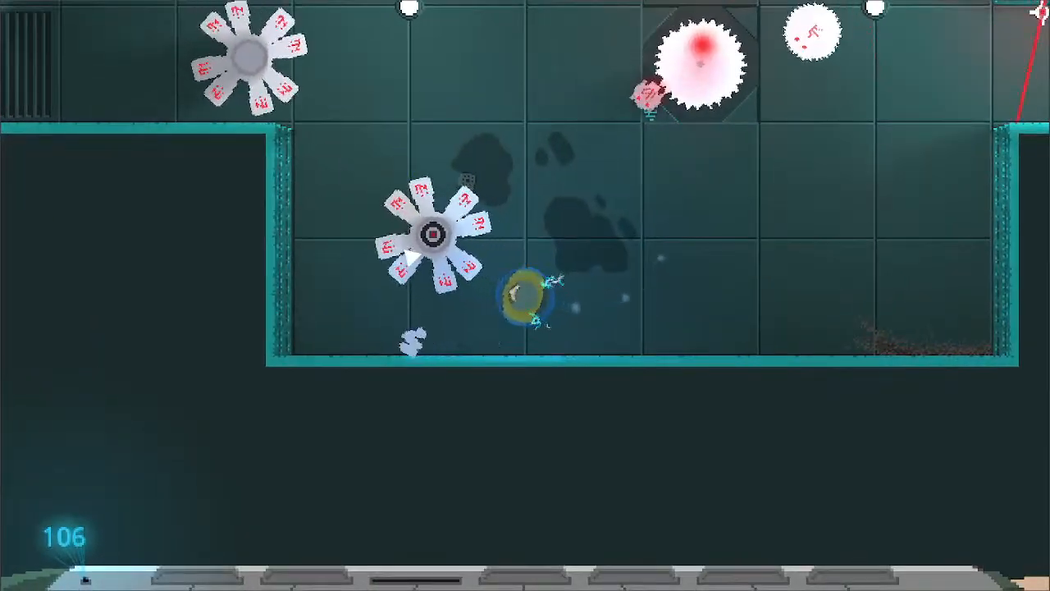
# - Attack the petal-bladed robot in the room's southwest corner and strike back toward the east
pyautogui.click(459, 236)
pyautogui.press('w')
pyautogui.click(617, 247)
pyautogui.press('d')
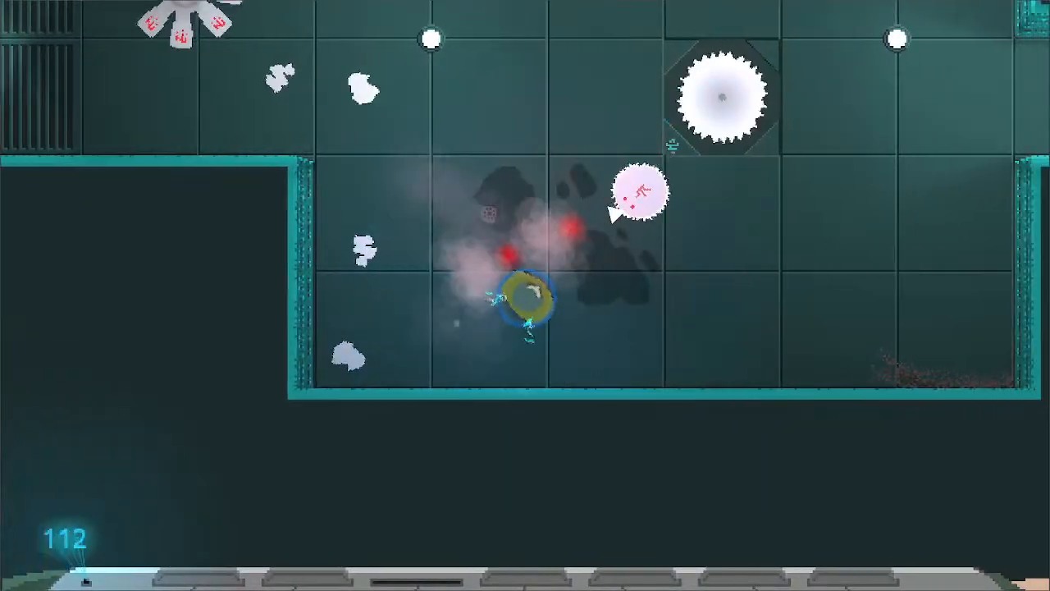
# - Attack the round saw robot southwest of the spinning blade and move east along the south wall
pyautogui.press('s')
pyautogui.click(577, 207)
pyautogui.press('d')
pyautogui.press('w')
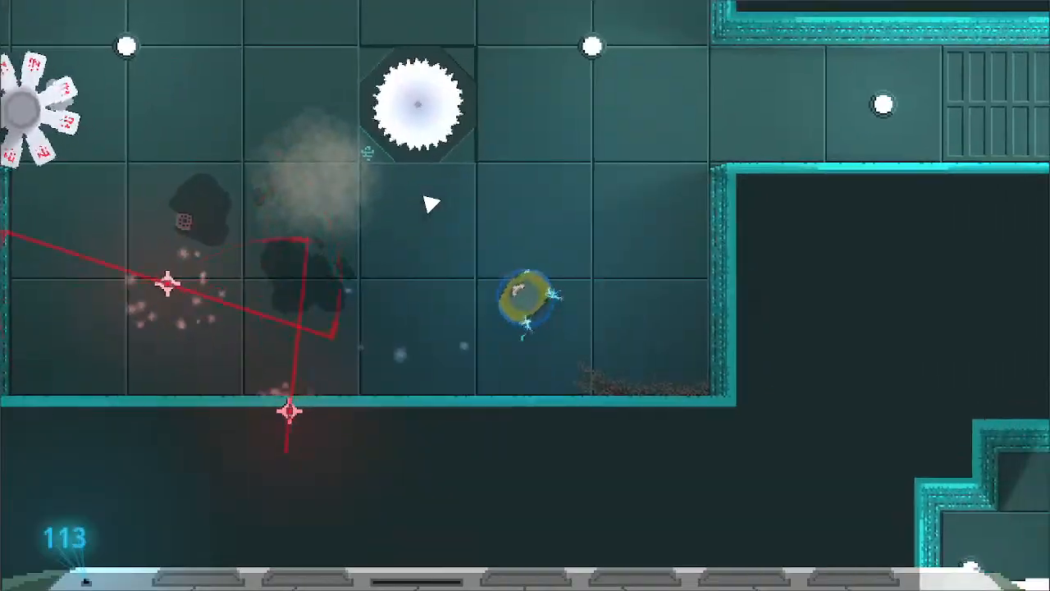
# - Circle to the room's western side, attack the petal-bladed robot near the vented exit, and continue north
pyautogui.press('a')
pyautogui.press('s')
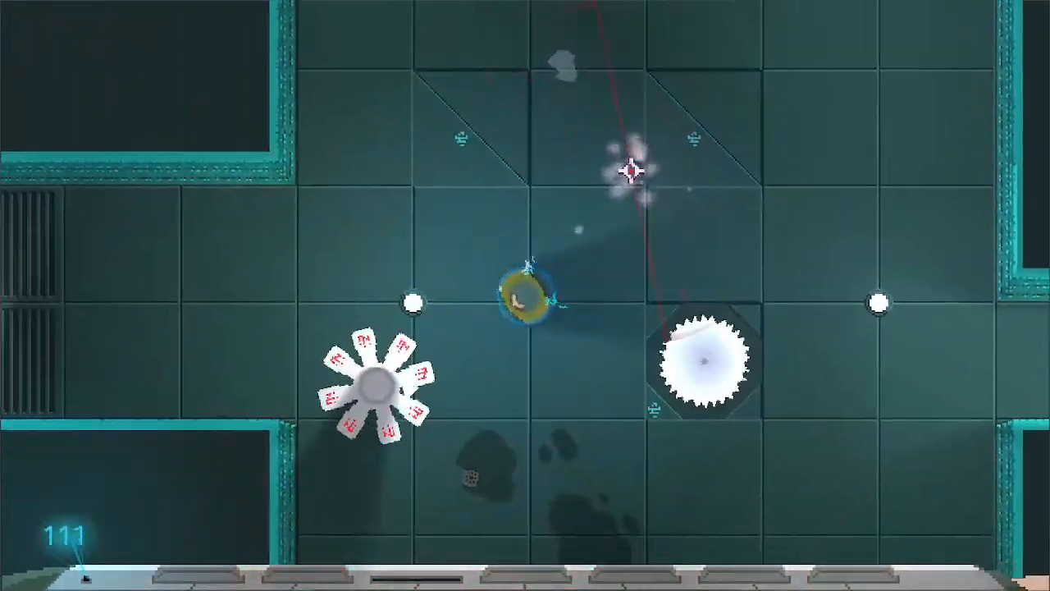
pyautogui.click(413, 353)
pyautogui.press('w')
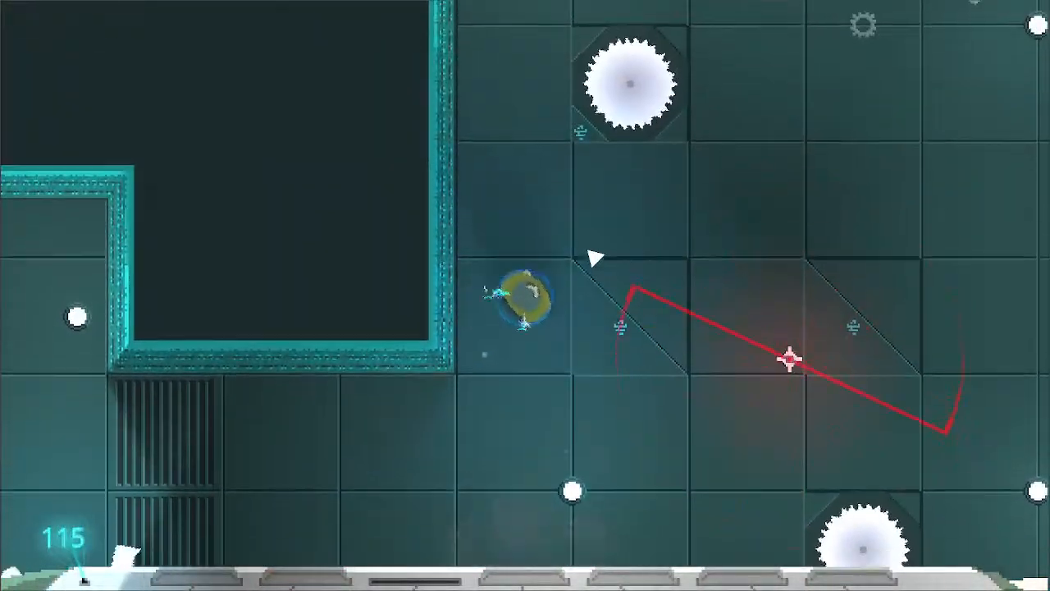
# - Advance north past the upper spinning blade and repeatedly attack the six-legged robot in the northwest corner
pyautogui.press('s')
pyautogui.press('a')
pyautogui.press('w')
pyautogui.press('d')
pyautogui.press('d')
pyautogui.click(479, 206)
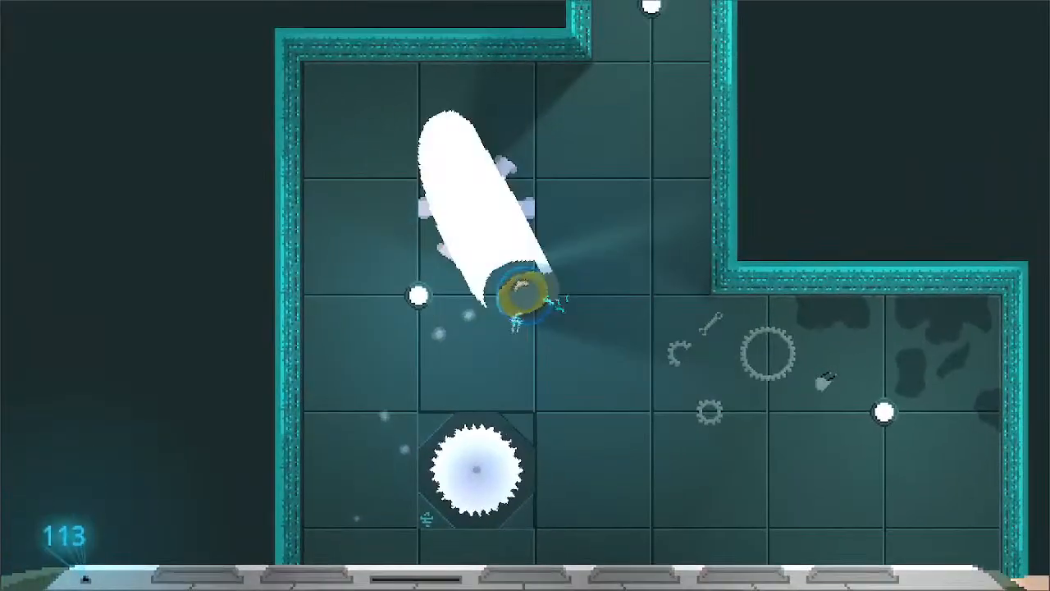
pyautogui.click(422, 279)
pyautogui.press('w')
pyautogui.click(361, 324)
pyautogui.press('d')
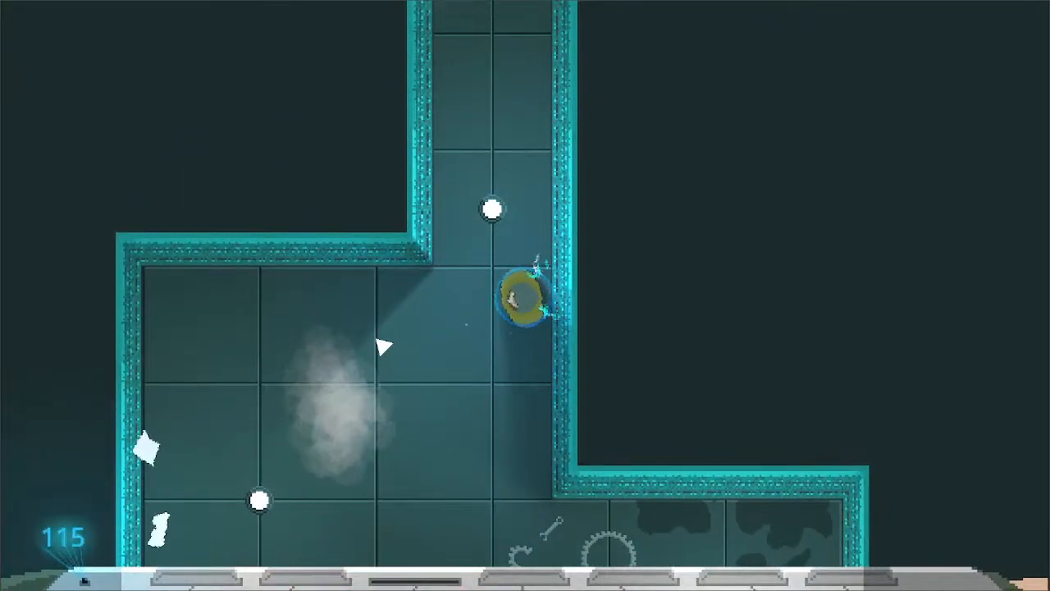
# - Follow the northern passage and the grated corridor east into the large pillared room
pyautogui.press('w')
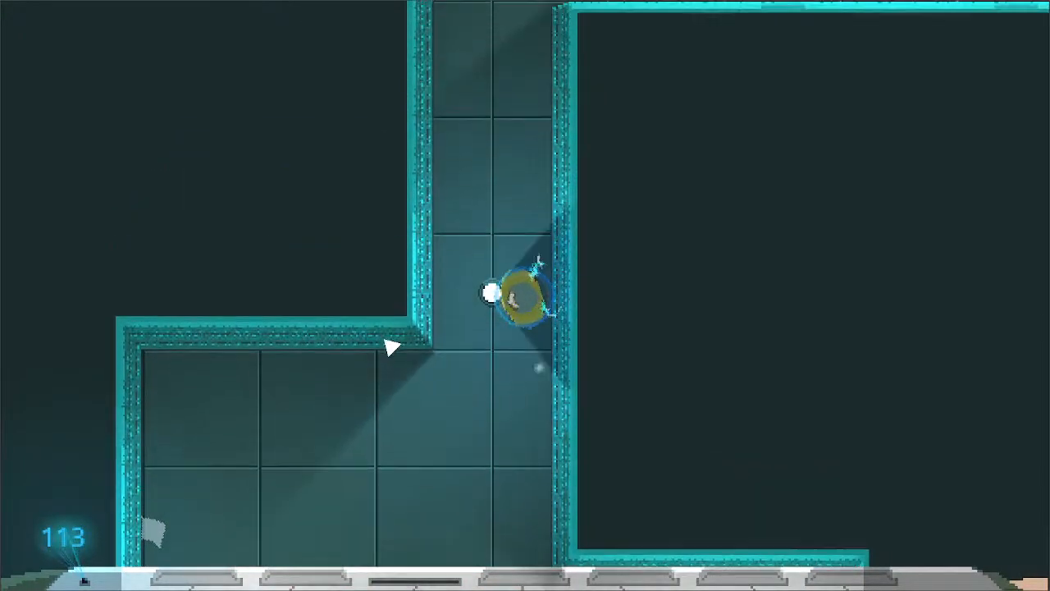
pyautogui.press('d')
pyautogui.press('d')
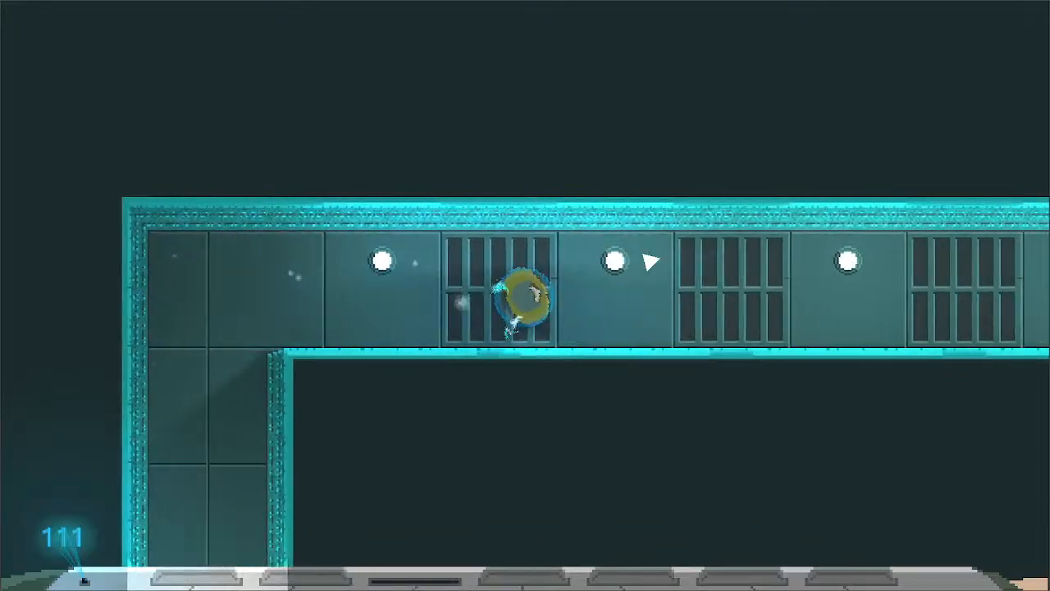
pyautogui.press('d')
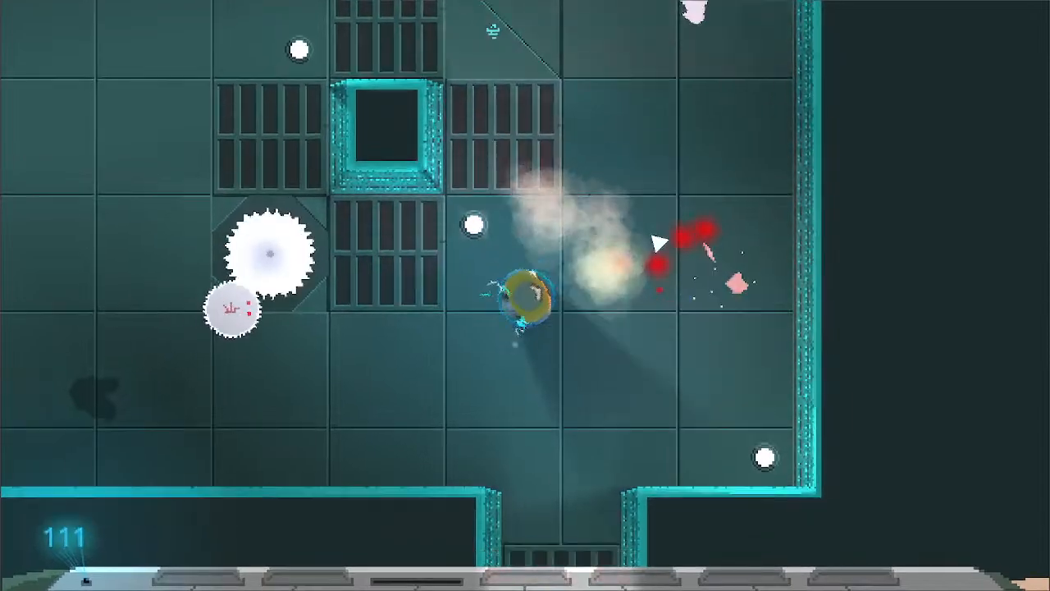
# - Move west past the spinning blade, attack in the open area, and advance to the stained floor by the north wall
pyautogui.press('a')
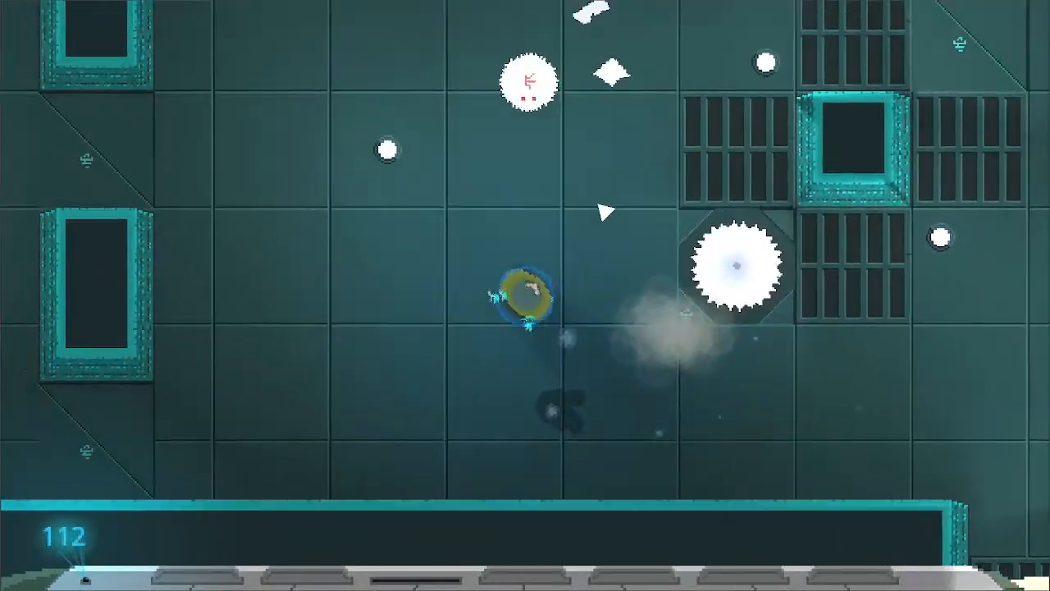
pyautogui.press('w')
pyautogui.press('a')
pyautogui.click(679, 266)
pyautogui.press('w')
pyautogui.press('d')
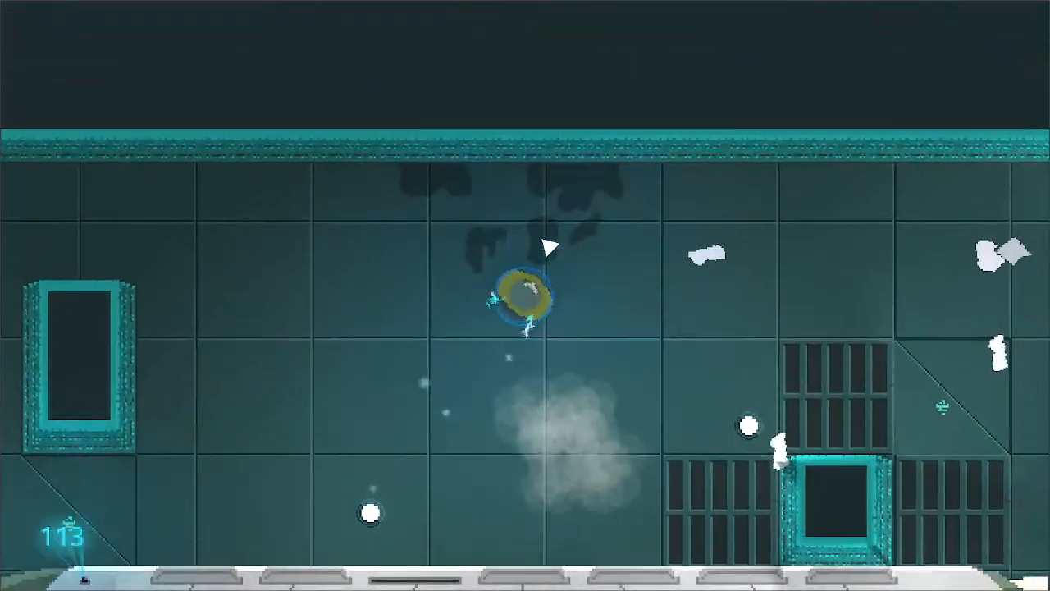
# - Move west beyond the tall pillars and repeatedly attack the round saw robot near the vented floor
pyautogui.press('a')
pyautogui.press('a')
pyautogui.press('s')
pyautogui.click(344, 300)
pyautogui.click(424, 223)
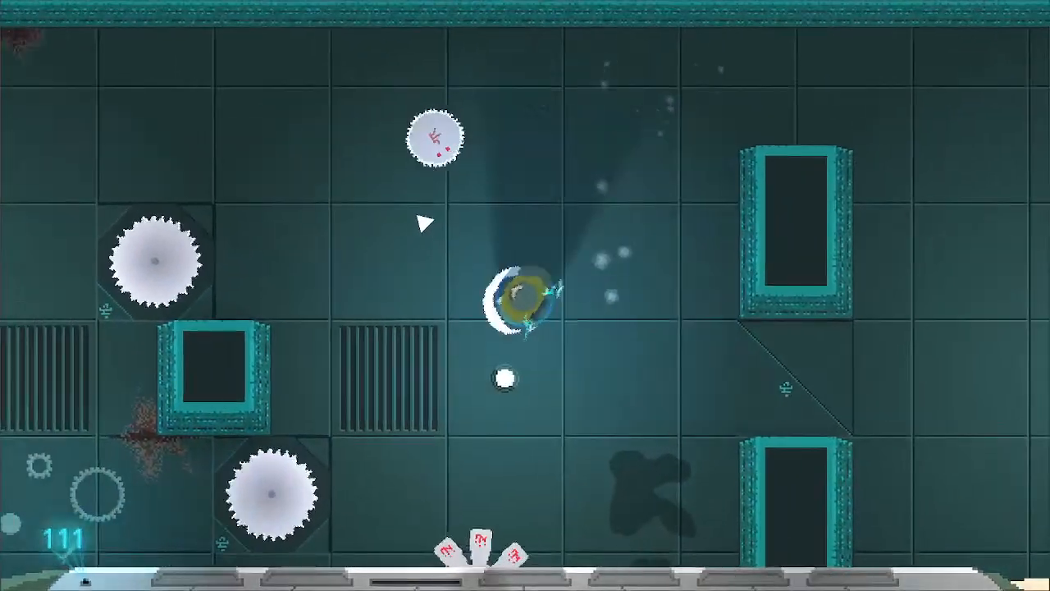
pyautogui.press('w')
pyautogui.press('d')
pyautogui.press('s')
pyautogui.click(320, 298)
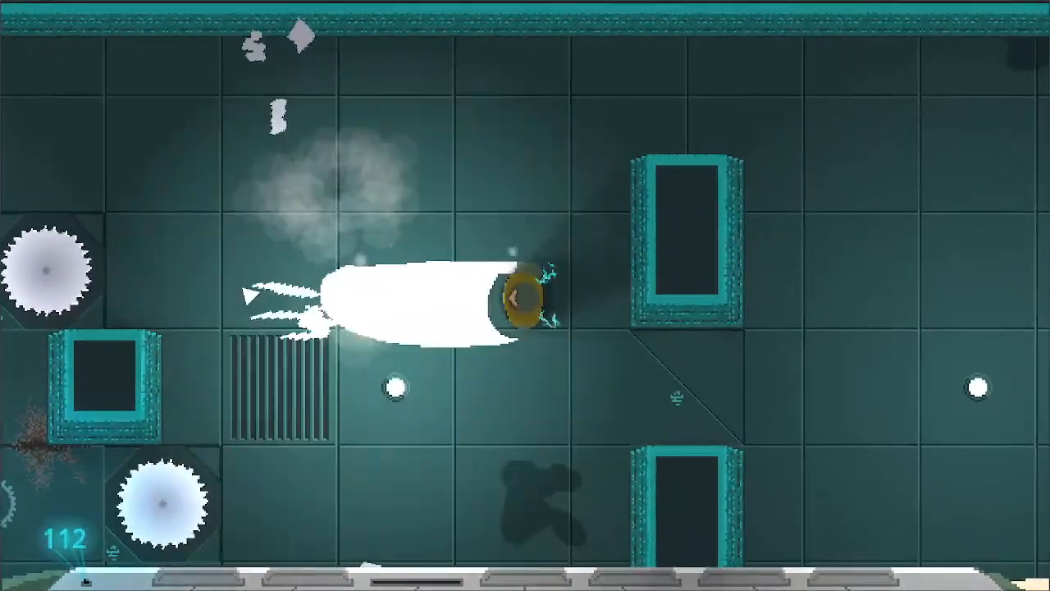
# - Sweep from the south wall around the central spinning blades and west along the bloodstained north wall
pyautogui.press('a')
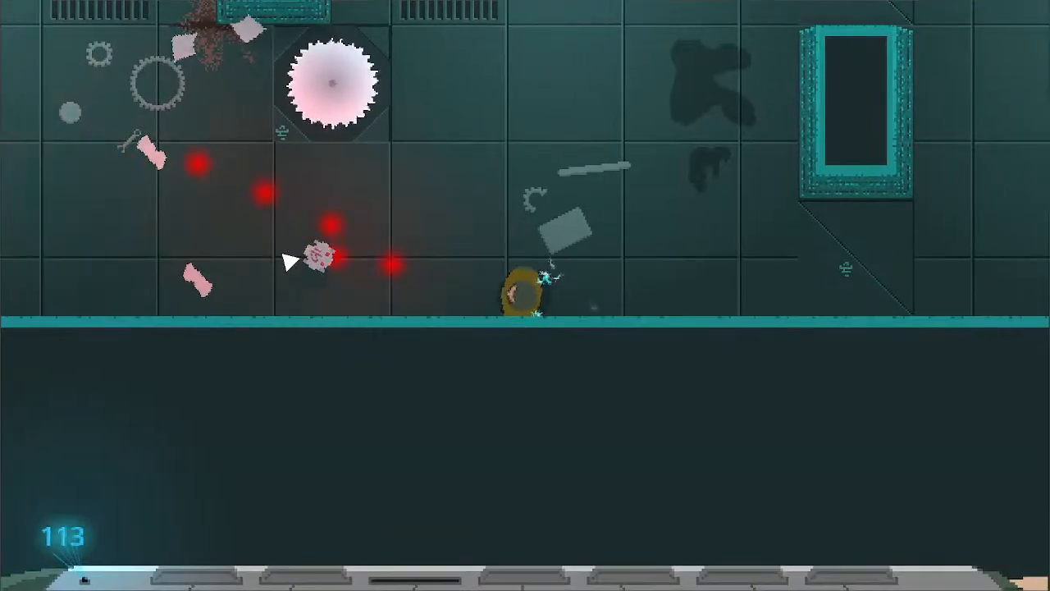
pyautogui.press('w')
pyautogui.press('d')
pyautogui.press('a')
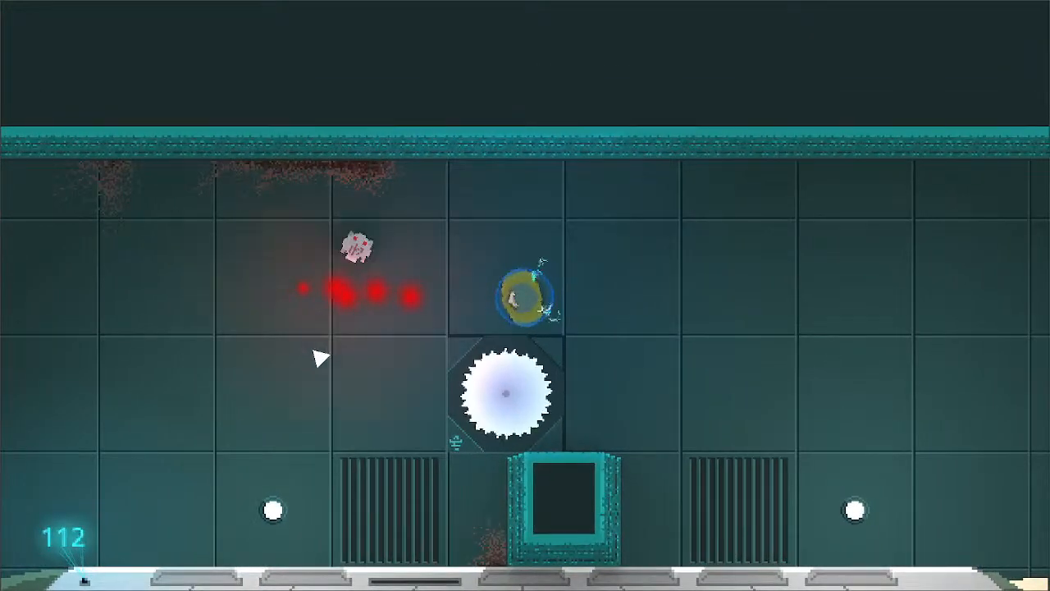
pyautogui.press('w')
pyautogui.press('a')
pyautogui.press('s')
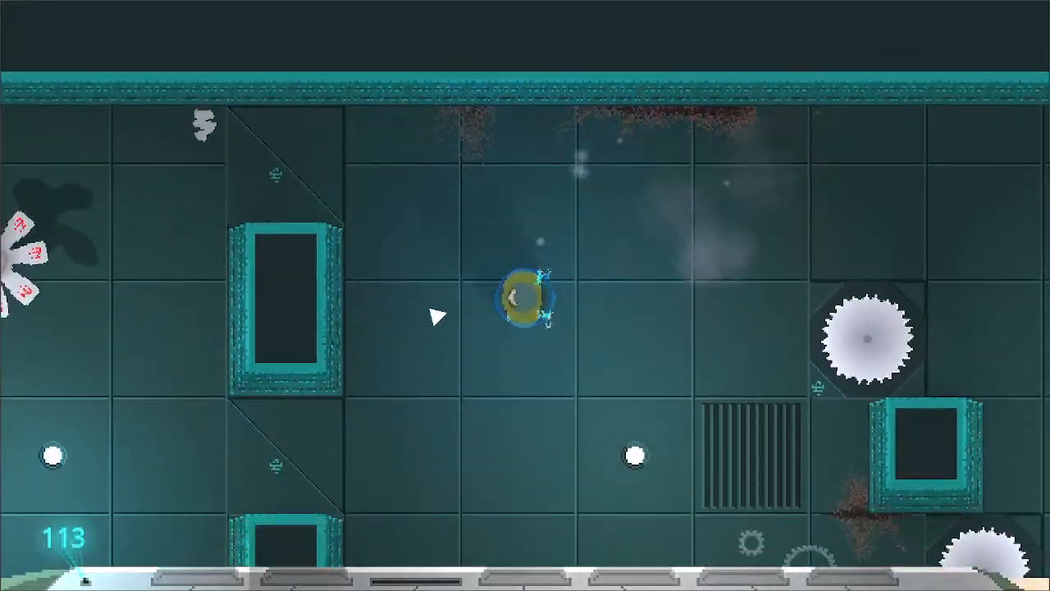
# - Round the western pillars along the south wall and attack the petal-bladed robot beside the upper pillar
pyautogui.press('s')
pyautogui.press('a')
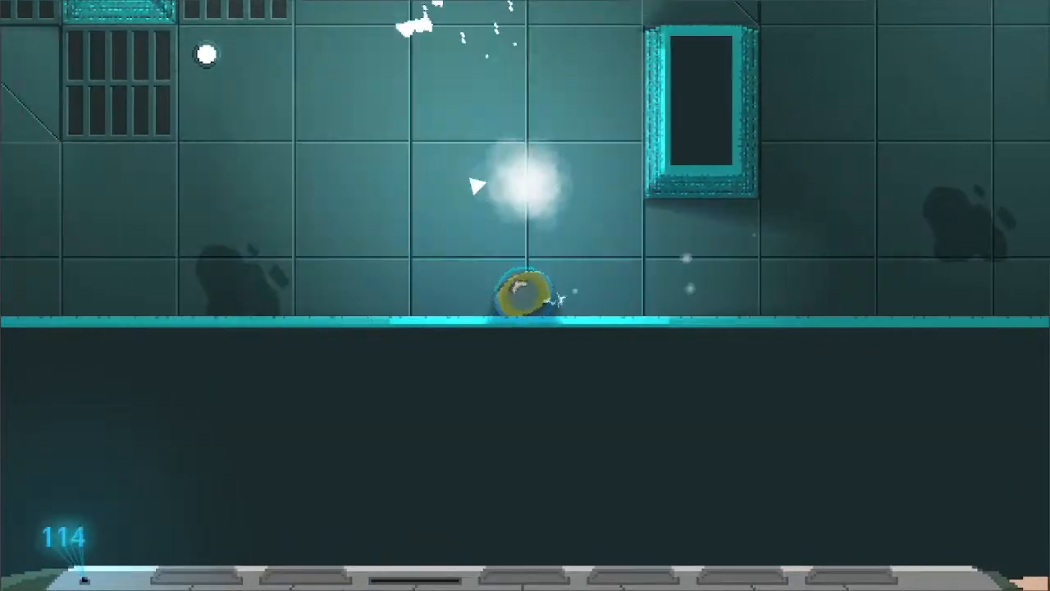
pyautogui.press('w')
pyautogui.press('a')
pyautogui.click(572, 220)
pyautogui.press('d')
pyautogui.click(568, 176)
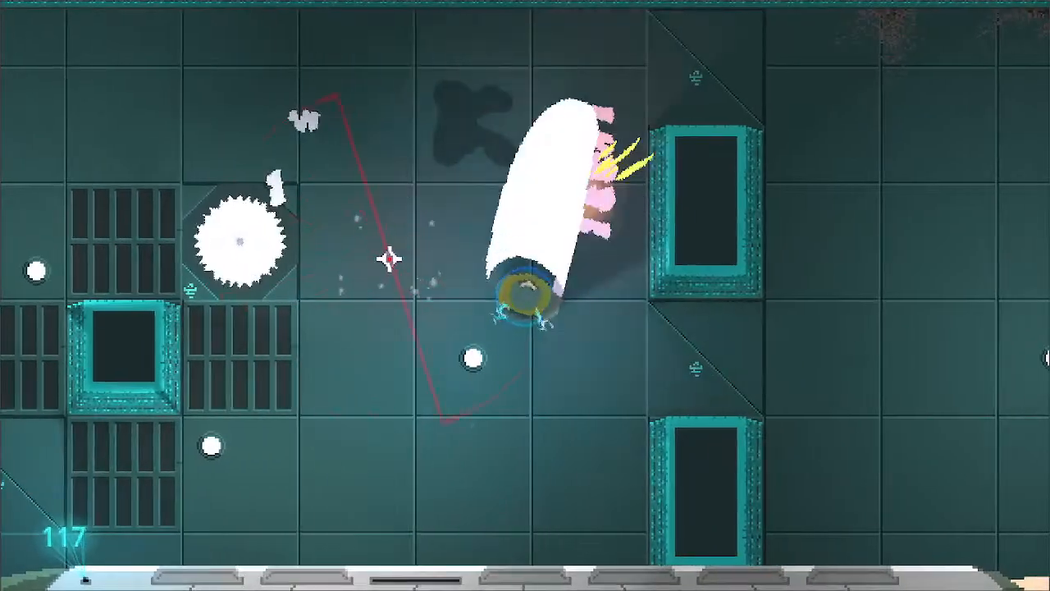
# - Circle the small pillar to the room's southwest corner, and head north along the west wall to the corridor opening
pyautogui.press('s')
pyautogui.press('a')
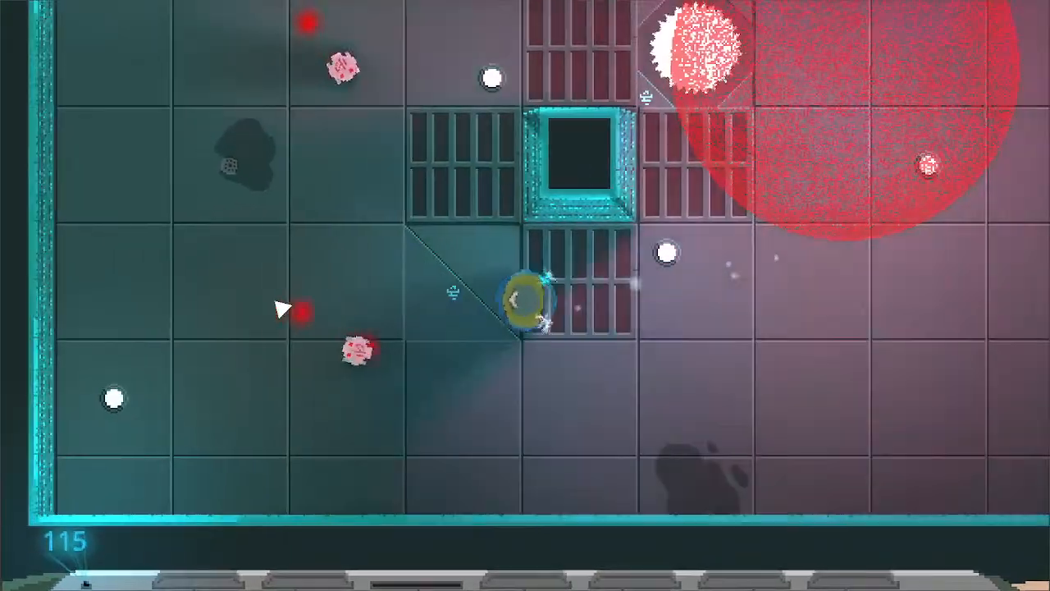
pyautogui.press('s')
pyautogui.press('a')
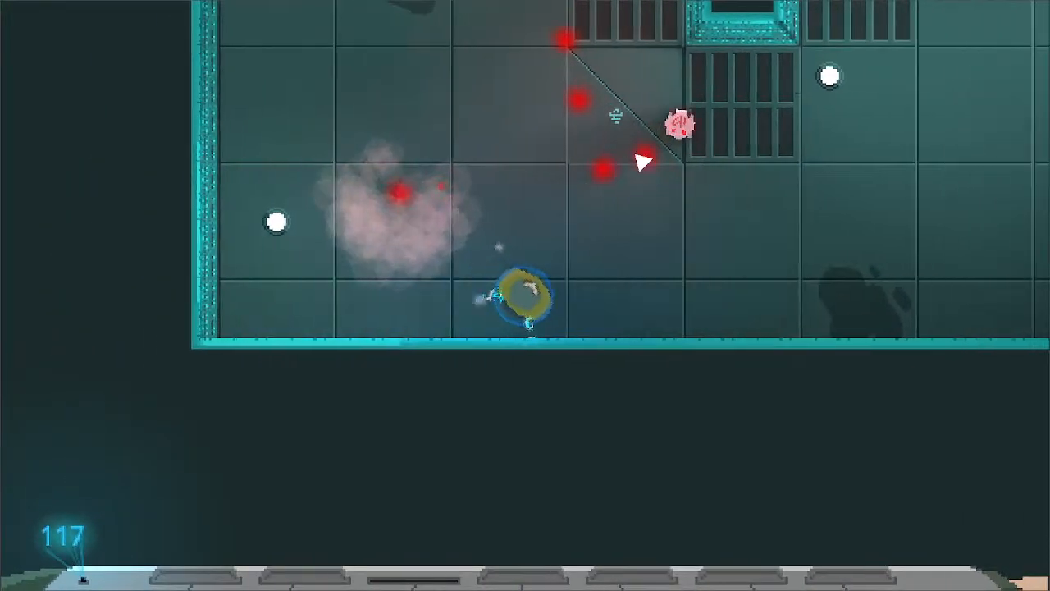
pyautogui.press('w')
pyautogui.press('a')
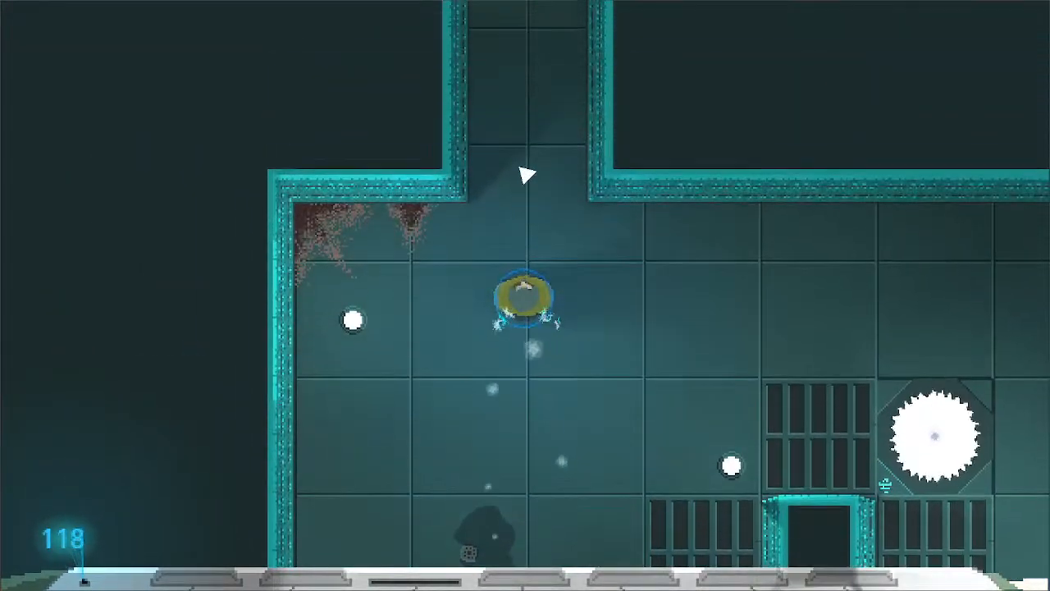
# - Follow the winding corridor north and east to the entrance of the next robot room
pyautogui.press('w')
pyautogui.press('d')
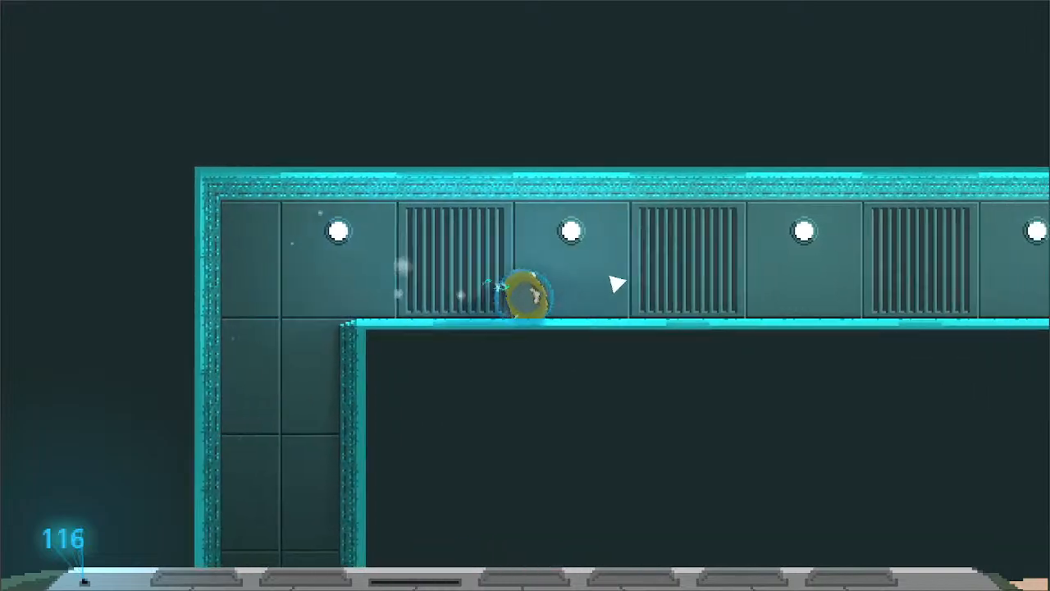
pyautogui.press('d')
pyautogui.press('w')
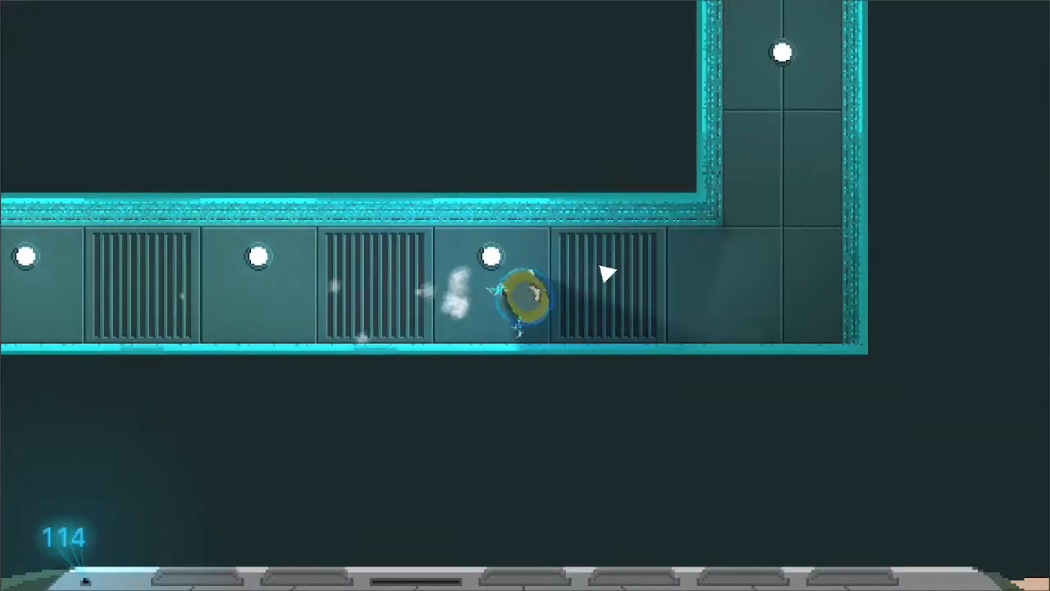
pyautogui.press('w')
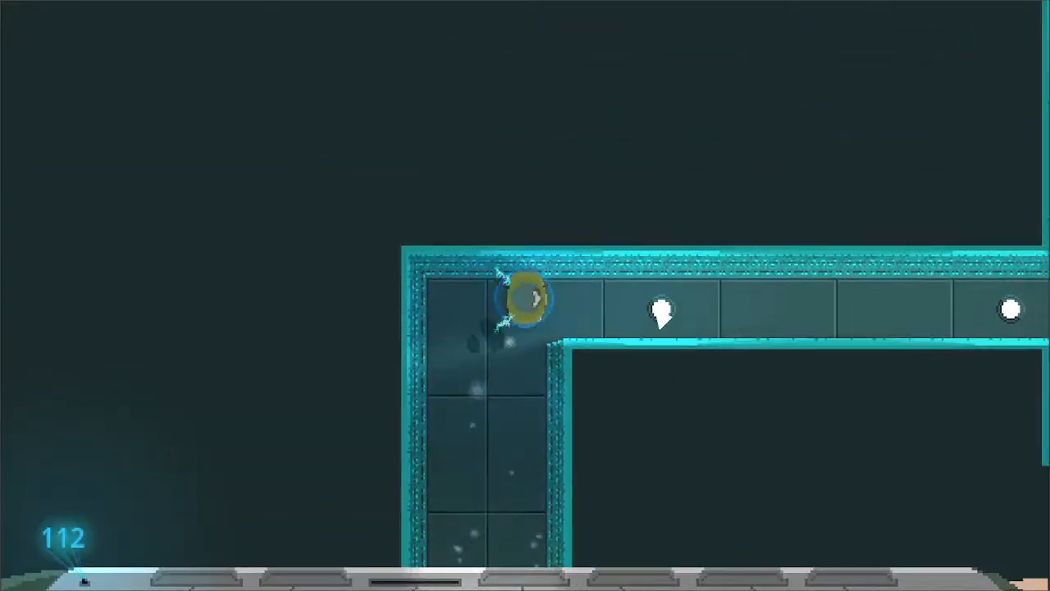
pyautogui.press('d')
pyautogui.press('a')
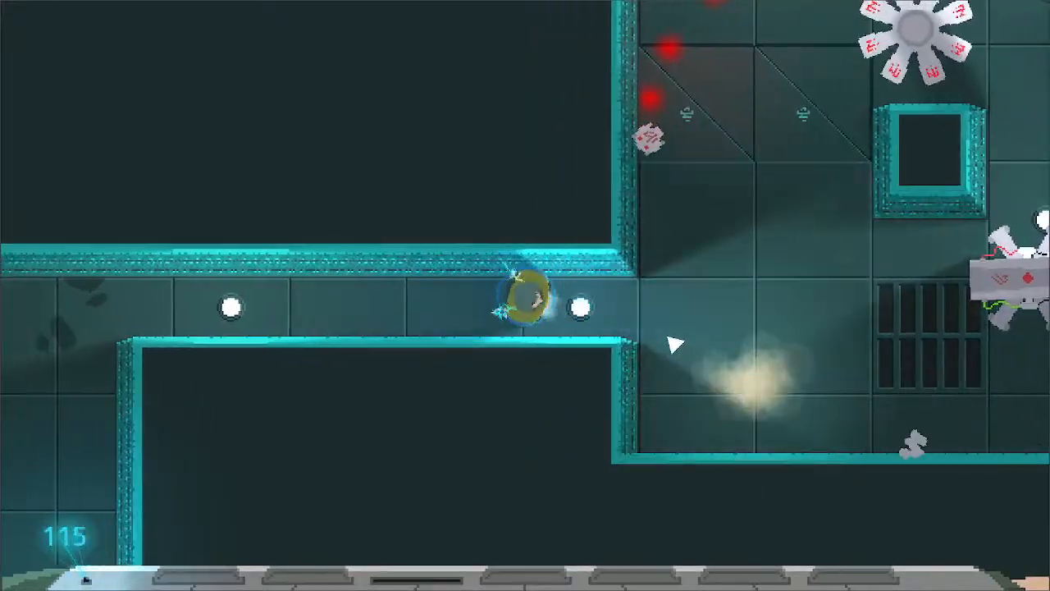
# - Enter the room along the south wall and attack the legged laser robot beside the spinning blade
pyautogui.press('d')
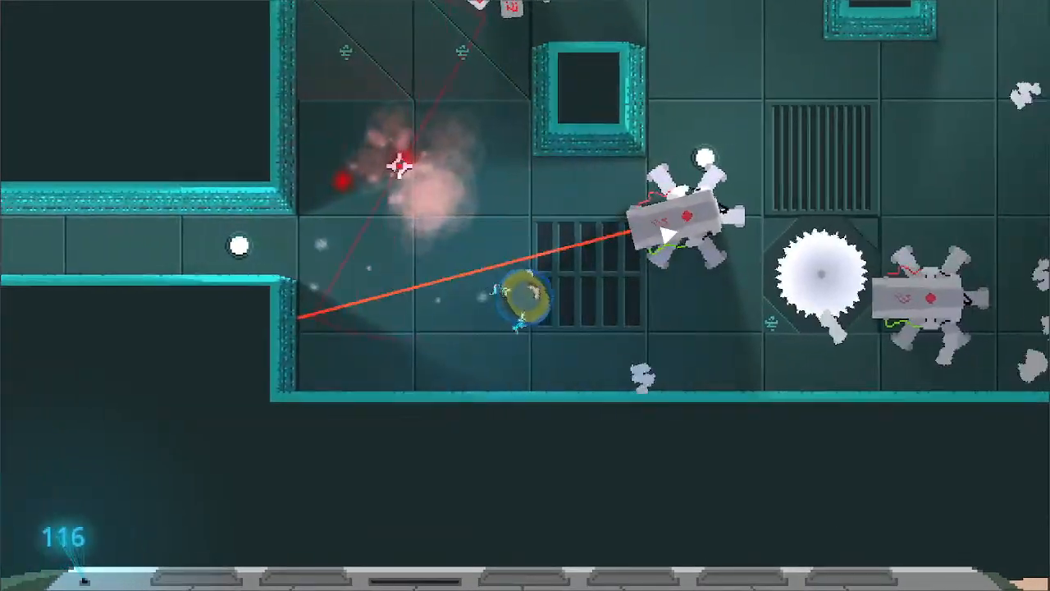
pyautogui.press('s')
pyautogui.press('d')
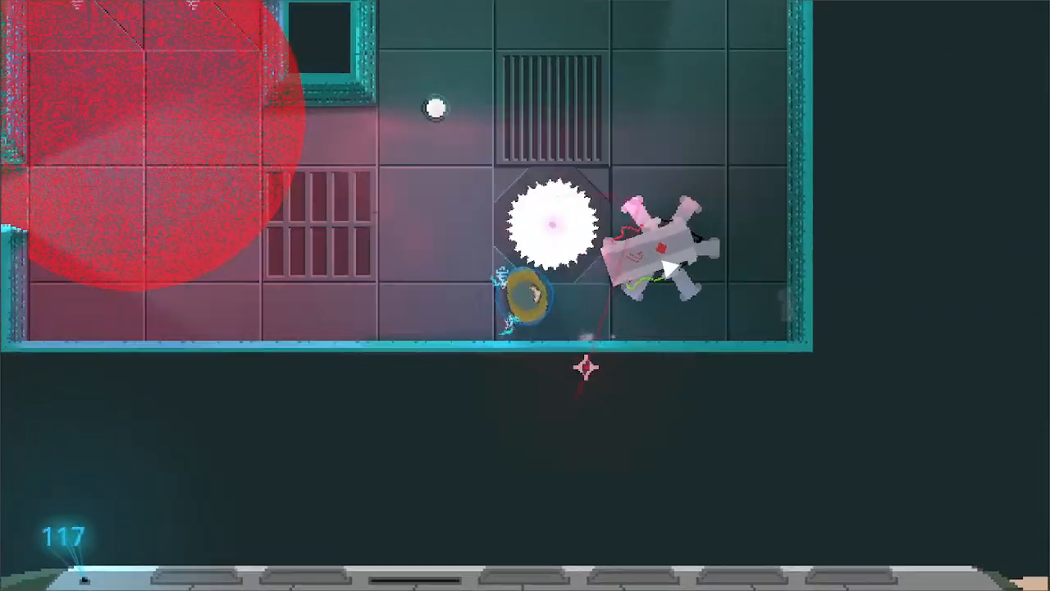
pyautogui.click(667, 268)
# - Move north between the two pillars and repeatedly attack the petal-bladed robot near the western pillar
pyautogui.press('w')
pyautogui.press('a')
pyautogui.click(490, 201)
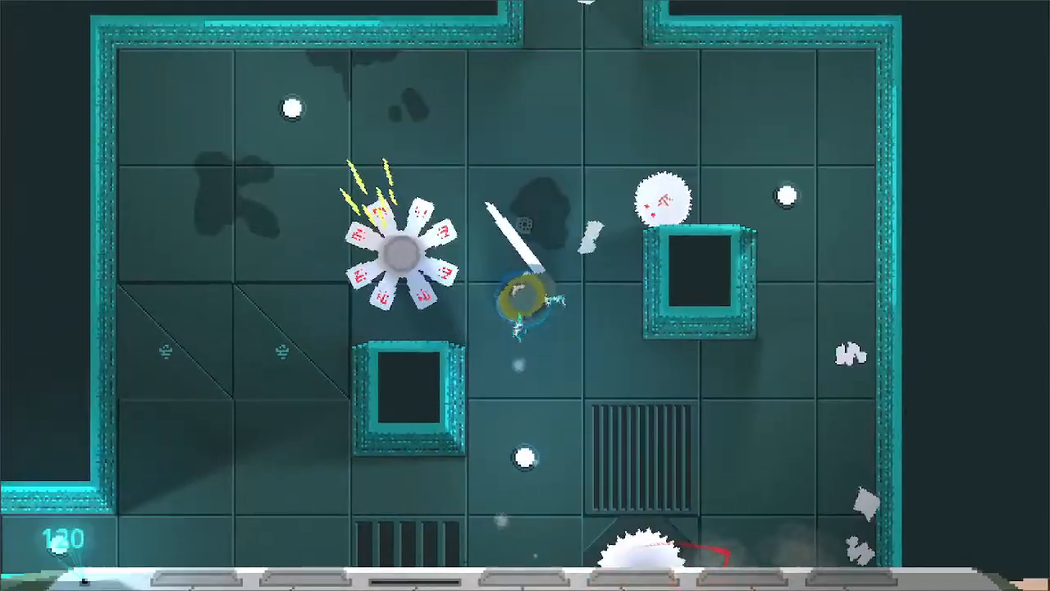
pyautogui.press('a')
pyautogui.click(420, 310)
pyautogui.click(420, 313)
# - Circle to the open floor below the north wall and attack the round saw robot by the eastern pillar
pyautogui.press('a')
pyautogui.press('w')
pyautogui.press('d')
pyautogui.click(705, 327)
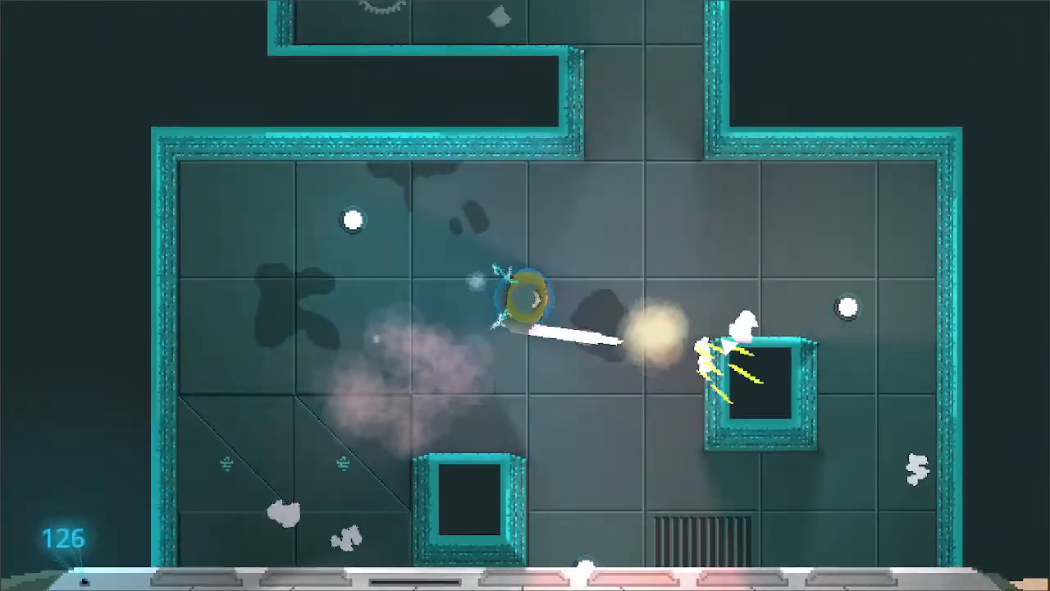
# - Advance through the northern corridor, attack the round saw robot at its end, and strike toward the incoming projectiles
pyautogui.press('w')
pyautogui.press('w')
pyautogui.press('a')
pyautogui.press('w')
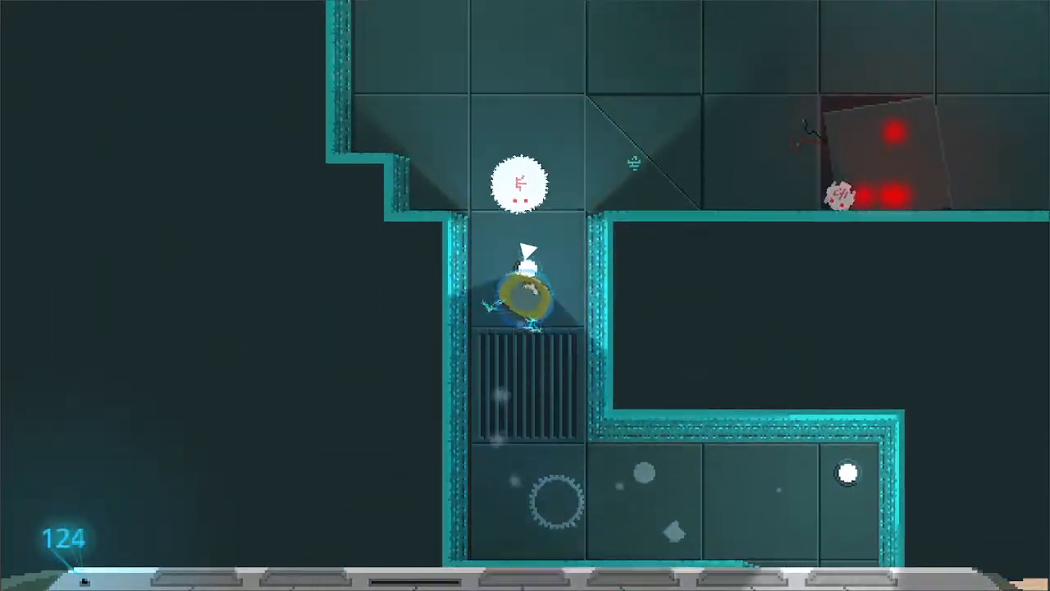
pyautogui.click(531, 223)
# - Move up the new room's west side and attack toward the alcove northwest of the entrance
pyautogui.press('w')
pyautogui.click(683, 300)
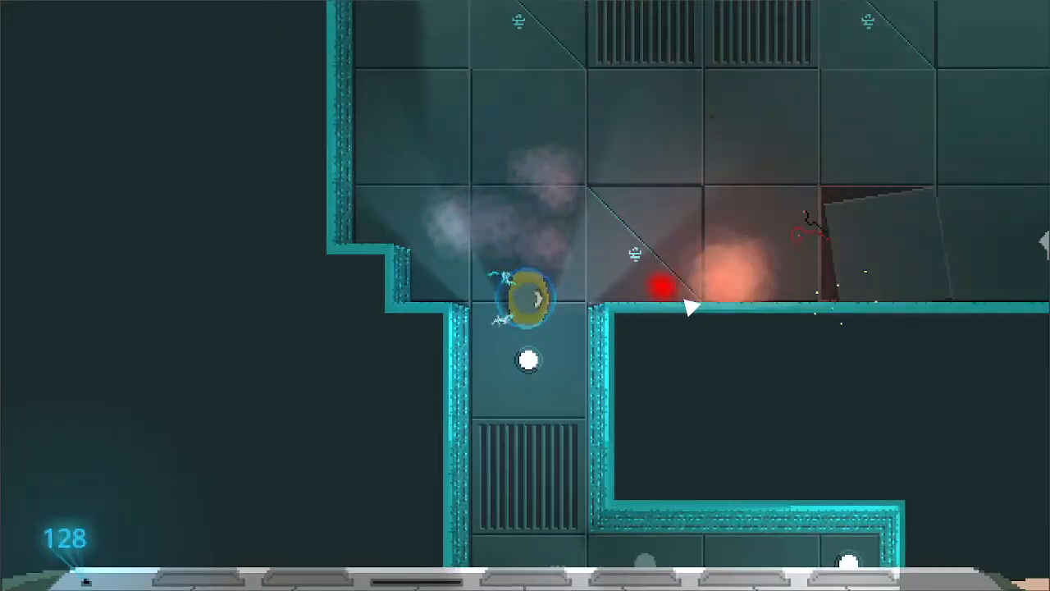
pyautogui.press('w')
pyautogui.press('d')
pyautogui.press('w')
pyautogui.press('a')
pyautogui.click(479, 49)
# - Cross the room to the east side below the spinning blades, attacking the robots and projectiles on the way
pyautogui.press('w')
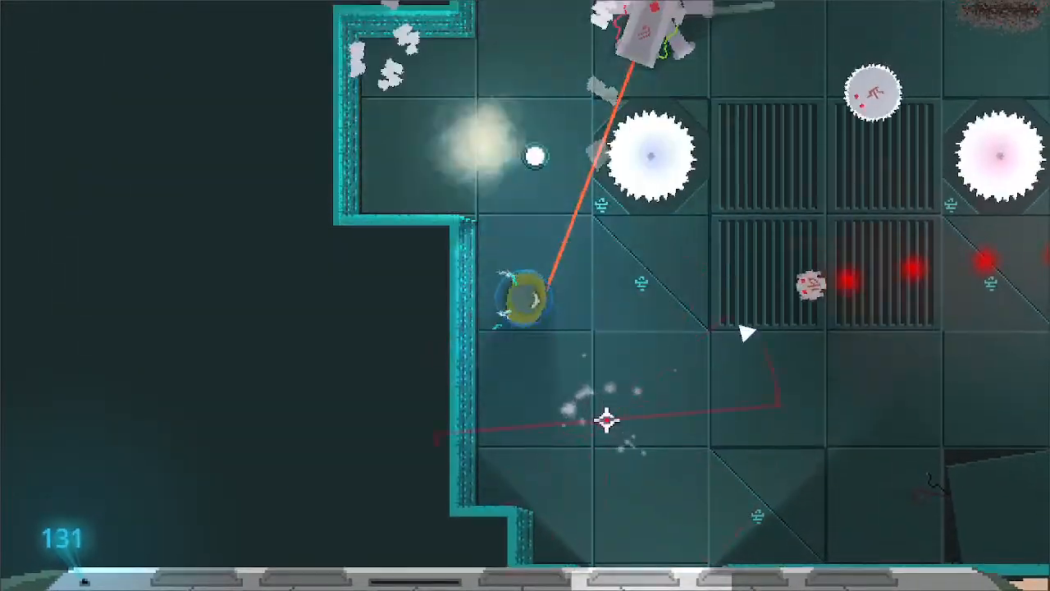
pyautogui.press('d')
pyautogui.click(708, 311)
pyautogui.press('s')
pyautogui.press('d')
pyautogui.click(602, 164)
# - Dodge around the broken floor panel by the east wall, and leave the run for the title menu
pyautogui.press('w')
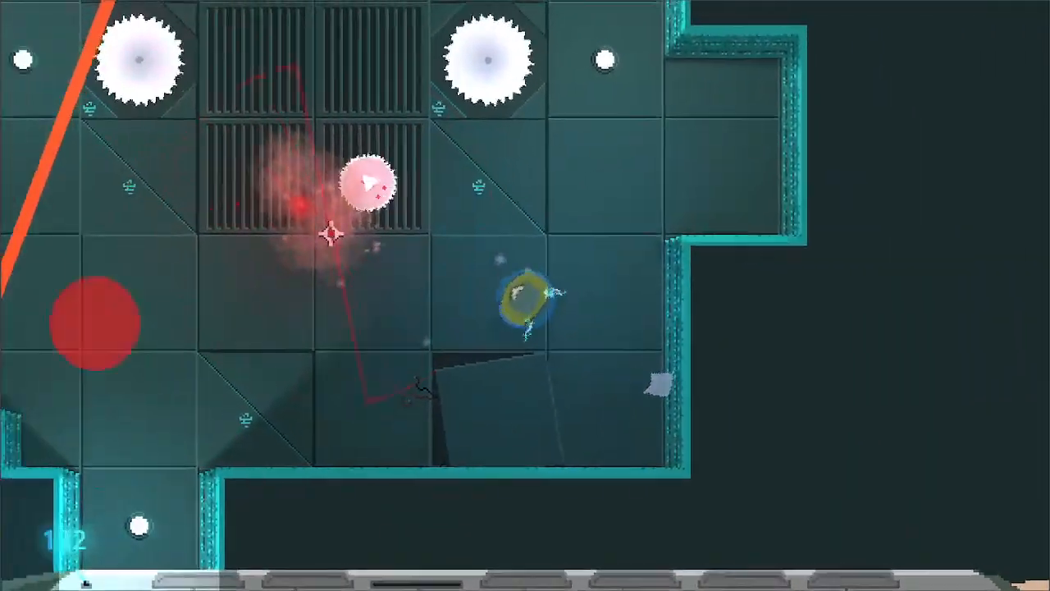
pyautogui.press('s')
pyautogui.press('a')
pyautogui.press('w')
pyautogui.press('d')
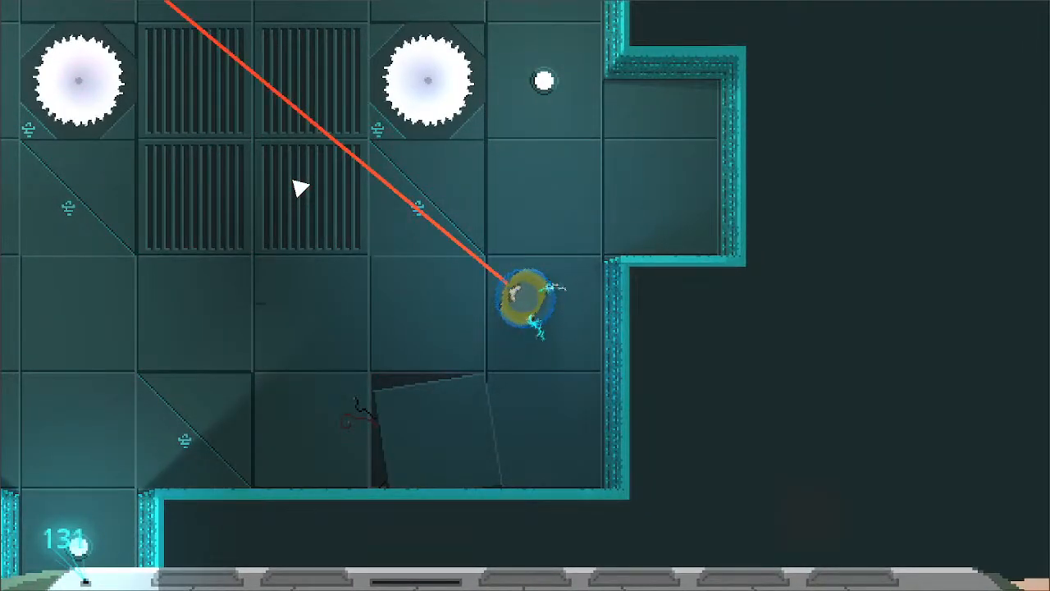
pyautogui.press('Escape')
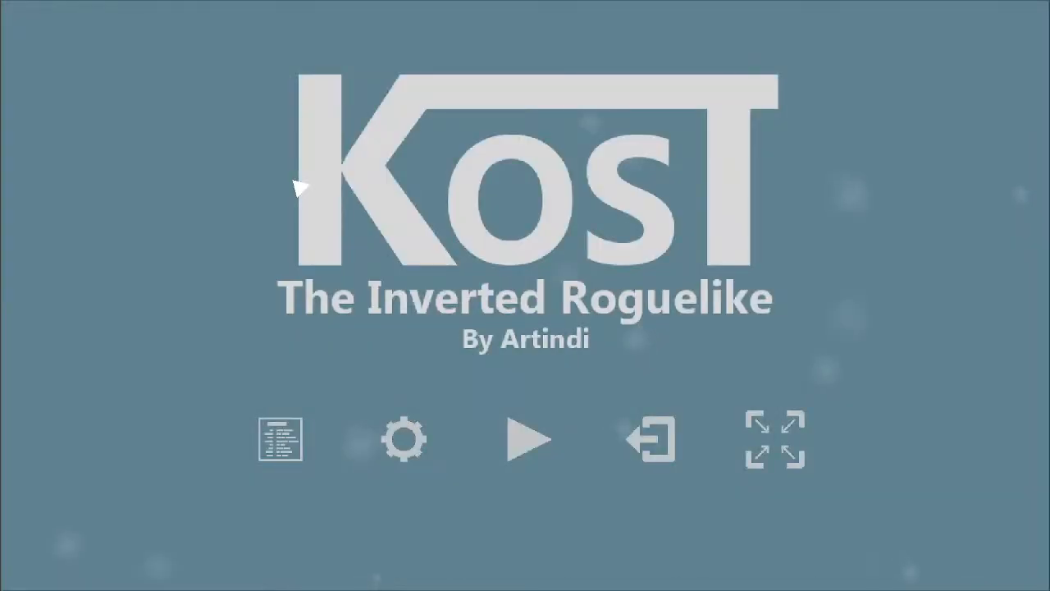
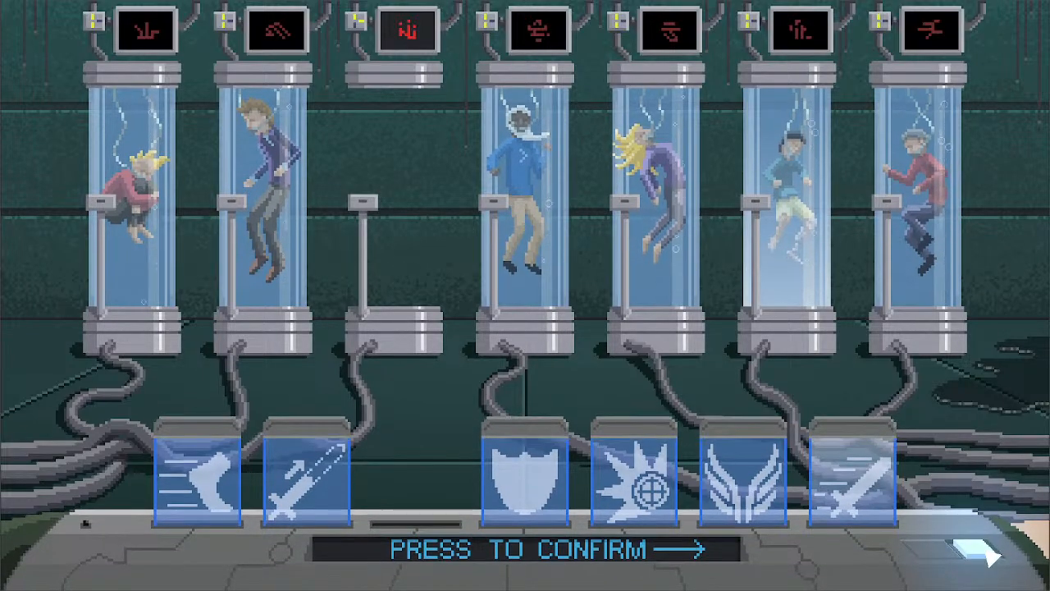
# - Confirm the selected character, start a new run, and leave the starting chamber northward into the first robot room
pyautogui.click(992, 558)
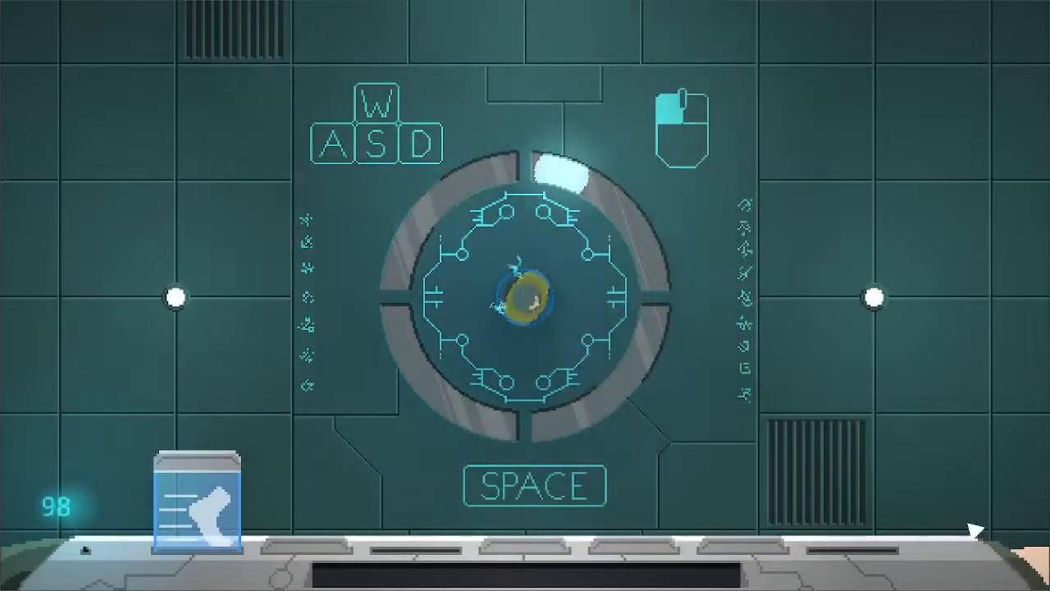
pyautogui.press('w')
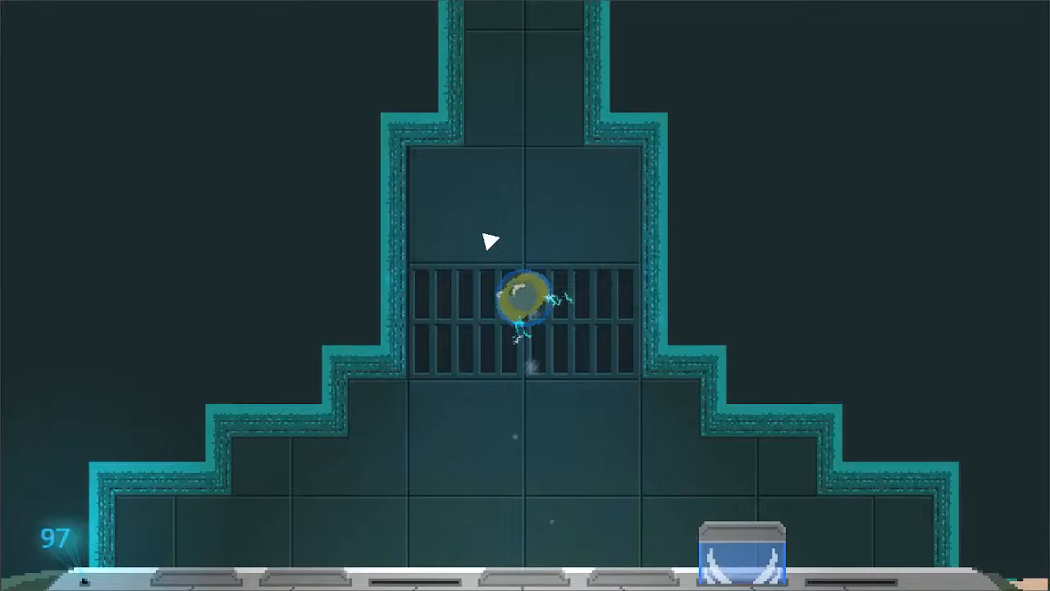
pyautogui.click(541, 238)
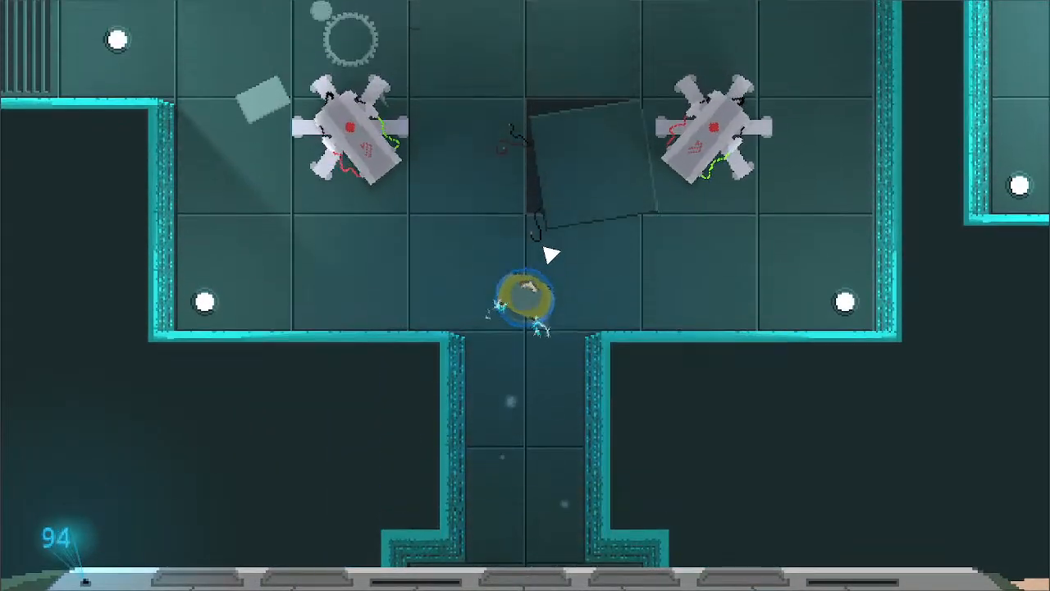
pyautogui.press('w')
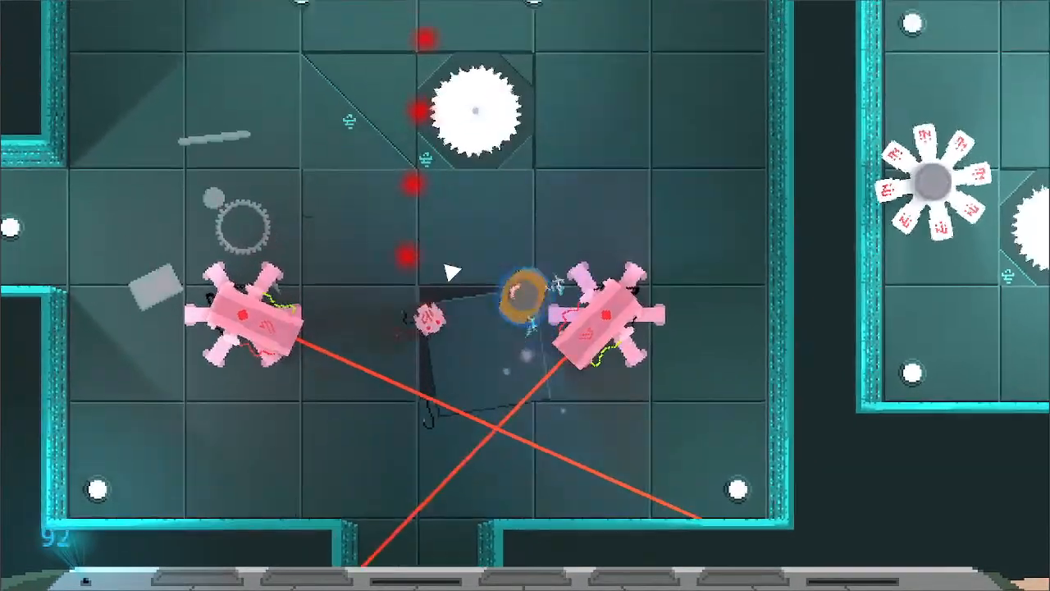
# - Dodge the lasers around the eastern six-legged robot, then move northwest while striking back toward the southeast
pyautogui.press('d')
pyautogui.press('s')
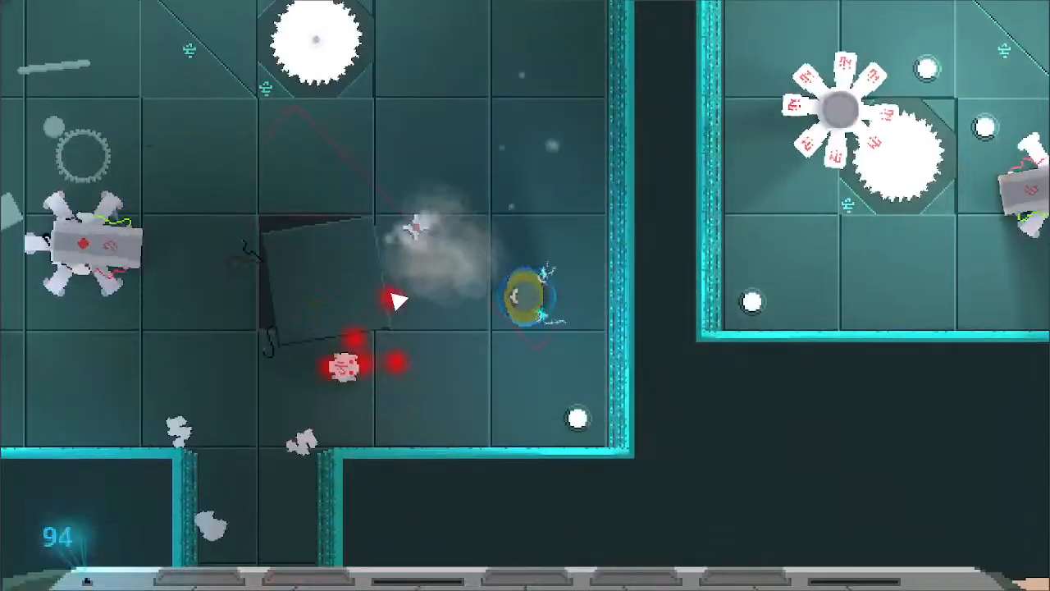
pyautogui.press('w')
pyautogui.press('a')
pyautogui.click(662, 450)
pyautogui.click(706, 398)
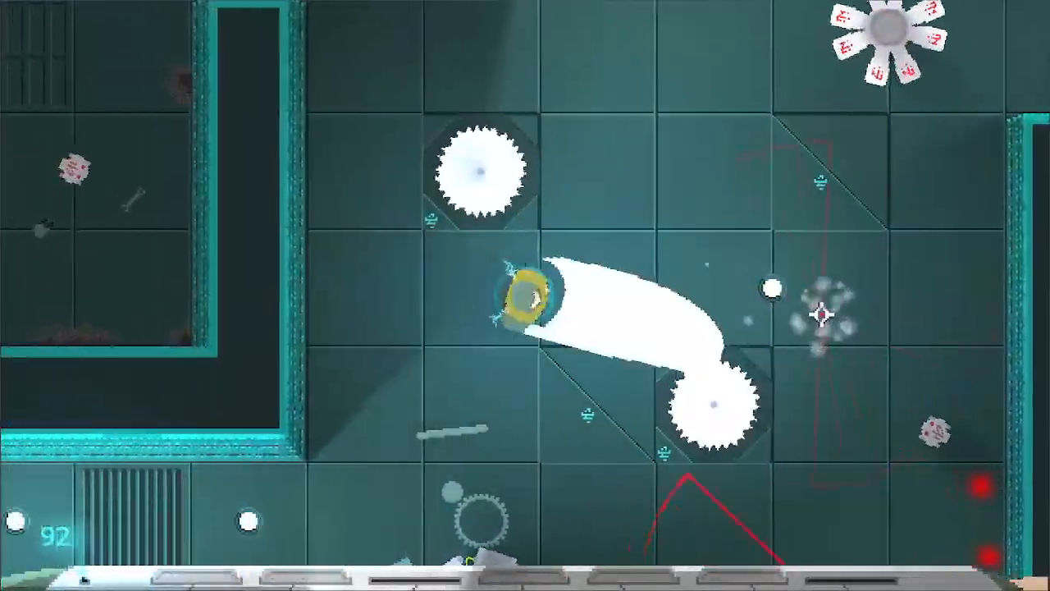
# - Return to the south of the room and attack the western six-legged robot on the way
pyautogui.press('s')
pyautogui.press('s')
pyautogui.click(666, 361)
pyautogui.press('d')
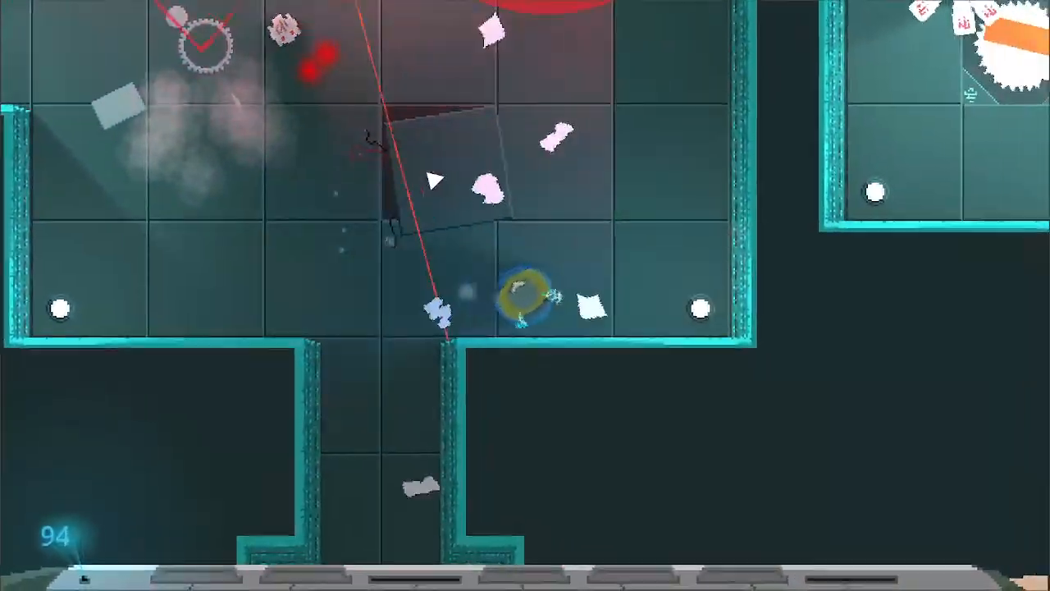
# - Circle the broken floor panel, dodging lasers and striking at the small robot and its red projectiles
pyautogui.press('w')
pyautogui.press('a')
pyautogui.press('d')
pyautogui.press('a')
pyautogui.click(363, 213)
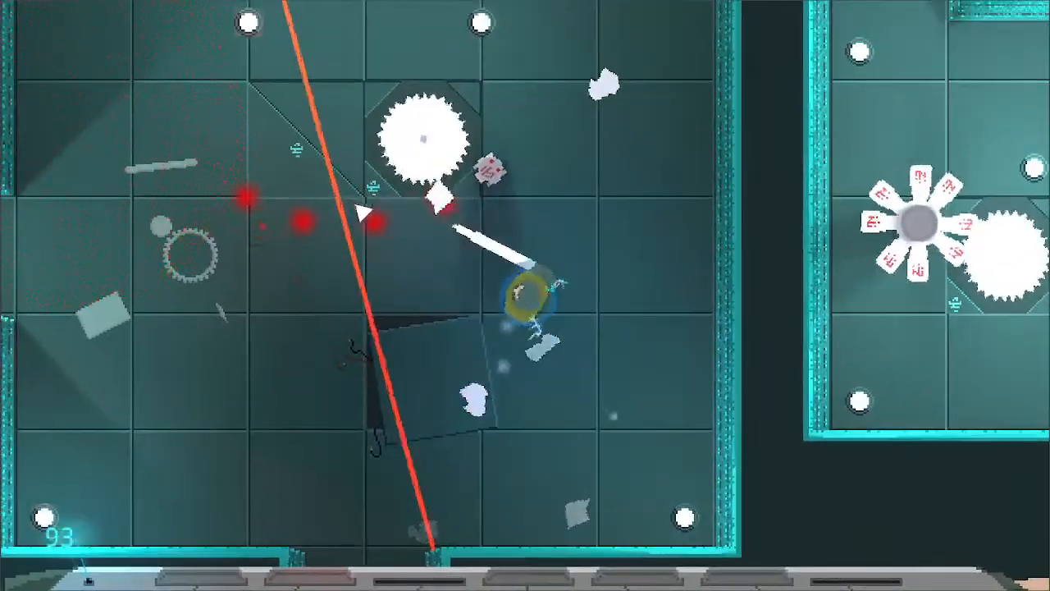
pyautogui.press('d')
pyautogui.press('s')
pyautogui.click(459, 218)
pyautogui.press('a')
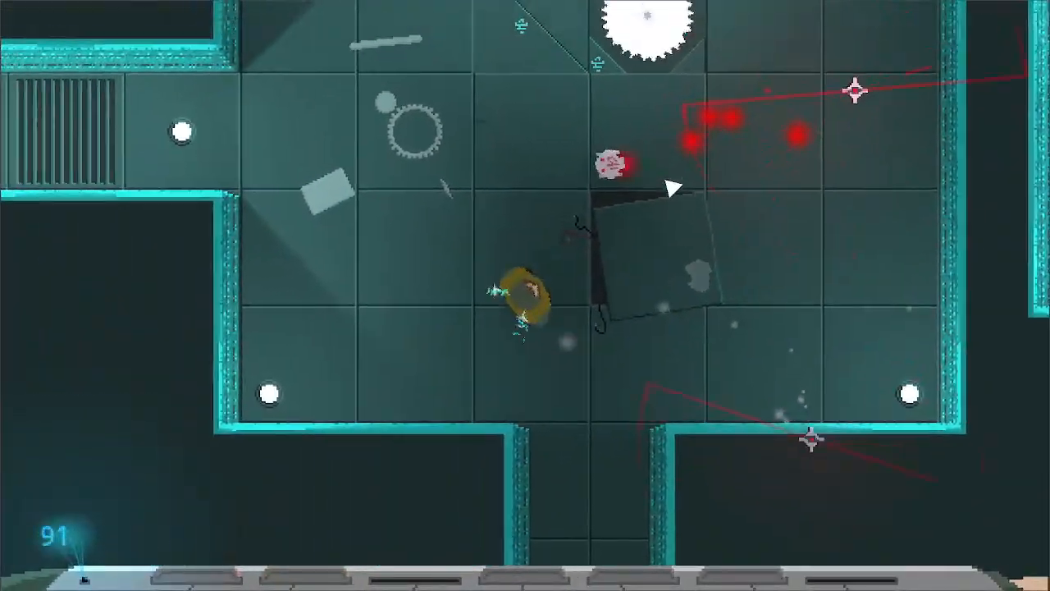
# - Leave the first room through the west corridor and attack the six-legged robot at its far end
pyautogui.press('w')
pyautogui.press('a')
pyautogui.click(385, 192)
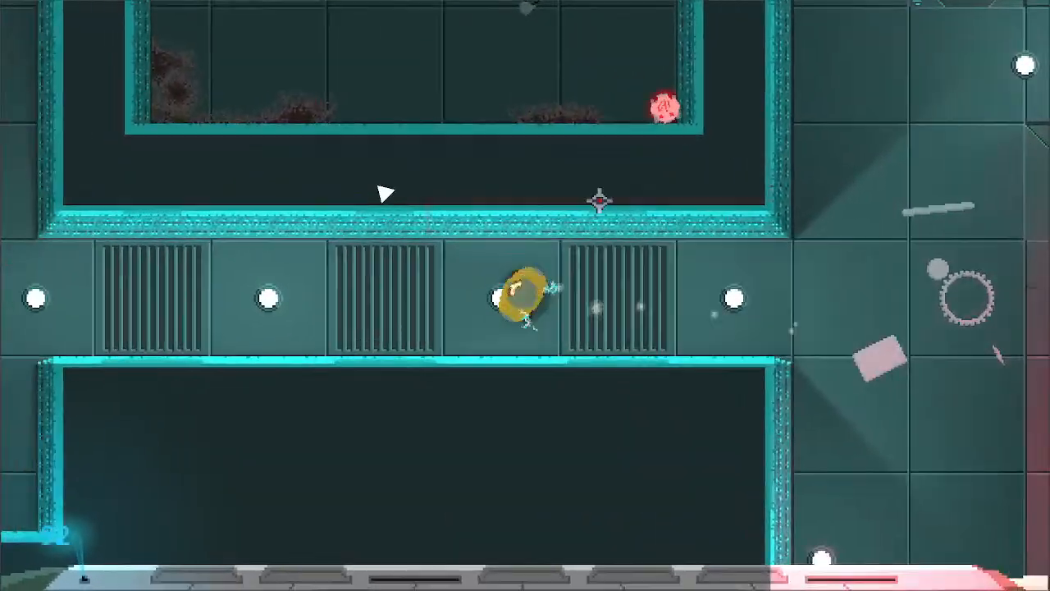
pyautogui.press('d')
pyautogui.press('a')
pyautogui.click(324, 260)
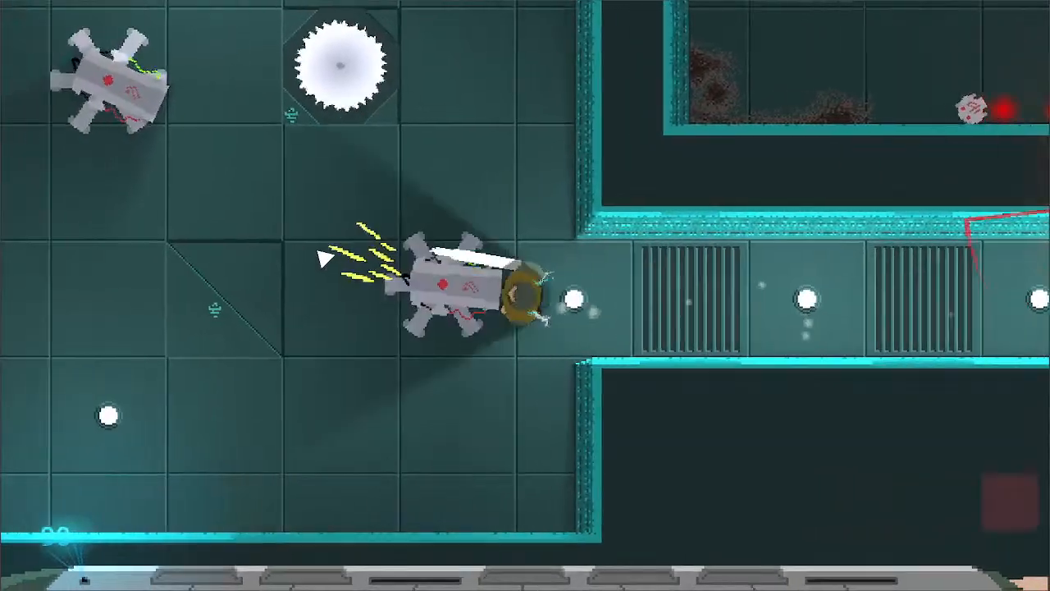
# - Circle from the south to the northeast side of the corridor-end robot, avoiding its laser, and strike it again
pyautogui.press('s')
pyautogui.press('d')
pyautogui.press('w')
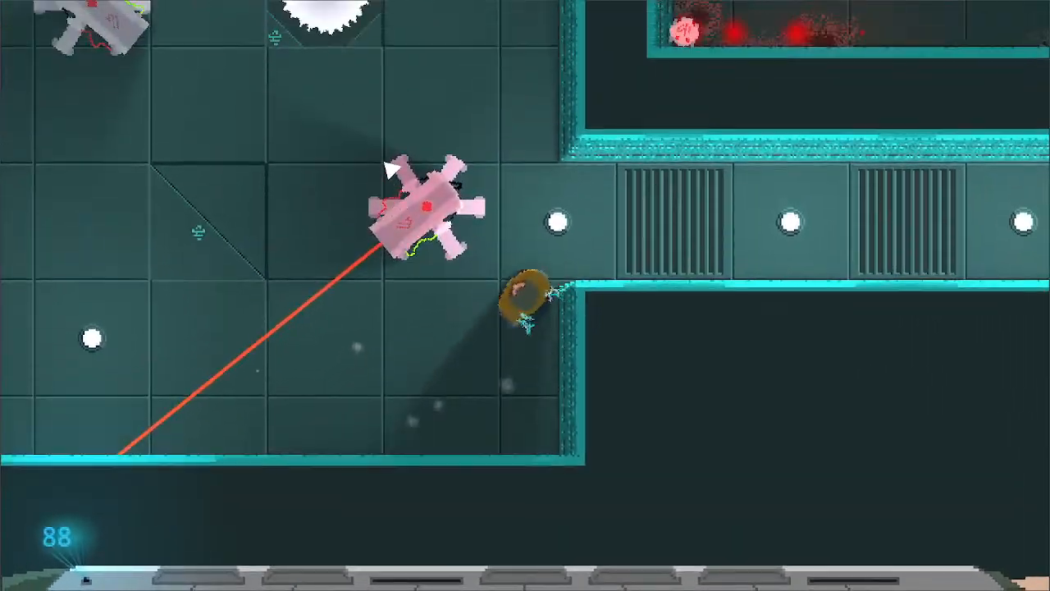
pyautogui.press('w')
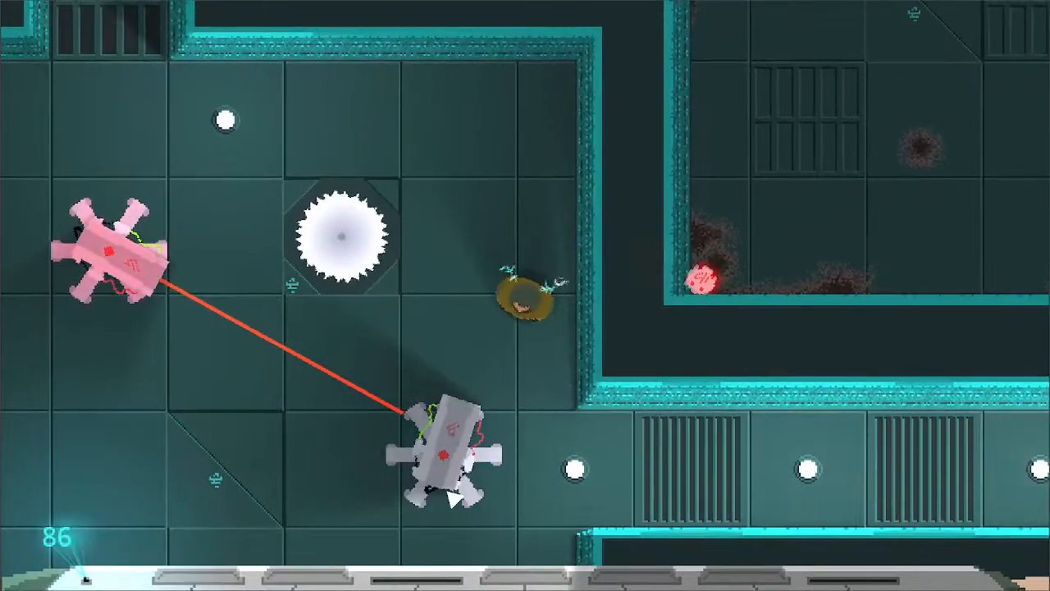
pyautogui.click(441, 490)
# - Cross to the room's west side and close in on the second six-legged robot beside the spinning blade
pyautogui.press('s')
pyautogui.press('a')
pyautogui.press('a')
pyautogui.press('w')
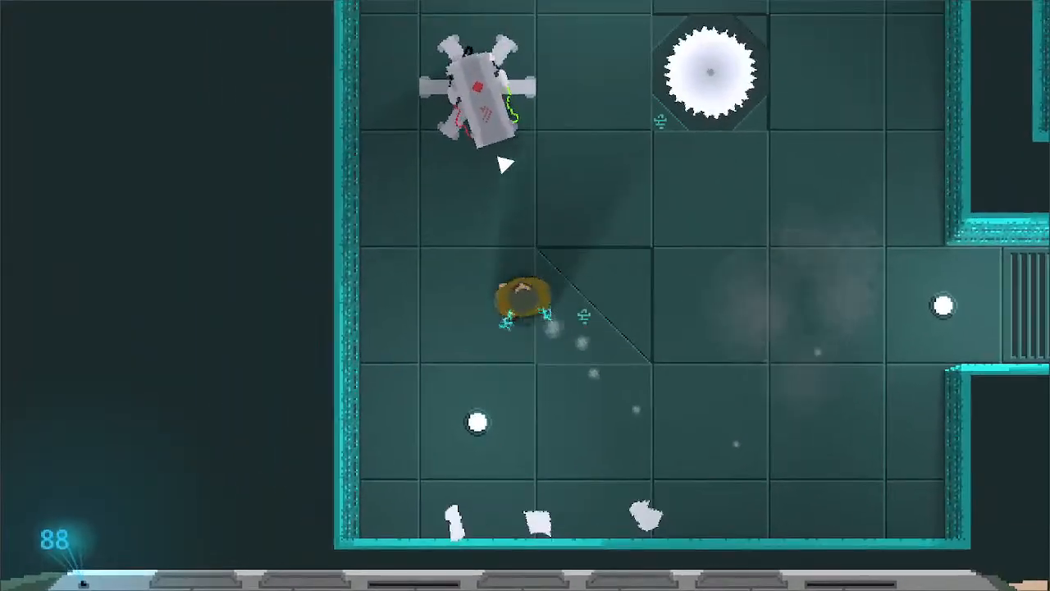
pyautogui.press('w')
pyautogui.press('a')
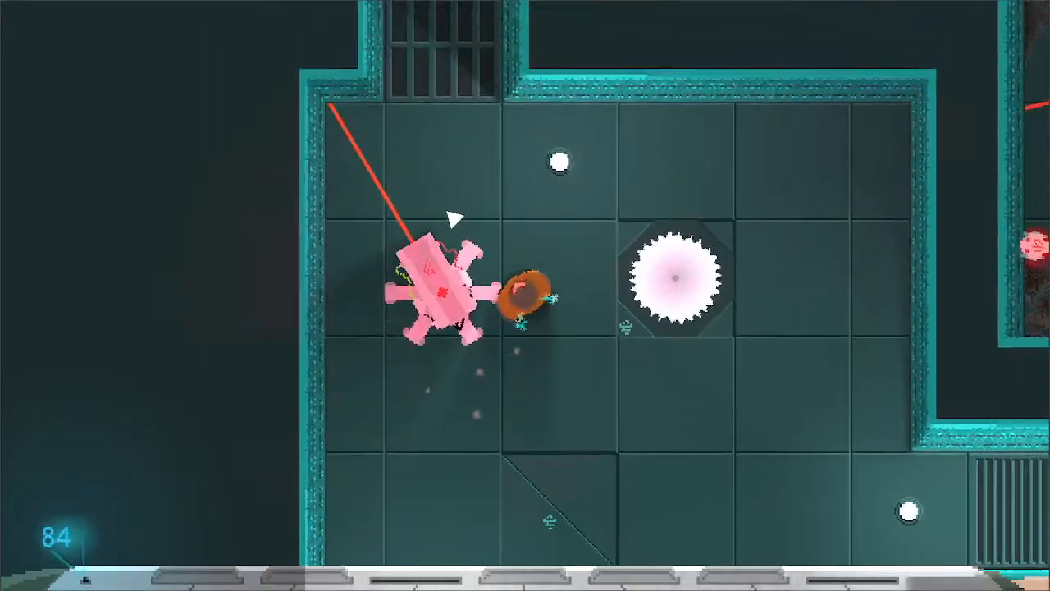
# - Continue north through the grated passage and attack the small robots around the next room's spinning blade
pyautogui.press('w')
pyautogui.press('d')
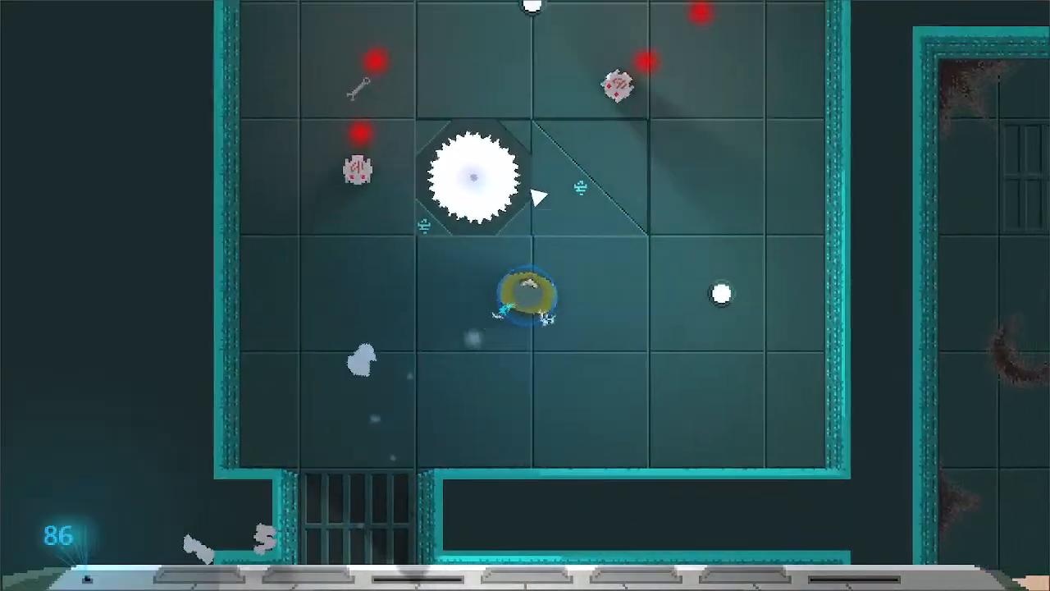
pyautogui.click(450, 204)
pyautogui.press('s')
pyautogui.press('a')
pyautogui.click(774, 181)
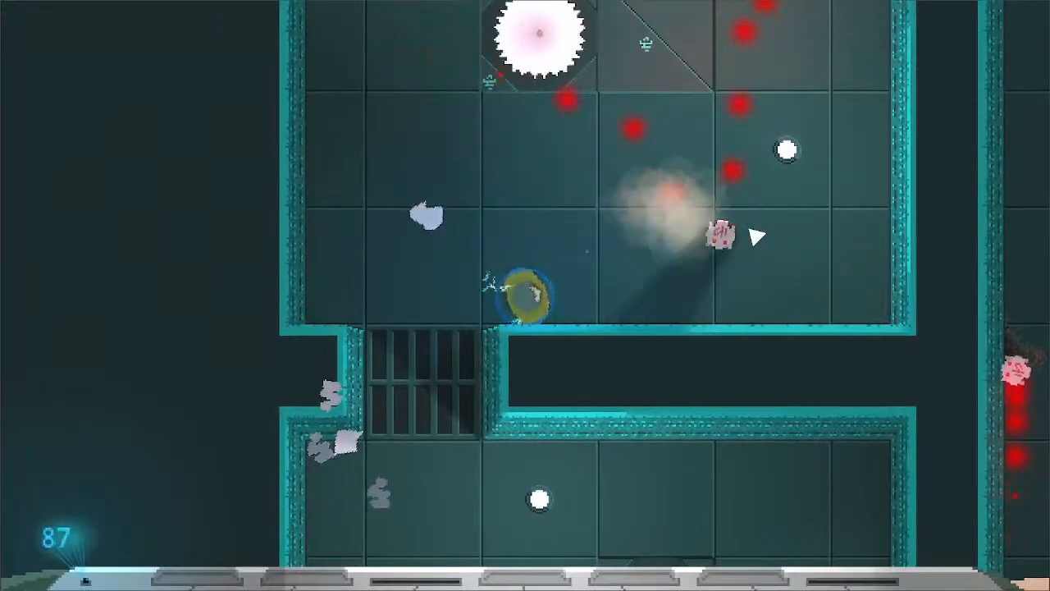
# - Chase the remaining small robot around the southeast part of the room and strike at it
pyautogui.press('d')
pyautogui.press('w')
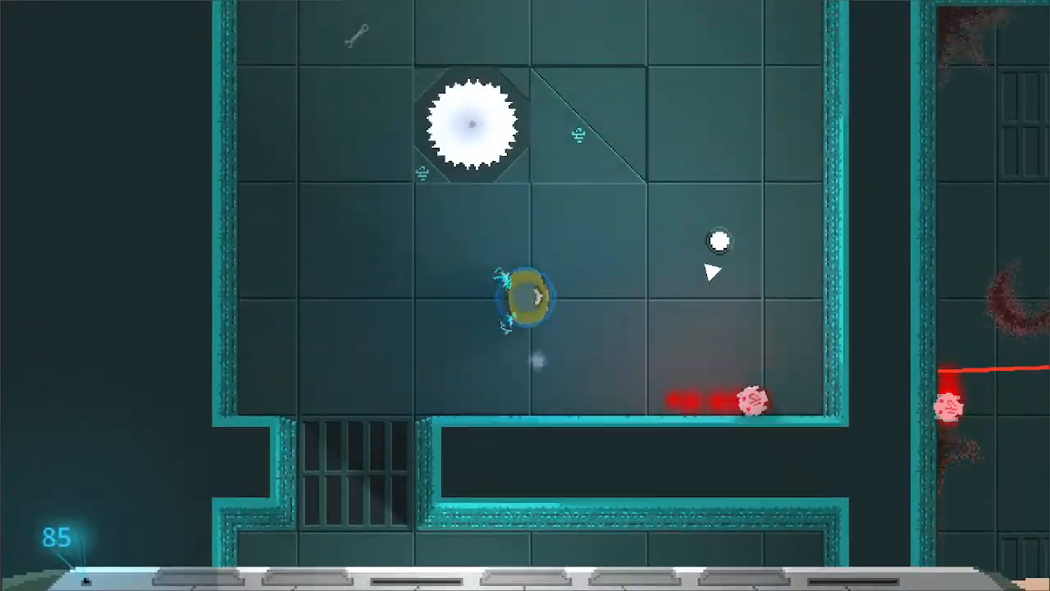
pyautogui.press('d')
pyautogui.press('s')
pyautogui.click(661, 227)
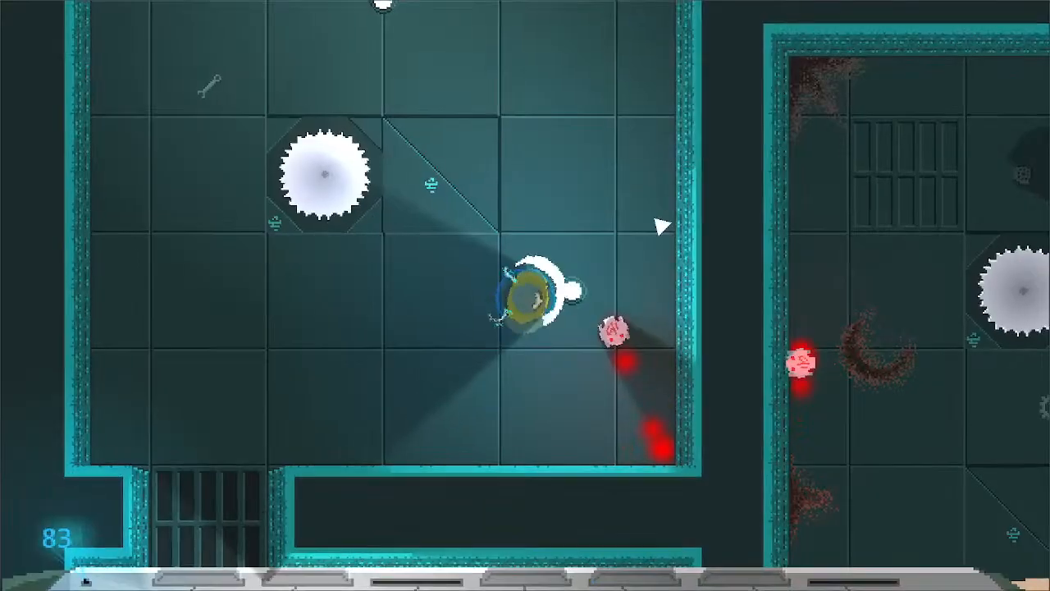
pyautogui.press('w')
pyautogui.press('a')
pyautogui.click(639, 474)
pyautogui.press('w')
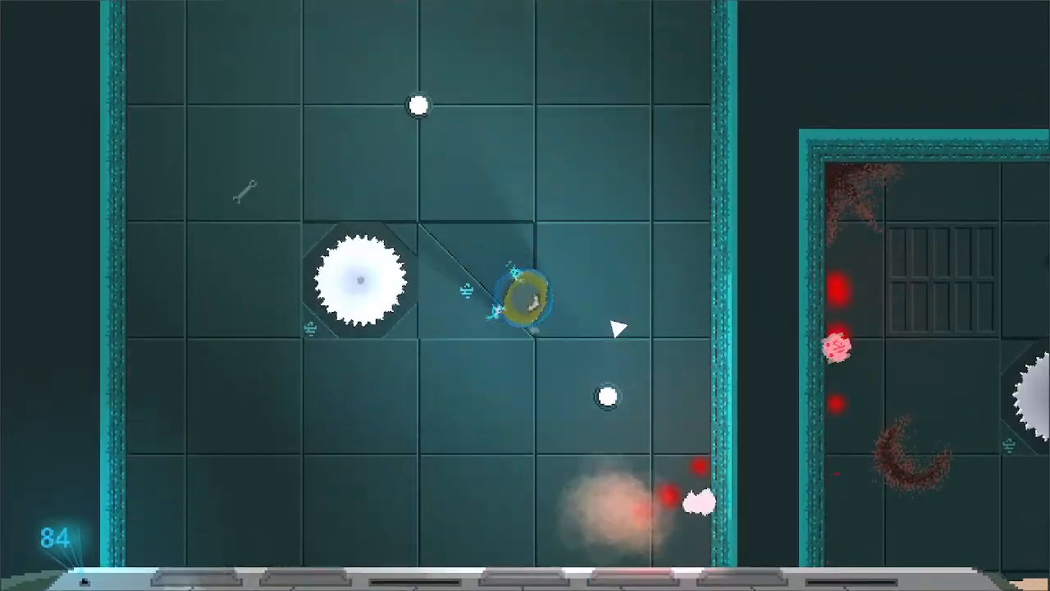
# - Head north past the spinning blade, attacking on the way to the six-legged robot near the east corridor
pyautogui.press('d')
pyautogui.press('w')
pyautogui.click(421, 214)
pyautogui.press('d')
pyautogui.press('s')
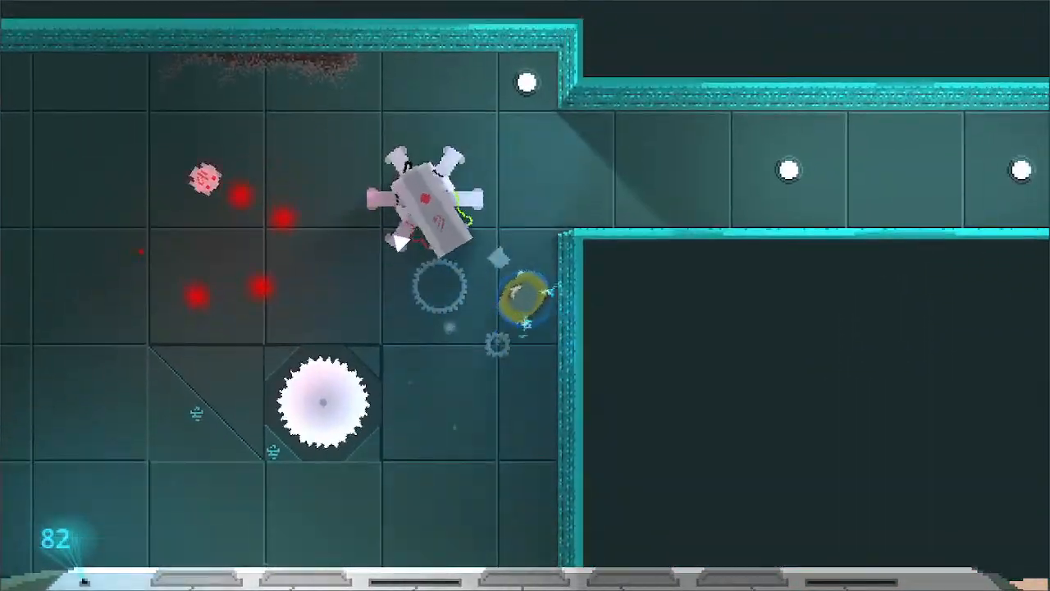
# - Dodge the laser of the six-legged robot by the east corridor, attack it, and fall back into the corridor
pyautogui.press('w')
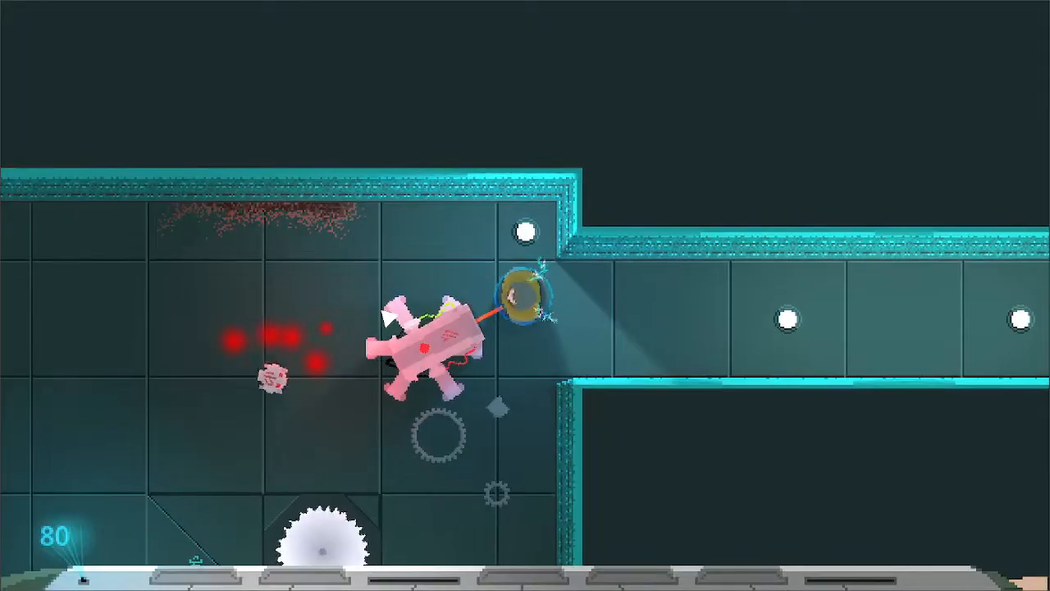
pyautogui.press('s')
pyautogui.press('a')
pyautogui.click(451, 205)
pyautogui.press('w')
pyautogui.press('d')
# - Strike at the small robot from the corridor mouth, then follow the corridor east into the large room
pyautogui.press('d')
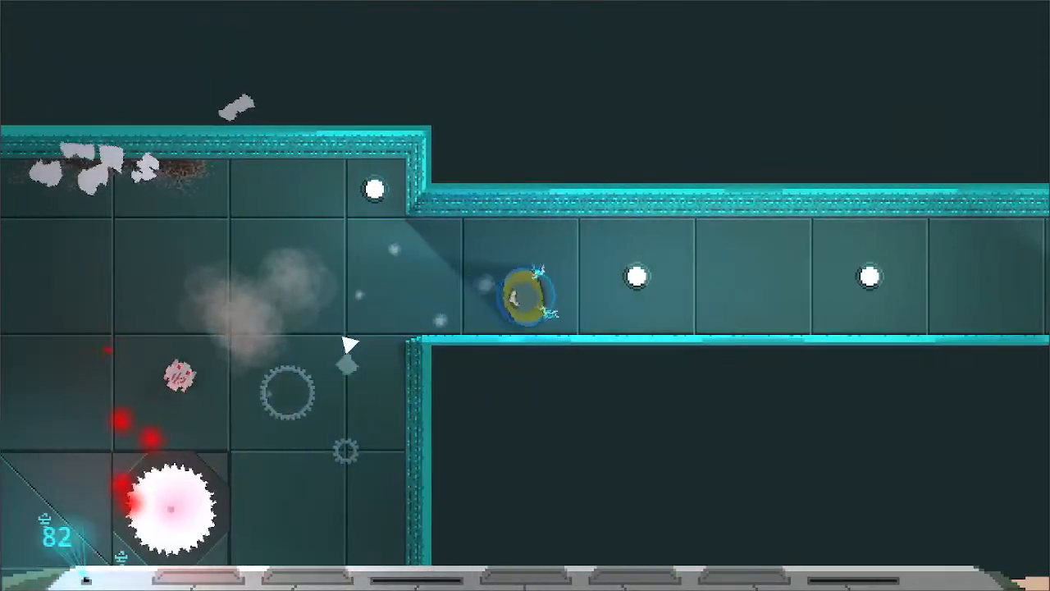
pyautogui.press('a')
pyautogui.click(352, 325)
pyautogui.press('d')
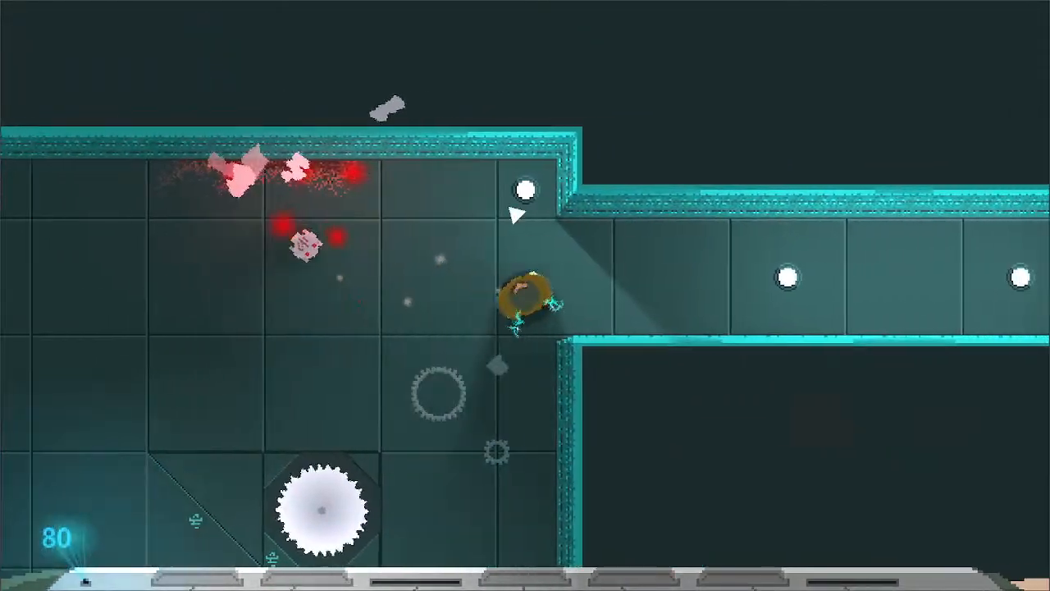
pyautogui.press('w')
pyautogui.press('d')
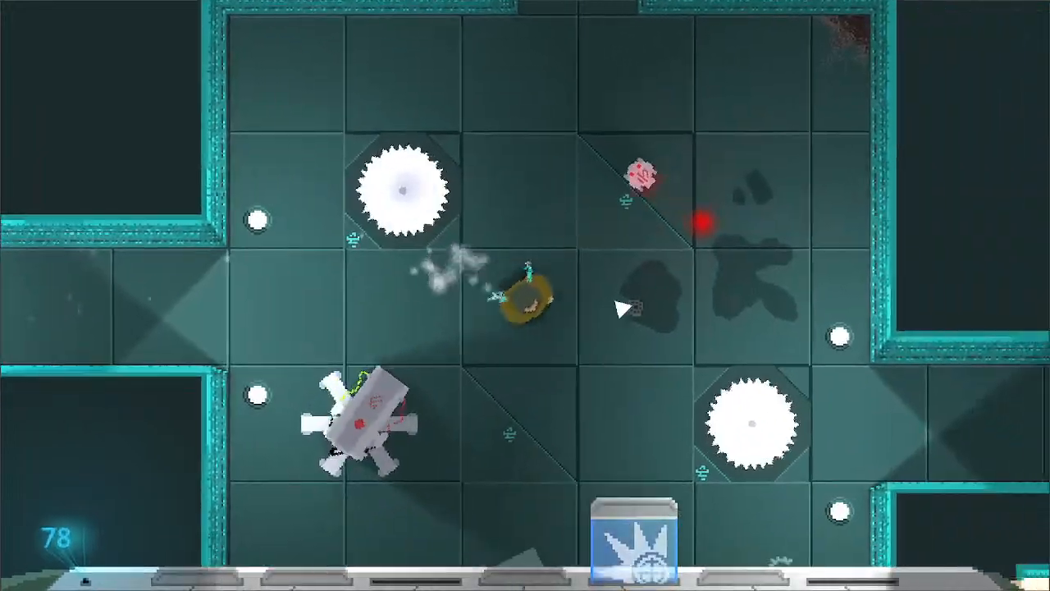
# - Fight through the west side of the large room, attacking the six-legged robot below the corridor entrance
pyautogui.press('w')
pyautogui.click(513, 170)
pyautogui.press('a')
pyautogui.press('s')
pyautogui.click(548, 123)
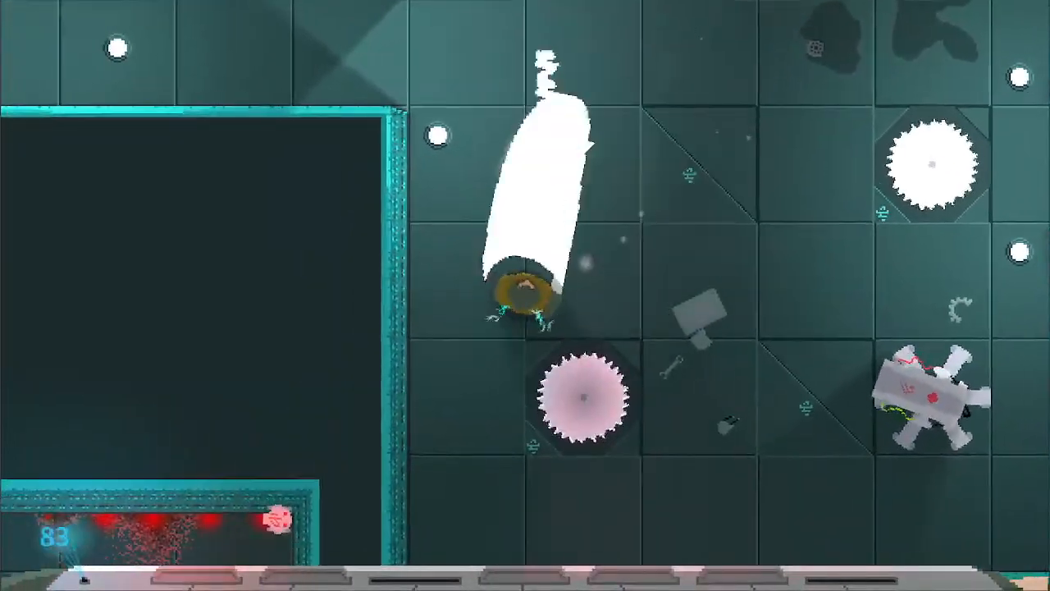
# - Cross to the large room's southeast corner, circle the six-legged robot there, and attack it
pyautogui.press('d')
pyautogui.press('s')
pyautogui.press('d')
pyautogui.press('w')
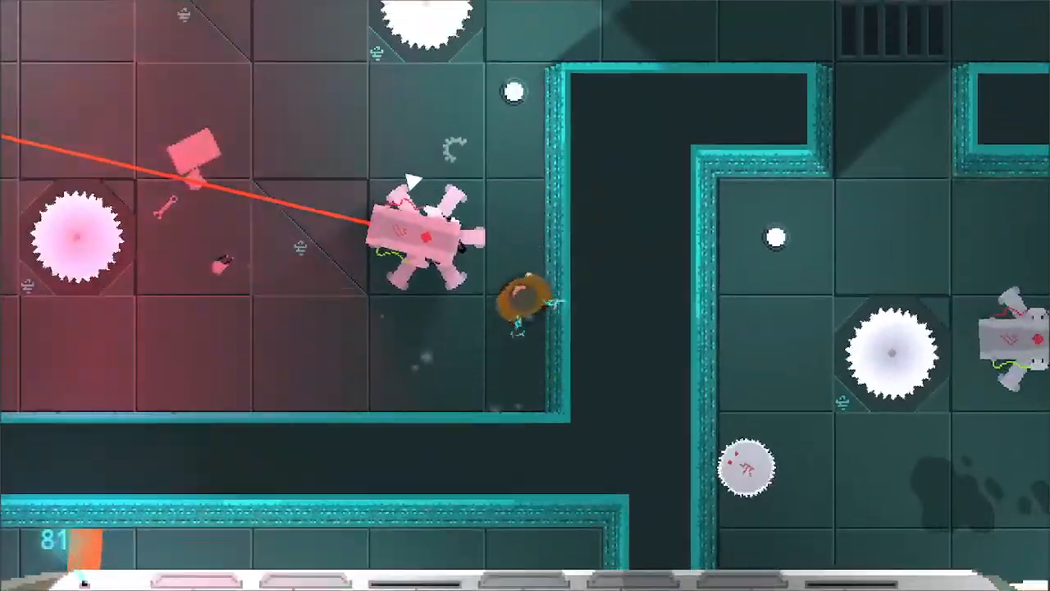
pyautogui.press('s')
pyautogui.press('a')
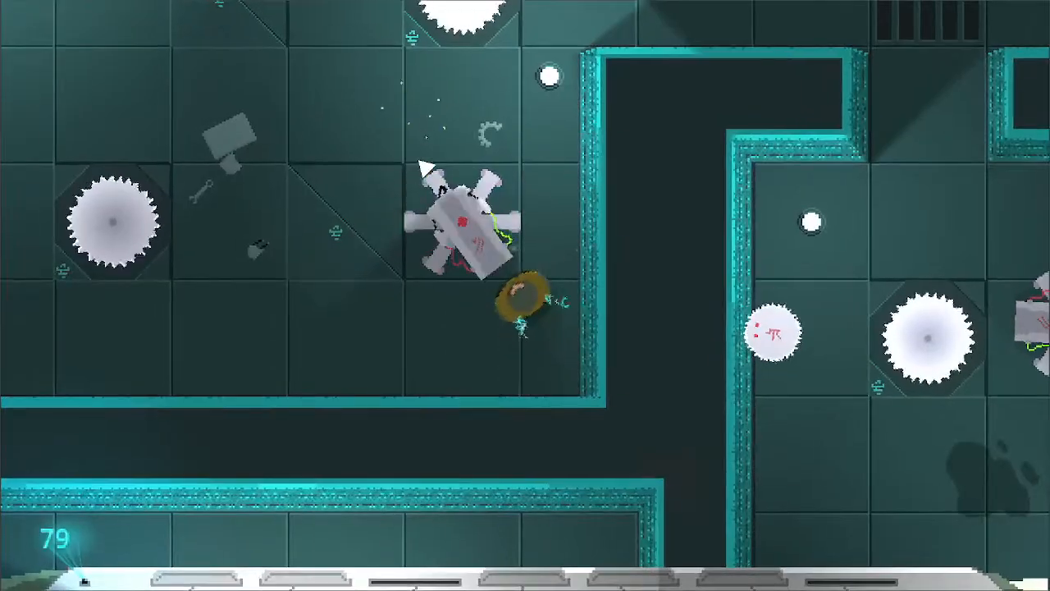
pyautogui.click(412, 181)
pyautogui.press('d')
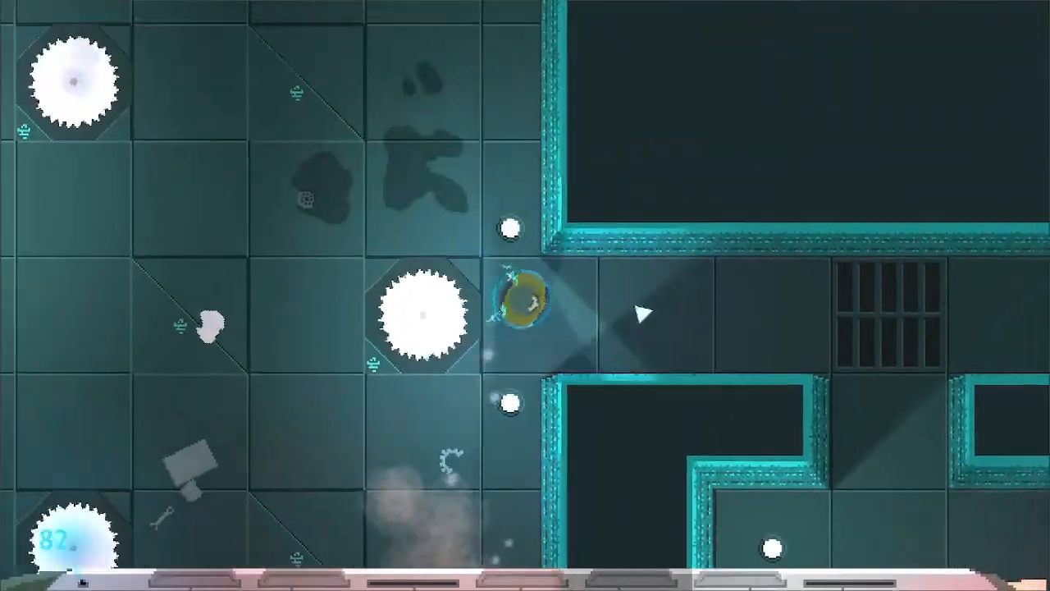
# - Take the east corridor into the southern side room and attack the round saw robot inside
pyautogui.press('d')
pyautogui.press('s')
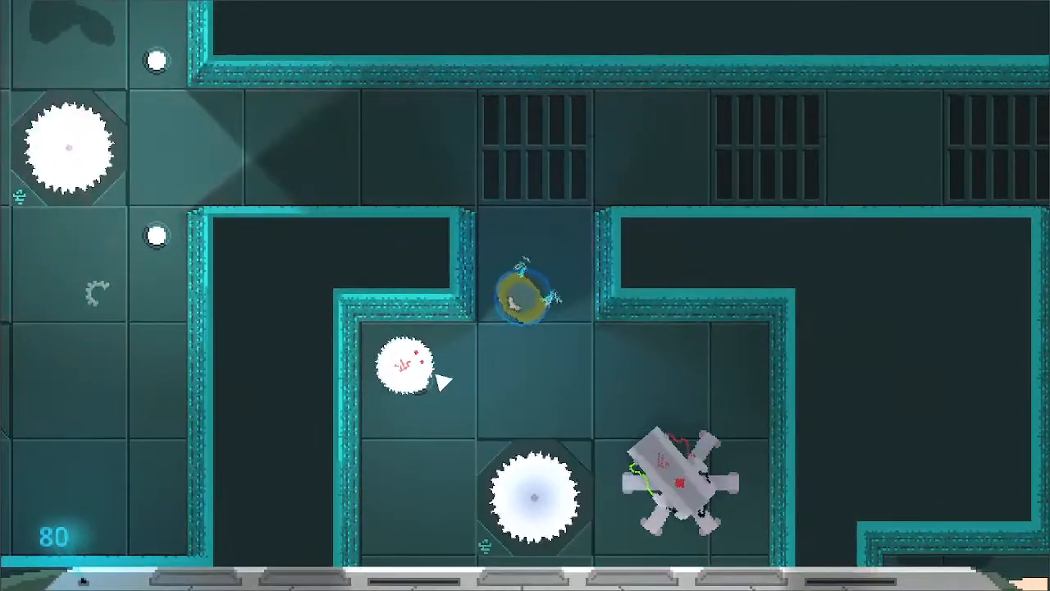
pyautogui.click(435, 377)
pyautogui.press('s')
pyautogui.press('a')
pyautogui.press('d')
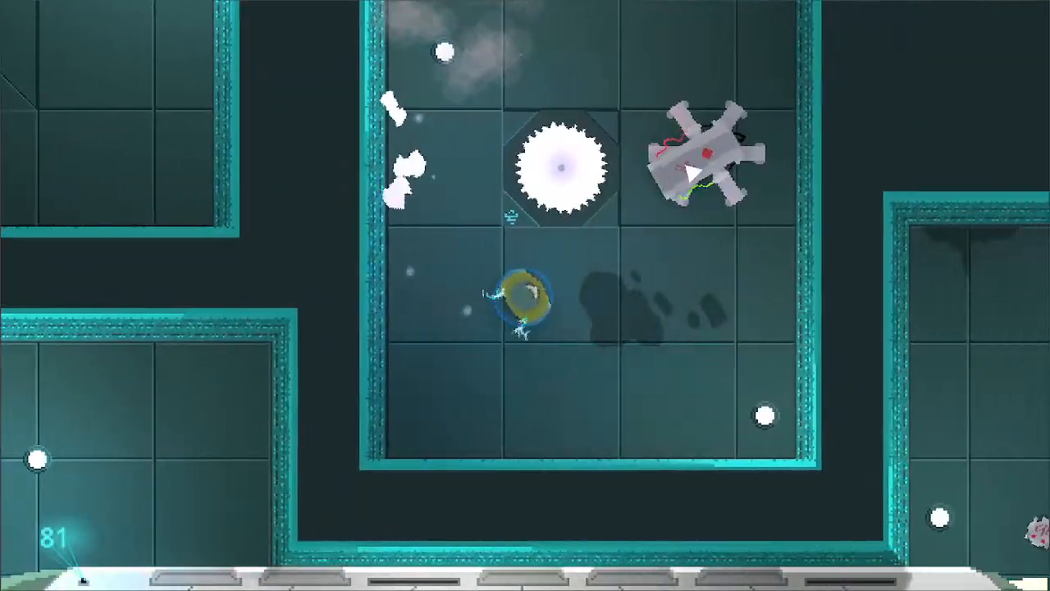
# - Attack the six-legged robot east of the side room's blade and head back to the grated corridor
pyautogui.click(633, 162)
pyautogui.press('w')
pyautogui.press('a')
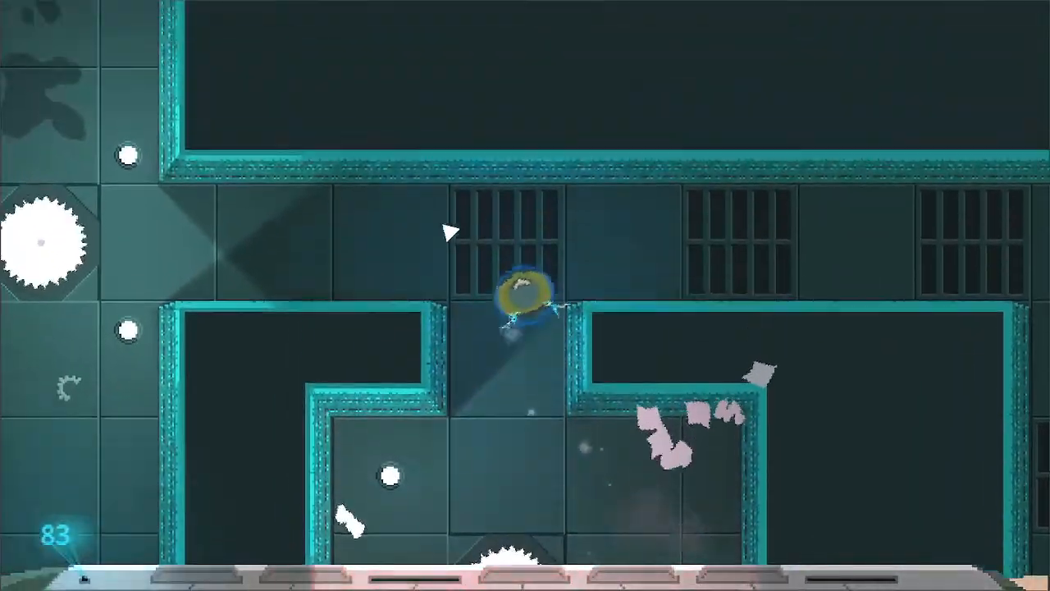
# - Return to the large room and go up its northern corridor into the room with the round saw robots
pyautogui.press('w')
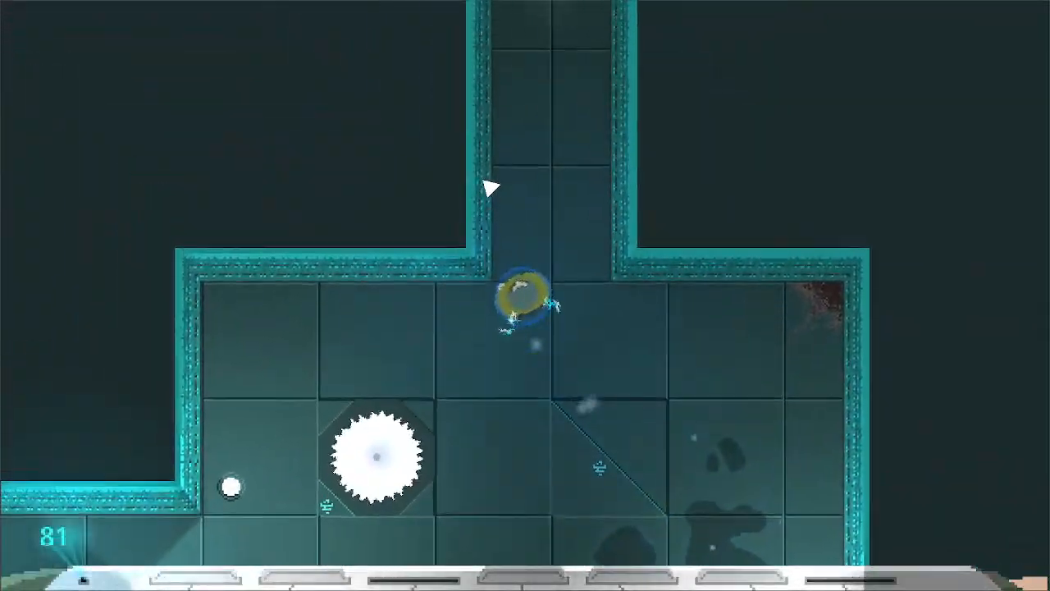
pyautogui.press('w')
pyautogui.press('d')
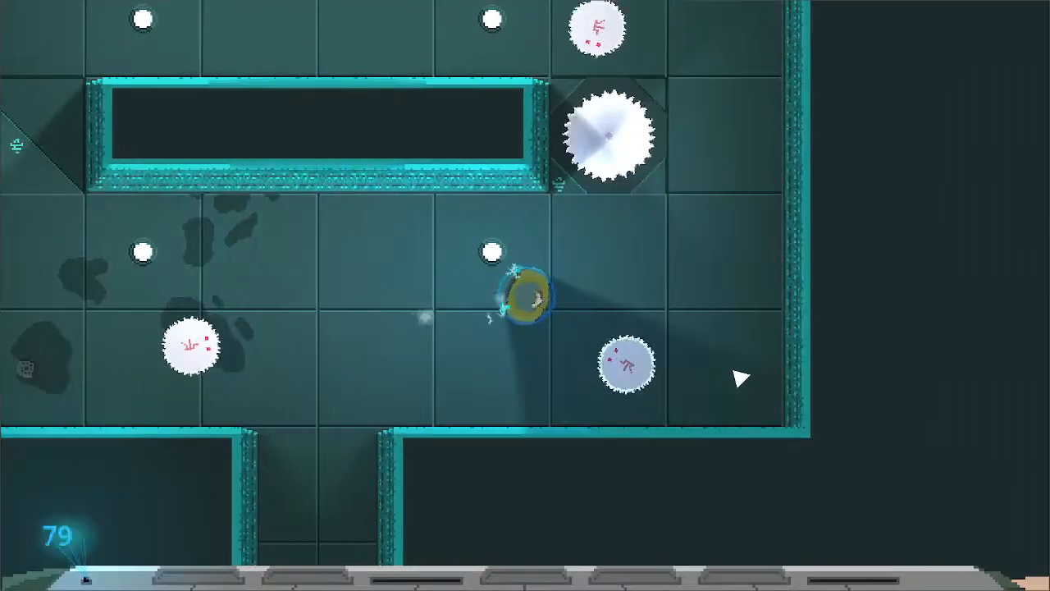
# - Retreat from the round saw robots down the corridor to the north end of the large blade room
pyautogui.press('a')
pyautogui.press('s')
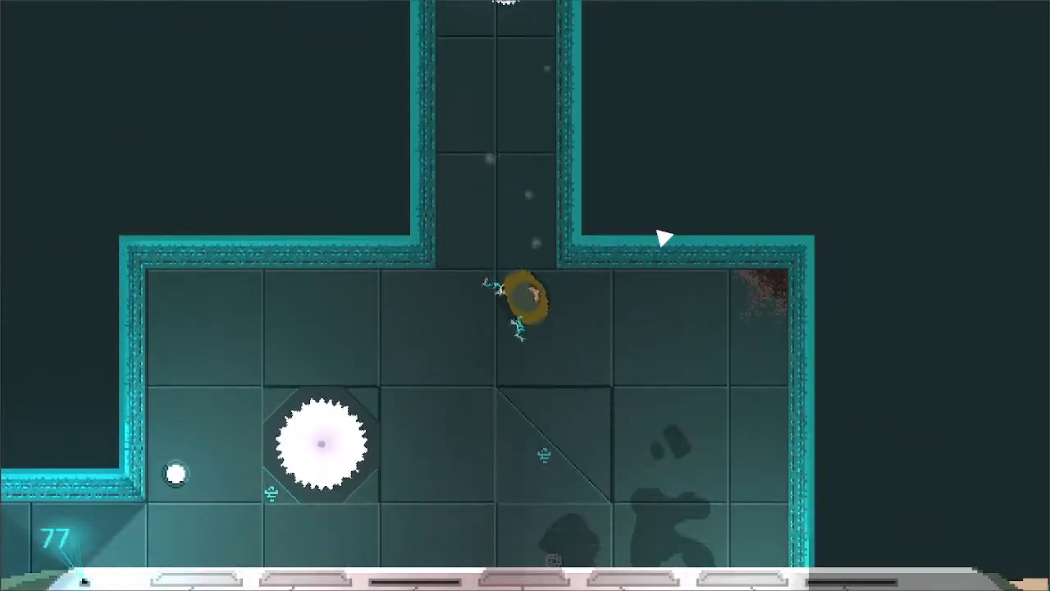
pyautogui.press('d')
pyautogui.press('a')
pyautogui.press('s')
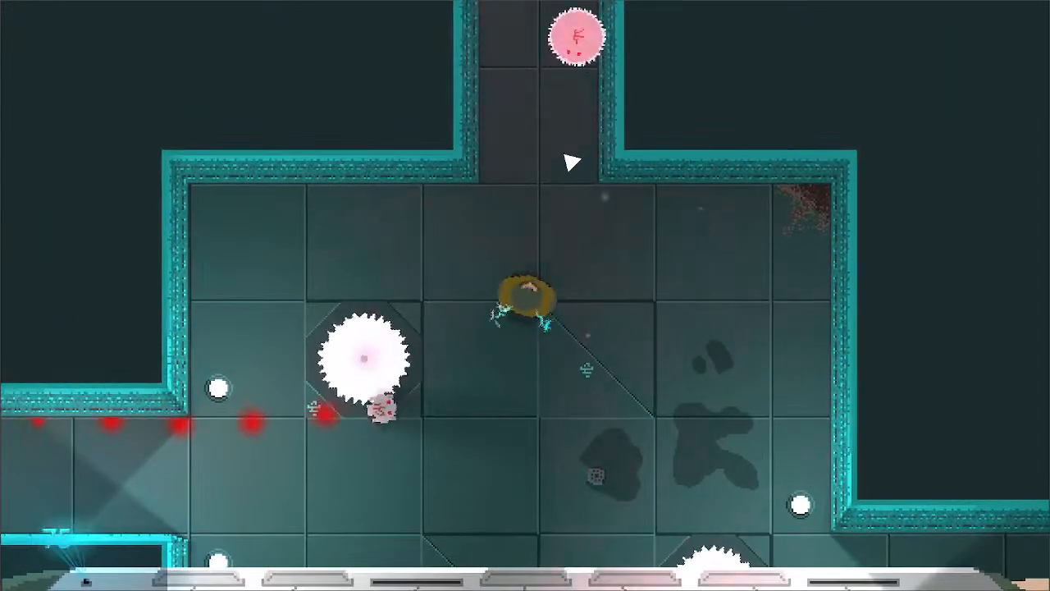
# - Attack the round saw robot in the corridor north of the large blade room and quit the playtest to the Godot script editor
pyautogui.press('w')
pyautogui.click(583, 206)
pyautogui.press('d')
pyautogui.press('Escape')
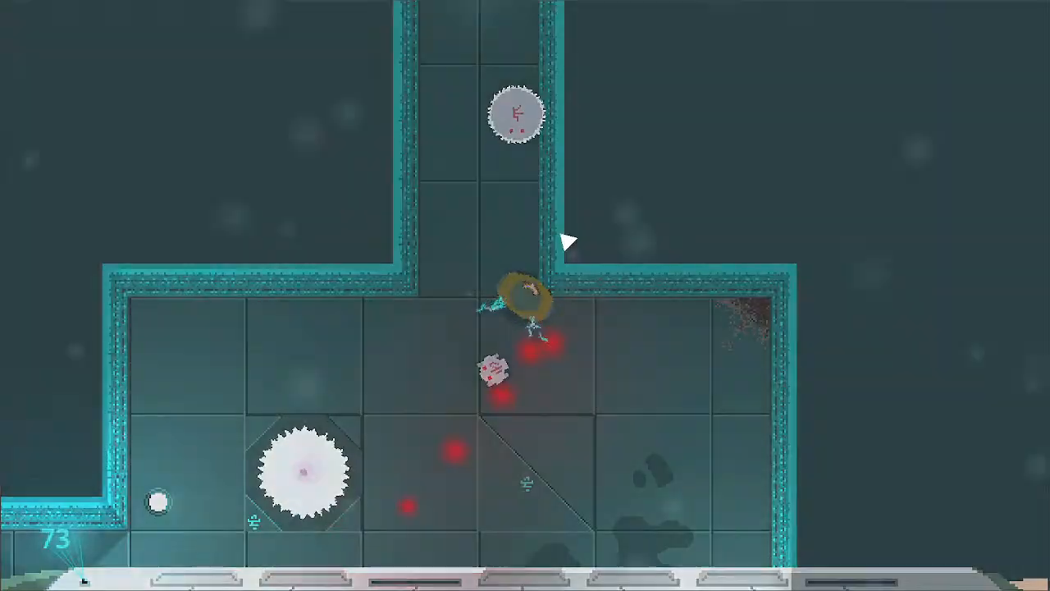
pyautogui.click(652, 439)
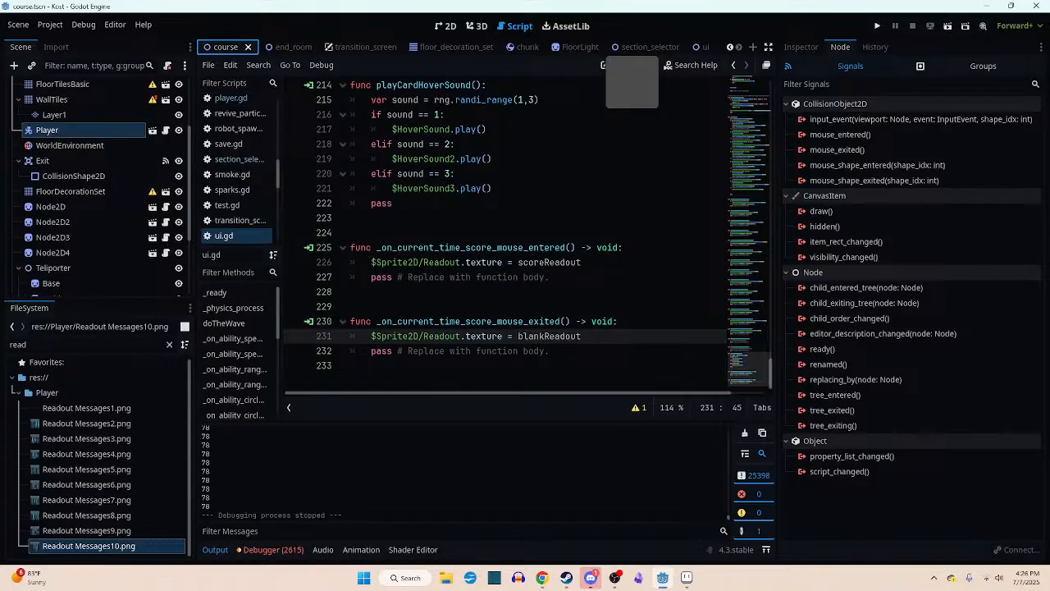
# - Switch to YouTube Studio in Chrome, read back through the stream's earlier live chat messages and return to the newest ones
pyautogui.moveTo(411, 0)
pyautogui.mouseDown()
pyautogui.moveTo(367, 0)
pyautogui.moveTo(365, 10)
pyautogui.moveTo(426, 9)
pyautogui.mouseUp()
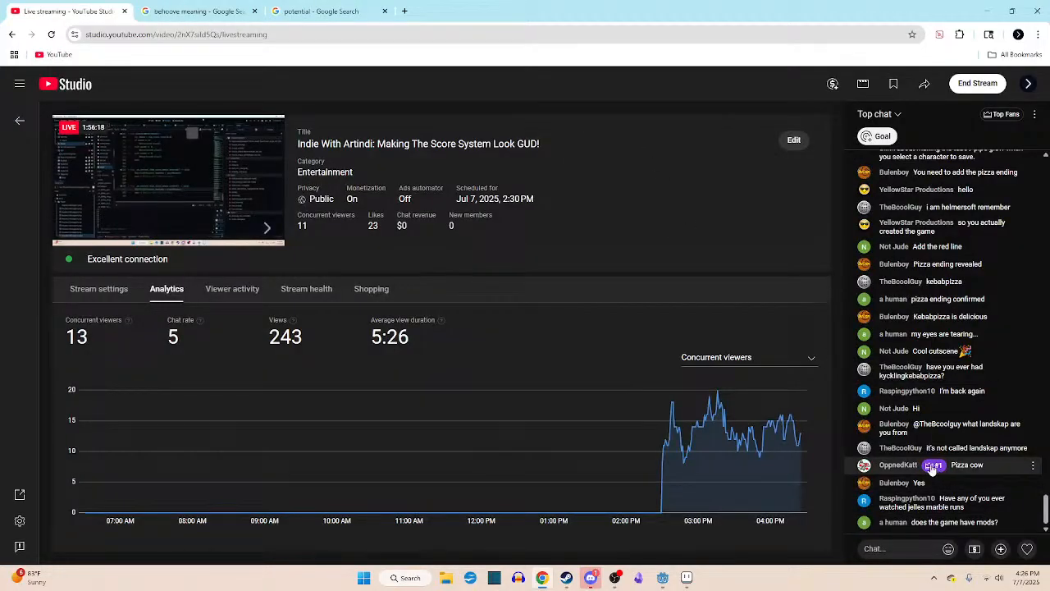
pyautogui.scroll(1, 935, 360)
pyautogui.scroll(3, 934, 361)
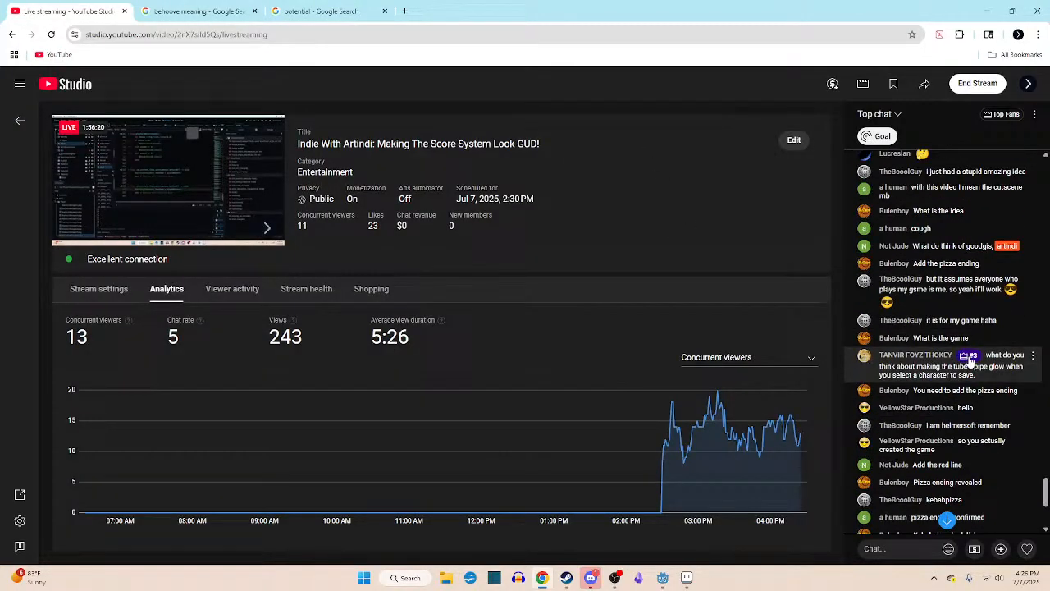
pyautogui.scroll(4, 971, 363)
pyautogui.scroll(-6, 970, 363)
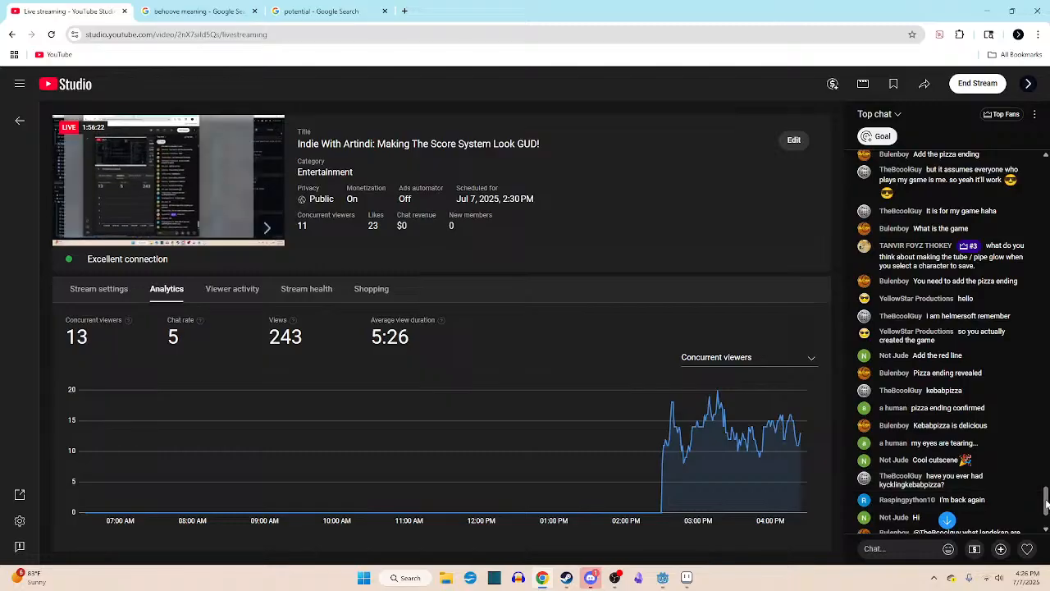
pyautogui.moveTo(1046, 502); pyautogui.dragTo(1046, 170)
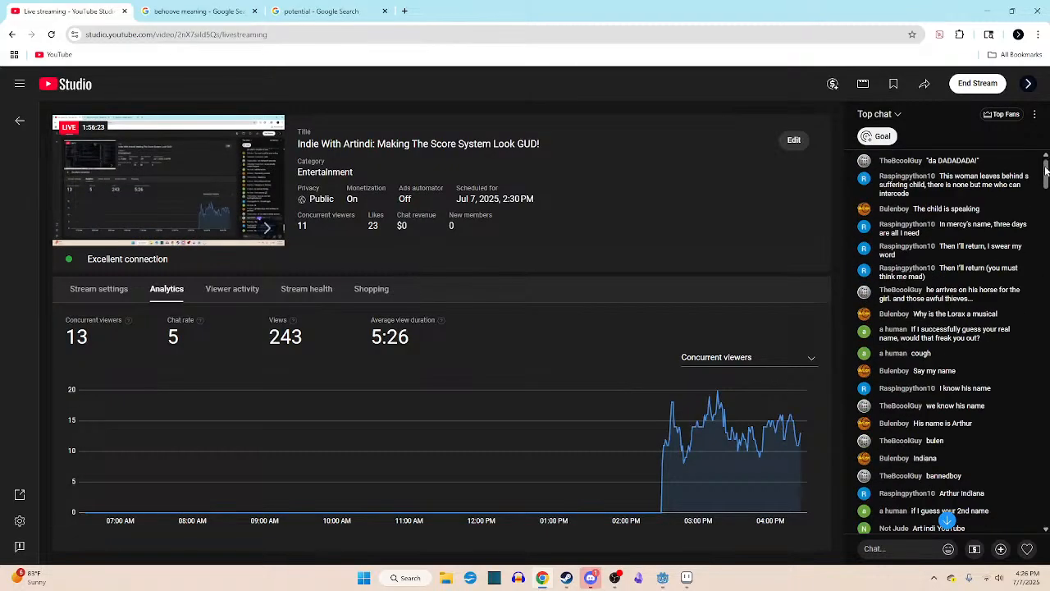
pyautogui.click(947, 520)
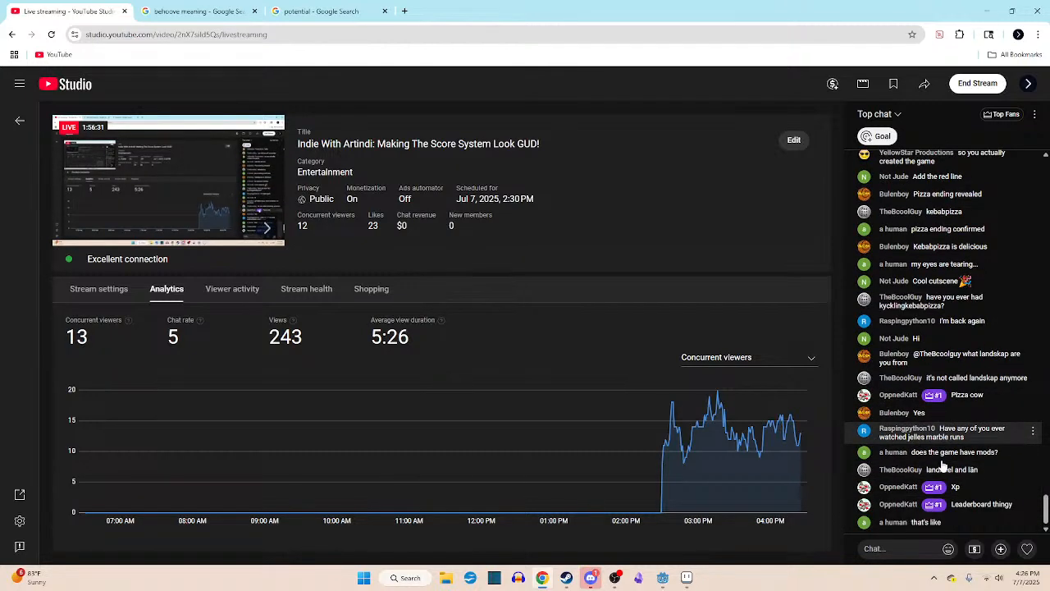
# - Open the Top Fans leaderboard from a chat message's rank badge and look through the ranked viewers and their XP
pyautogui.click(935, 505)
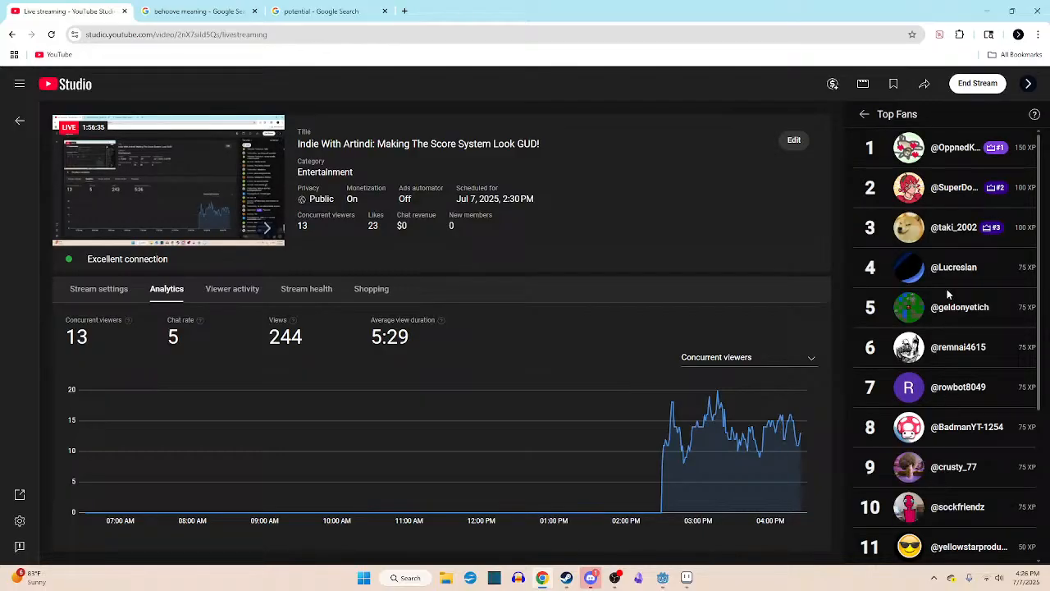
pyautogui.scroll(-2, 942, 206)
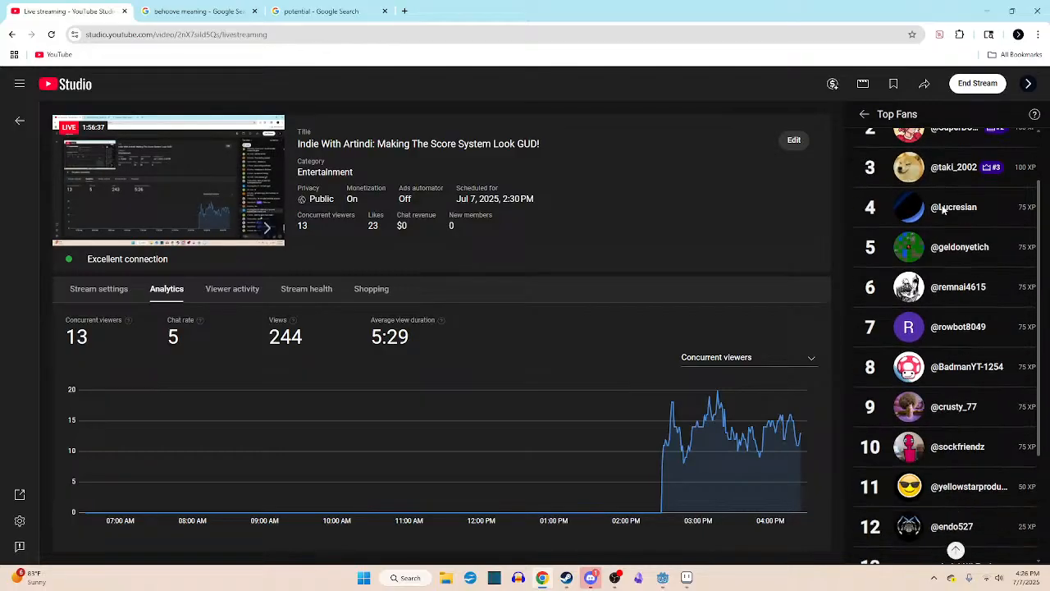
pyautogui.scroll(2, 942, 212)
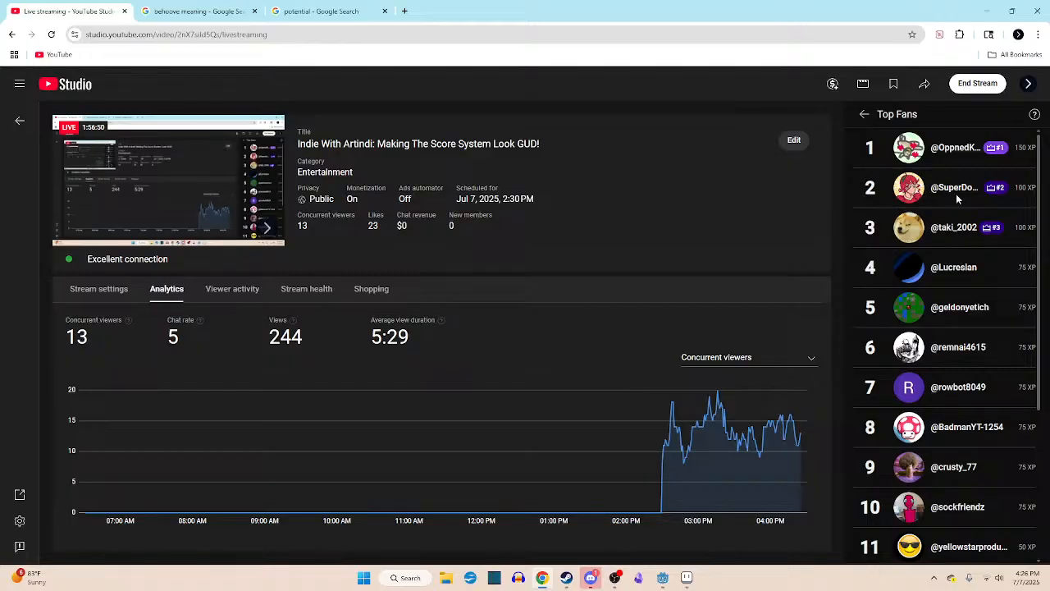
pyautogui.scroll(-3, 956, 195)
pyautogui.scroll(3, 956, 197)
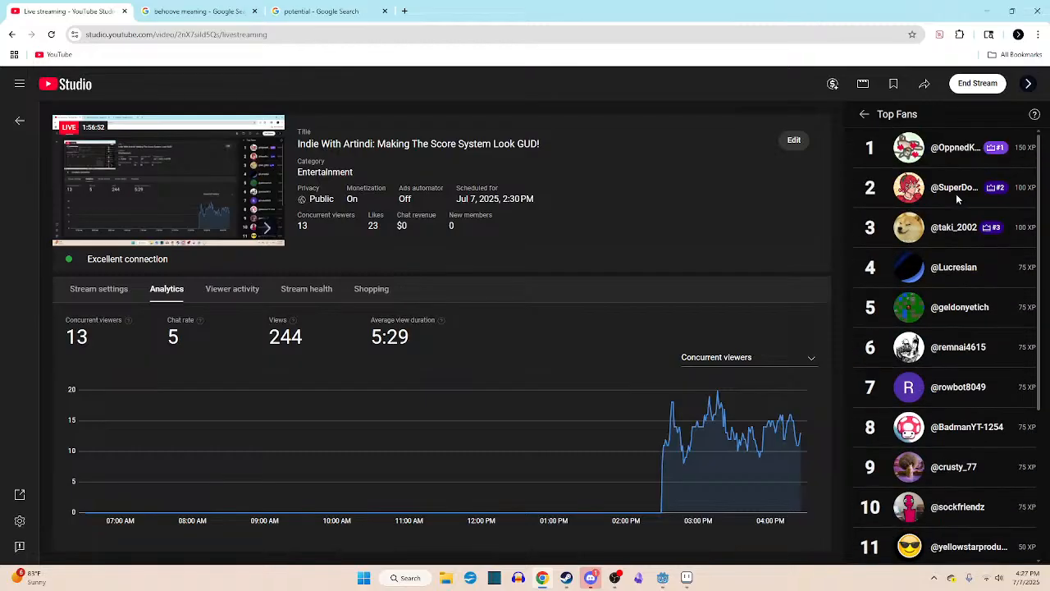
# - Read the Top Fans & XP explanation of how the leaderboard works, dismiss it and return to the live chat
pyautogui.click(1034, 116)
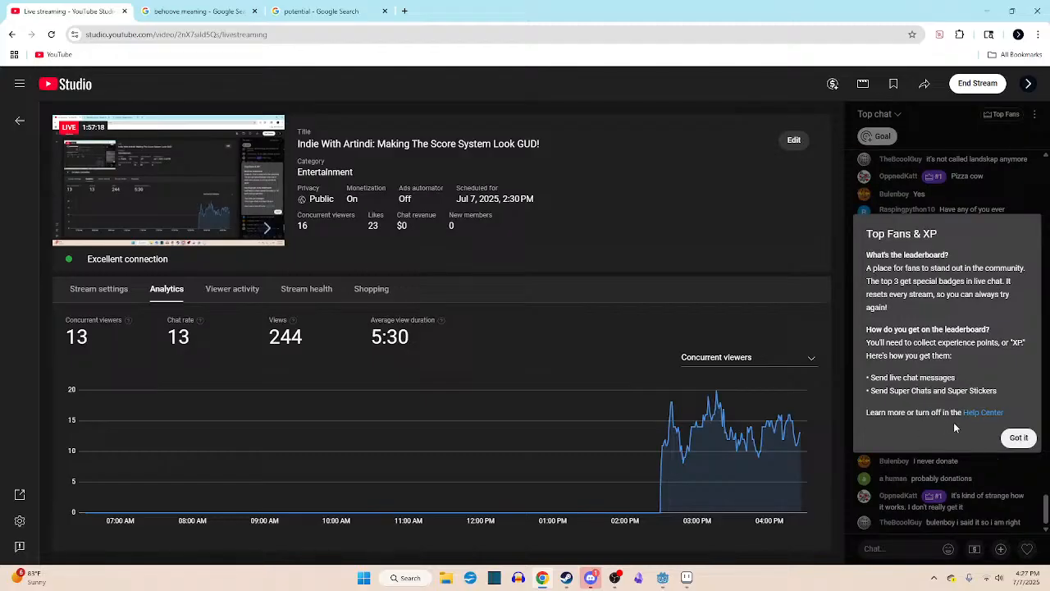
pyautogui.click(1019, 439)
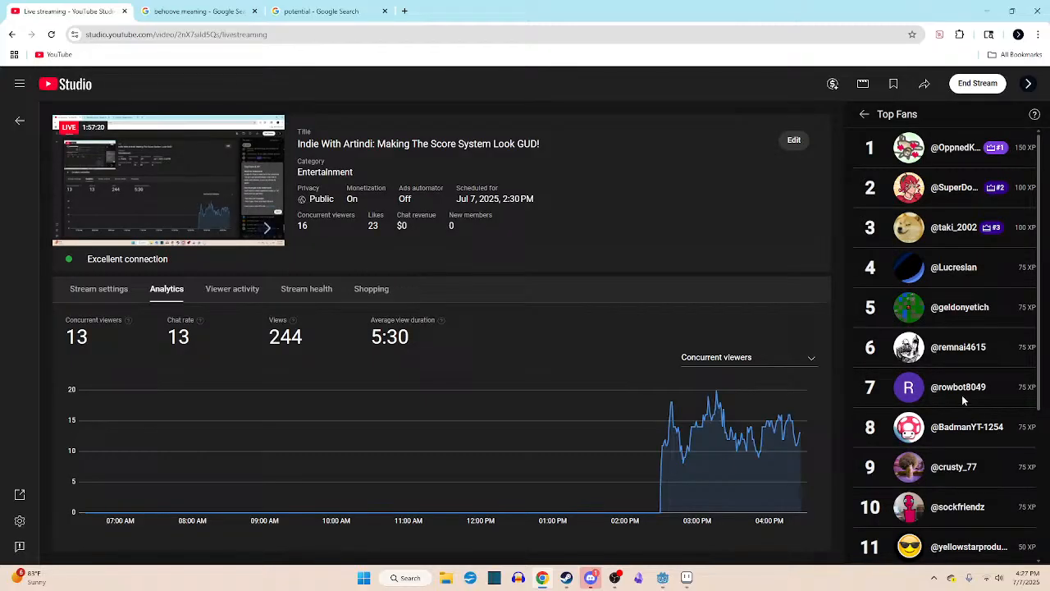
pyautogui.click(864, 114)
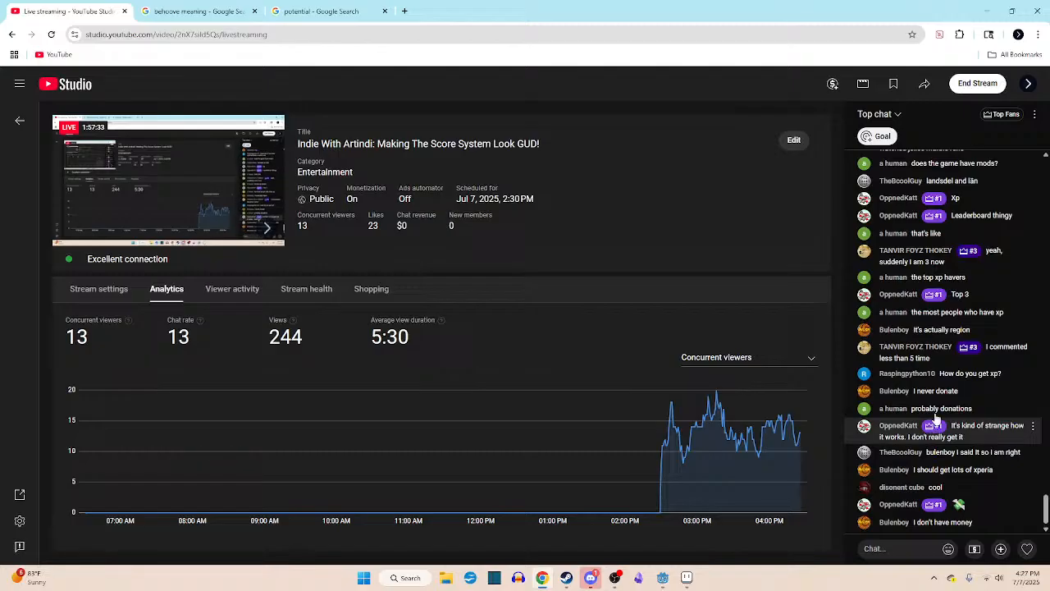
# - Reopen the Top Fans leaderboard to compare the lower ranks with the top three, checking the live chat in between
pyautogui.click(935, 214)
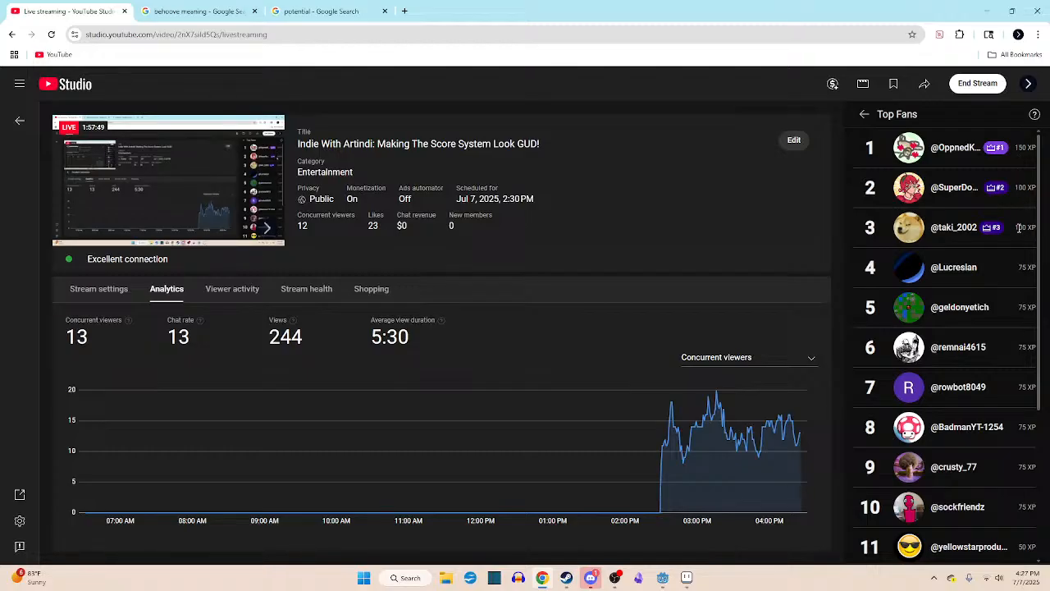
pyautogui.click(865, 115)
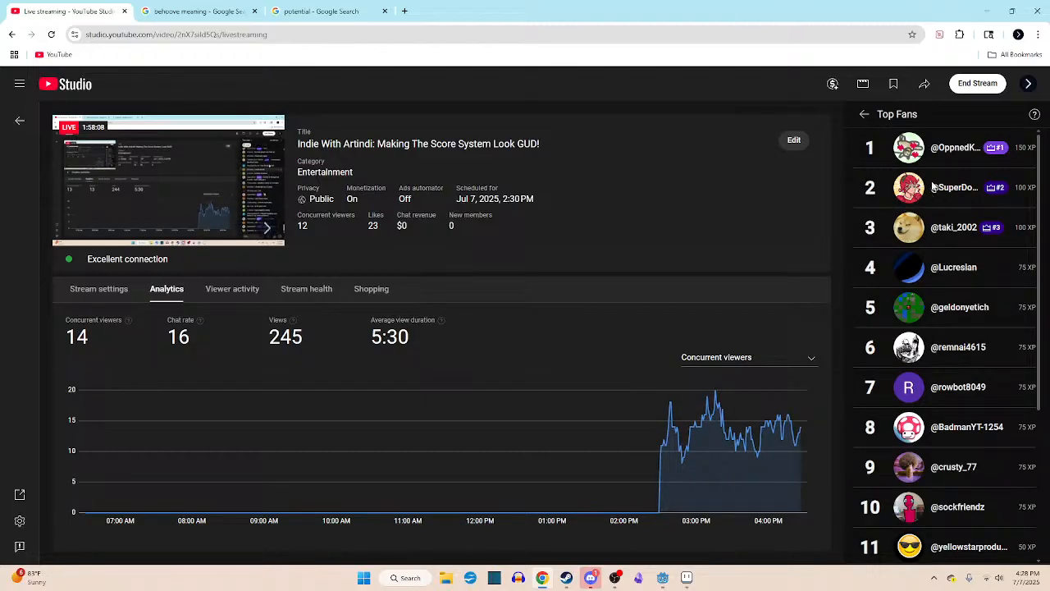
pyautogui.scroll(-2, 952, 343)
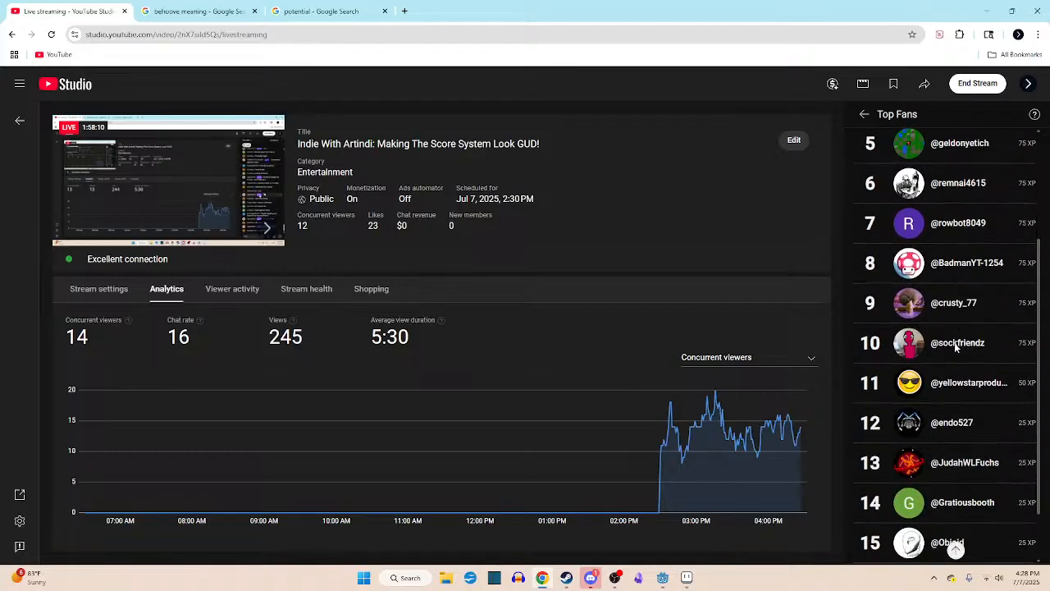
pyautogui.scroll(2, 955, 343)
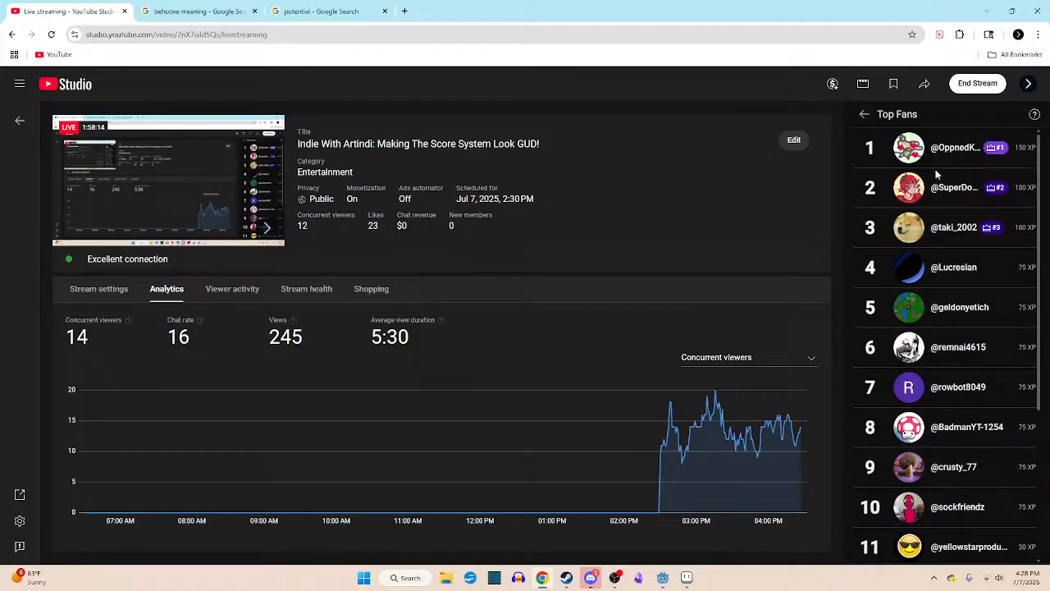
pyautogui.click(864, 114)
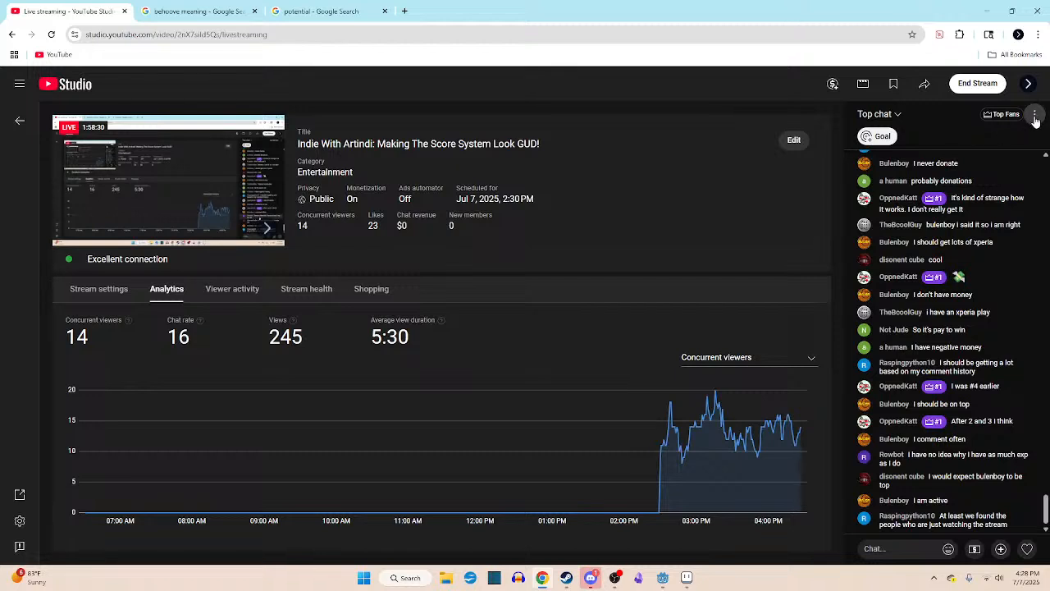
# - Open the Top Fans leaderboard from the #1 chat badge, examine the XP of all ranks and go back to the chat
pyautogui.click(934, 421)
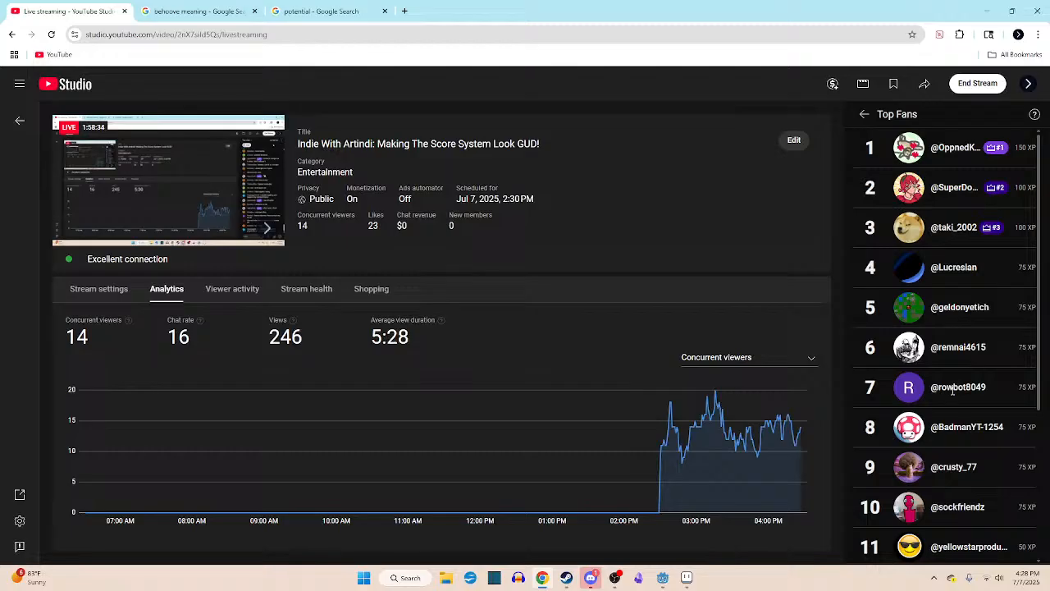
pyautogui.scroll(-3, 960, 392)
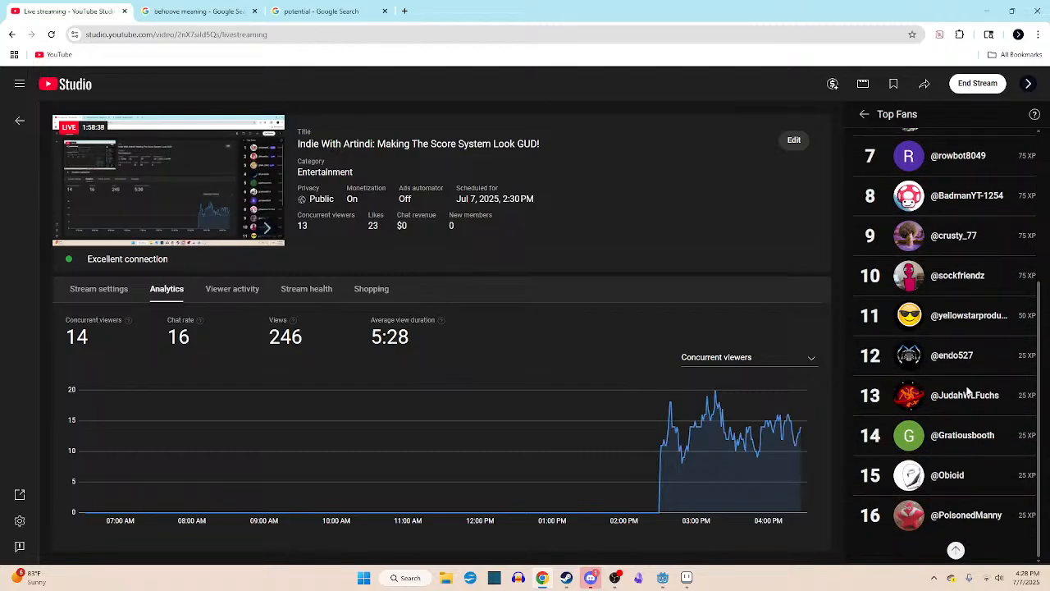
pyautogui.scroll(3, 968, 392)
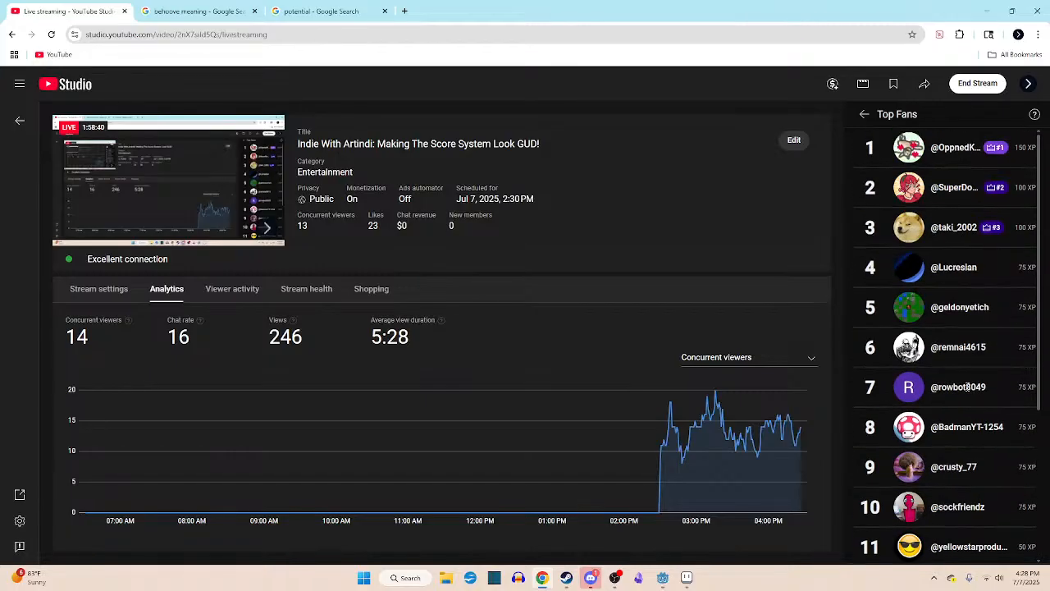
pyautogui.scroll(-3, 966, 387)
pyautogui.scroll(3, 966, 386)
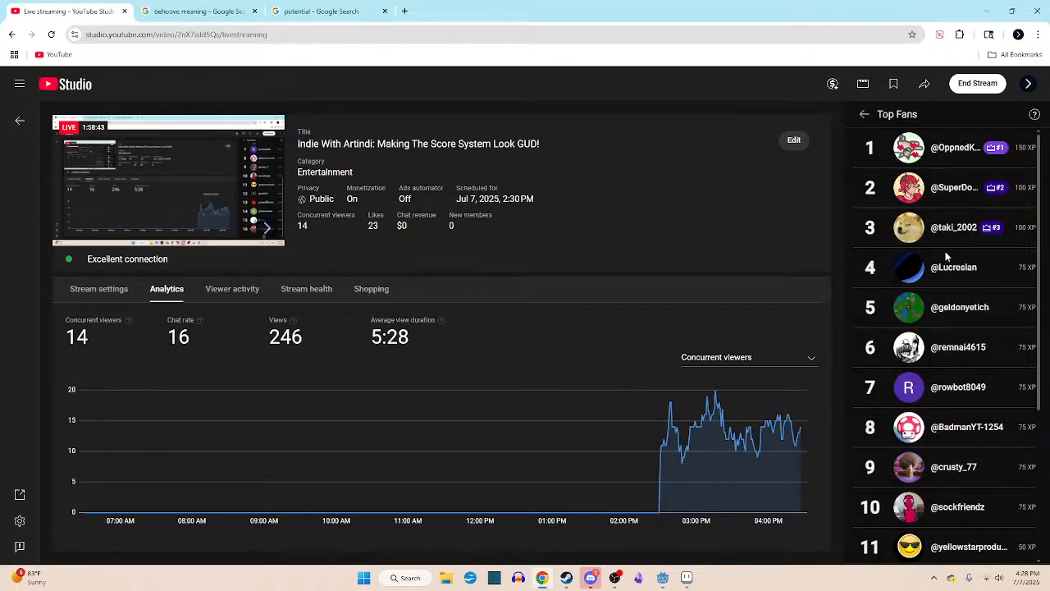
pyautogui.click(864, 114)
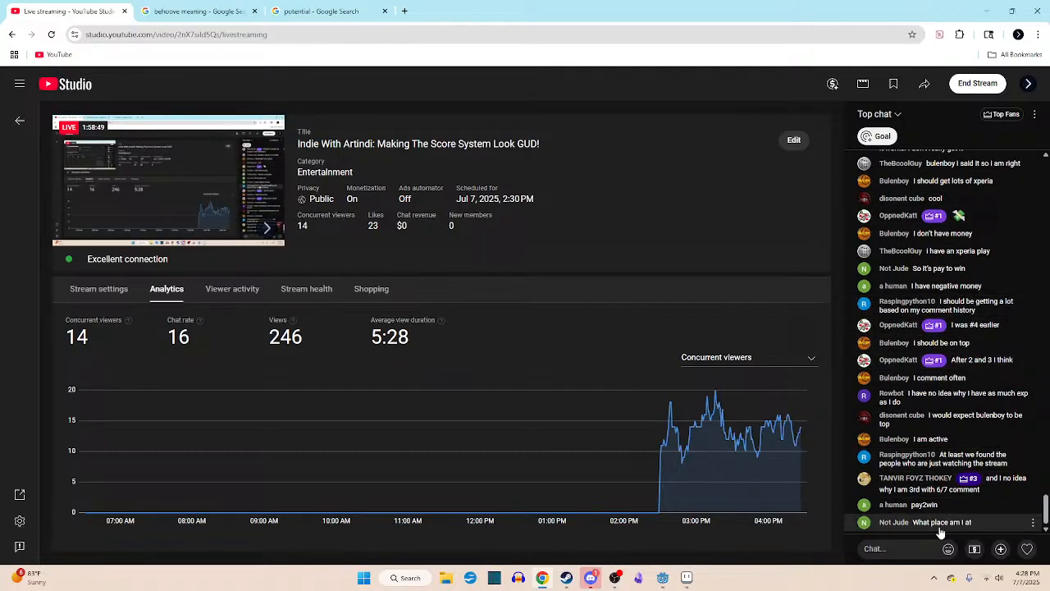
# - Open Top Fans from the #3 chat badge, search all ranks for the chatting viewers and go back to the chat
pyautogui.click(966, 482)
pyautogui.scroll(-3, 966, 484)
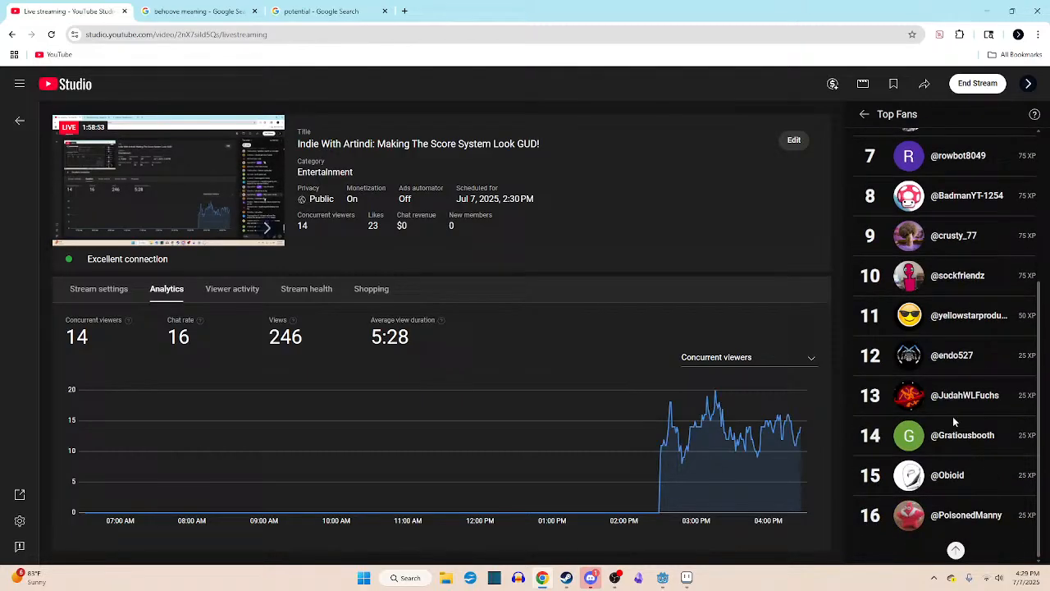
pyautogui.scroll(3, 945, 525)
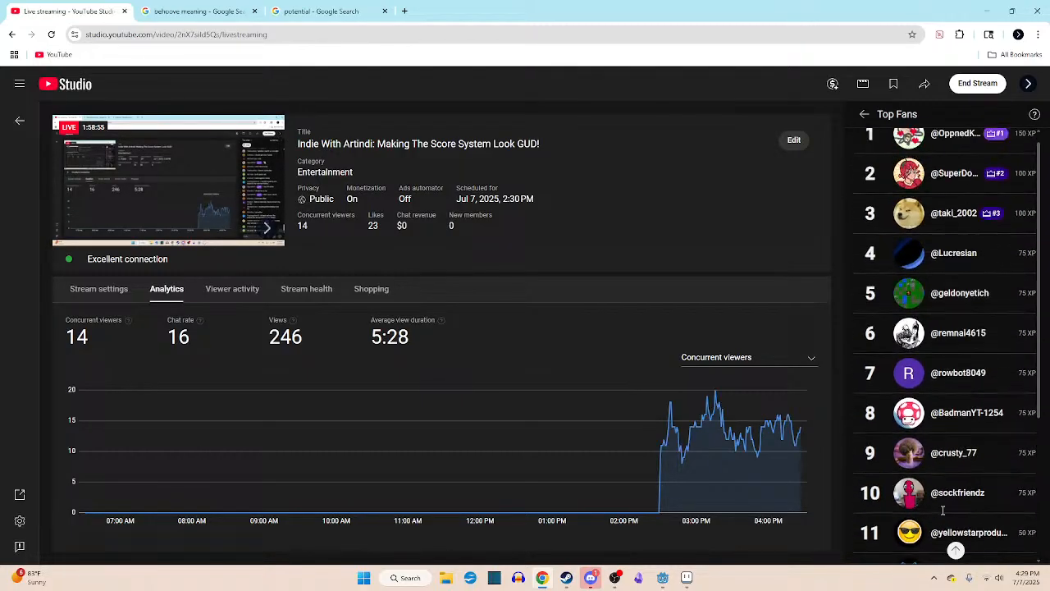
pyautogui.scroll(-3, 943, 492)
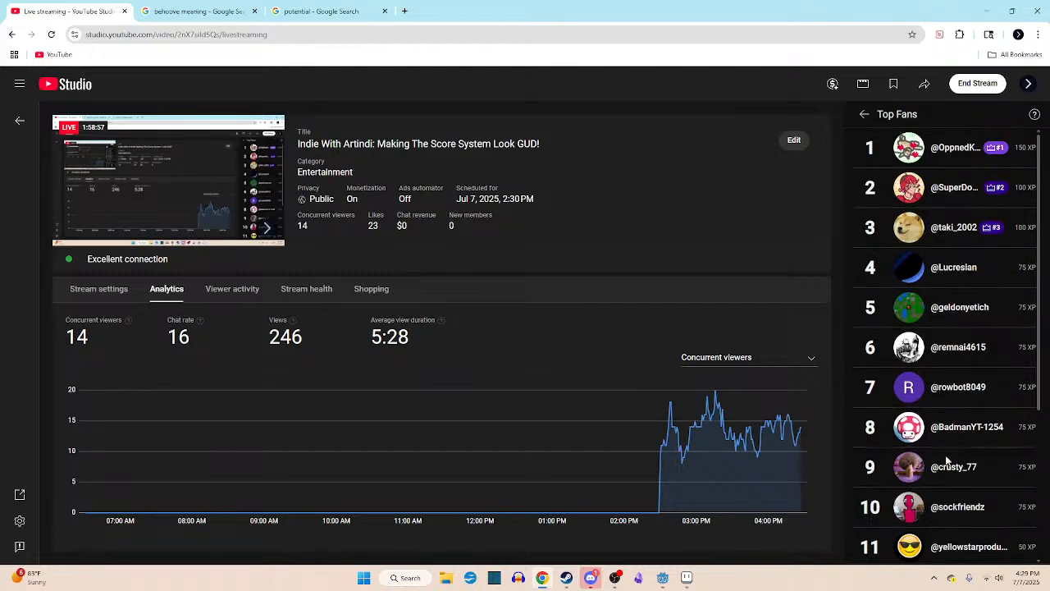
pyautogui.scroll(3, 945, 455)
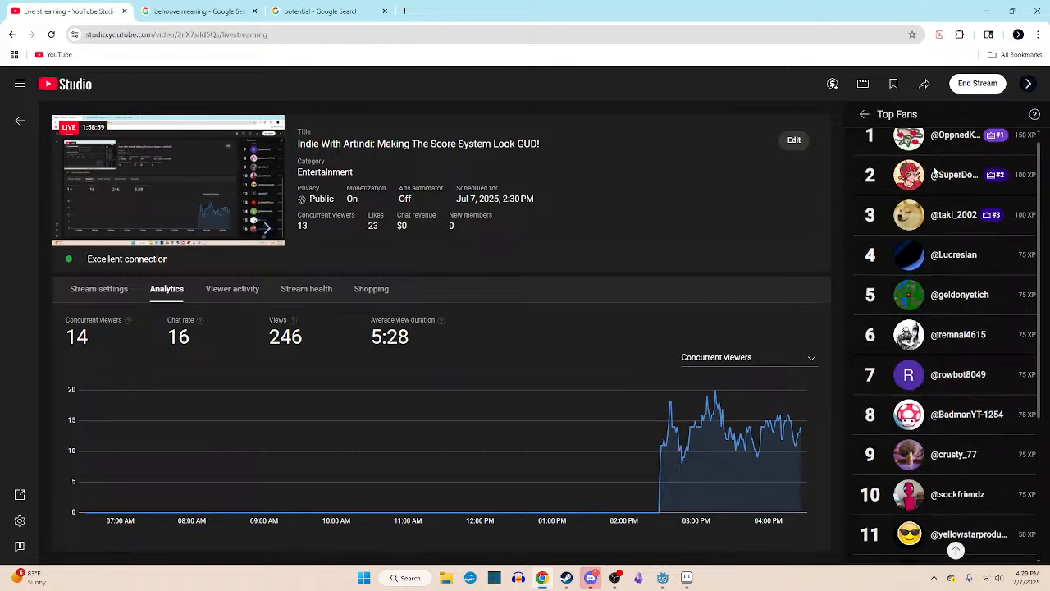
pyautogui.click(864, 114)
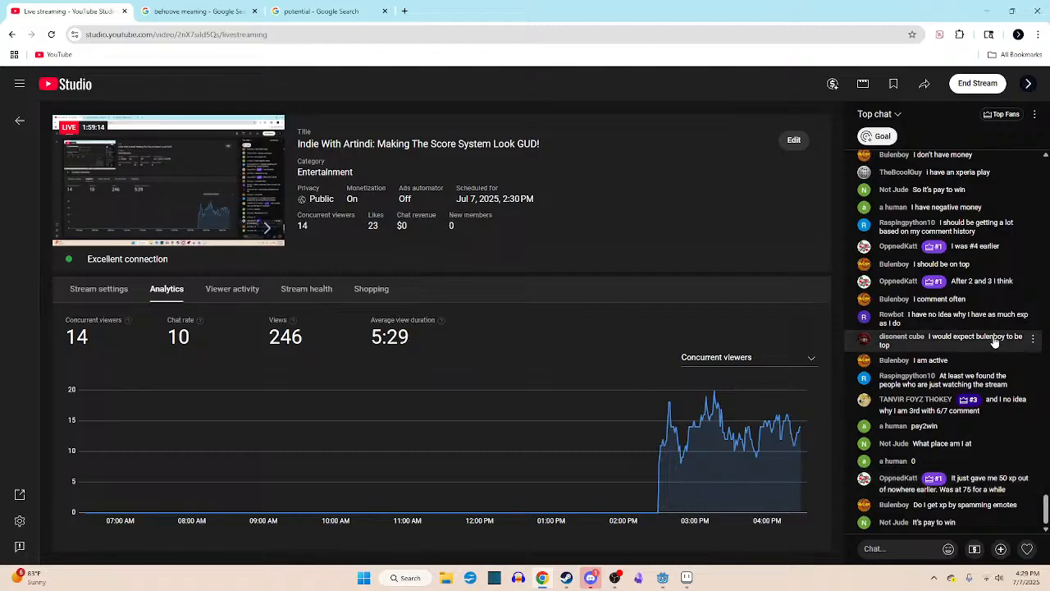
# - Open the Top Fans & XP help, highlight the Super Chats and Super Stickers line while reading it, and dismiss the help
pyautogui.click(1036, 120)
pyautogui.click(1030, 119)
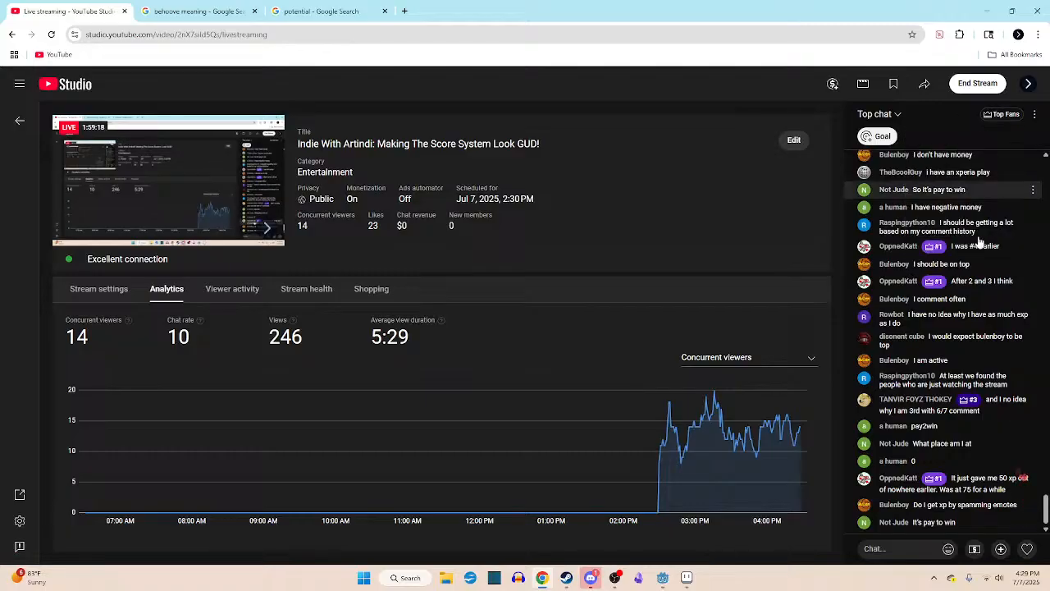
pyautogui.click(1001, 114)
pyautogui.click(1032, 122)
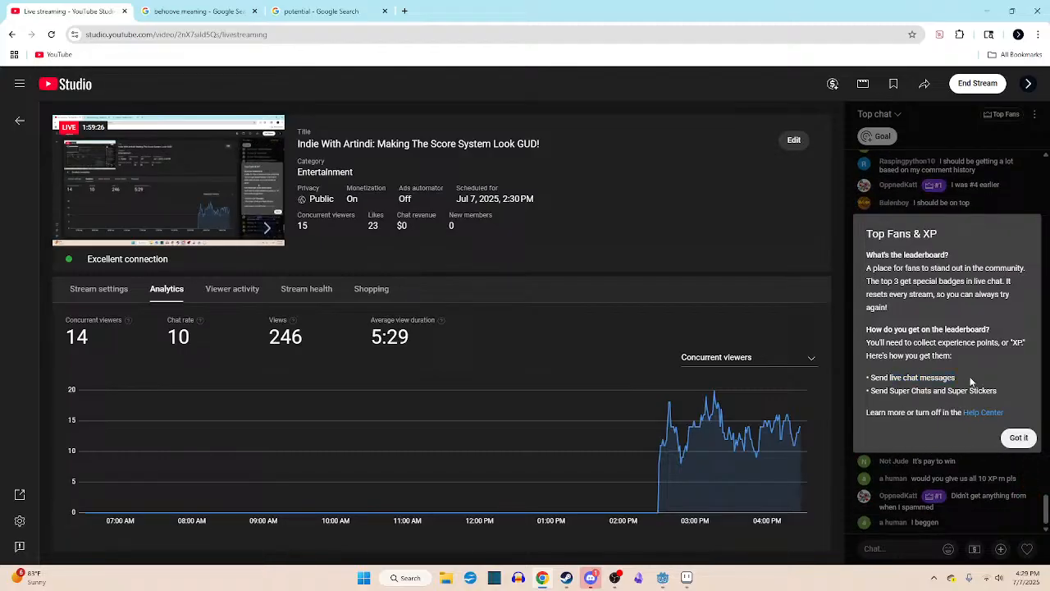
pyautogui.moveTo(948, 391); pyautogui.dragTo(1006, 394)
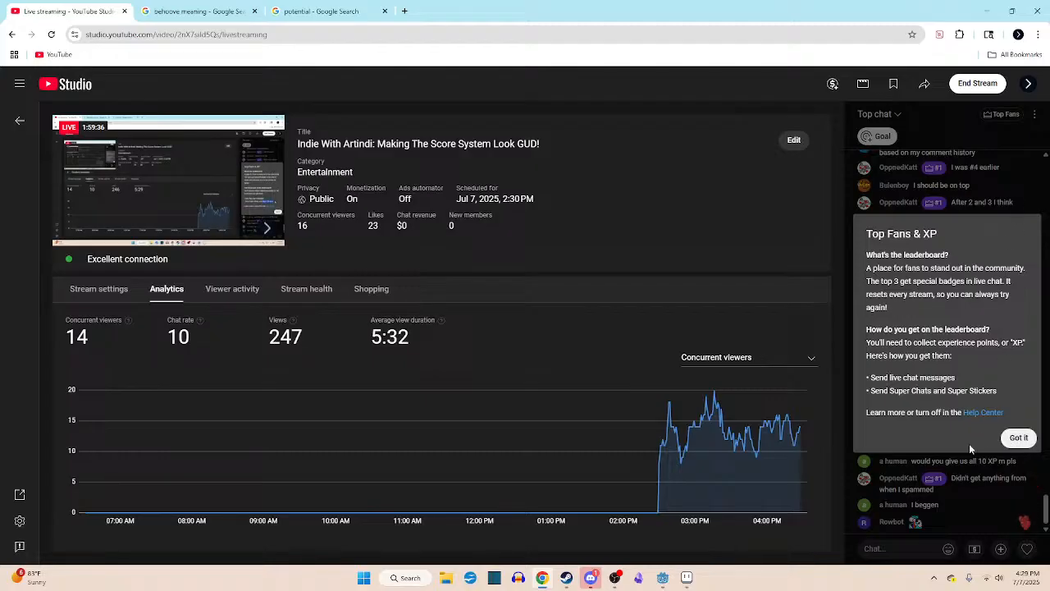
pyautogui.click(1018, 438)
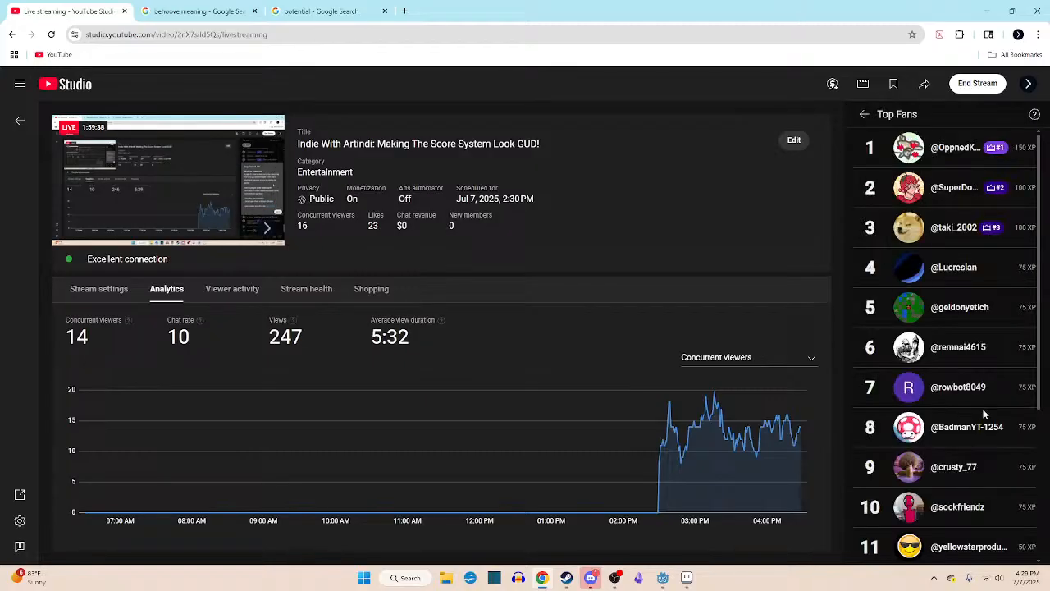
# - Read the latest viewer messages in the live chat and bring the Top Fans leaderboard back up
pyautogui.click(863, 114)
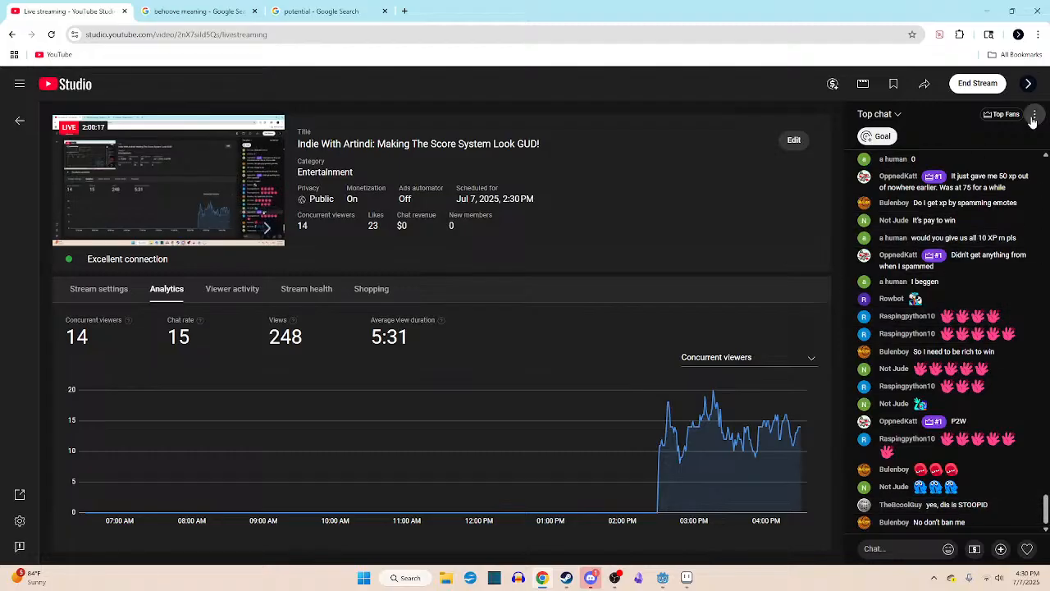
pyautogui.click(935, 257)
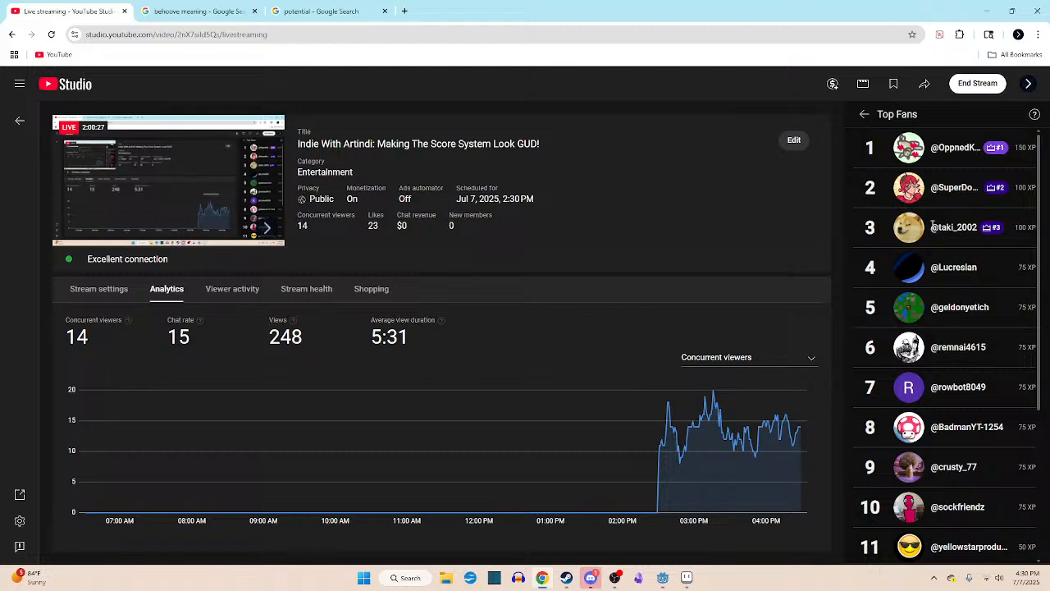
# - Review the Top Fans leaderboard from rank 1 through rank 16, then return to the live chat
pyautogui.scroll(-3, 935, 229)
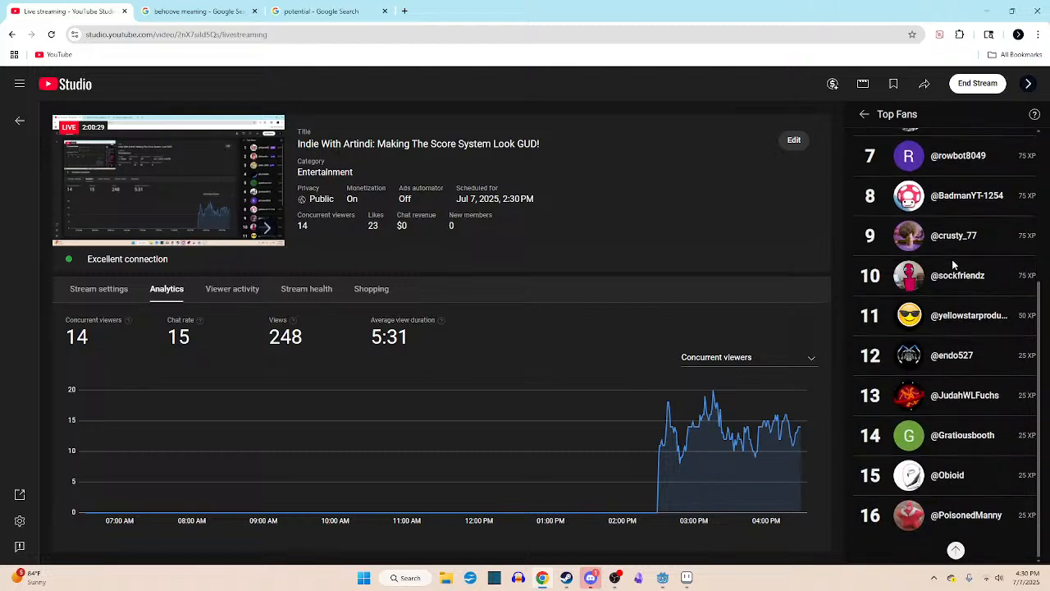
pyautogui.scroll(3, 951, 259)
pyautogui.scroll(-3, 952, 259)
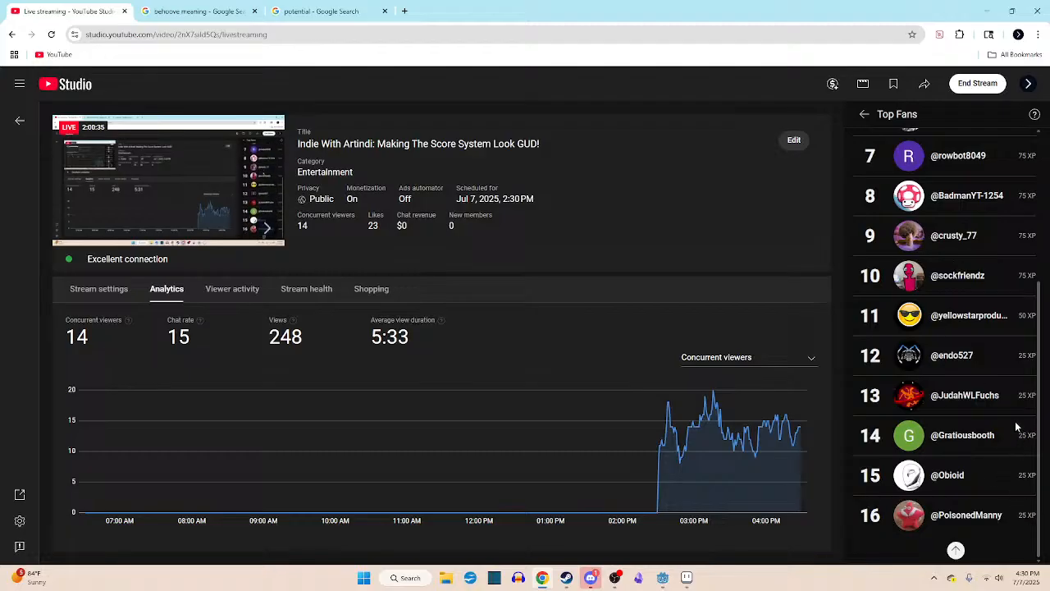
pyautogui.scroll(2, 1016, 369)
pyautogui.scroll(-2, 1015, 367)
pyautogui.click(864, 114)
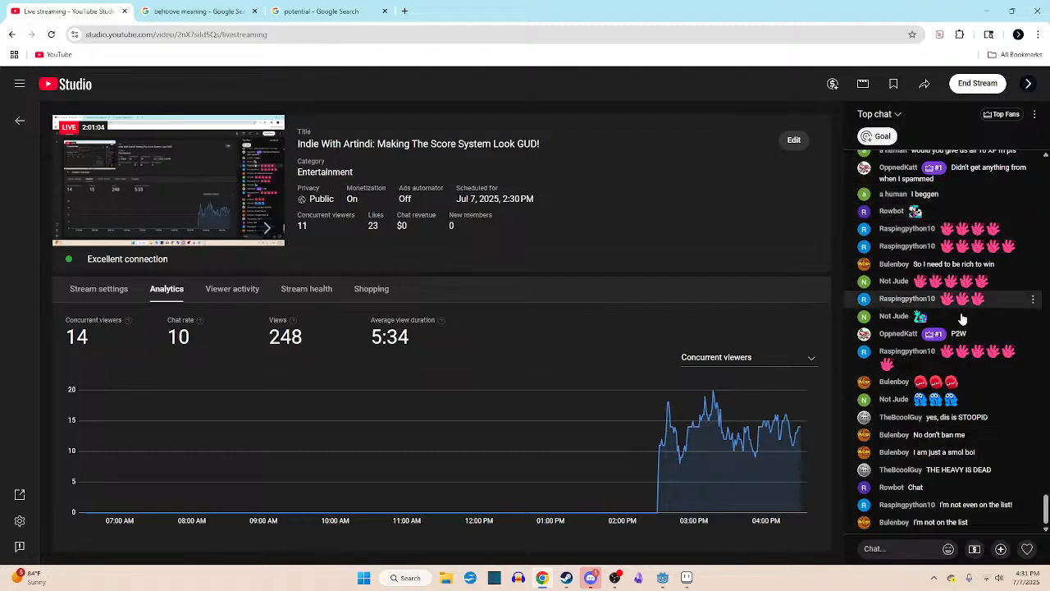
# - Check earlier chat messages, open Top Fans from the #1 chat badge, examine every rank, and go back to the chat
pyautogui.scroll(10, 913, 421)
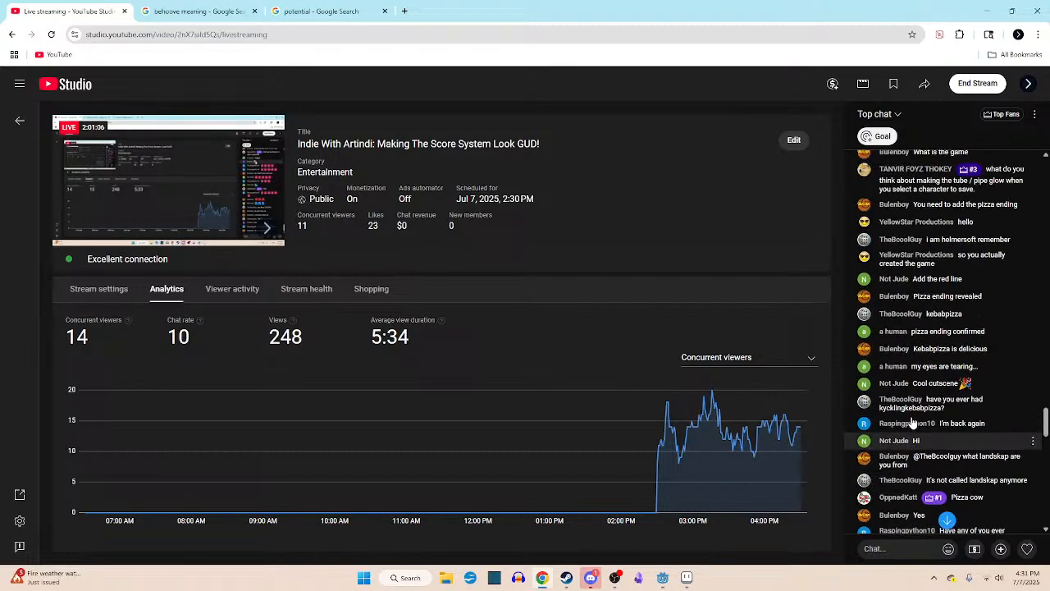
pyautogui.scroll(-10, 915, 424)
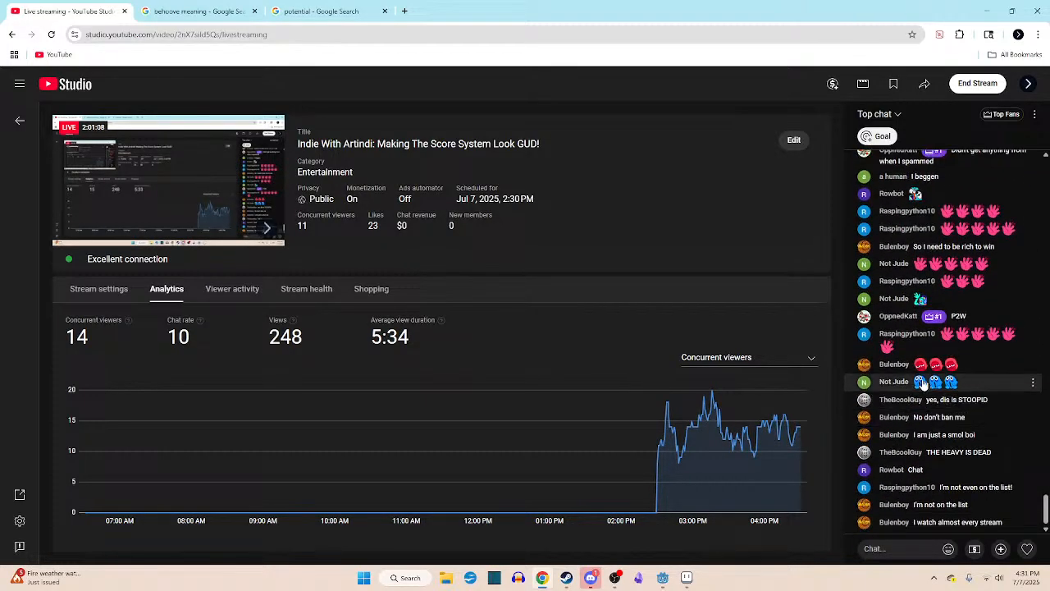
pyautogui.click(931, 324)
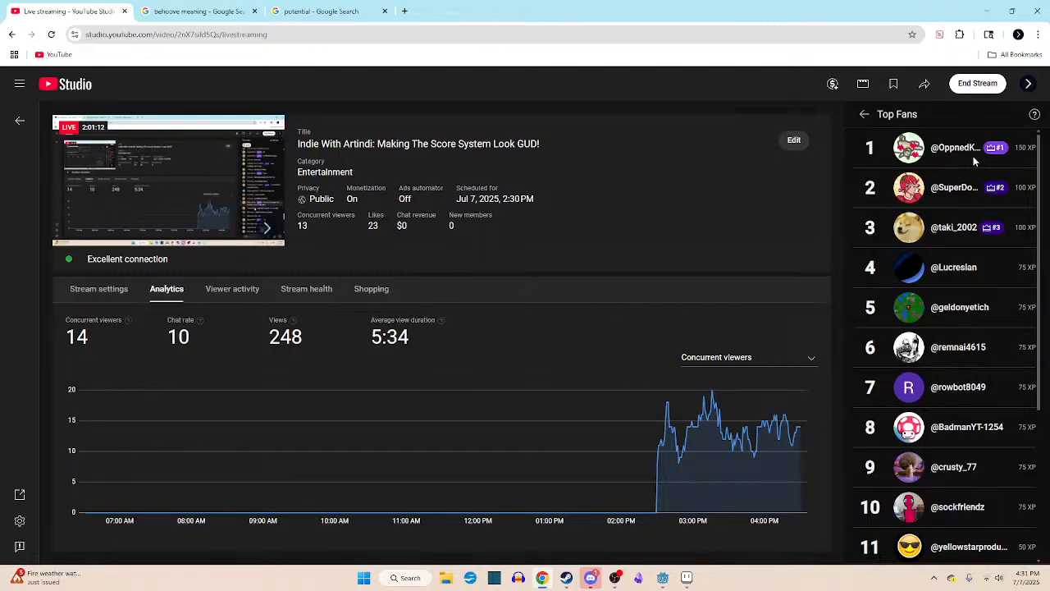
pyautogui.scroll(-3, 968, 385)
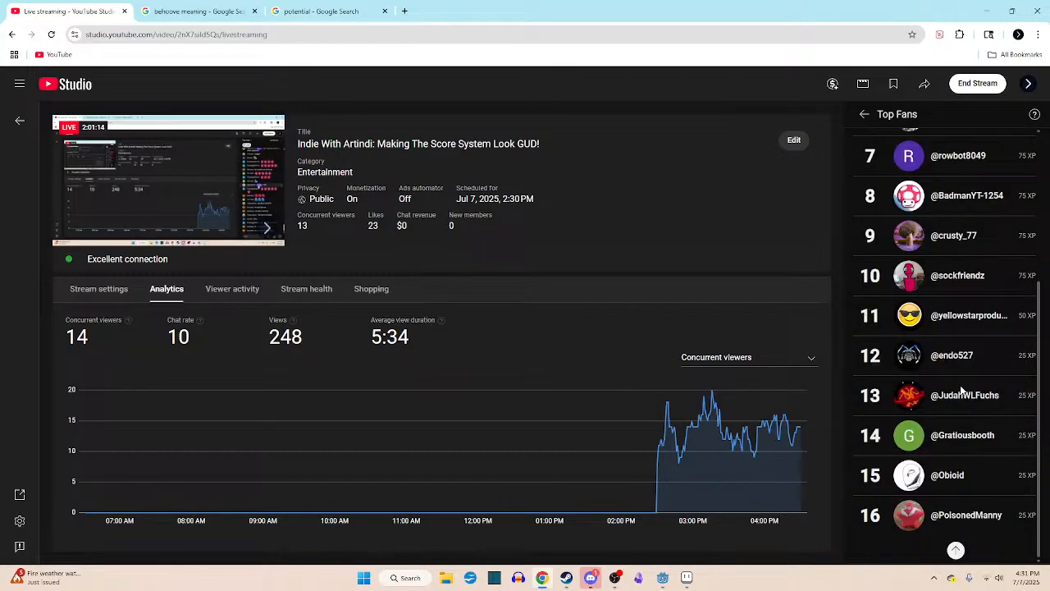
pyautogui.scroll(3, 970, 499)
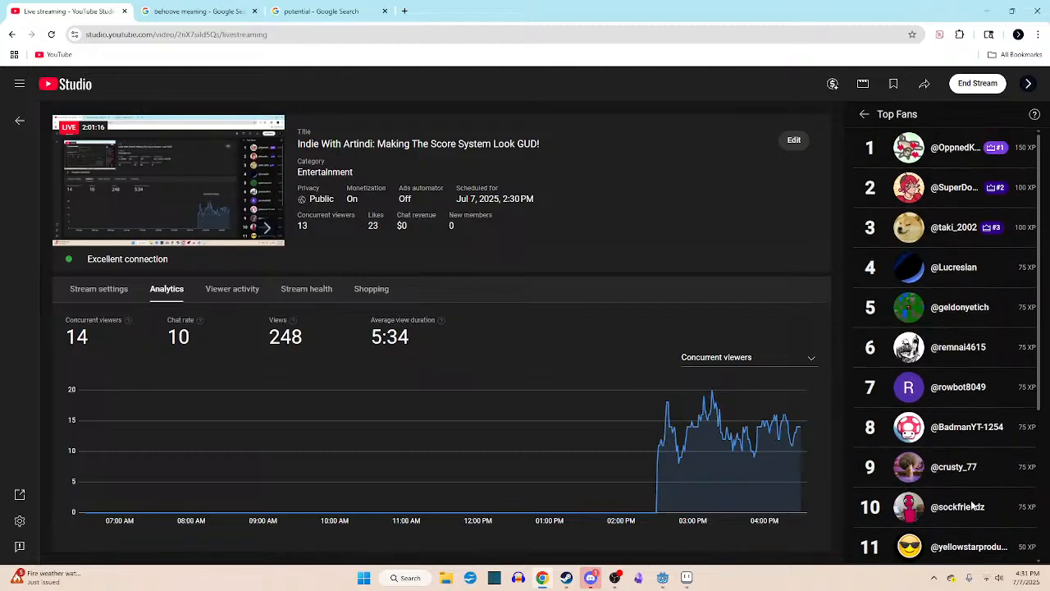
pyautogui.scroll(-1, 964, 463)
pyautogui.scroll(1, 967, 463)
pyautogui.scroll(-2, 966, 461)
pyautogui.scroll(-2, 964, 453)
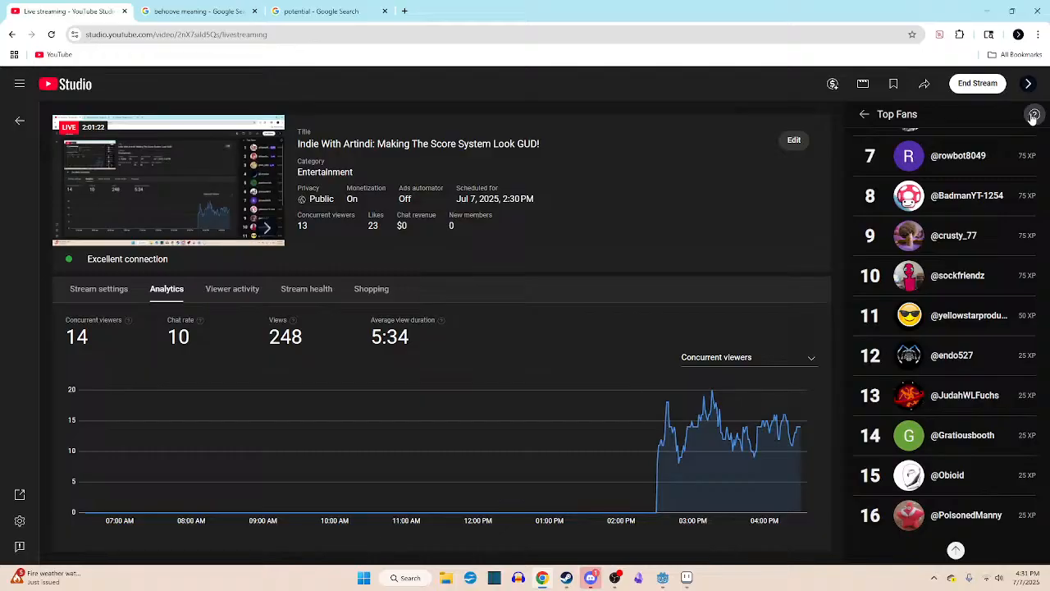
pyautogui.click(864, 114)
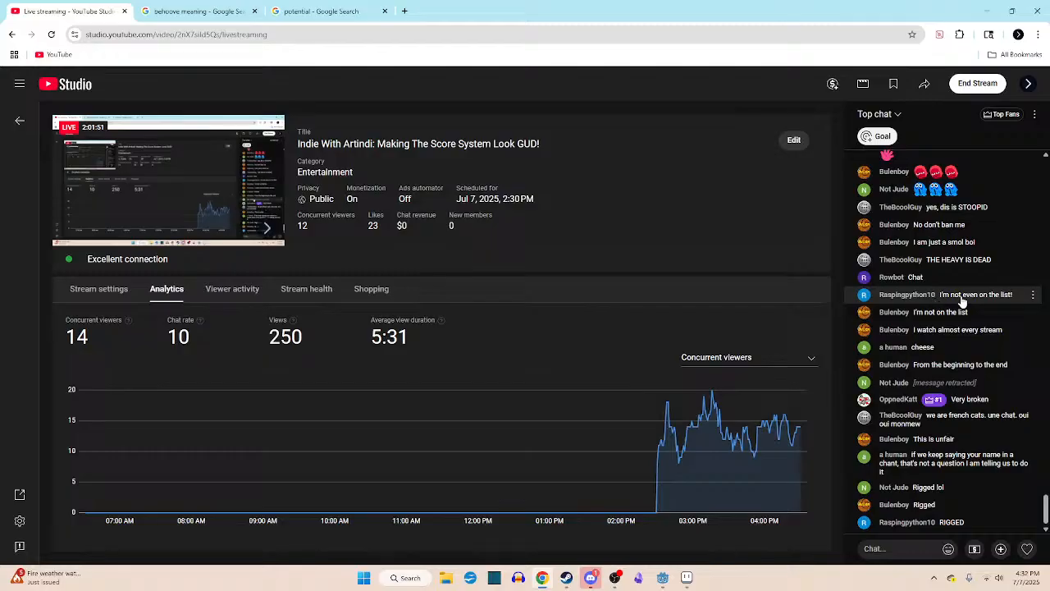
# - Read back through the viewers' chat discussion about XP, check the lower Top Fans ranks, and return to the chat
pyautogui.scroll(3, 927, 293)
pyautogui.scroll(20, 922, 292)
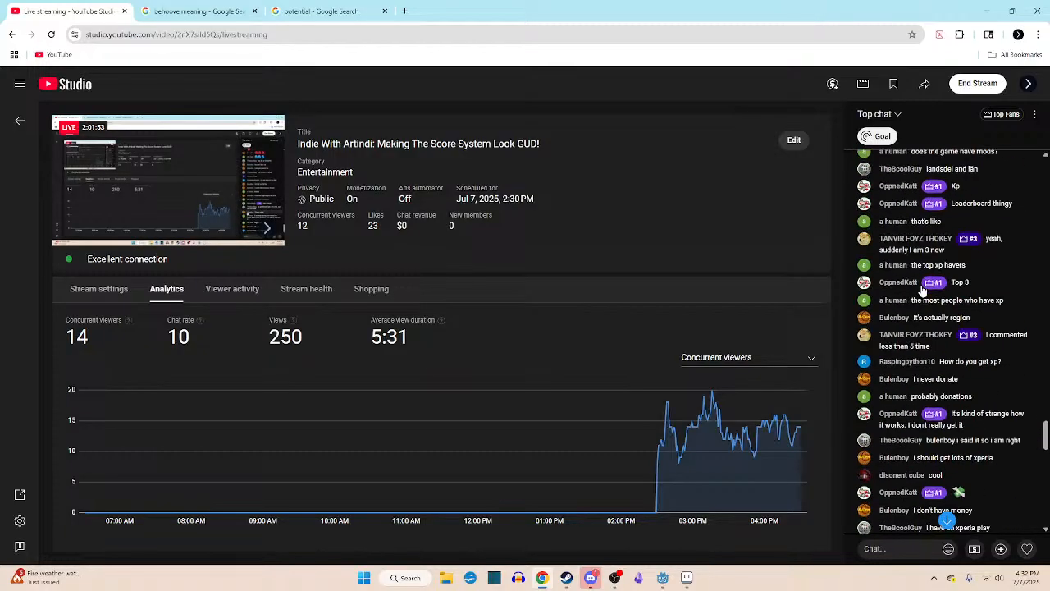
pyautogui.scroll(-14, 919, 295)
pyautogui.scroll(-5, 919, 295)
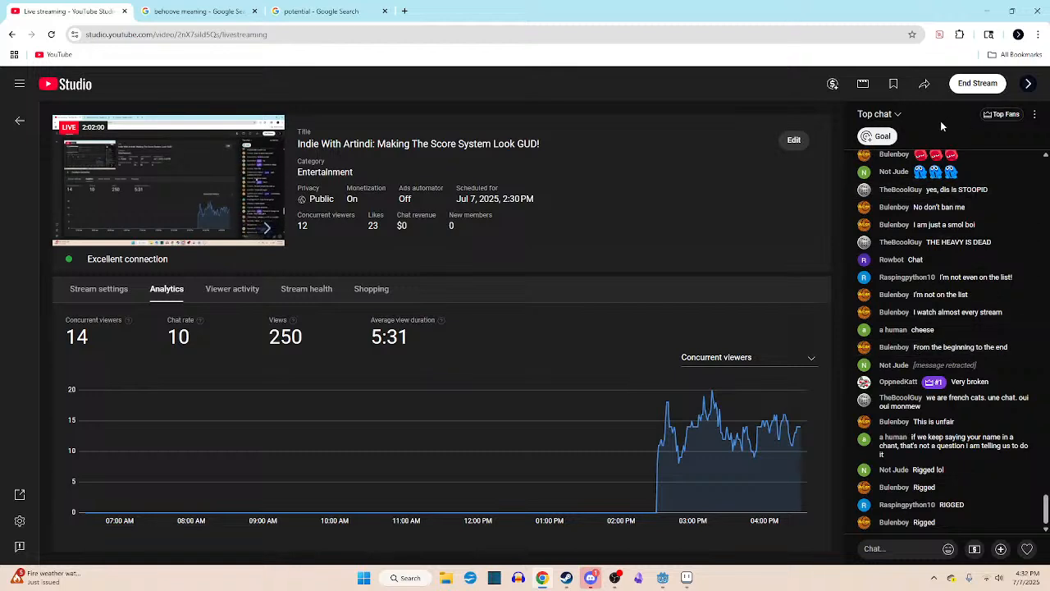
pyautogui.click(996, 118)
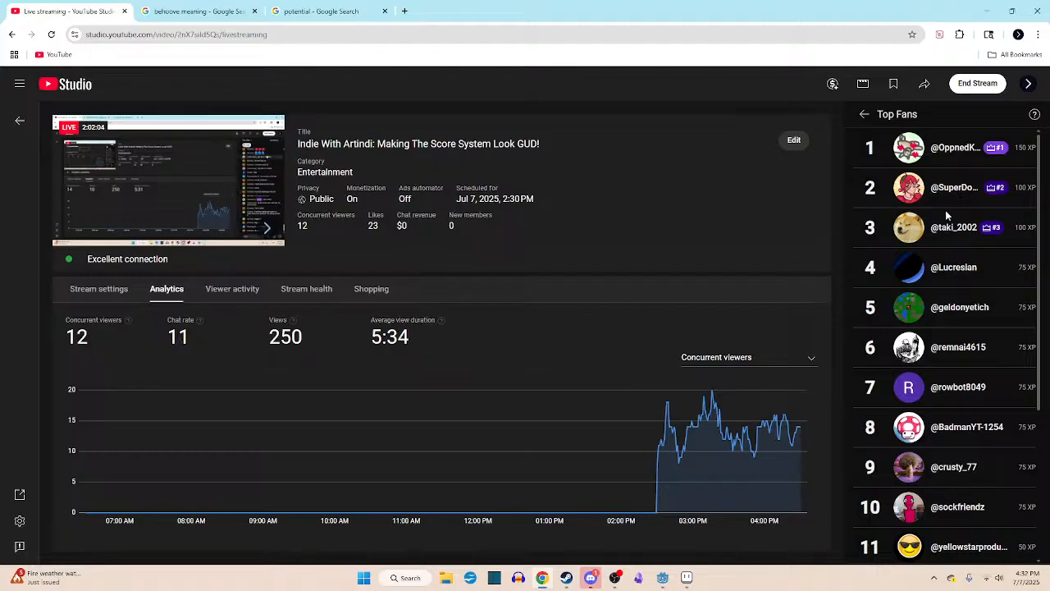
pyautogui.scroll(-3, 946, 215)
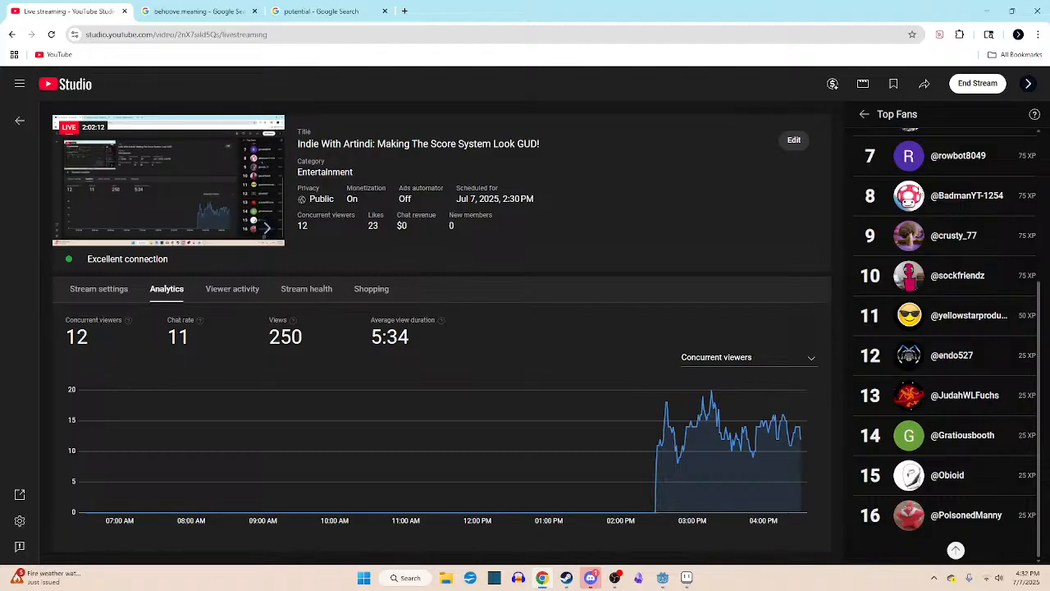
pyautogui.click(870, 118)
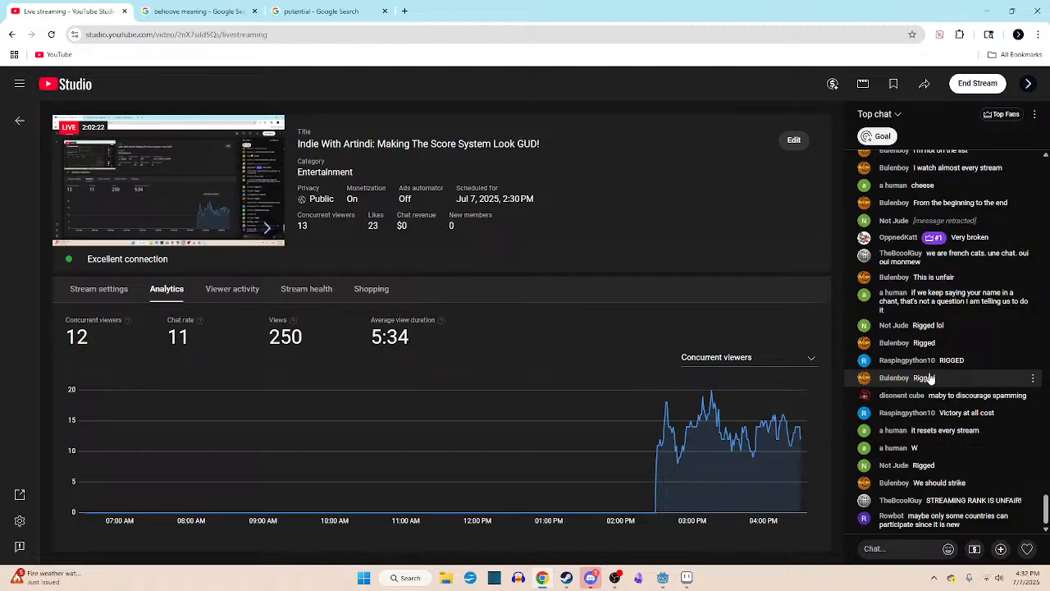
# - Reopen the Top Fans leaderboard, compare the top three with the lower ranks, and return to the chat
pyautogui.click(1003, 114)
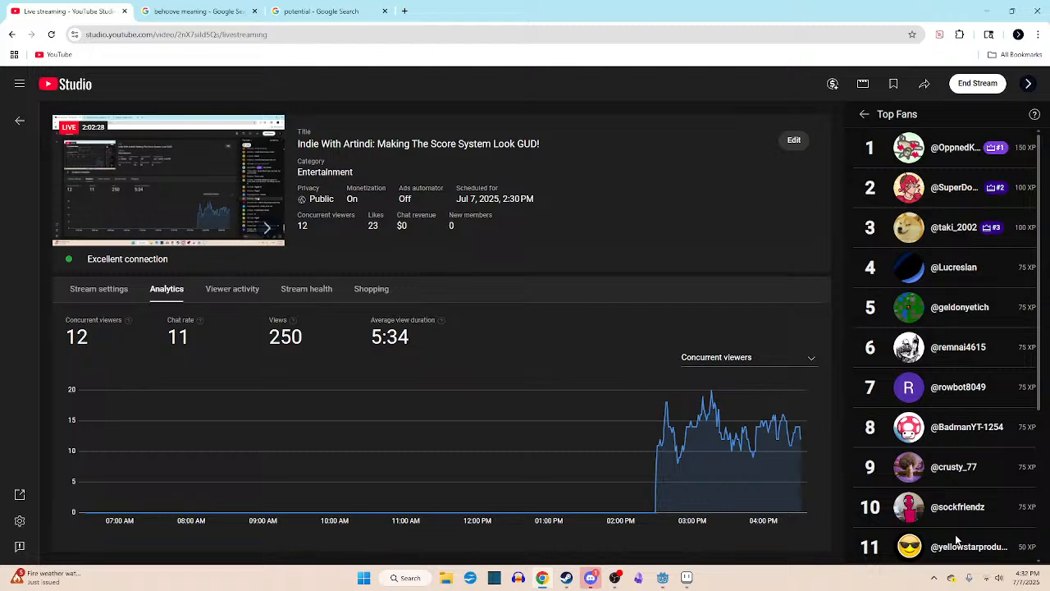
pyautogui.scroll(-3, 946, 387)
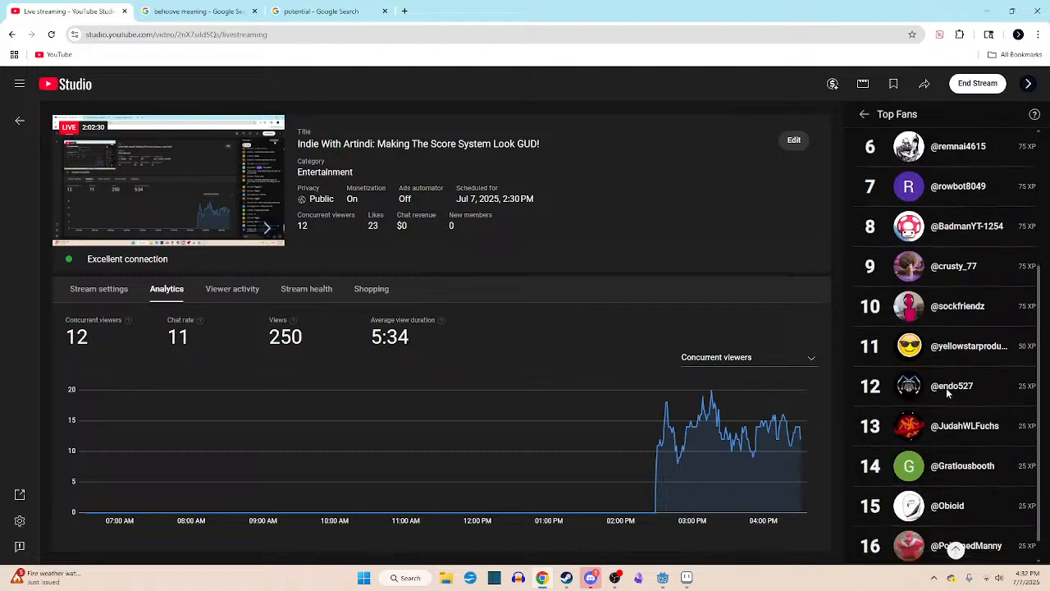
pyautogui.scroll(3, 946, 392)
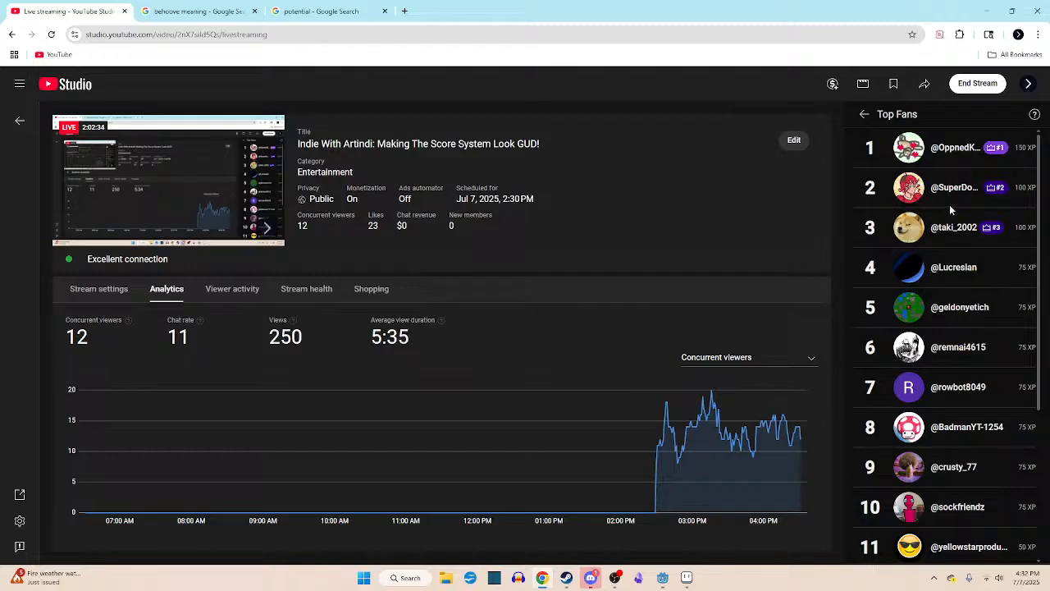
pyautogui.scroll(-3, 951, 366)
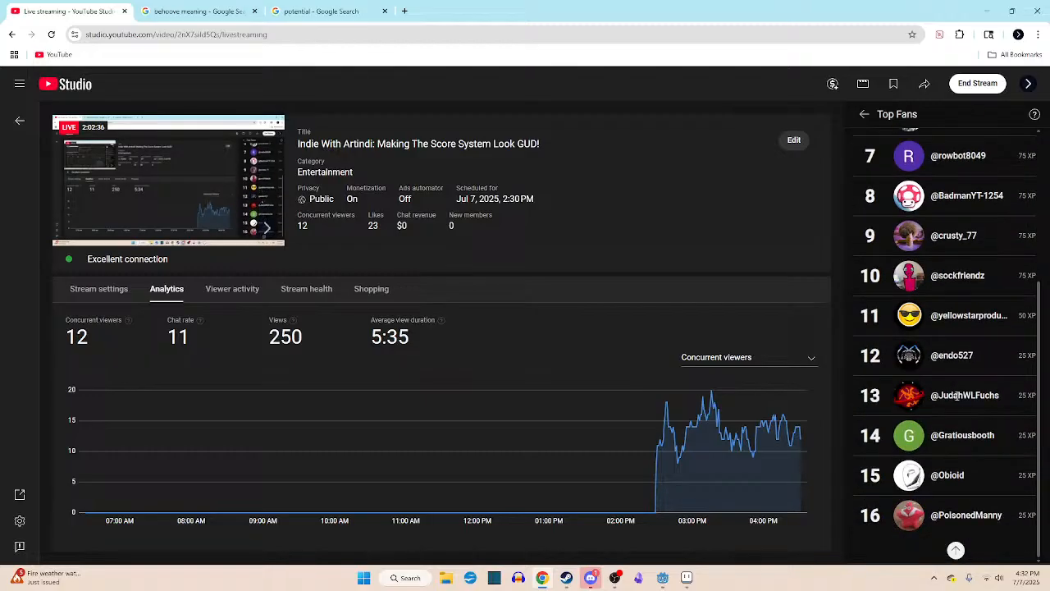
pyautogui.scroll(3, 957, 395)
pyautogui.click(864, 114)
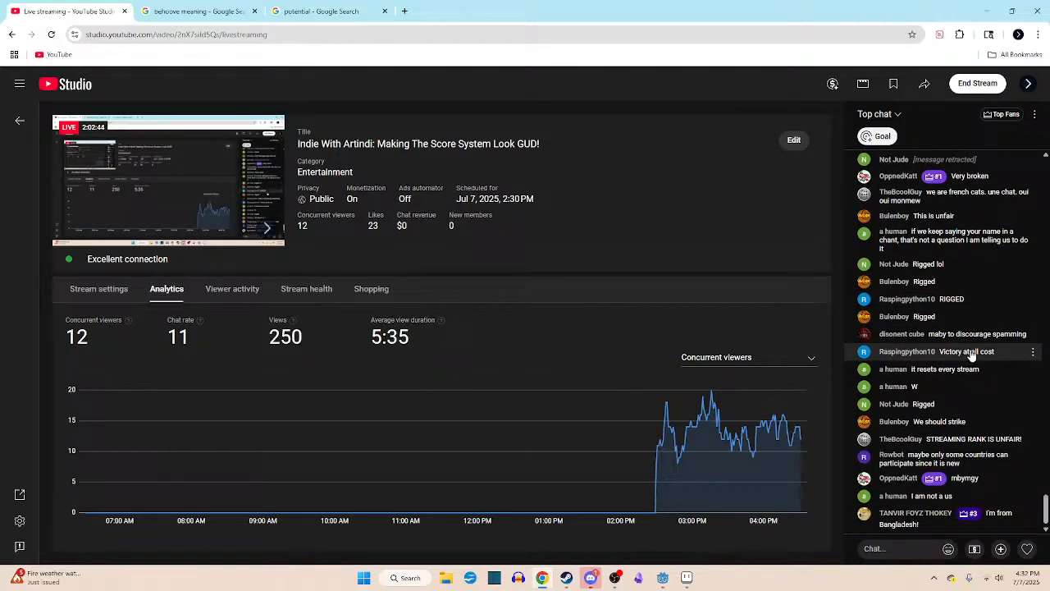
# - Bring up Top Fans again, look over the ranks down to 16, and go back to the live chat
pyautogui.click(1017, 116)
pyautogui.scroll(-3, 969, 265)
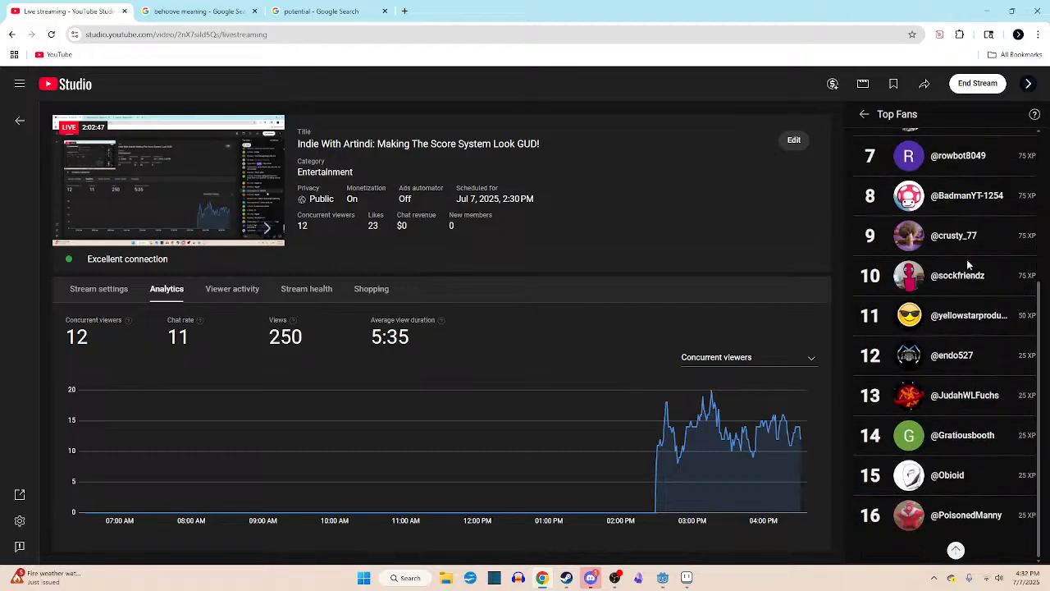
pyautogui.scroll(3, 968, 264)
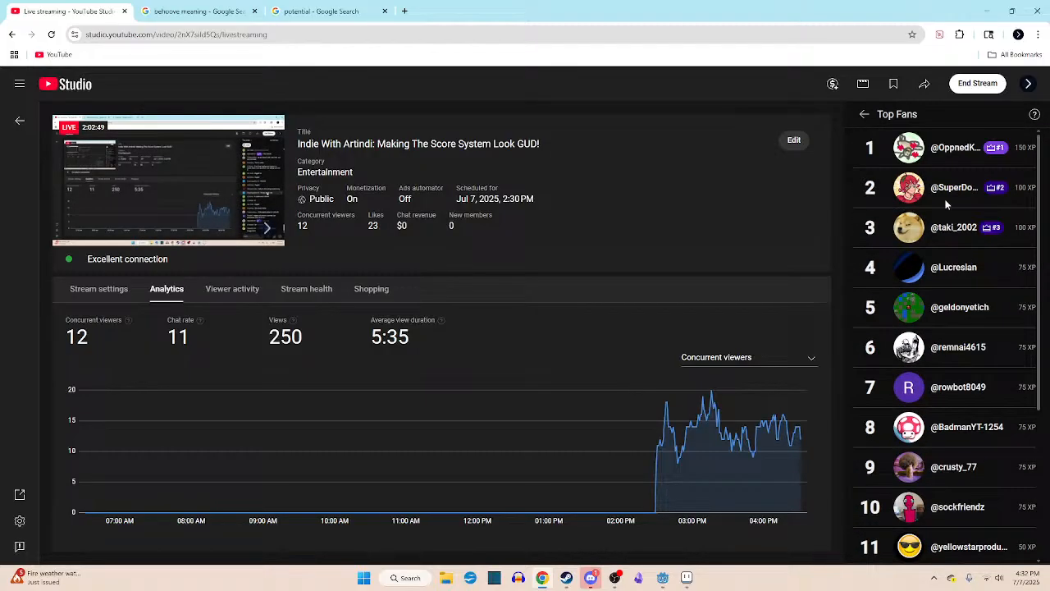
pyautogui.click(864, 114)
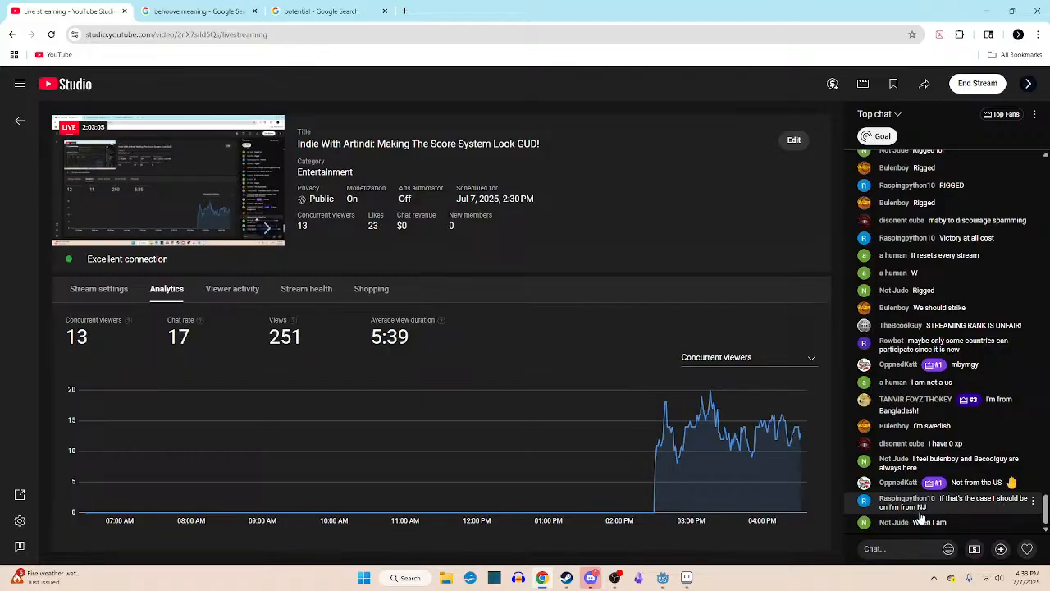
# - Open Top Fans once more, search all 16 ranks repeatedly for the active chatters, and return to the chat
pyautogui.click(1002, 114)
pyautogui.scroll(-3, 953, 387)
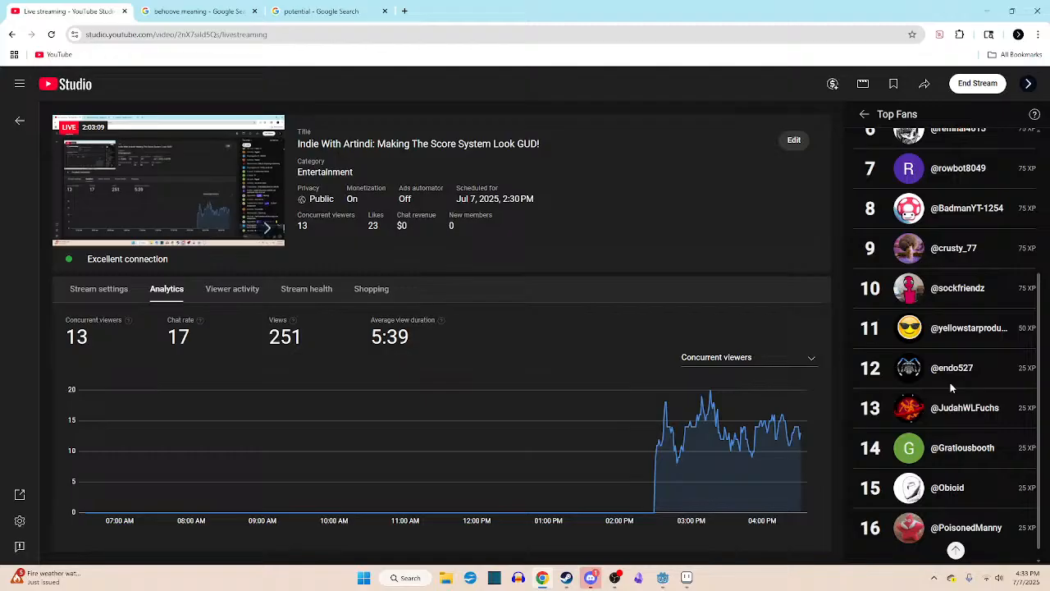
pyautogui.scroll(3, 952, 387)
pyautogui.scroll(-3, 949, 391)
pyautogui.scroll(3, 949, 391)
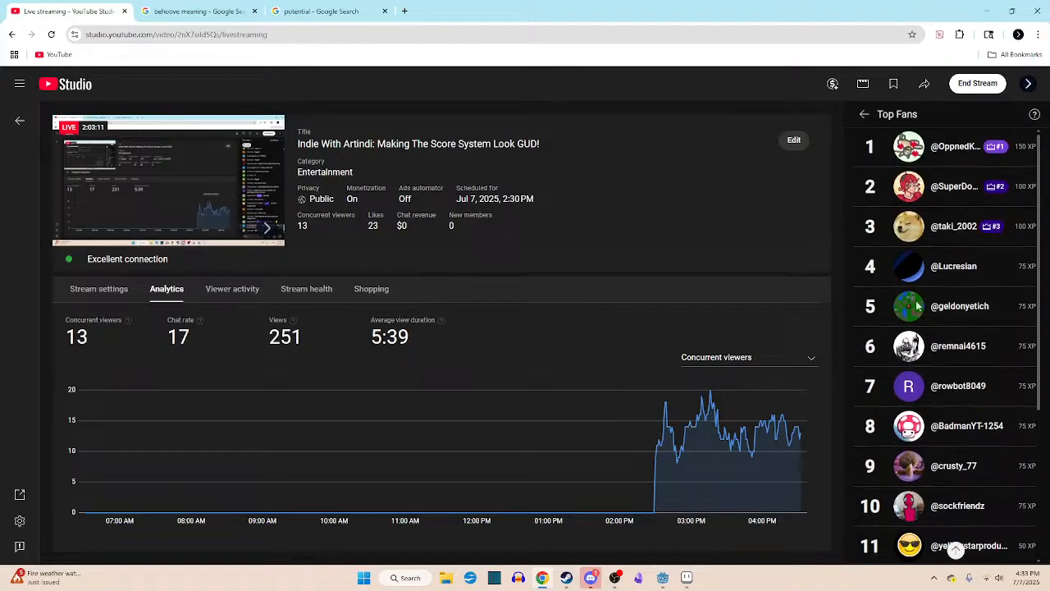
pyautogui.scroll(-3, 939, 295)
pyautogui.scroll(3, 936, 289)
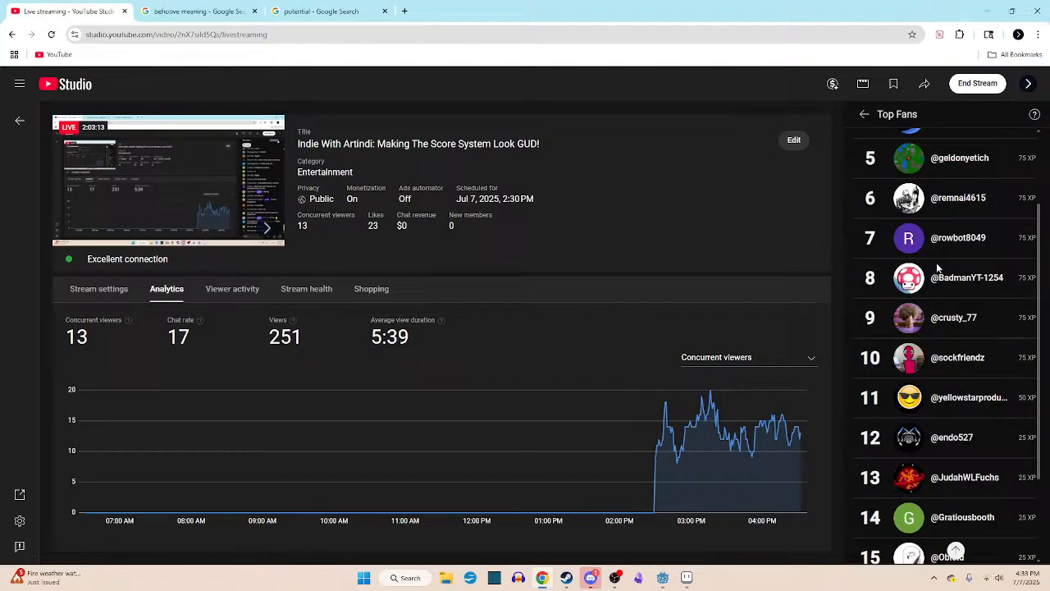
pyautogui.click(865, 115)
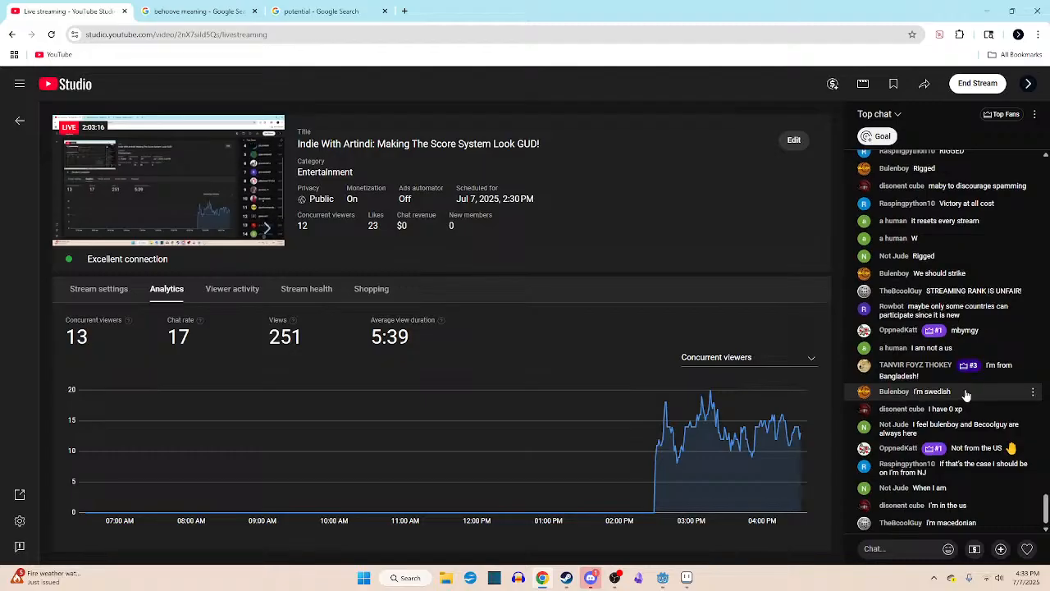
# - Compare the newest live chat messages about viewers' countries with the earlier complaints about missing from the Top Fans list
pyautogui.scroll(4, 966, 397)
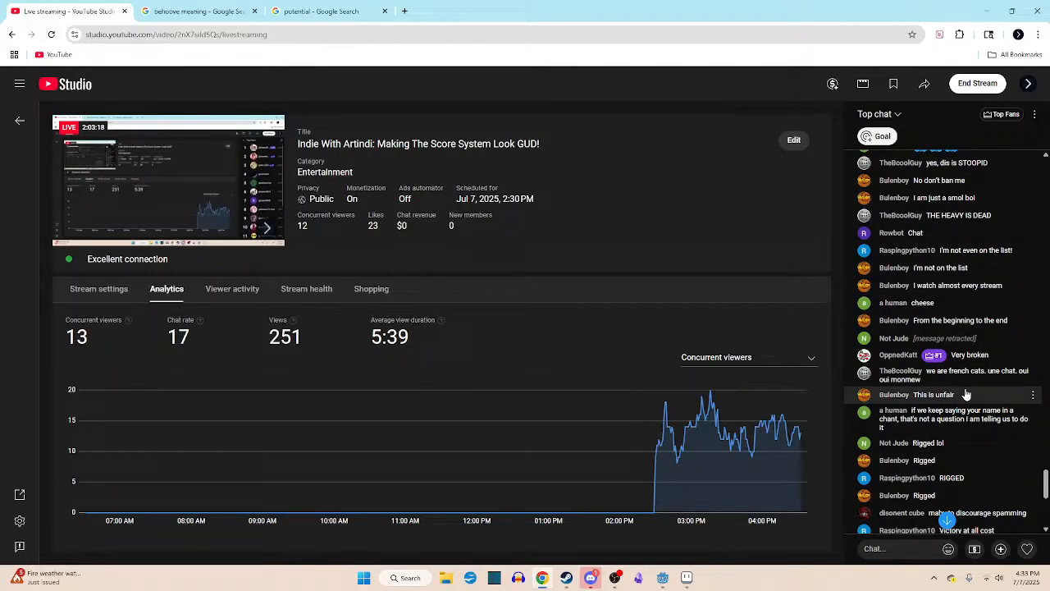
pyautogui.scroll(-4, 966, 395)
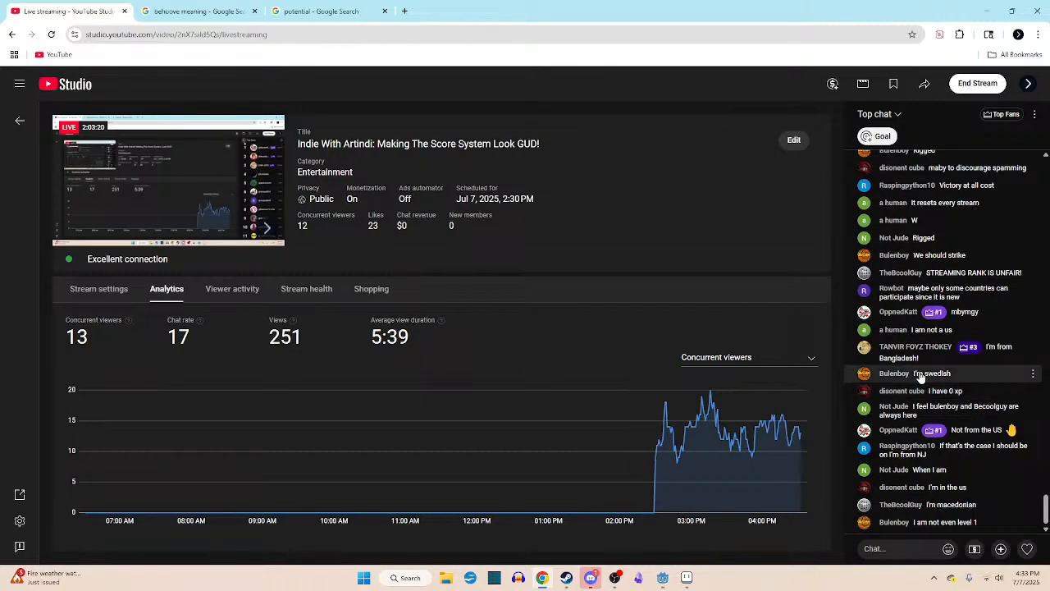
pyautogui.scroll(6, 974, 390)
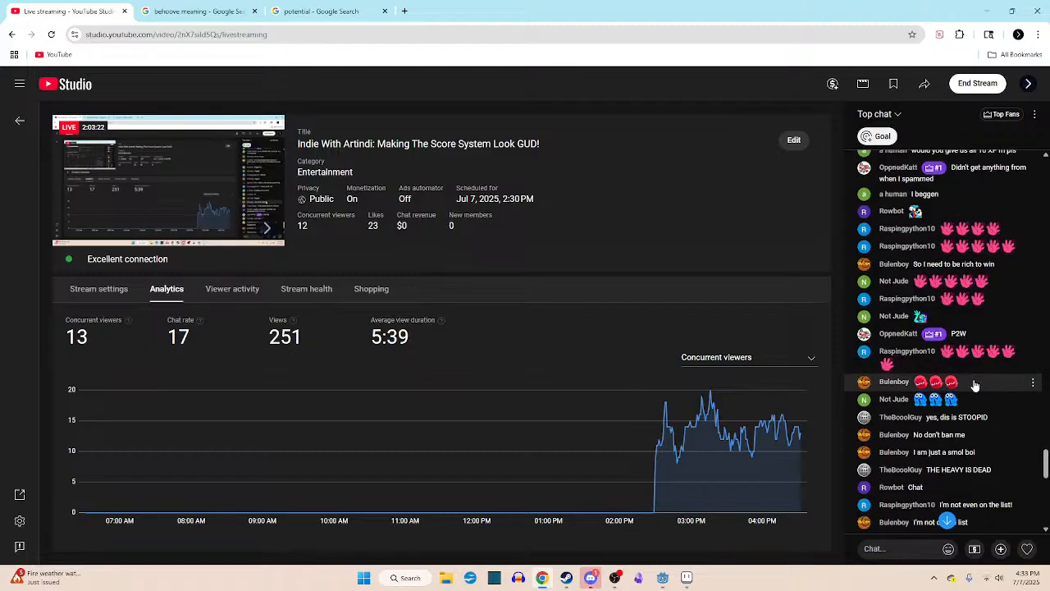
pyautogui.scroll(-7, 974, 401)
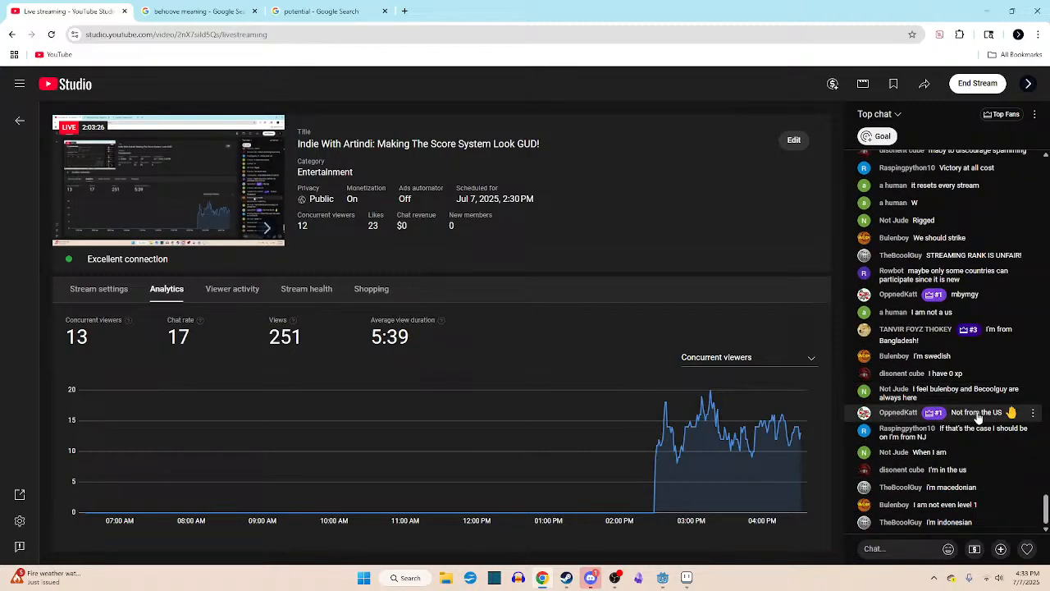
# - Read far back through the live chat history, past the XP and ketchup discussions to the earlier exchange about points
pyautogui.scroll(5, 958, 263)
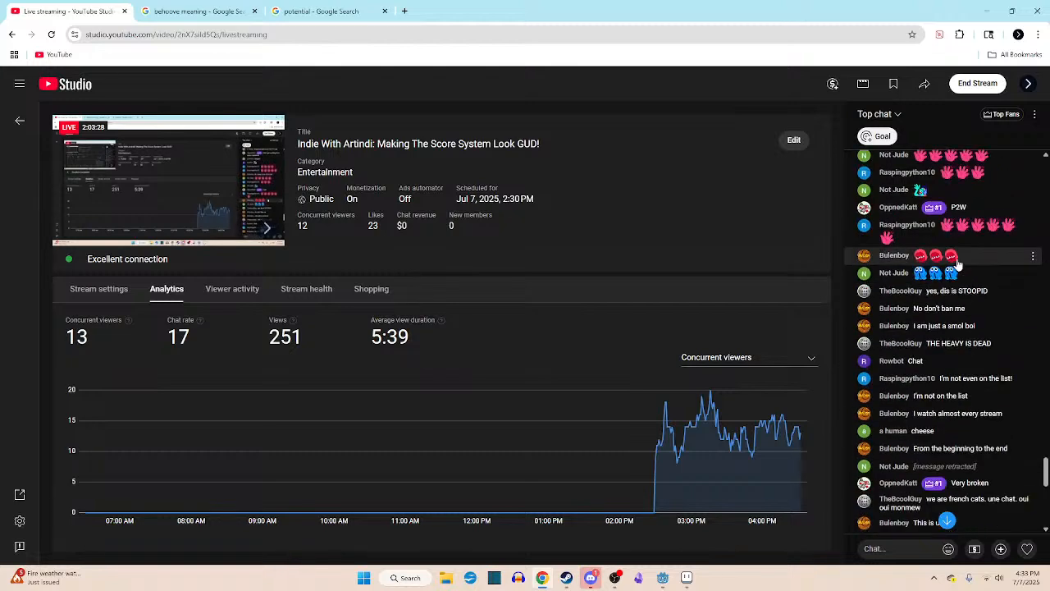
pyautogui.scroll(3, 960, 291)
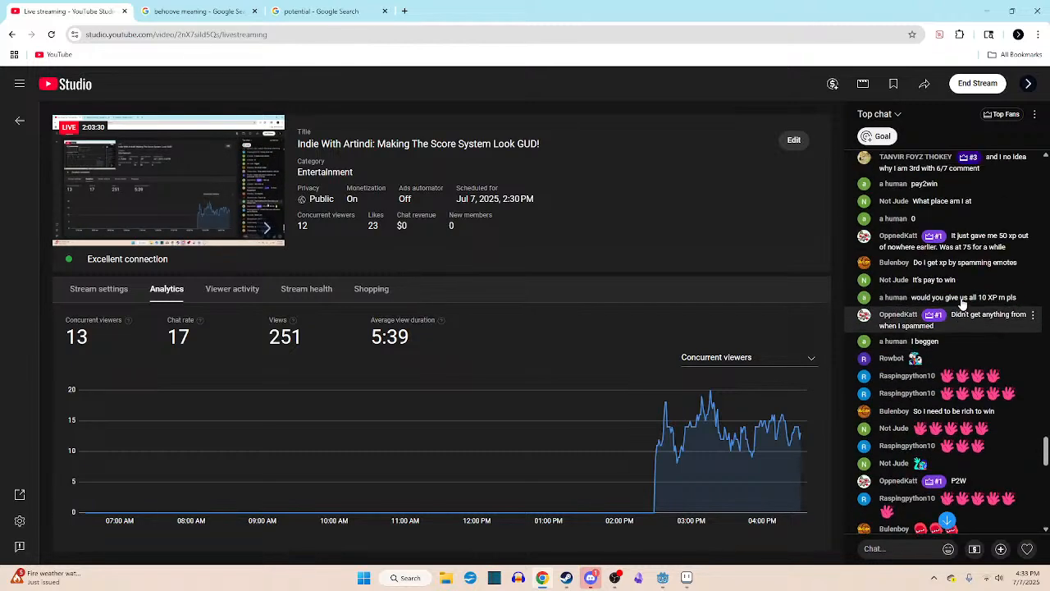
pyautogui.scroll(5, 962, 303)
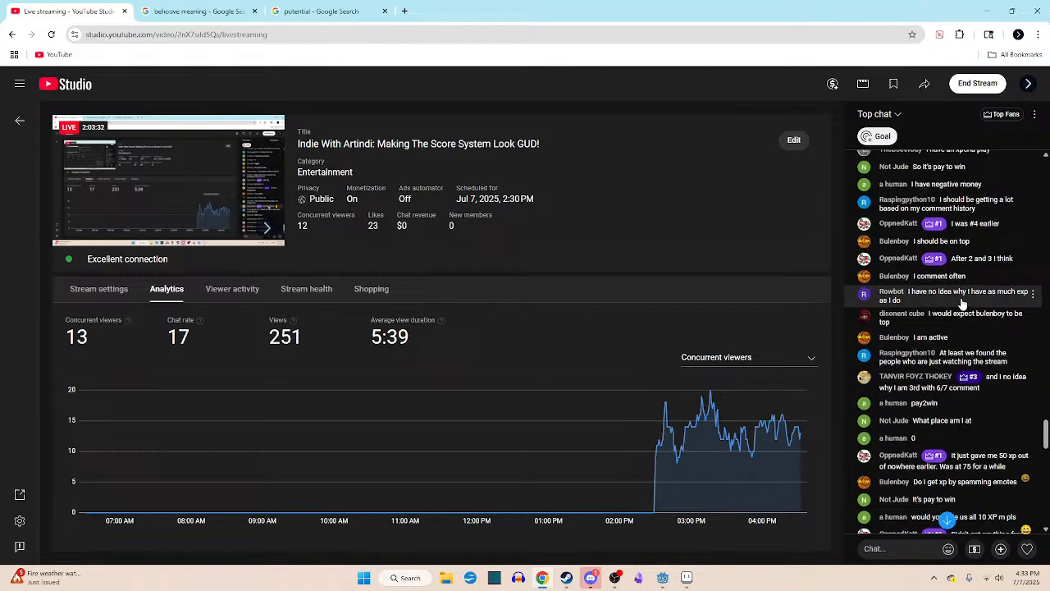
pyautogui.scroll(8, 962, 303)
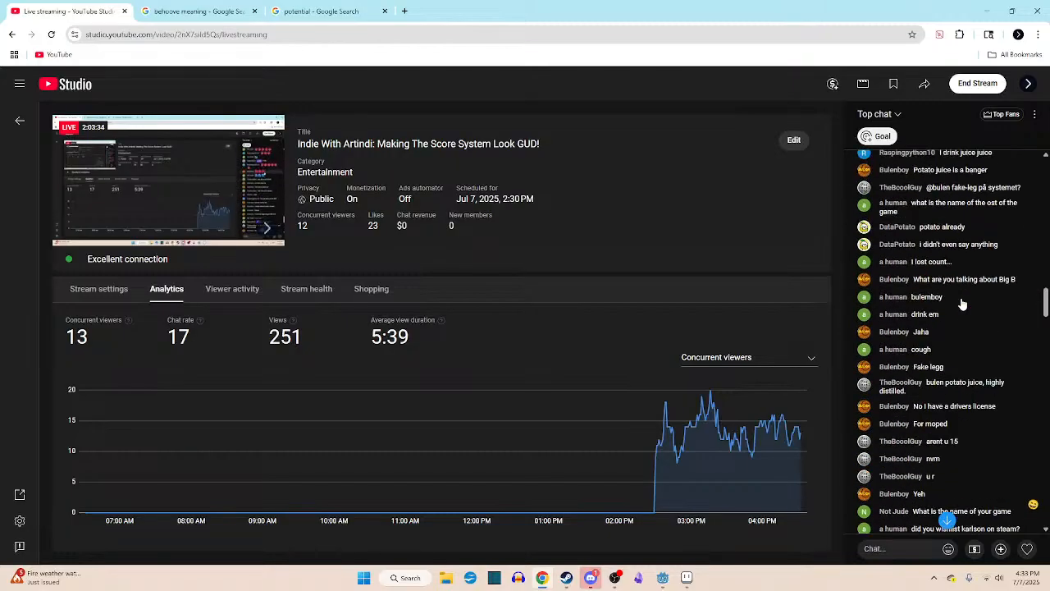
pyautogui.scroll(5, 962, 304)
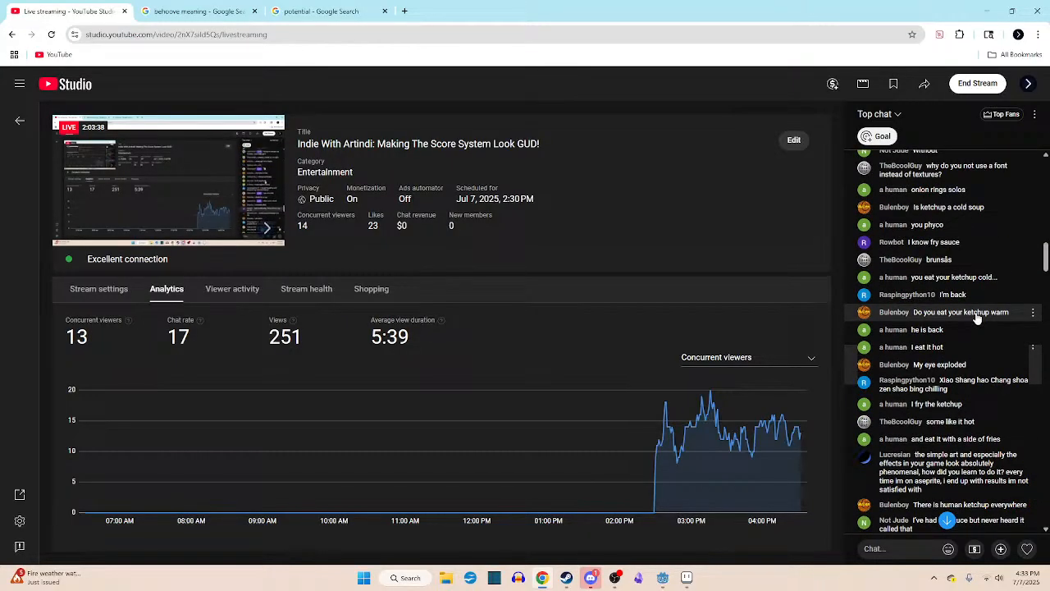
pyautogui.scroll(5, 976, 319)
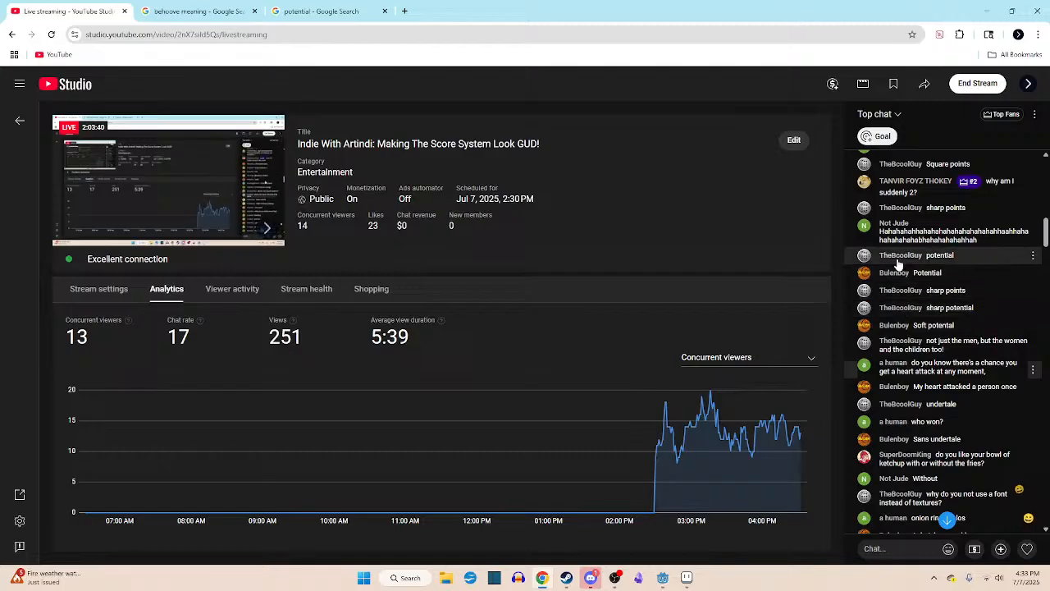
pyautogui.scroll(-3, 943, 303)
pyautogui.scroll(4, 931, 293)
pyautogui.scroll(-5, 935, 293)
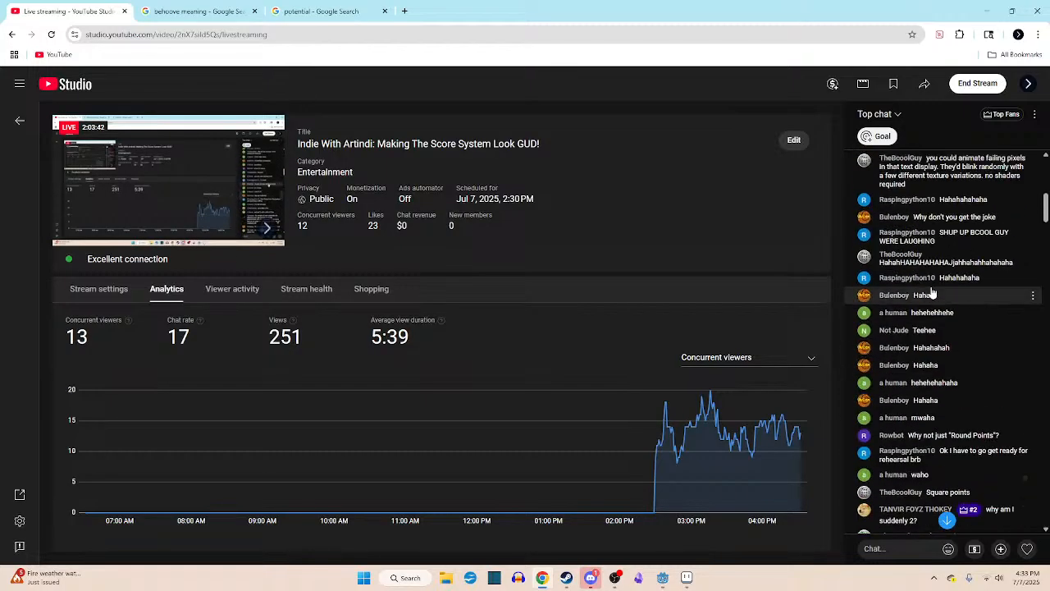
pyautogui.scroll(1, 943, 279)
# - Check the Top Fans ranks again, bring the chat back to its newest messages, and recheck the leaderboard before returning to the chat
pyautogui.click(1003, 114)
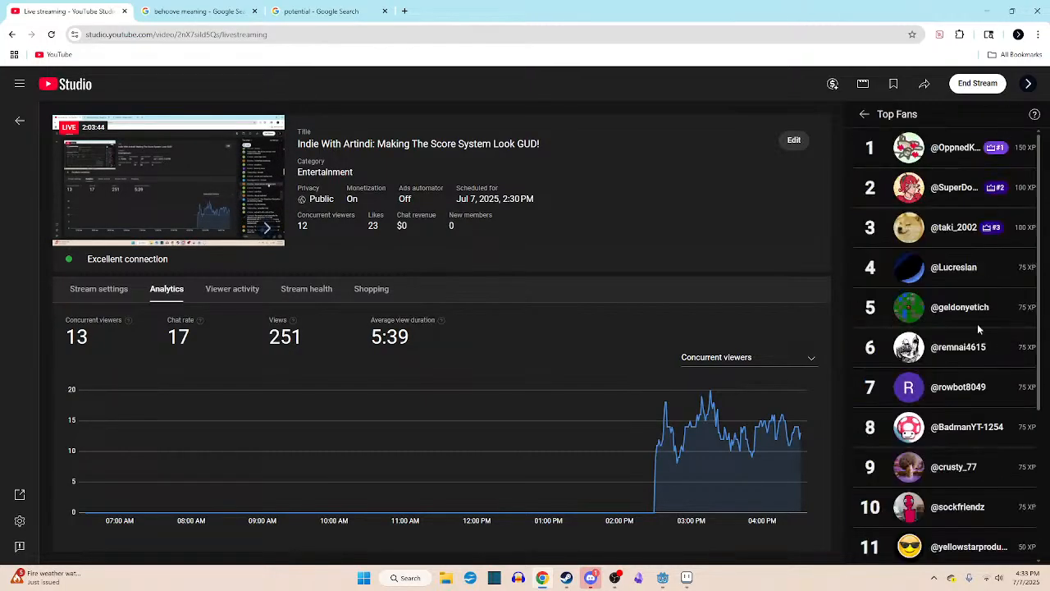
pyautogui.scroll(-3, 977, 323)
pyautogui.scroll(3, 982, 359)
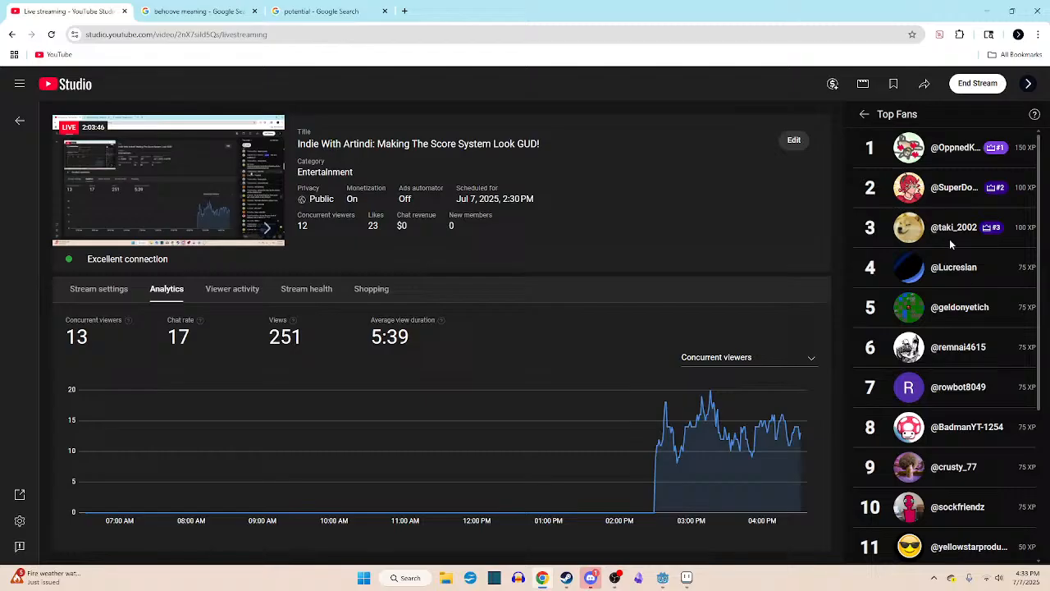
pyautogui.click(864, 114)
pyautogui.click(947, 520)
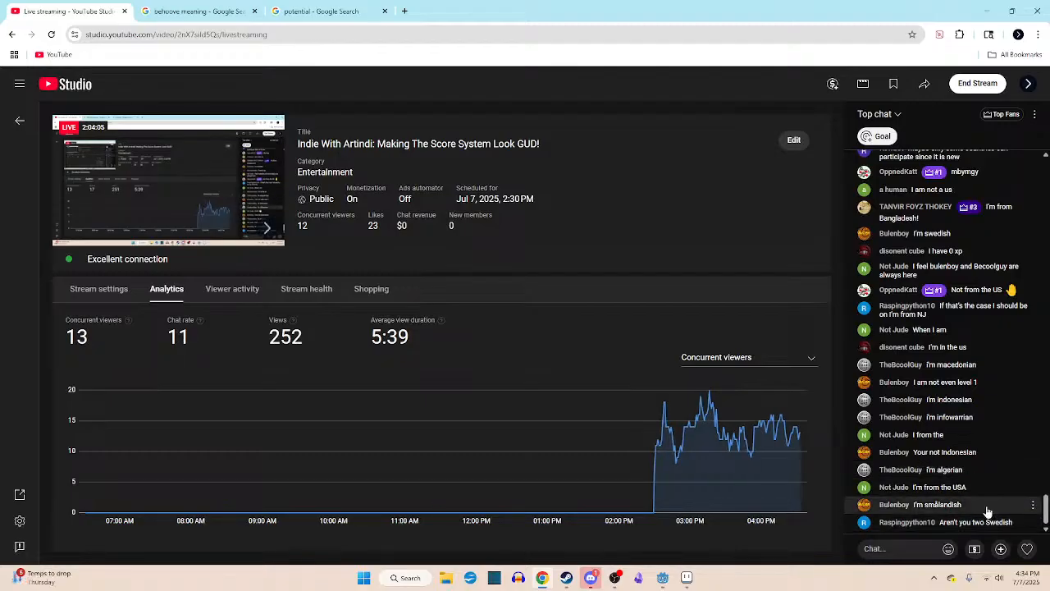
pyautogui.click(1001, 115)
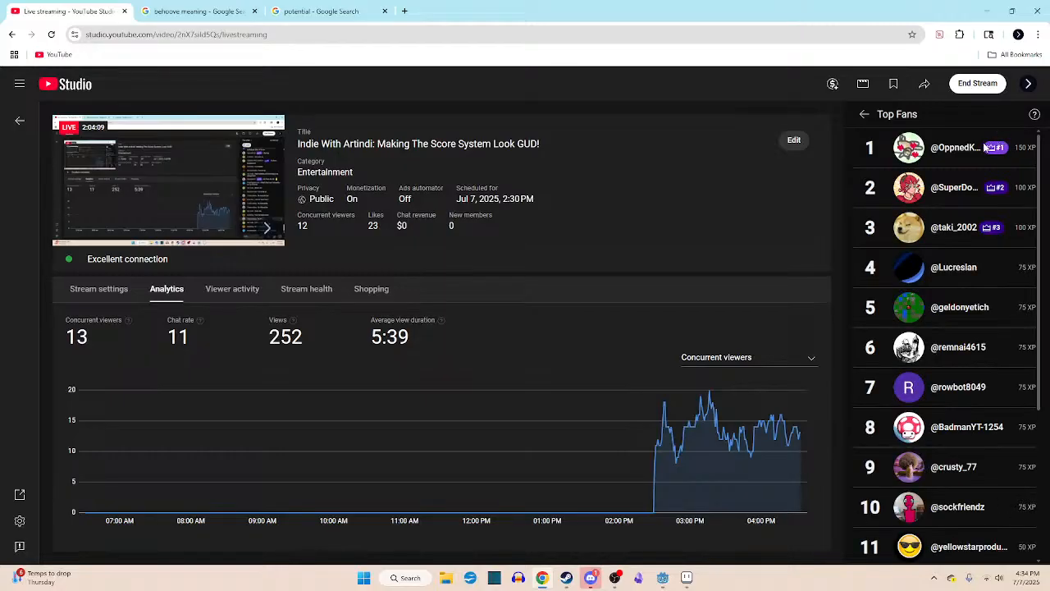
pyautogui.click(863, 114)
# - Send a series of heart, laughing, party popper, surprised and 100 reactions to the livestream
pyautogui.moveTo(1026, 543)
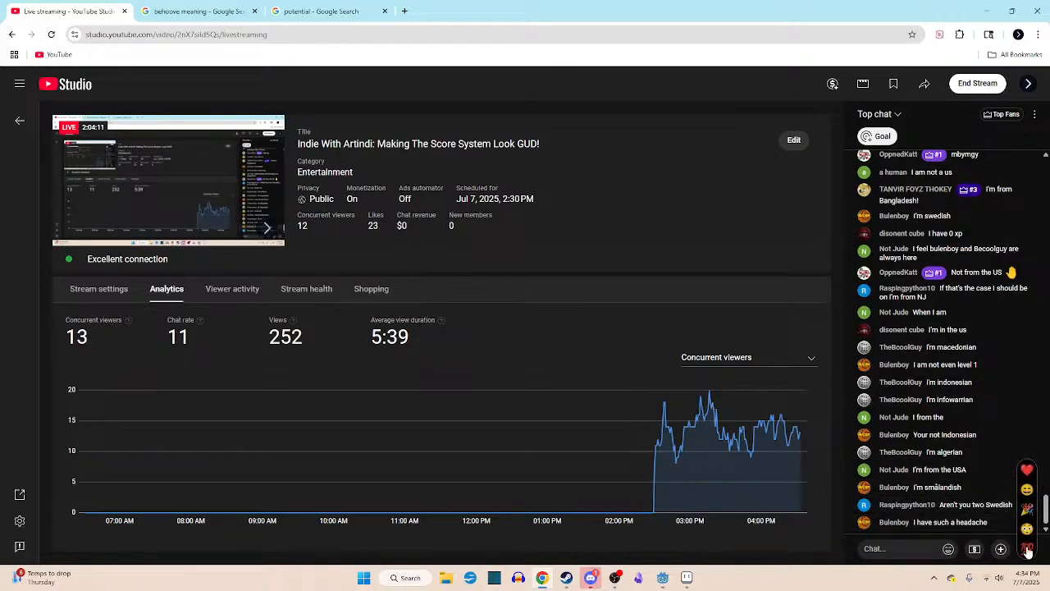
pyautogui.click(1027, 530)
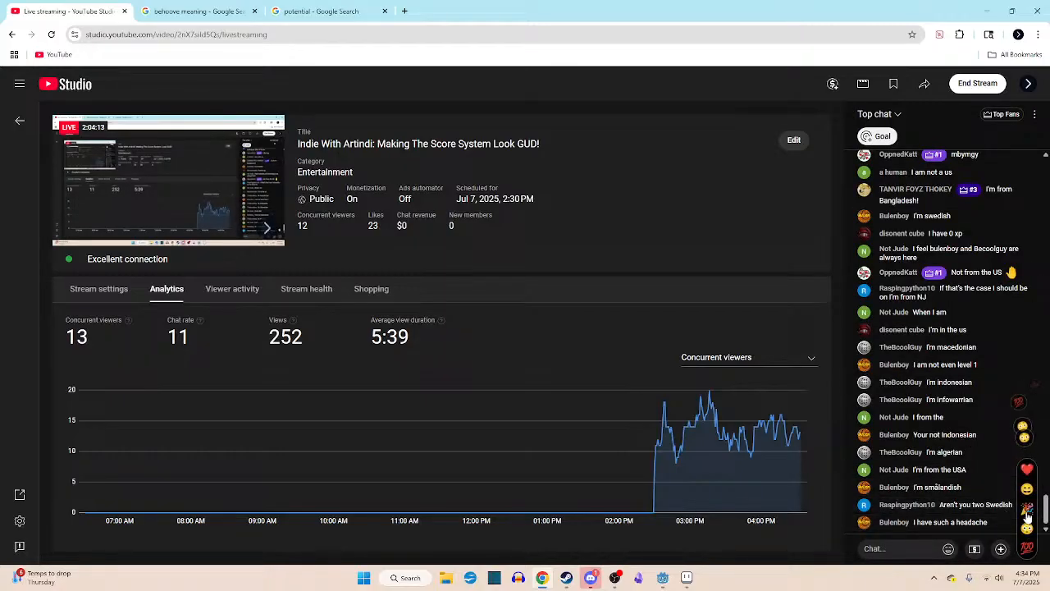
pyautogui.click(1027, 510)
pyautogui.click(1027, 471)
pyautogui.click(1026, 490)
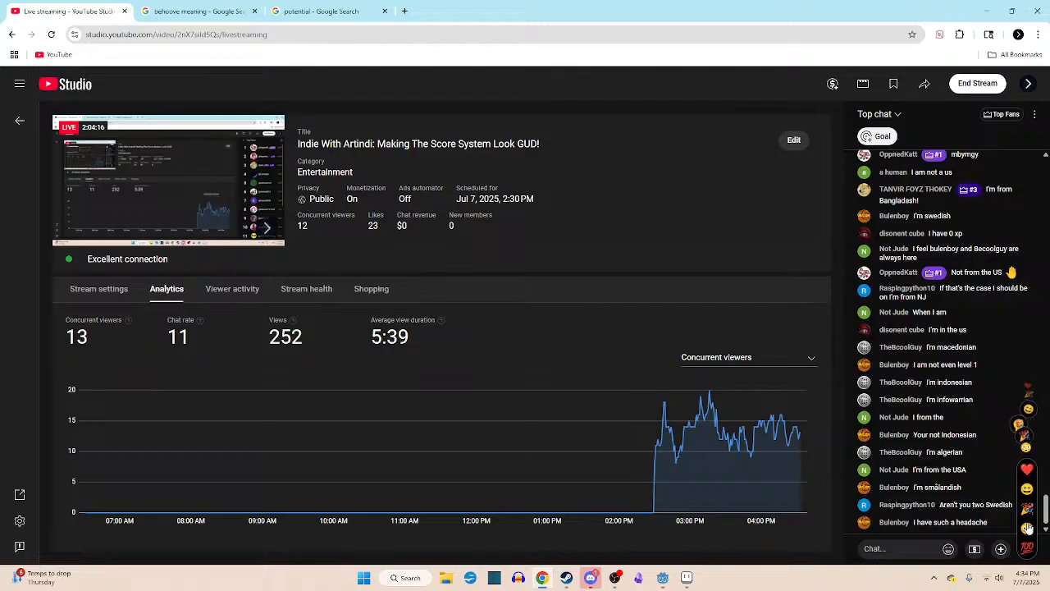
pyautogui.click(1027, 527)
pyautogui.click(1026, 490)
pyautogui.click(1026, 476)
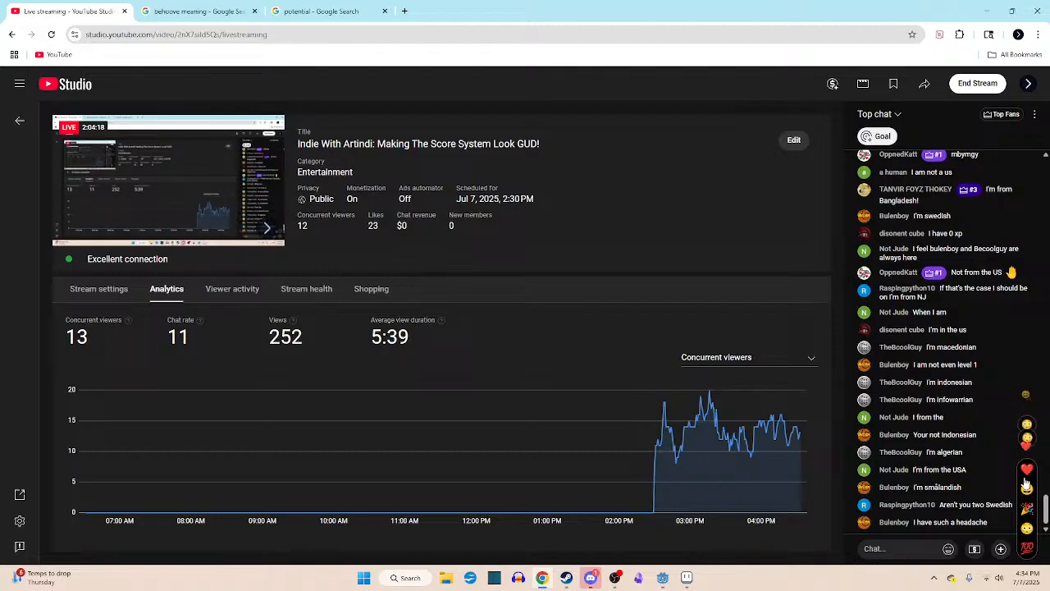
pyautogui.click(1029, 530)
pyautogui.click(1028, 552)
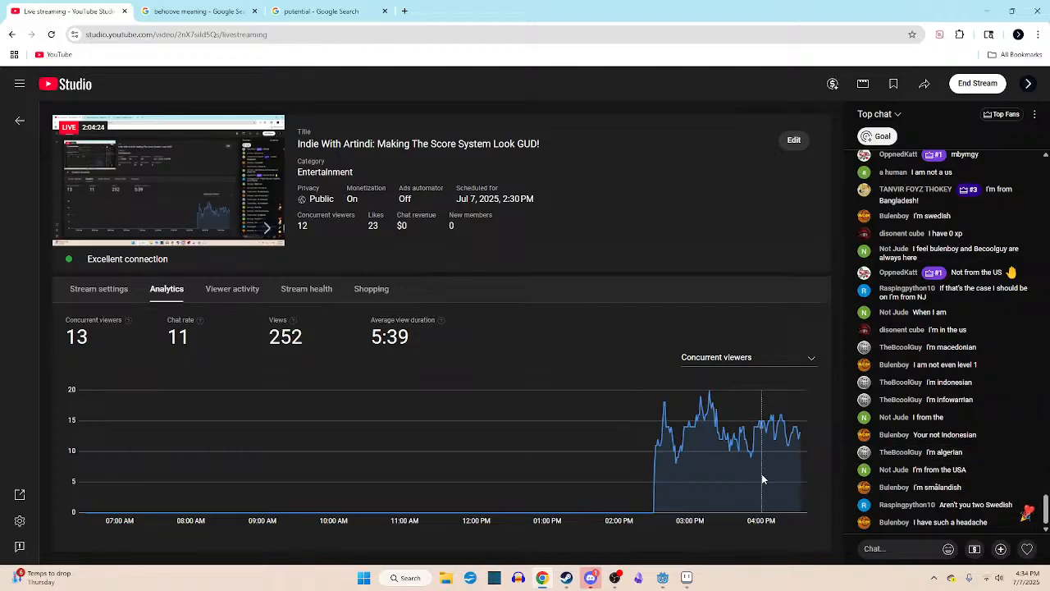
# - Switch to the Godot editor and glance at the end_room scene before going back to the course scene
pyautogui.click(664, 578)
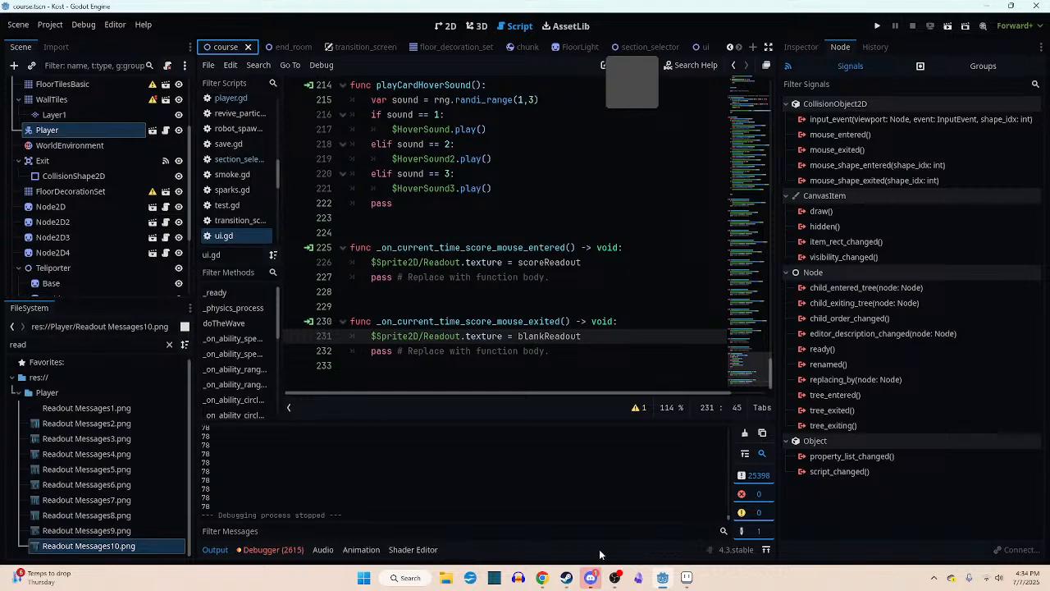
pyautogui.click(542, 578)
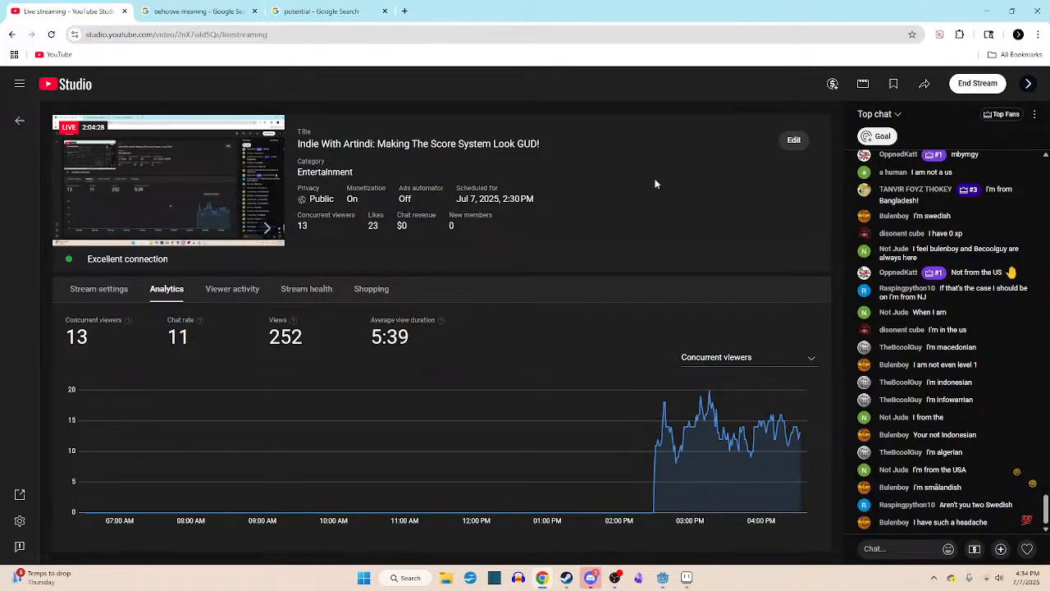
pyautogui.moveTo(502, 22); pyautogui.dragTo(492, 0)
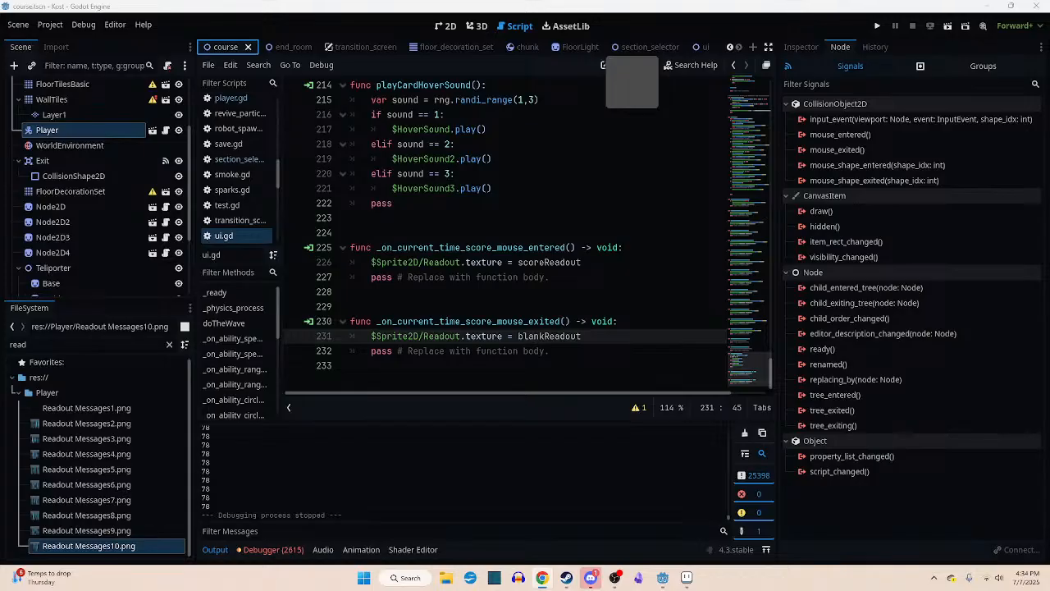
pyautogui.click(377, 34)
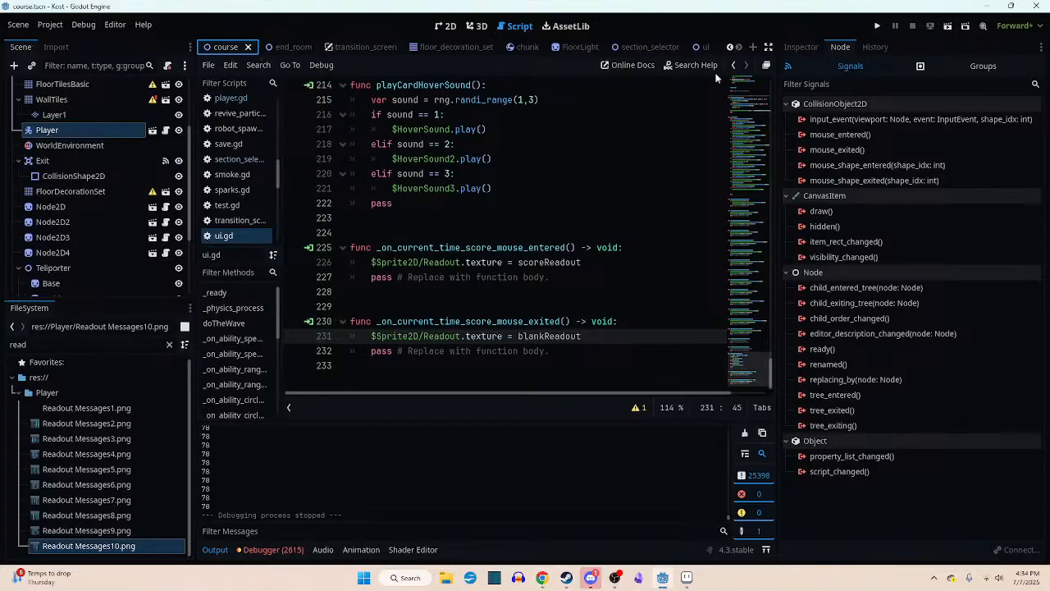
pyautogui.click(287, 47)
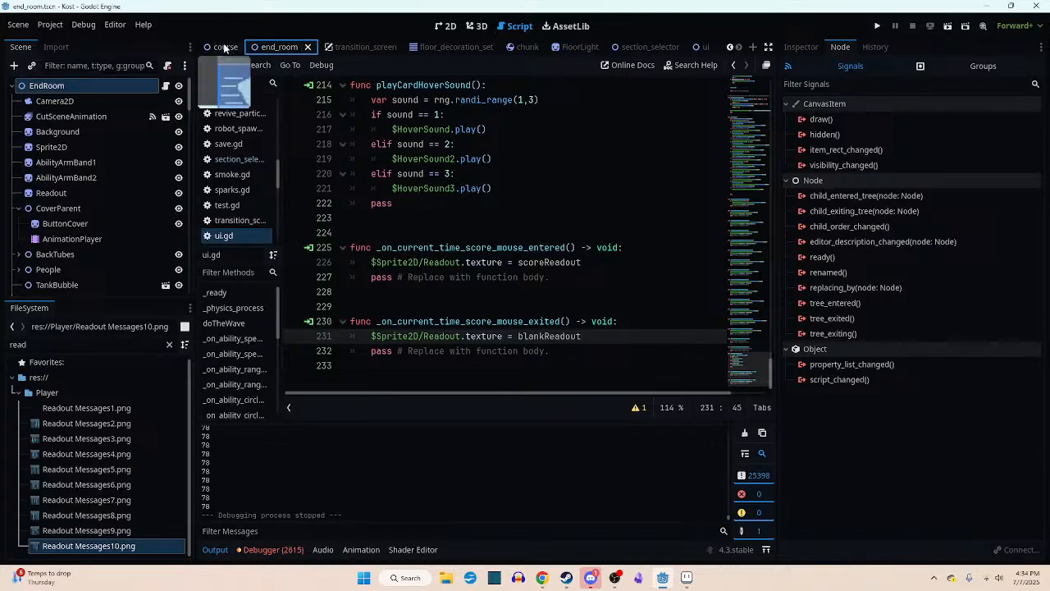
pyautogui.click(224, 48)
# - Filter the project files by "lose" and open the lose_screen.tscn scene
pyautogui.click(6, 344)
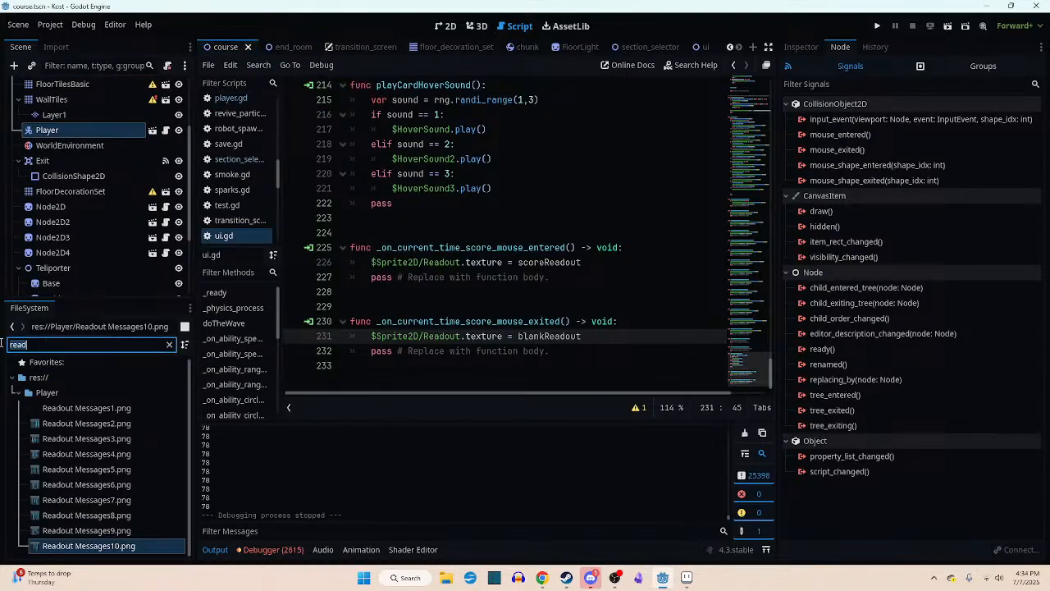
pyautogui.write('lose')
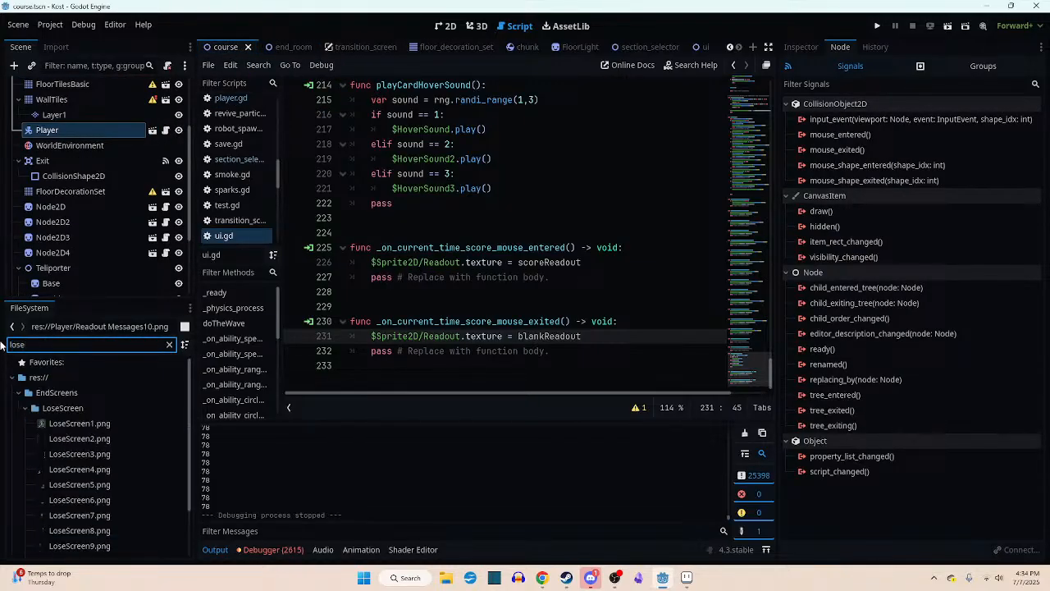
pyautogui.scroll(-2, 94, 459)
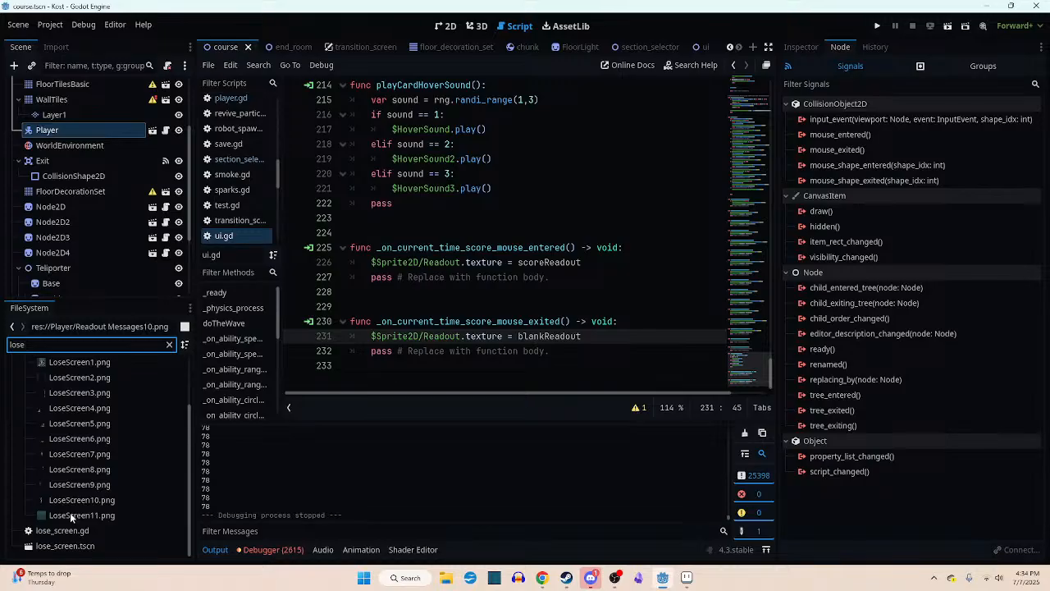
pyautogui.doubleClick(61, 546)
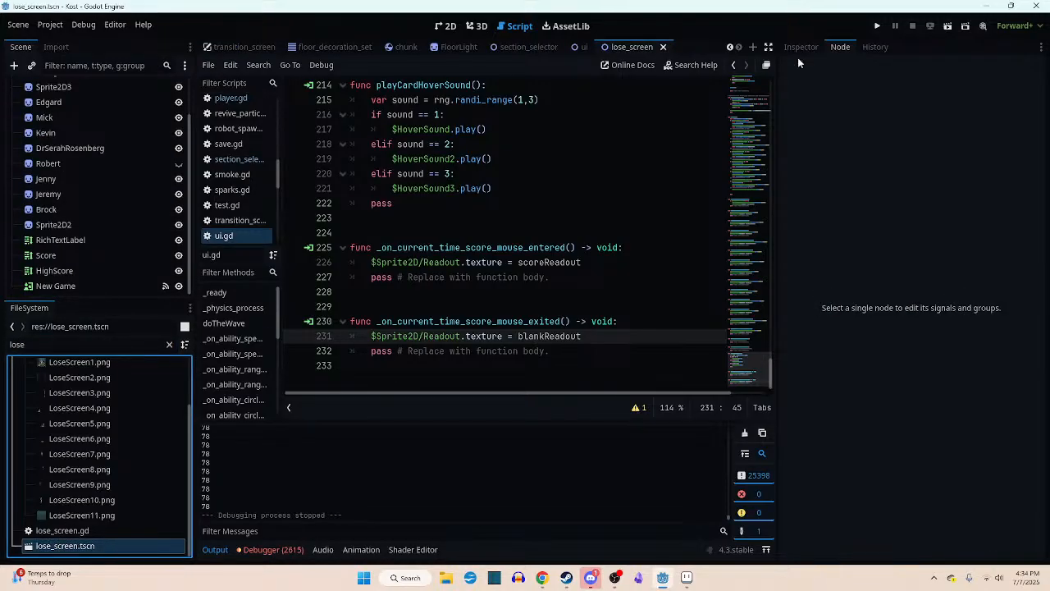
# - Run the lose screen scene on its own, switch the game to fullscreen, and examine the layout of the score texts
pyautogui.click(930, 25)
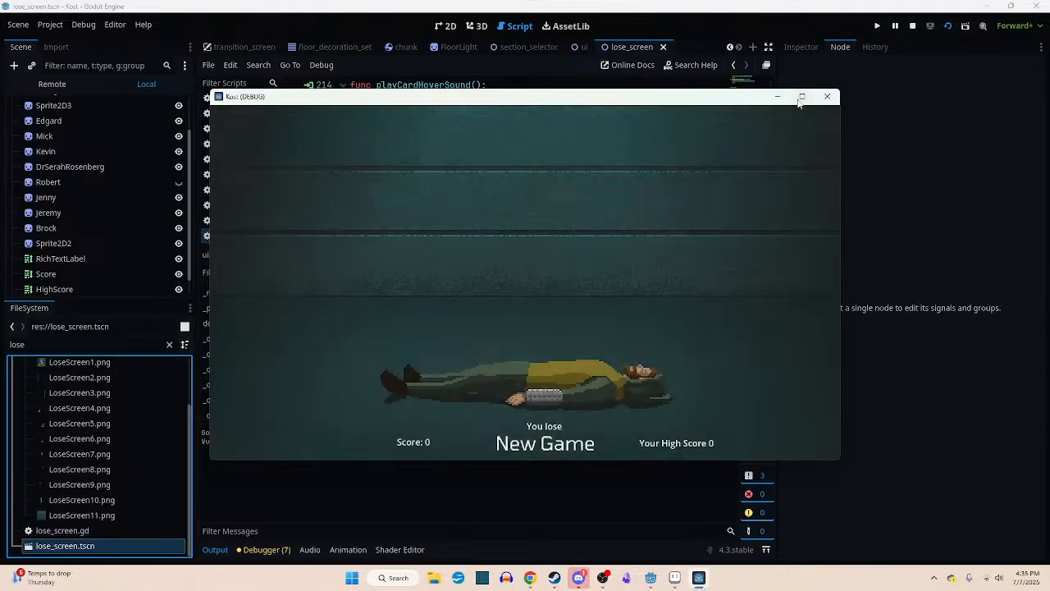
pyautogui.click(801, 96)
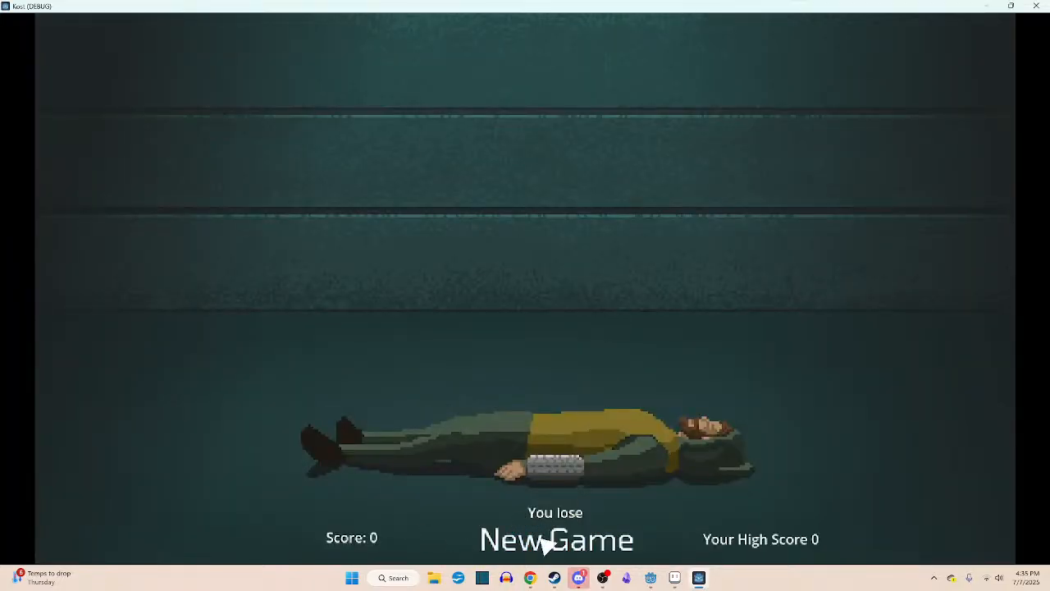
pyautogui.press('Escape')
pyautogui.click(741, 425)
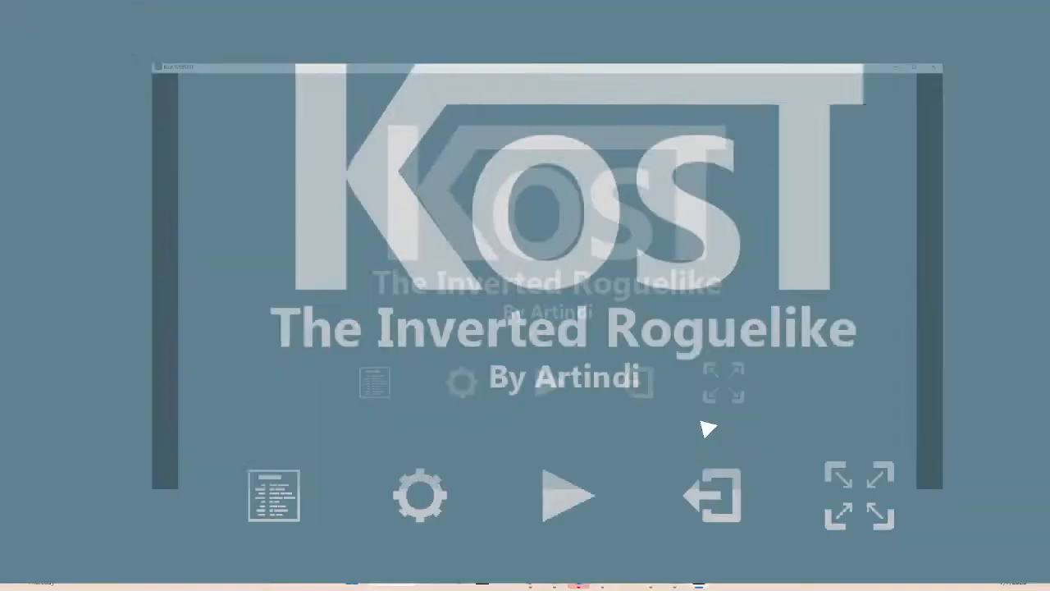
pyautogui.click(530, 454)
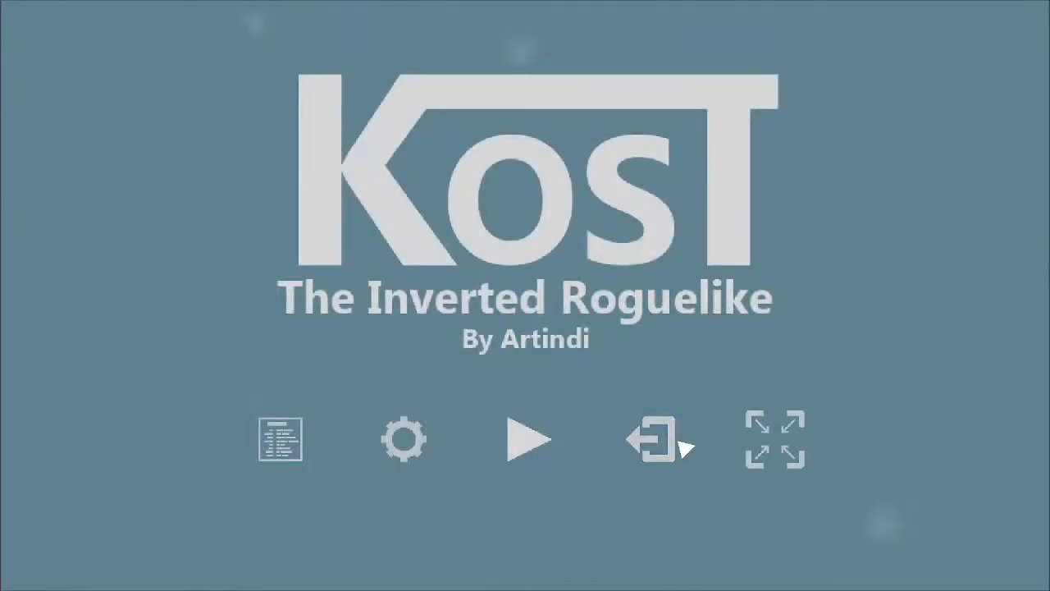
# - End the lose screen test run and switch to Discord to review the kost-to-do channel
pyautogui.click(676, 437)
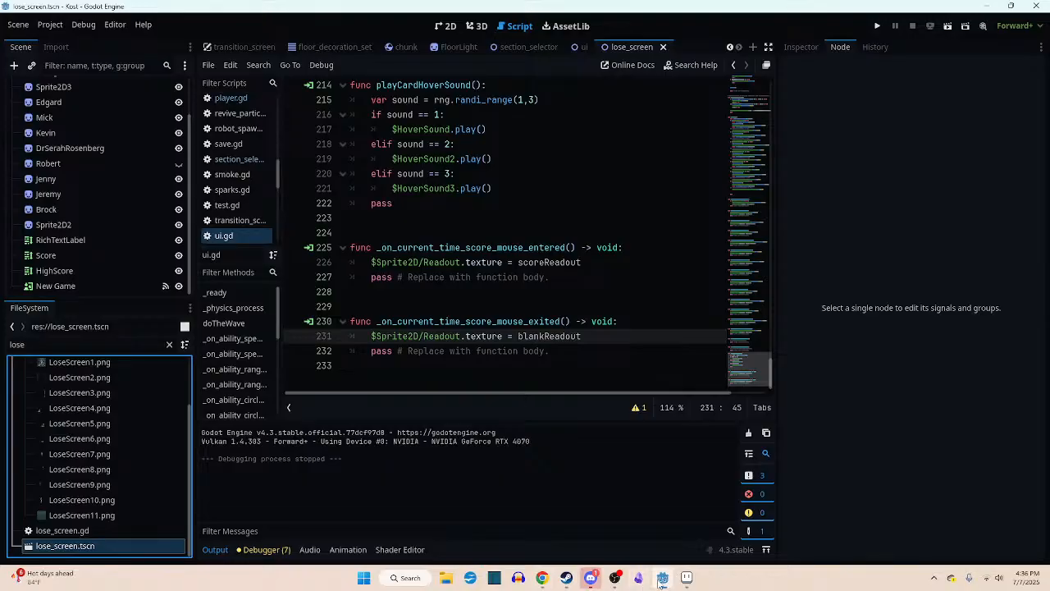
pyautogui.click(600, 584)
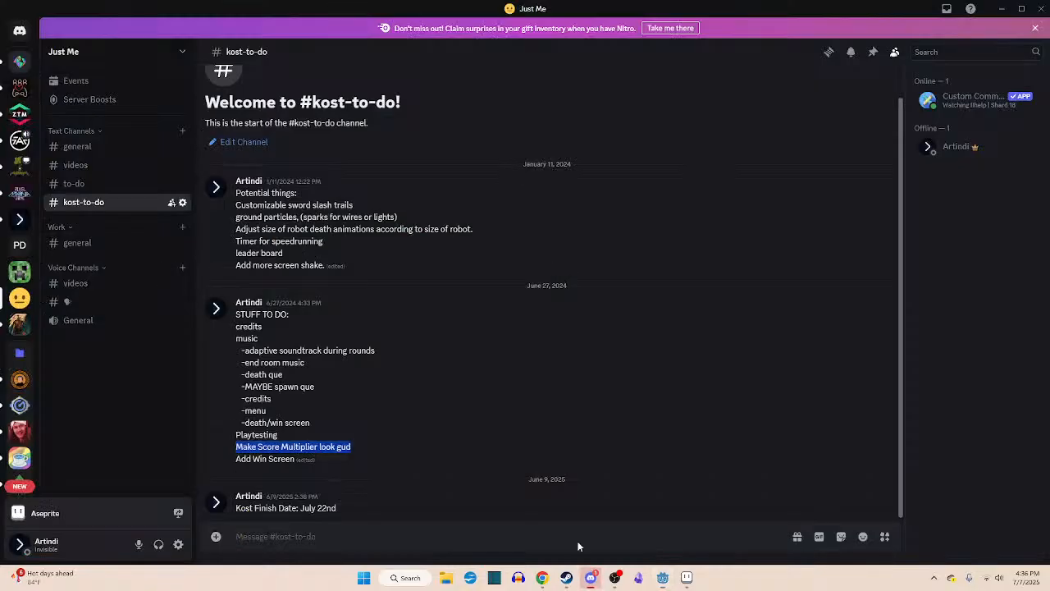
# - Delete the "Make Score Multiplier look gud" line from the STUFF TO DO message and save the edit
pyautogui.click(429, 436)
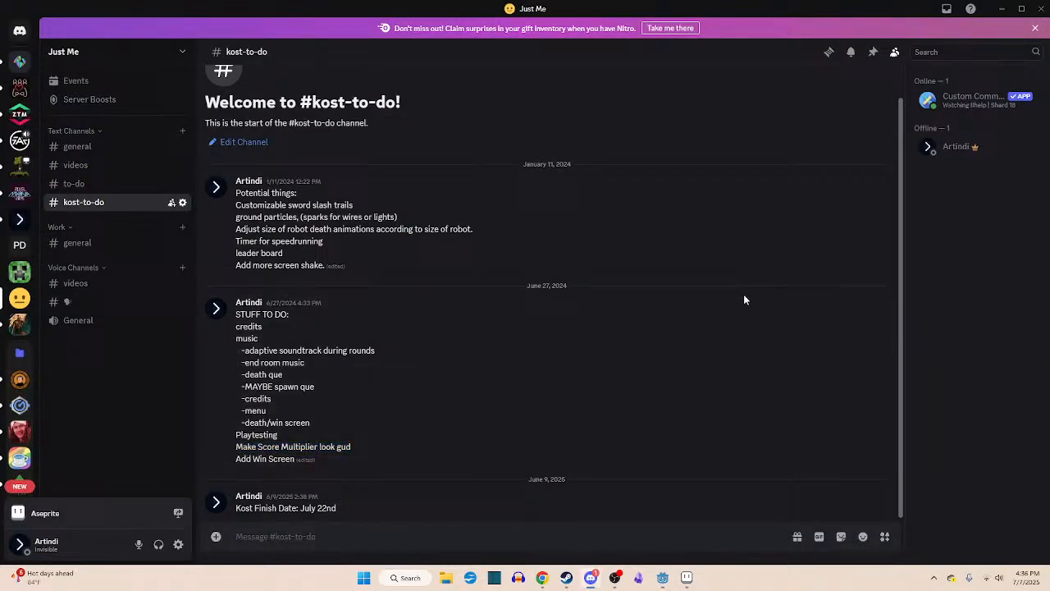
pyautogui.click(848, 296)
pyautogui.tripleClick(371, 423)
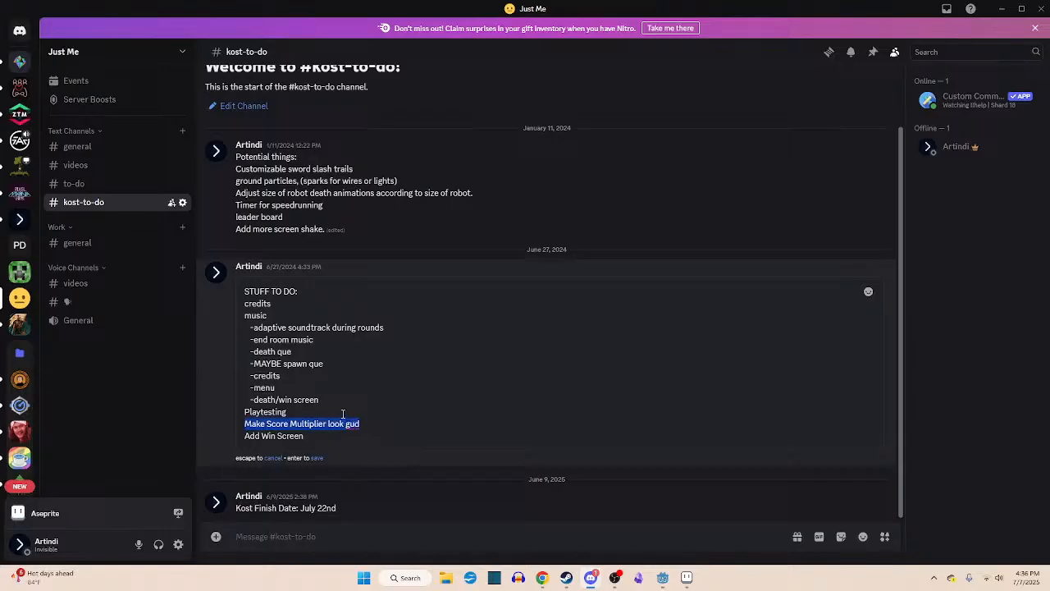
pyautogui.press('BackSpace')
pyautogui.press('BackSpace')
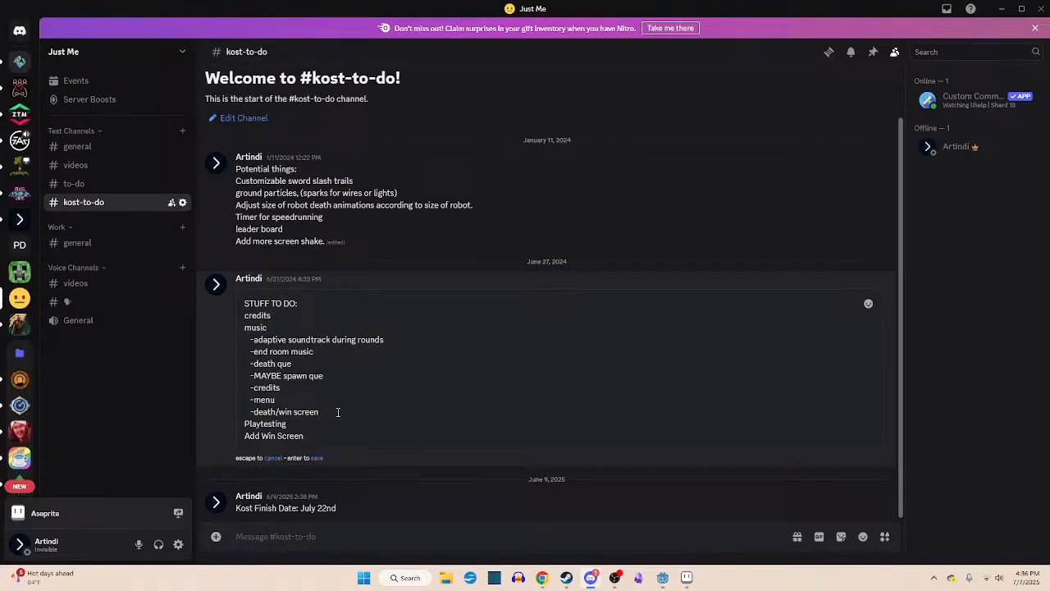
pyautogui.press('Return')
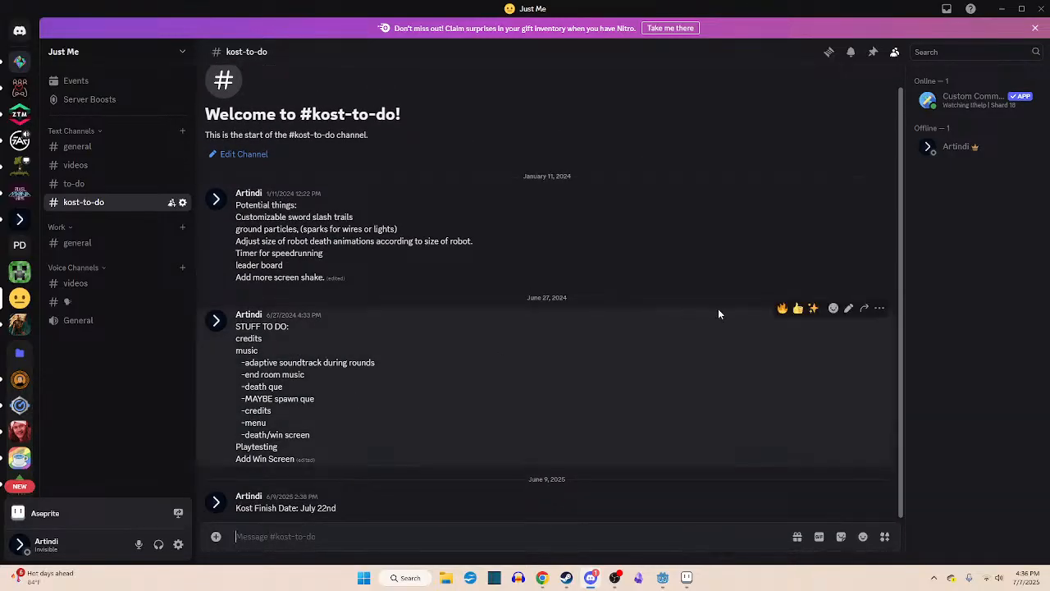
# - Review the remaining to-do items, add the line "make placeholder text on end screens look gud" below "Add Win Screen", and save the message
pyautogui.moveTo(236, 350); pyautogui.dragTo(224, 451)
pyautogui.click(279, 449)
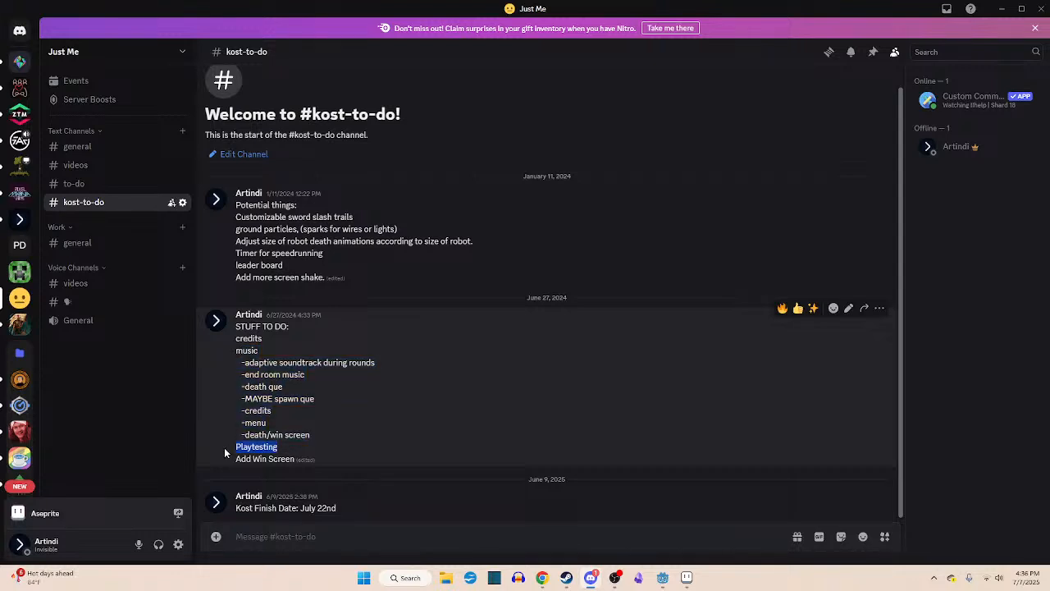
pyautogui.moveTo(295, 462); pyautogui.dragTo(213, 465)
pyautogui.click(327, 456)
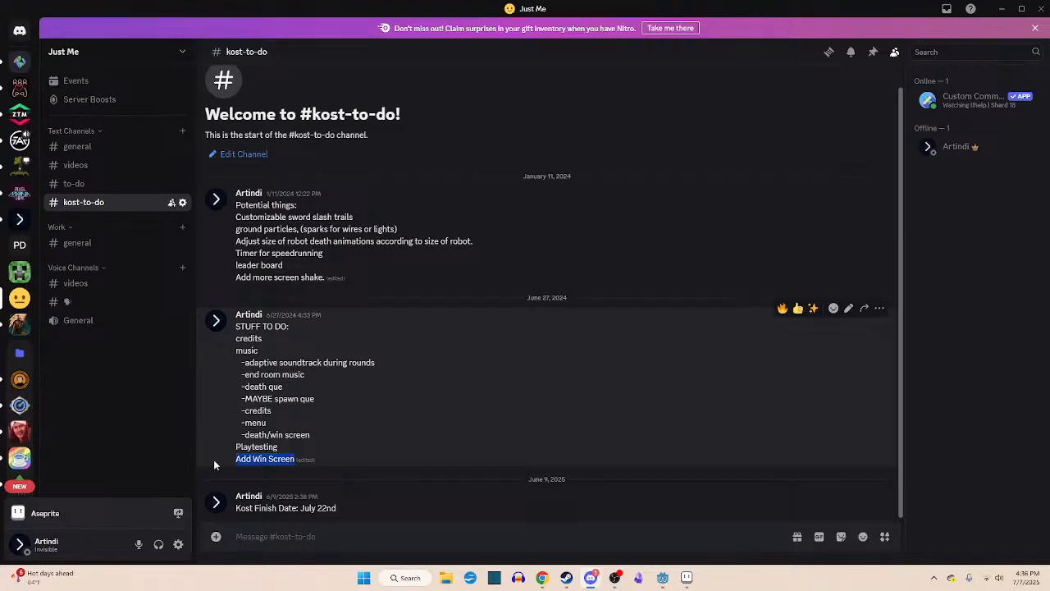
pyautogui.click(848, 308)
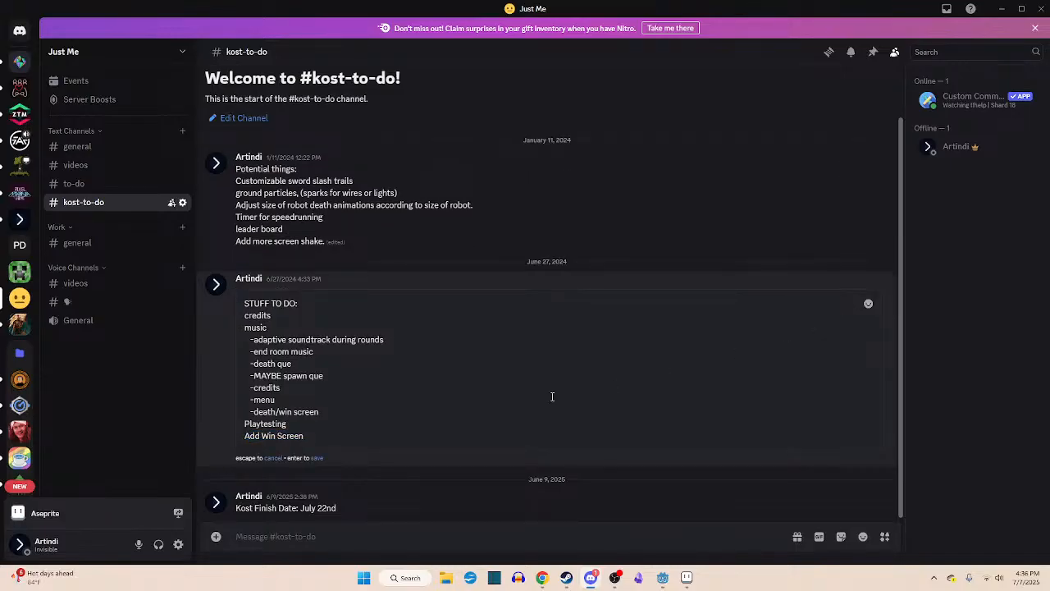
pyautogui.hotkey('shift', 'Return')
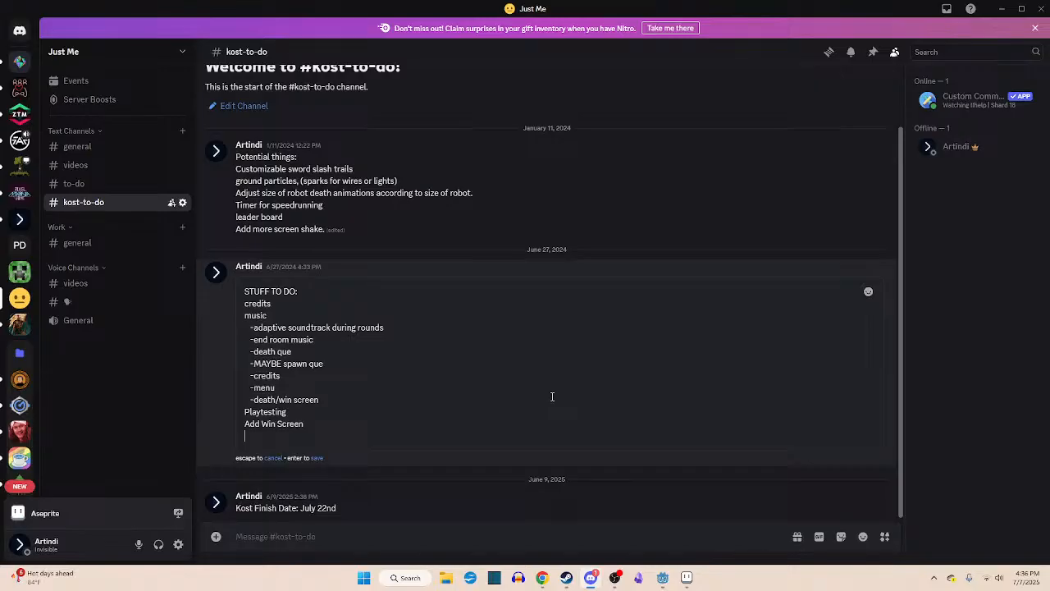
pyautogui.write('make placeholder text on end')
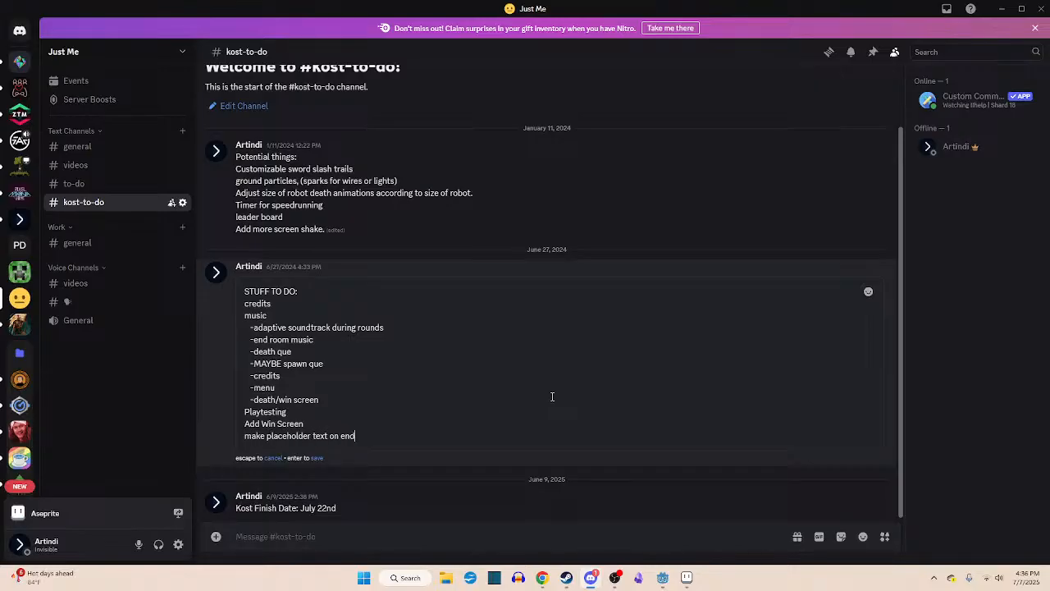
pyautogui.write(' screens look gud')
pyautogui.press('Return')
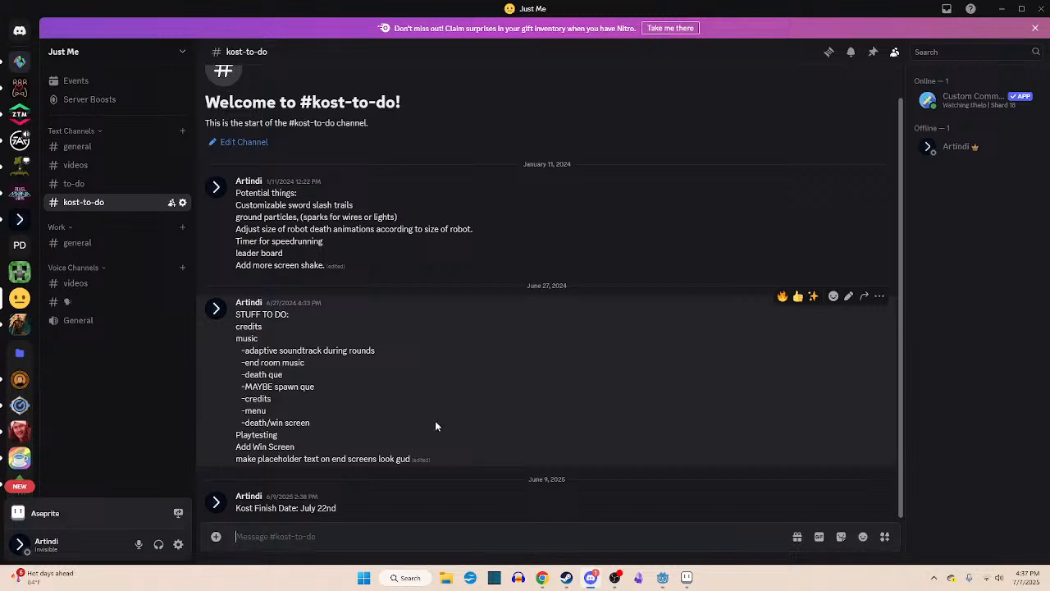
# - Open File Explorer and move its windows, including My Passport (D:), off this screen to uncover the Discord channel
pyautogui.press('super+e')
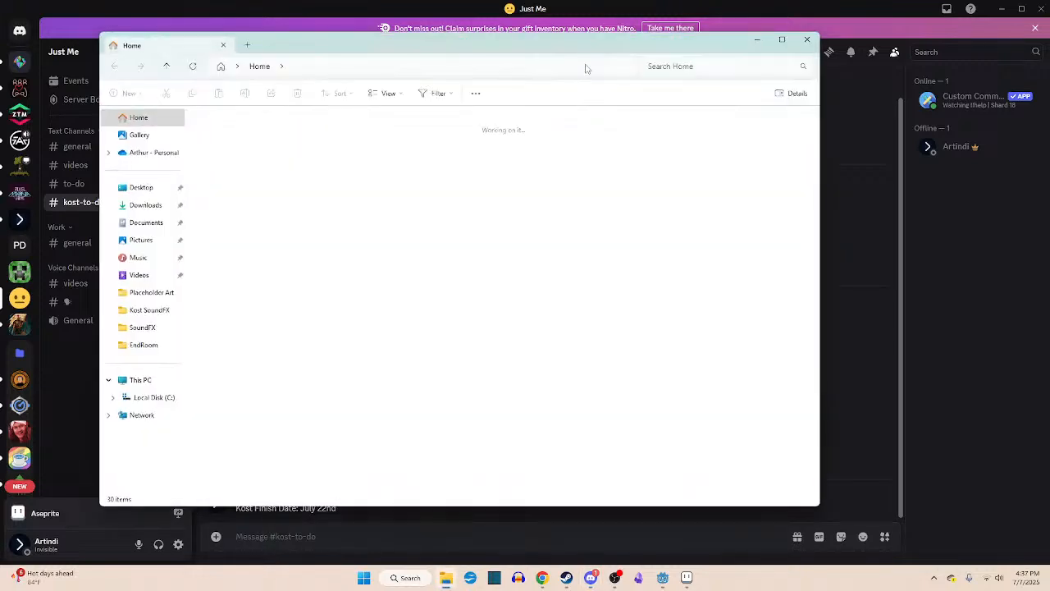
pyautogui.moveTo(584, 40); pyautogui.dragTo(570, 0)
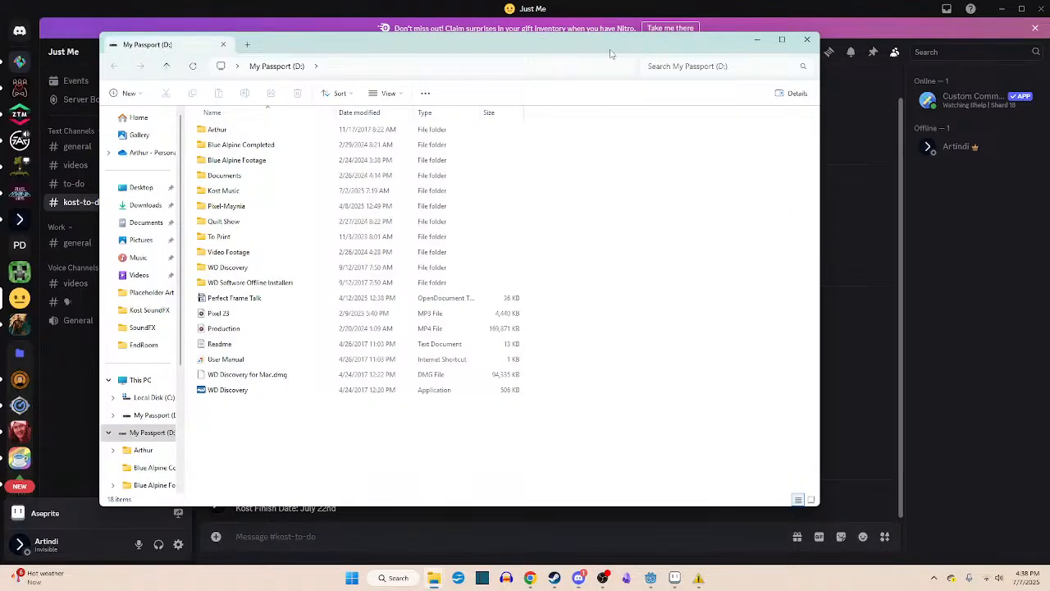
pyautogui.moveTo(608, 48); pyautogui.dragTo(566, 0)
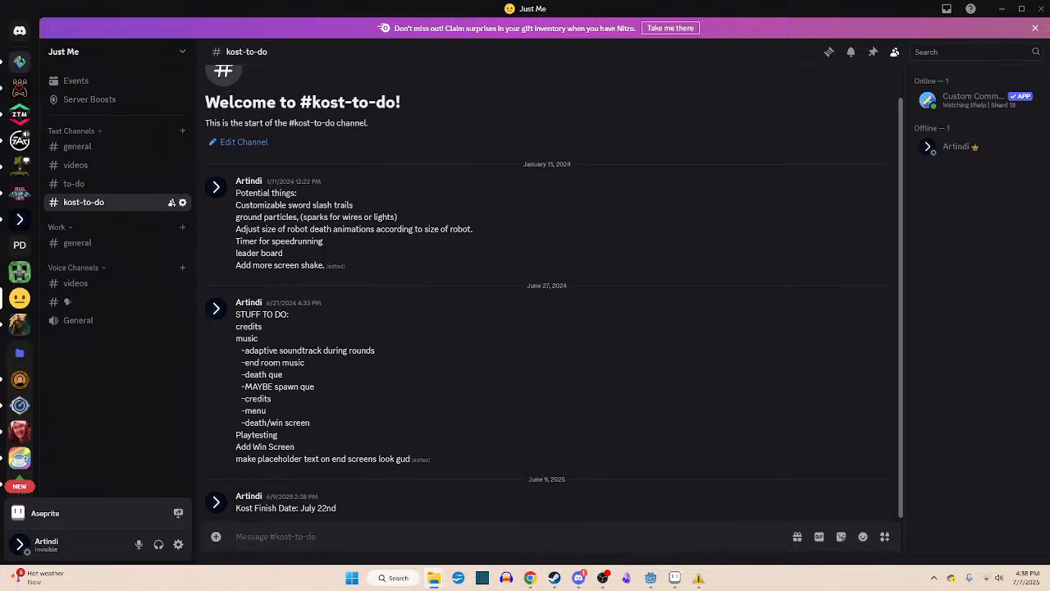
# - Switch to the Godot editor and show the course scene in the 2D workspace
pyautogui.click(650, 577)
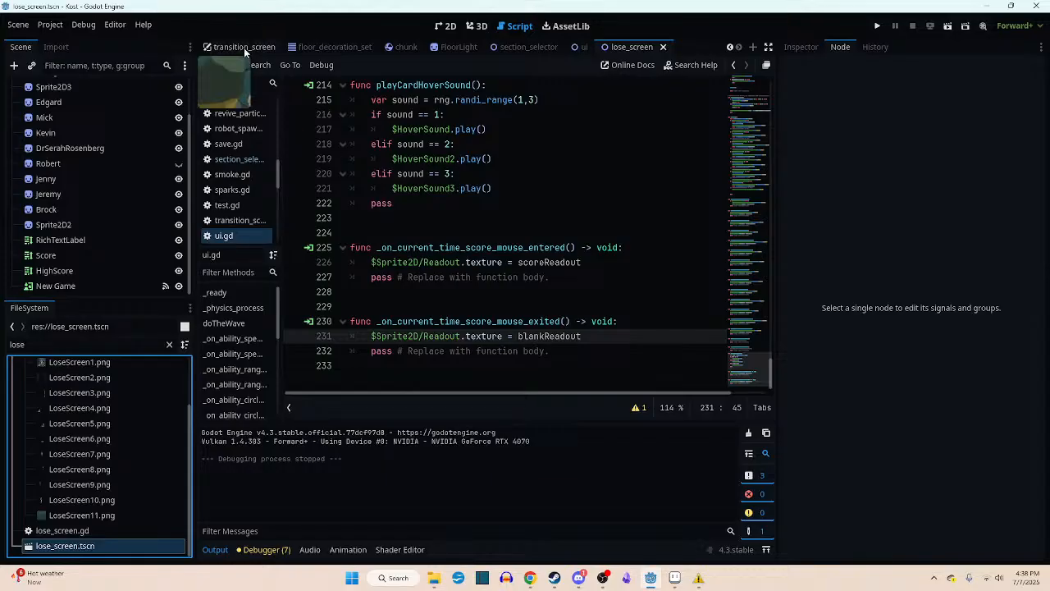
pyautogui.scroll(5, 286, 51)
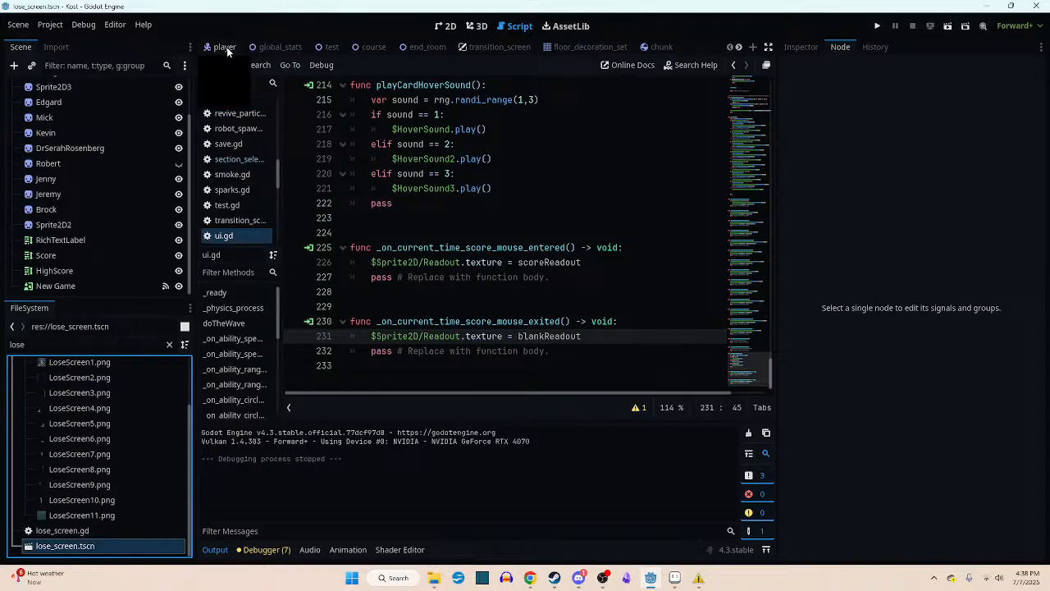
pyautogui.click(226, 47)
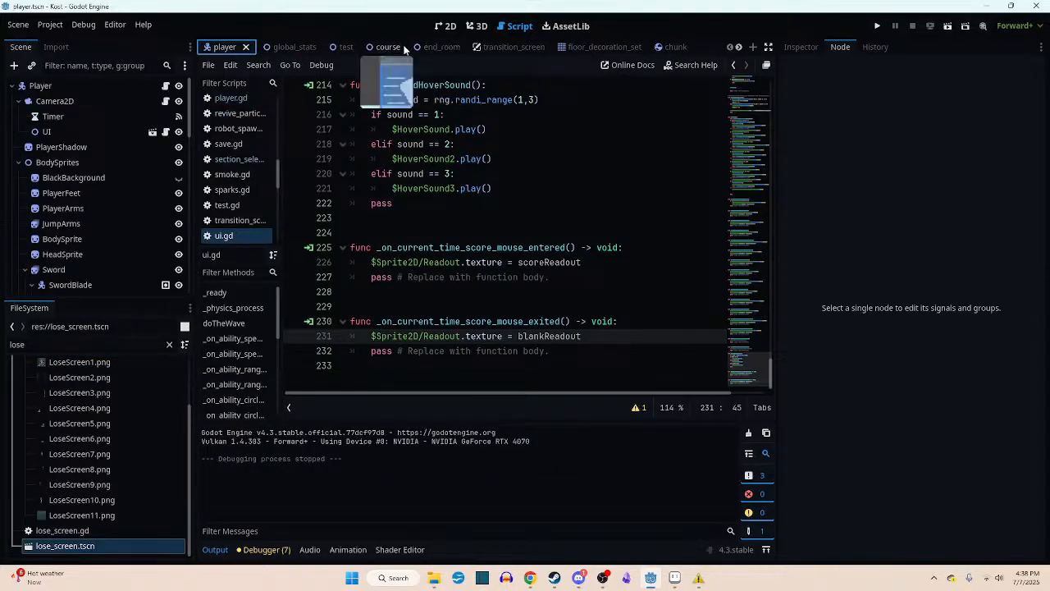
pyautogui.click(373, 47)
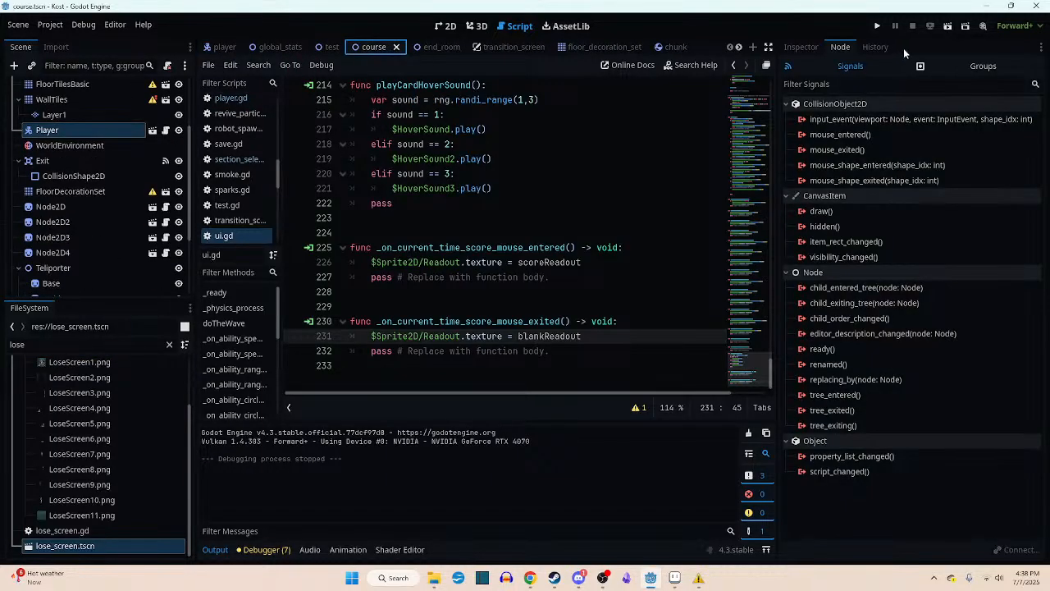
pyautogui.click(446, 25)
pyautogui.moveTo(528, 238); pyautogui.dragTo(517, 249, button='middle')
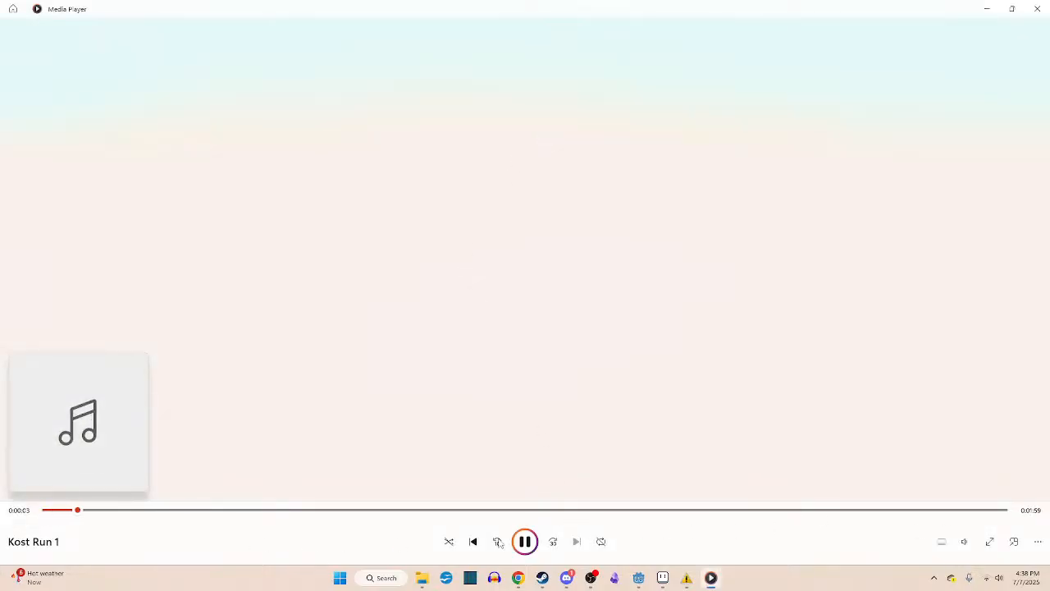
# - Set the Media Player volume to 54 while Kost Run 1 plays, and glance at the kost-to-do channel in Discord
pyautogui.click(967, 543)
pyautogui.click(974, 512)
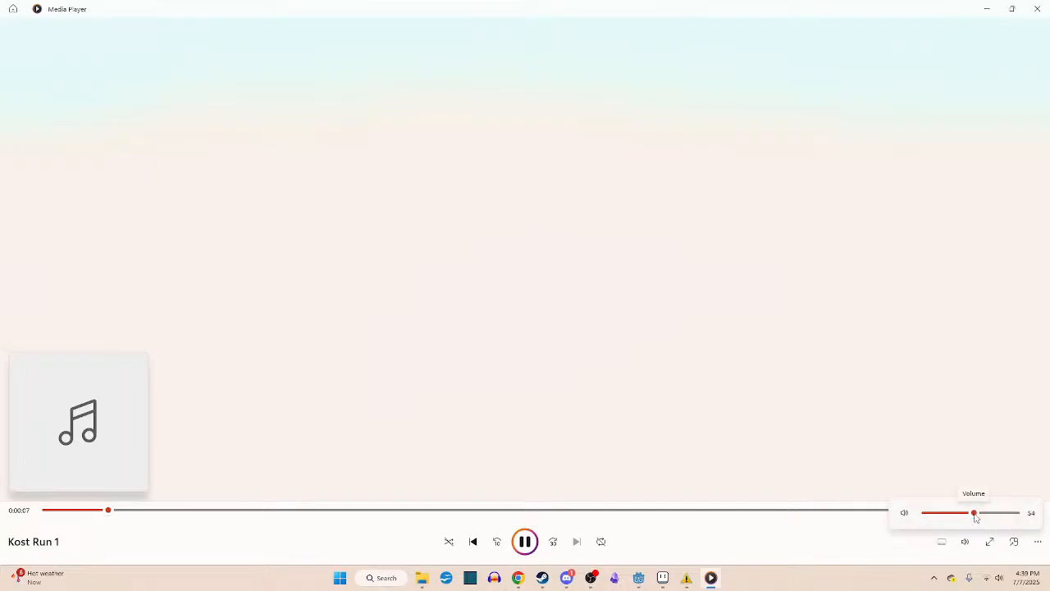
pyautogui.hotkey('alt', 'Tab')
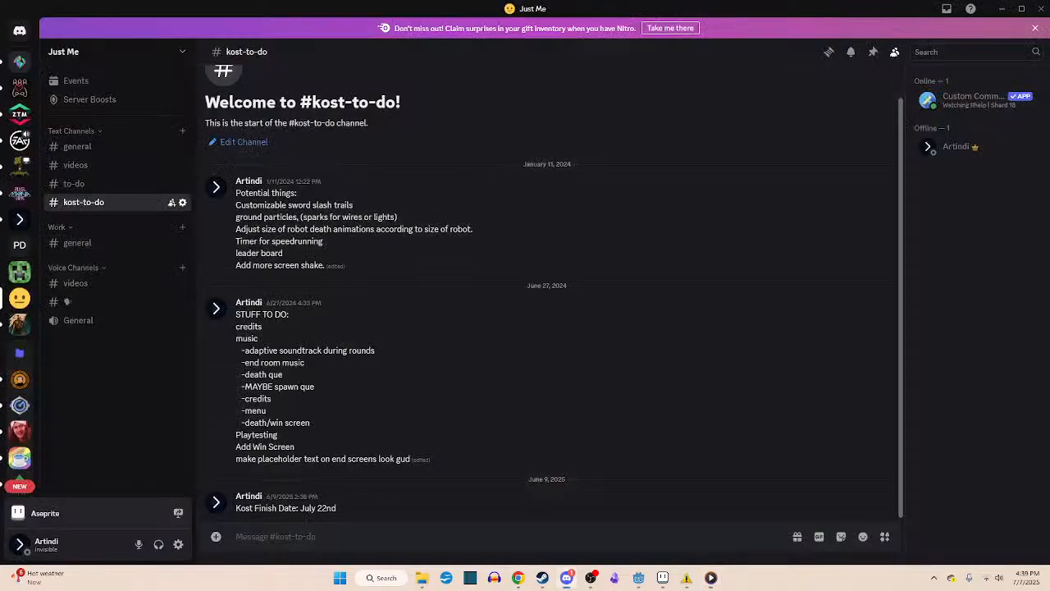
pyautogui.hotkey('alt', 'Tab')
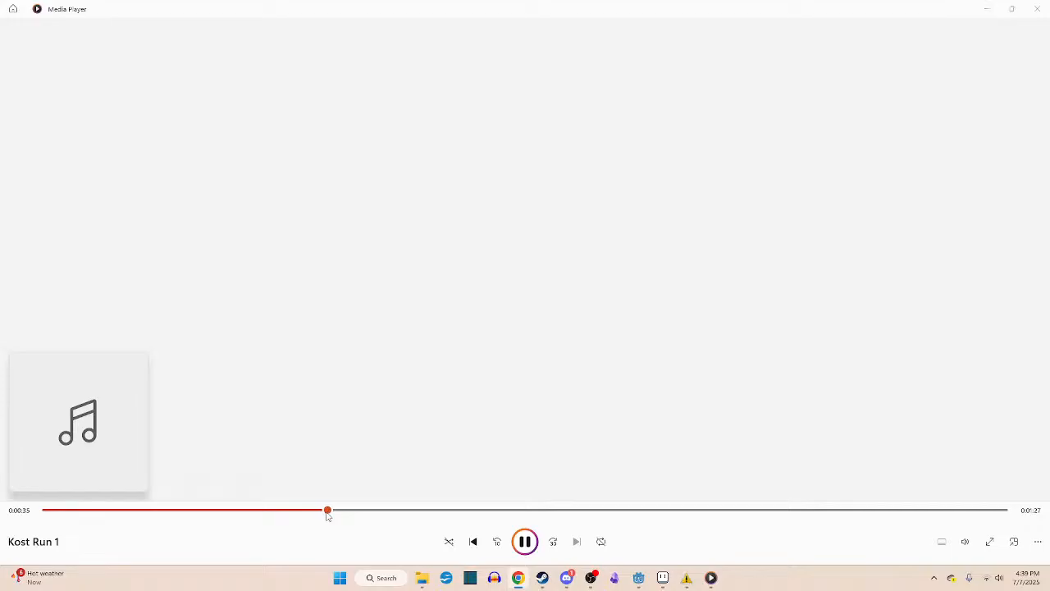
# - Skip ahead in Kost Run 1, listen to its second half, pause it near the end and close the player
pyautogui.moveTo(334, 510); pyautogui.dragTo(582, 510)
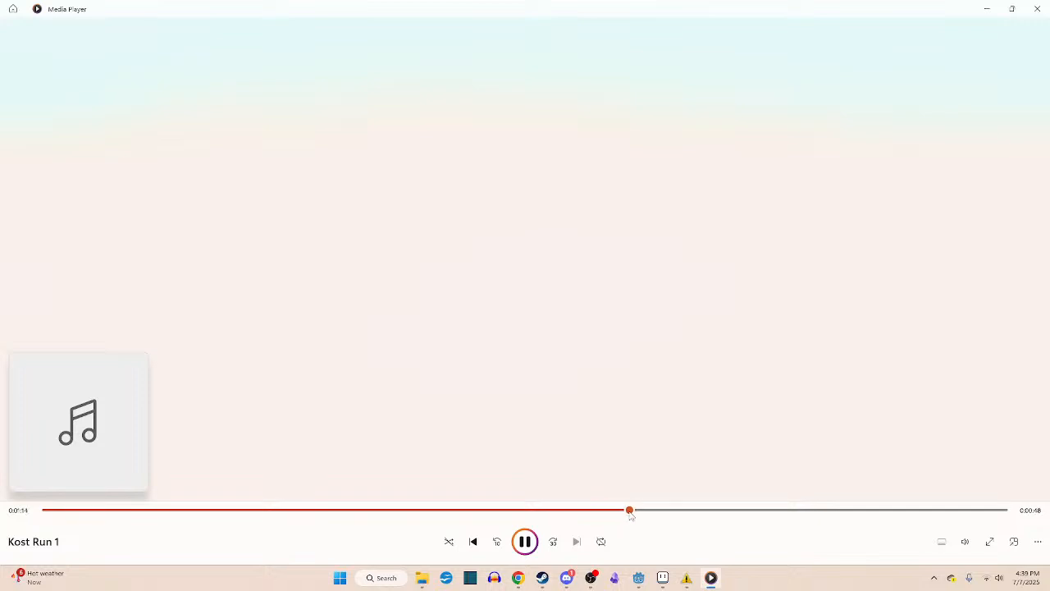
pyautogui.click(965, 541)
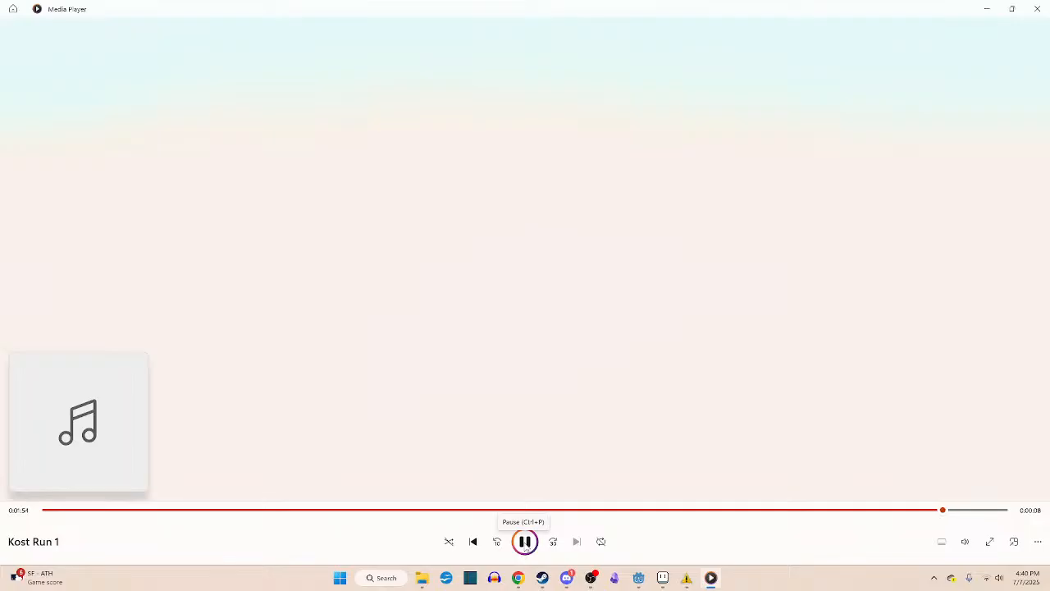
pyautogui.click(525, 544)
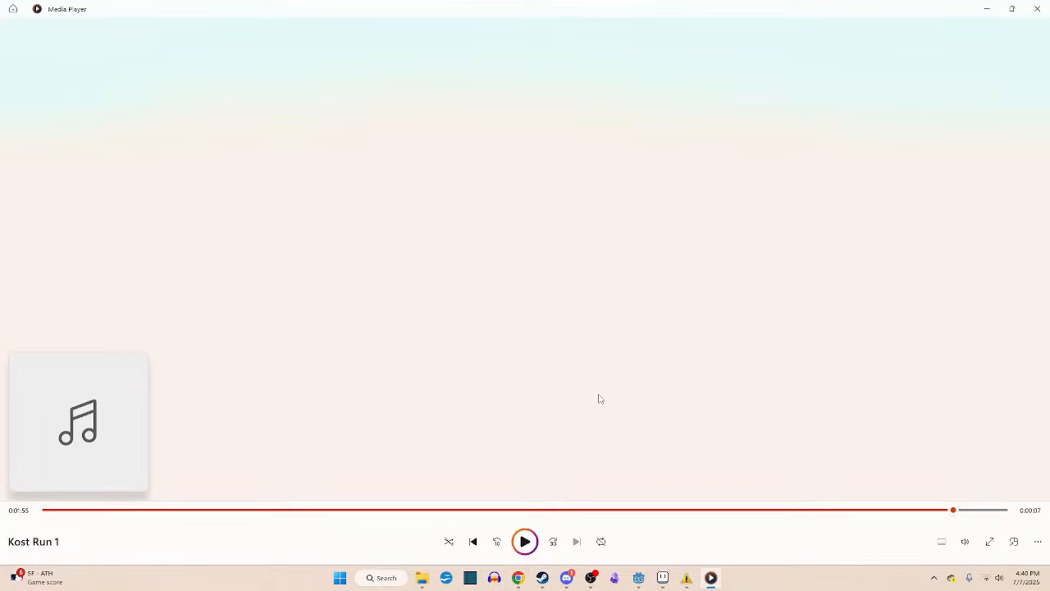
pyautogui.click(987, 9)
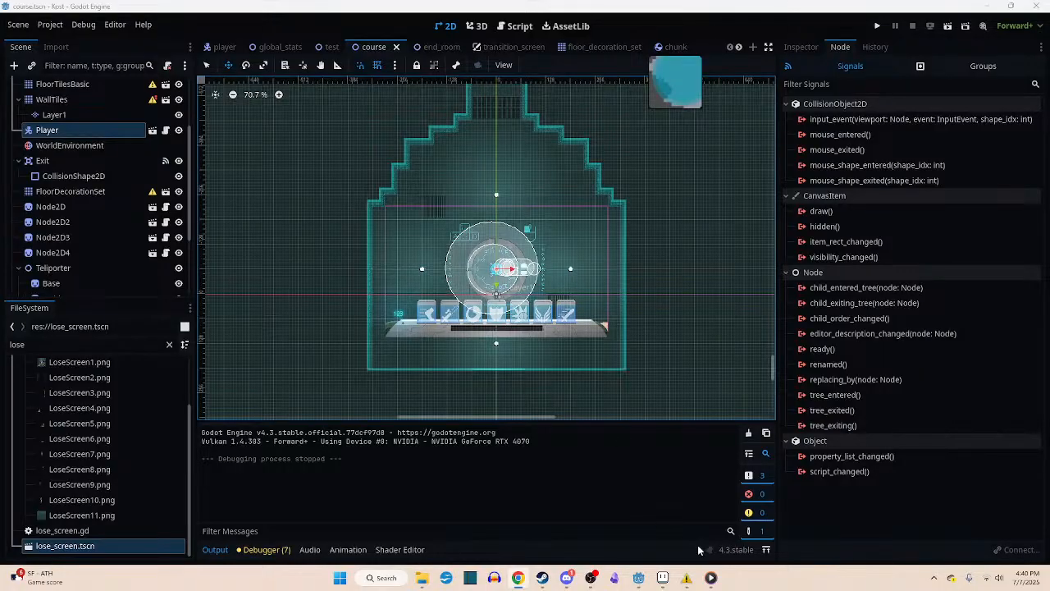
pyautogui.click(710, 578)
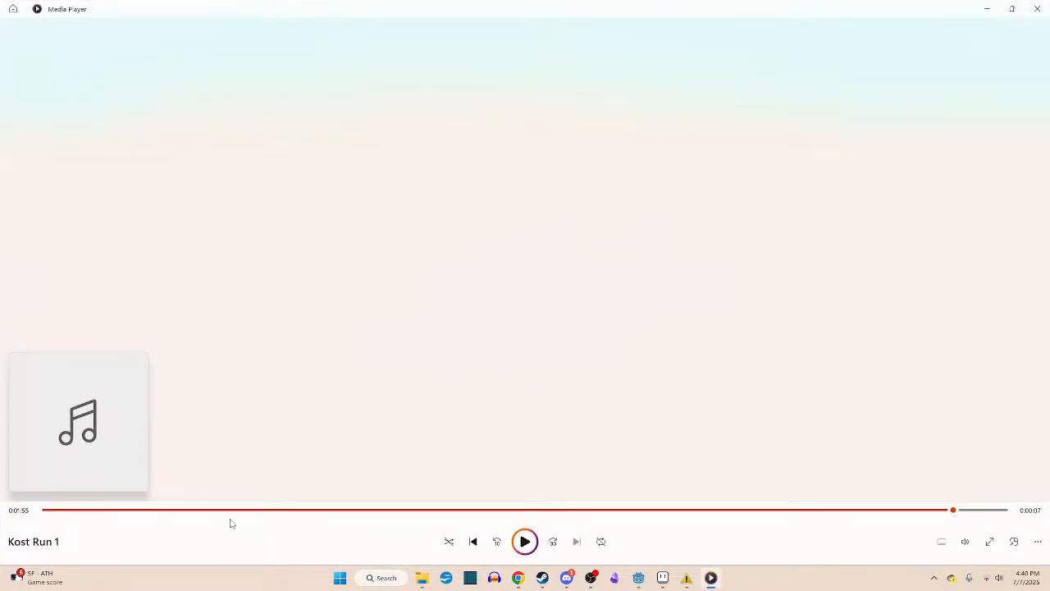
pyautogui.click(1039, 10)
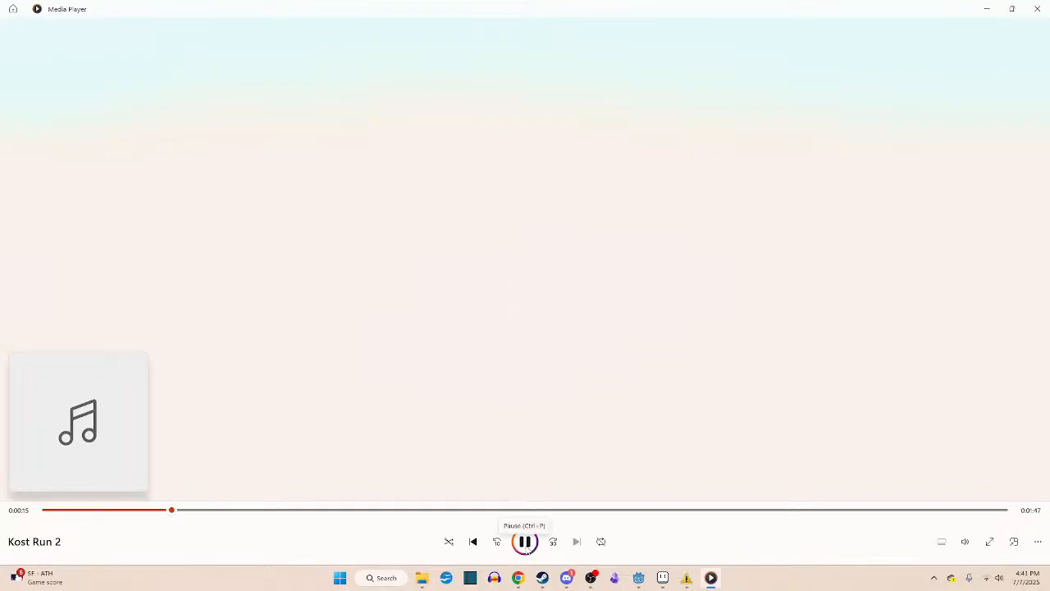
# - Sample the openings of Kost Run 2 and Kost Run 3, closing the player after each track
pyautogui.click(1035, 10)
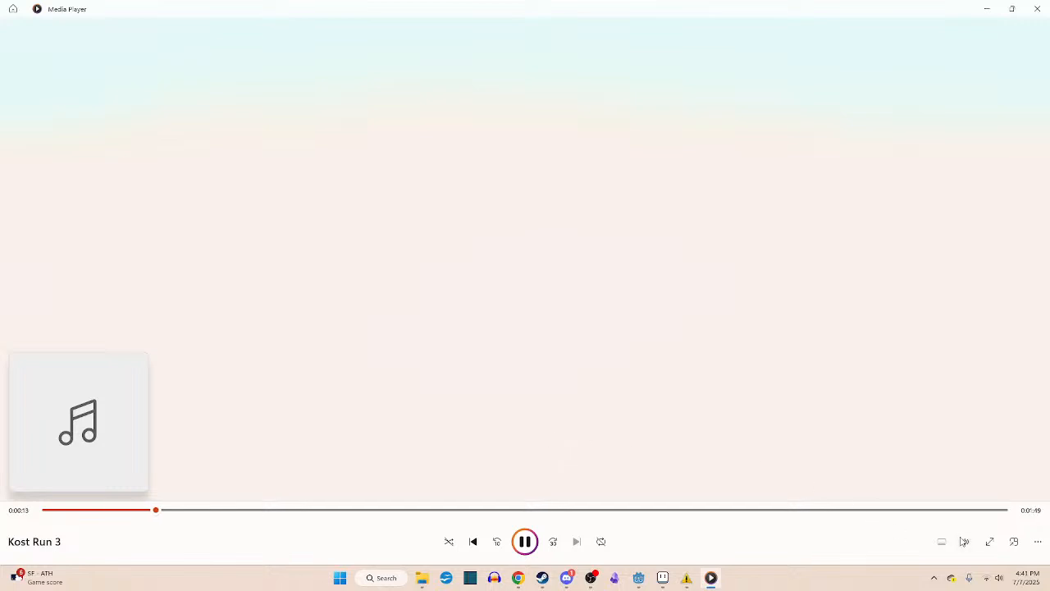
pyautogui.click(964, 541)
pyautogui.click(1037, 10)
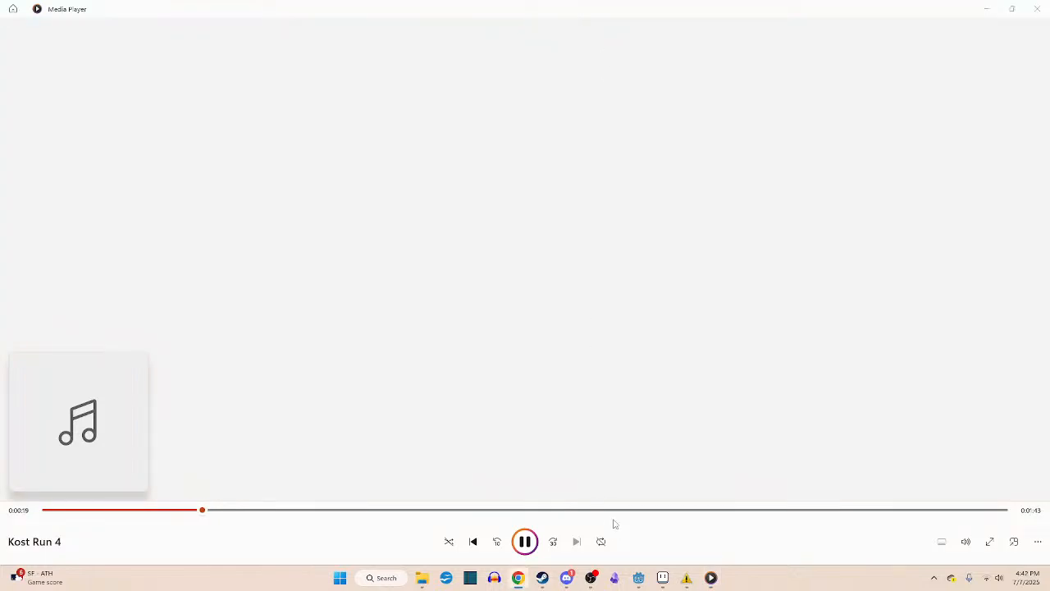
# - Play and pause Kost Run 4 in short bursts to listen to its opening section, and close the player
pyautogui.click(538, 498)
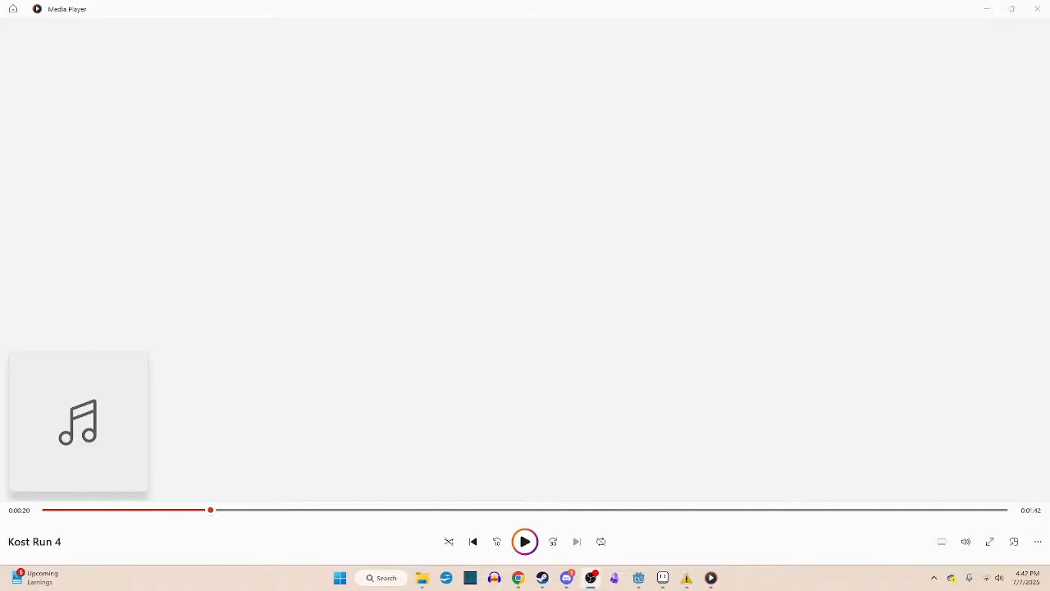
pyautogui.click(522, 545)
pyautogui.click(523, 545)
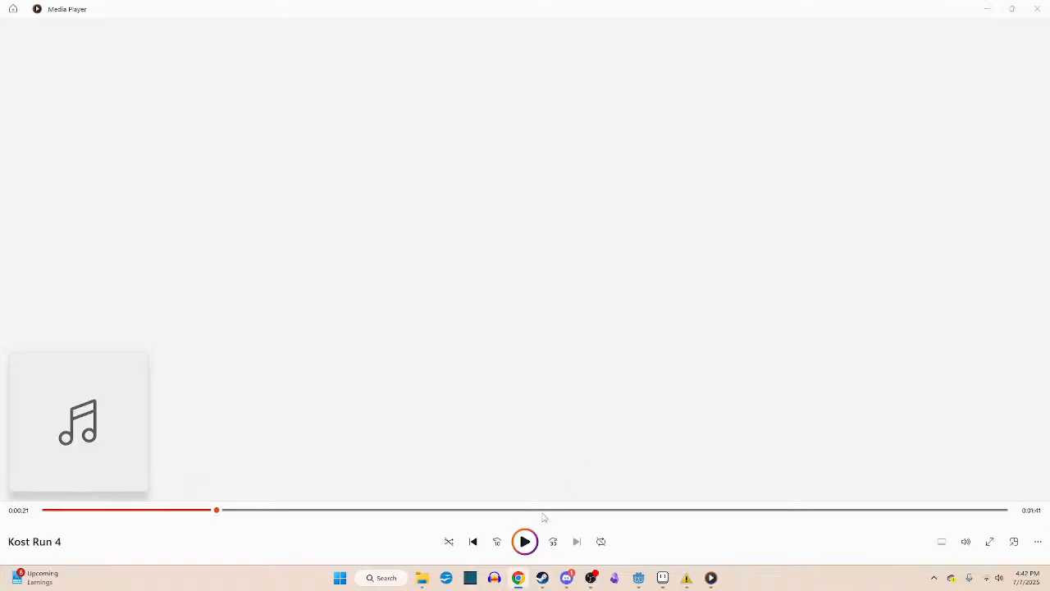
pyautogui.click(526, 543)
pyautogui.click(527, 544)
pyautogui.click(527, 544)
pyautogui.click(527, 544)
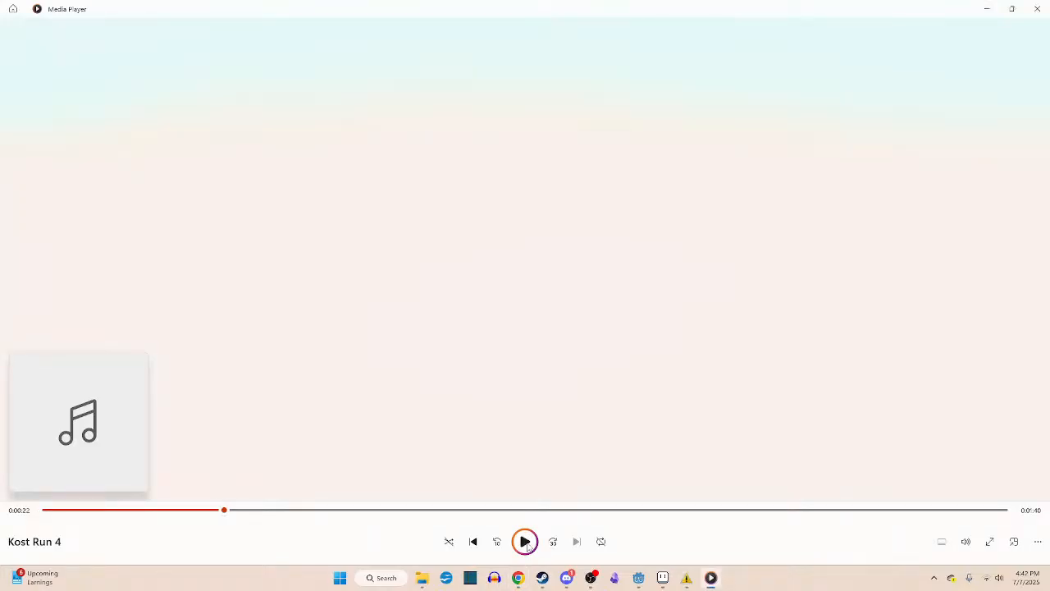
pyautogui.click(527, 543)
pyautogui.click(527, 543)
pyautogui.click(526, 544)
pyautogui.click(527, 544)
pyautogui.click(1038, 9)
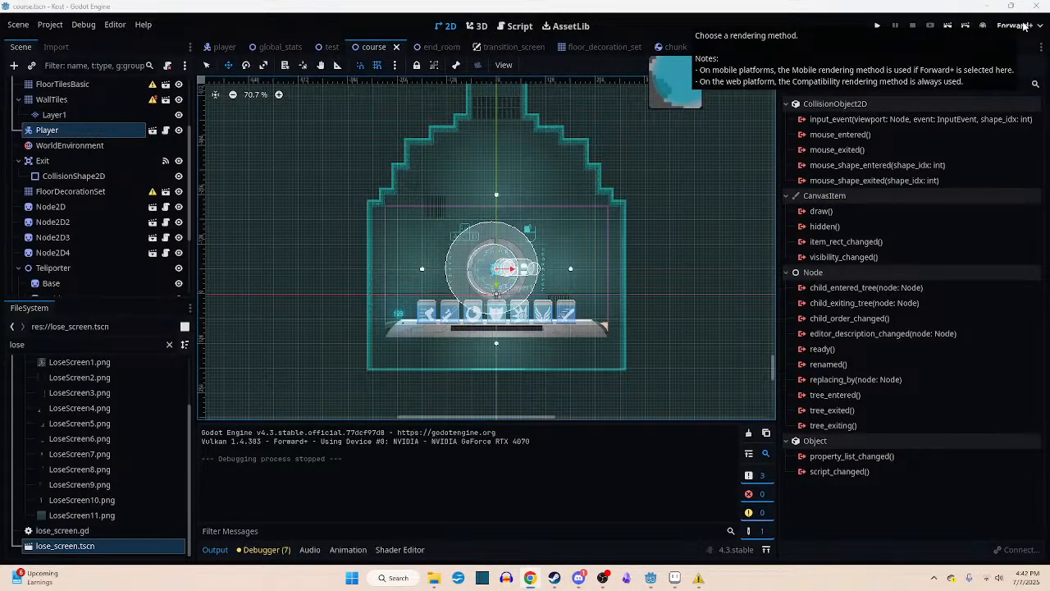
pyautogui.moveTo(704, 580)
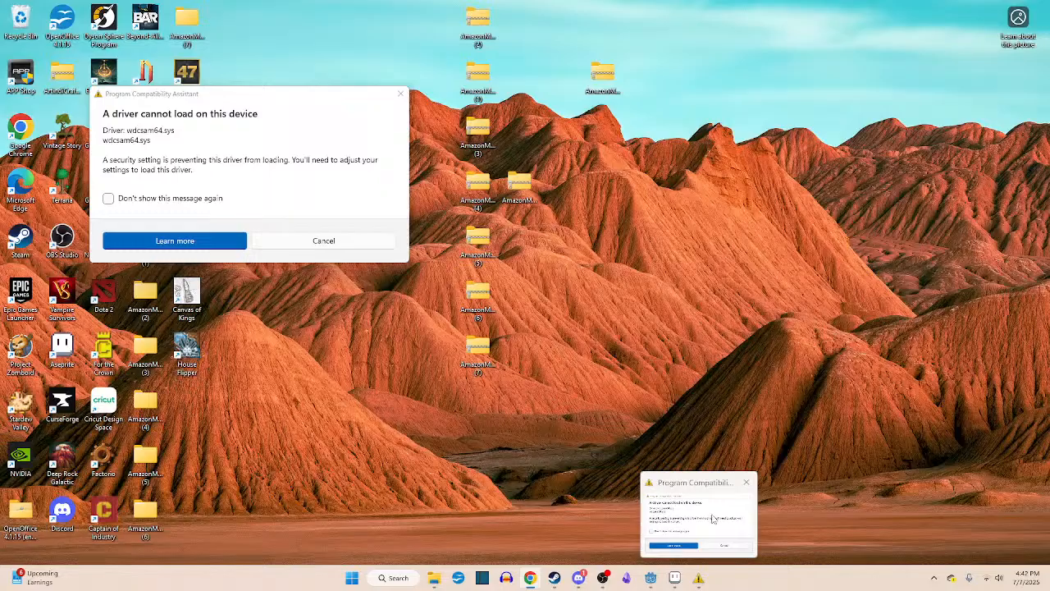
# - Bring up the Program Compatibility Assistant driver warning and move it out of the way
pyautogui.click(718, 513)
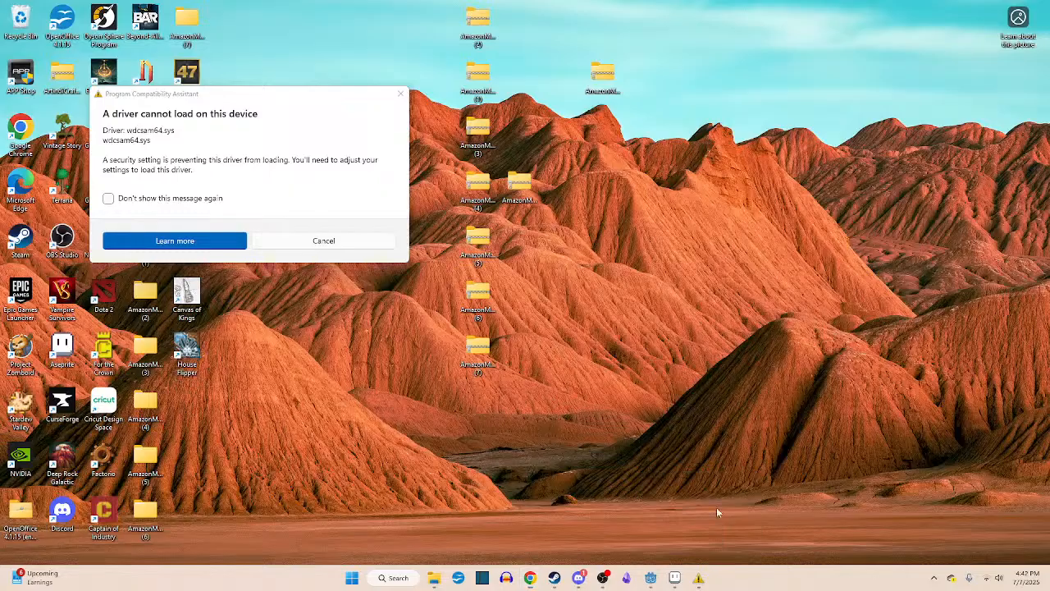
pyautogui.moveTo(319, 100); pyautogui.dragTo(369, 0)
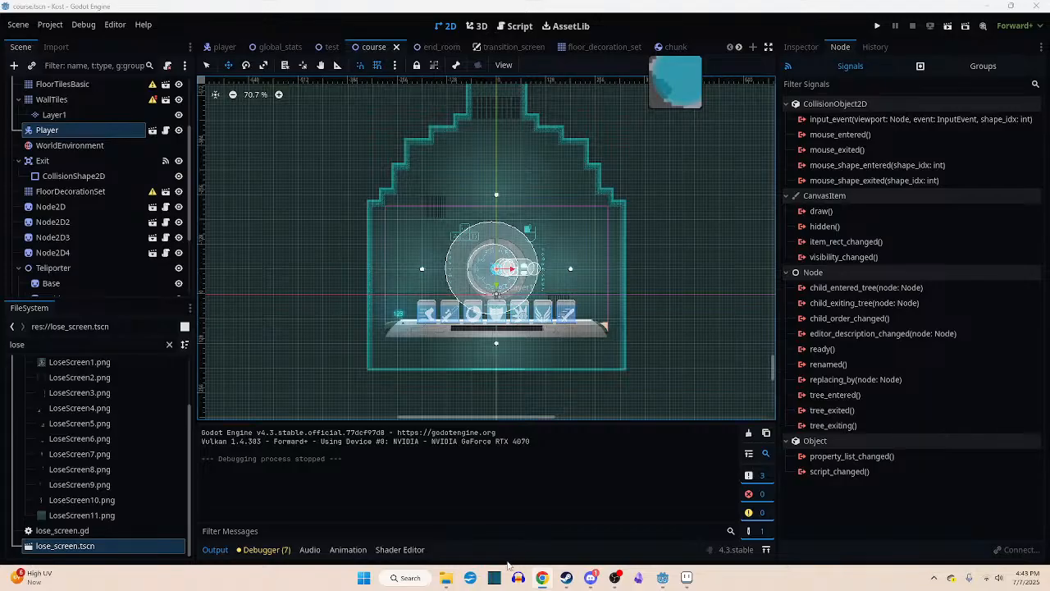
# - Listen to the openings of Kost Run 5 and Kost Run 6 in Media Player, closing the player after each track
pyautogui.click(447, 578)
pyautogui.click(500, 523)
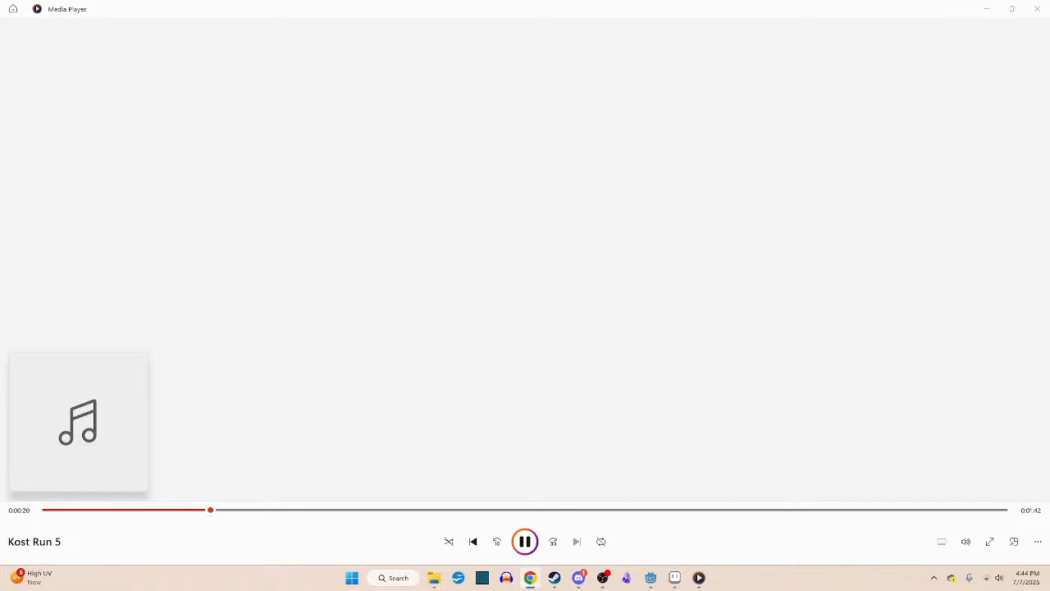
pyautogui.click(525, 542)
pyautogui.click(1036, 8)
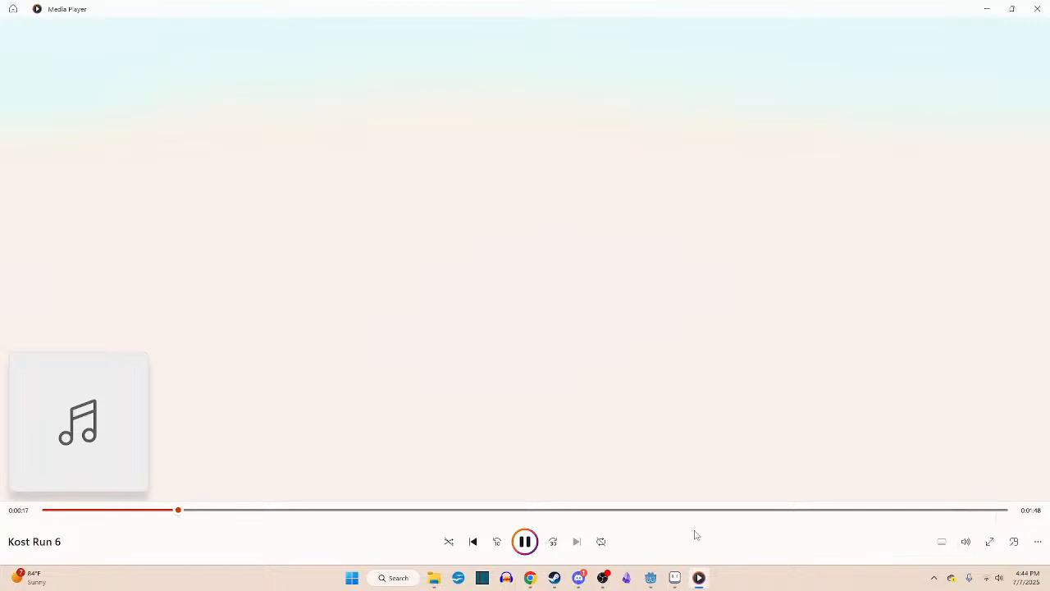
pyautogui.click(1037, 8)
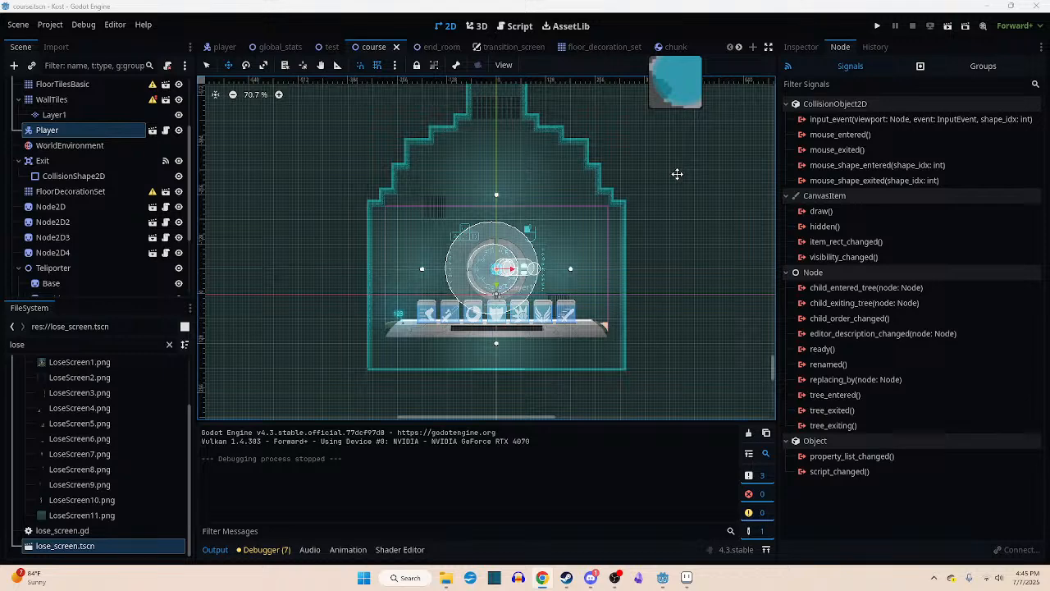
# - Launch LMMS, and sample the opening of Kost Run 7 in Media Player before closing the player
pyautogui.click(413, 584)
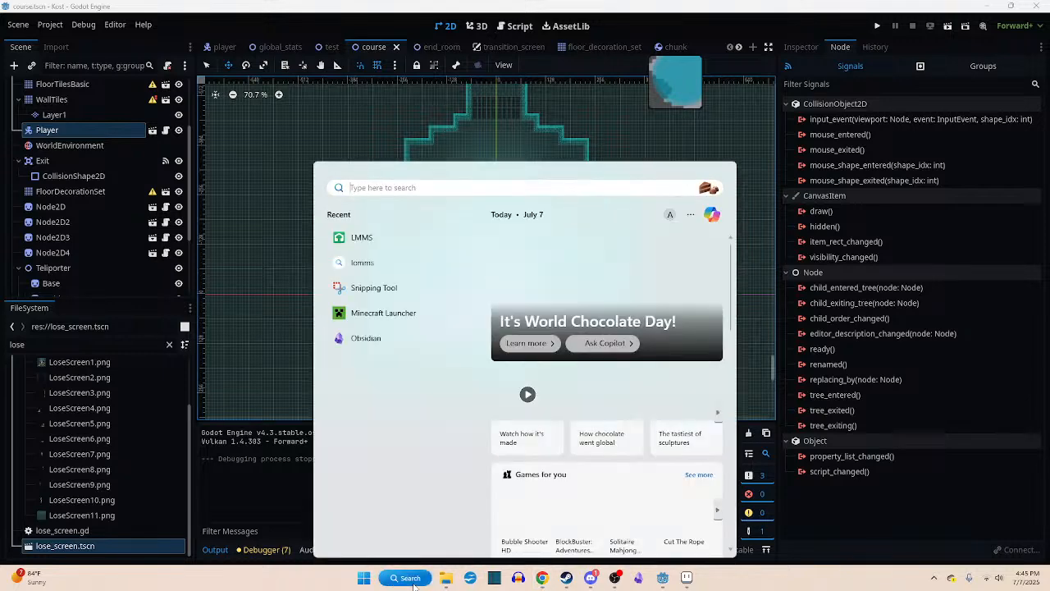
pyautogui.write('notion')
pyautogui.press('Return')
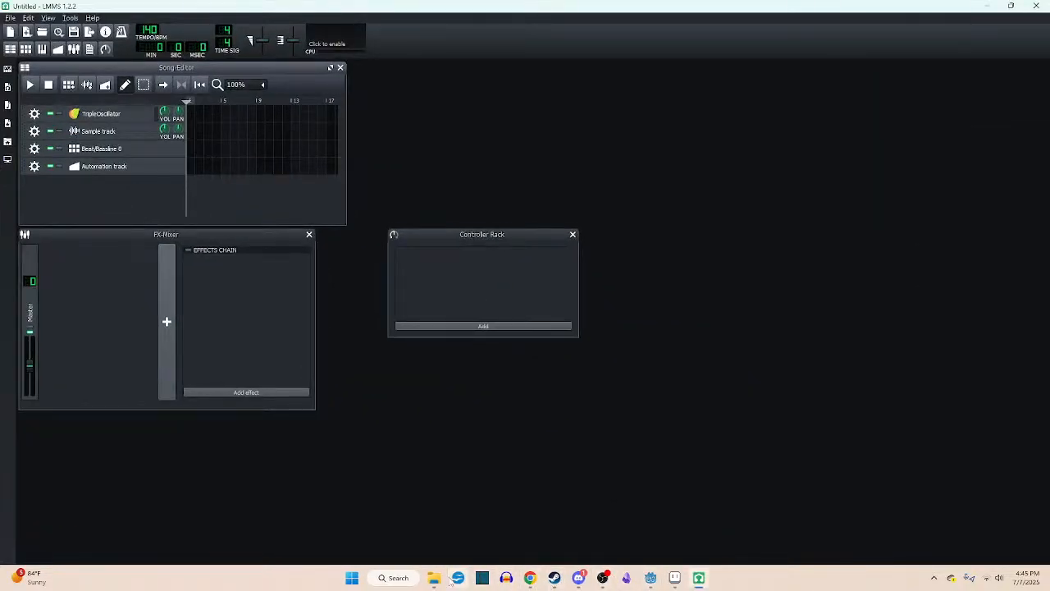
pyautogui.moveTo(434, 578)
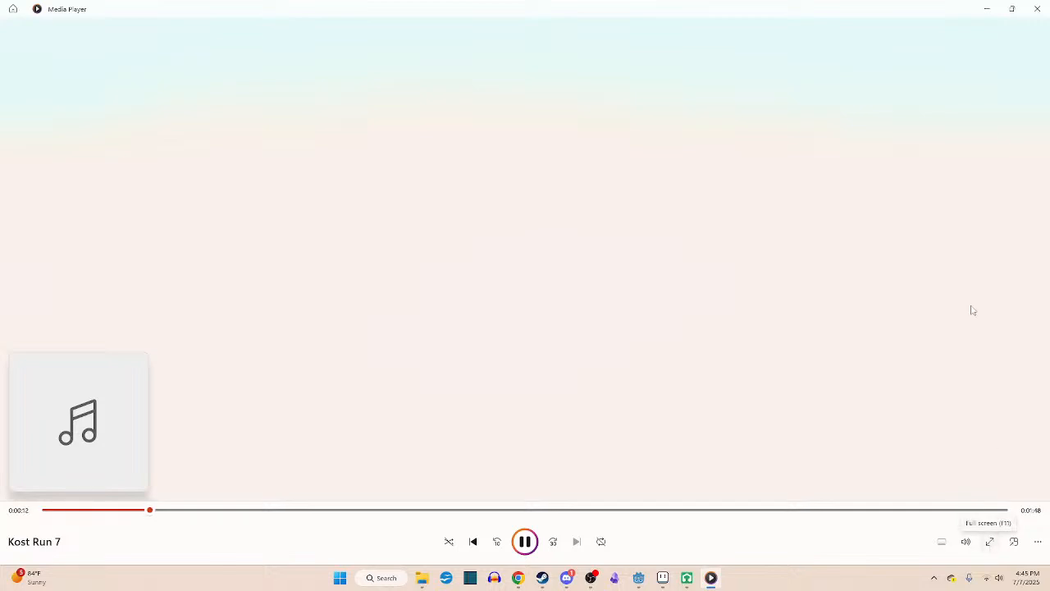
pyautogui.click(1037, 10)
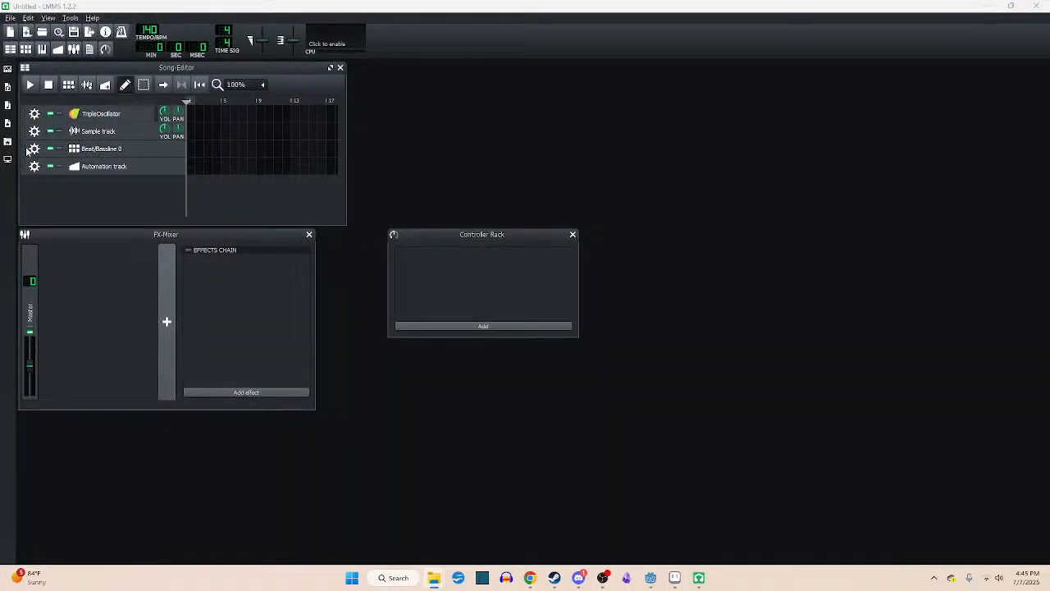
# - Add a VeSTige instrument track to the Song-Editor and load LABS.dll into it from C:\Program Files\Common Files\VstPlugins
pyautogui.click(8, 87)
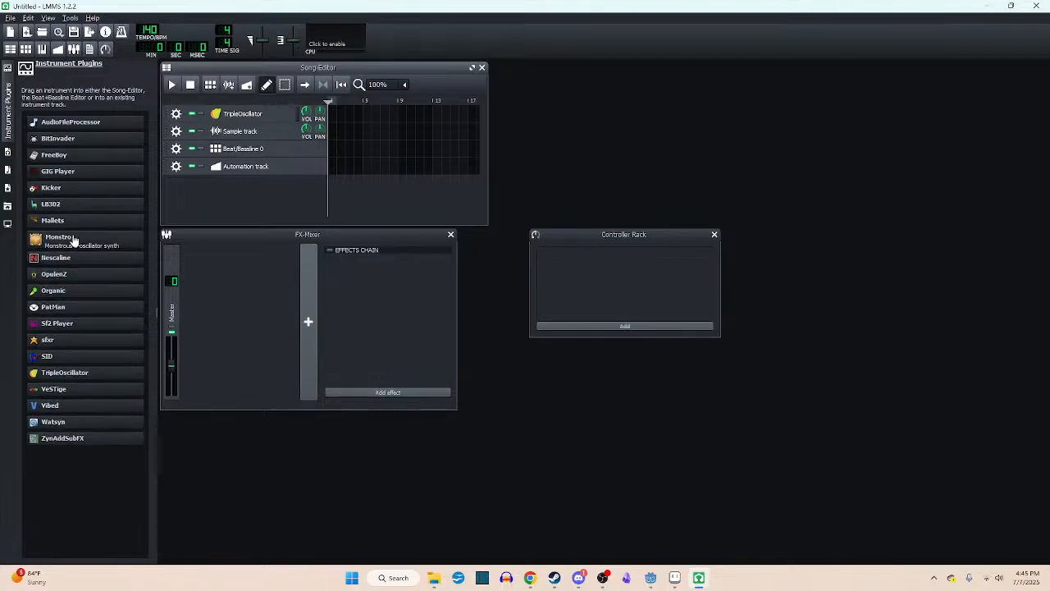
pyautogui.moveTo(53, 389); pyautogui.dragTo(254, 186)
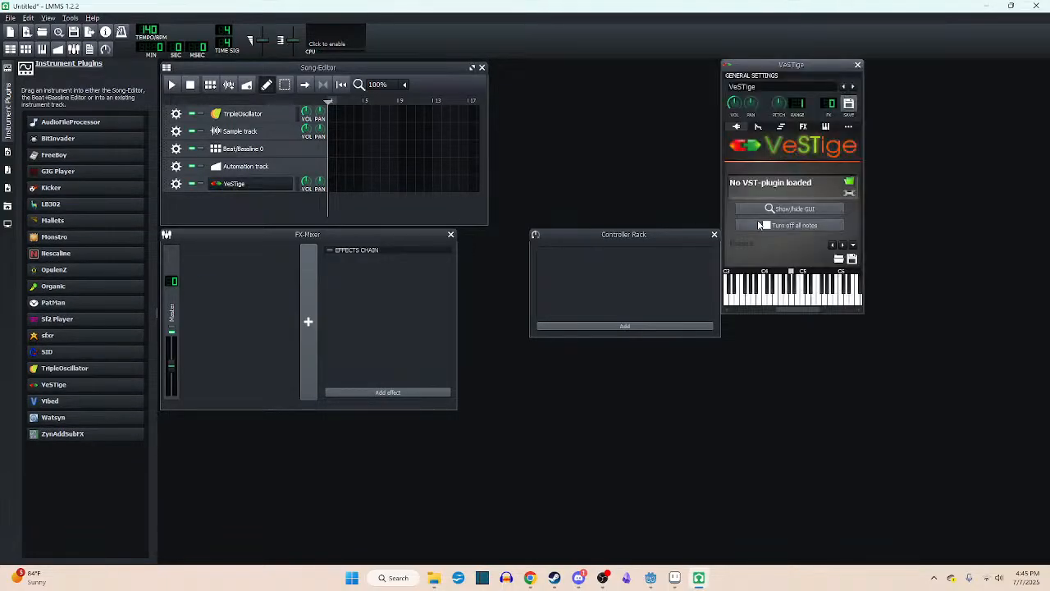
pyautogui.click(847, 185)
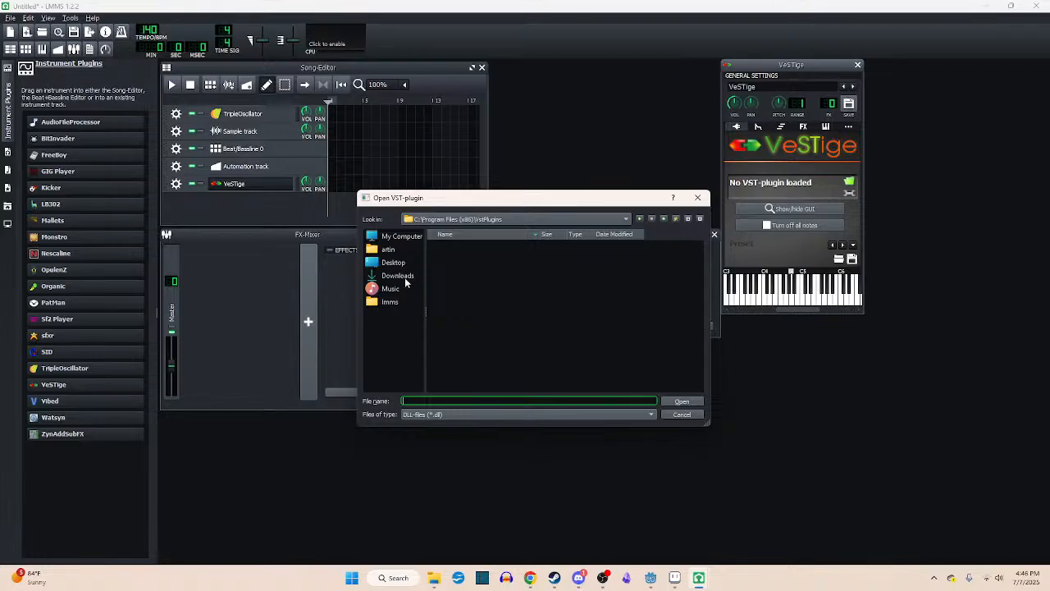
pyautogui.click(400, 239)
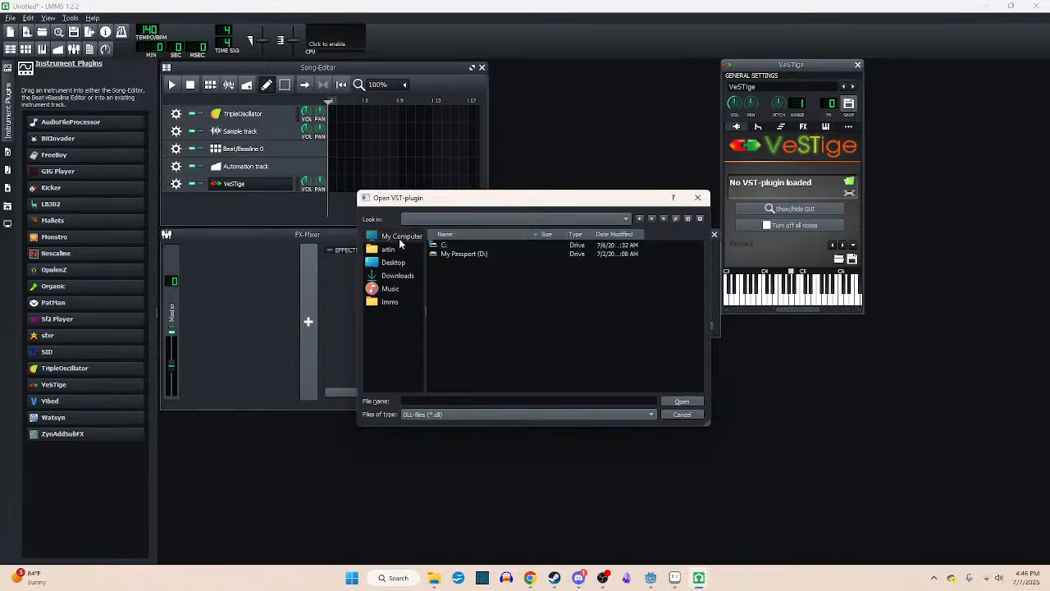
pyautogui.doubleClick(443, 245)
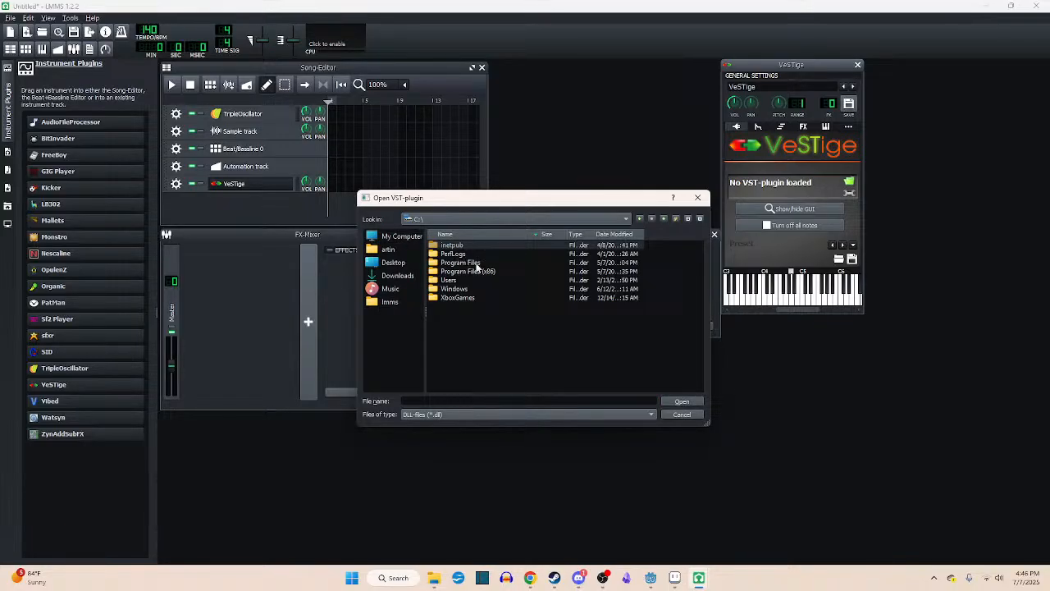
pyautogui.doubleClick(476, 264)
pyautogui.doubleClick(476, 263)
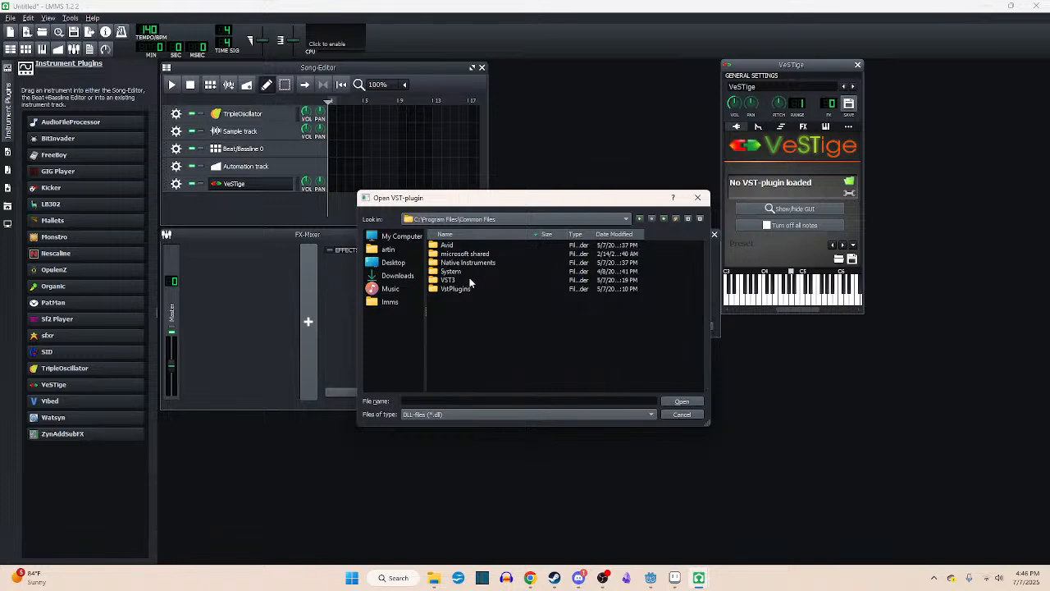
pyautogui.doubleClick(463, 292)
pyautogui.doubleClick(447, 245)
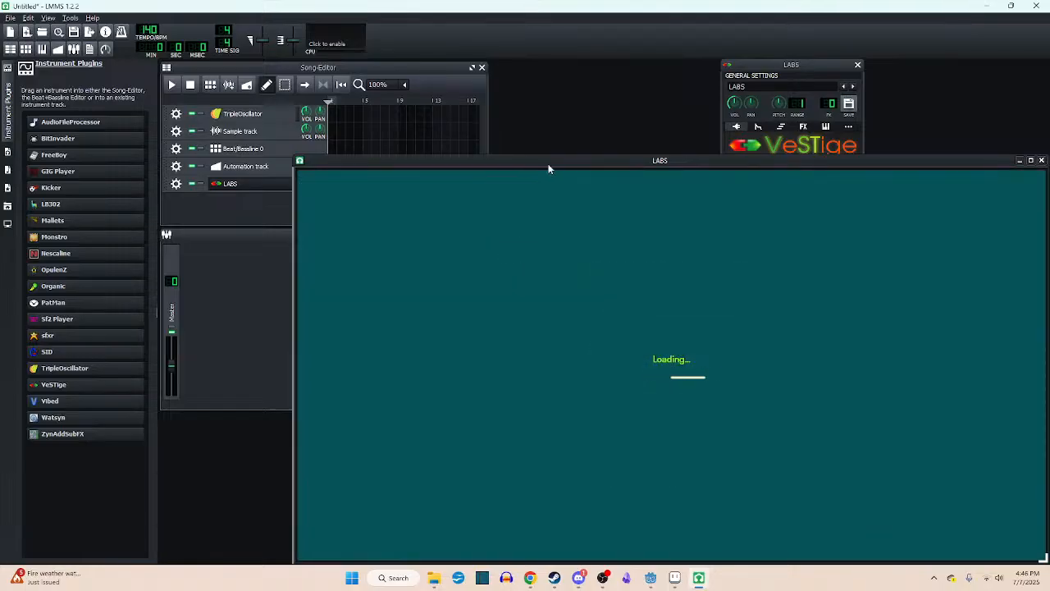
# - Reposition the LABS window and audition the Short sound from the Strings pack
pyautogui.moveTo(479, 96); pyautogui.dragTo(434, 77)
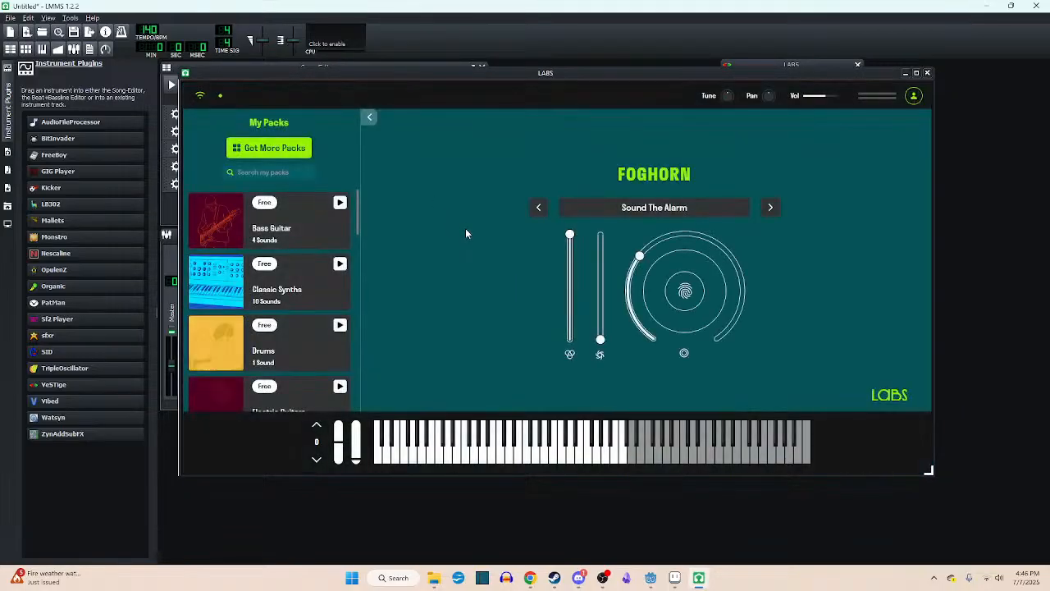
pyautogui.scroll(-15, 291, 283)
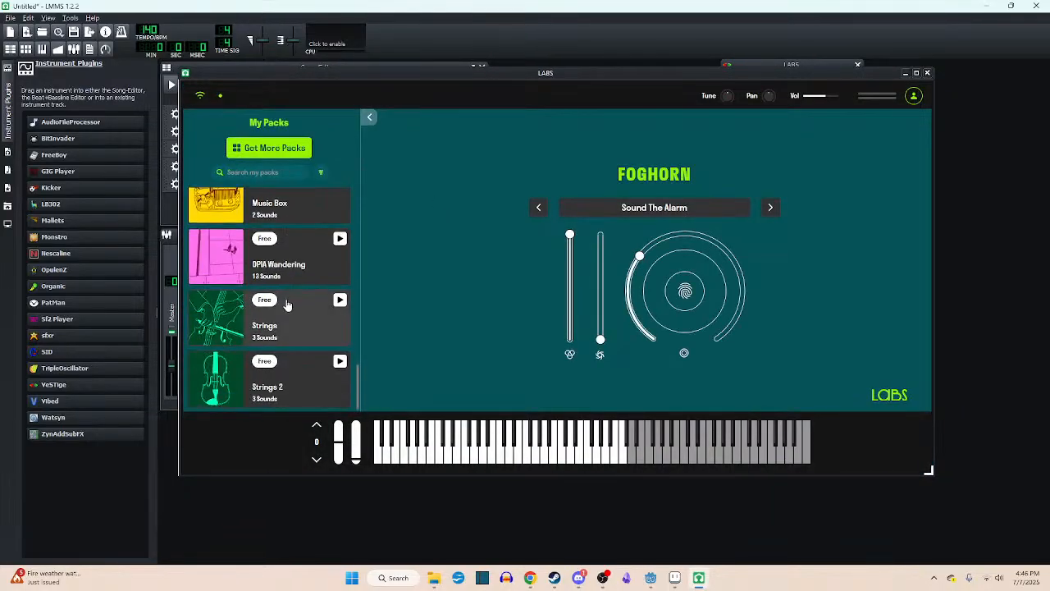
pyautogui.click(297, 333)
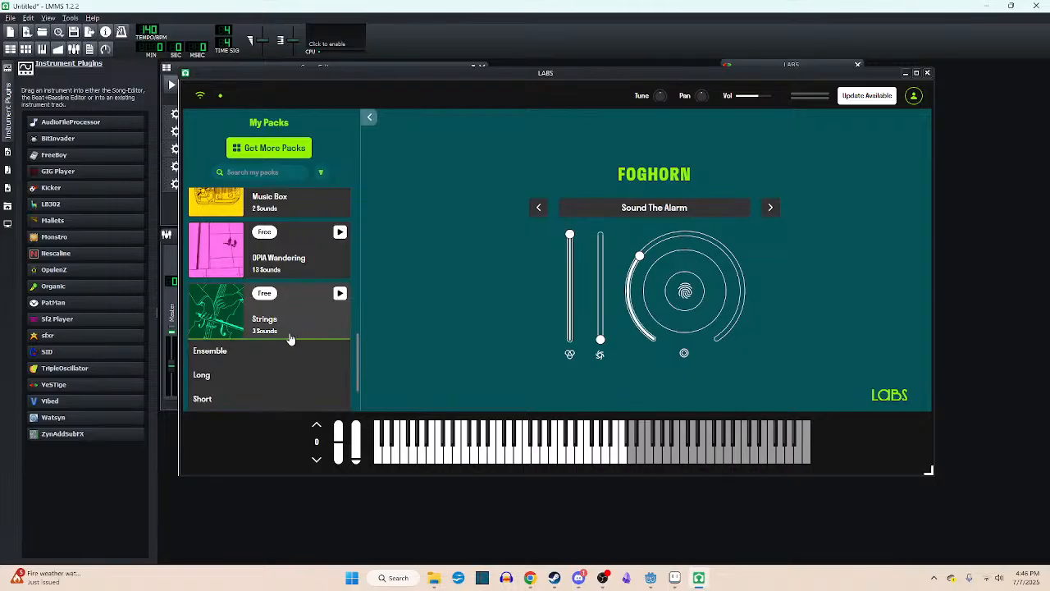
pyautogui.click(248, 338)
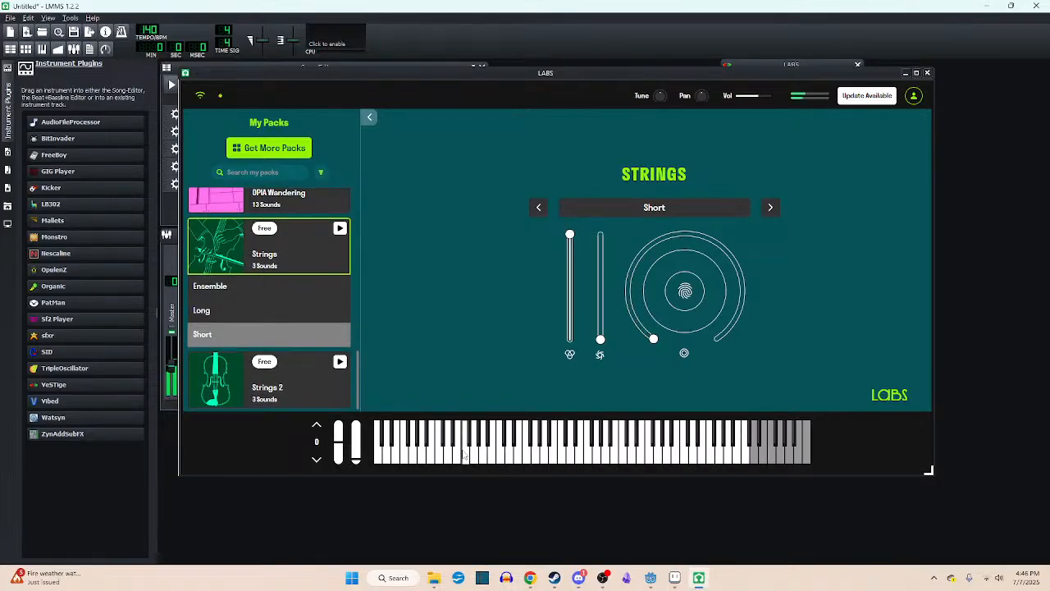
# - Load Pizzicato Ensemble from the Strings 2 pack and audition it with runs across the on-screen keyboard
pyautogui.click(287, 369)
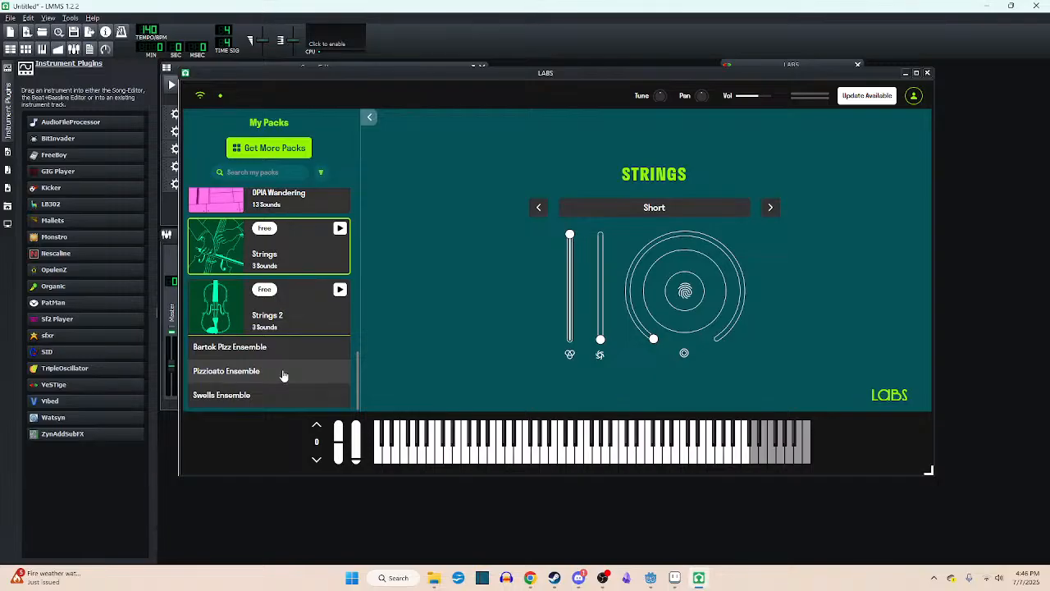
pyautogui.click(283, 375)
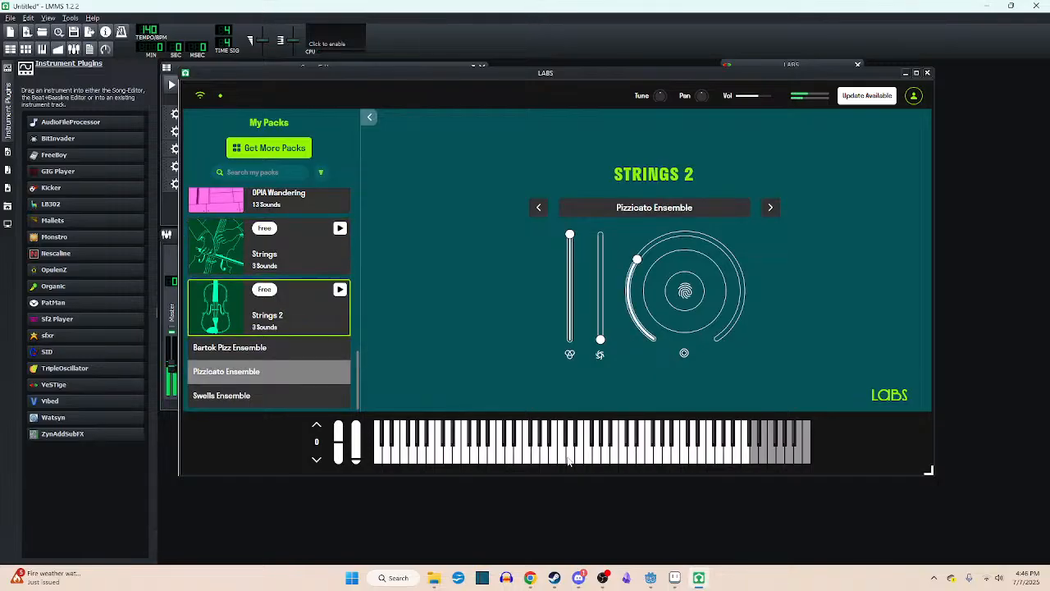
pyautogui.moveTo(568, 457); pyautogui.dragTo(621, 460)
pyautogui.moveTo(454, 451); pyautogui.dragTo(595, 462)
# - Switch Strings 2 to Bartok Pizz Ensemble and audition single notes and a run on the on-screen keyboard
pyautogui.click(262, 351)
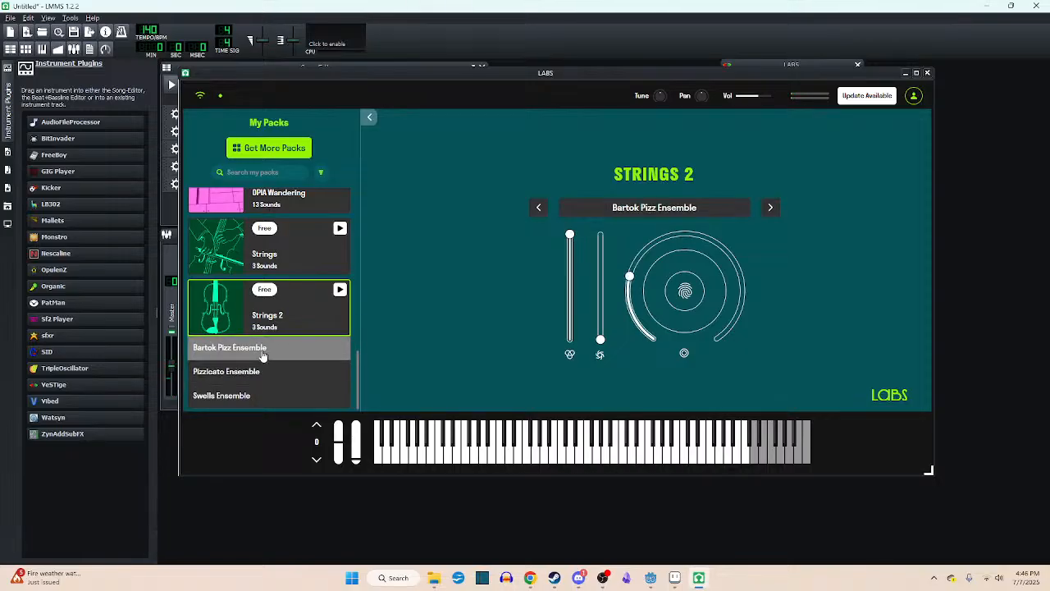
pyautogui.click(588, 457)
pyautogui.click(624, 457)
pyautogui.click(526, 447)
pyautogui.click(483, 456)
pyautogui.click(503, 459)
pyautogui.click(503, 459)
pyautogui.moveTo(503, 459)
pyautogui.mouseDown()
pyautogui.moveTo(649, 459)
pyautogui.moveTo(482, 460)
pyautogui.moveTo(672, 464)
pyautogui.moveTo(588, 457)
pyautogui.mouseUp()
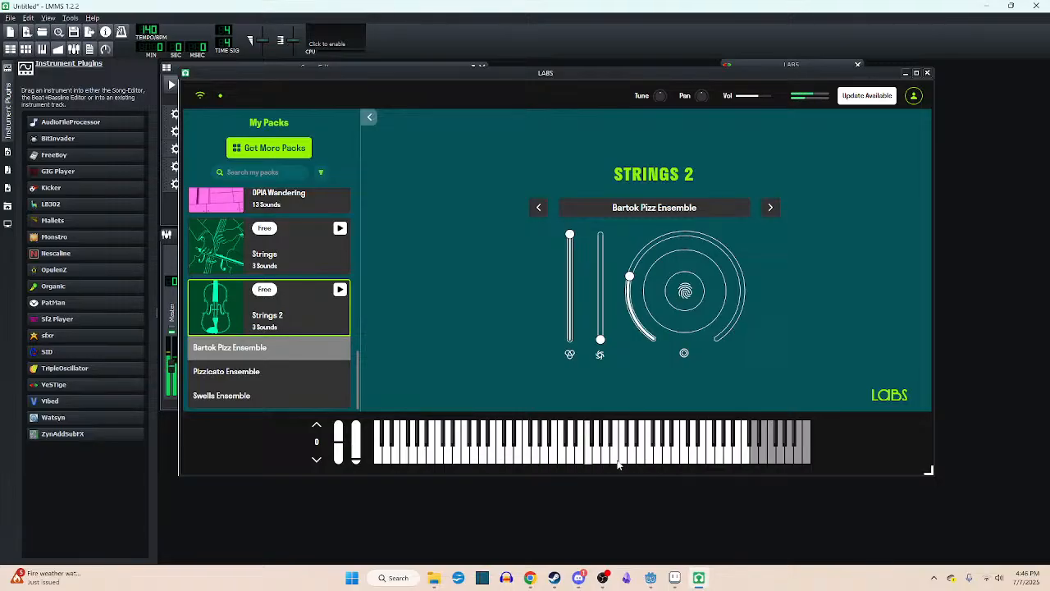
# - Close the LABS window and load LABS.dll into the VeSTige track again
pyautogui.click(926, 74)
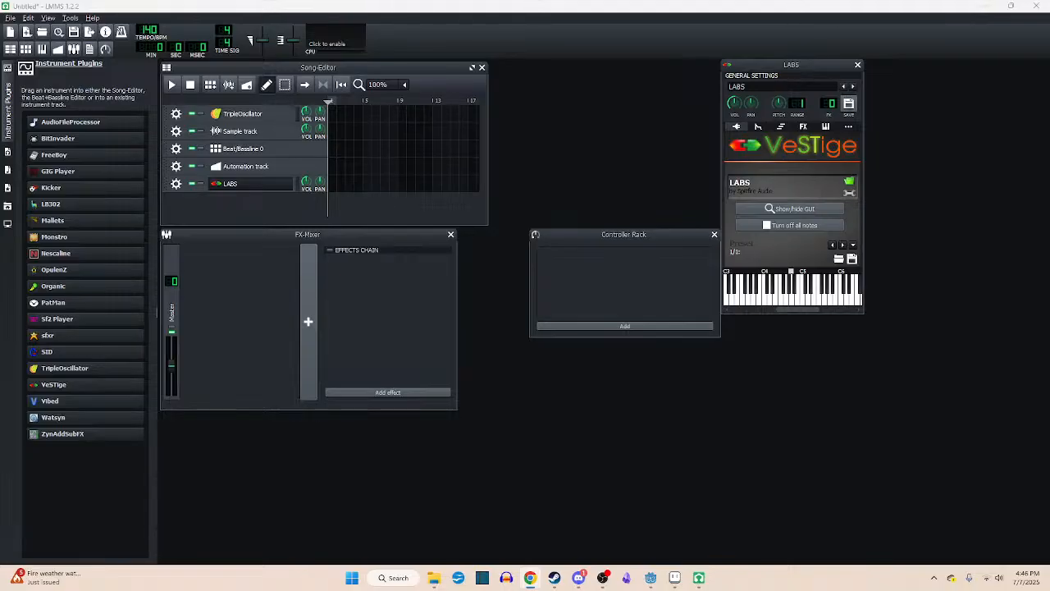
pyautogui.click(850, 181)
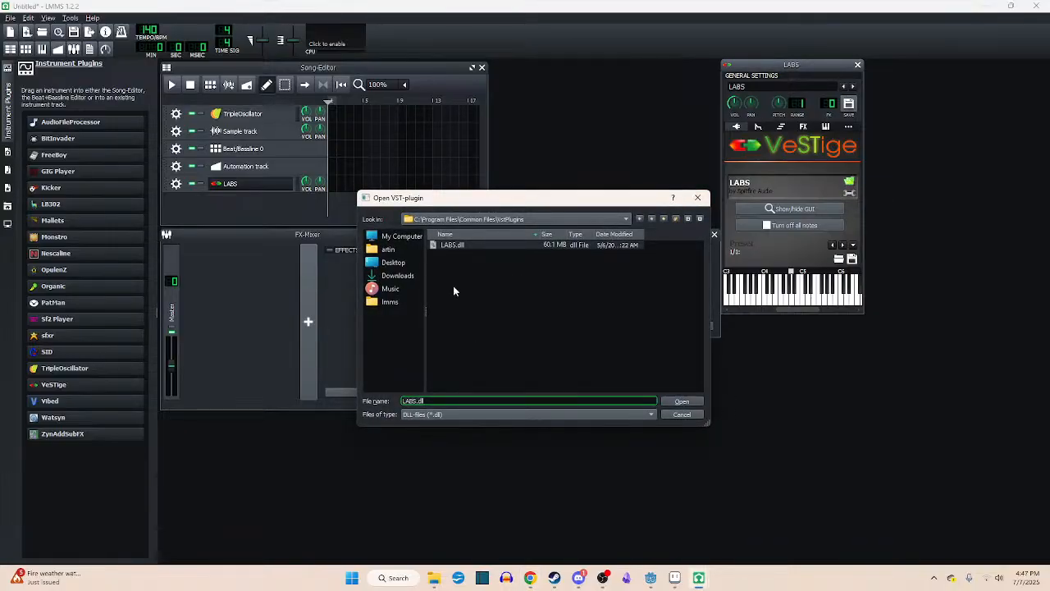
pyautogui.doubleClick(456, 245)
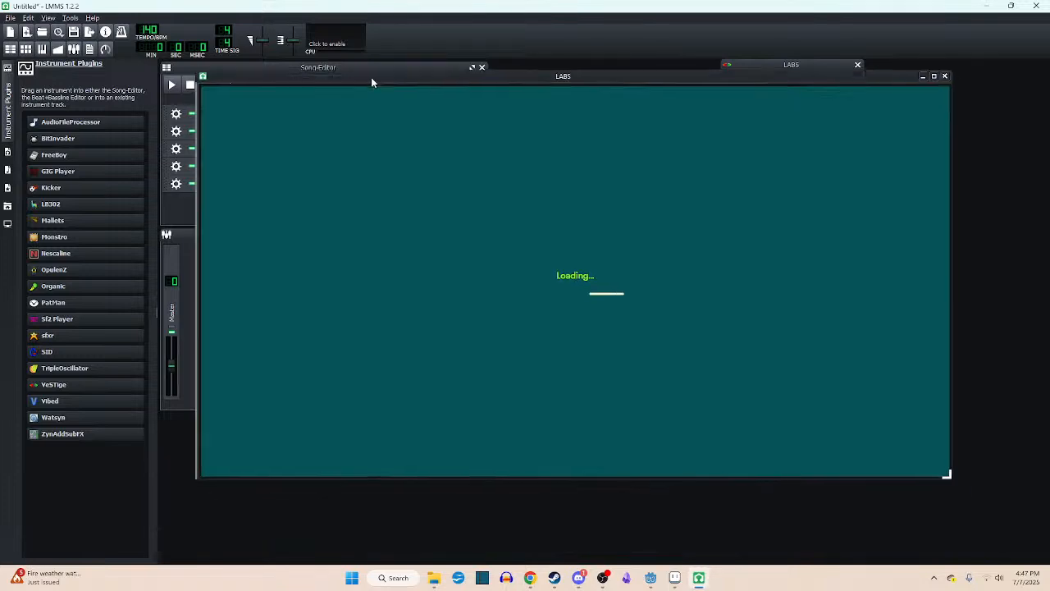
# - Load Swells Ensemble from the Strings 2 pack in the reloaded LABS plugin and audition its notes
pyautogui.scroll(-15, 304, 310)
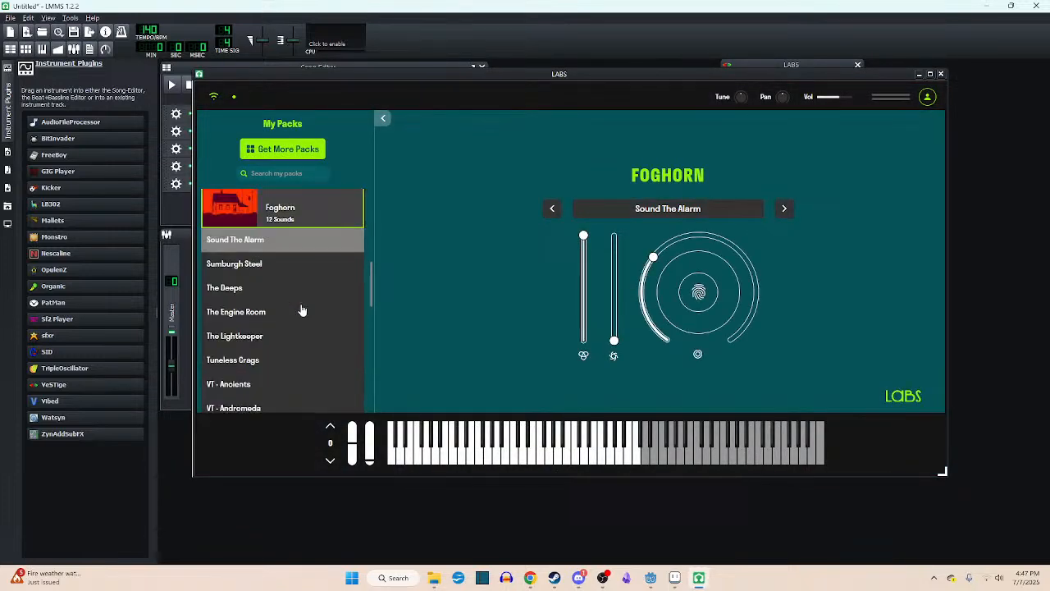
pyautogui.click(297, 385)
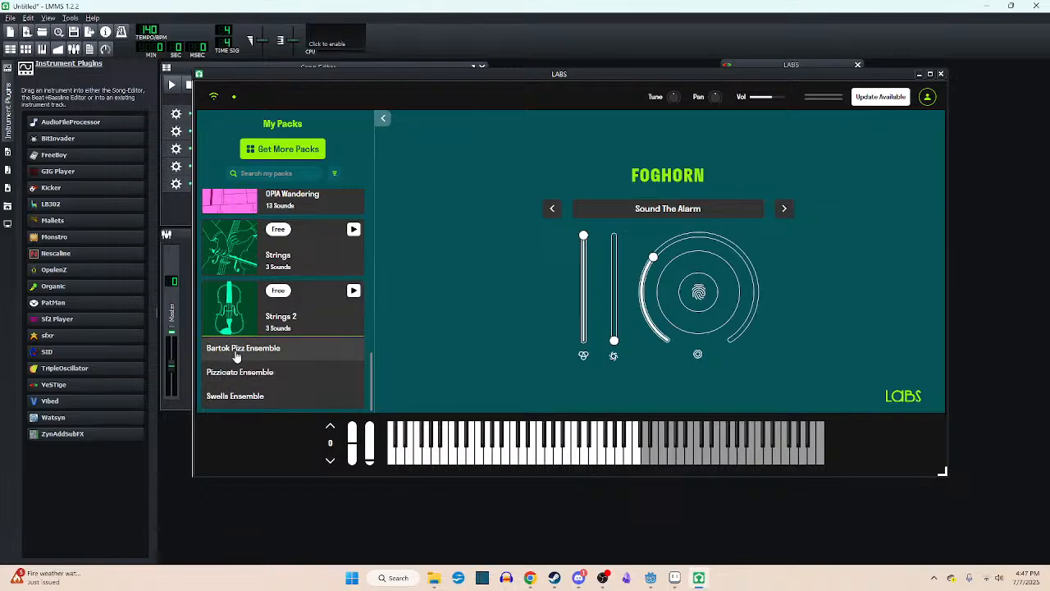
pyautogui.click(288, 397)
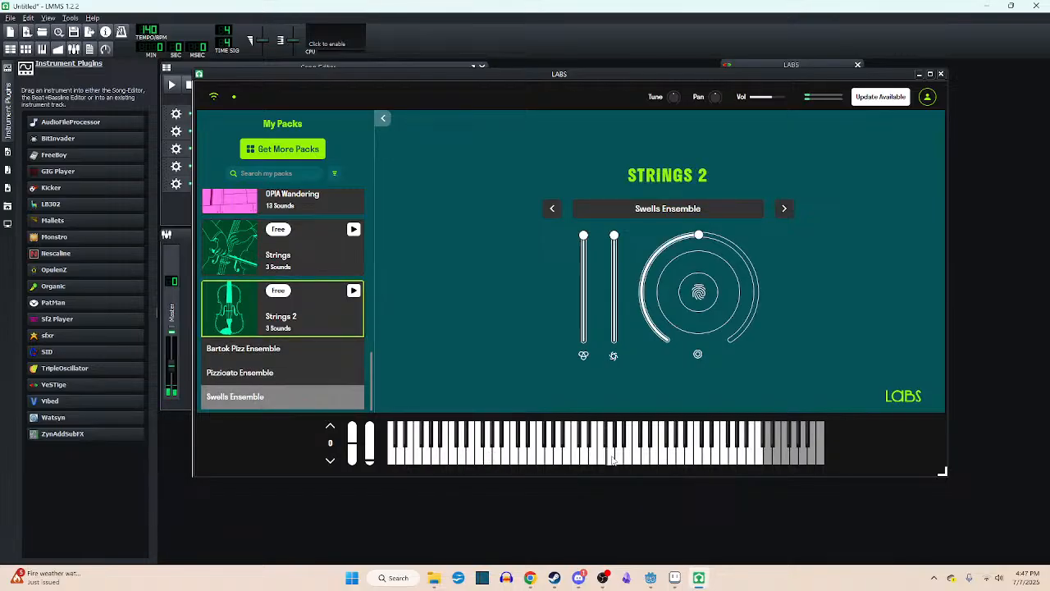
pyautogui.click(661, 460)
# - Change the Strings 2 sound from Swells Ensemble to Pizzicato Ensemble and try several individual notes
pyautogui.click(318, 378)
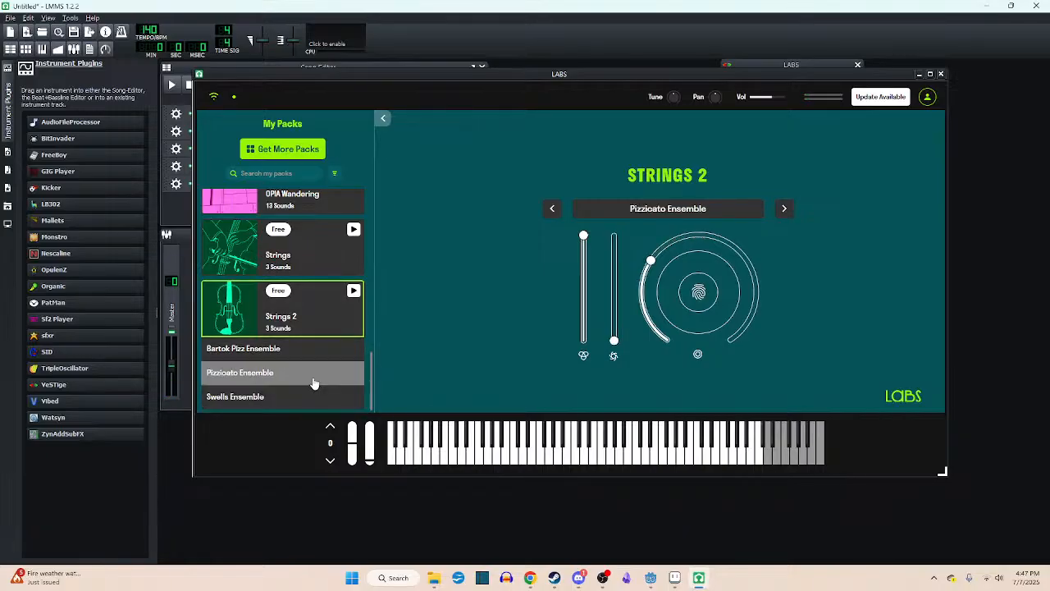
pyautogui.click(530, 461)
pyautogui.click(530, 461)
pyautogui.click(585, 461)
pyautogui.click(543, 461)
pyautogui.click(547, 462)
# - Select the Short sound from the Strings pack and try individual notes, mostly in the low register
pyautogui.click(303, 258)
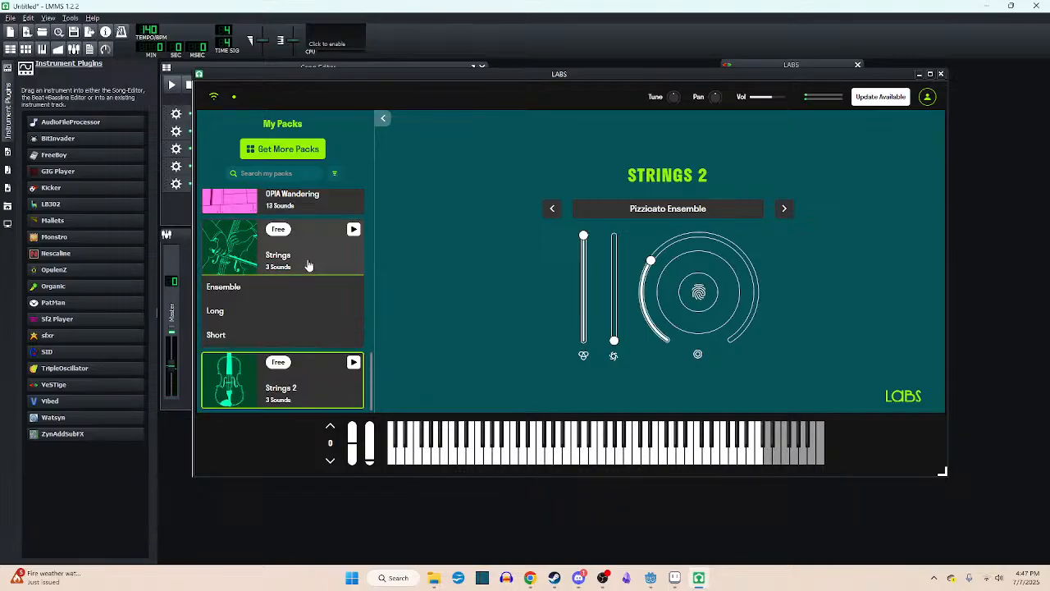
pyautogui.click(246, 335)
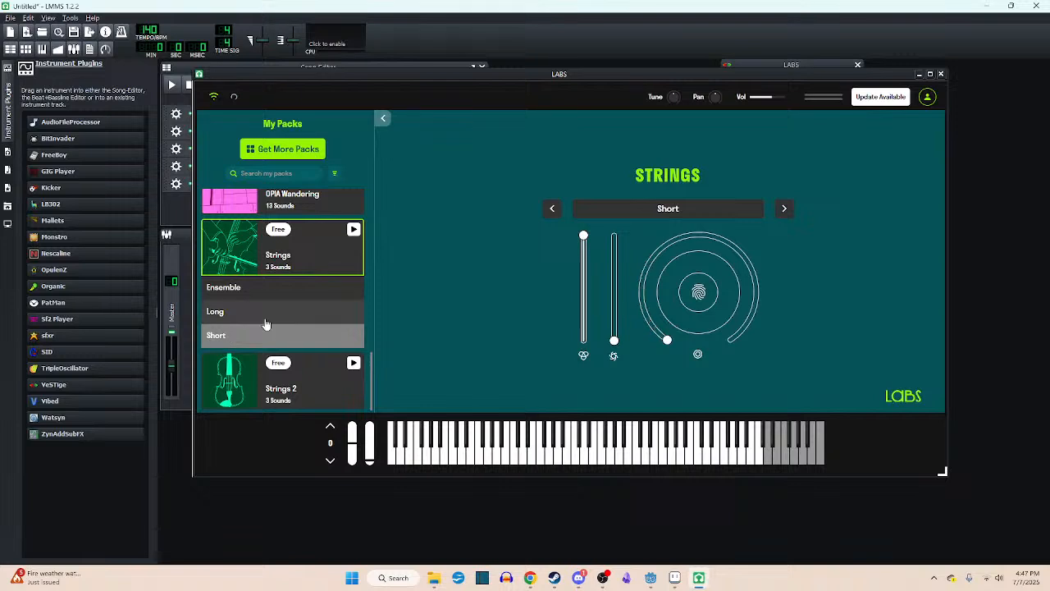
pyautogui.click(534, 464)
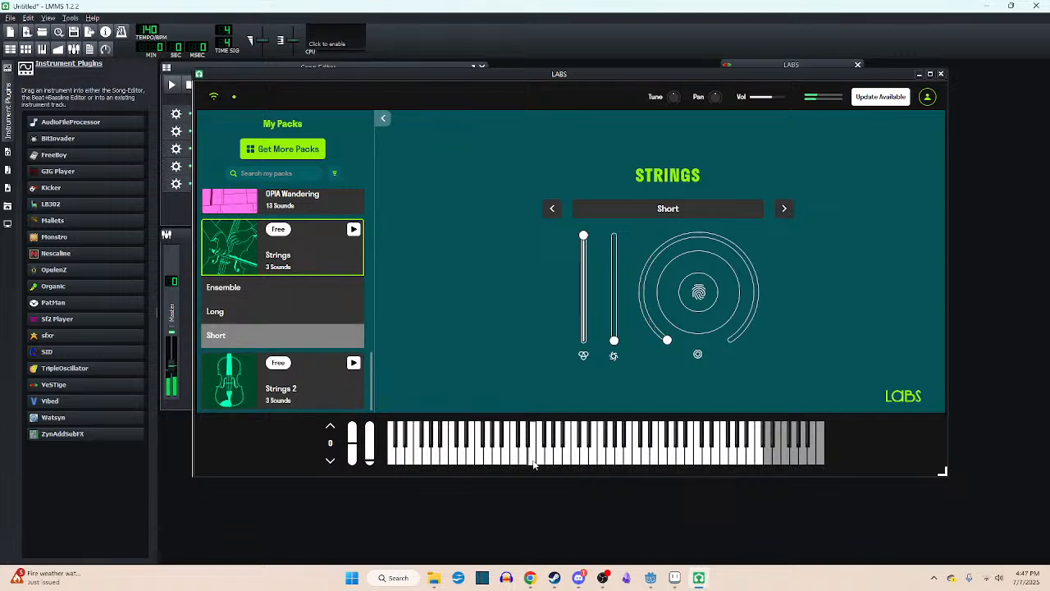
pyautogui.click(440, 461)
pyautogui.click(435, 461)
pyautogui.click(431, 460)
pyautogui.click(488, 461)
# - Load the Classic Bass - Amp sound from the Bass Guitar pack in LABS
pyautogui.click(423, 461)
pyautogui.scroll(10, 299, 324)
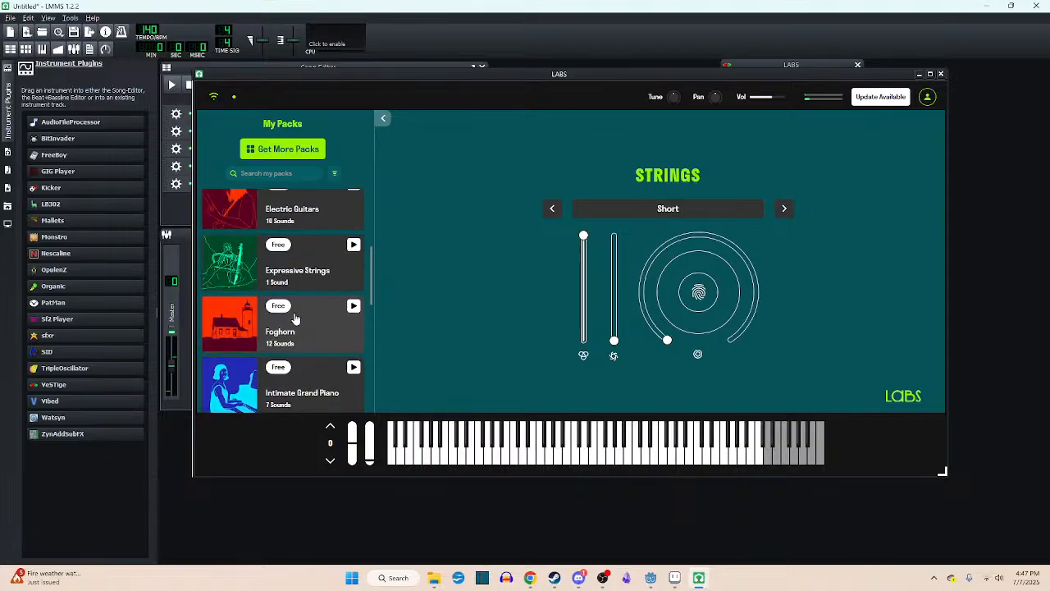
pyautogui.scroll(1, 296, 312)
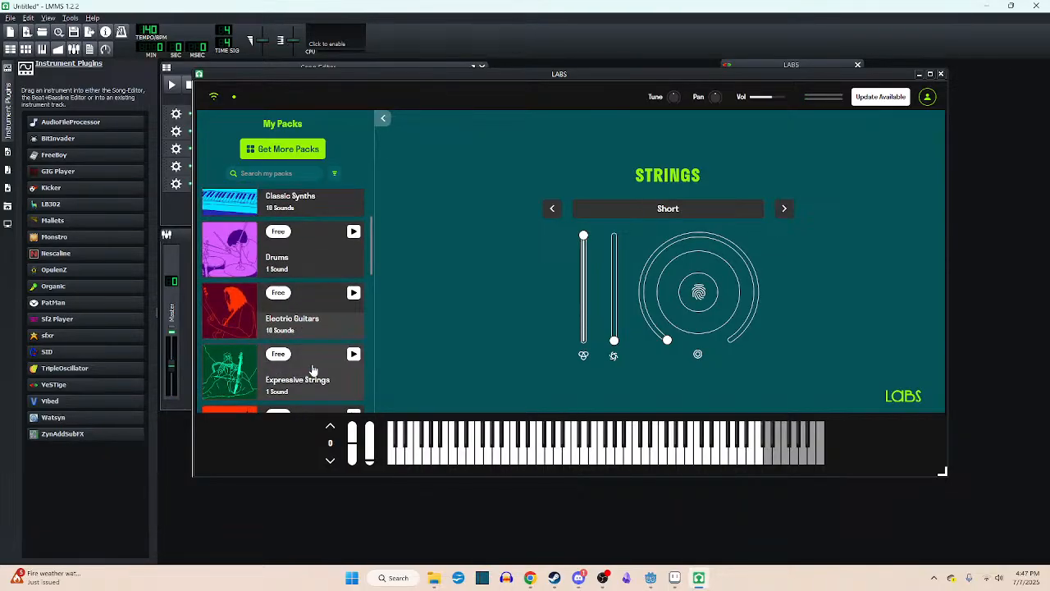
pyautogui.scroll(2, 309, 320)
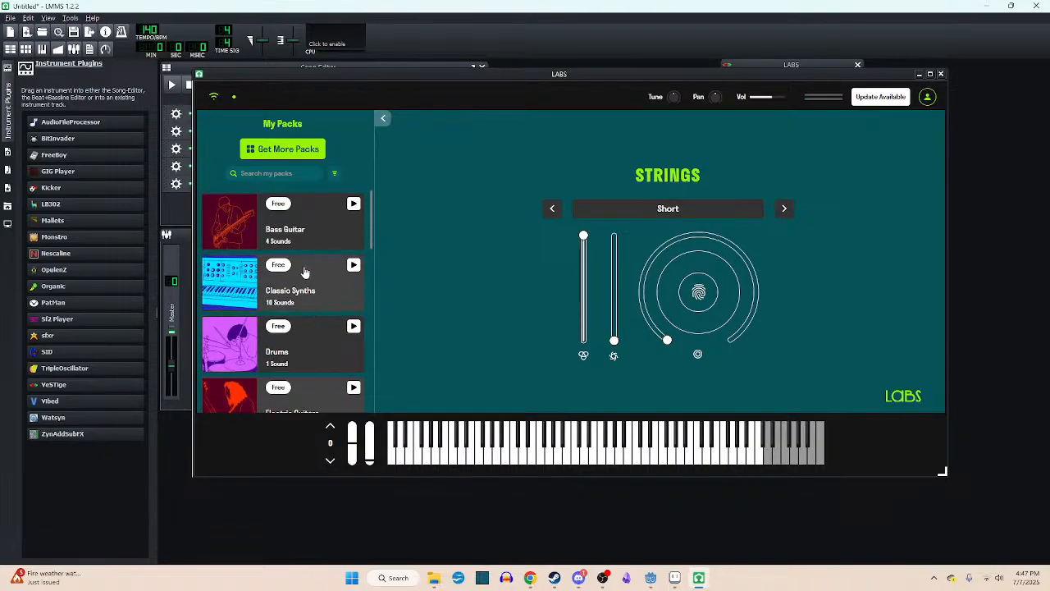
pyautogui.click(303, 235)
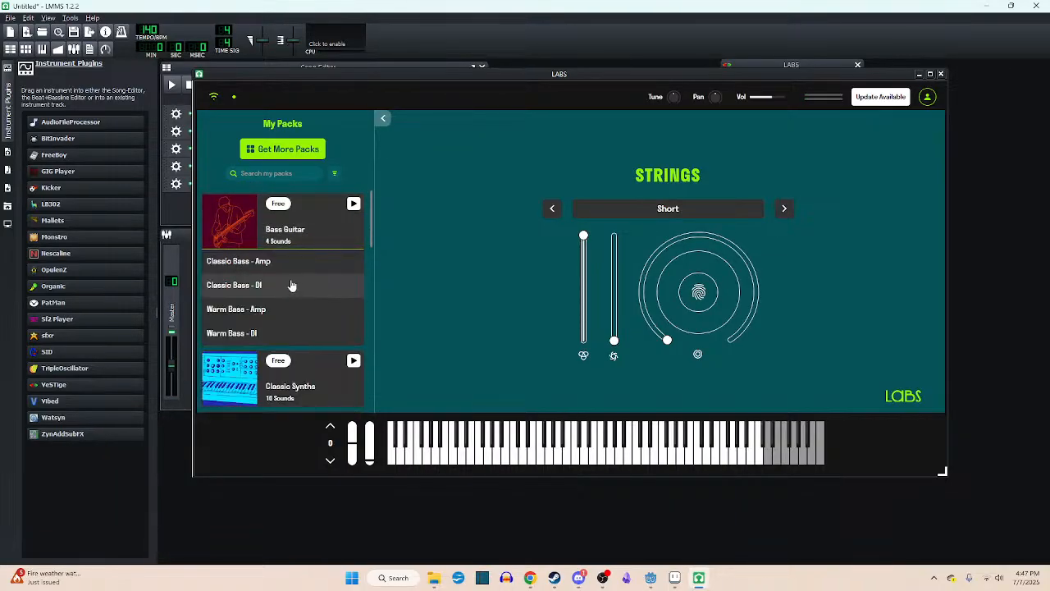
pyautogui.click(277, 263)
# - Audition Classic Bass - Amp by playing a series of individual low-register notes, ending with a slide down the keys
pyautogui.click(481, 461)
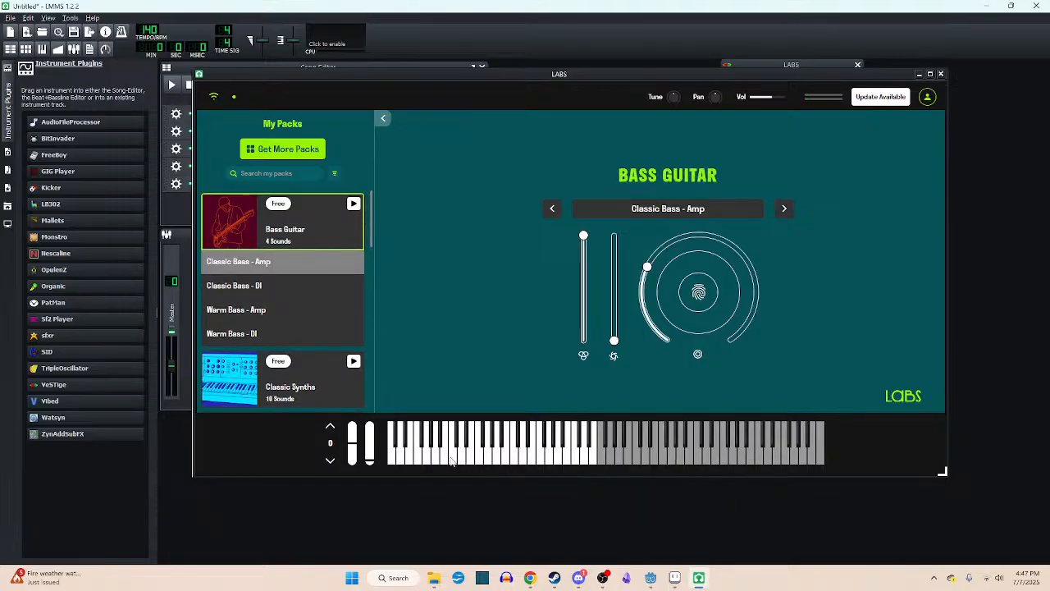
pyautogui.click(459, 461)
pyautogui.click(456, 461)
pyautogui.click(464, 462)
pyautogui.click(473, 462)
pyautogui.click(440, 442)
pyautogui.click(437, 458)
pyautogui.click(459, 462)
pyautogui.click(469, 462)
pyautogui.click(478, 462)
pyautogui.click(450, 461)
pyautogui.click(442, 443)
pyautogui.click(438, 458)
pyautogui.click(462, 460)
pyautogui.moveTo(463, 460)
pyautogui.mouseDown()
pyautogui.moveTo(481, 459)
pyautogui.moveTo(440, 444)
pyautogui.moveTo(438, 454)
pyautogui.mouseUp()
# - Browse the installed packs and load the Drums sound from the Drums pack
pyautogui.scroll(-5, 295, 314)
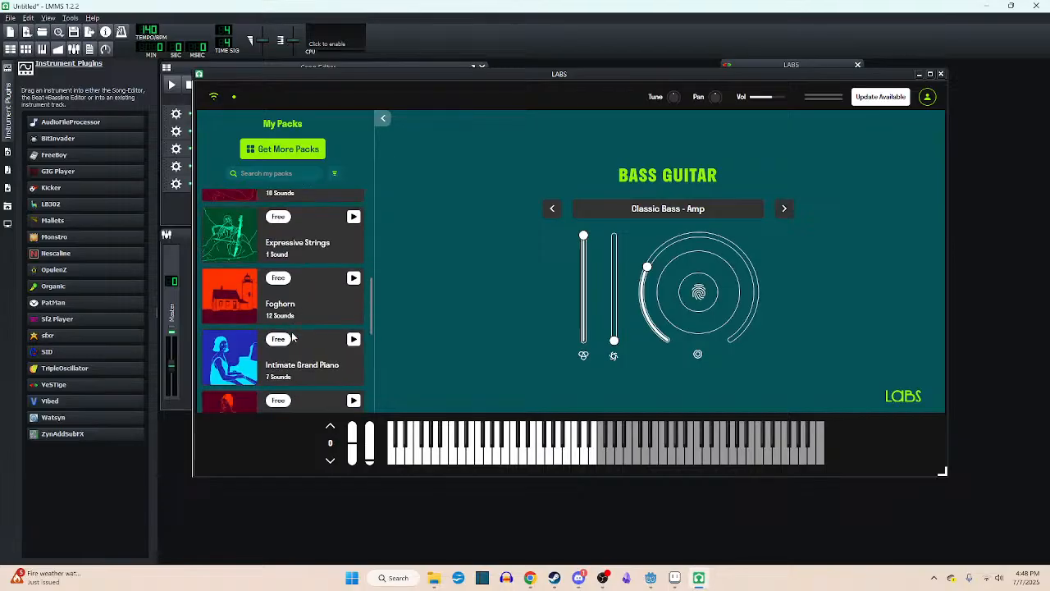
pyautogui.scroll(2, 295, 314)
pyautogui.scroll(-1, 295, 314)
pyautogui.scroll(3, 295, 315)
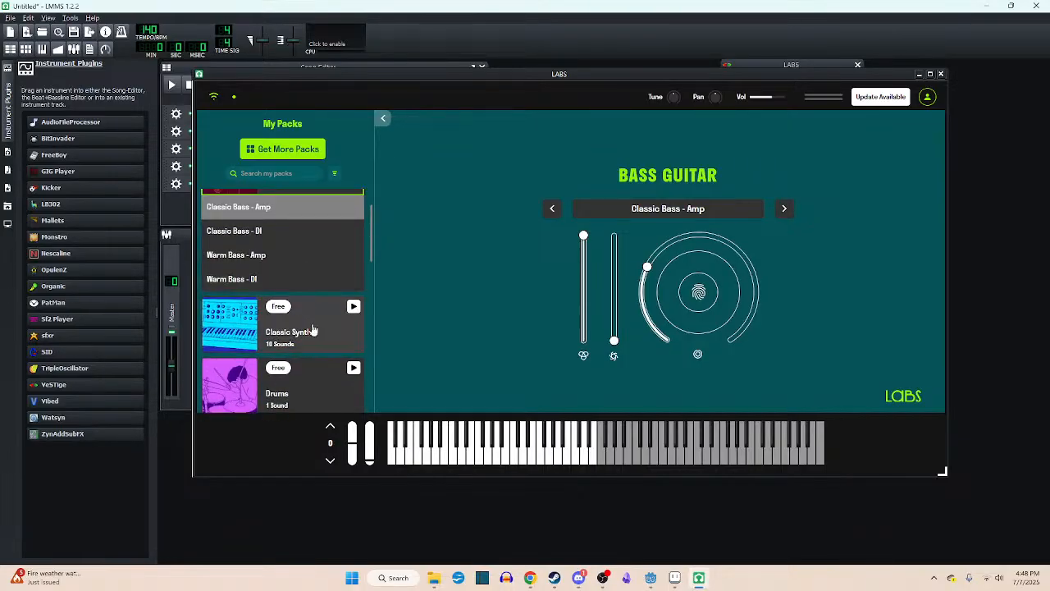
pyautogui.scroll(-3, 314, 328)
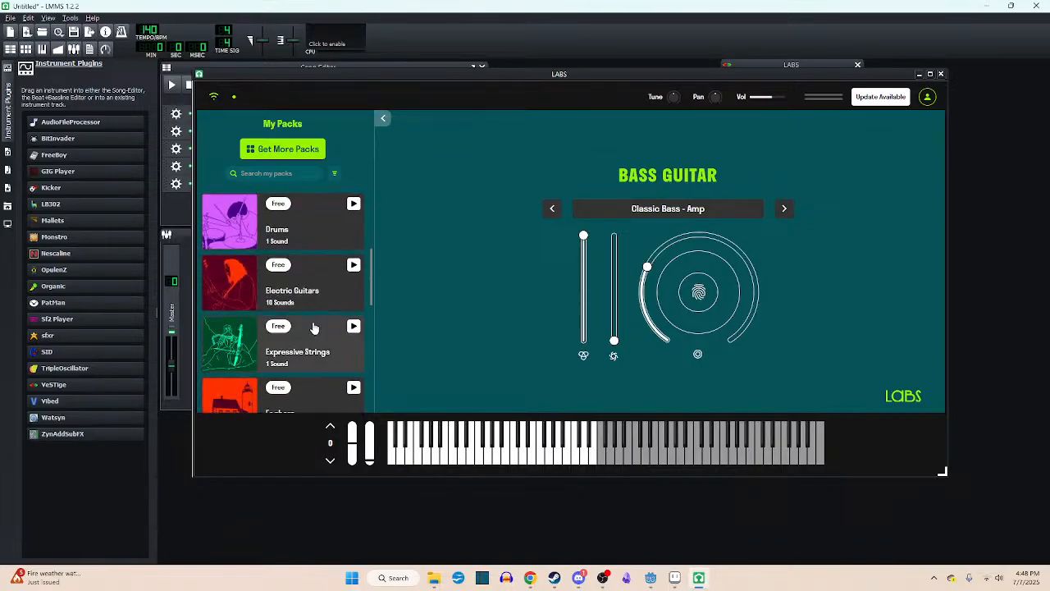
pyautogui.click(312, 244)
pyautogui.click(302, 267)
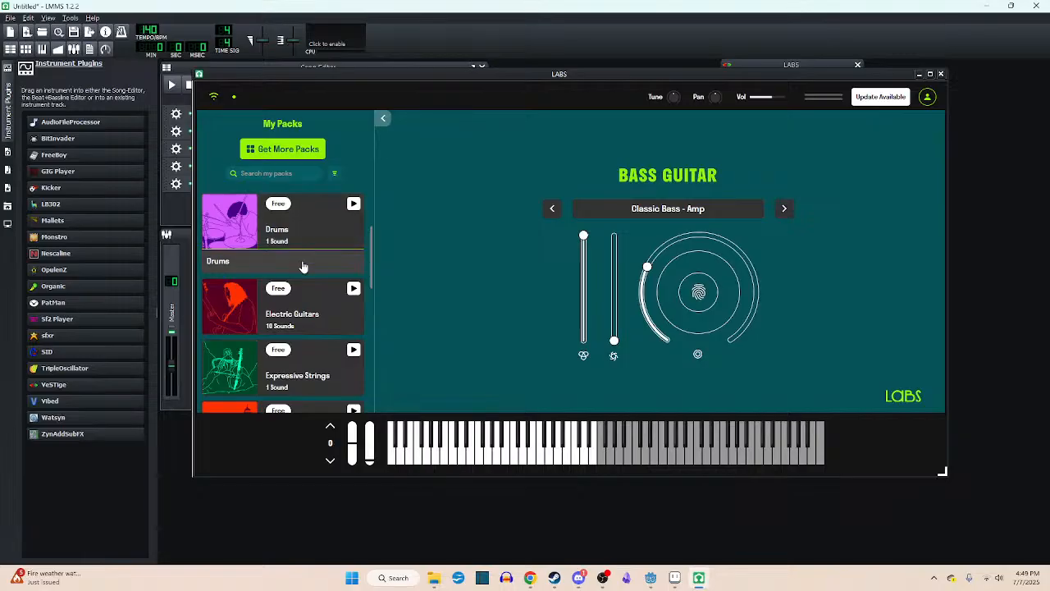
# - Audition the Drums sound by striking the lowest playable keys repeatedly
pyautogui.click(456, 461)
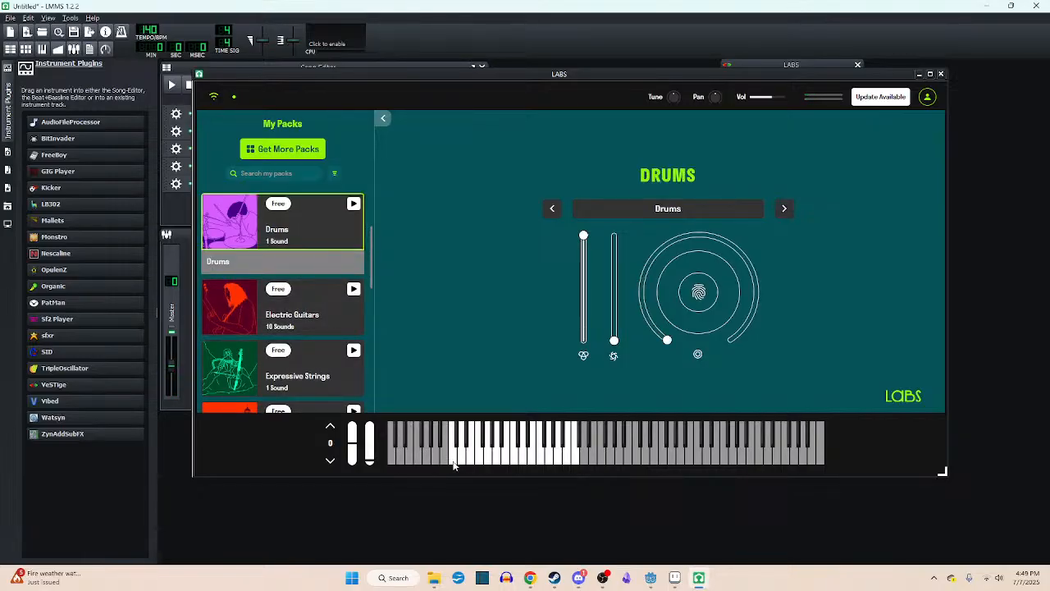
pyautogui.click(453, 461)
pyautogui.click(452, 461)
pyautogui.click(452, 461)
pyautogui.click(454, 462)
pyautogui.click(453, 462)
pyautogui.click(453, 462)
pyautogui.click(453, 462)
pyautogui.click(454, 462)
pyautogui.click(453, 462)
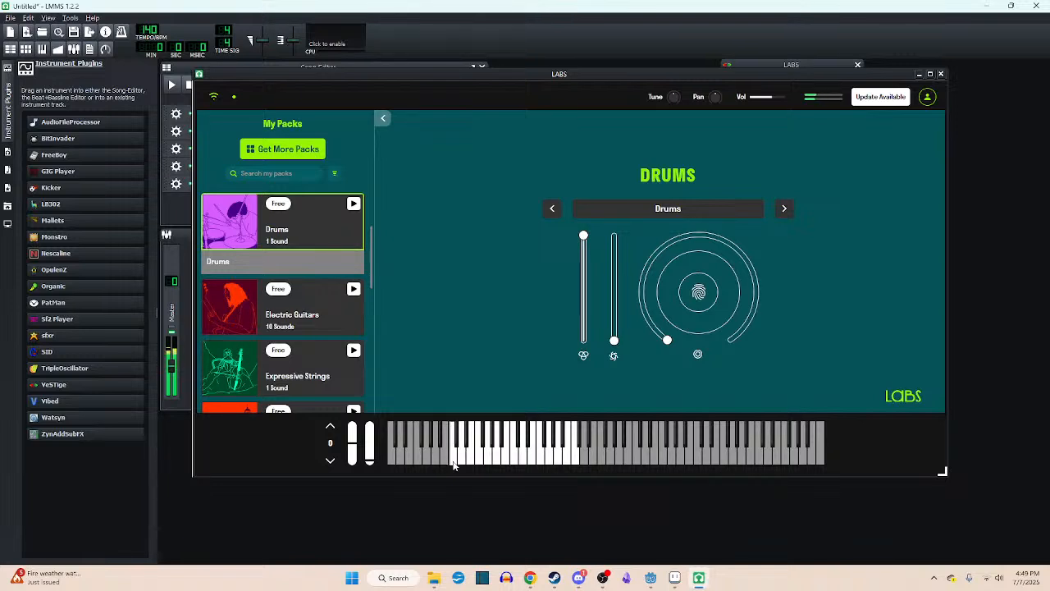
pyautogui.click(453, 462)
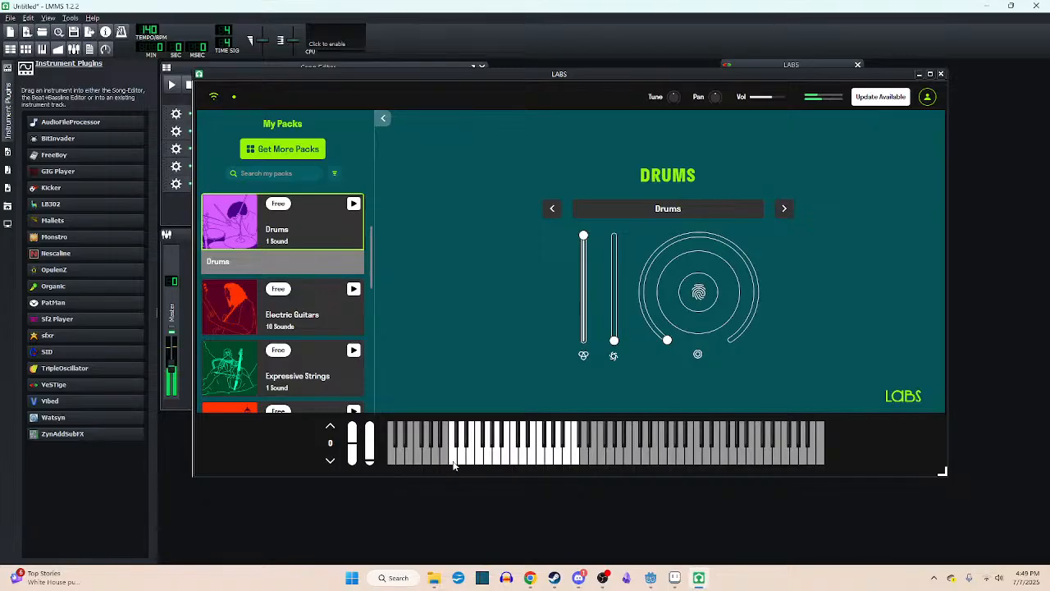
# - Look through the installed packs and load OPIA Drums from the OPIA Wandering pack
pyautogui.scroll(-1, 324, 330)
pyautogui.scroll(-3, 324, 329)
pyautogui.scroll(3, 324, 328)
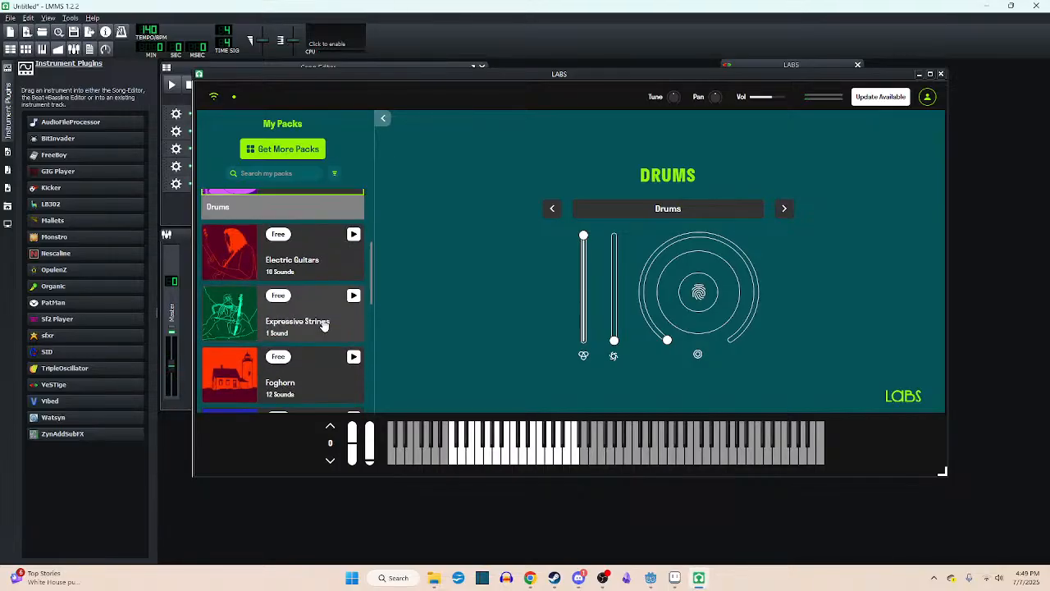
pyautogui.scroll(-3, 324, 325)
pyautogui.scroll(4, 324, 325)
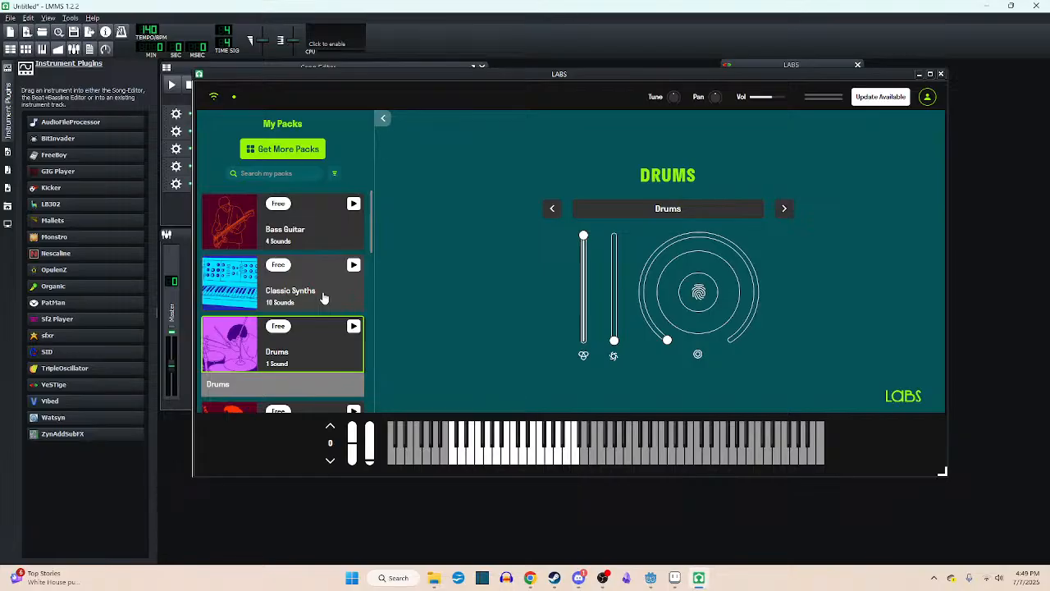
pyautogui.scroll(-3, 322, 295)
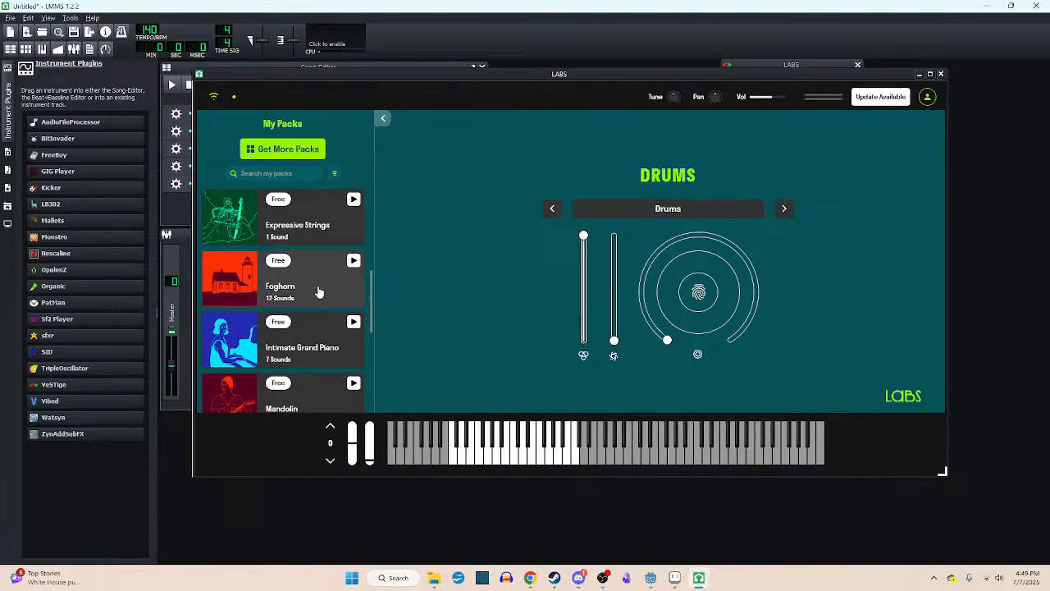
pyautogui.scroll(-2, 319, 293)
pyautogui.scroll(-5, 319, 293)
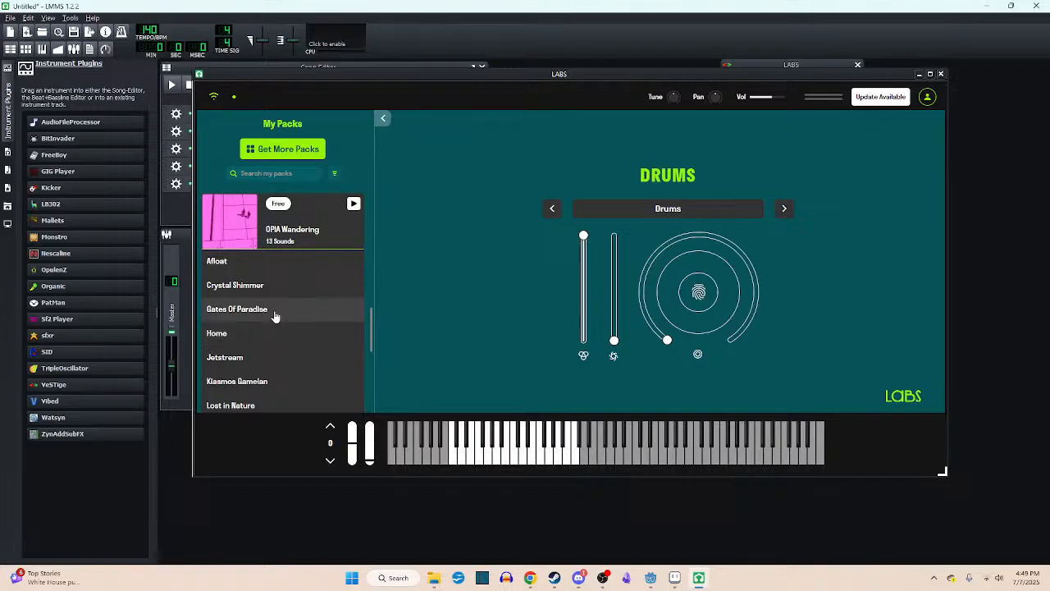
pyautogui.scroll(-1, 288, 350)
pyautogui.scroll(-3, 287, 350)
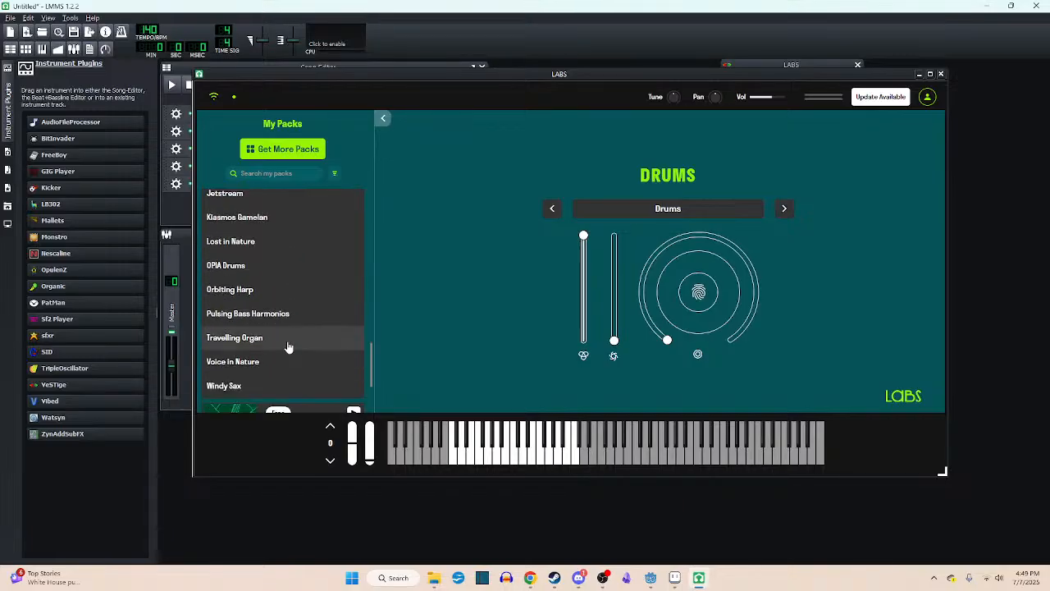
pyautogui.click(275, 265)
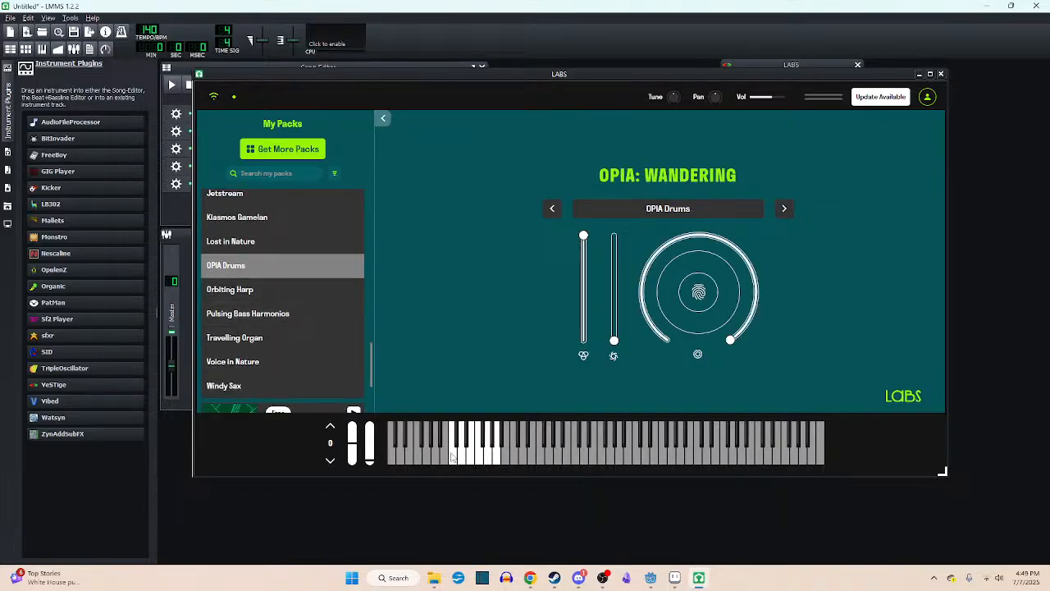
# - Audition OPIA Drums across its playable keys, repeating the lowest one, and reposition the LABS window slightly
pyautogui.click(451, 457)
pyautogui.click(451, 457)
pyautogui.click(452, 457)
pyautogui.click(452, 457)
pyautogui.click(454, 457)
pyautogui.click(461, 457)
pyautogui.click(479, 457)
pyautogui.click(496, 461)
pyautogui.click(489, 460)
pyautogui.click(484, 444)
pyautogui.click(470, 445)
pyautogui.click(452, 464)
pyautogui.click(452, 463)
pyautogui.click(452, 464)
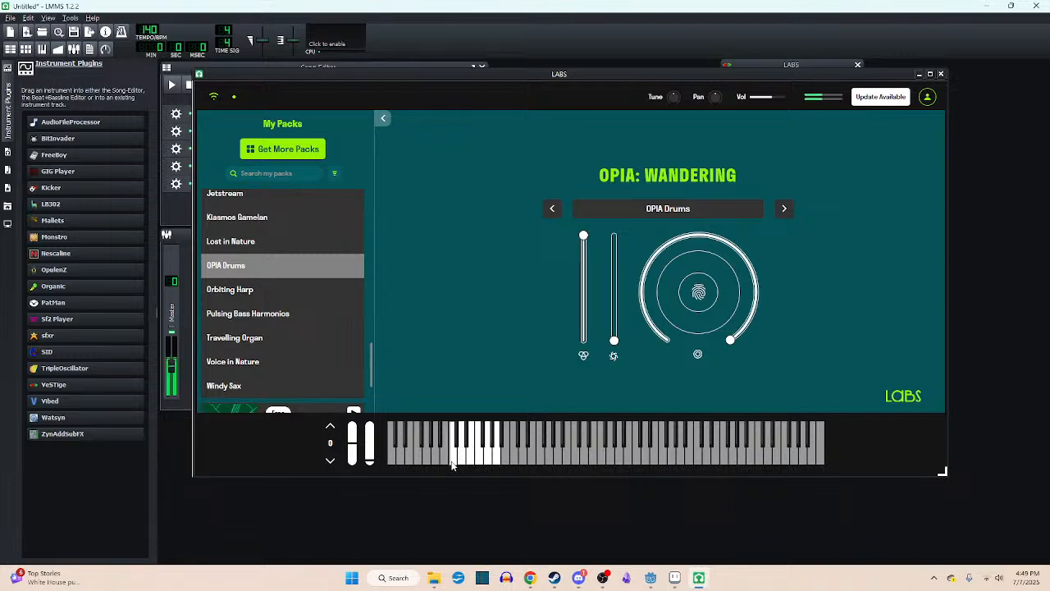
pyautogui.click(452, 464)
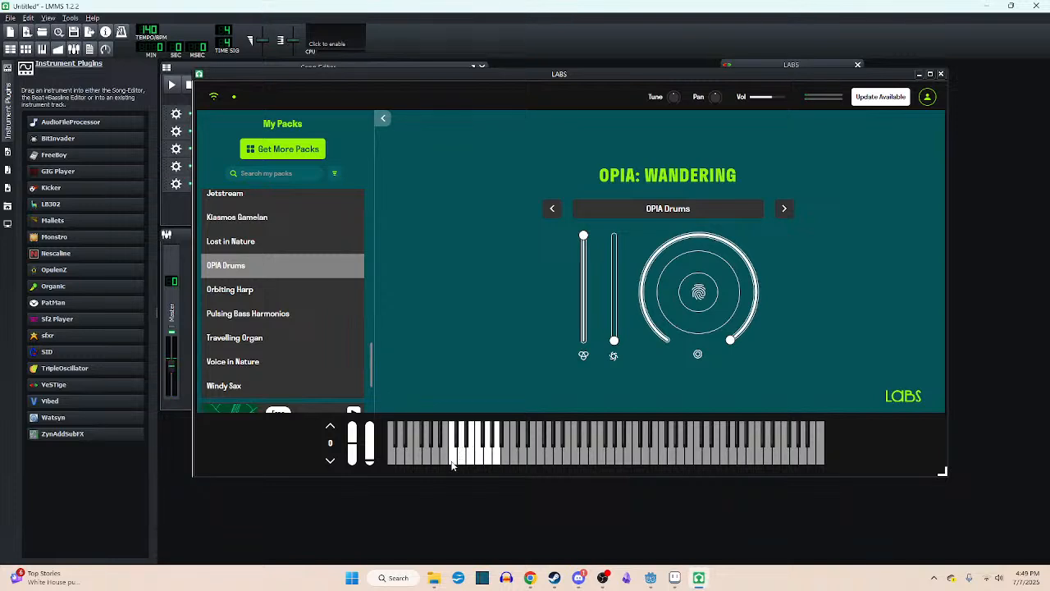
pyautogui.click(452, 463)
pyautogui.moveTo(520, 76); pyautogui.dragTo(492, 74)
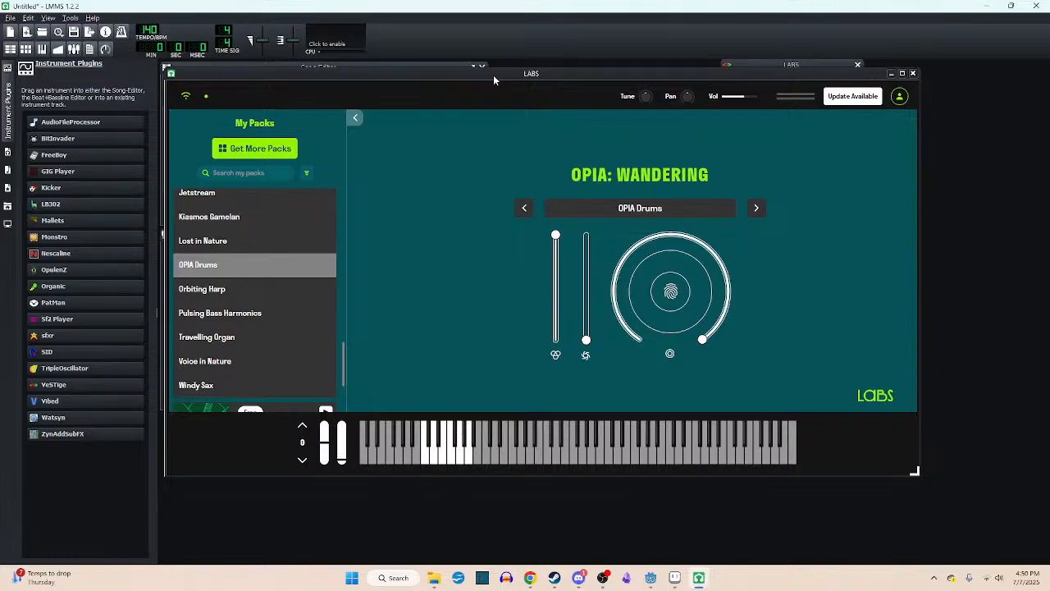
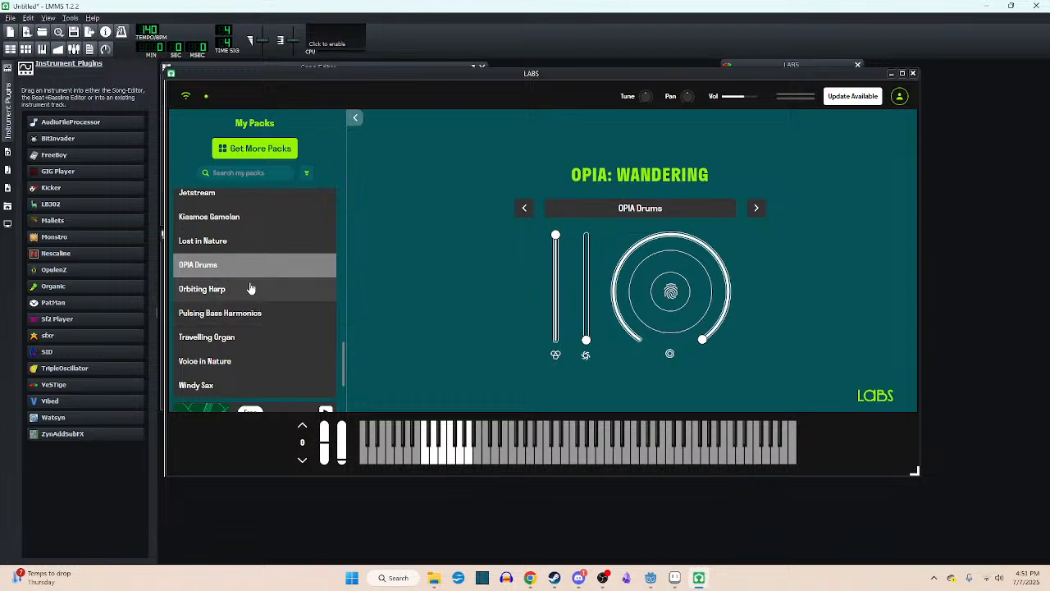
# - Browse the installed packs and load the Jetstream sound from the OPIA Wandering pack
pyautogui.scroll(-3, 250, 288)
pyautogui.scroll(10, 277, 298)
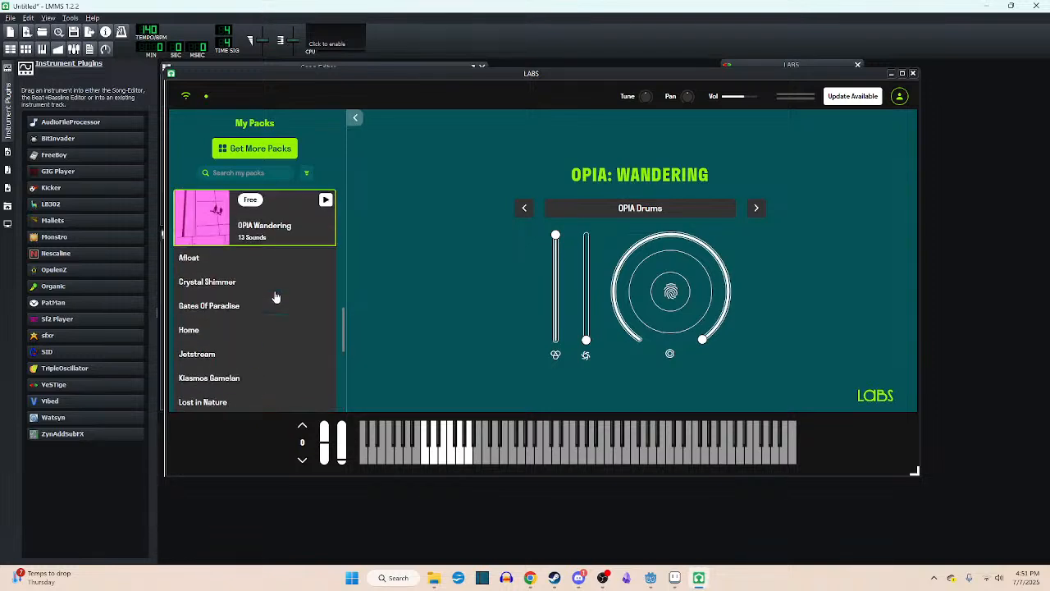
pyautogui.scroll(3, 281, 374)
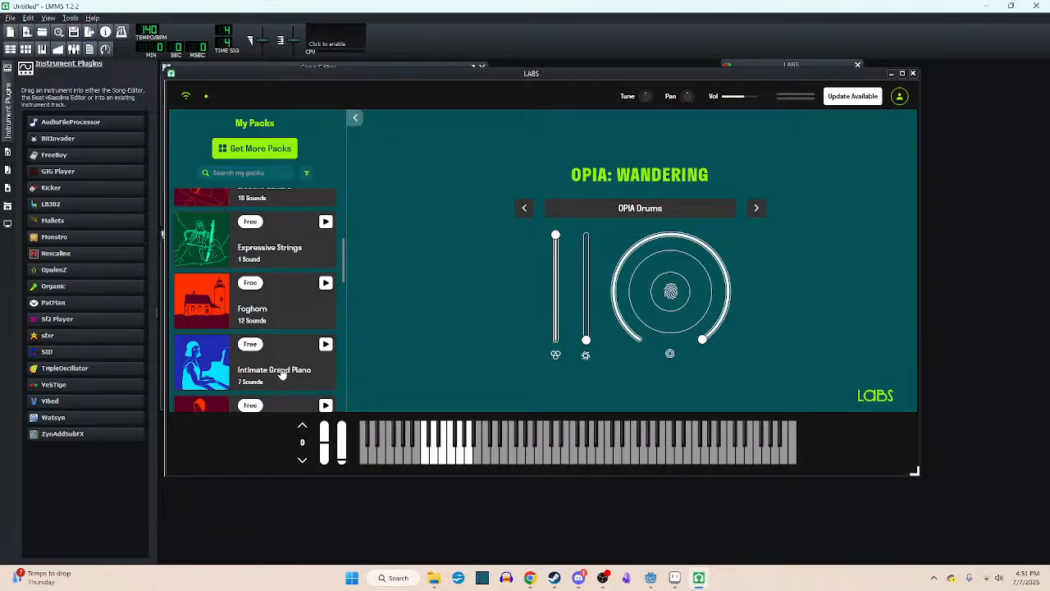
pyautogui.scroll(1, 281, 361)
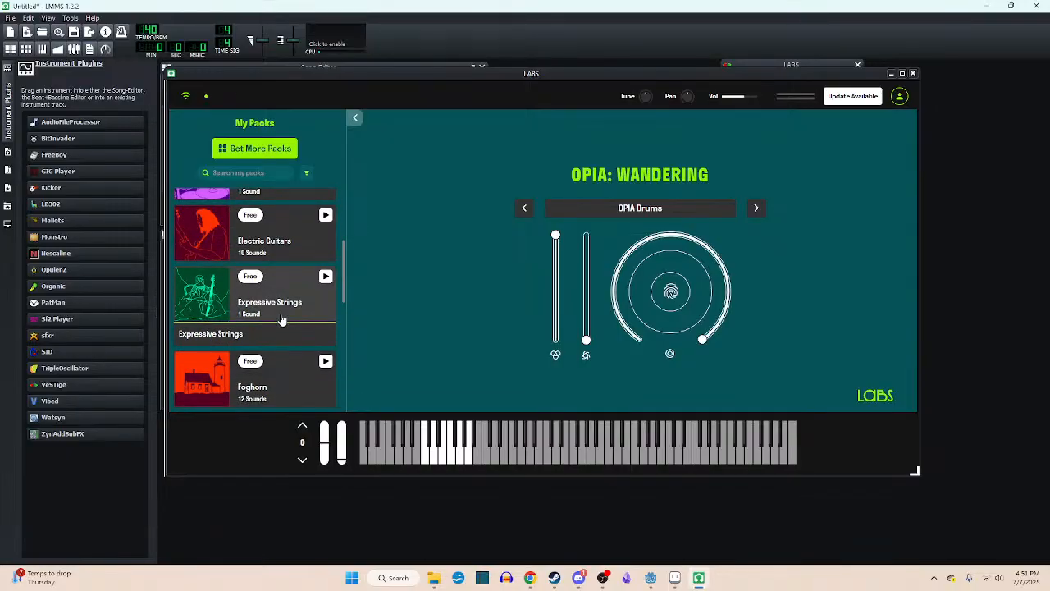
pyautogui.scroll(-2, 276, 318)
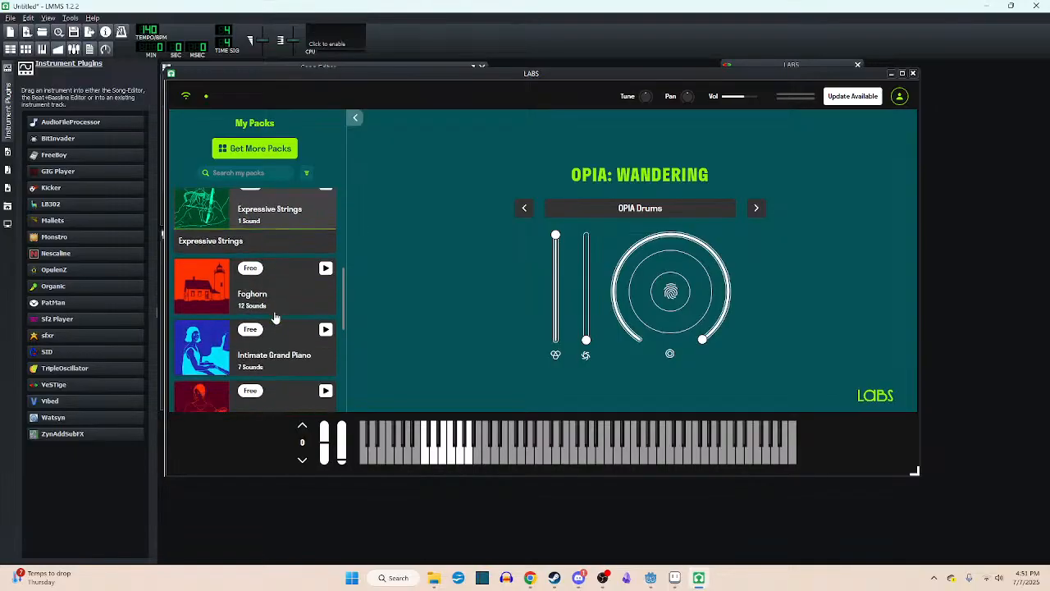
pyautogui.scroll(-4, 273, 308)
pyautogui.click(287, 284)
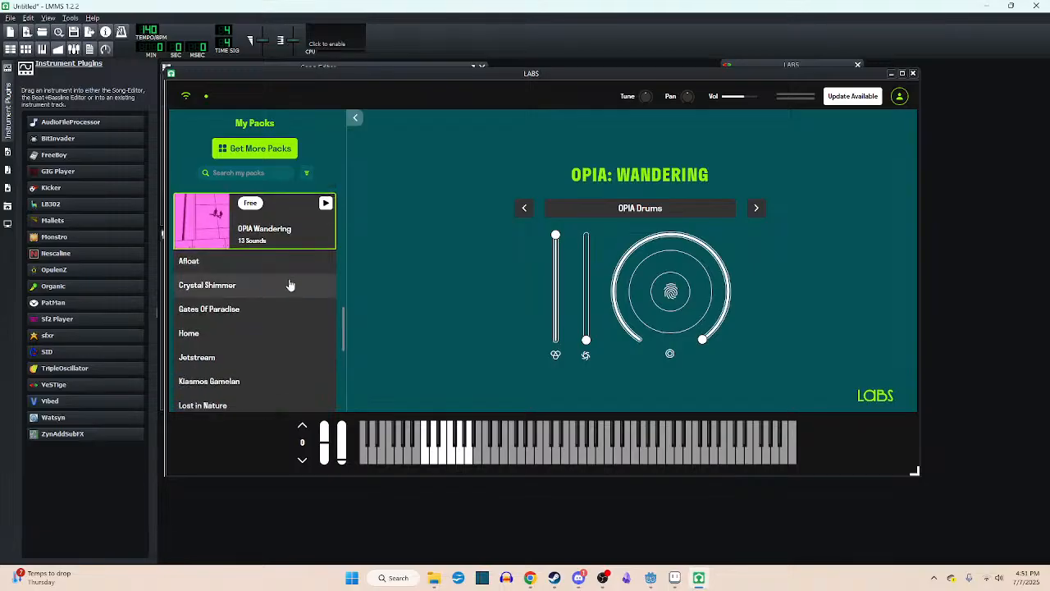
pyautogui.scroll(-3, 264, 328)
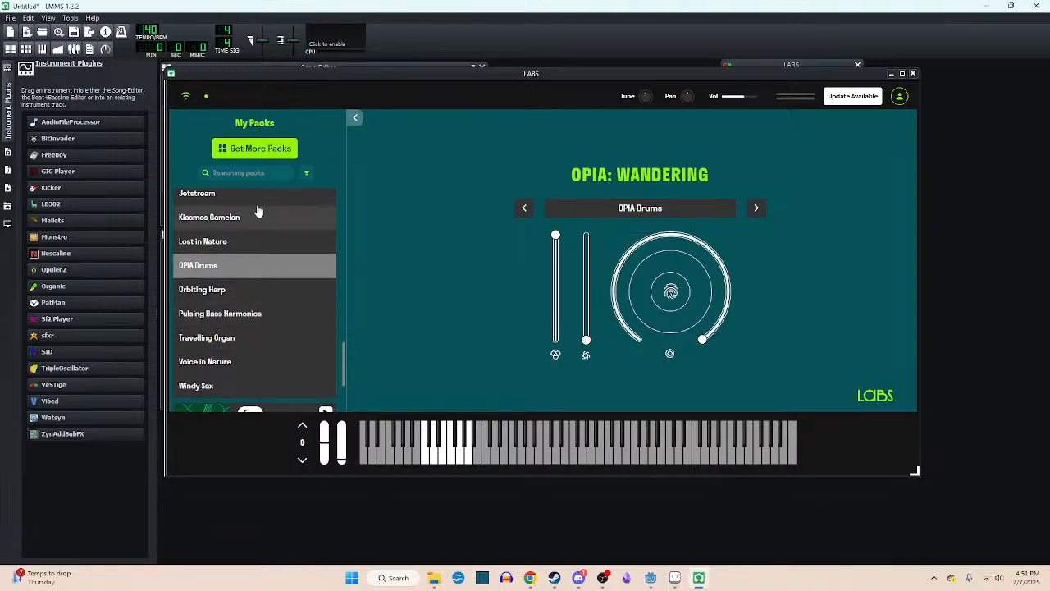
pyautogui.click(246, 195)
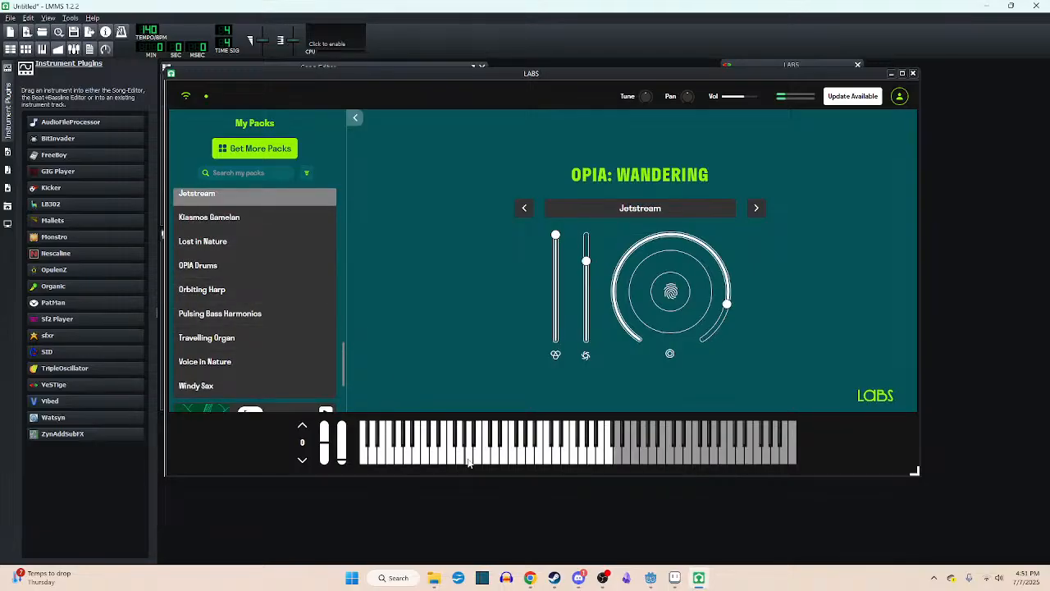
# - Load Windy Sax from the OPIA Wandering pack and audition it from the lower to the middle playable keys
pyautogui.scroll(-3, 302, 335)
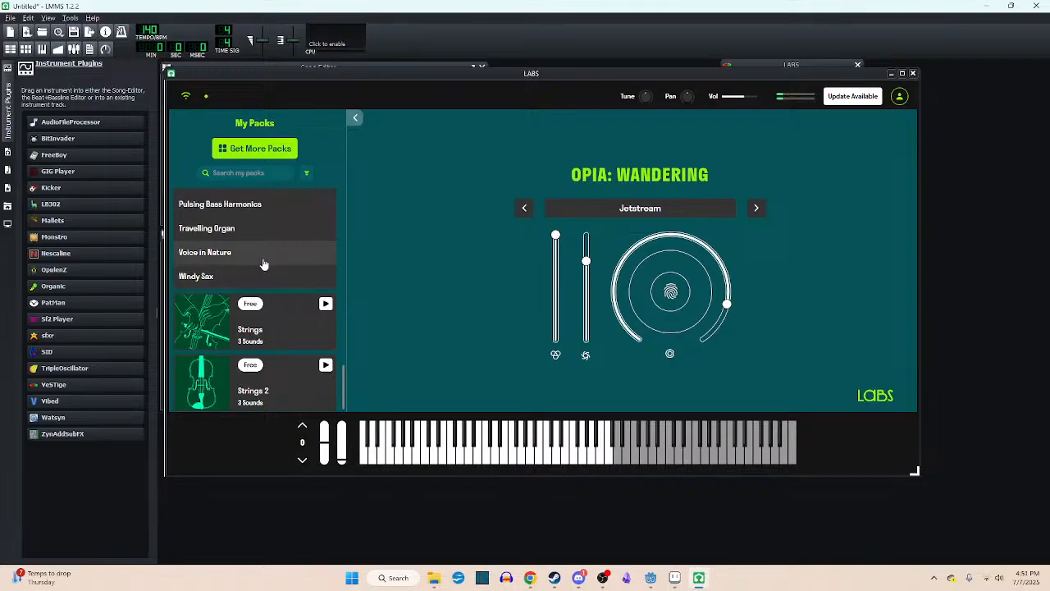
pyautogui.click(279, 275)
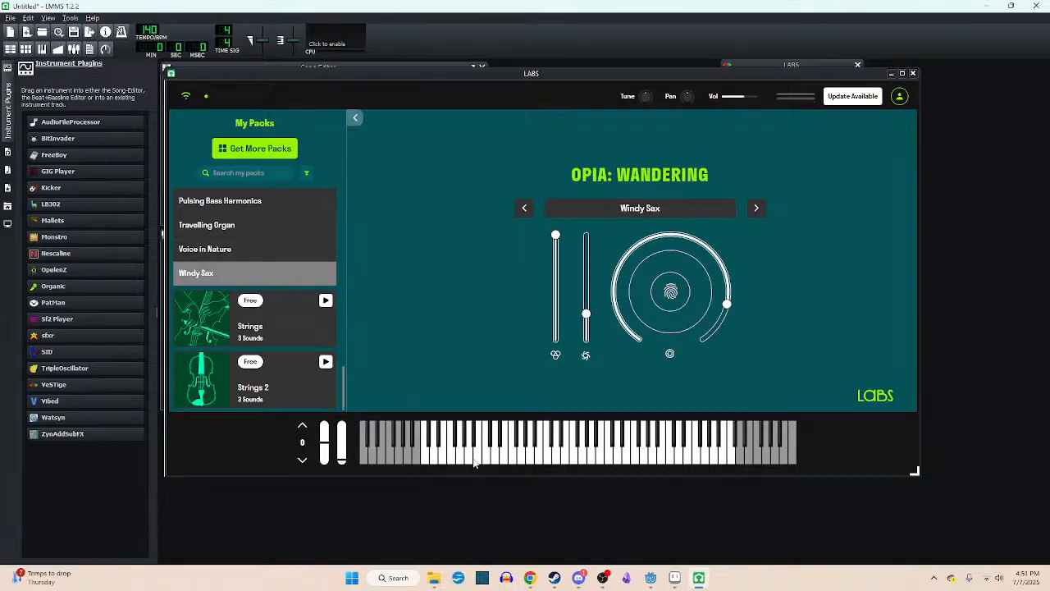
pyautogui.moveTo(473, 463); pyautogui.dragTo(610, 462)
pyautogui.click(638, 460)
pyautogui.click(615, 456)
# - Collapse the OPIA Wandering pack, expand Foghorn and load its sound The Lightkeeper
pyautogui.scroll(4, 292, 335)
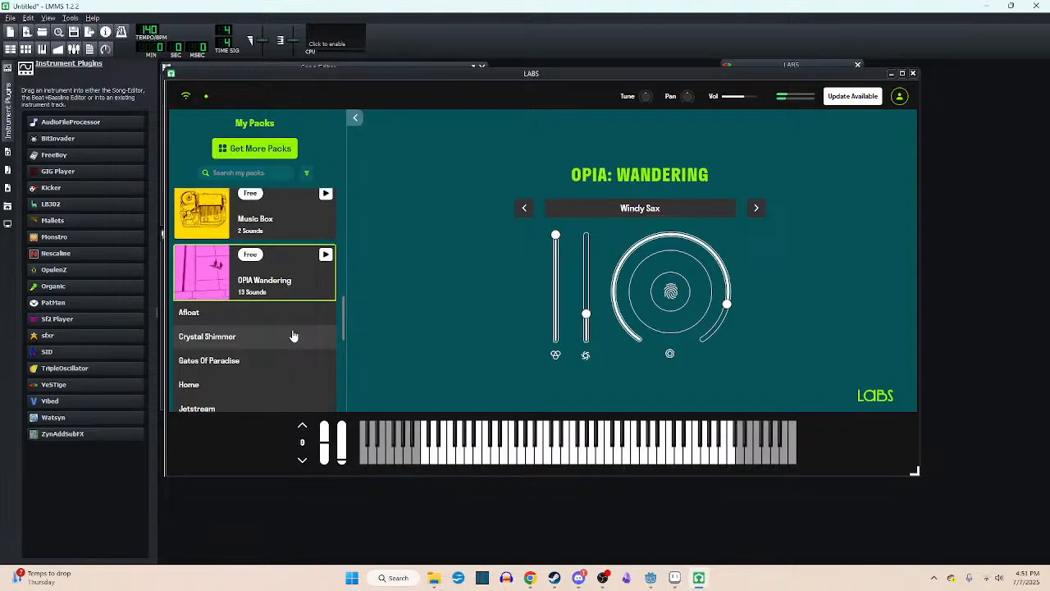
pyautogui.click(279, 289)
pyautogui.scroll(3, 279, 289)
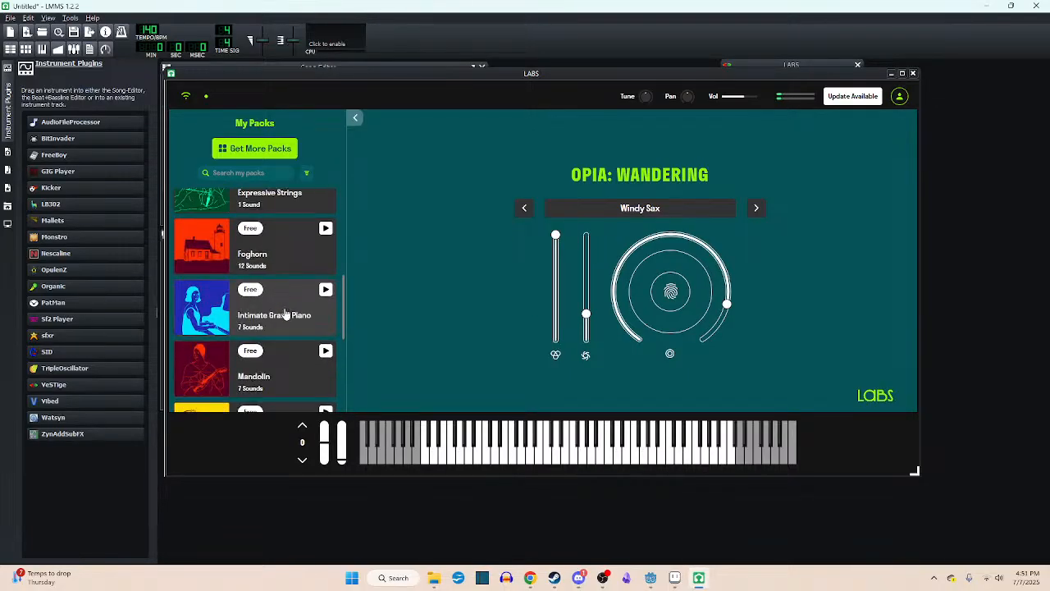
pyautogui.scroll(2, 286, 315)
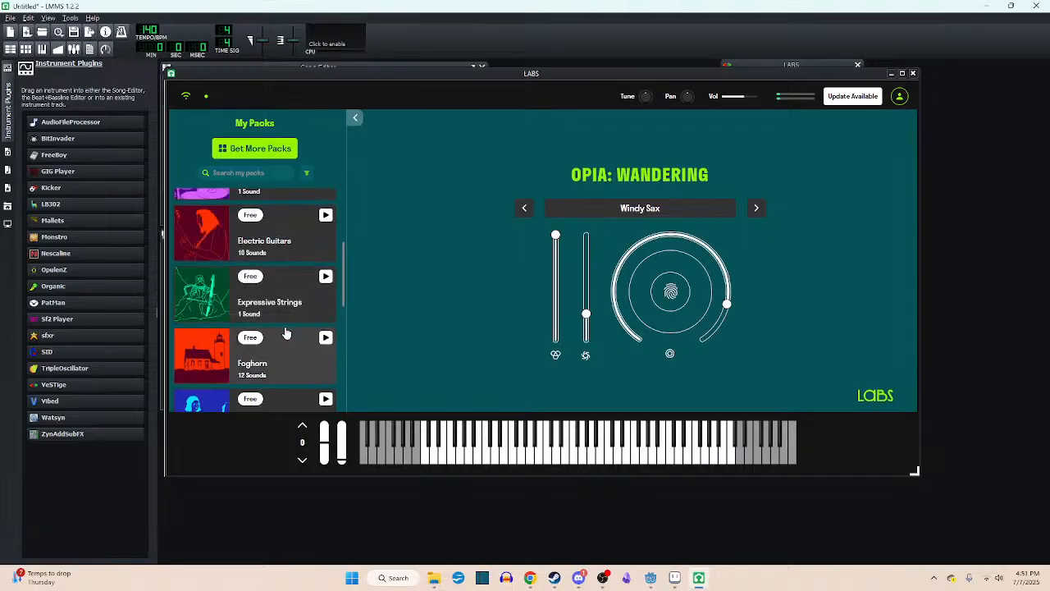
pyautogui.click(287, 332)
pyautogui.scroll(-3, 287, 314)
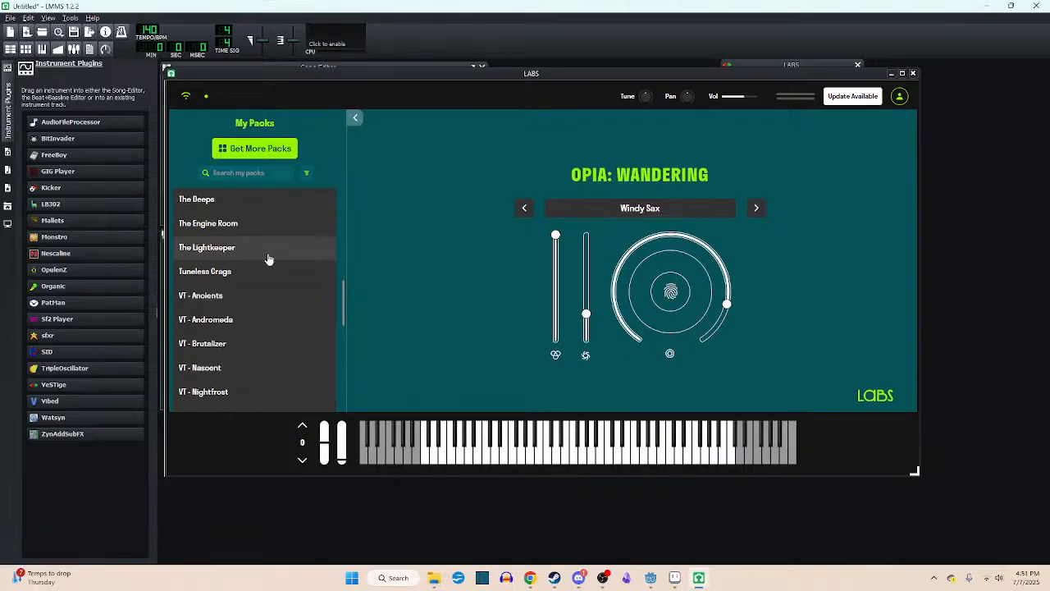
pyautogui.click(268, 255)
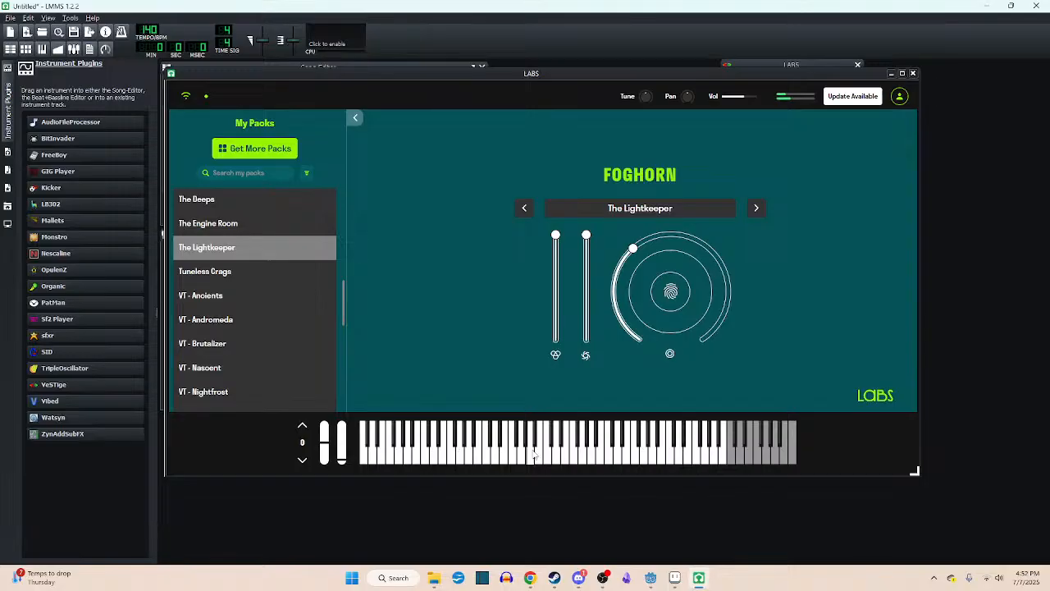
# - Audition The Lightkeeper with one low key and several progressively higher keys
pyautogui.click(450, 458)
pyautogui.click(607, 457)
pyautogui.click(650, 457)
pyautogui.click(689, 458)
# - Load and audition the Foghorn sounds VT - Ancients, VT - Andromeda, VT - Brutalizer, VT - Nascent and VT - Nightfrost one after another
pyautogui.click(256, 300)
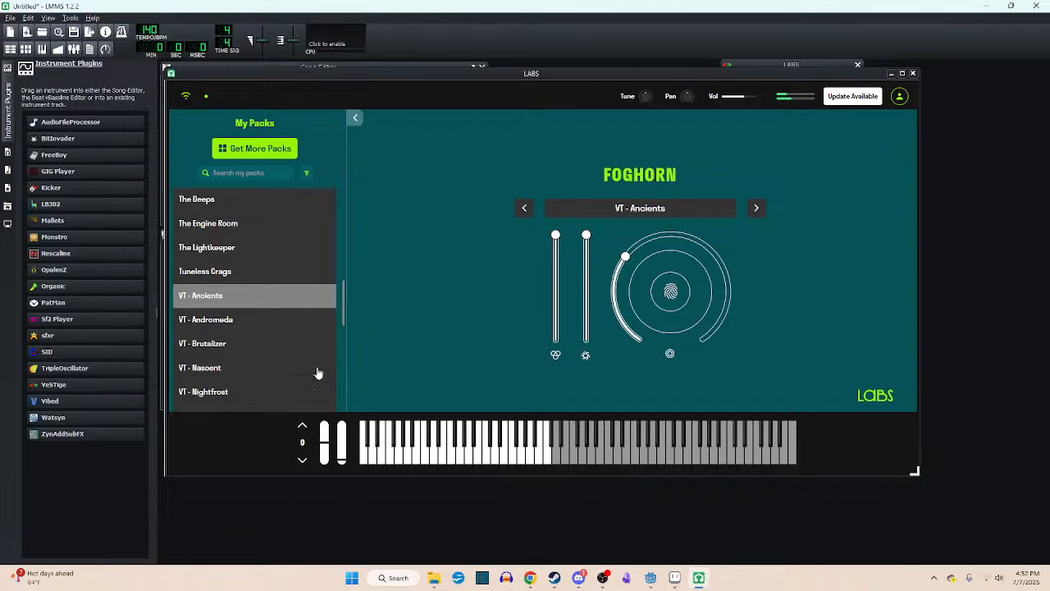
pyautogui.click(257, 328)
pyautogui.click(500, 462)
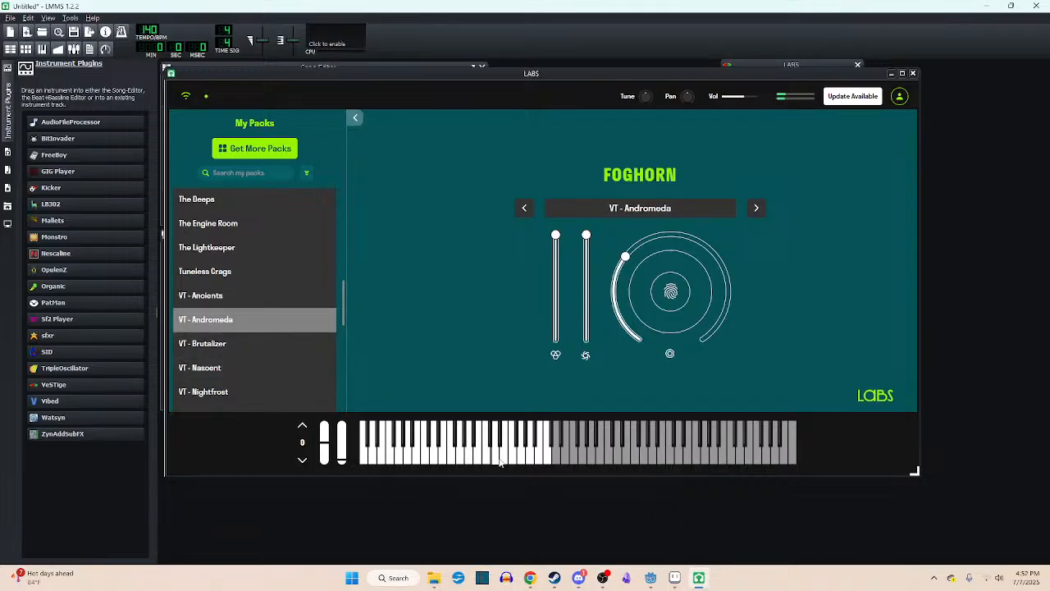
pyautogui.click(216, 345)
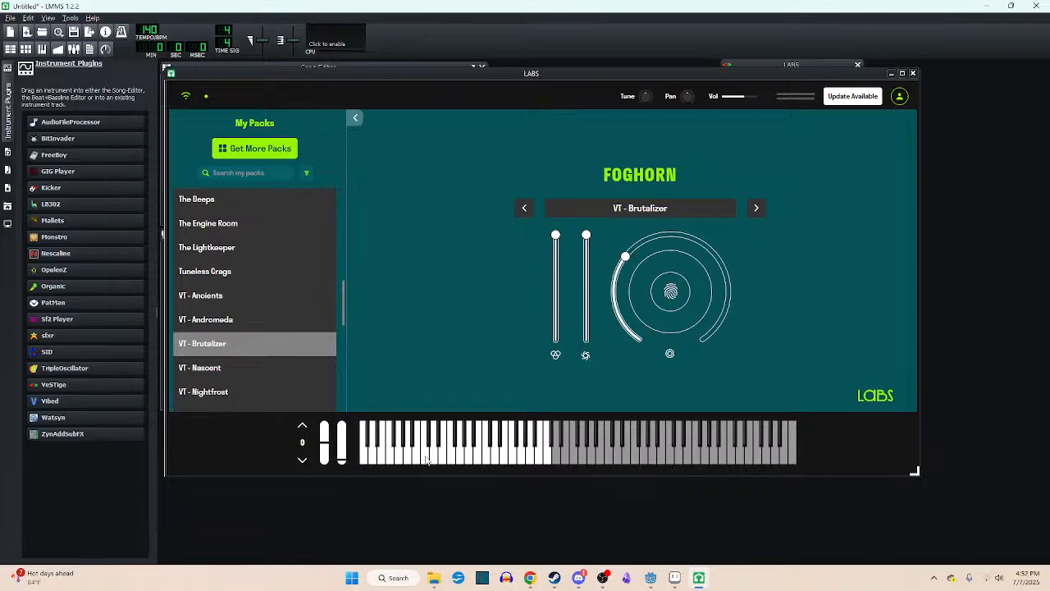
pyautogui.click(424, 460)
pyautogui.click(261, 370)
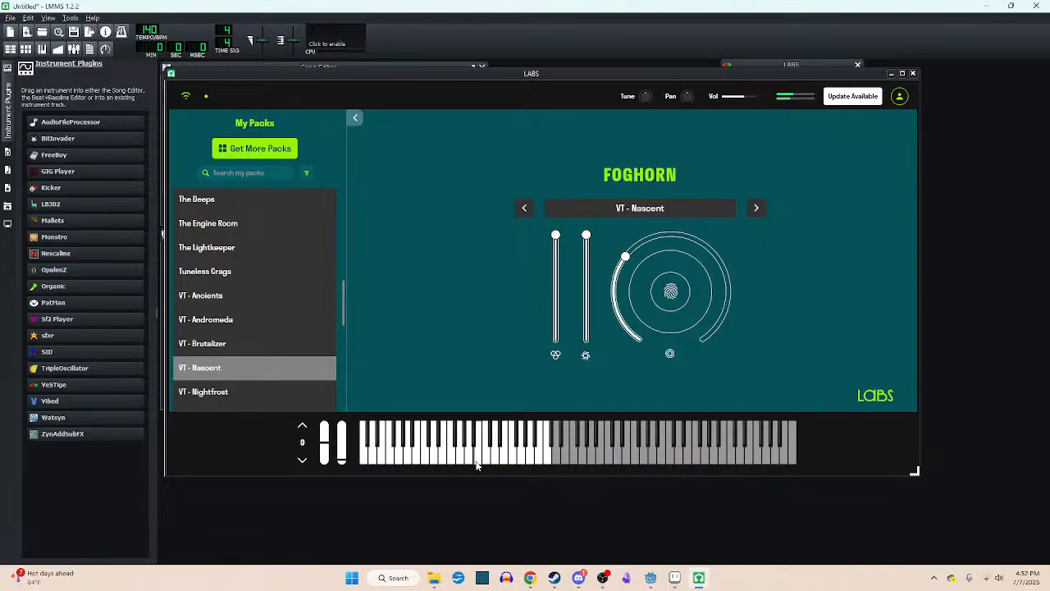
pyautogui.click(246, 392)
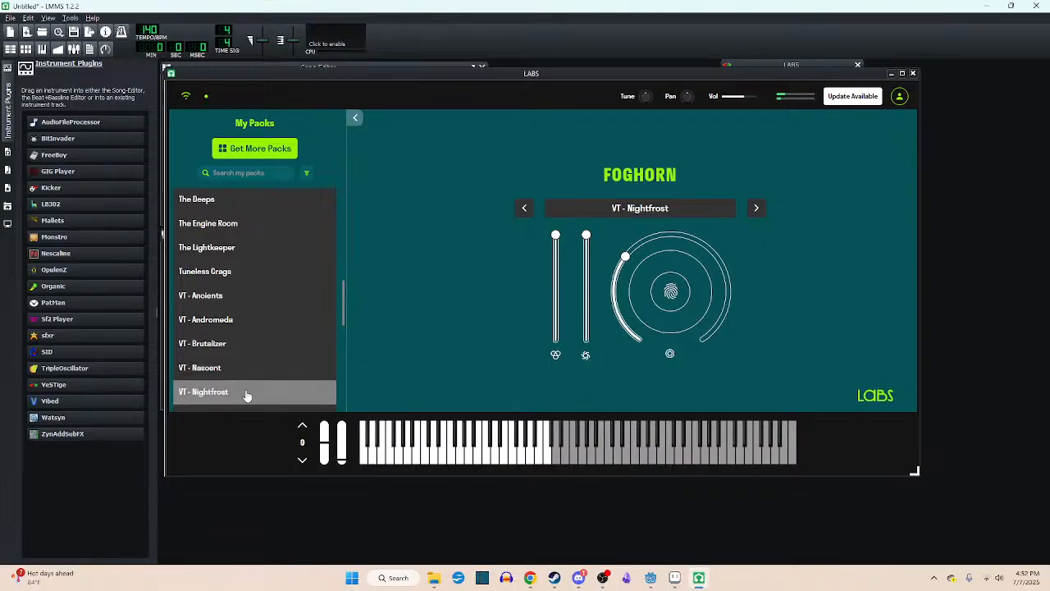
pyautogui.click(487, 455)
pyautogui.click(488, 455)
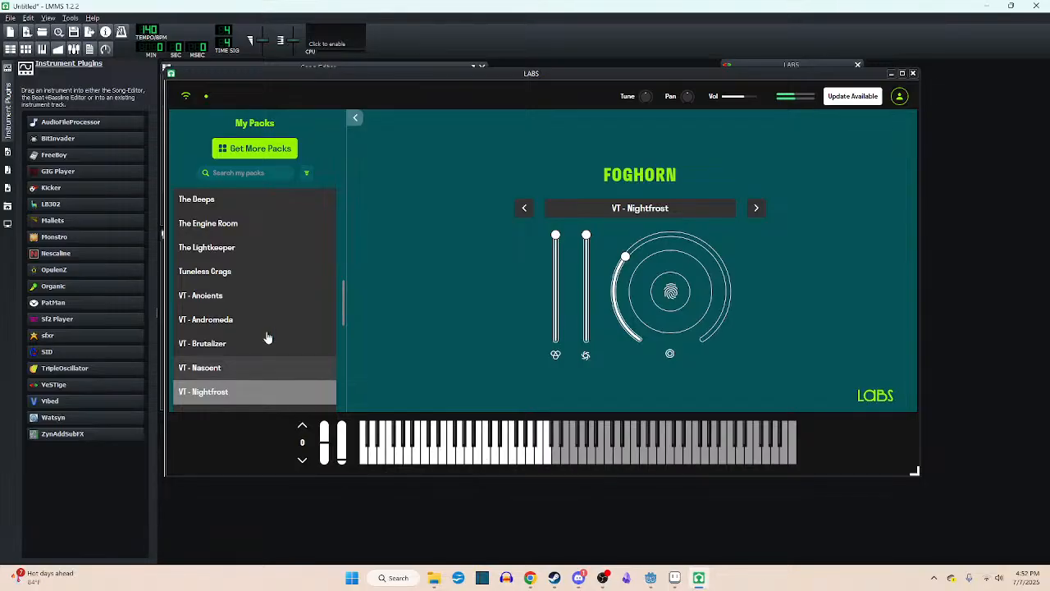
# - Load The Engine Room from the Foghorn pack and audition it on its few playable keys
pyautogui.scroll(2, 234, 303)
pyautogui.click(232, 302)
pyautogui.click(241, 277)
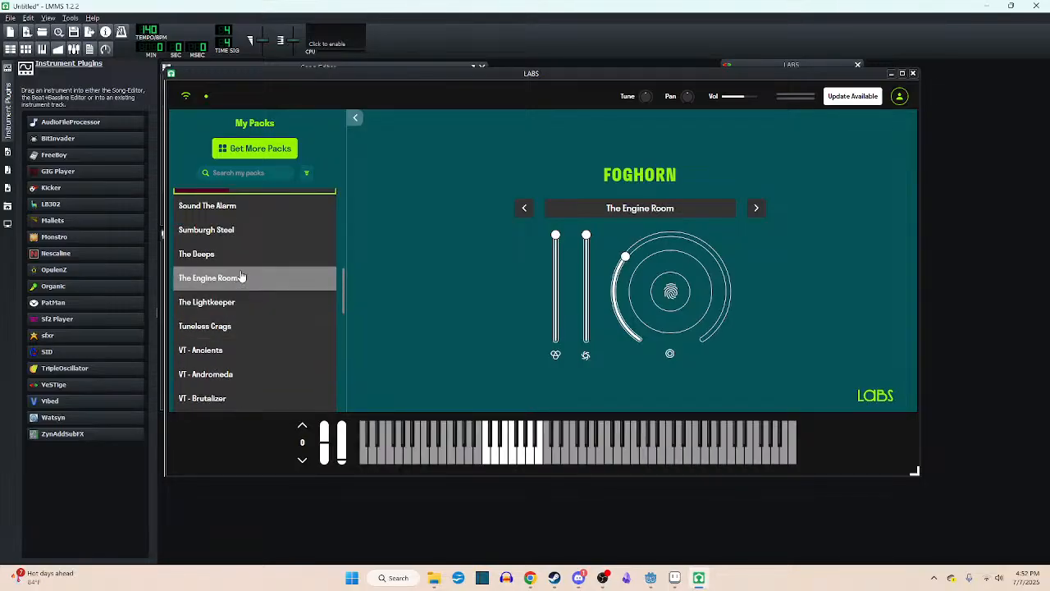
pyautogui.click(488, 460)
pyautogui.click(511, 461)
pyautogui.click(511, 462)
# - Load The Deeps from the Foghorn pack and audition it at length, alternating between repeated low keys and middle keys
pyautogui.click(227, 255)
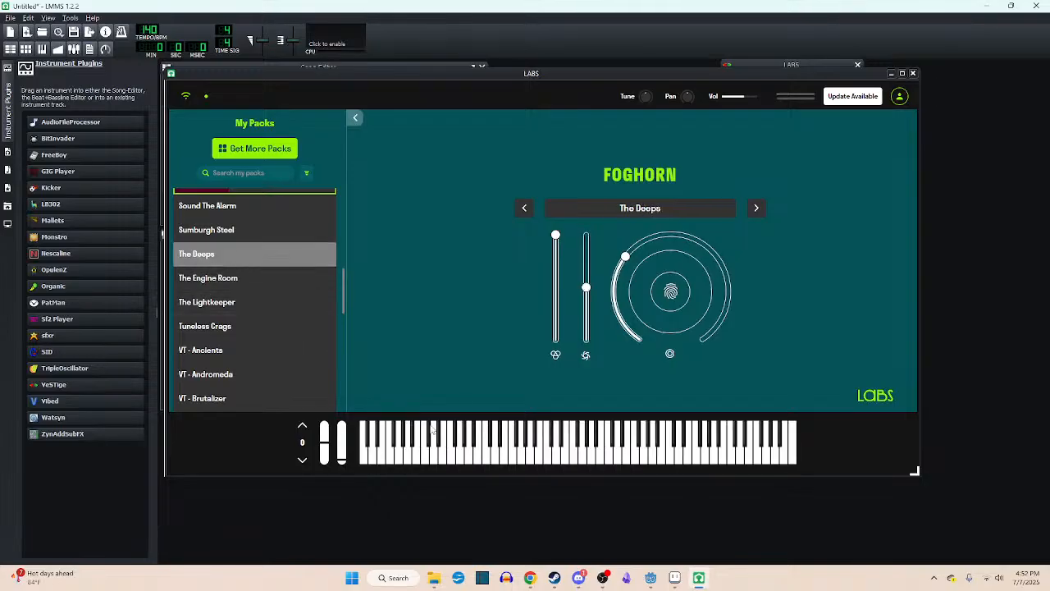
pyautogui.click(572, 461)
pyautogui.click(552, 460)
pyautogui.click(524, 460)
pyautogui.click(538, 461)
pyautogui.moveTo(611, 257)
pyautogui.click(548, 461)
pyautogui.click(435, 461)
pyautogui.click(451, 461)
pyautogui.click(549, 457)
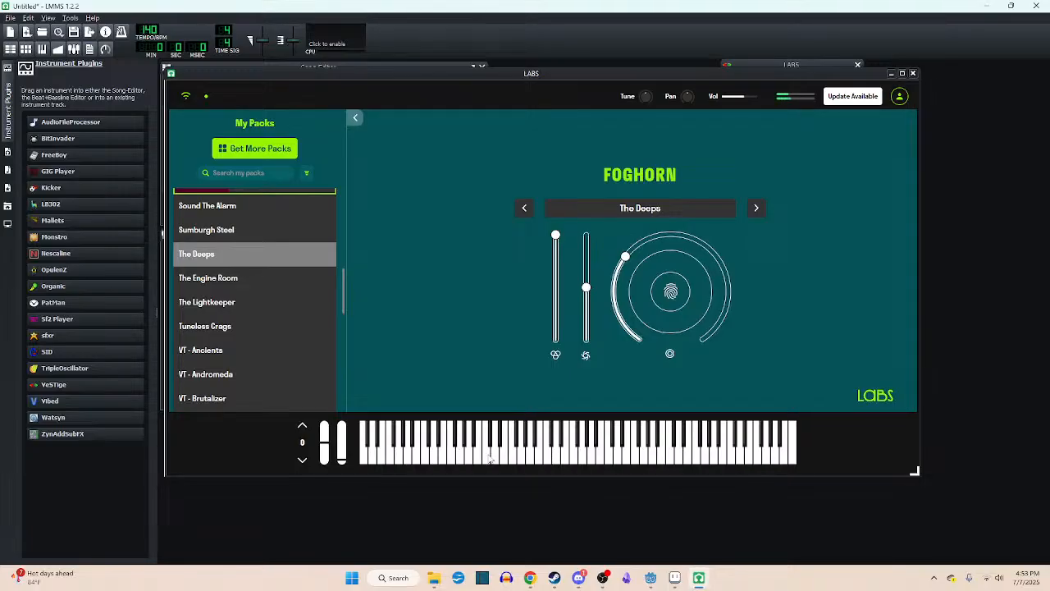
pyautogui.click(548, 460)
pyautogui.click(460, 459)
pyautogui.click(460, 459)
pyautogui.click(460, 459)
pyautogui.click(456, 462)
pyautogui.click(454, 462)
pyautogui.click(443, 462)
pyautogui.click(443, 462)
pyautogui.click(548, 461)
pyautogui.click(445, 462)
pyautogui.click(444, 462)
pyautogui.click(443, 461)
pyautogui.click(442, 461)
pyautogui.click(443, 462)
pyautogui.click(554, 461)
pyautogui.click(625, 464)
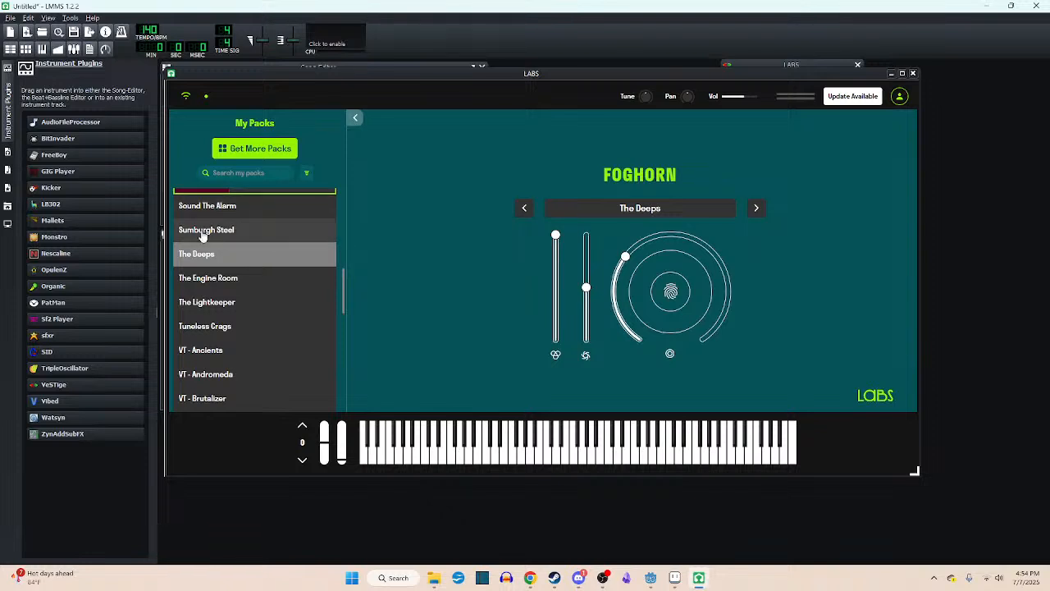
# - Find the Classic Synths pack, load its Dust Collector sound and audition it
pyautogui.scroll(10, 274, 265)
pyautogui.click(274, 237)
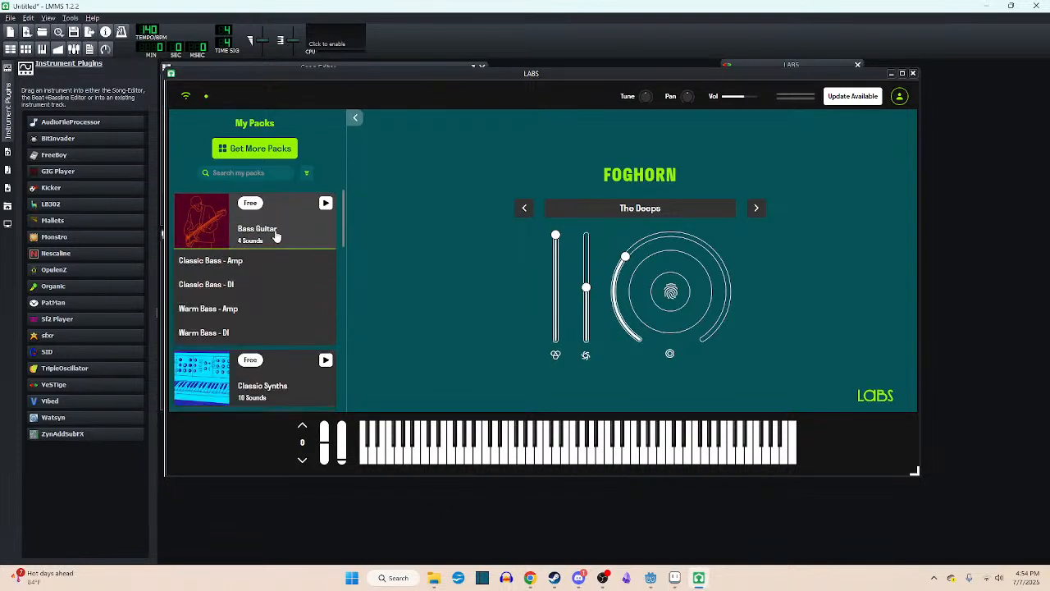
pyautogui.click(270, 243)
pyautogui.click(281, 288)
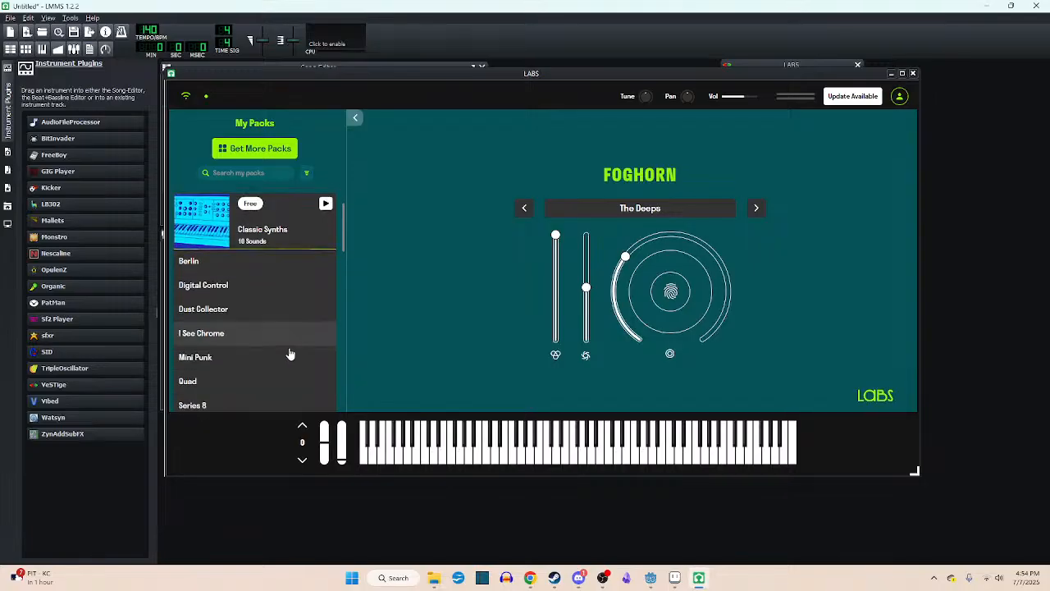
pyautogui.click(265, 311)
pyautogui.click(554, 461)
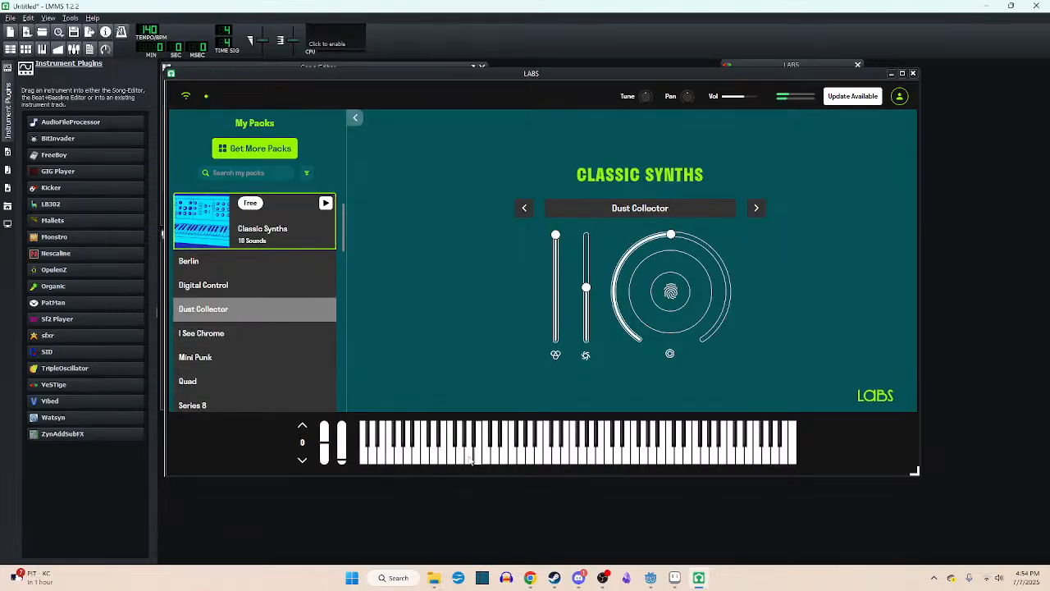
# - Load Sixty and The One from the Classic Synths pack, and audition The One on low and middle keys
pyautogui.scroll(-3, 279, 336)
pyautogui.click(257, 268)
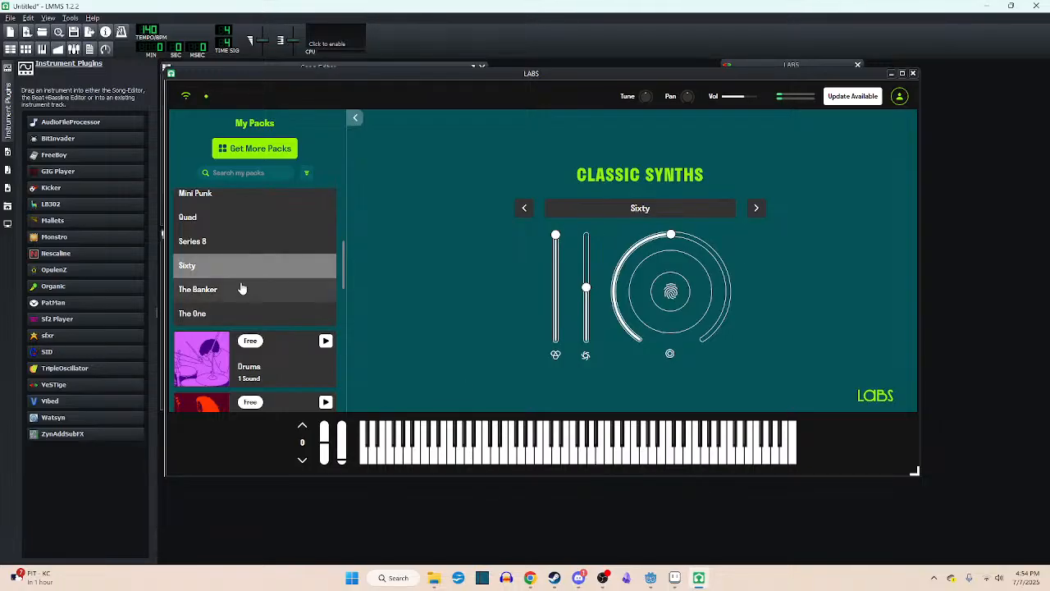
pyautogui.click(231, 313)
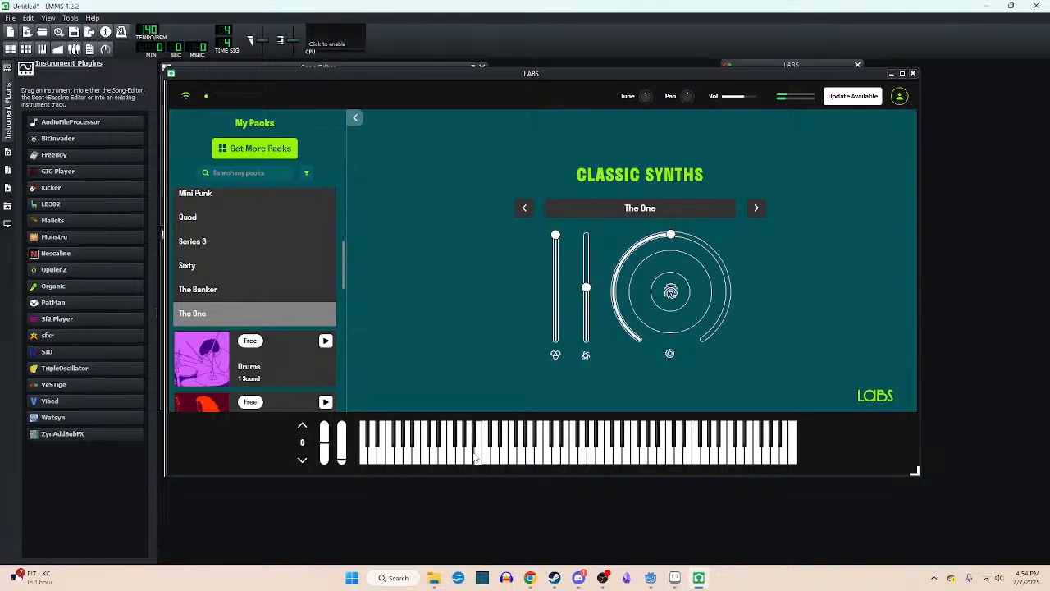
pyautogui.click(421, 456)
pyautogui.click(583, 456)
pyautogui.moveTo(515, 465)
pyautogui.mouseDown()
pyautogui.moveTo(482, 462)
pyautogui.moveTo(513, 462)
pyautogui.mouseUp()
# - Close the LABS window and switch to the Kost project in Godot Engine
pyautogui.click(913, 74)
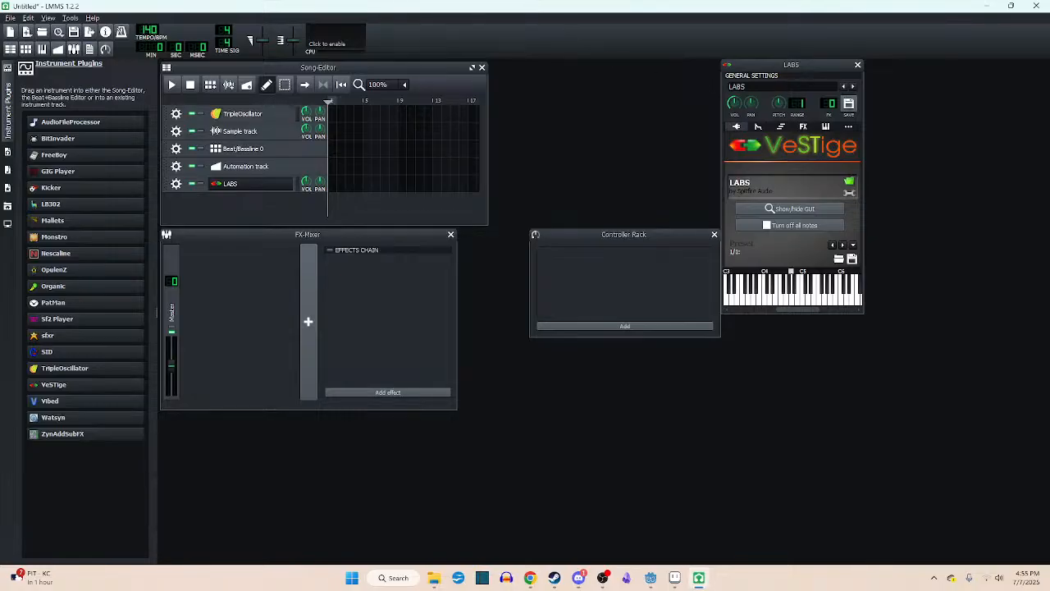
pyautogui.hotkey('alt', 'Tab')
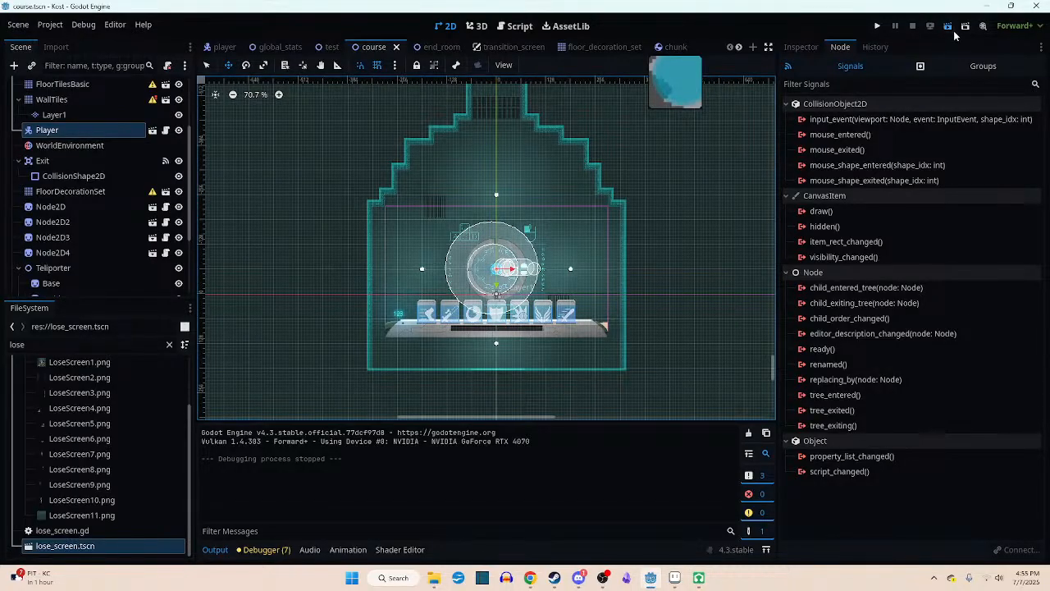
# - Run Kost, start a game from its title screen and move the character up out of the starting room
pyautogui.press('F6')
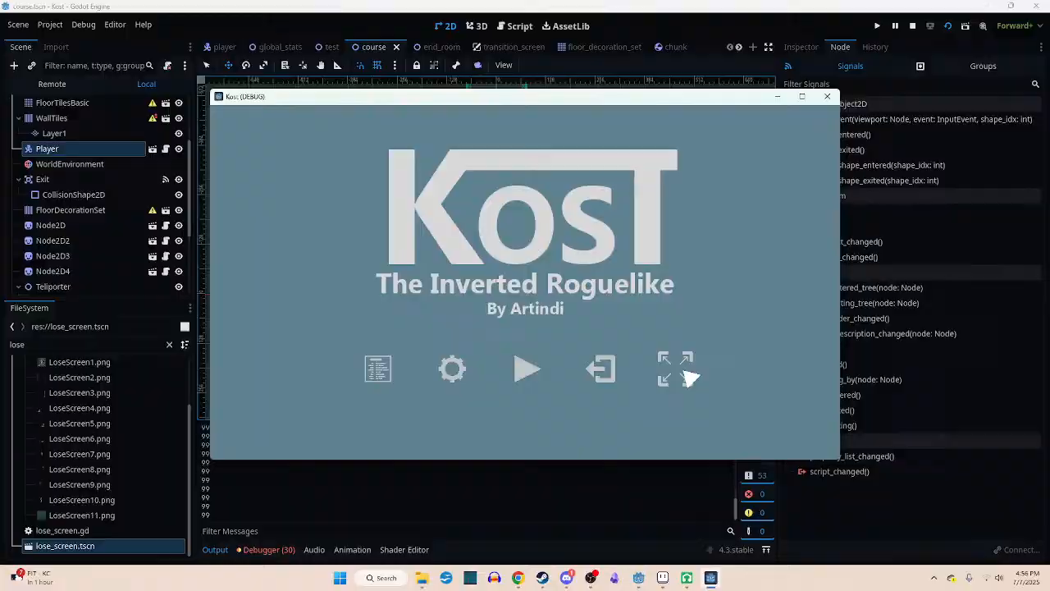
pyautogui.click(683, 373)
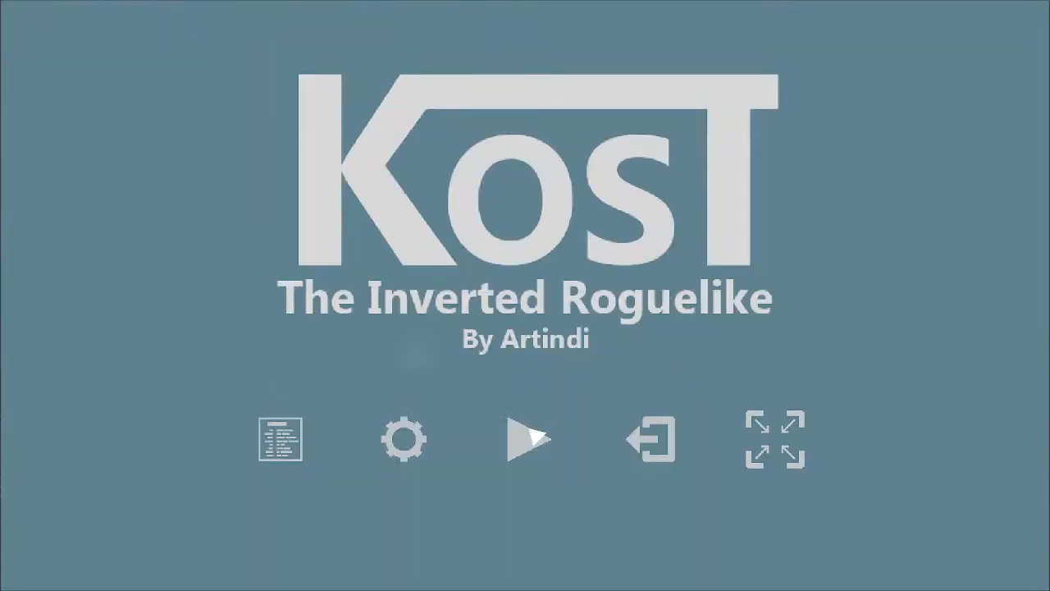
pyautogui.click(532, 433)
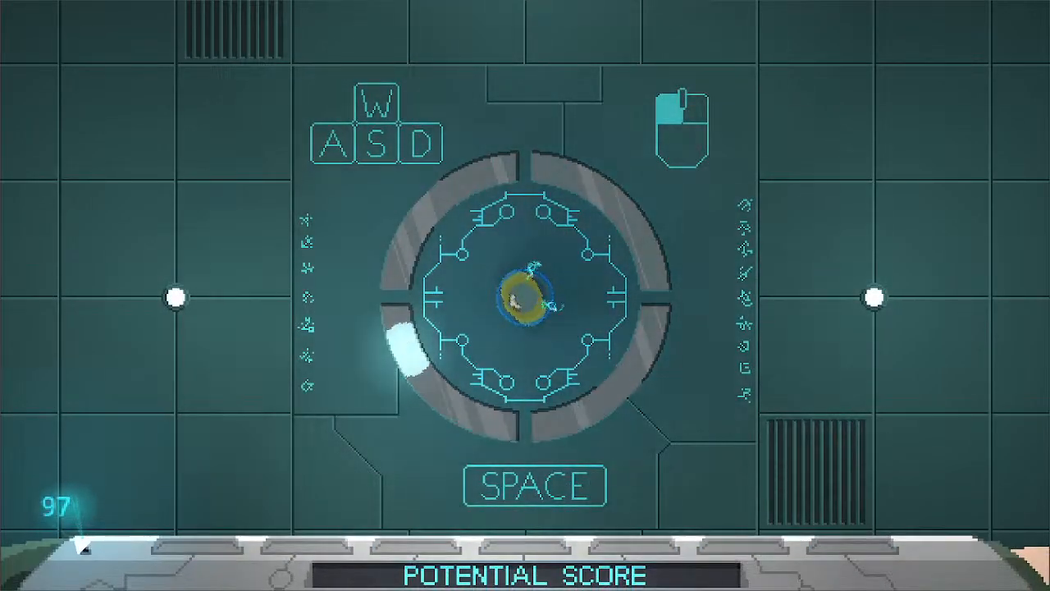
pyautogui.press('w')
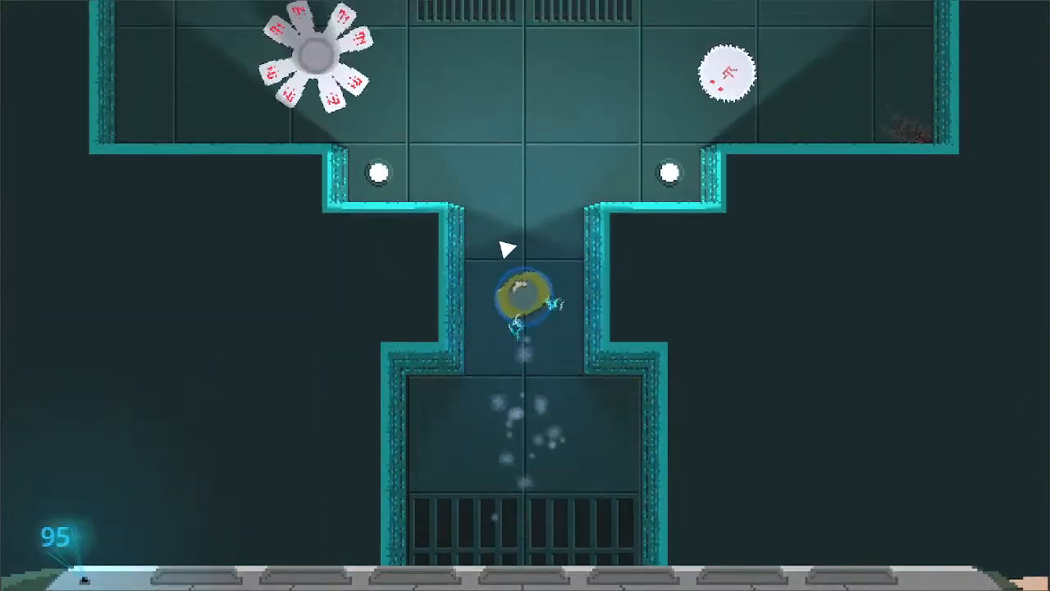
pyautogui.click(639, 237)
pyautogui.press('d')
pyautogui.click(648, 246)
pyautogui.press('a')
pyautogui.click(361, 253)
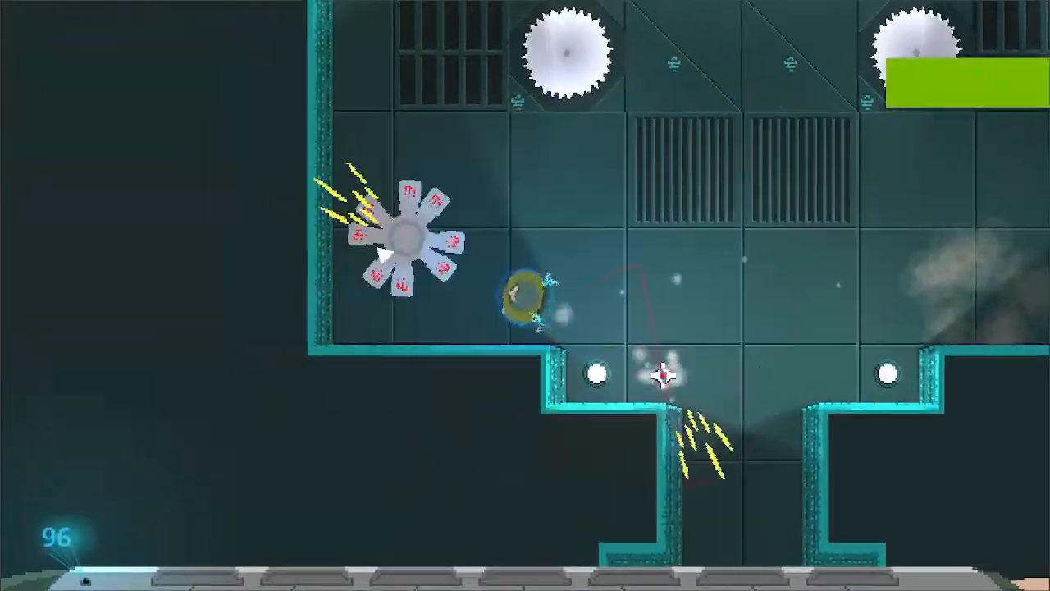
pyautogui.click(414, 252)
pyautogui.press('d')
pyautogui.press('w')
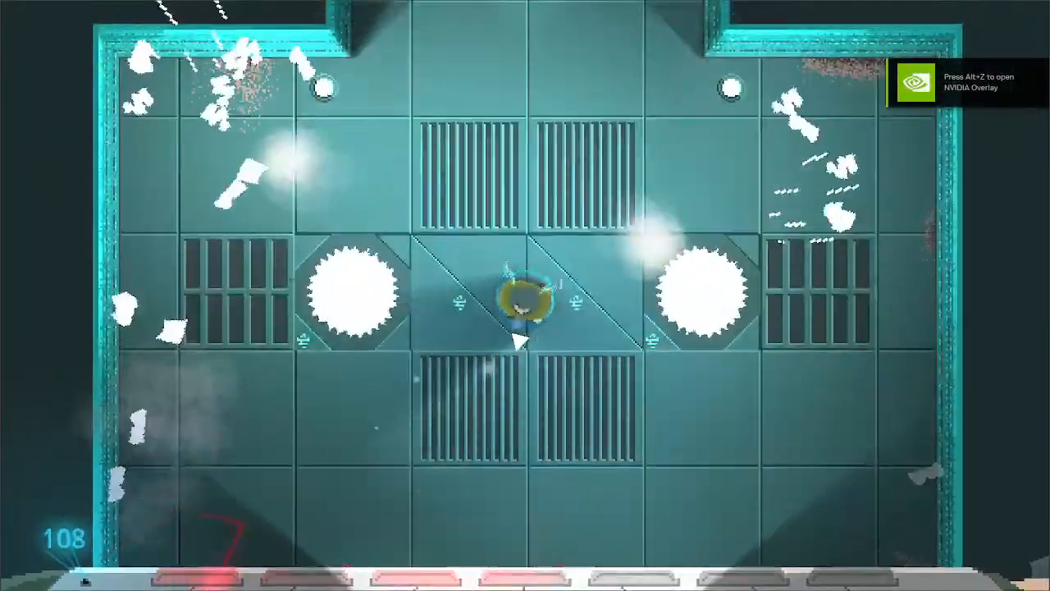
pyautogui.press('a')
pyautogui.press('s')
pyautogui.press('d')
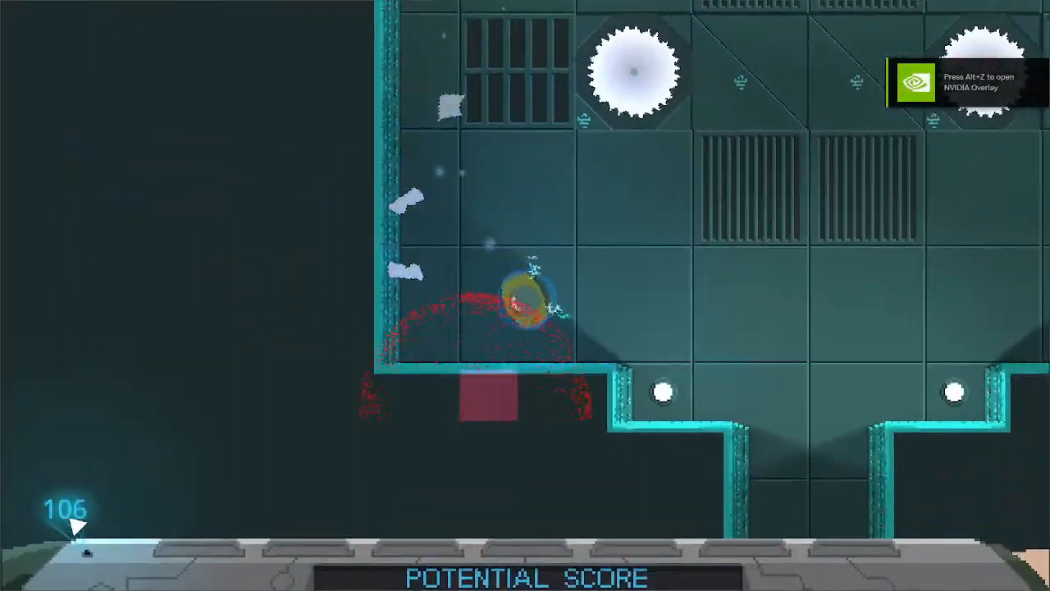
pyautogui.press('w')
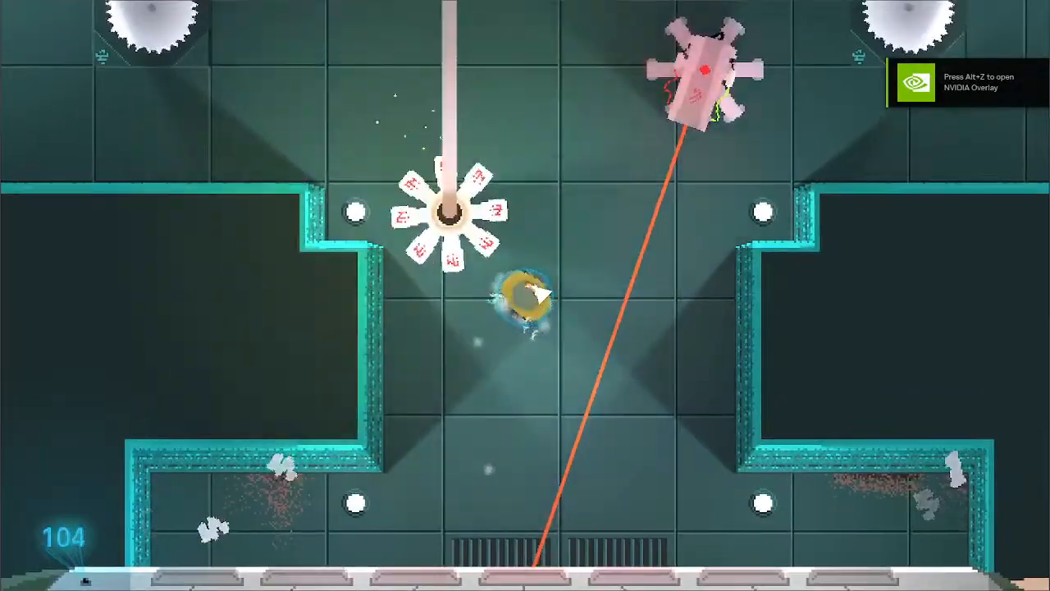
pyautogui.press('d')
pyautogui.press('d')
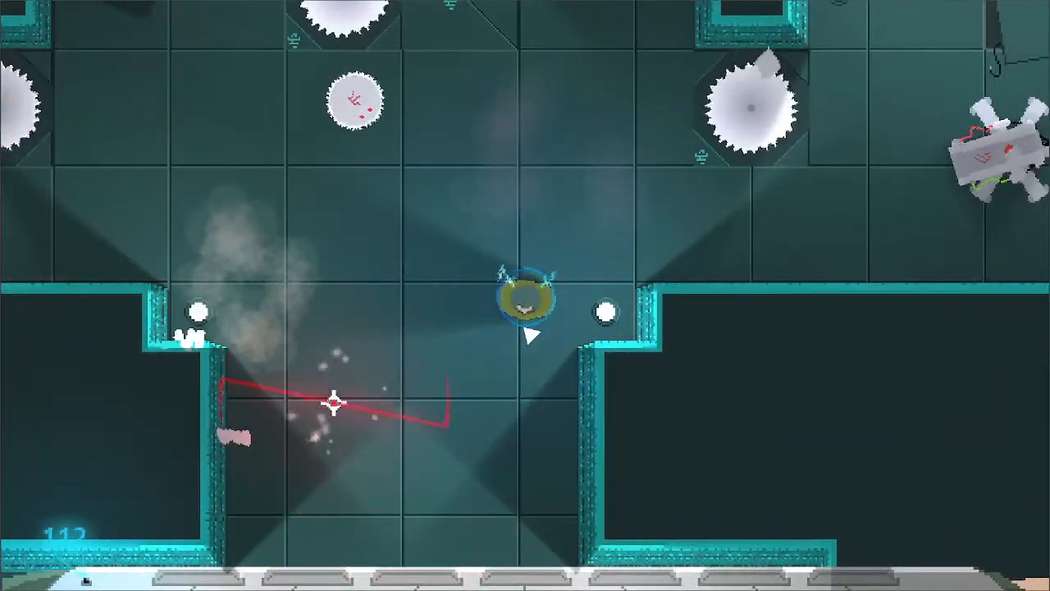
pyautogui.press('w')
pyautogui.press('d')
pyautogui.click(539, 289)
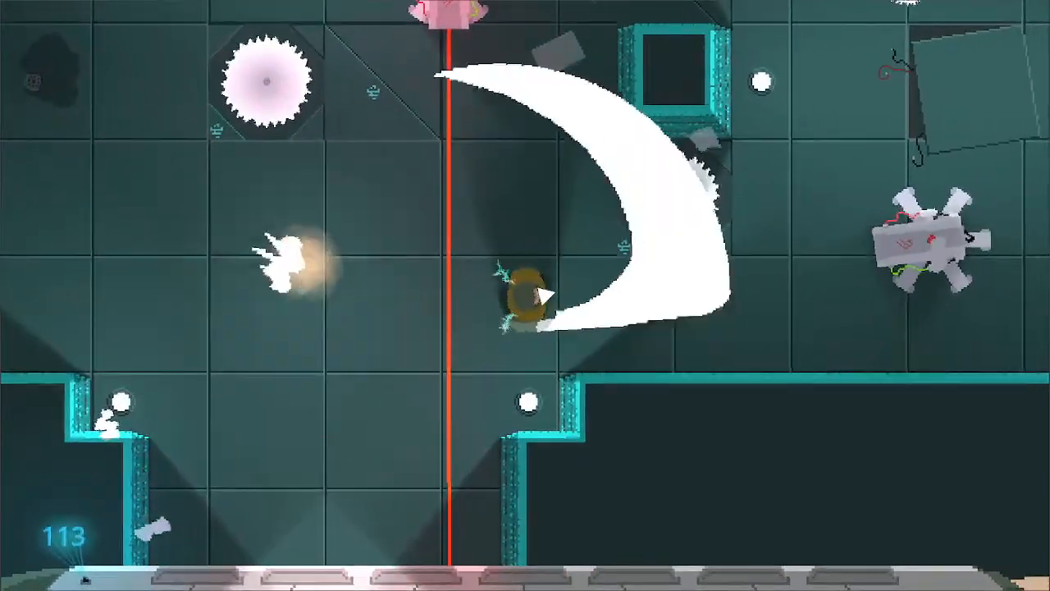
pyautogui.press('d')
pyautogui.press('s')
pyautogui.click(554, 283)
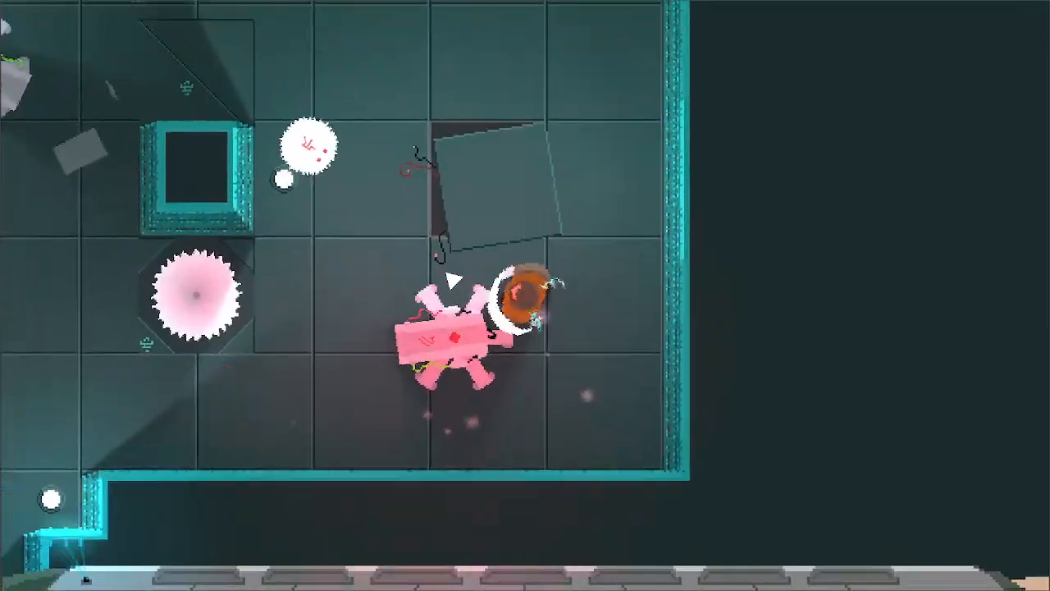
pyautogui.press('a')
pyautogui.press('w')
pyautogui.click(490, 282)
pyautogui.press('a')
pyautogui.press('s')
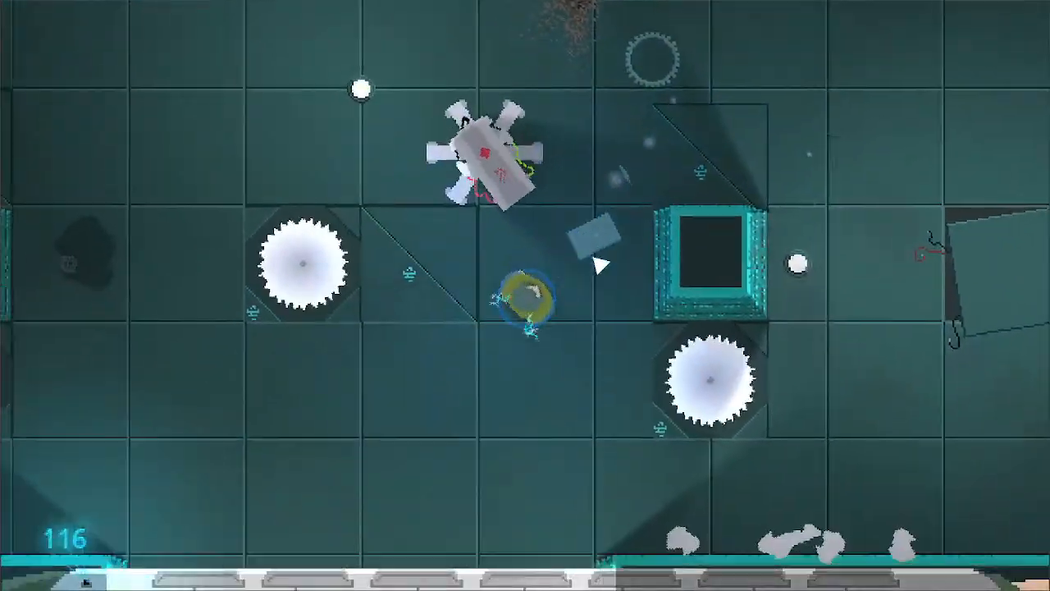
pyautogui.press('a')
pyautogui.press('w')
pyautogui.click(636, 316)
pyautogui.press('d')
pyautogui.press('w')
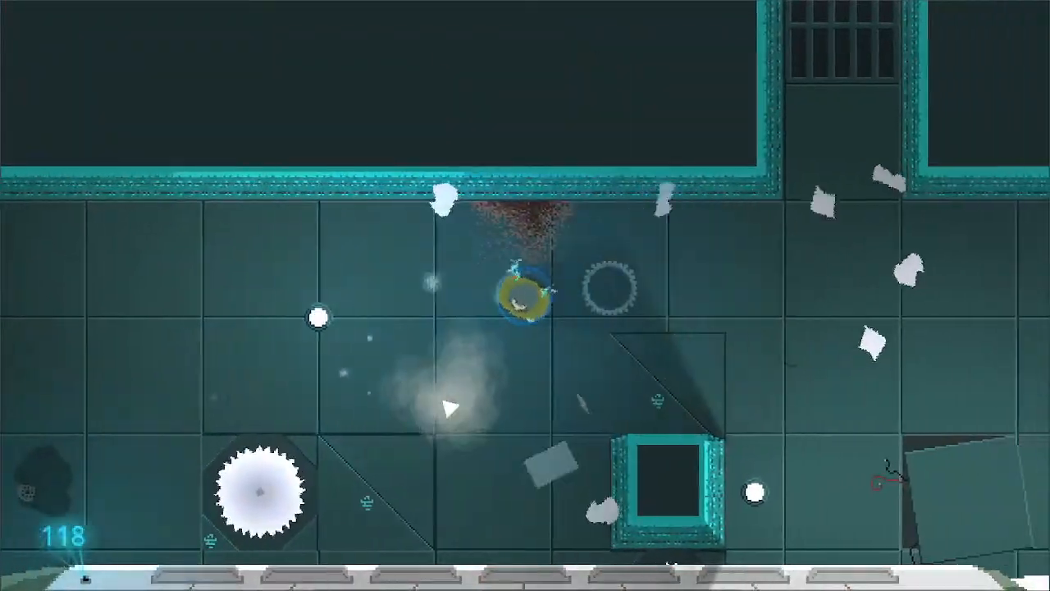
pyautogui.press('d')
pyautogui.press('s')
pyautogui.moveTo(61, 516)
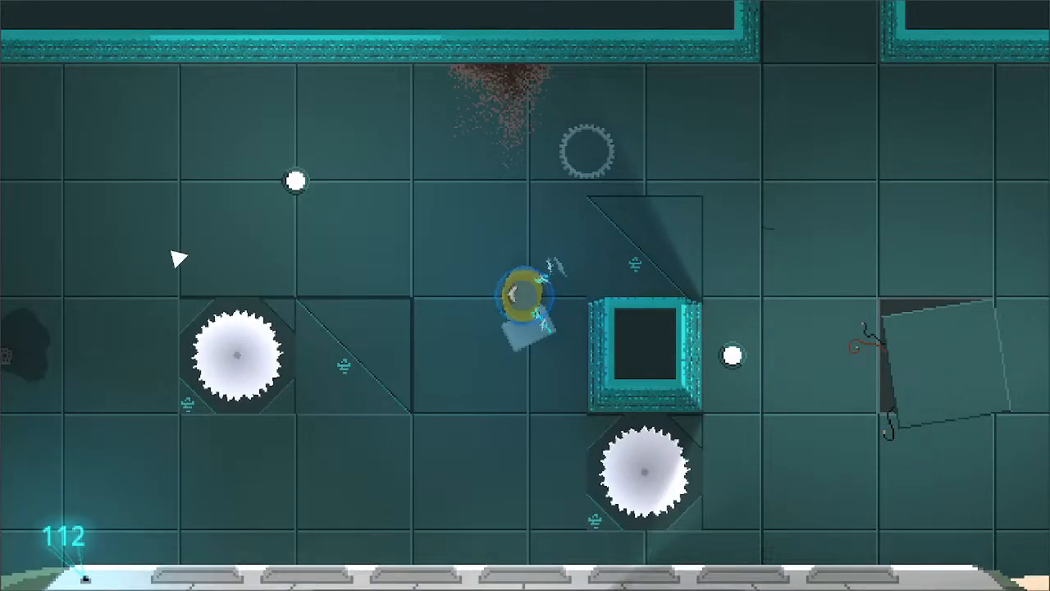
pyautogui.press('d')
pyautogui.press('w')
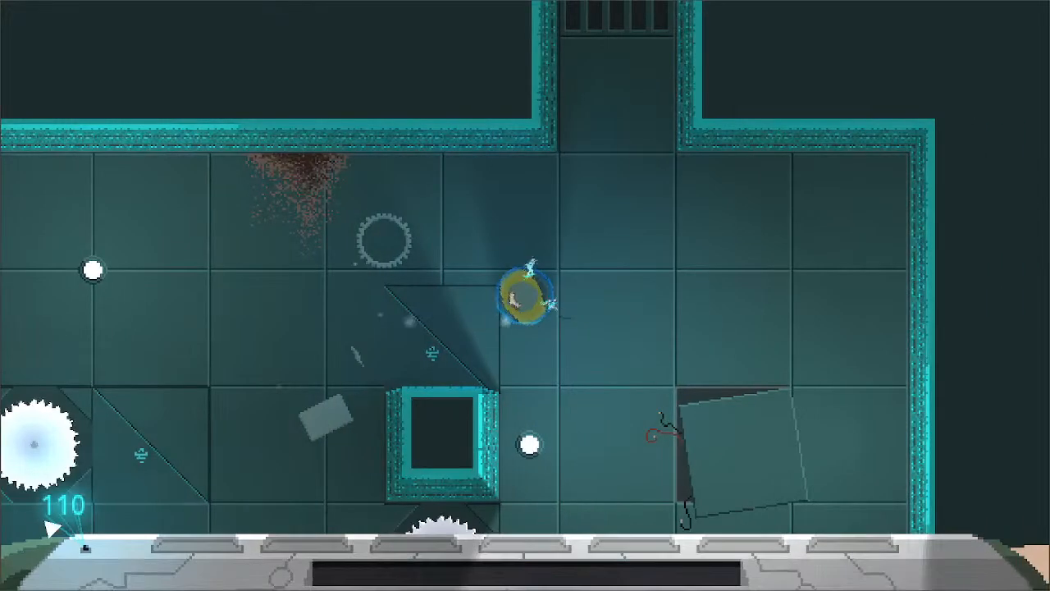
pyautogui.press('d')
pyautogui.press('w')
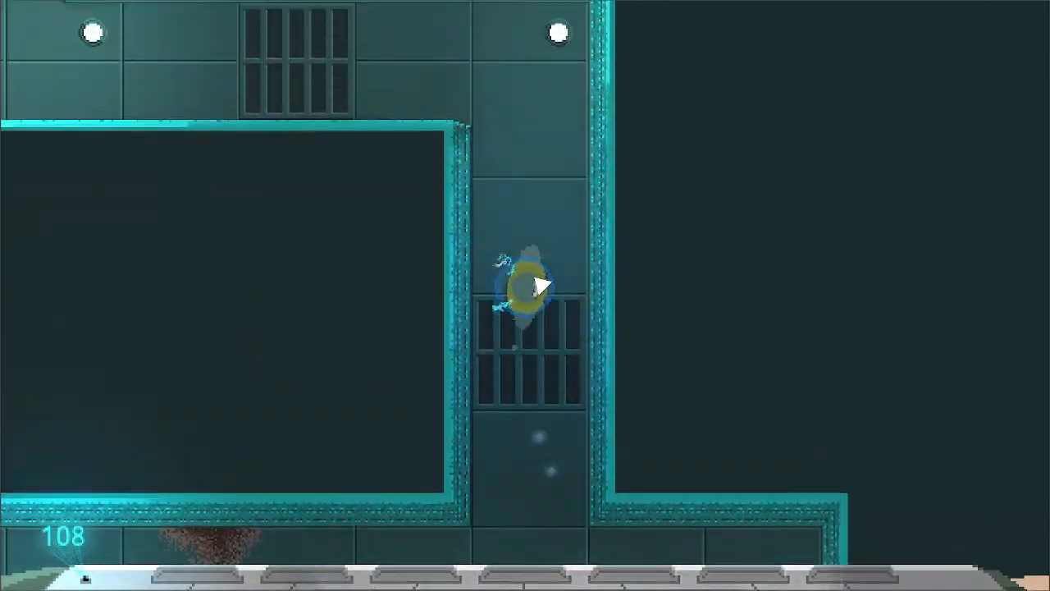
pyautogui.press('a')
pyautogui.press('w')
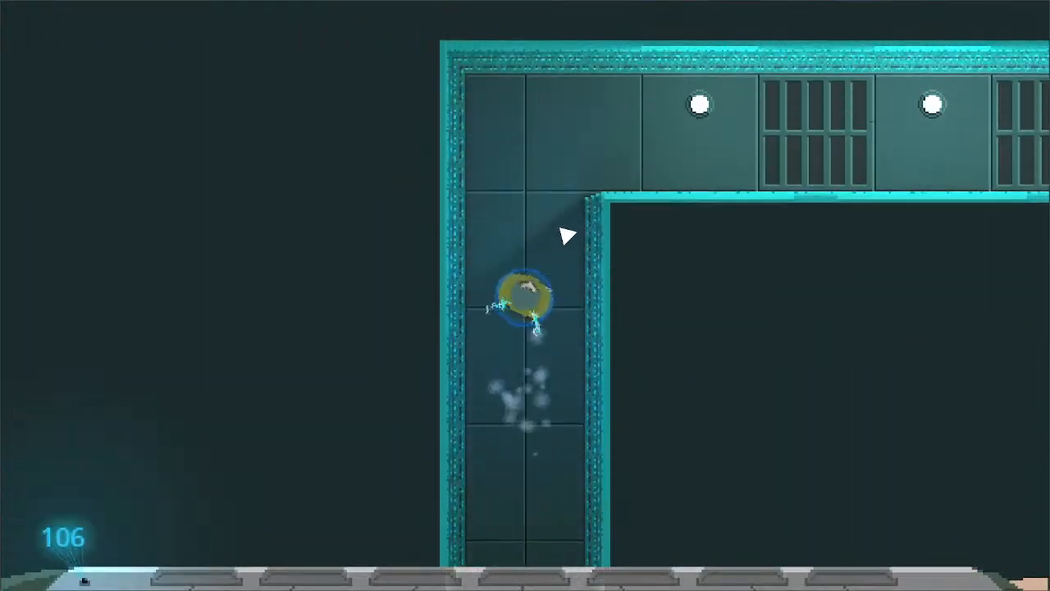
pyautogui.press('d')
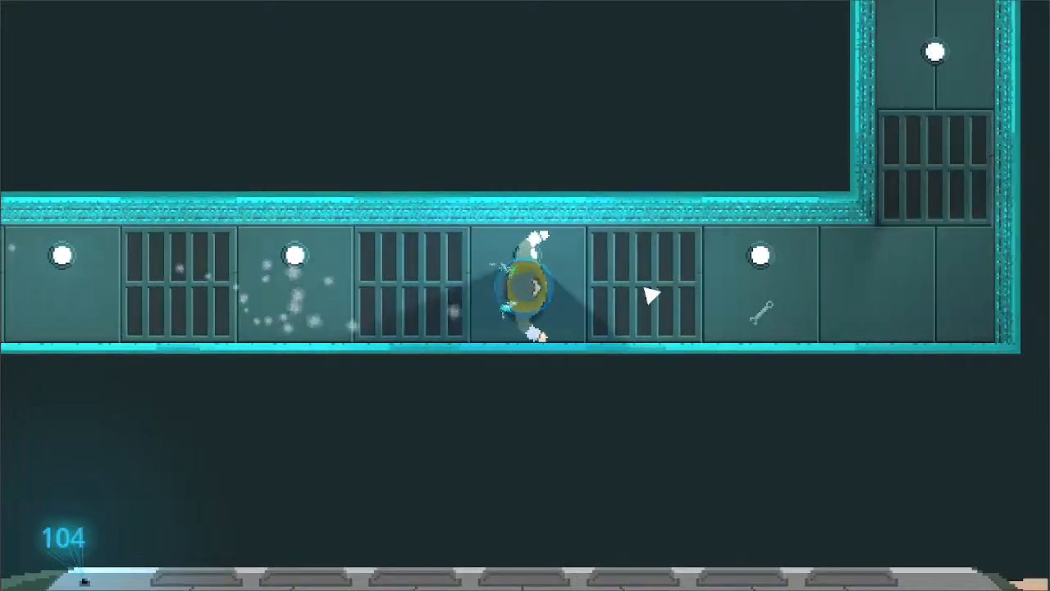
pyautogui.press('w')
pyautogui.click(497, 258)
pyautogui.press('d')
pyautogui.click(455, 274)
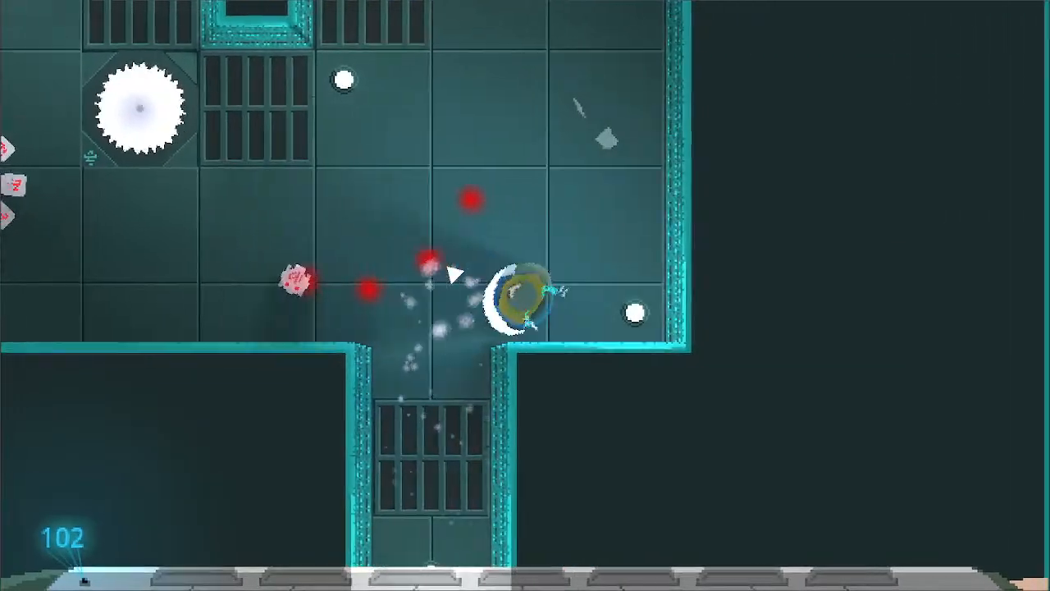
pyautogui.press('w')
pyautogui.press('a')
pyautogui.press('a')
pyautogui.press('w')
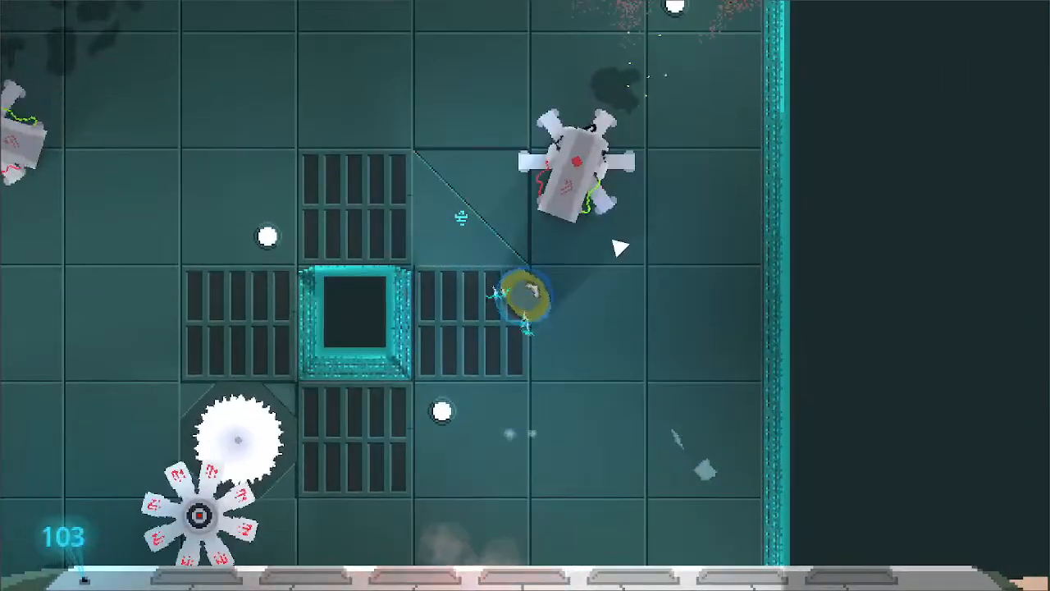
pyautogui.click(621, 246)
pyautogui.press('a')
pyautogui.press('s')
pyautogui.press('d')
pyautogui.press('s')
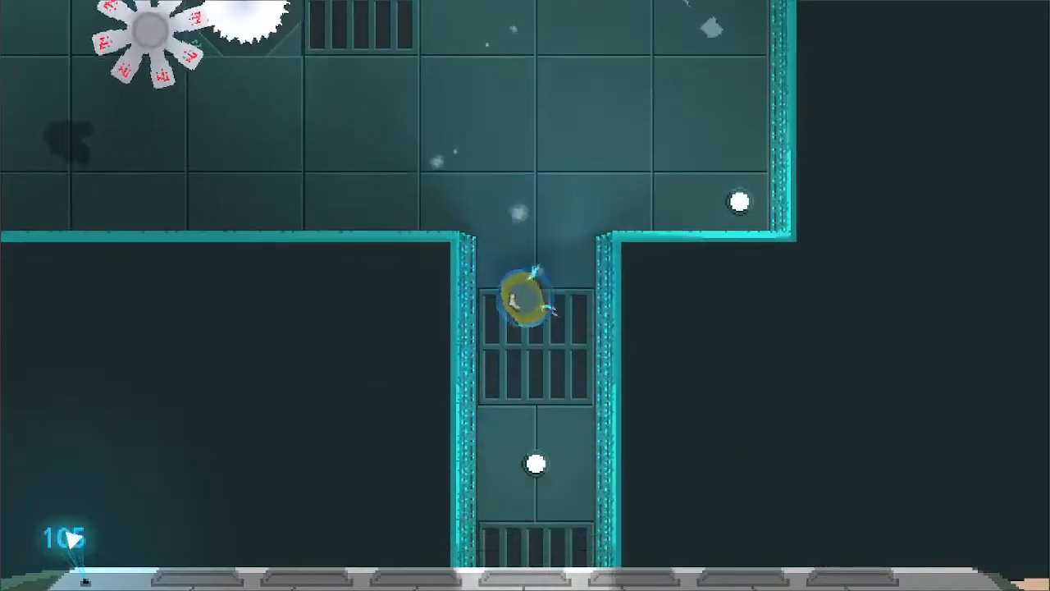
pyautogui.press('s')
pyautogui.press('a')
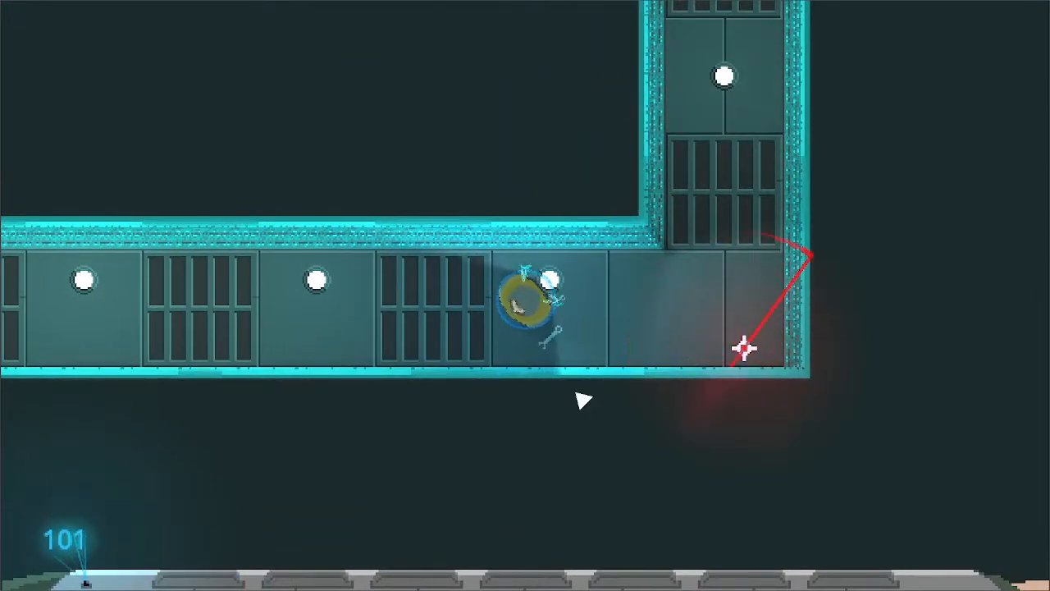
pyautogui.press('d')
pyautogui.click(788, 392)
pyautogui.press('a')
pyautogui.click(687, 395)
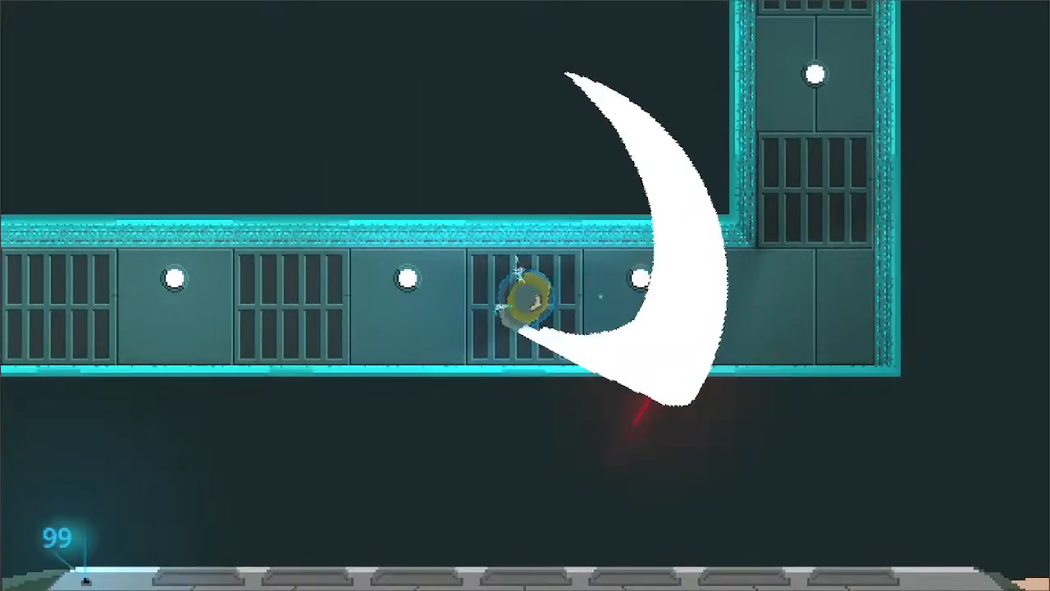
pyautogui.press('a')
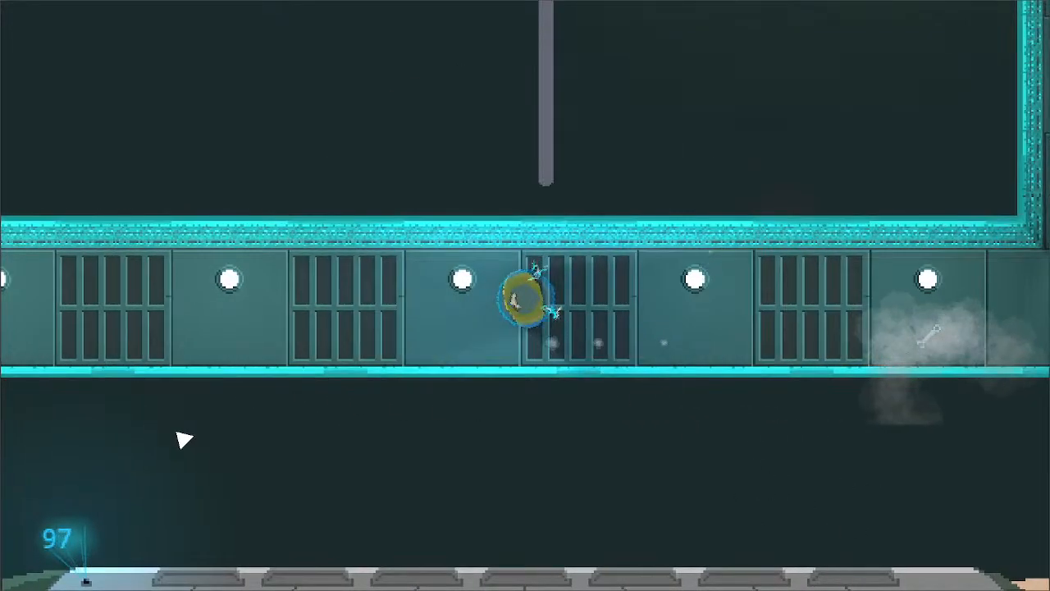
pyautogui.press('d')
pyautogui.click(391, 377)
pyautogui.click(396, 154)
pyautogui.click(396, 153)
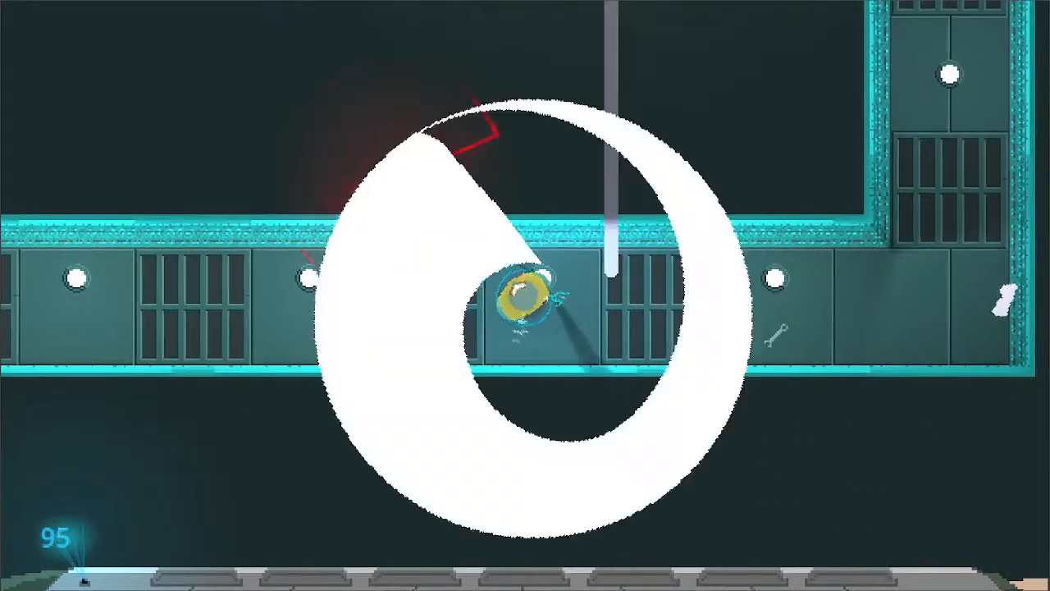
pyautogui.press('d')
pyautogui.click(637, 290)
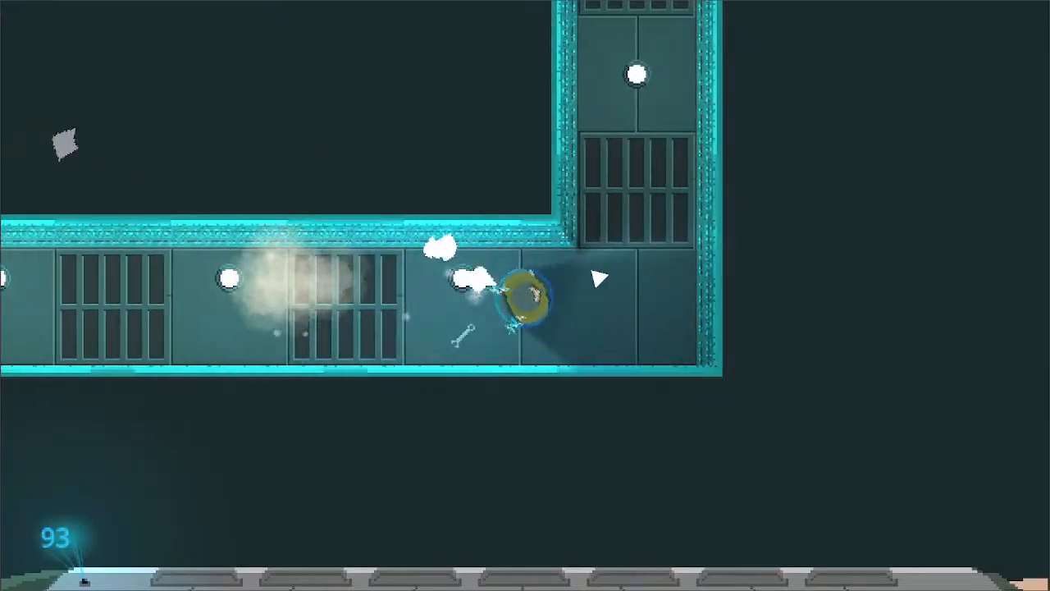
pyautogui.press('w')
pyautogui.press('w')
pyautogui.press('a')
pyautogui.click(464, 297)
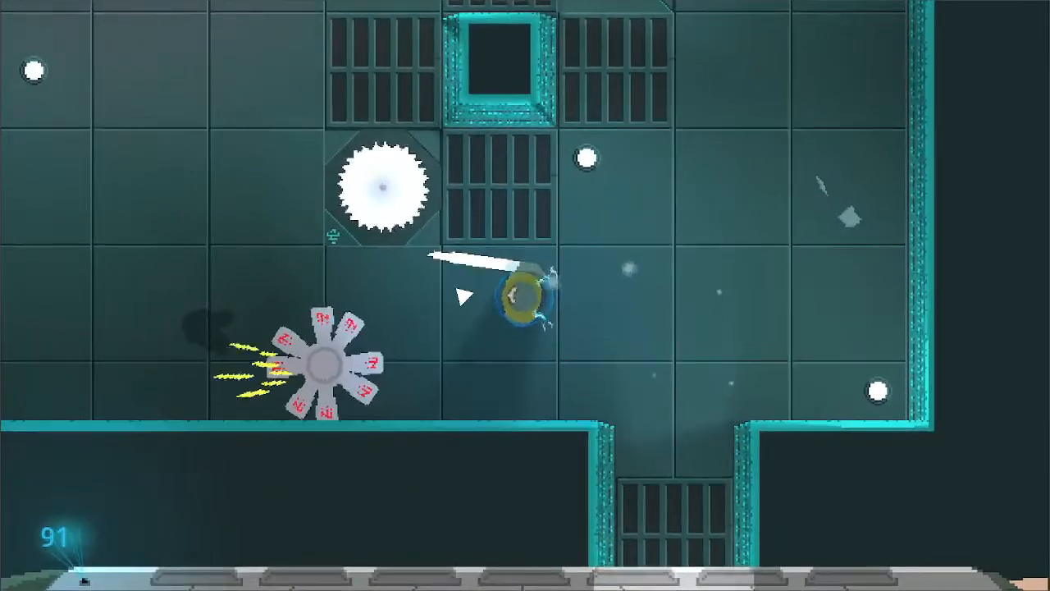
pyautogui.click(462, 299)
pyautogui.press('a')
pyautogui.click(462, 300)
pyautogui.press('a')
pyautogui.click(551, 307)
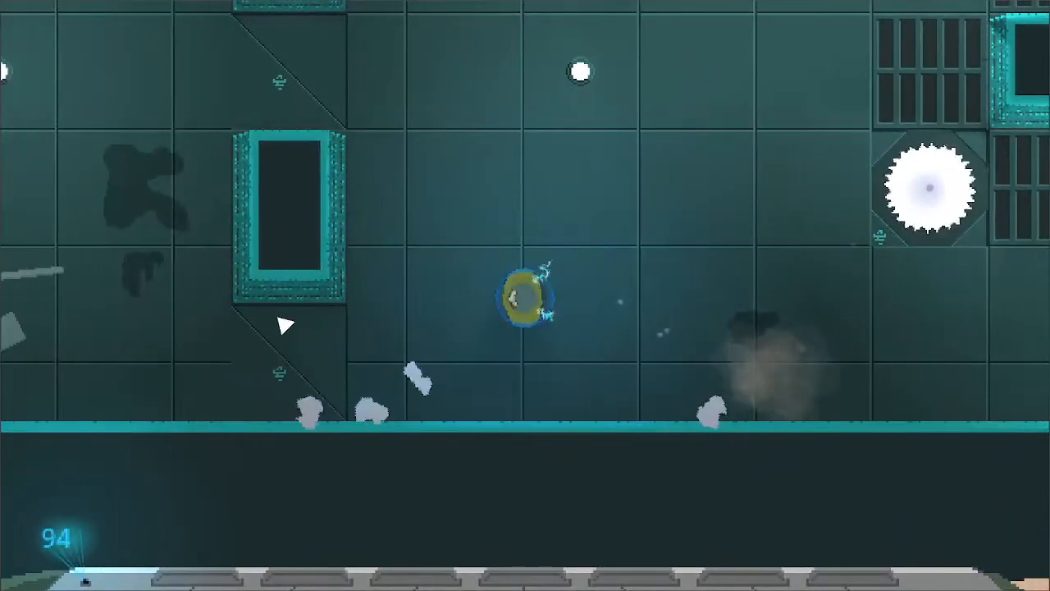
pyautogui.moveTo(51, 545)
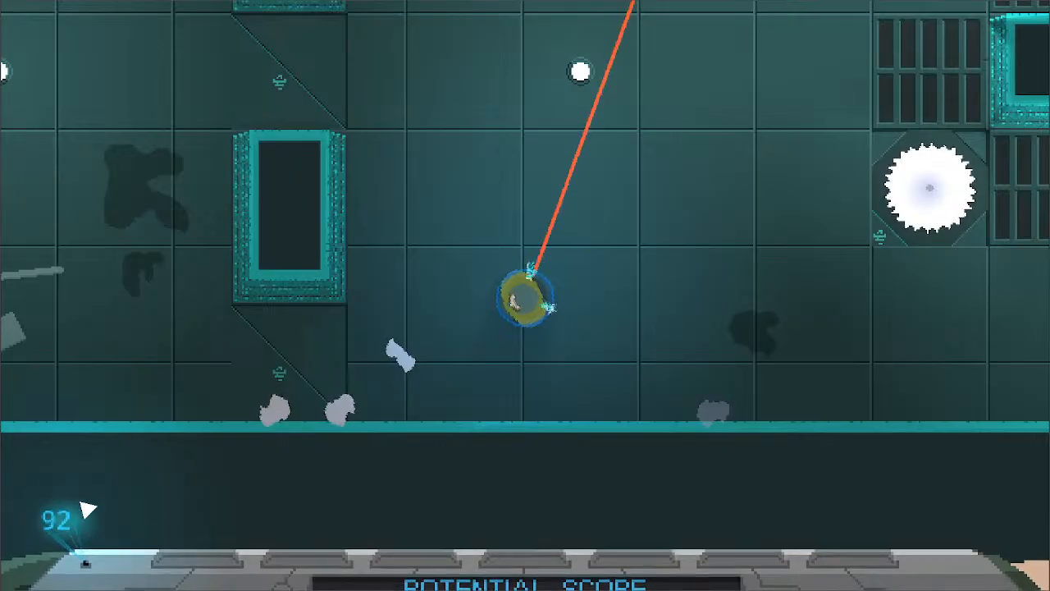
pyautogui.press('a')
pyautogui.press('w')
pyautogui.press('d')
pyautogui.press('w')
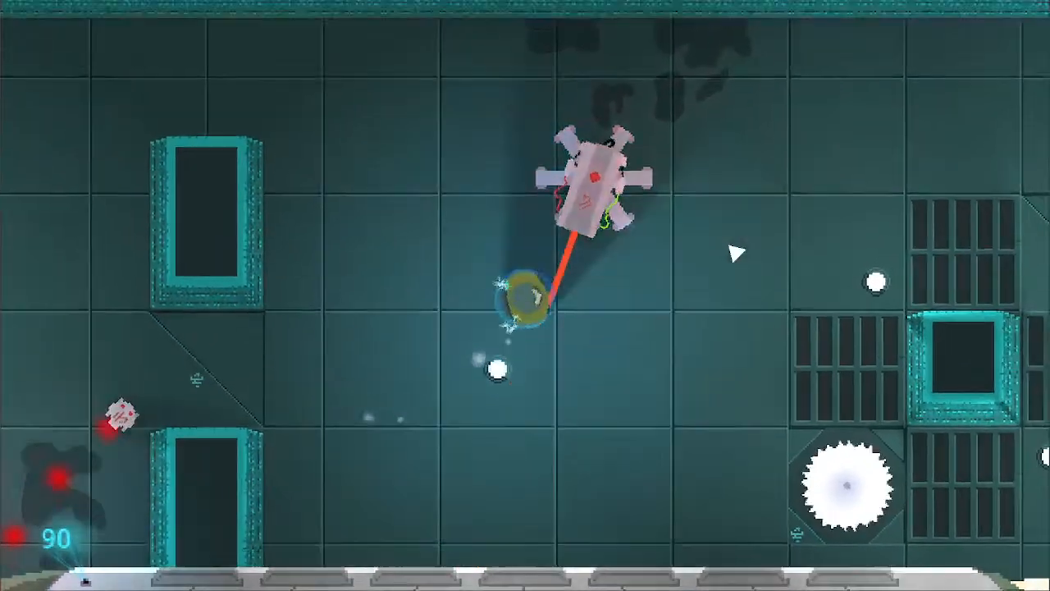
pyautogui.click(621, 263)
pyautogui.press('s')
pyautogui.press('a')
pyautogui.click(435, 268)
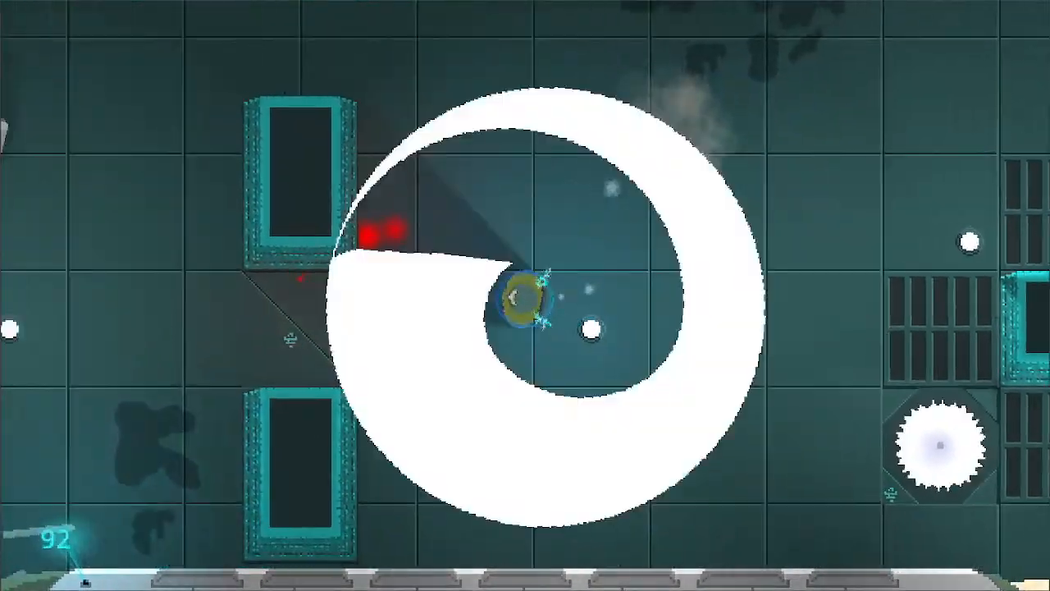
pyautogui.press('a')
pyautogui.press('s')
pyautogui.press('a')
pyautogui.press('w')
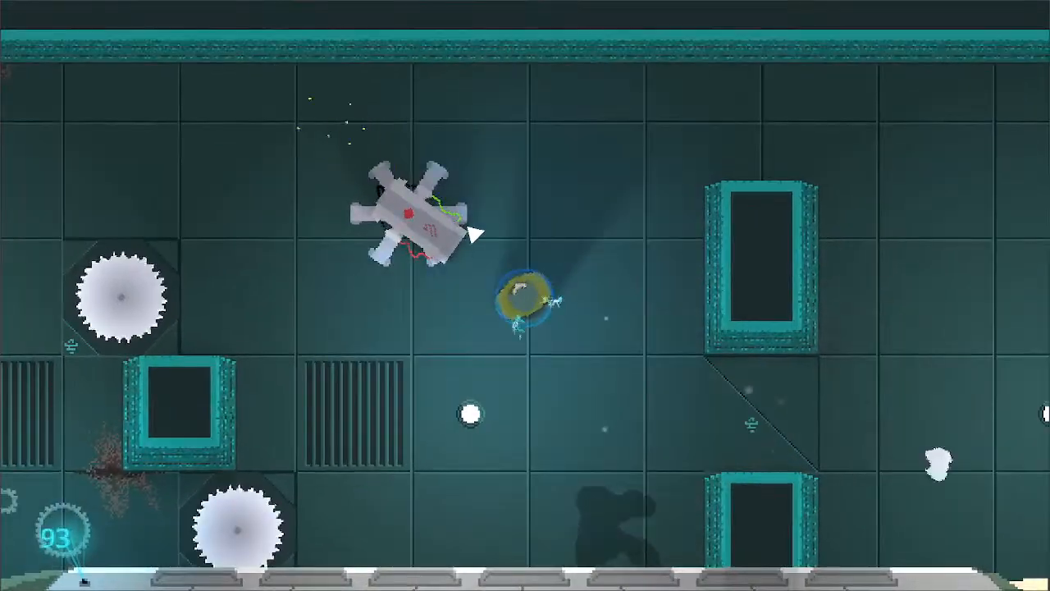
pyautogui.click(459, 261)
pyautogui.press('s')
pyautogui.press('a')
pyautogui.press('a')
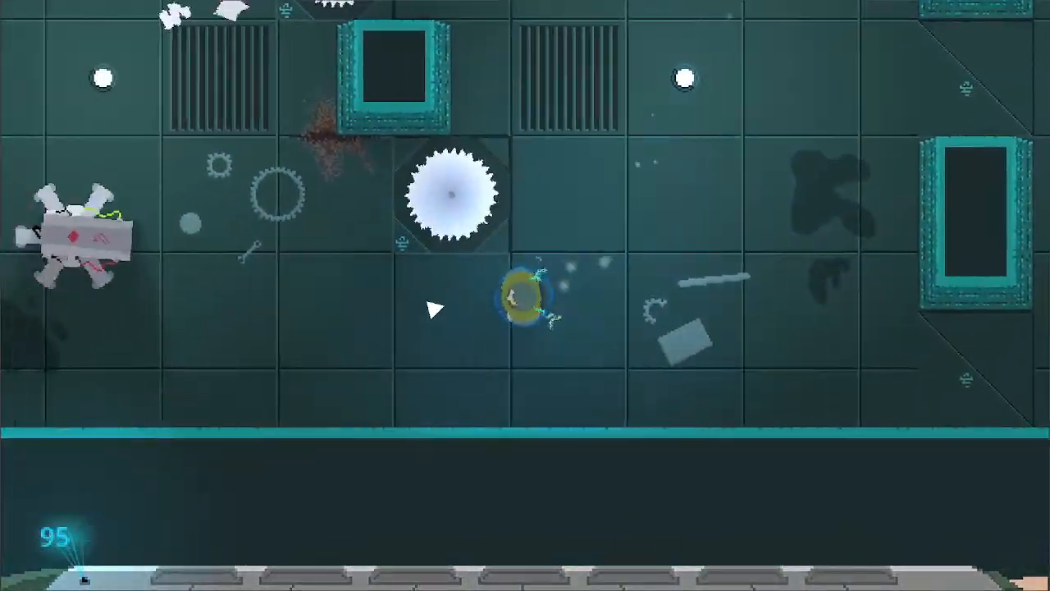
pyautogui.press('w')
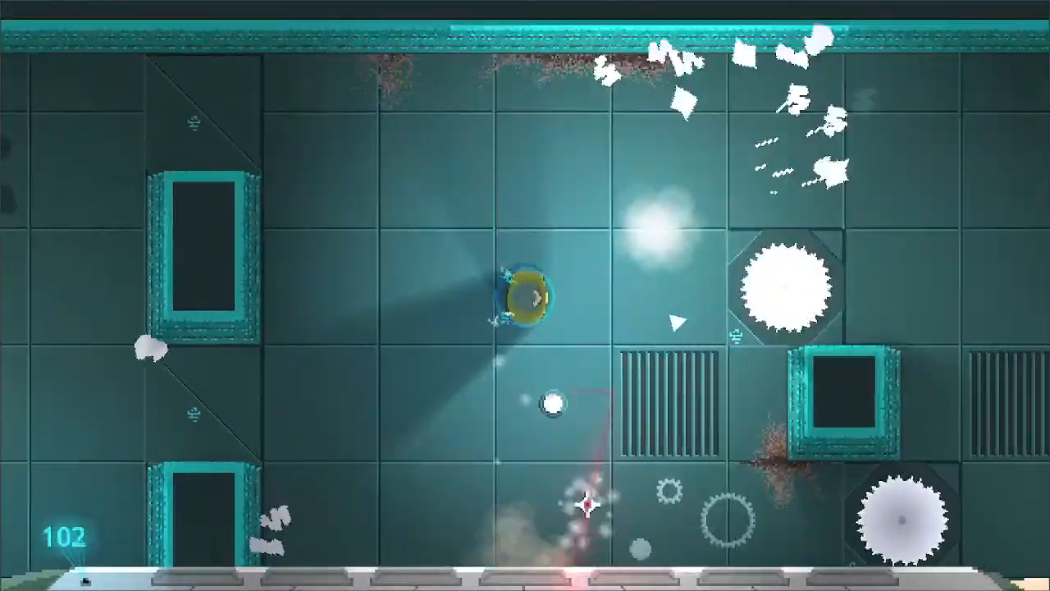
pyautogui.press('d')
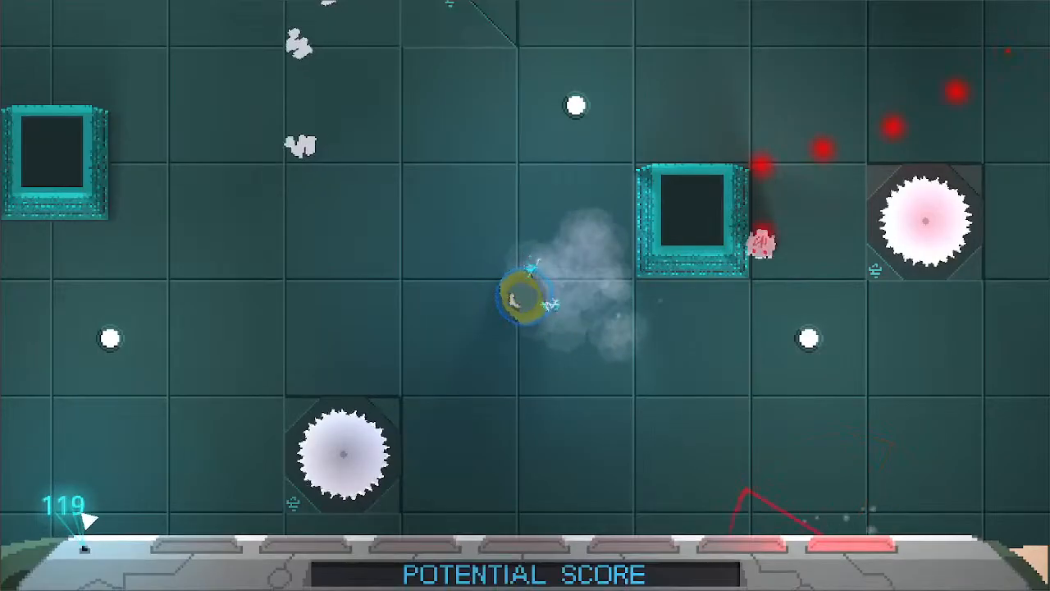
pyautogui.press('d')
pyautogui.click(757, 276)
pyautogui.click(703, 244)
pyautogui.press('a')
pyautogui.press('d')
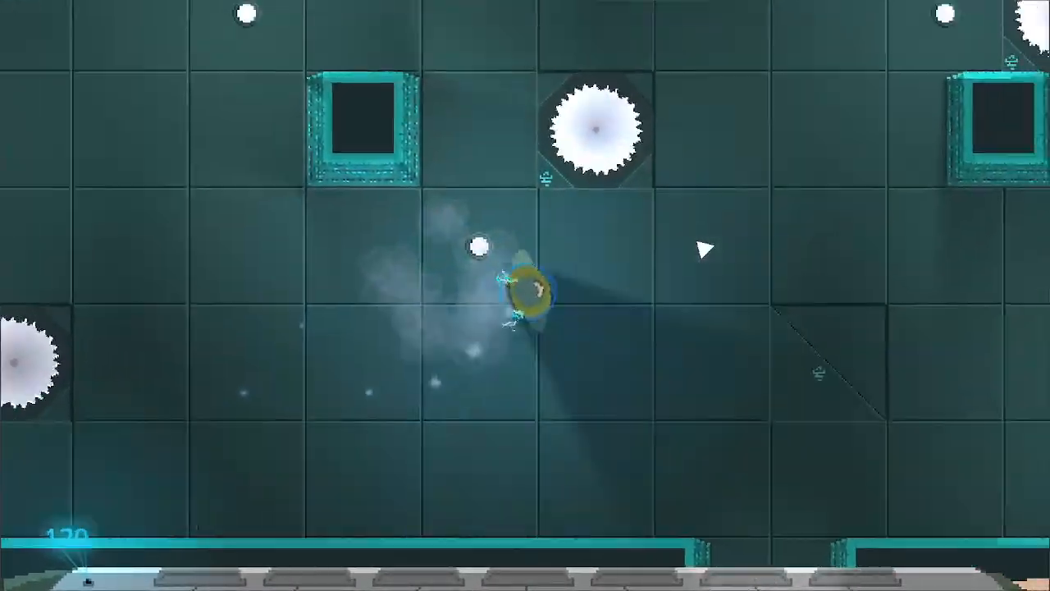
pyautogui.press('w')
pyautogui.click(630, 319)
pyautogui.press('d')
pyautogui.press('s')
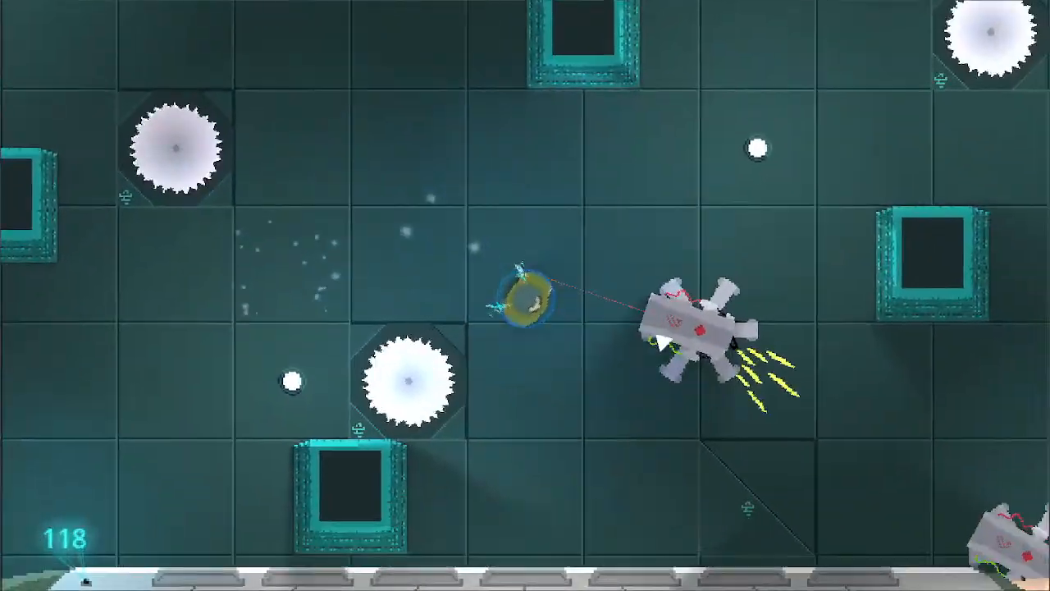
pyautogui.click(546, 196)
pyautogui.click(755, 344)
pyautogui.press('d')
pyautogui.press('s')
pyautogui.click(669, 238)
pyautogui.click(341, 439)
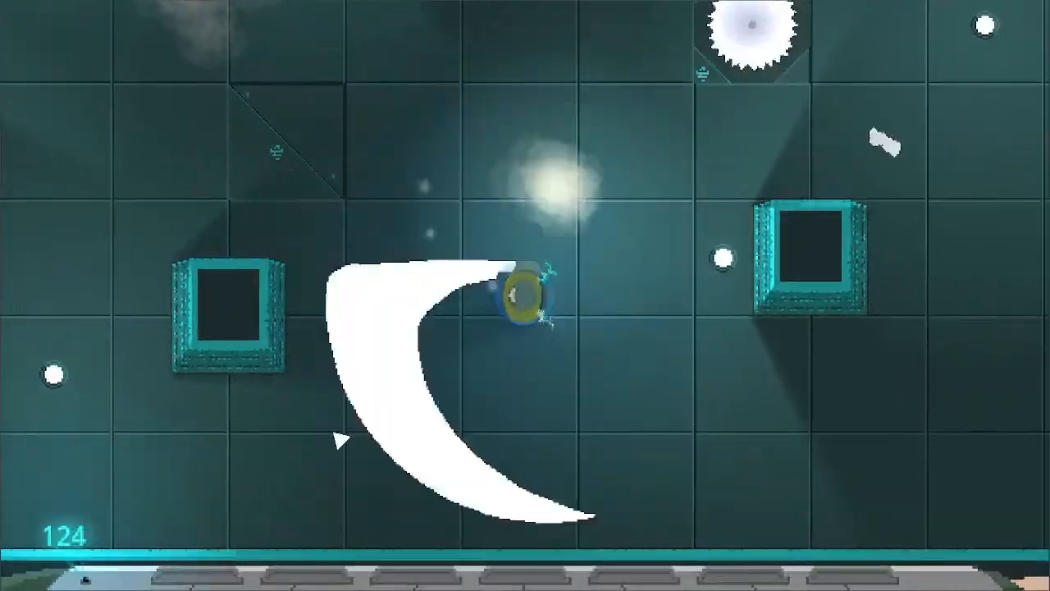
pyautogui.press('w')
pyautogui.press('d')
pyautogui.click(813, 300)
pyautogui.press('d')
pyautogui.click(566, 493)
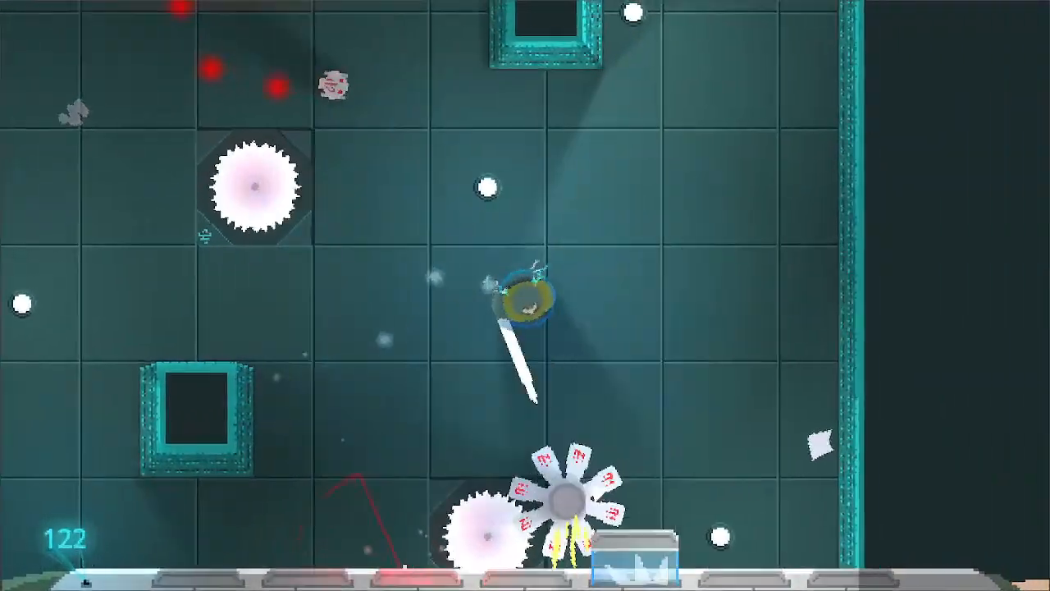
# - Move the character between the saw blades along the room's right-hand wall while dodging robot attacks
pyautogui.press('d')
pyautogui.press('s')
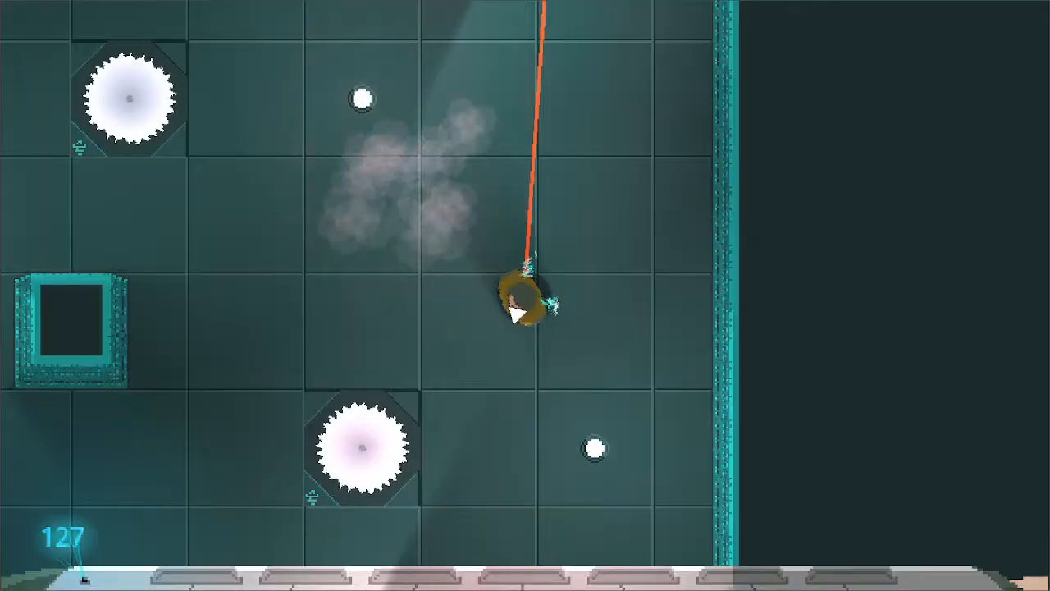
pyautogui.press('a')
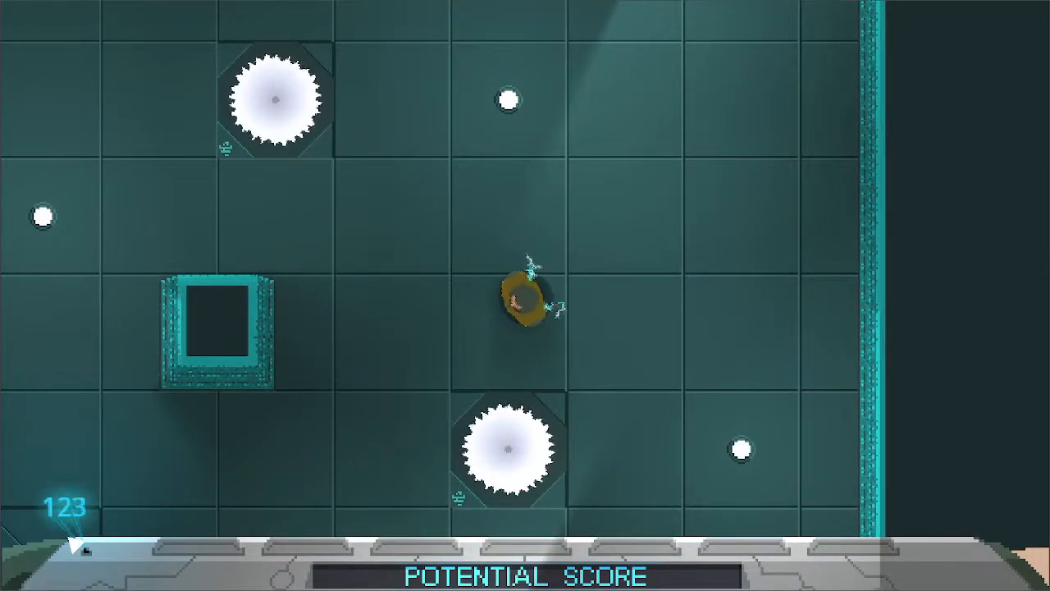
pyautogui.press('a')
pyautogui.press('w')
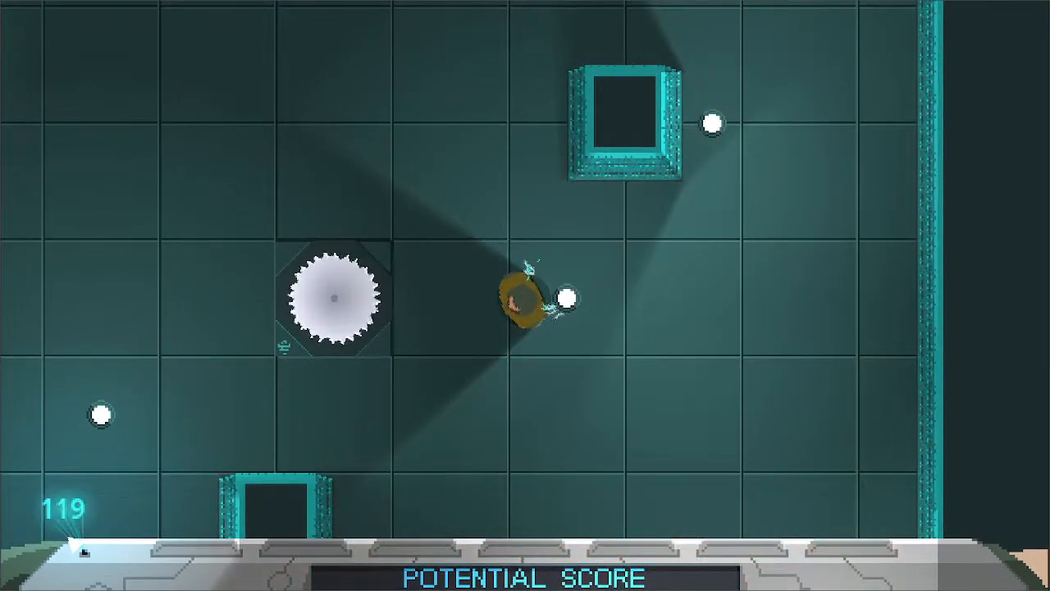
pyautogui.press('d')
pyautogui.press('w')
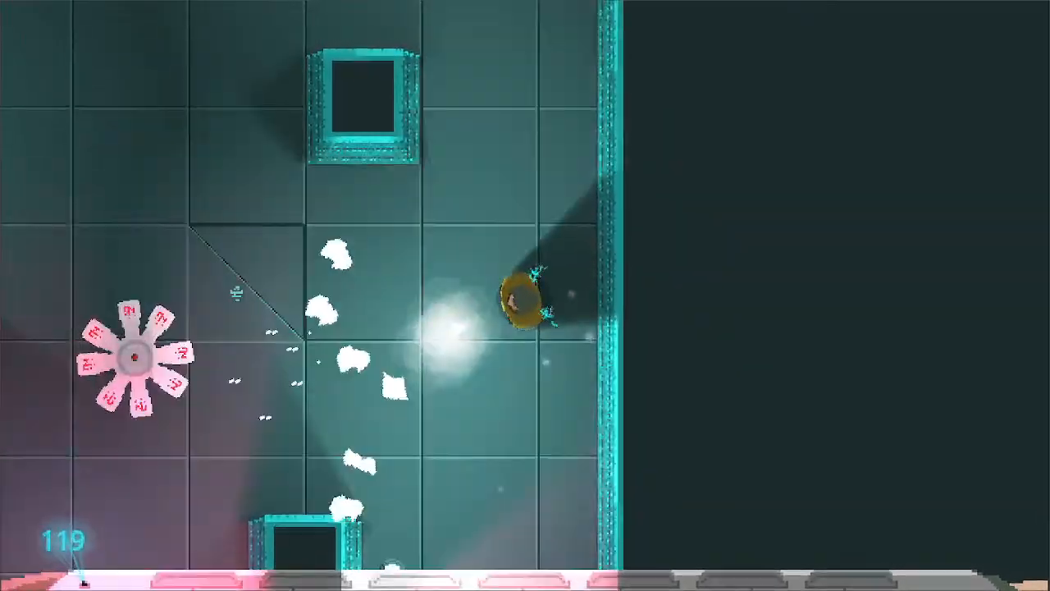
# - Move the character left across the saw-blade room and slash with the sword among the robots
pyautogui.press('a')
pyautogui.press('s')
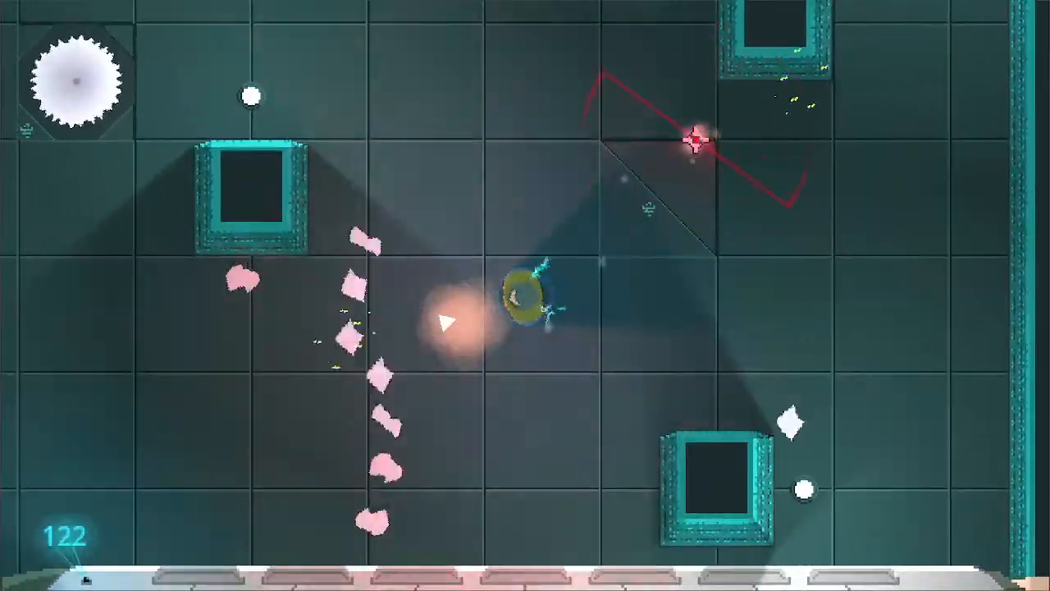
pyautogui.press('a')
pyautogui.press('w')
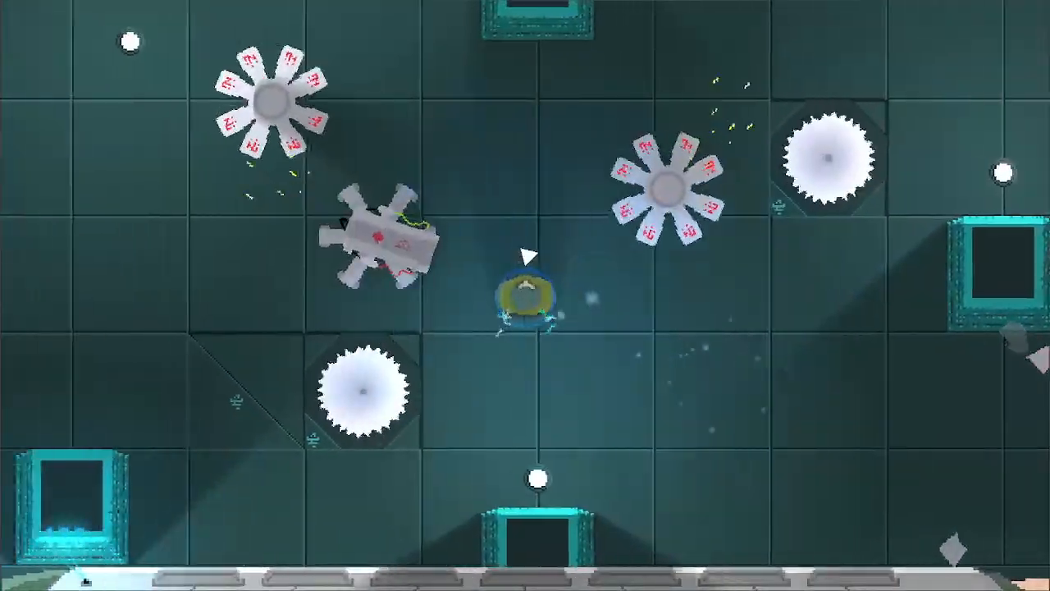
pyautogui.press('a')
pyautogui.click(616, 349)
pyautogui.click(525, 356)
pyautogui.press('s')
pyautogui.click(435, 295)
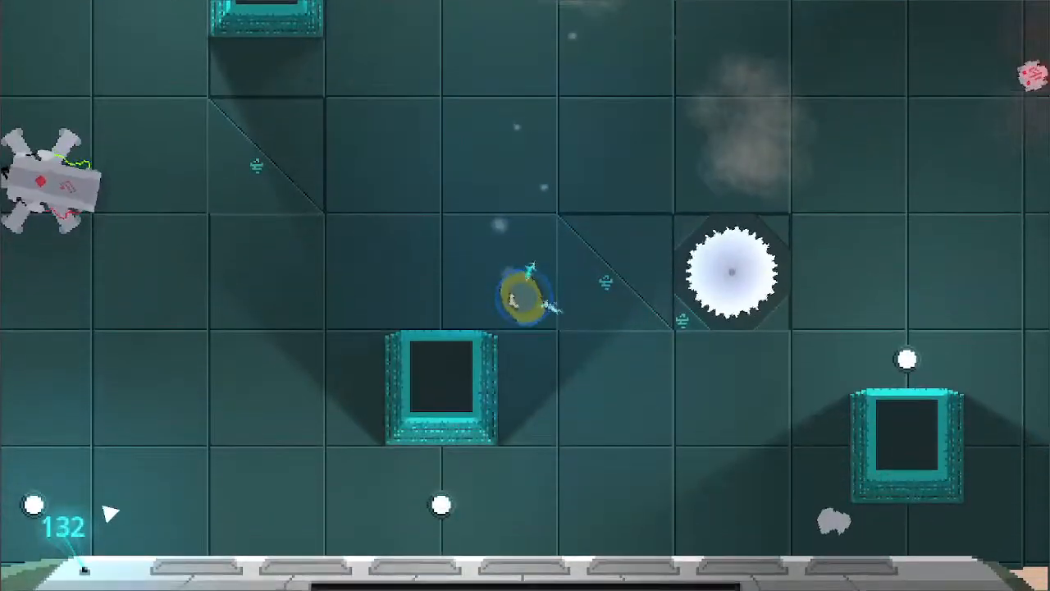
# - Move the character around the pillars and up toward the room's upper wall, avoiding the laser robot
pyautogui.press('s')
pyautogui.press('d')
pyautogui.press('w')
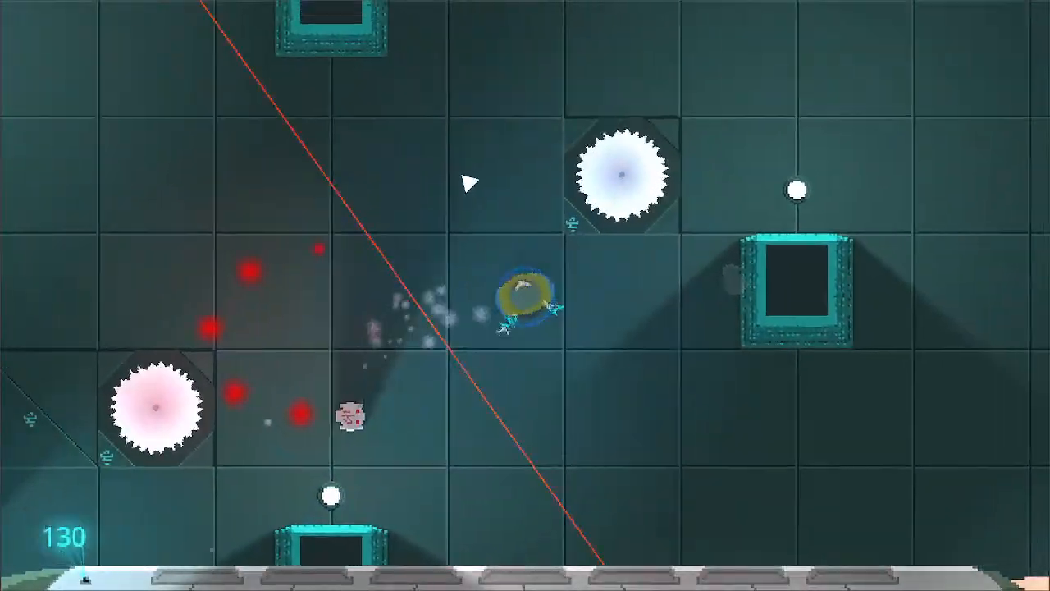
pyautogui.press('w')
pyautogui.press('a')
pyautogui.press('d')
pyautogui.press('a')
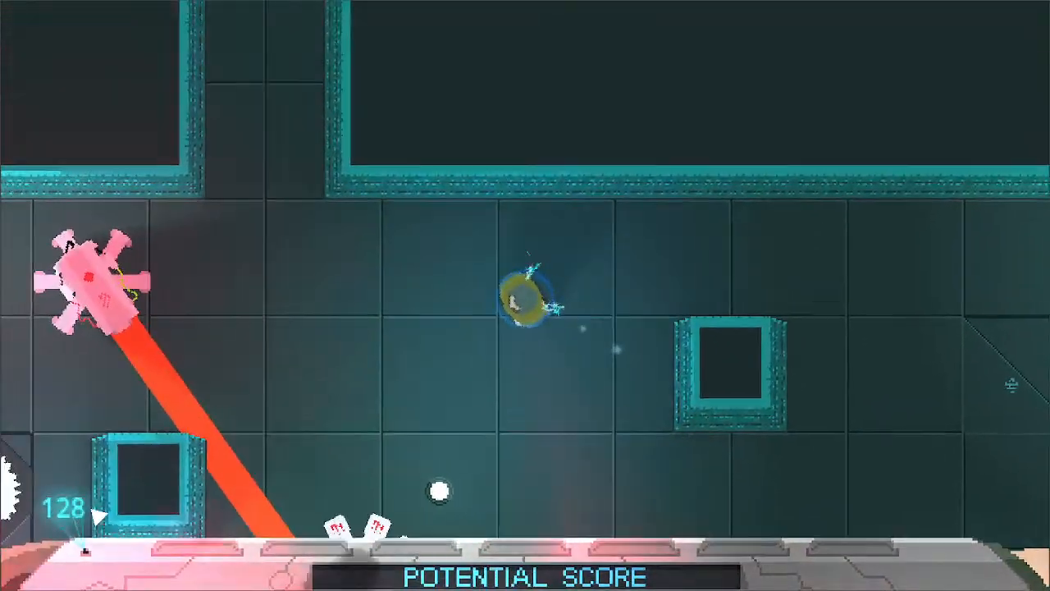
# - Slash at the attackers below the upper wall and move the character up into the narrow corridor
pyautogui.press('s')
pyautogui.click(472, 289)
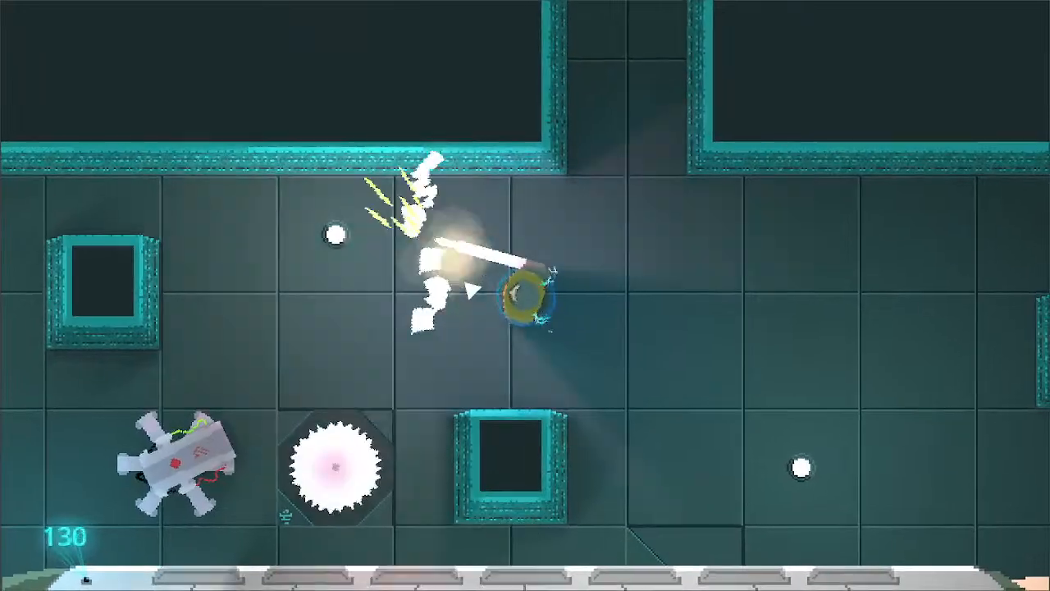
pyautogui.press('d')
pyautogui.click(482, 301)
pyautogui.press('w')
# - Move the character through the corridor into the next room and slash at the robots there
pyautogui.press('w')
pyautogui.click(588, 235)
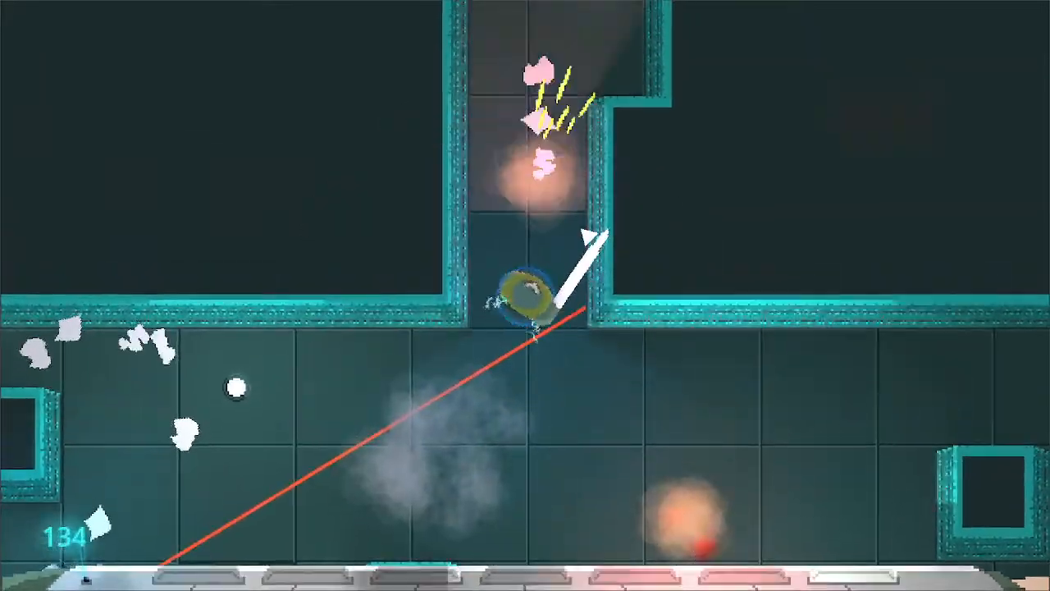
pyautogui.press('w')
pyautogui.press('d')
pyautogui.click(571, 295)
pyautogui.click(661, 300)
pyautogui.click(661, 300)
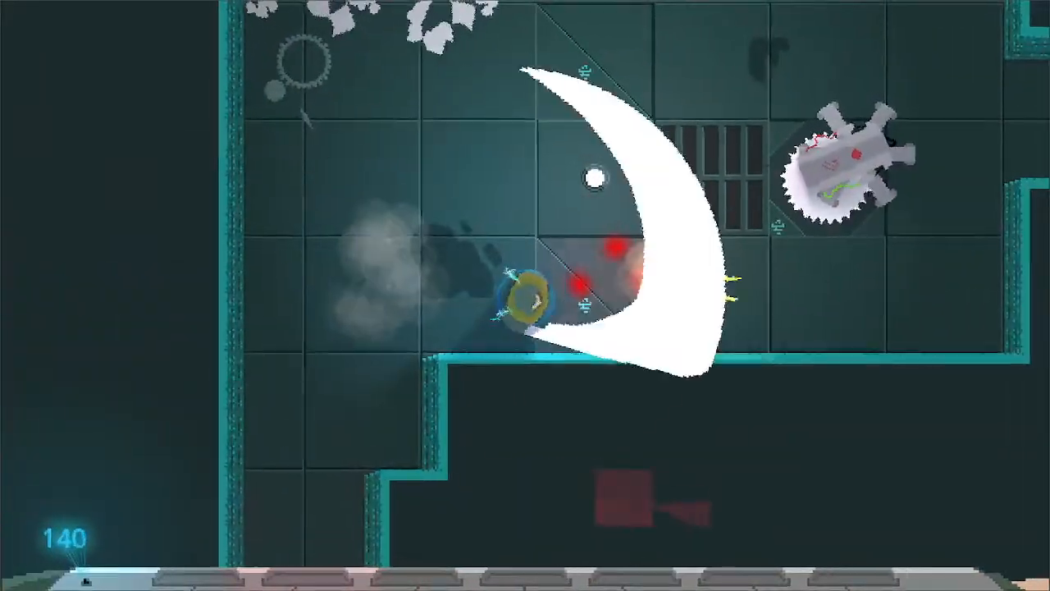
pyautogui.press('w')
pyautogui.press('d')
pyautogui.press('s')
pyautogui.click(428, 322)
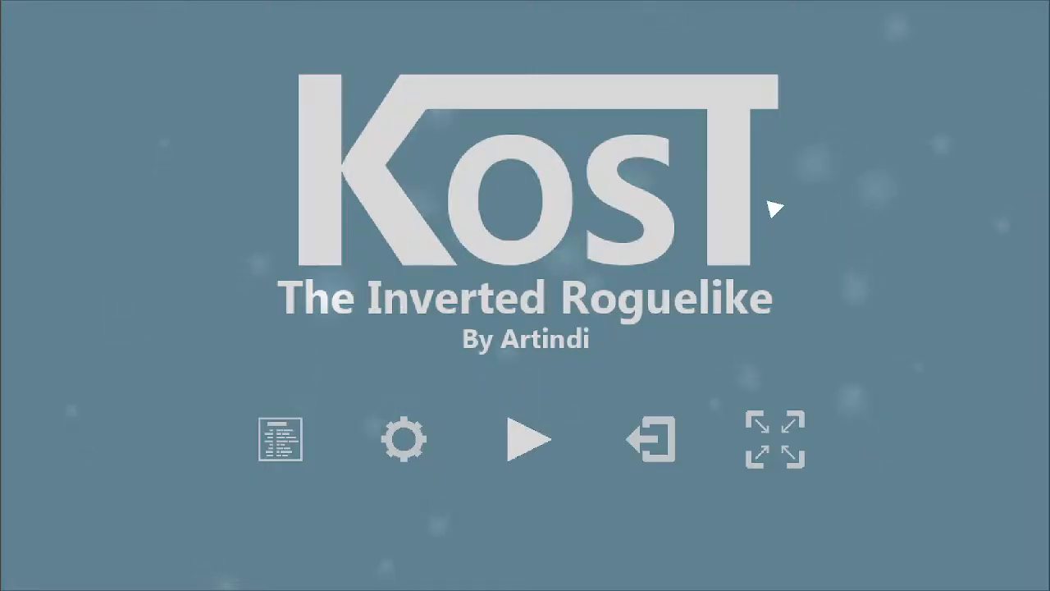
# - Quit Kost from its title screen and highlight "Add Win Screen" in Discord's kost-to-do channel
pyautogui.click(666, 436)
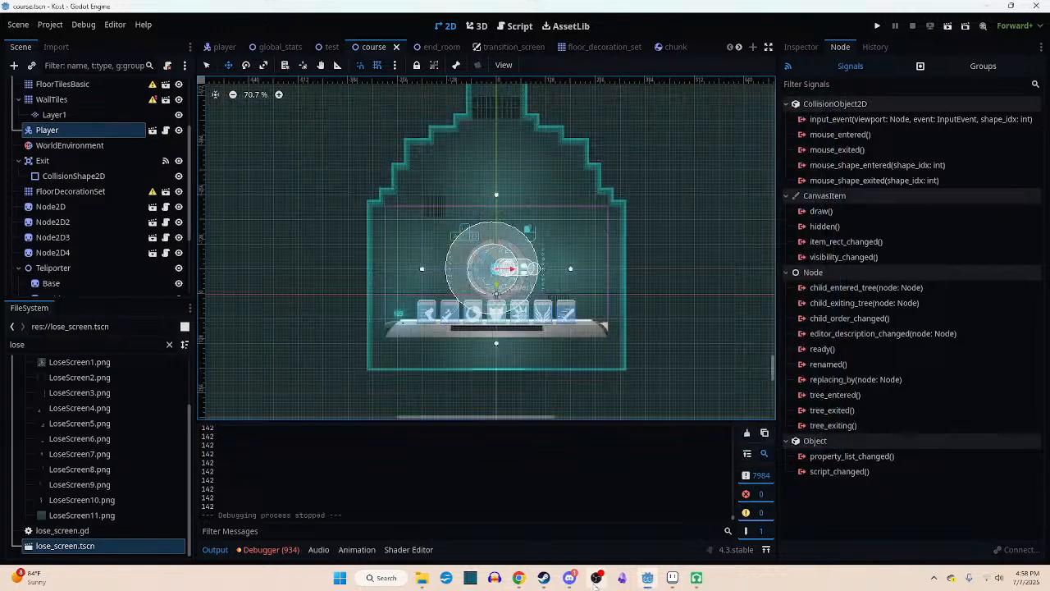
pyautogui.click(652, 581)
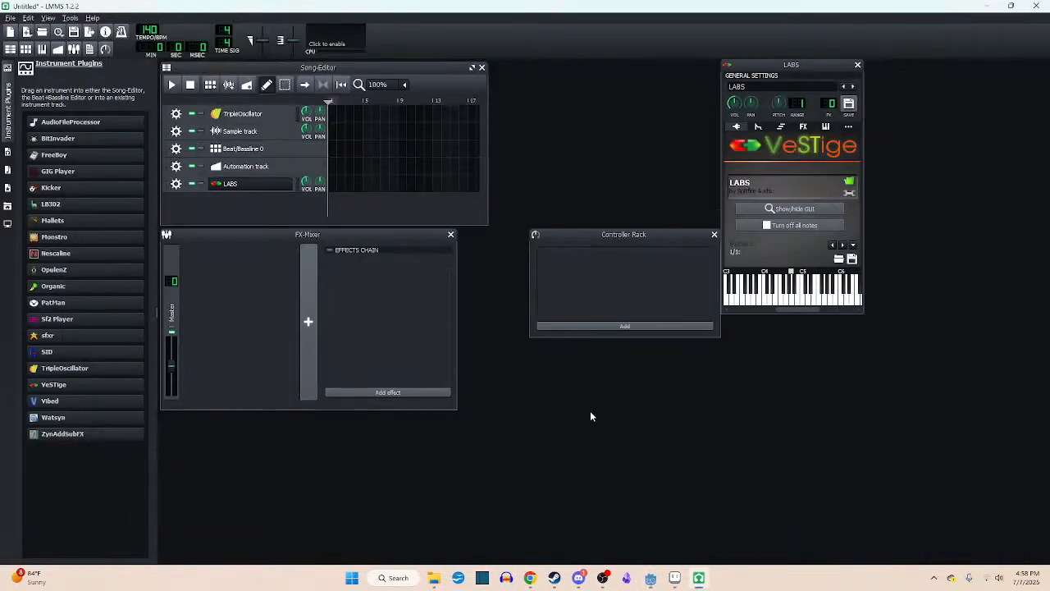
pyautogui.click(579, 578)
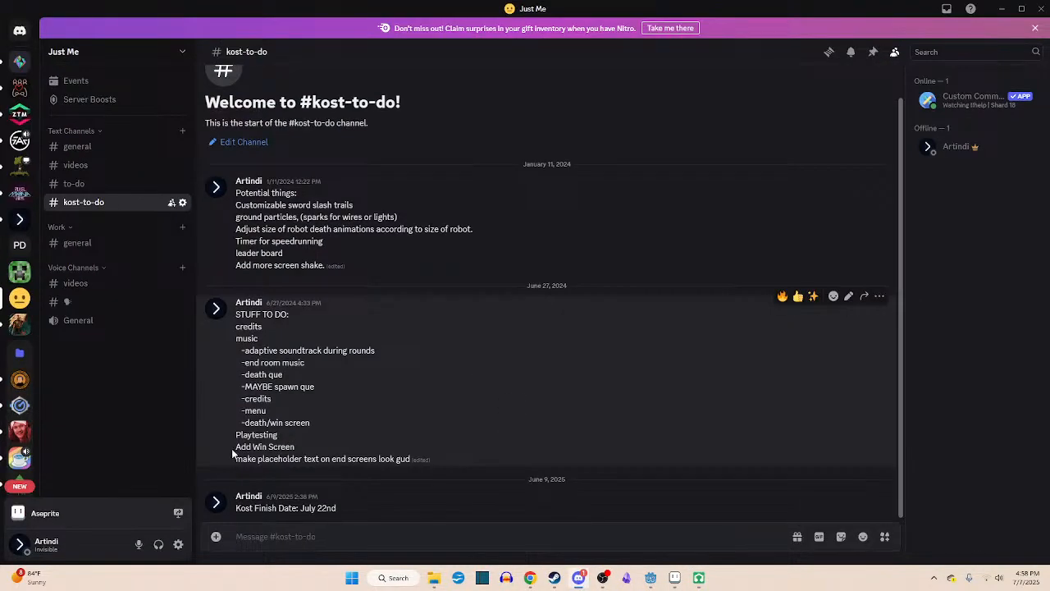
pyautogui.moveTo(235, 447)
pyautogui.mouseDown()
pyautogui.moveTo(326, 451)
pyautogui.moveTo(228, 451)
pyautogui.mouseUp()
pyautogui.click(311, 451)
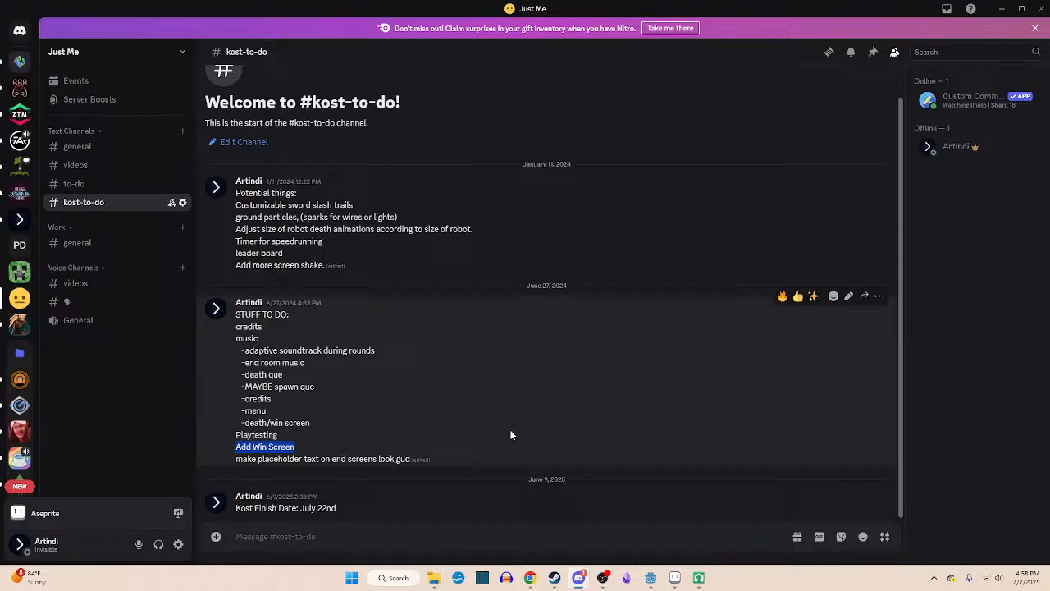
# - Switch to Godot Engine, bring up the lose_screen scene and examine its characters and text layout
pyautogui.click(652, 582)
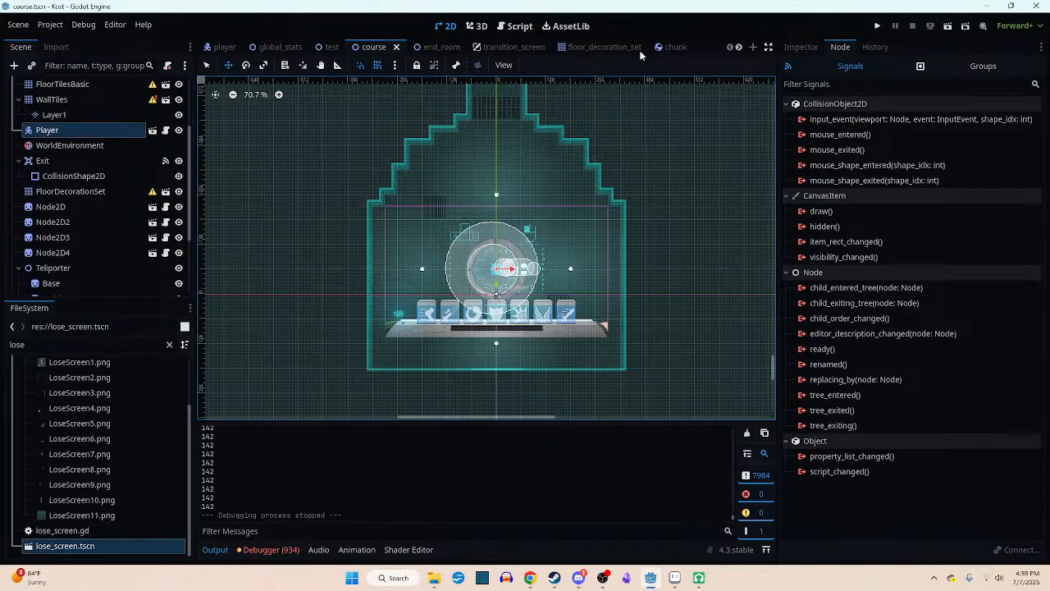
pyautogui.scroll(-2, 662, 46)
pyautogui.scroll(-2, 665, 51)
pyautogui.click(684, 53)
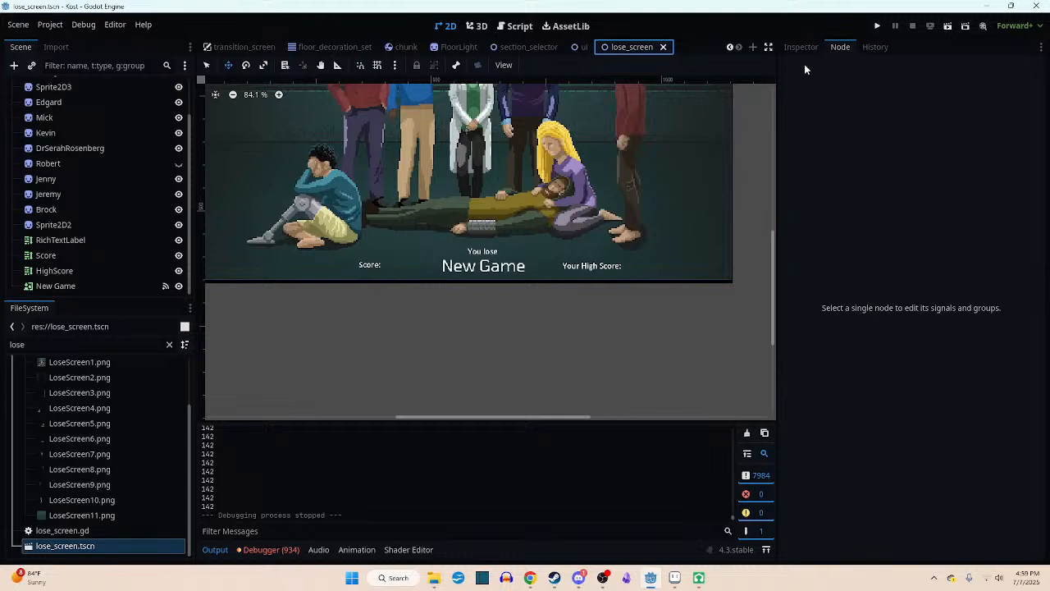
pyautogui.moveTo(587, 206); pyautogui.dragTo(617, 333, button='middle')
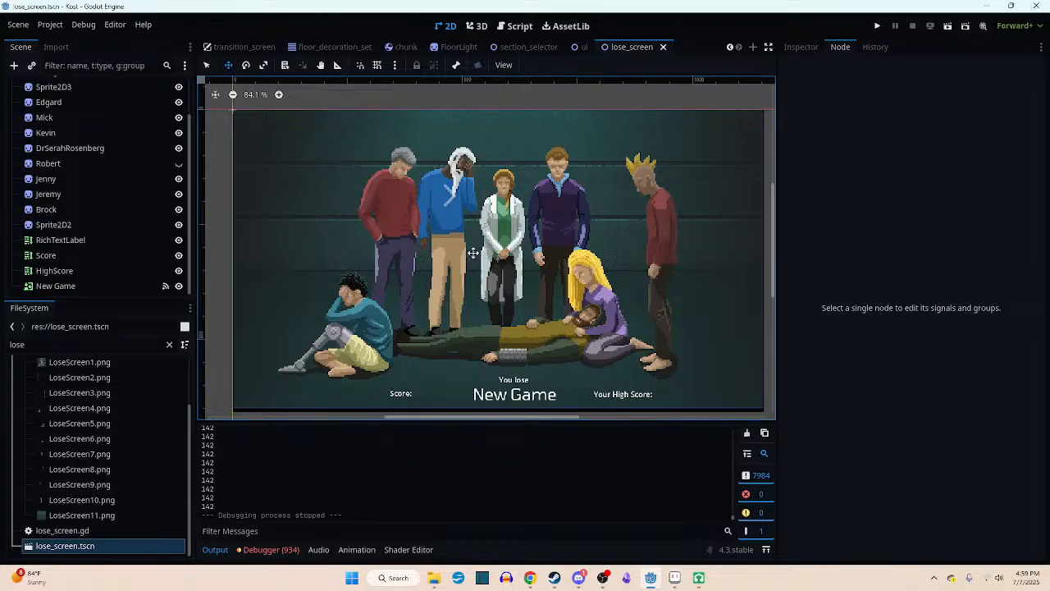
pyautogui.moveTo(473, 253); pyautogui.dragTo(474, 249, button='middle')
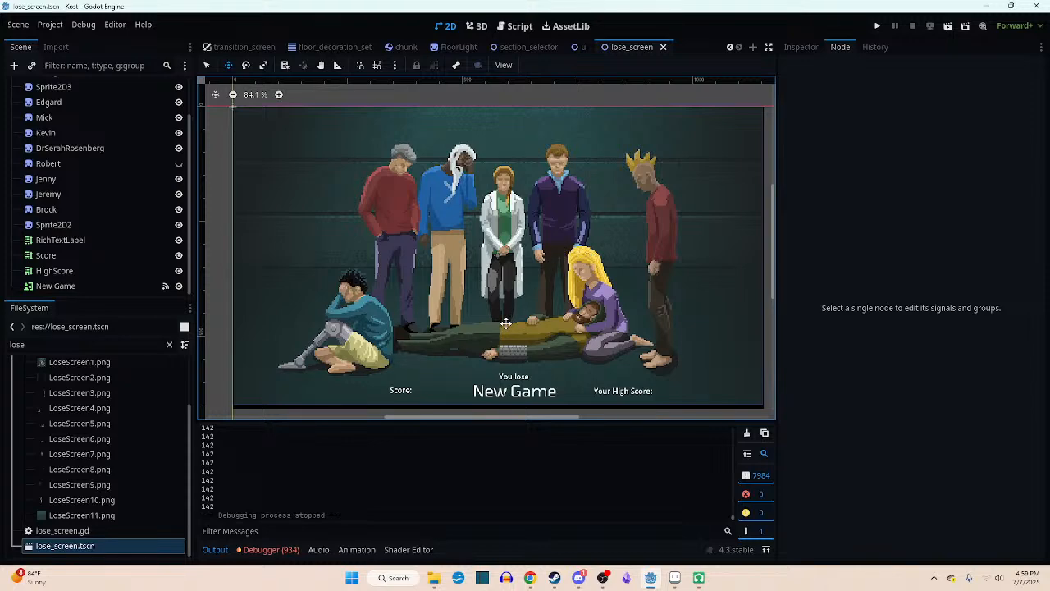
pyautogui.moveTo(505, 323)
pyautogui.mouseDown(button='middle')
pyautogui.moveTo(551, 323)
pyautogui.moveTo(518, 326)
pyautogui.mouseUp(button='middle')
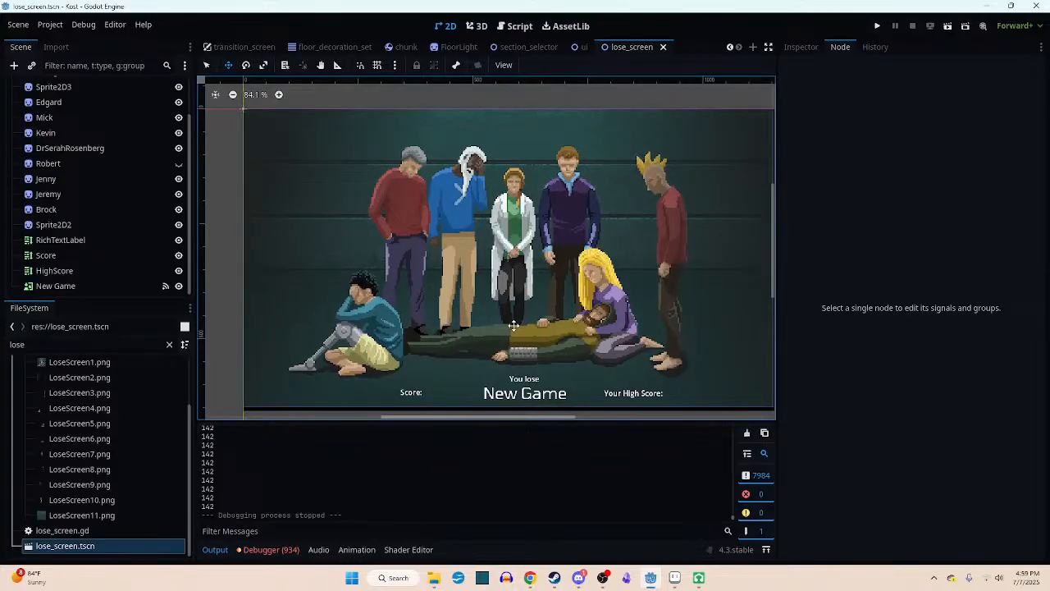
pyautogui.moveTo(514, 325); pyautogui.dragTo(489, 329, button='middle')
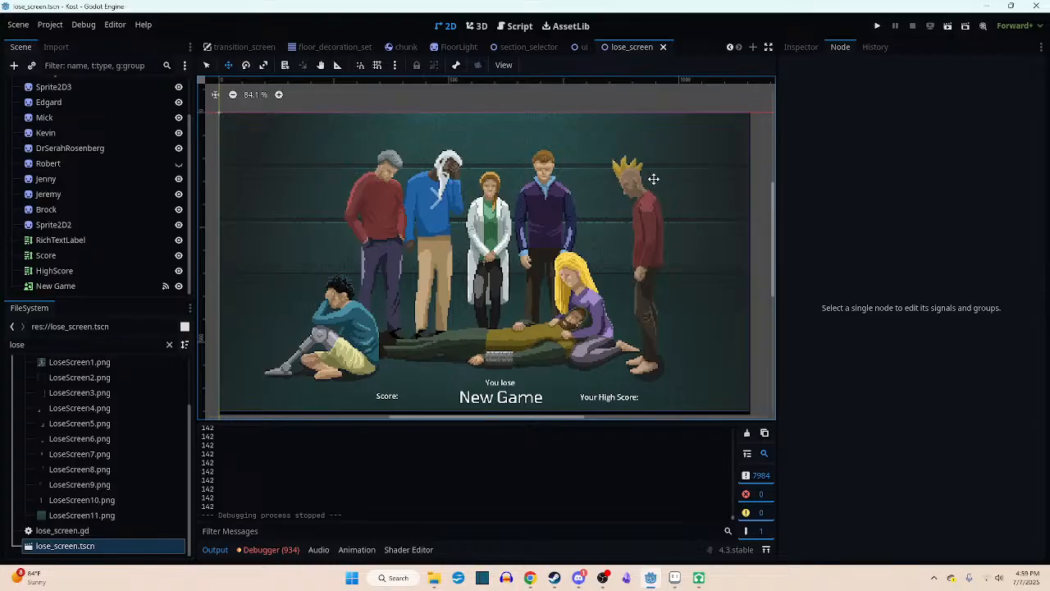
pyautogui.moveTo(632, 201); pyautogui.dragTo(637, 184, button='middle')
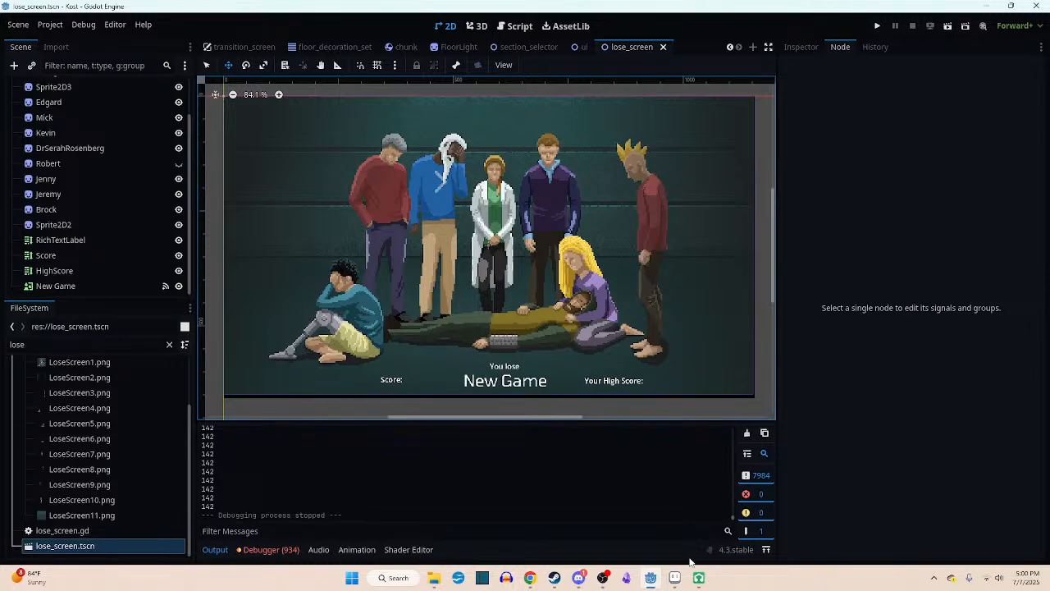
# - Switch to Discord and review the music entries in the to-do list, from adaptive soundtrack to death/win screen
pyautogui.click(651, 578)
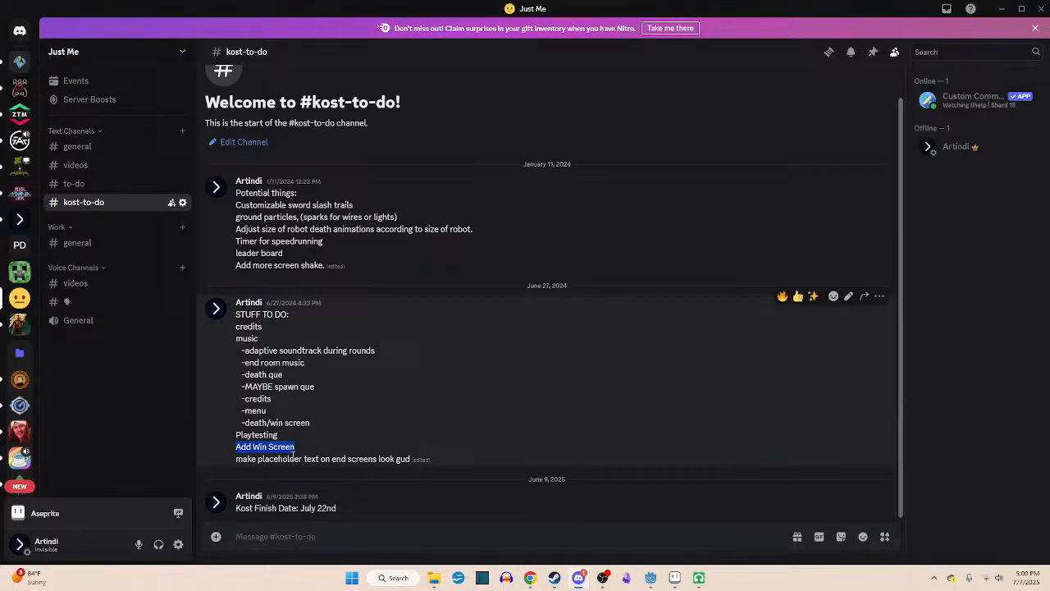
pyautogui.moveTo(315, 423); pyautogui.dragTo(247, 350)
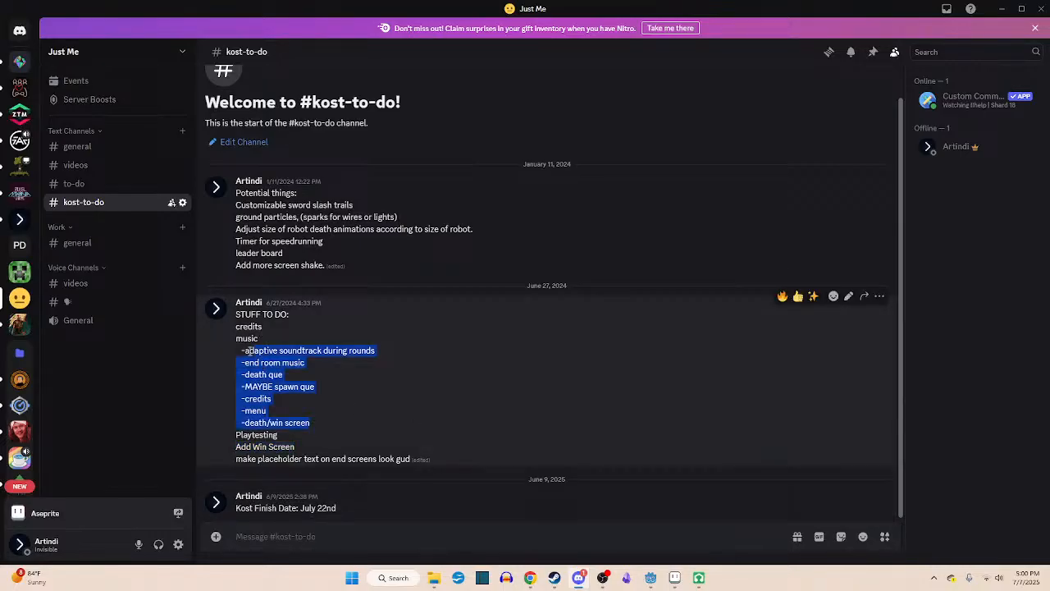
pyautogui.click(328, 413)
pyautogui.moveTo(245, 362); pyautogui.dragTo(297, 390)
pyautogui.moveTo(253, 400)
pyautogui.mouseDown()
pyautogui.moveTo(273, 412)
pyautogui.moveTo(243, 411)
pyautogui.mouseUp()
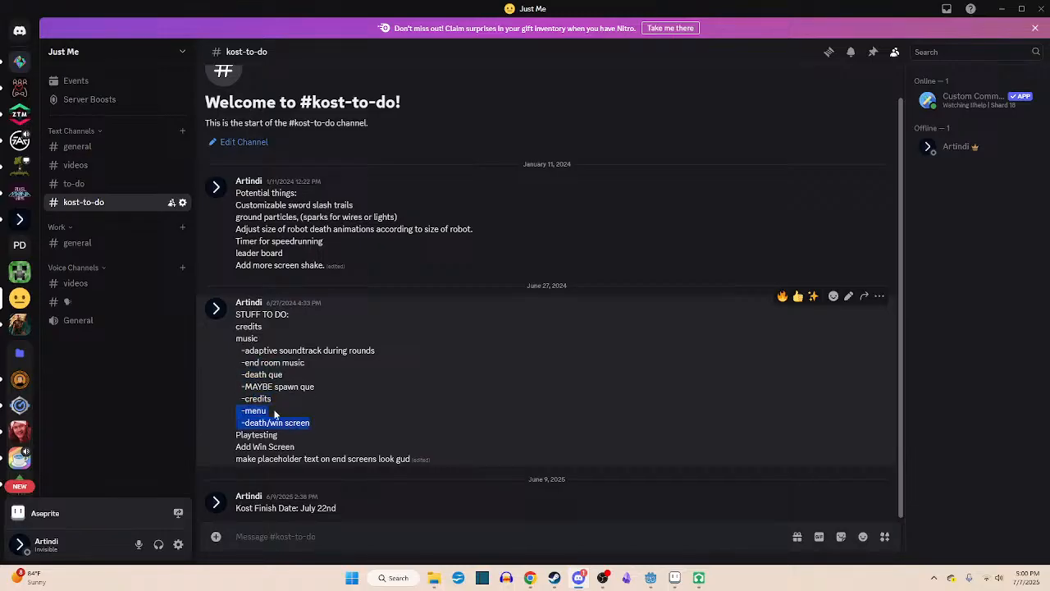
pyautogui.moveTo(315, 388); pyautogui.dragTo(244, 377)
pyautogui.click(292, 379)
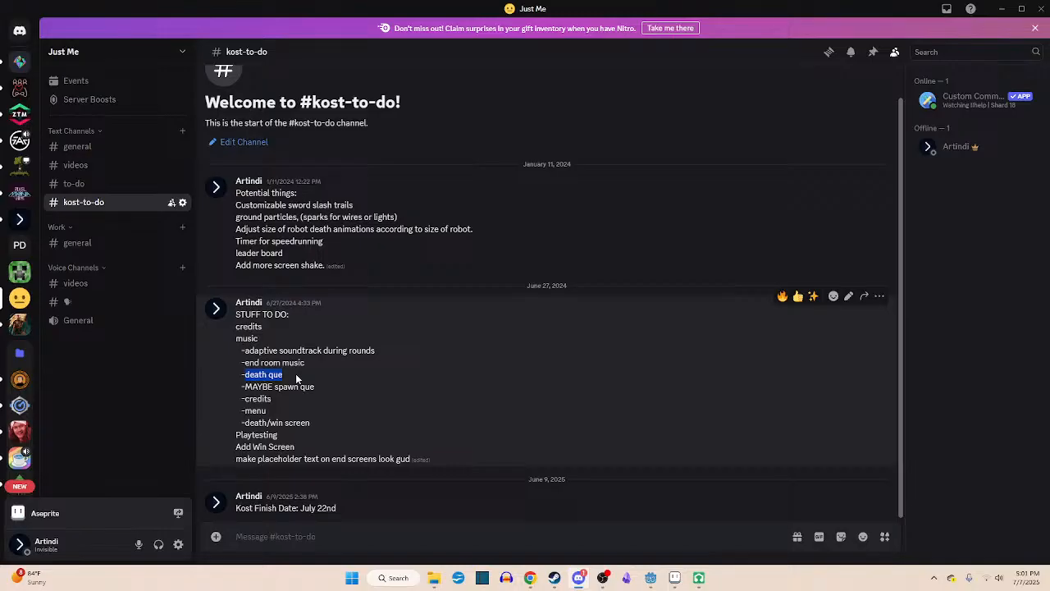
pyautogui.click(300, 419)
# - Review the Playtesting, Add Win Screen and credits entries in the to-do list
pyautogui.moveTo(297, 450); pyautogui.dragTo(202, 434)
pyautogui.click(322, 449)
pyautogui.moveTo(269, 331); pyautogui.dragTo(211, 327)
pyautogui.click(356, 392)
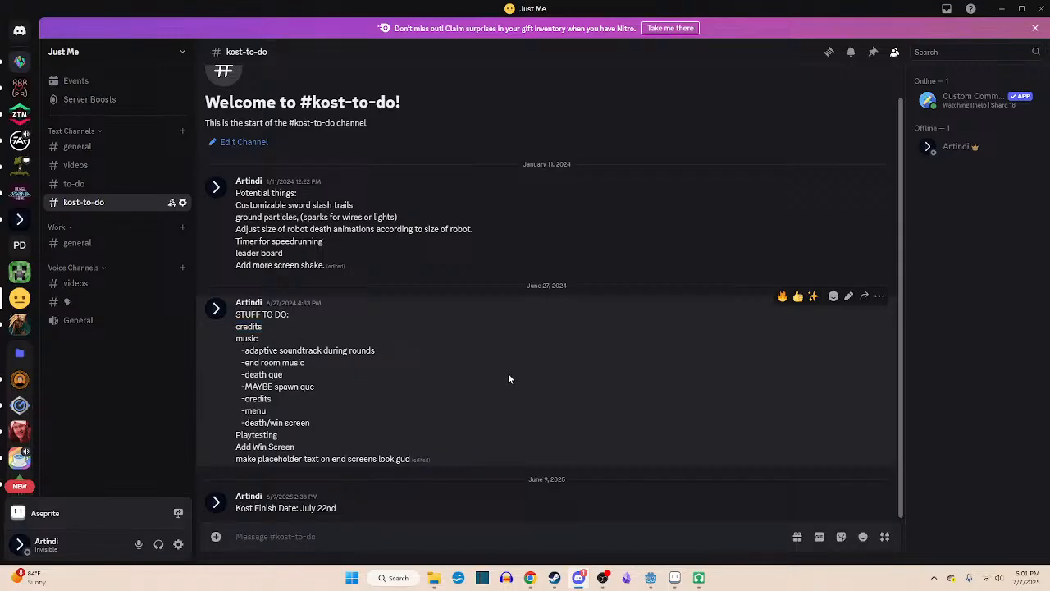